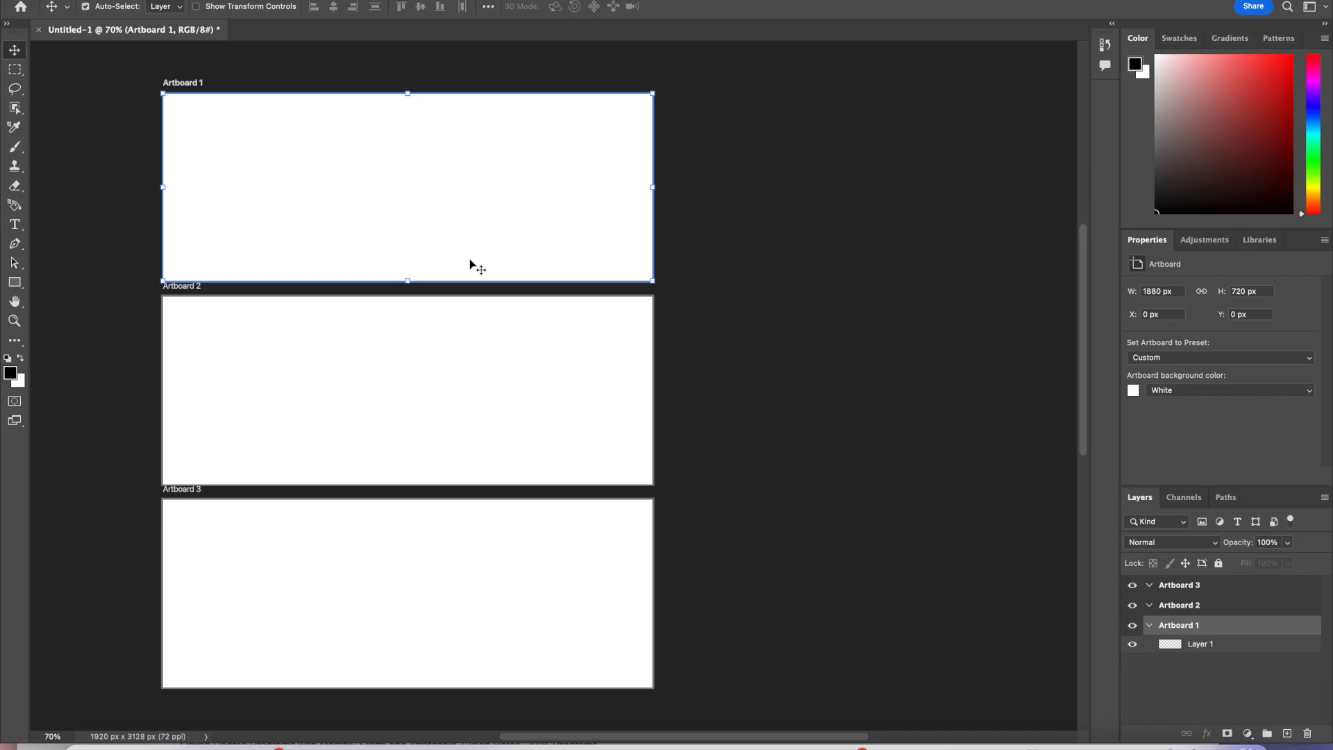
Step: Place the first stock photo from the Red and white stock photo folder onto Artboard 1
scroll(458, 320, right, 3)
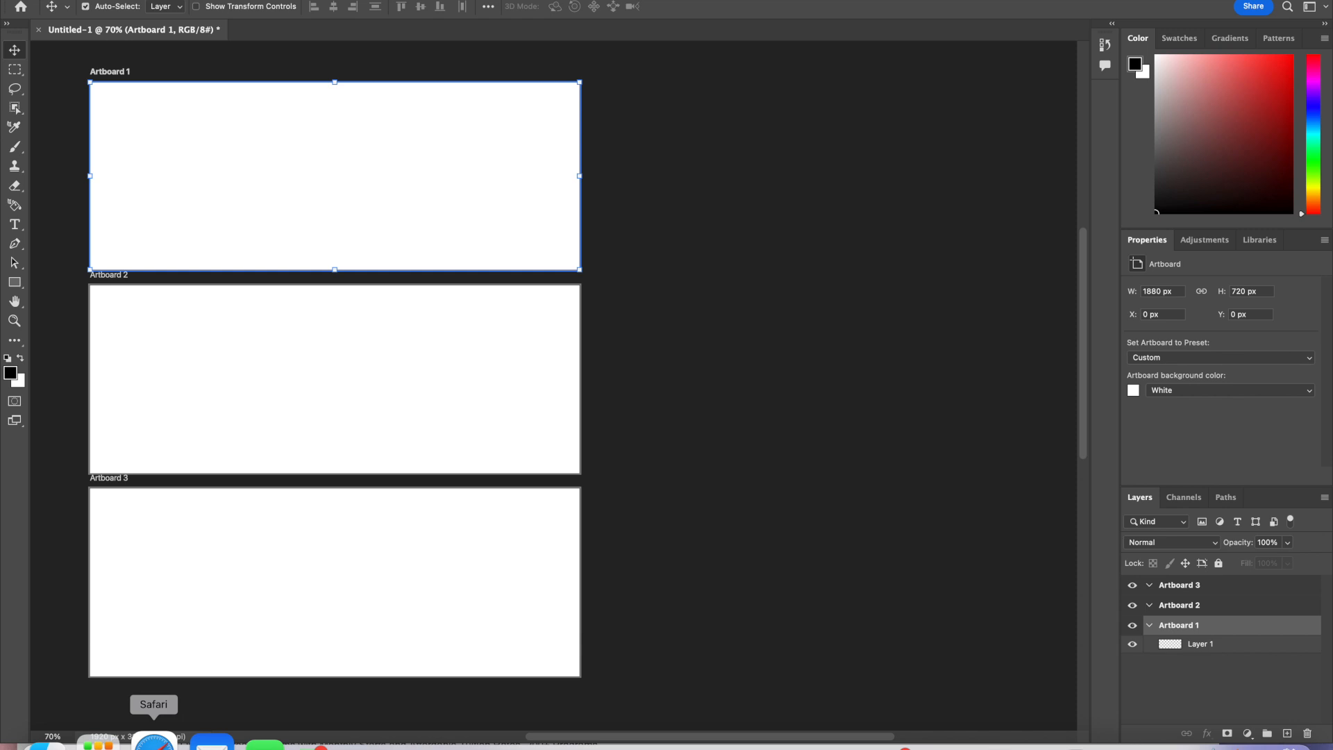
scroll(200, 621, left, 3)
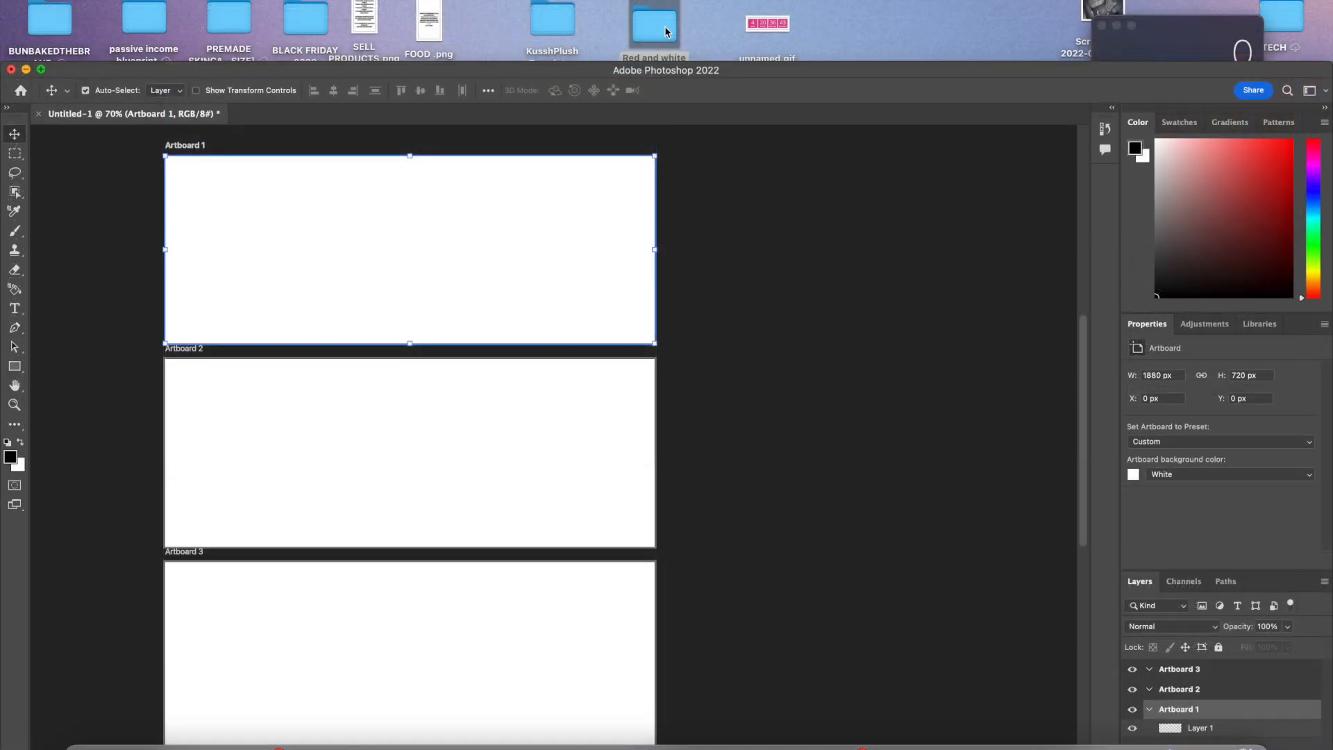
double_click(664, 30)
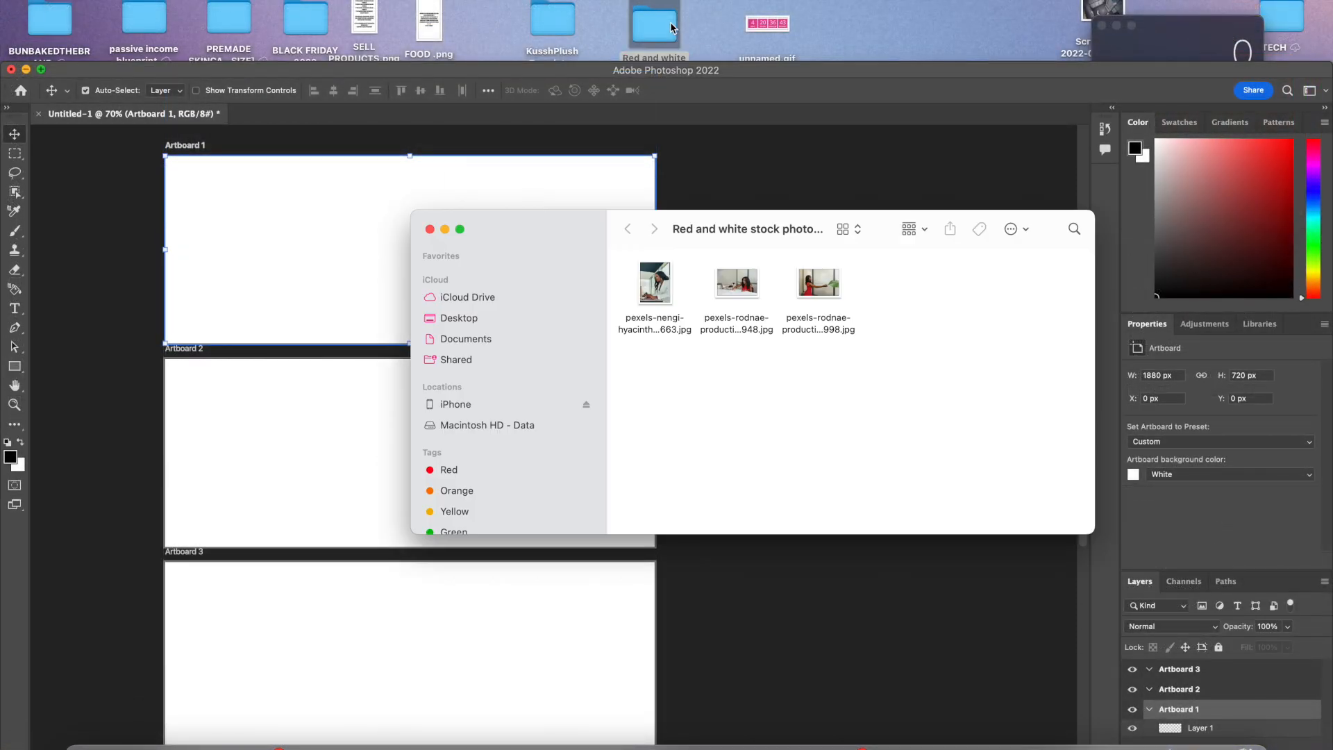
drag(651, 281, 304, 269)
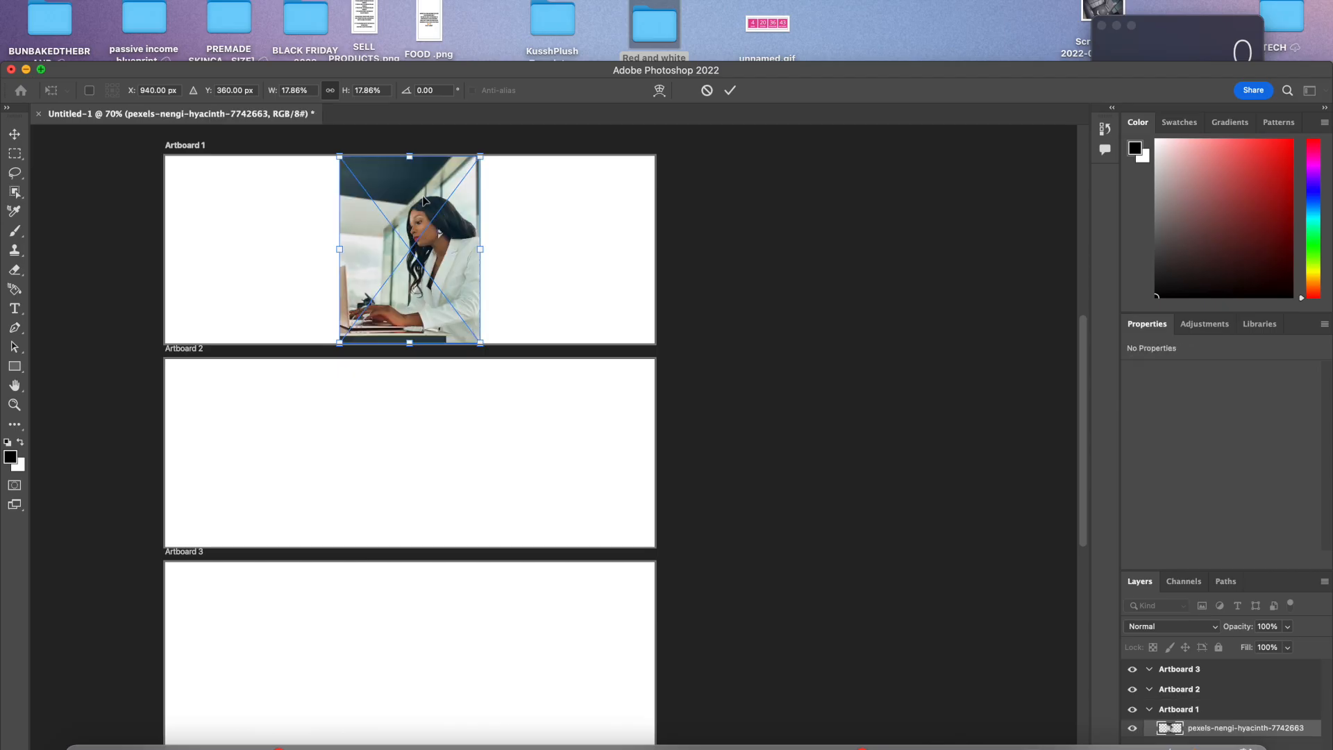
Step: Scale the photo to about 666 px wide, position it flush with Artboard 1's left edge, and commit the placement
drag(476, 163, 539, 176)
drag(432, 298, 271, 305)
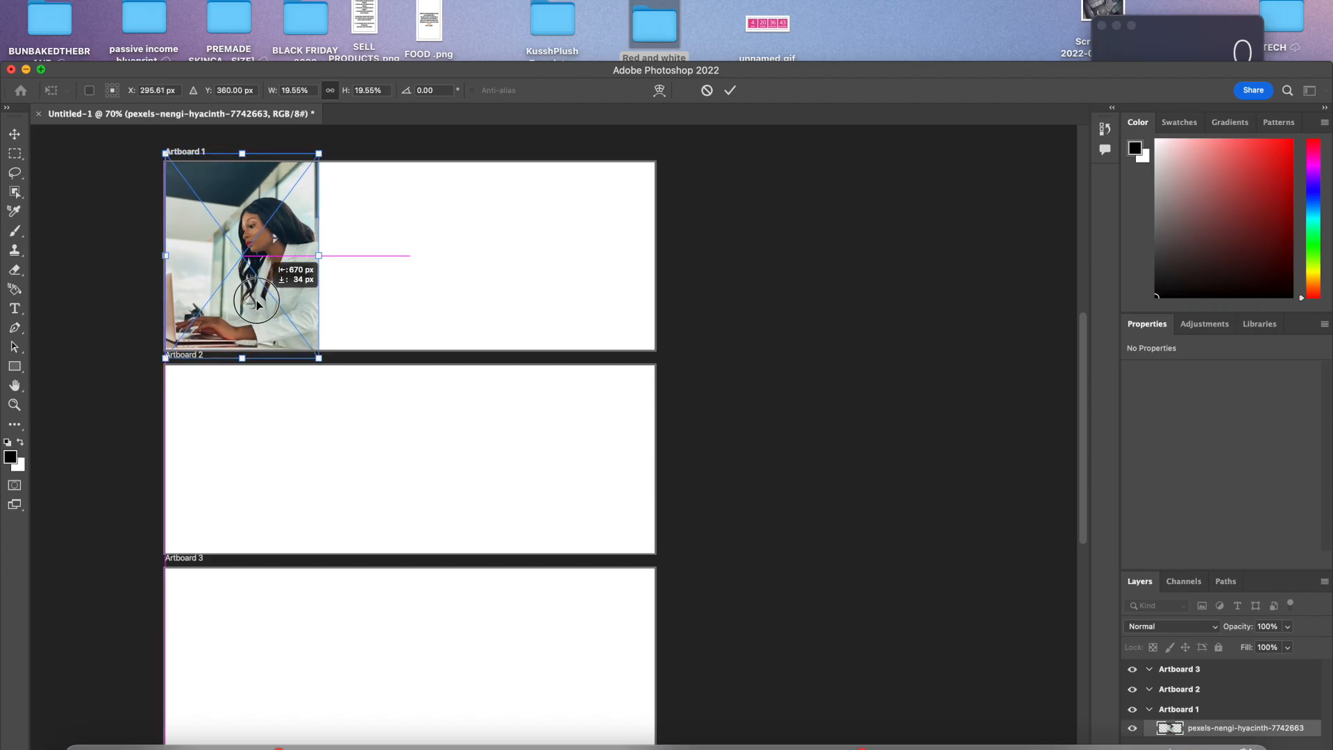
drag(414, 322, 588, 316)
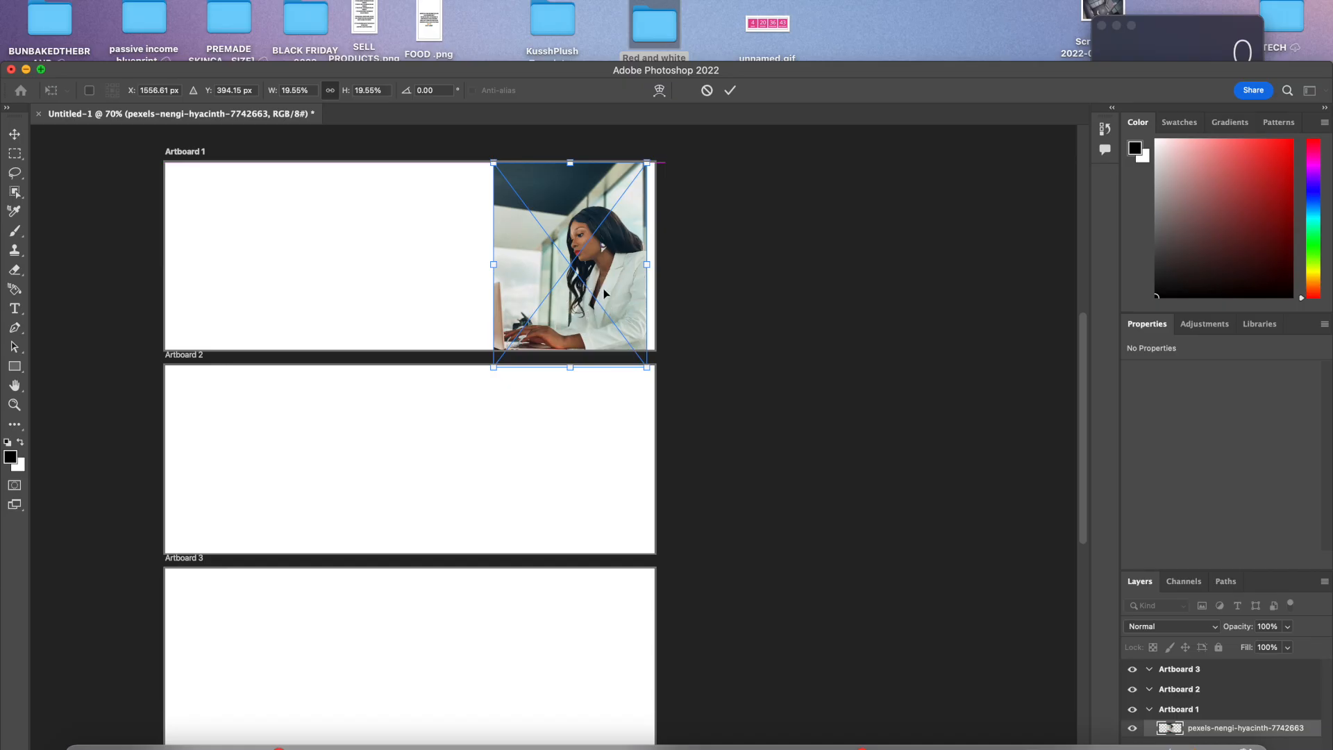
drag(652, 152, 667, 137)
drag(625, 209, 299, 202)
click(731, 97)
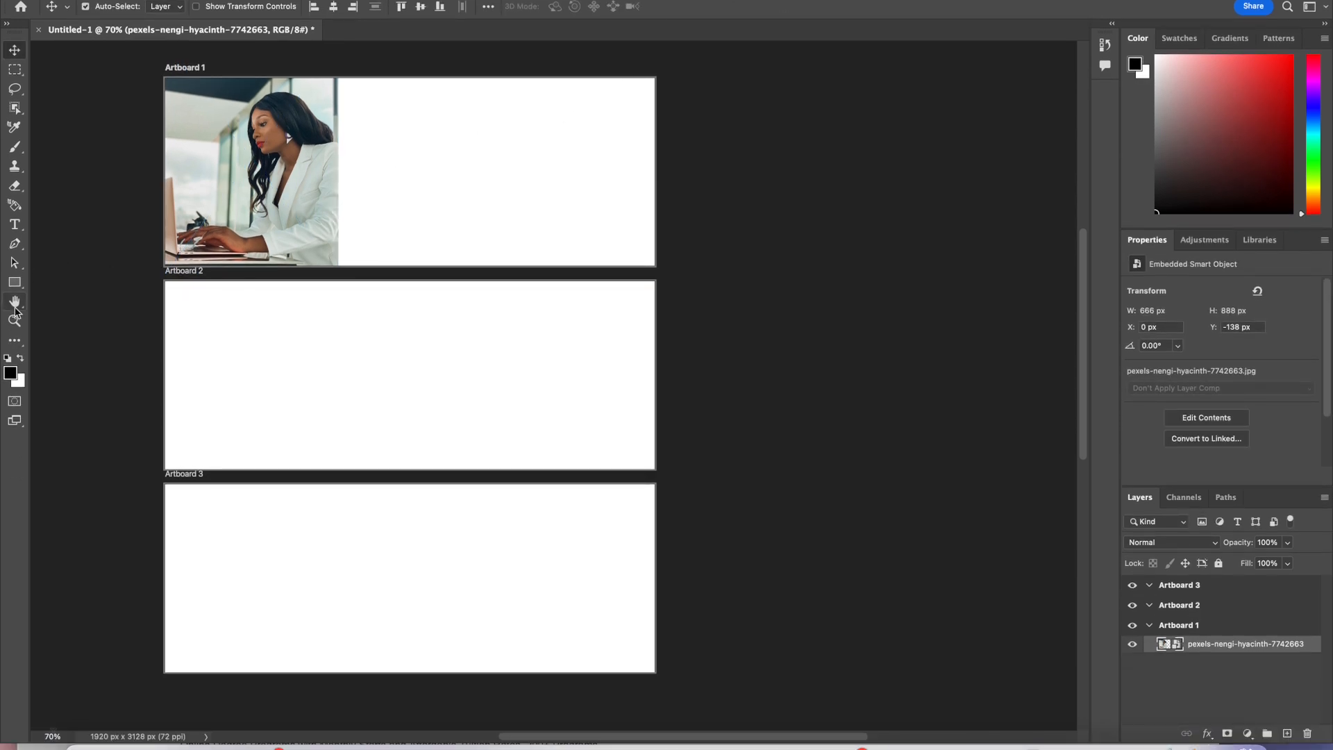
Step: Zoom to 110%, switch to the Brush tool, and rasterize the photo's smart object layer
key(super+plus)
scroll(222, 539, up, 5)
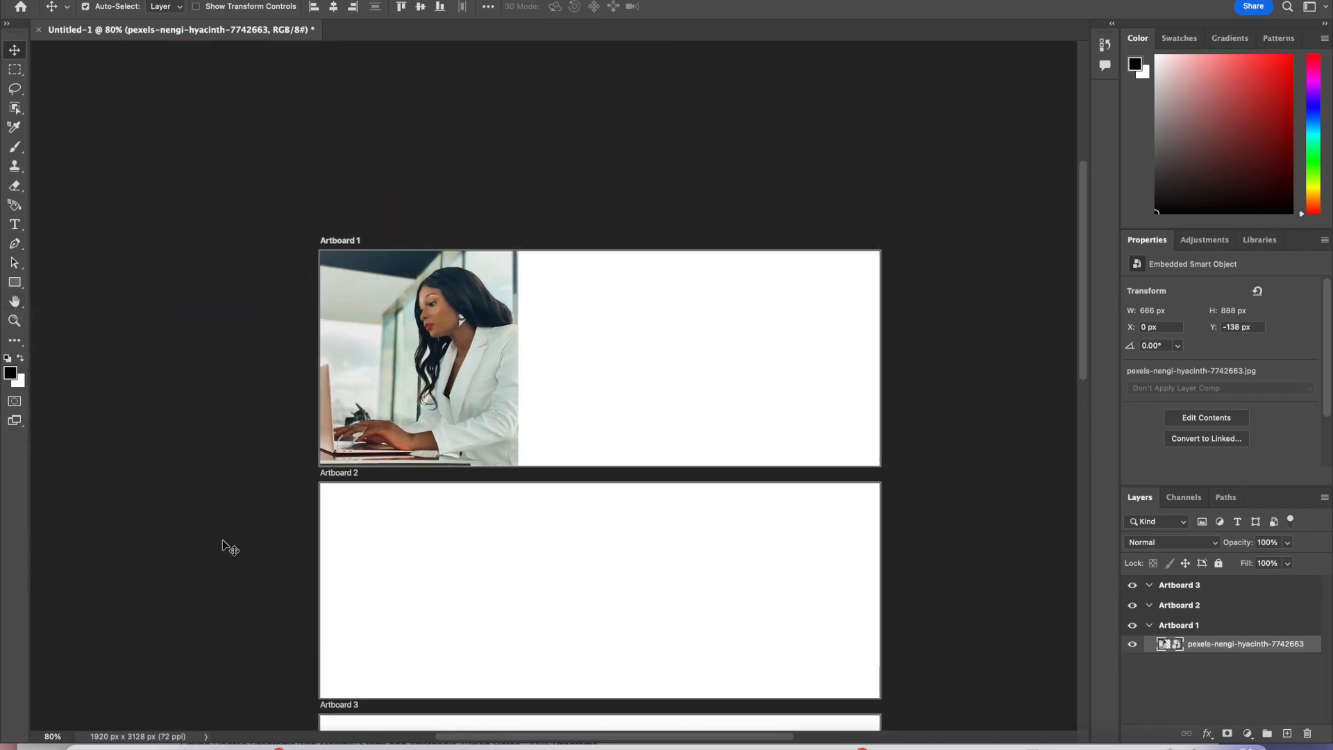
text(90)
key(Return)
click(54, 736)
text(11)
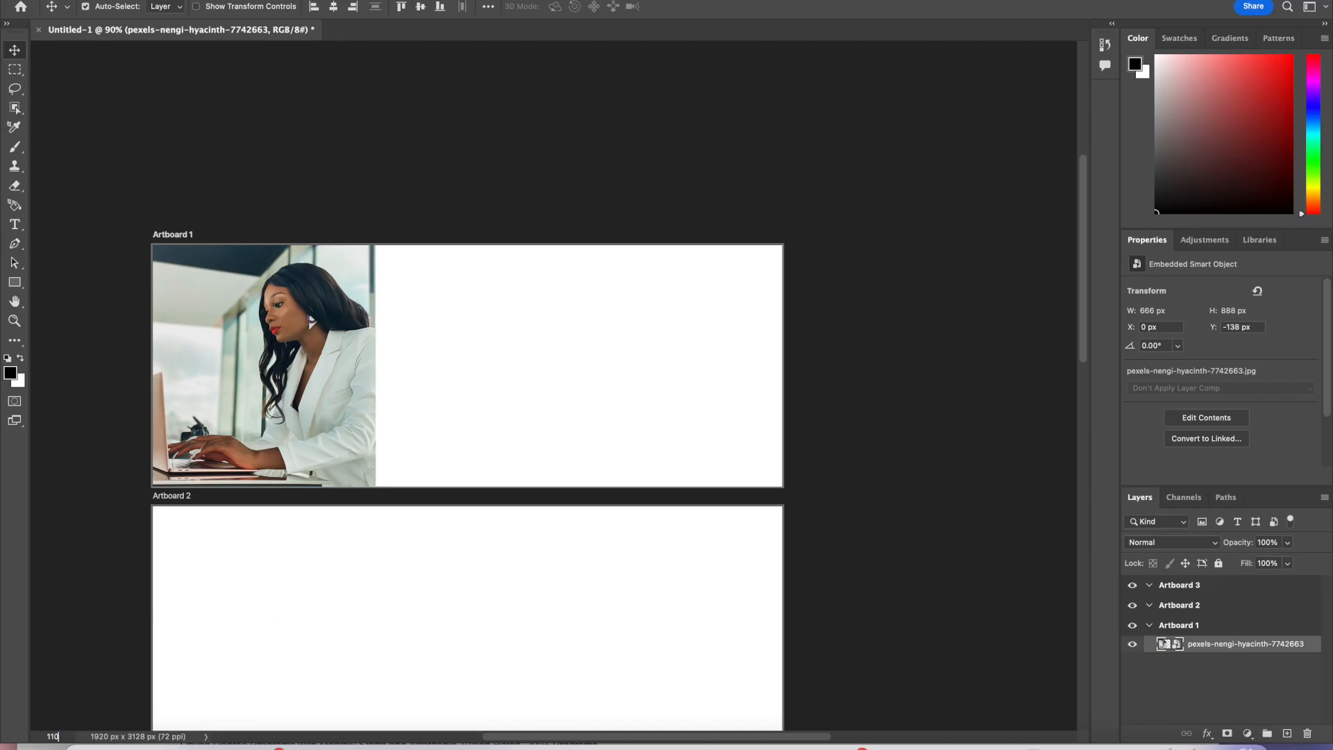
text(0)
key(Return)
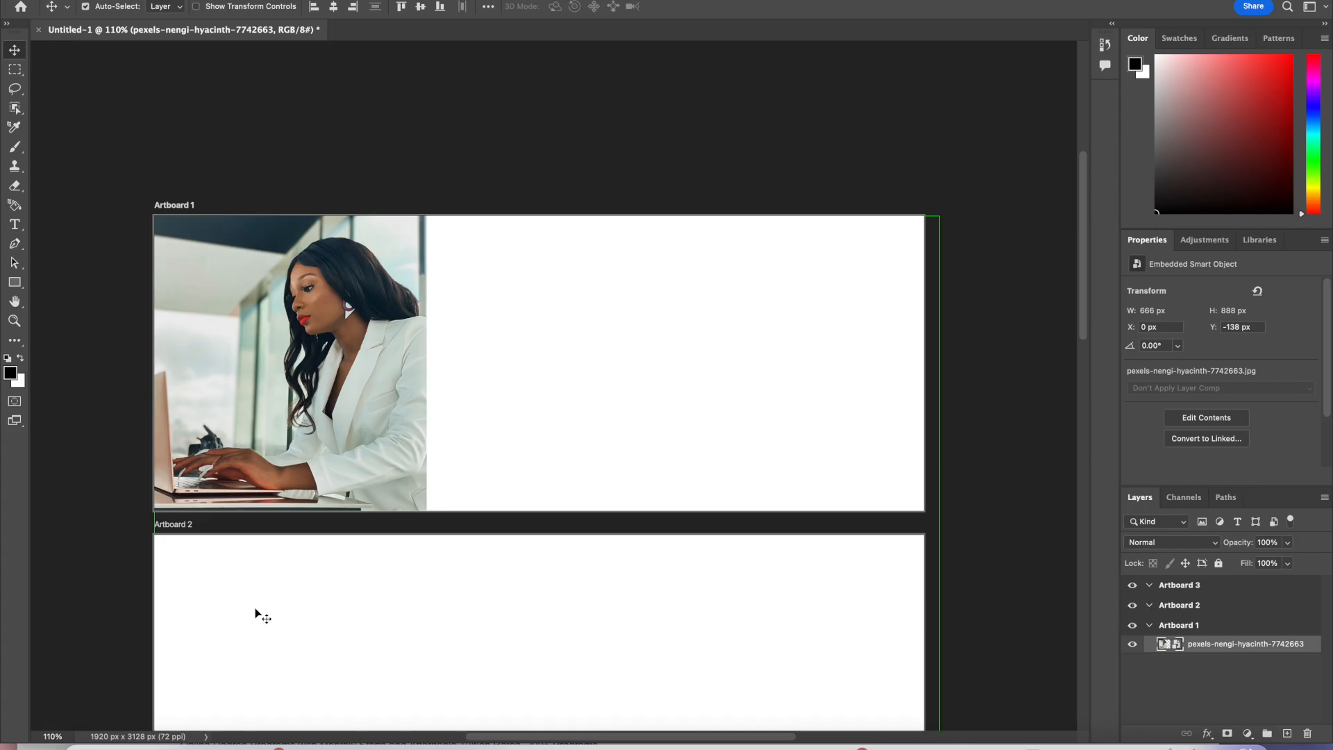
scroll(256, 609, down, 10)
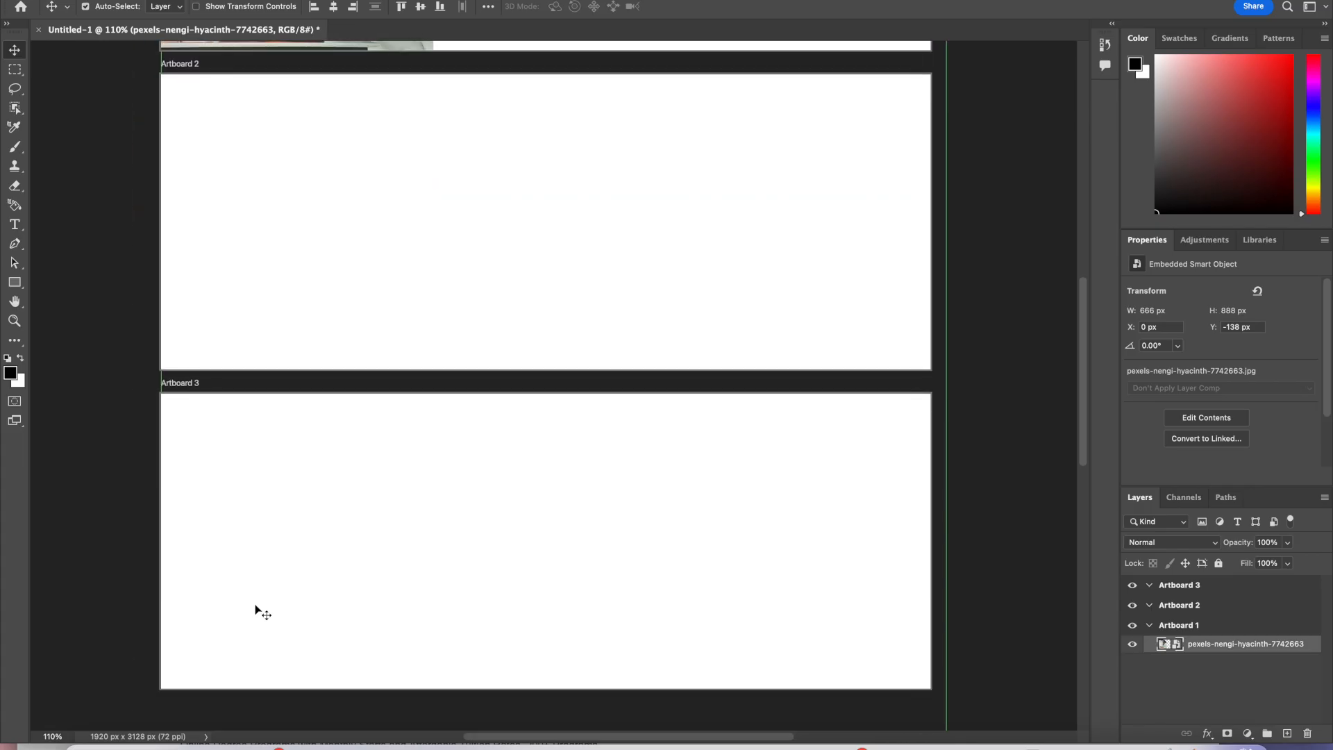
scroll(256, 609, up, 10)
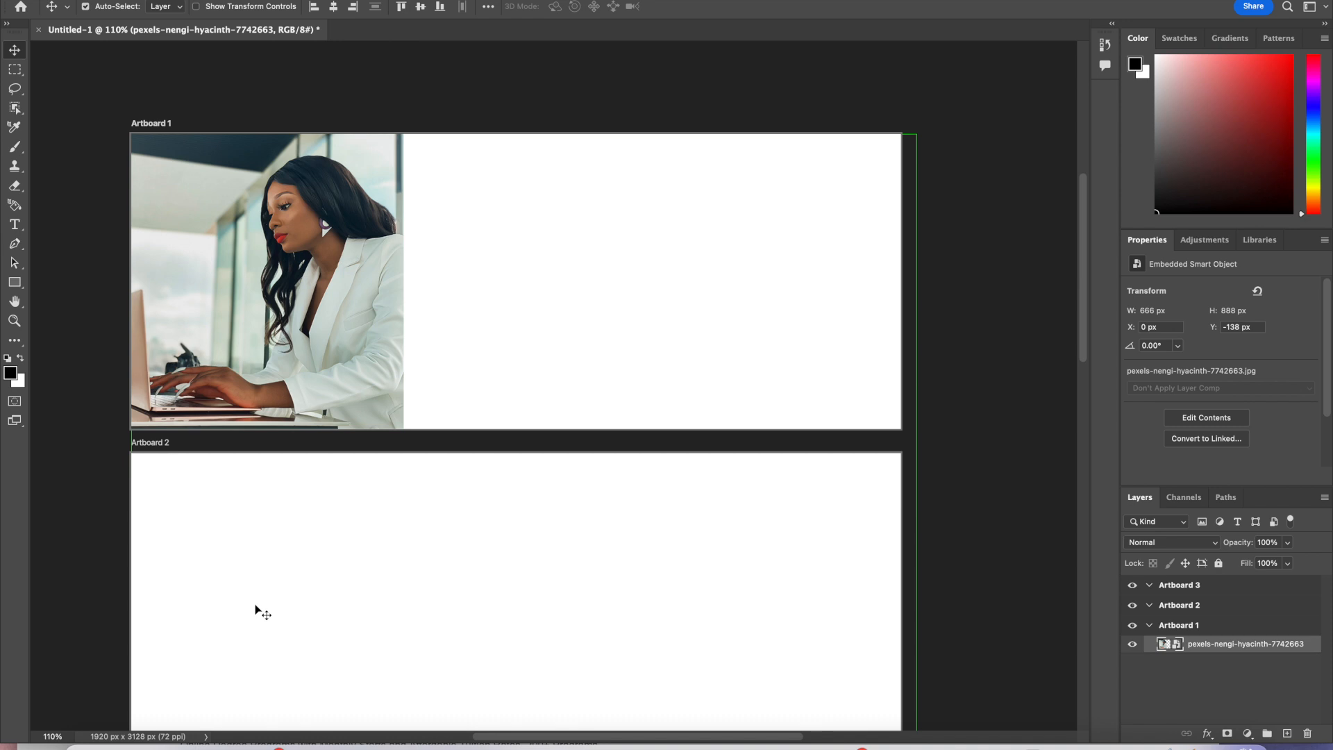
scroll(255, 609, down, 5)
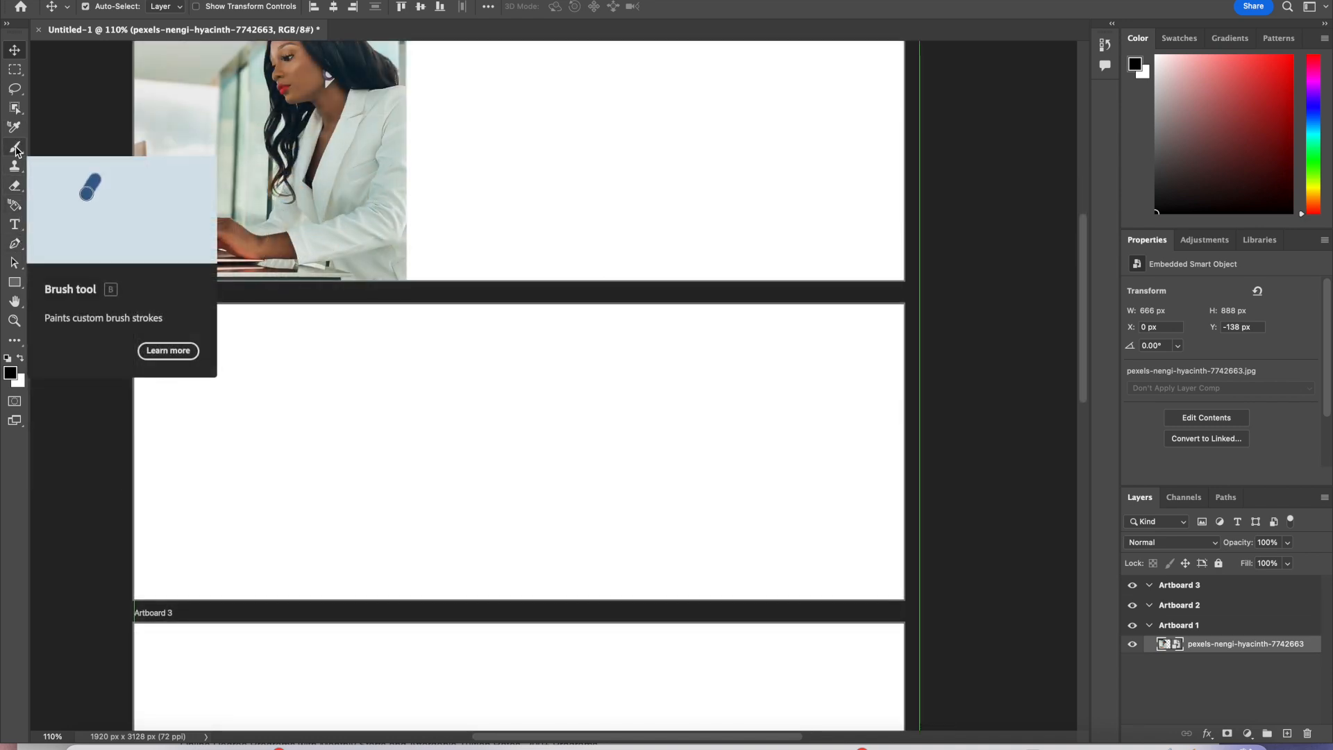
click(16, 148)
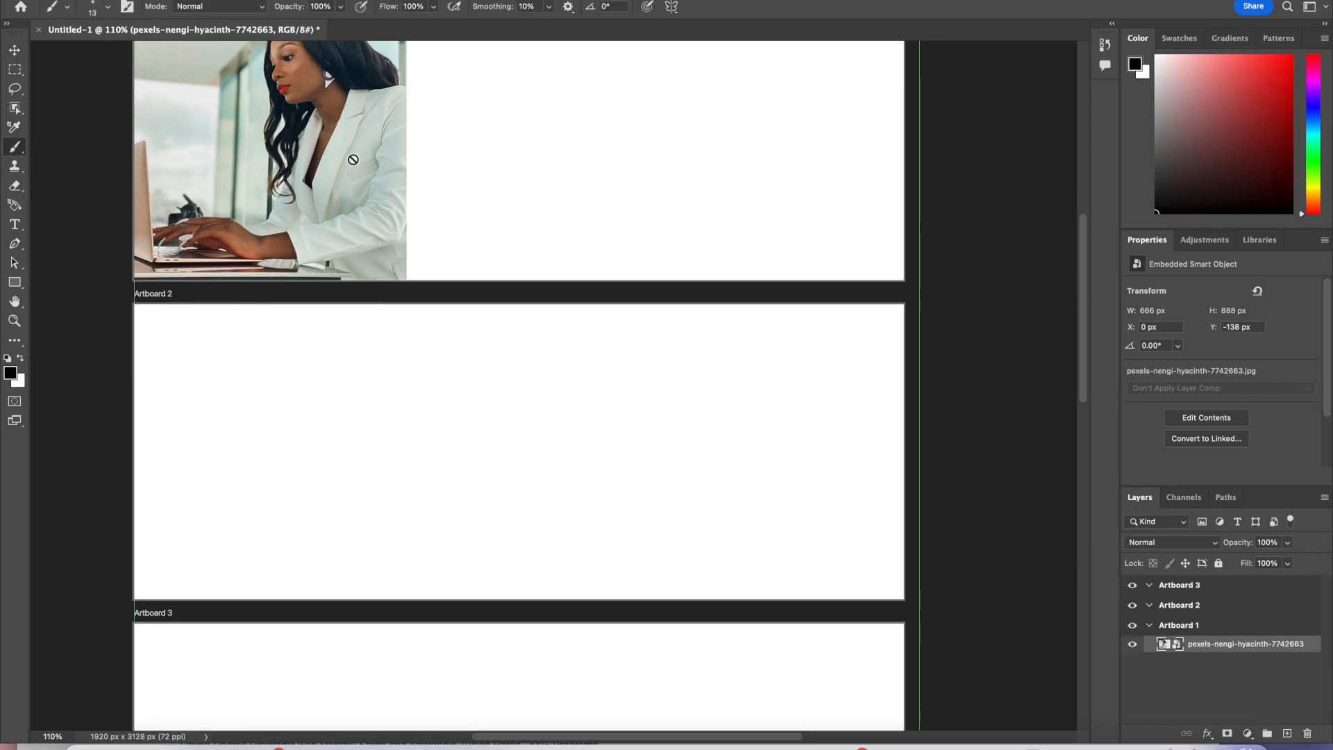
click(460, 170)
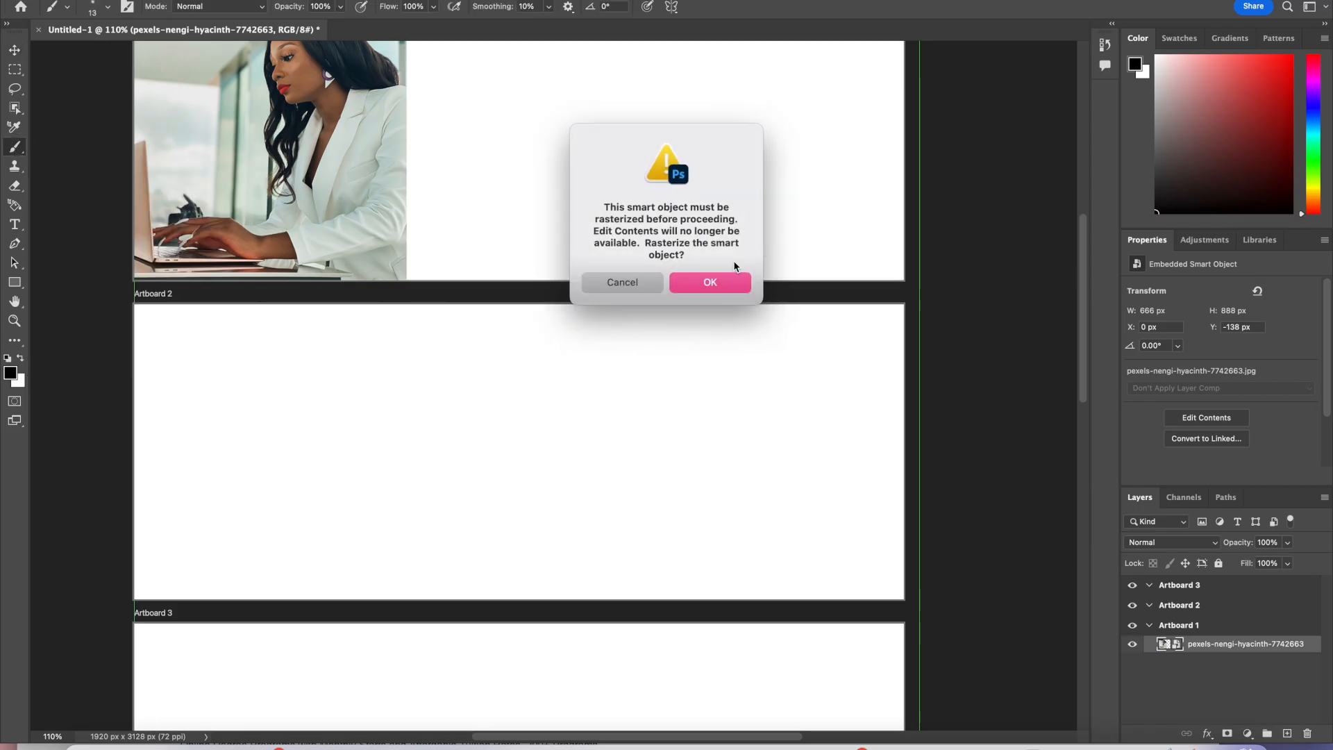
click(724, 273)
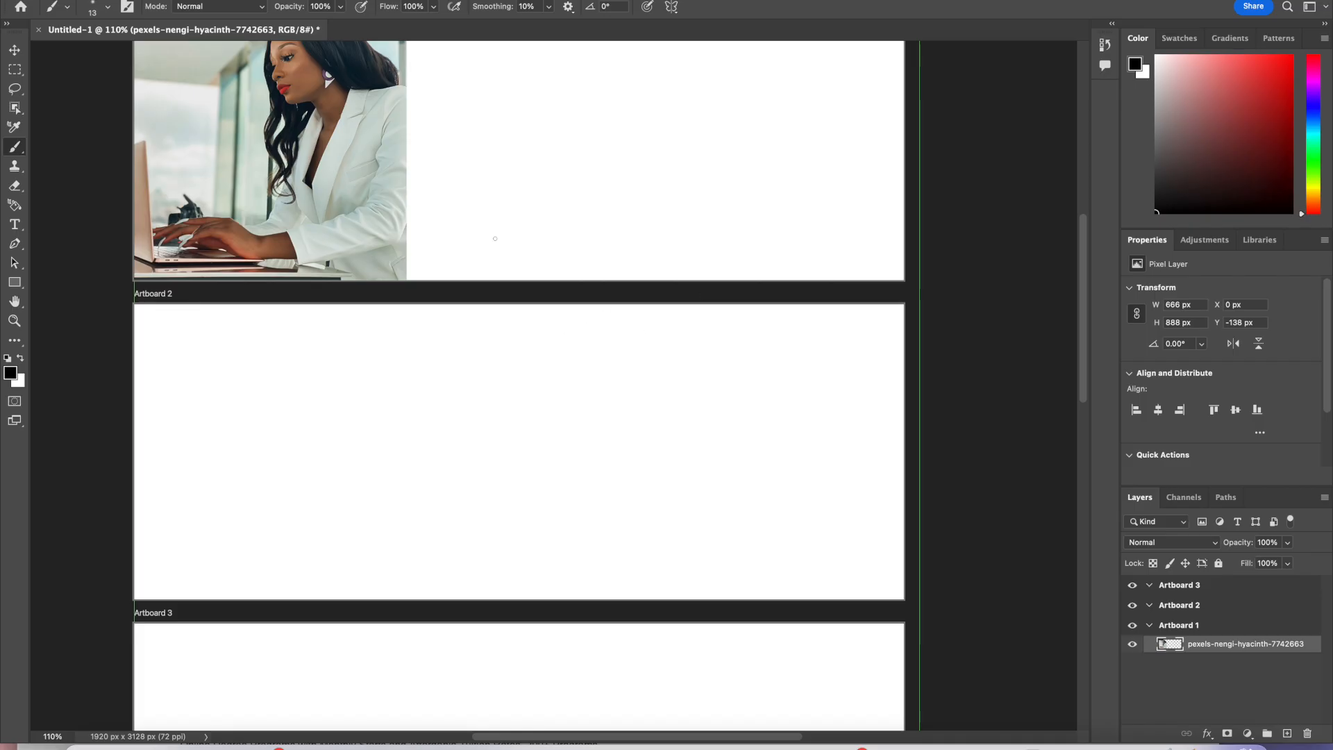
Step: Set a Soft Round brush of 172 px and open the Brush Settings panel
scroll(495, 238, up, 5)
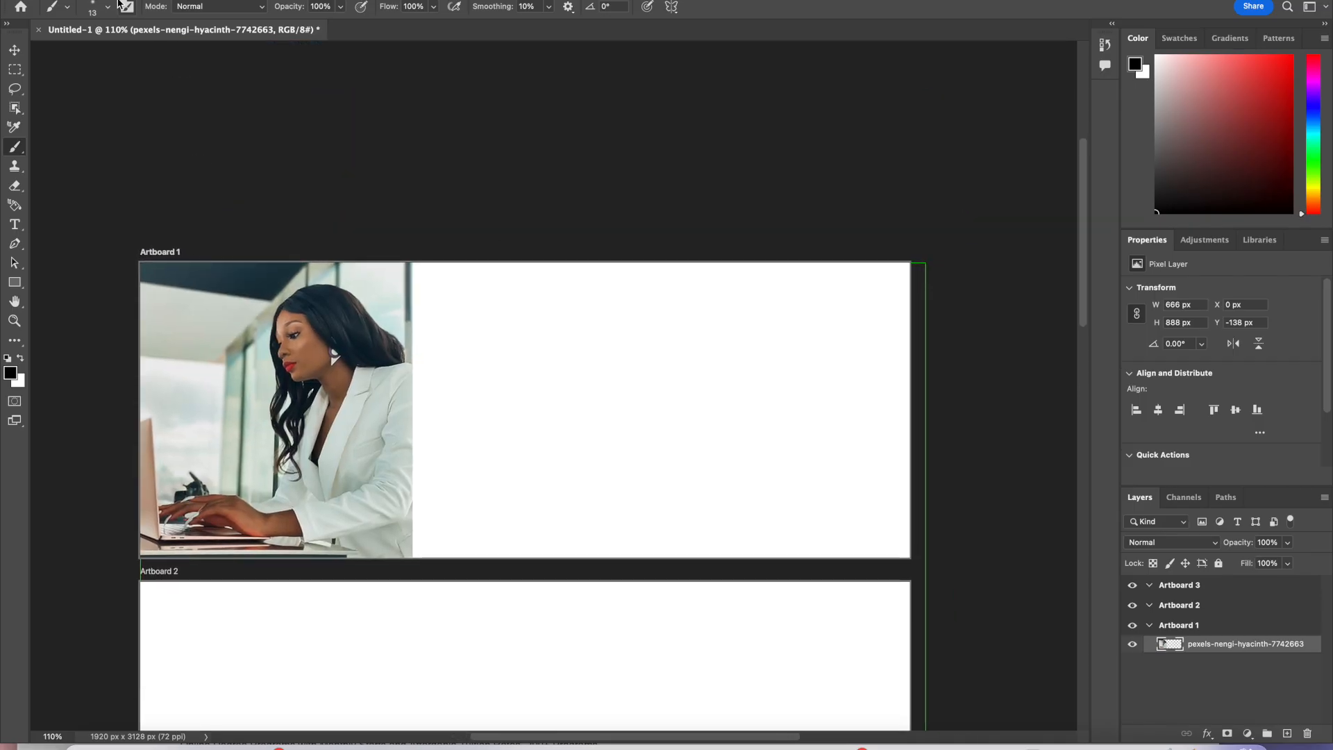
click(108, 7)
mouse_move(88, 54)
mouse_down()
mouse_move(166, 64)
mouse_move(146, 60)
mouse_up()
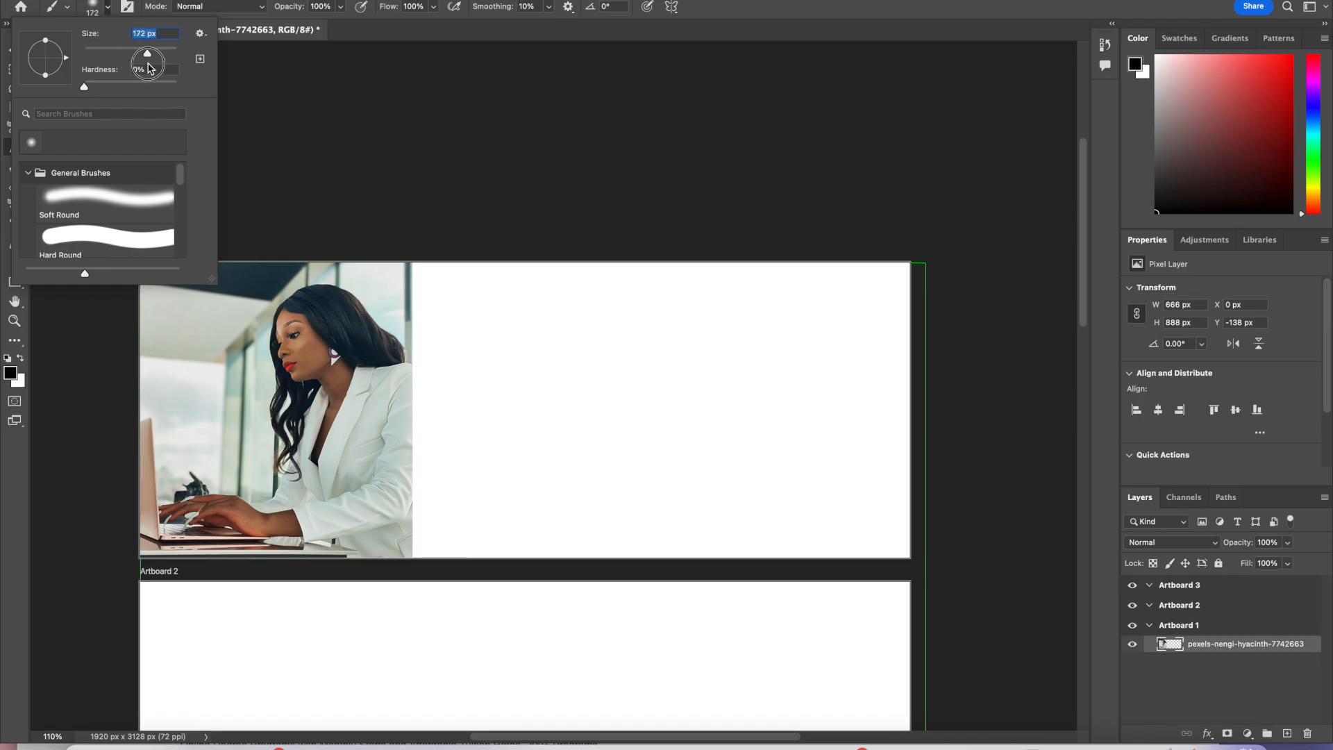
click(429, 362)
click(141, 0)
click(150, 0)
click(91, 8)
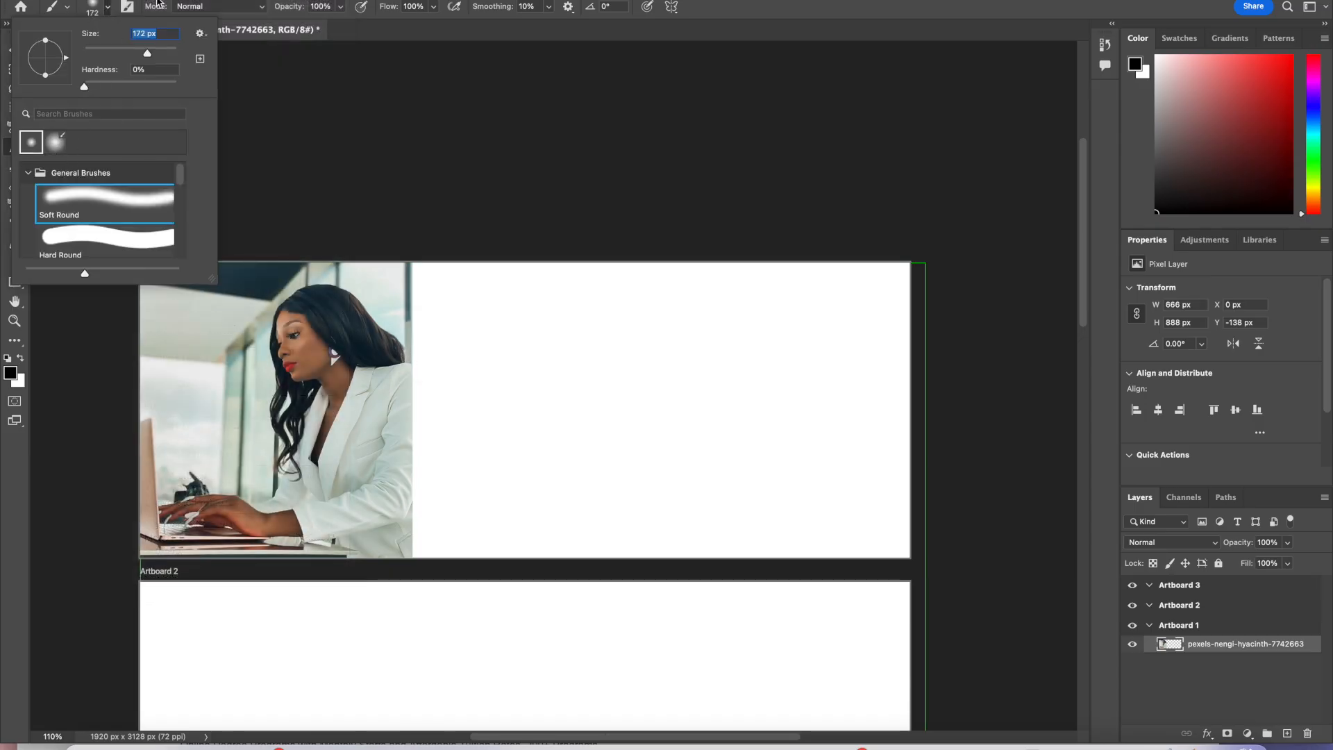
click(127, 8)
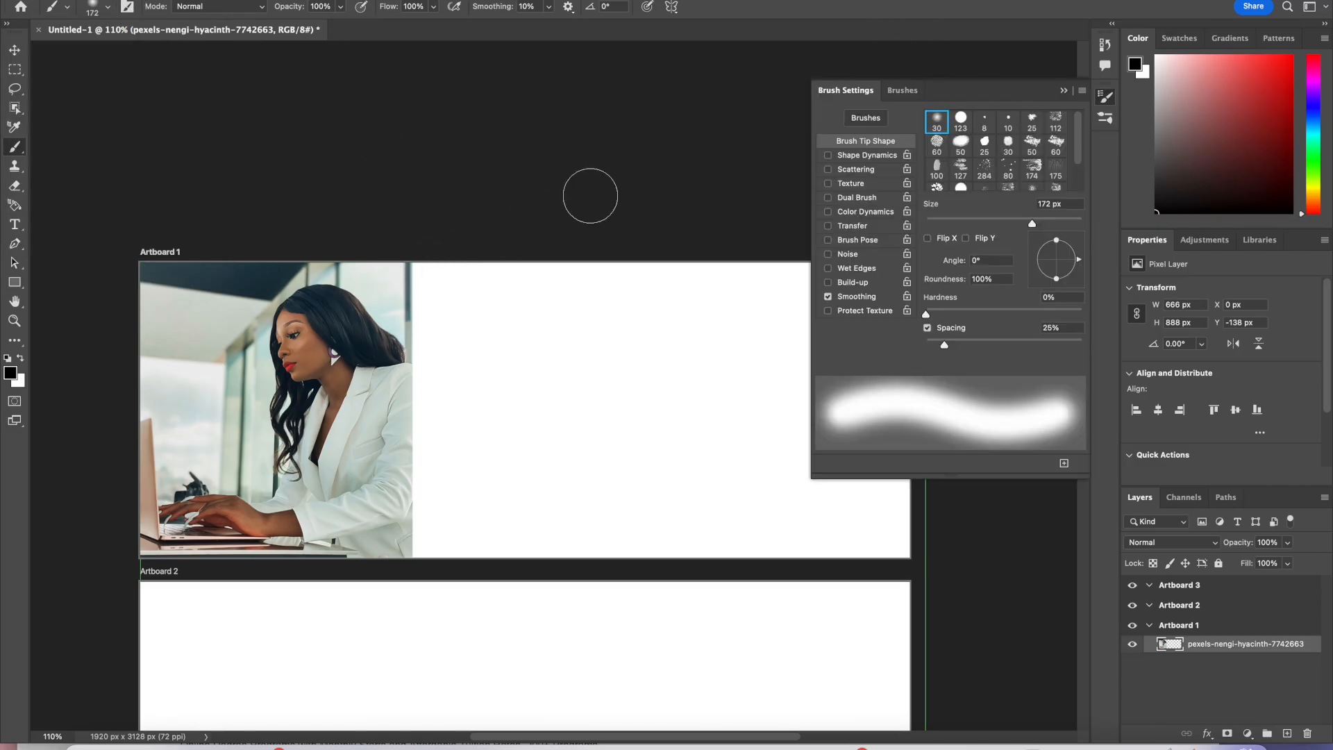
Step: Set the foreground color to white and paint a stroke along the photo's right edge
click(1167, 89)
drag(1167, 89, 1157, 55)
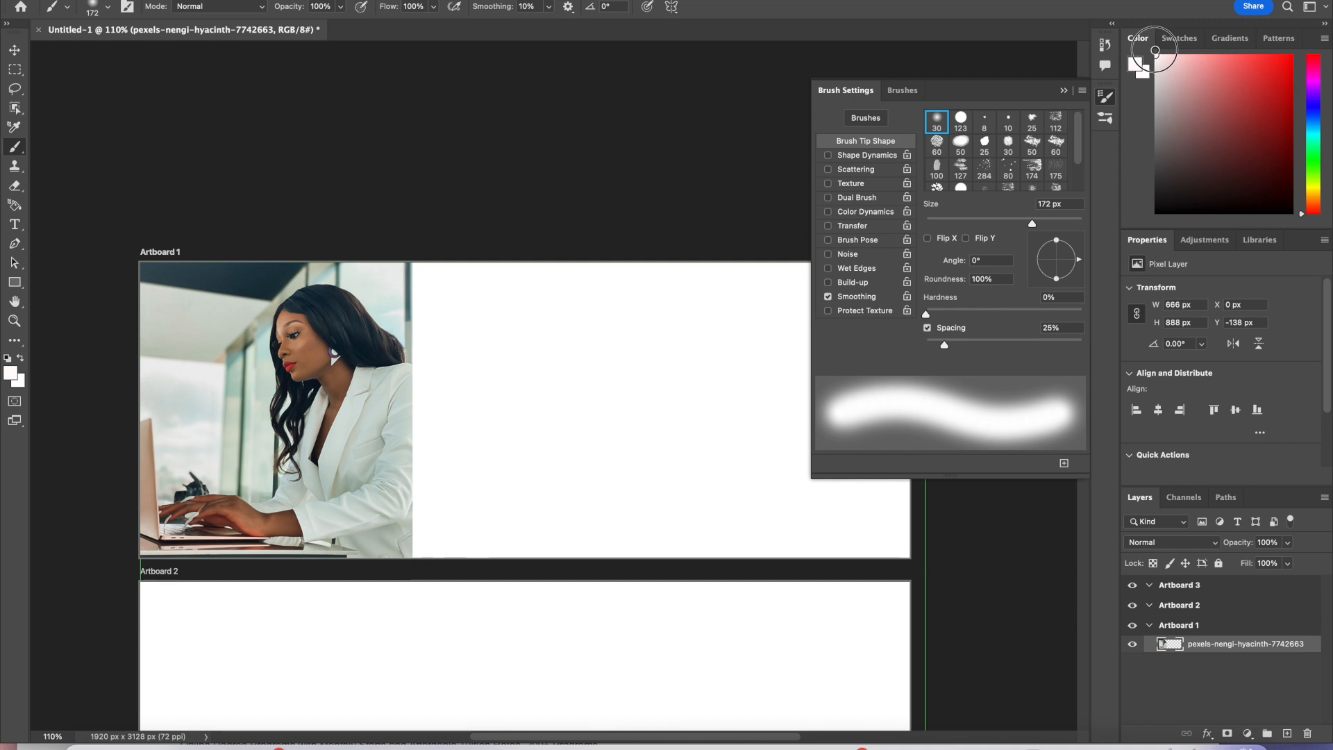
drag(400, 278, 407, 324)
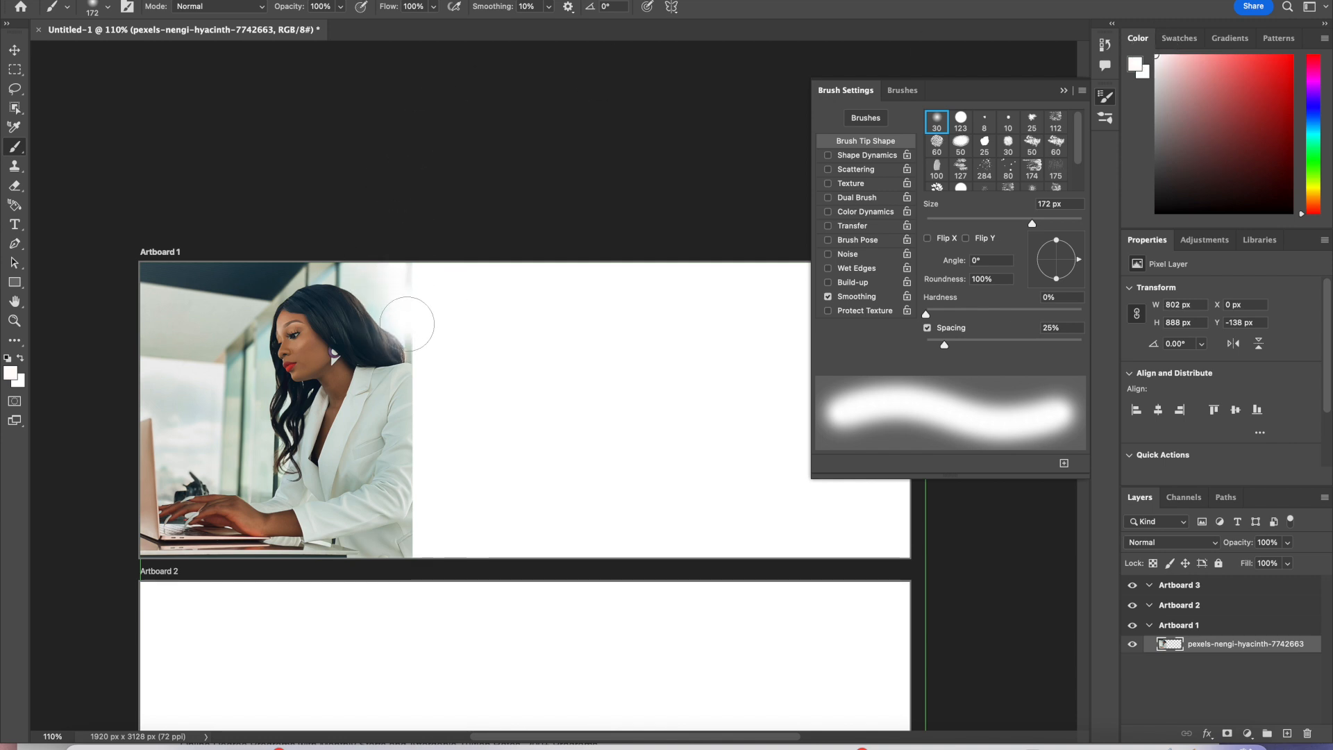
Step: Paint over the photo with a 4640 px white brush, then undo those strokes
click(103, 10)
drag(155, 56, 180, 59)
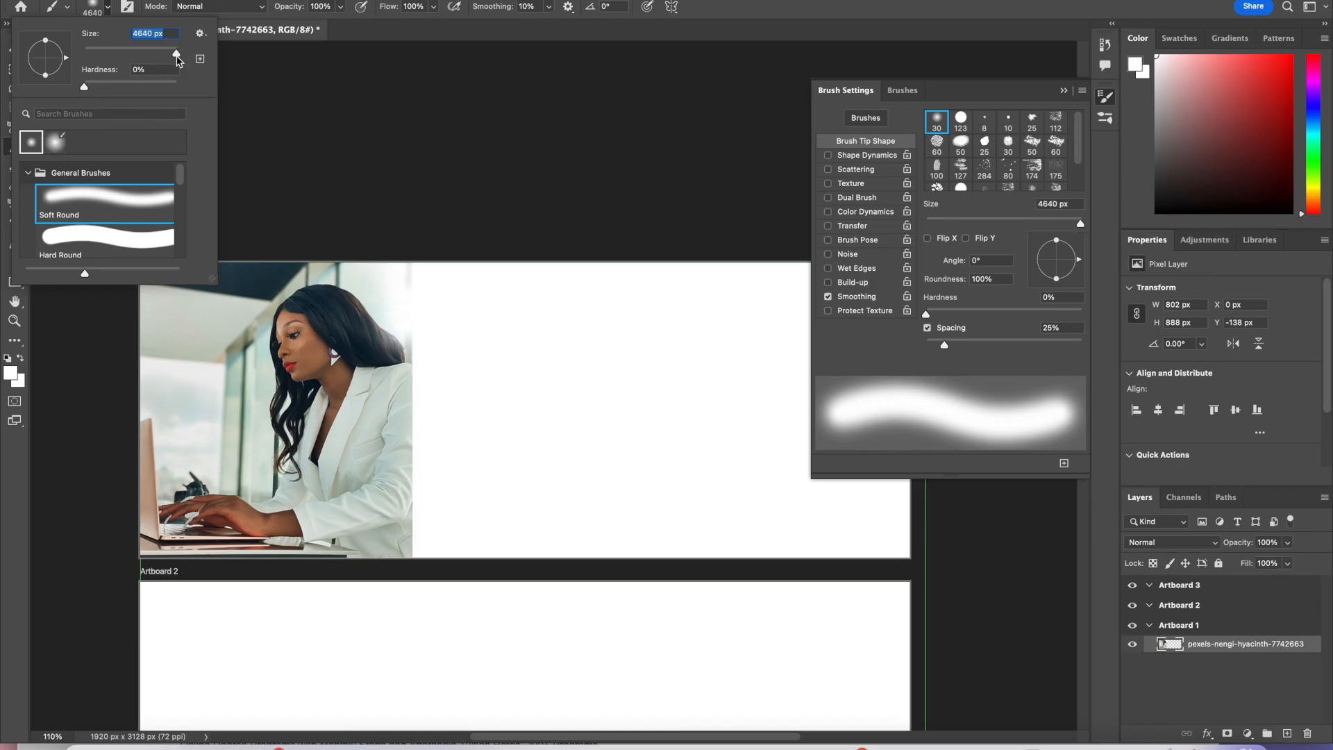
click(424, 331)
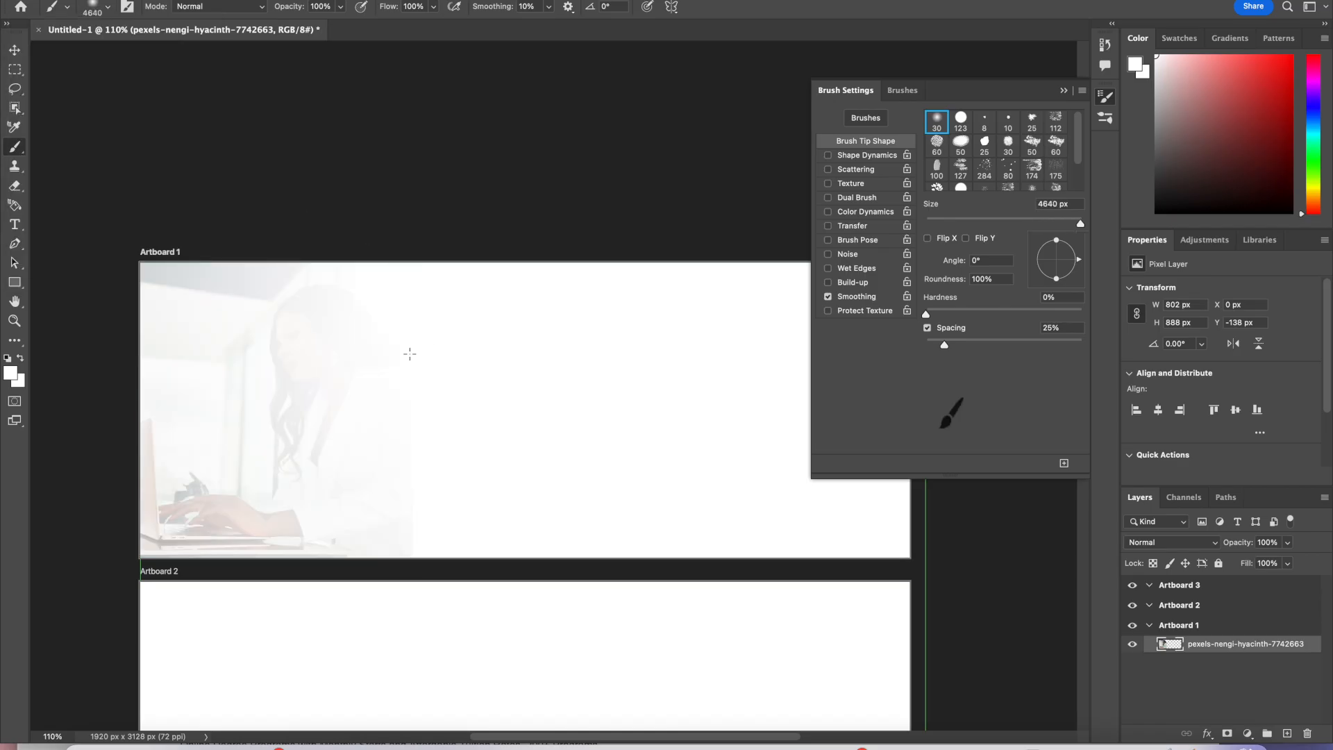
click(415, 334)
click(143, 0)
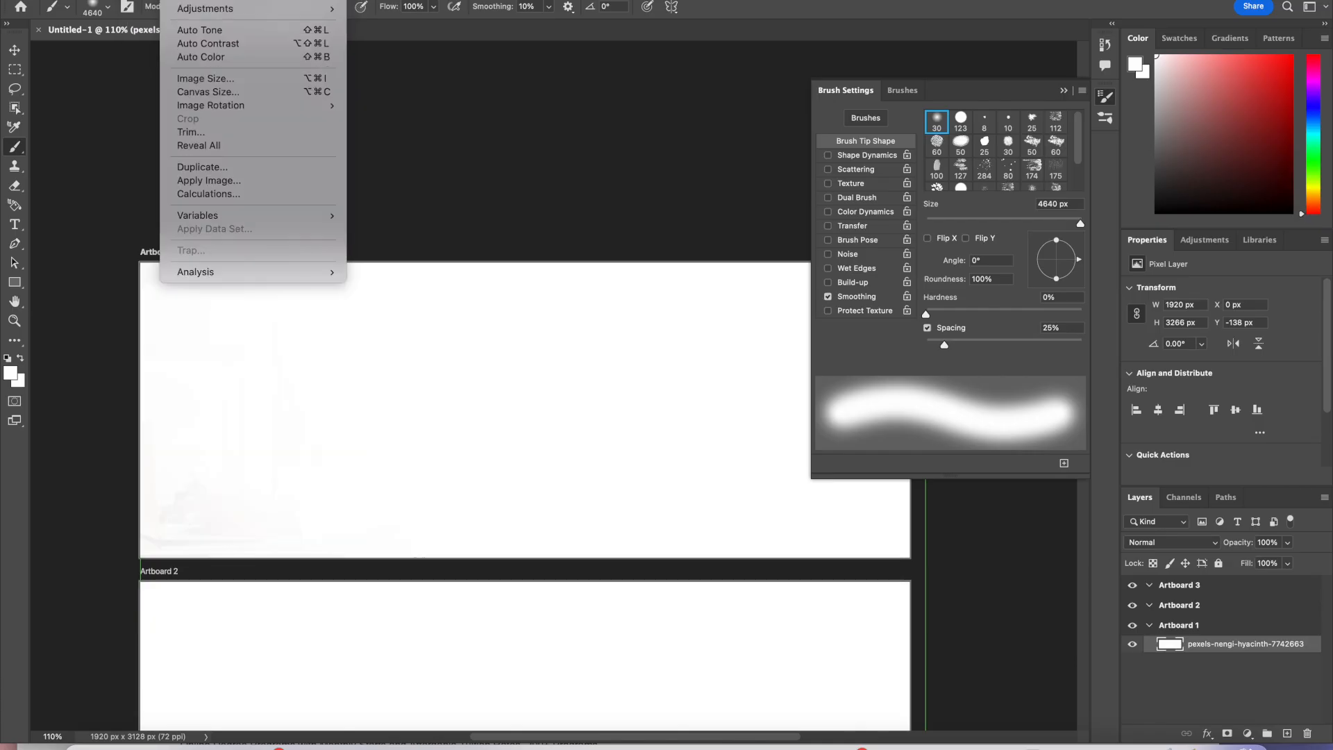
click(164, 0)
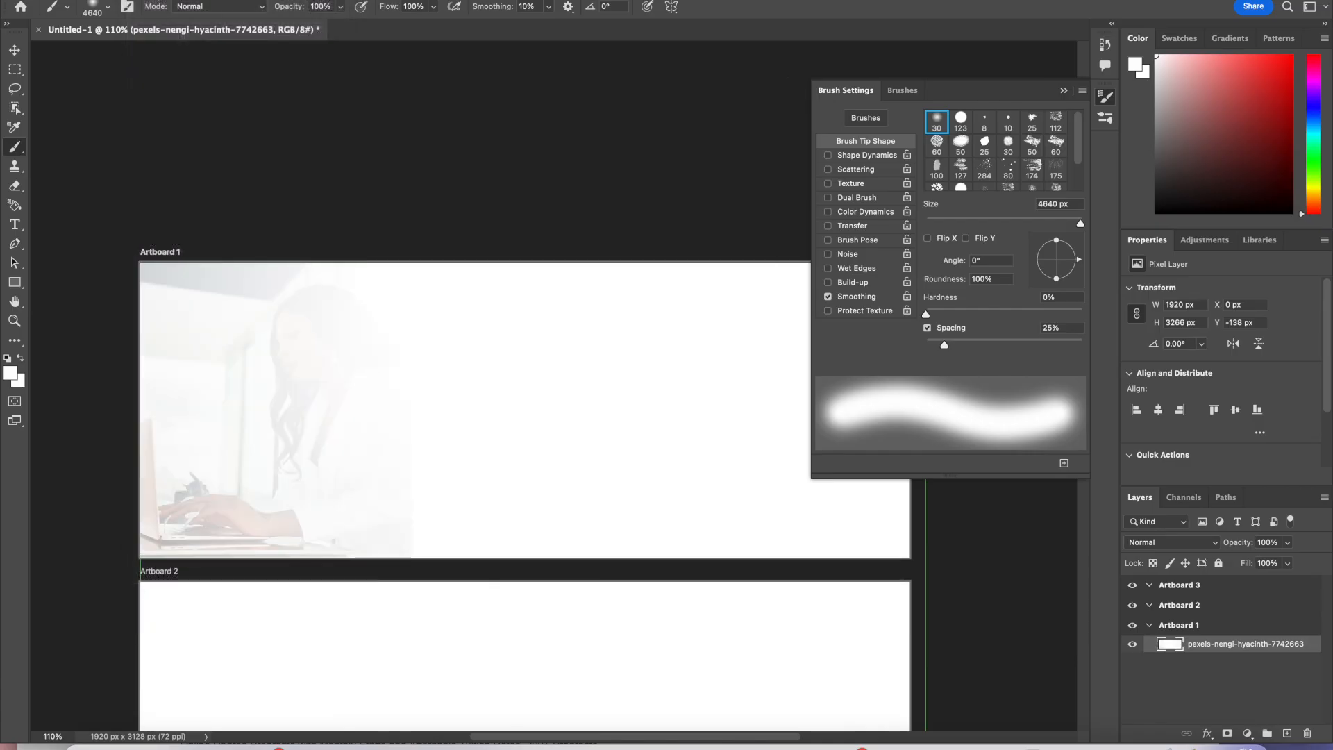
click(143, 0)
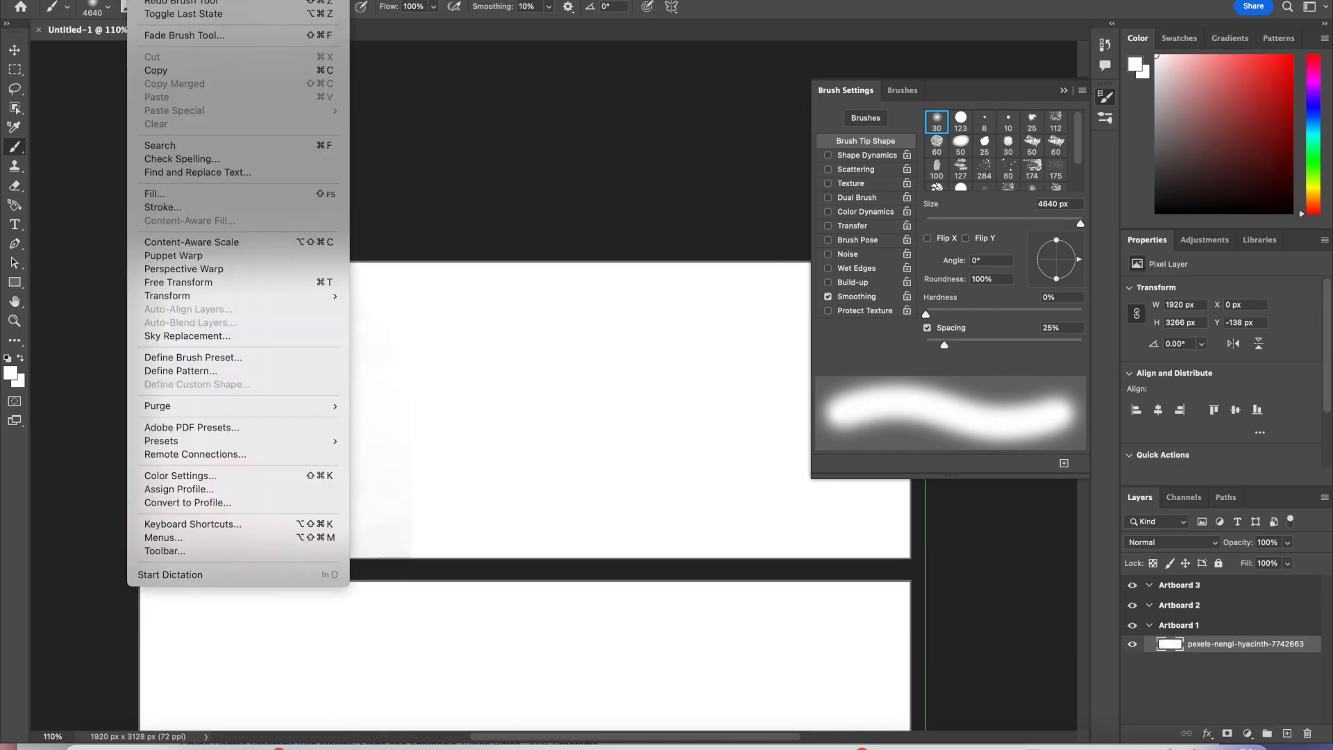
click(170, 0)
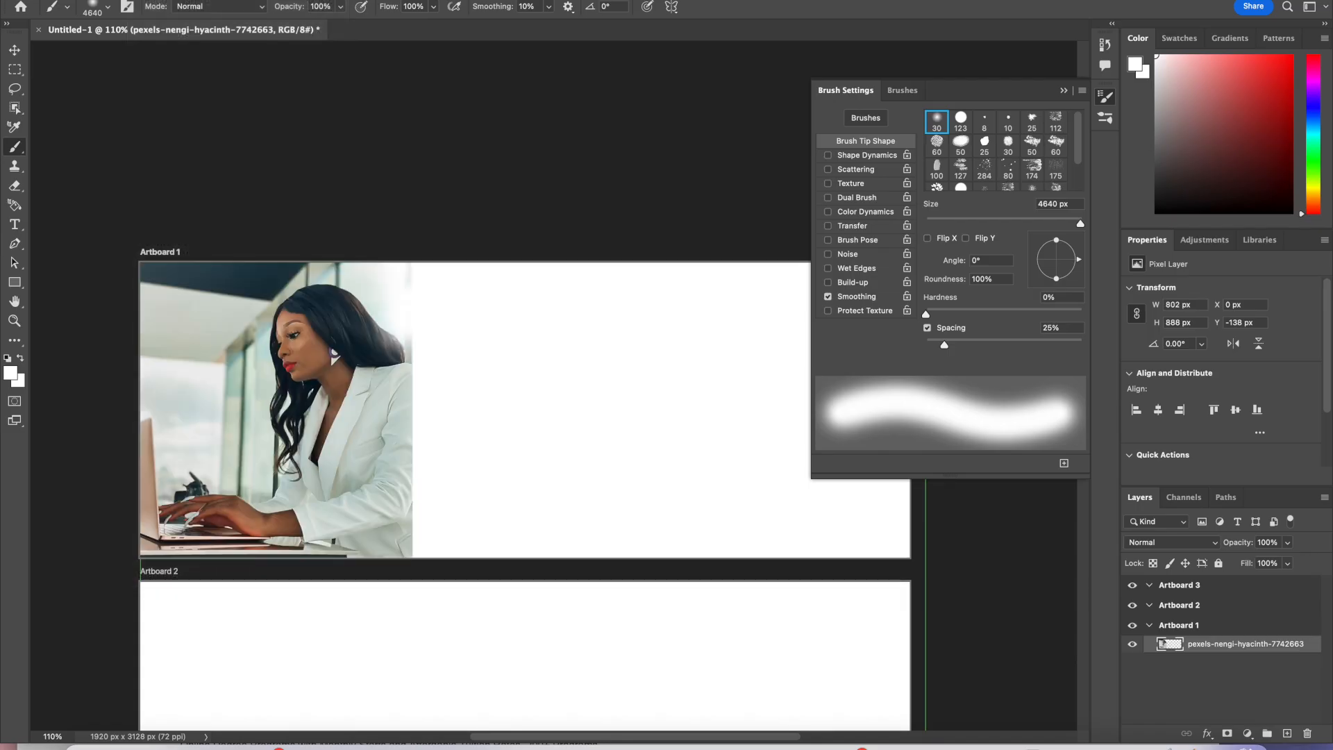
Step: Resize the brush to 191 px and dab white along the photo's right edge
click(101, 7)
drag(176, 54, 169, 55)
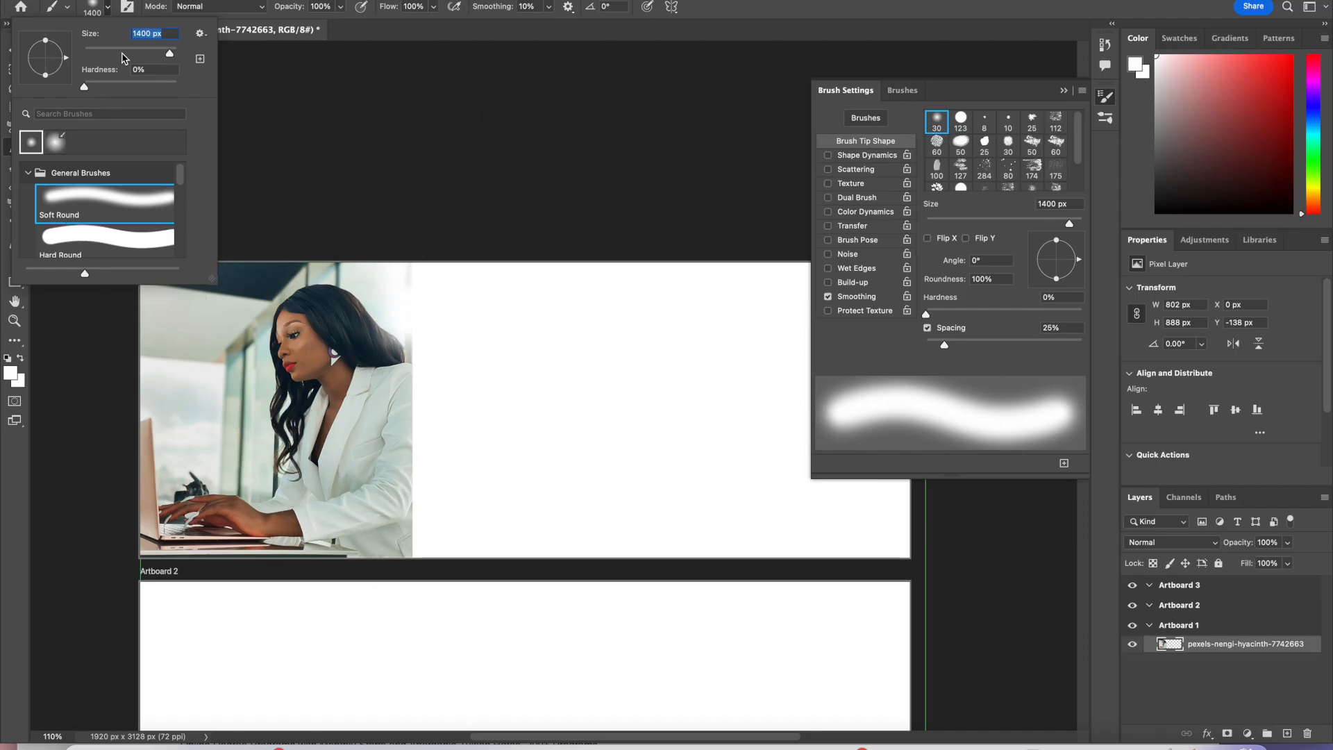
drag(169, 54, 154, 58)
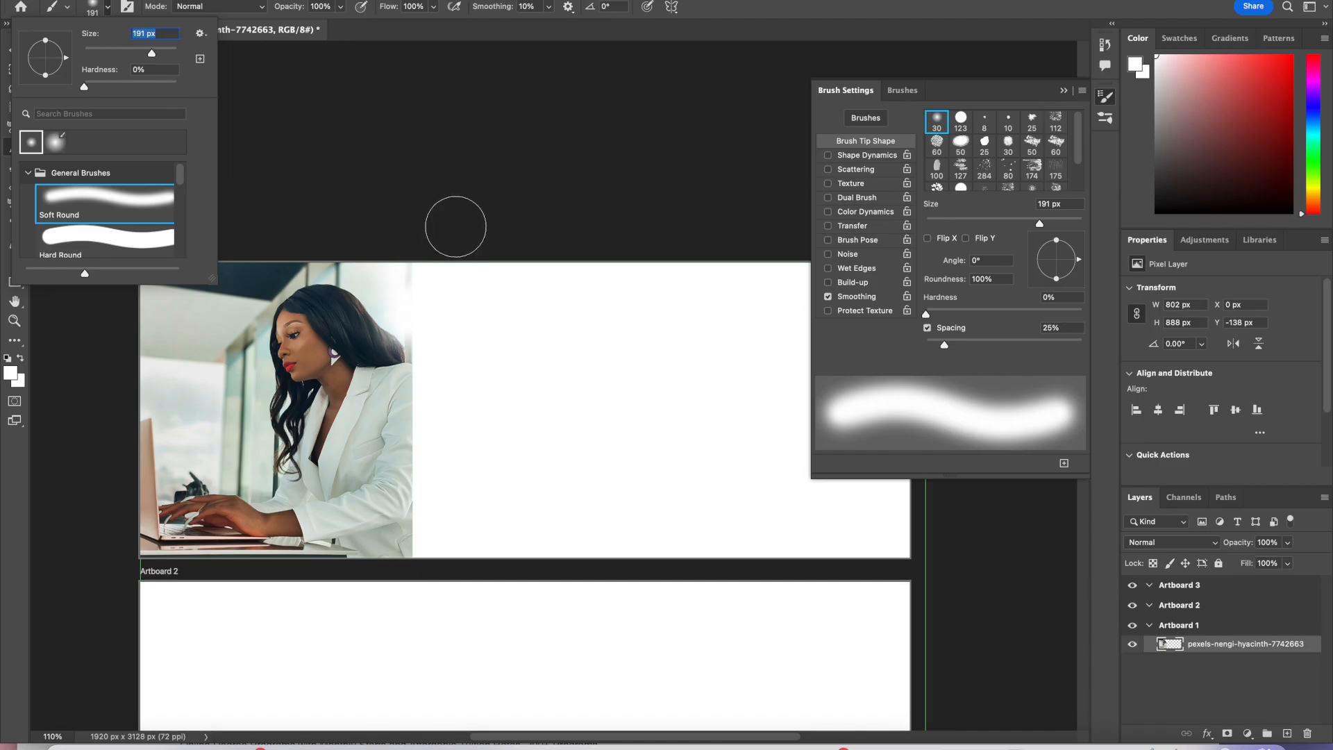
click(430, 307)
click(426, 351)
click(430, 366)
click(430, 367)
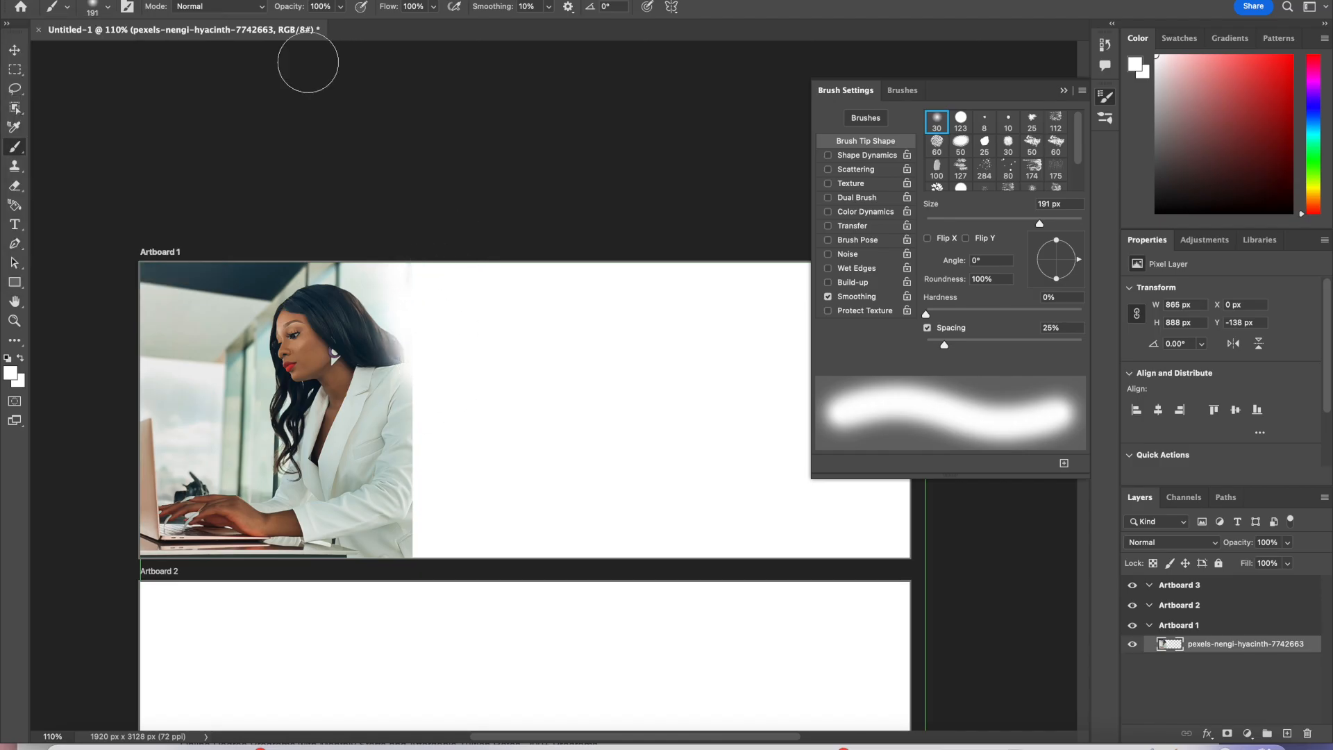
Step: Enlarge the brush to 492 px and paint white strokes down the photo's right edge to fade it into the background
click(107, 8)
drag(154, 58, 168, 58)
mouse_move(463, 324)
mouse_down()
mouse_move(466, 292)
mouse_move(473, 394)
mouse_move(484, 293)
mouse_move(502, 366)
mouse_move(489, 528)
mouse_move(480, 517)
mouse_move(487, 483)
mouse_move(490, 534)
mouse_up()
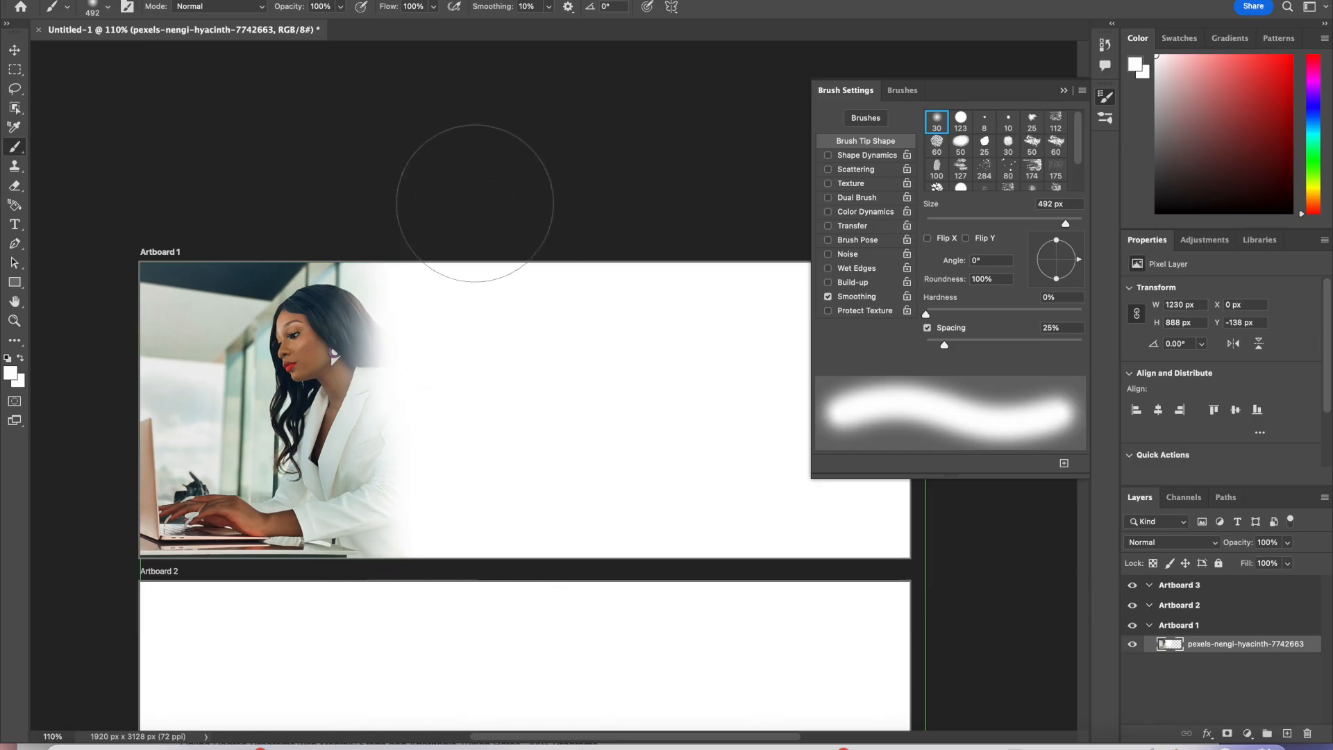
drag(510, 246, 510, 212)
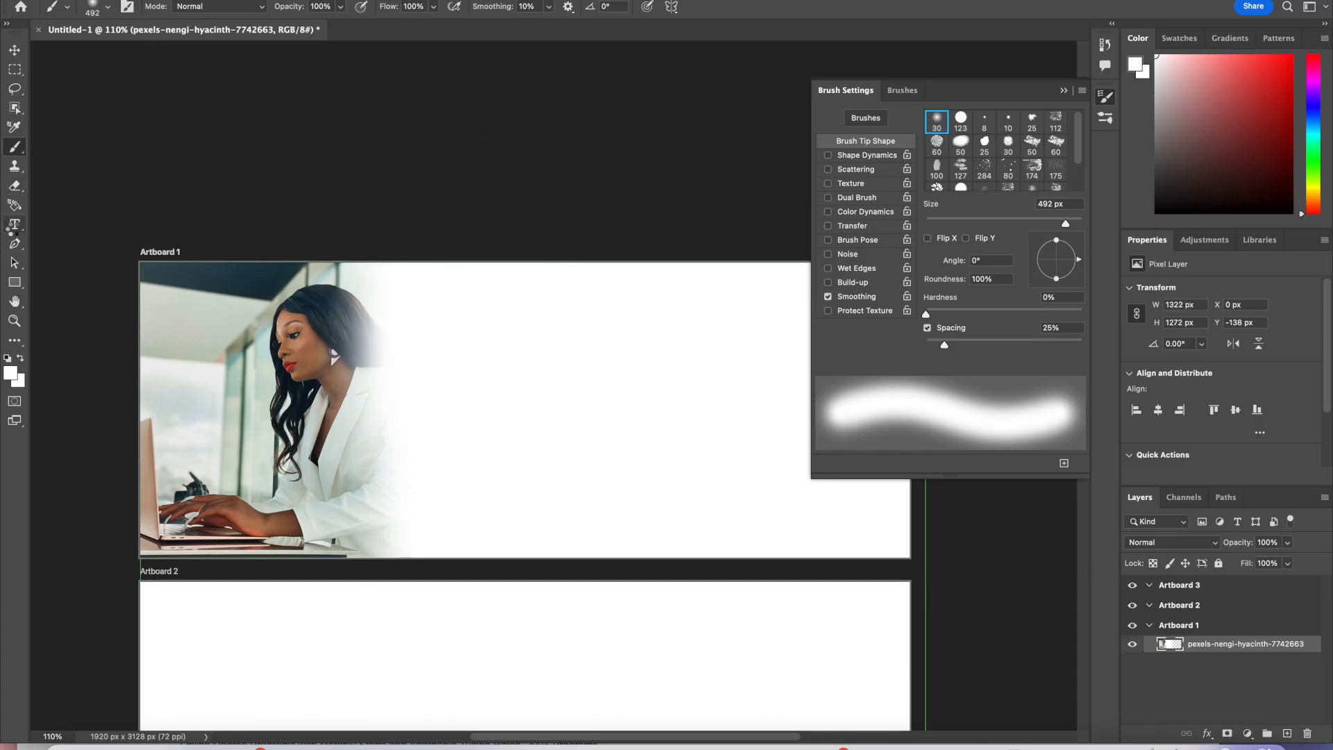
Step: Select the Horizontal Type tool and collapse the Brush Settings panel
click(14, 225)
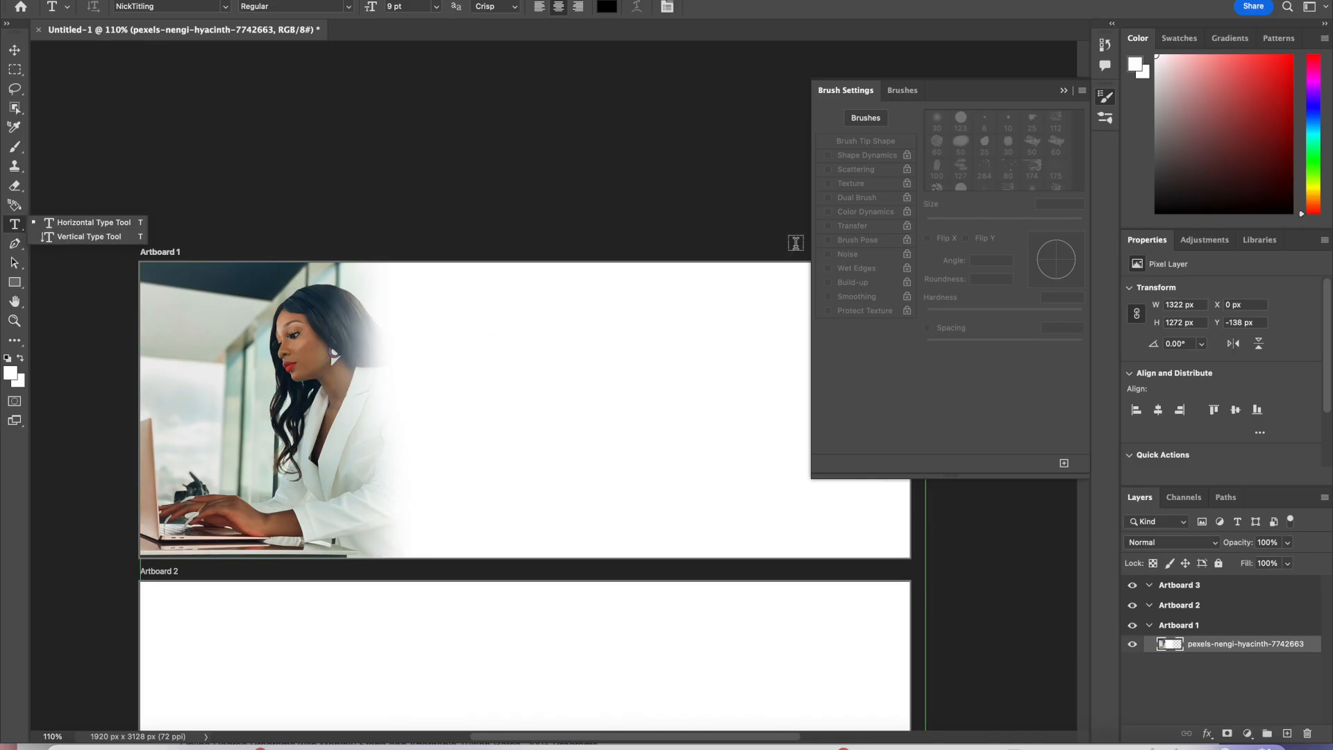
click(1106, 97)
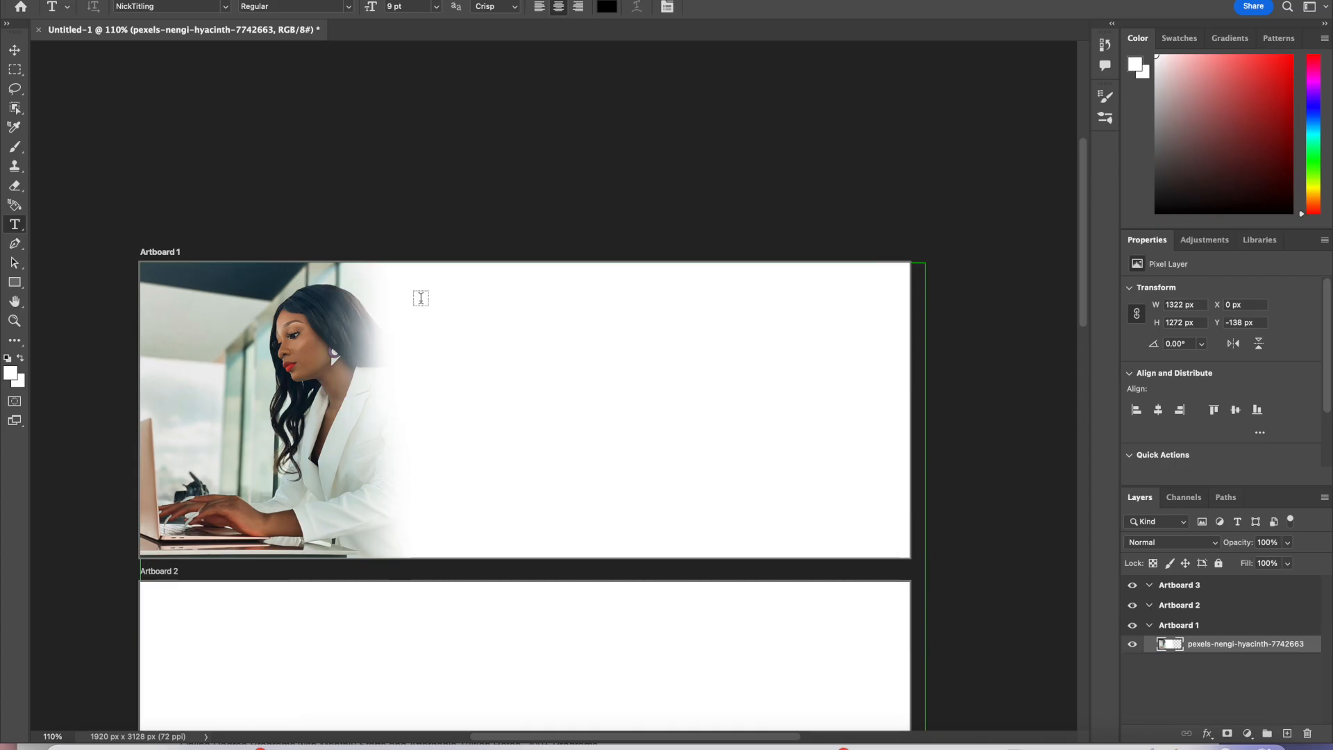
Step: Draw a paragraph text box right of the photo, clear its placeholder text, and set the font size to 100 pt
drag(794, 489, 810, 486)
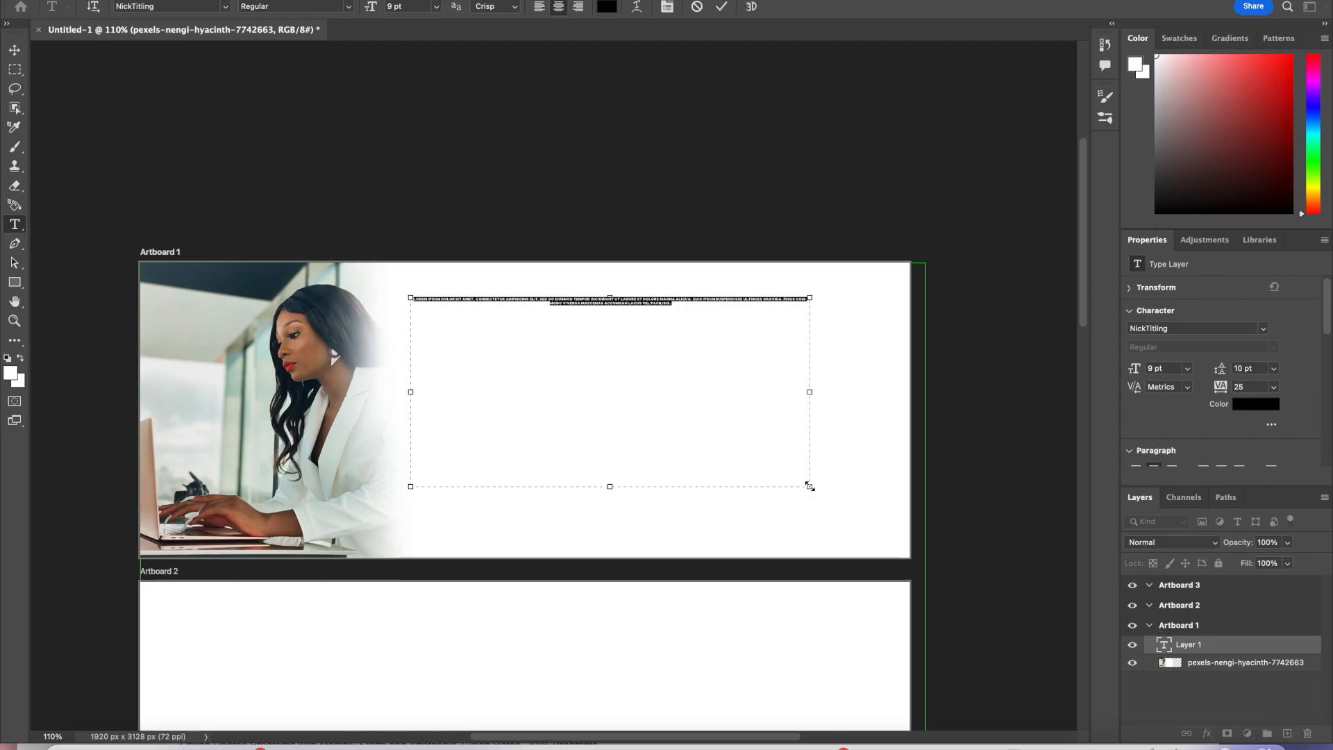
key(BackSpace)
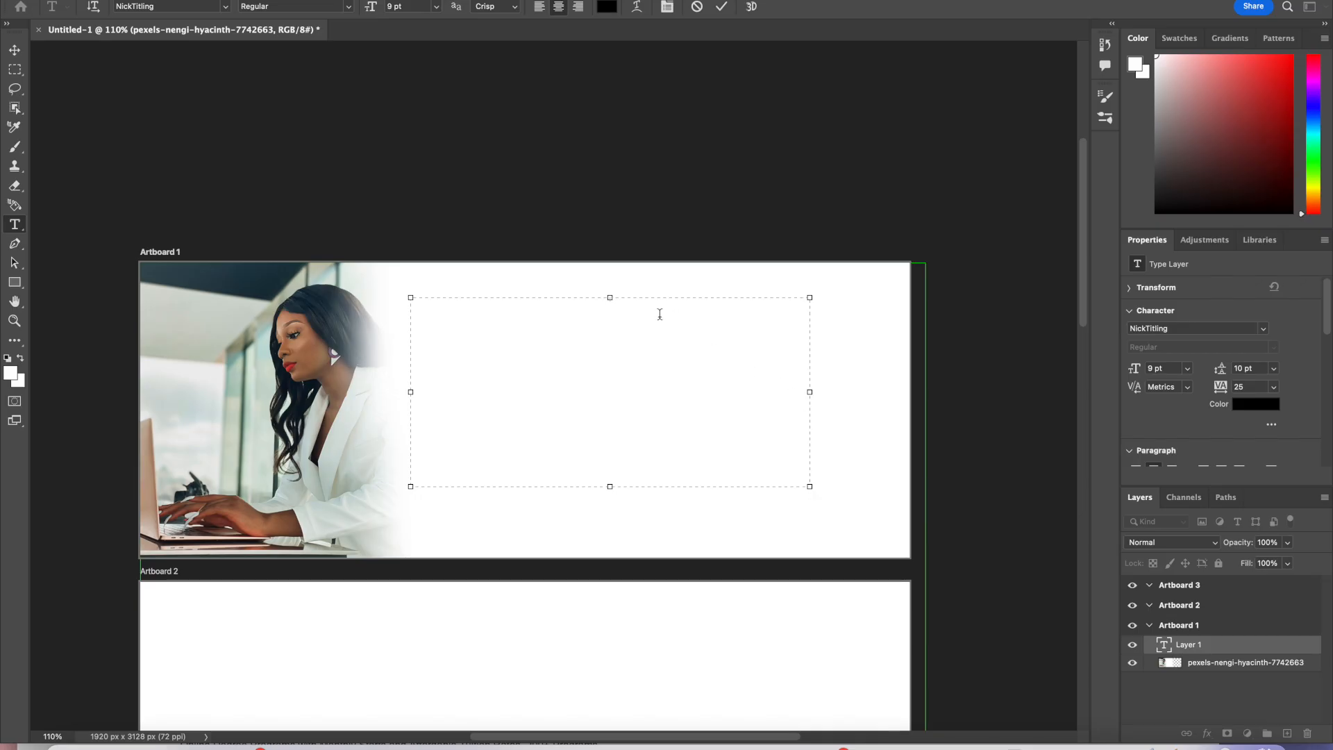
click(417, 6)
text(100)
key(Return)
Step: Type the person's full name in capitals in the text box, correcting the first attempt
text(chriss)
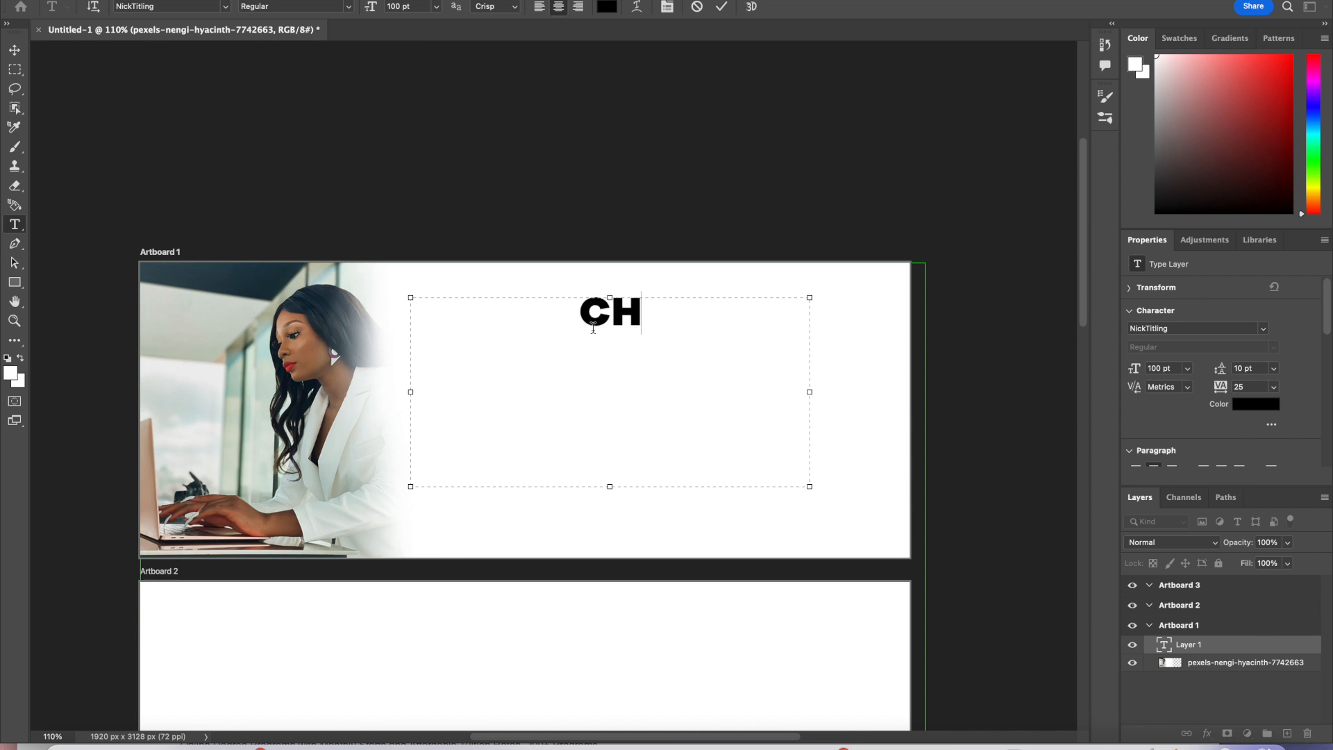
text(y)
key(BackSpace)
key(BackSpace)
text(t)
key(BackSpace)
key(BackSpace)
key(BackSpace)
key(BackSpace)
key(BackSpace)
key(BackSpace)
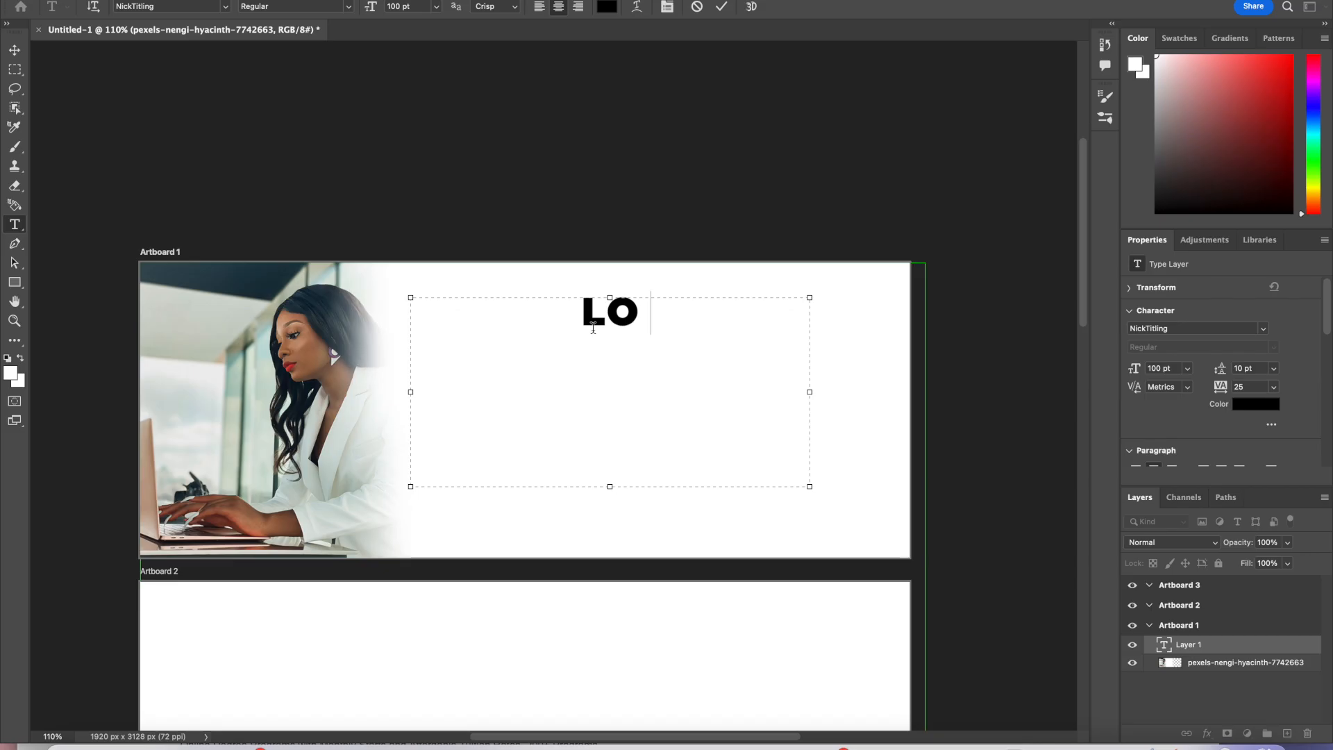
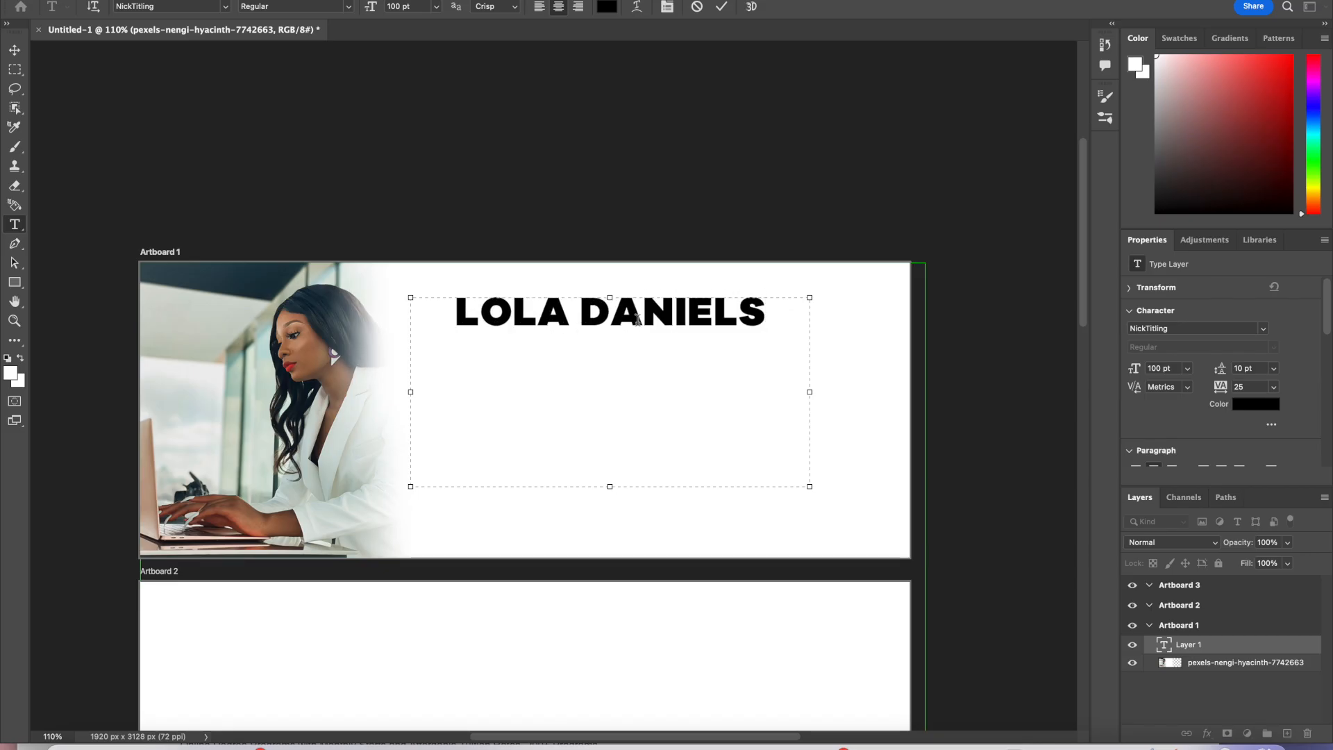
Step: Delete the surname and more characters from the typed name
key(BackSpace)
key(BackSpace)
key(BackSpace)
key(BackSpace)
key(BackSpace)
key(BackSpace)
key(BackSpace)
key(BackSpace)
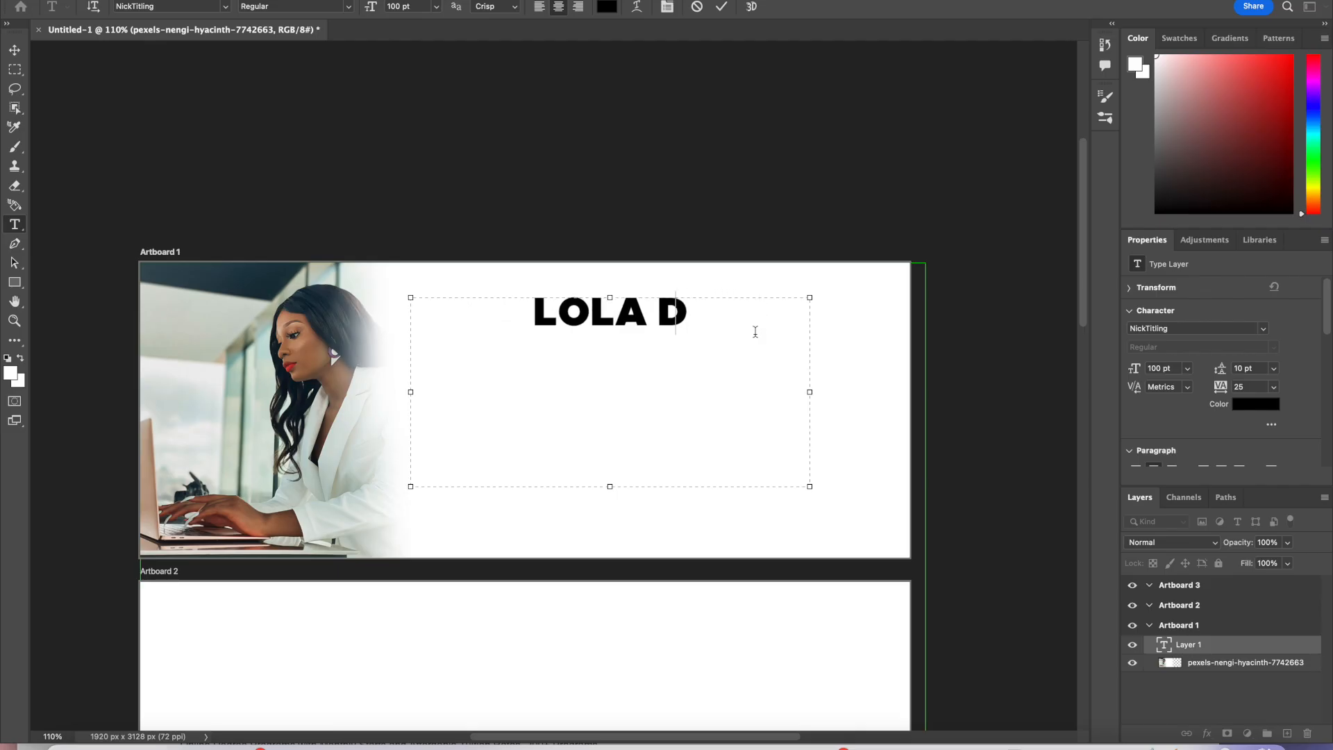
key(BackSpace)
key(BackSpace)
key(BackSpace)
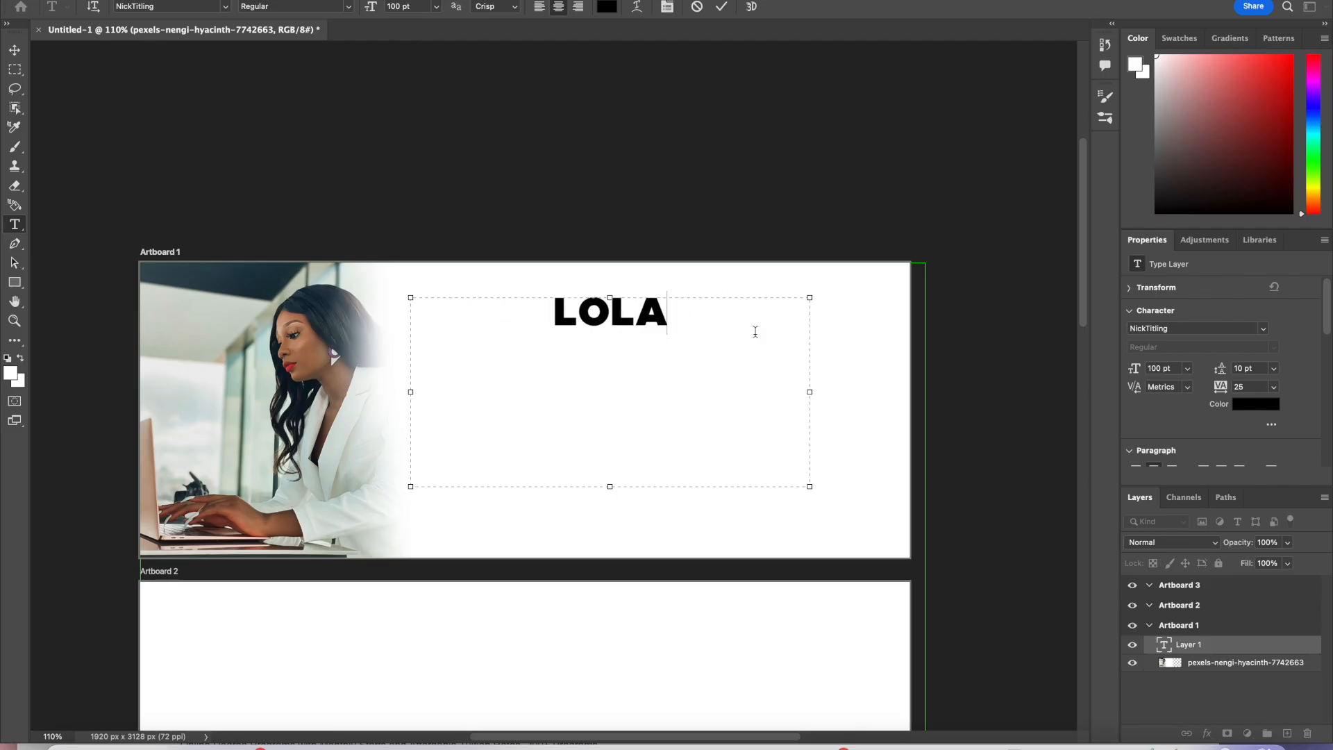
key(BackSpace)
Step: Select the remaining text and change its font to MADE SAONARA 2
drag(706, 330, 546, 296)
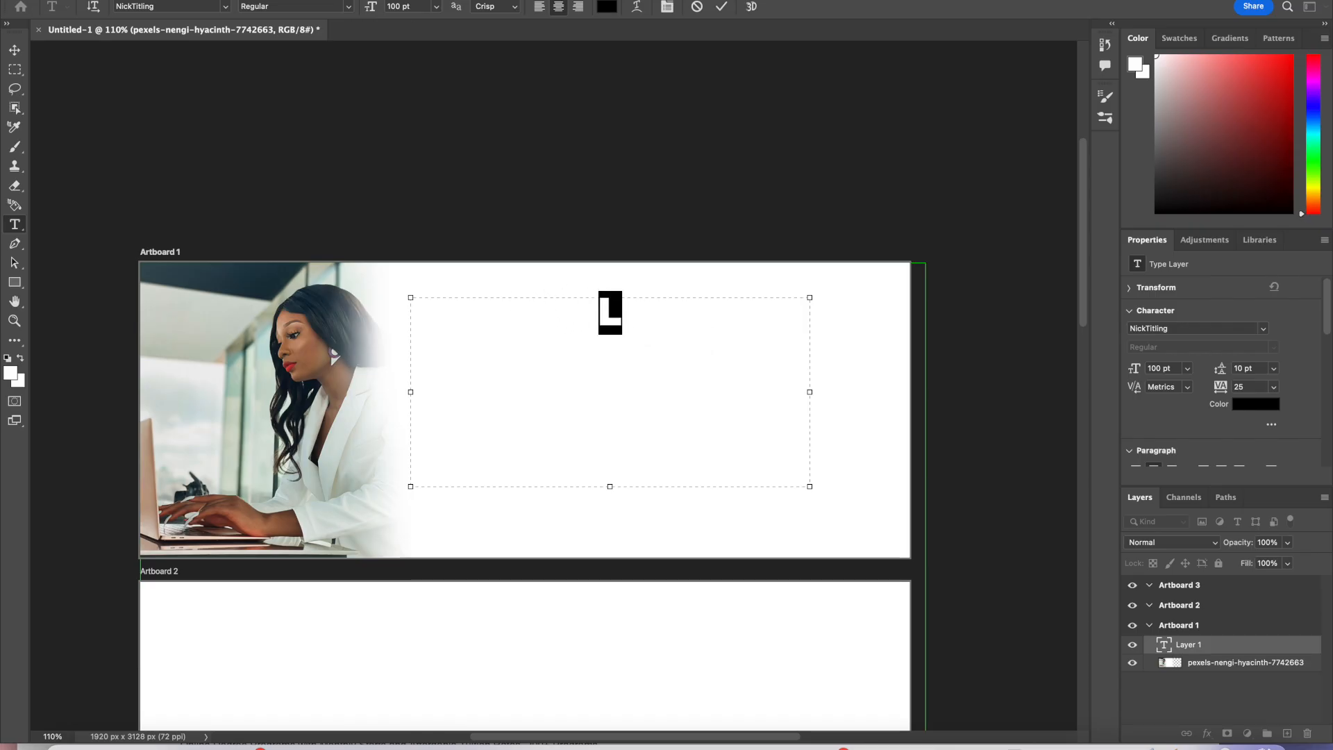
click(225, 7)
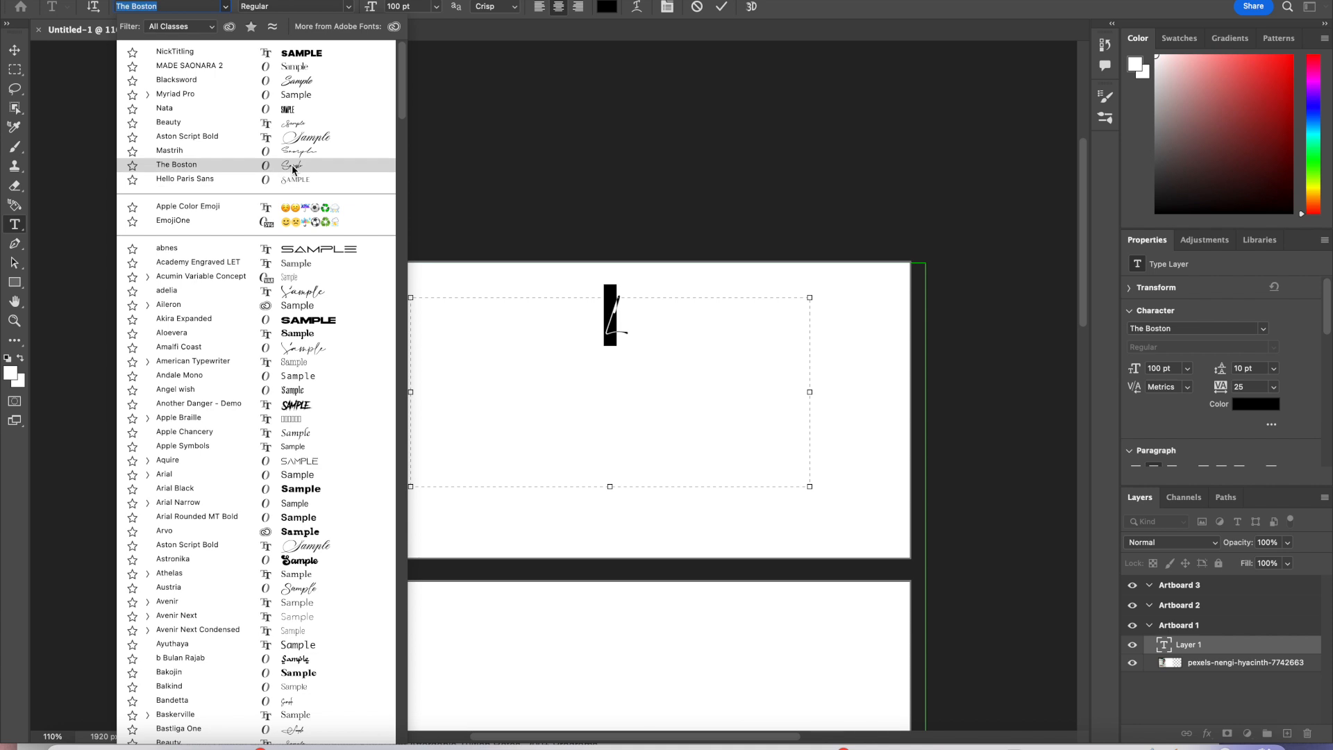
scroll(316, 590, down, 10)
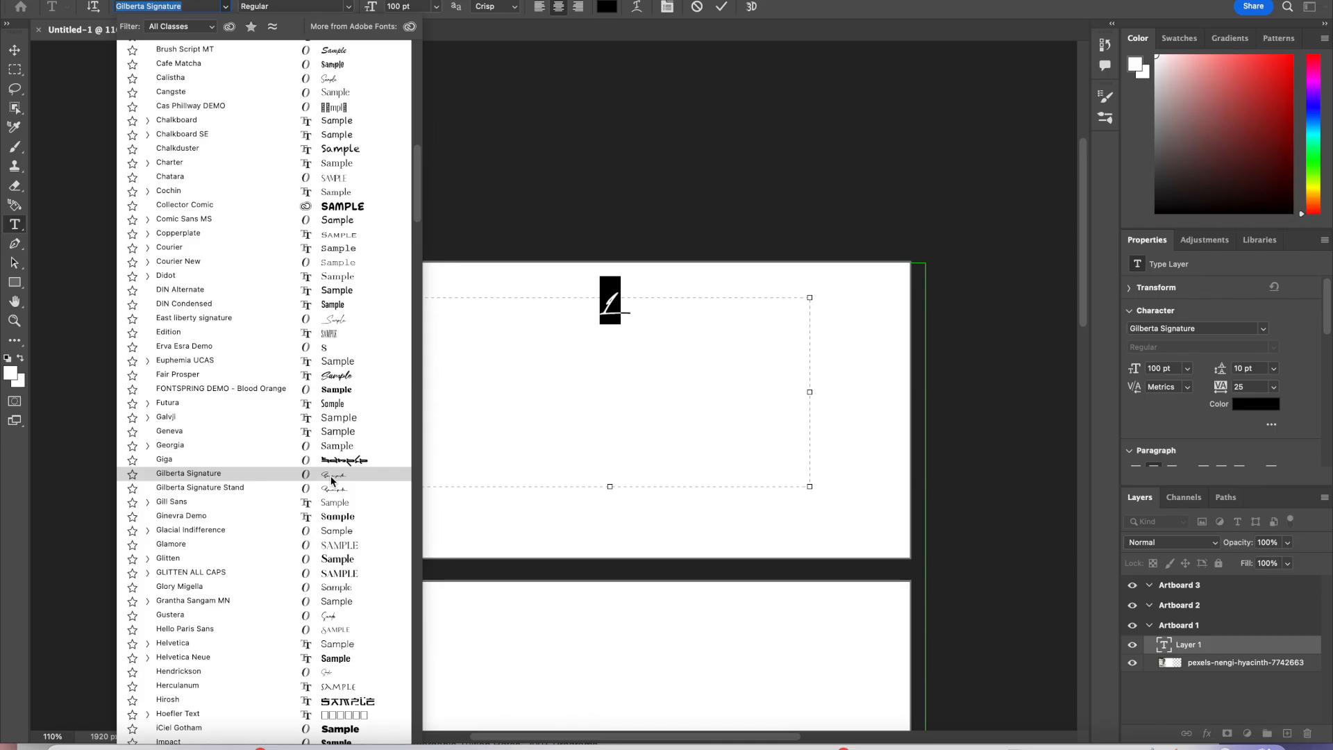
scroll(328, 510, down, 15)
scroll(328, 510, down, 20)
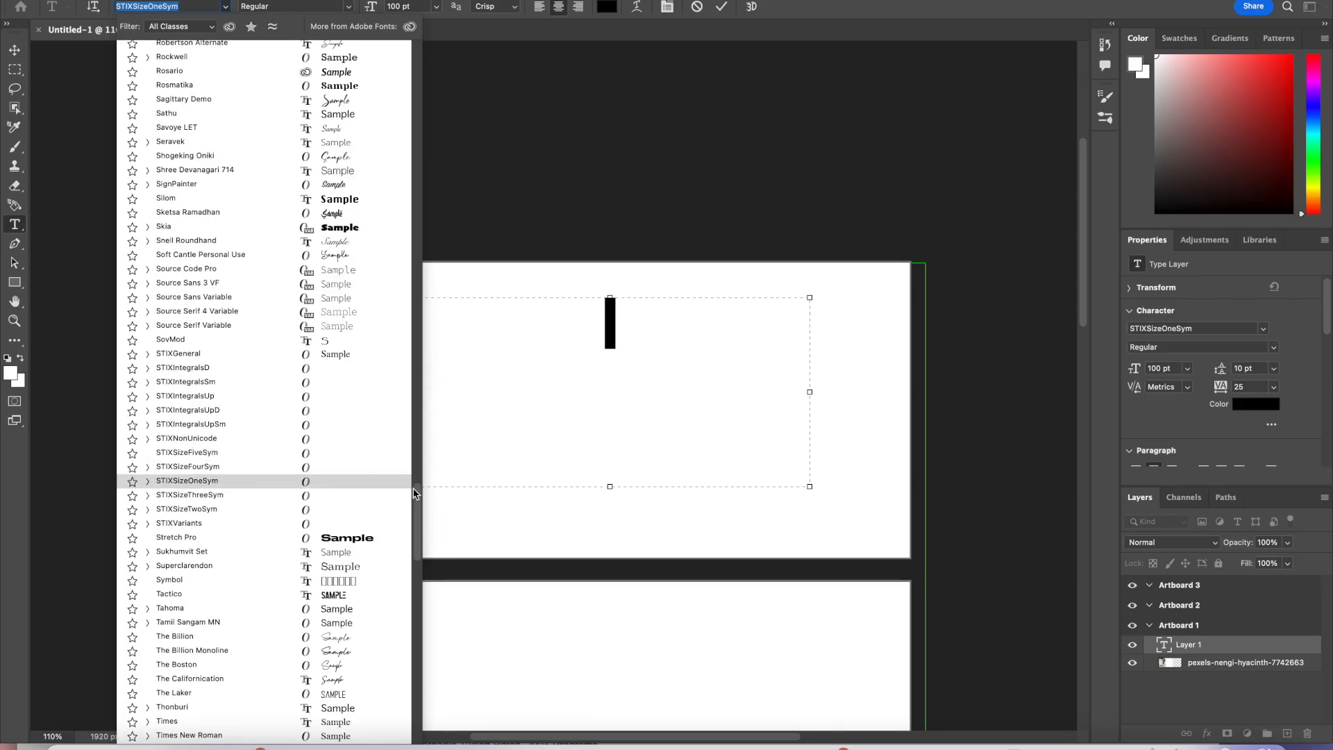
drag(420, 510, 418, 21)
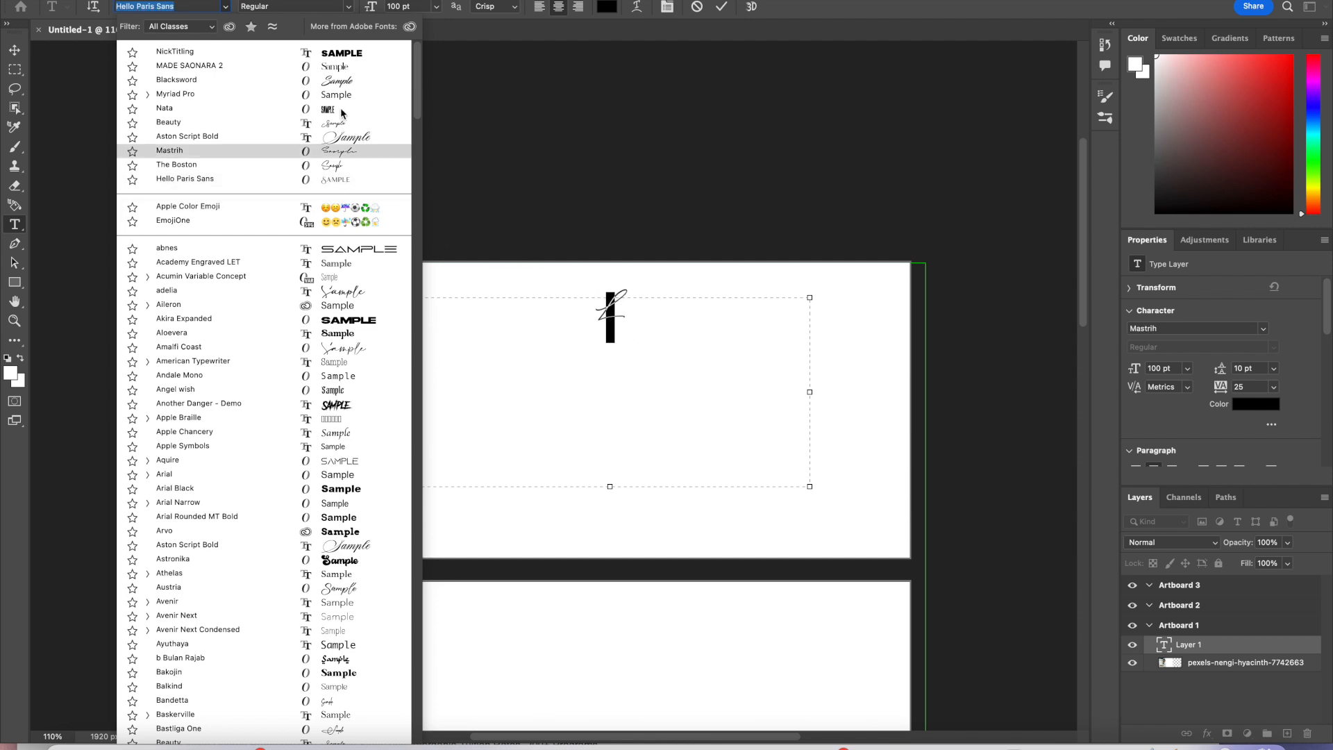
click(327, 67)
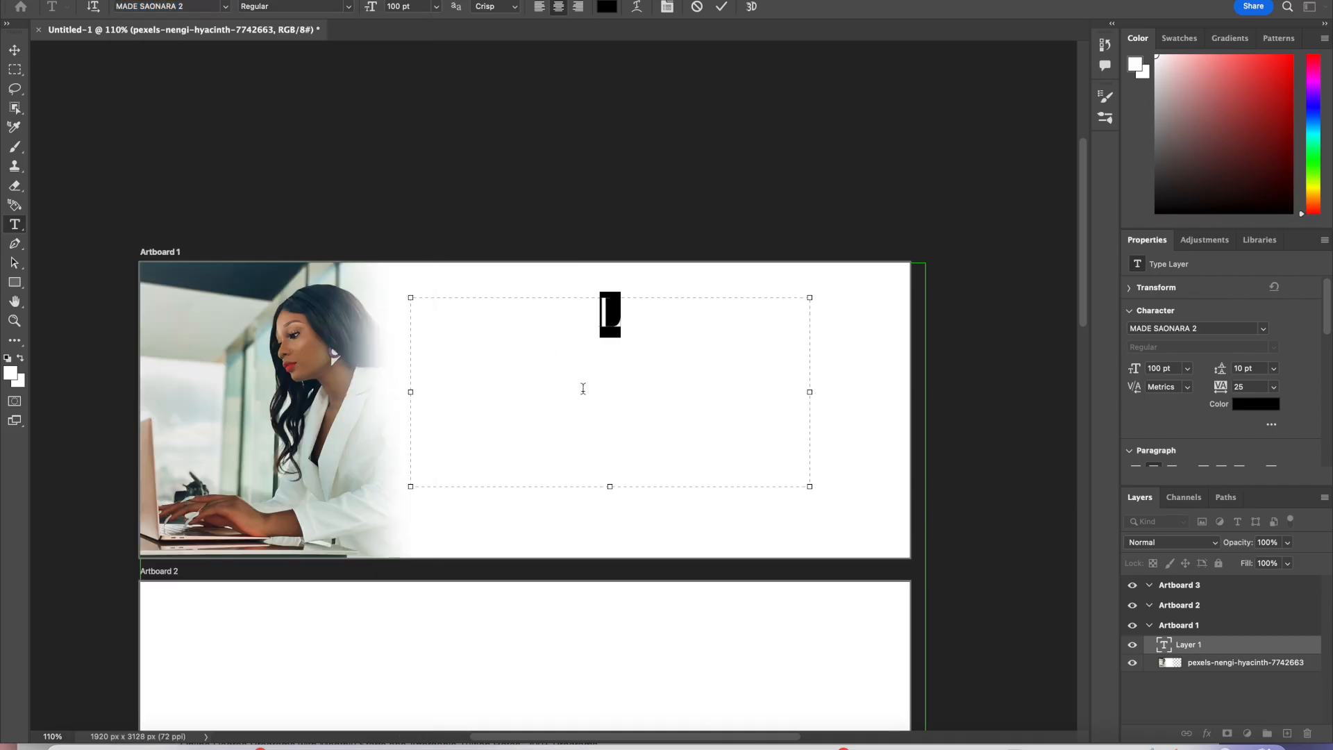
Step: Retype the first name in capitals, select it, and enlarge it to 500 pt
drag(678, 327, 530, 286)
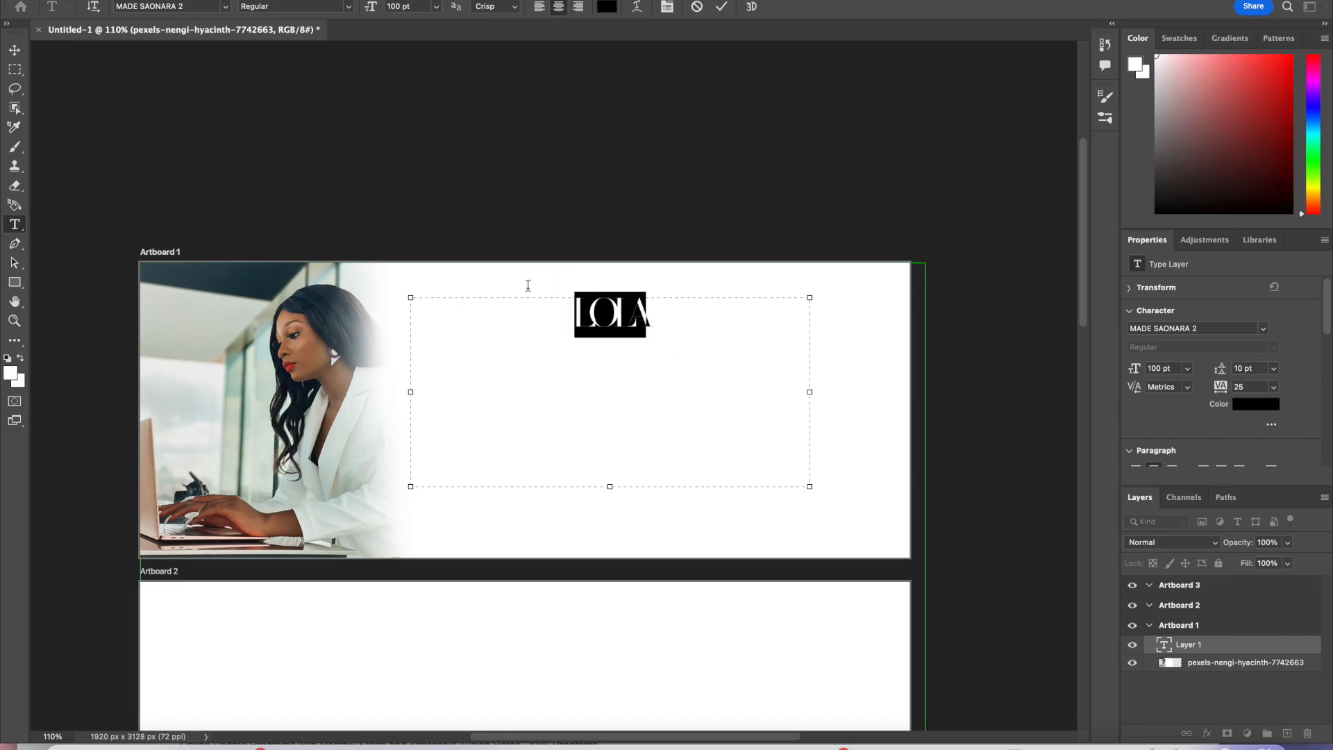
click(436, 7)
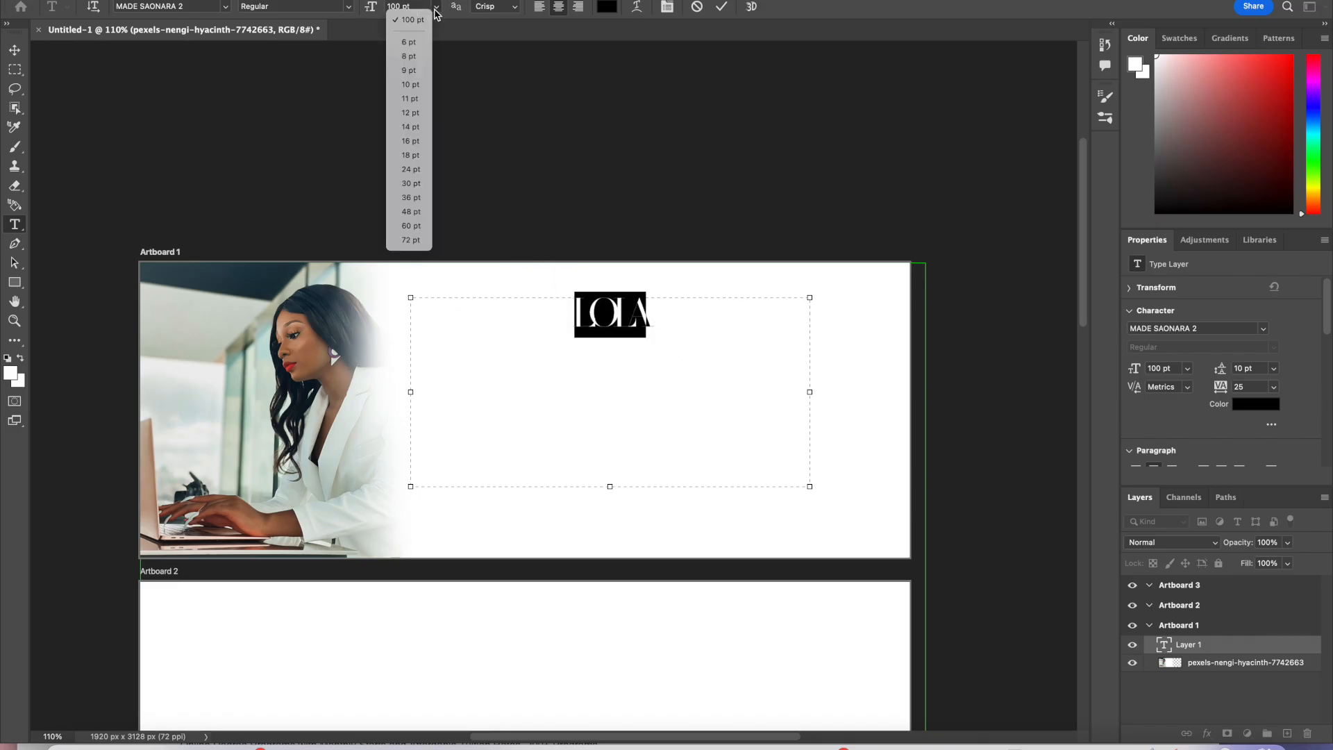
click(405, 6)
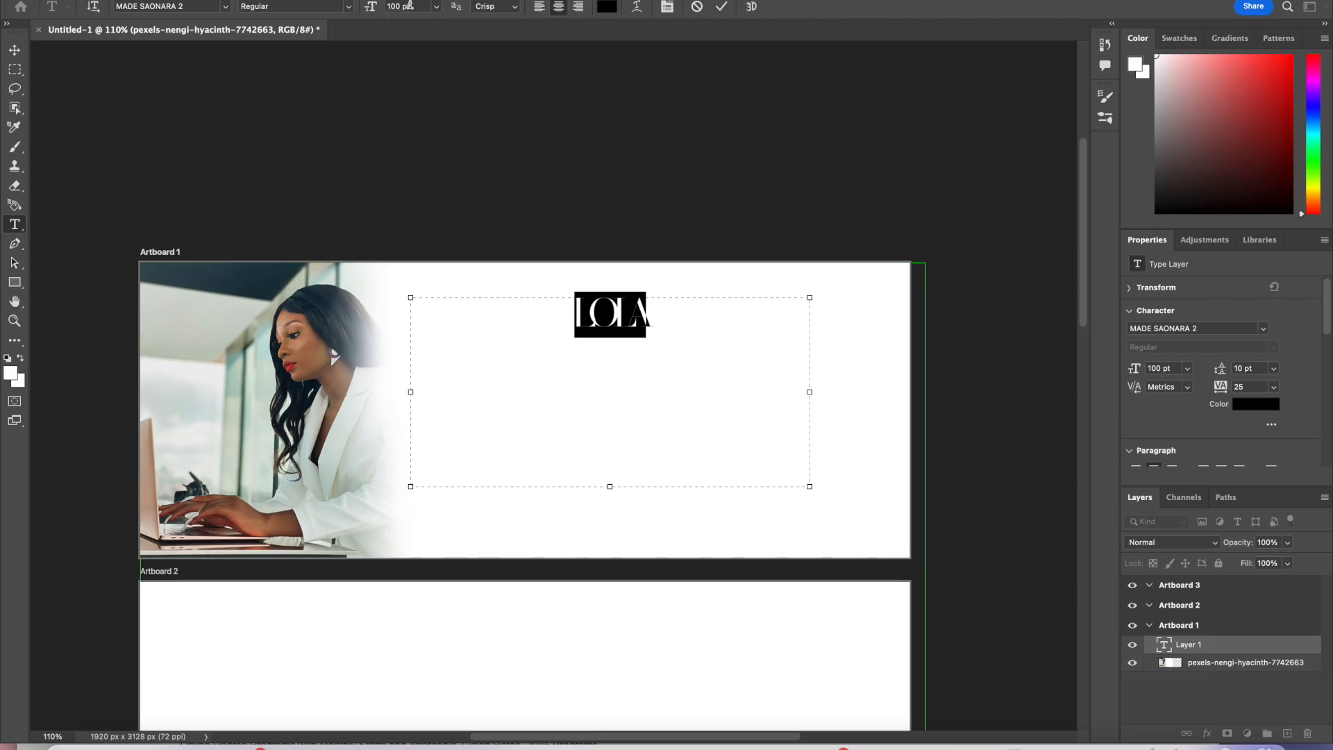
text(200)
key(Return)
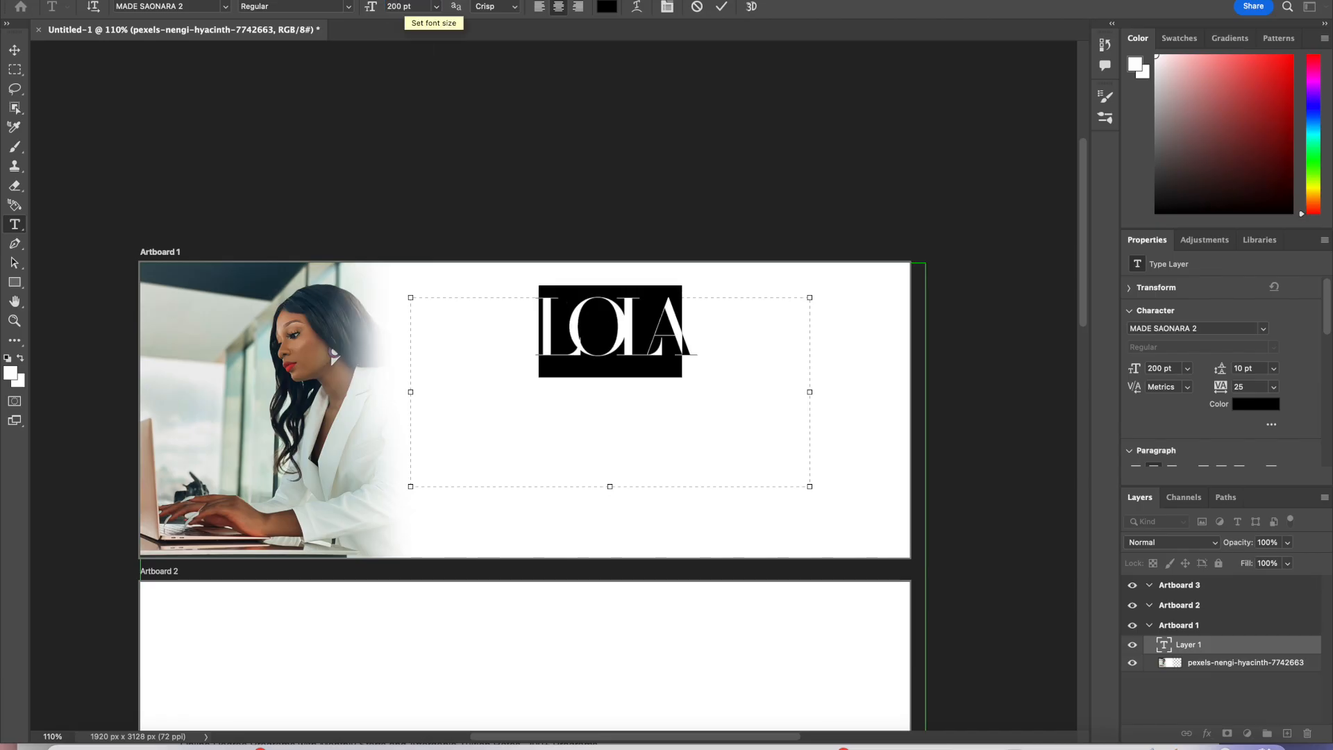
click(406, 6)
text(500)
key(Return)
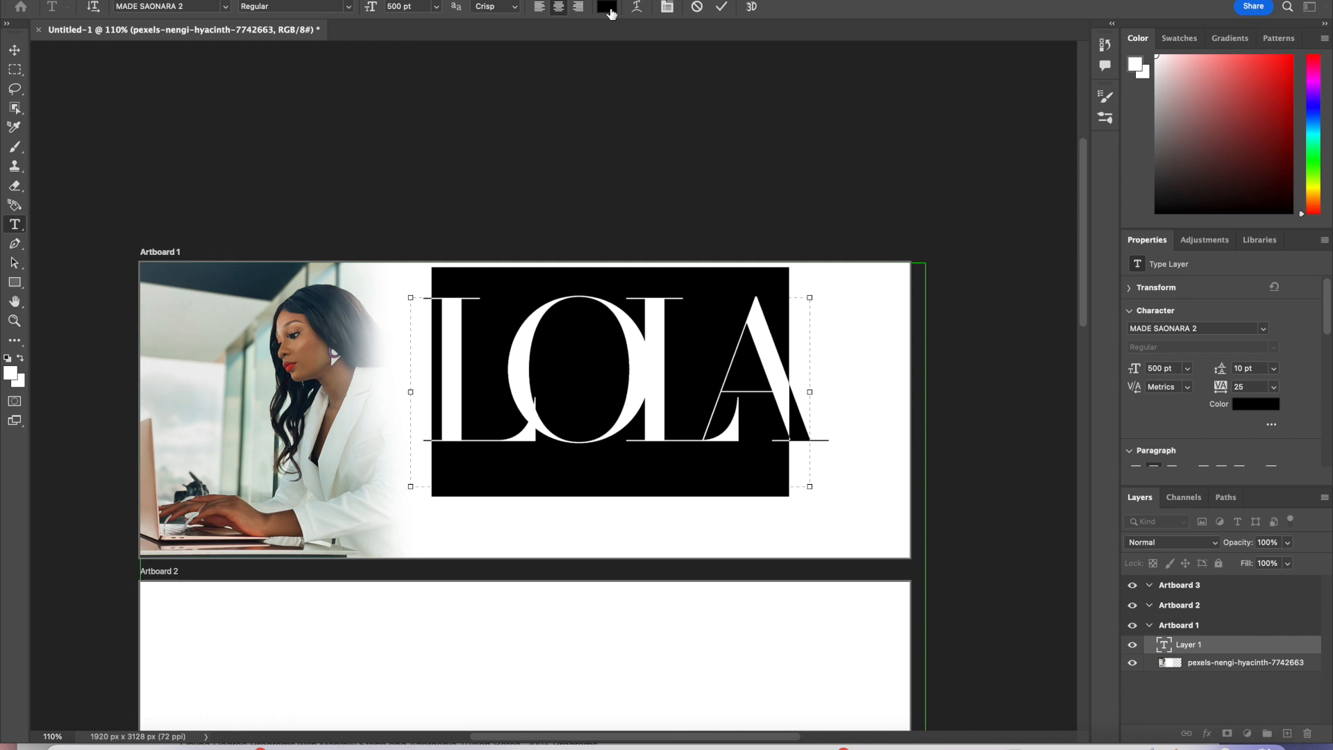
Step: Set the name's tracking to 50 and commit the text
click(1274, 387)
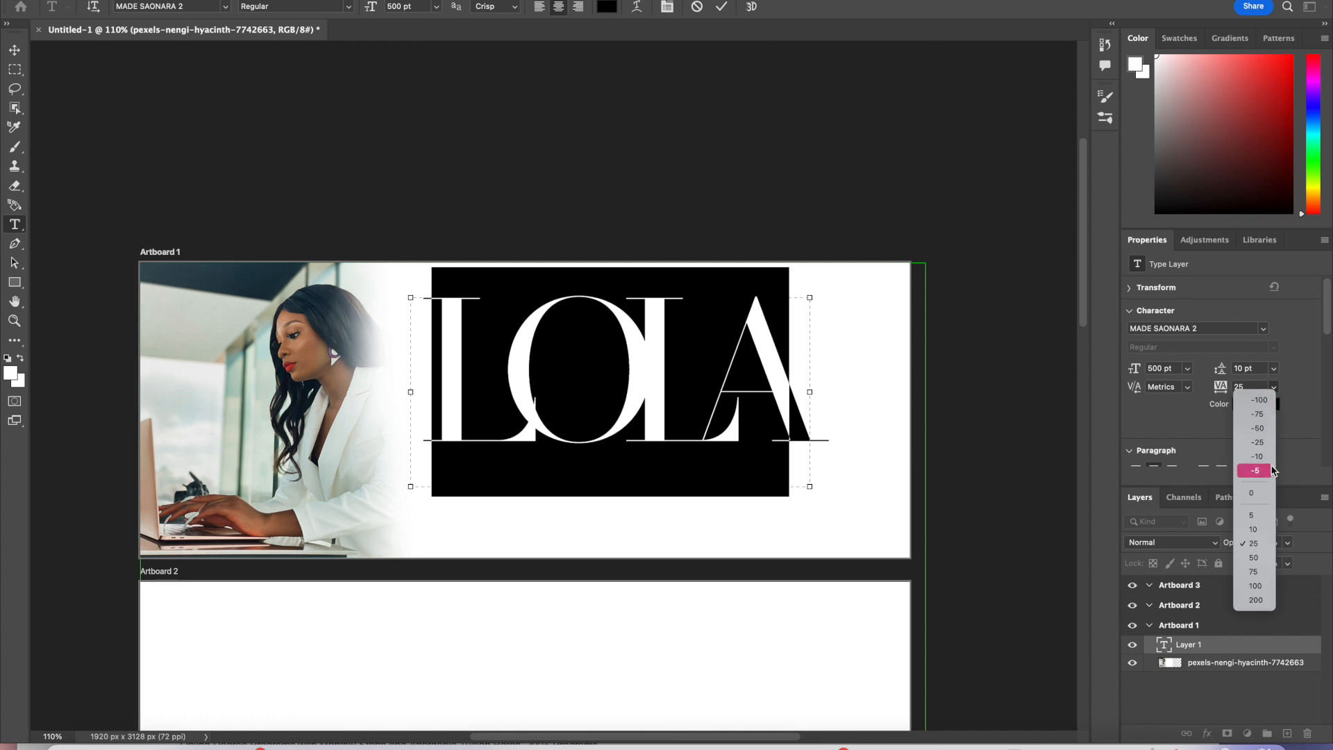
click(1256, 572)
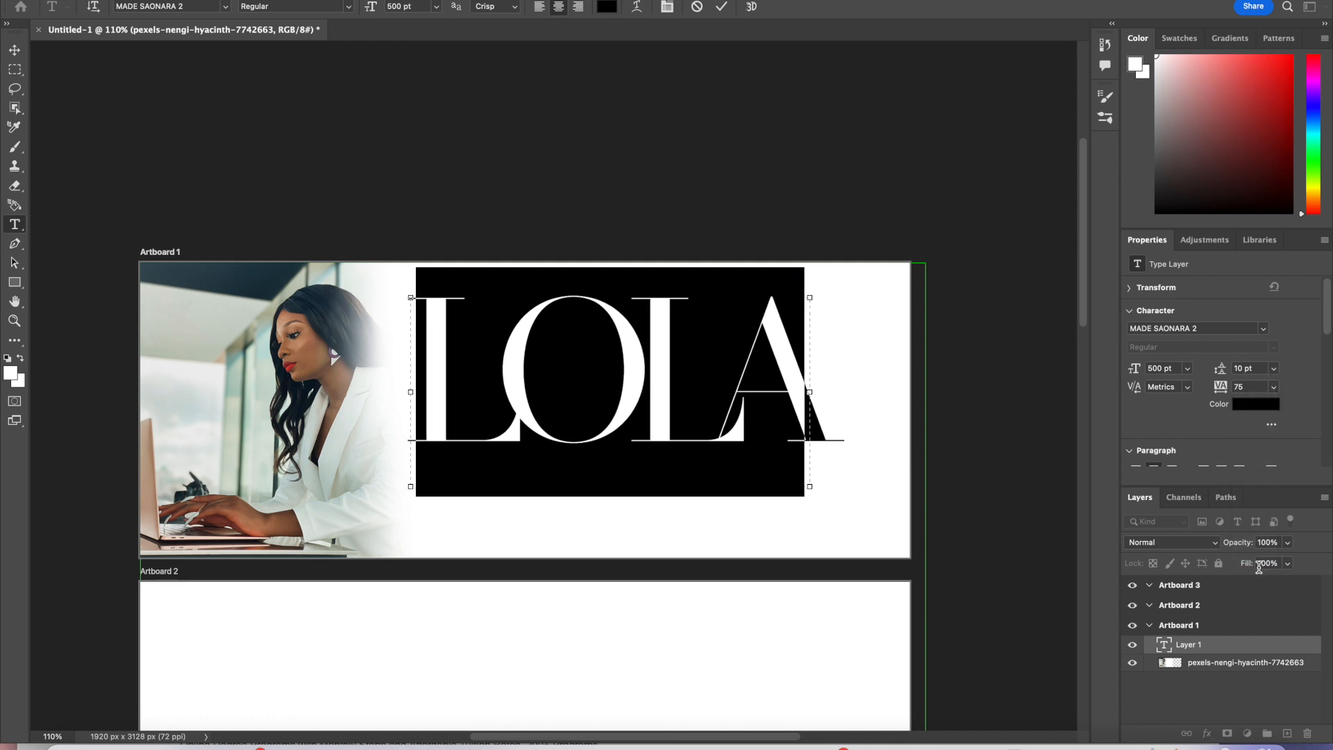
click(1274, 387)
click(1256, 557)
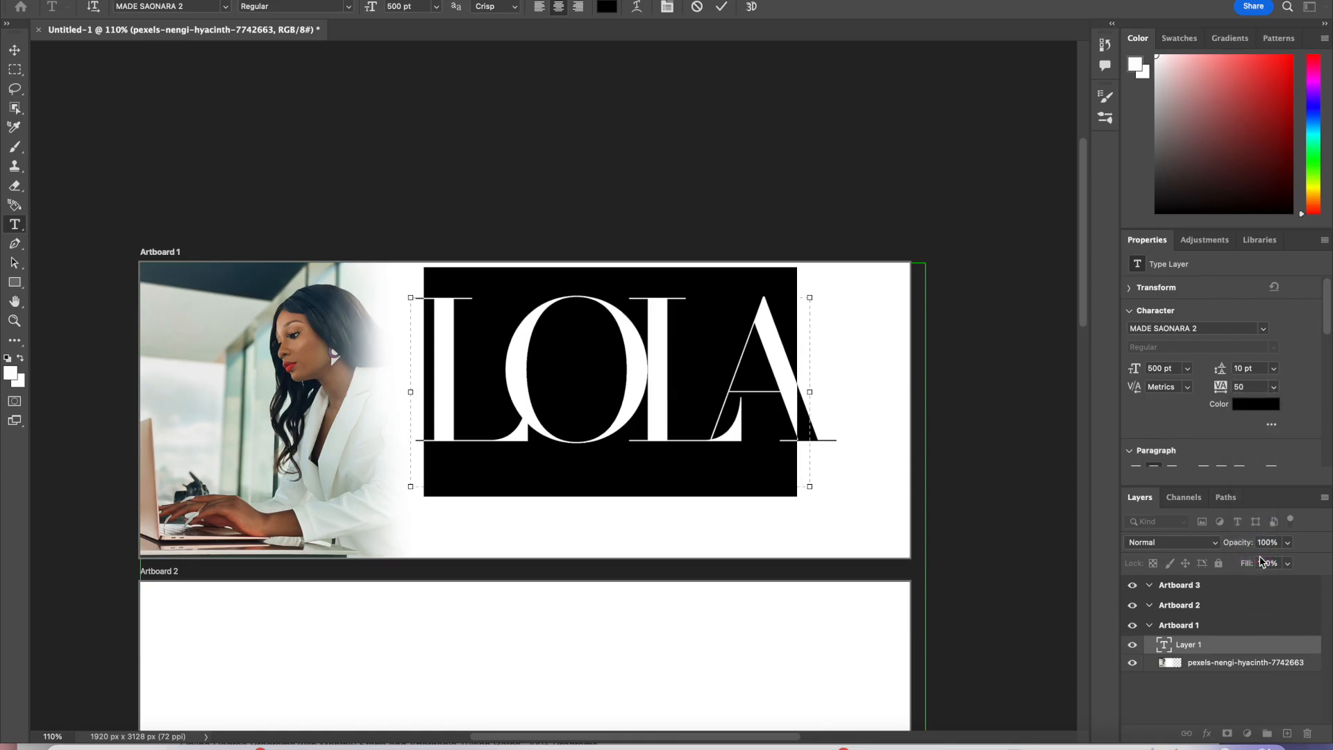
click(723, 7)
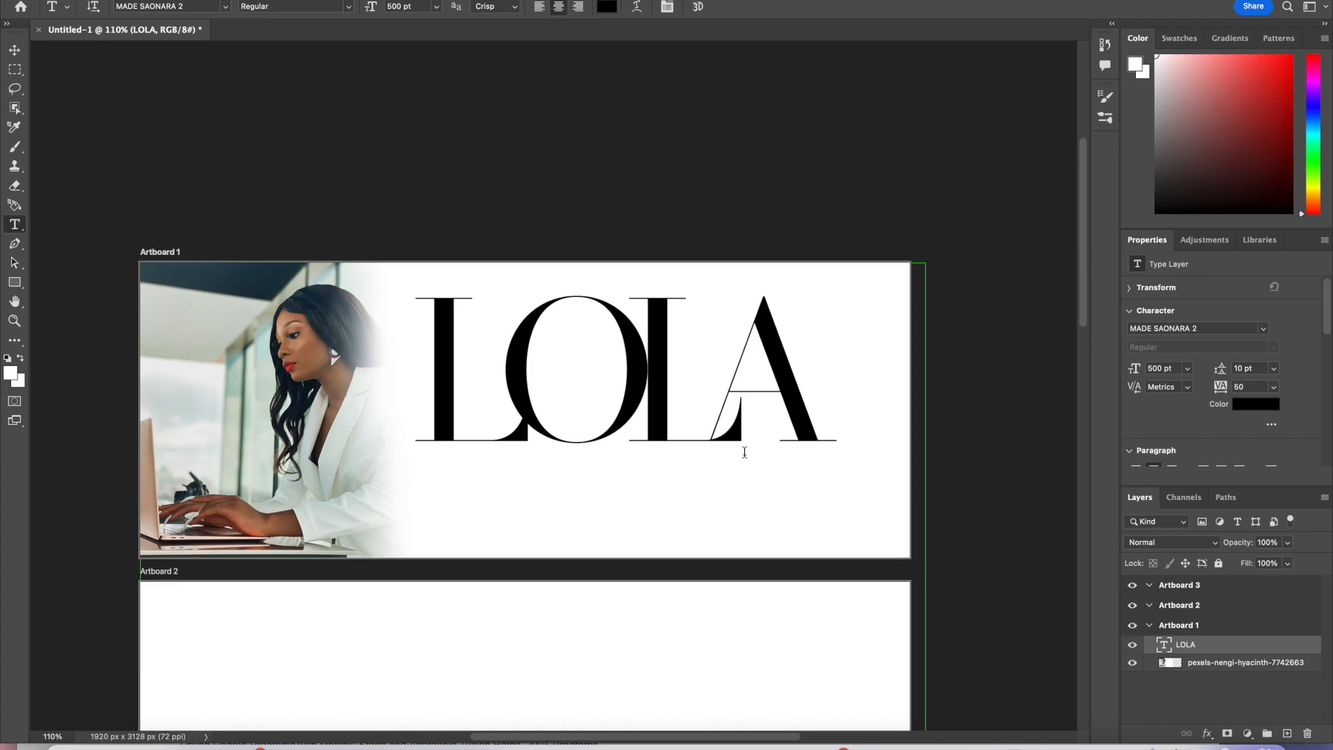
Step: Nudge the name text slightly with the Move tool
key(v)
drag(736, 439, 753, 432)
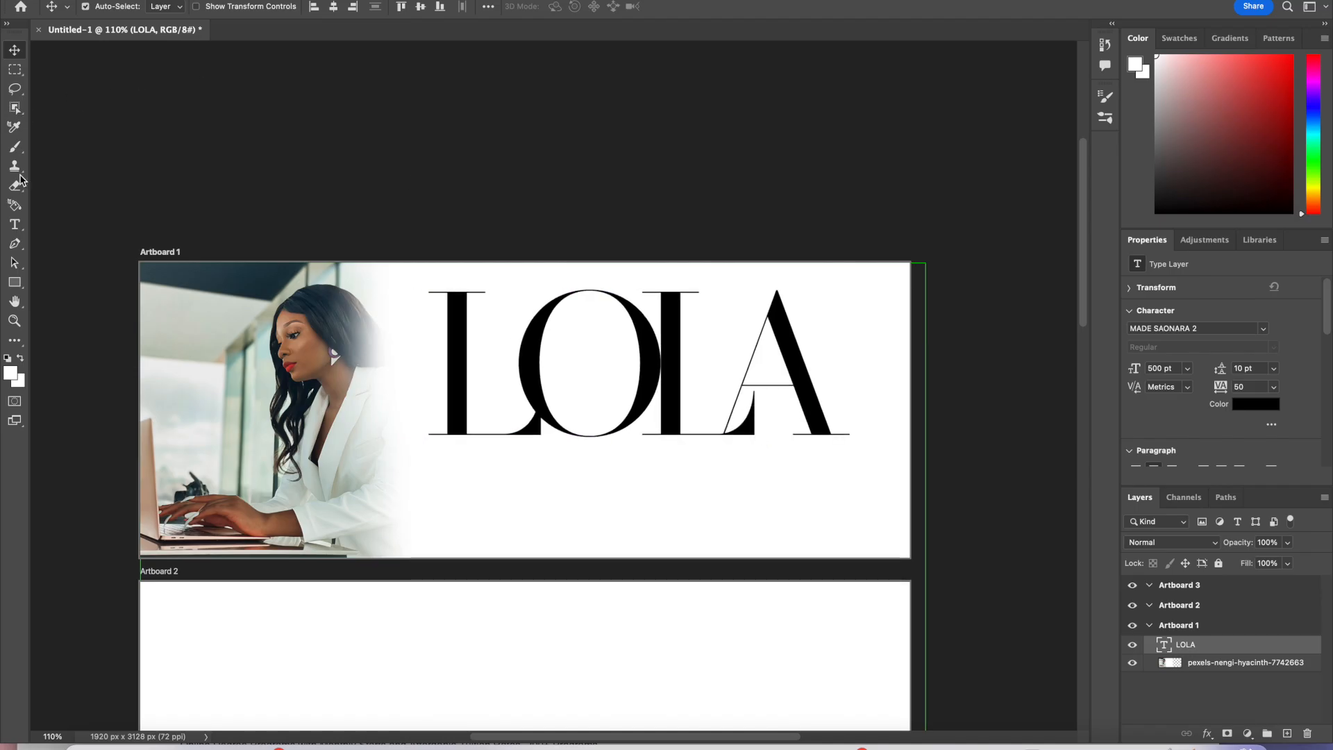
Step: Draw a second text box below the name, set the size to 72 pt, and type the person's surname
click(15, 225)
drag(423, 466, 883, 536)
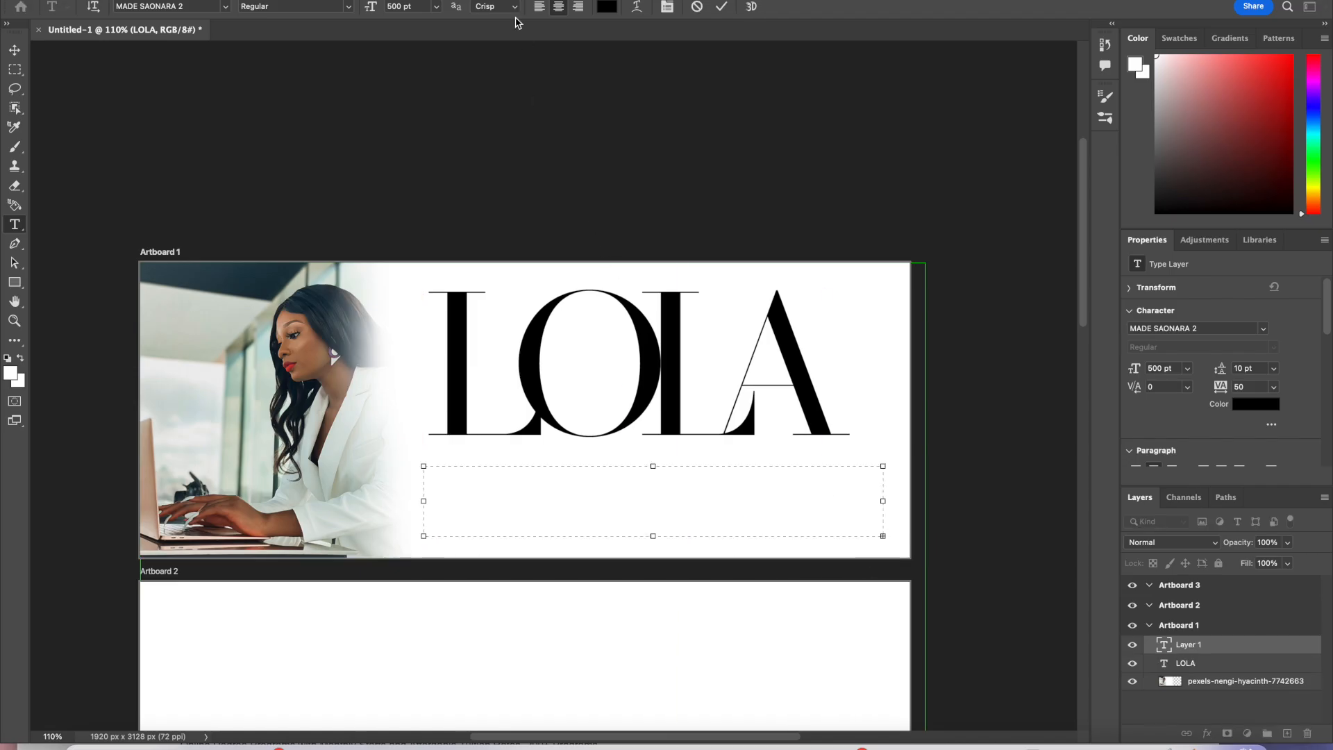
click(420, 6)
click(436, 6)
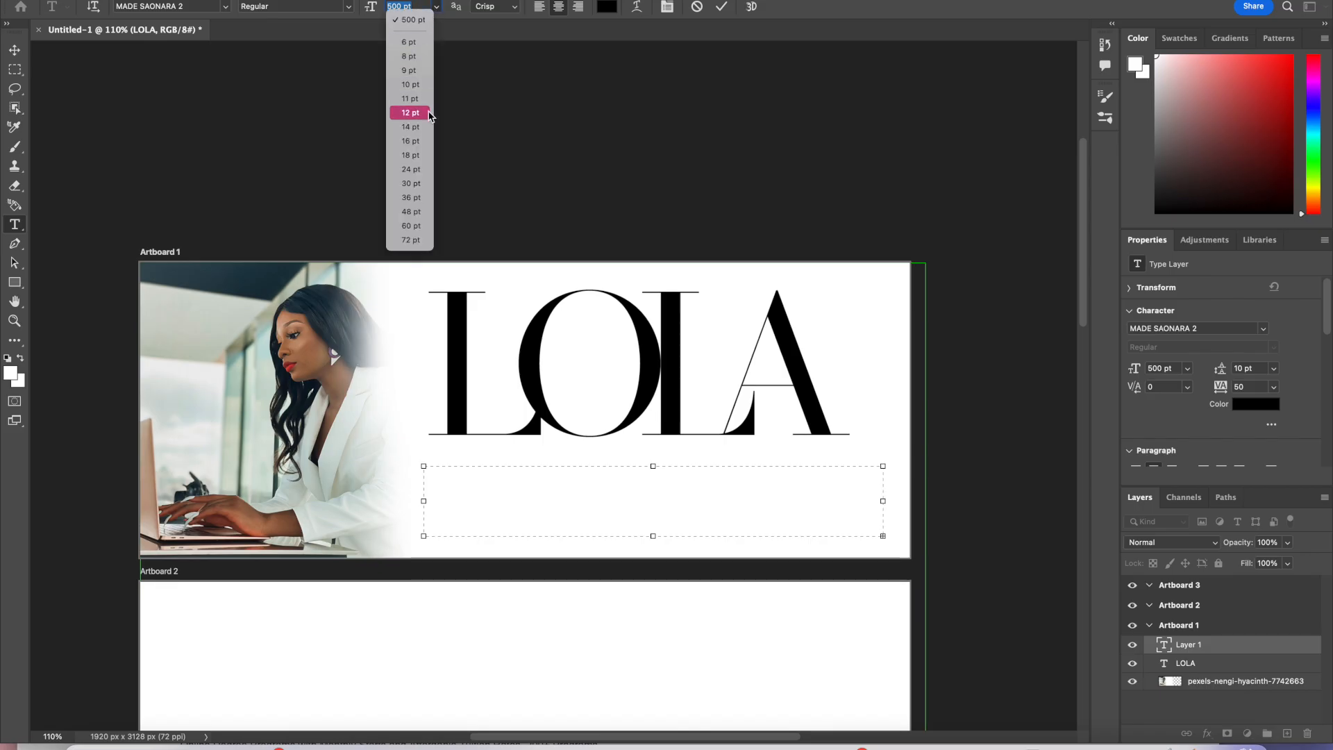
click(410, 240)
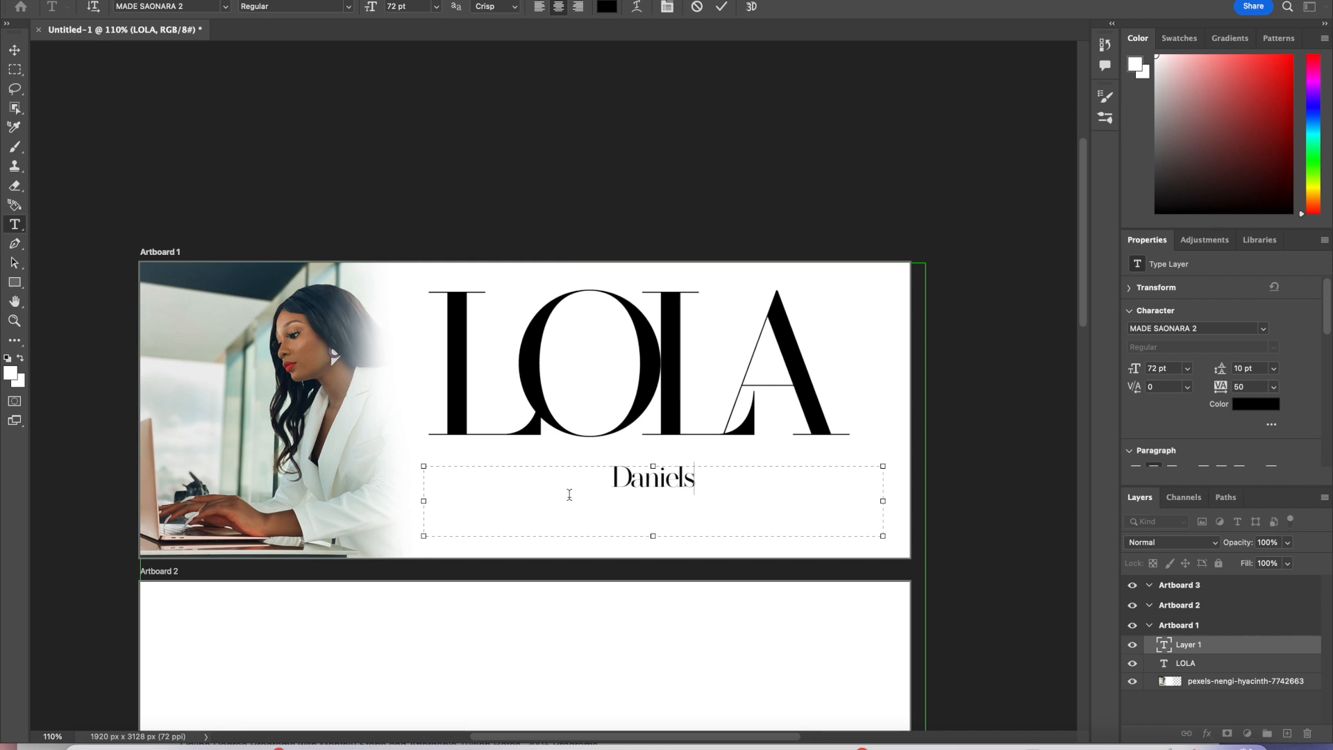
Step: Select the surname, change its font to Bastliga One, and set its size to 200 pt
drag(736, 477, 529, 397)
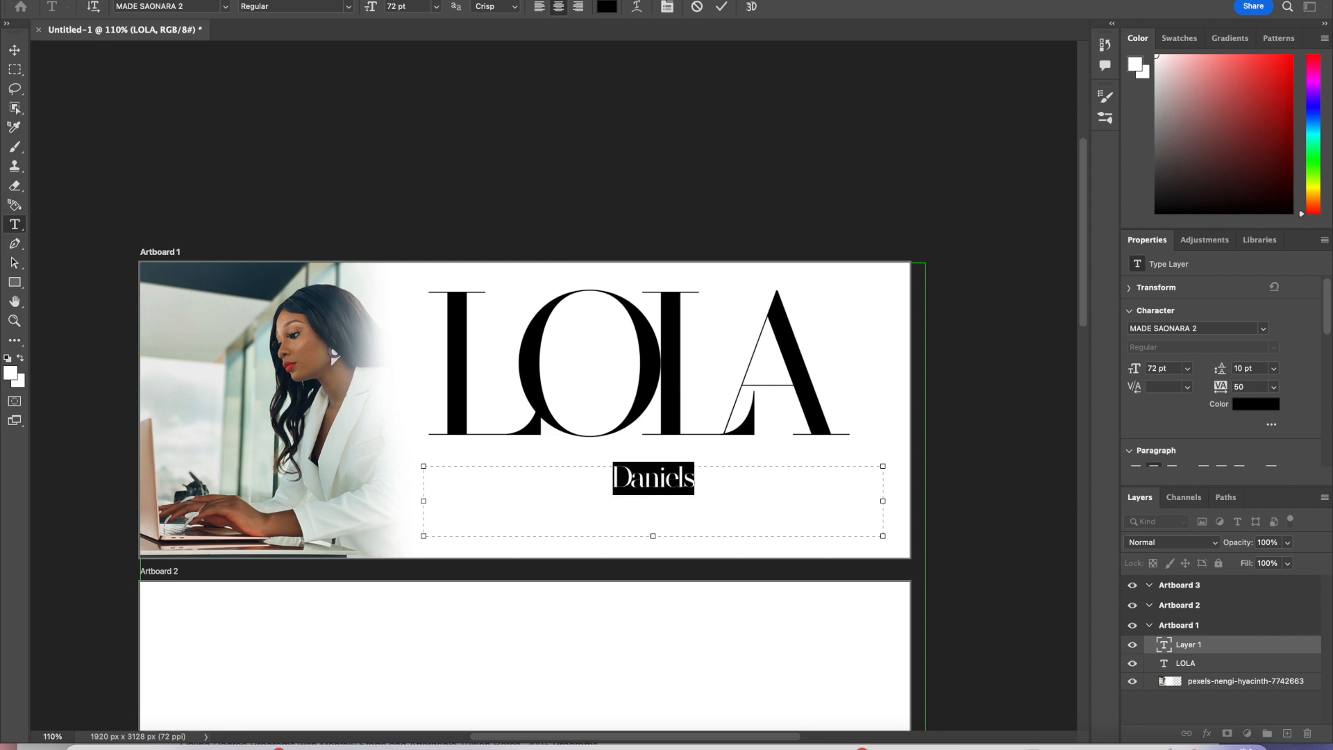
click(225, 6)
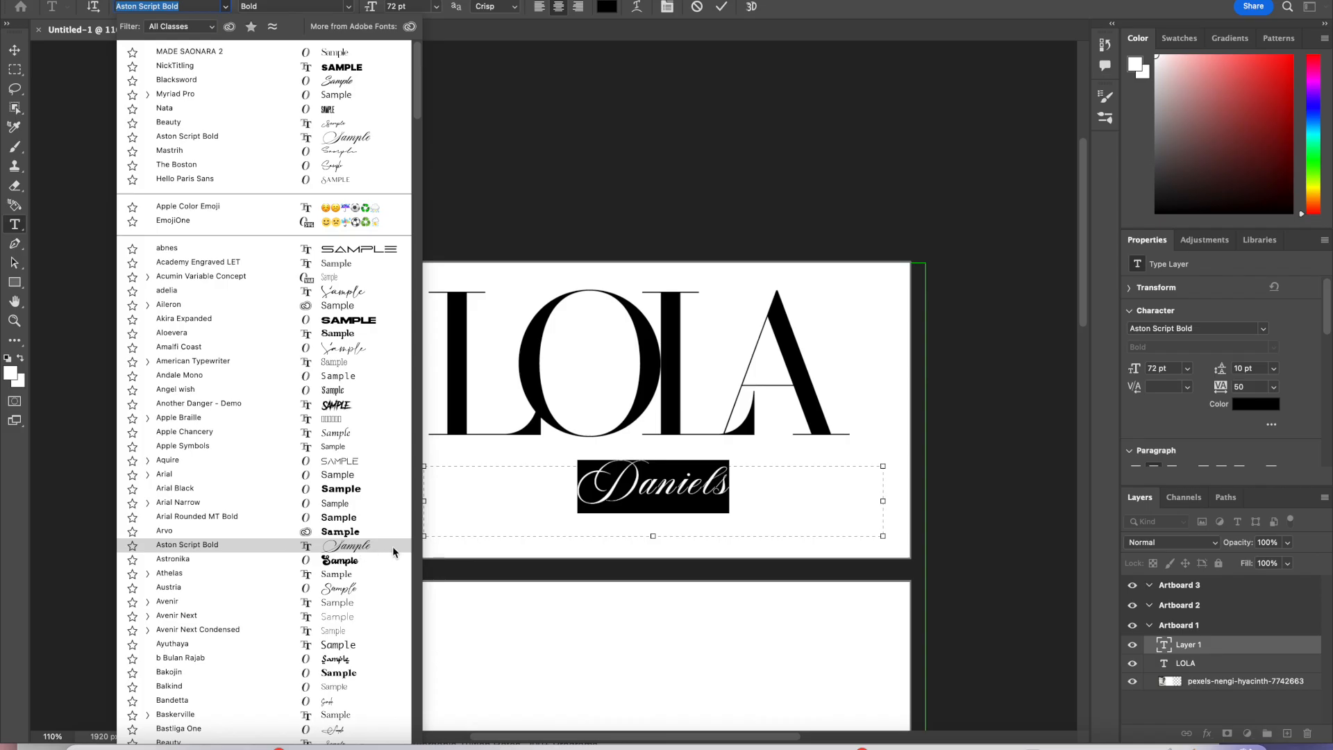
click(353, 729)
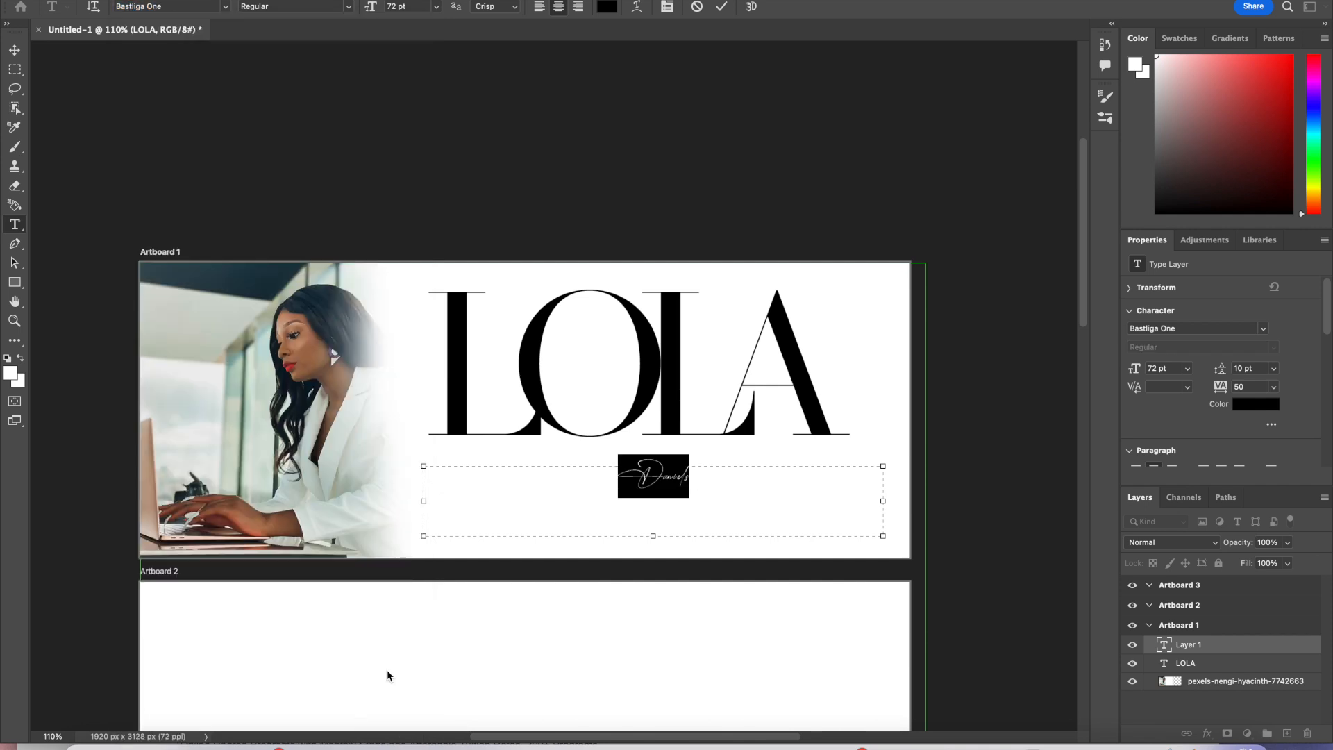
click(415, 6)
text(200)
key(Return)
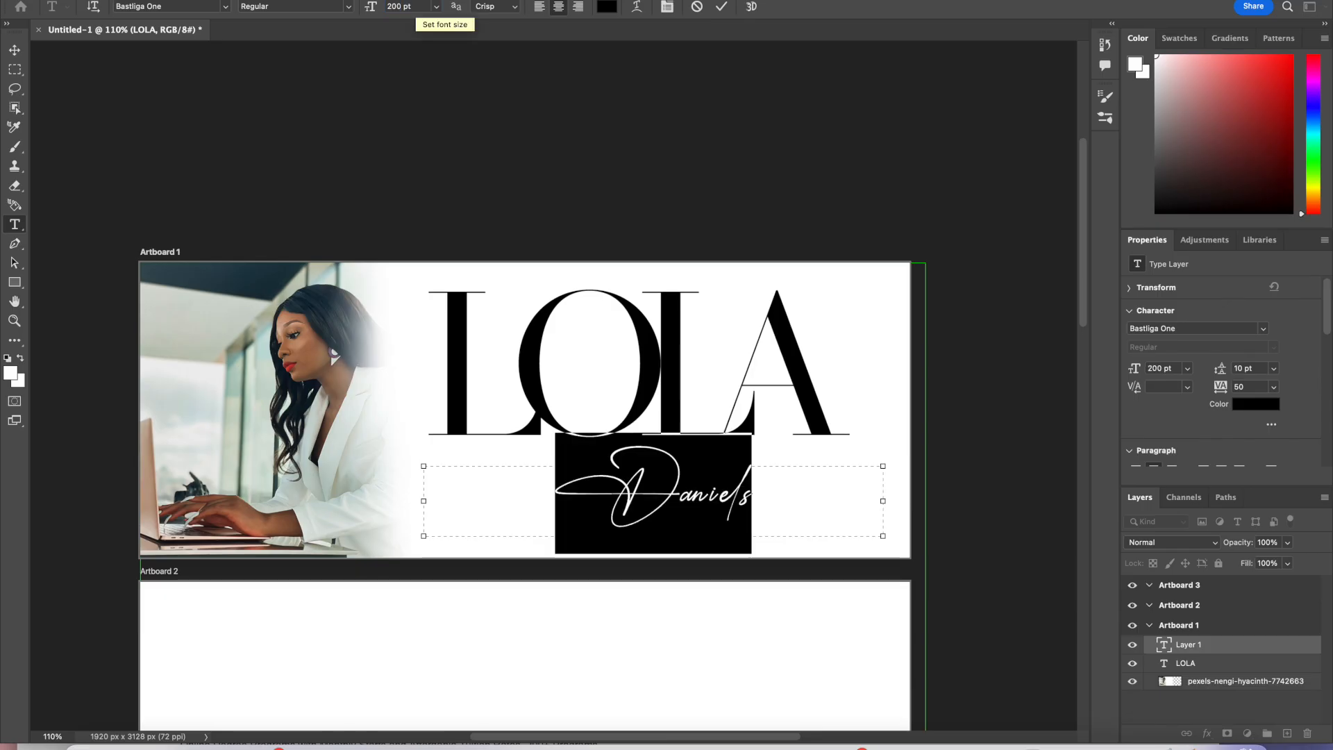
Step: Switch to Finder and browse the fonts folder's contents
scroll(755, 203, down, 6)
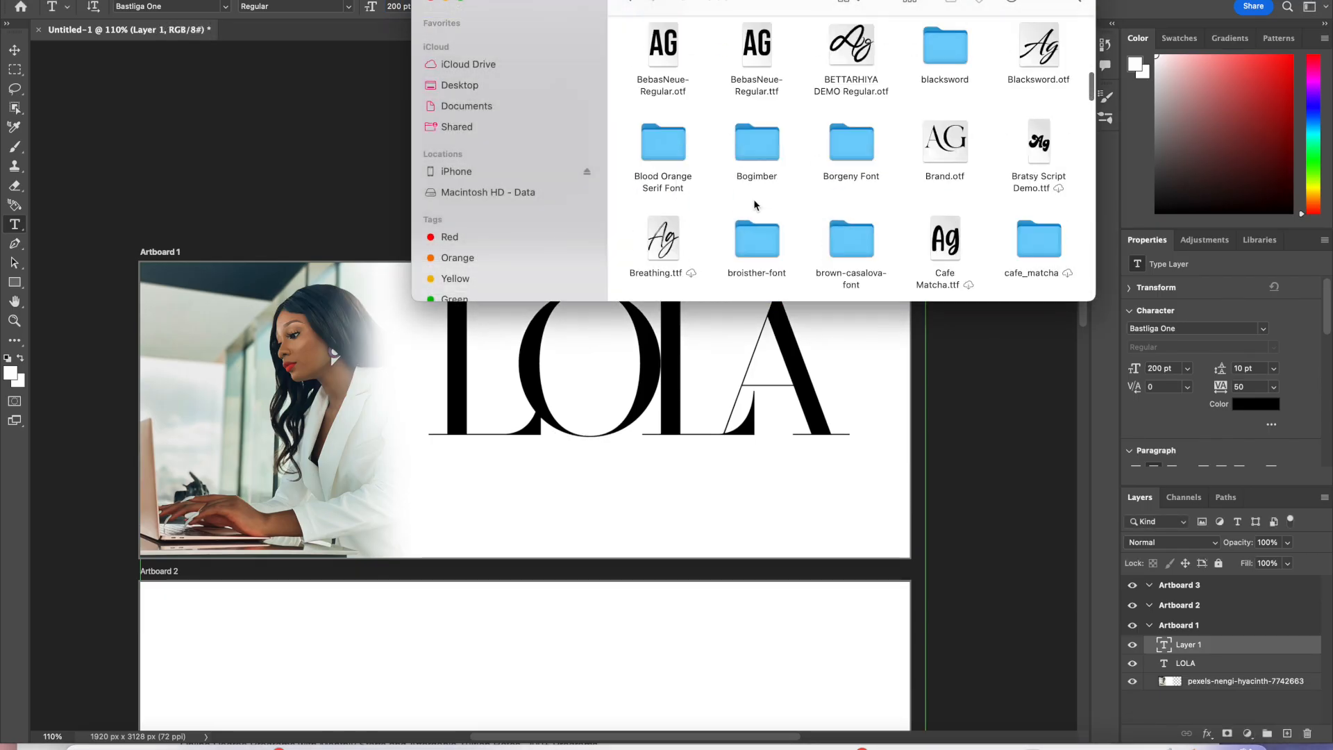
scroll(755, 205, down, 4)
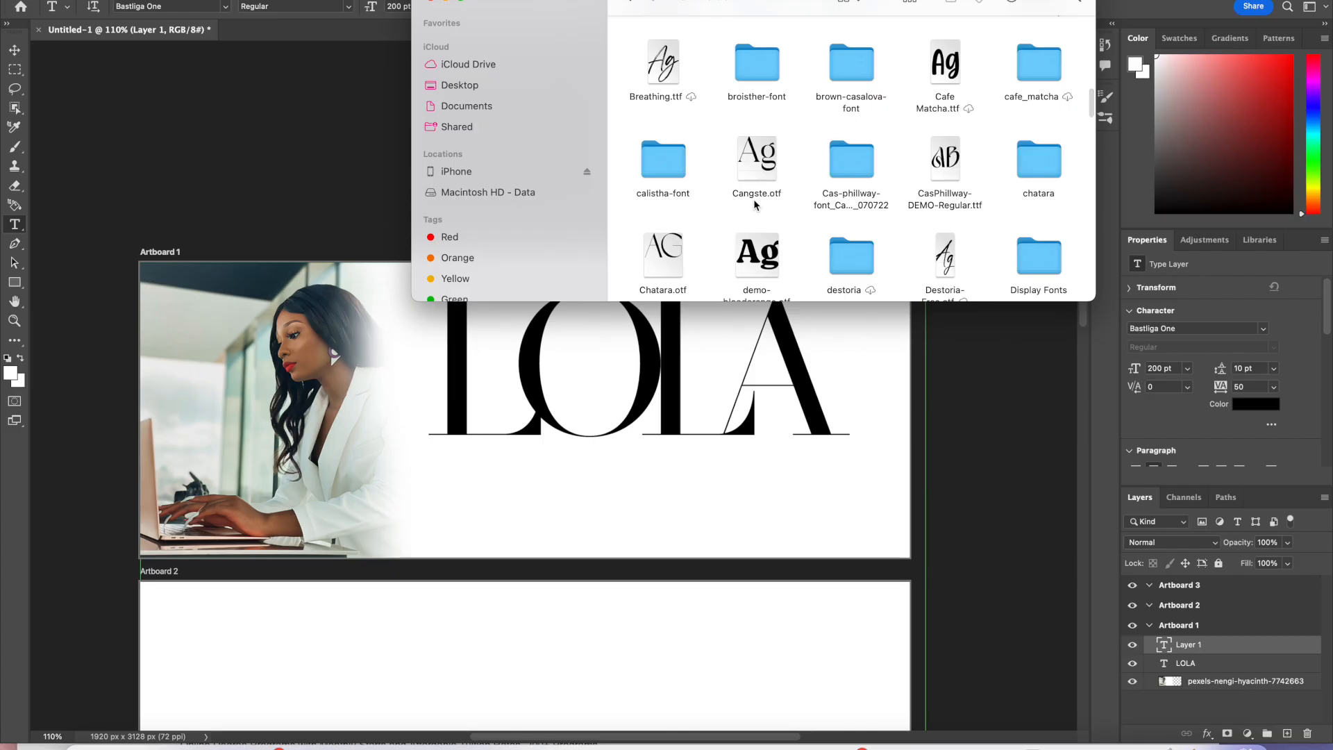
scroll(755, 204, down, 2)
scroll(755, 204, down, 8)
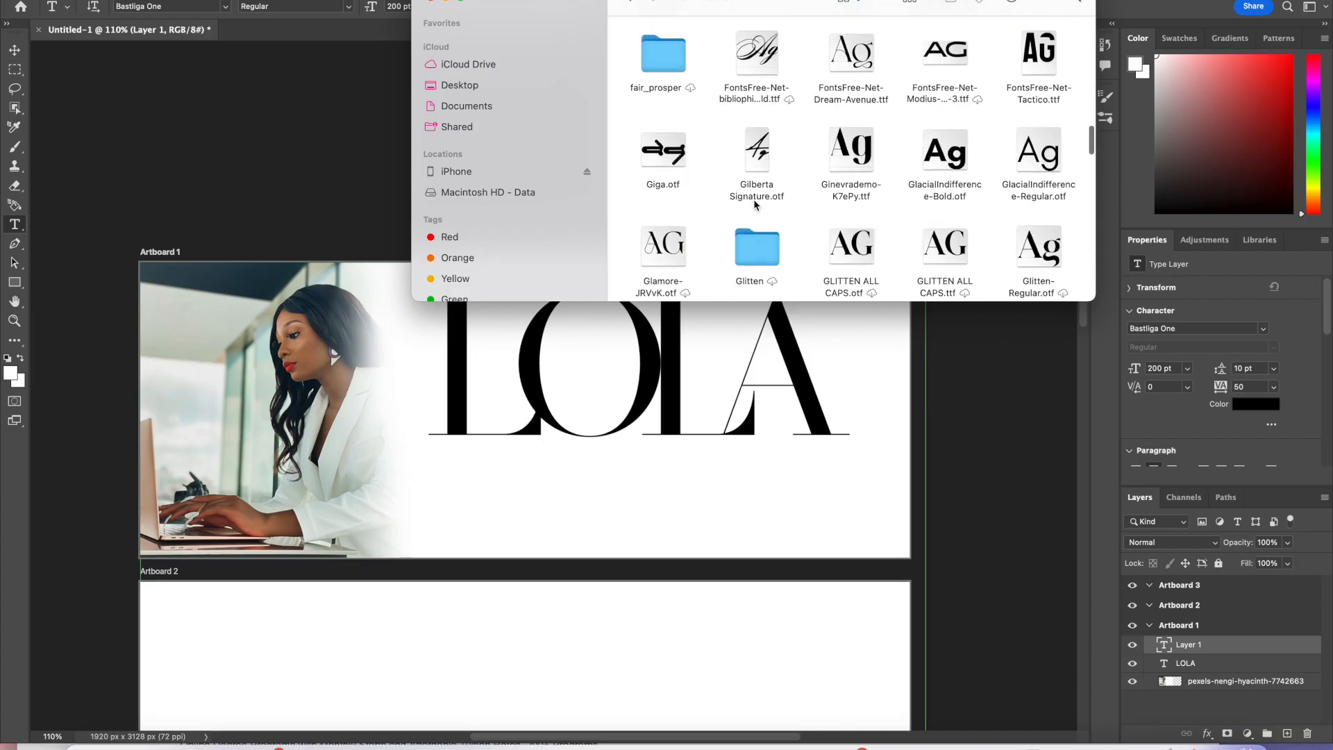
scroll(754, 204, down, 2)
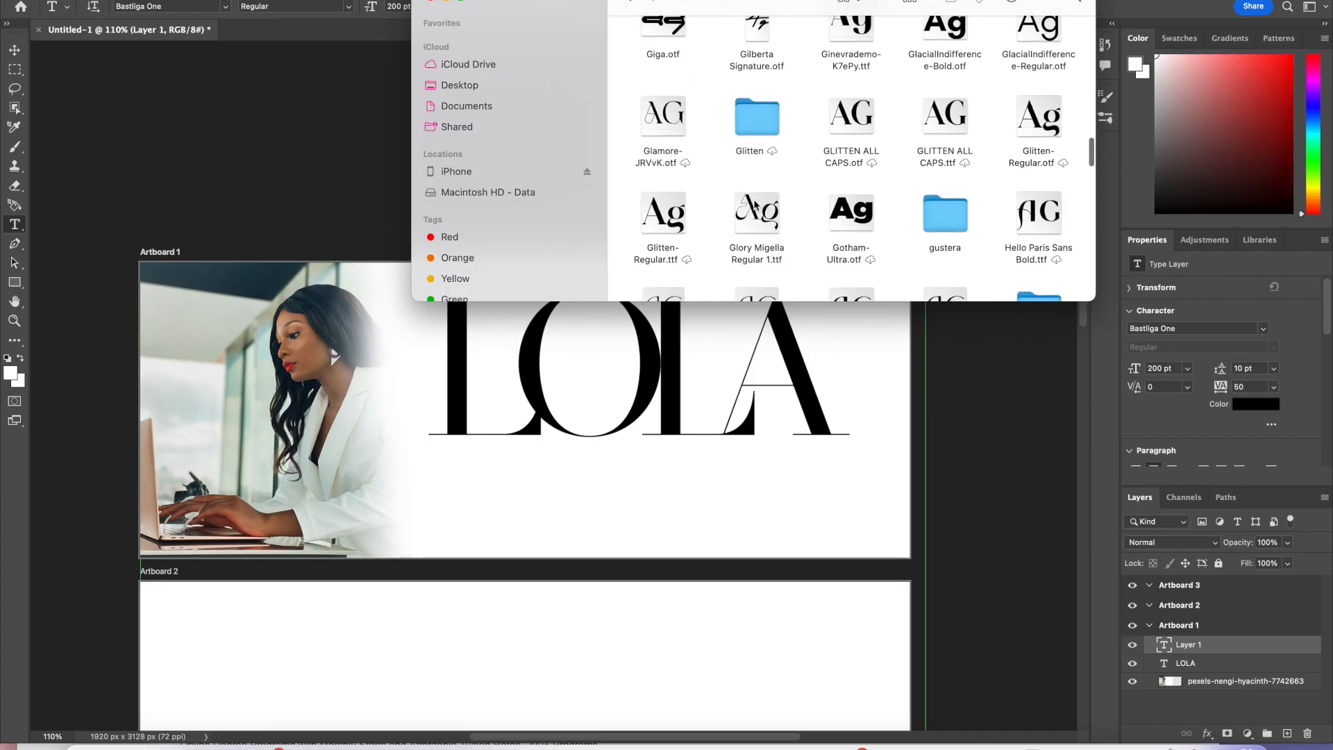
Step: Scroll through the fonts folder to look for a display typeface for the surname
scroll(755, 203, down, 8)
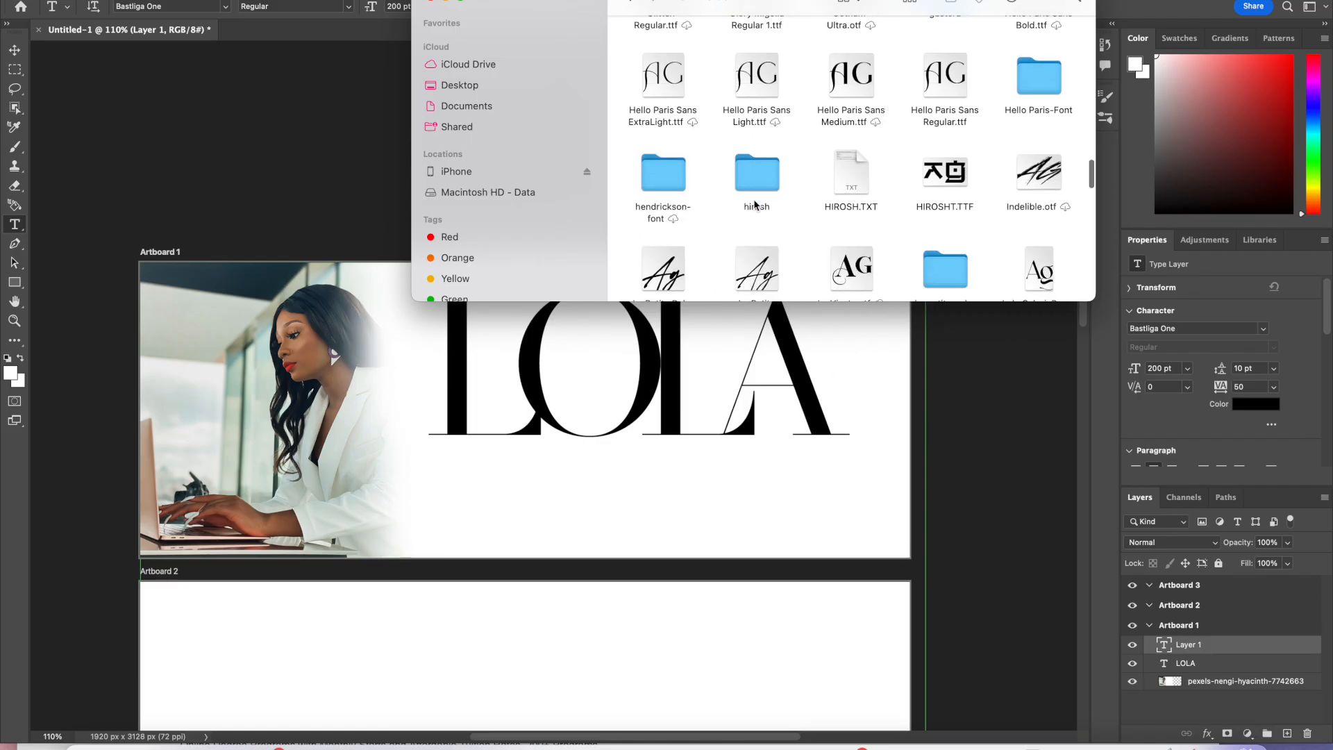
scroll(755, 204, down, 2)
scroll(755, 204, down, 6)
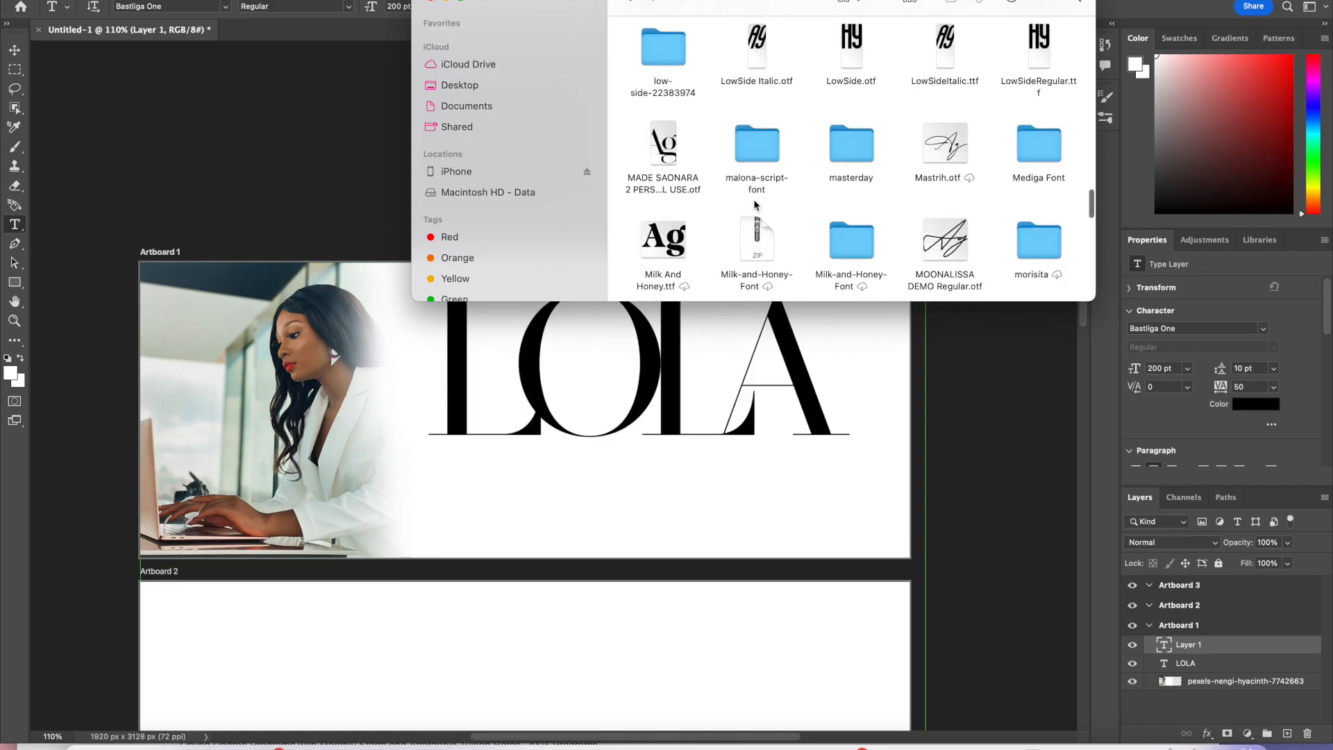
scroll(755, 203, up, 5)
scroll(755, 204, down, 3)
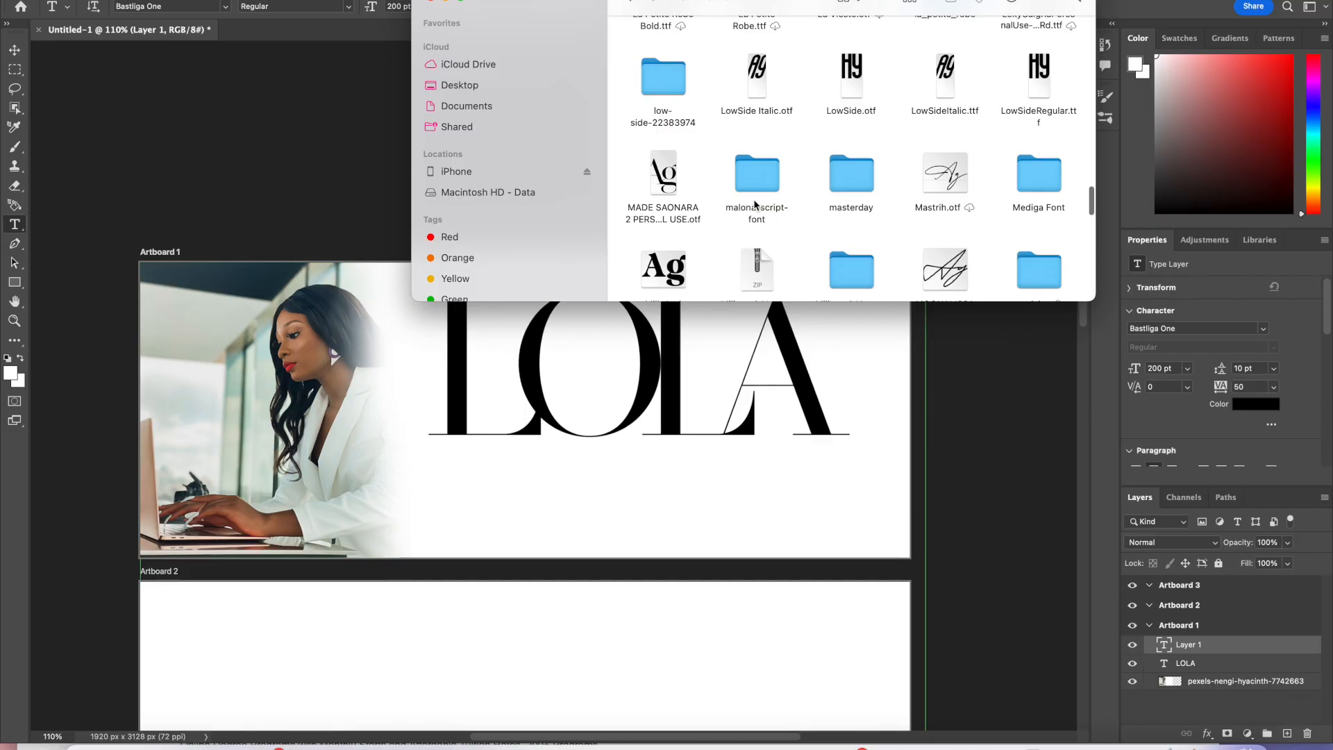
scroll(755, 204, down, 4)
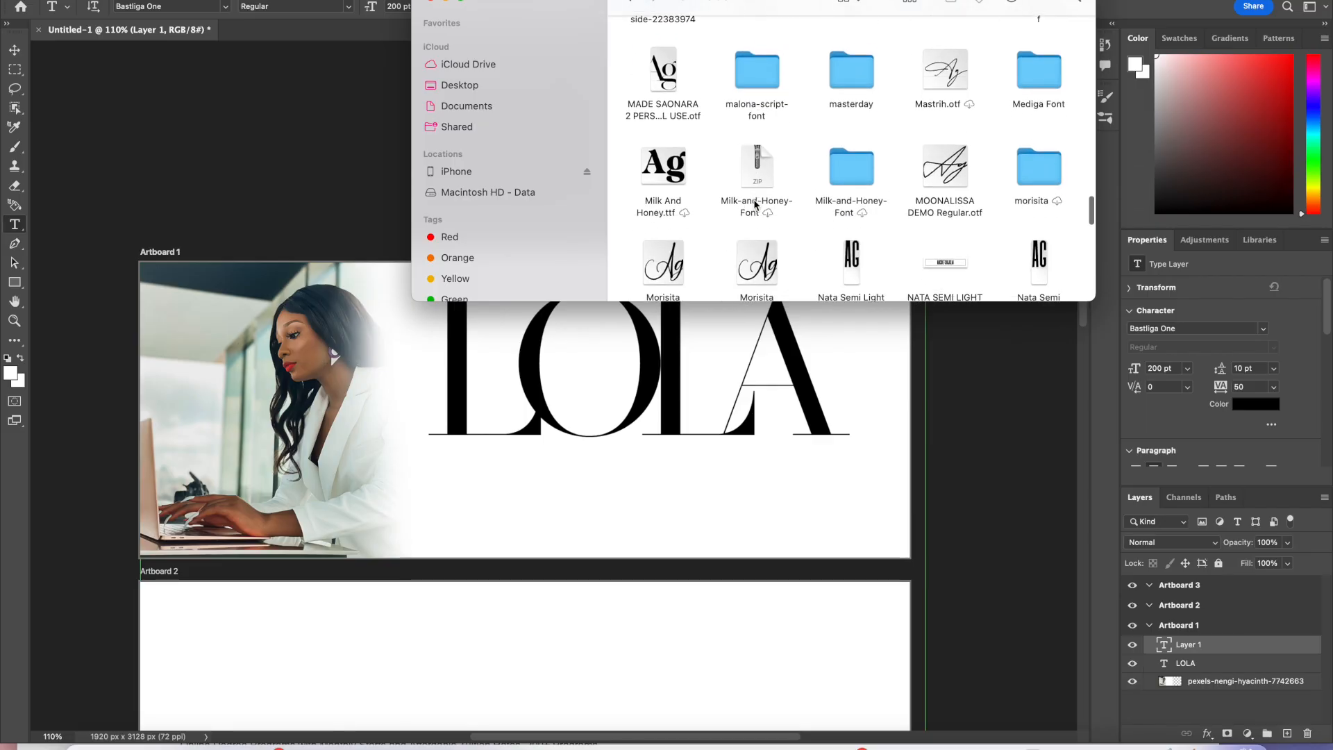
scroll(755, 204, down, 15)
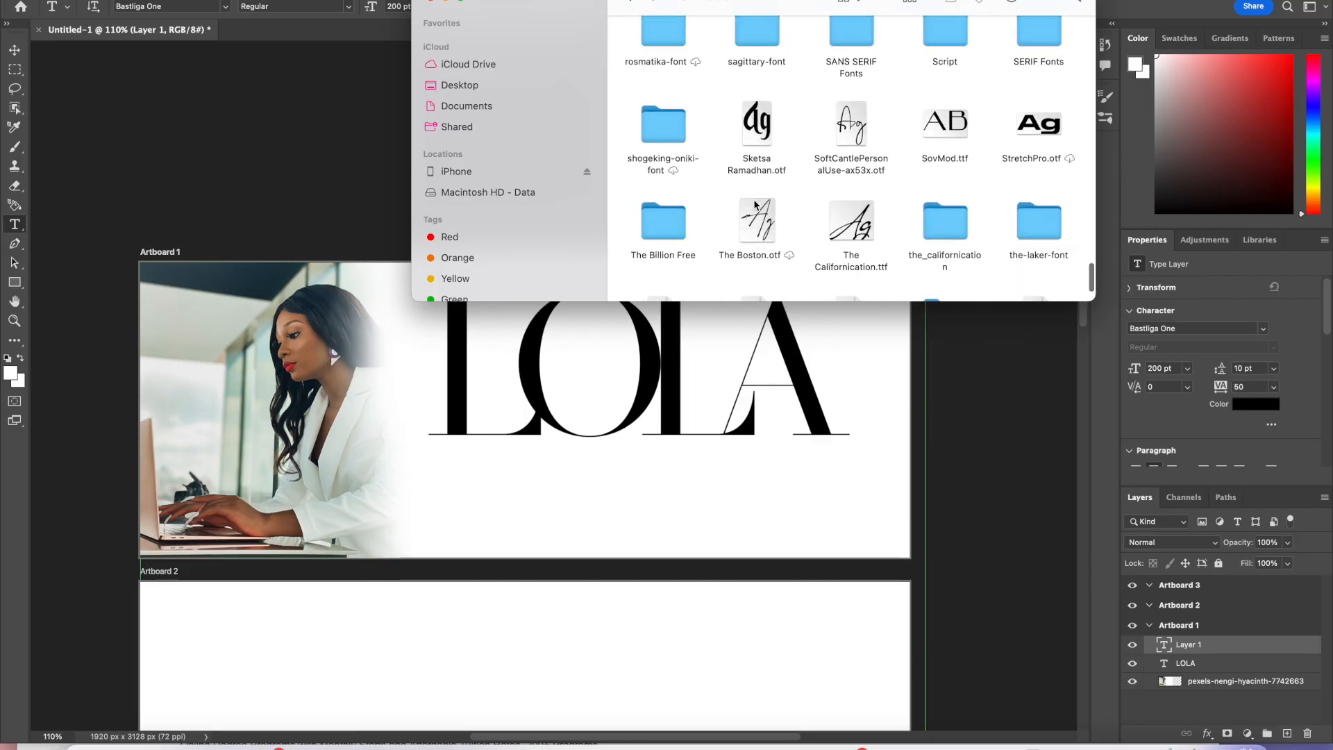
scroll(755, 204, down, 3)
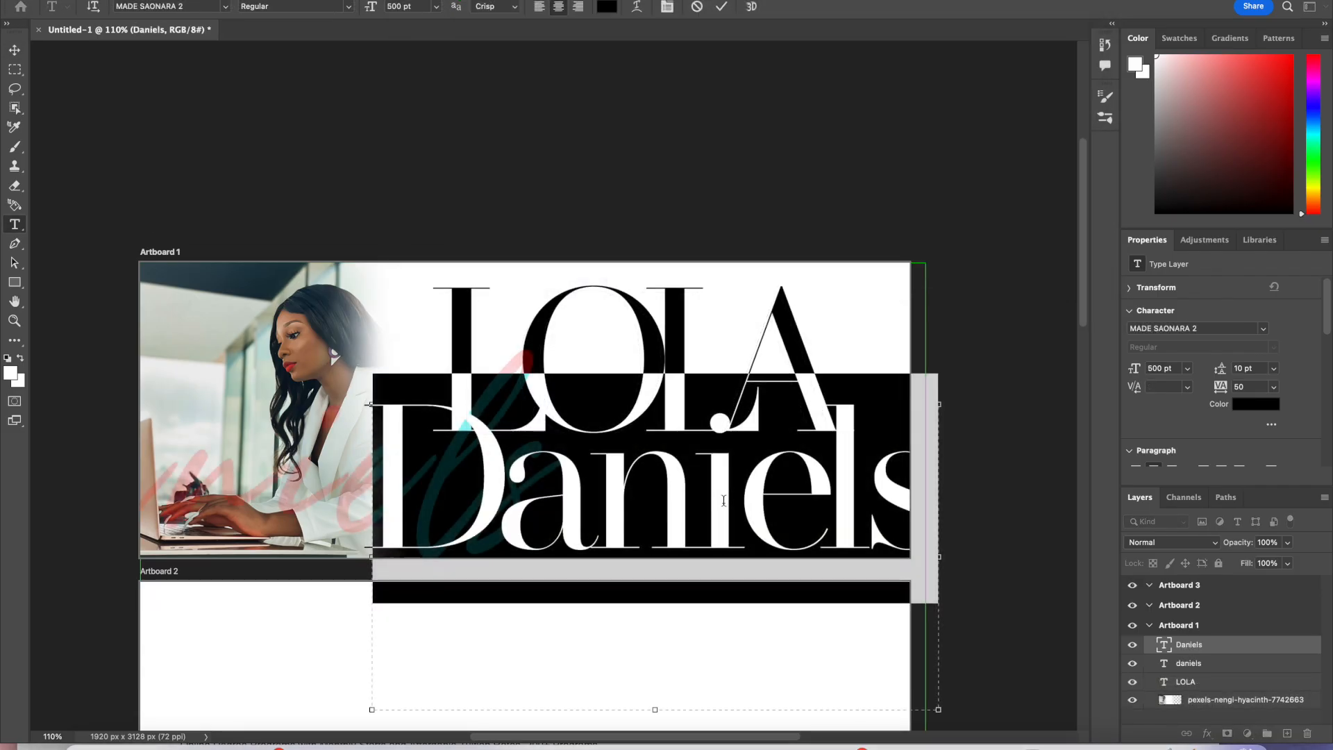
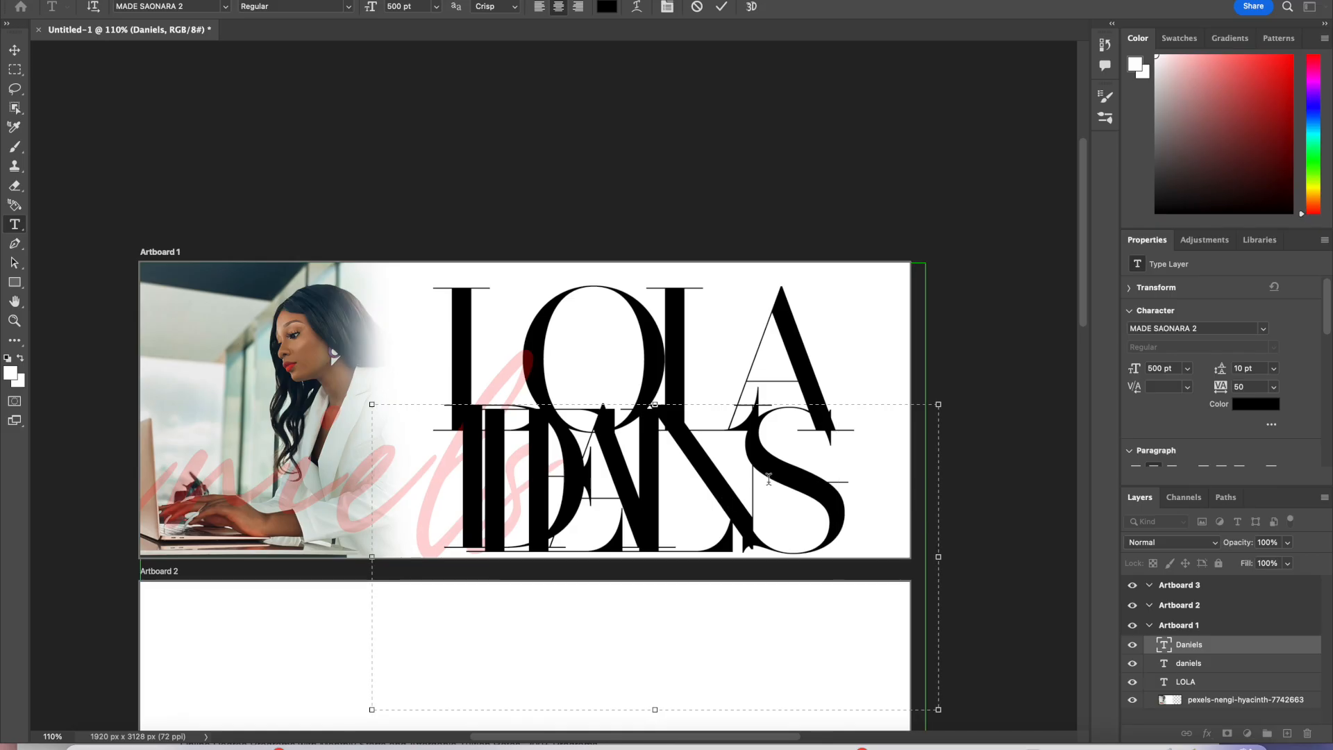
Step: Retype the surname text as DANIELS, select it, and set its size to 400 pt
drag(837, 528, 408, 495)
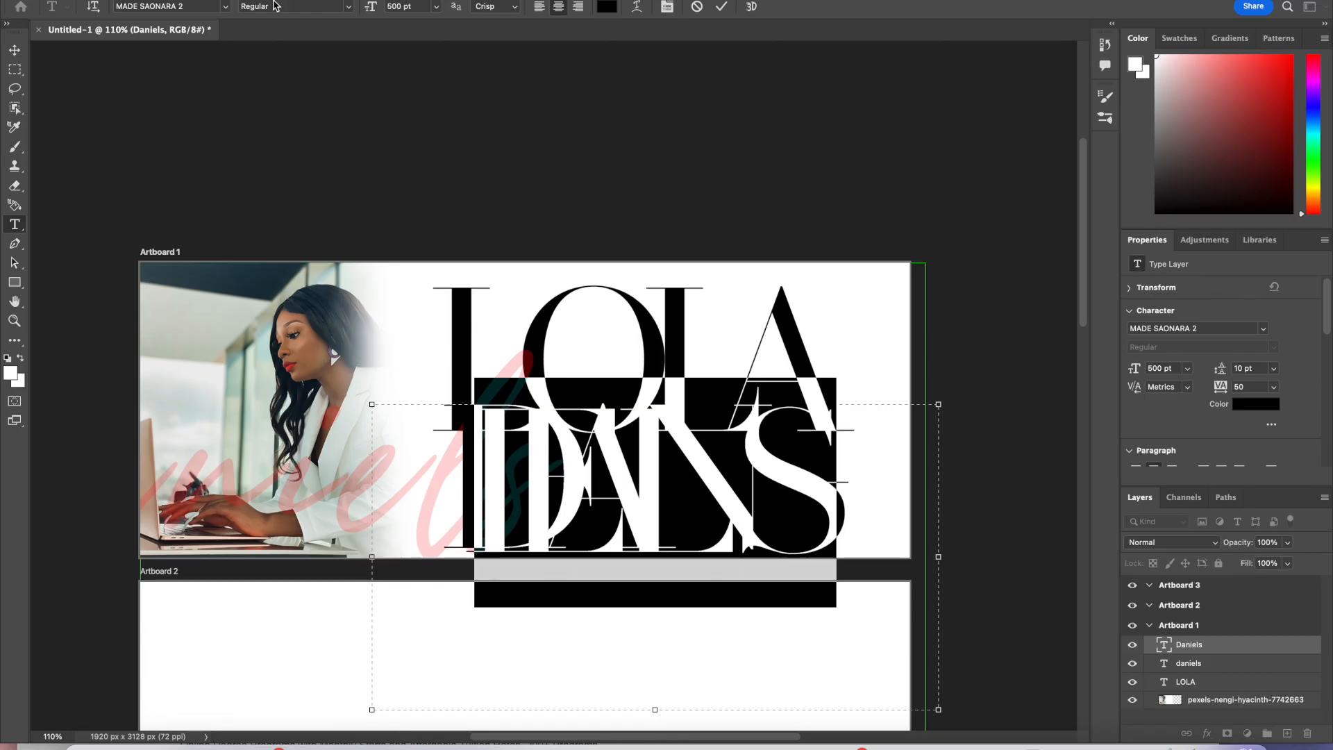
double_click(412, 7)
text(400)
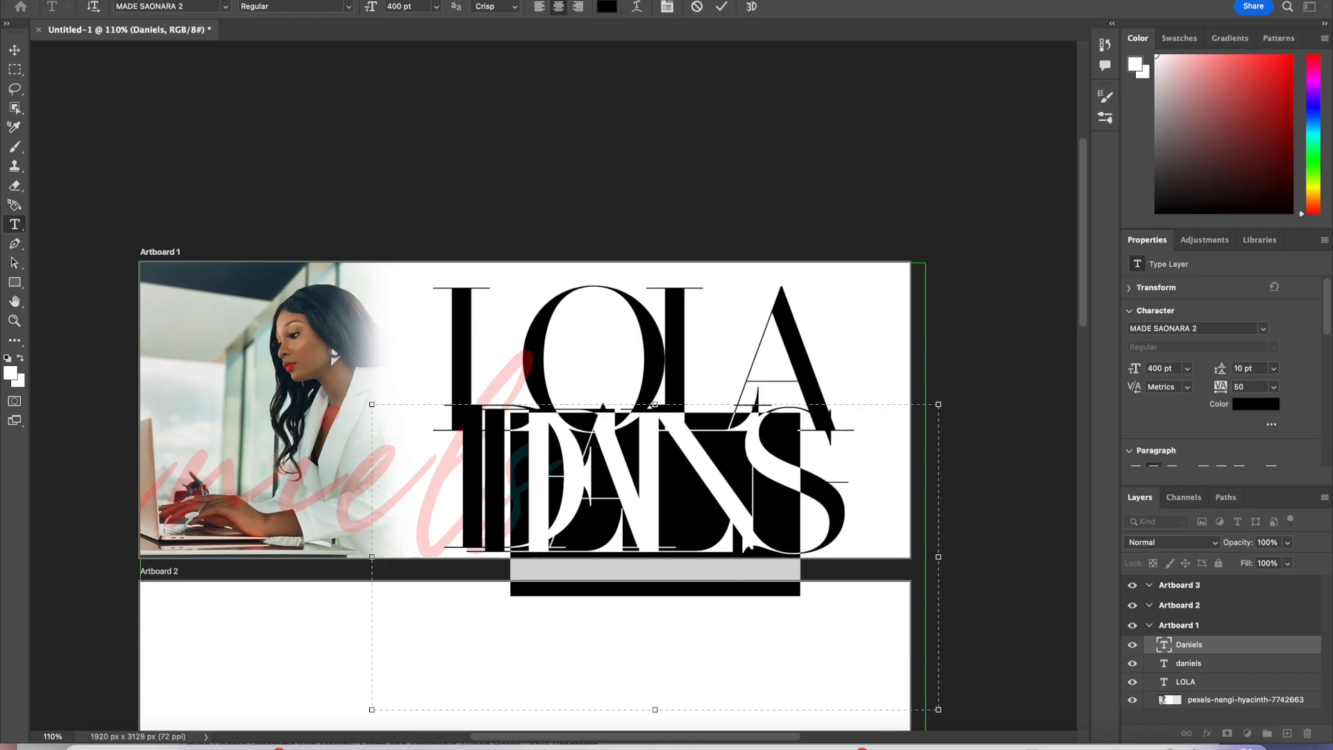
key(Return)
Step: Resize the DANIELS text box and set all of its letters to 300 pt, committing the edit
drag(374, 559, 206, 557)
drag(572, 709, 571, 596)
click(401, 4)
text(300)
key(Return)
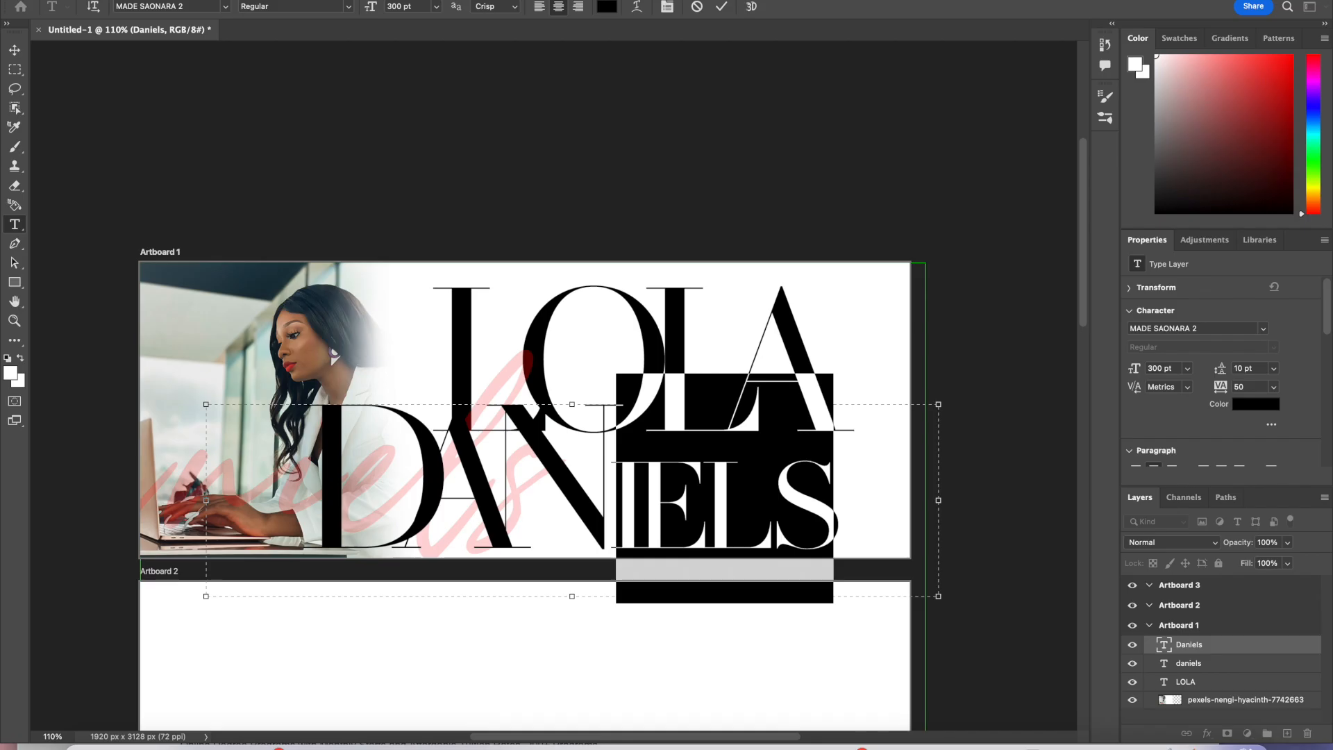
drag(843, 514, 291, 431)
click(400, 6)
text(300)
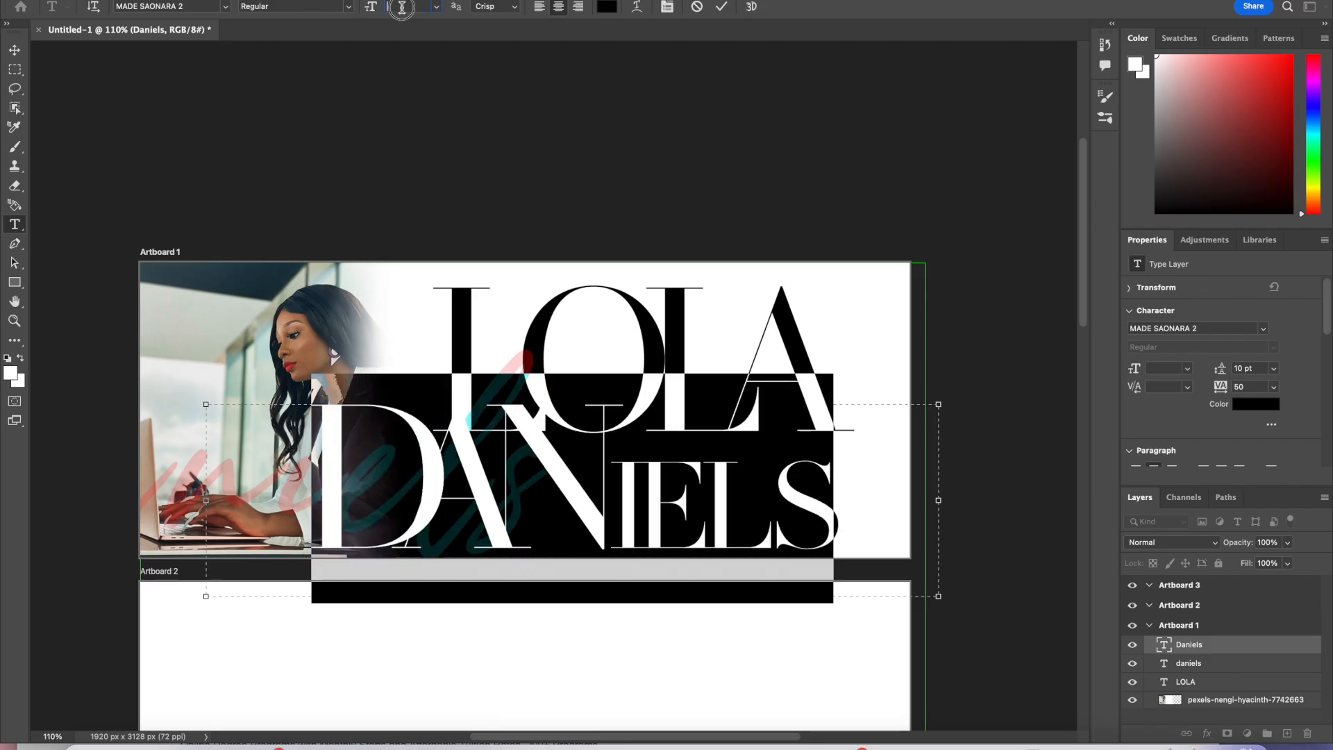
key(Return)
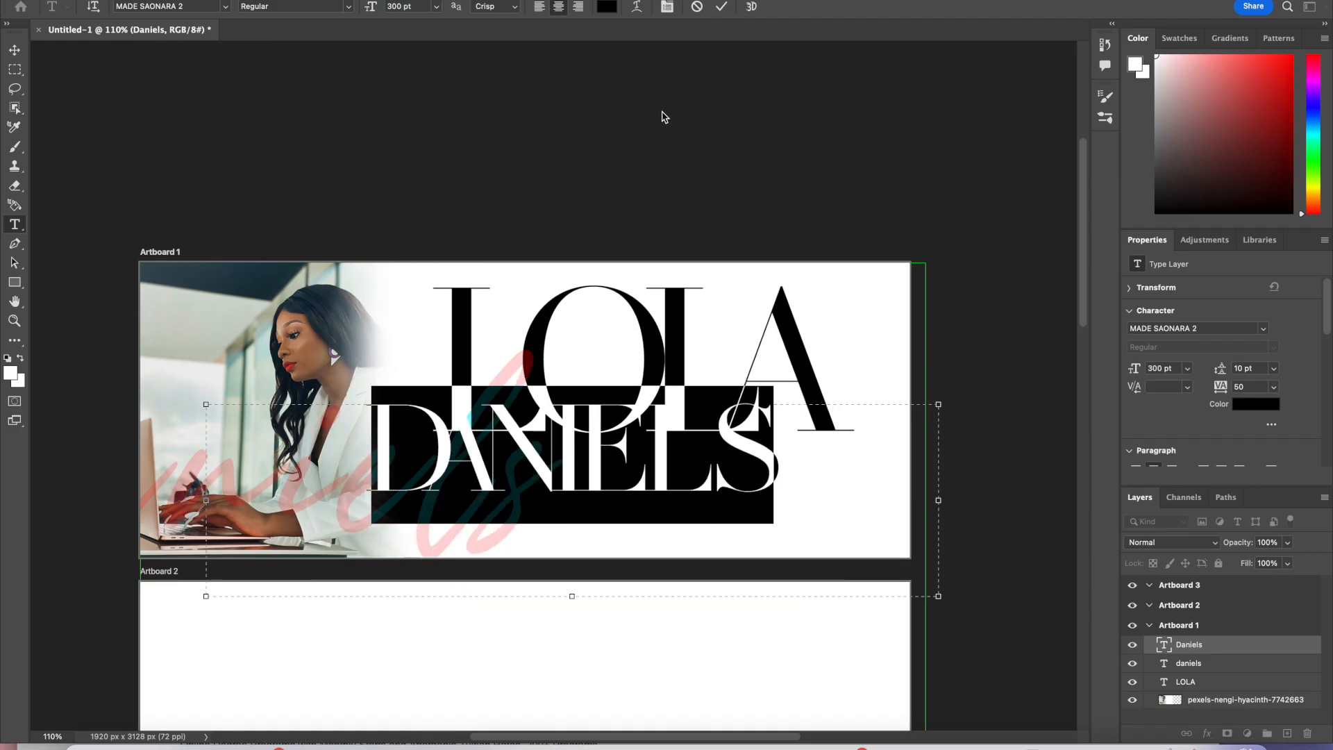
click(722, 7)
Step: Move DANIELS beneath LOLA and set its letter tracking to 10
key(v)
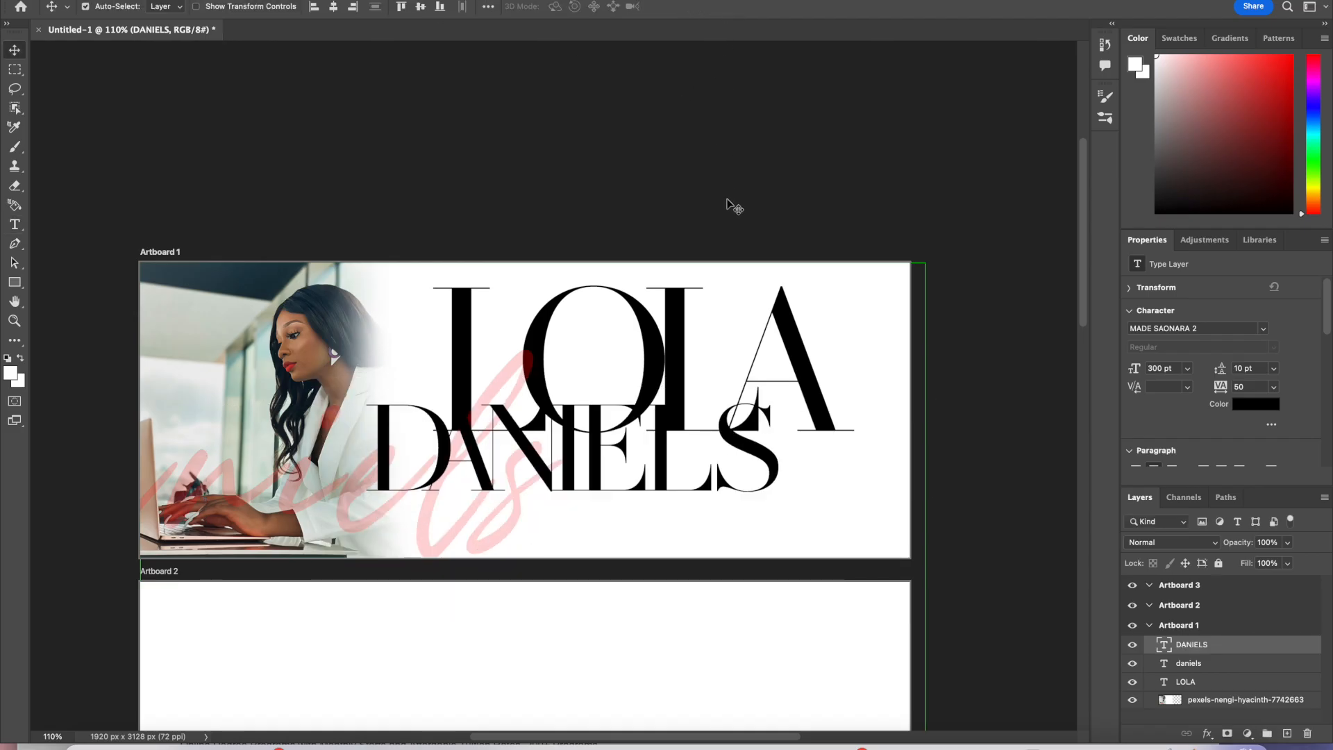
drag(760, 470, 835, 493)
double_click(835, 493)
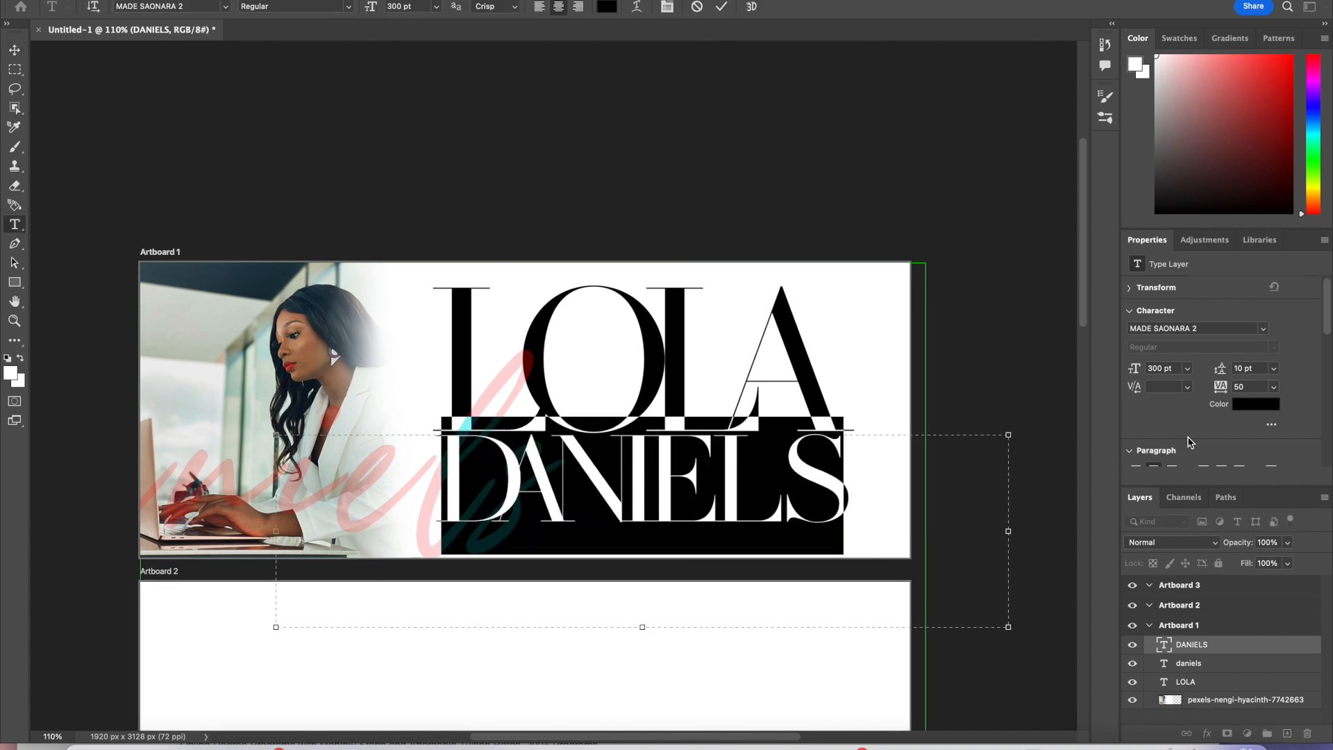
click(1274, 387)
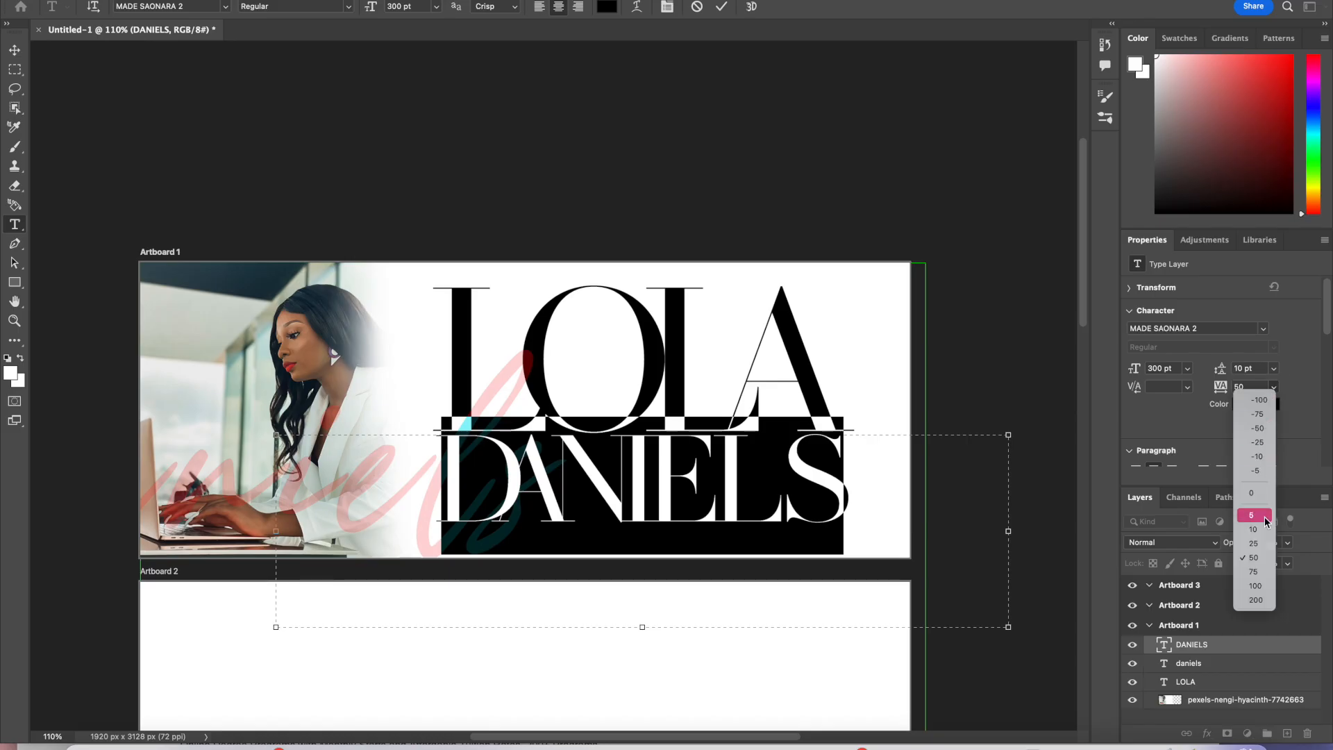
click(1259, 542)
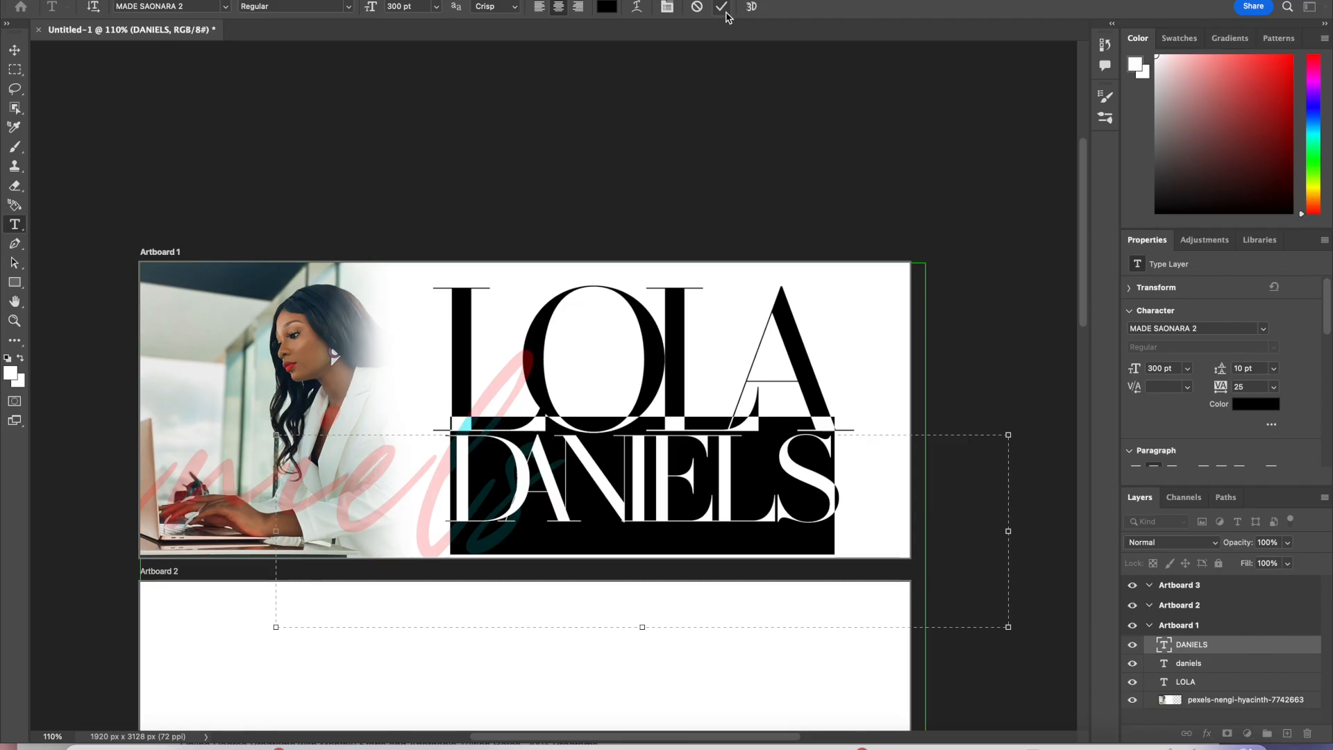
click(1275, 393)
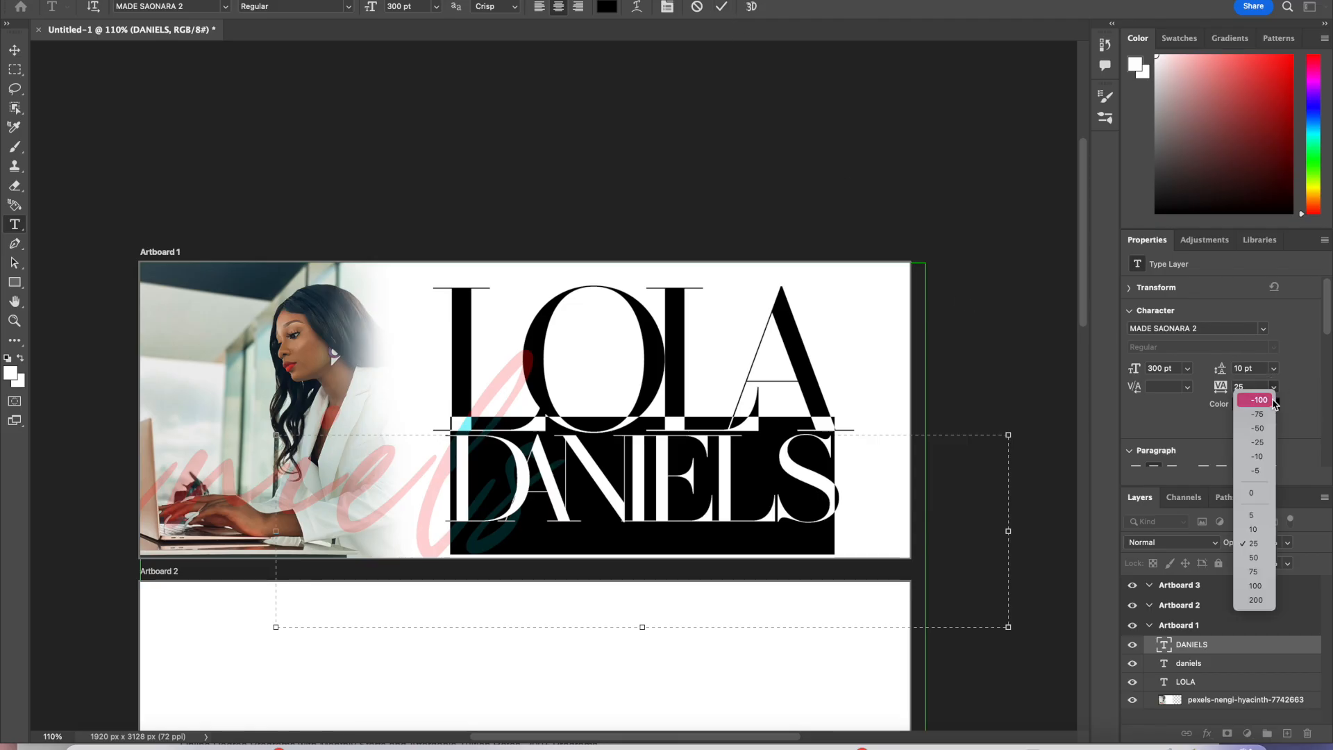
click(1264, 533)
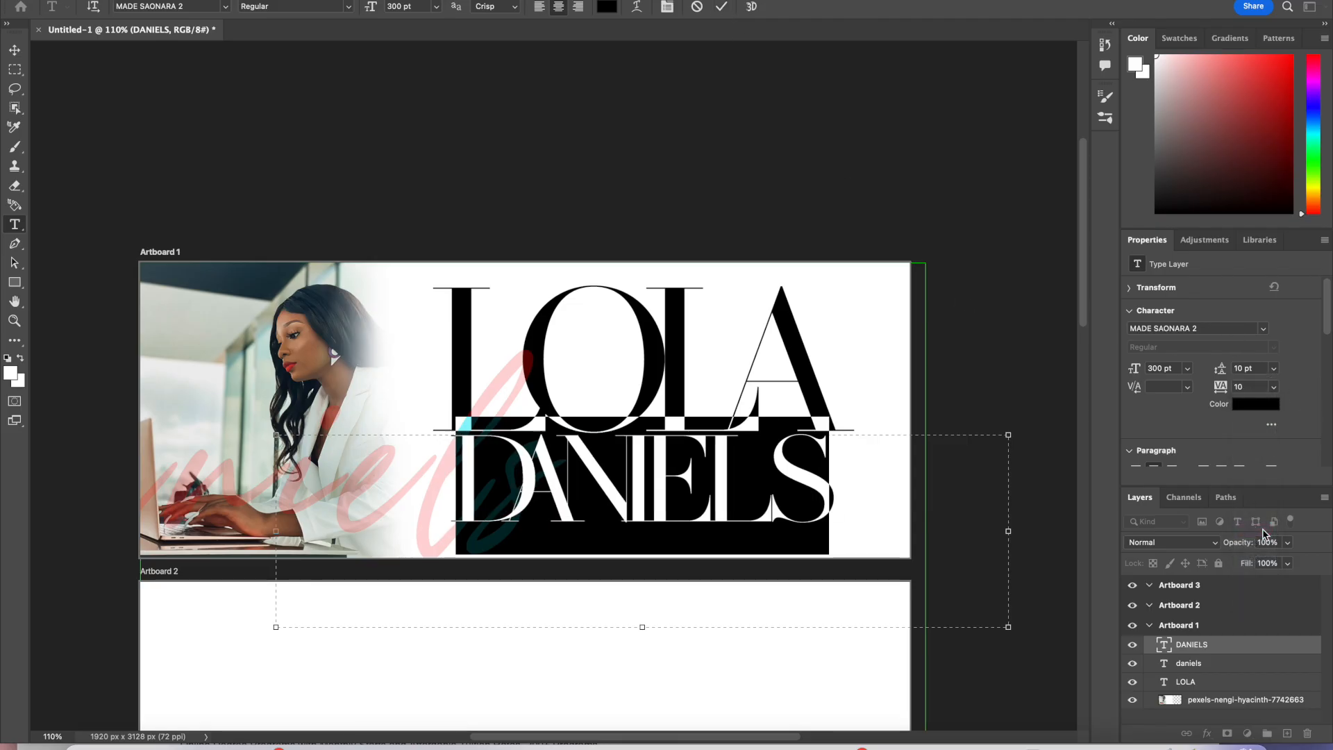
click(721, 7)
key(v)
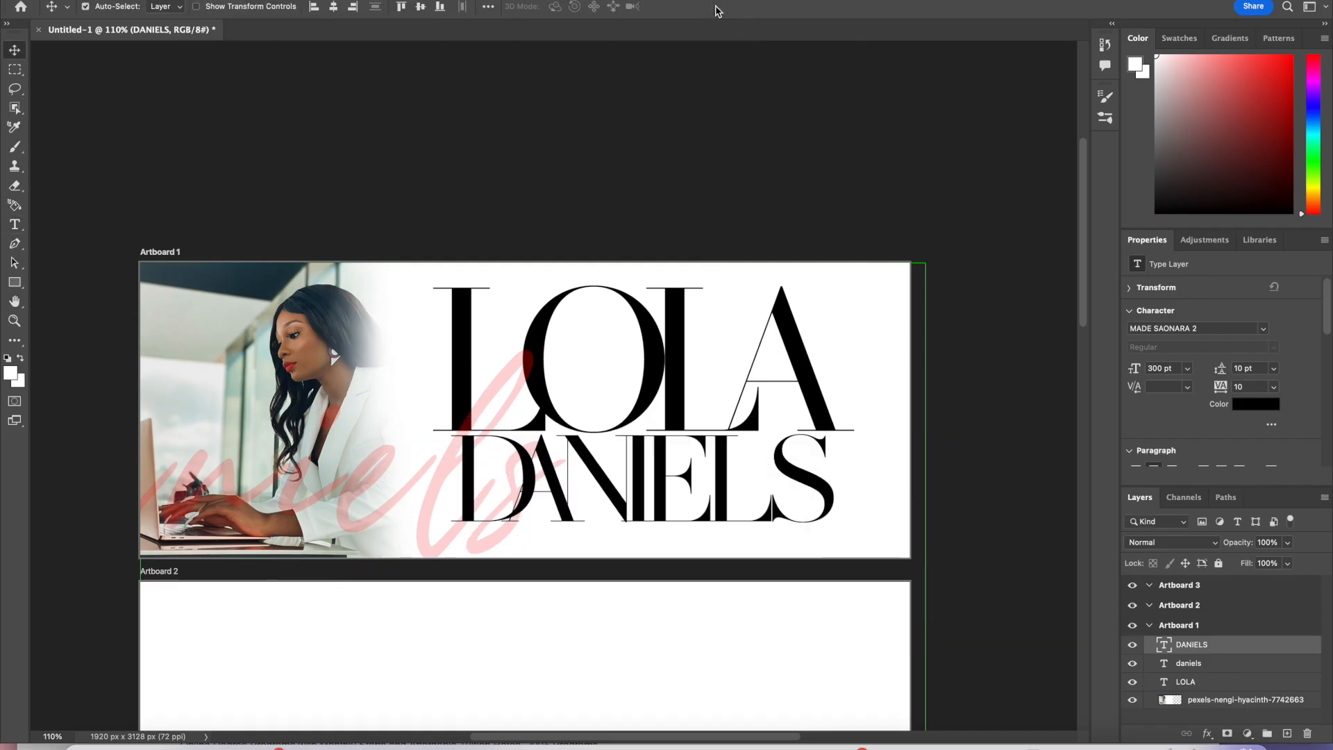
drag(801, 486, 804, 492)
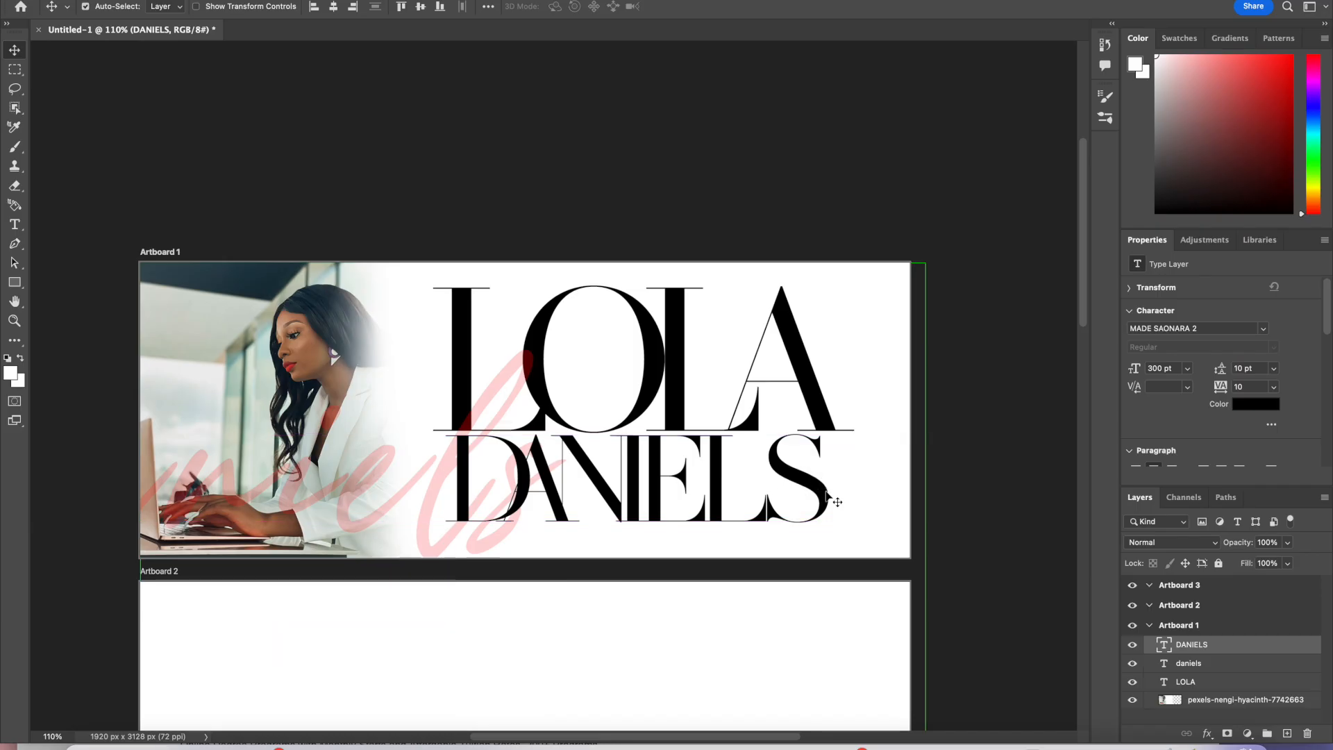
Step: Reposition the pink script surname and lower its layer opacity to 17%
drag(439, 489, 506, 505)
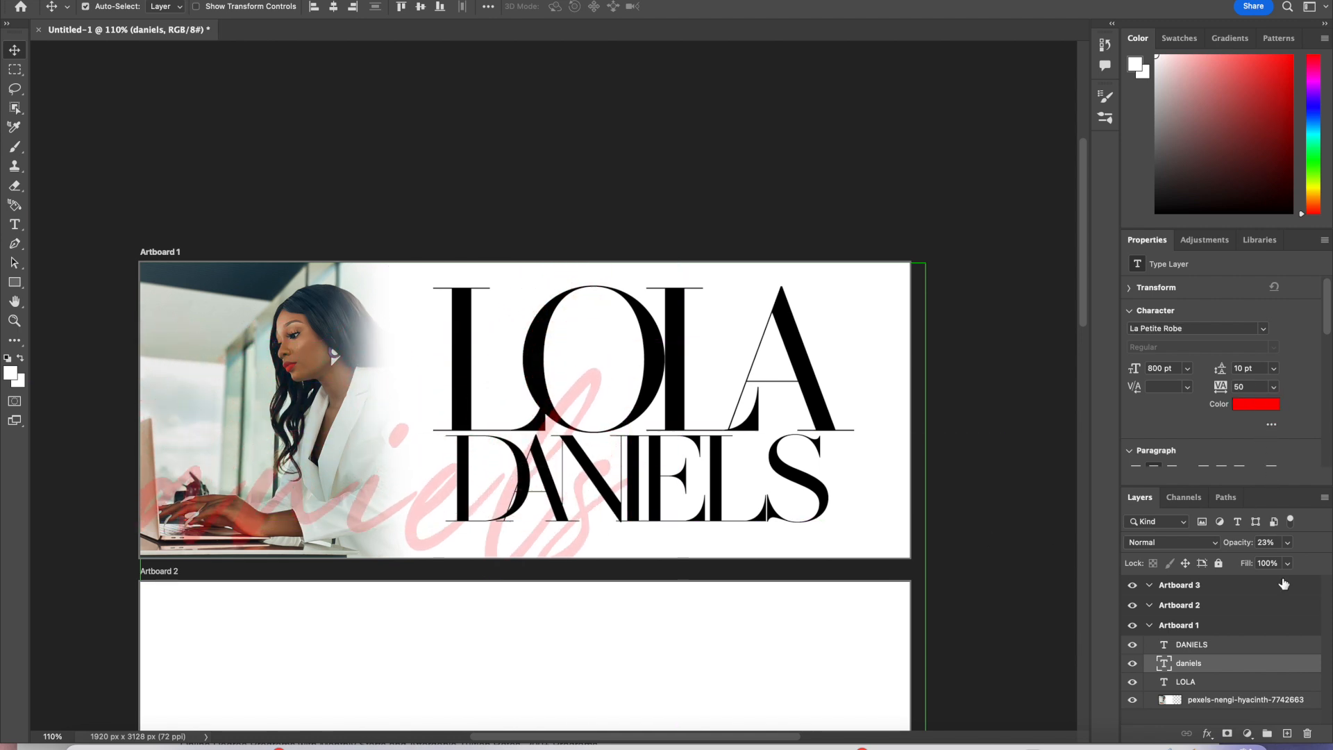
click(1288, 542)
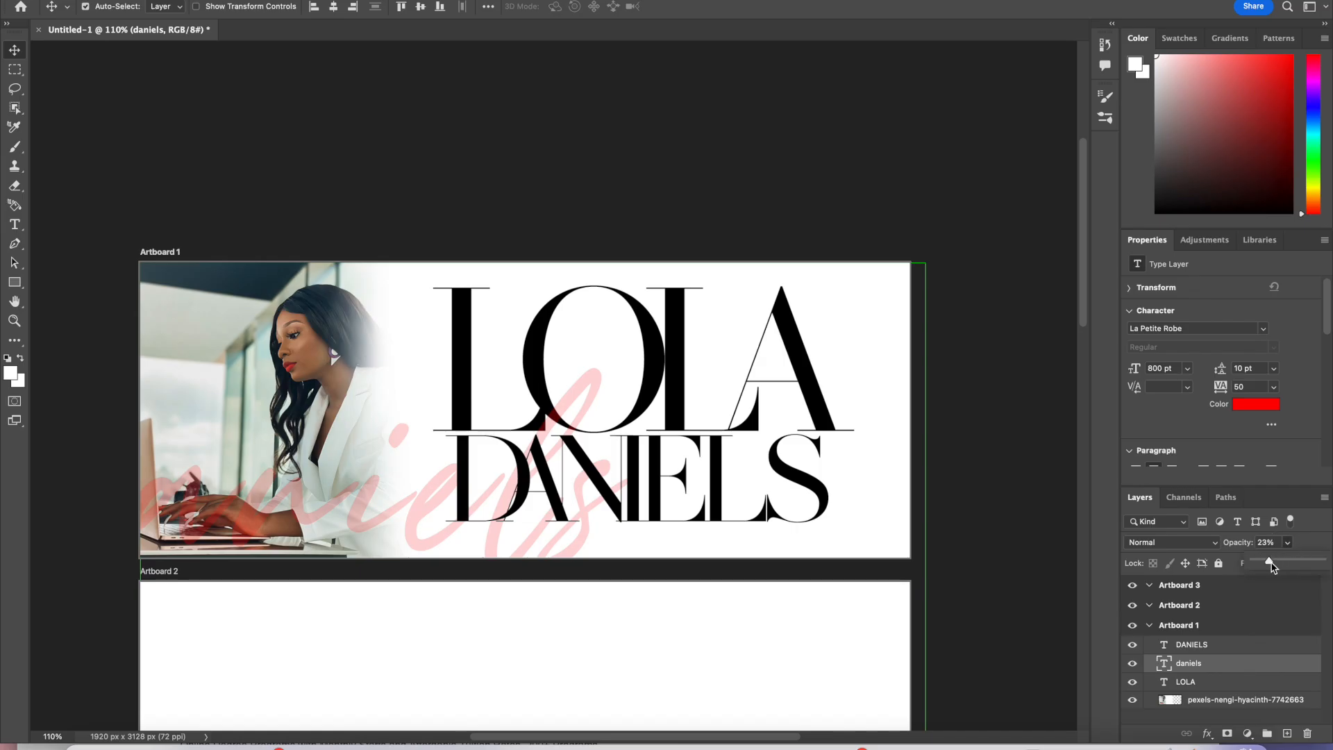
mouse_move(1271, 564)
mouse_down()
mouse_move(1251, 566)
mouse_move(1268, 564)
mouse_up()
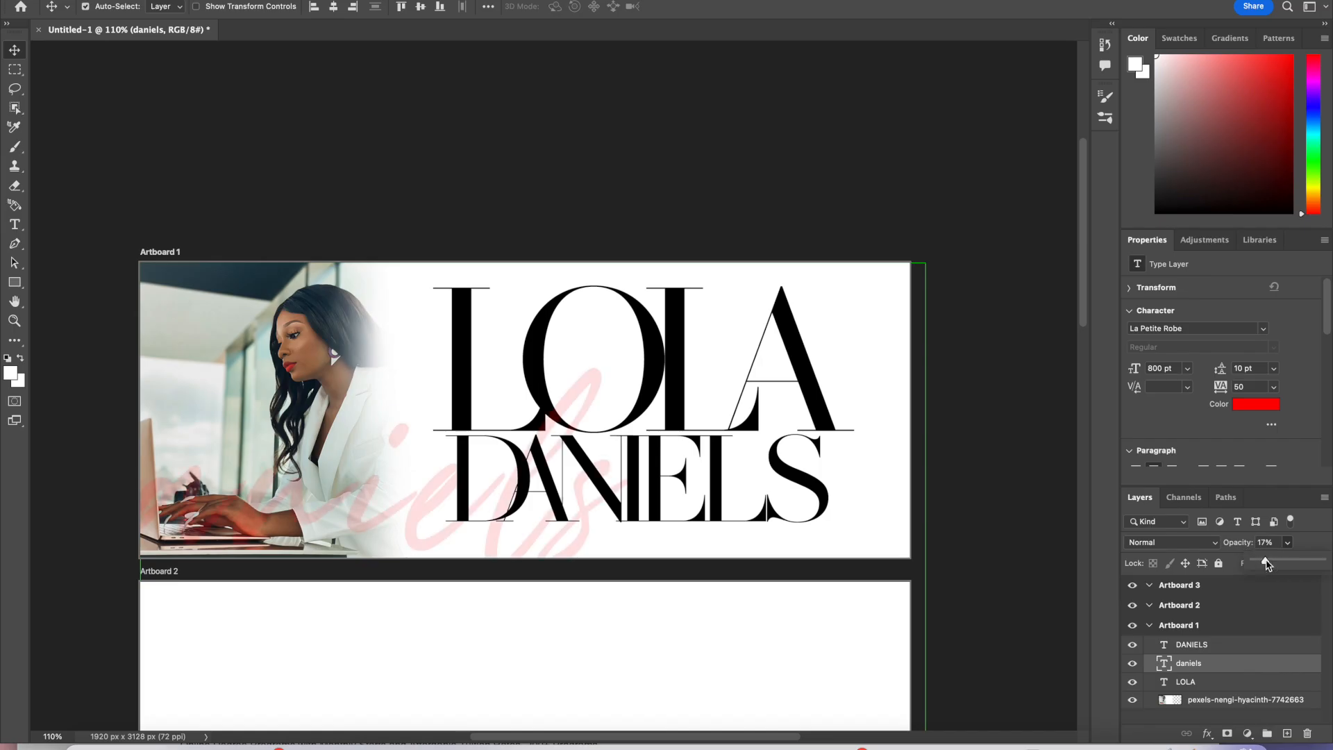
Step: Move the script surname layer below the LOLA layer and reposition it behind the name
drag(1242, 669, 1223, 700)
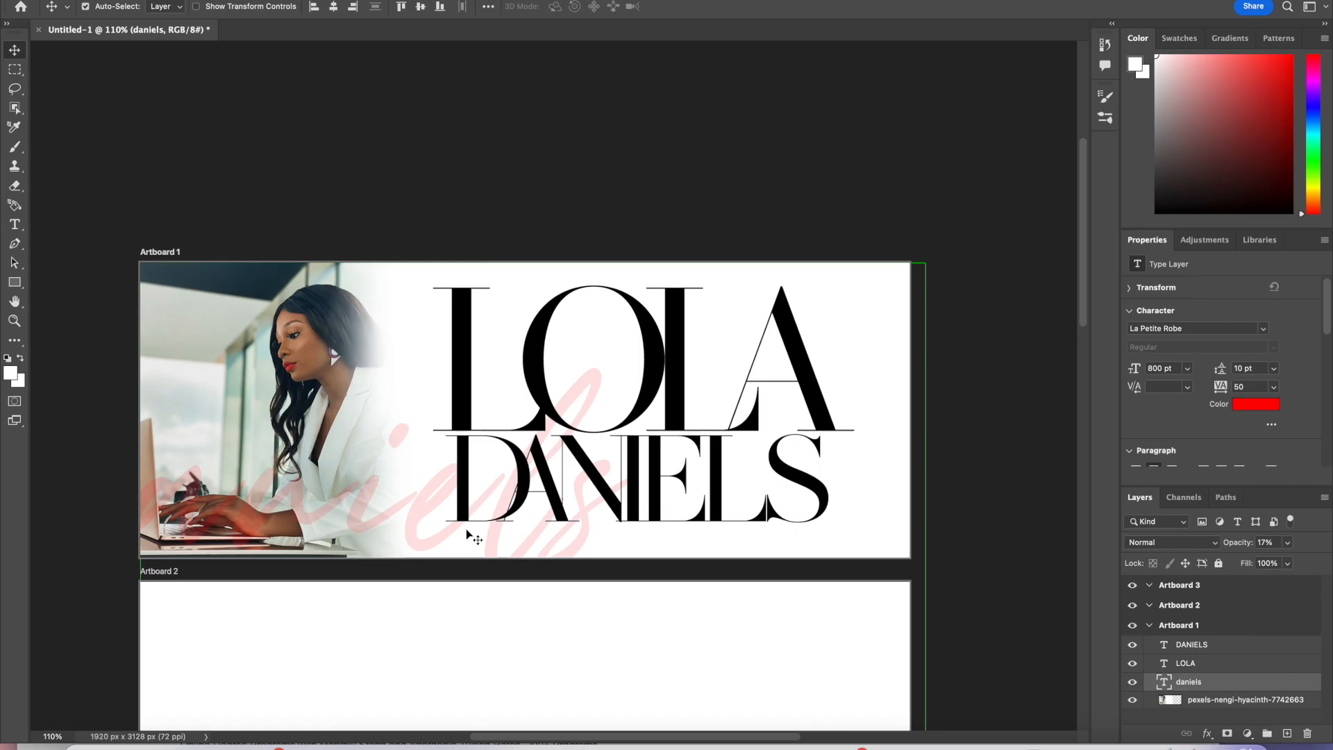
drag(442, 536, 597, 451)
click(442, 434)
double_click(418, 425)
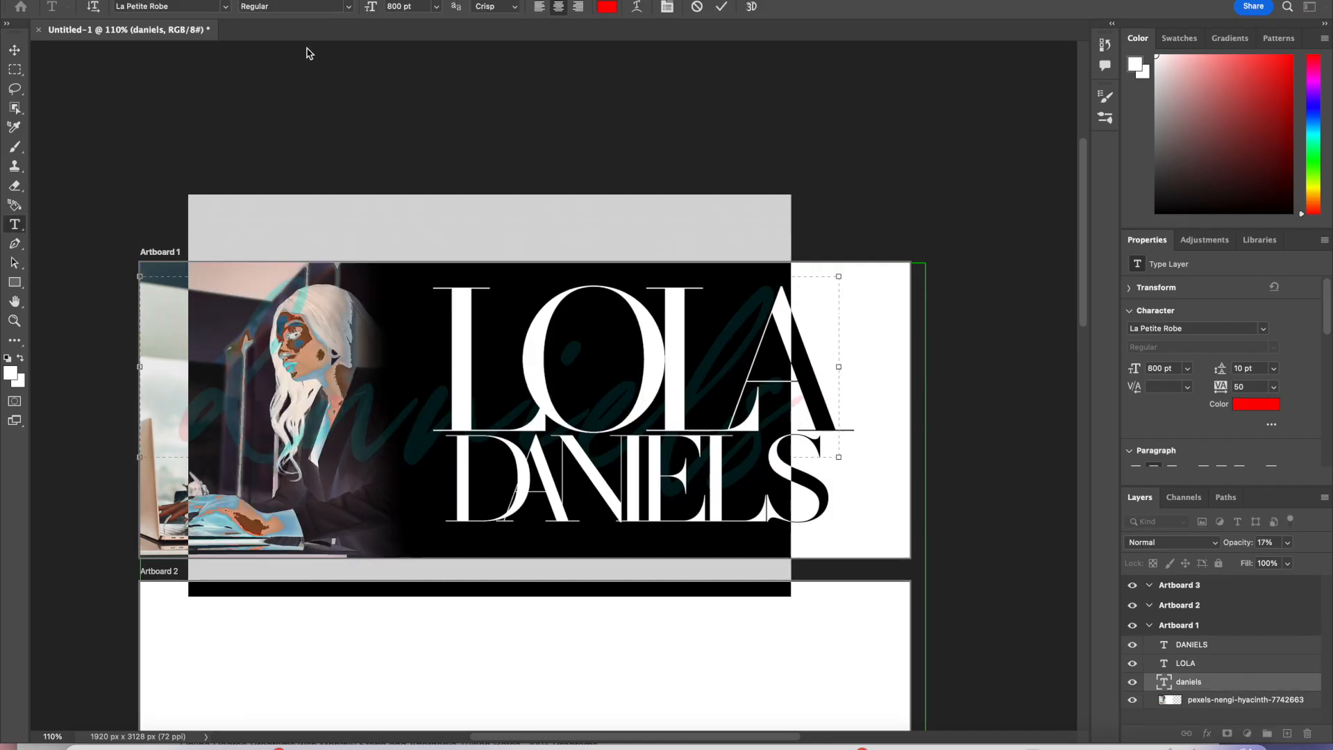
click(222, 6)
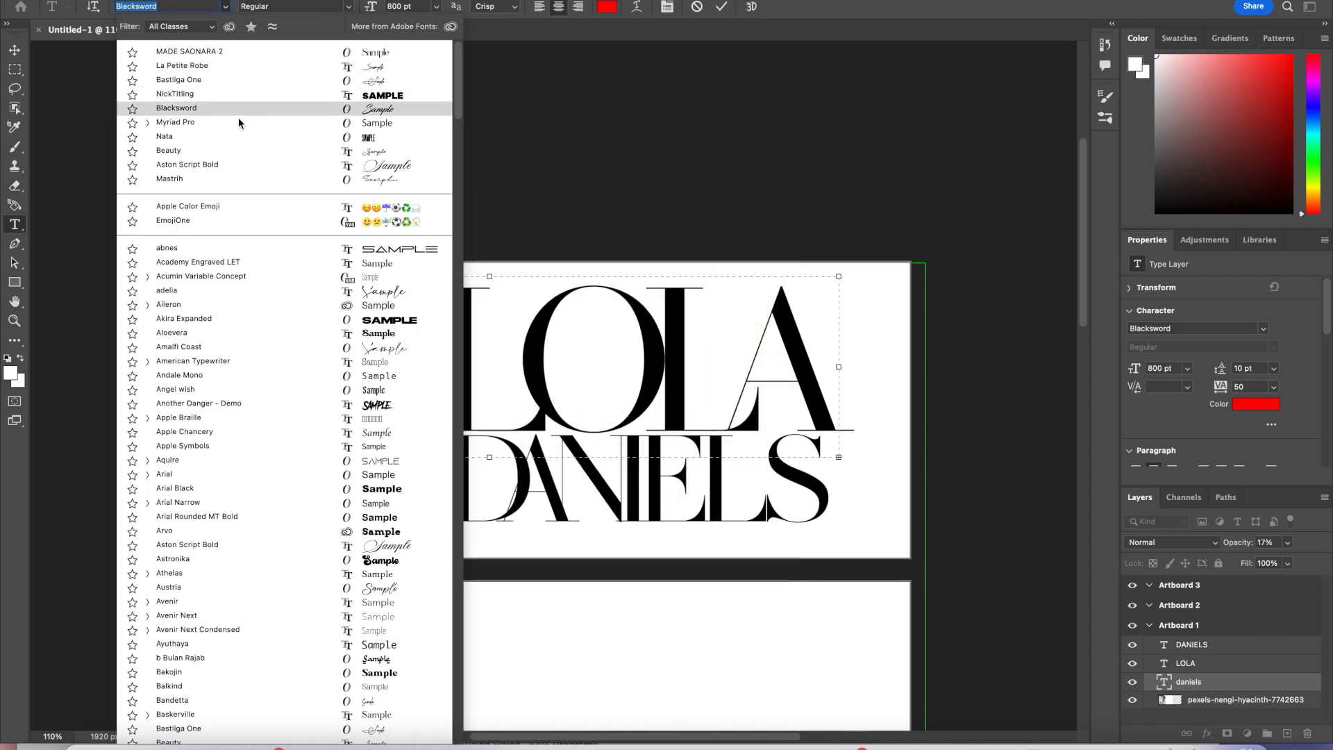
click(256, 180)
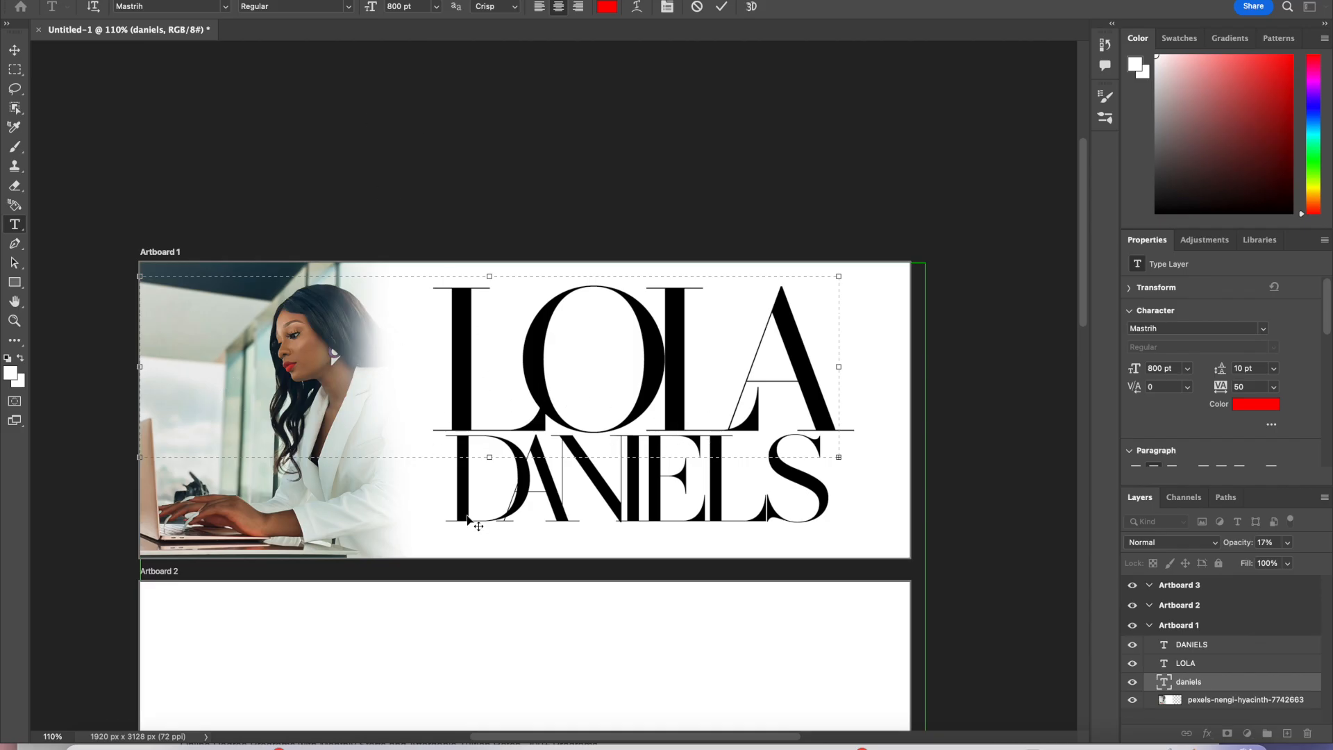
drag(839, 367, 964, 387)
click(143, 0)
click(157, 0)
click(143, 0)
click(481, 216)
drag(417, 6, 386, 6)
text(400)
key(Return)
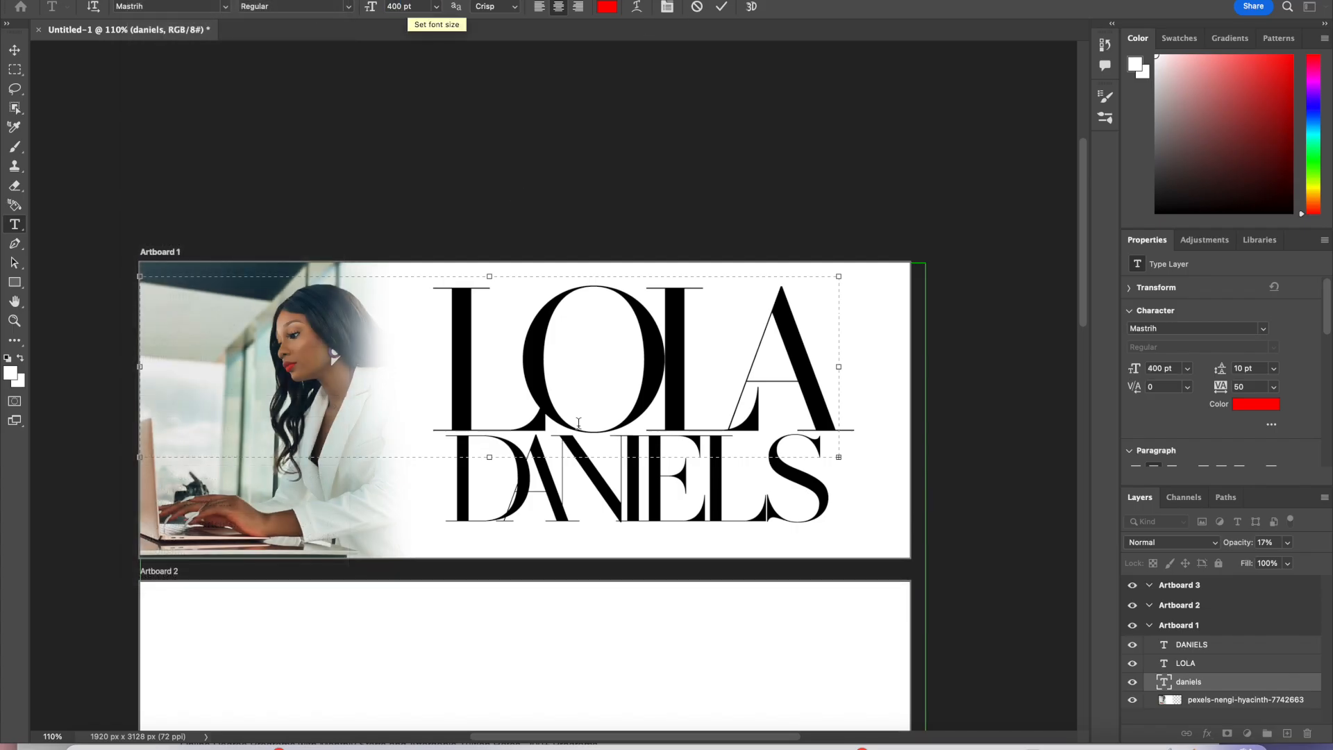
click(698, 7)
Step: Try setting the pink script surname's font size to 300 pt and then 400 pt
key(v)
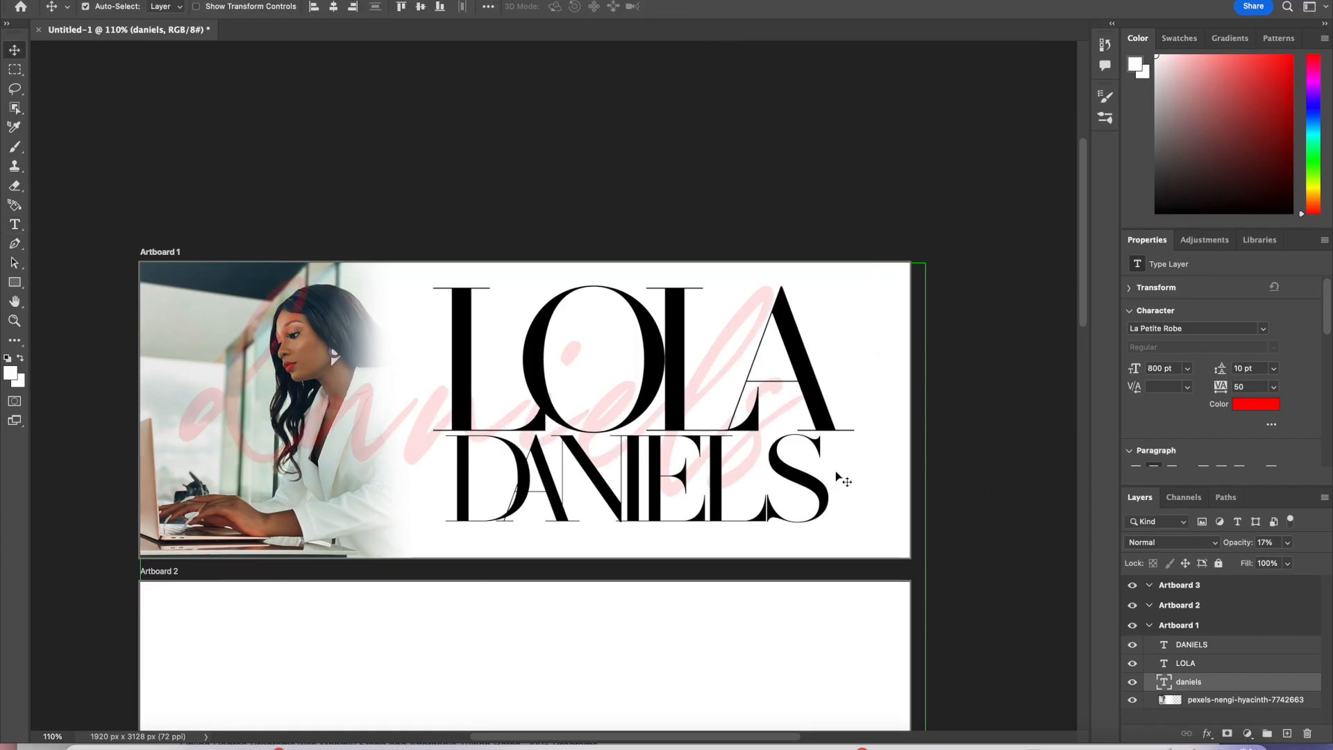
double_click(428, 429)
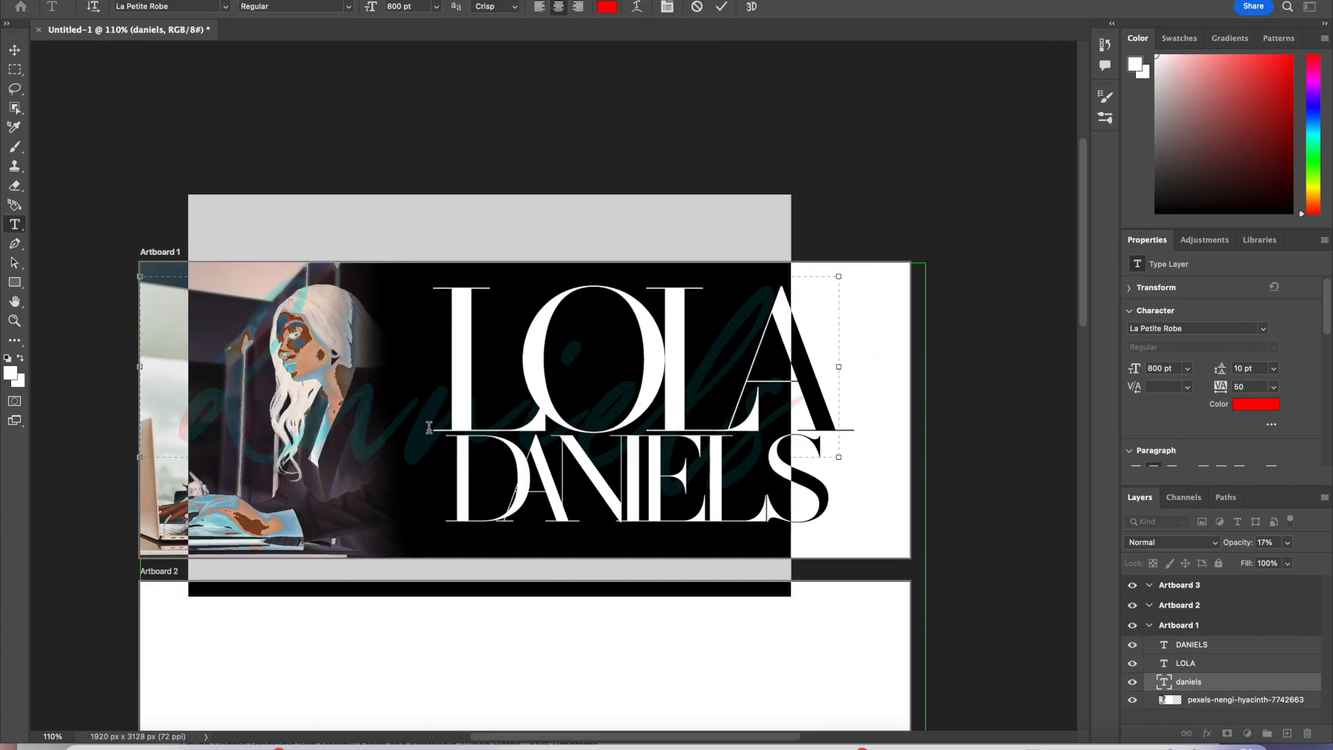
click(415, 6)
text(300)
key(Return)
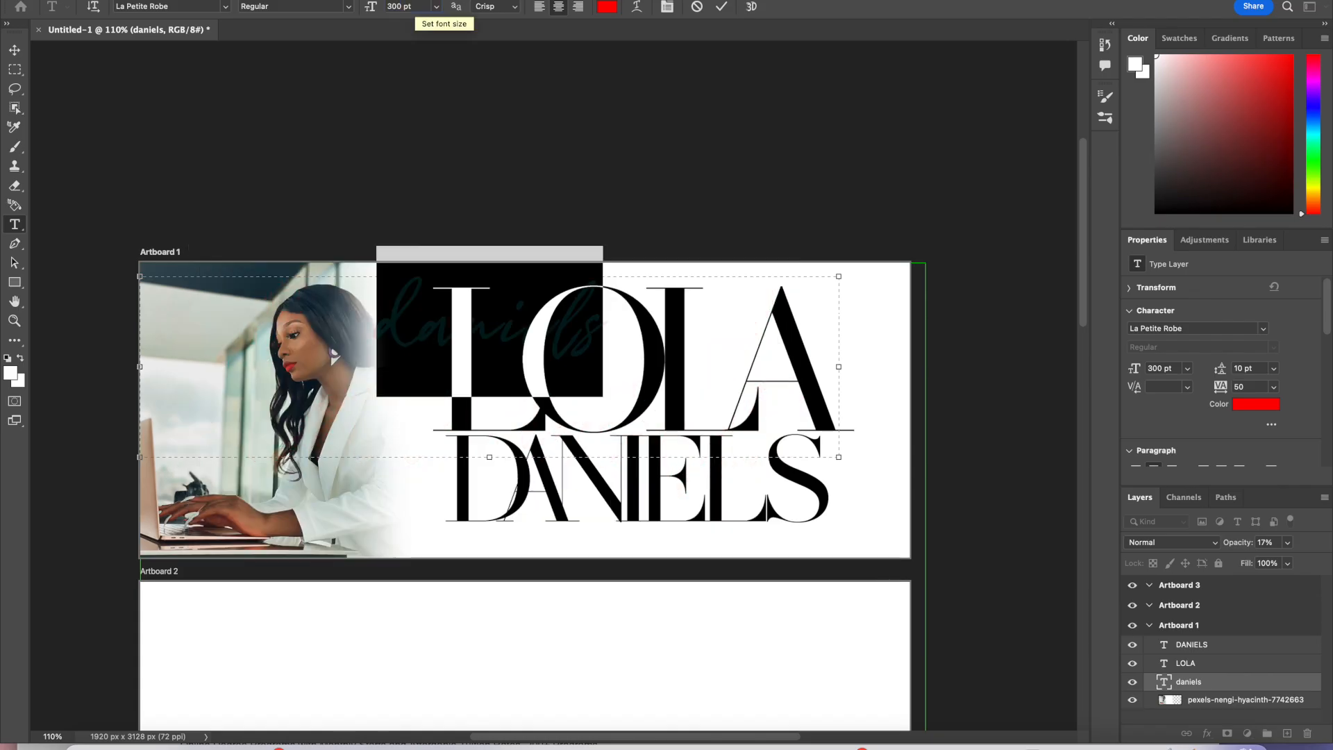
click(401, 6)
text(400)
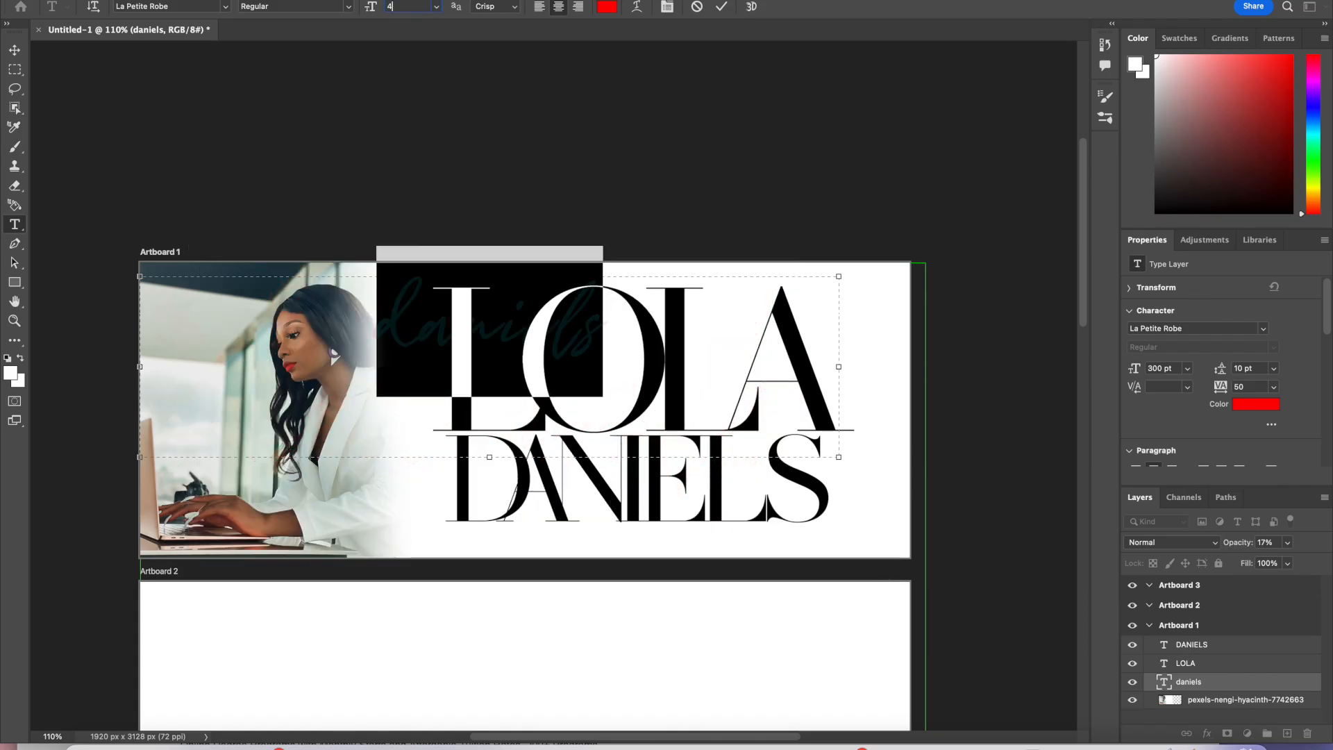
key(Return)
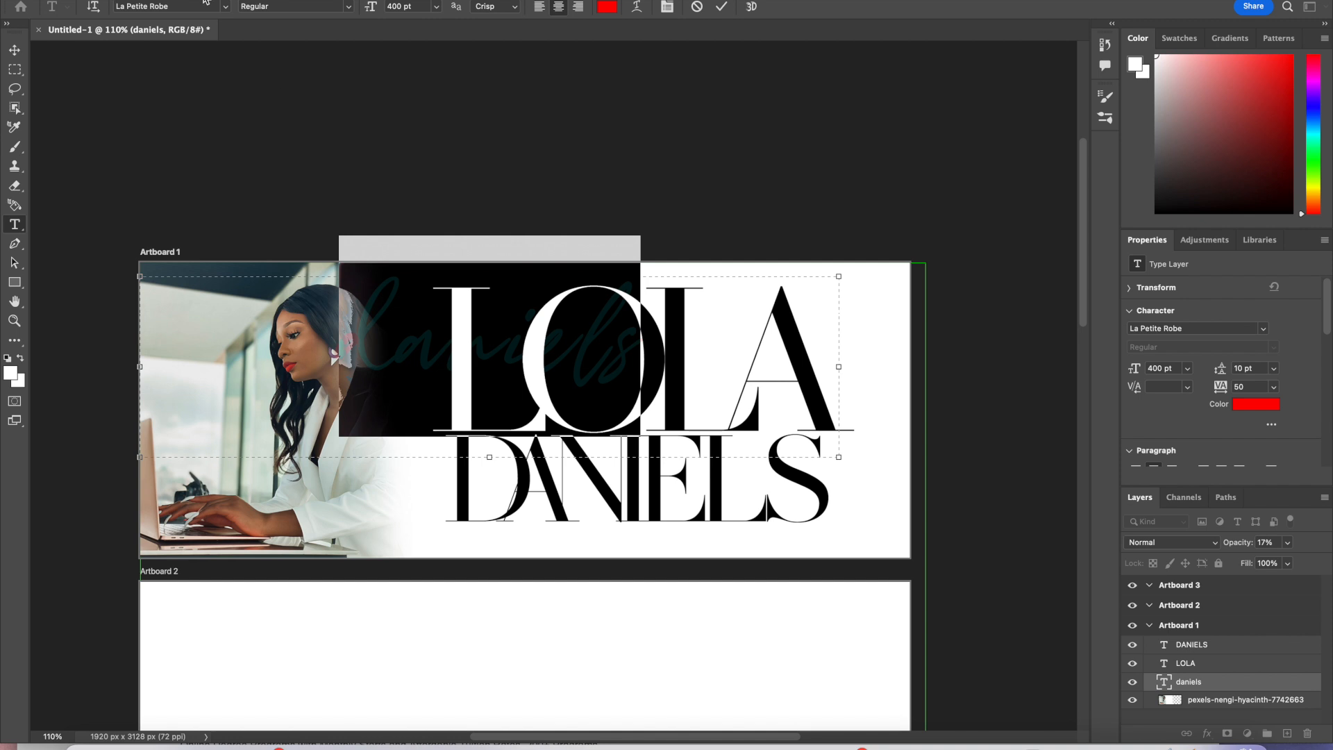
Step: Try switching the script surname's font to Mastrih
click(225, 7)
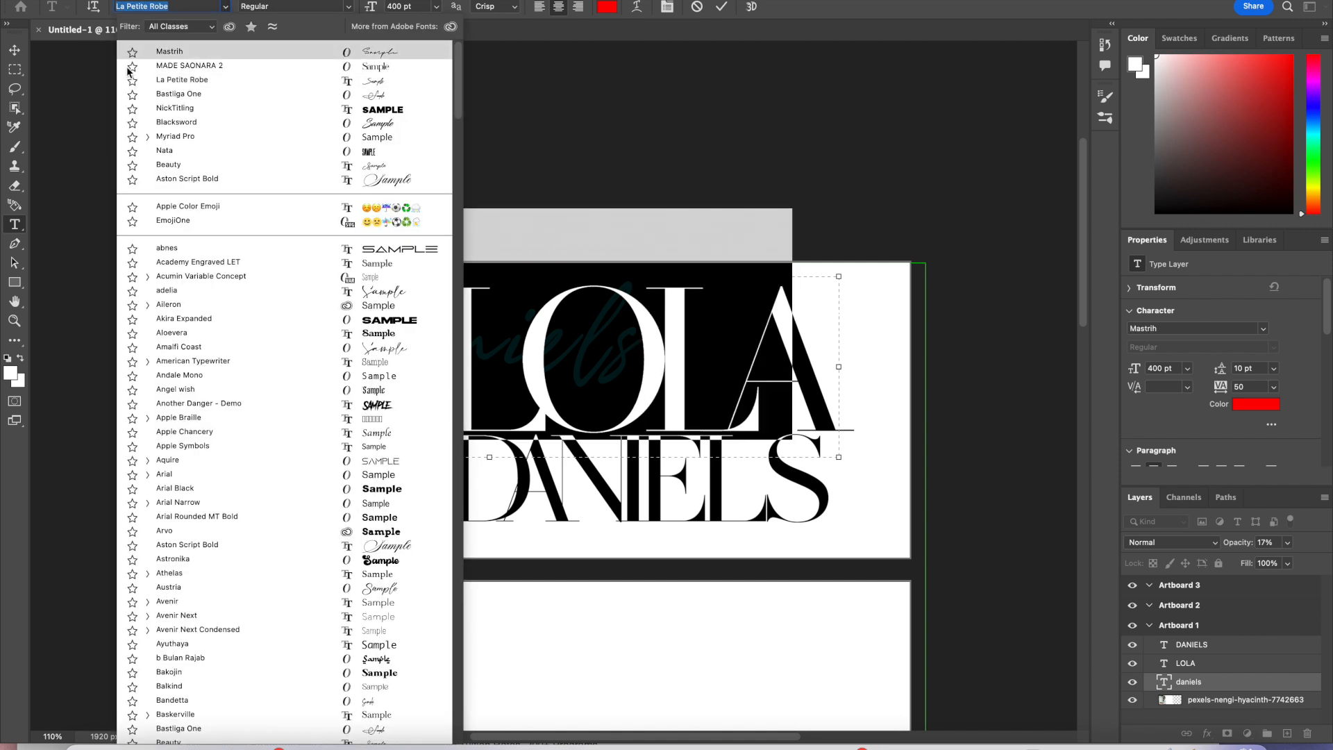
click(222, 53)
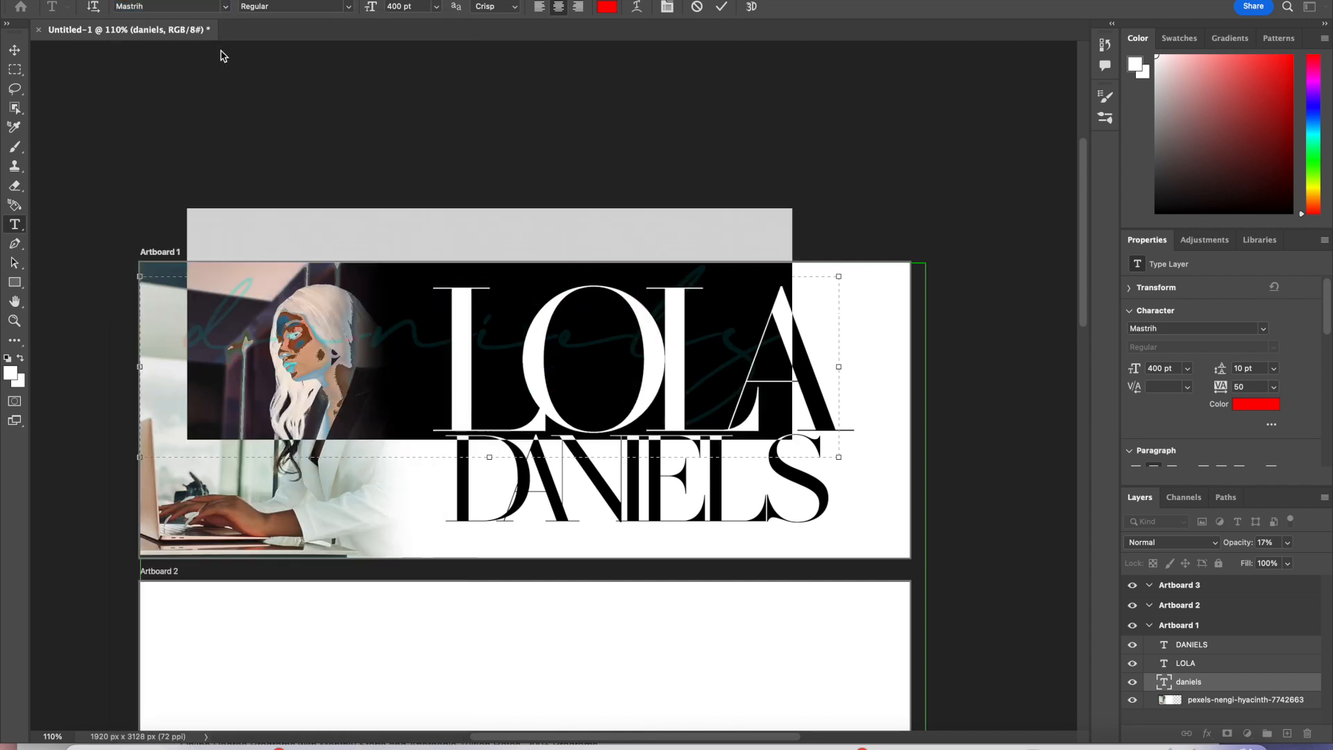
click(225, 8)
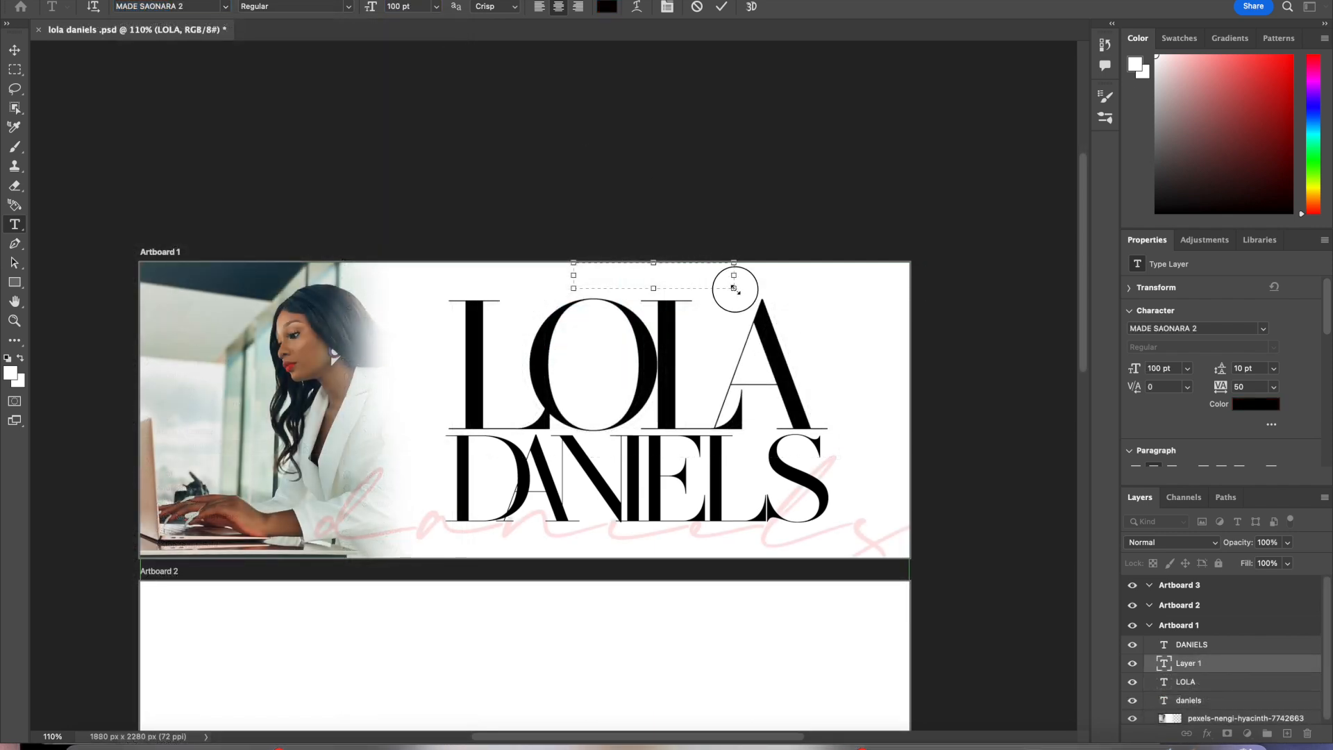
Step: Add a MEET text layer above LOLA and select its text
drag(733, 287, 767, 311)
text(MEET)
drag(713, 298, 554, 262)
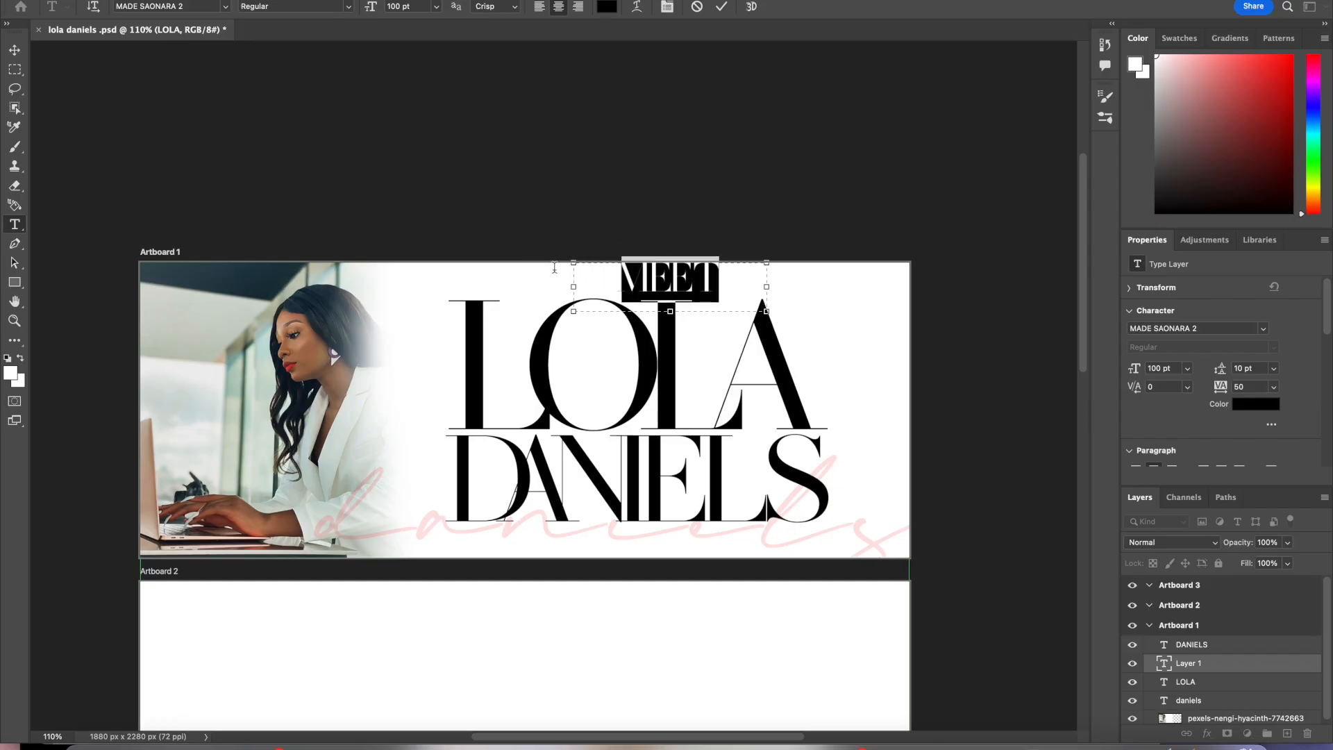
Step: Set the MEET text's font to Glacial Indifference Bold
click(226, 7)
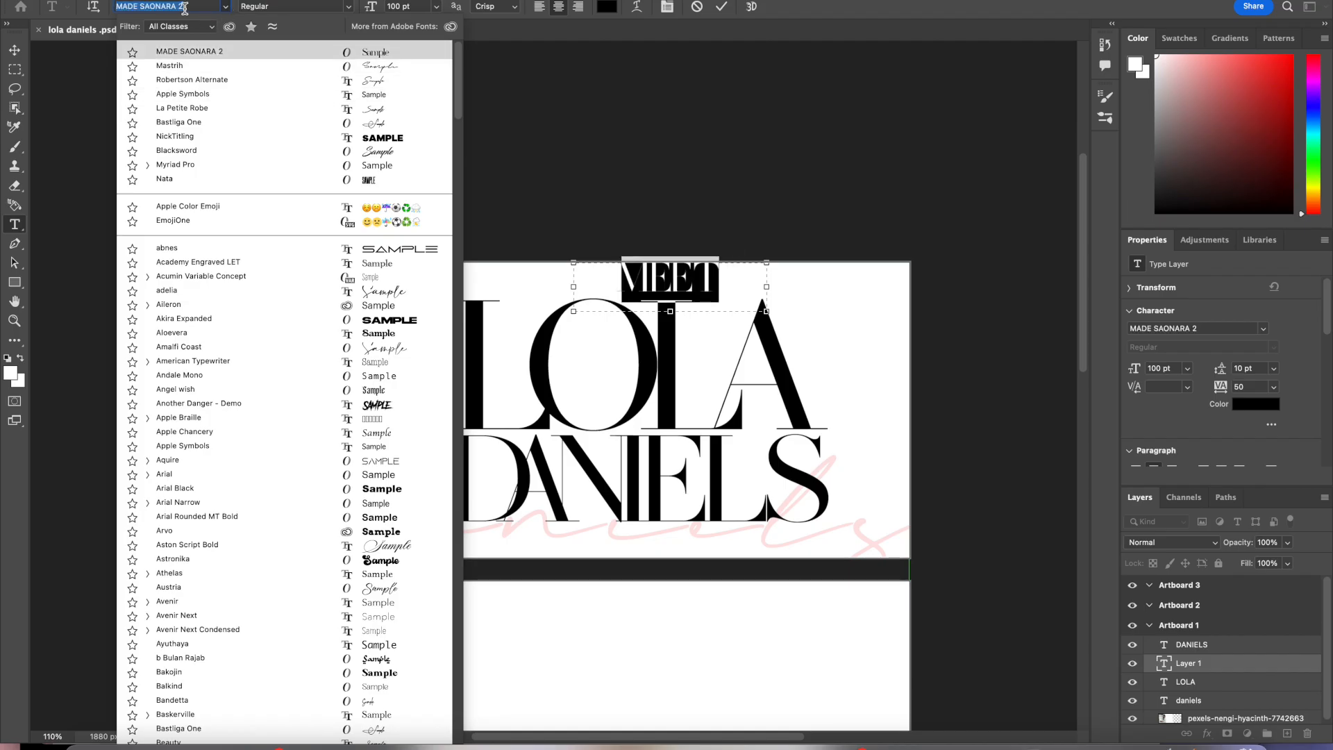
text(GL)
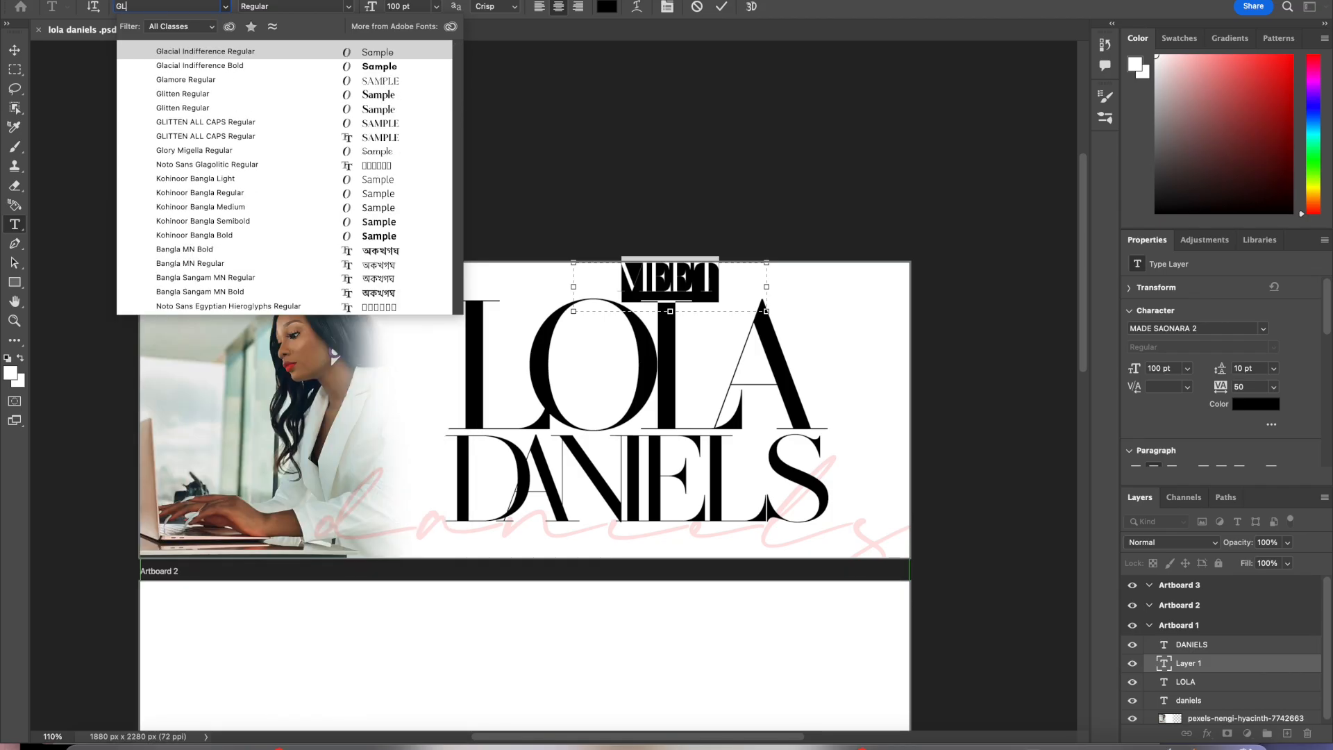
click(220, 66)
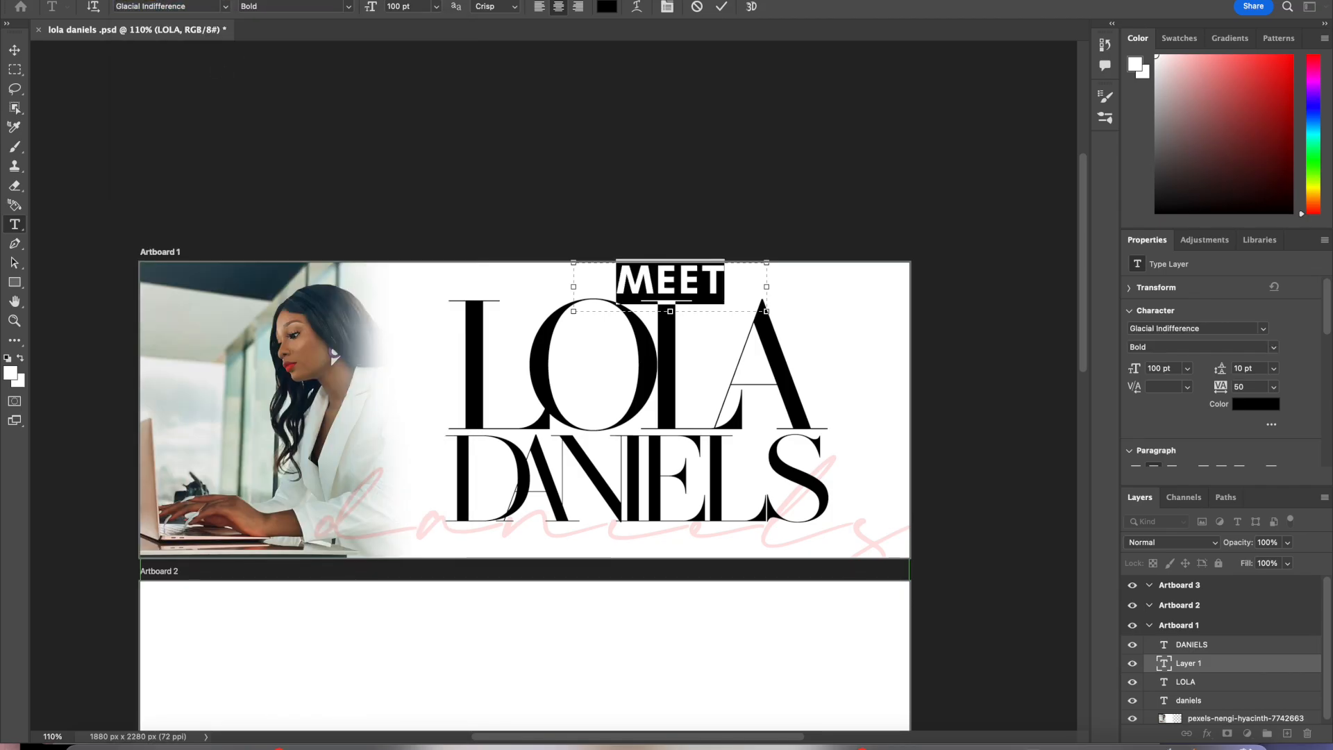
Step: Set the MEET text's letter tracking to 200
click(1272, 389)
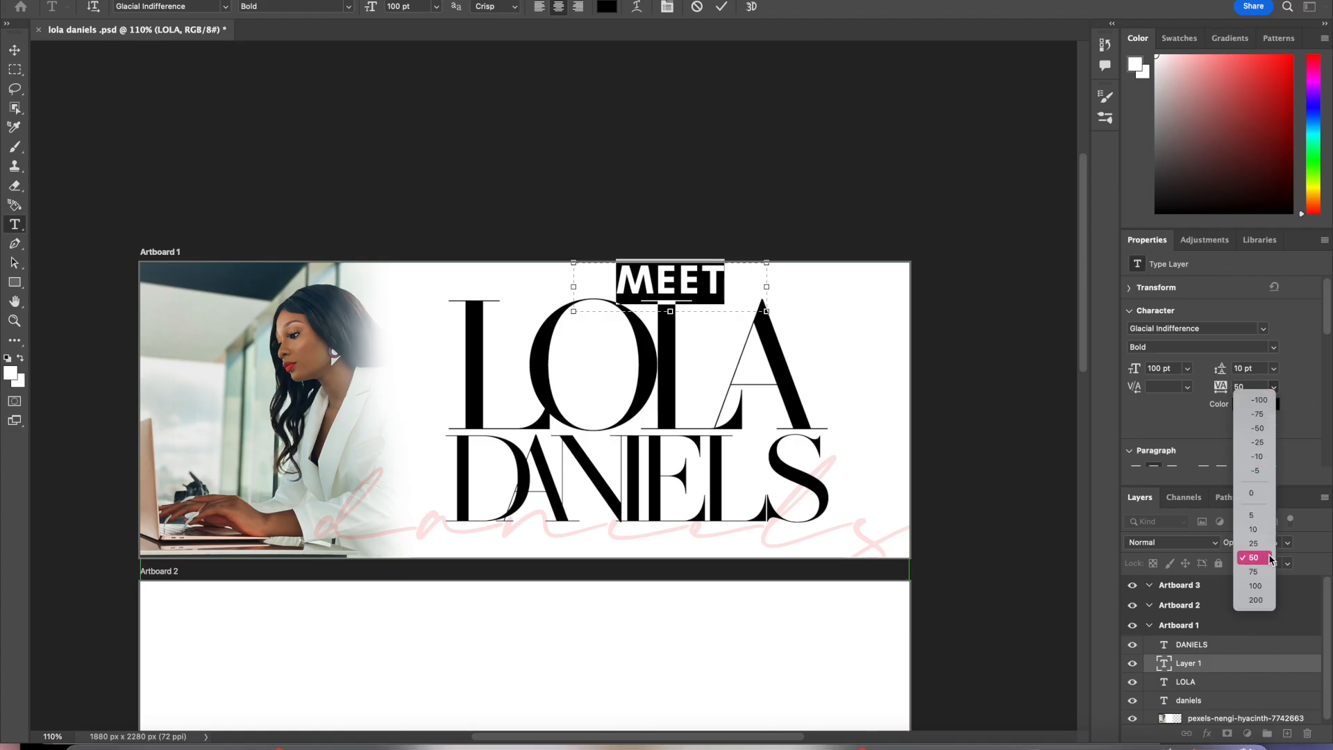
click(1269, 588)
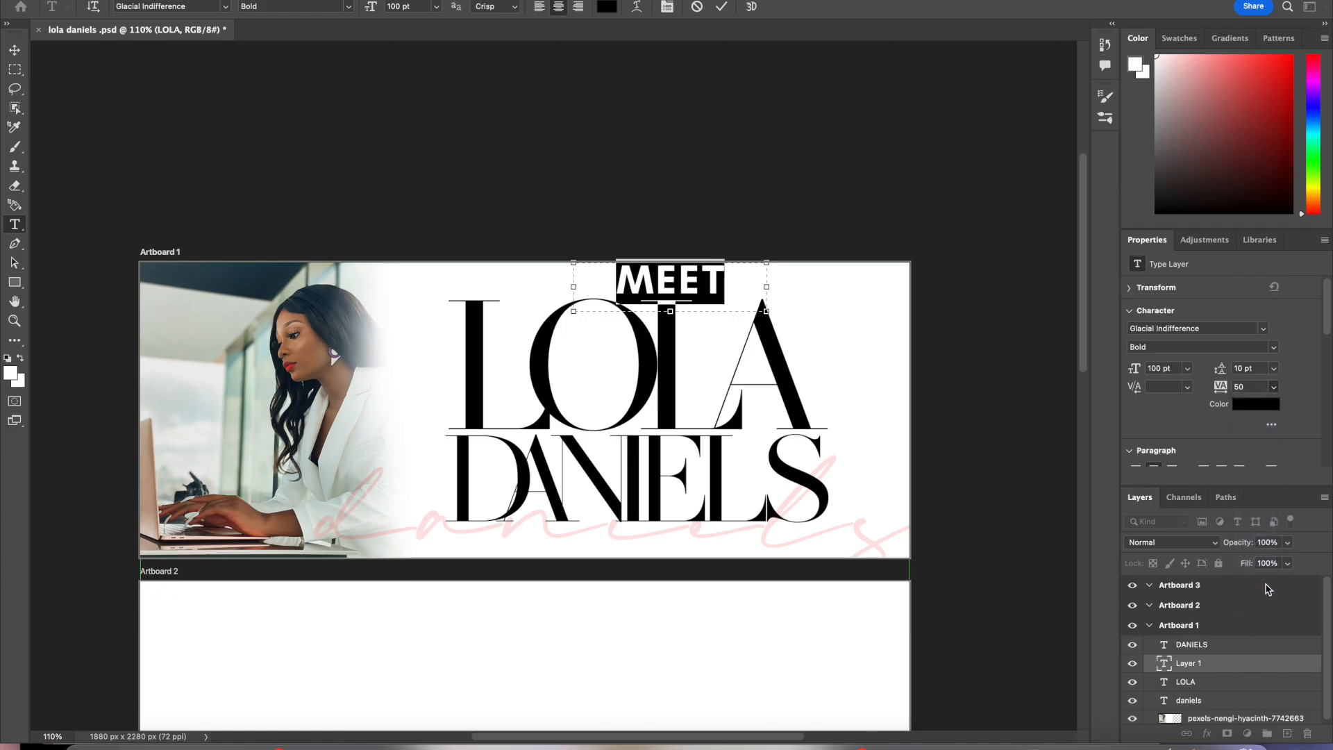
click(1274, 387)
click(1270, 601)
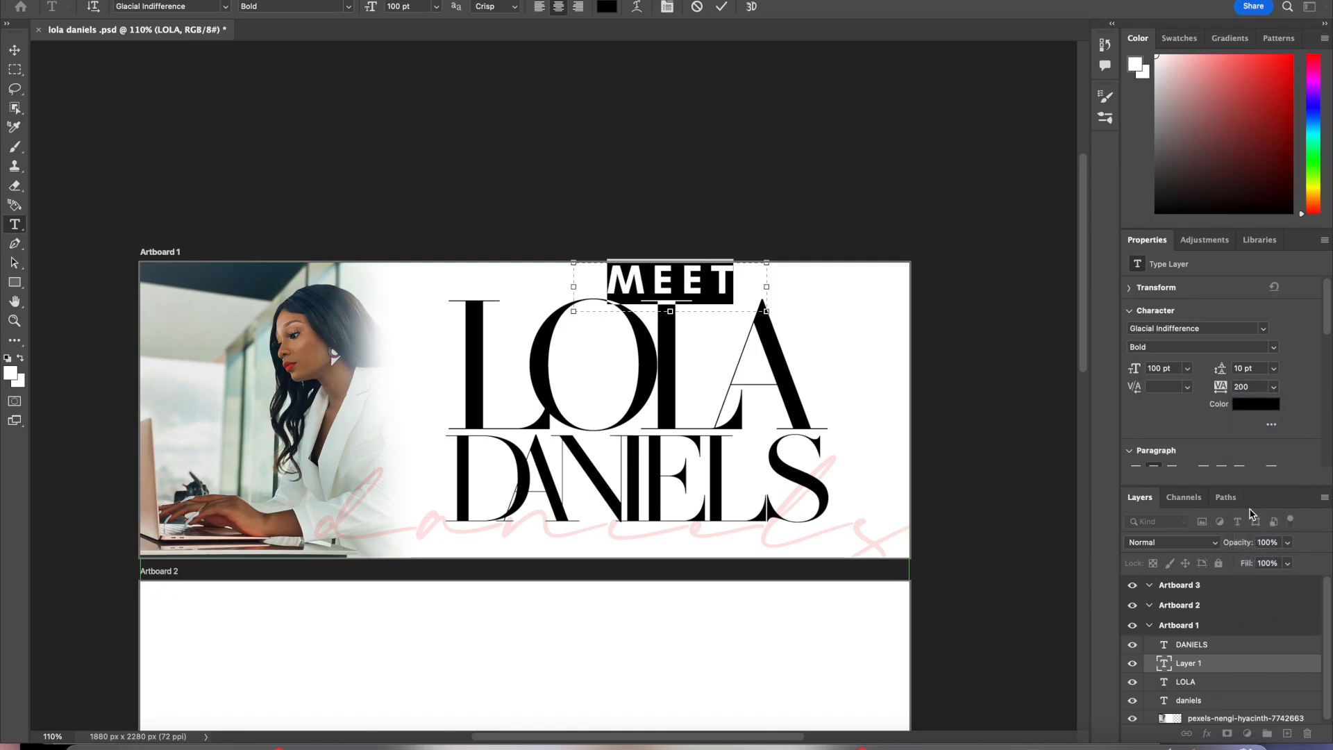
Step: Set the MEET text's font size to 50 pt and commit the edit
click(410, 6)
text(50)
key(Return)
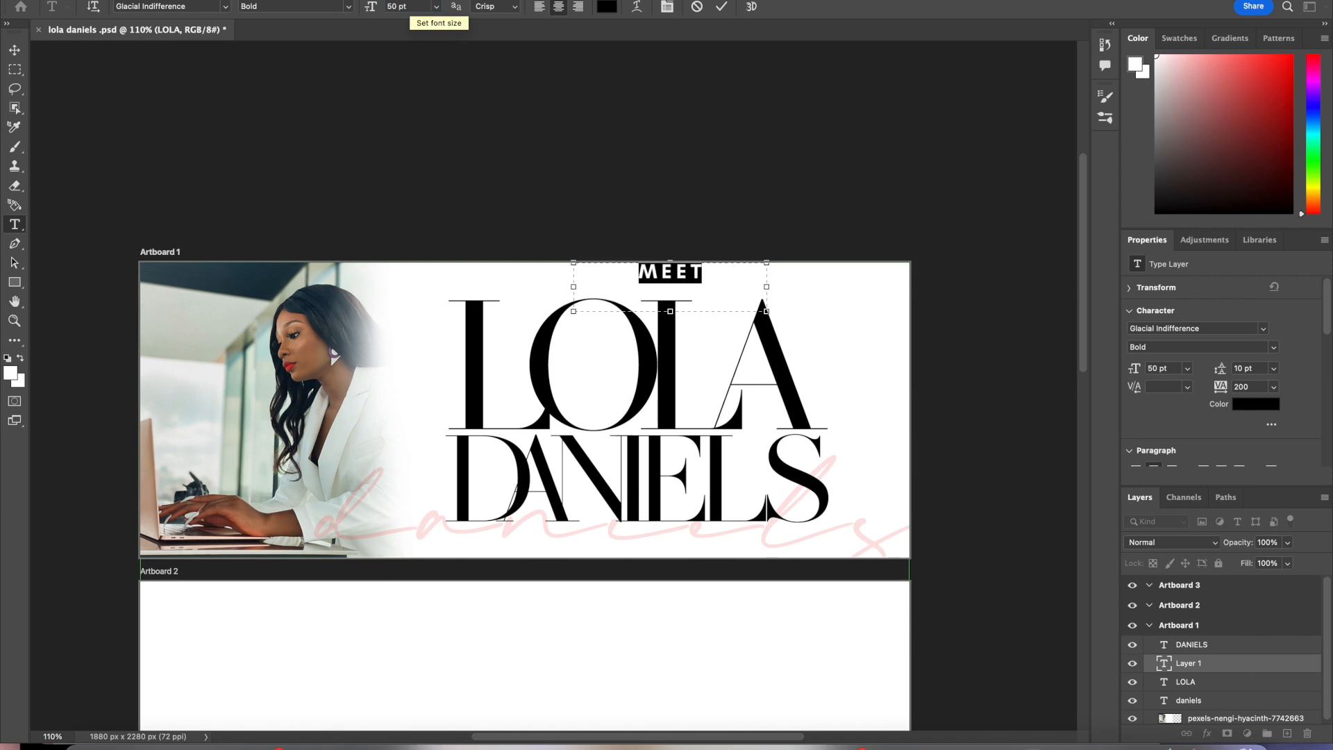
click(721, 6)
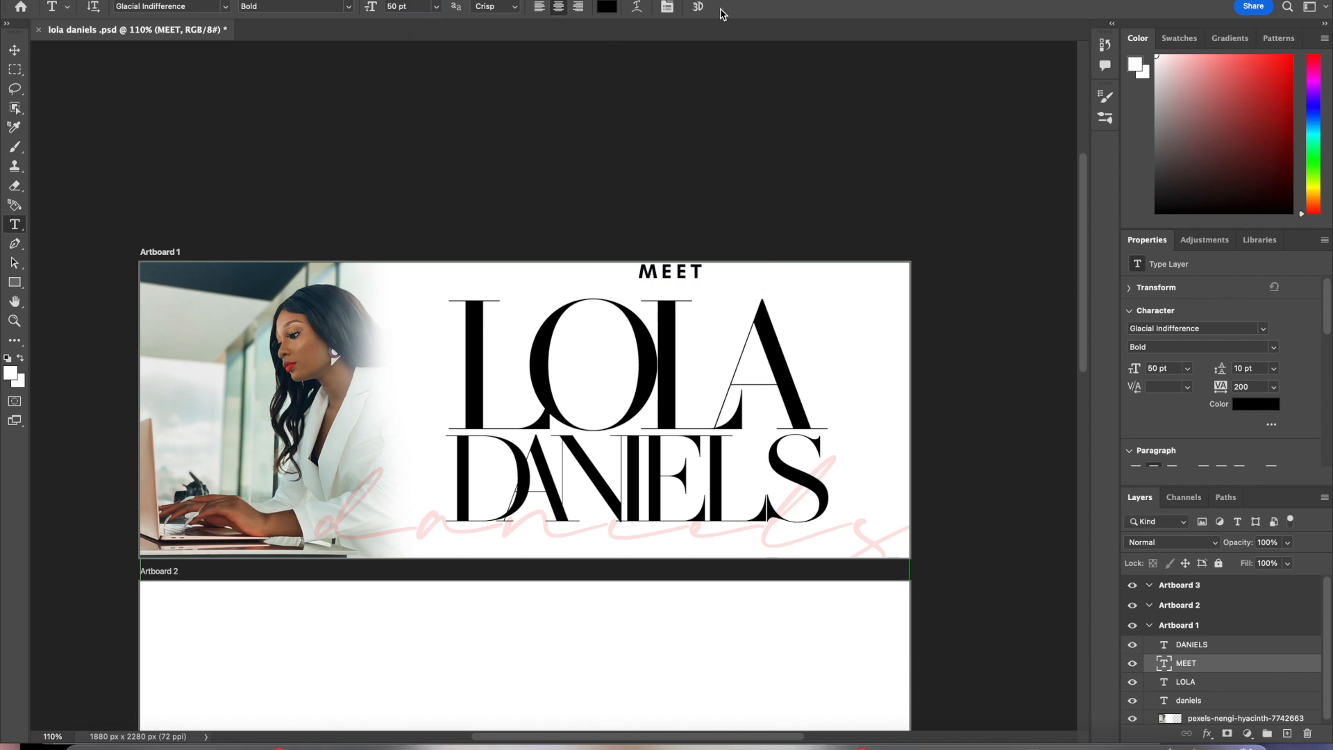
Step: Move MEET so it is centred above the LOLA title
key(v)
drag(684, 274, 662, 281)
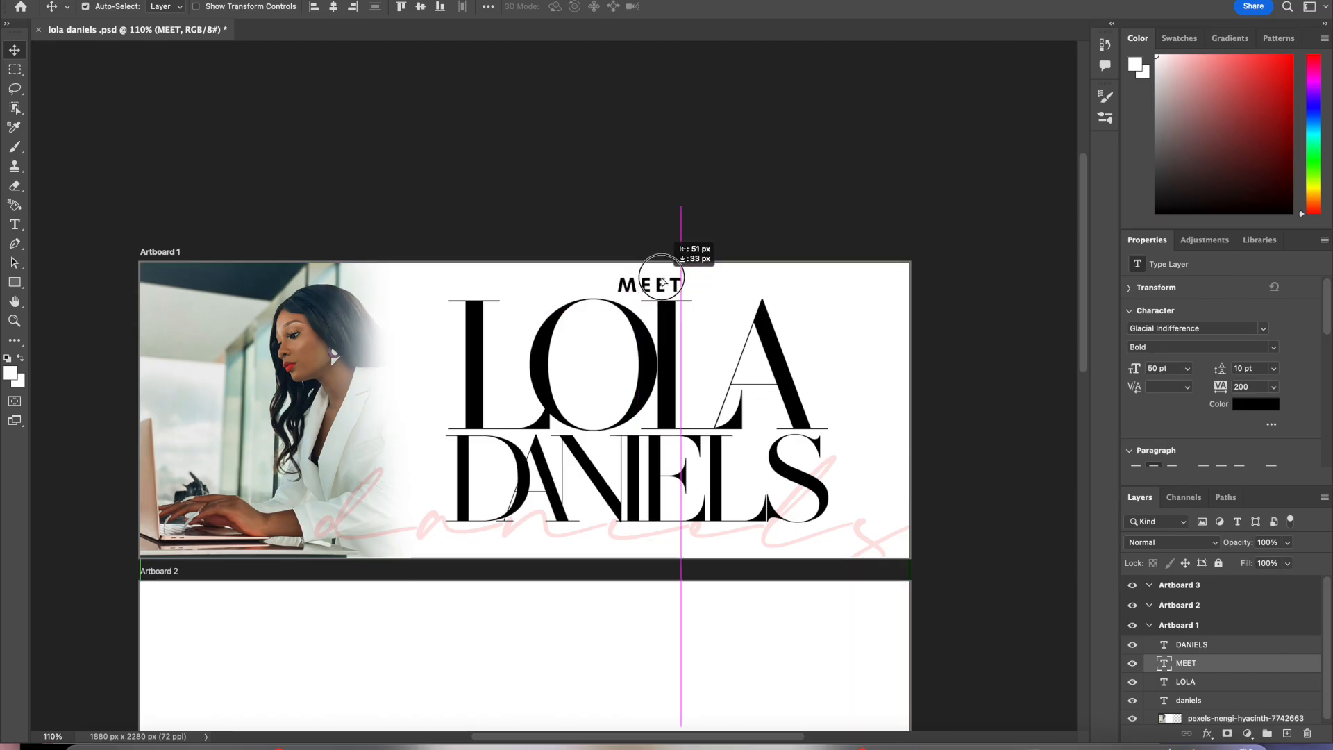
drag(663, 281, 654, 280)
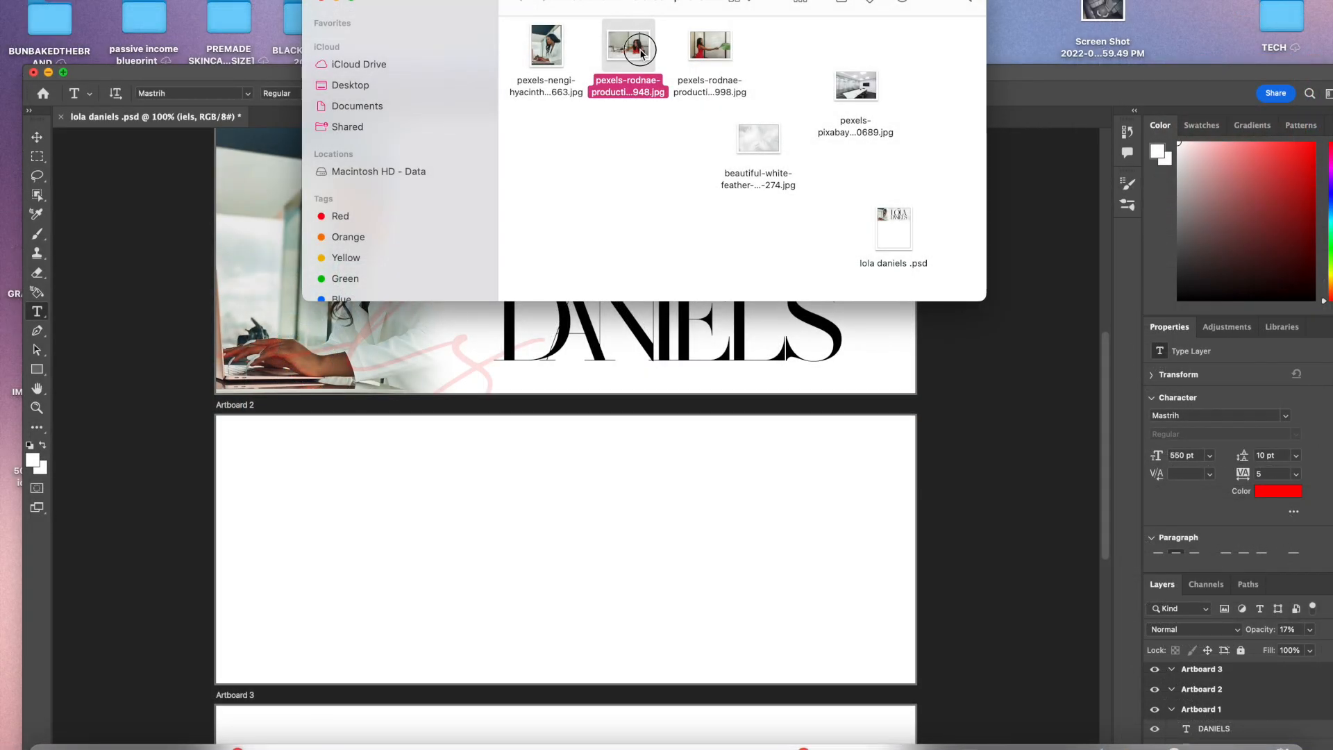
Step: Place the pexels-rodnae-productions stock photo into the document, scale it up and put it in Artboard 3
drag(629, 45, 603, 105)
drag(705, 42, 599, 581)
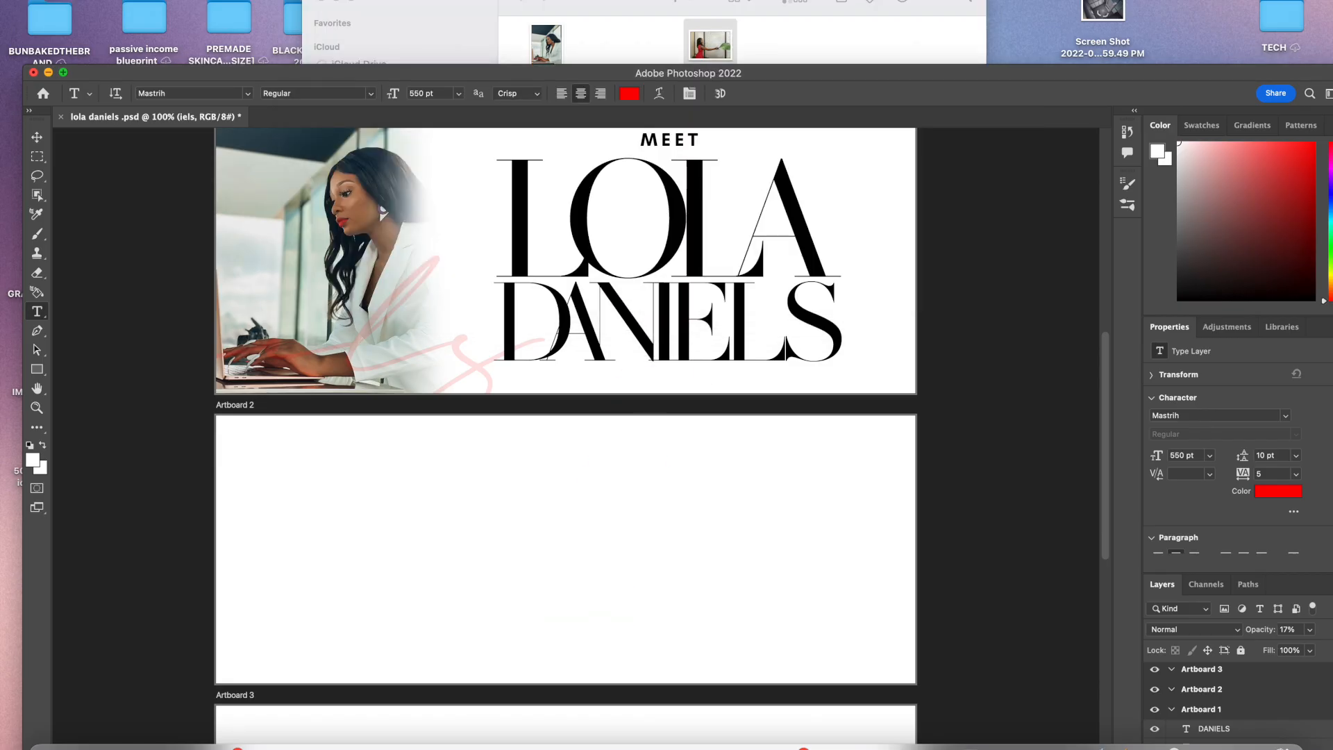
drag(804, 73, 803, 0)
drag(627, 133, 566, 522)
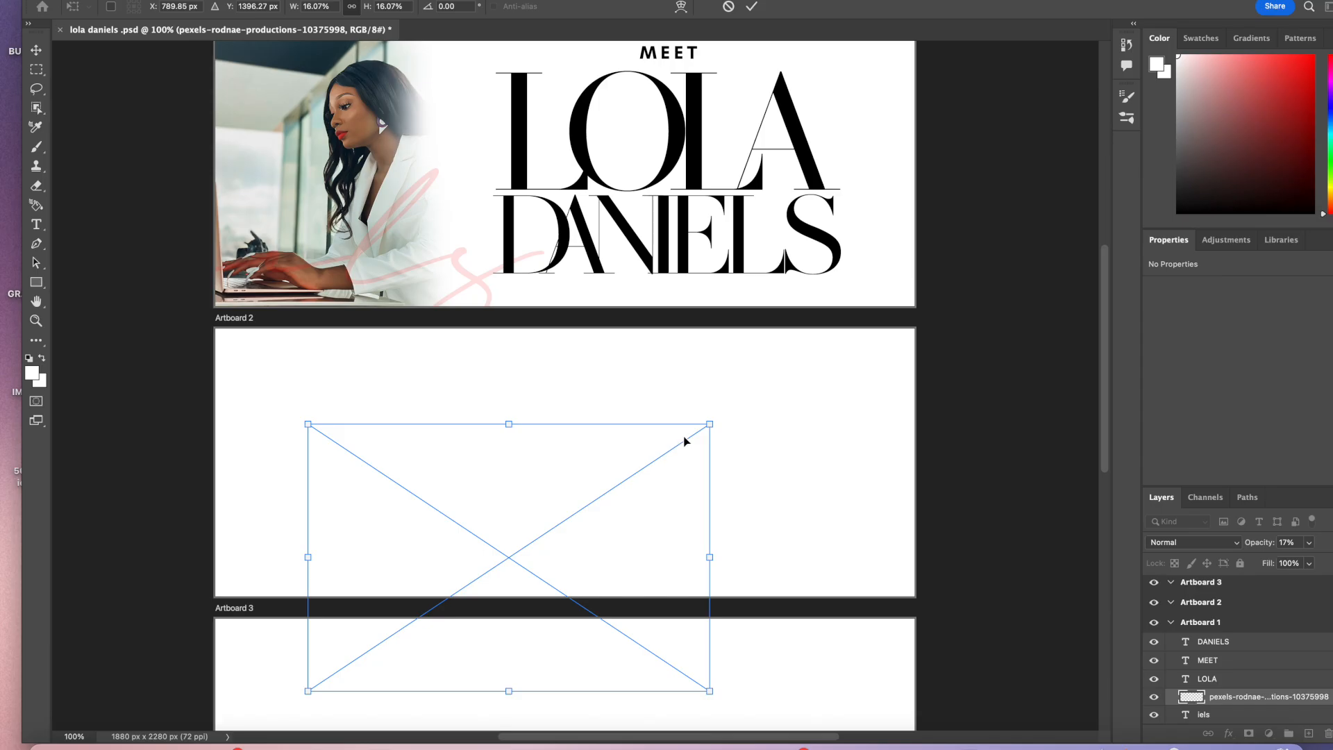
drag(710, 423, 932, 335)
drag(750, 486, 699, 476)
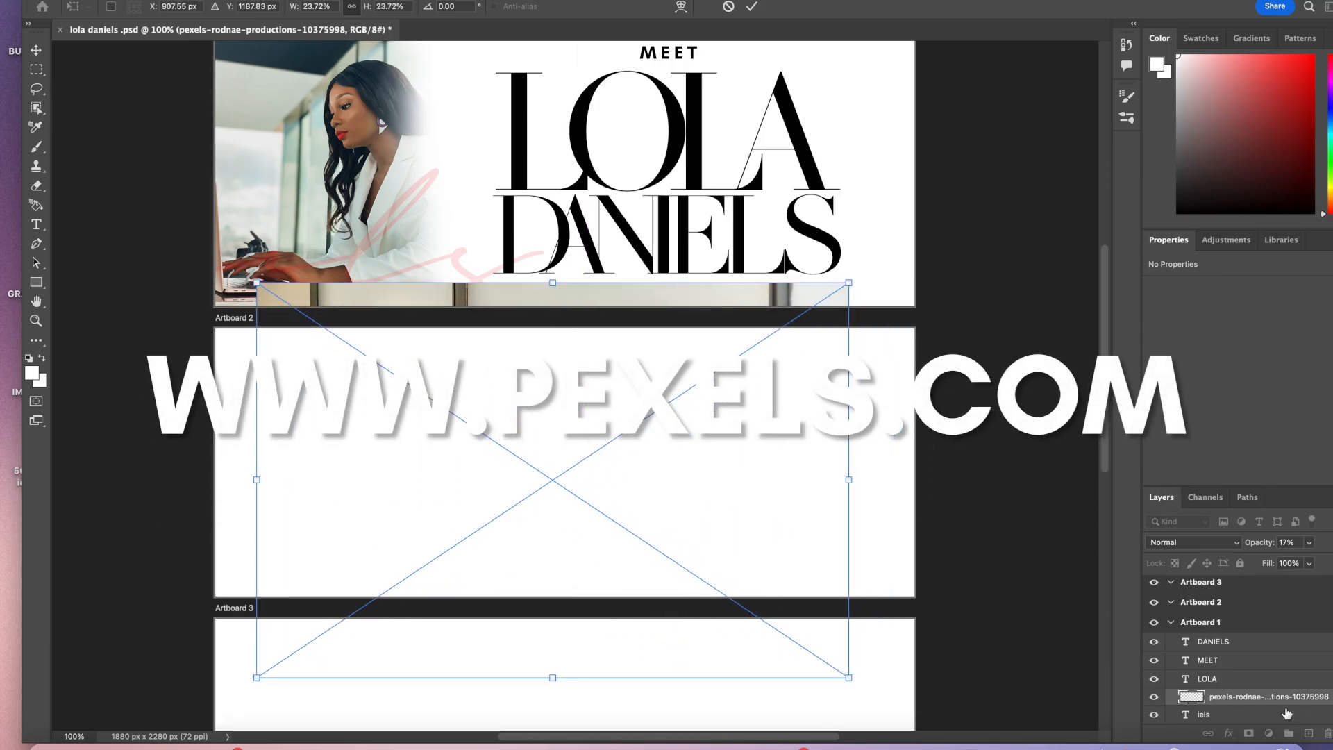
drag(1275, 703, 1244, 616)
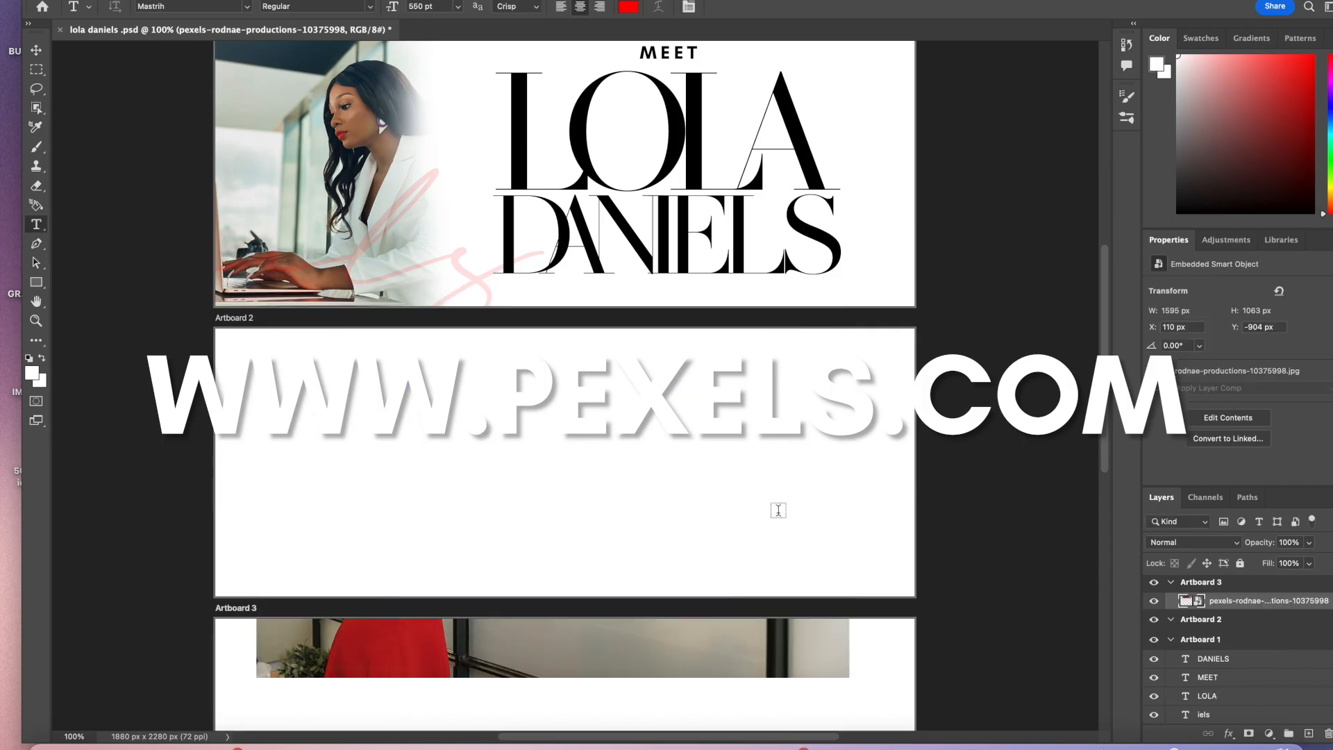
drag(760, 611, 756, 462)
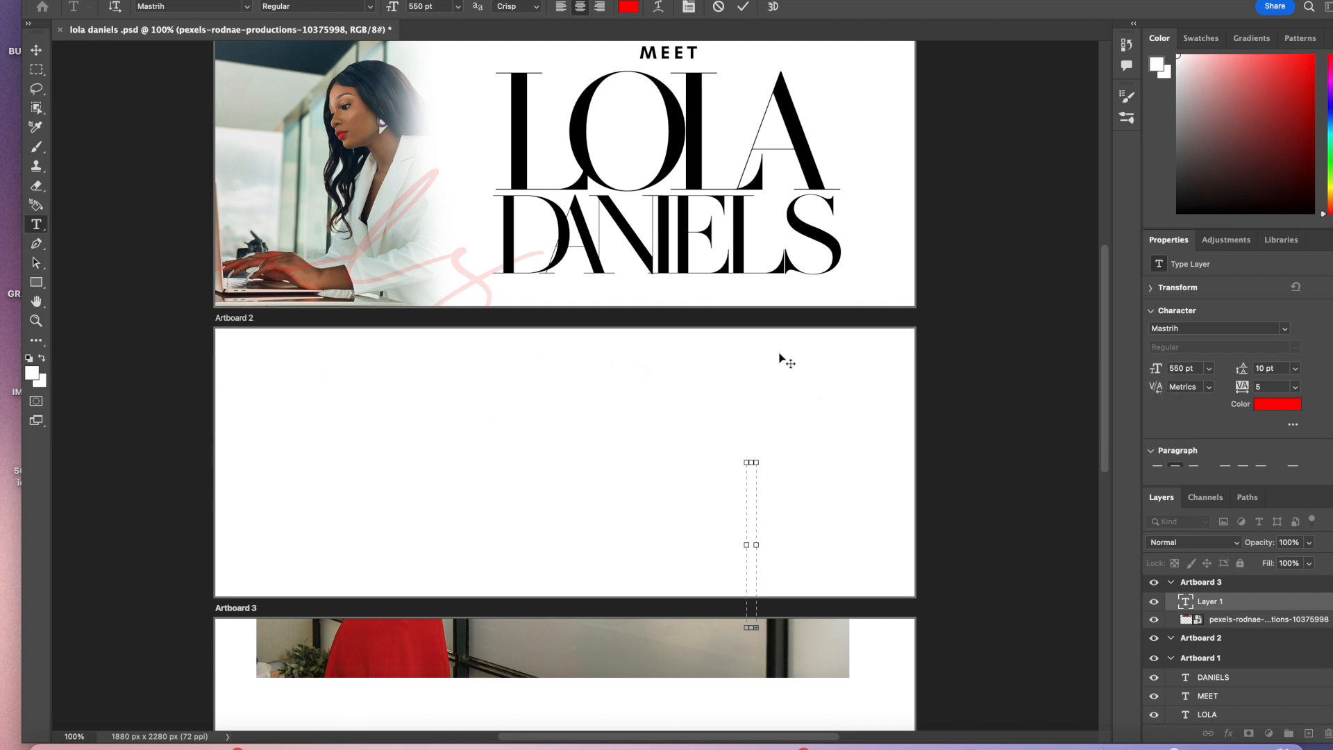
click(720, 6)
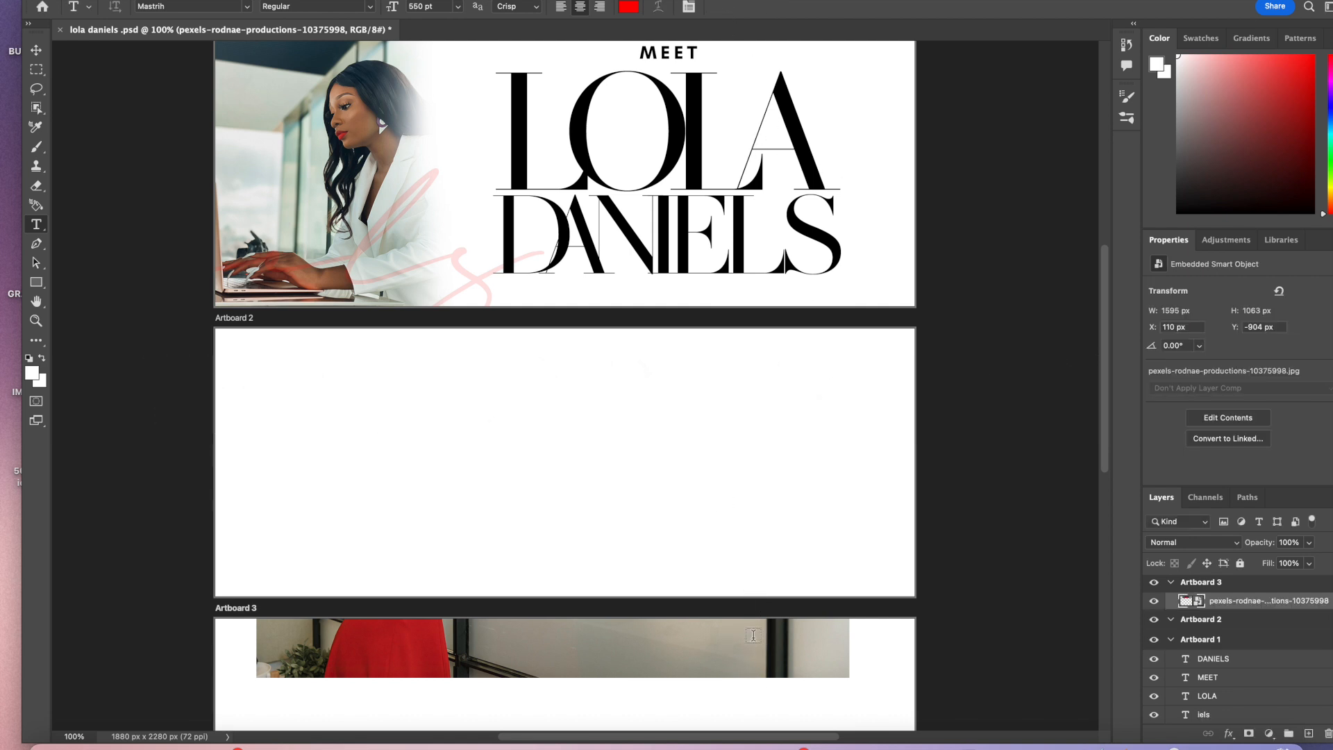
Step: Move the photo onto Artboard 2 and lower its layer opacity to about 36%
key(v)
drag(714, 643, 578, 465)
scroll(688, 548, down, 4)
scroll(687, 549, right, 2)
click(1309, 542)
drag(1310, 564, 1280, 566)
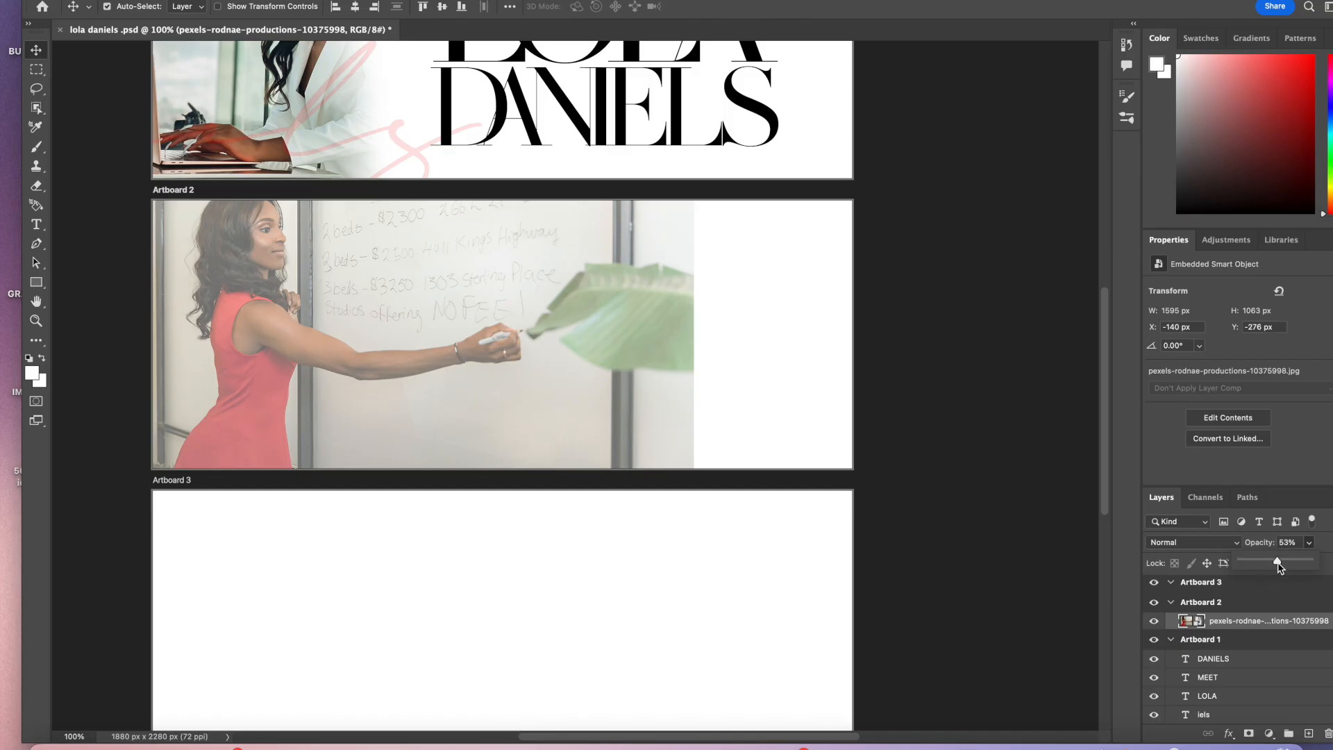
drag(1280, 566, 1265, 564)
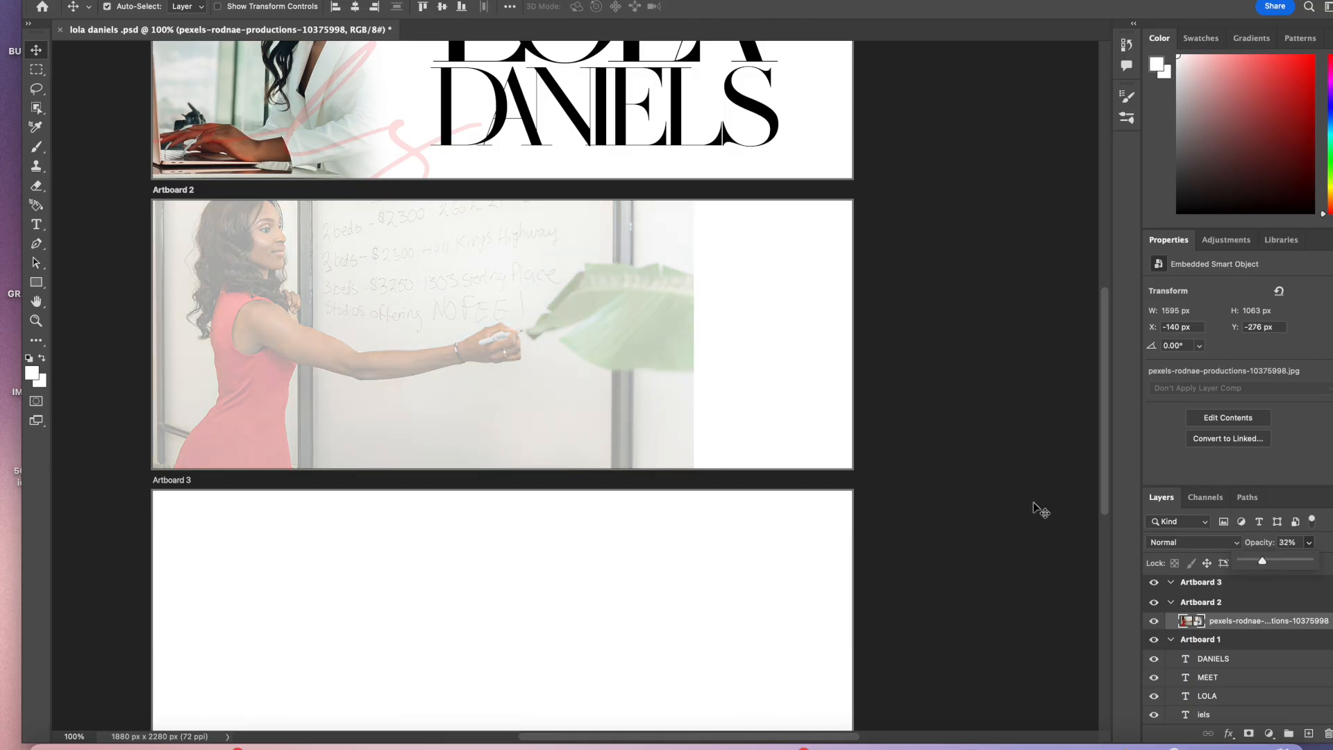
drag(1262, 562, 1265, 562)
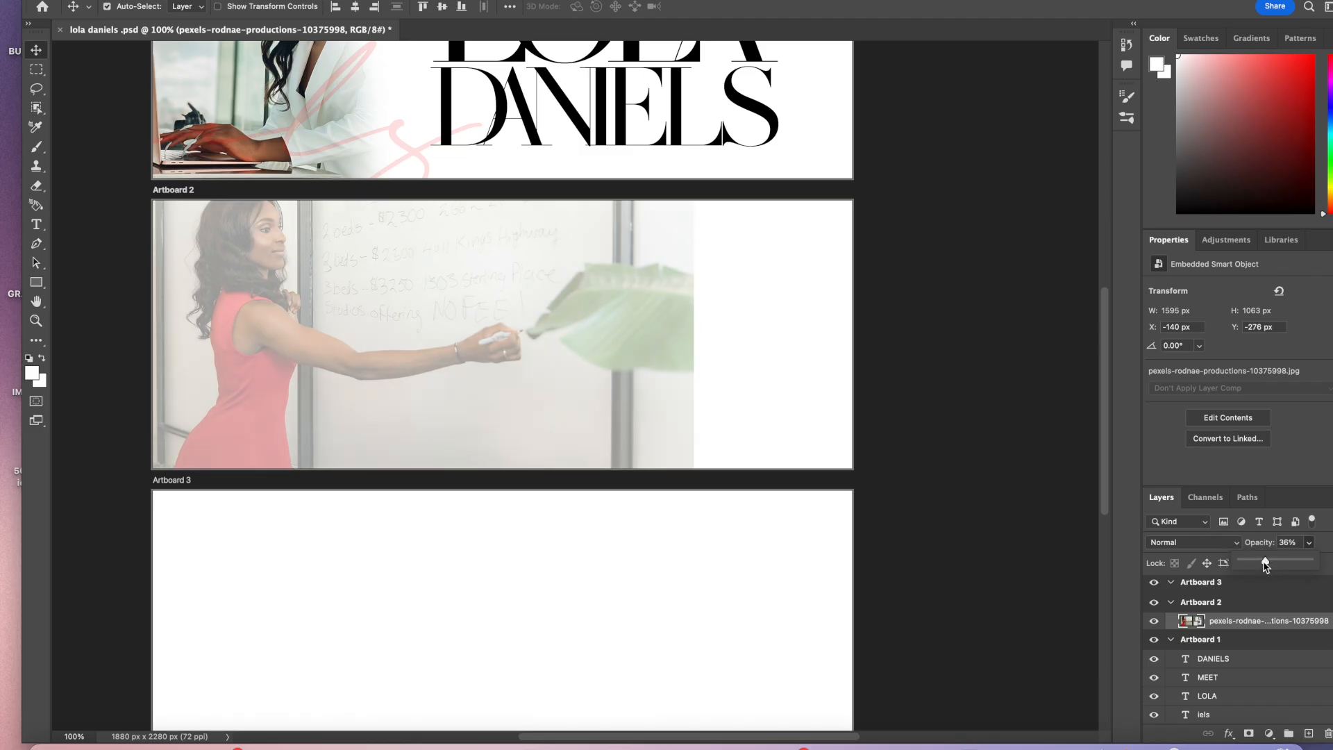
Step: Move the photo to the right half of Artboard 3
scroll(606, 502, left, 3)
scroll(606, 502, up, 1)
drag(640, 398, 637, 414)
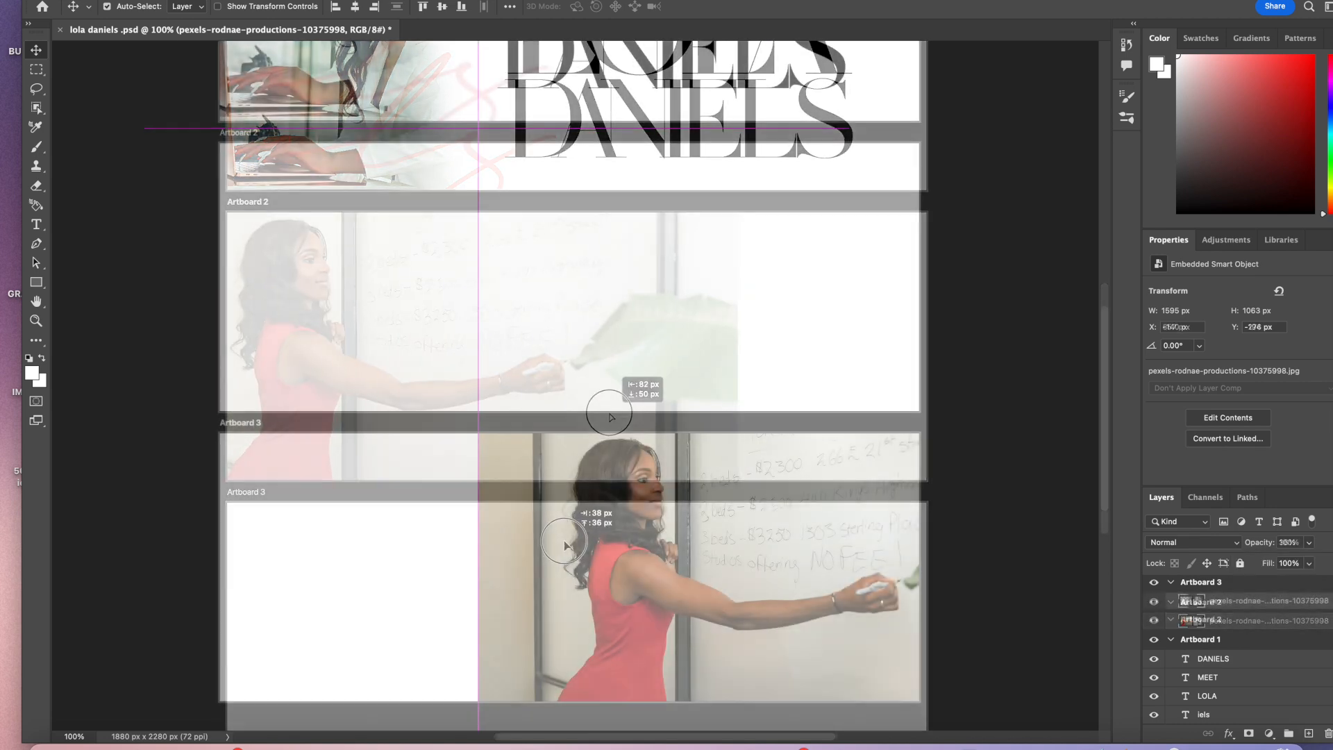
drag(576, 545, 573, 546)
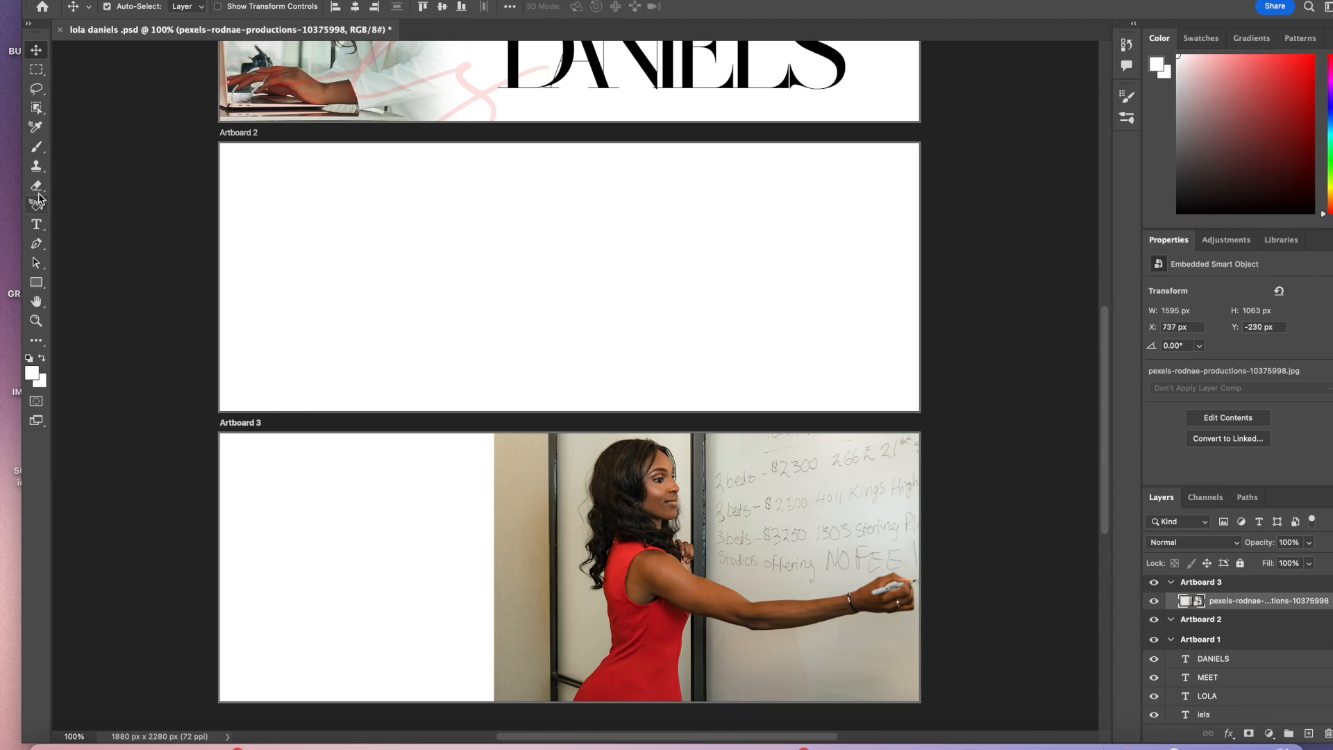
Step: Rasterize the photo and erase its left edge with a soft round eraser about 428 px wide to fade it into white
click(36, 186)
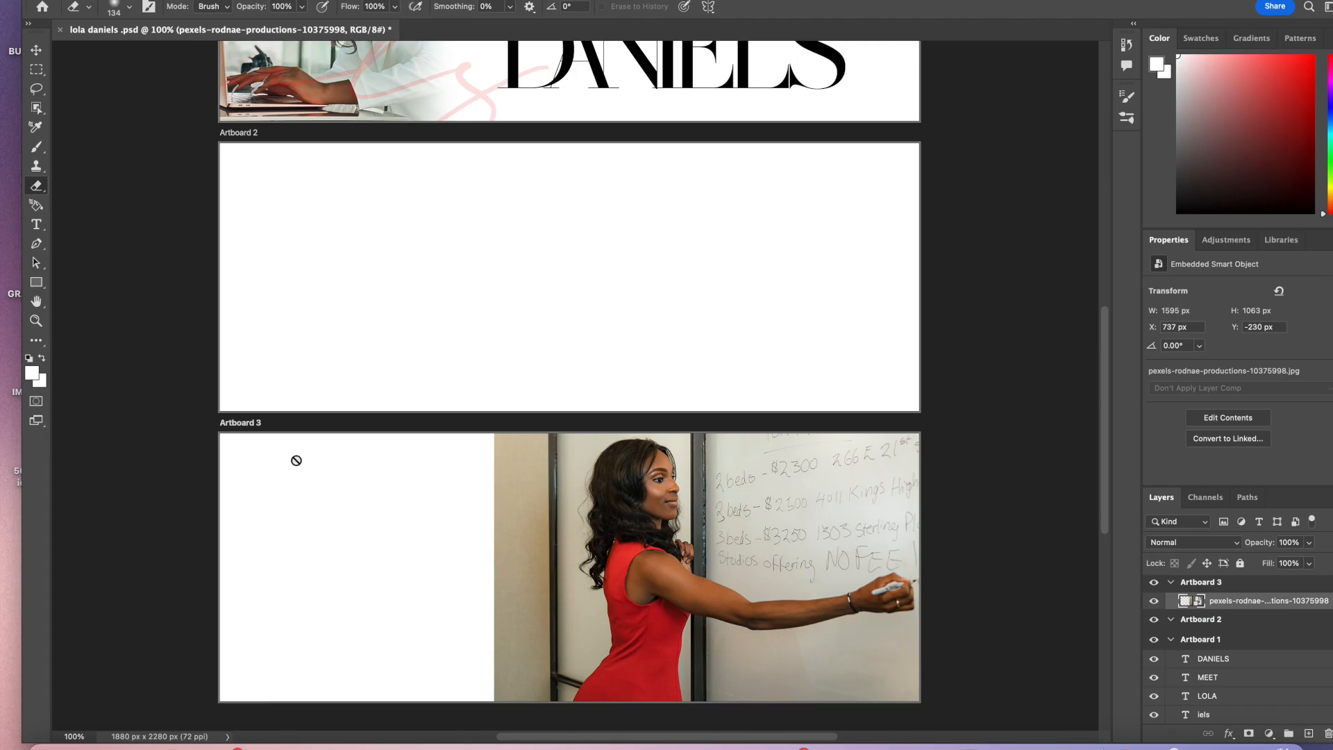
click(463, 583)
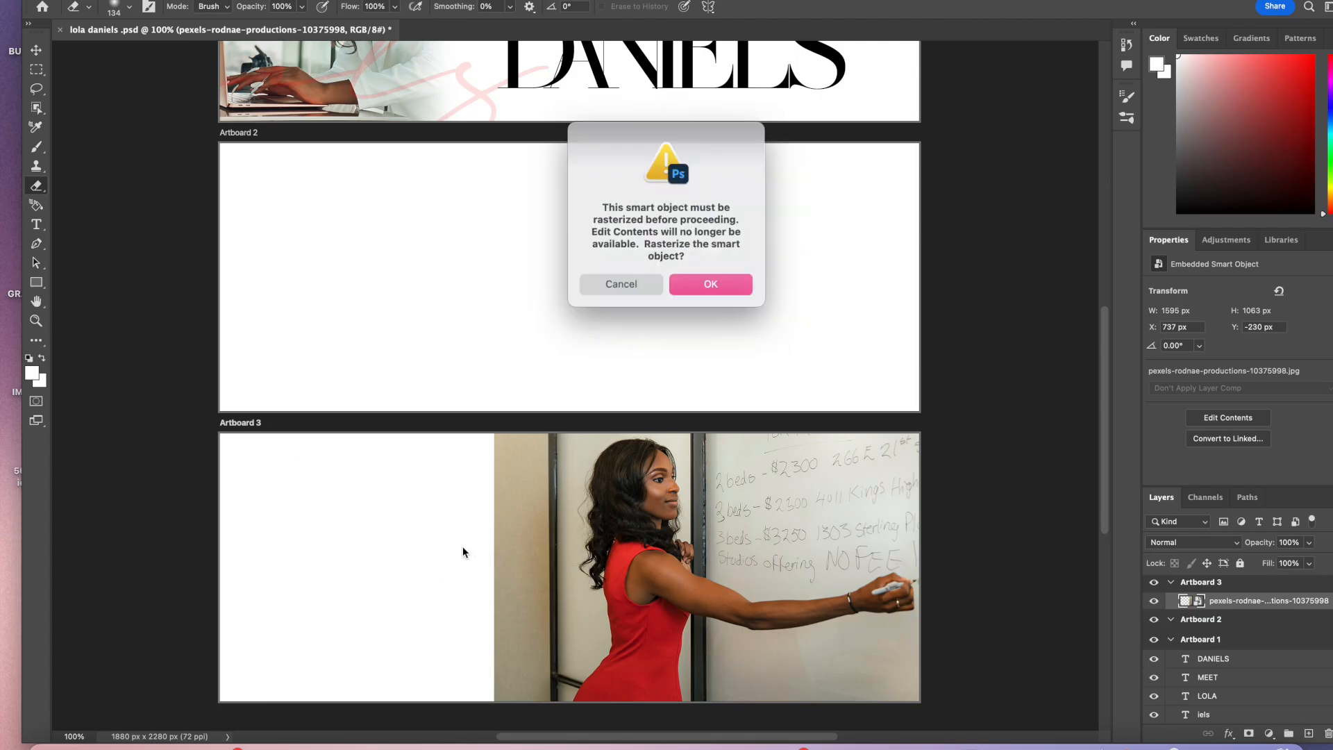
click(707, 285)
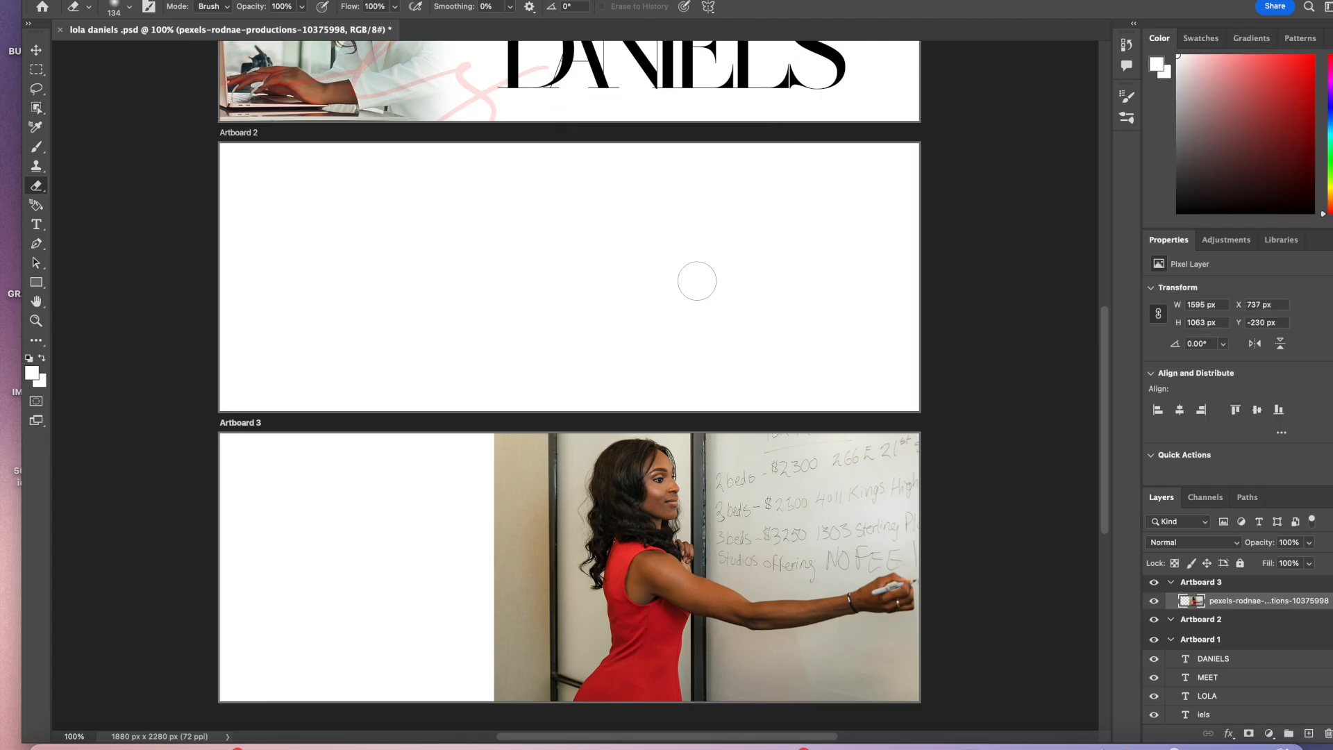
click(130, 7)
drag(160, 55, 174, 55)
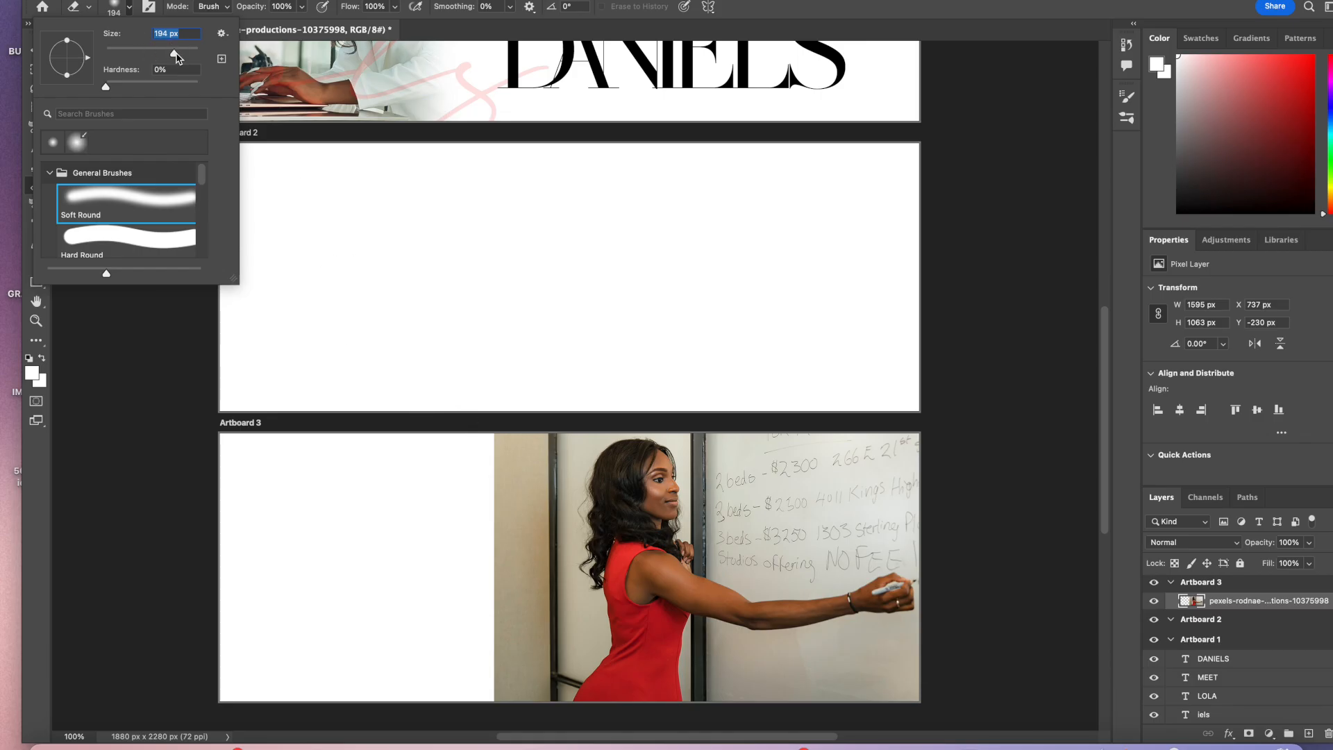
drag(175, 55, 182, 55)
drag(185, 60, 190, 61)
drag(187, 58, 181, 58)
drag(183, 56, 187, 56)
mouse_move(500, 455)
mouse_down()
mouse_move(500, 504)
mouse_move(498, 461)
mouse_move(498, 689)
mouse_up()
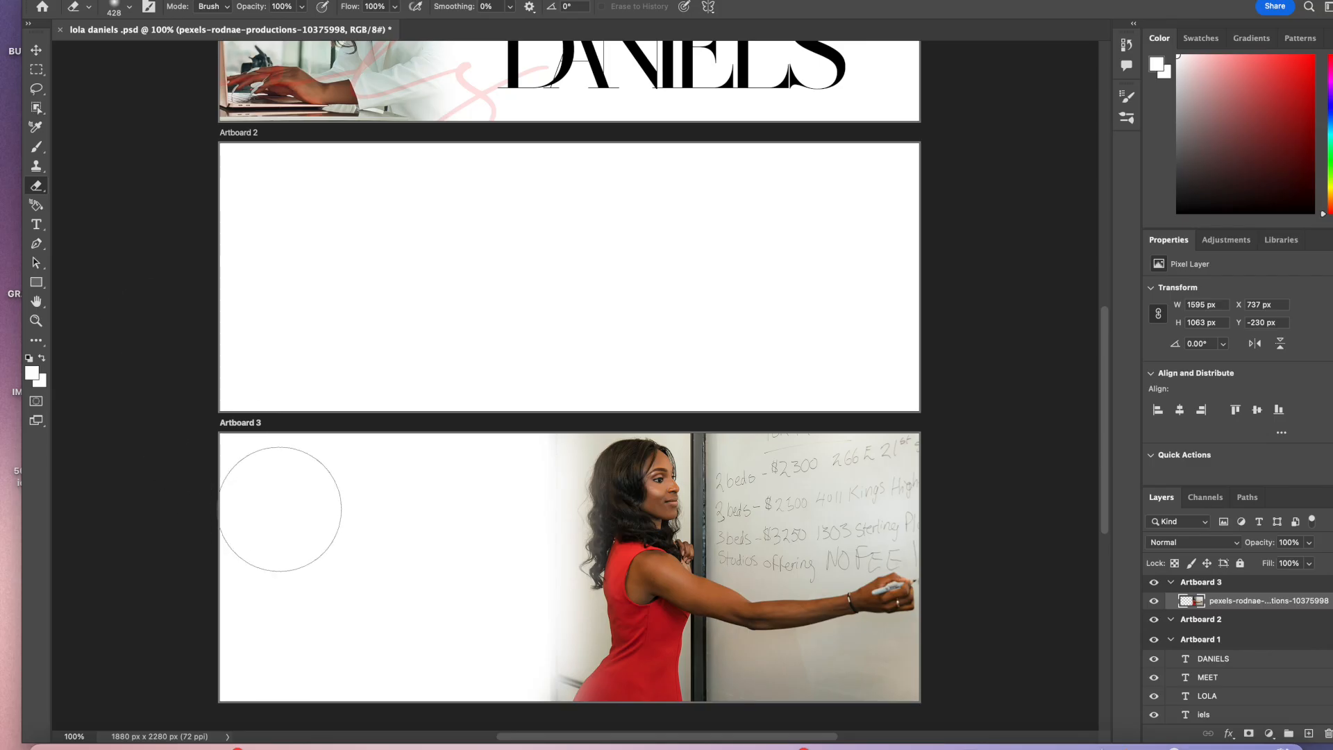
Step: Erase more of the photo's lower left area with the soft eraser
mouse_move(509, 474)
mouse_down()
mouse_move(517, 694)
mouse_move(521, 399)
mouse_move(480, 505)
mouse_move(513, 607)
mouse_move(521, 678)
mouse_up()
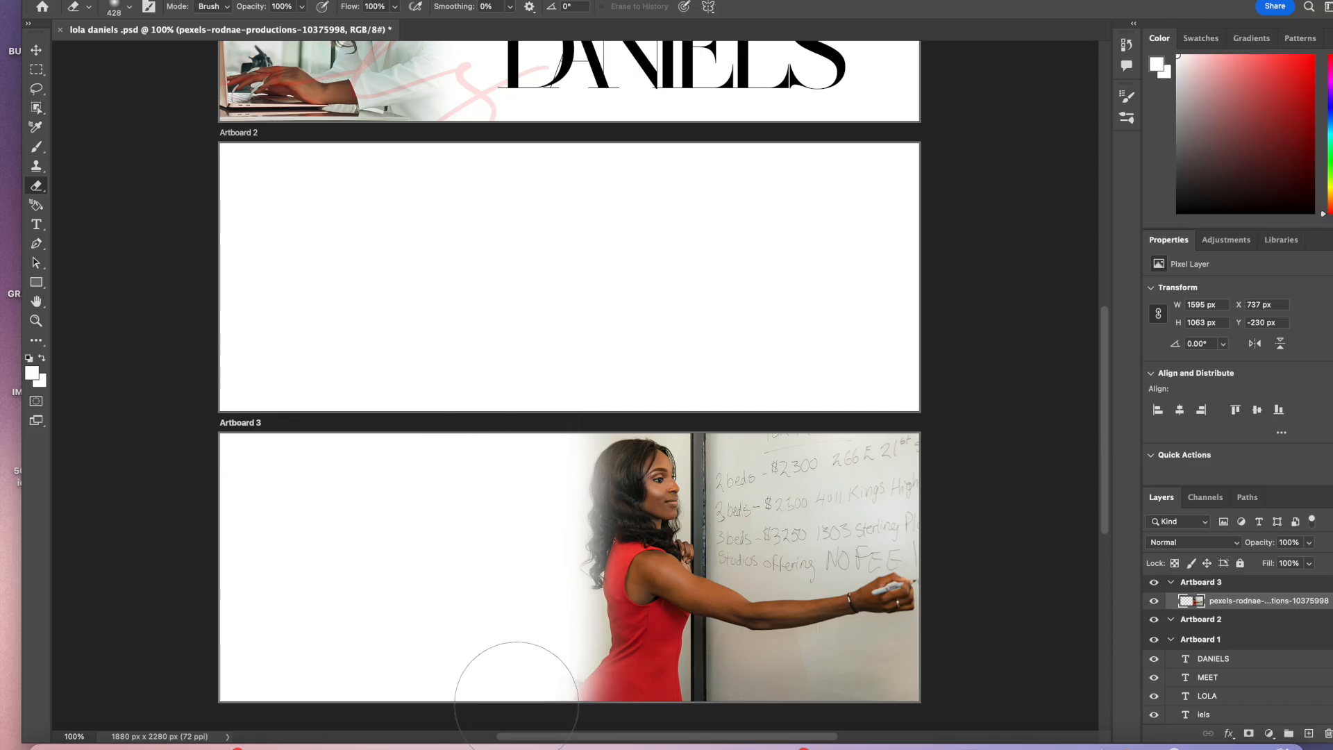
Step: Draw a text box at the top left of Artboard 3 and set the type to Glacial Indifference Bold at 100 pt
click(36, 234)
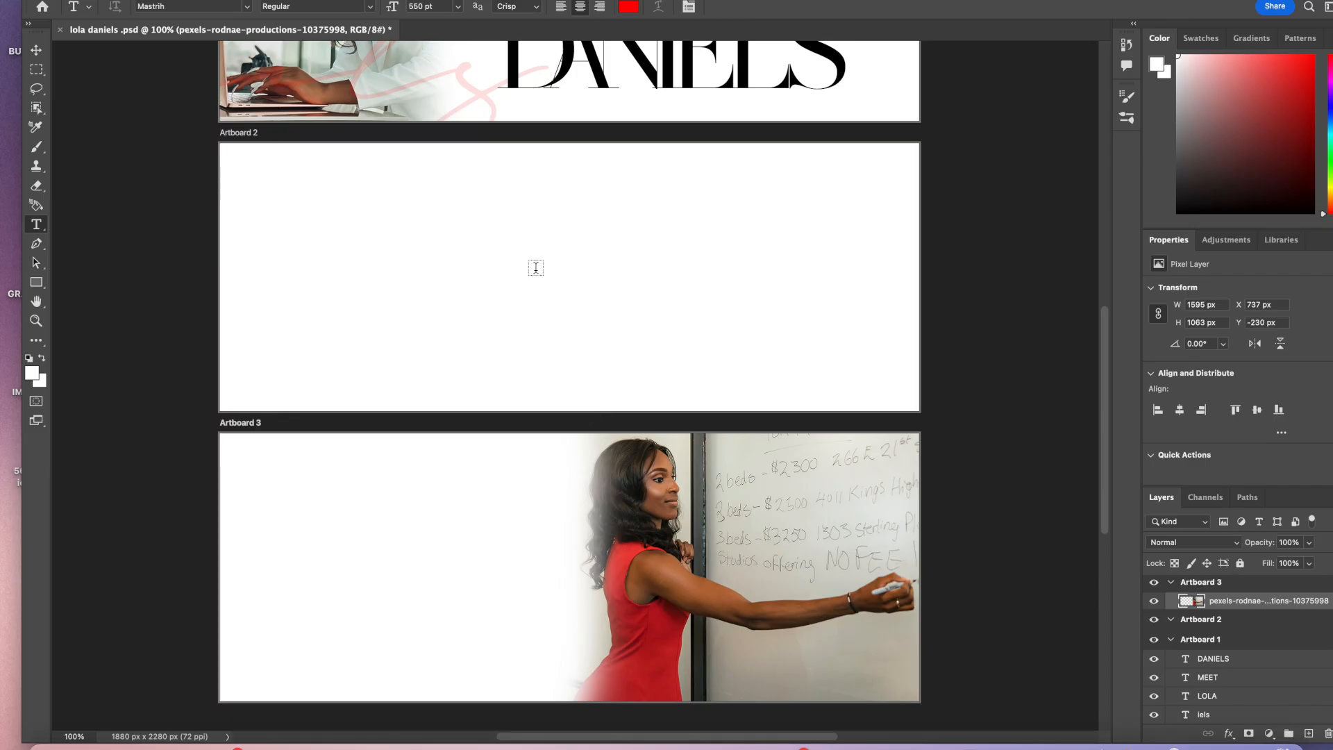
scroll(529, 309, up, 4)
scroll(530, 310, down, 5)
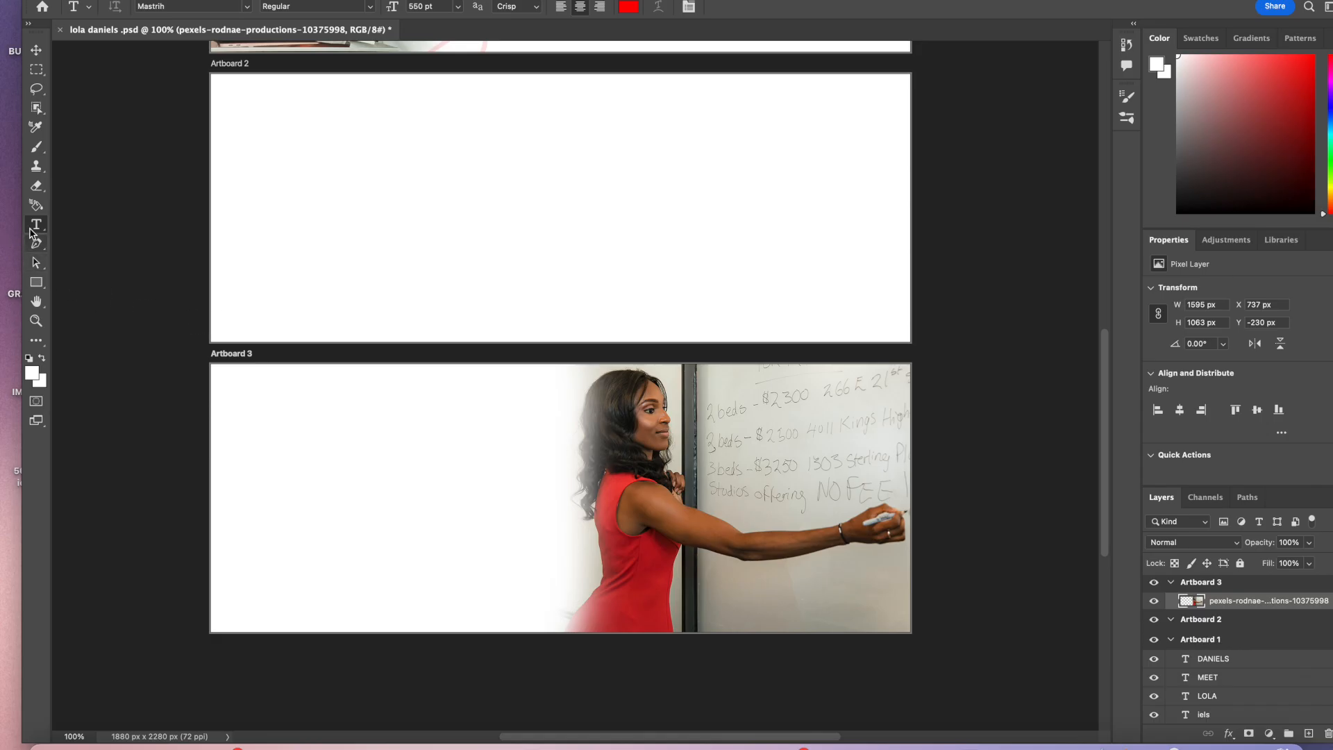
drag(241, 384, 533, 426)
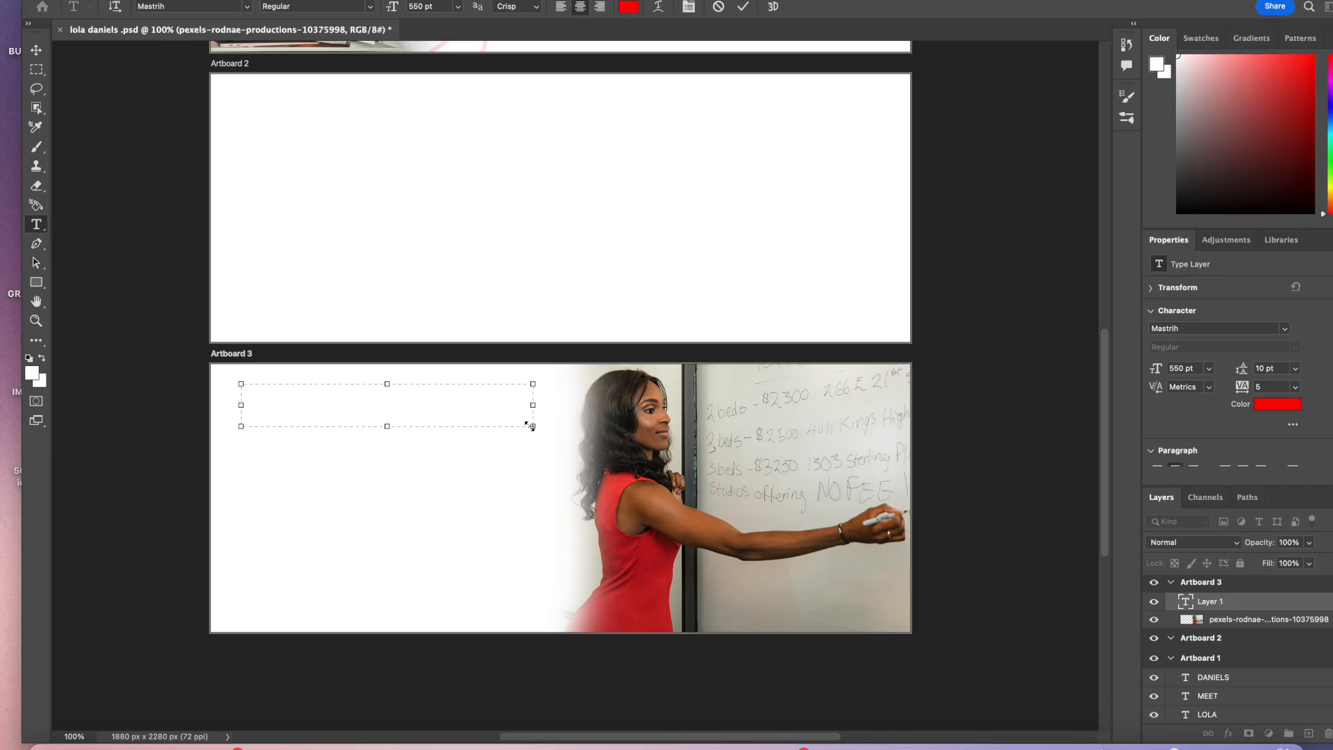
click(421, 6)
text(100)
key(Return)
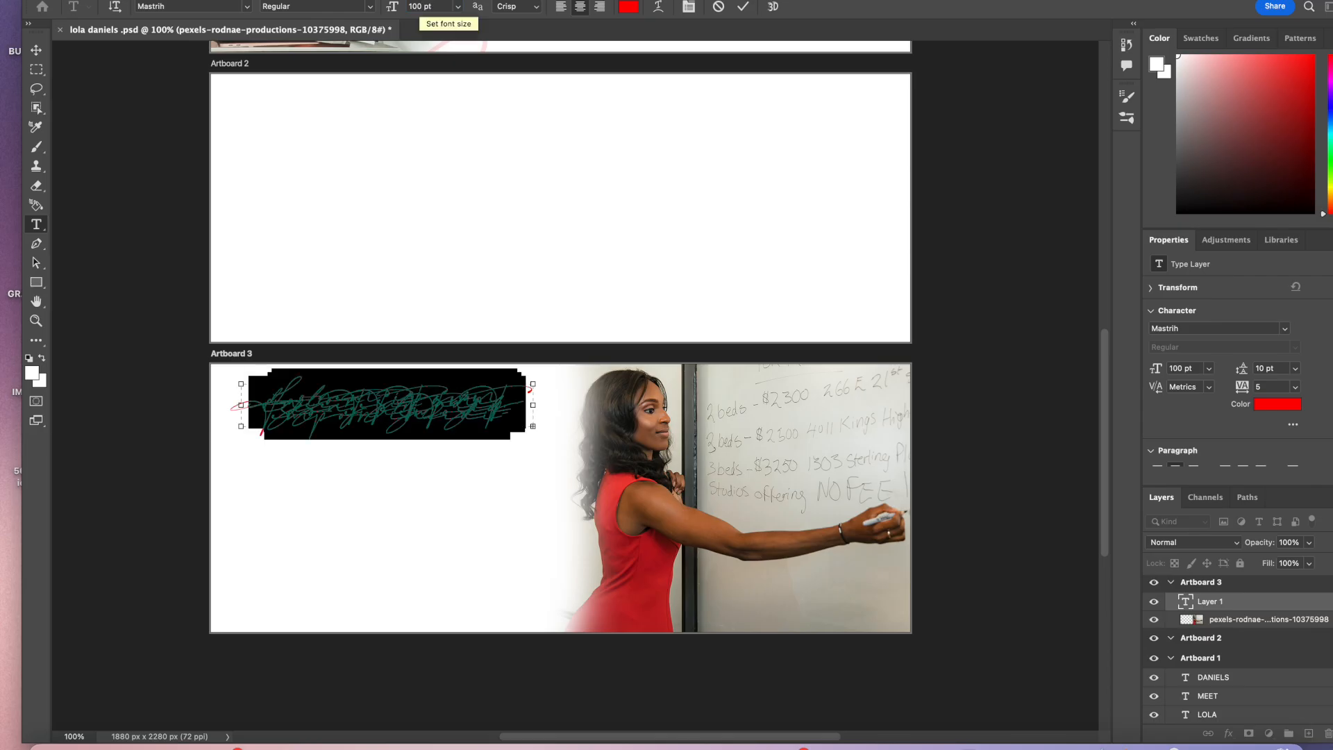
click(225, 5)
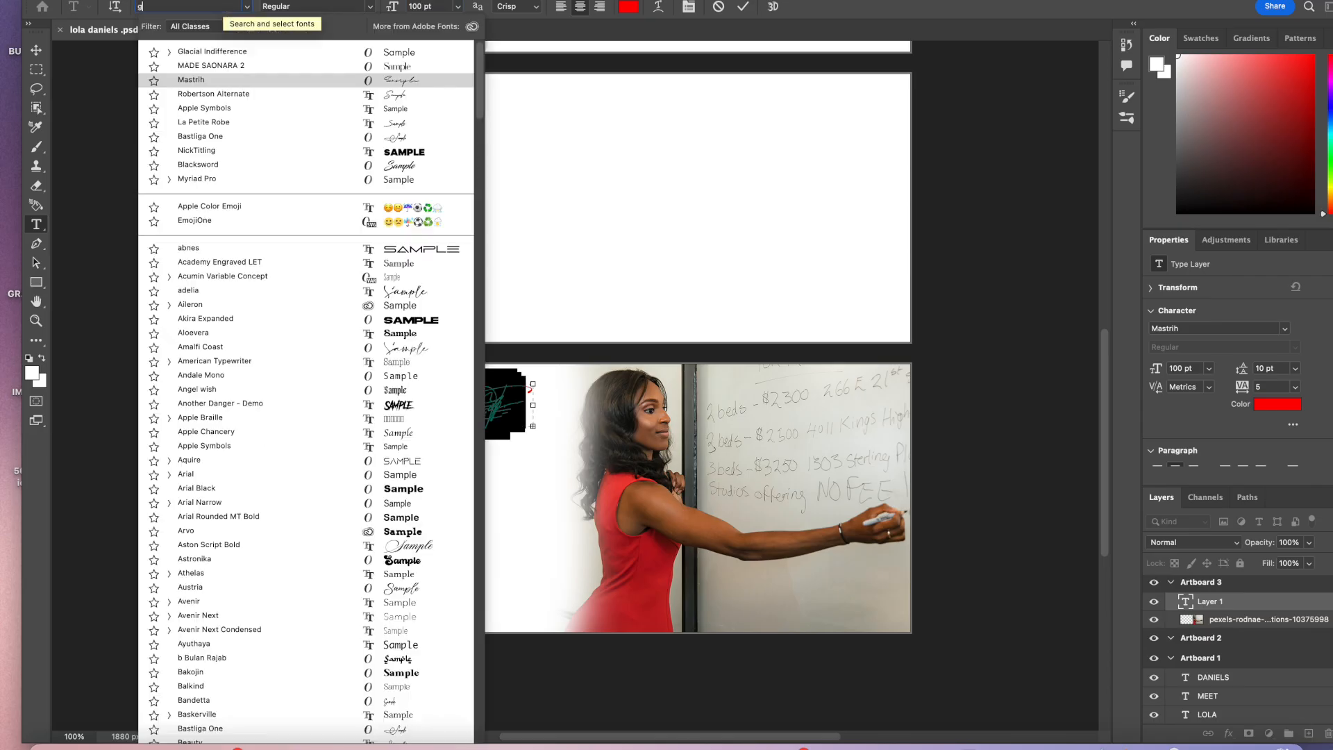
text(glaci)
click(246, 65)
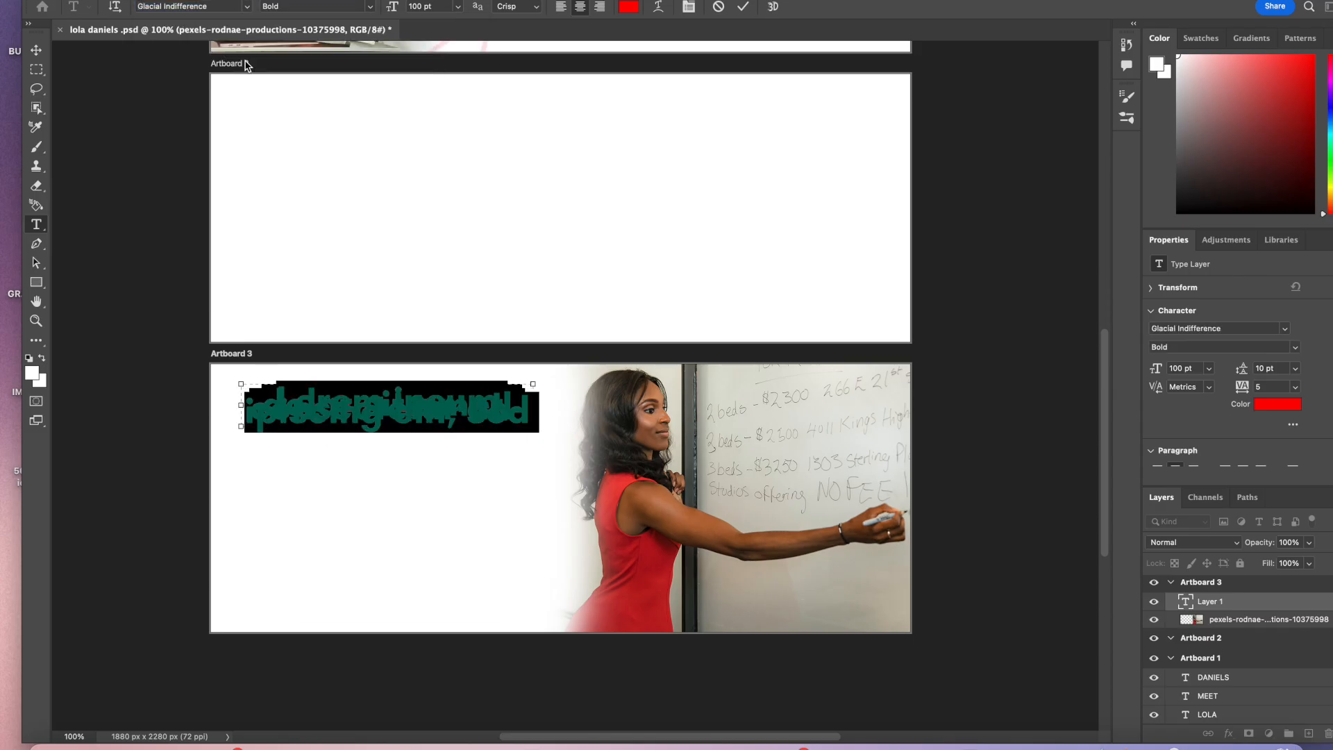
Step: Type the heading WHAT WE OFFER, correcting the typo in WHAT
text(WHAR WE)
key(BackSpace)
key(BackSpace)
key(BackSpace)
key(BackSpace)
text(T W)
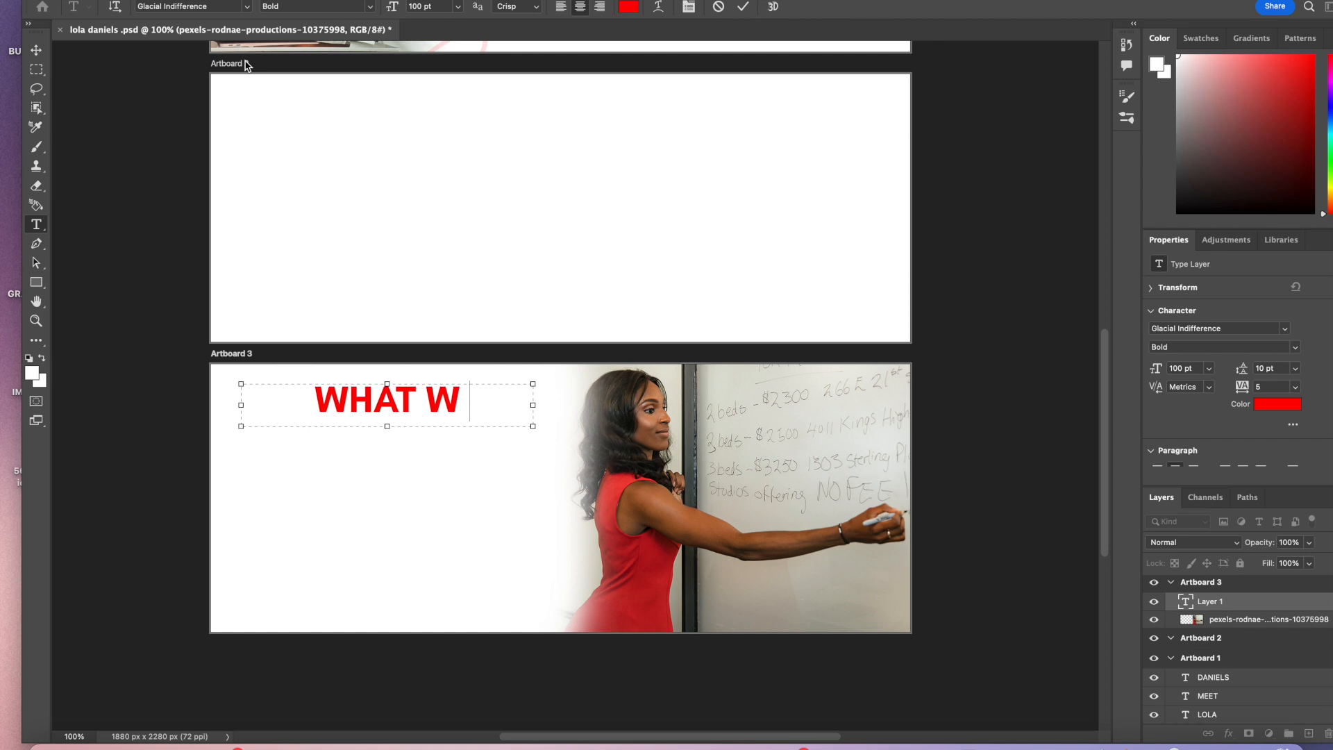
text(E OFFER)
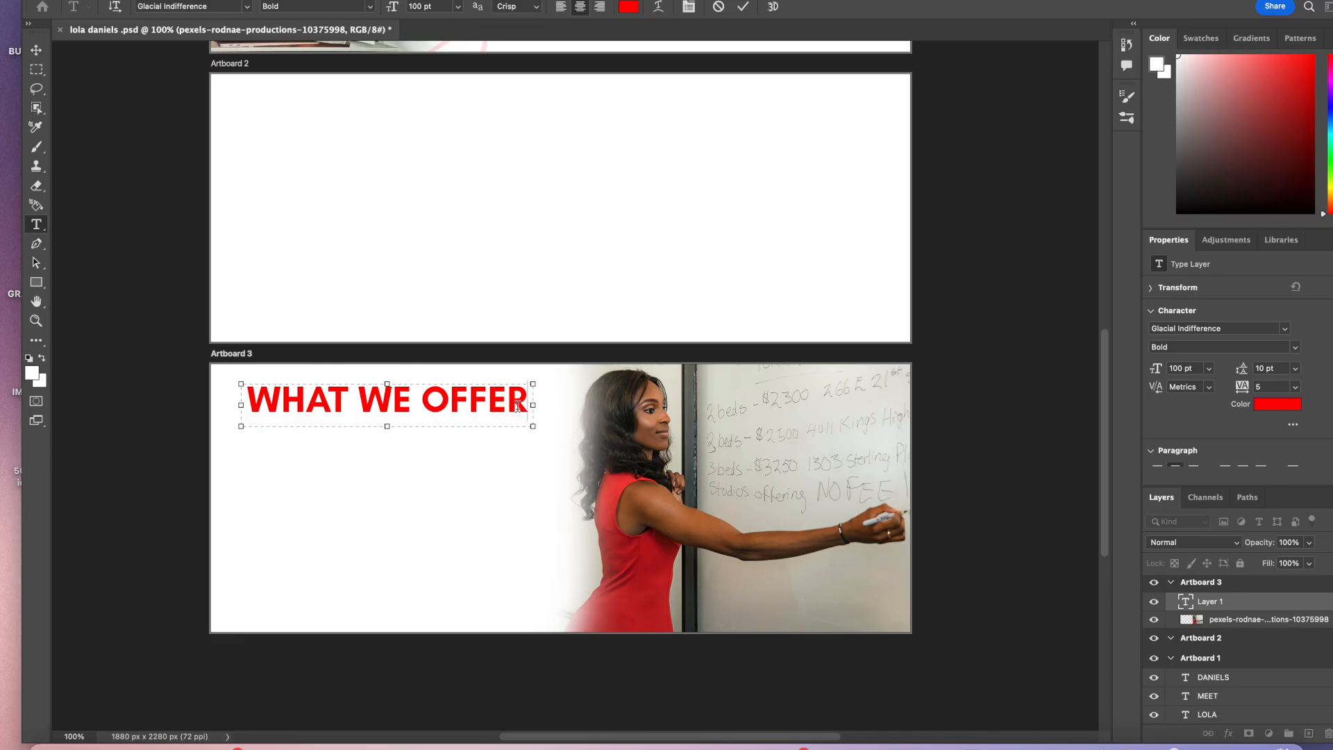
Step: Select the heading text and change its colour to black (000000)
drag(520, 406, 229, 407)
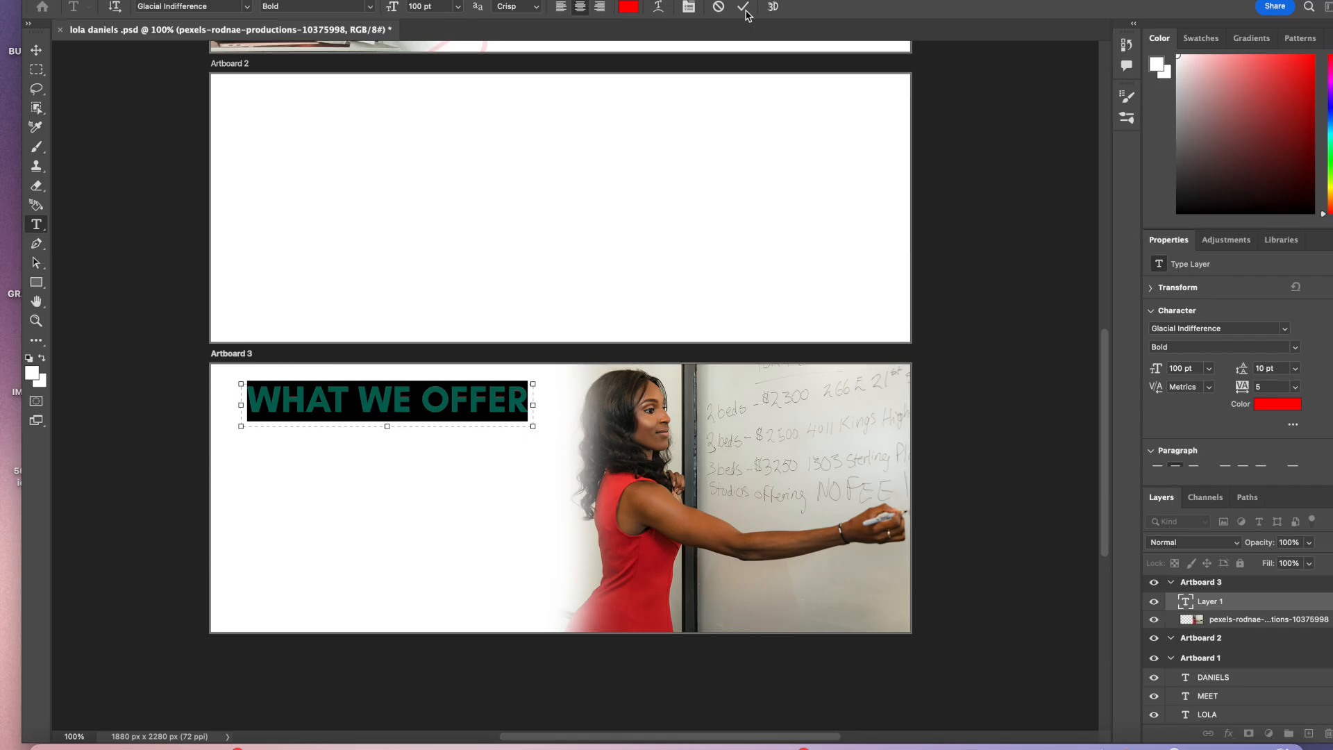
click(632, 10)
click(953, 286)
drag(953, 286, 1009, 344)
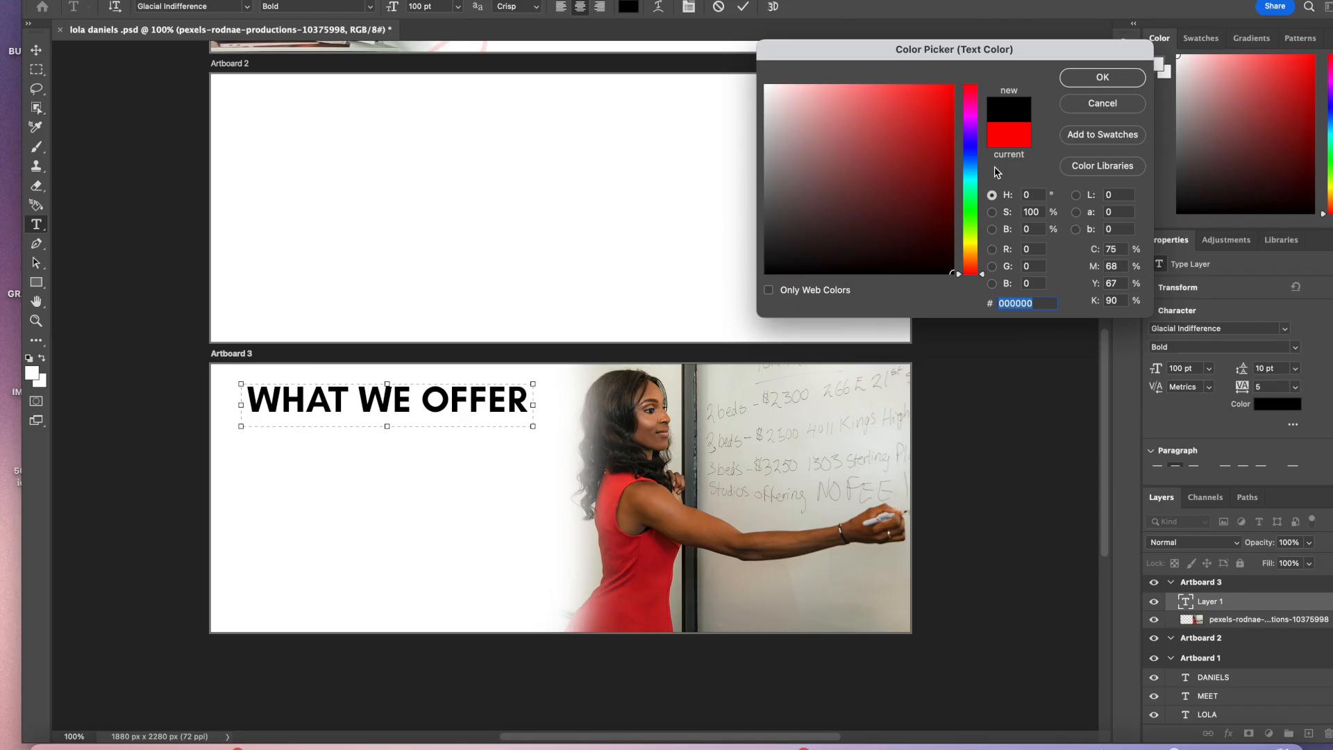
click(1094, 77)
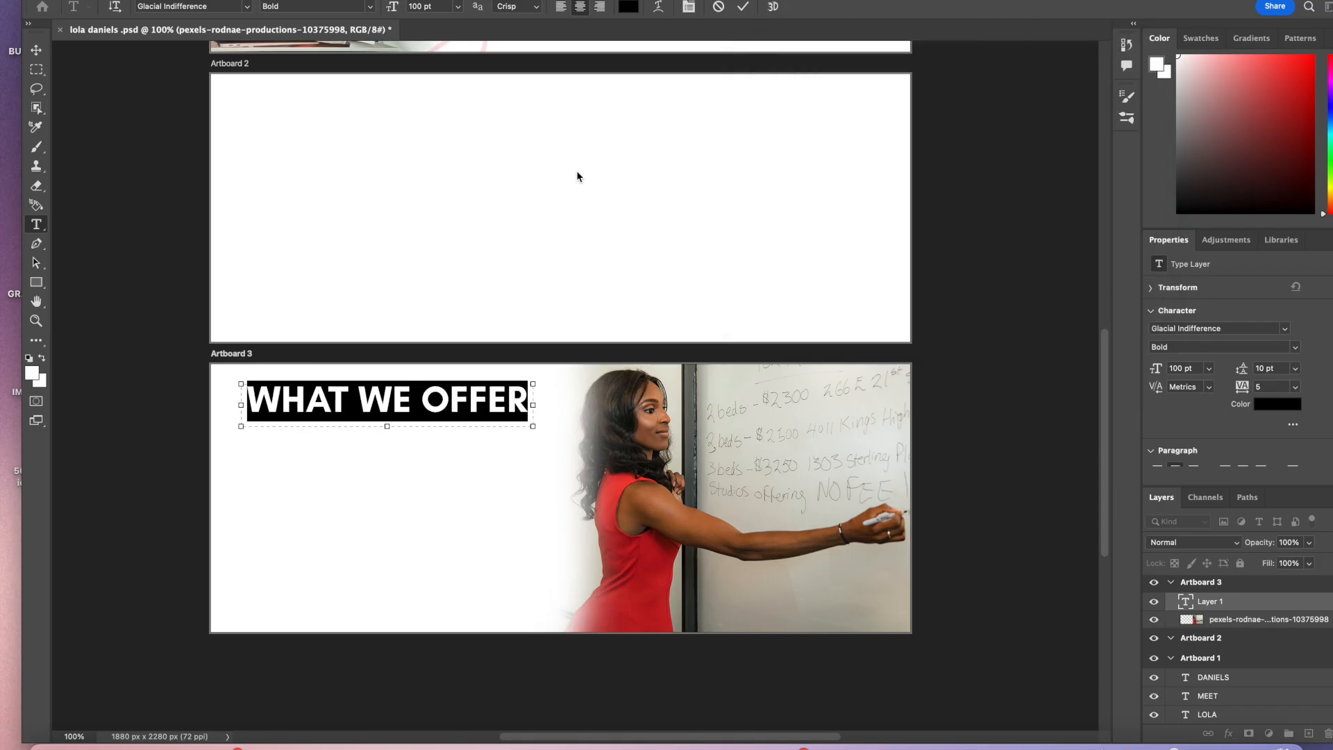
Step: Set the WHAT WE OFFER heading's font size to 60 pt
click(437, 10)
text(50)
key(Return)
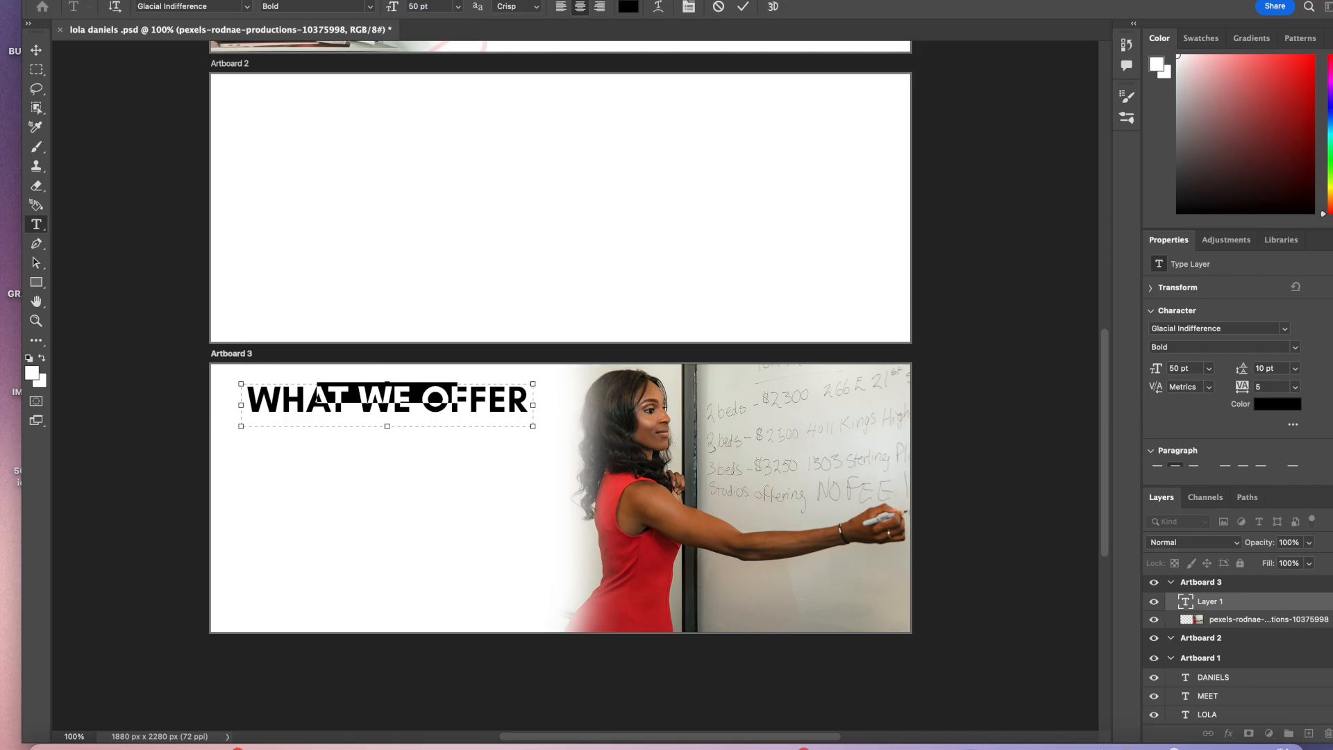
click(430, 7)
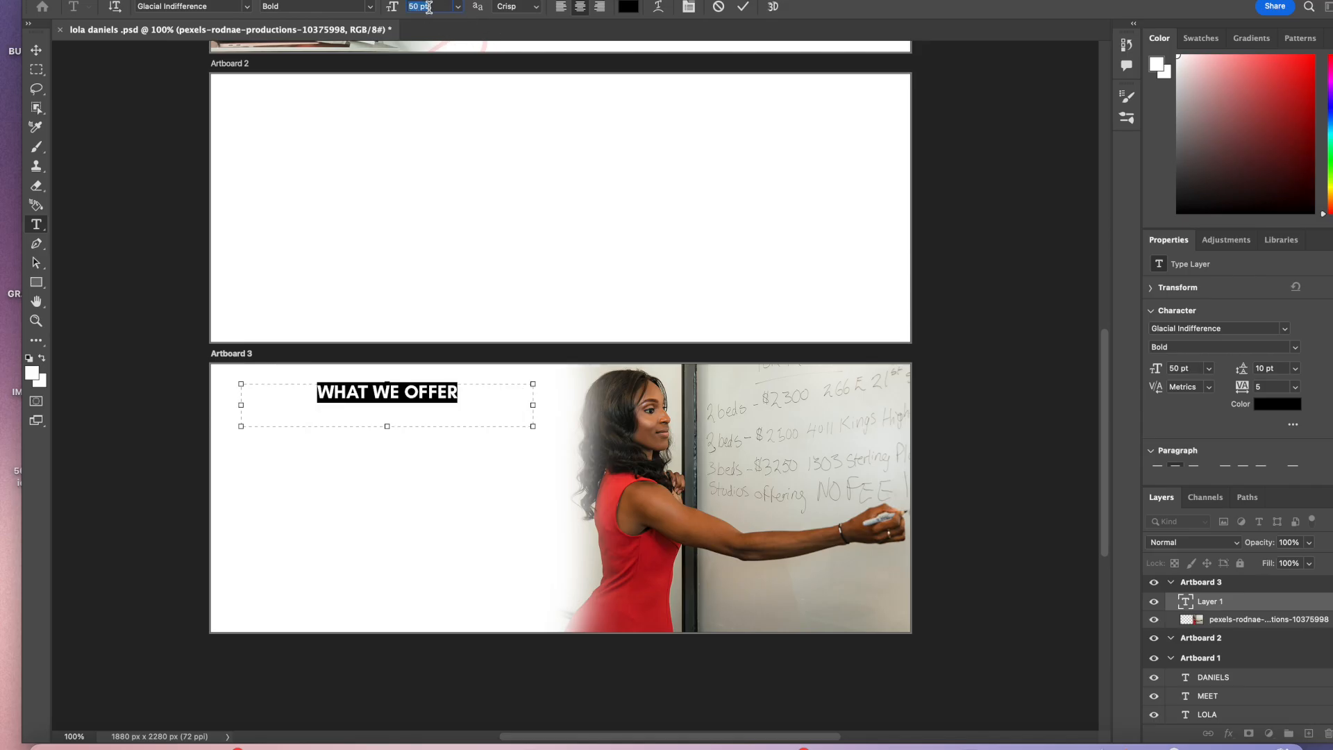
text(70)
key(Return)
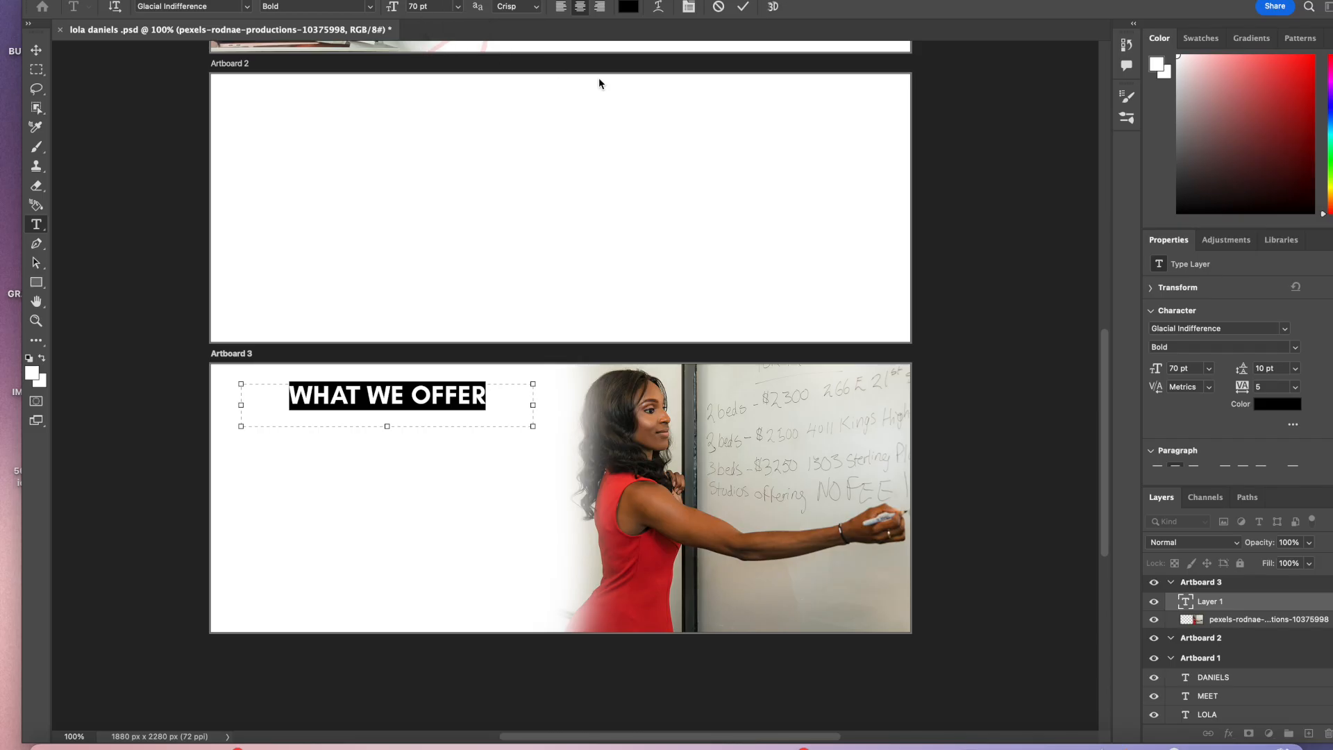
scroll(727, 237, up, 10)
scroll(727, 235, down, 8)
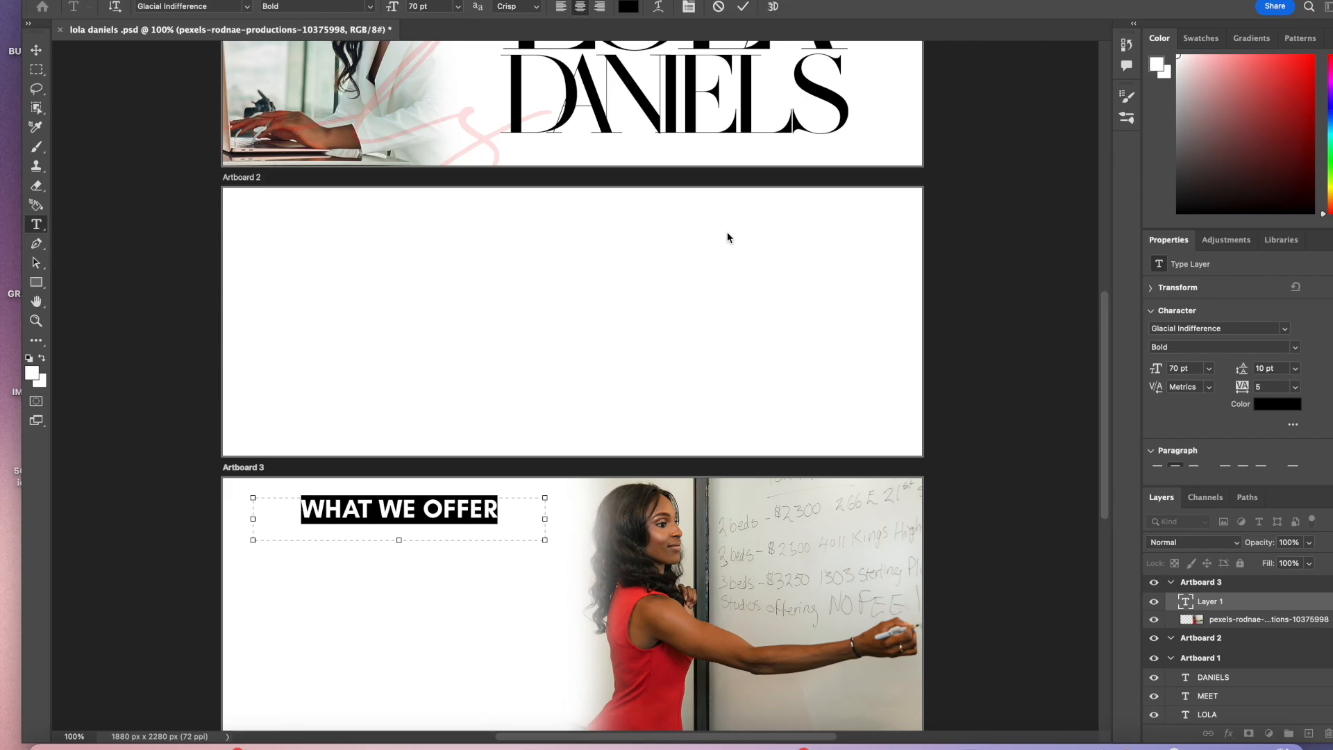
click(427, 6)
text(60)
key(Return)
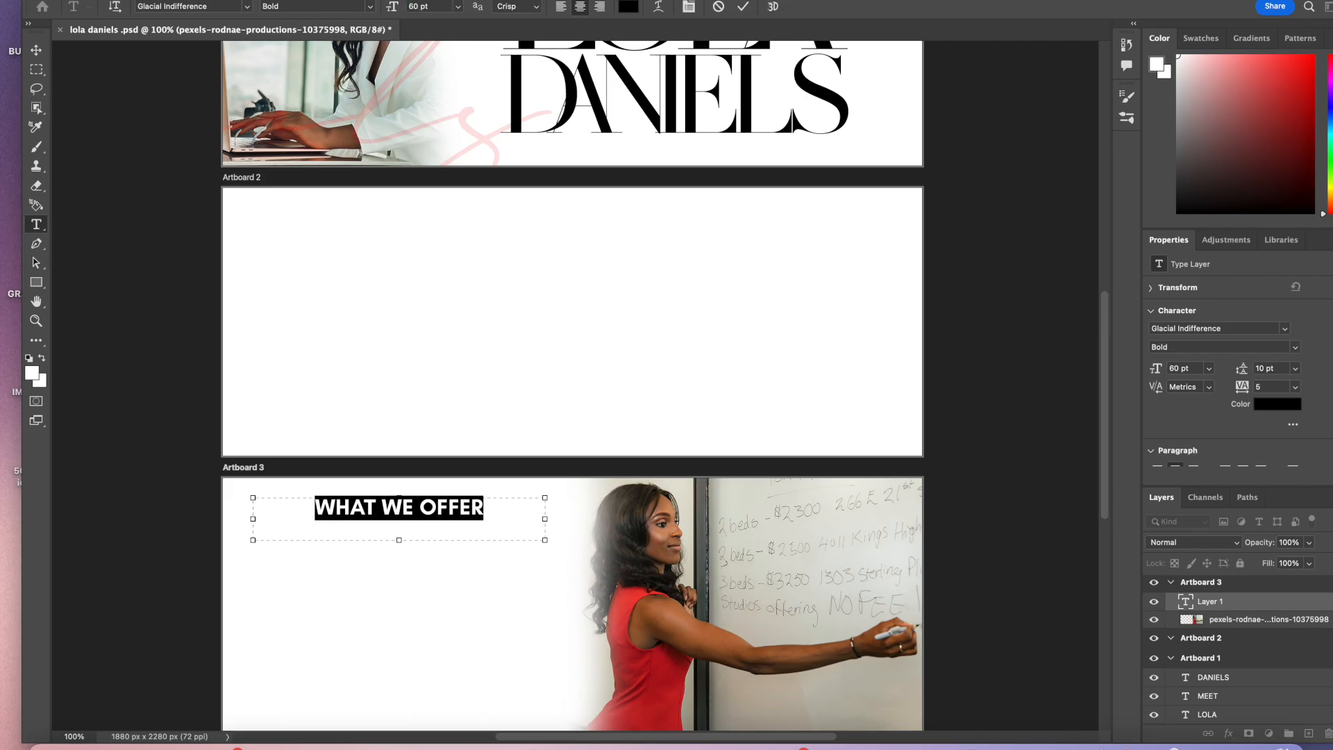
Step: Commit the heading and nudge it slightly downward with the Move tool
click(746, 7)
key(v)
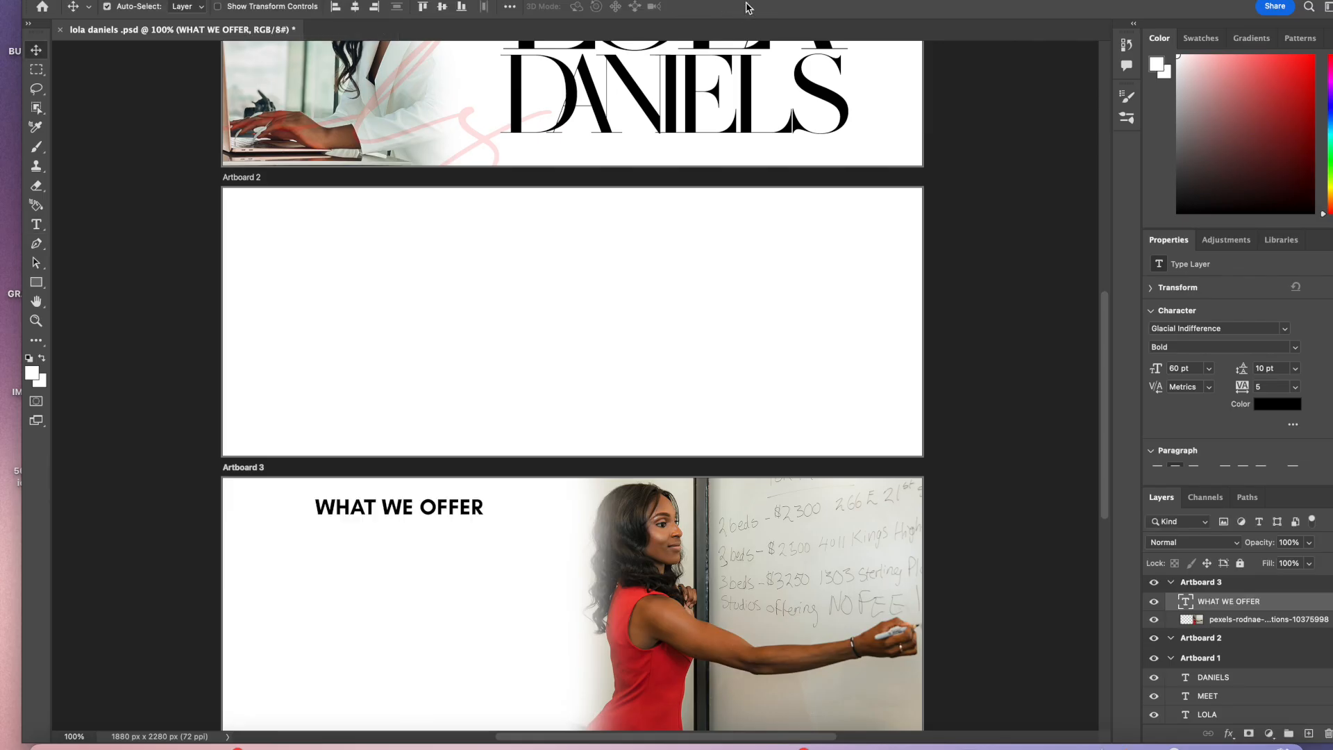
click(431, 515)
drag(431, 518, 431, 523)
scroll(521, 598, down, 3)
scroll(521, 598, up, 1)
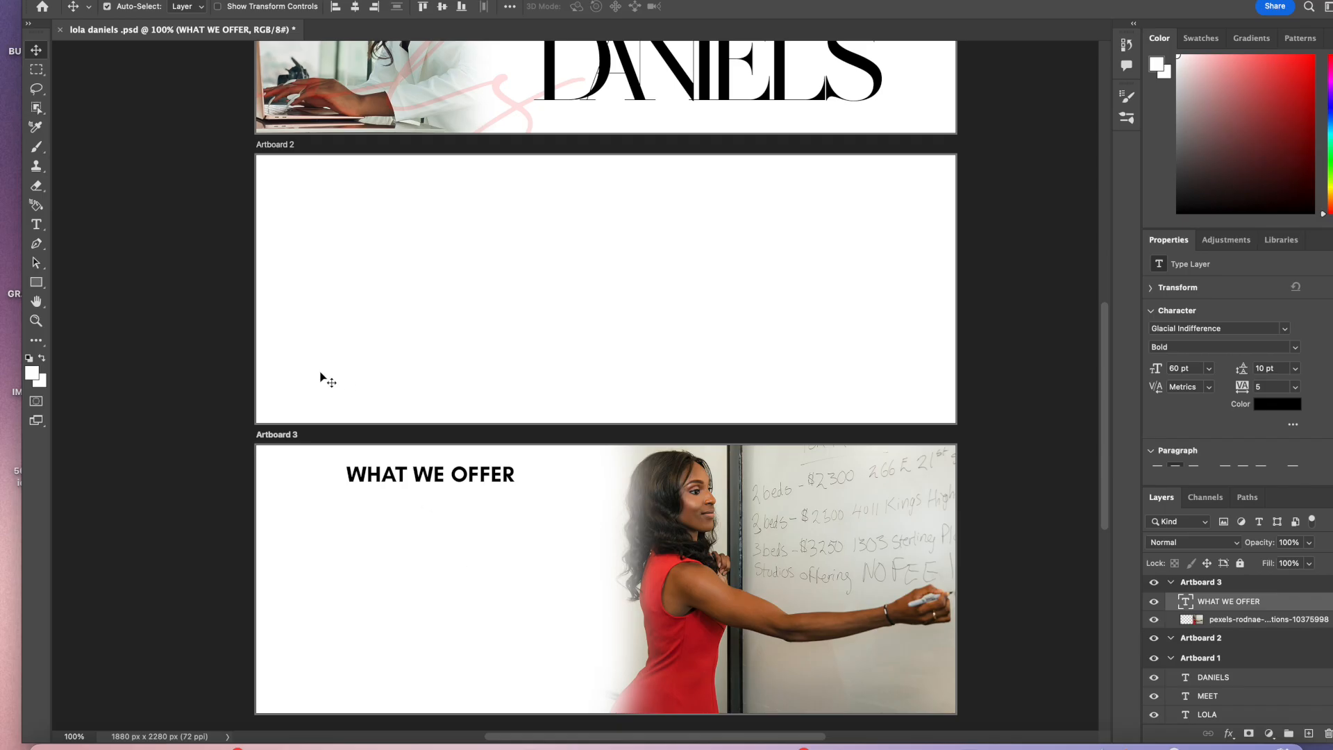
Step: Draw a large text box below the heading on Artboard 3 and type 01
click(37, 225)
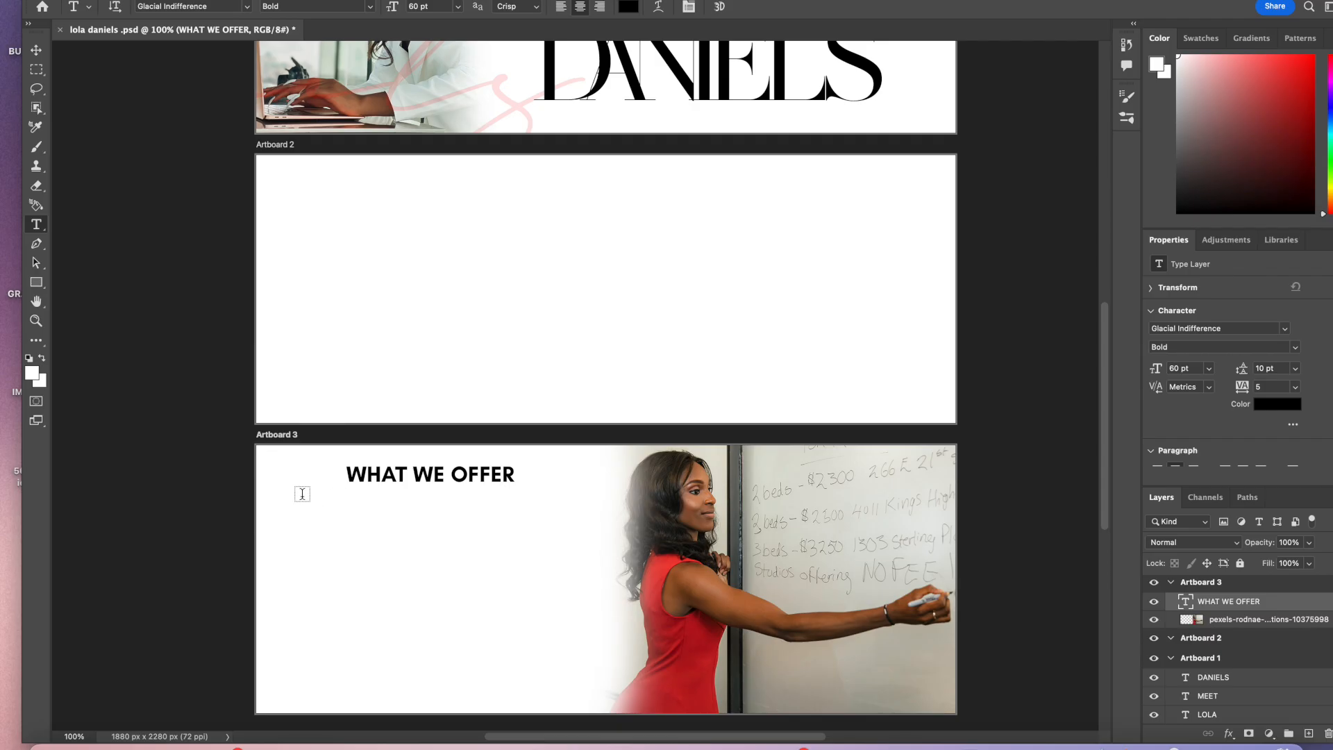
drag(302, 487, 558, 701)
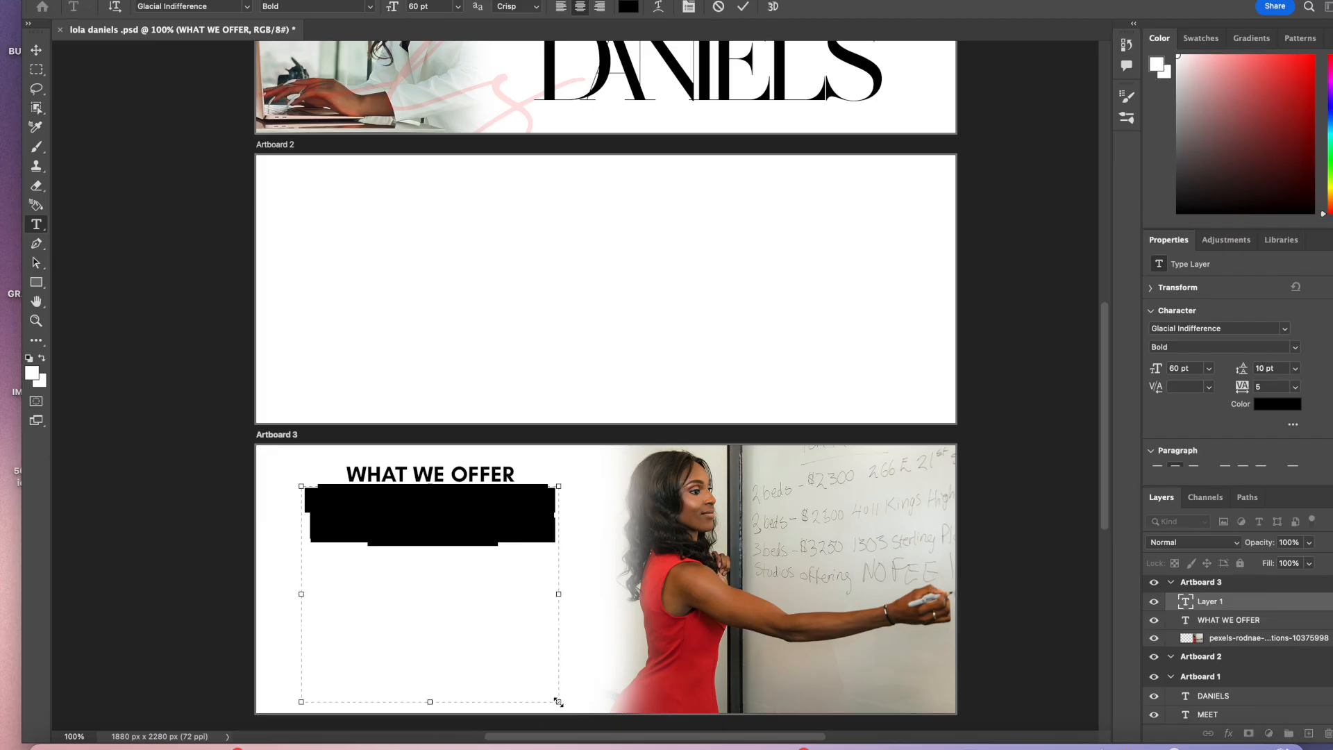
text(01)
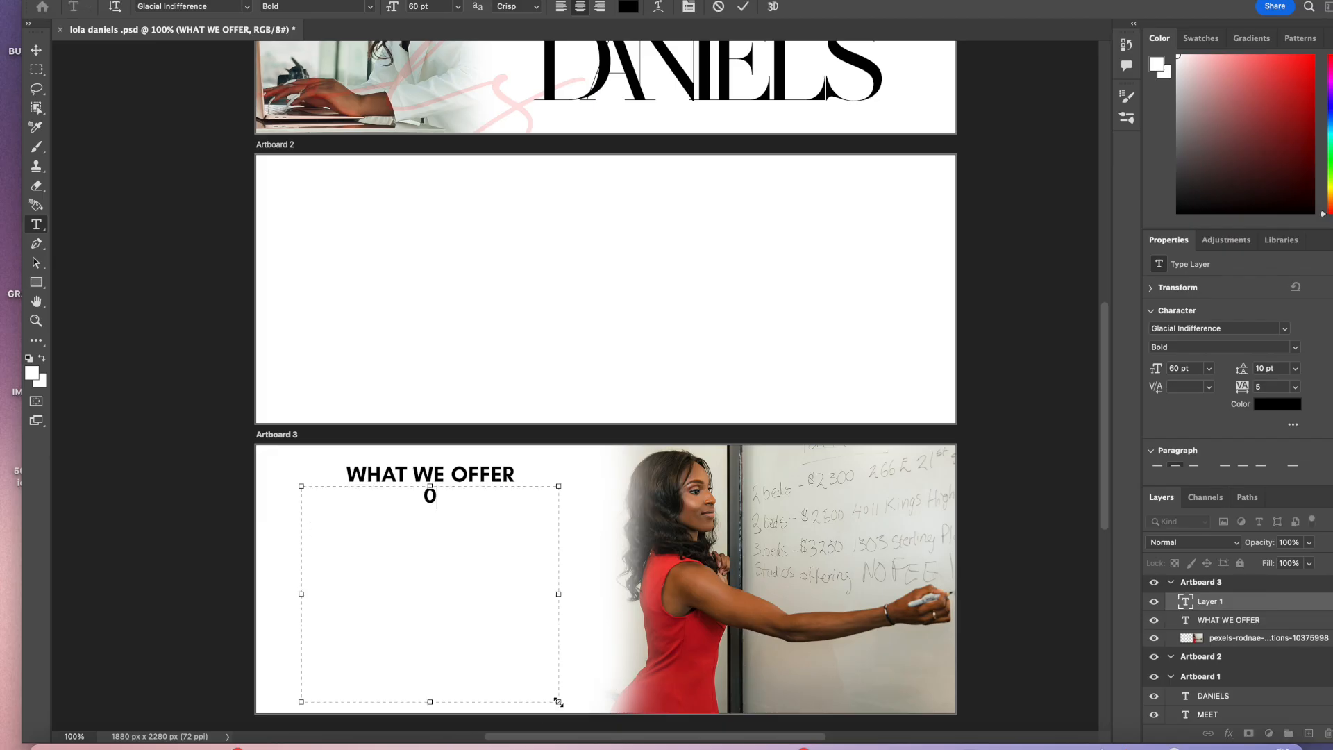
Step: Set the 01 text to MADE SAONARA 2 at 500 pt and commit it
drag(448, 518, 395, 491)
click(246, 9)
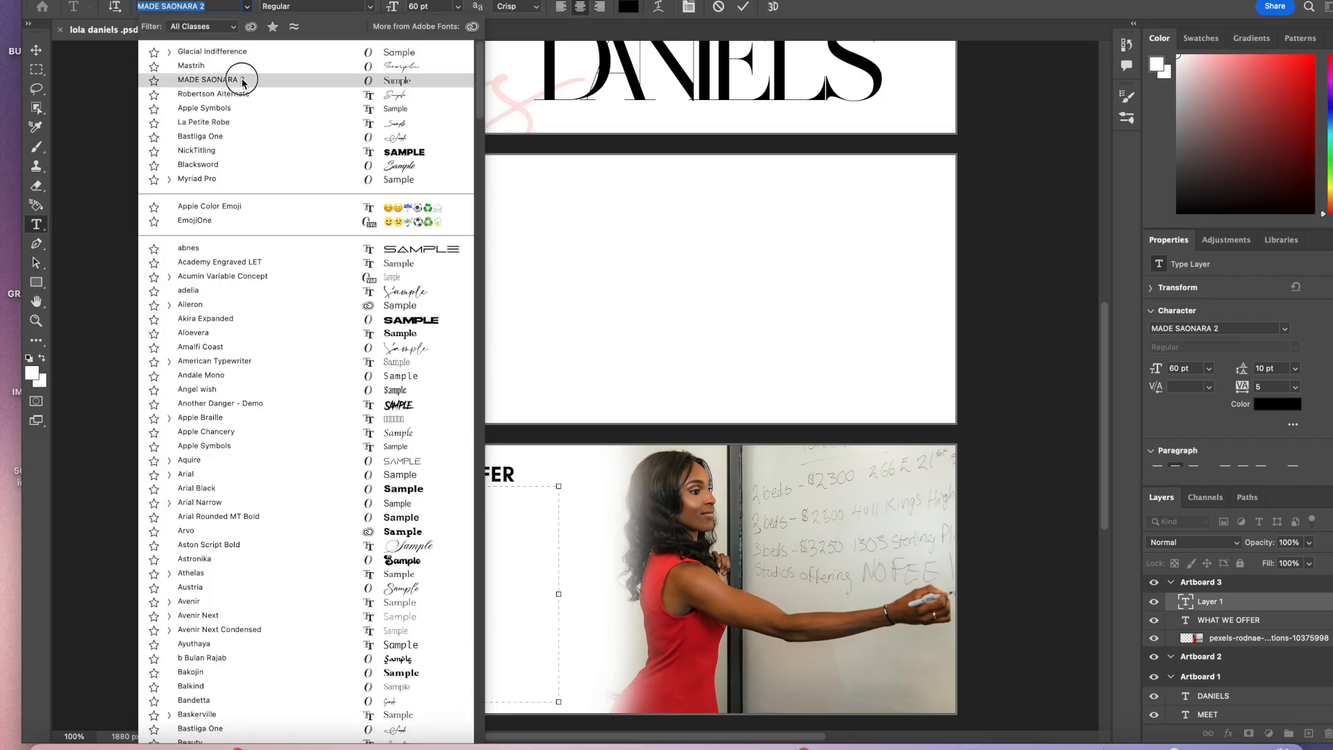
click(244, 83)
click(422, 6)
text(2)
key(Return)
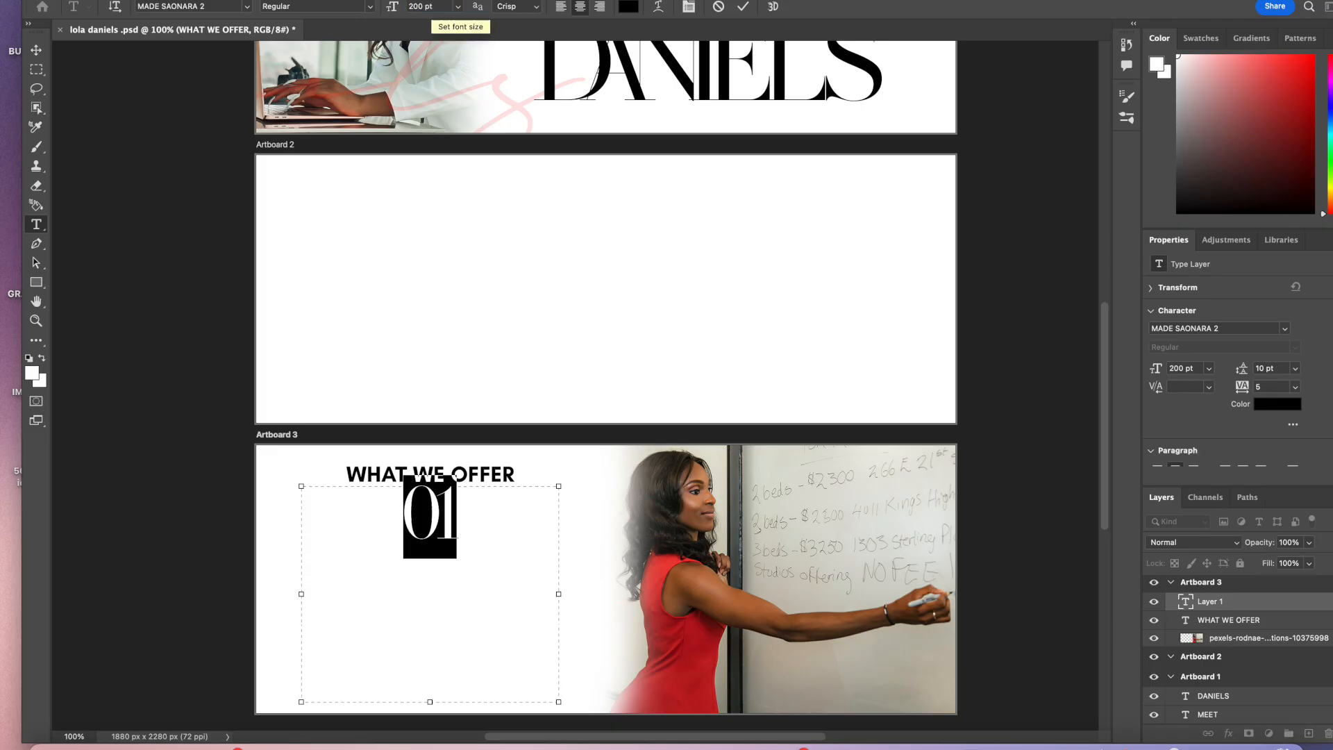
text(500)
key(Return)
key(ctrl+Return)
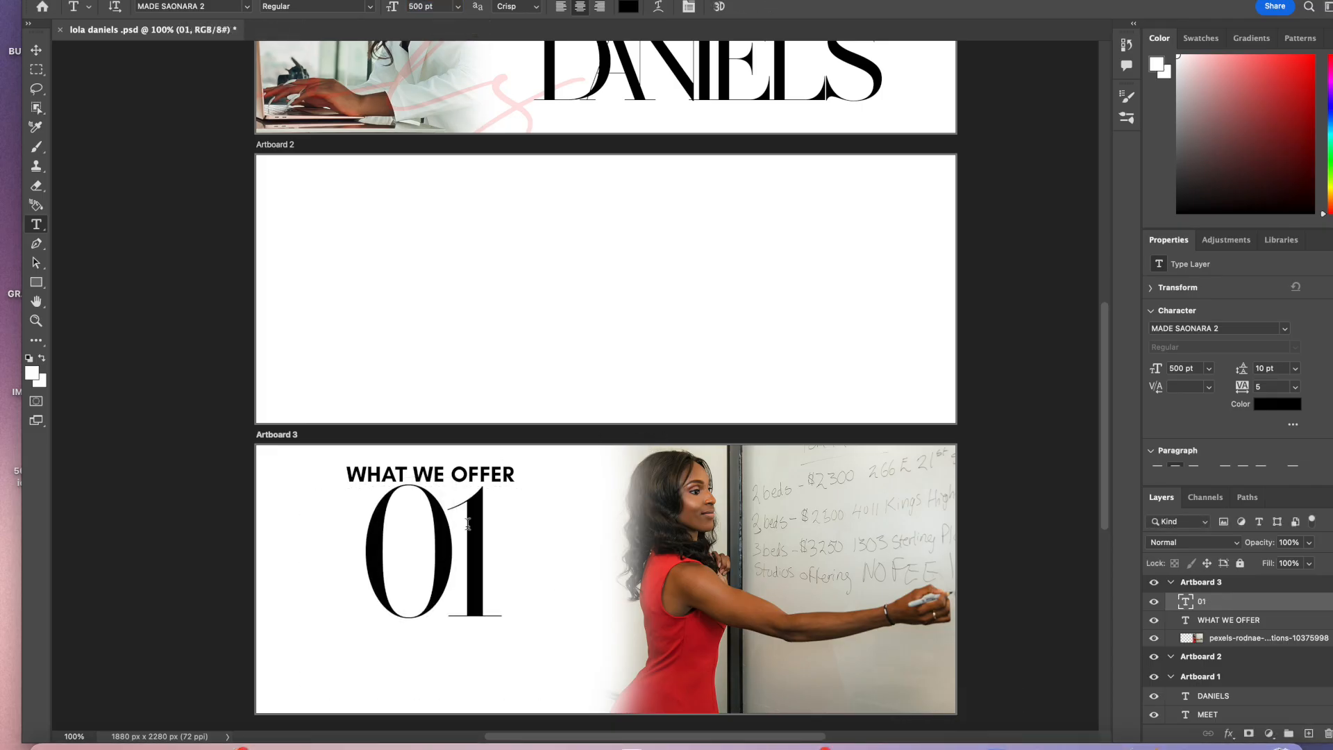
Step: Re-edit the 01 text and enlarge it to 900 pt
key(v)
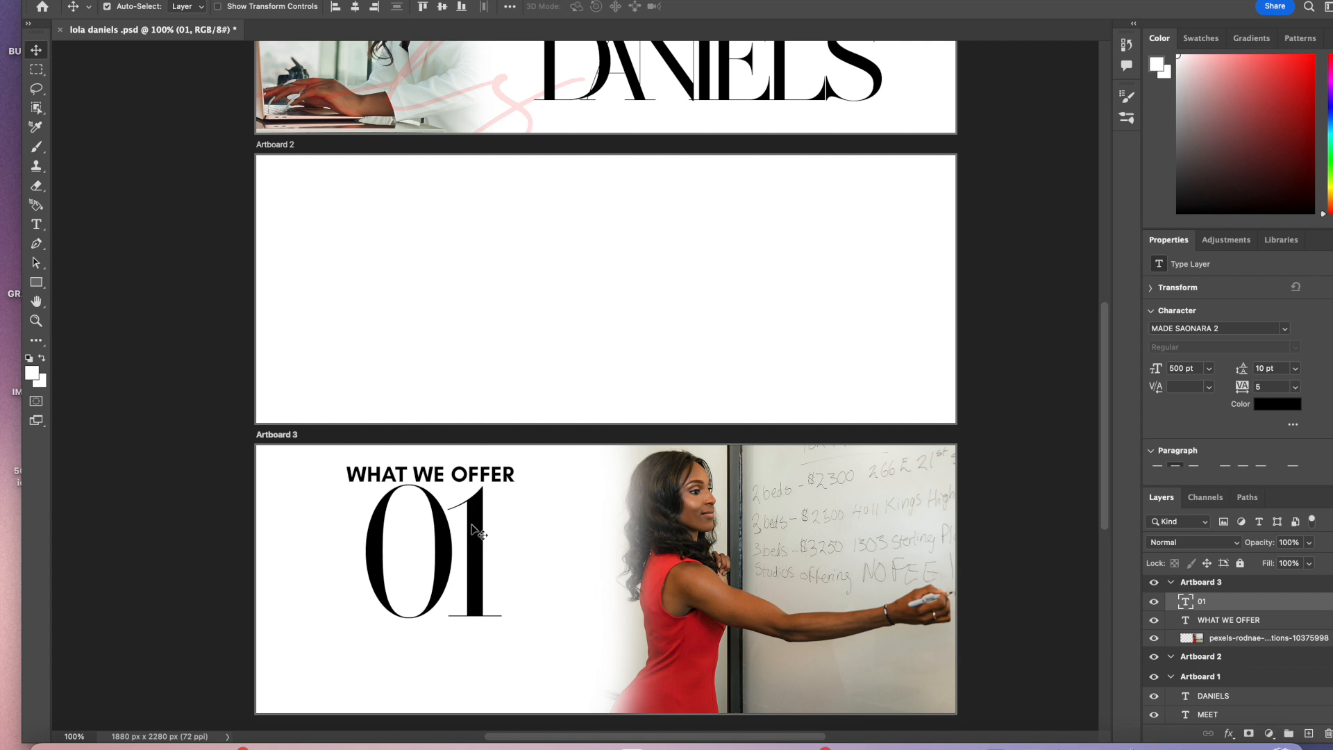
double_click(473, 525)
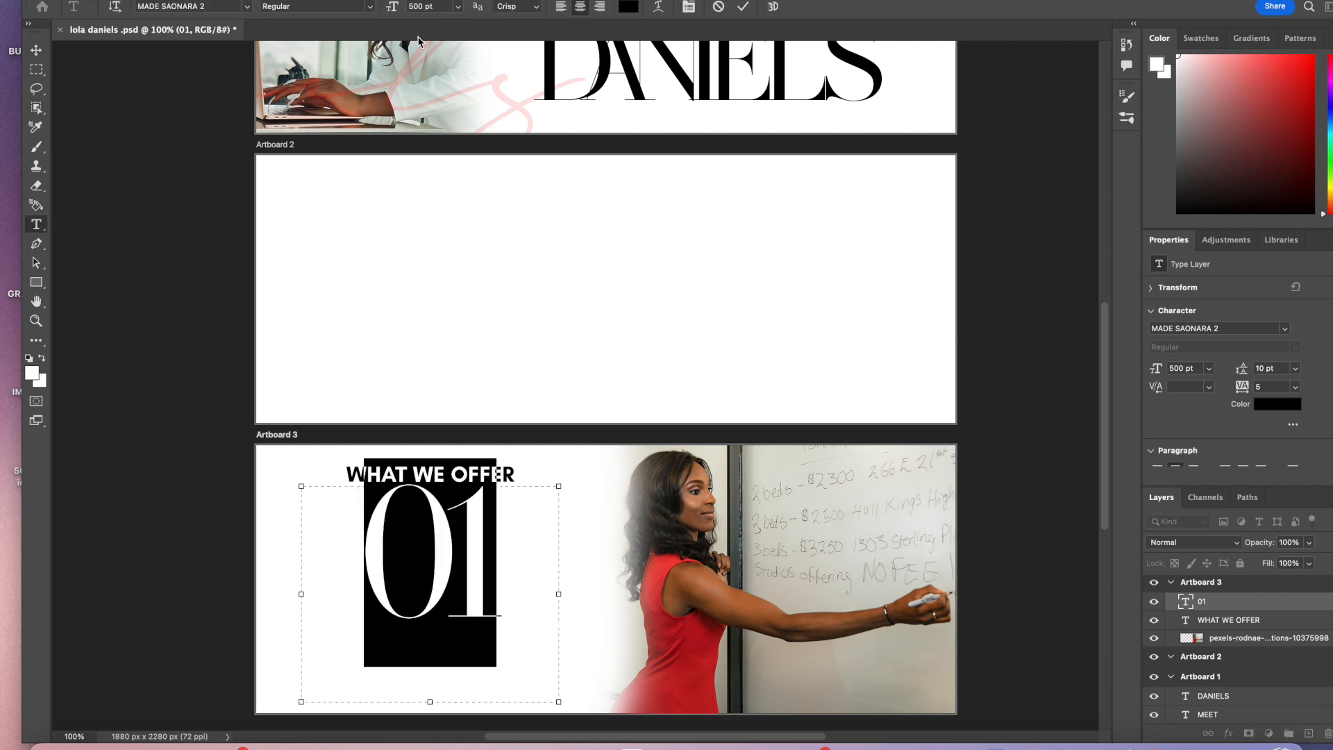
click(427, 6)
text(700)
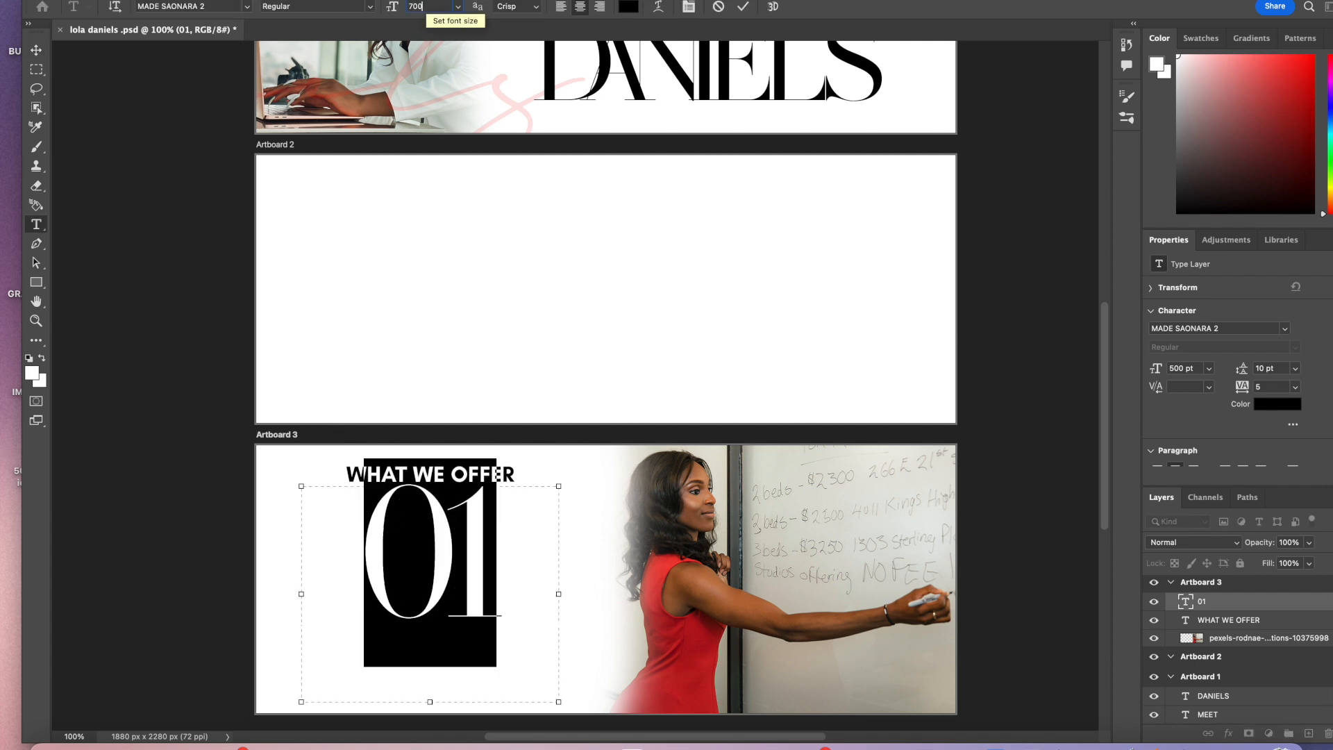
key(Return)
click(426, 6)
text(900)
key(Return)
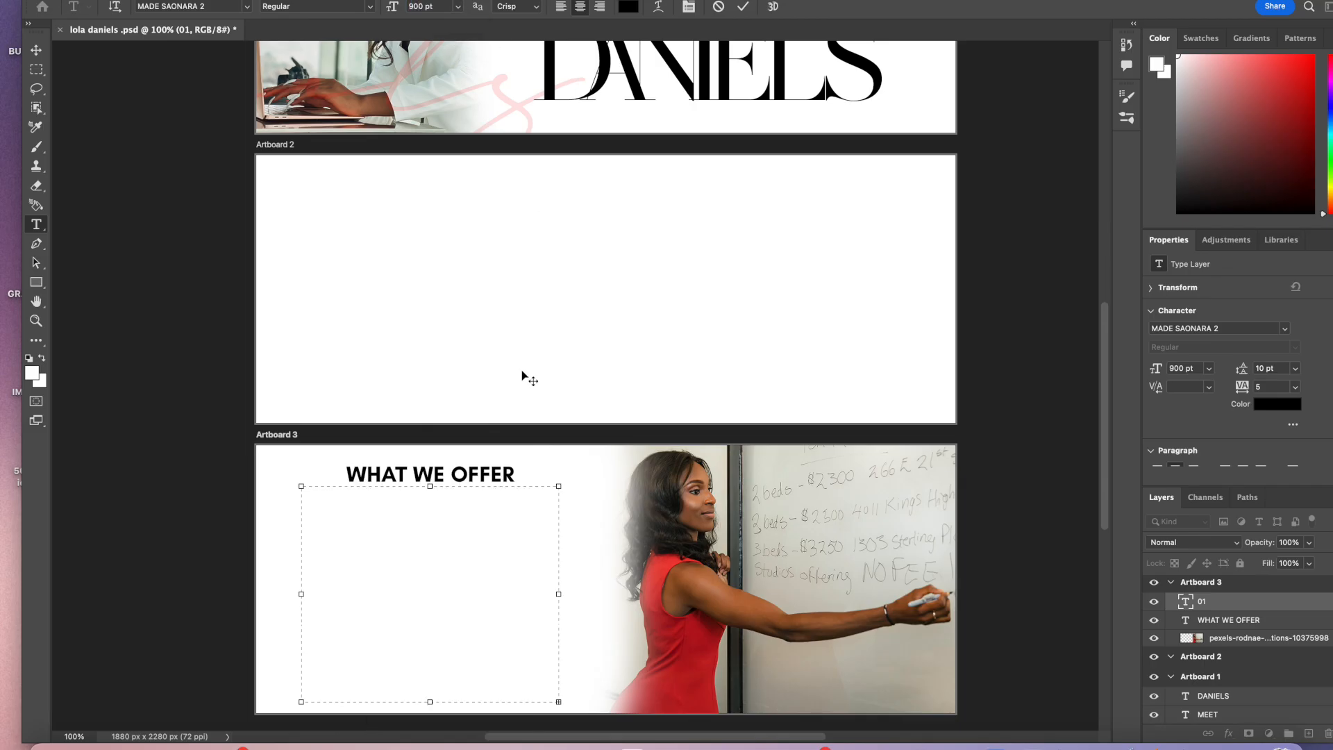
Step: Enlarge the 01 text box, commit, and move the number down toward the artboard's left side
drag(560, 484, 629, 403)
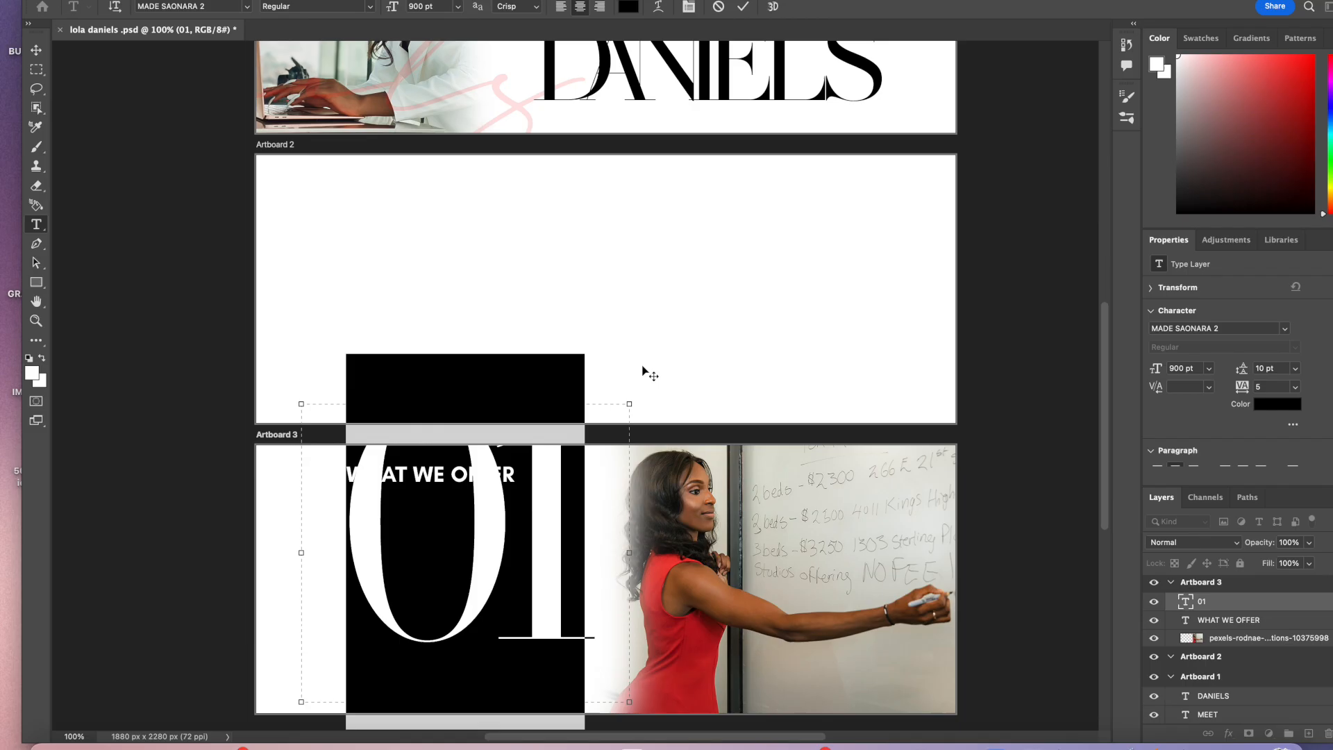
click(743, 7)
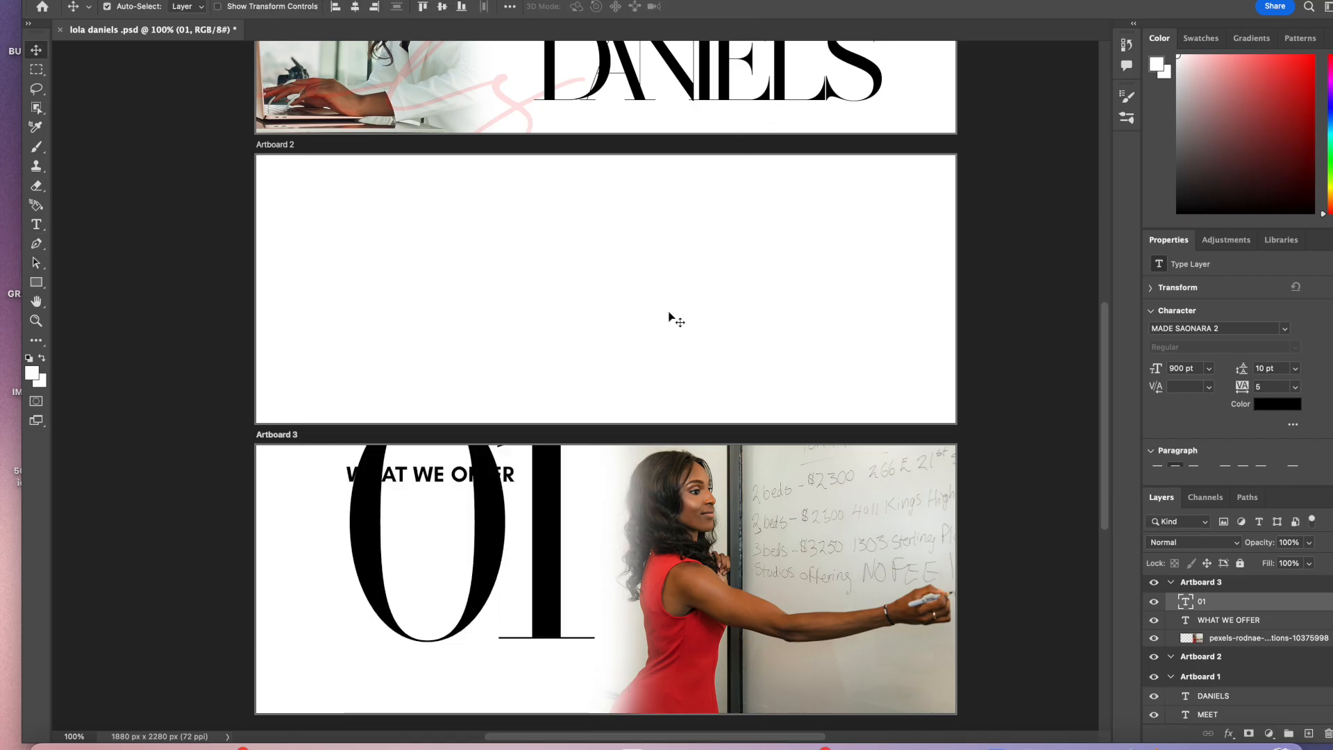
drag(568, 462, 470, 543)
Step: Increase the 01 number's font size to 1000 pt
double_click(469, 543)
click(430, 6)
text(1000)
key(Return)
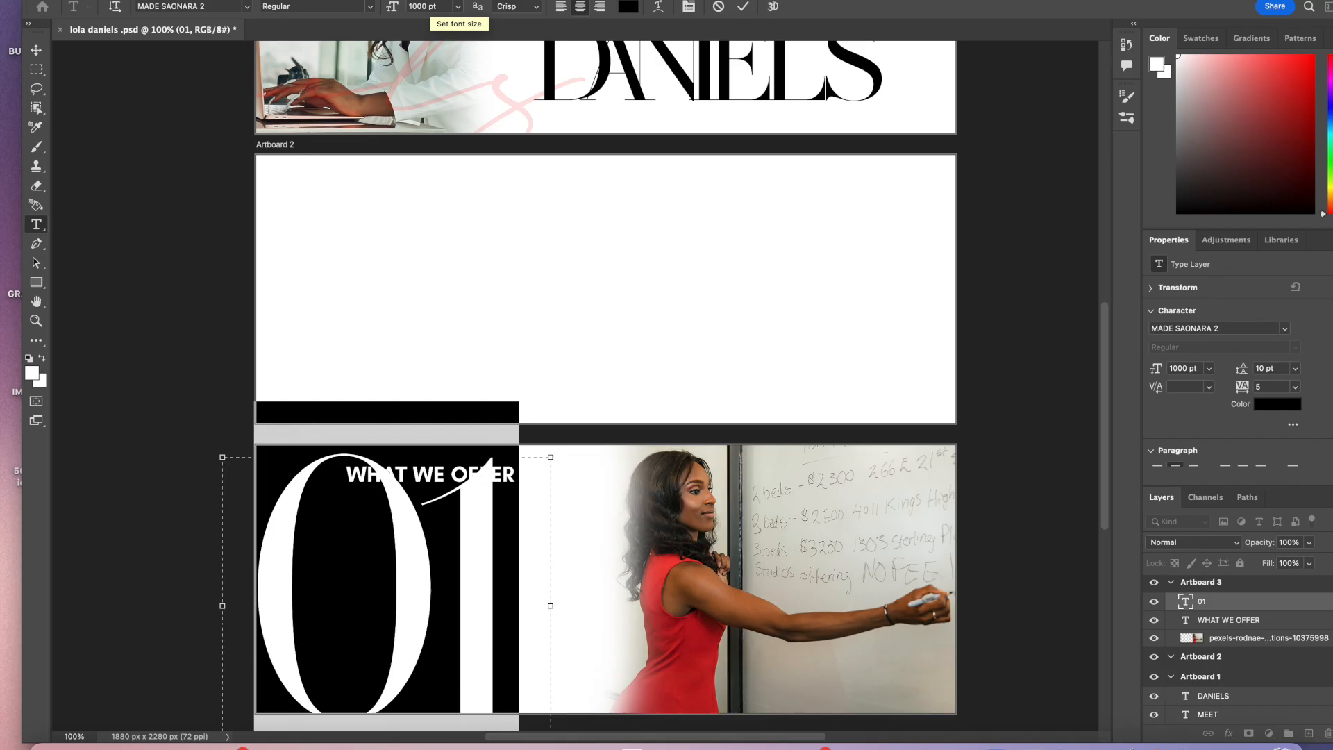
Step: Commit the text and shift the 01 number slightly to the right
click(744, 7)
key(v)
mouse_move(479, 587)
mouse_down()
mouse_move(485, 559)
mouse_move(501, 583)
mouse_up()
Step: Replace the zero in 01 with a capital O and widen the text box toward the photo
double_click(443, 584)
click(455, 580)
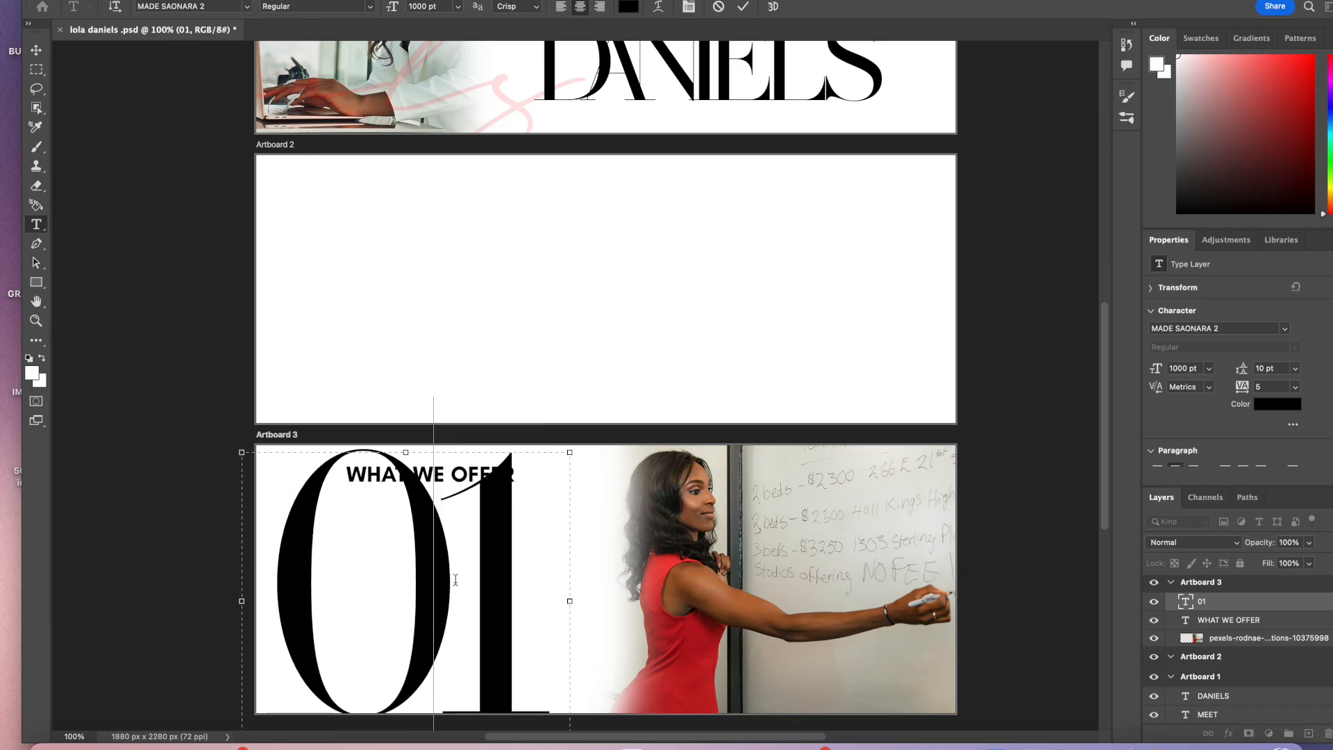
key(BackSpace)
text(O)
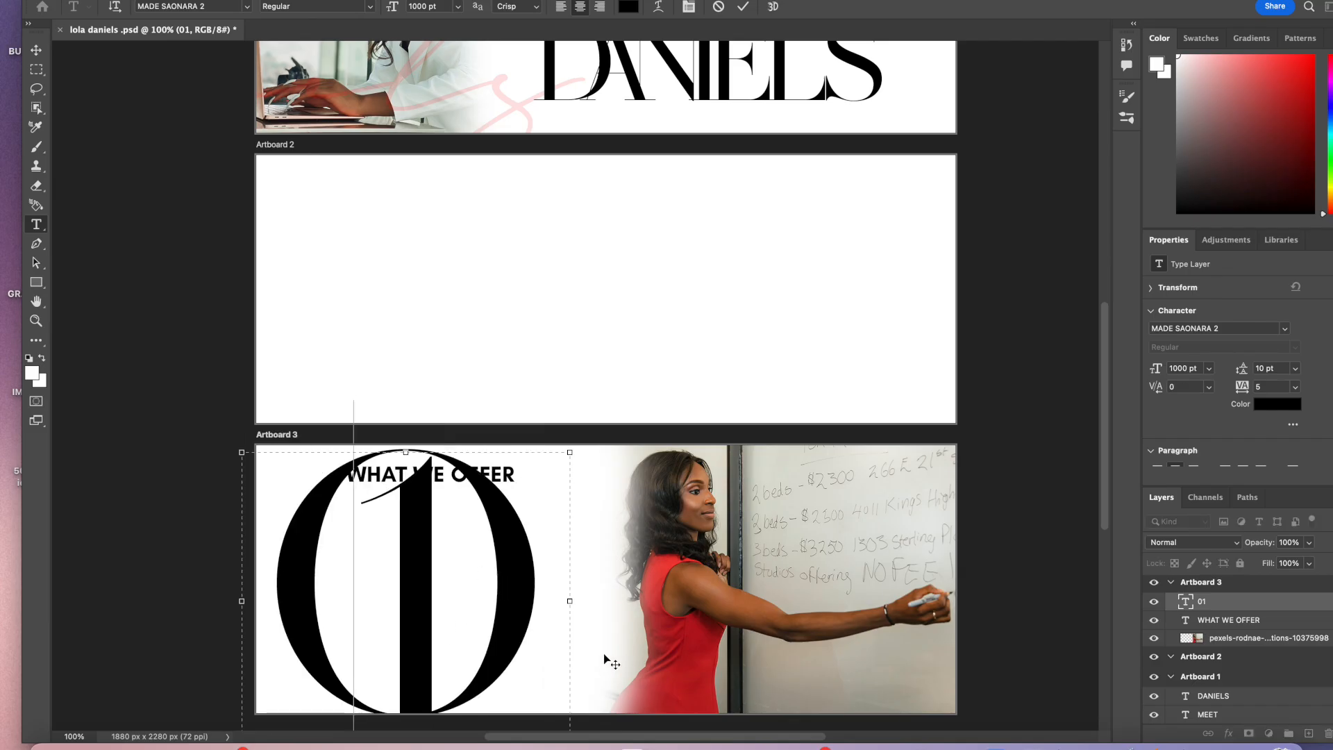
drag(569, 601, 735, 584)
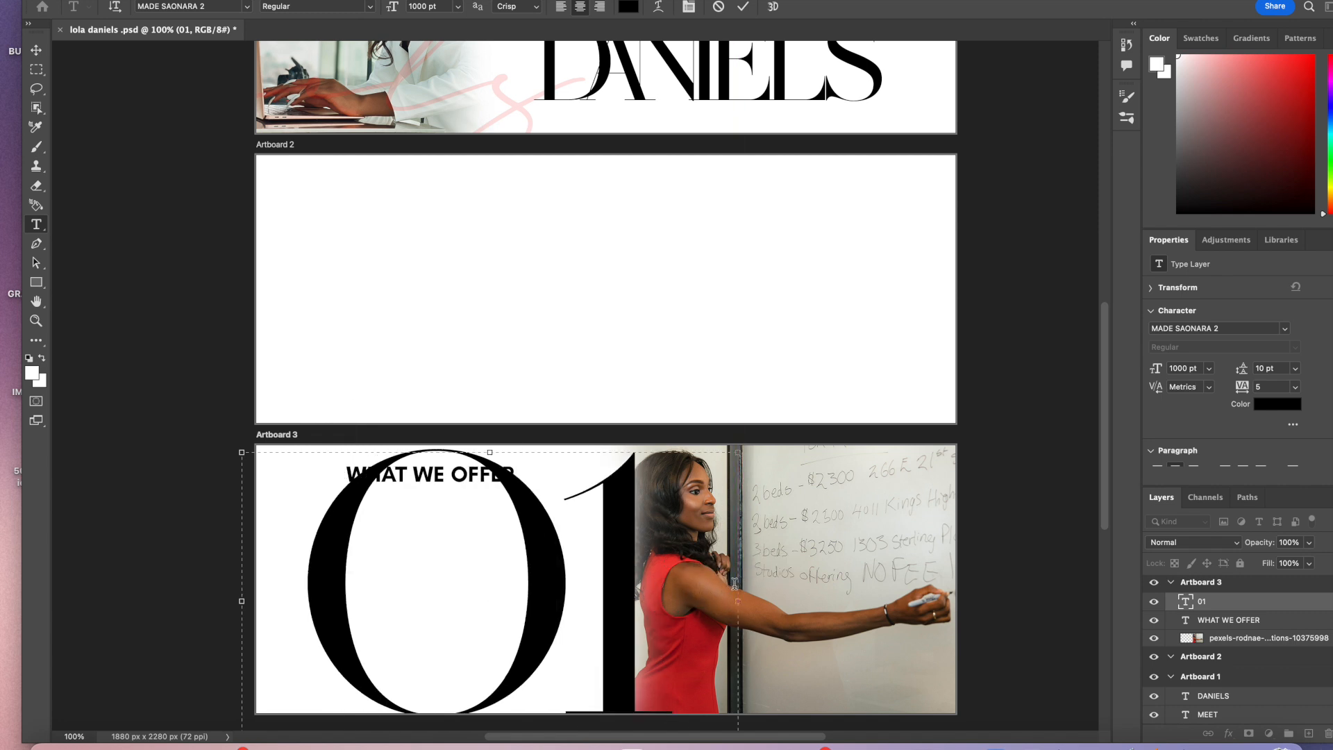
Step: Commit the number text and move the O1 number slightly down and to the left
click(743, 7)
key(v)
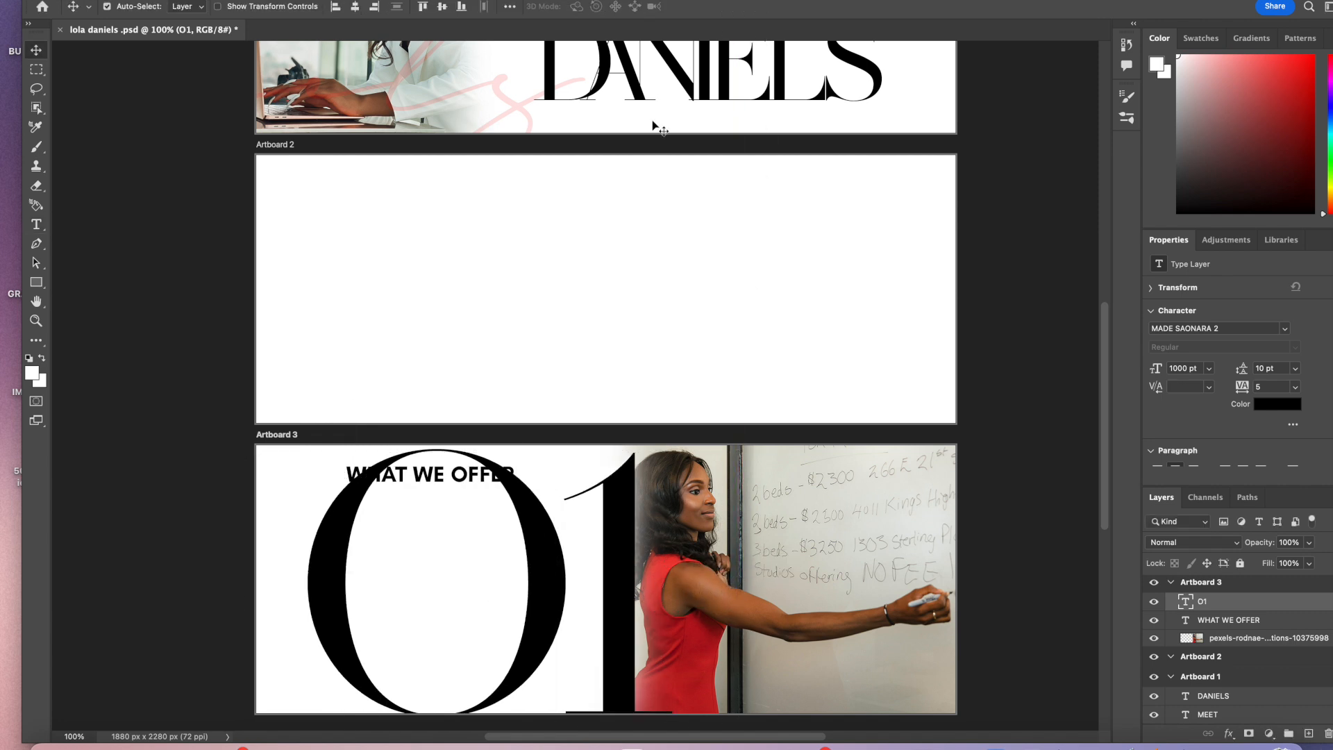
drag(545, 581, 518, 601)
Step: Delete the 1 from the number so only the O remains, then shift the O further left
double_click(518, 601)
click(619, 640)
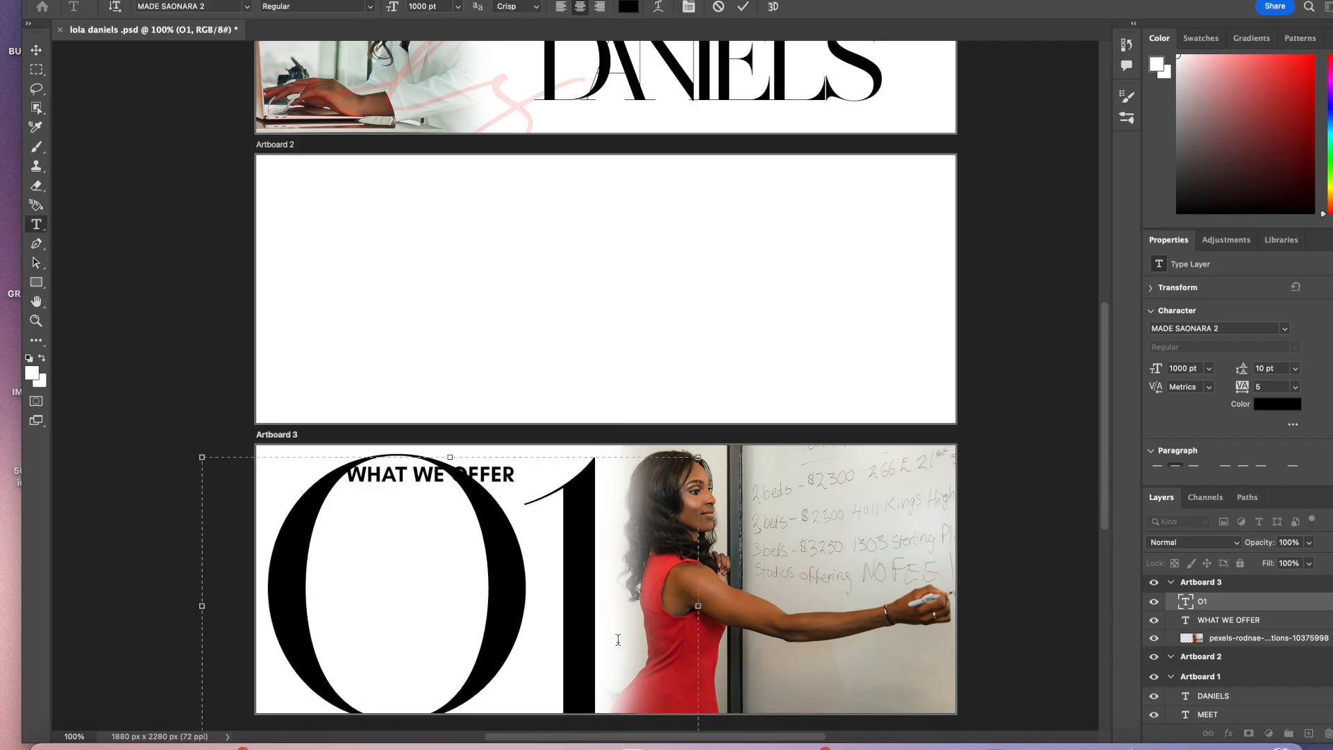
key(BackSpace)
key(ctrl+Return)
key(v)
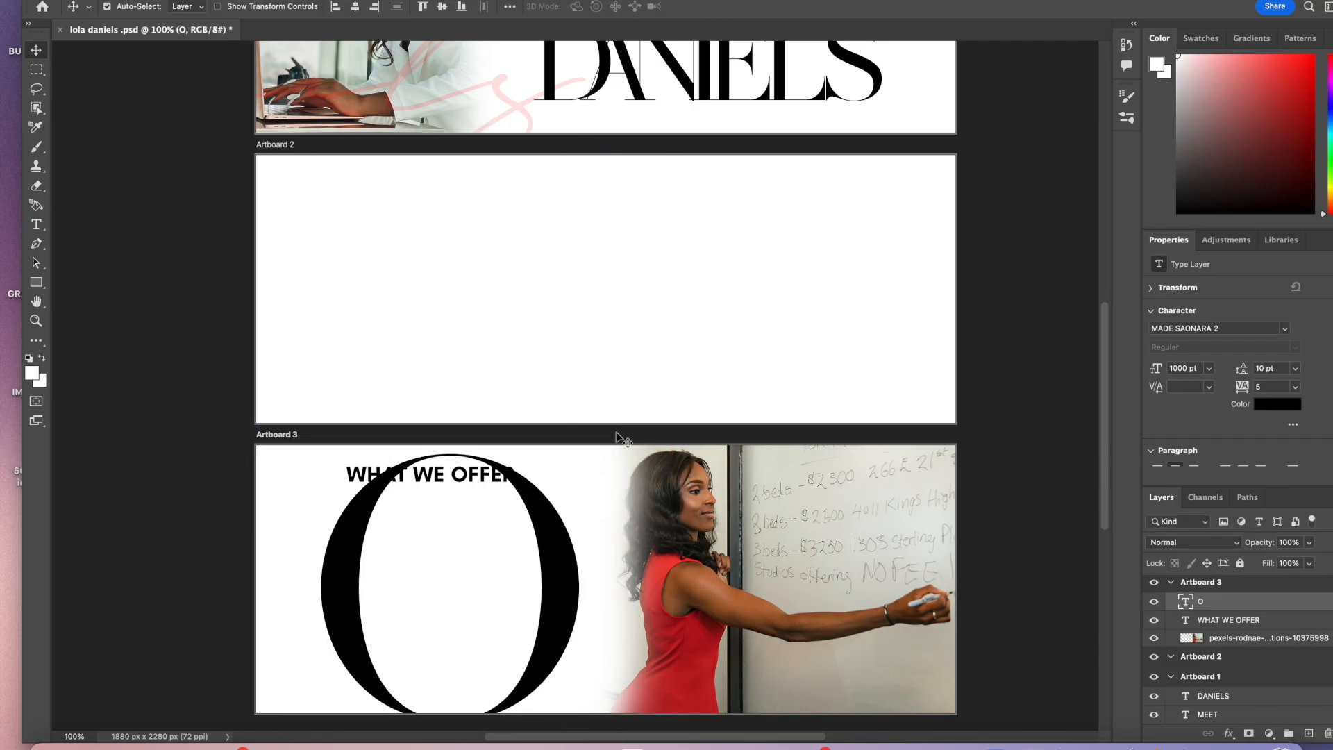
drag(562, 559, 494, 592)
scroll(494, 592, down, 3)
scroll(494, 595, up, 2)
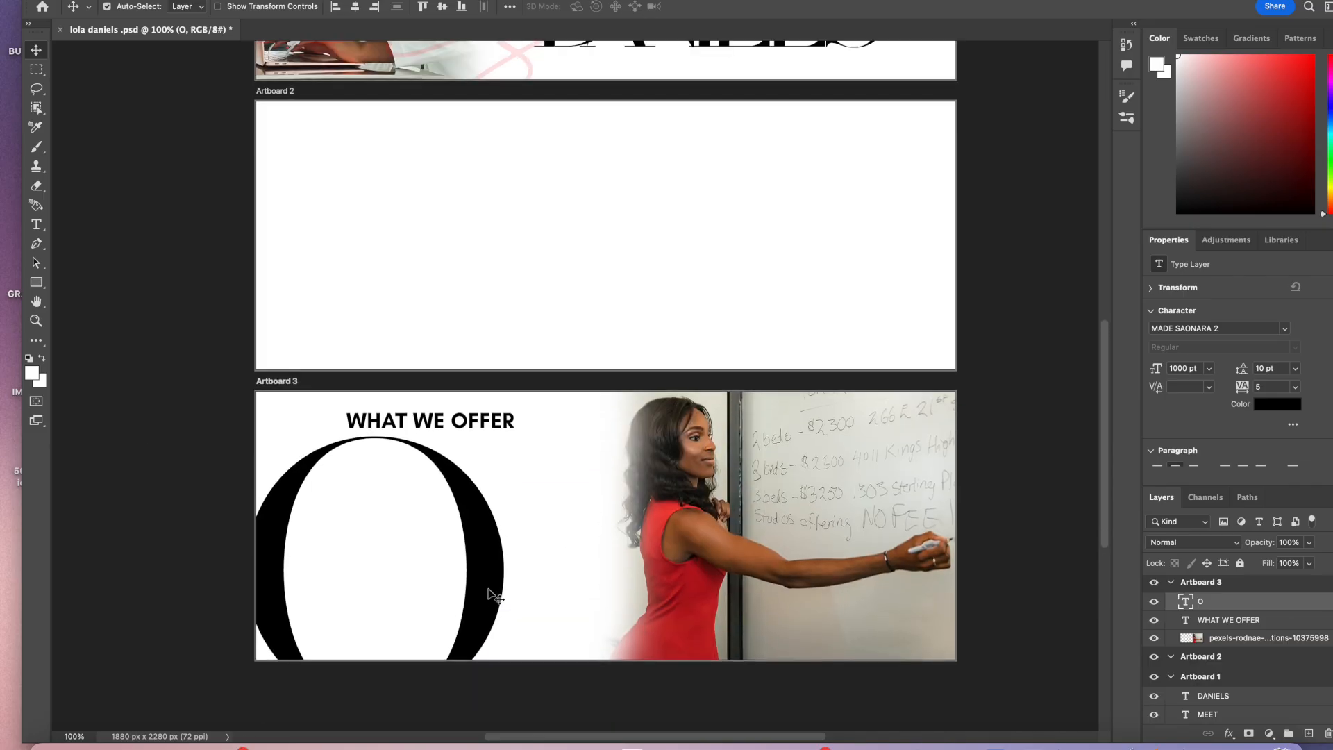
Step: Set the WHAT WE OFFER heading's font size to 40 pt
double_click(511, 421)
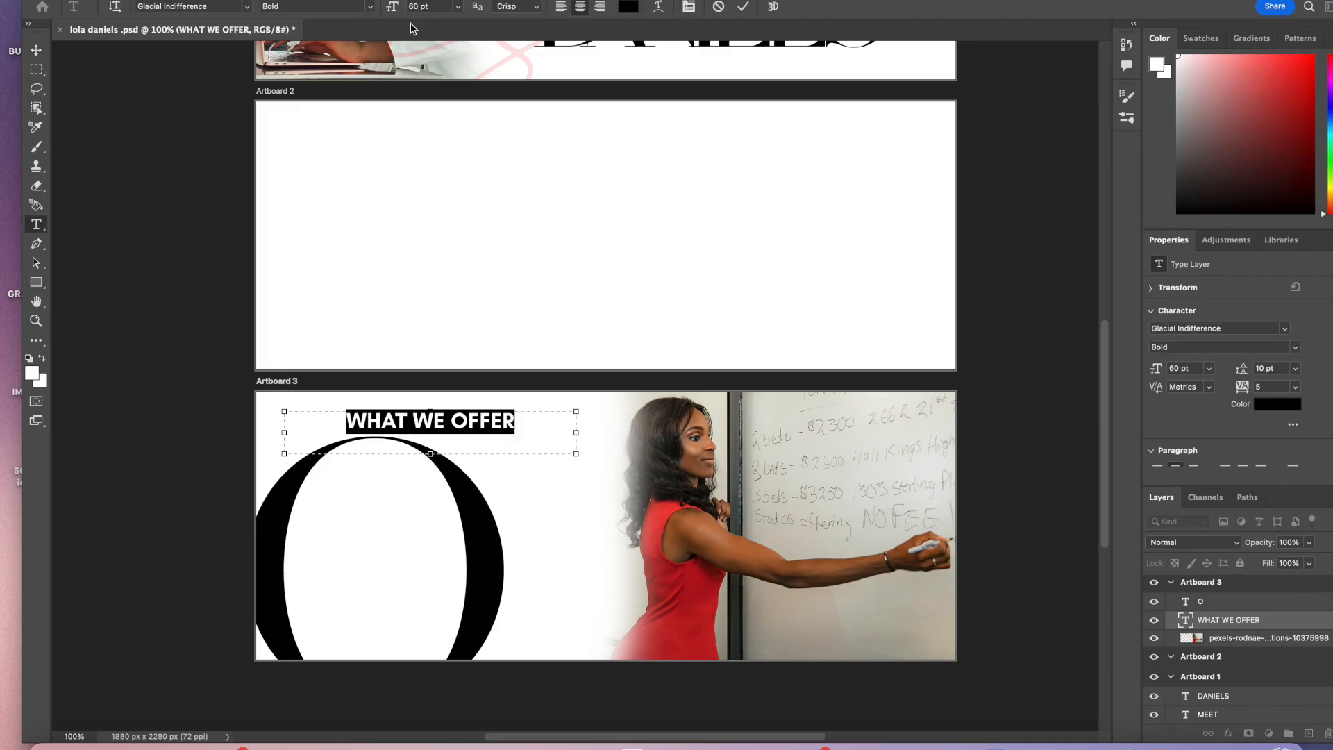
double_click(421, 7)
text(40)
key(Return)
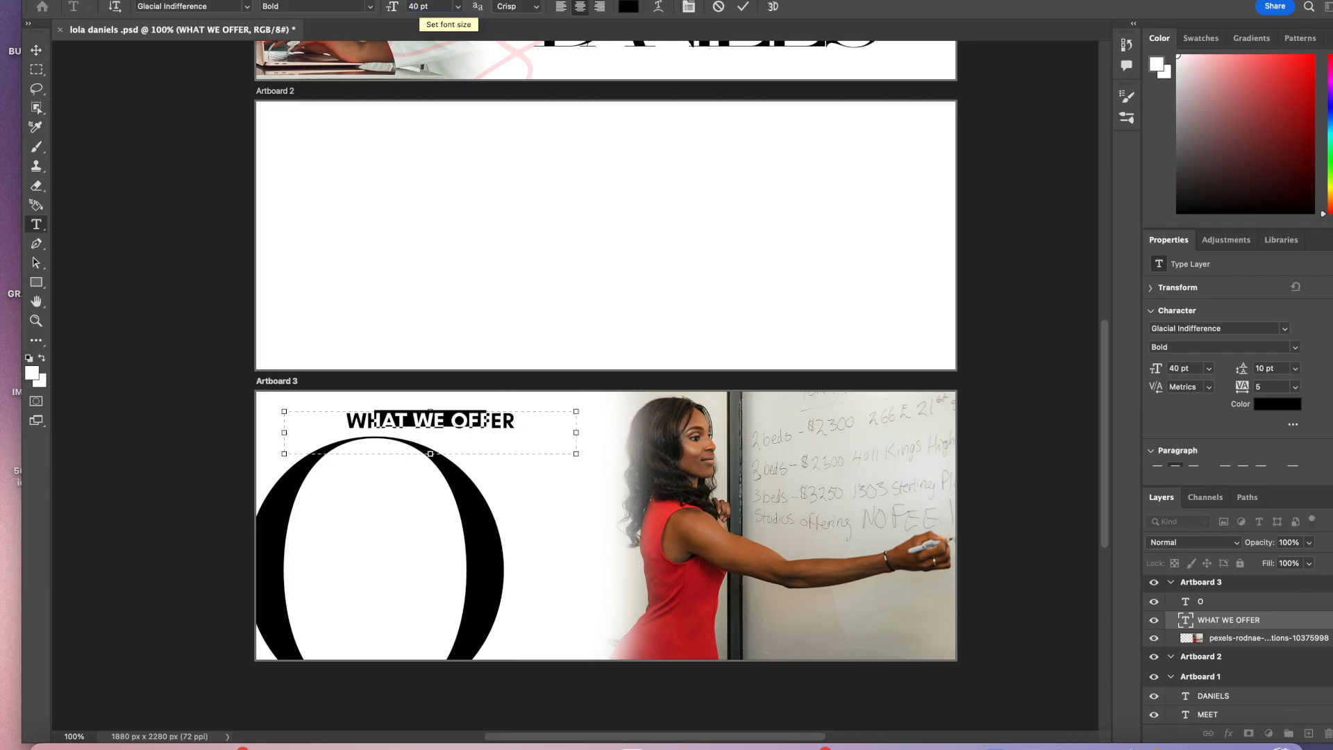
click(743, 7)
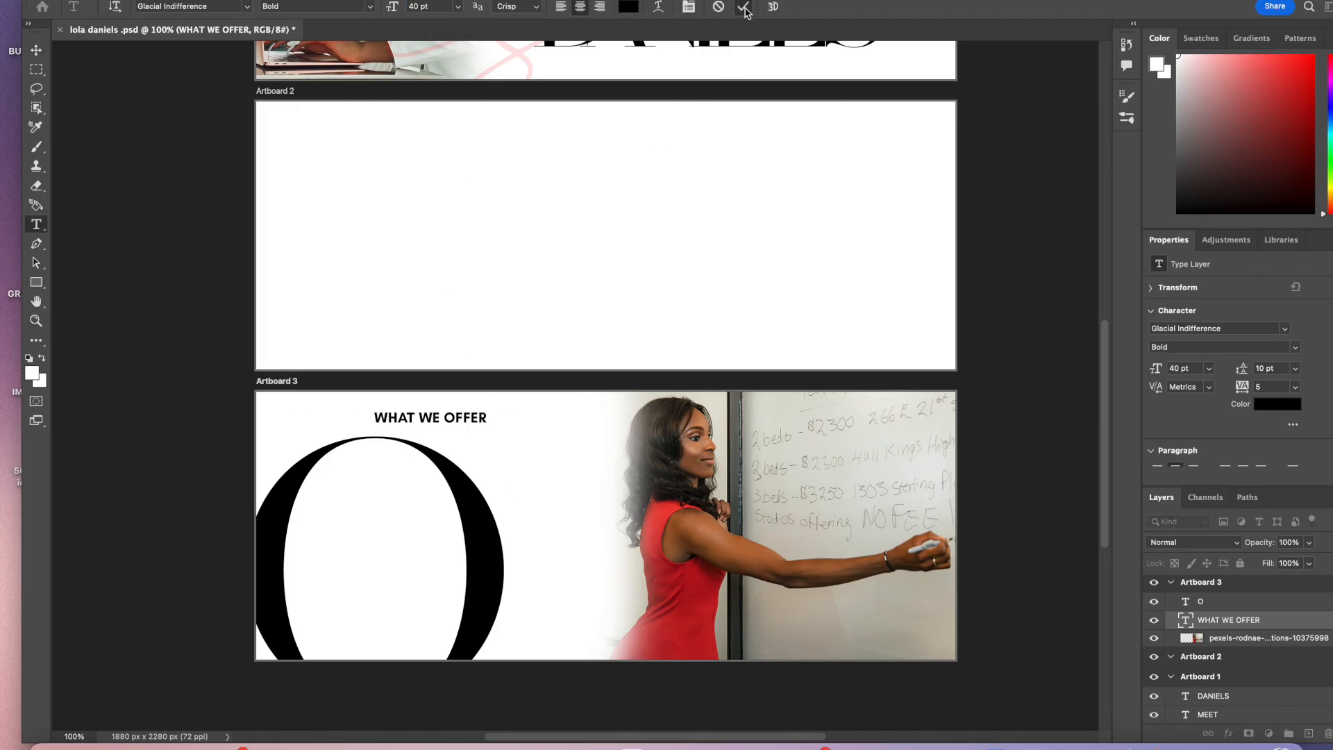
Step: Move the WHAT WE OFFER heading slightly up and right, and shift the O further left
key(v)
drag(482, 420, 502, 413)
drag(476, 530, 401, 511)
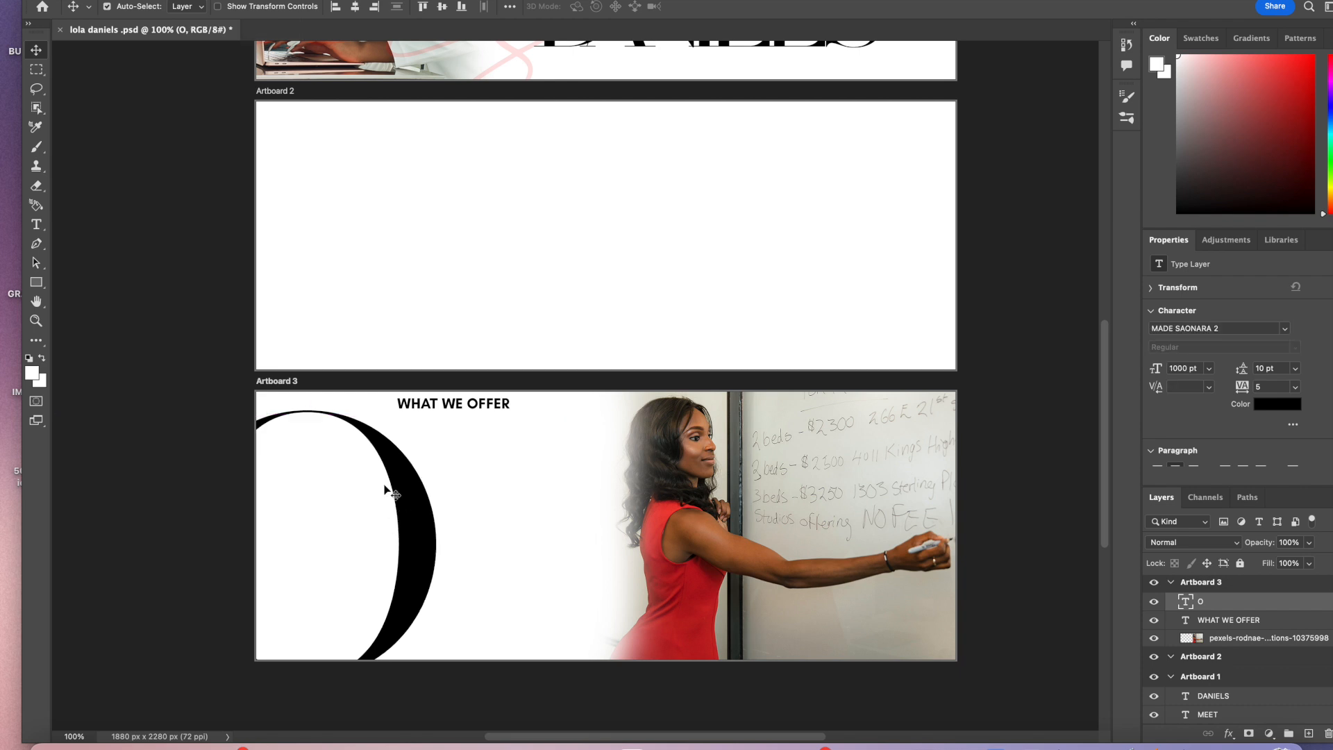
Step: Add a 1 after the O to restore the O1 number
click(36, 225)
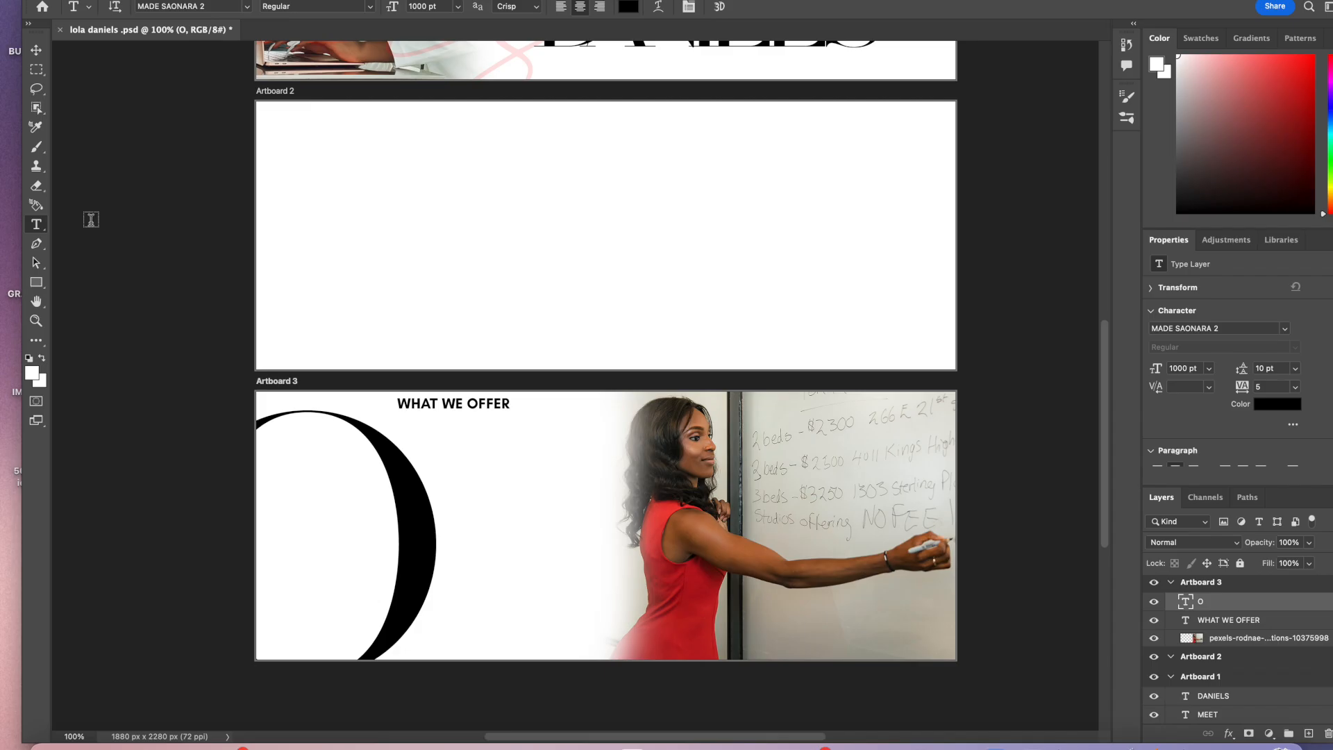
click(425, 423)
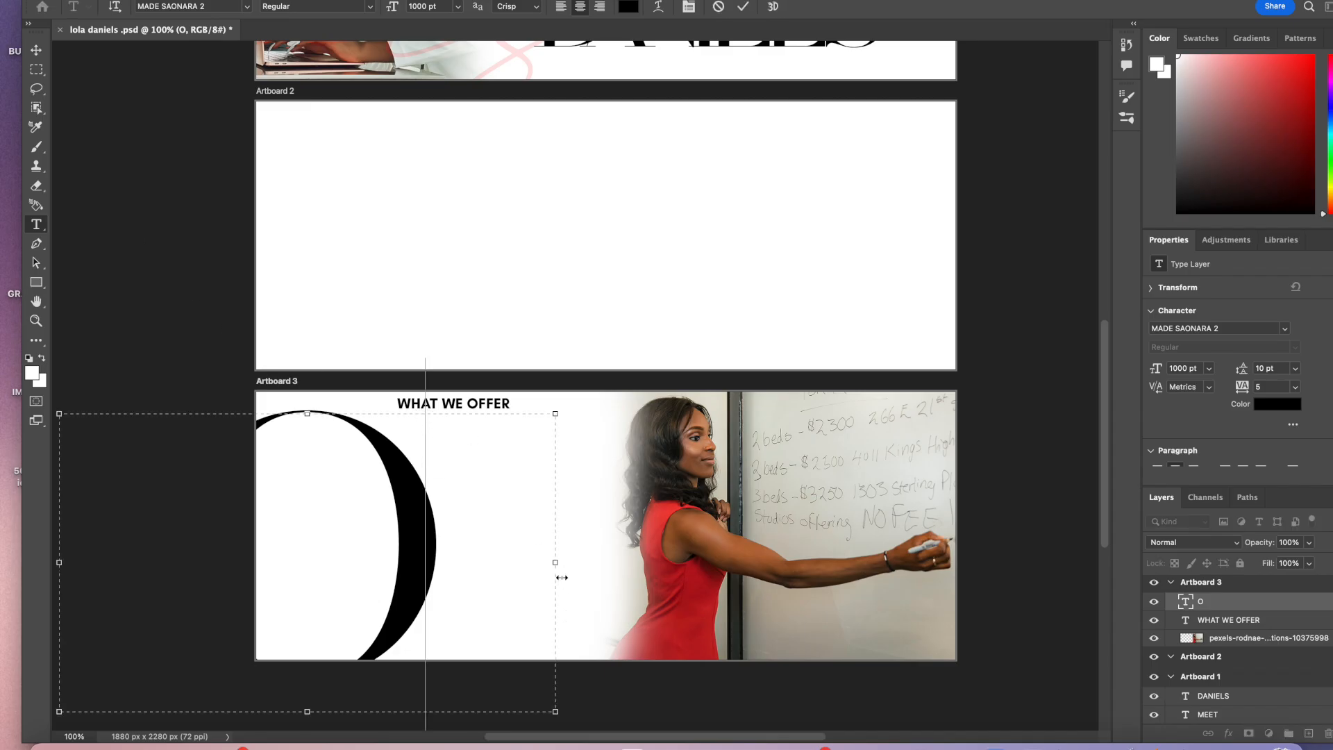
text(1)
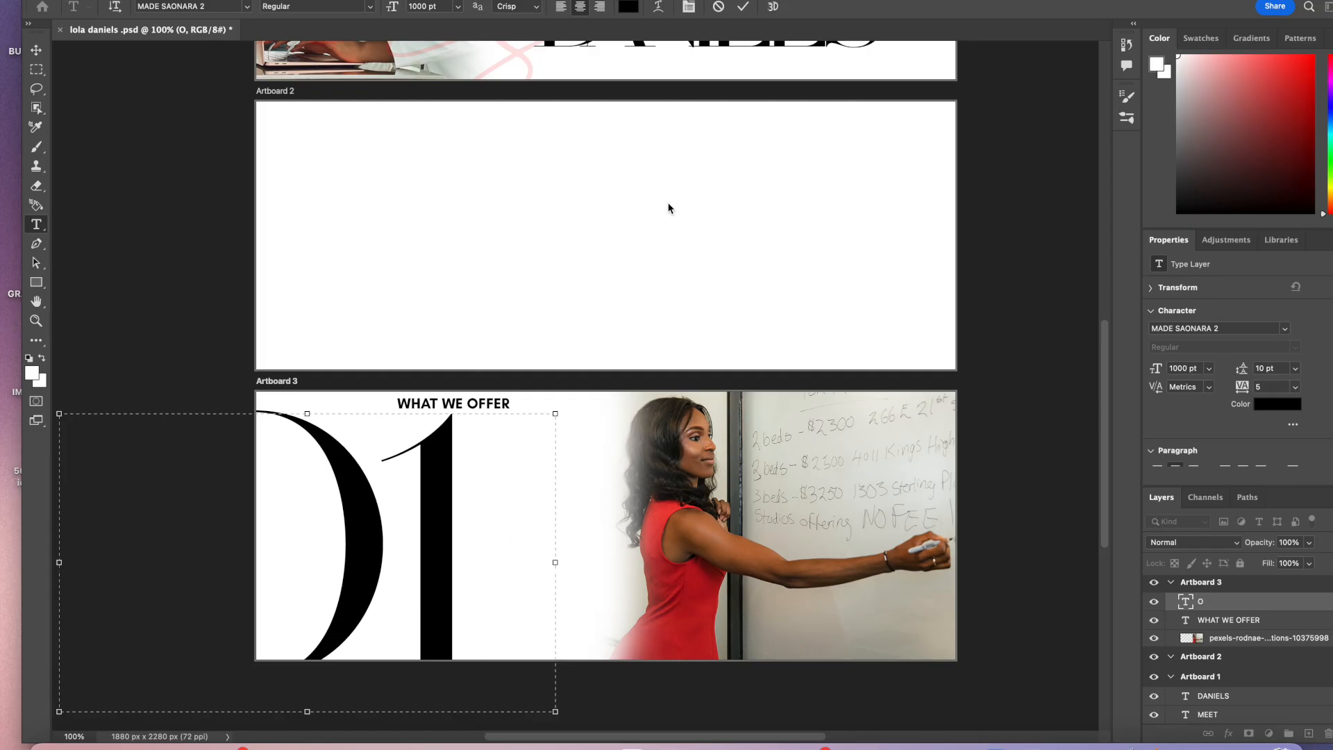
click(744, 7)
key(v)
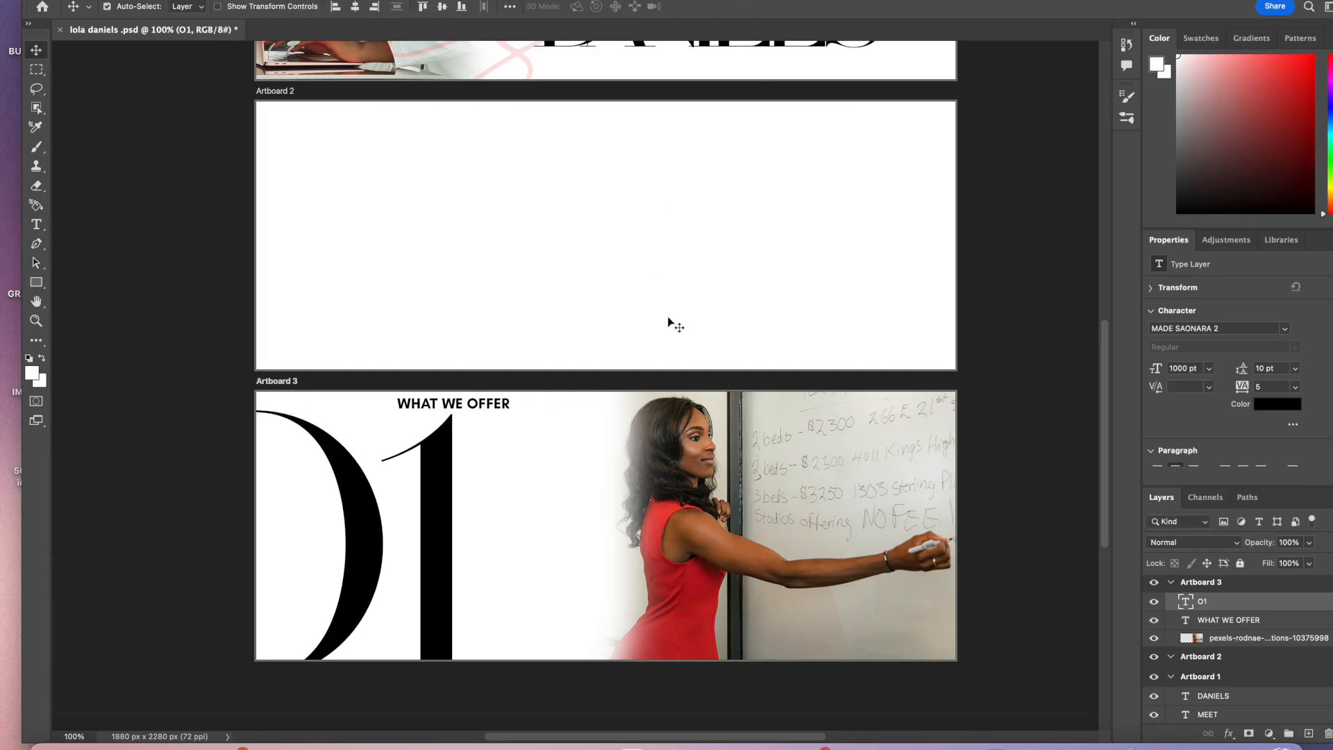
Step: Set the O1 number's font size to 970 pt and nudge it slightly right
mouse_move(445, 564)
mouse_down()
mouse_move(449, 552)
mouse_move(440, 568)
mouse_move(459, 573)
mouse_up()
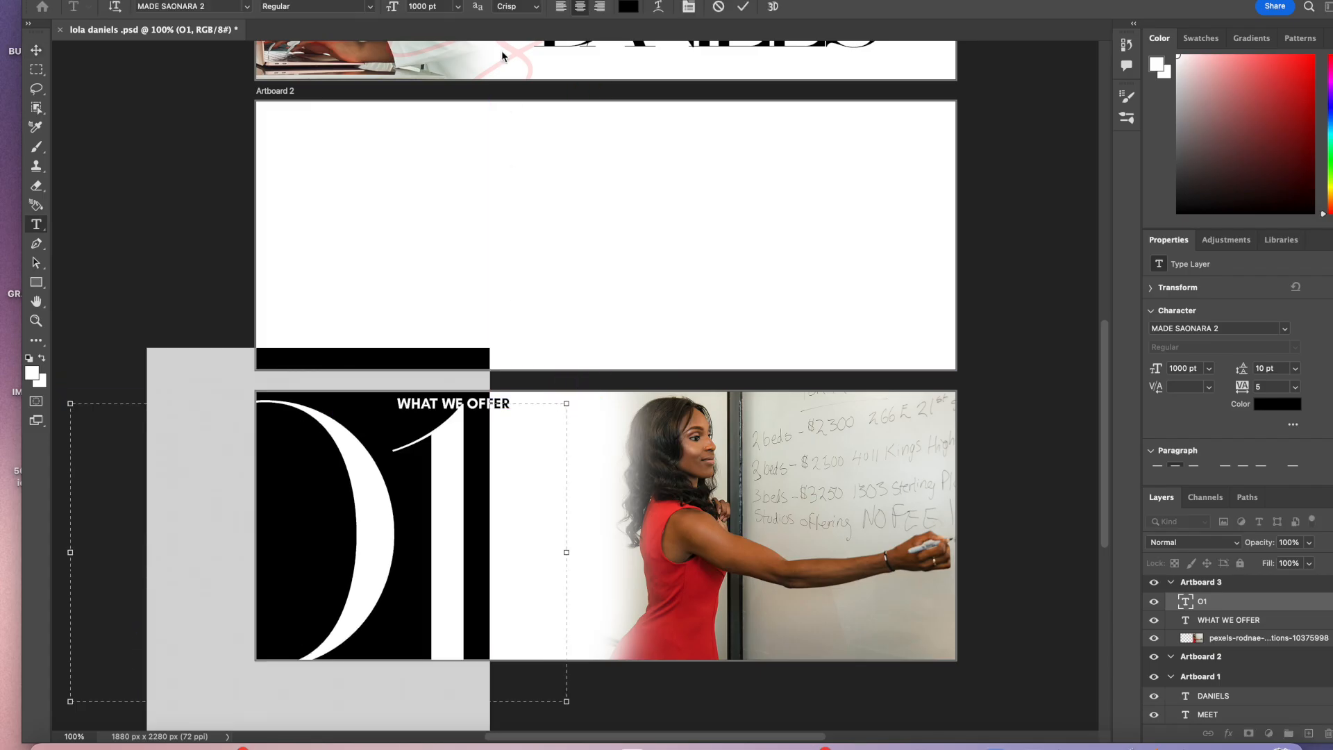
click(417, 8)
text(970)
key(Return)
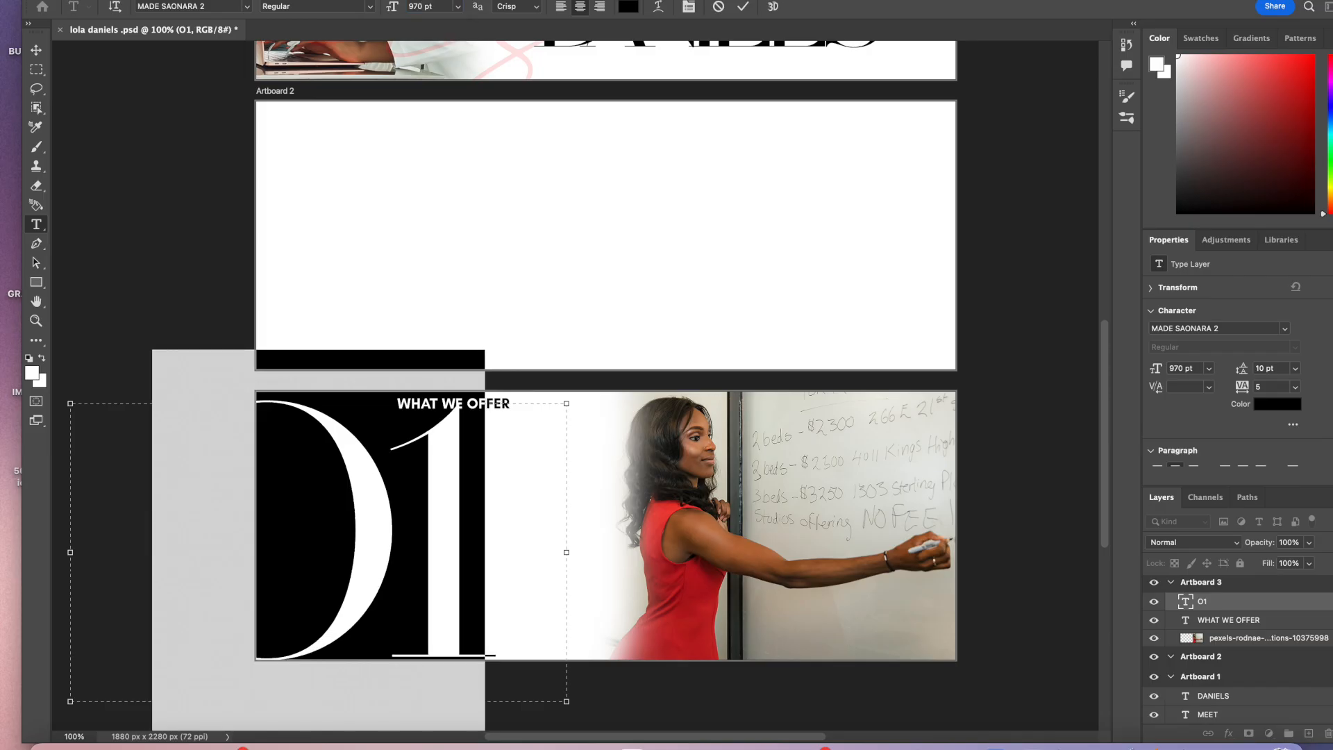
click(739, 9)
key(v)
drag(395, 546, 412, 546)
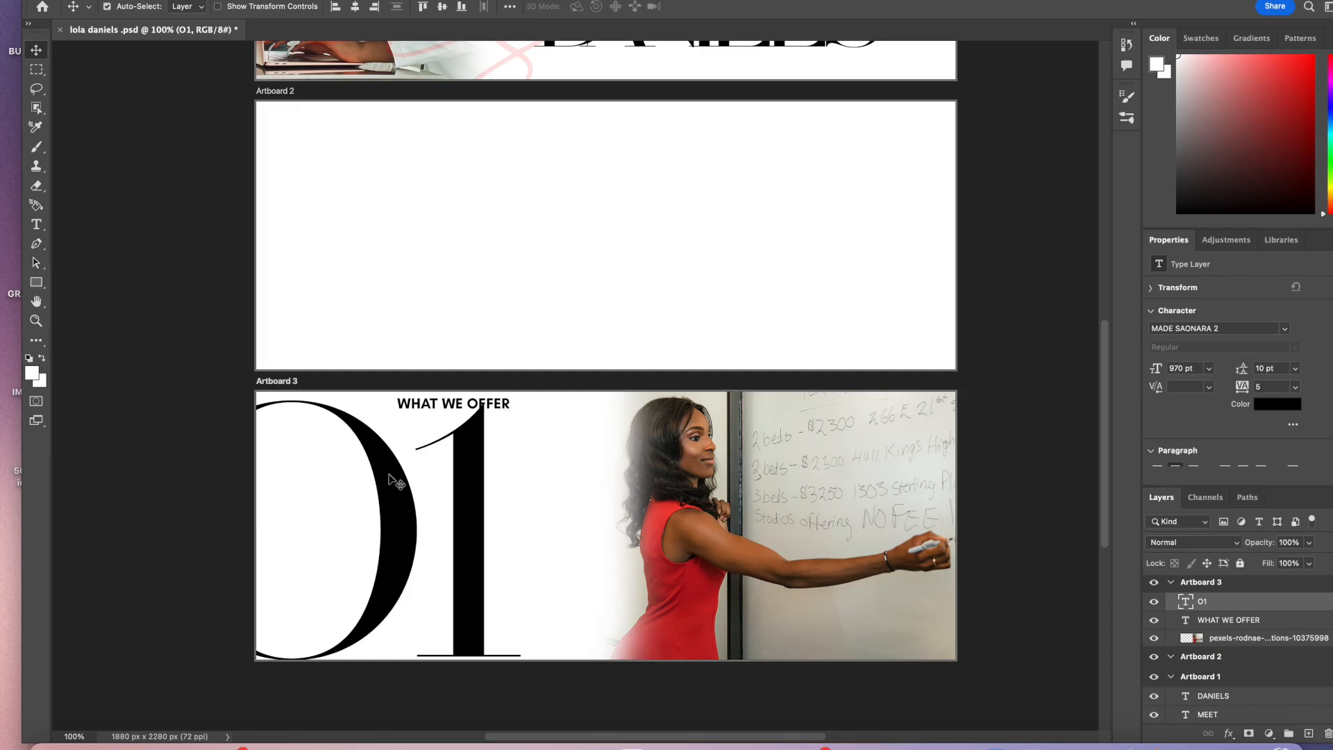
Step: Reduce the O1 number's font size to 900 pt and move it down within Artboard 3
double_click(366, 460)
double_click(421, 8)
text(950)
key(Return)
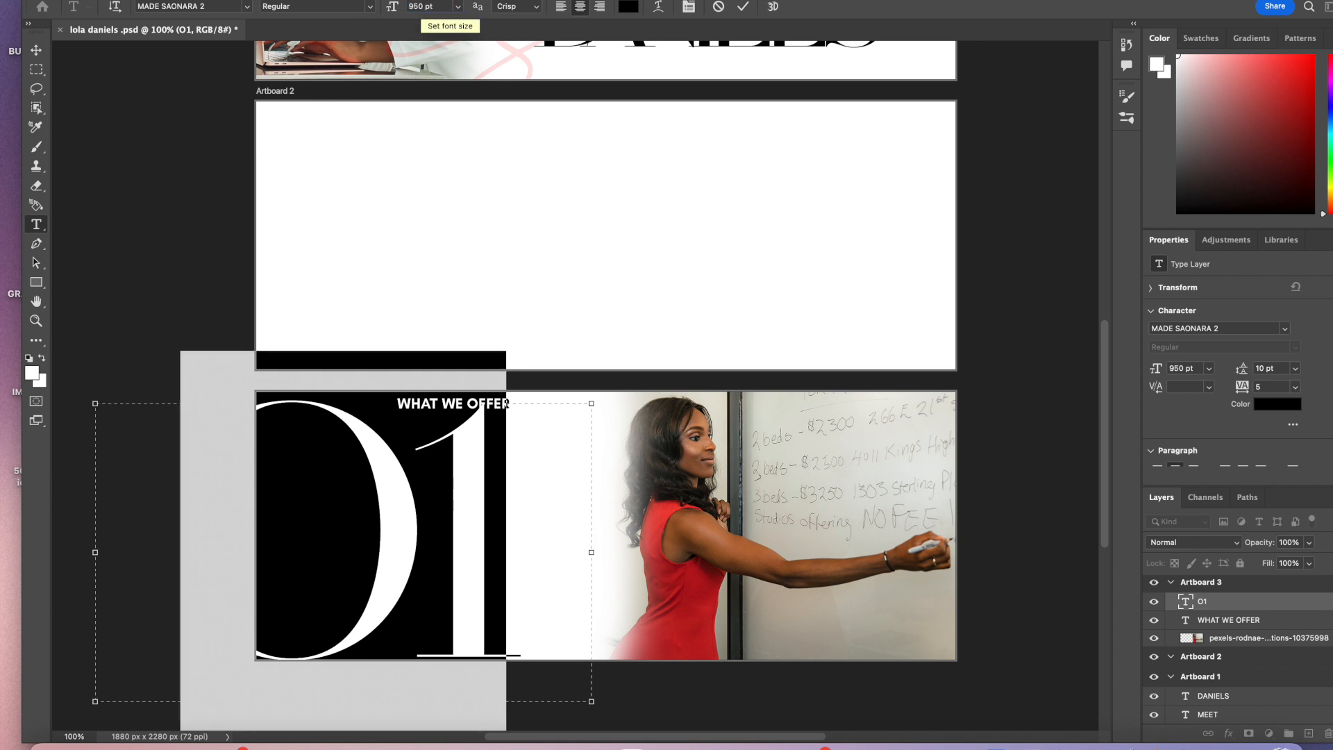
double_click(422, 7)
text(900)
key(Return)
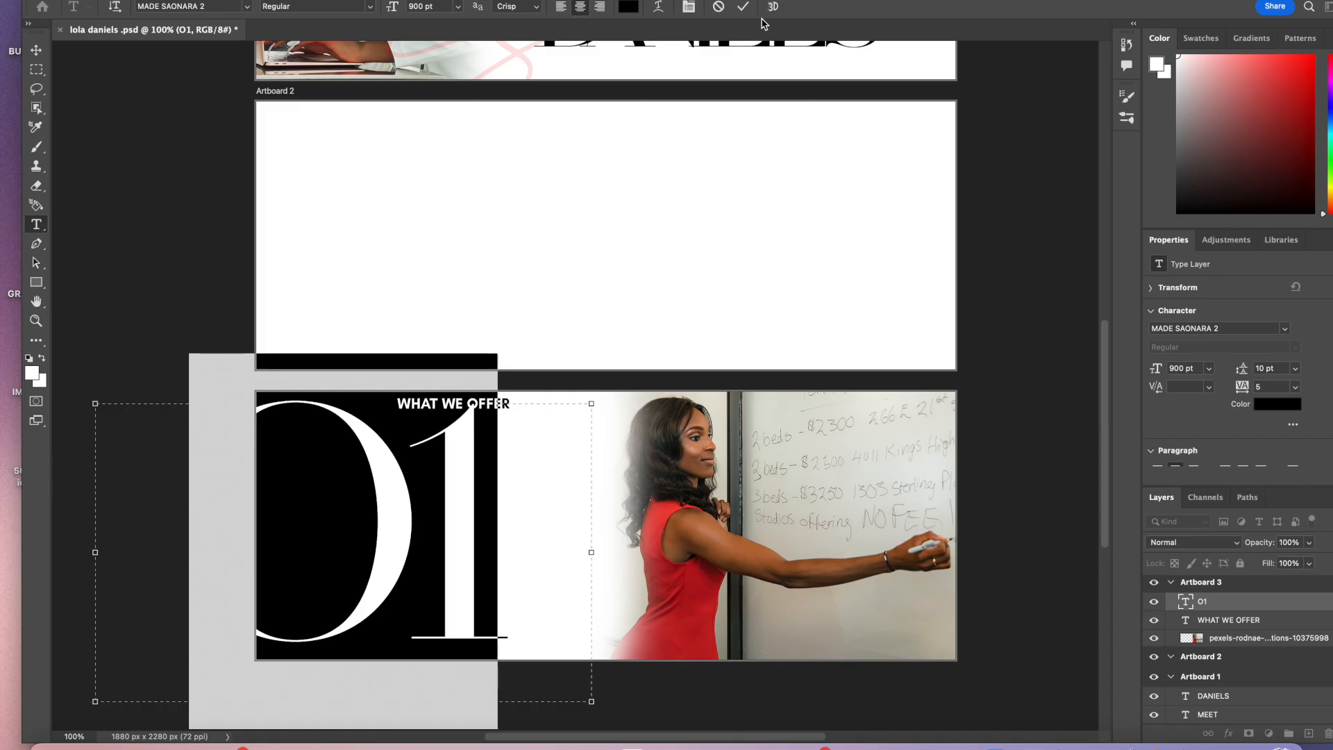
click(743, 6)
key(v)
drag(455, 468, 450, 496)
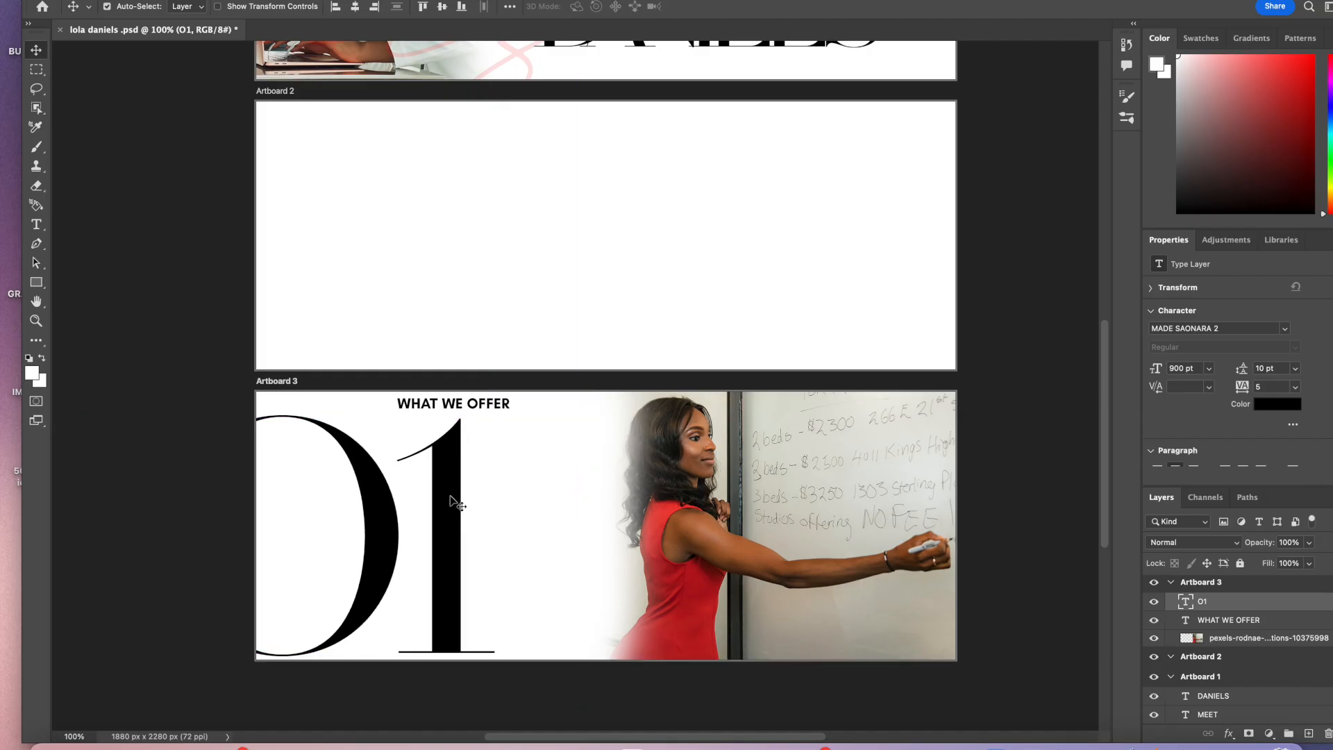
double_click(451, 497)
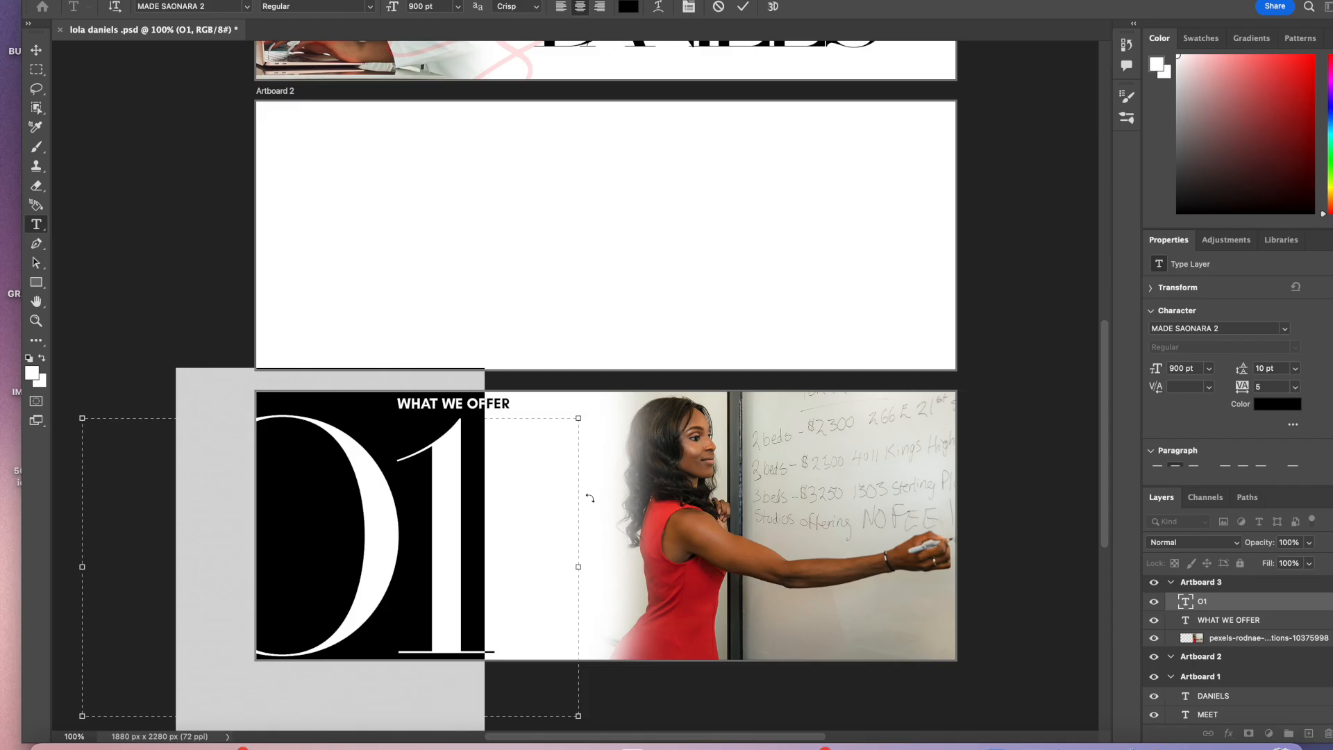
scroll(673, 307, up, 8)
scroll(672, 307, down, 6)
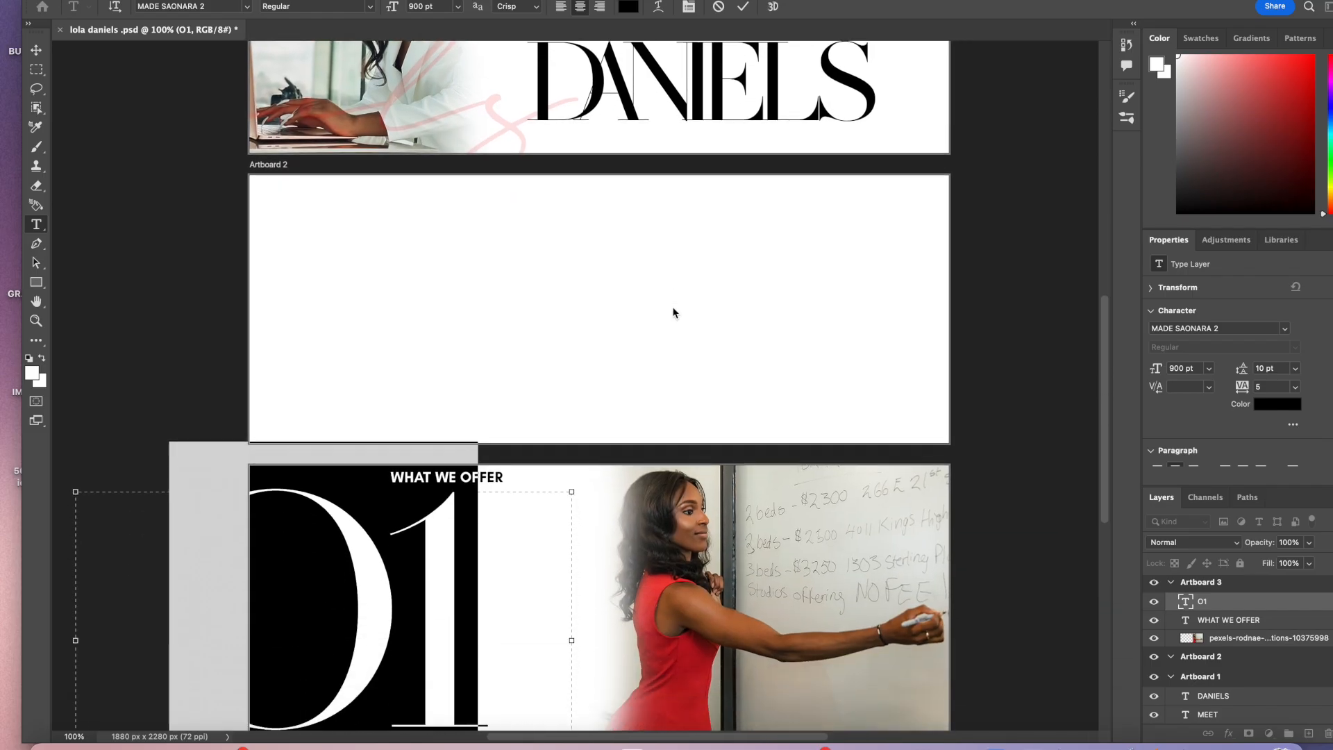
scroll(672, 312, down, 1)
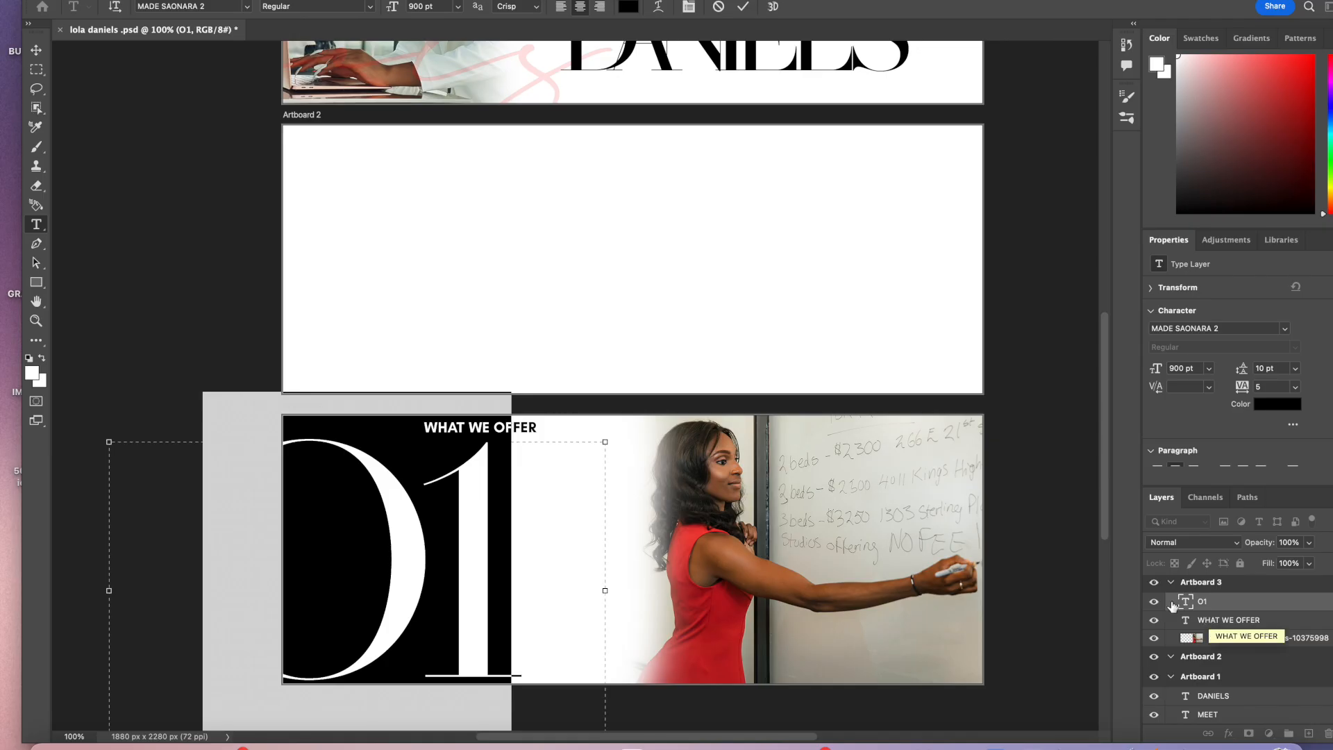
click(743, 6)
Step: Drag the pexels-pixabay office photo from the Finder folder into the Photoshop document
drag(885, 0, 885, 148)
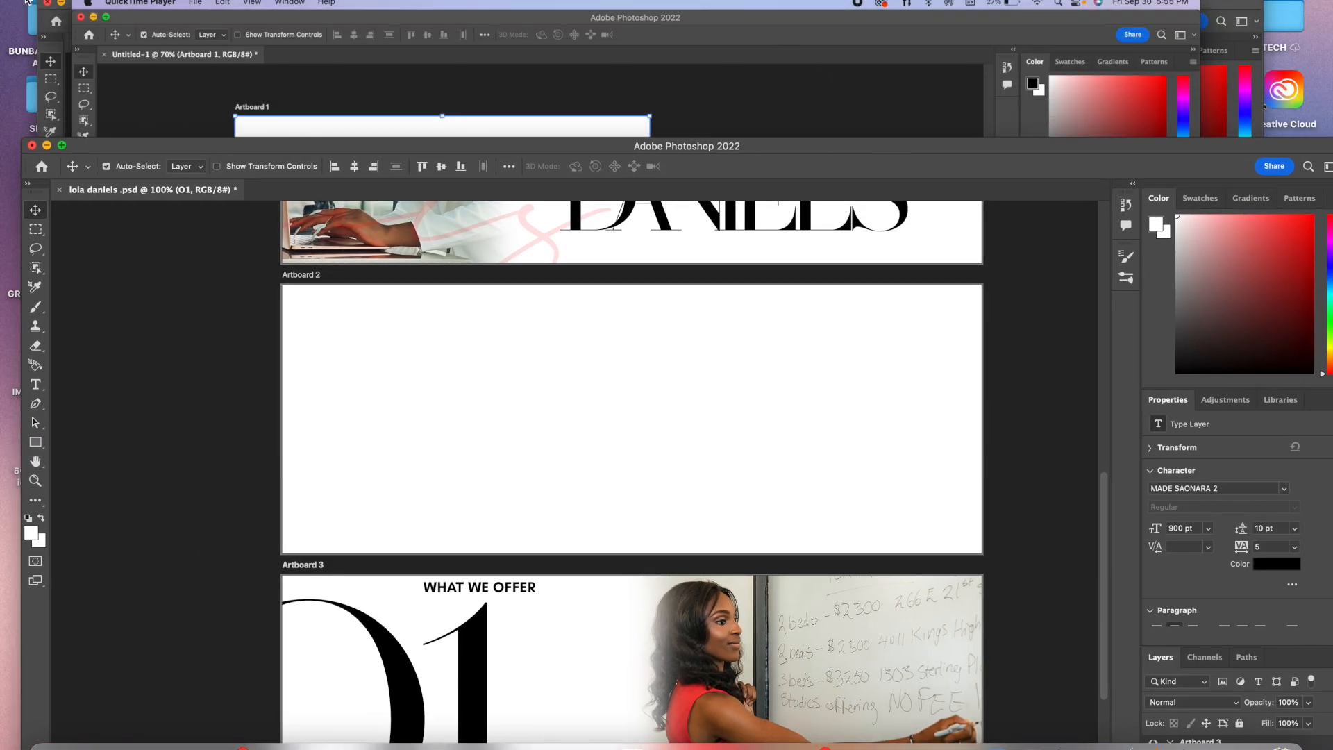
click(46, 2)
click(778, 65)
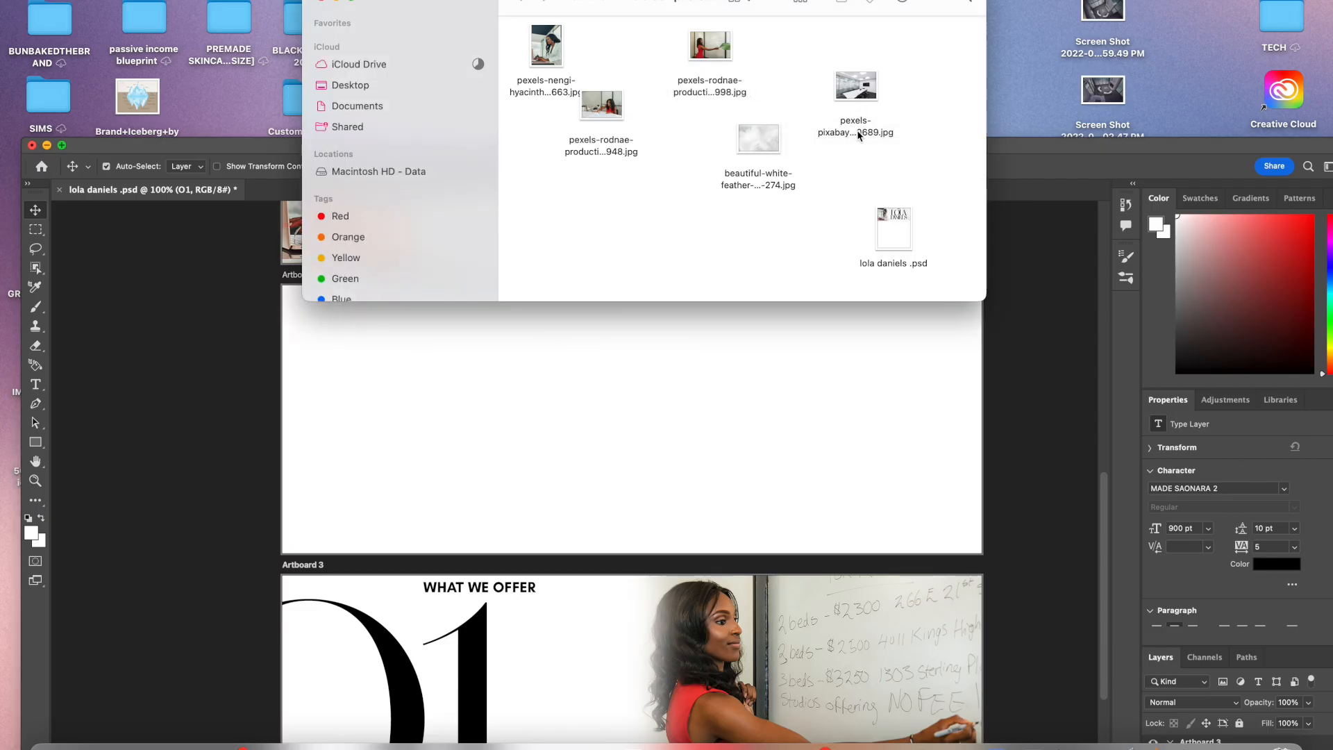
drag(1031, 152, 1027, 77)
click(934, 46)
drag(870, 95, 559, 632)
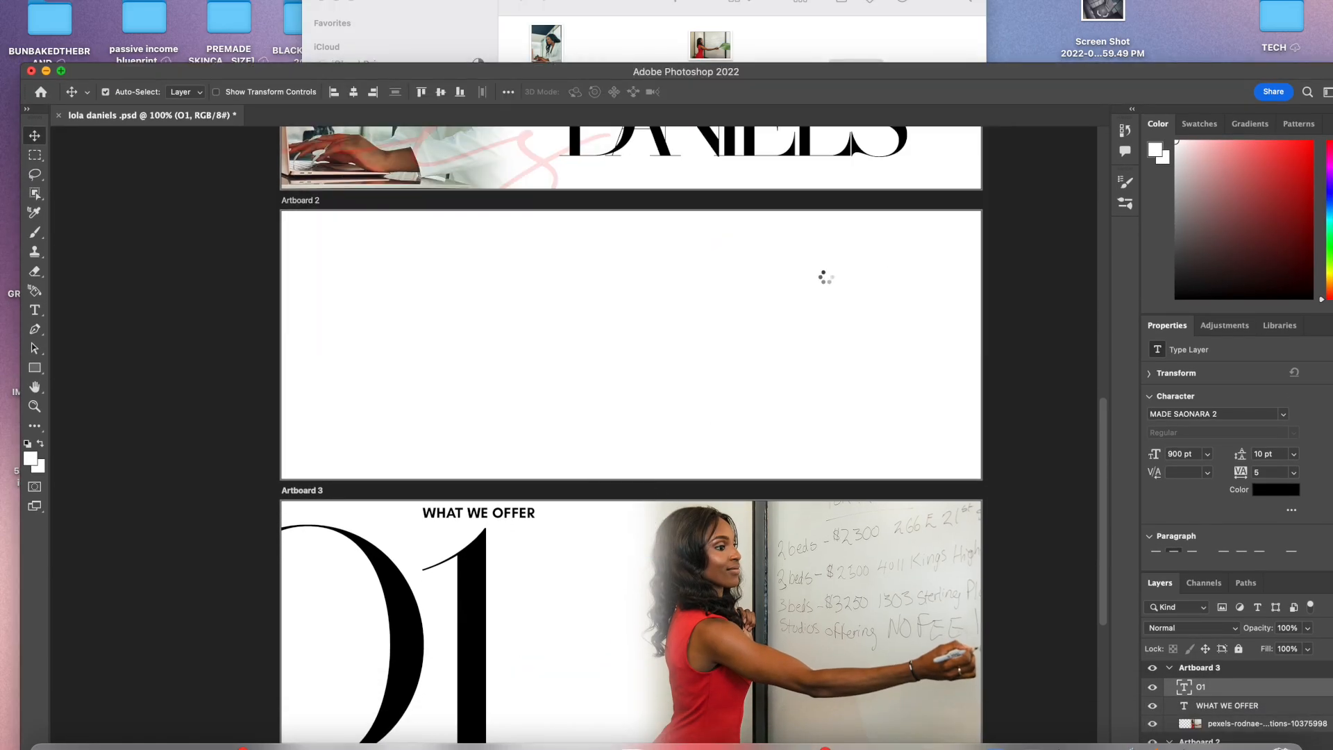
Step: Position the placed office photo over the left half of Artboard 3 and commit the placement
drag(1041, 69, 1043, 0)
drag(834, 420, 1015, 303)
drag(884, 491, 523, 541)
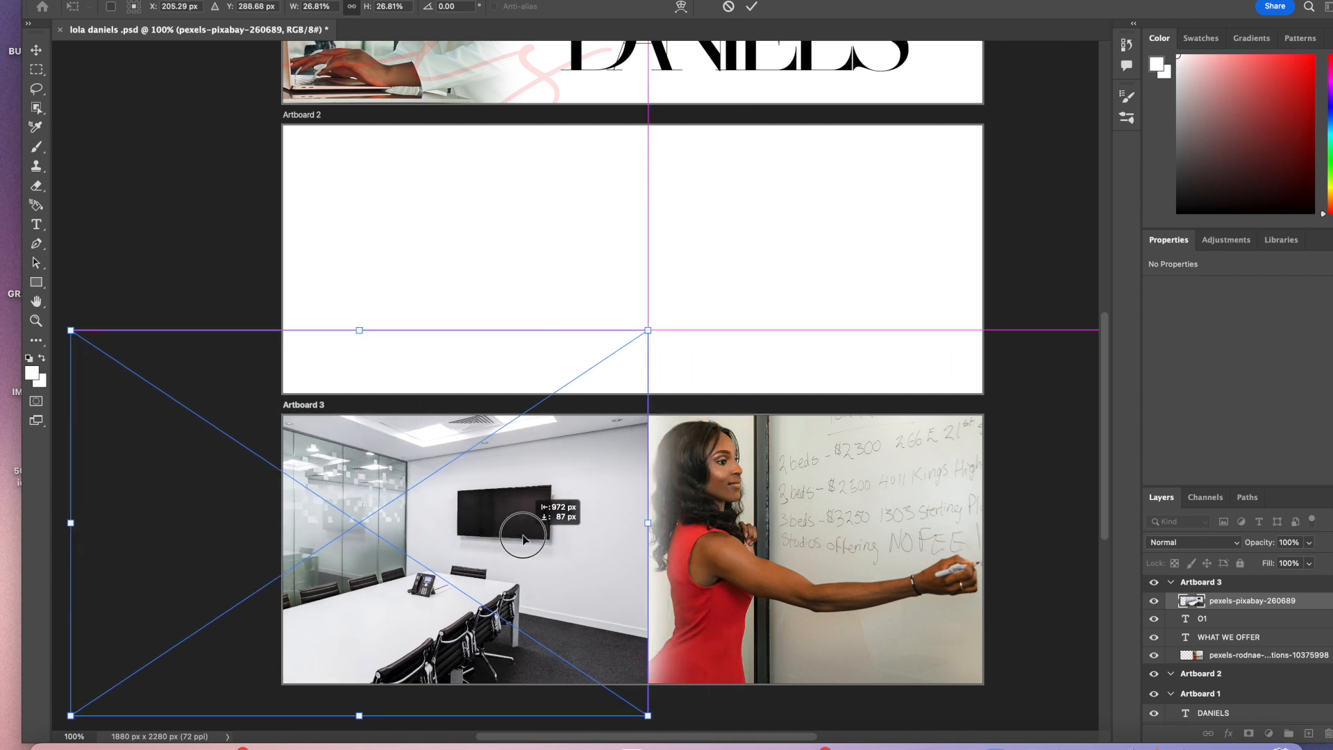
drag(523, 541, 523, 540)
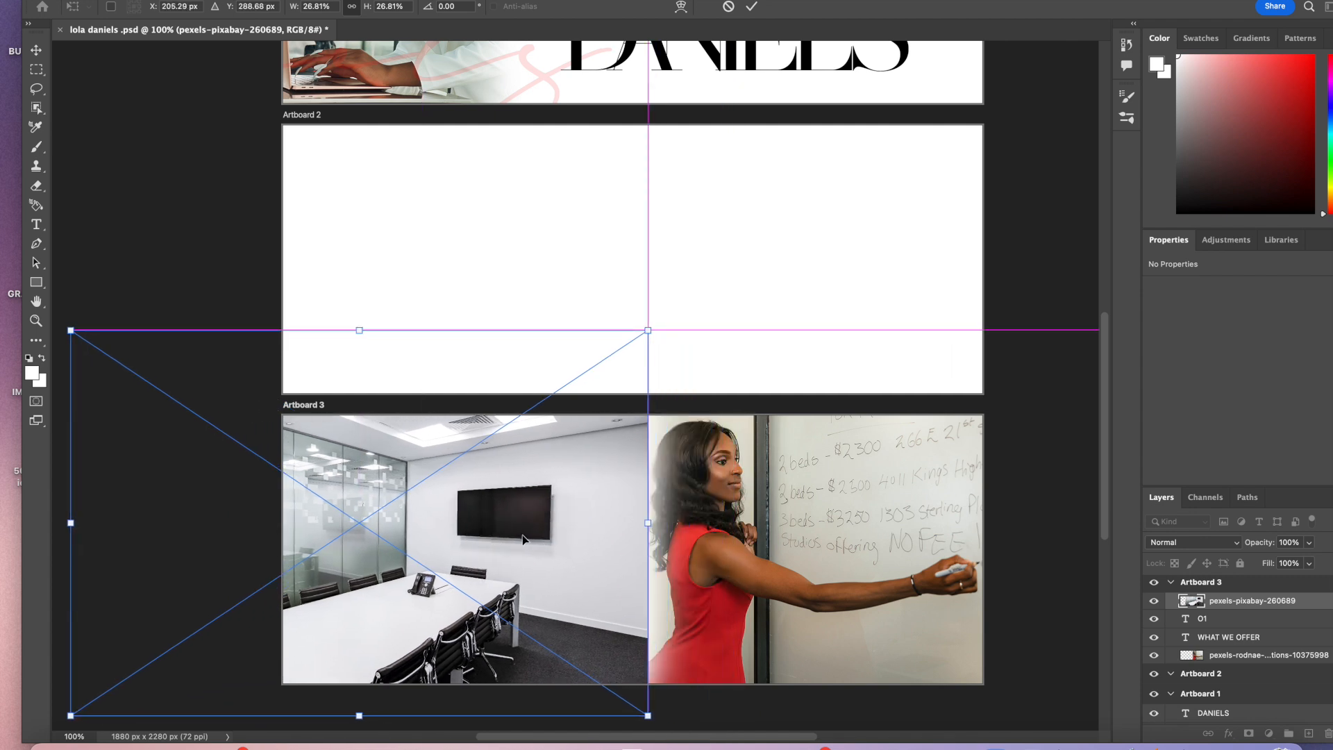
key(Return)
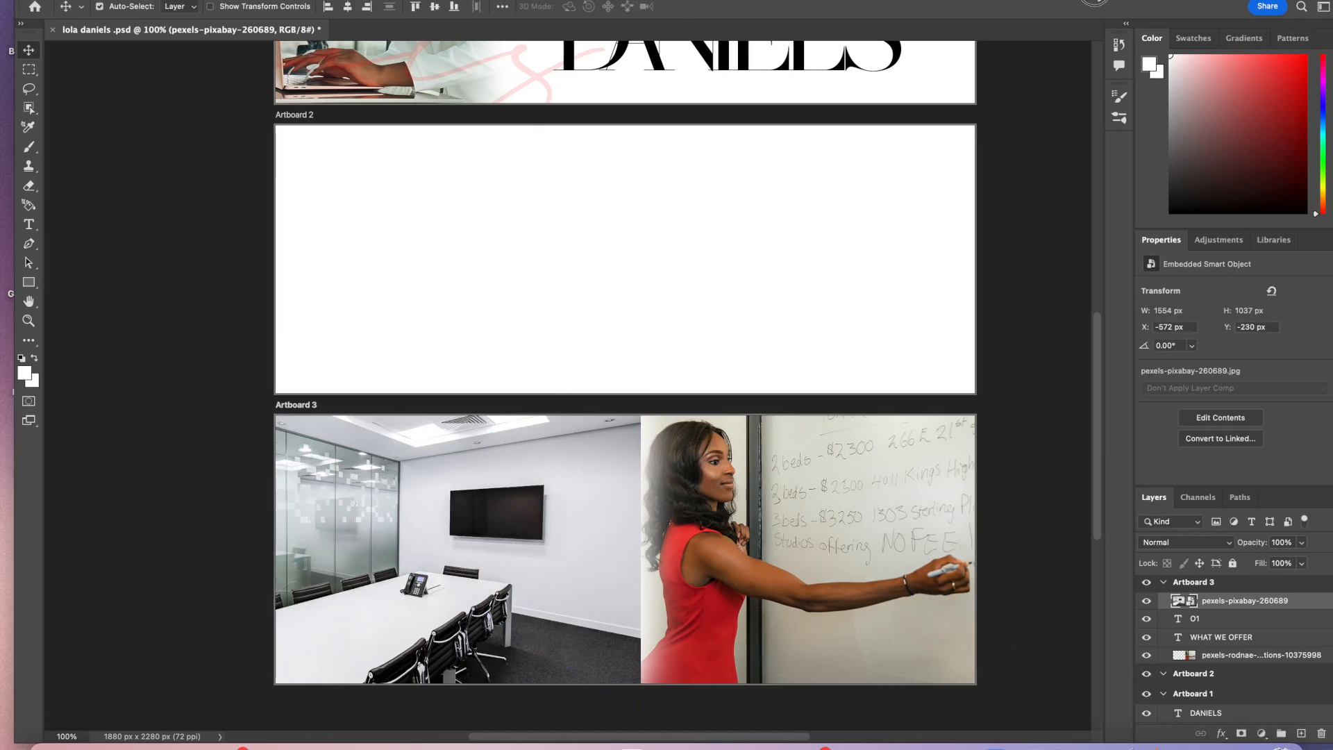
Step: Move the office photo layer within Artboard 3 to sit below the woman's photo layer
mouse_move(1223, 613)
mouse_down()
mouse_move(1223, 693)
mouse_move(1221, 622)
mouse_move(1223, 638)
mouse_up()
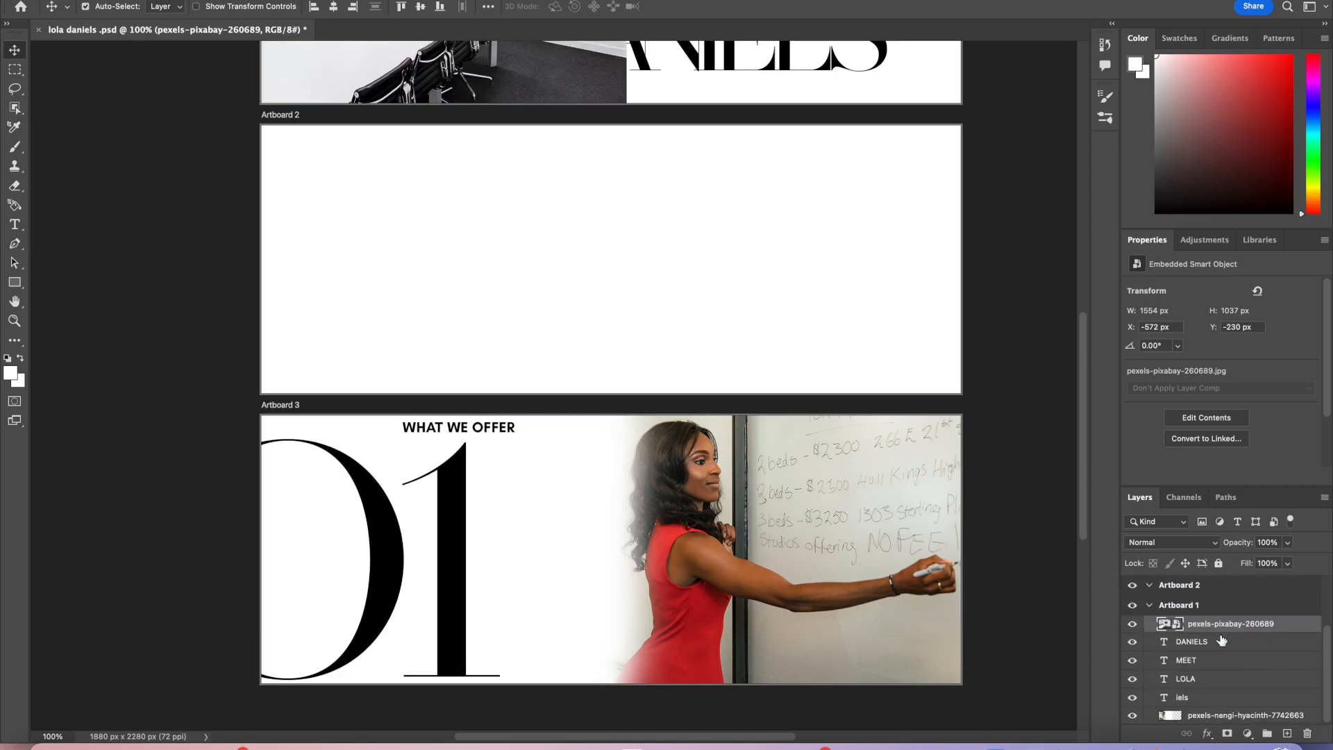
drag(1222, 624, 1221, 663)
scroll(1227, 700, up, 3)
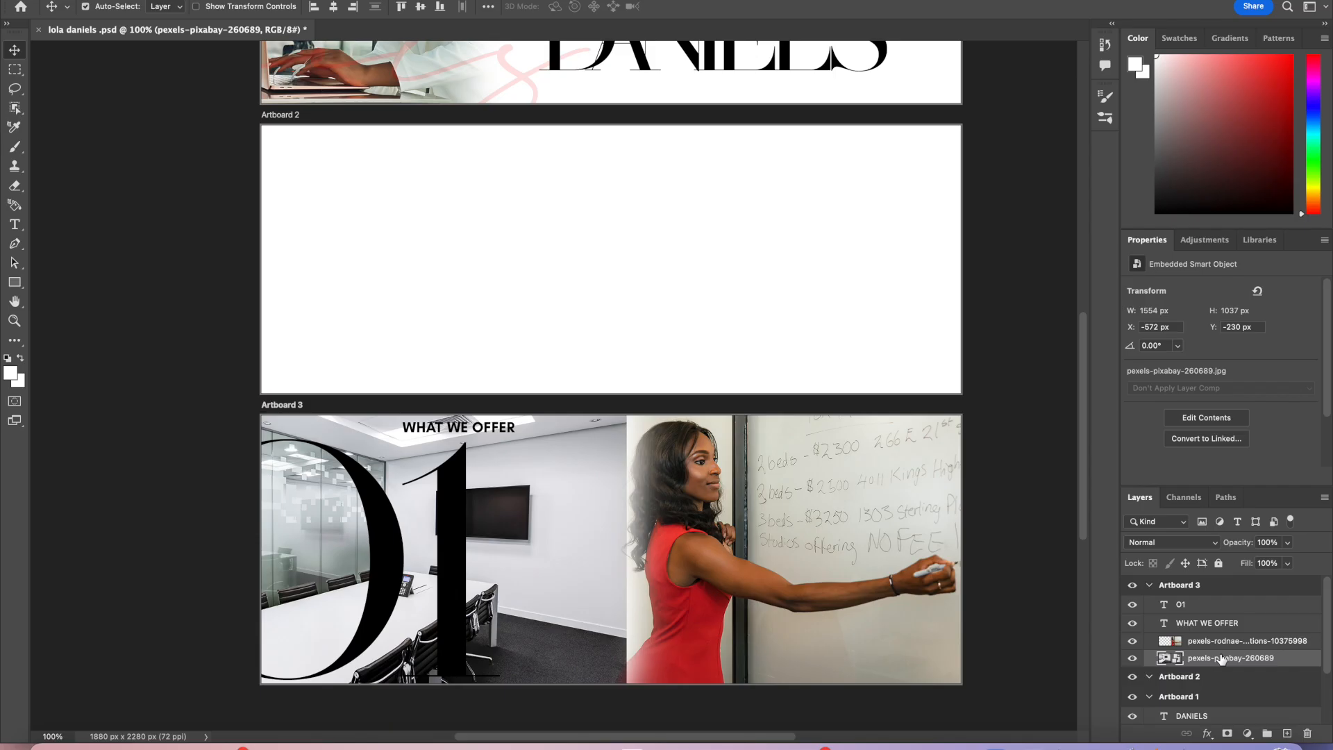
Step: Nudge the office photo slightly left and lower its opacity to 29%
drag(575, 600, 563, 603)
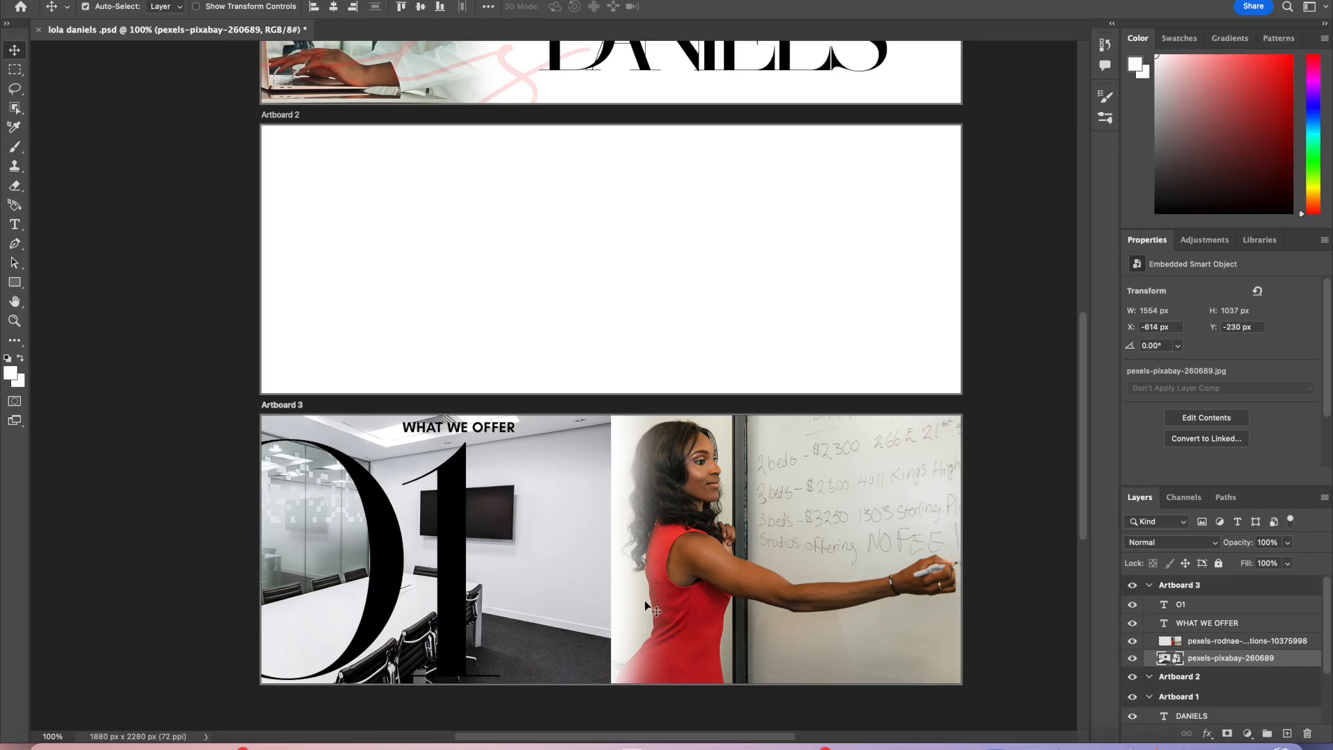
click(1289, 543)
drag(1288, 563, 1241, 565)
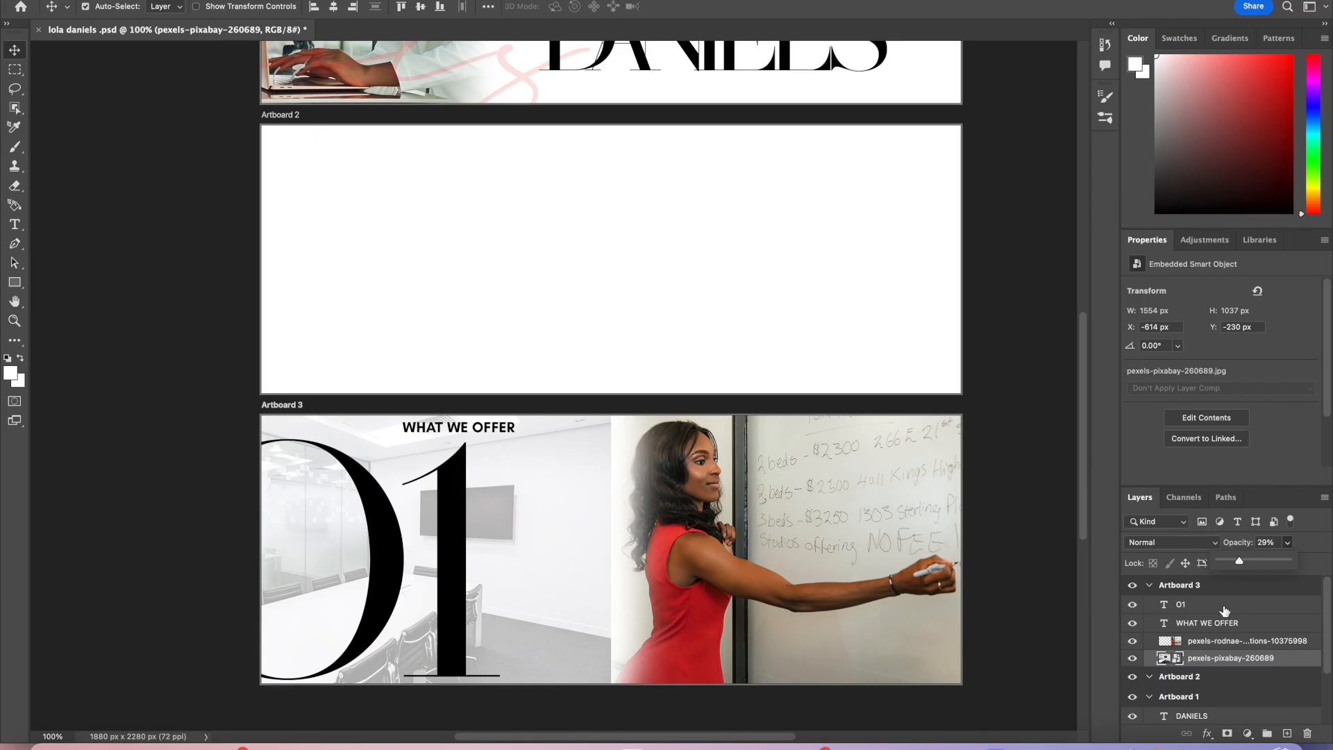
click(534, 503)
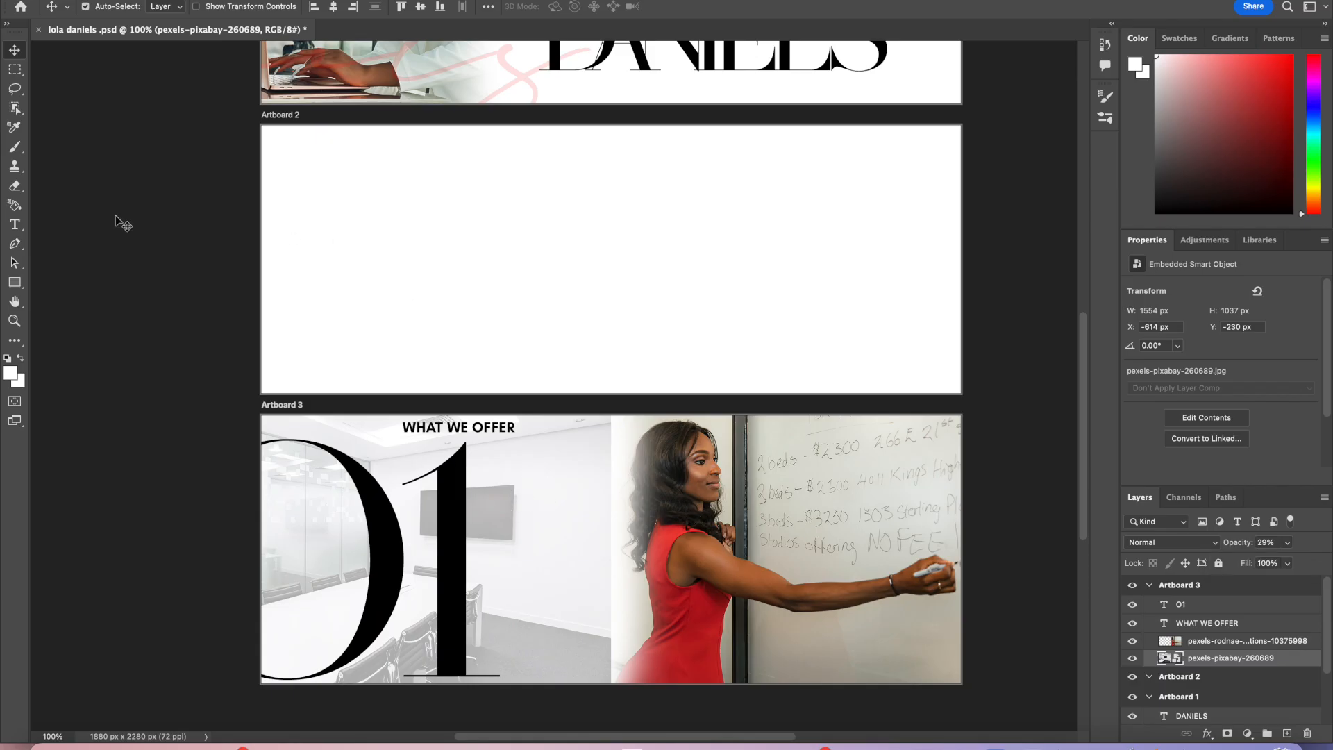
Step: Select the Brush tool and rasterize the office photo layer
click(15, 207)
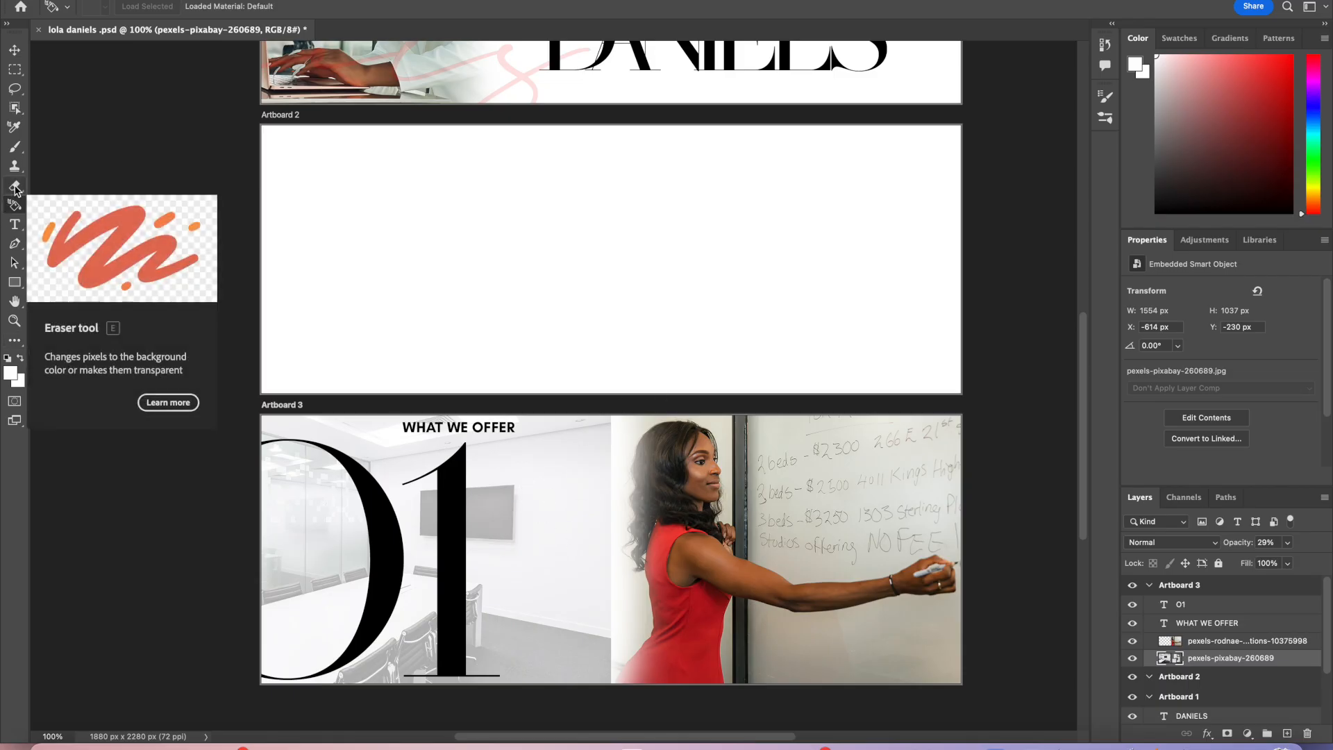
click(15, 149)
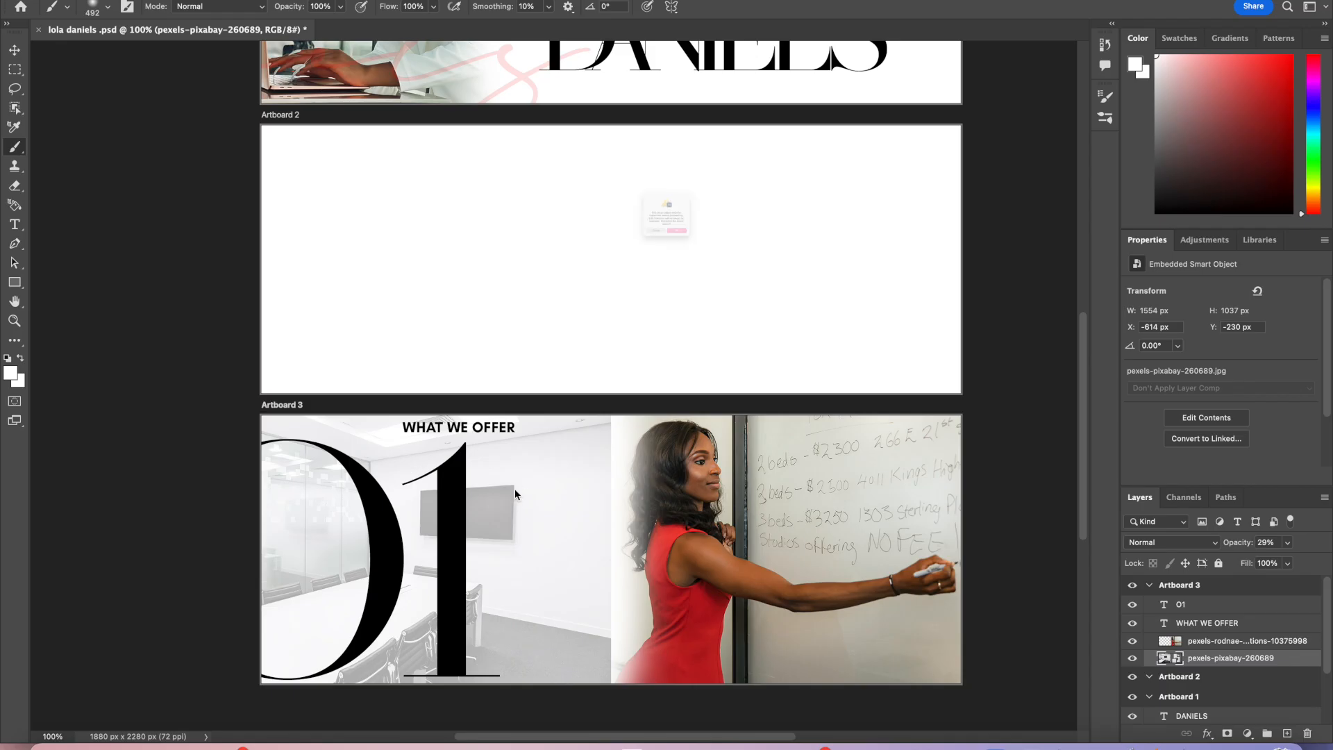
click(666, 215)
click(719, 281)
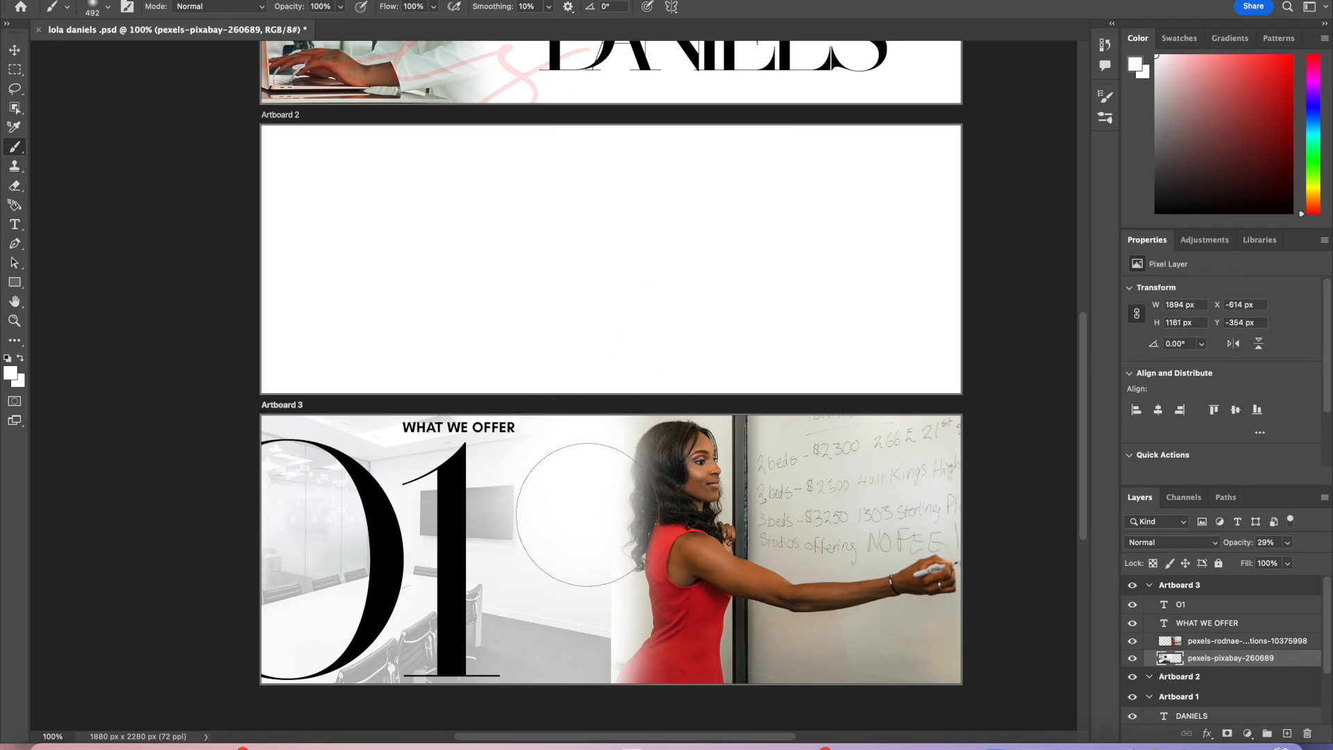
Step: Brush across the office photo's lower area and reposition the office and woman's photos within Artboard 3
mouse_move(588, 548)
mouse_down()
mouse_move(577, 611)
mouse_move(594, 652)
mouse_up()
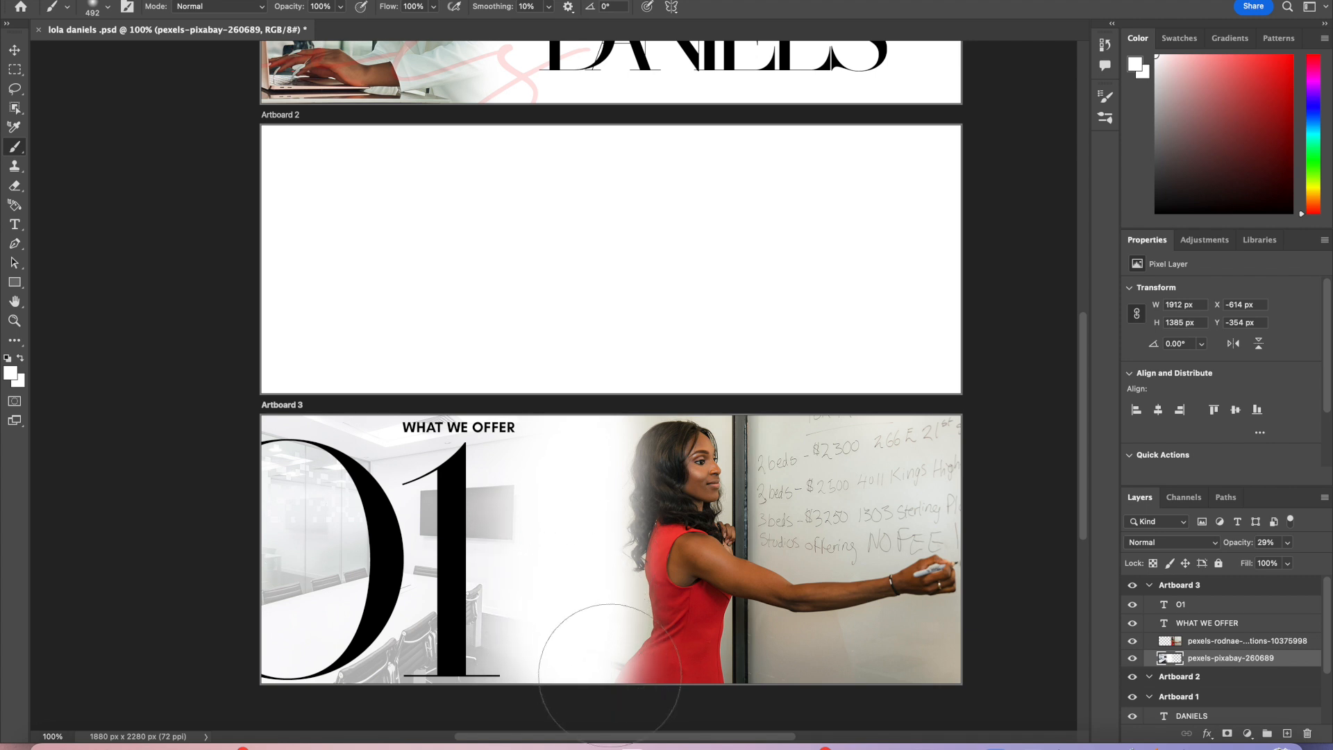
click(14, 50)
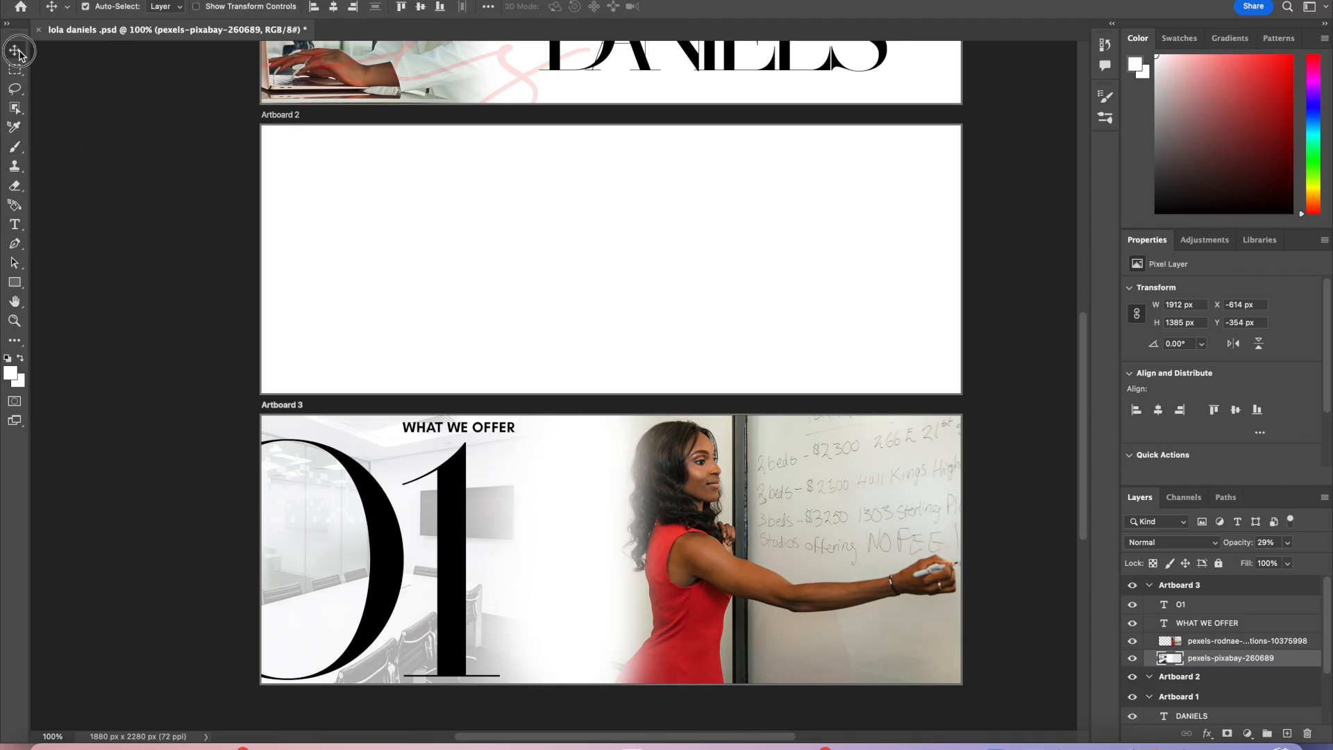
drag(511, 507, 622, 517)
drag(703, 656, 683, 655)
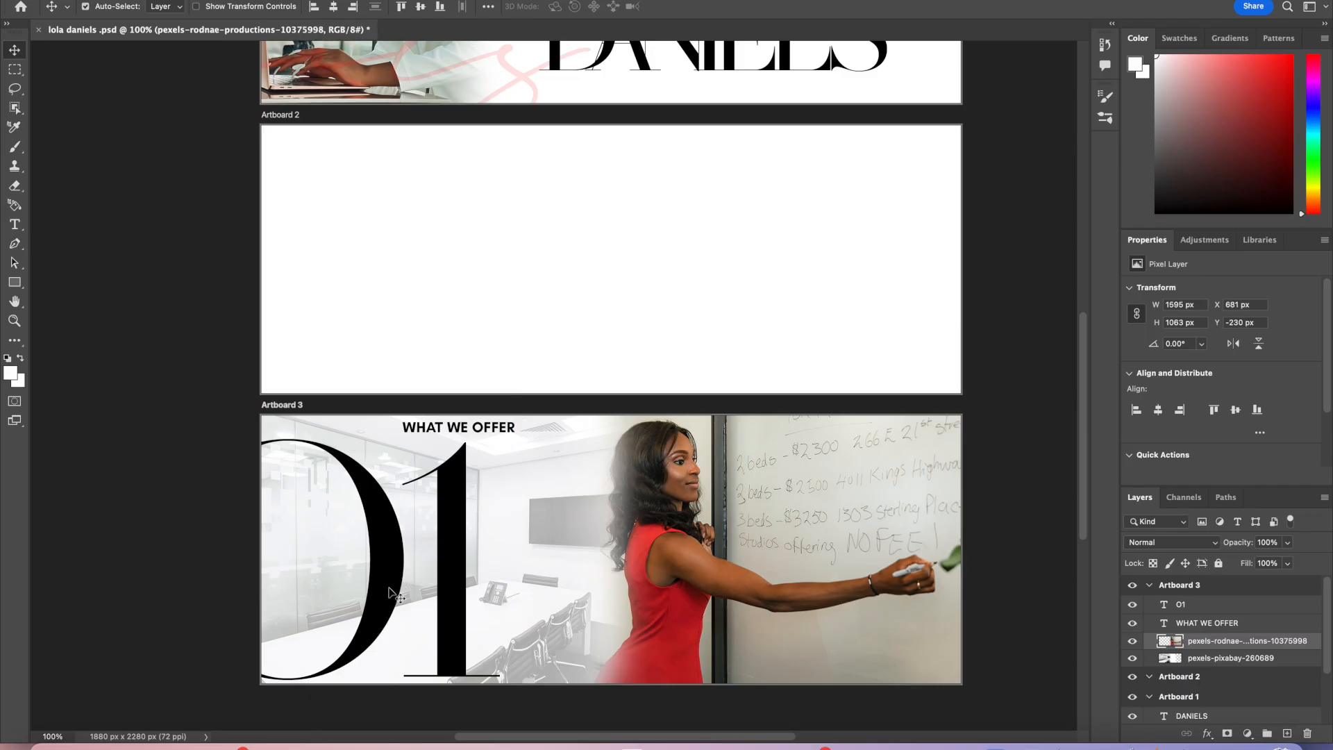
click(453, 587)
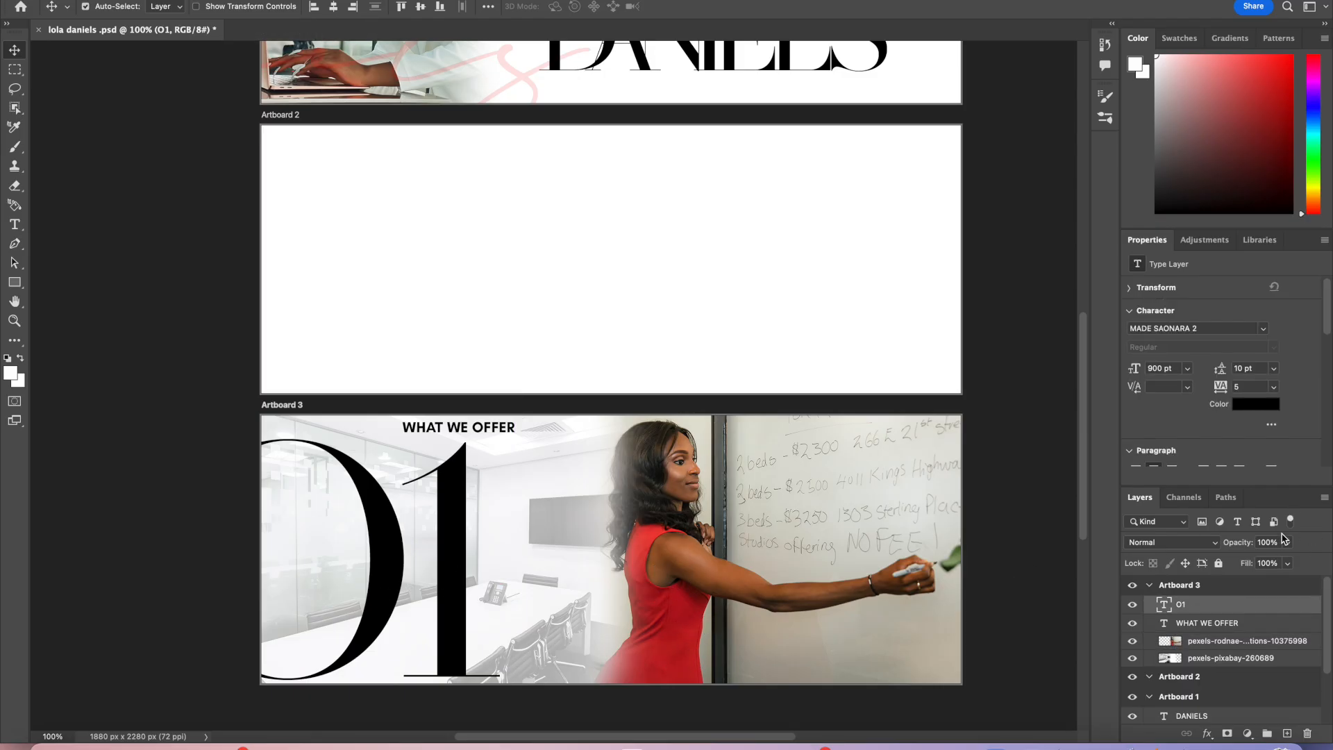
click(1217, 545)
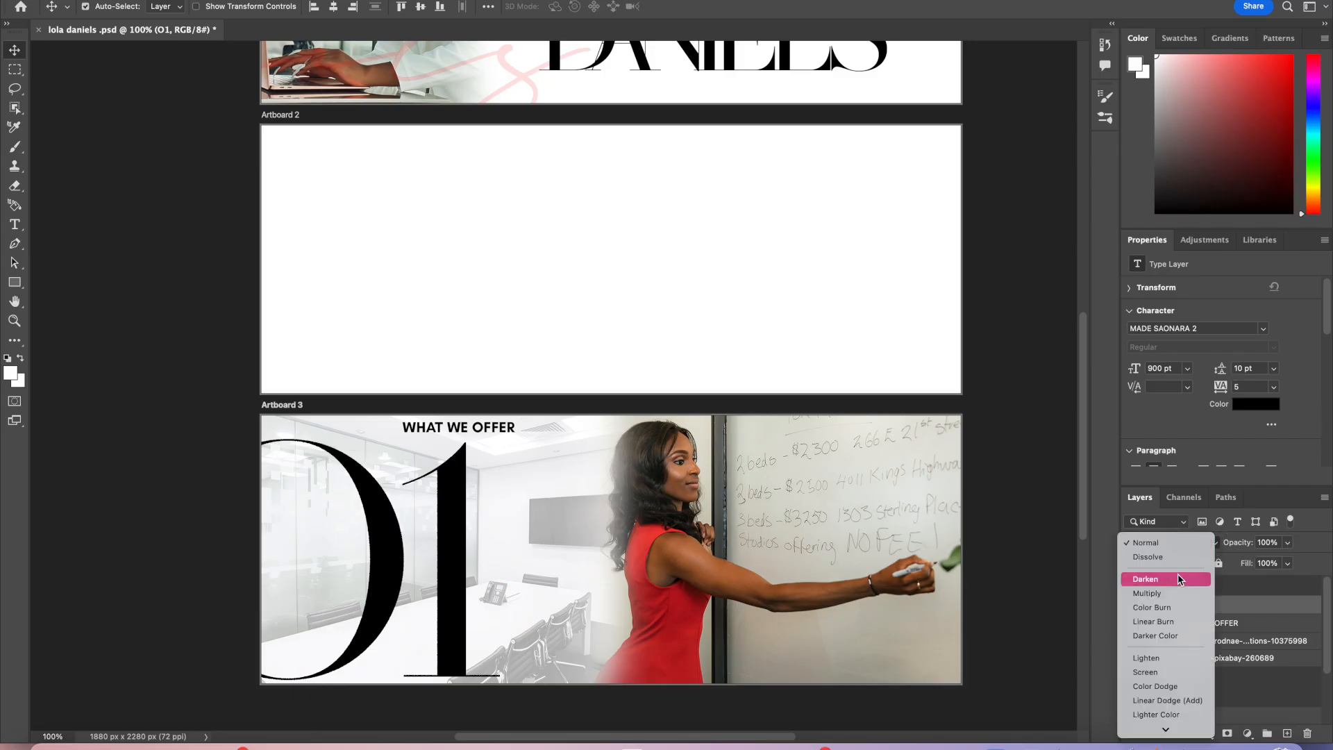
click(1179, 635)
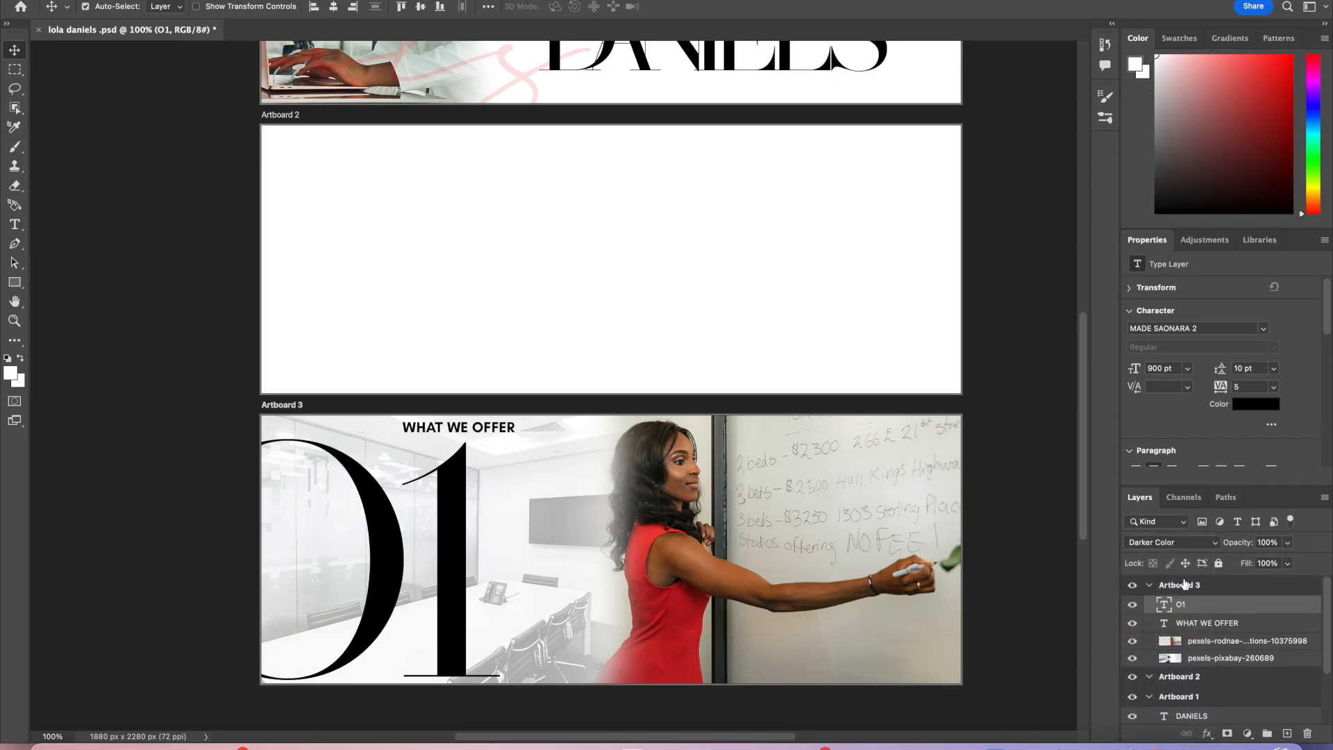
click(1185, 545)
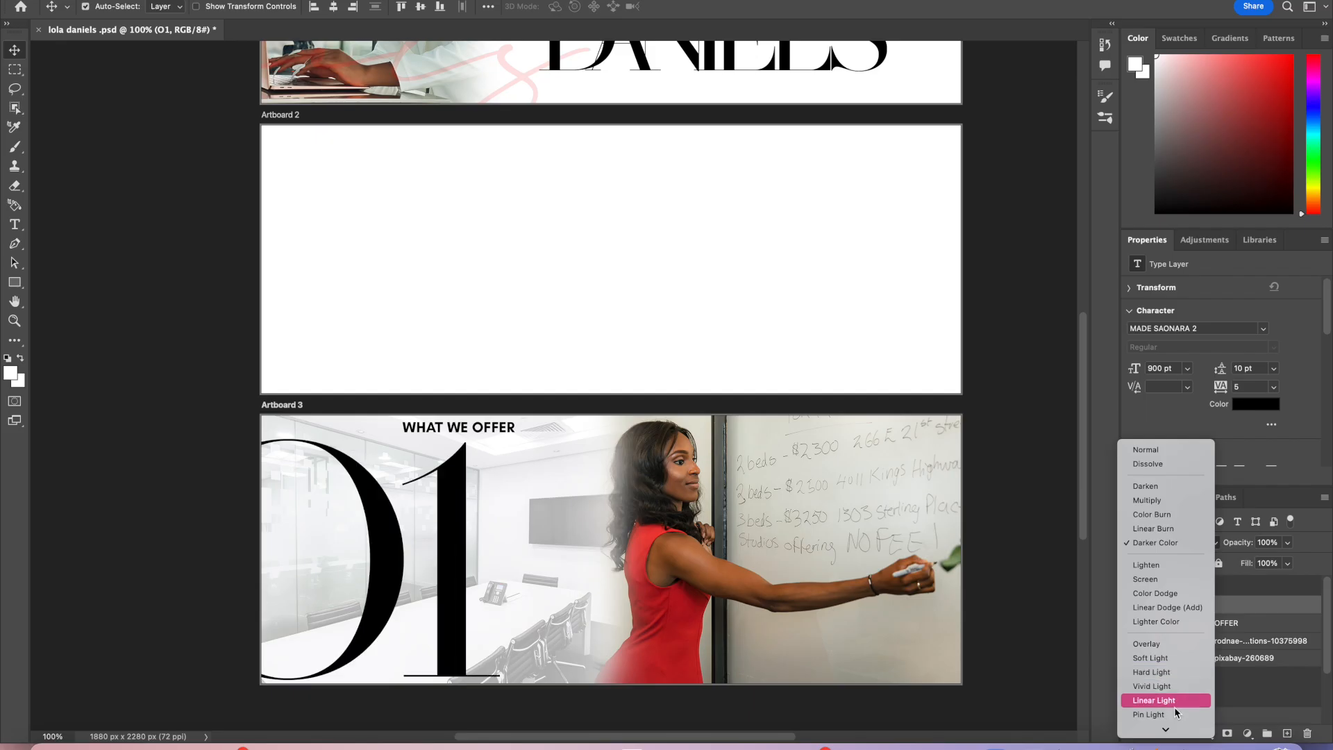
mouse_move(1174, 729)
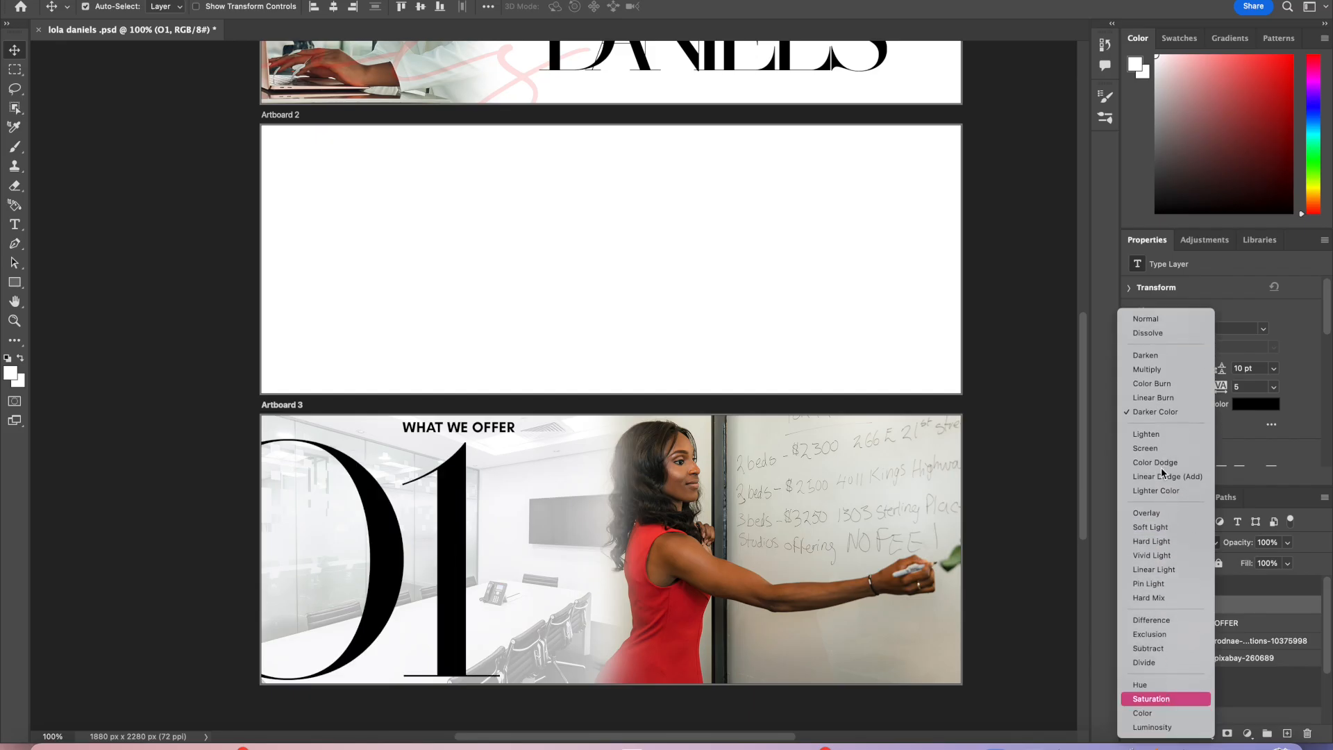
click(1156, 322)
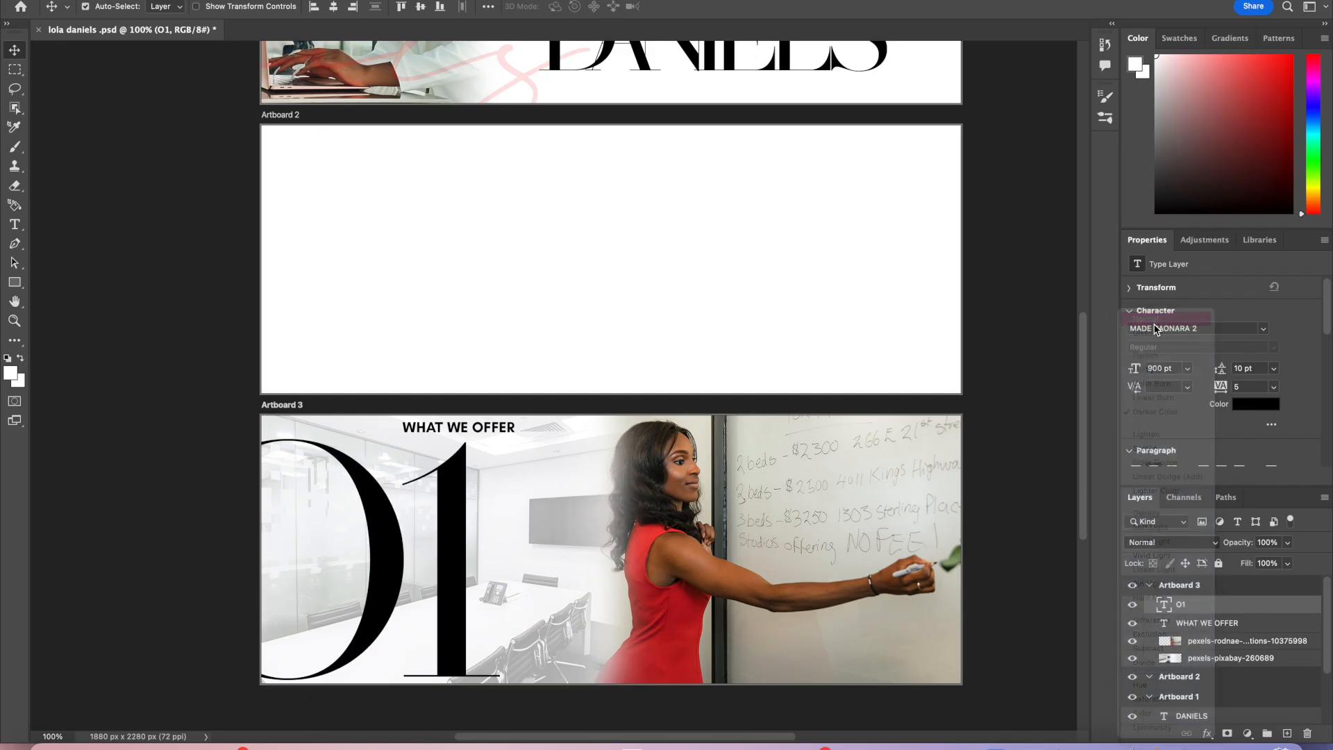
Step: Set the O1 numeral's color to the red c72226 sampled from the woman's dress
click(1254, 405)
drag(864, 185, 760, 82)
click(741, 58)
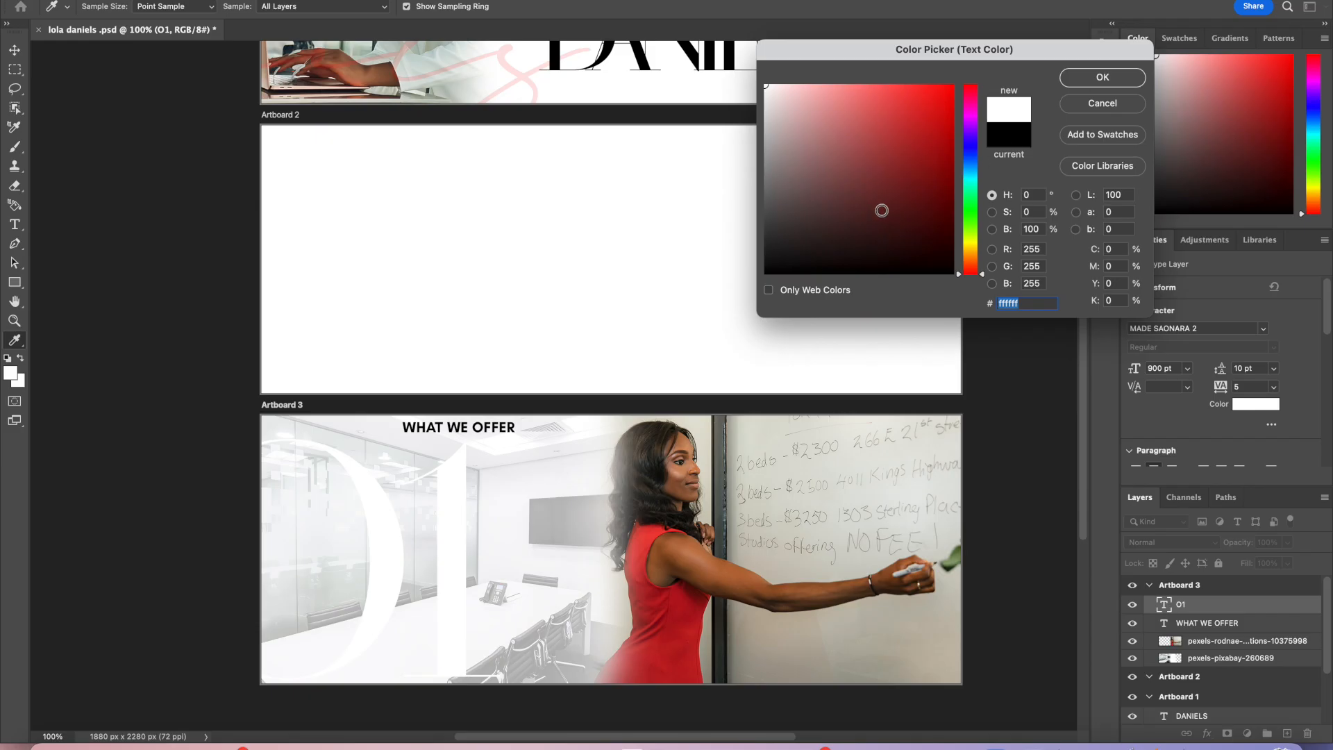
click(698, 632)
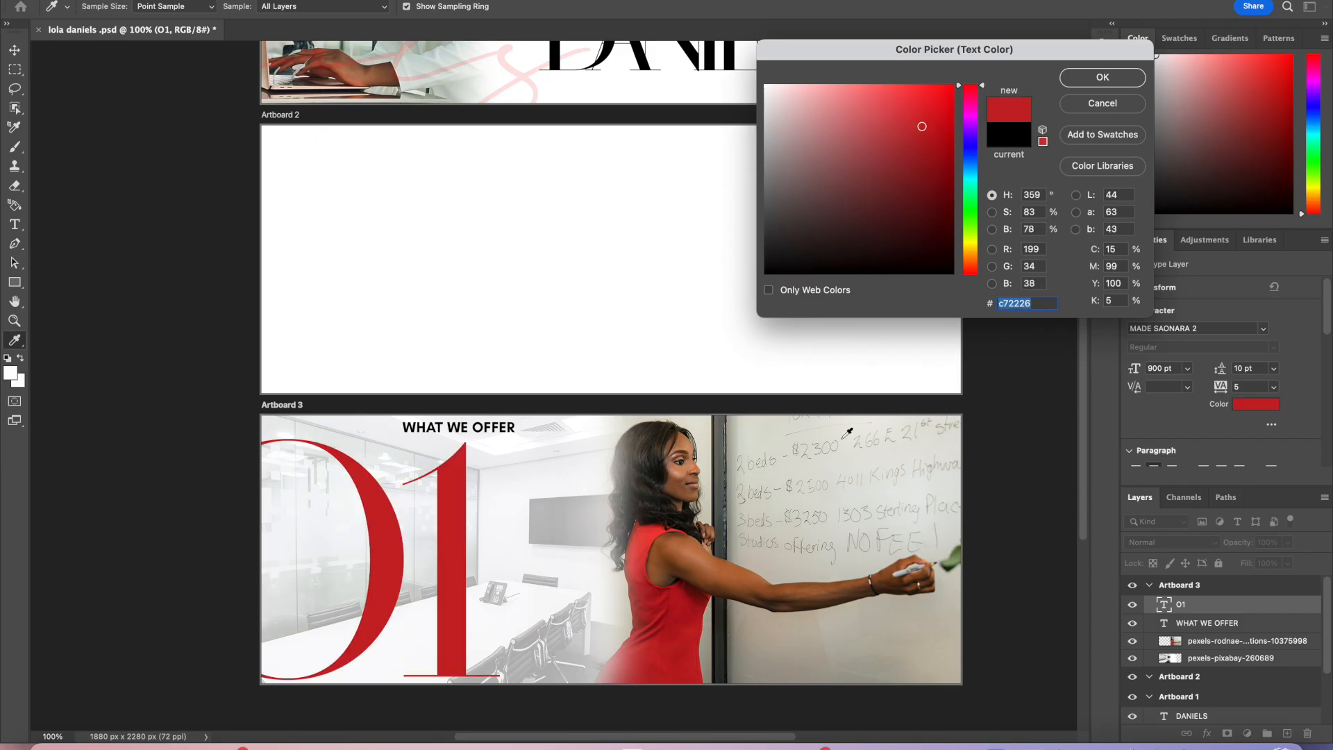
click(1107, 75)
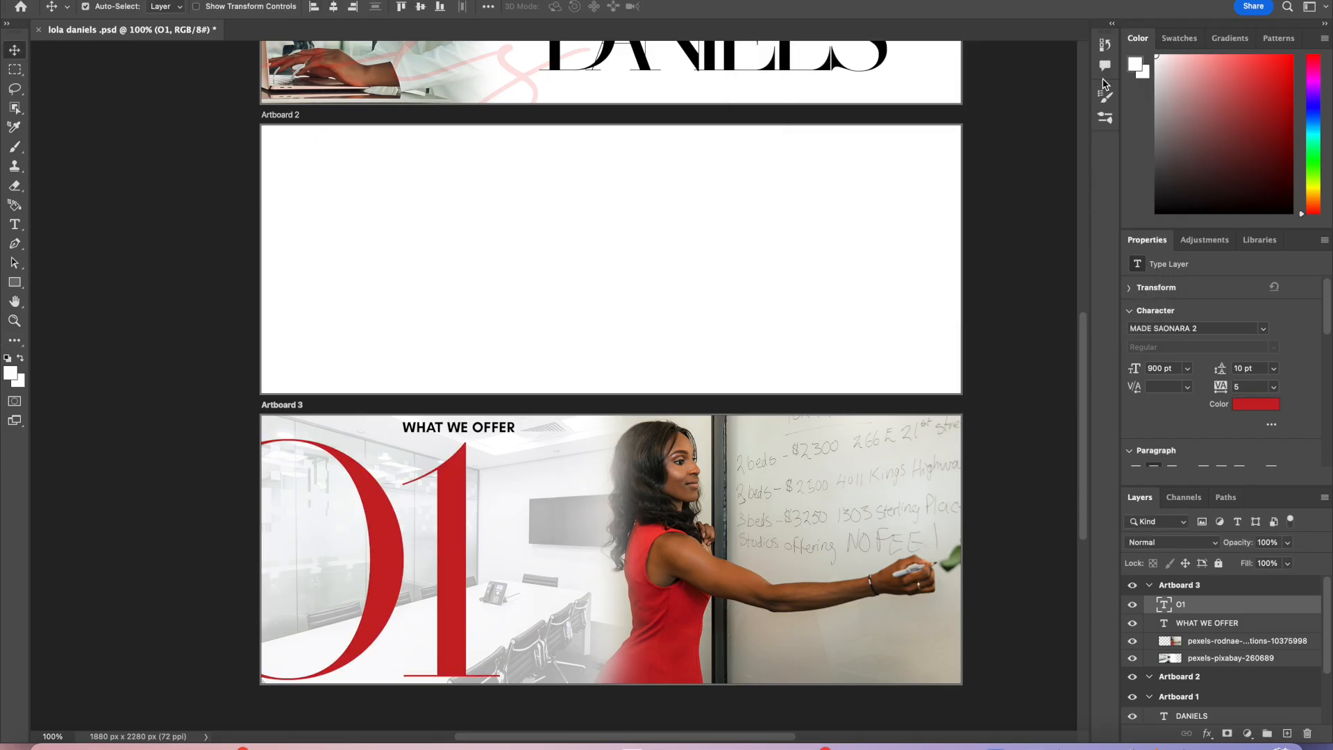
Step: Try Color Dodge blending on the O1 numeral and shift it right
click(1198, 545)
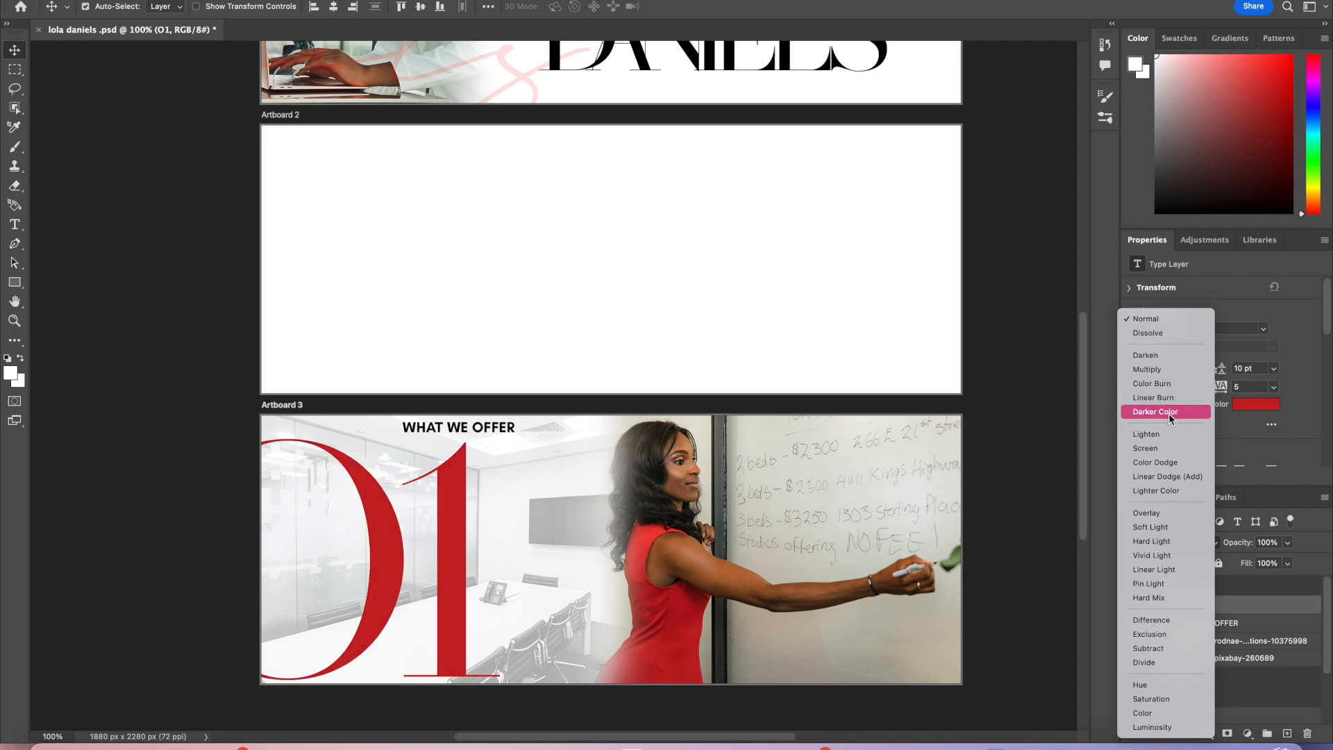
click(1174, 463)
drag(452, 619, 529, 620)
Step: Set the O1 numeral's blend mode to Soft Light and reposition it within Artboard 3
scroll(631, 498, up, 5)
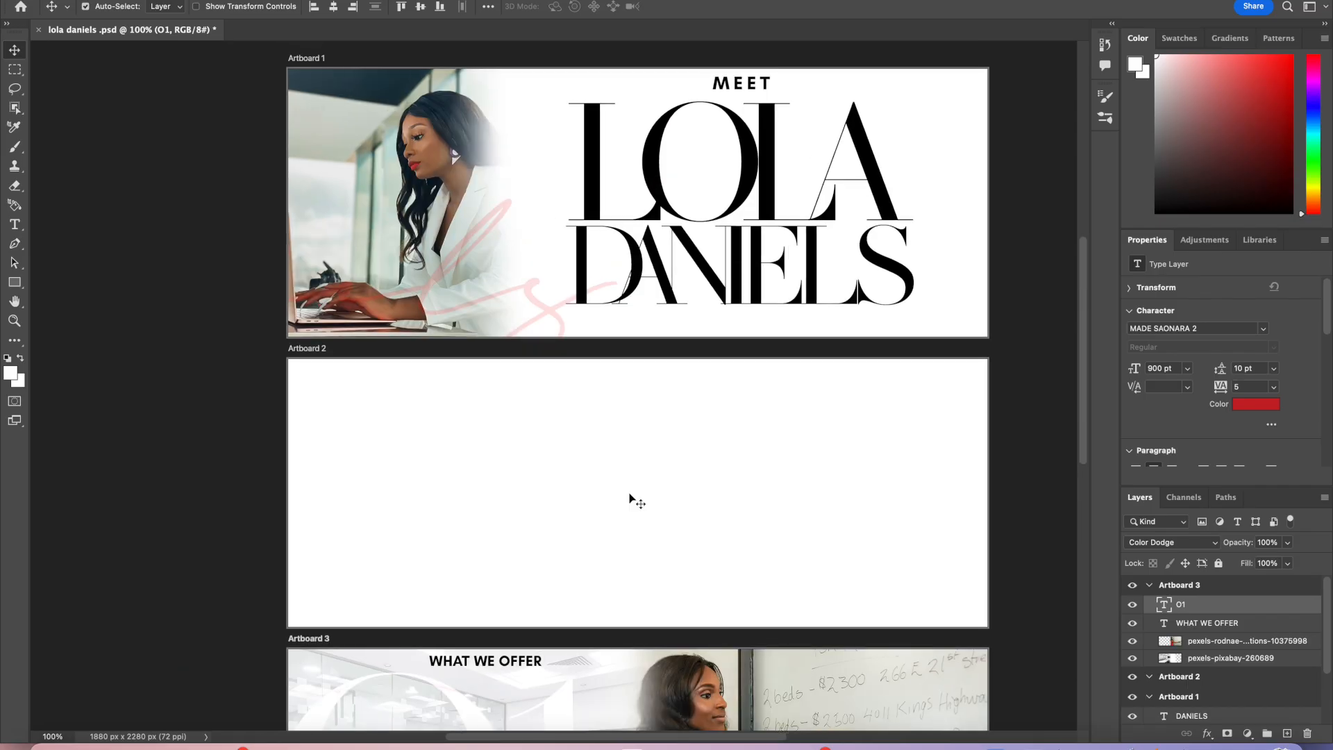
scroll(630, 499, down, 5)
scroll(631, 498, right, 2)
scroll(631, 498, down, 2)
scroll(631, 498, left, 2)
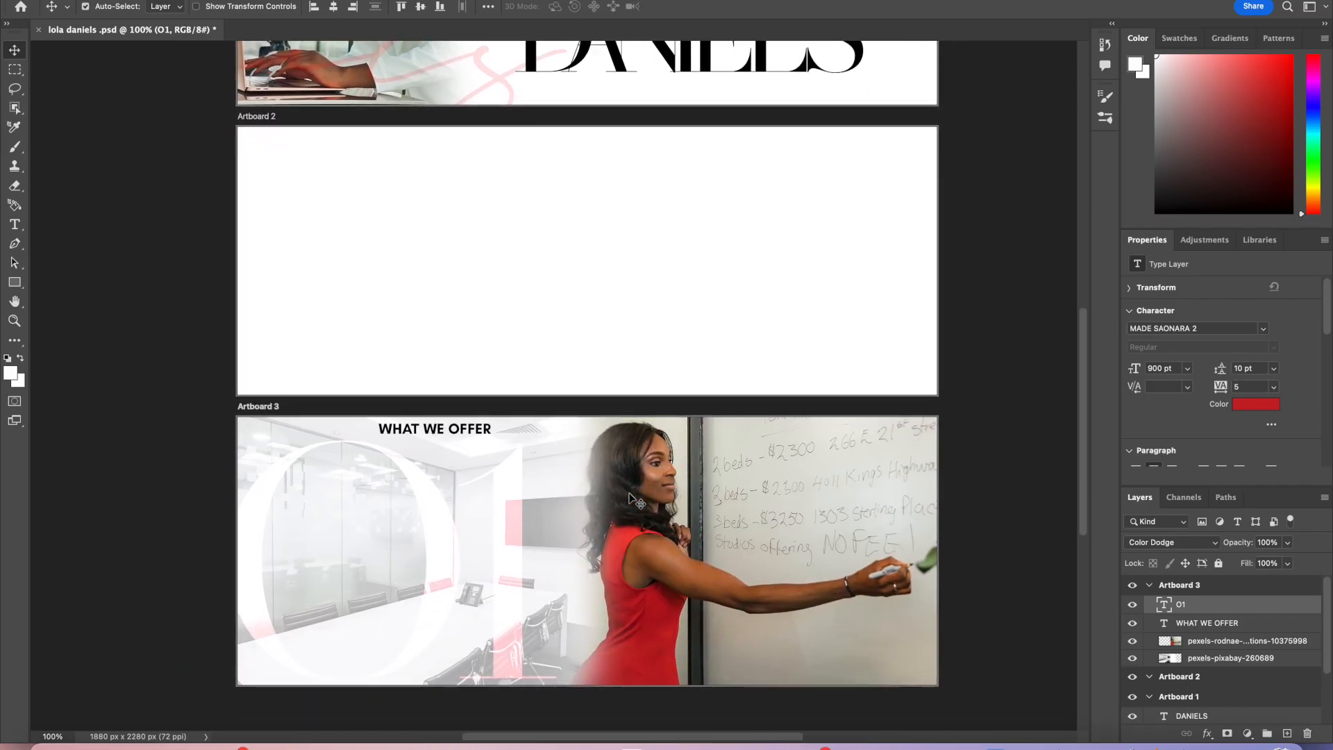
scroll(631, 499, up, 4)
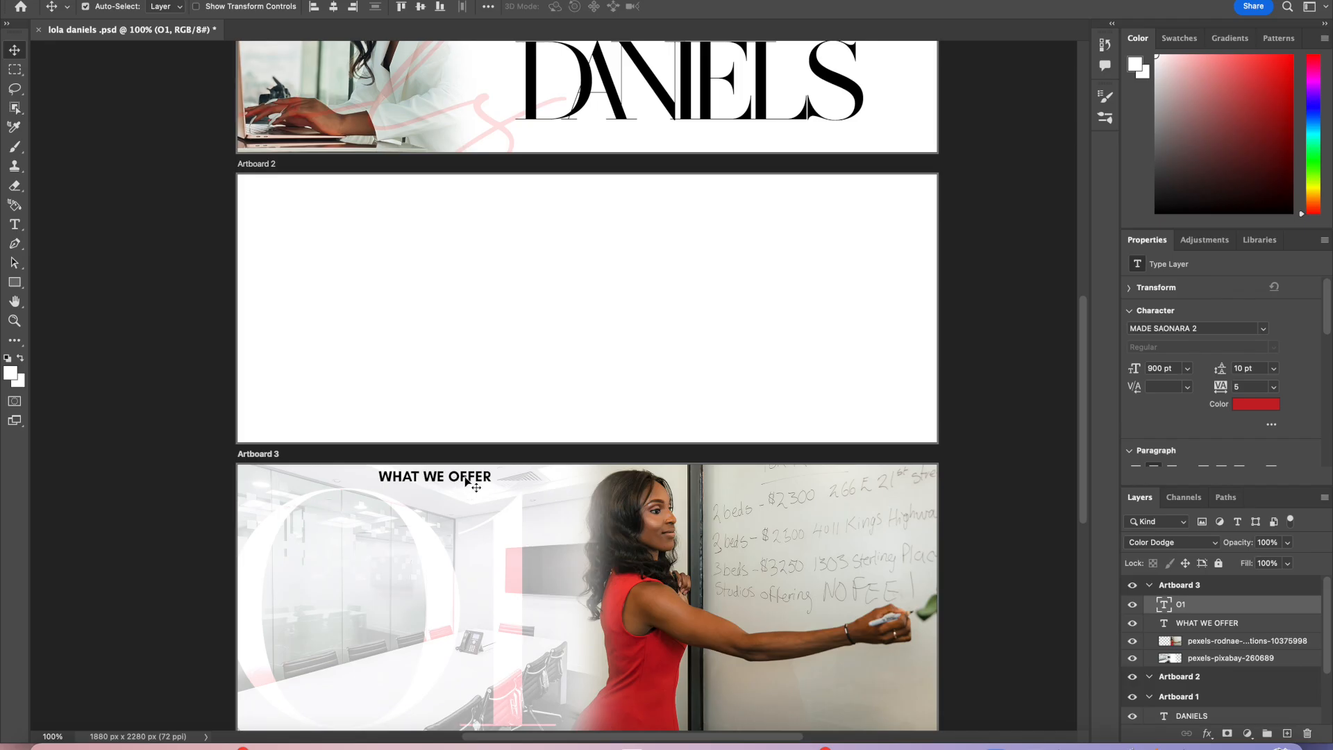
scroll(468, 507, down, 1)
drag(512, 566, 405, 577)
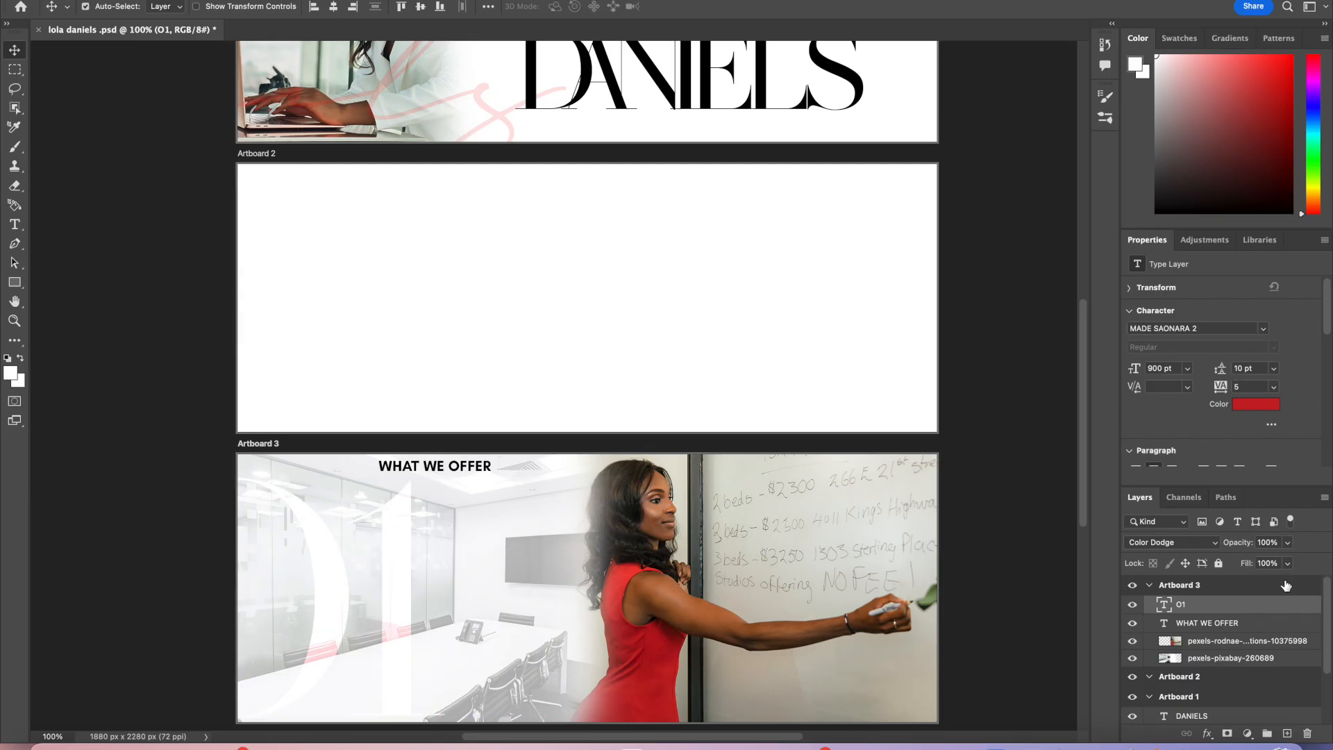
click(1215, 546)
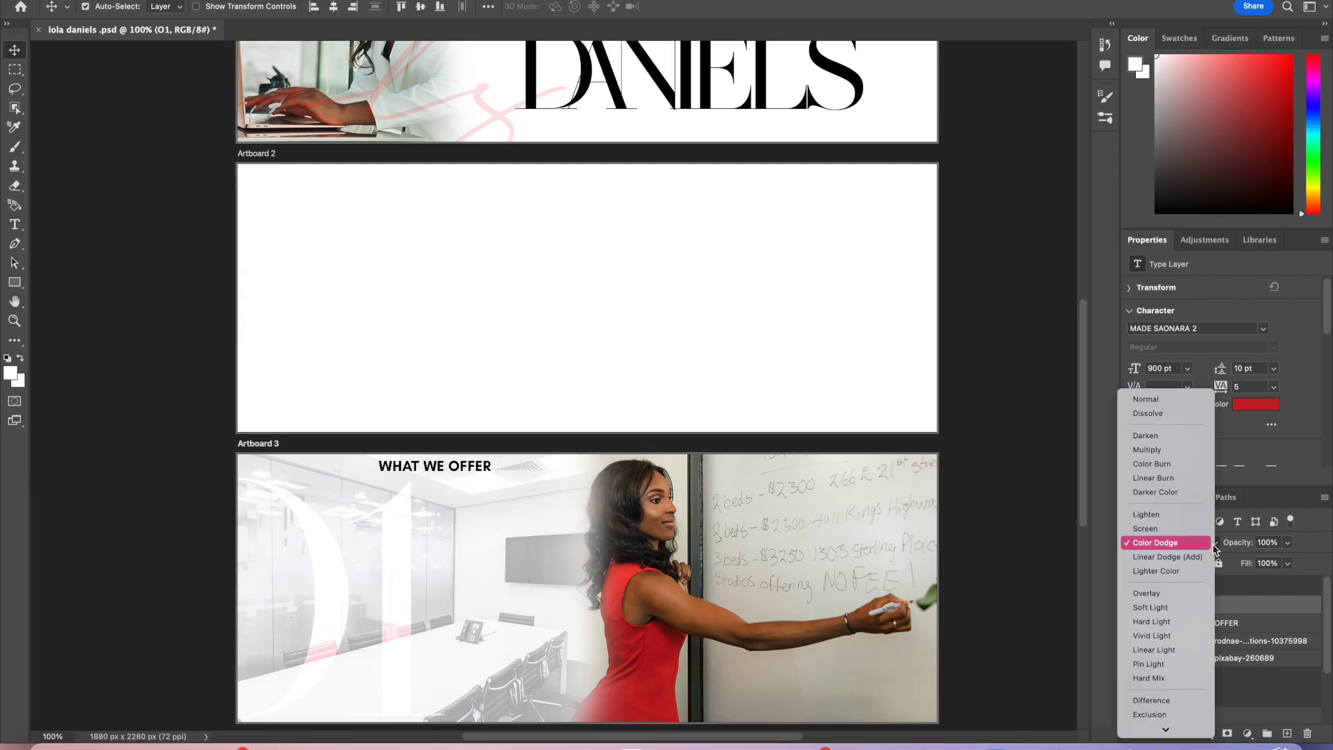
click(1187, 608)
drag(407, 655, 488, 655)
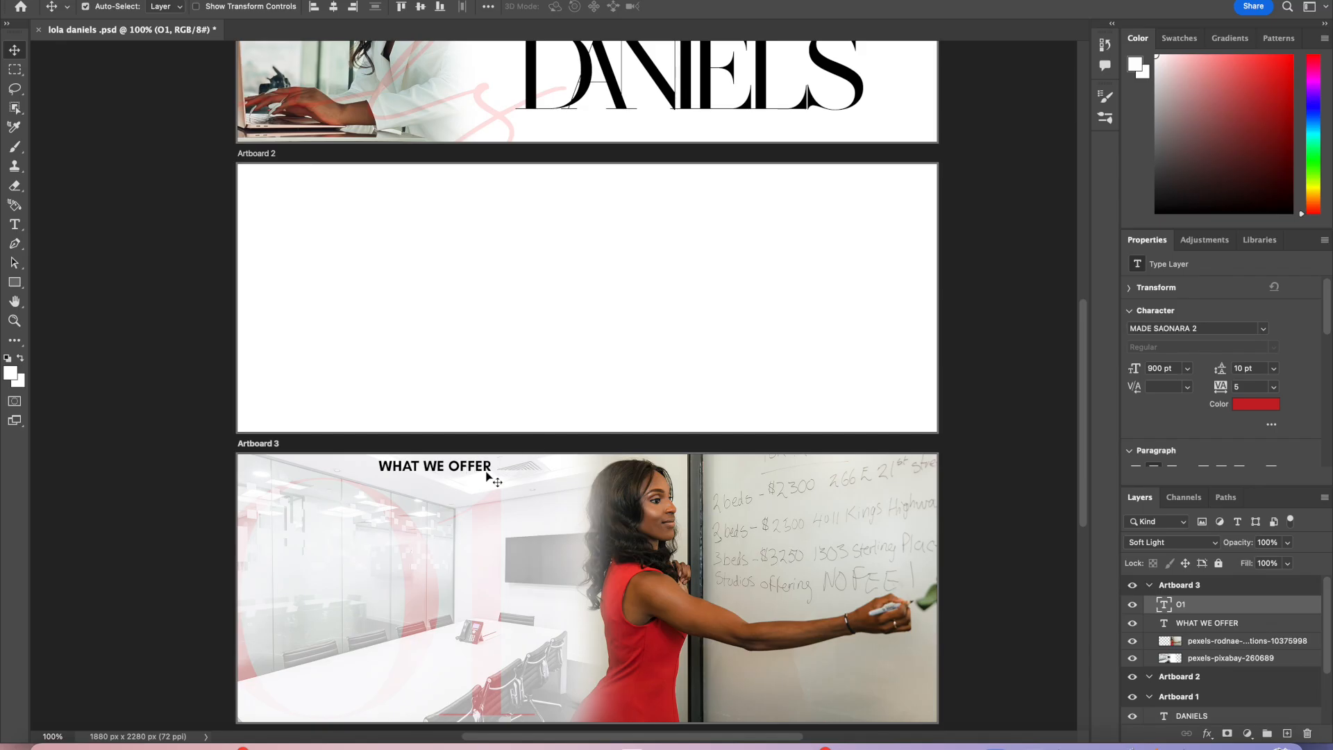
Step: Shift the O1 numeral further right over the office photo
drag(487, 475, 490, 474)
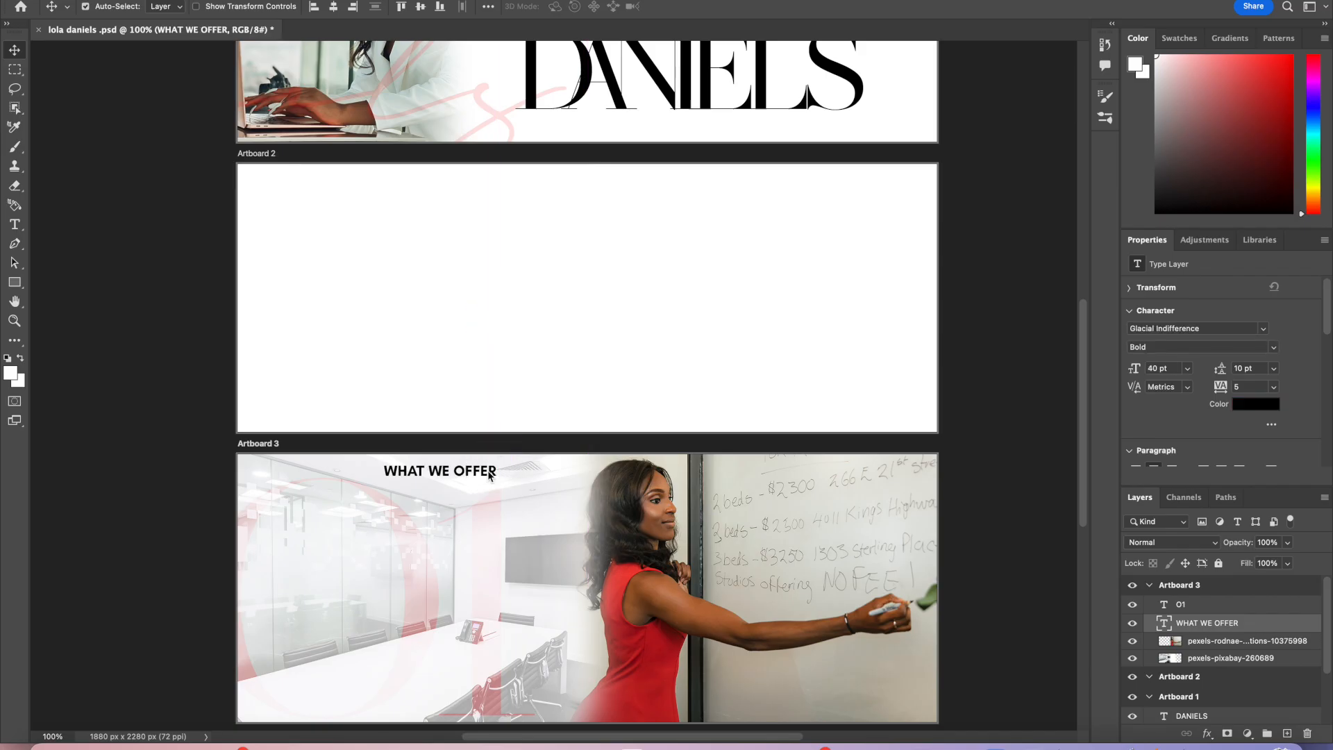
scroll(489, 473, down, 2)
scroll(488, 472, down, 1)
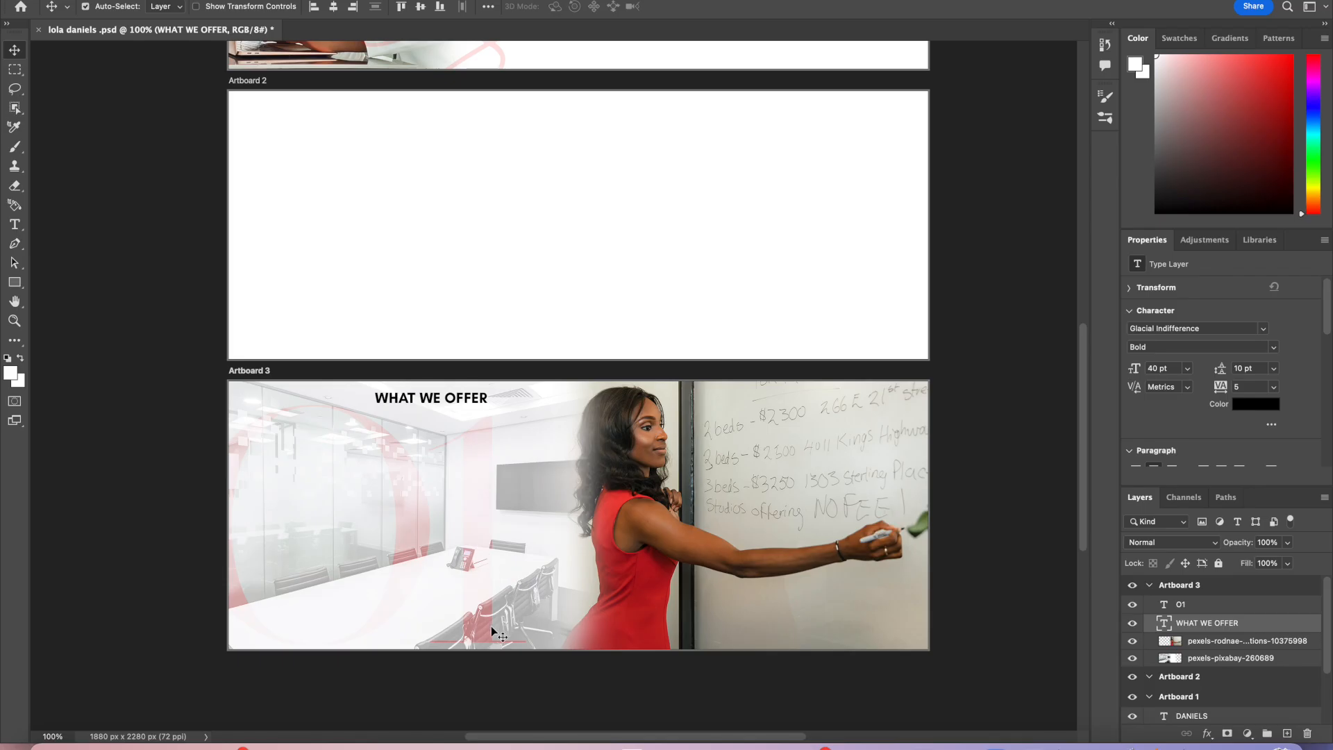
drag(466, 574, 571, 577)
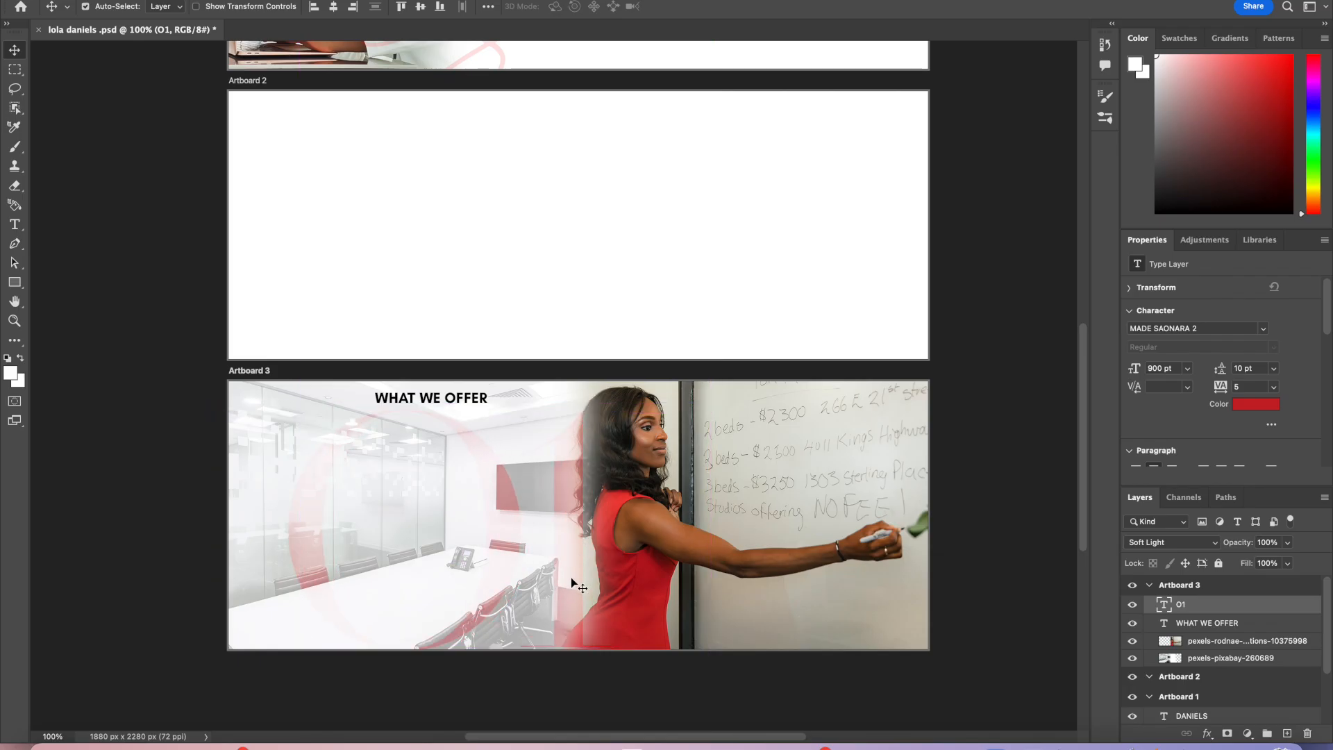
Step: Delete the WHAT WE OFFER heading from Artboard 3
scroll(565, 636, down, 3)
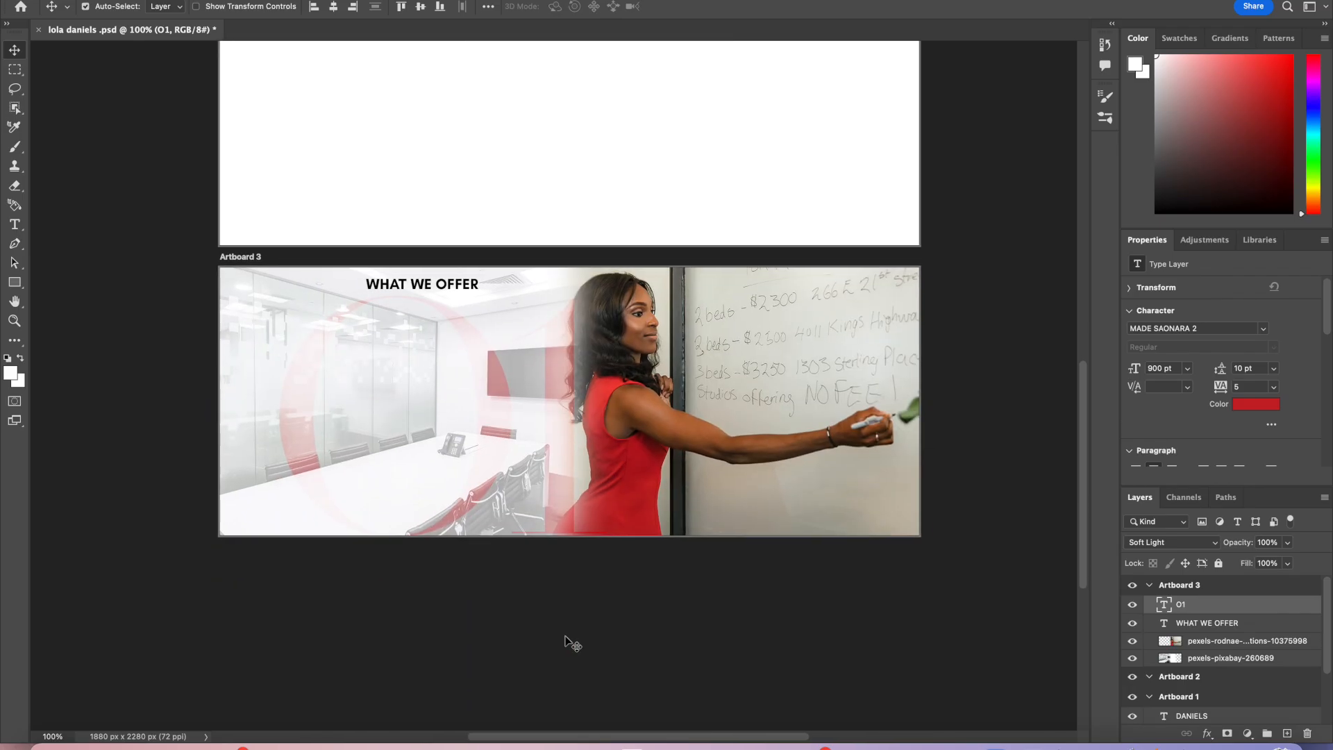
click(440, 290)
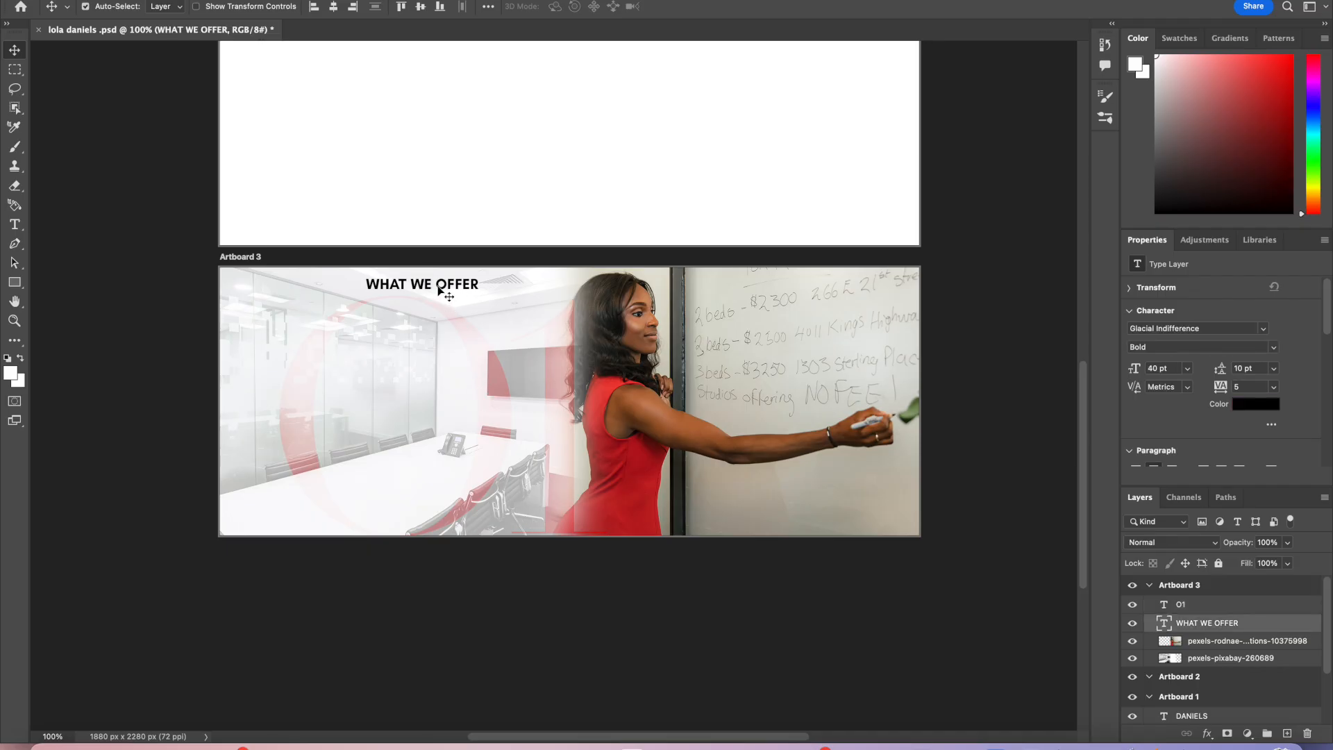
key(Delete)
Step: Add a new artboard below Artboard 3
scroll(497, 385, down, 8)
scroll(500, 390, up, 8)
click(475, 275)
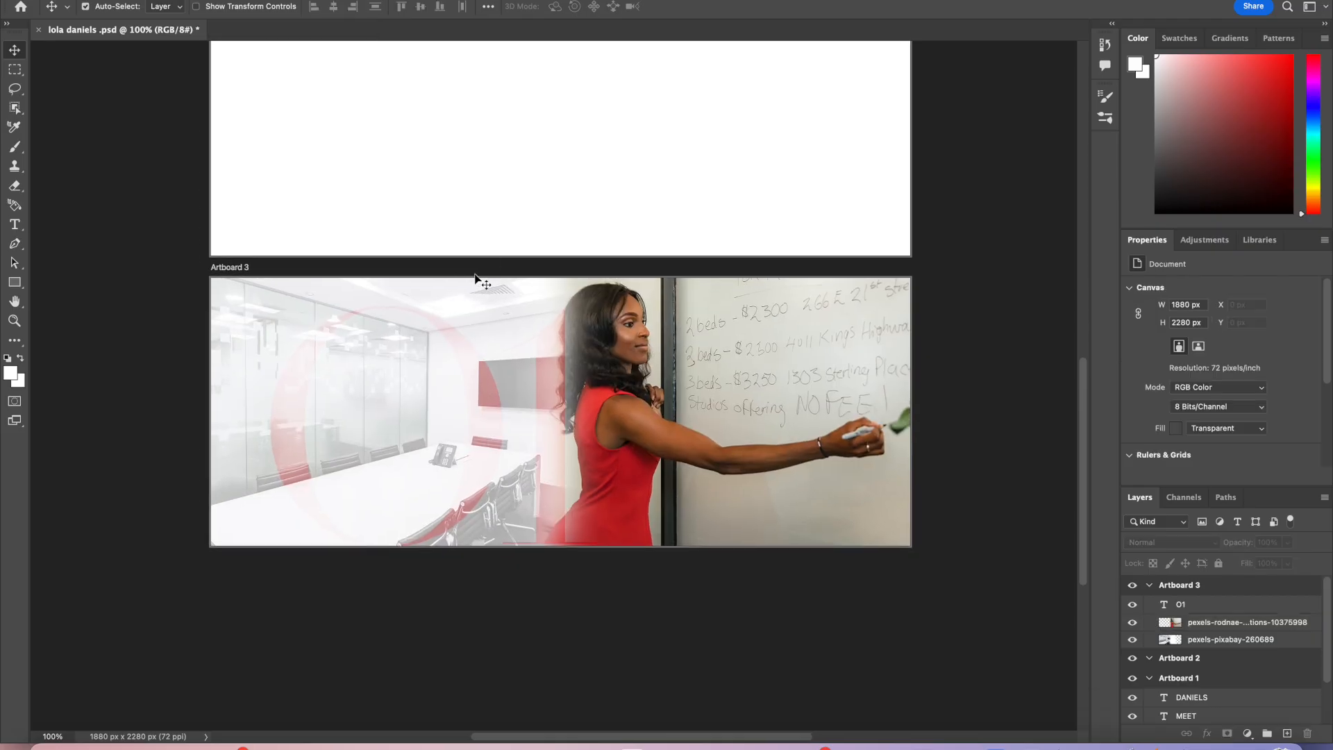
click(475, 282)
click(478, 278)
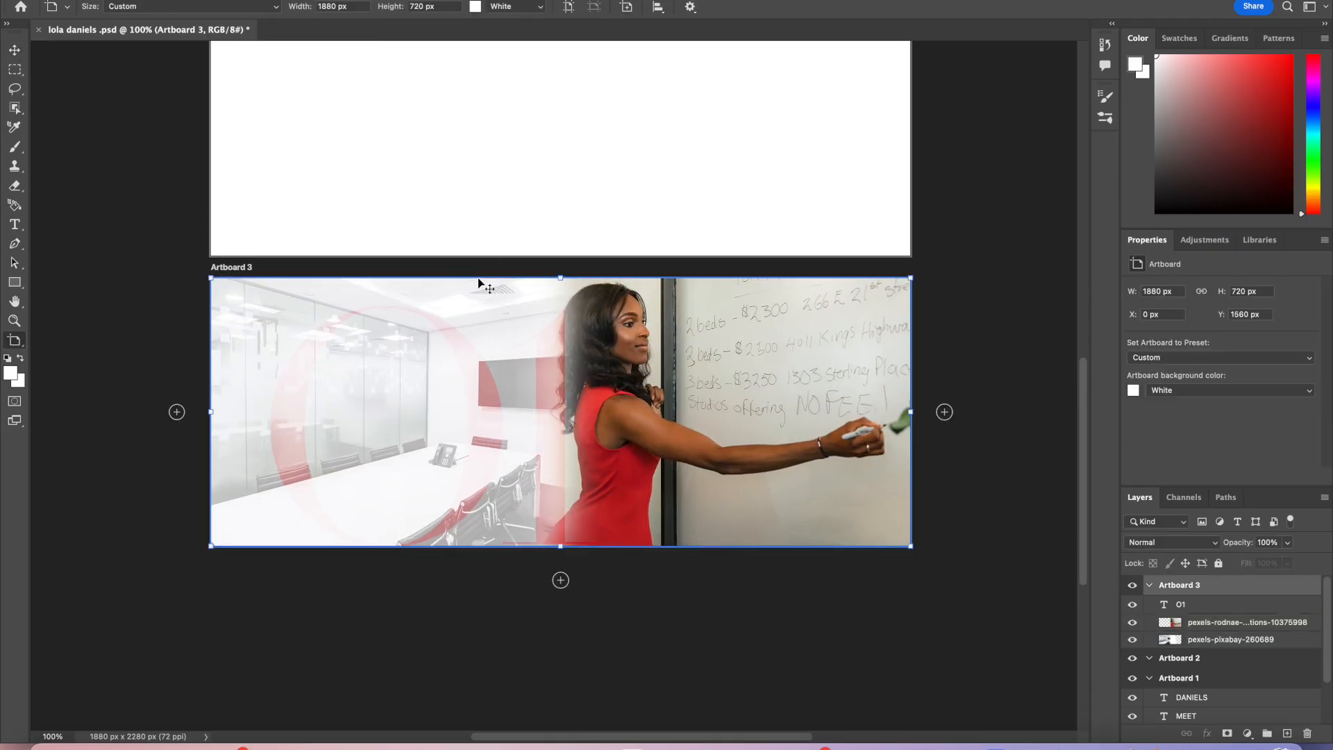
click(560, 580)
Step: Move the new Artboard 4 up to close the gap beneath Artboard 3
scroll(545, 414, down, 6)
scroll(545, 415, up, 6)
scroll(545, 415, down, 2)
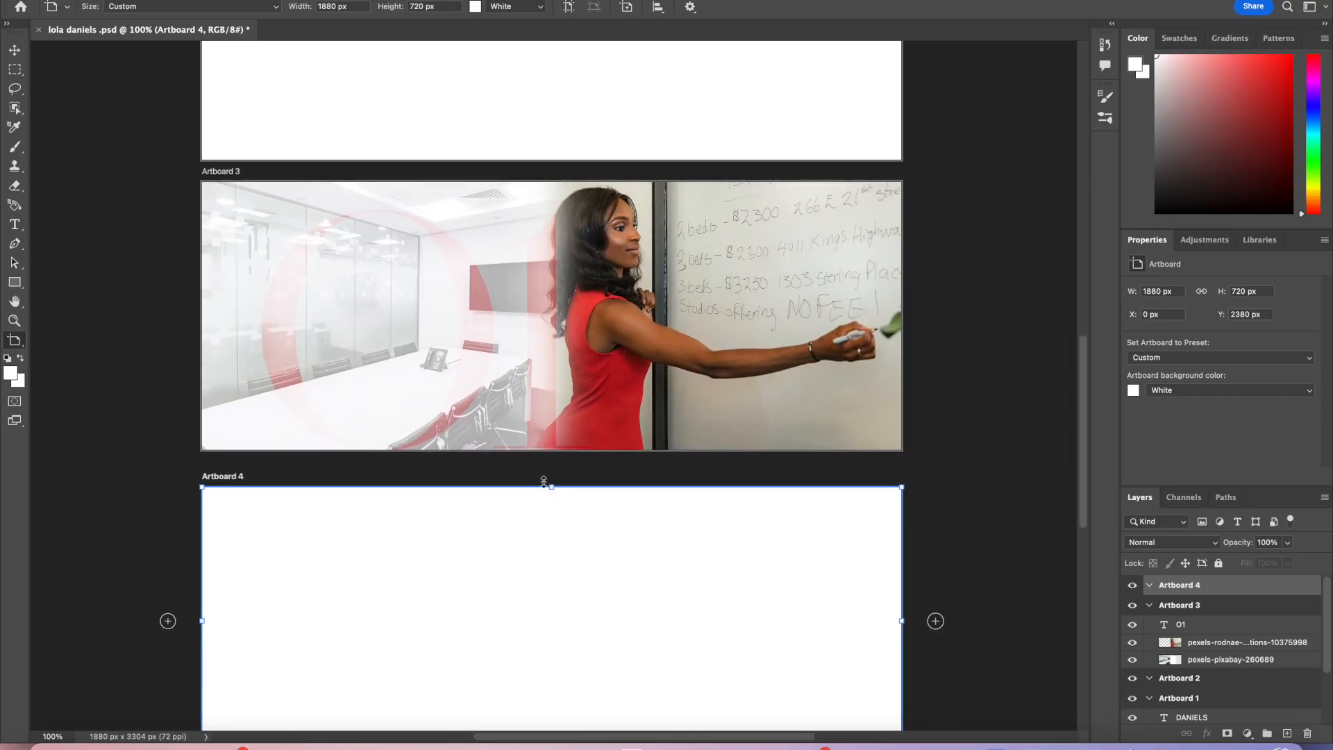
drag(222, 478, 226, 466)
scroll(424, 589, up, 5)
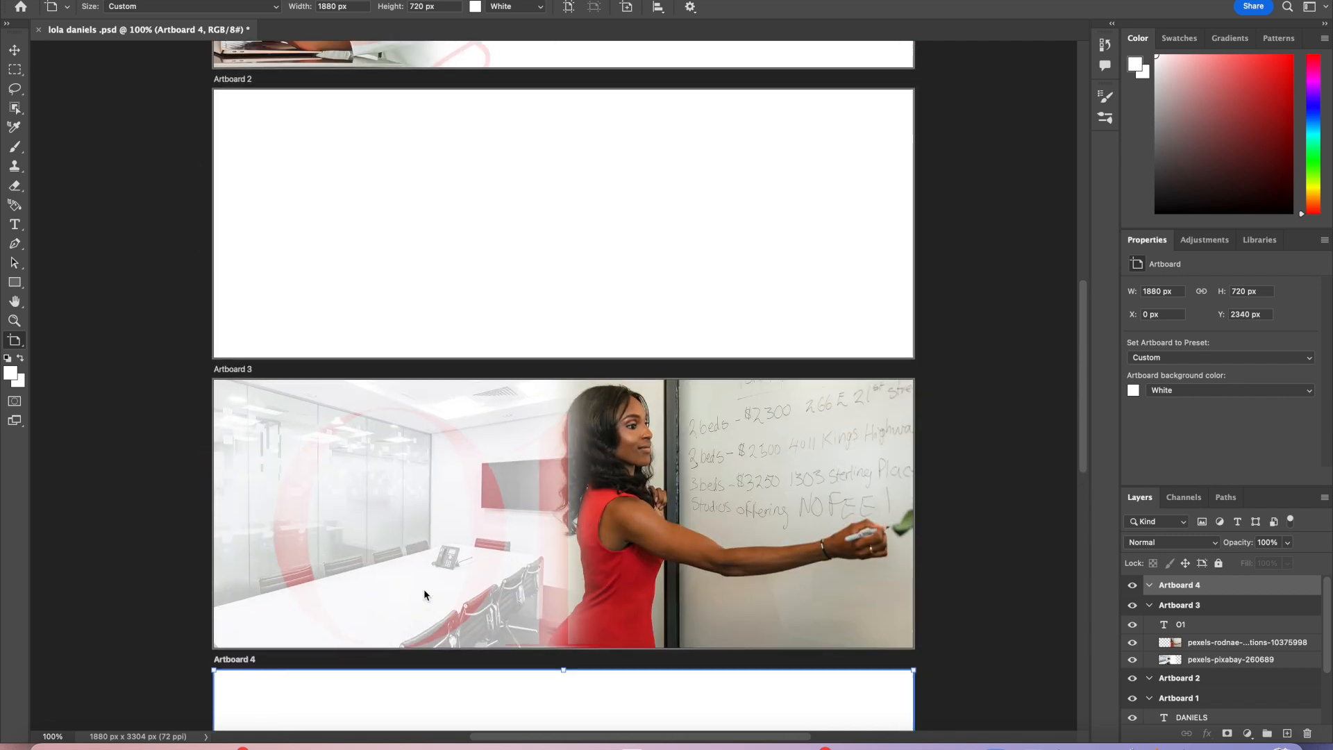
scroll(425, 594, up, 5)
scroll(423, 589, down, 1)
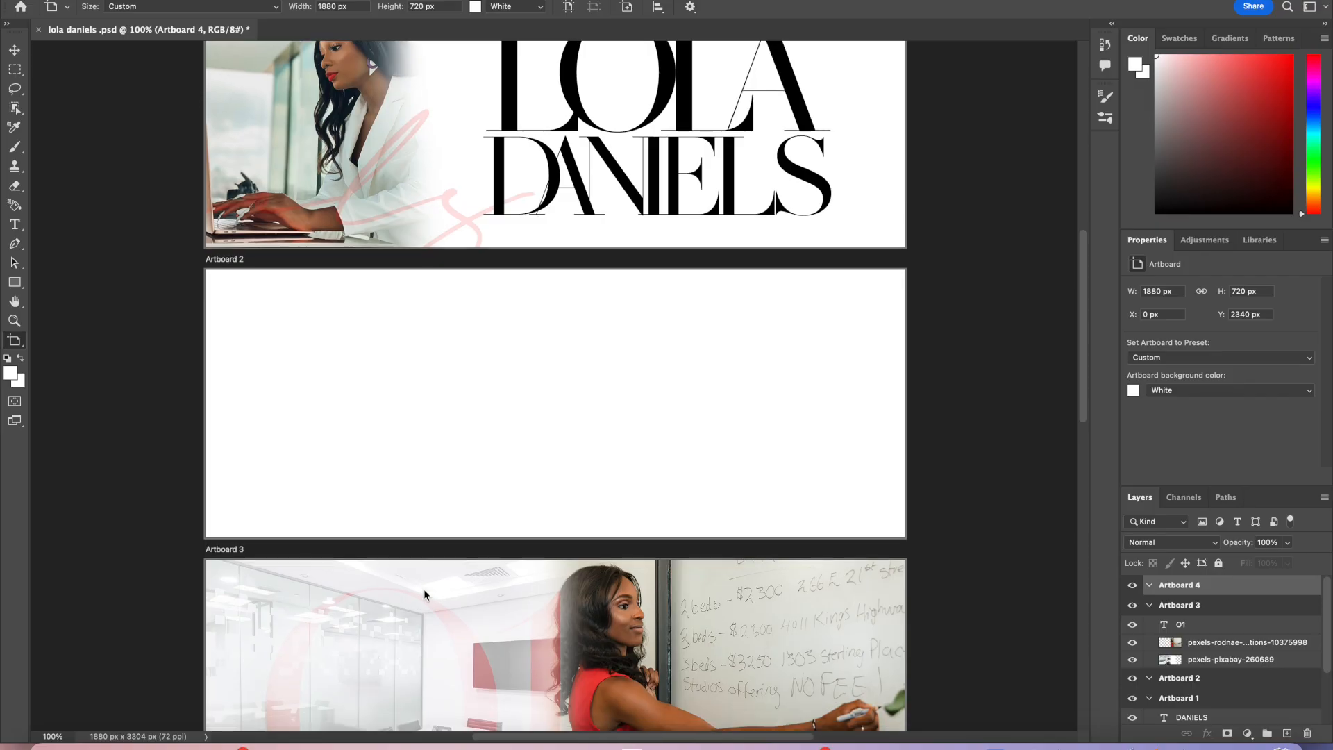
scroll(424, 589, up, 4)
scroll(423, 589, down, 6)
scroll(424, 589, down, 3)
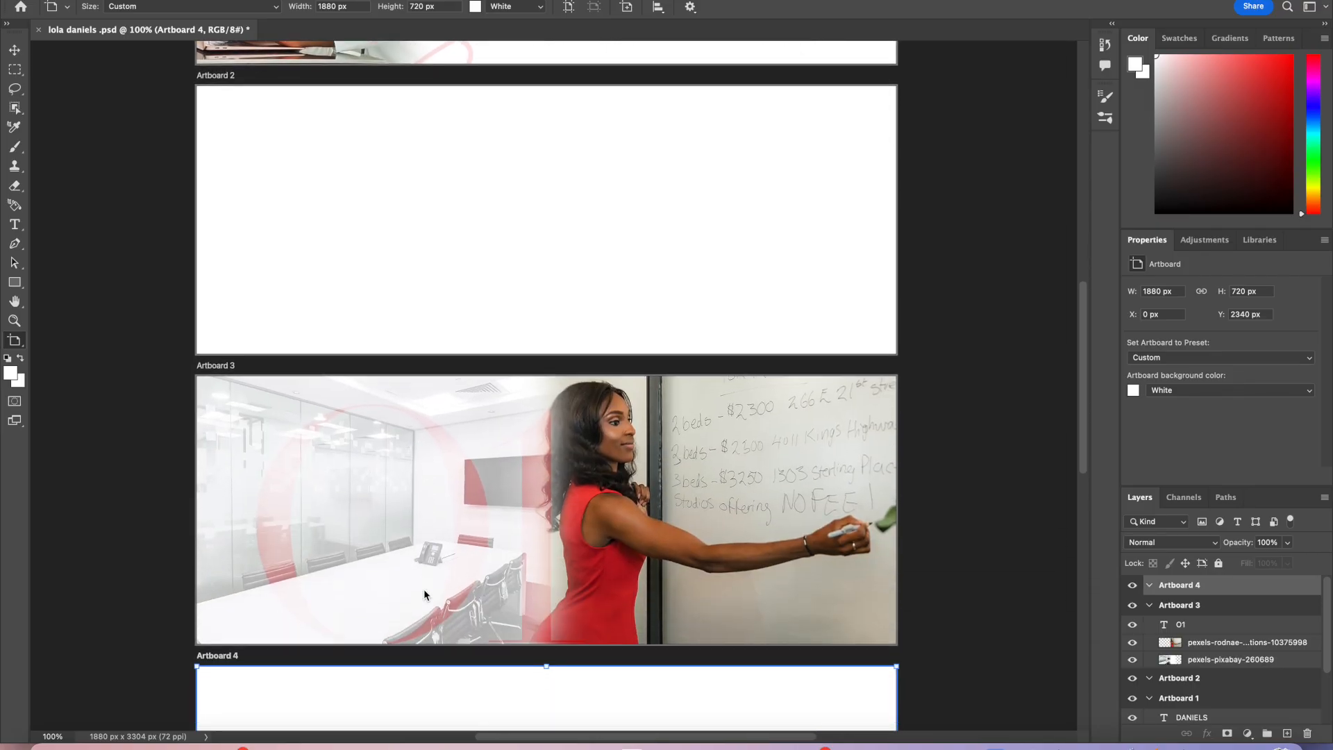
scroll(424, 589, down, 5)
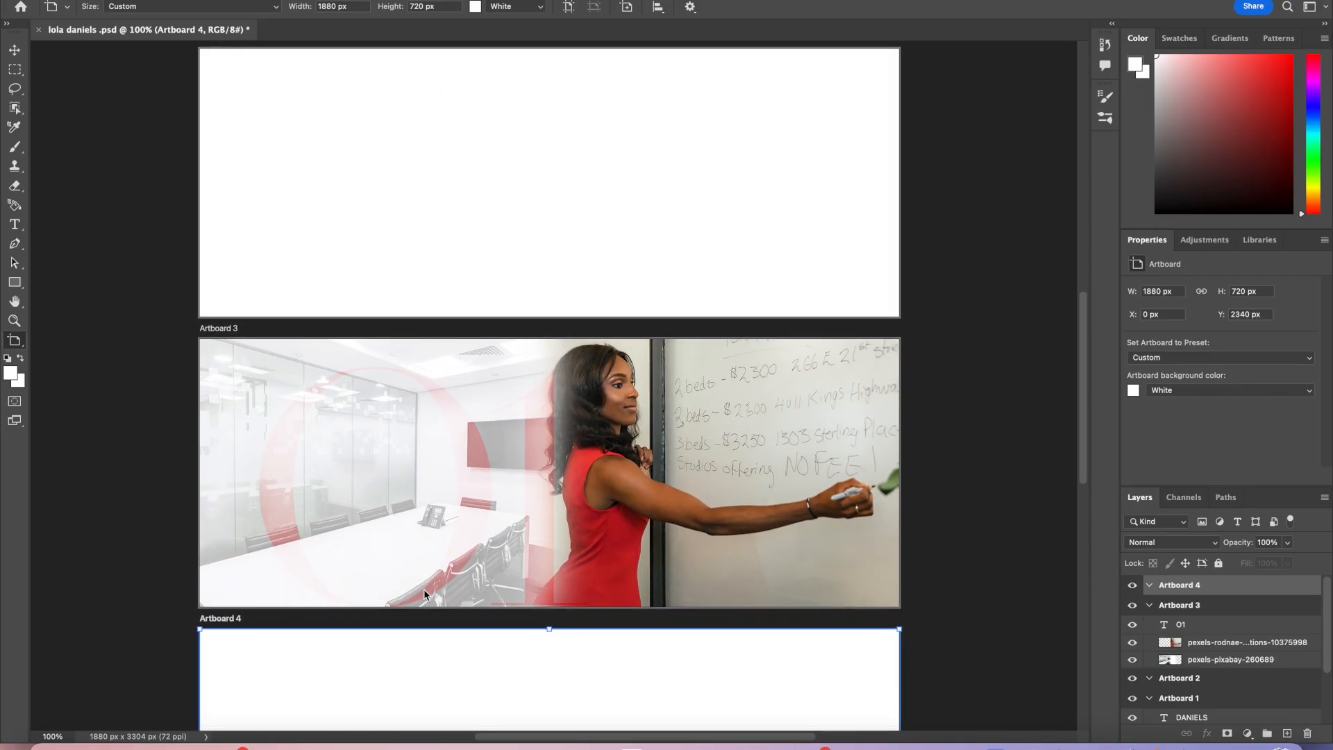
Step: Create a text box across the middle of Artboard 2 with the Type tool
click(15, 226)
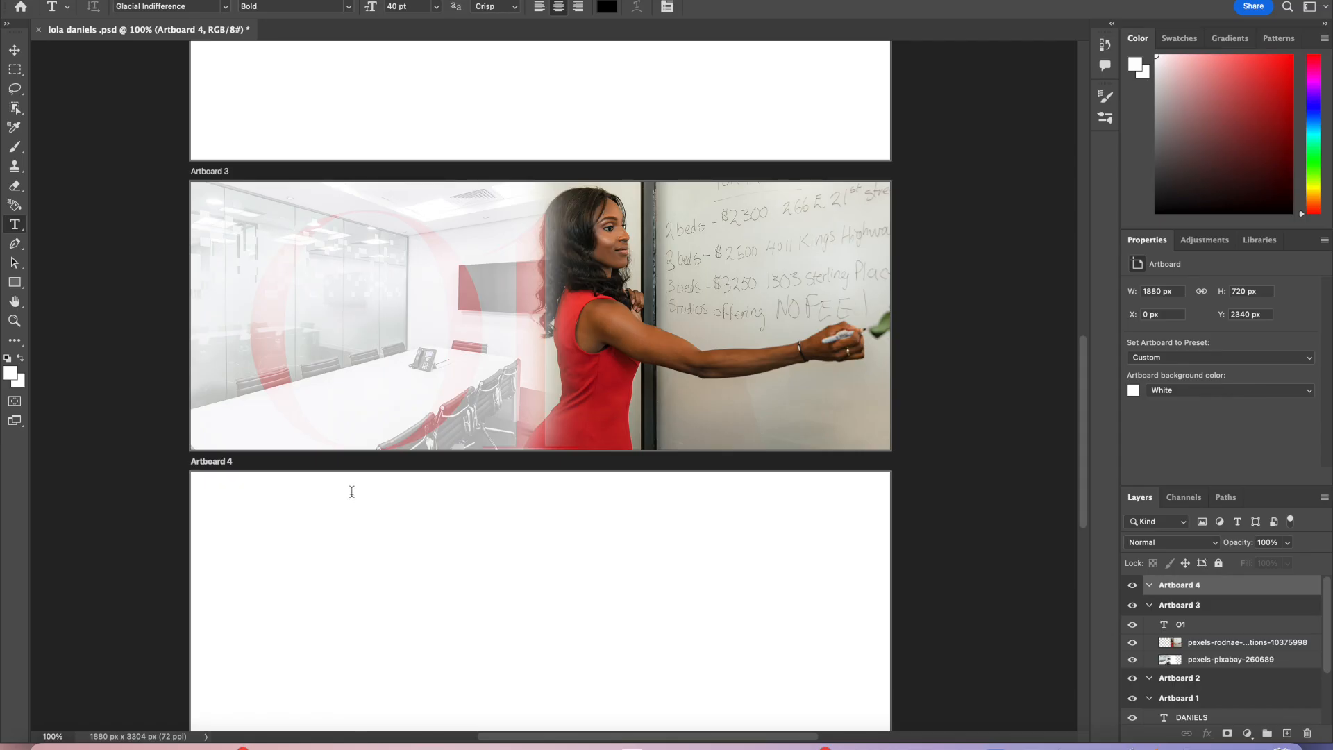
scroll(366, 405, up, 10)
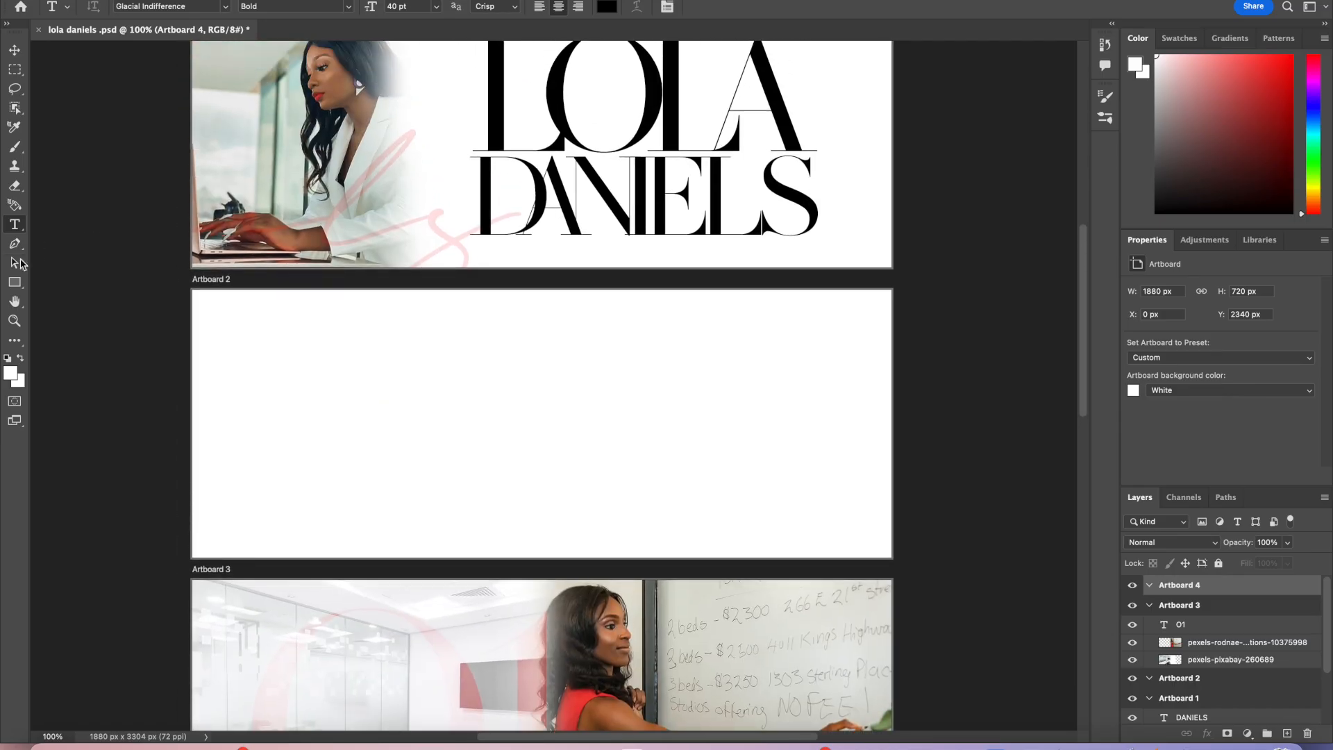
click(276, 326)
click(710, 395)
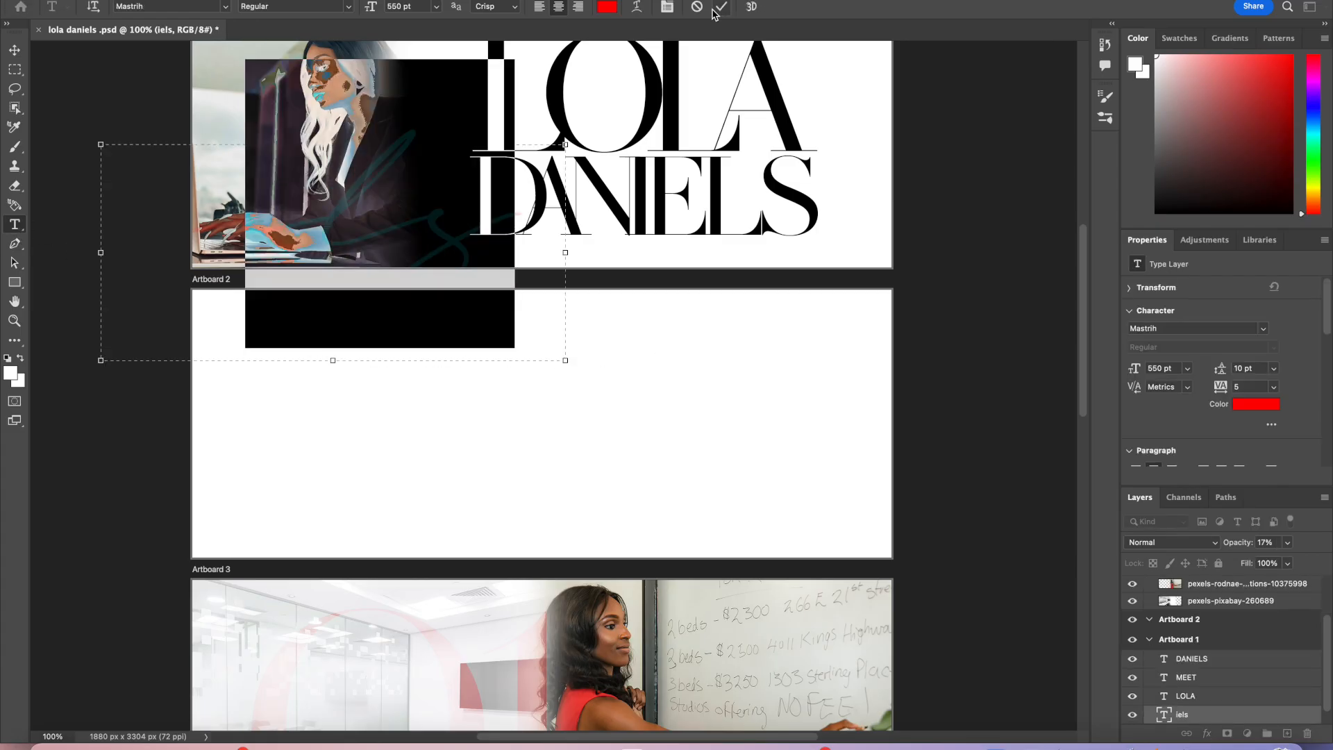
click(724, 8)
drag(15, 224, 70, 223)
drag(227, 385, 814, 494)
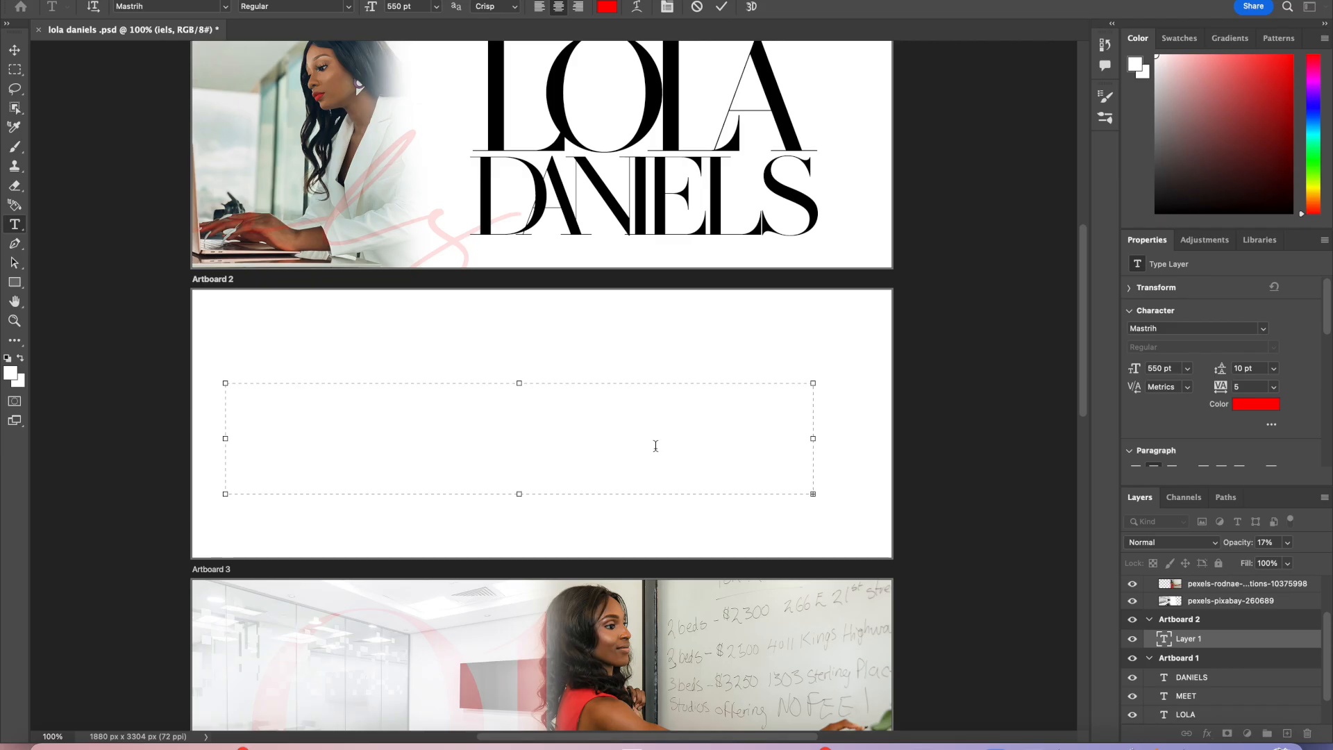
Step: Try setting the text size to 100 pt and undo it
click(406, 7)
text(100)
key(Return)
key(ctrl+z)
Step: Resize the text box and clear its placeholder text
drag(814, 382, 848, 316)
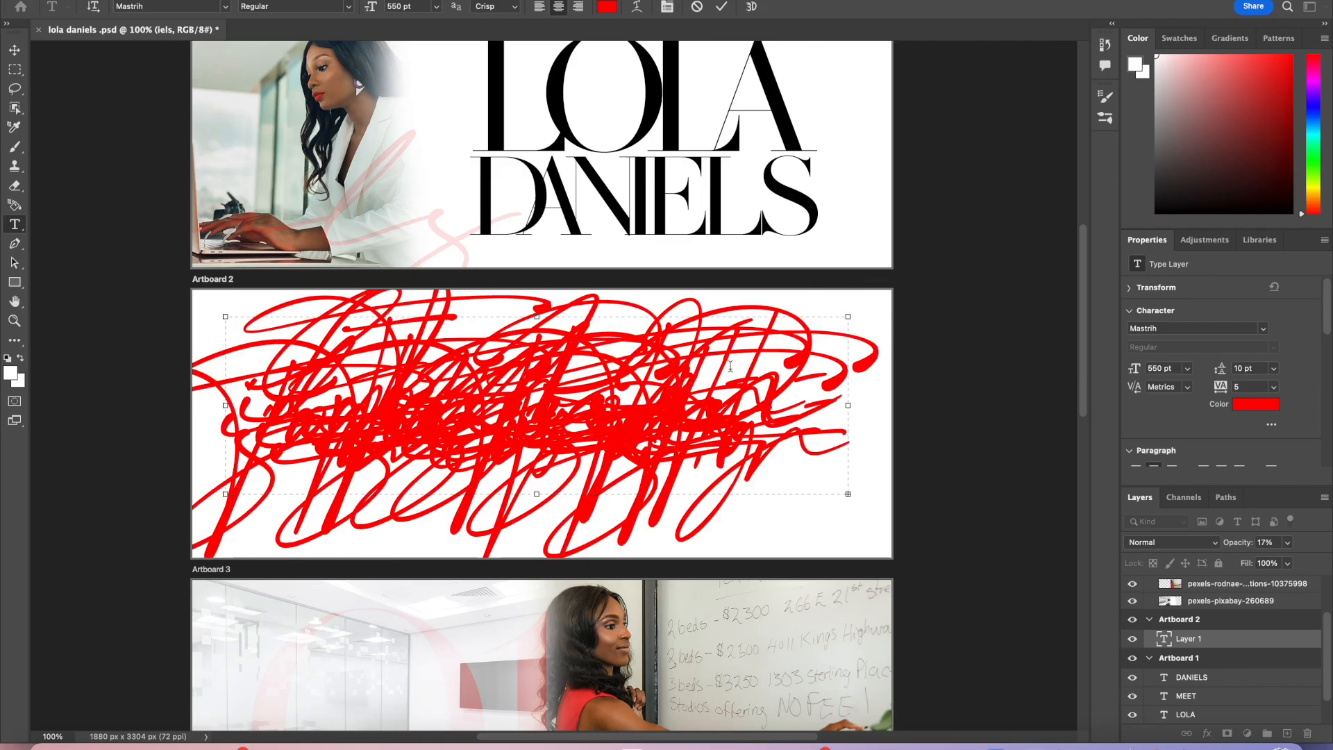
mouse_move(755, 465)
mouse_down()
mouse_move(357, 389)
mouse_move(214, 336)
mouse_up()
key(BackSpace)
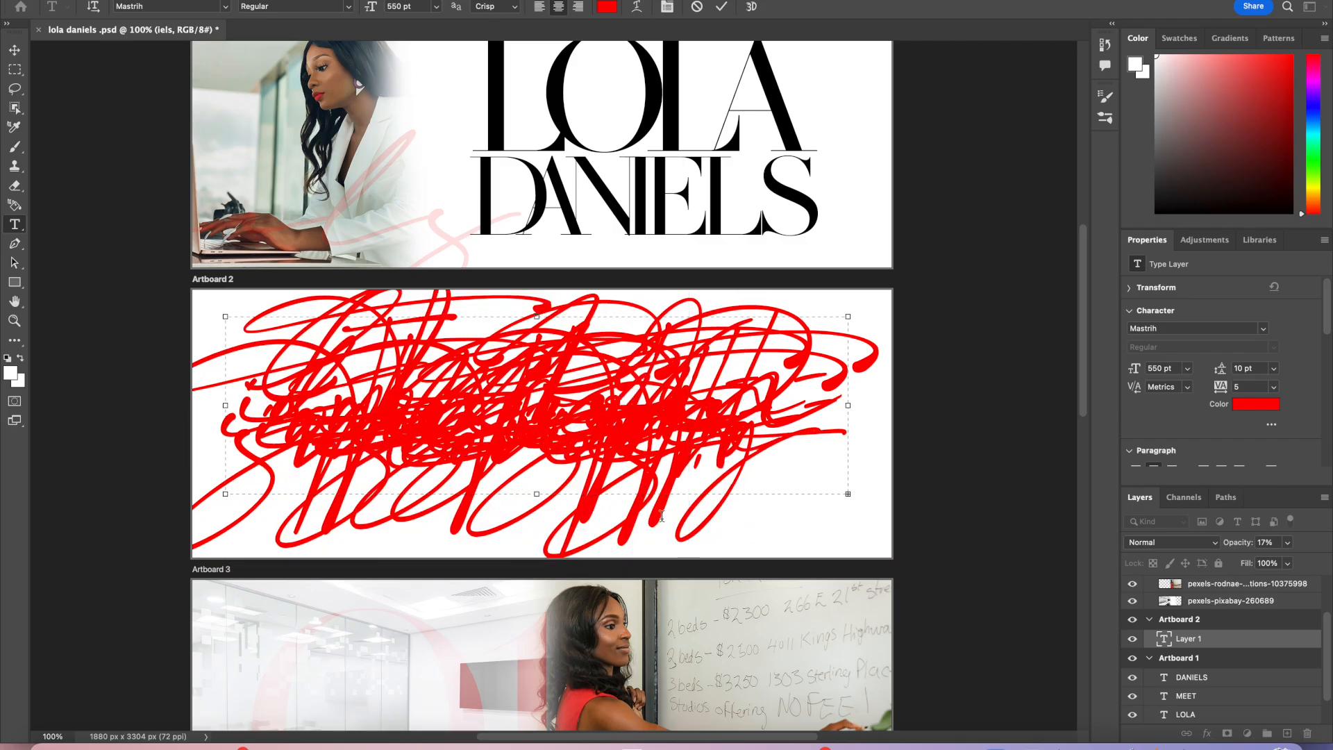
mouse_move(738, 515)
mouse_down()
mouse_move(432, 320)
mouse_move(179, 259)
mouse_move(170, 73)
mouse_up()
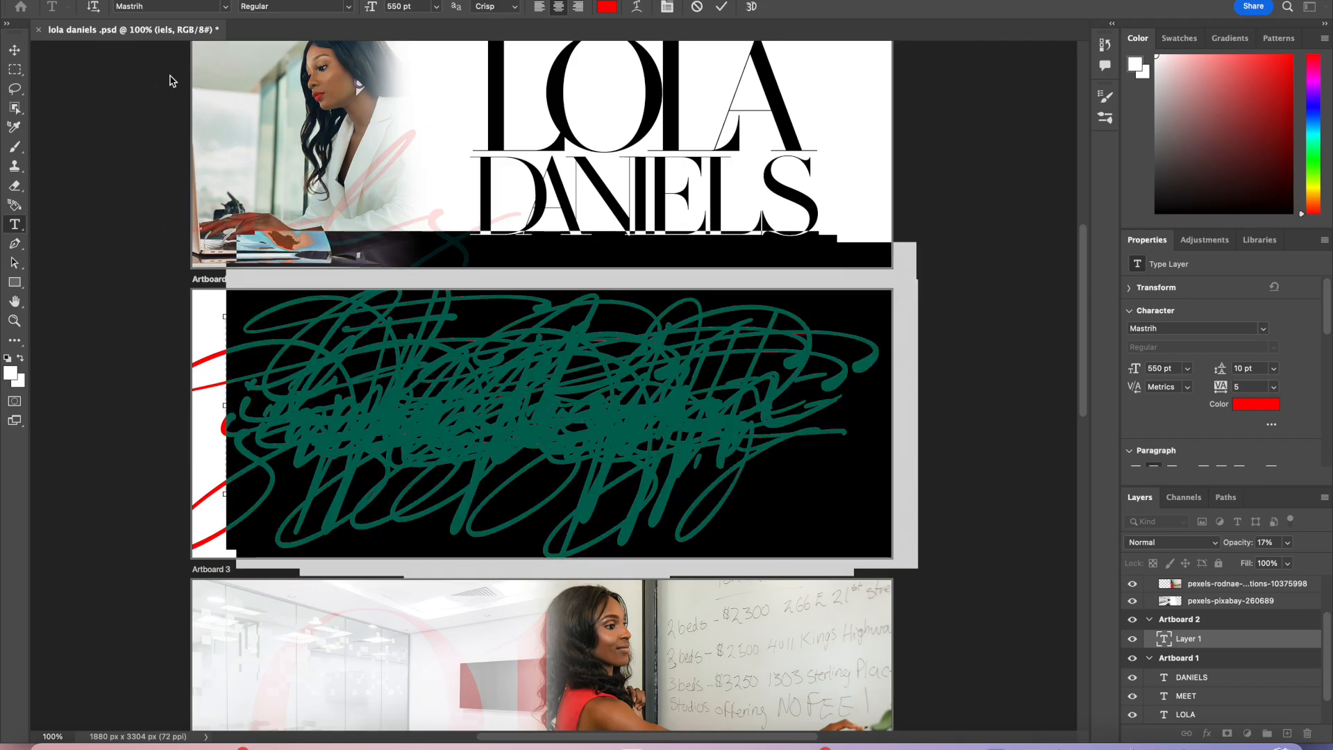
key(BackSpace)
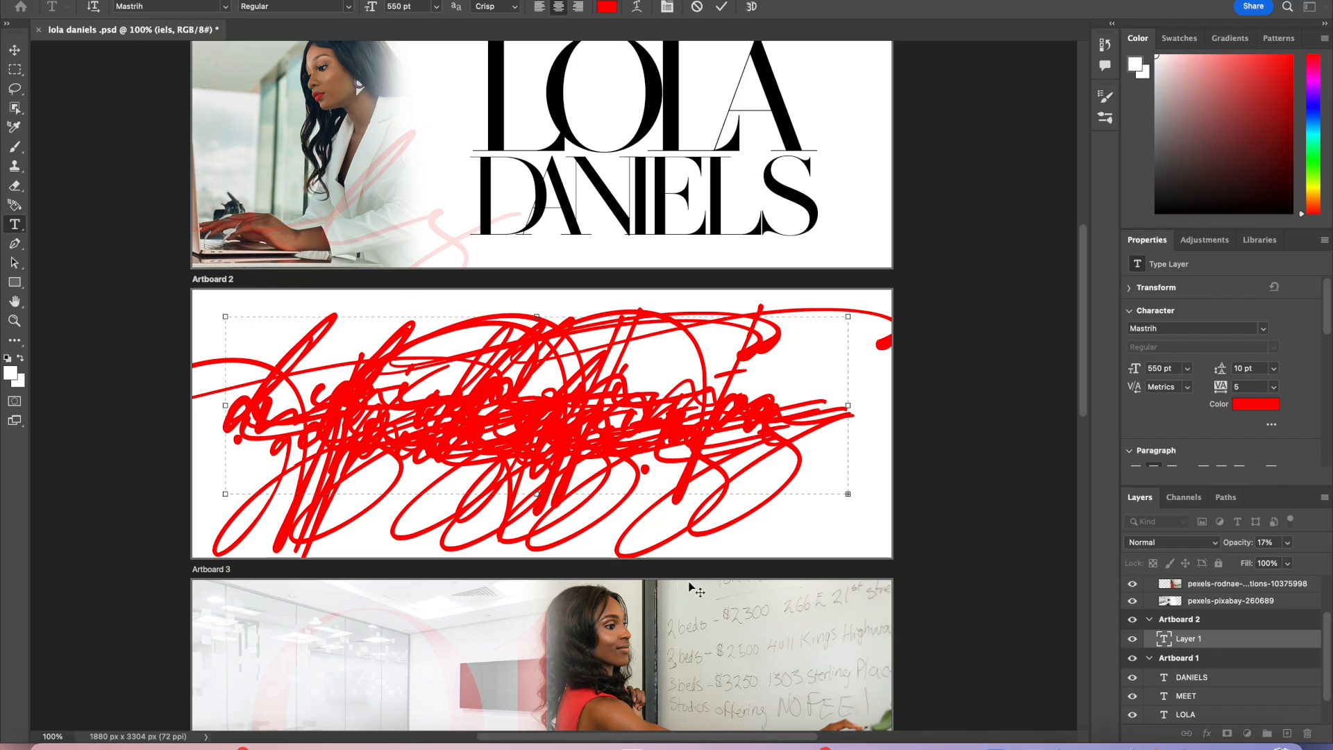
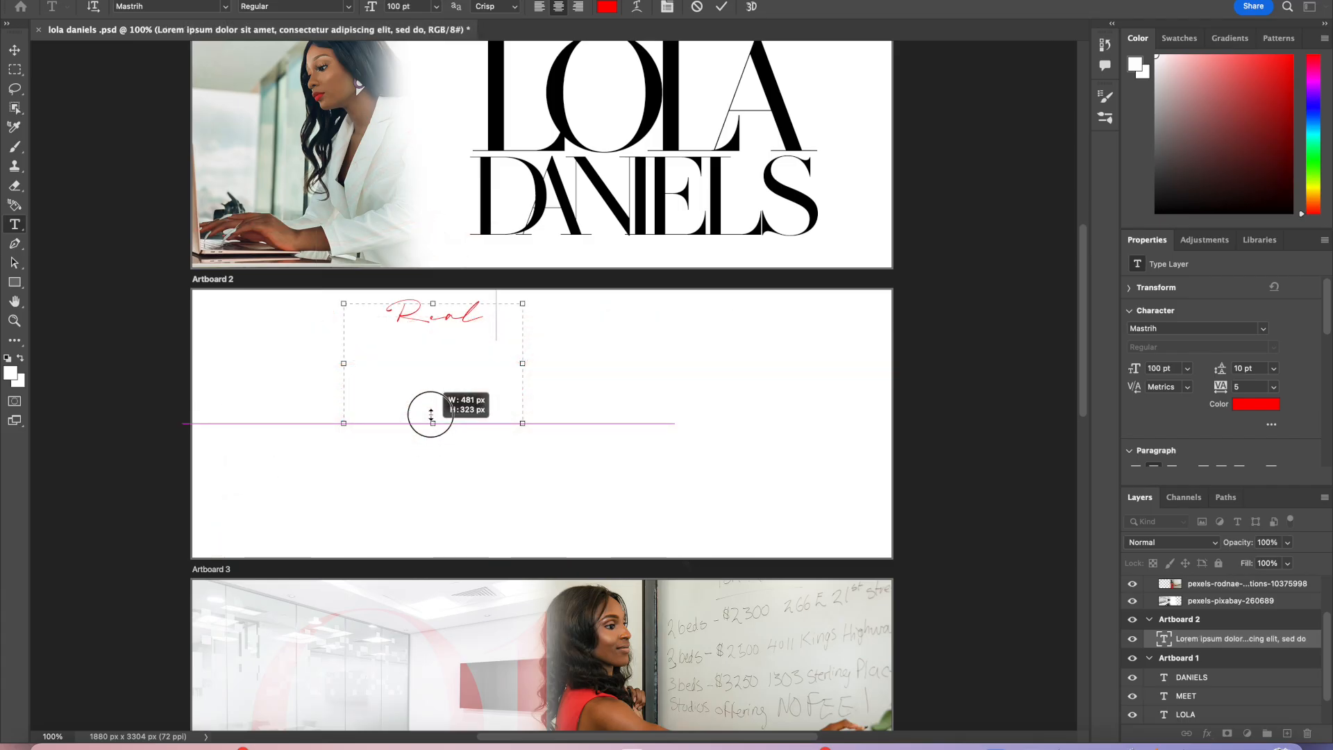
Step: Select the Real text and set its size to 300 pt
drag(497, 316, 373, 303)
click(400, 7)
text(300)
key(Return)
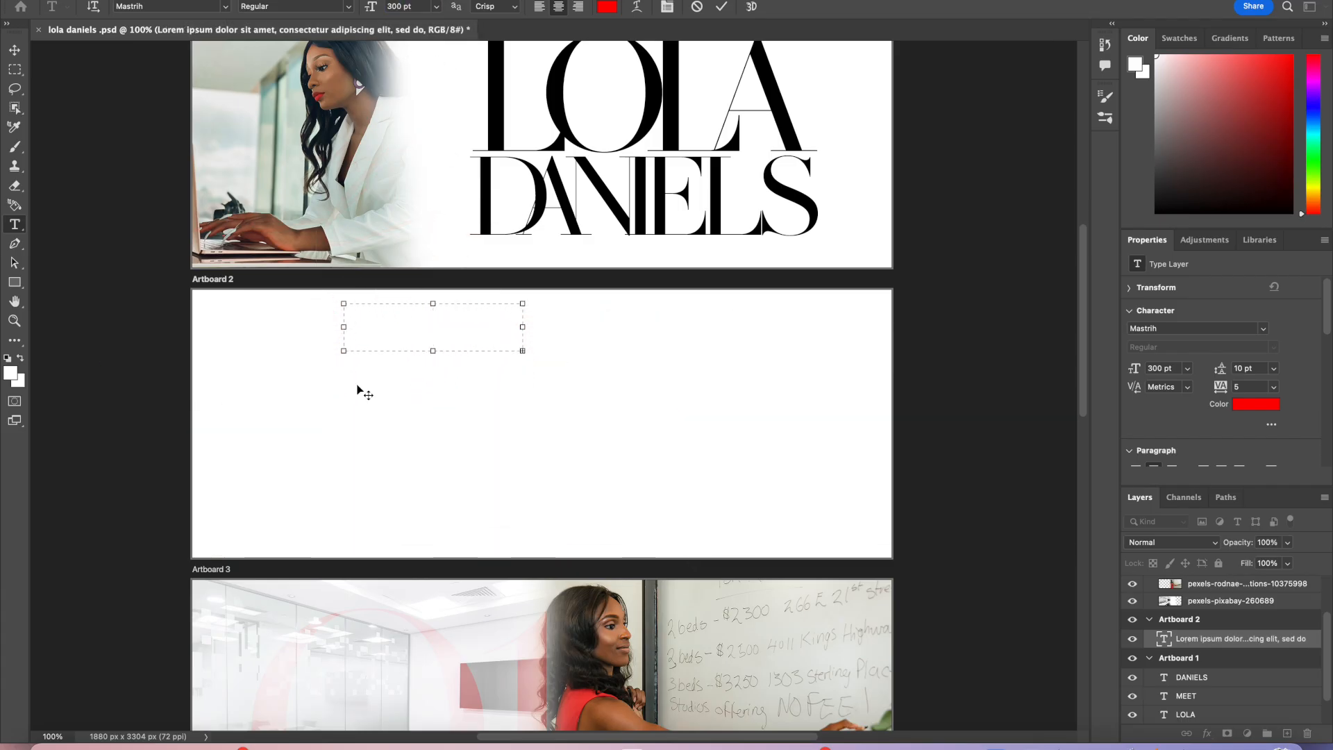
Step: Enlarge the text box so the whole word Real fits, and commit the text
drag(343, 349, 234, 506)
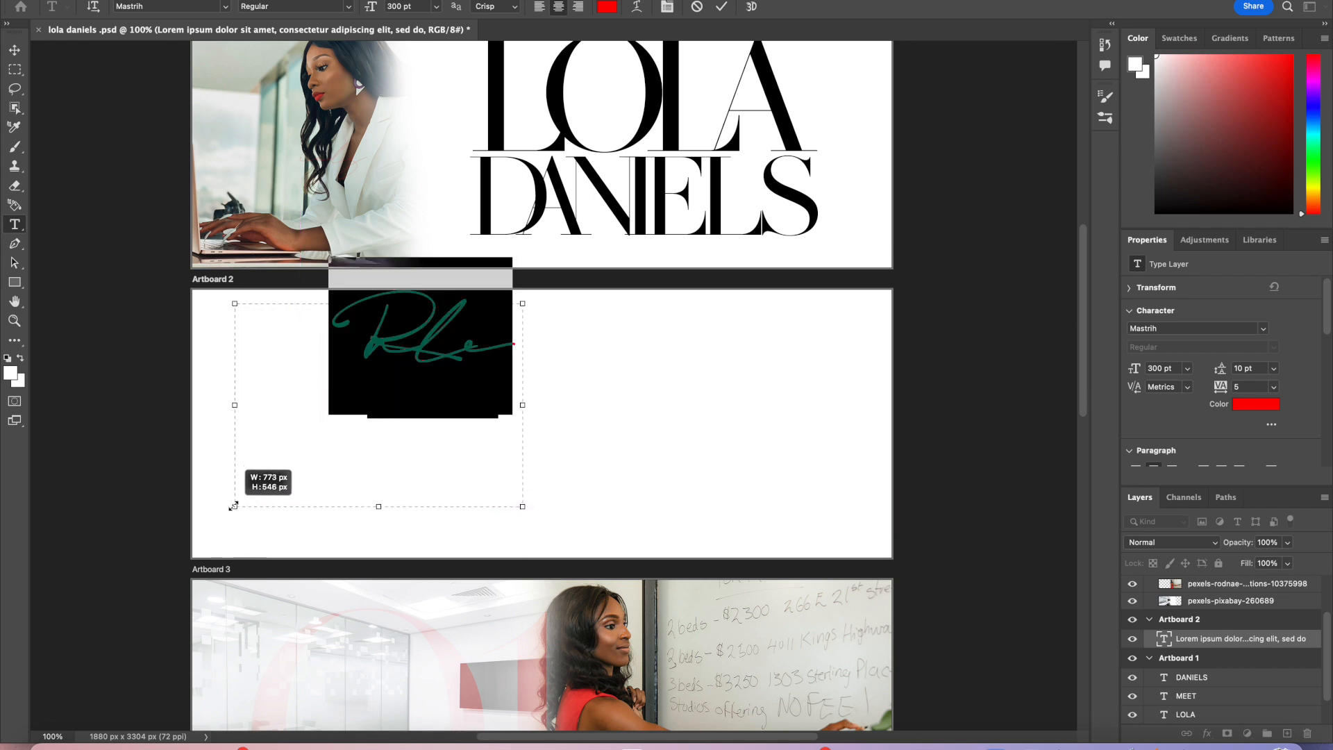
drag(523, 405, 601, 404)
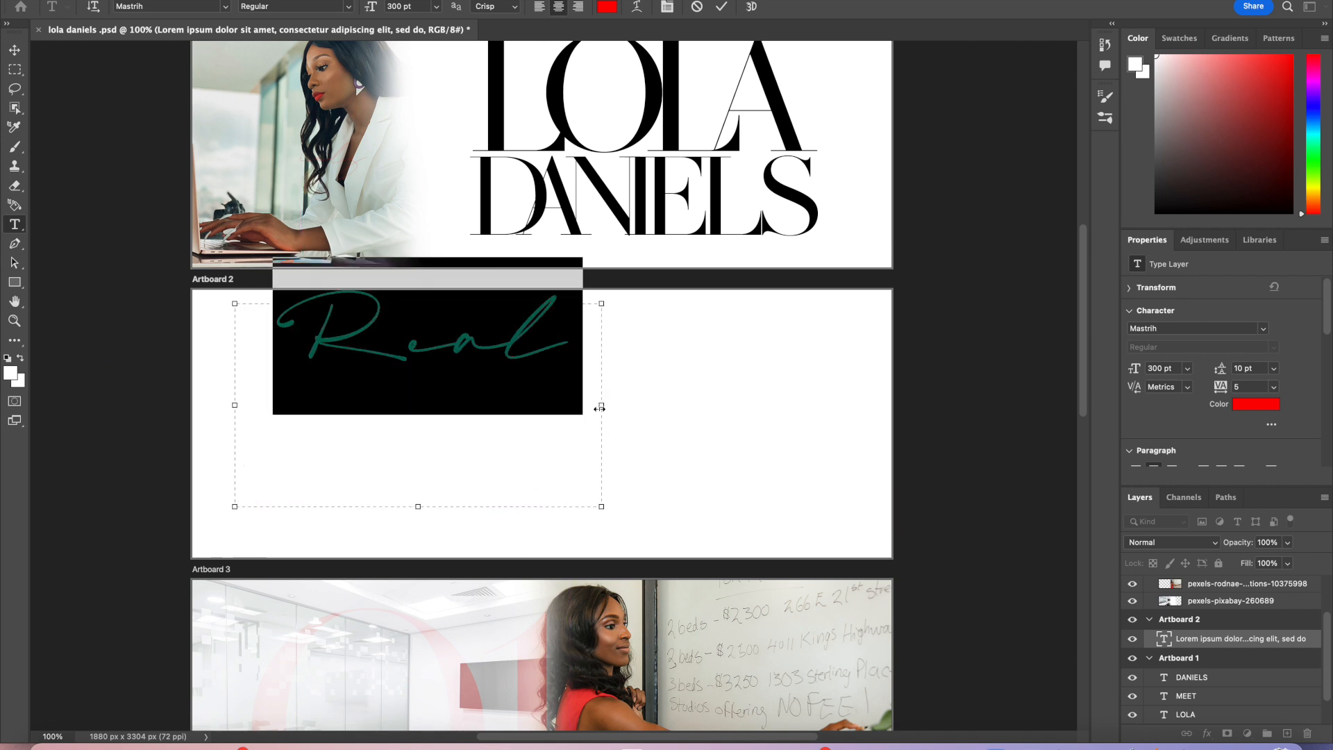
click(722, 6)
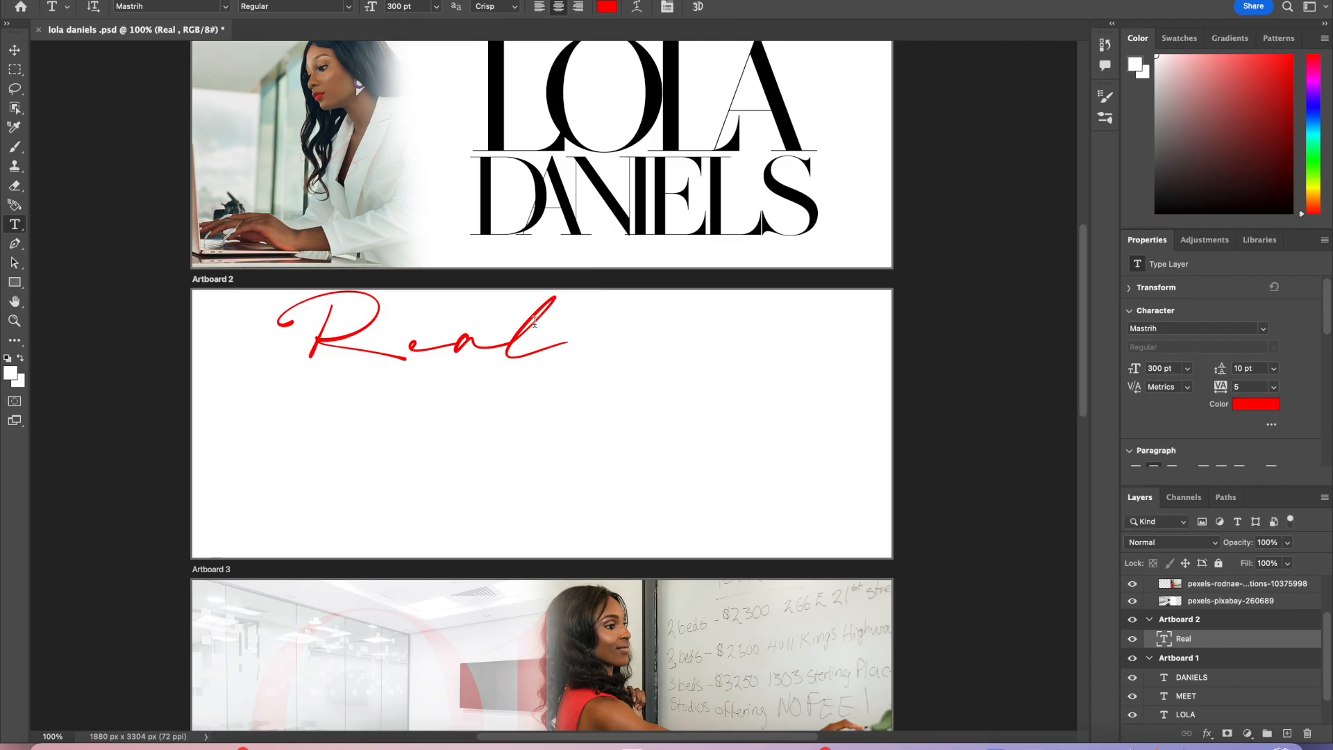
Step: Move the Real text lower on Artboard 2 and set its size to 500 pt
key(v)
drag(522, 345, 390, 445)
double_click(412, 410)
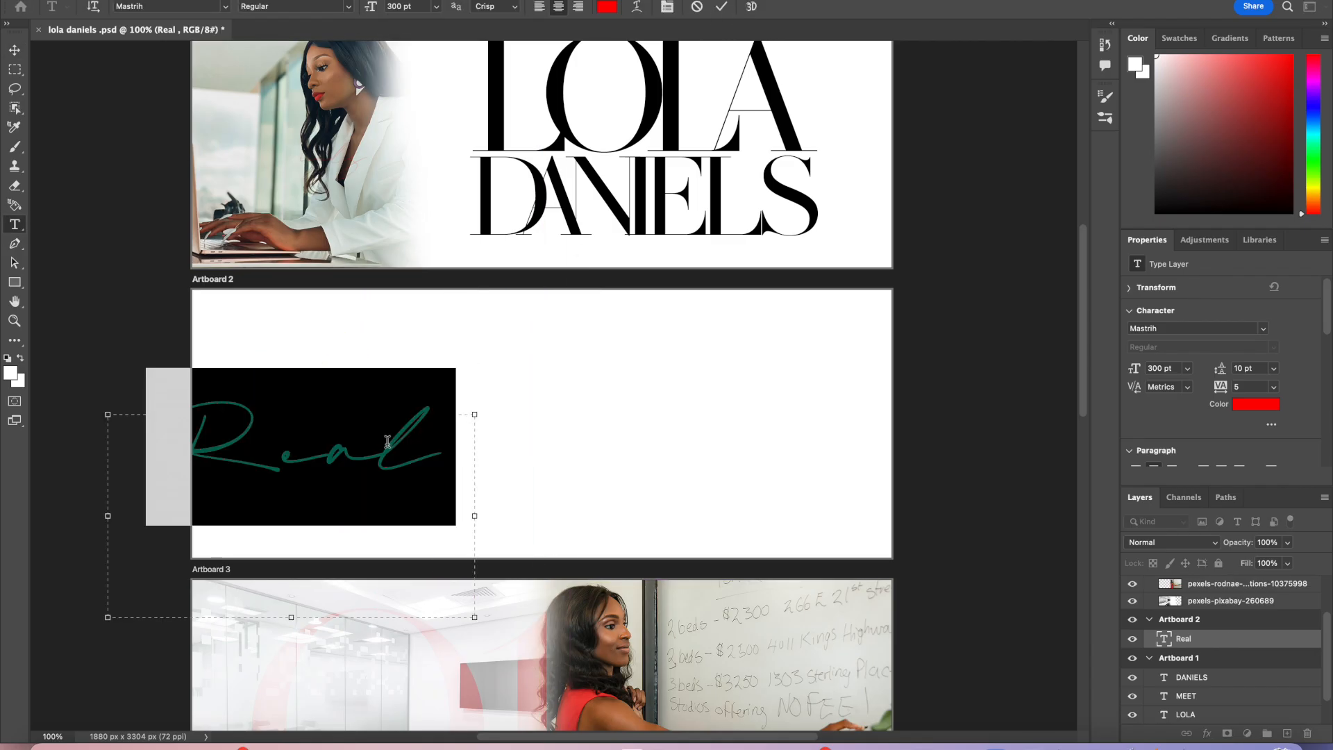
click(408, 6)
text(500)
key(Return)
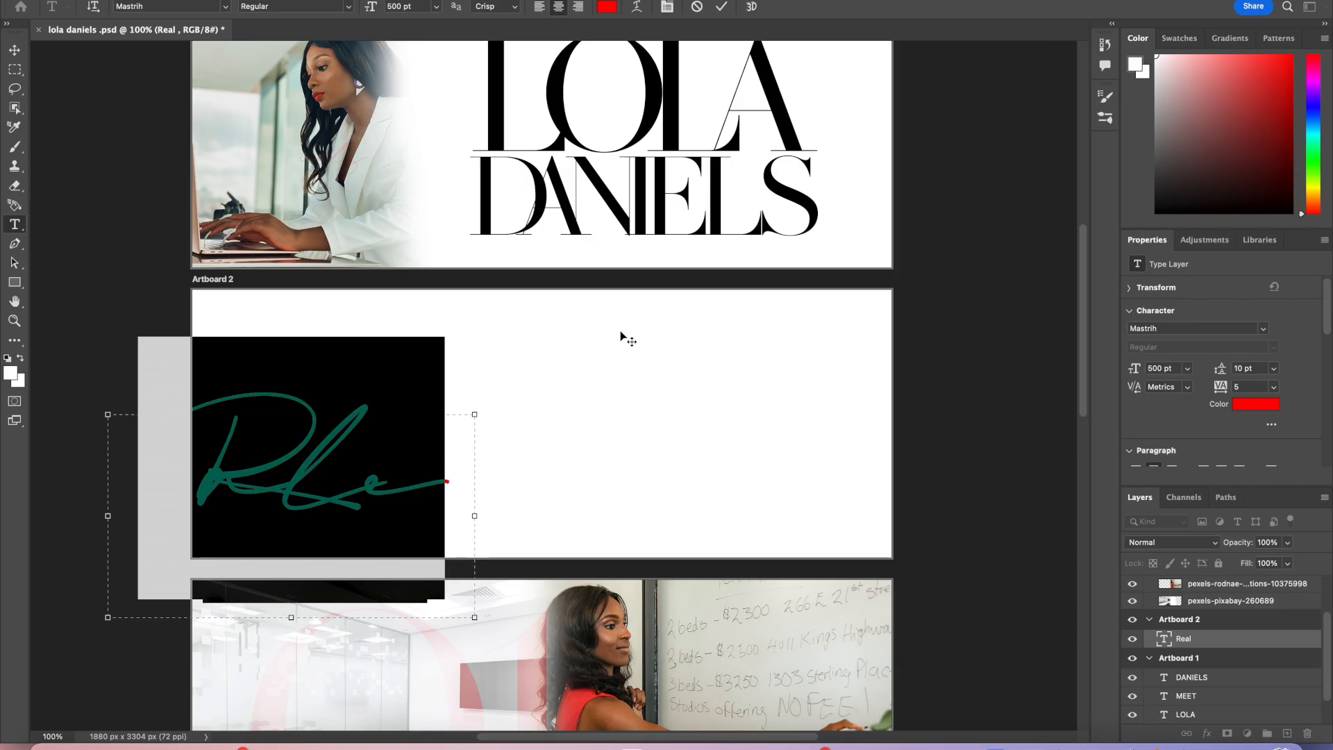
Step: Widen the text box so the 500 pt word Real fits on one line
scroll(580, 395, down, 4)
scroll(580, 396, left, 2)
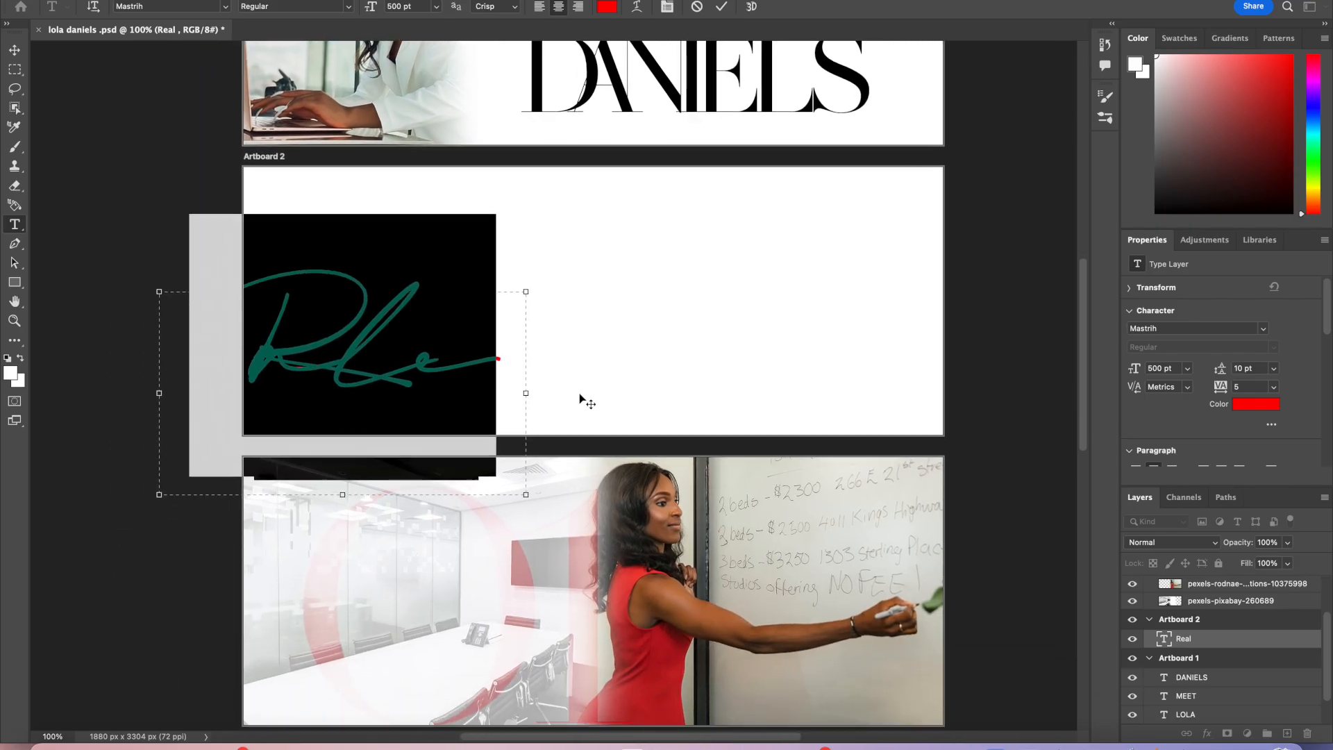
drag(525, 393, 714, 371)
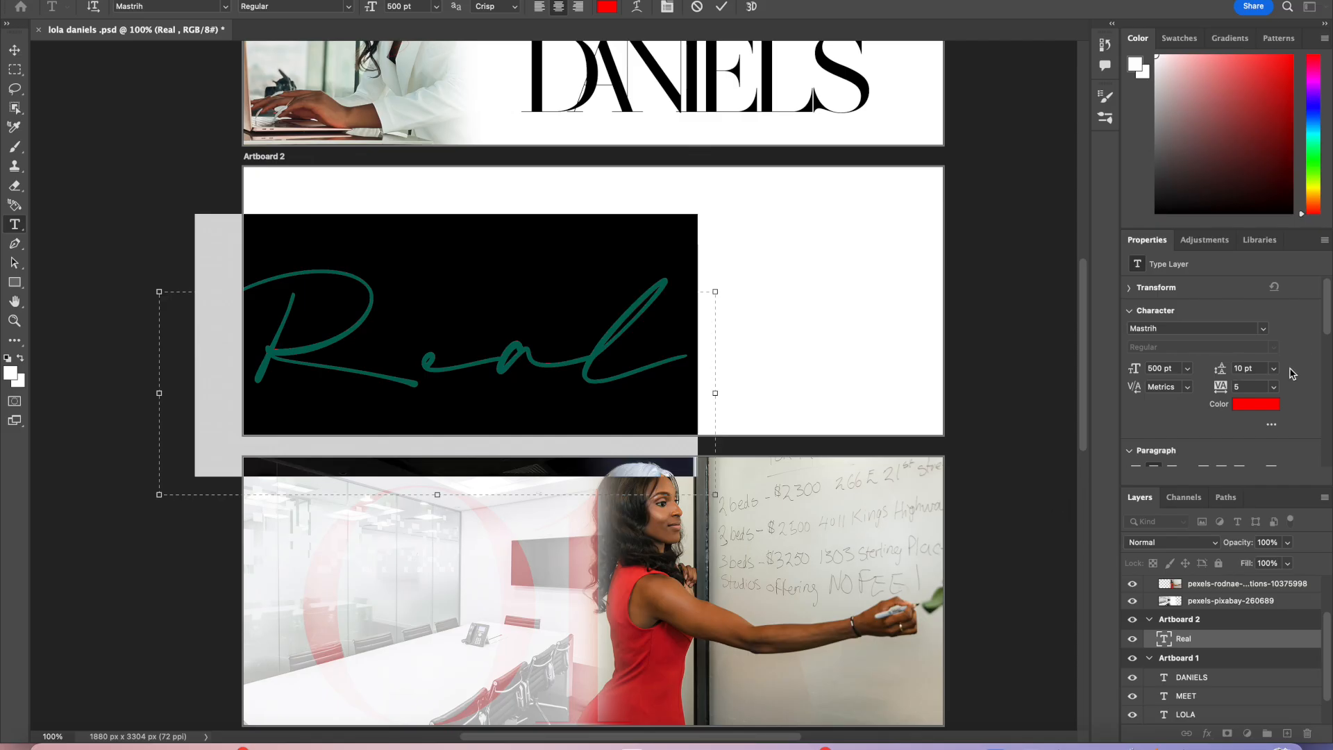
Step: Tighten the tracking of the Real text to -75
click(1275, 387)
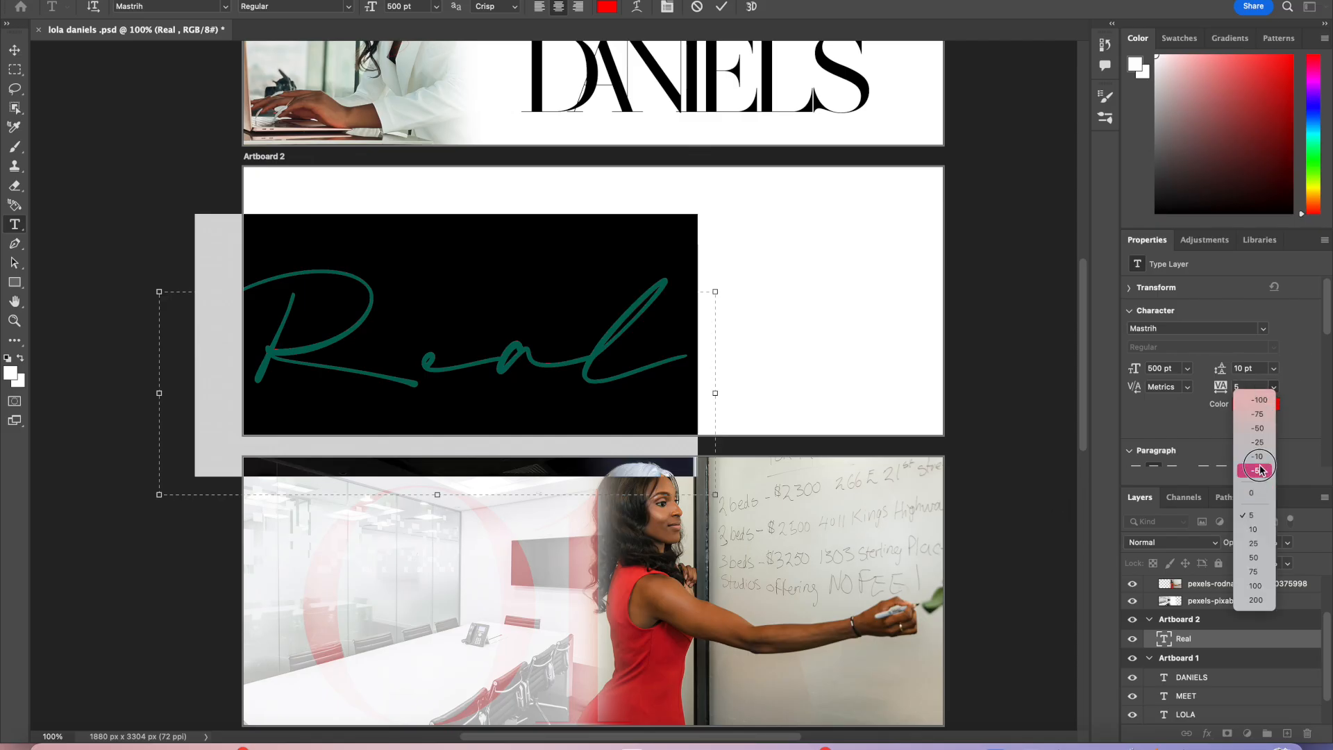
click(1259, 470)
click(1275, 387)
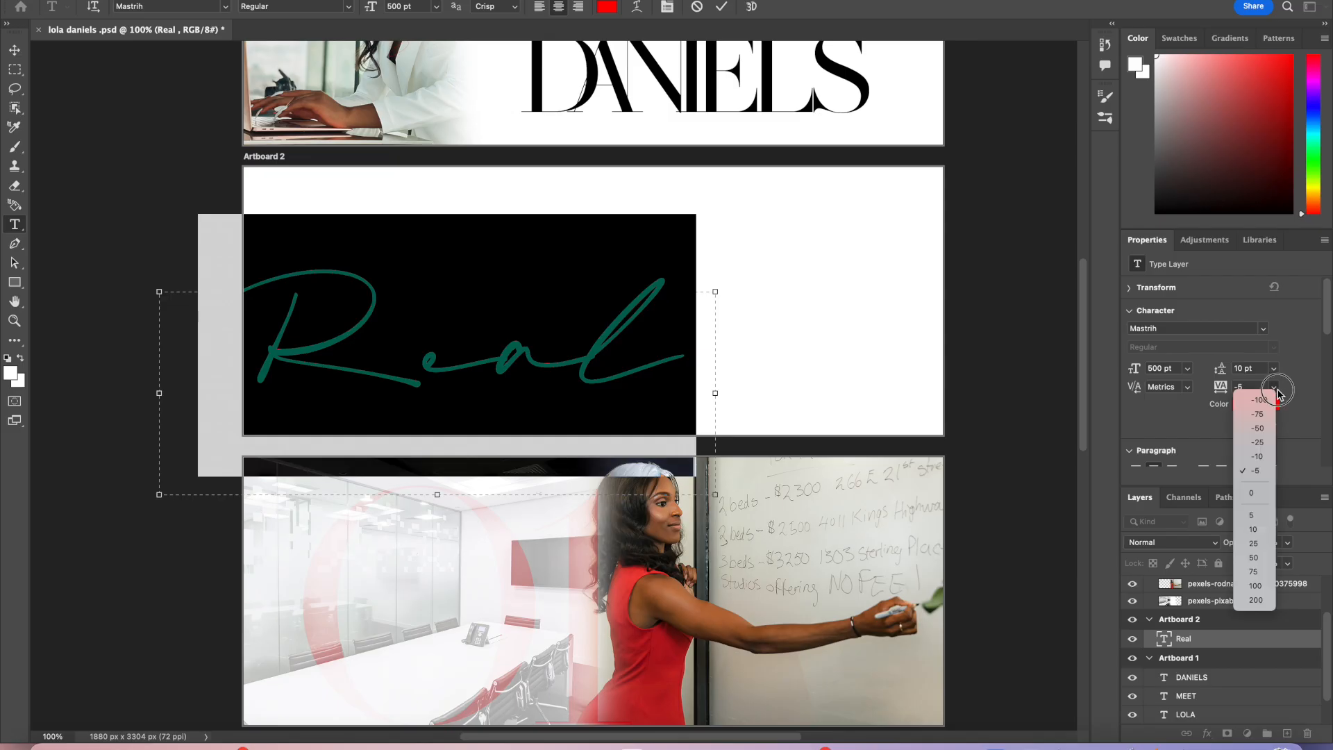
click(1259, 428)
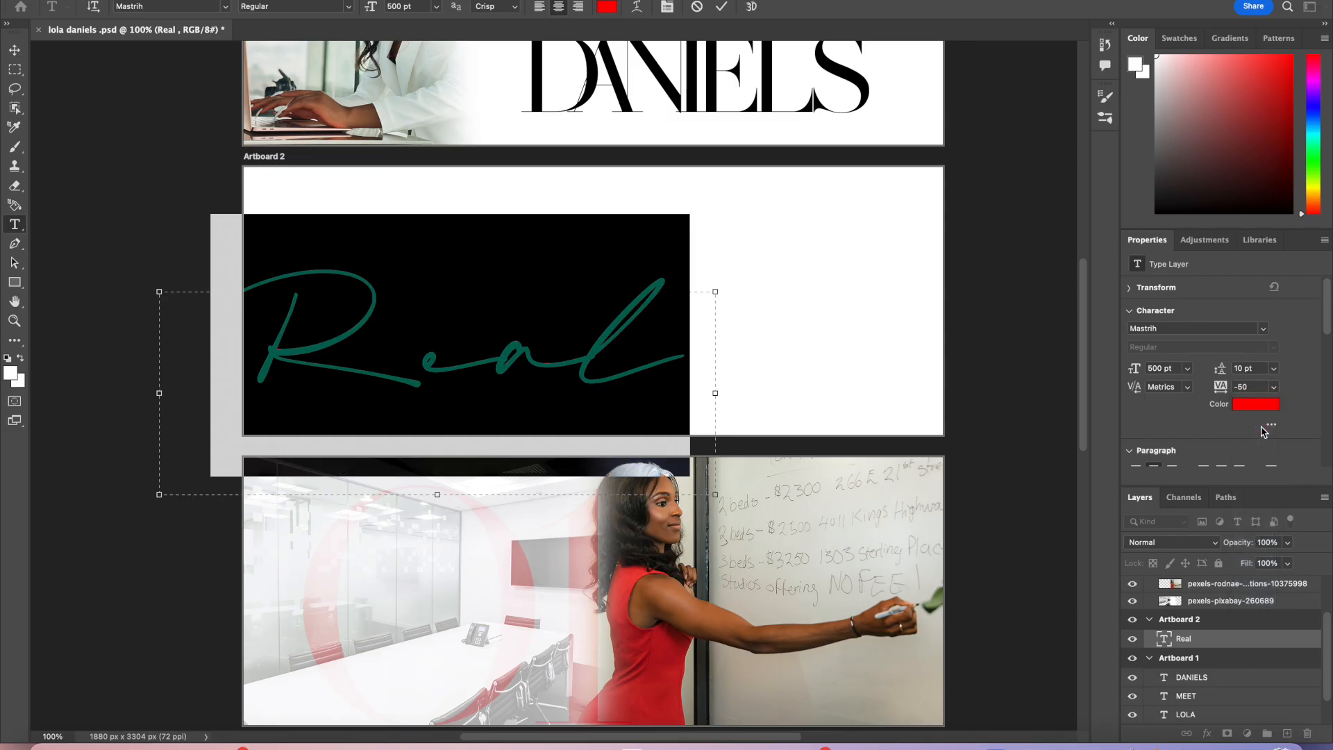
click(1274, 369)
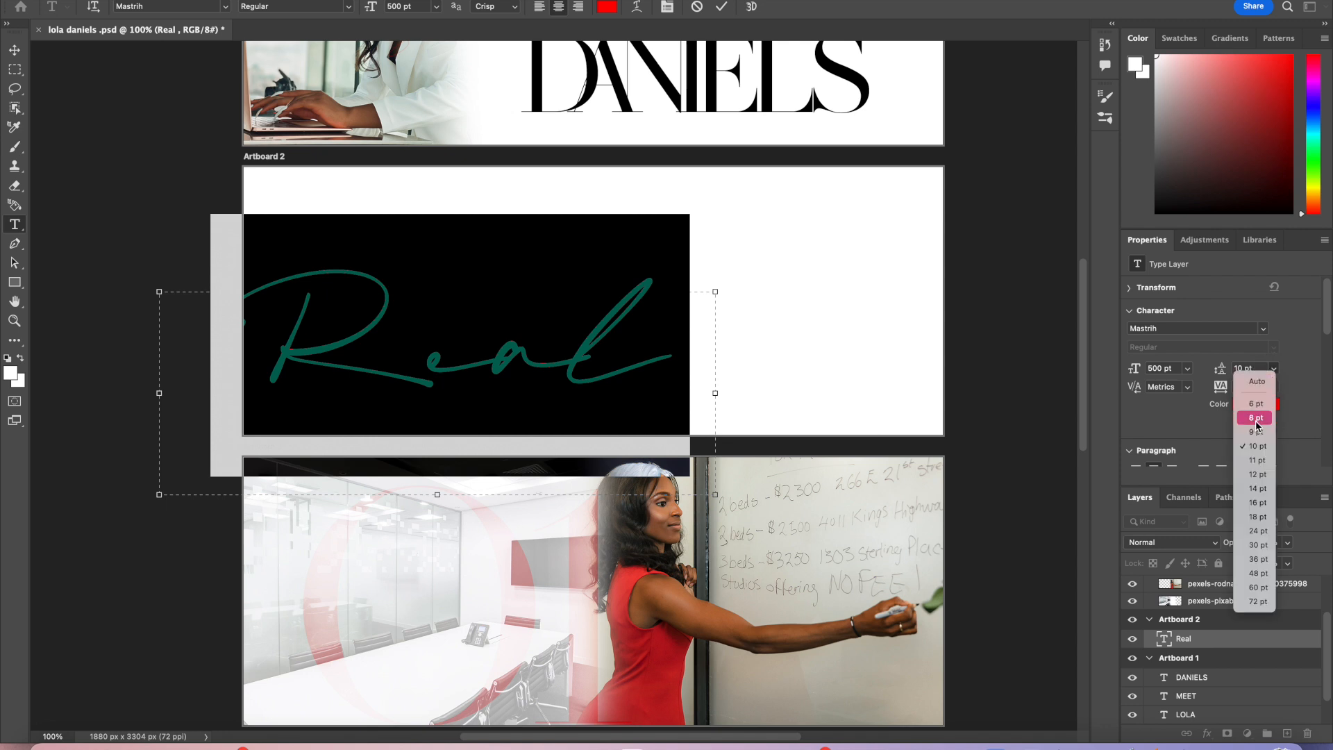
click(1275, 369)
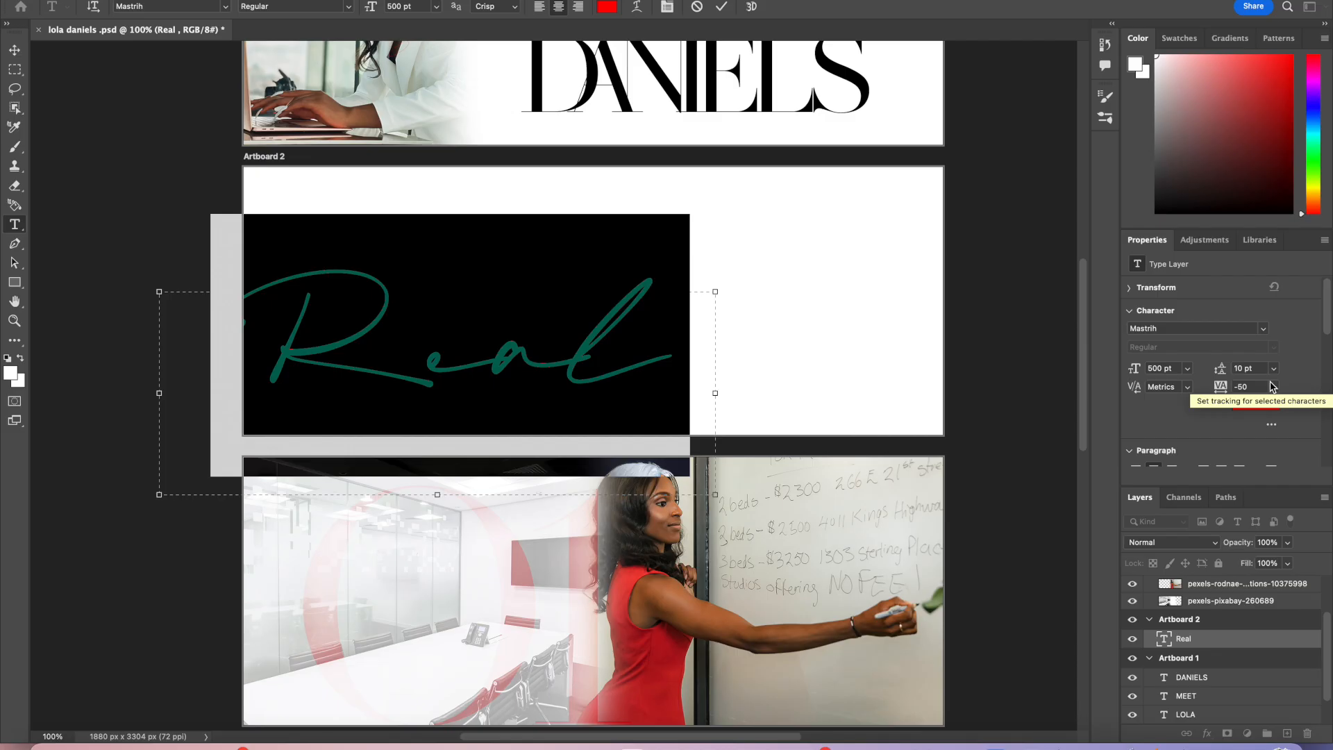
click(1275, 387)
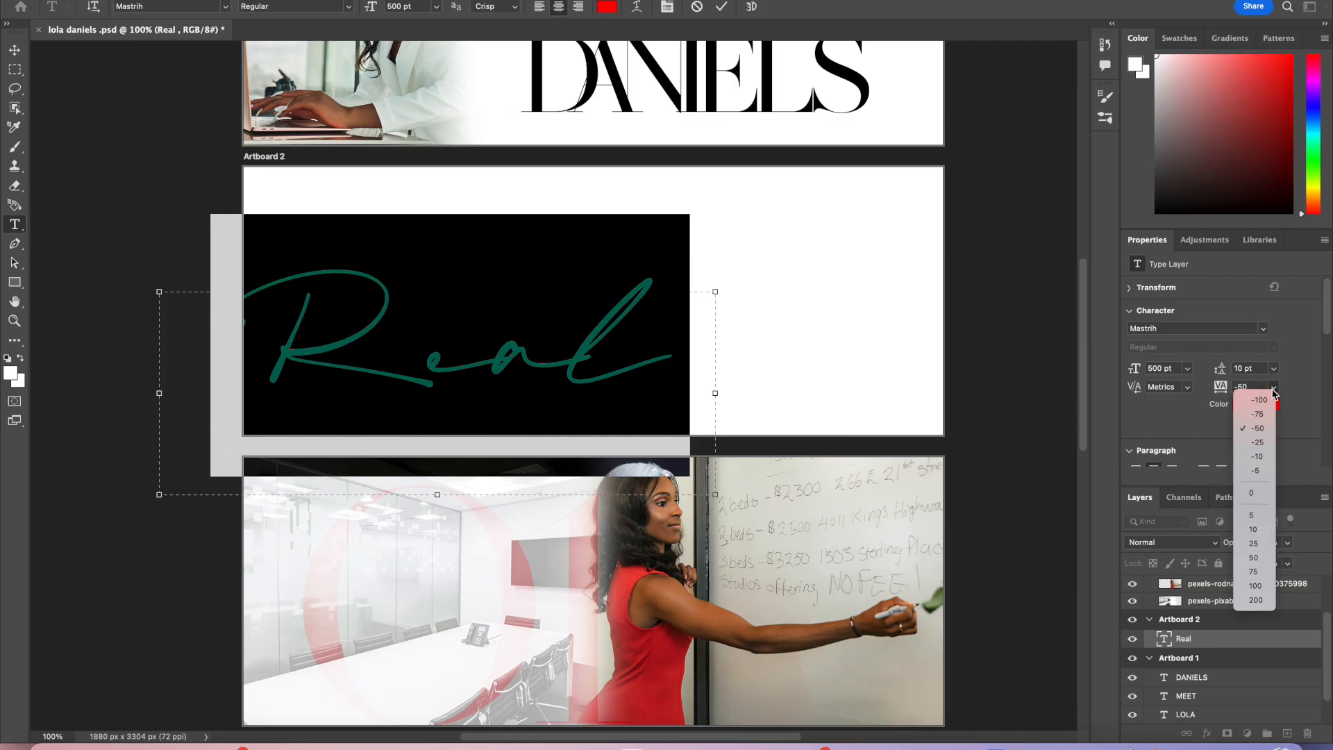
click(1258, 414)
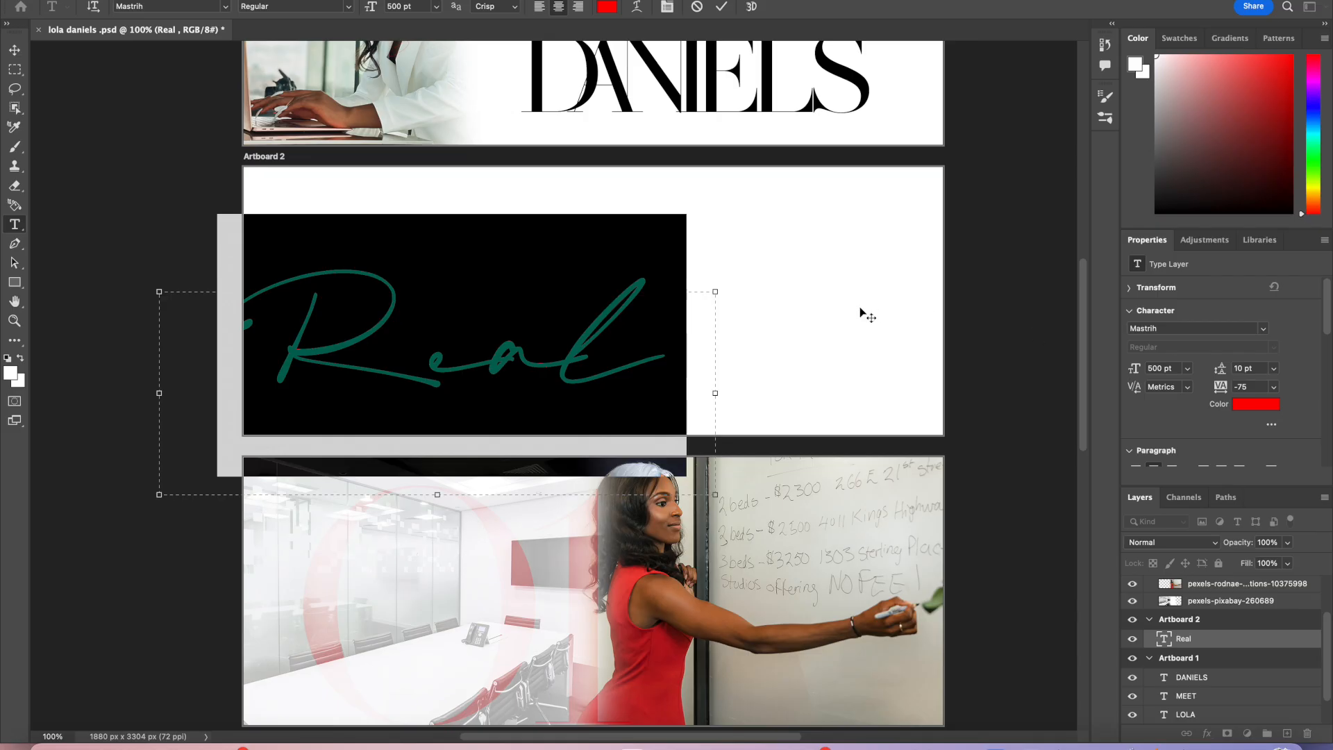
Step: Commit the text and move Real onto the office photo in Artboard 3
click(722, 7)
key(v)
drag(580, 356, 784, 622)
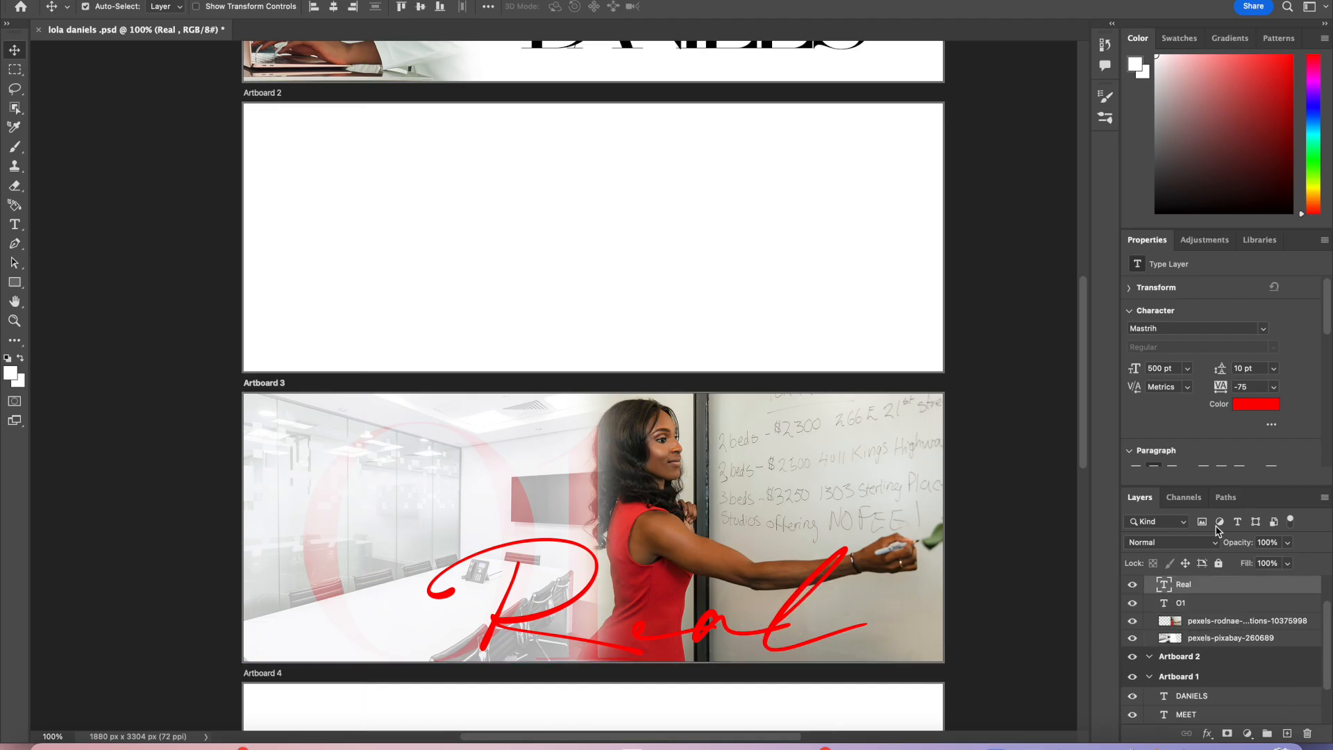
Step: Set the Real text colour to white ffffff and its blend mode to Overlay, then nudge it slightly
click(1250, 408)
mouse_move(950, 266)
mouse_down()
mouse_move(923, 238)
mouse_move(952, 289)
mouse_move(797, 93)
mouse_move(1055, 282)
mouse_up()
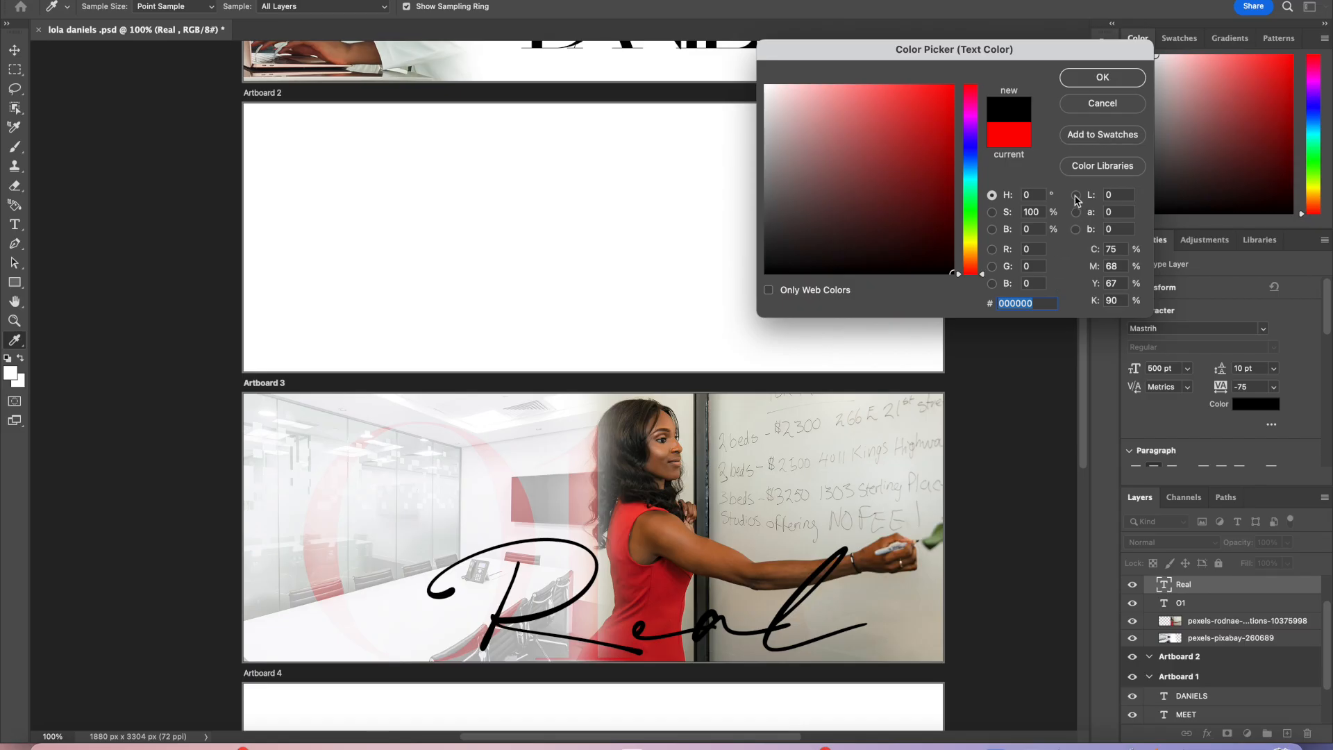
drag(914, 200, 760, 48)
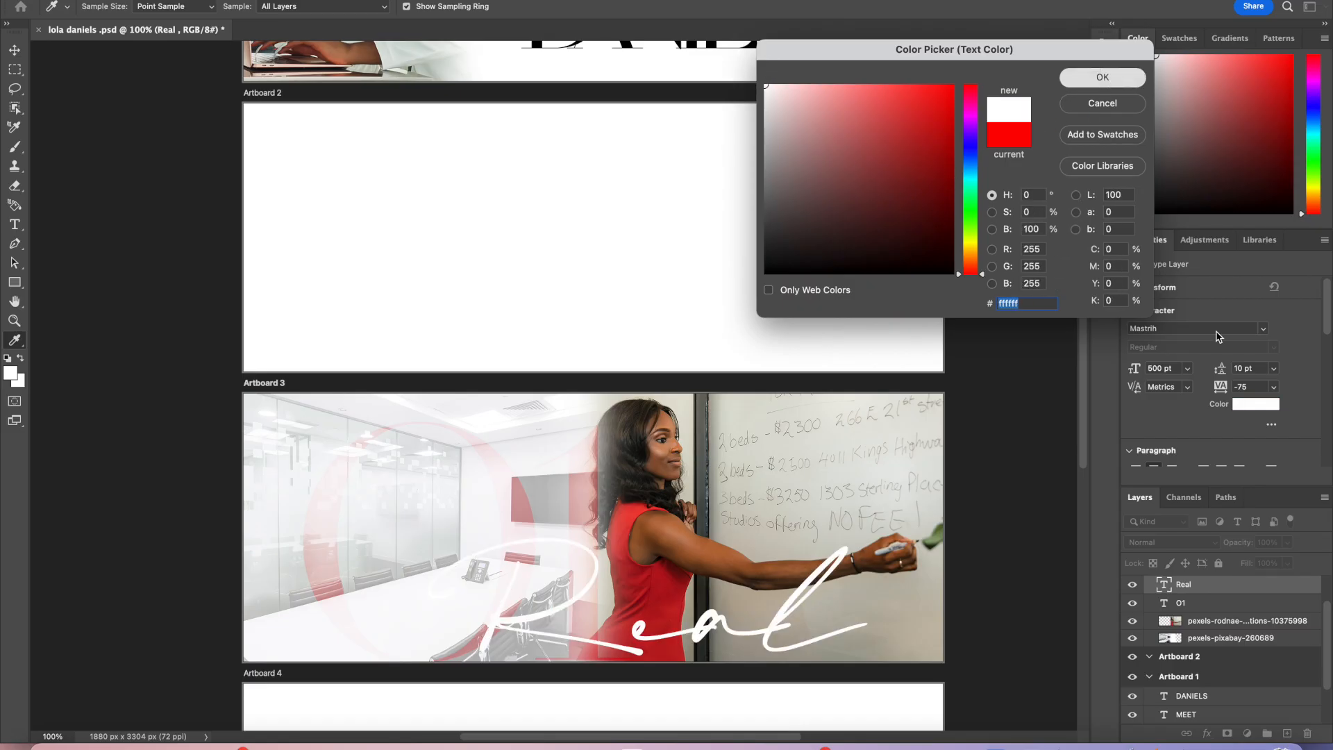
key(Return)
click(1211, 543)
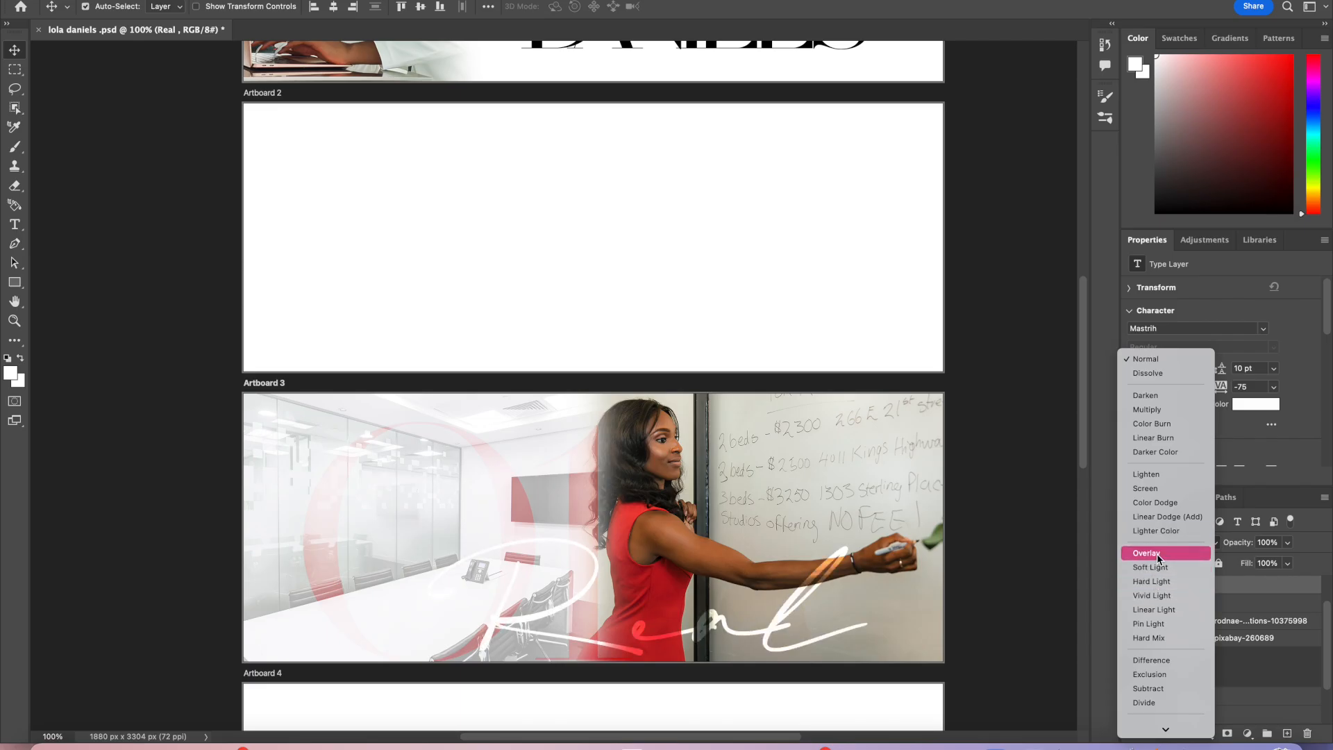
click(1157, 553)
mouse_move(770, 631)
mouse_down()
mouse_move(772, 620)
mouse_move(754, 626)
mouse_up()
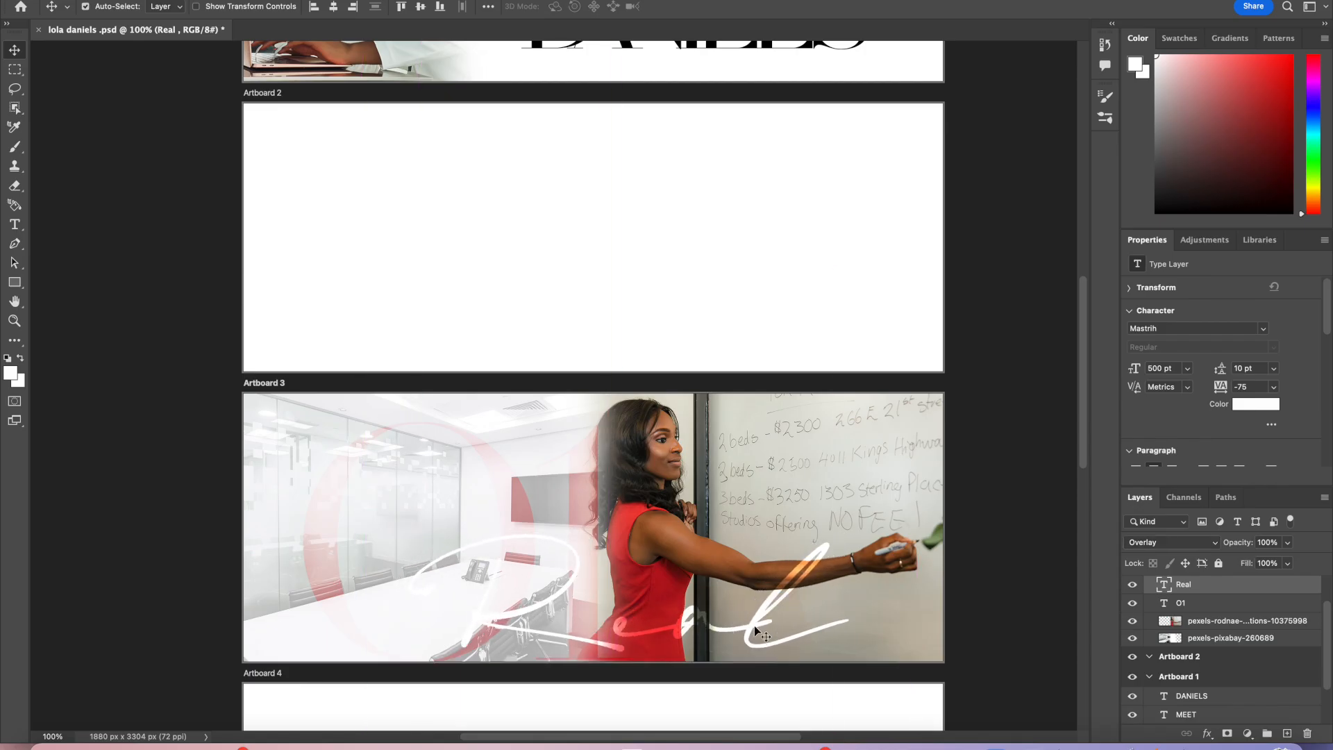
Step: Try erasing part of the office photo near the woman's arm, then undo the erasing
click(854, 575)
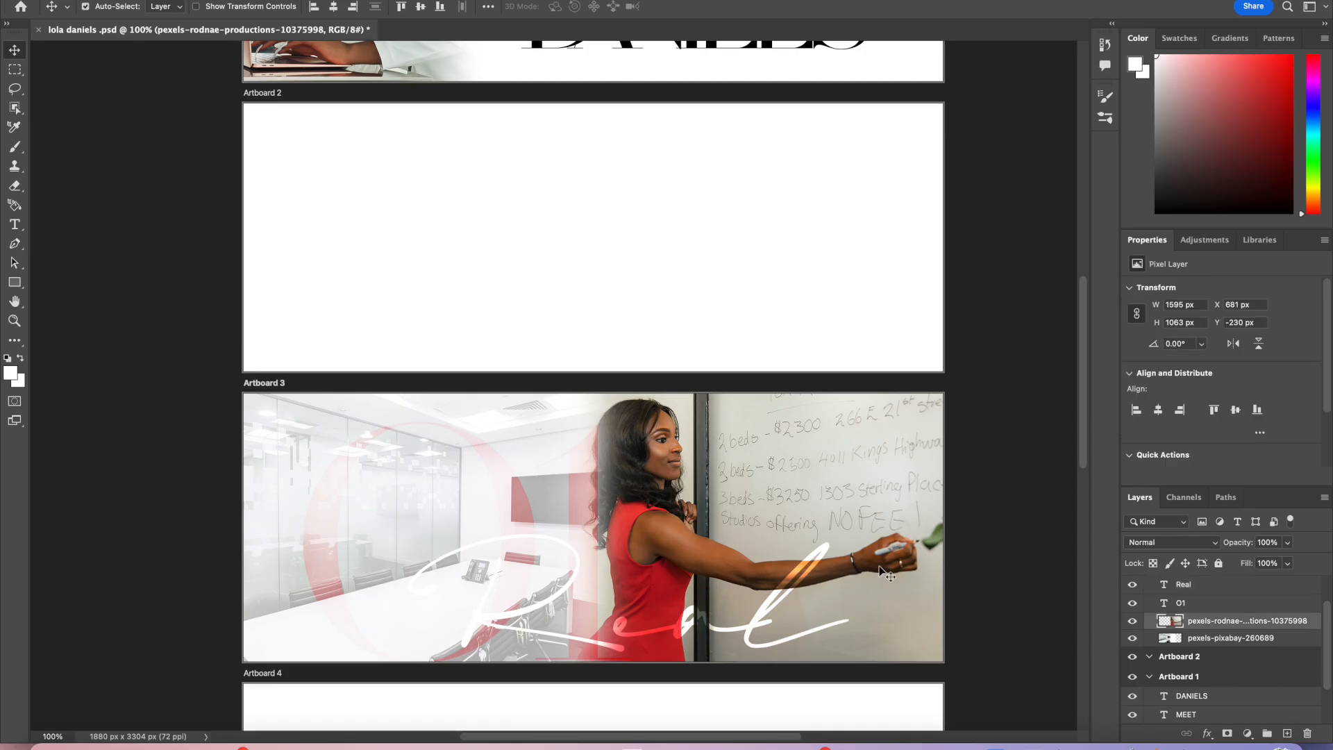
click(13, 189)
click(805, 566)
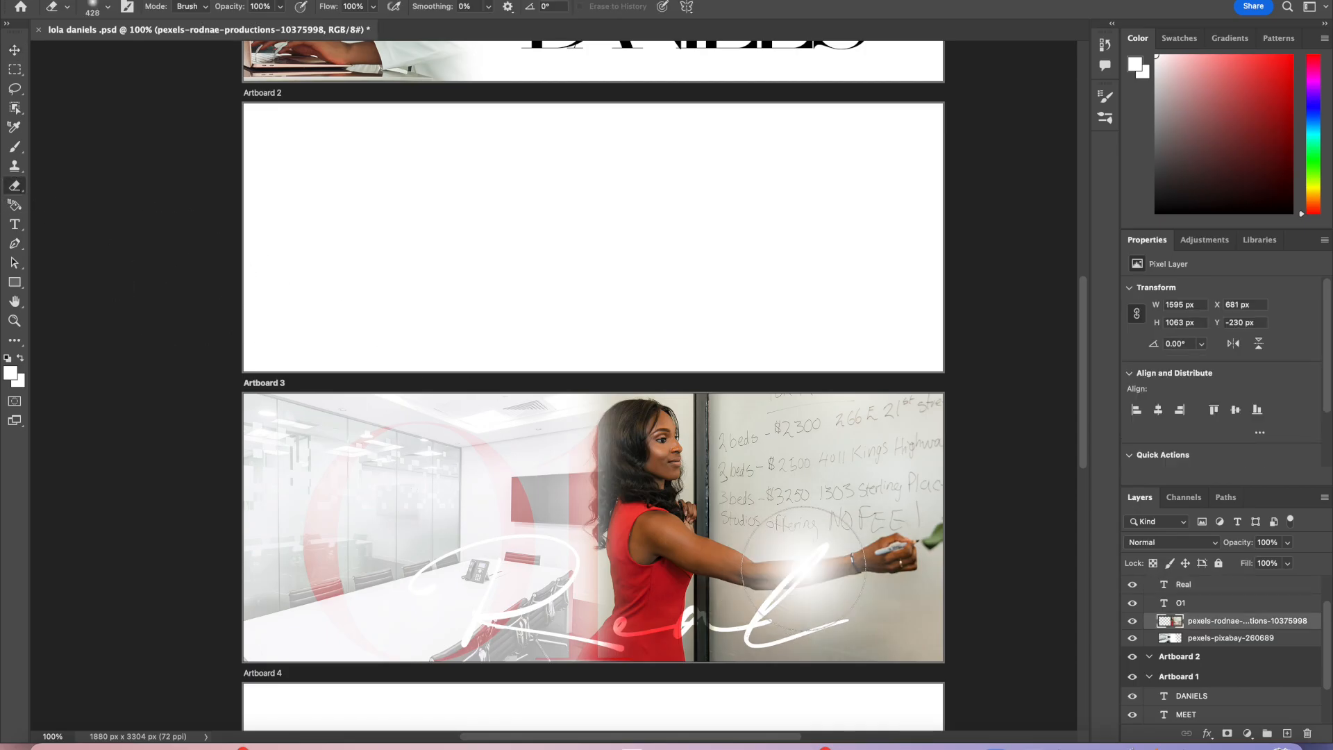
click(803, 559)
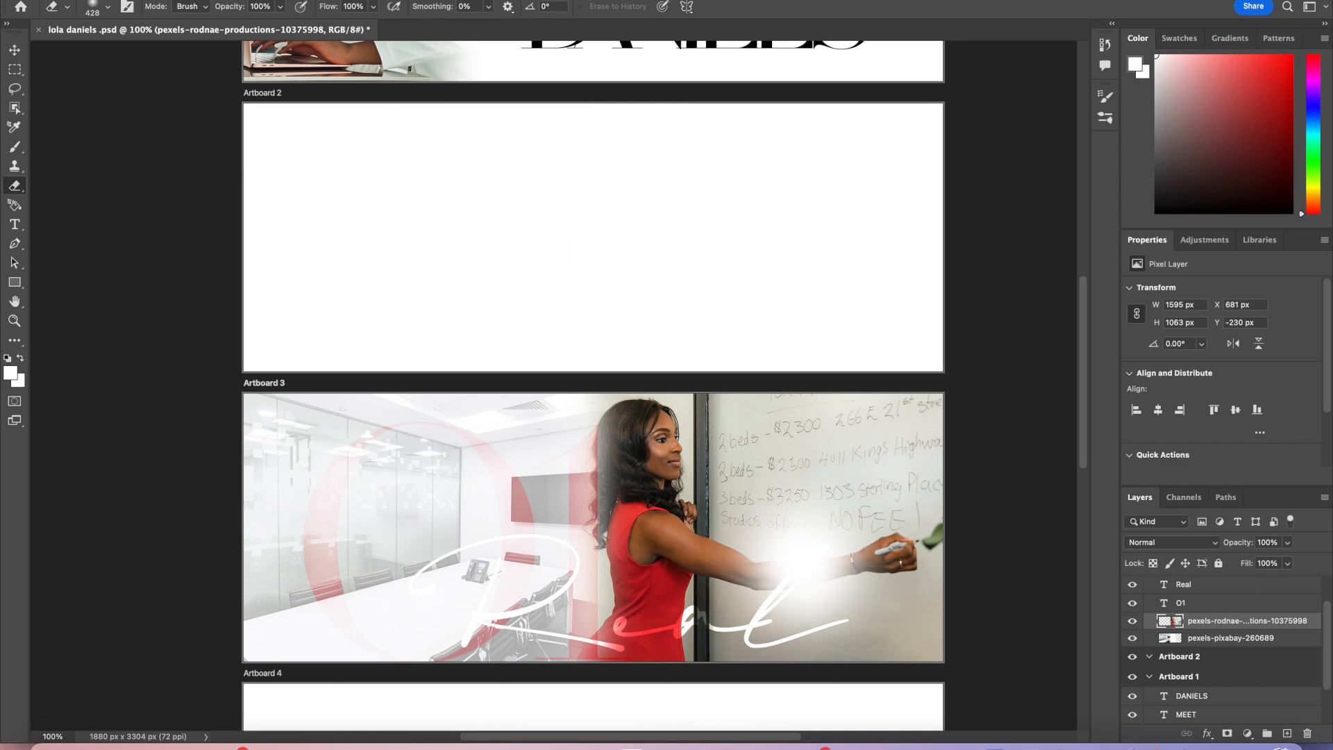
click(137, 0)
click(167, 0)
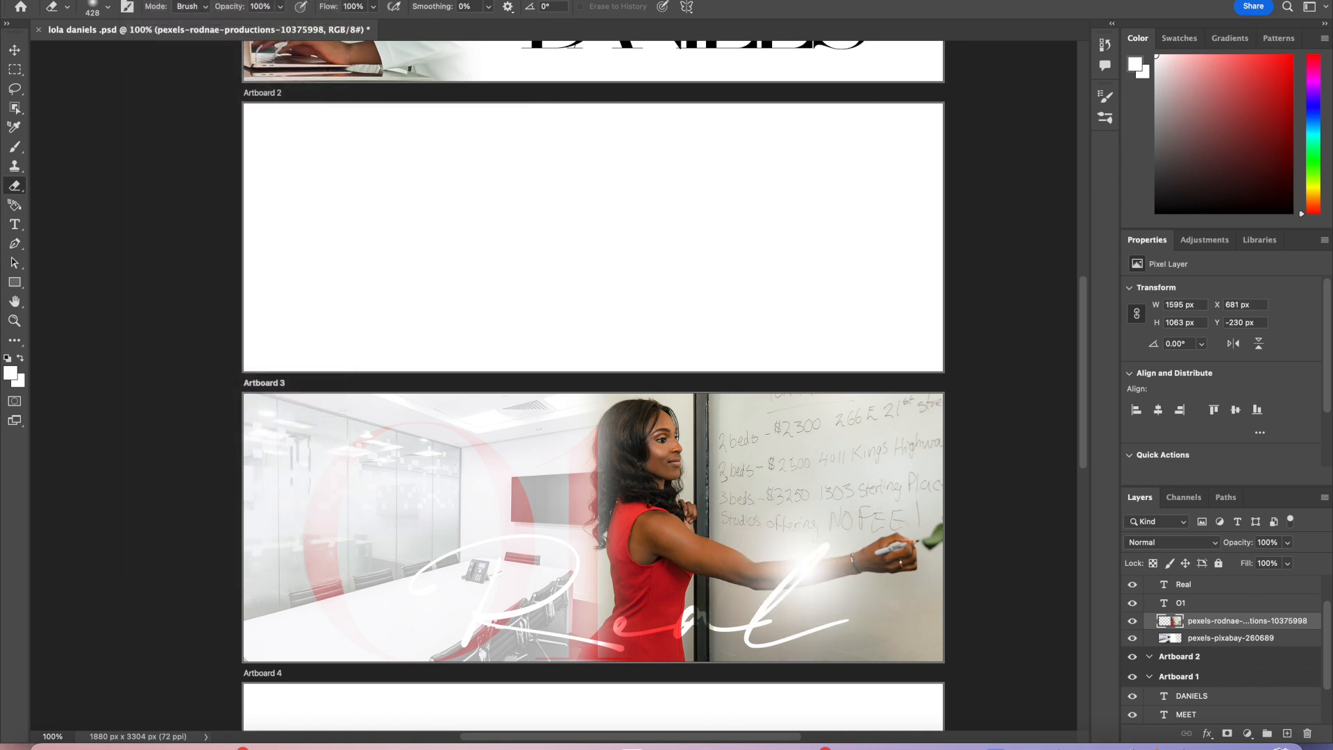
click(136, 0)
click(150, 1)
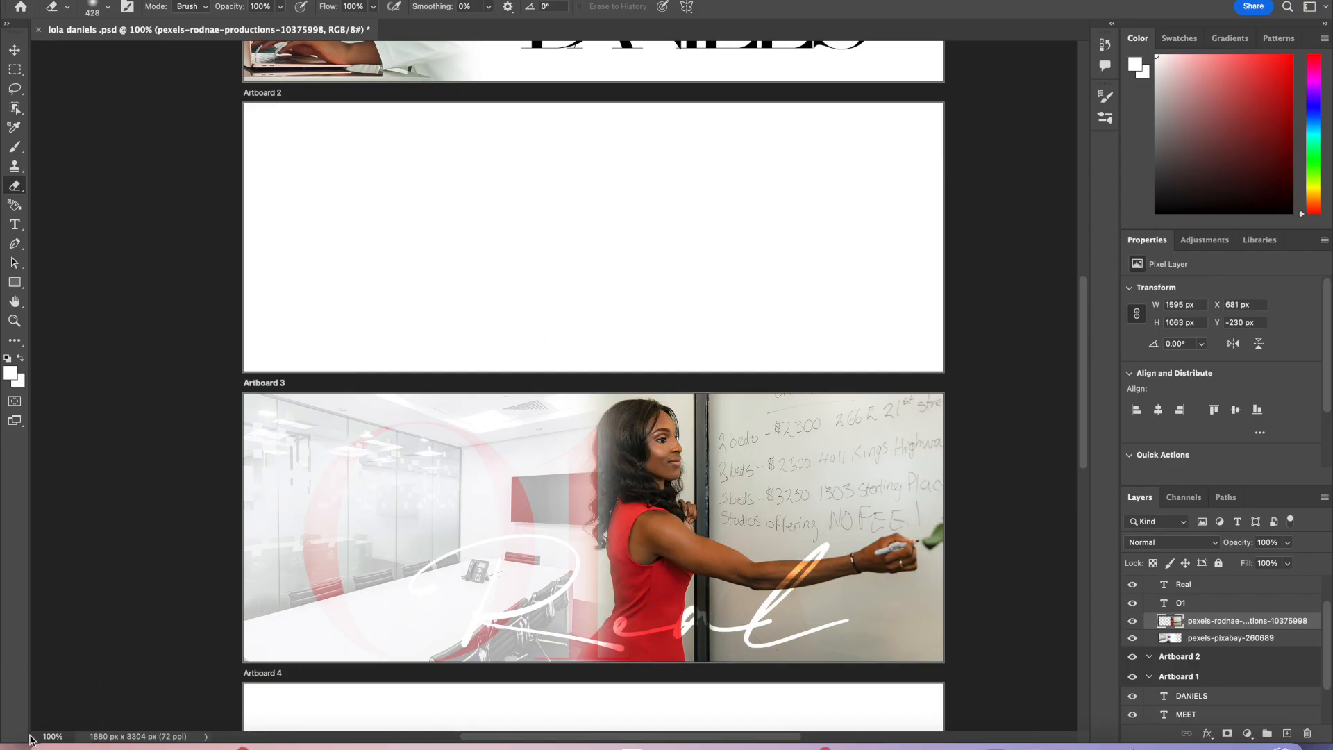
Step: Zoom to 400% on the arm and set the eraser size to 52 px
click(50, 736)
key(Return)
scroll(582, 702, down, 5)
scroll(582, 703, right, 5)
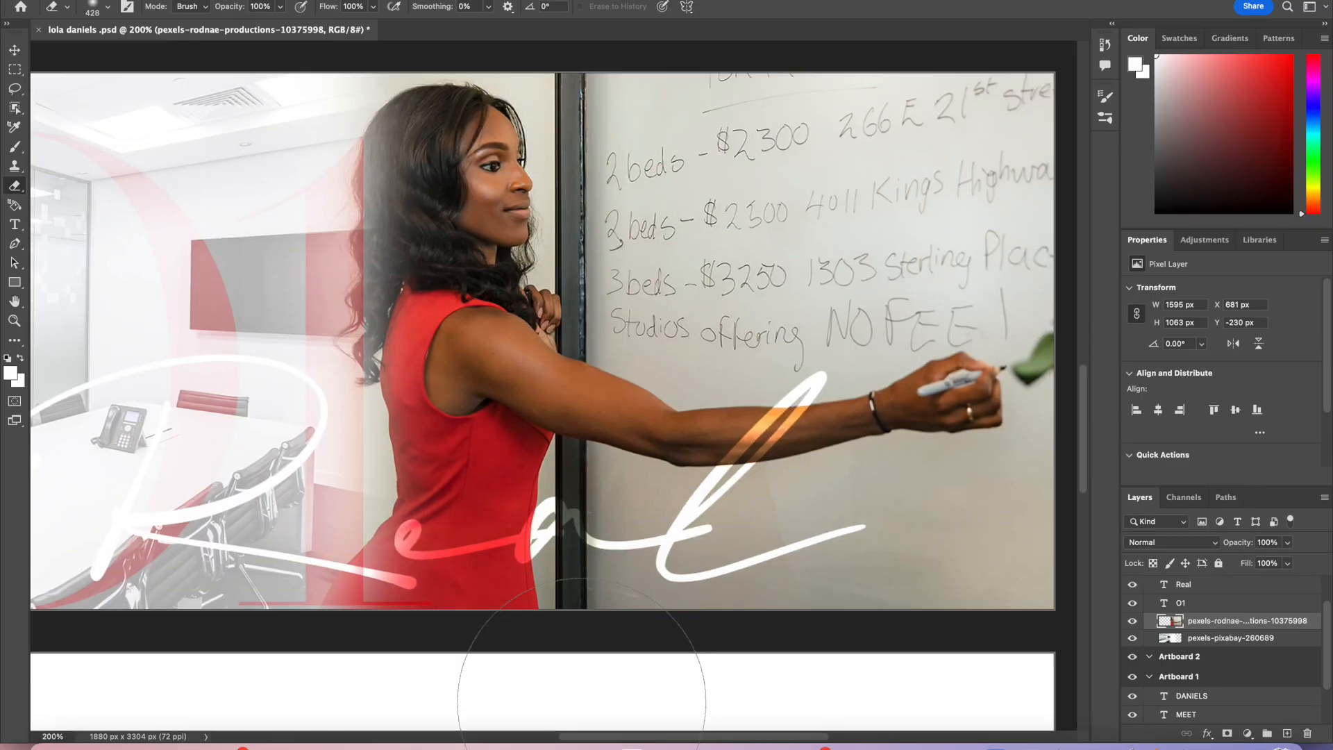
scroll(582, 703, up, 1)
mouse_move(123, 743)
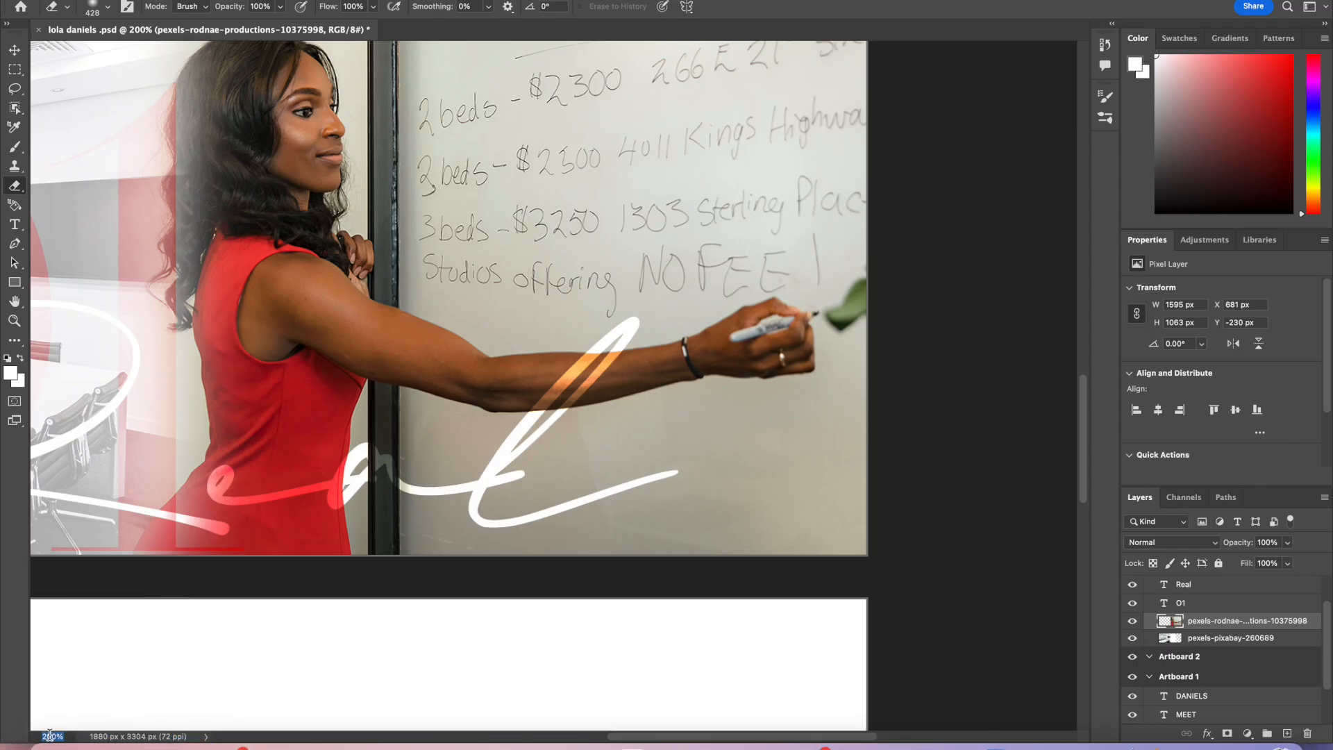
key(Return)
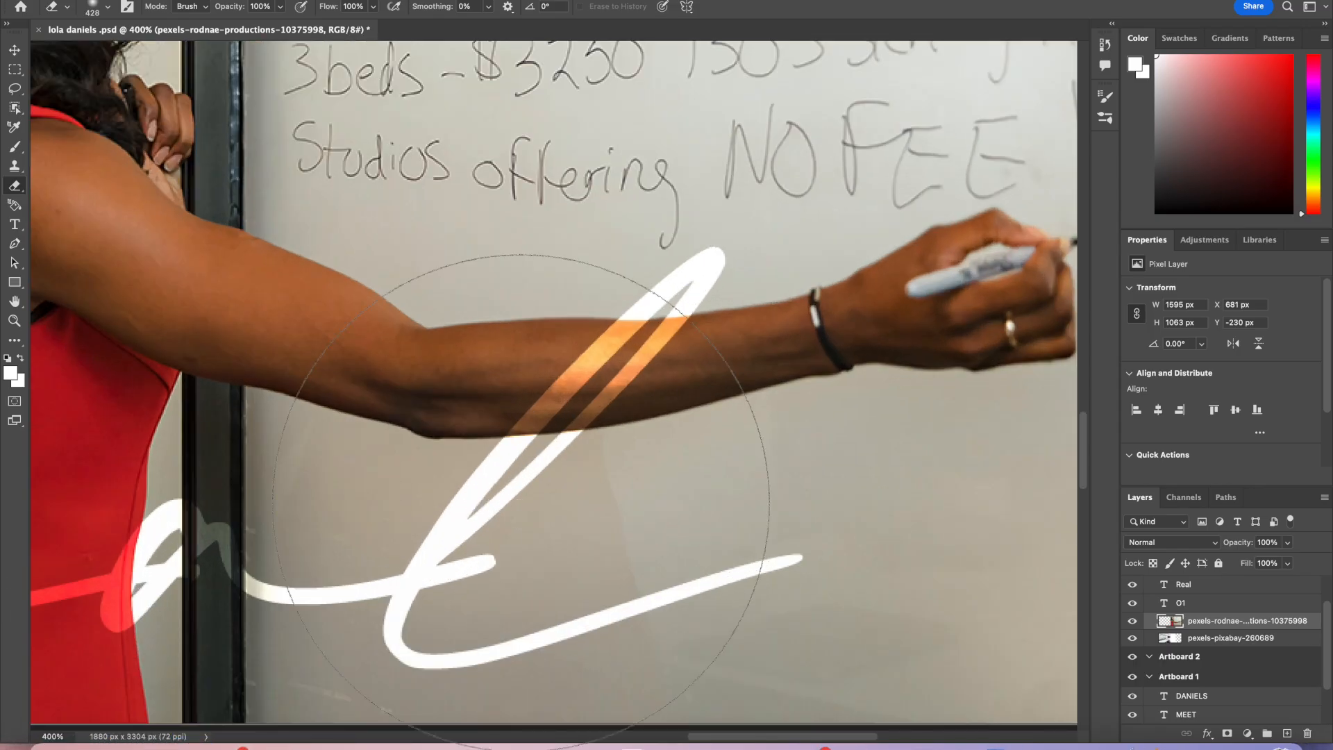
click(91, 9)
drag(161, 54, 118, 54)
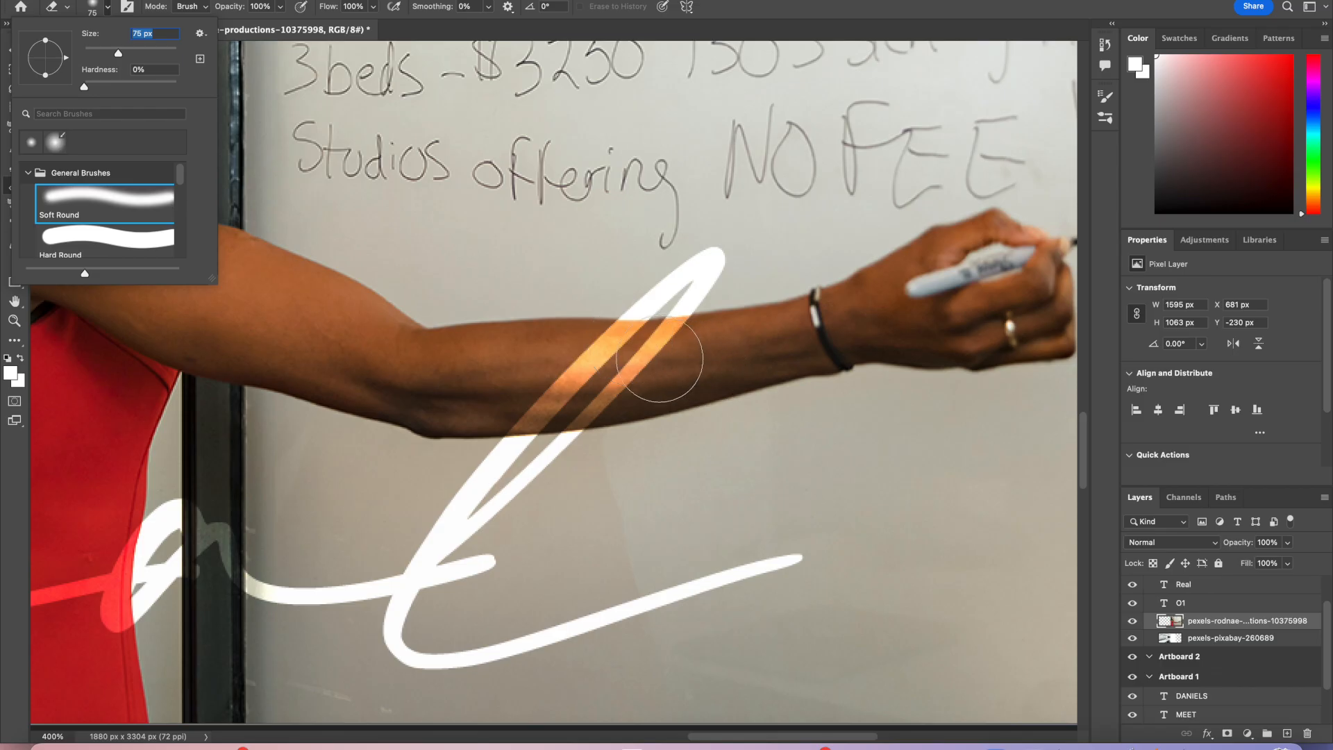
drag(116, 54, 108, 53)
text(v)
key(Return)
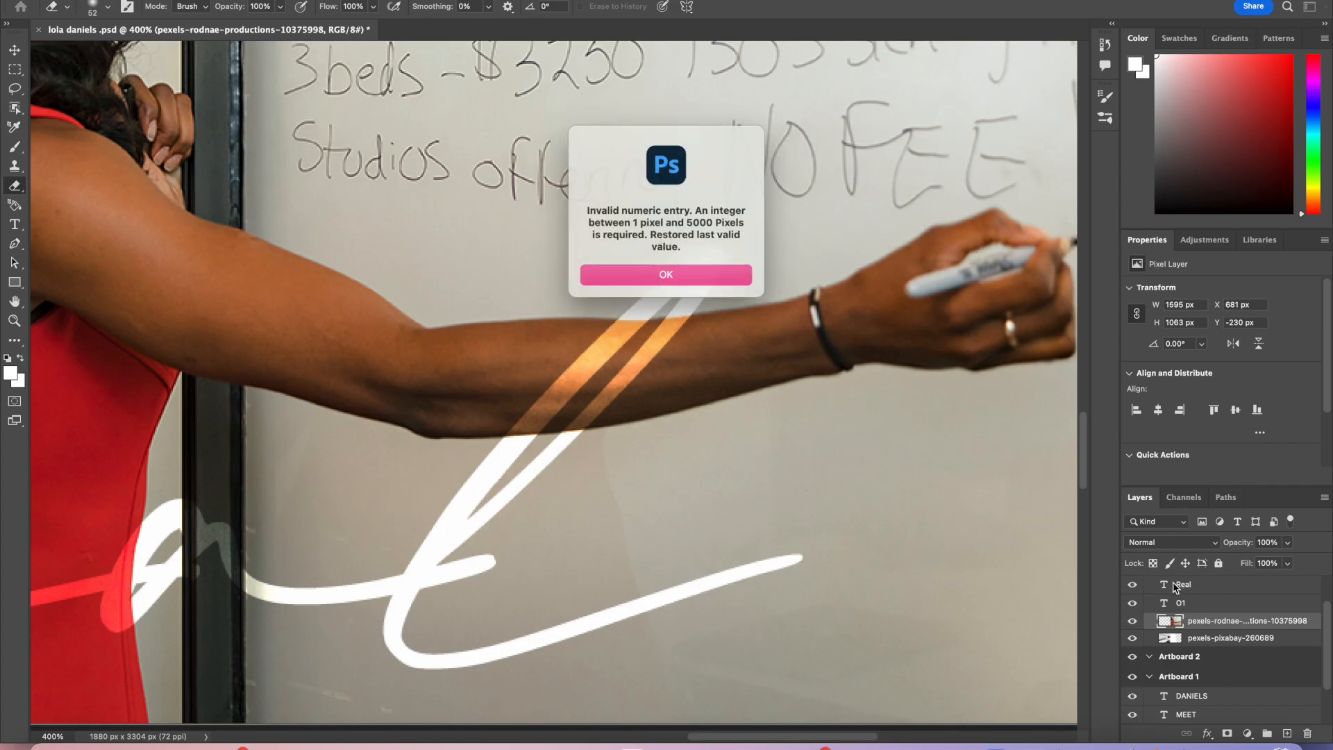
click(661, 269)
Step: Select the Real layer, rasterize it, and erase its stroke where it crosses over the woman's arm
drag(1183, 584, 1003, 494)
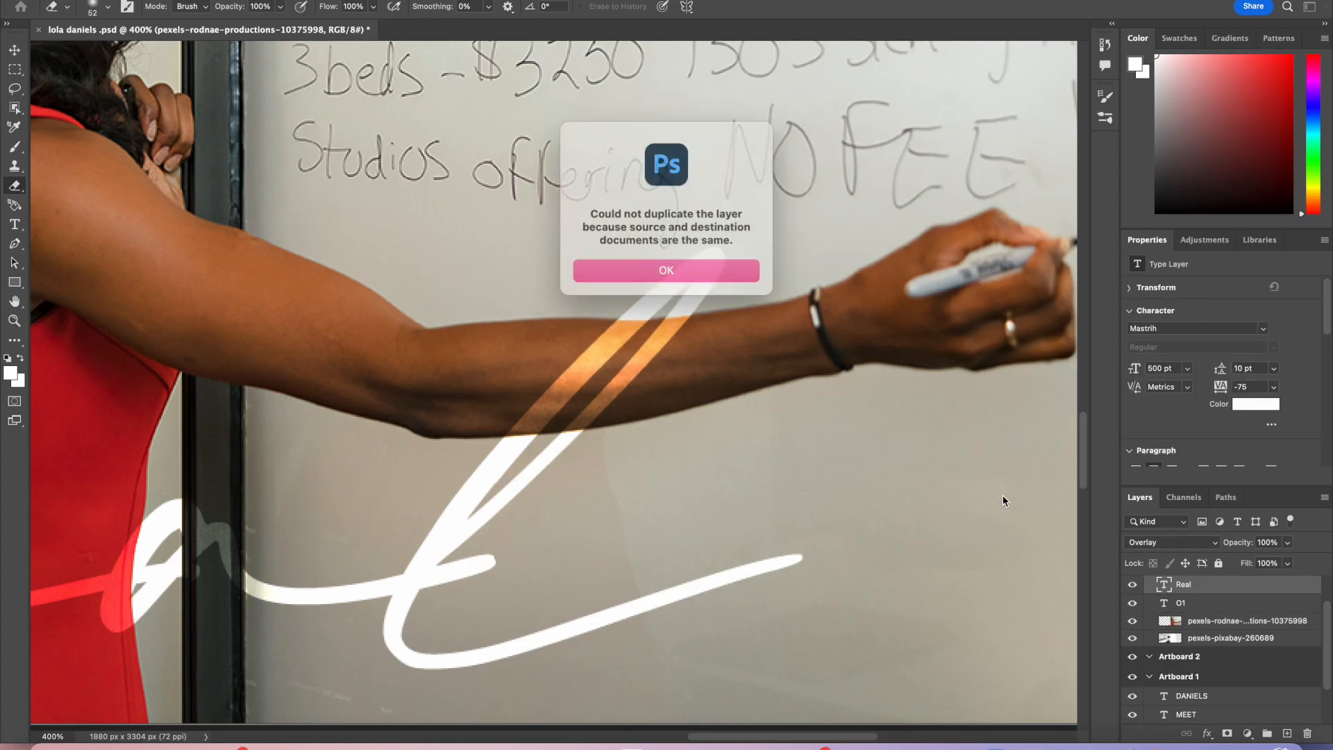
click(712, 264)
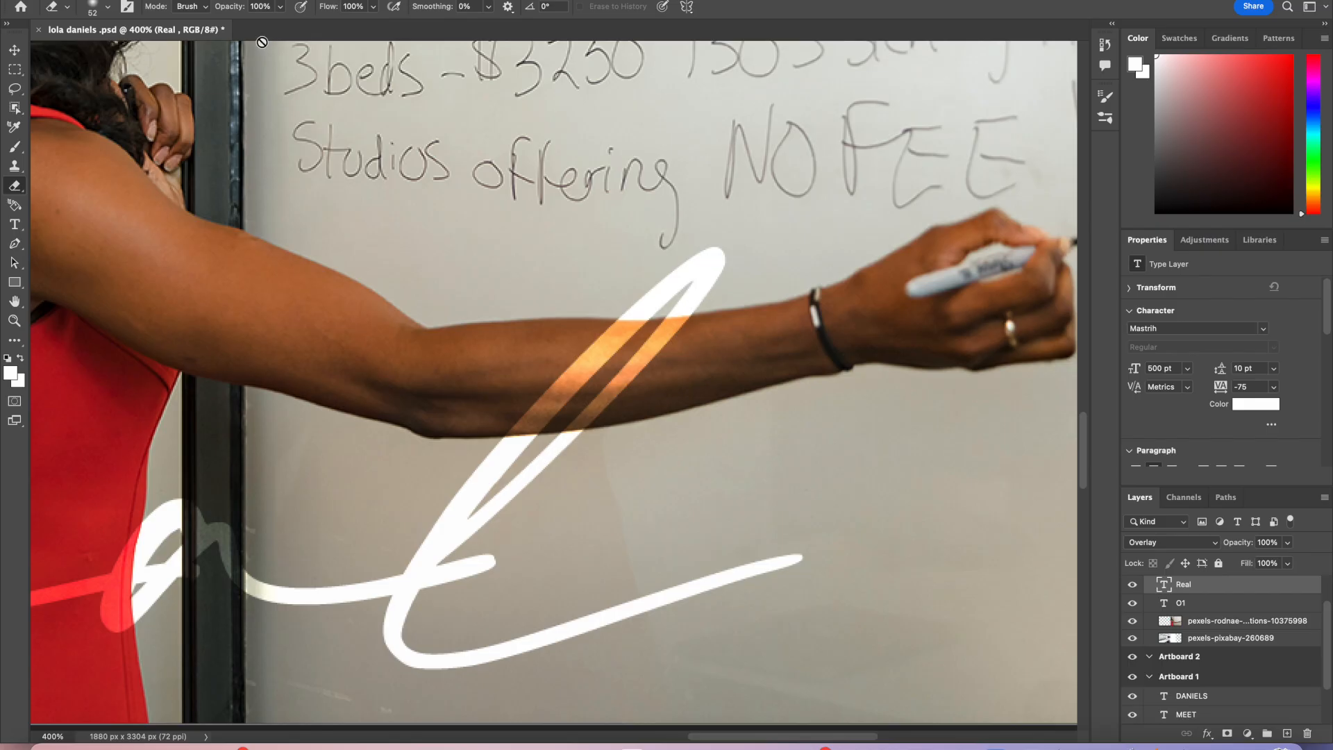
click(103, 7)
click(103, 7)
click(604, 434)
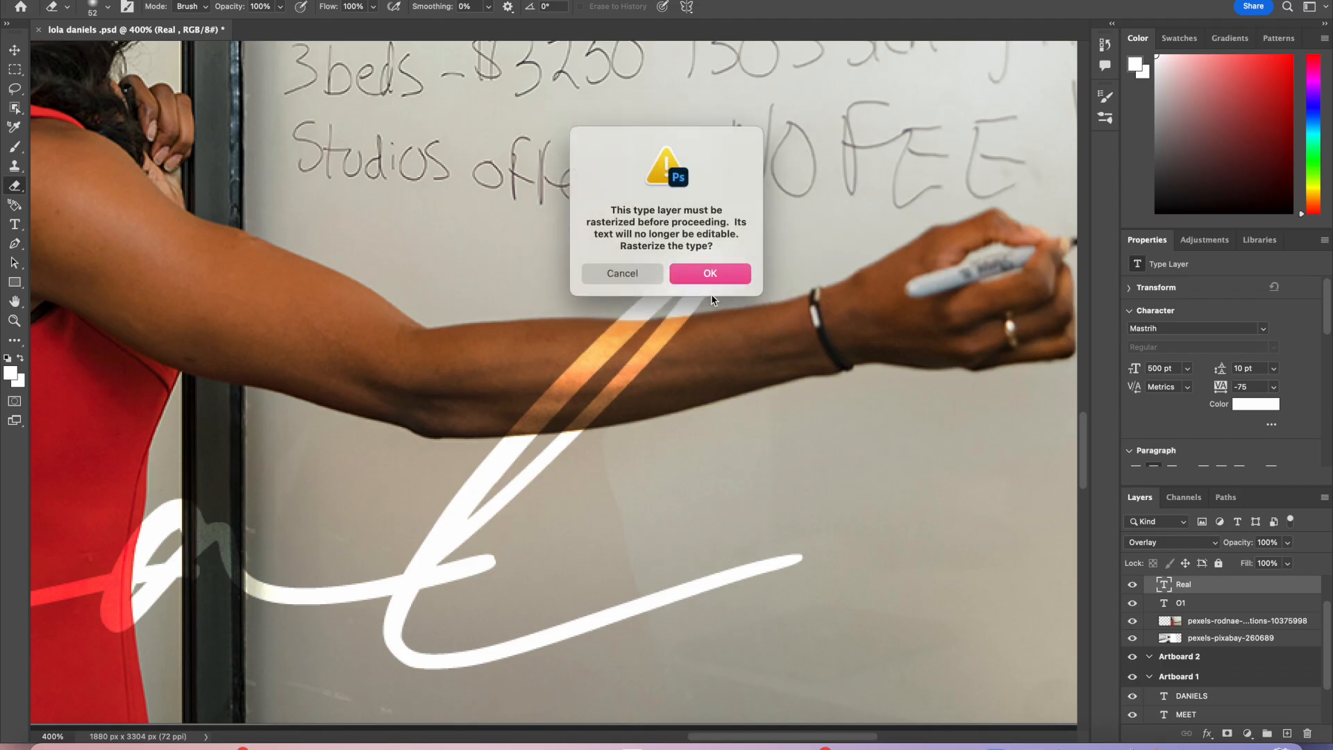
click(709, 273)
mouse_move(587, 398)
mouse_down()
mouse_move(700, 366)
mouse_move(658, 364)
mouse_move(704, 348)
mouse_move(578, 358)
mouse_move(716, 345)
mouse_move(595, 353)
mouse_move(745, 348)
mouse_move(630, 388)
mouse_move(503, 404)
mouse_move(713, 369)
mouse_up()
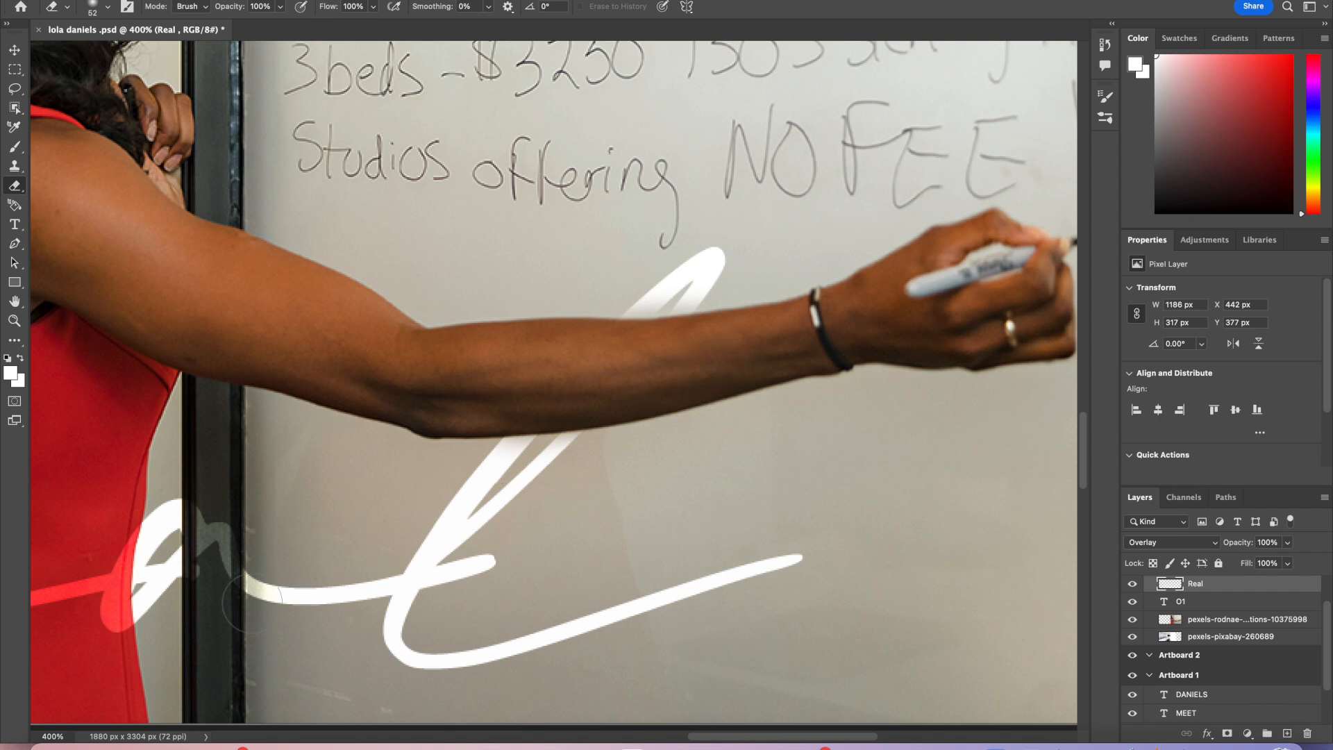
scroll(135, 601, left, 5)
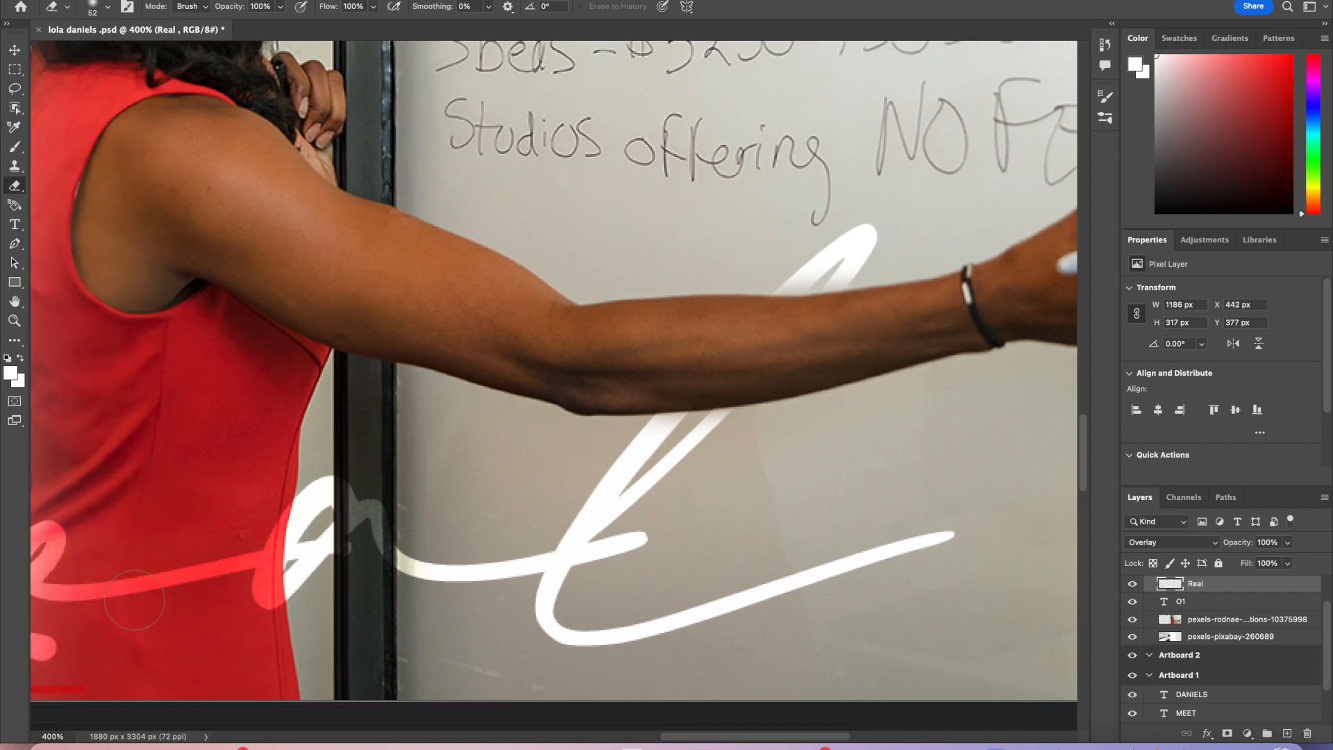
Step: Erase more of the Real stroke where it crosses the woman's red dress
scroll(135, 600, left, 2)
mouse_move(135, 561)
mouse_down()
mouse_move(119, 564)
mouse_move(162, 563)
mouse_move(90, 530)
mouse_move(253, 565)
mouse_move(303, 529)
mouse_move(313, 494)
mouse_move(300, 530)
mouse_move(325, 498)
mouse_move(316, 491)
mouse_move(328, 610)
mouse_move(298, 476)
mouse_move(225, 501)
mouse_up()
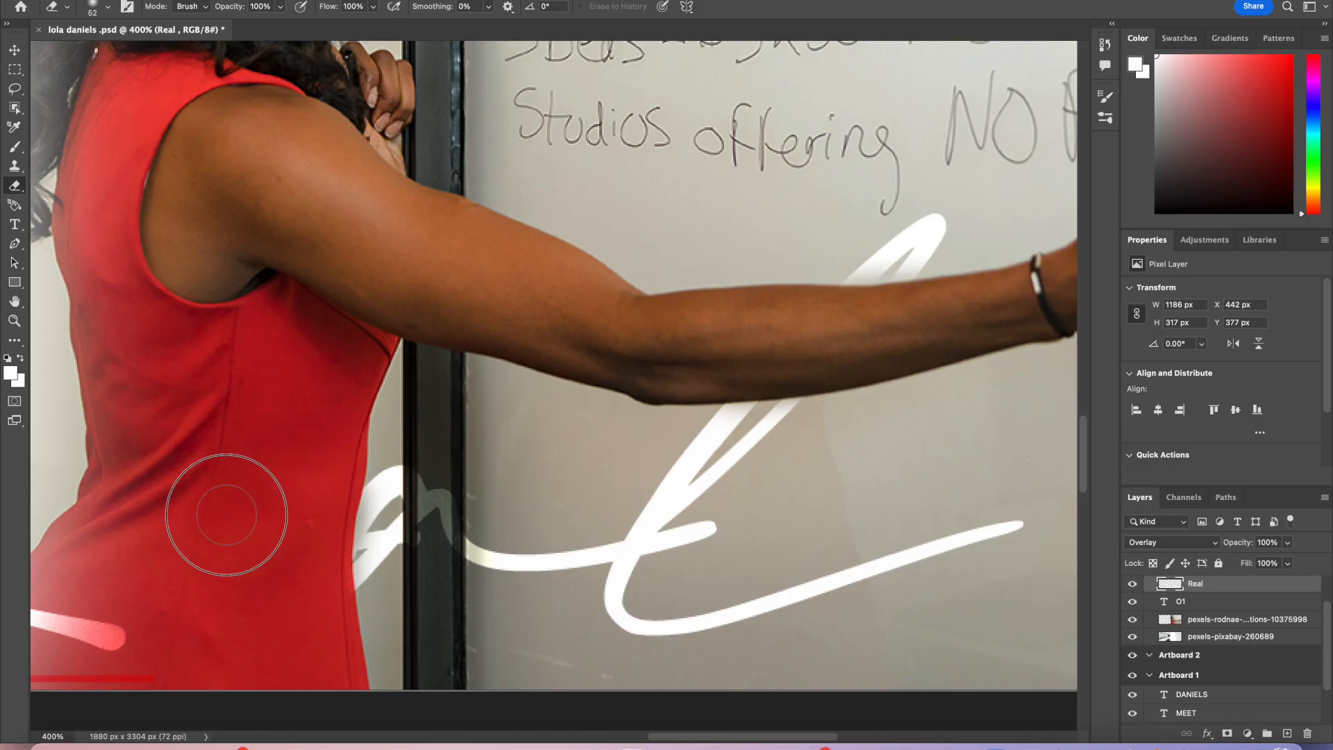
scroll(214, 551, left, 5)
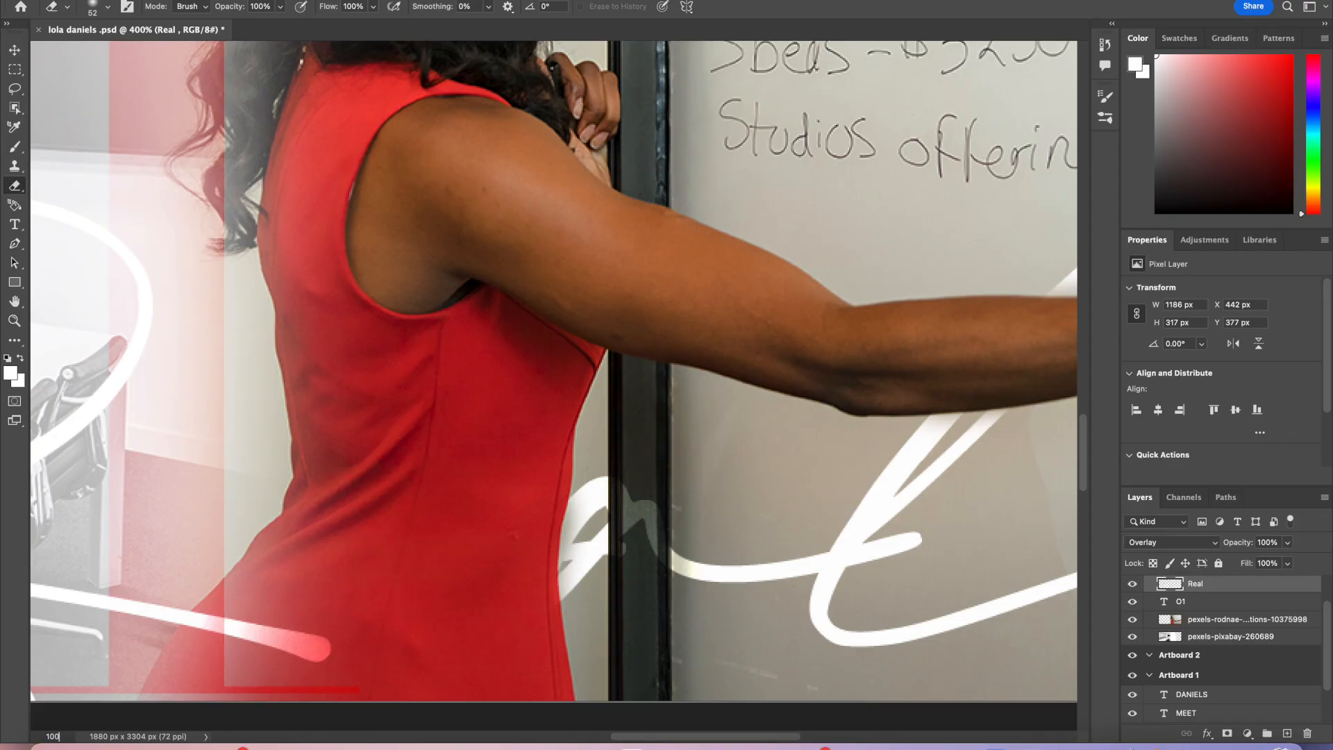
Step: Duplicate the red O1 numeral layer and move the copy up onto Artboard 1
key(Return)
scroll(413, 589, up, 3)
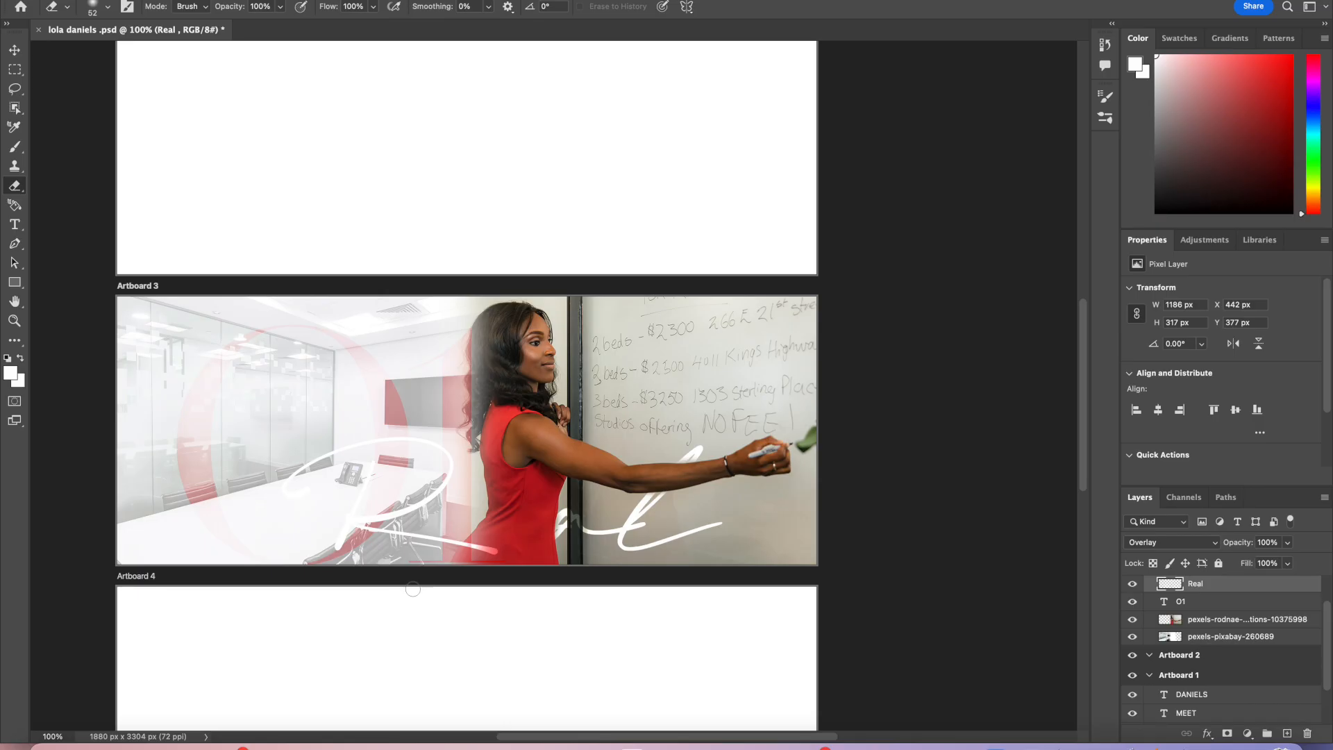
click(141, 0)
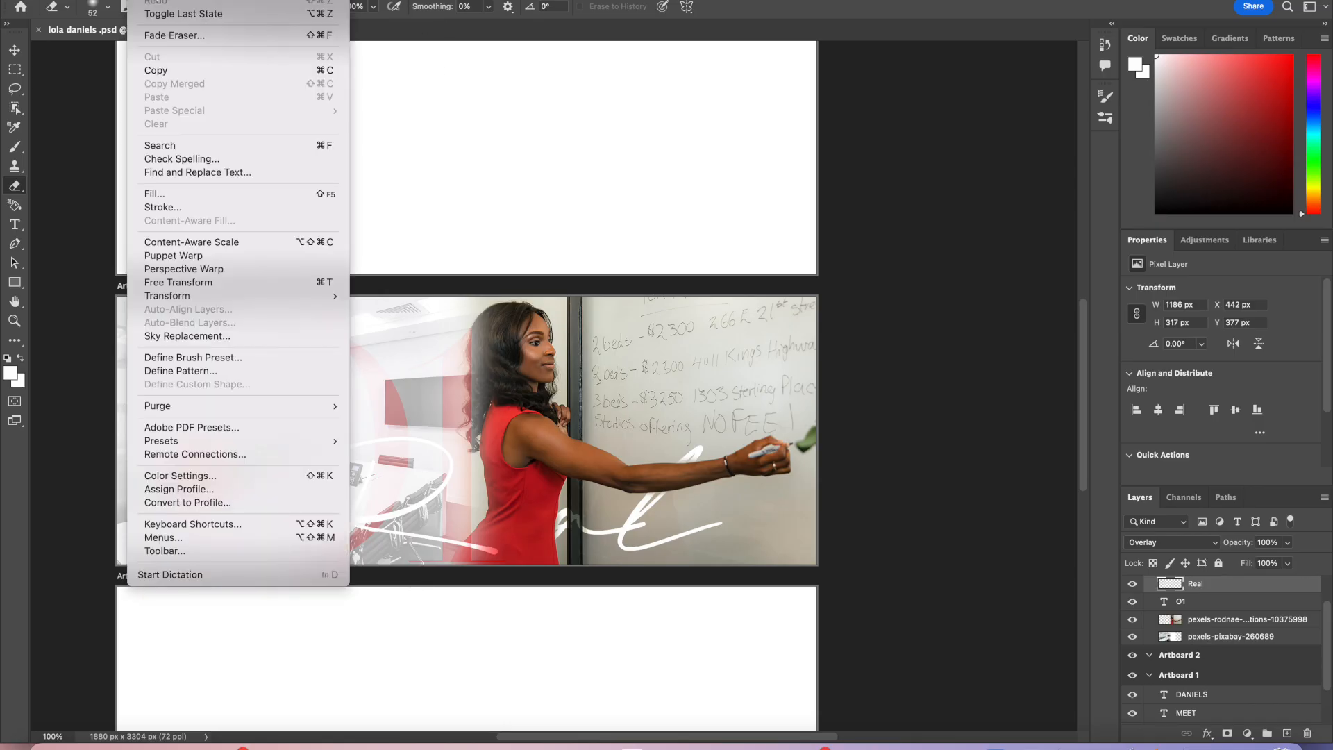
click(159, 0)
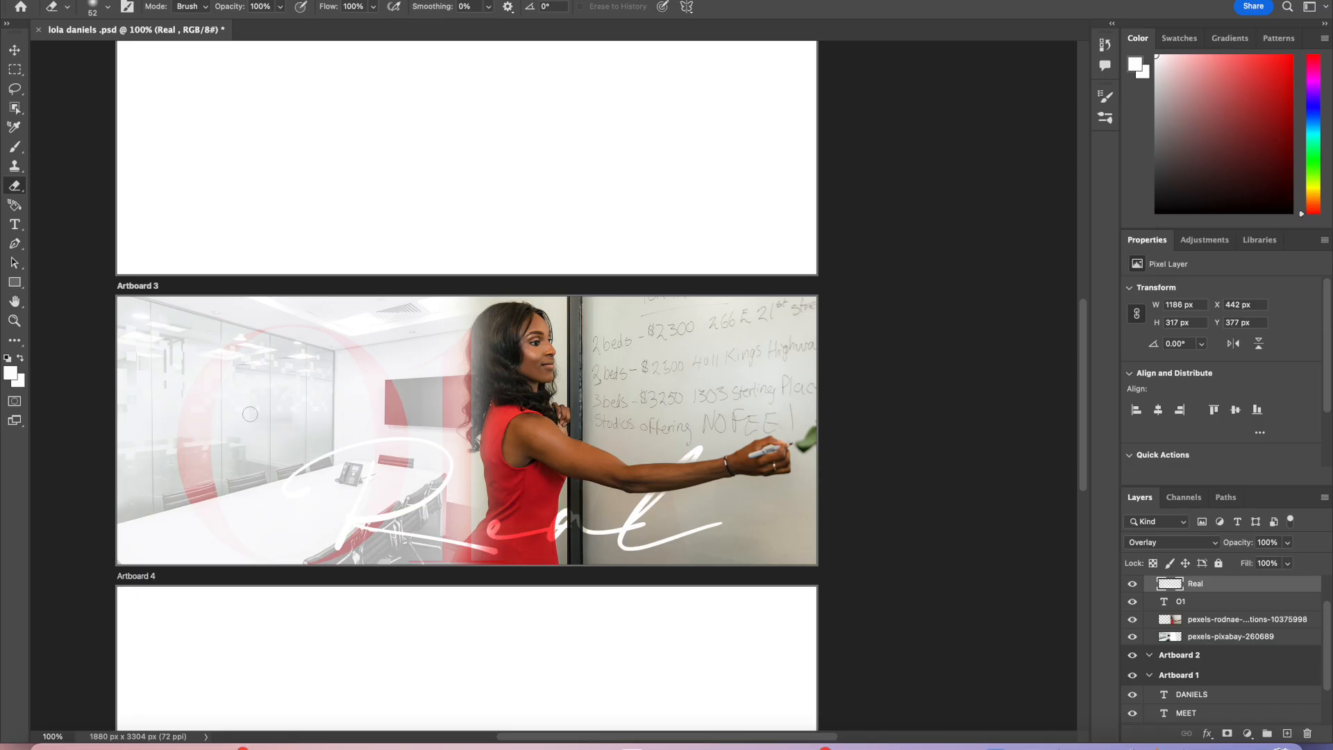
scroll(250, 414, down, 3)
scroll(250, 414, up, 8)
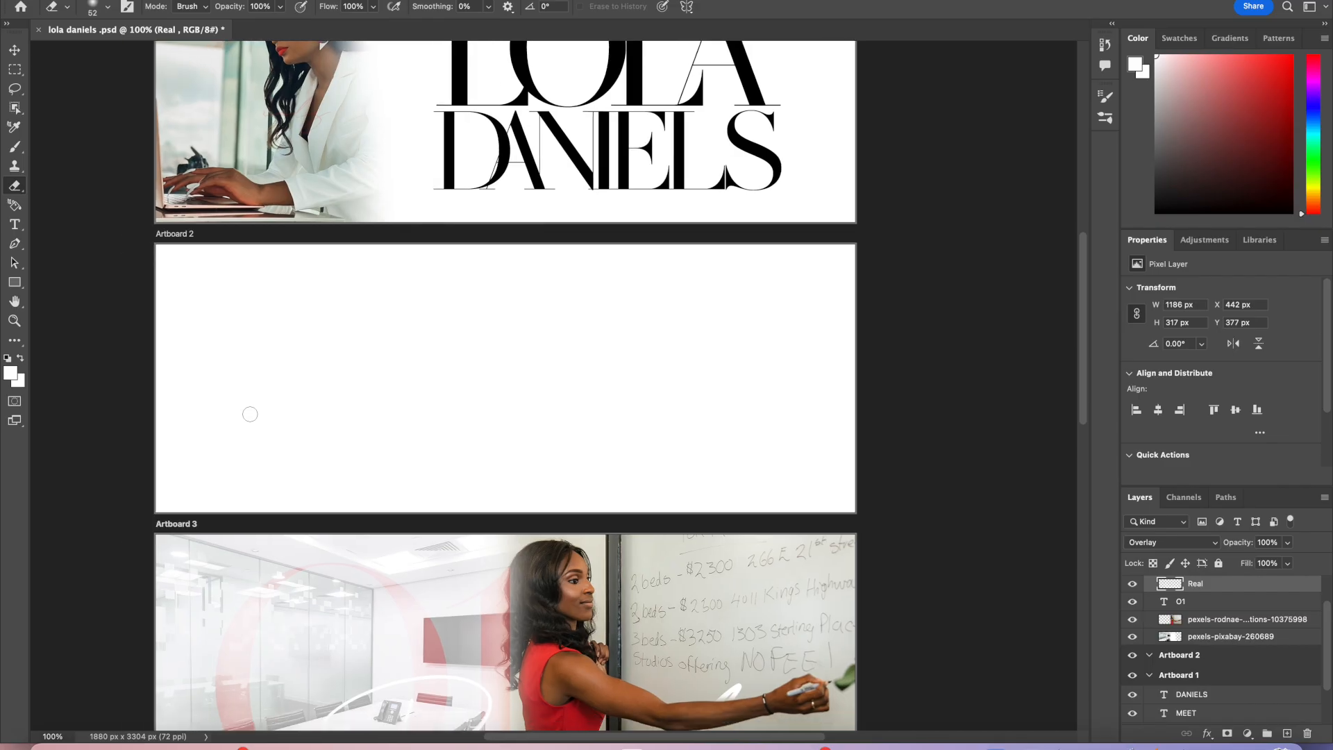
scroll(250, 414, up, 2)
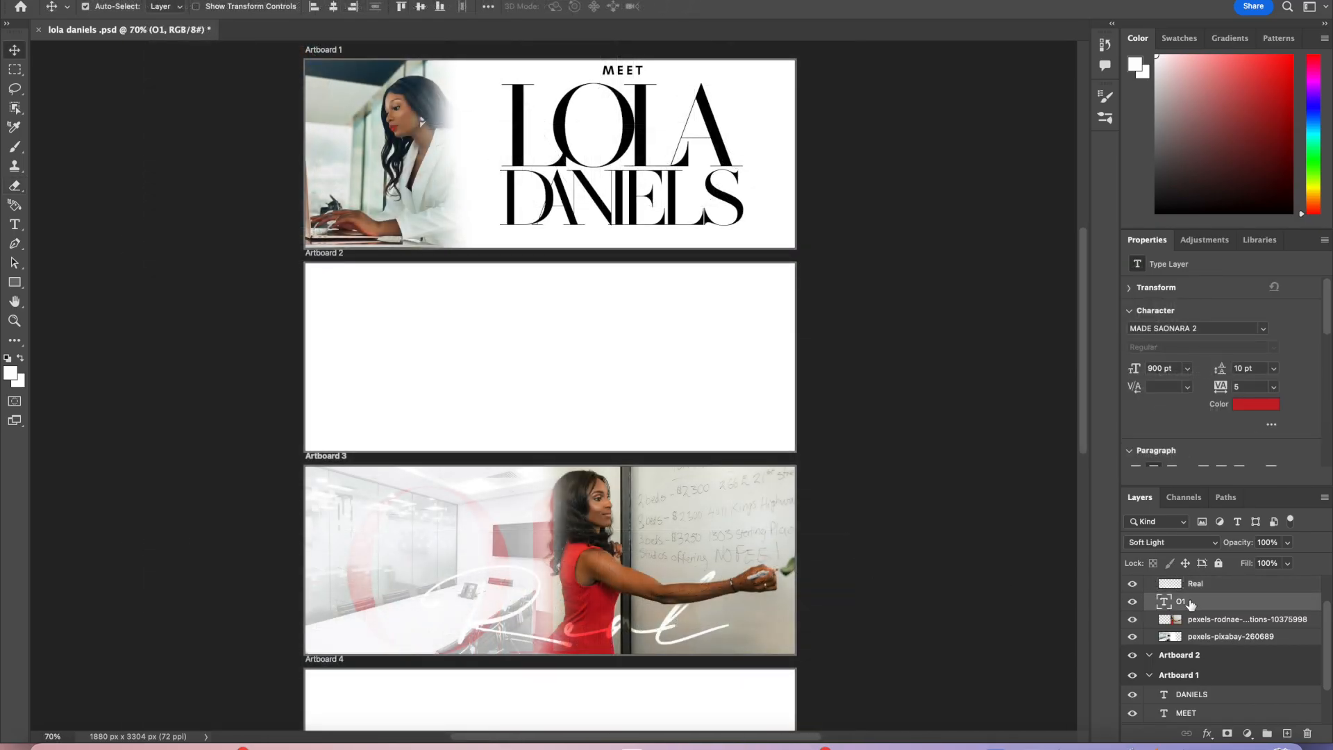
right_click(1191, 604)
click(1137, 674)
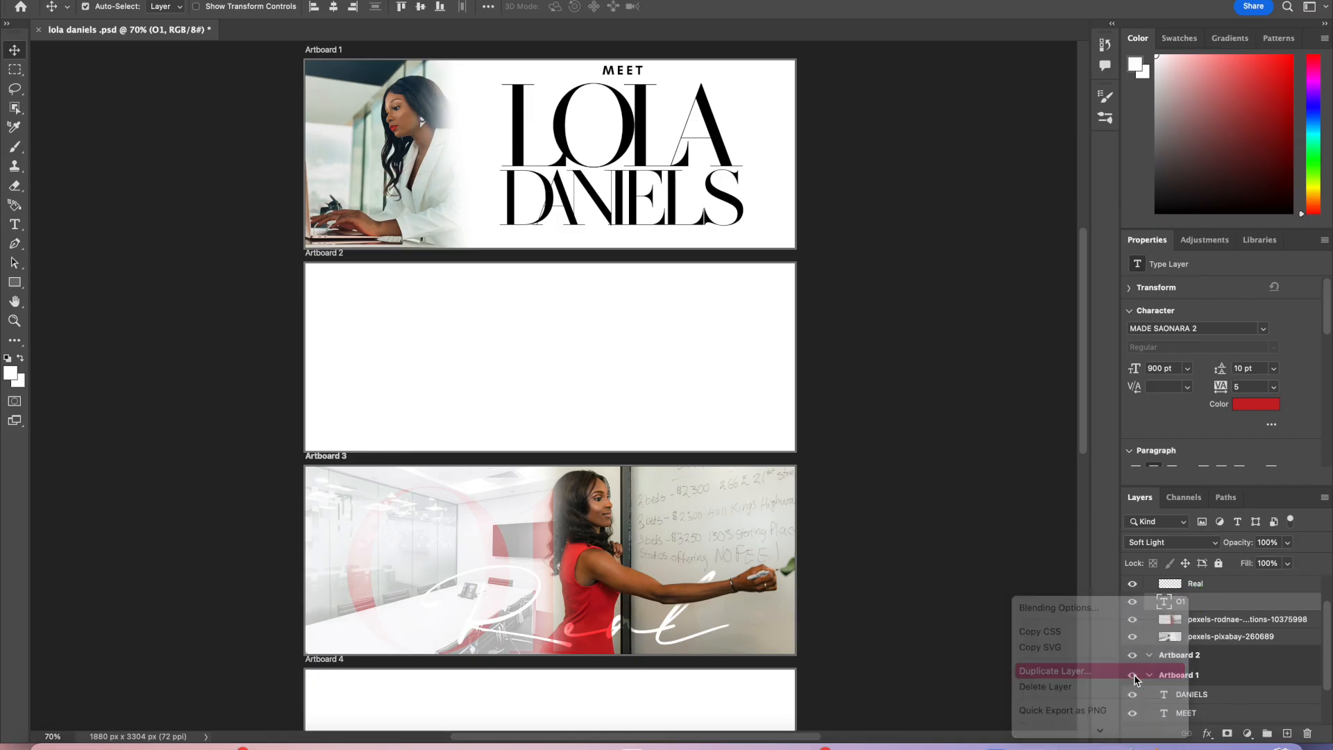
click(800, 306)
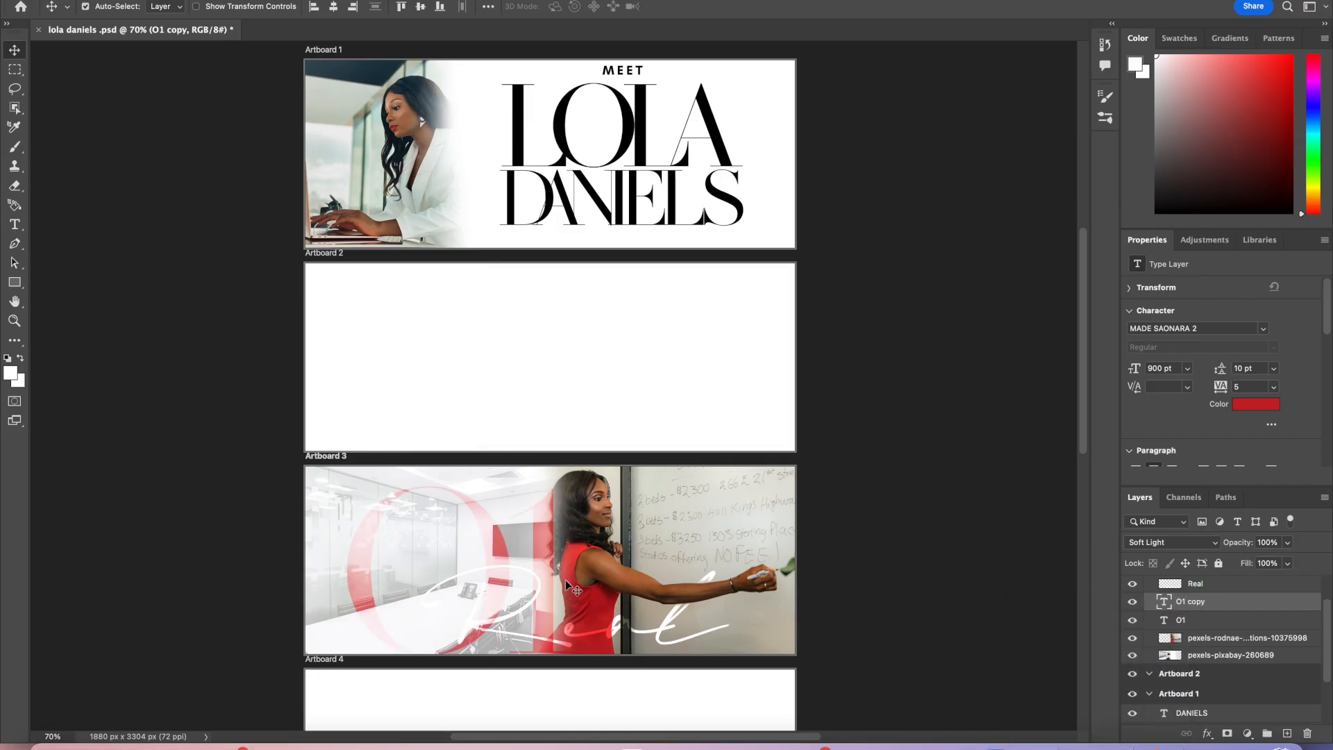
drag(548, 556, 524, 143)
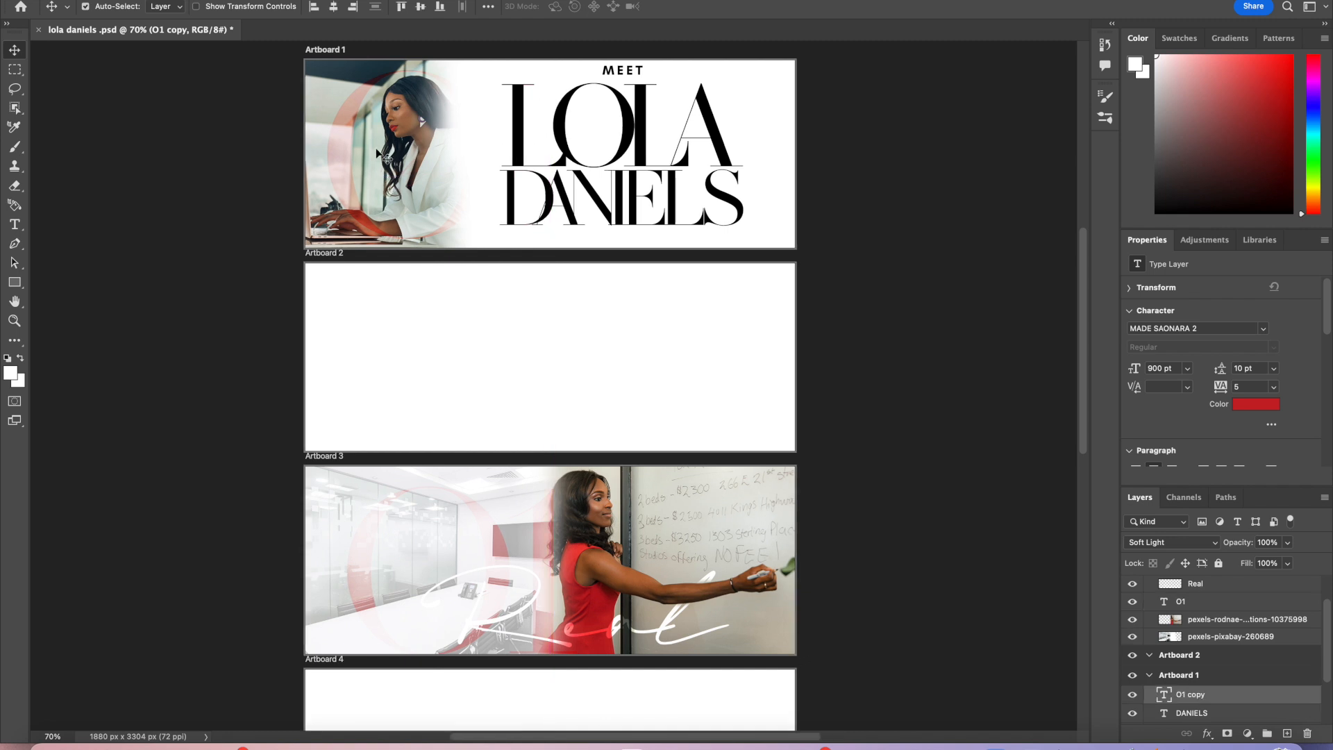
Step: Shift the copied numeral toward Artboard 1's left edge and retype its text as LOLA
drag(348, 163, 310, 161)
key(shift+v)
key(t)
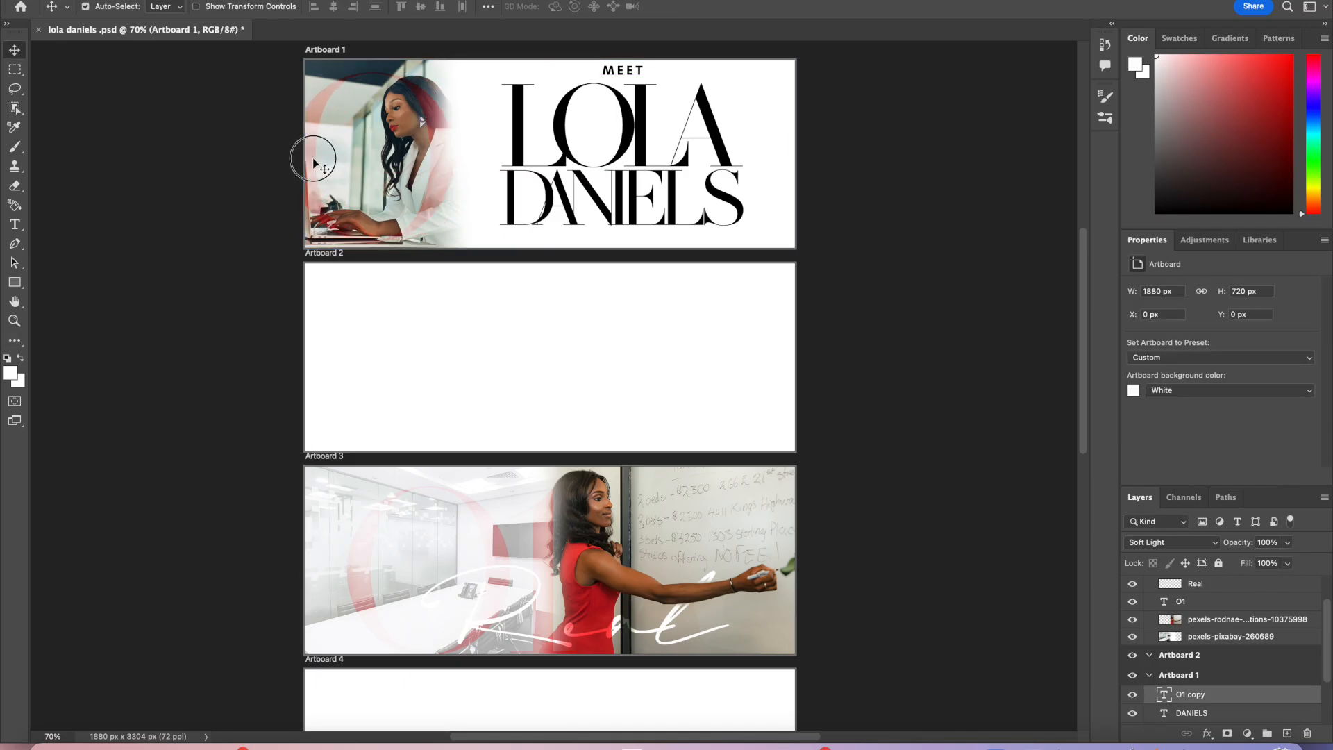
double_click(313, 155)
click(454, 144)
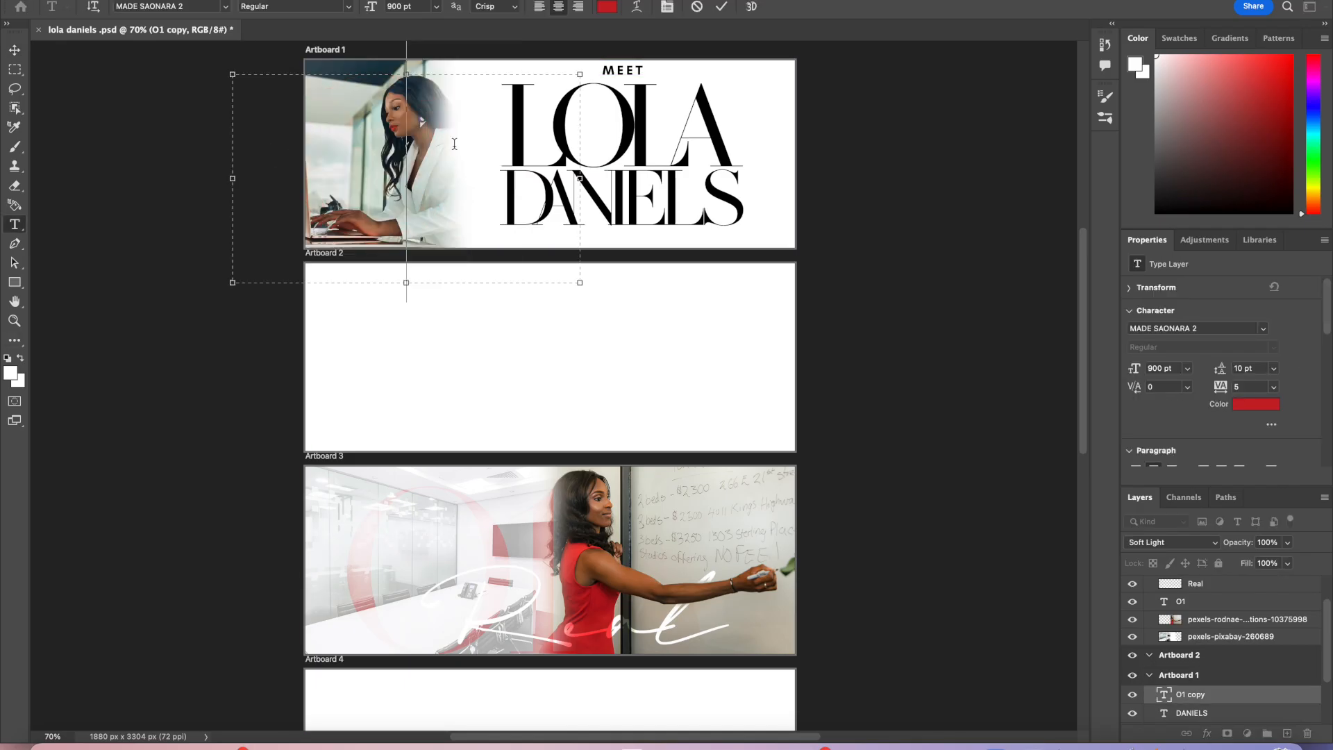
text(Lo)
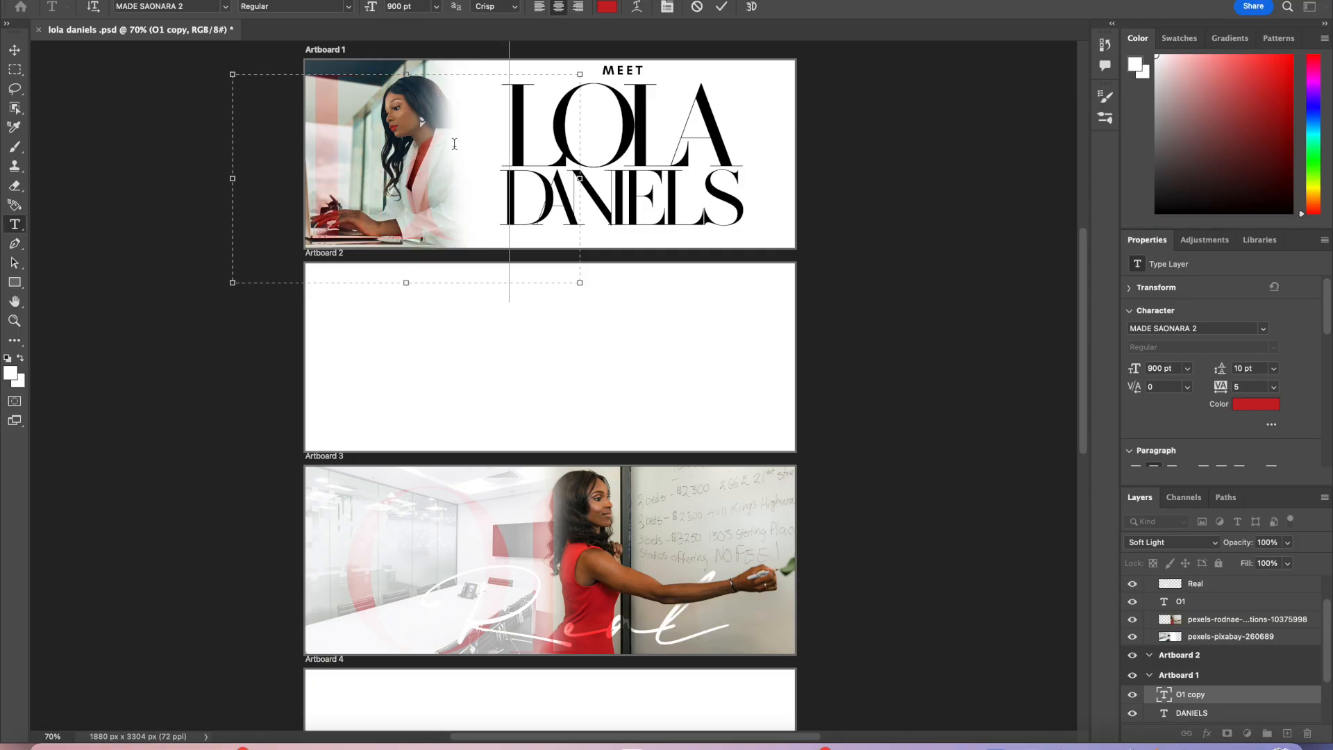
key(BackSpace)
key(BackSpace)
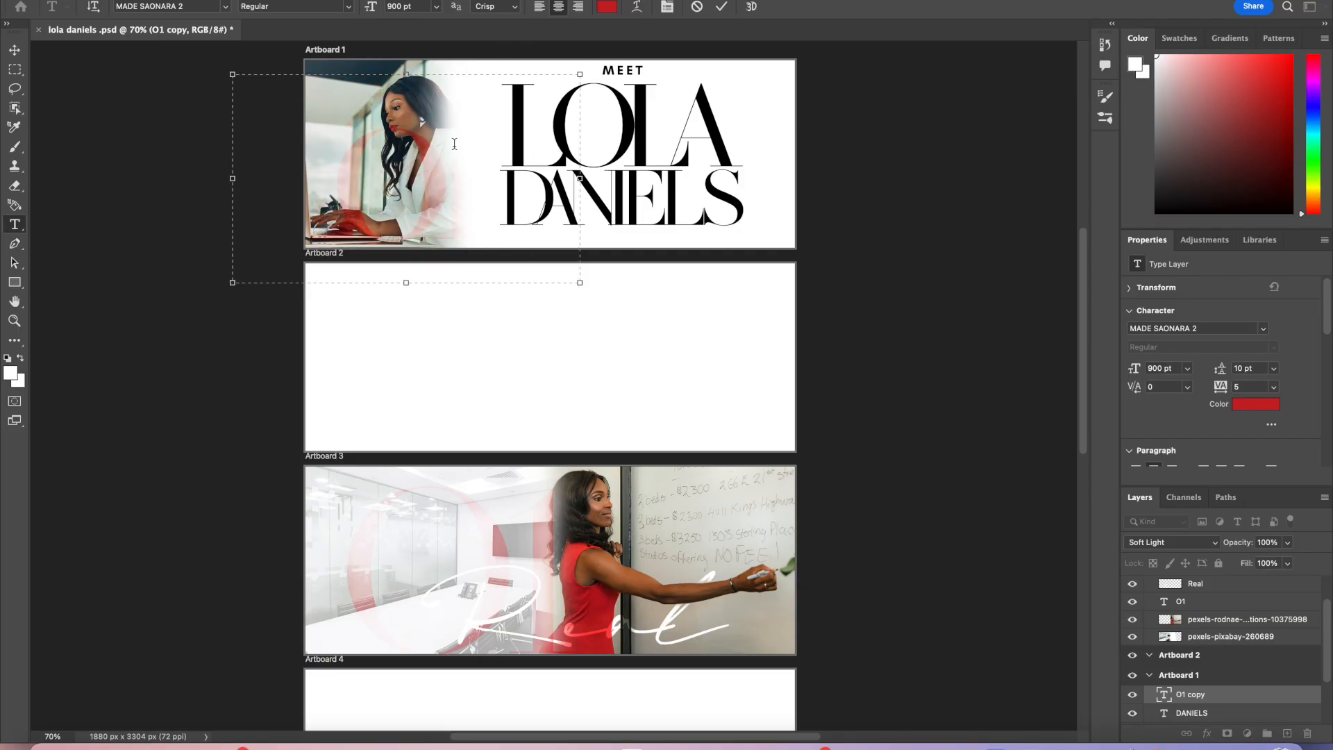
text(Lo)
key(BackSpace)
key(BackSpace)
text(L)
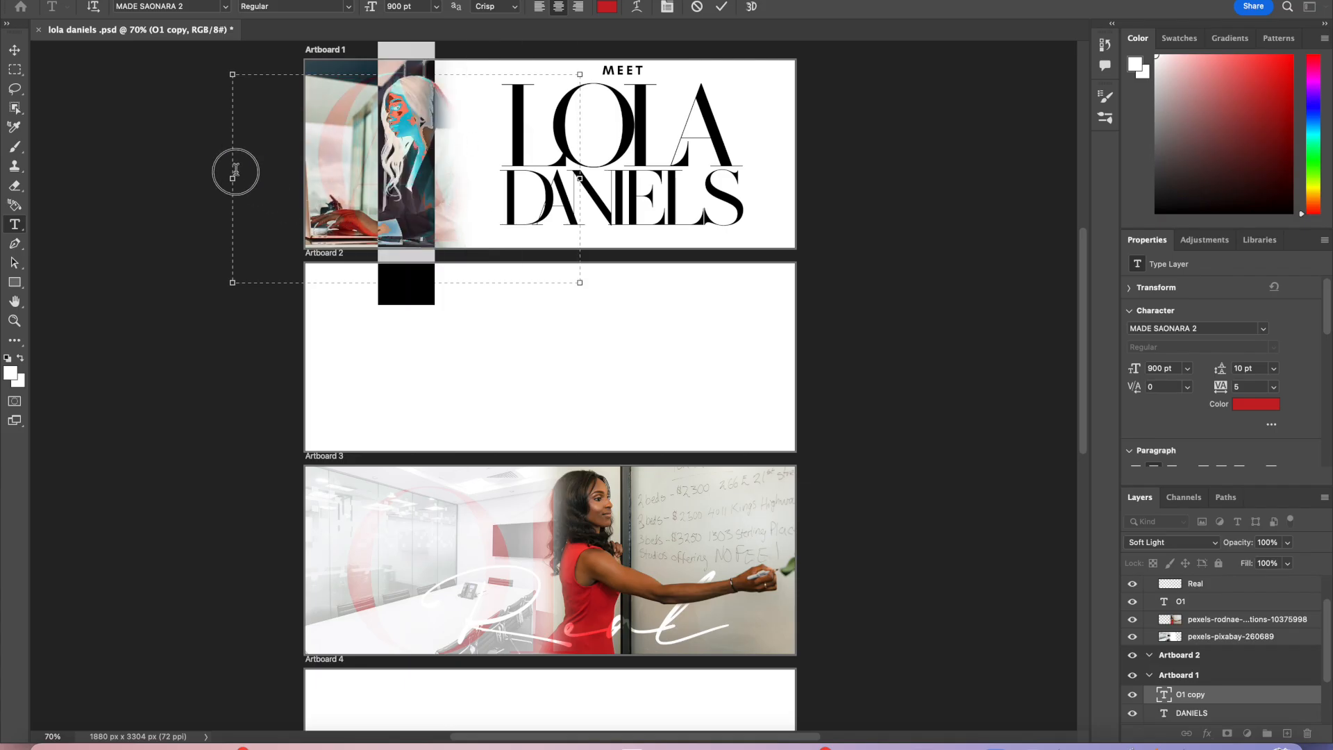
Step: Set the LOLA text's font to Robertson Alternate and commit the edit
click(226, 7)
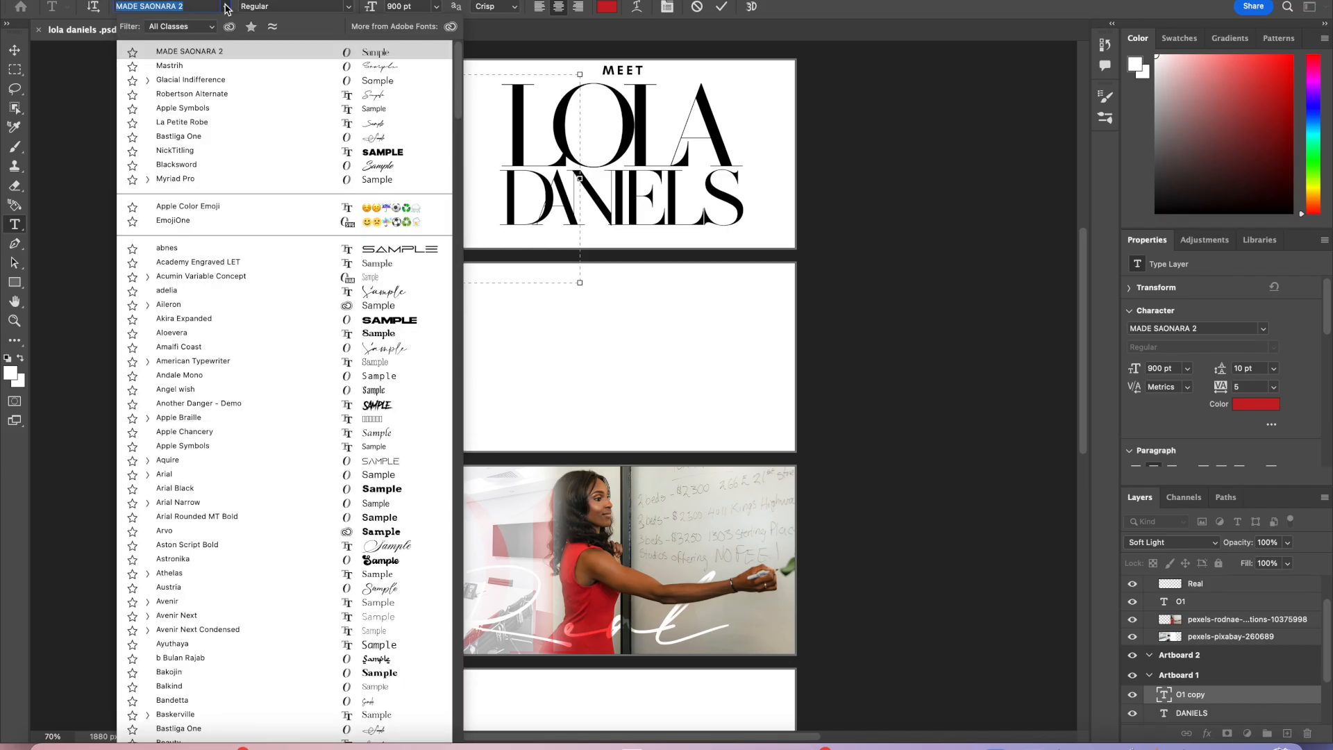
click(238, 94)
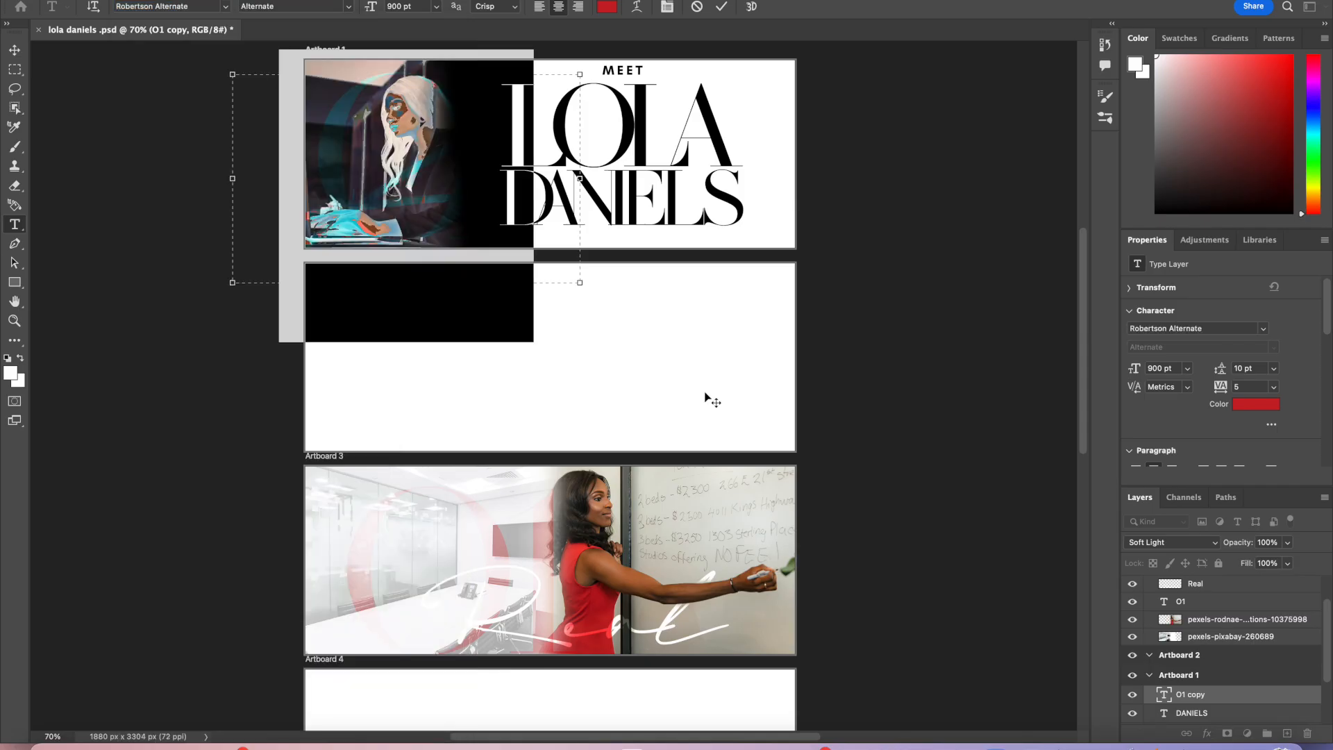
click(721, 7)
key(v)
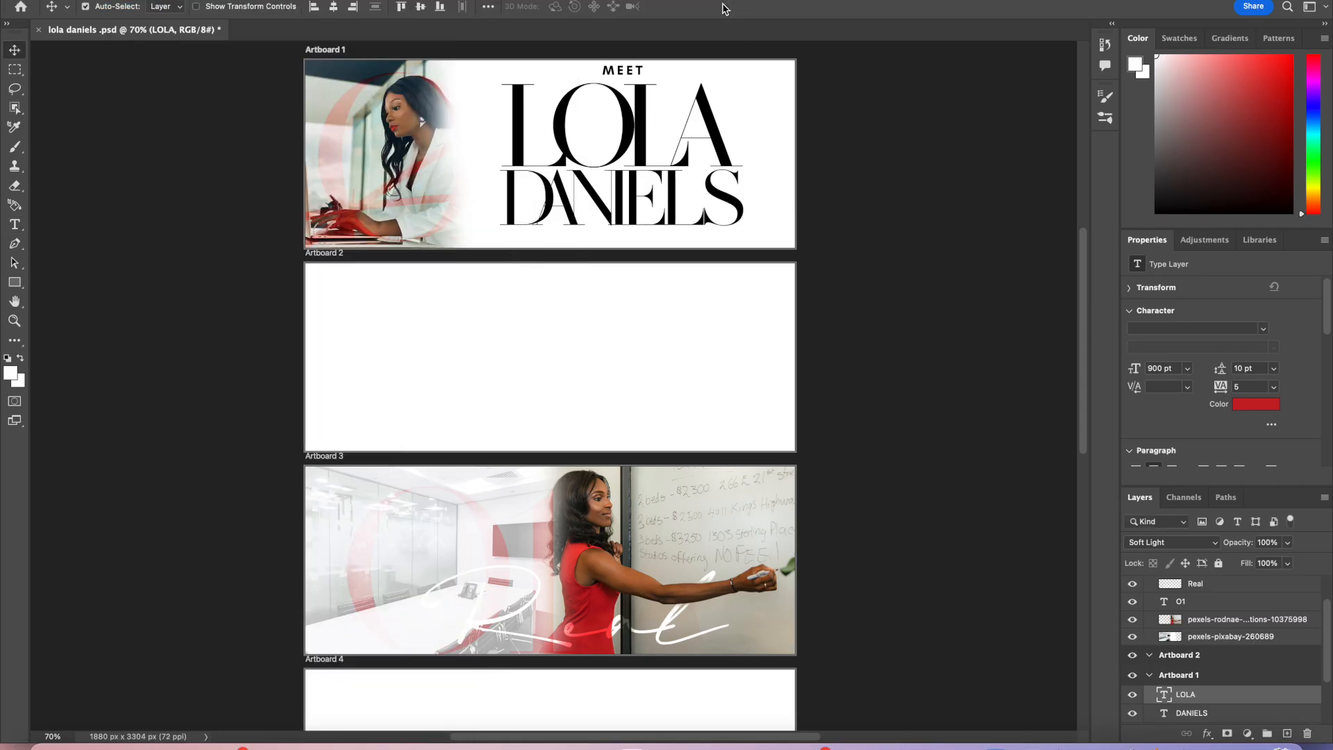
Step: Reopen the LOLA text layer, change its text to R, and set its font to Robertson Alternate
click(671, 619)
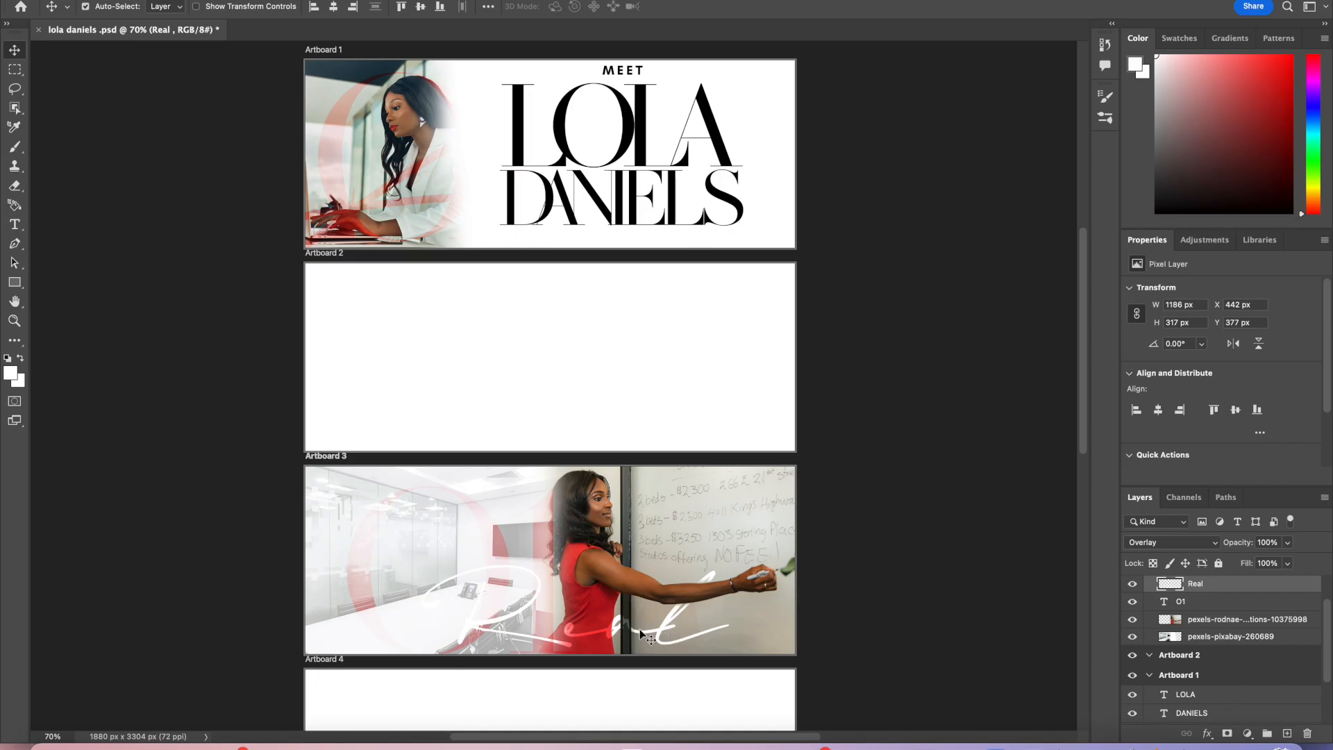
click(640, 632)
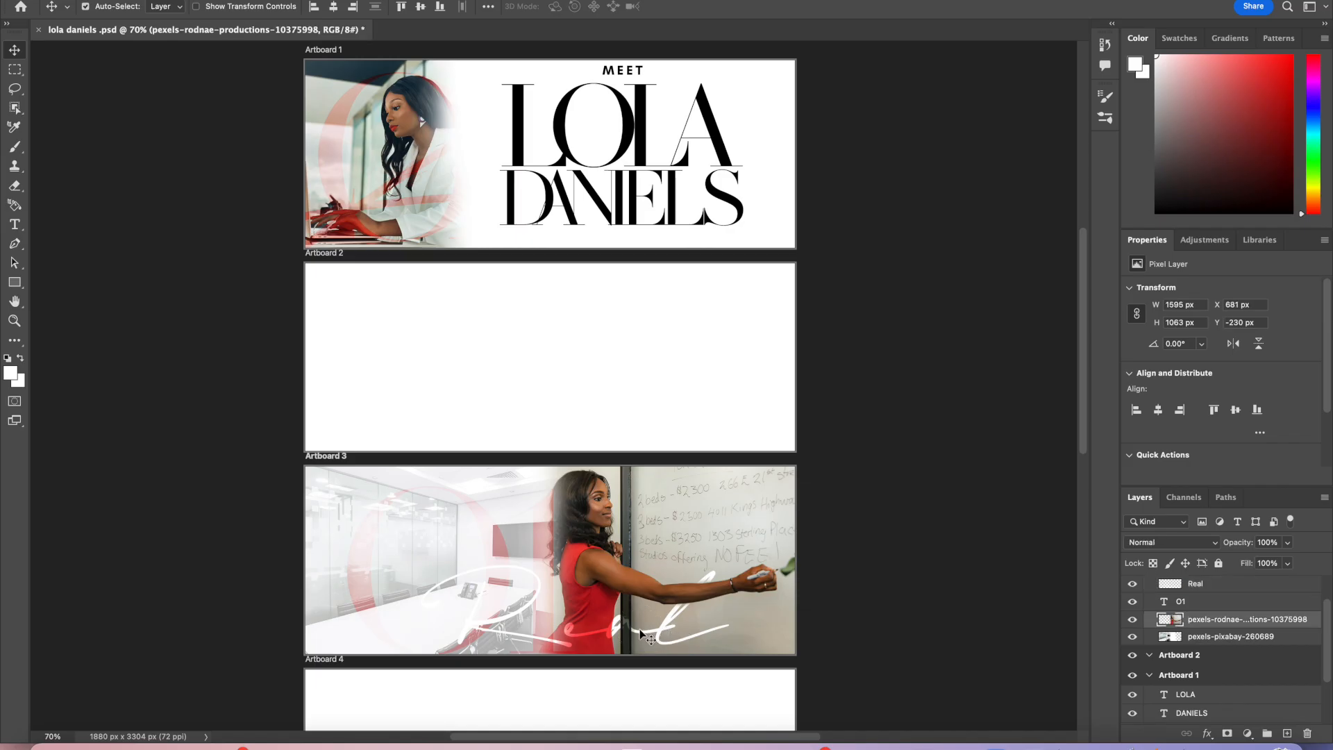
click(515, 614)
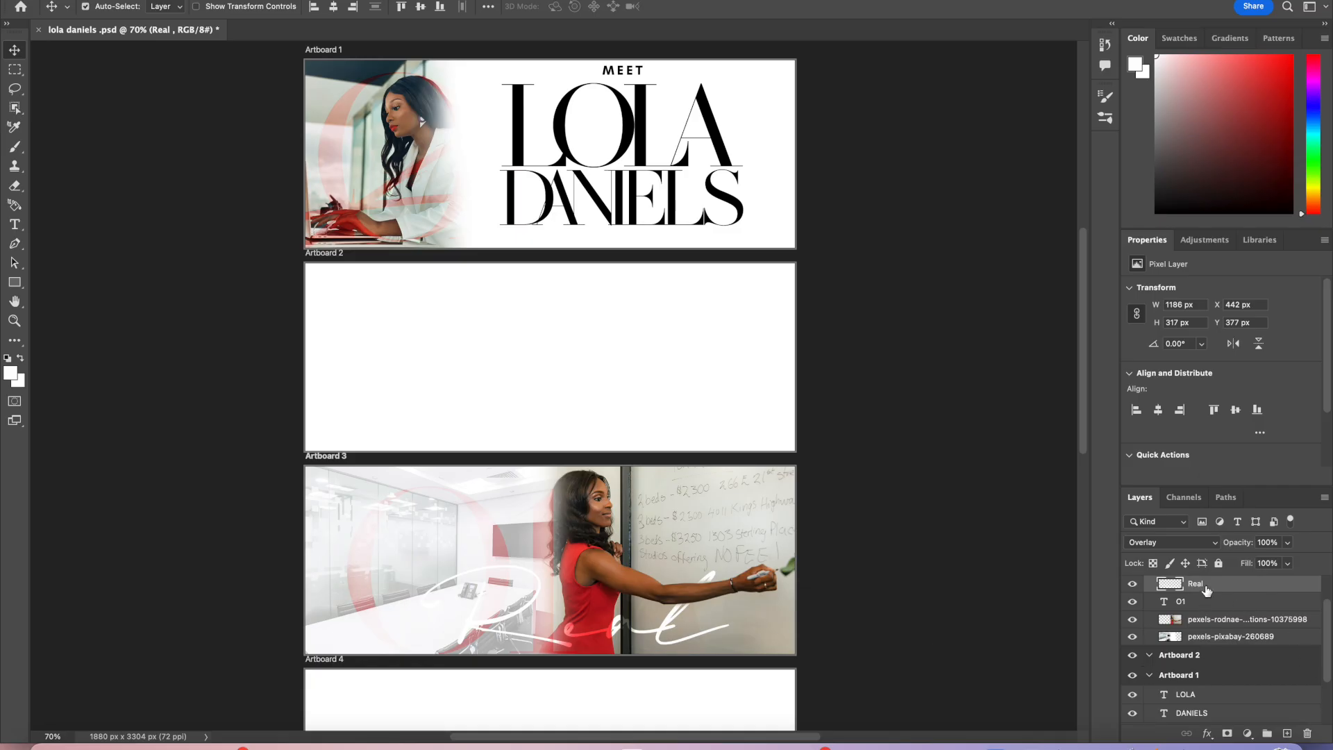
double_click(397, 177)
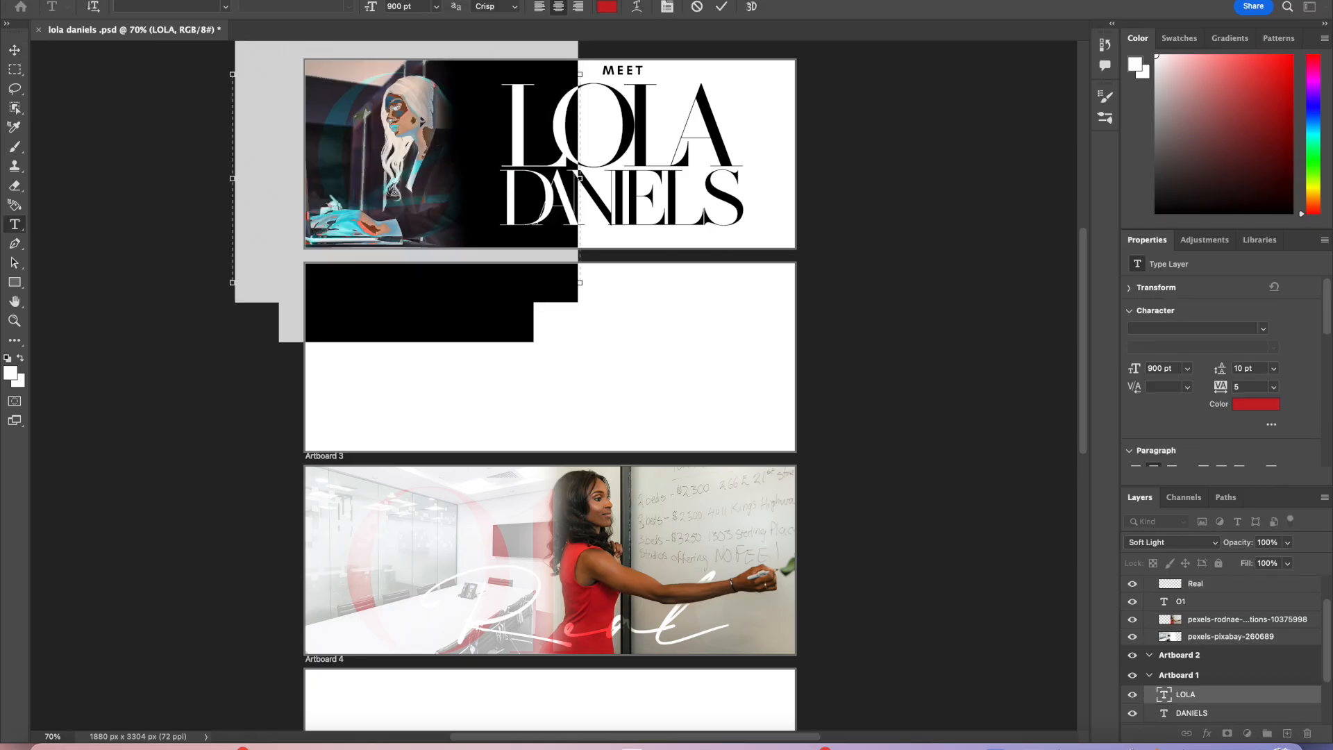
text(r)
key(BackSpace)
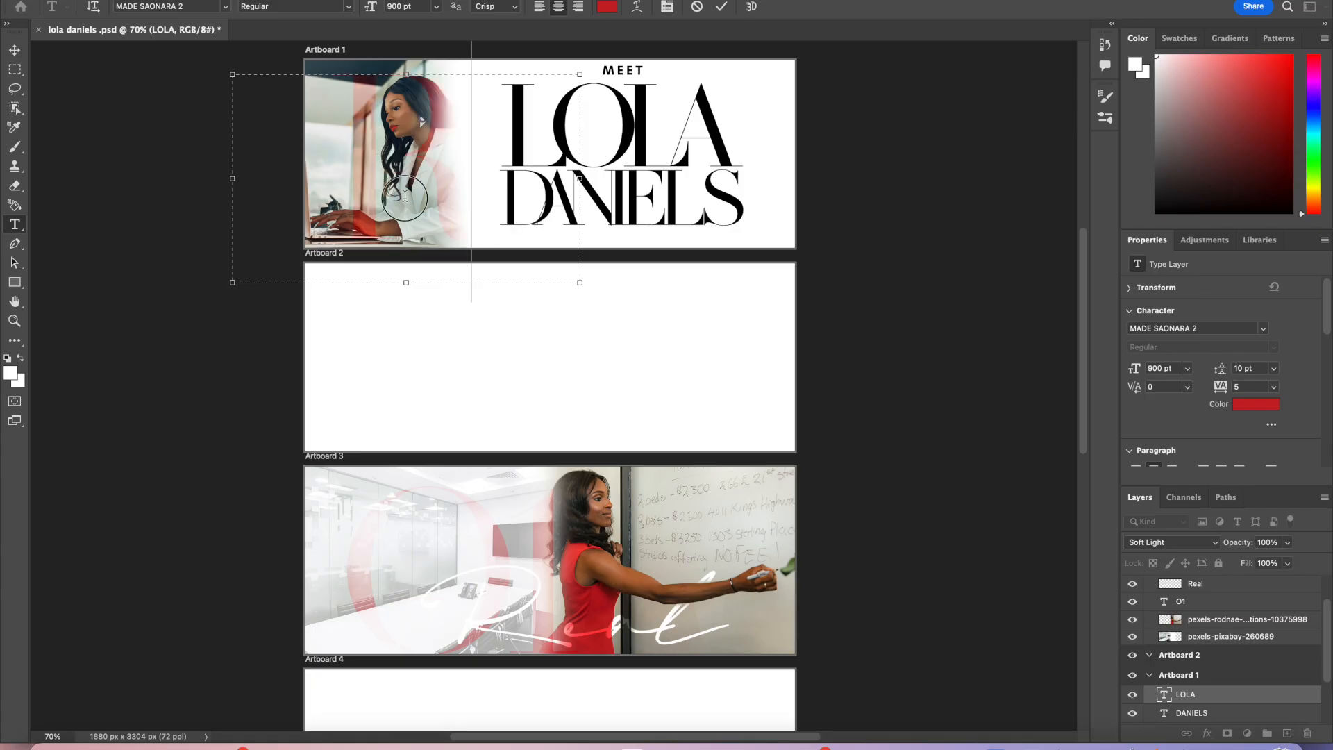
click(226, 7)
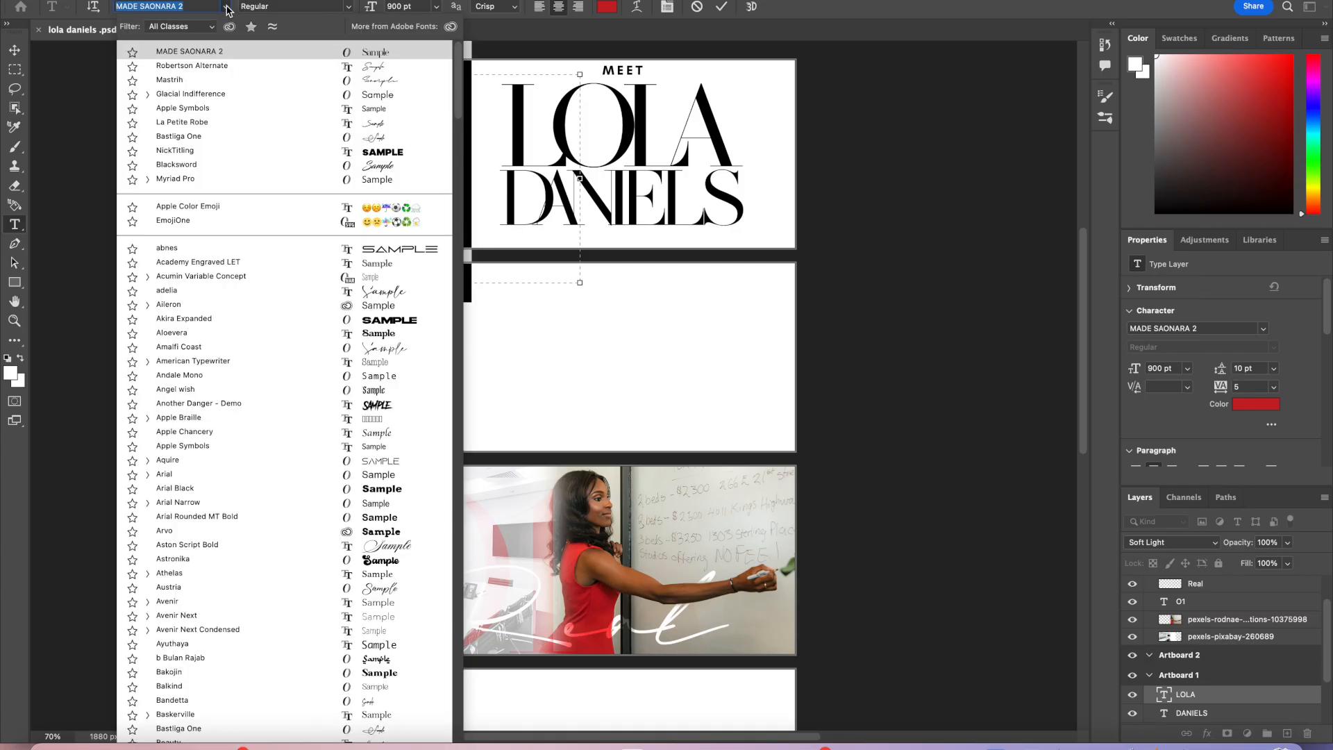
click(245, 66)
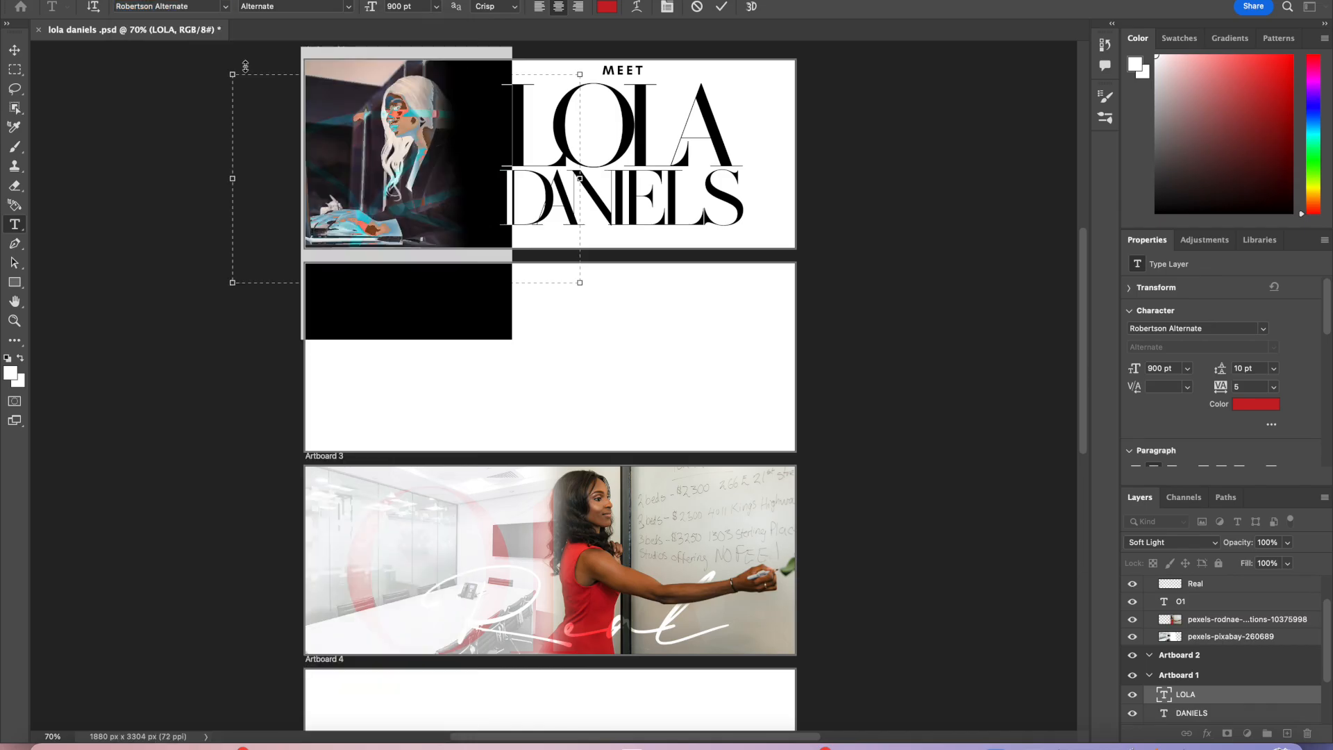
Step: Resize the R to 500 pt, narrowing its text frame from the left, and commit the text
click(406, 10)
text(100)
key(Return)
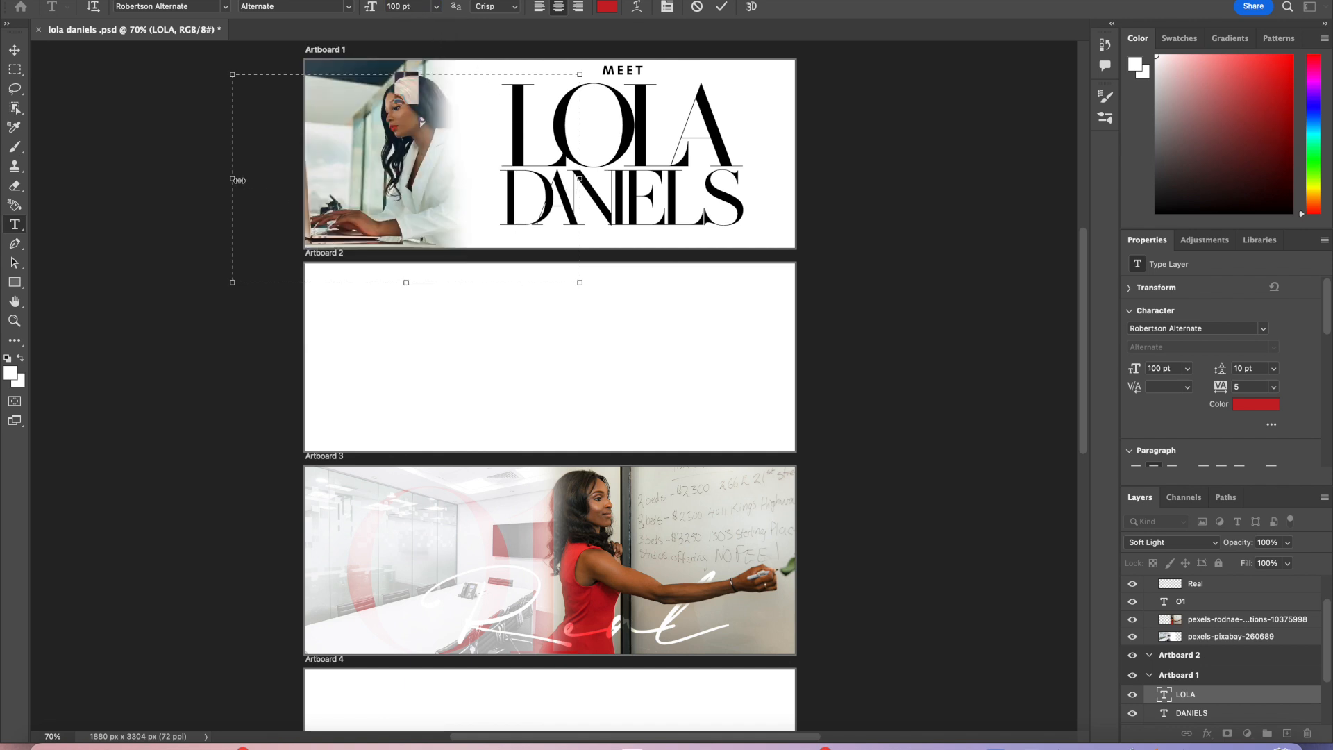
drag(232, 178, 288, 179)
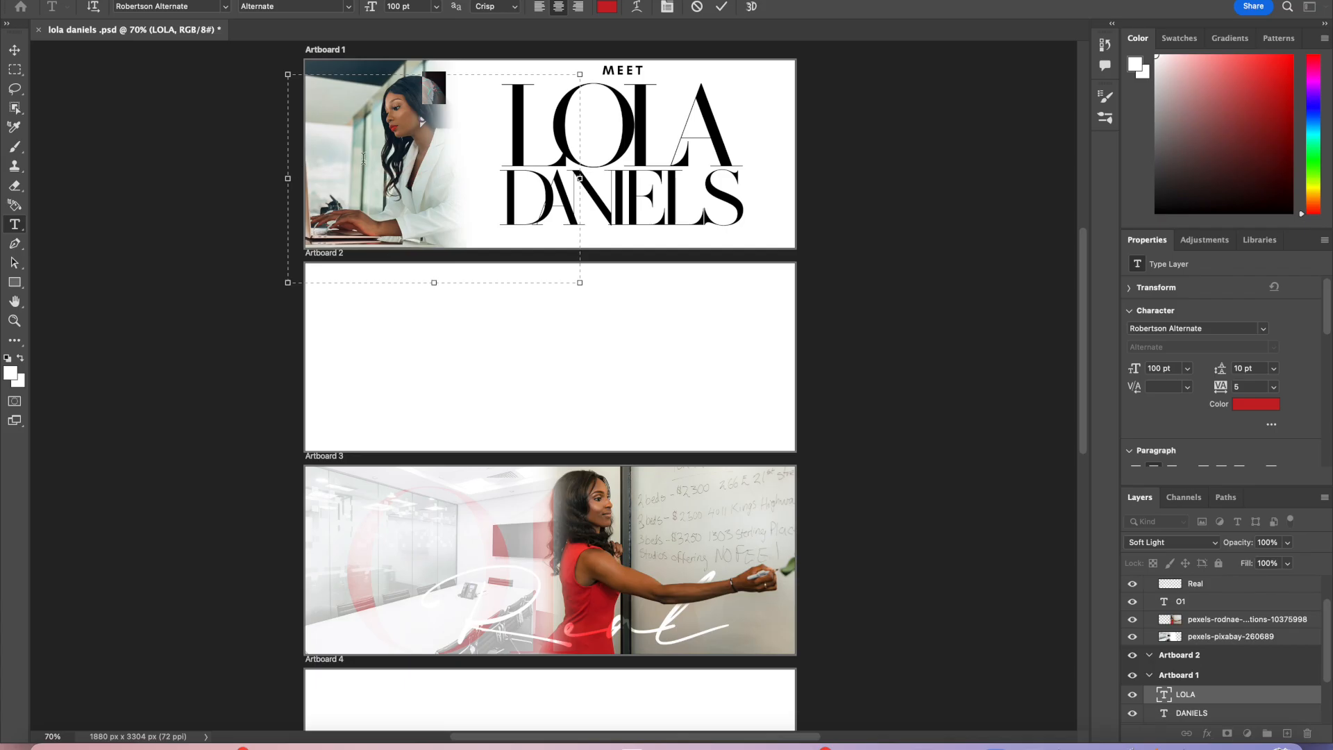
click(419, 6)
text(300)
key(Return)
click(417, 7)
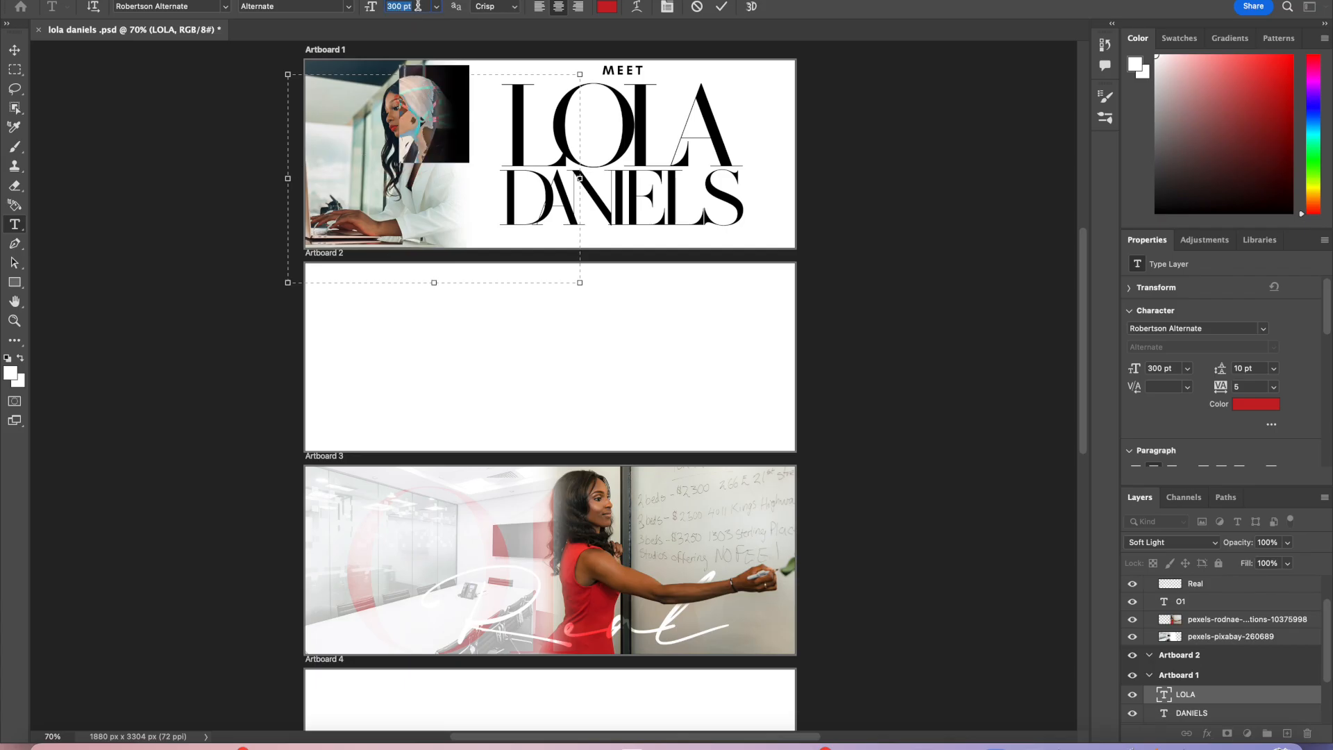
key(BackSpace)
key(Return)
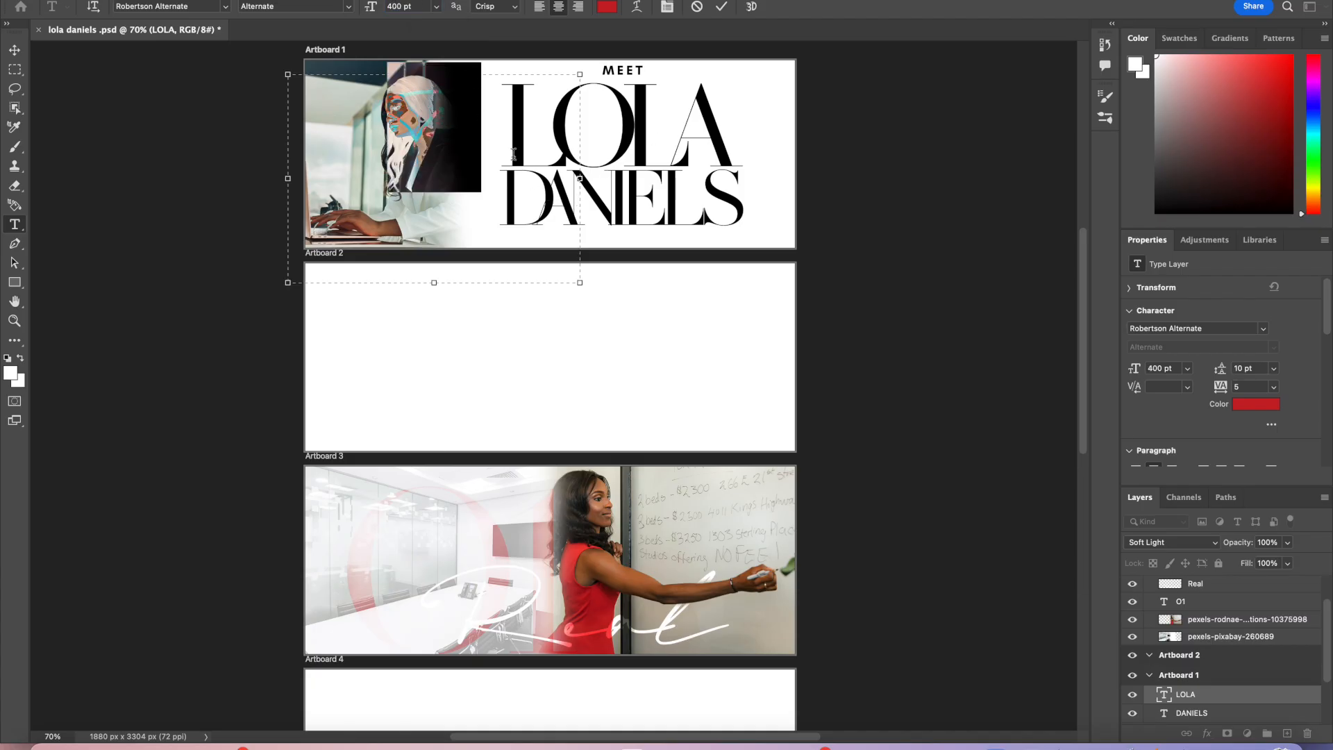
click(398, 7)
text(500)
key(Return)
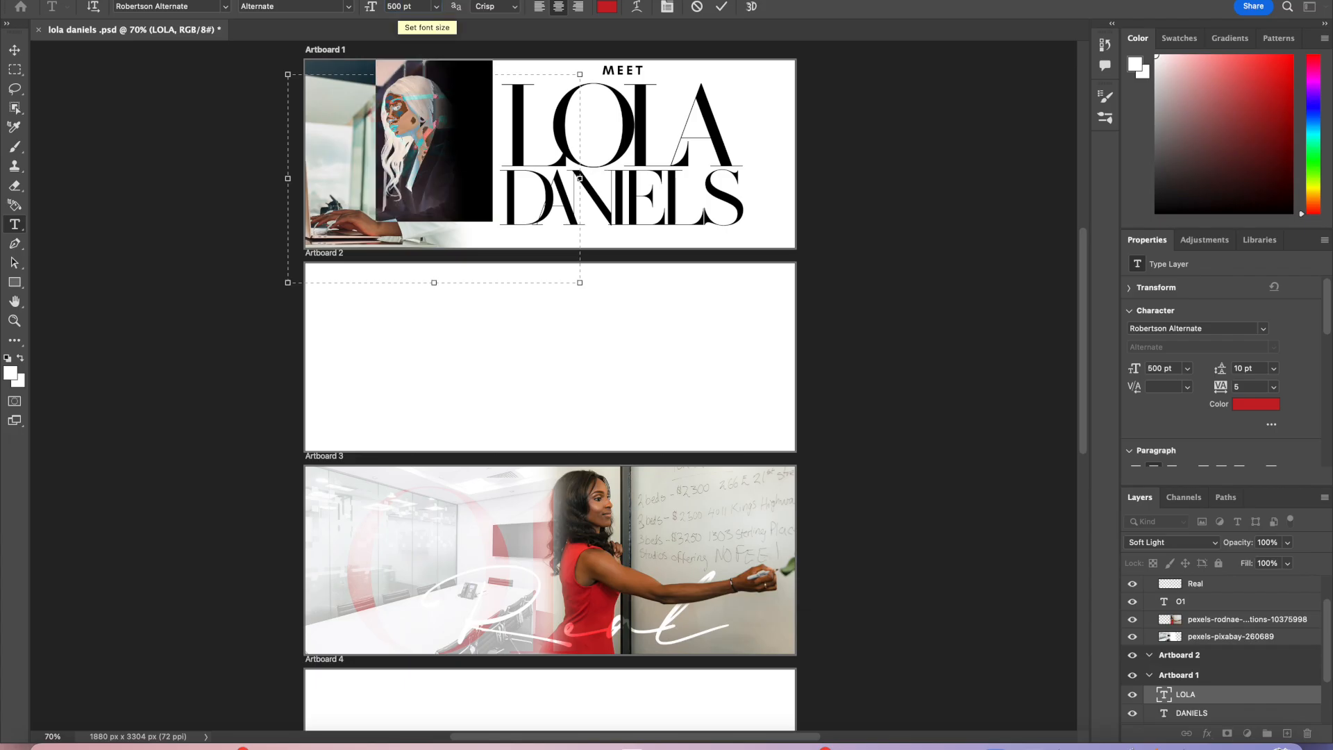
click(723, 6)
Step: Move the R down over the woman's photo and change its font to La Petite Robe
key(v)
drag(427, 146, 374, 191)
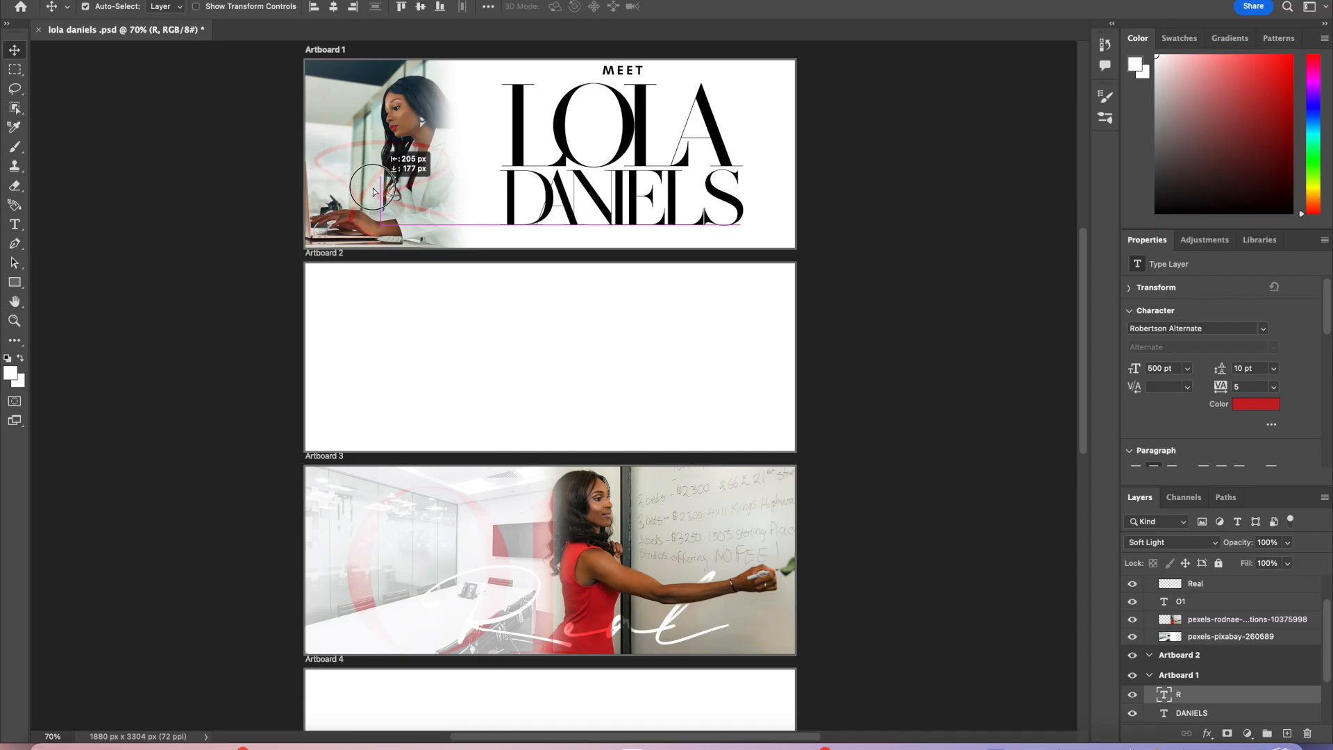
drag(374, 191, 375, 189)
double_click(375, 189)
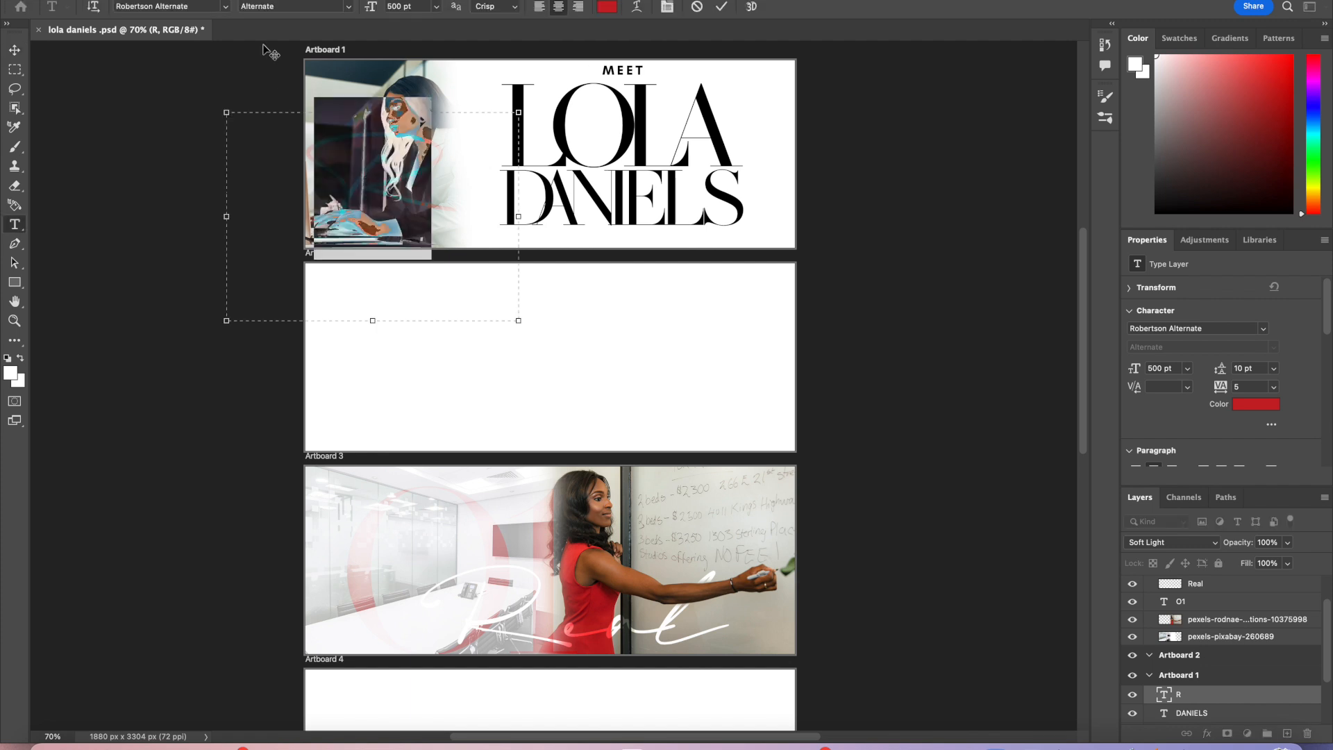
click(224, 6)
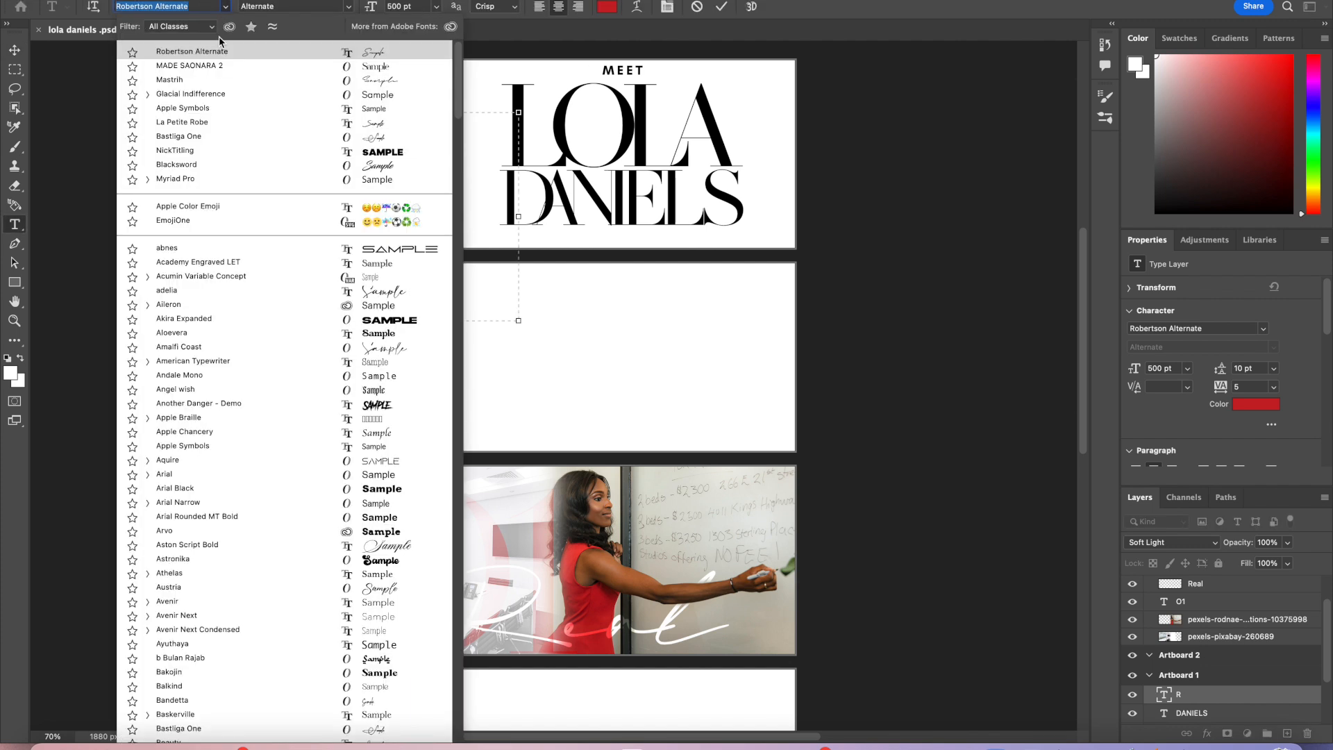
click(254, 121)
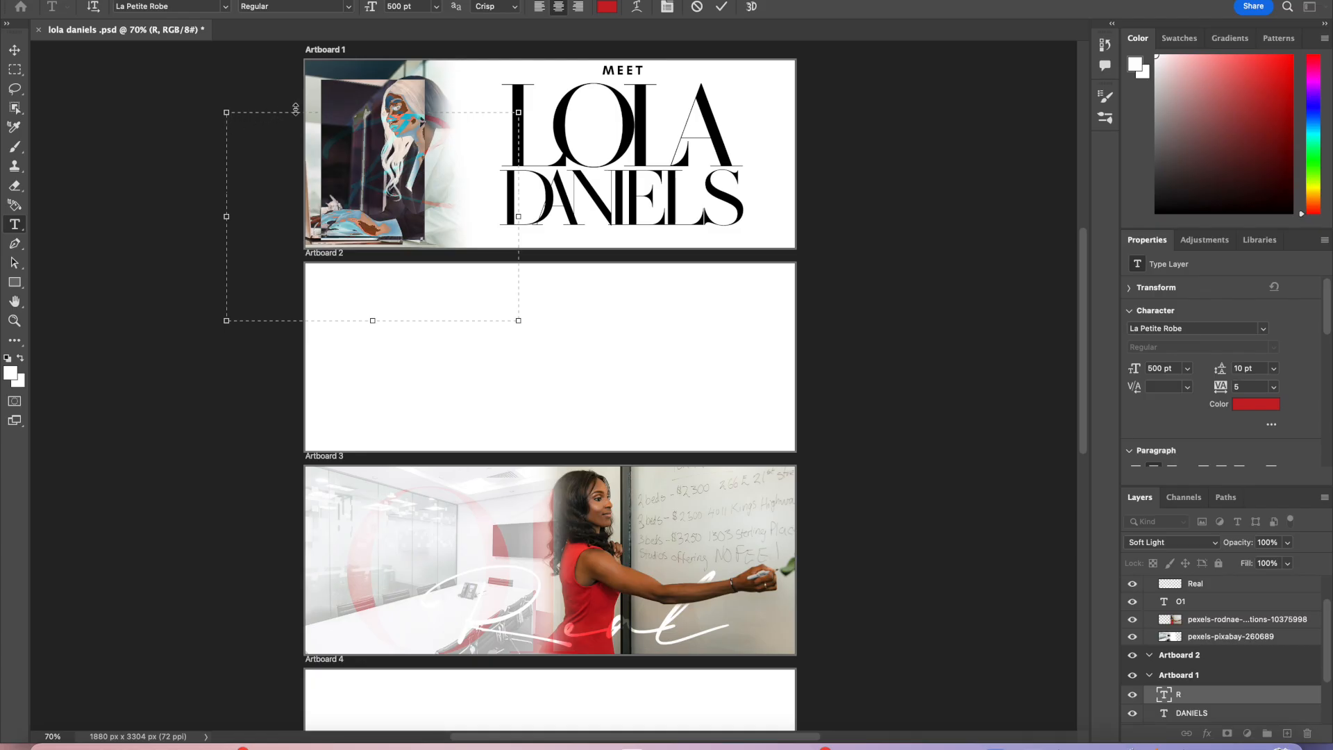
click(723, 8)
key(v)
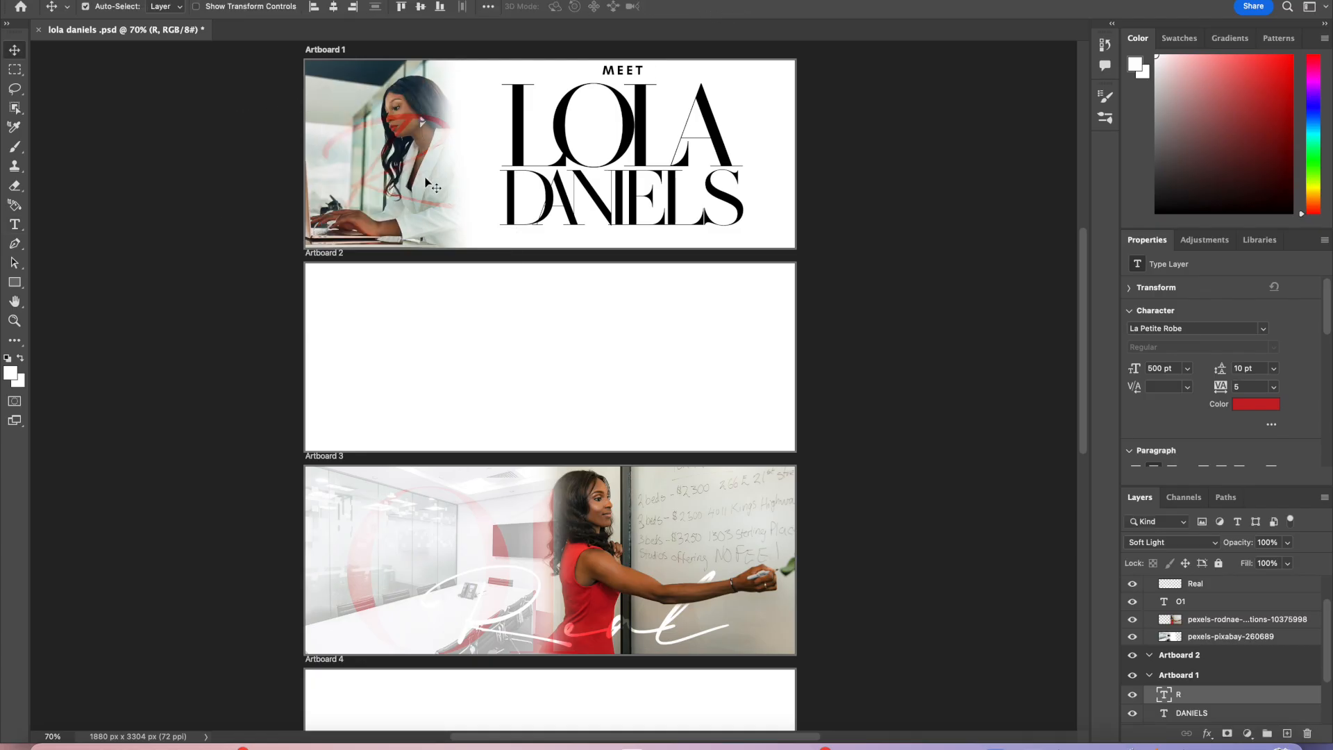
Step: Reposition the R text over the woman's photo on Artboard 1
mouse_move(440, 130)
mouse_down()
mouse_move(483, 162)
mouse_move(400, 159)
mouse_move(417, 143)
mouse_up()
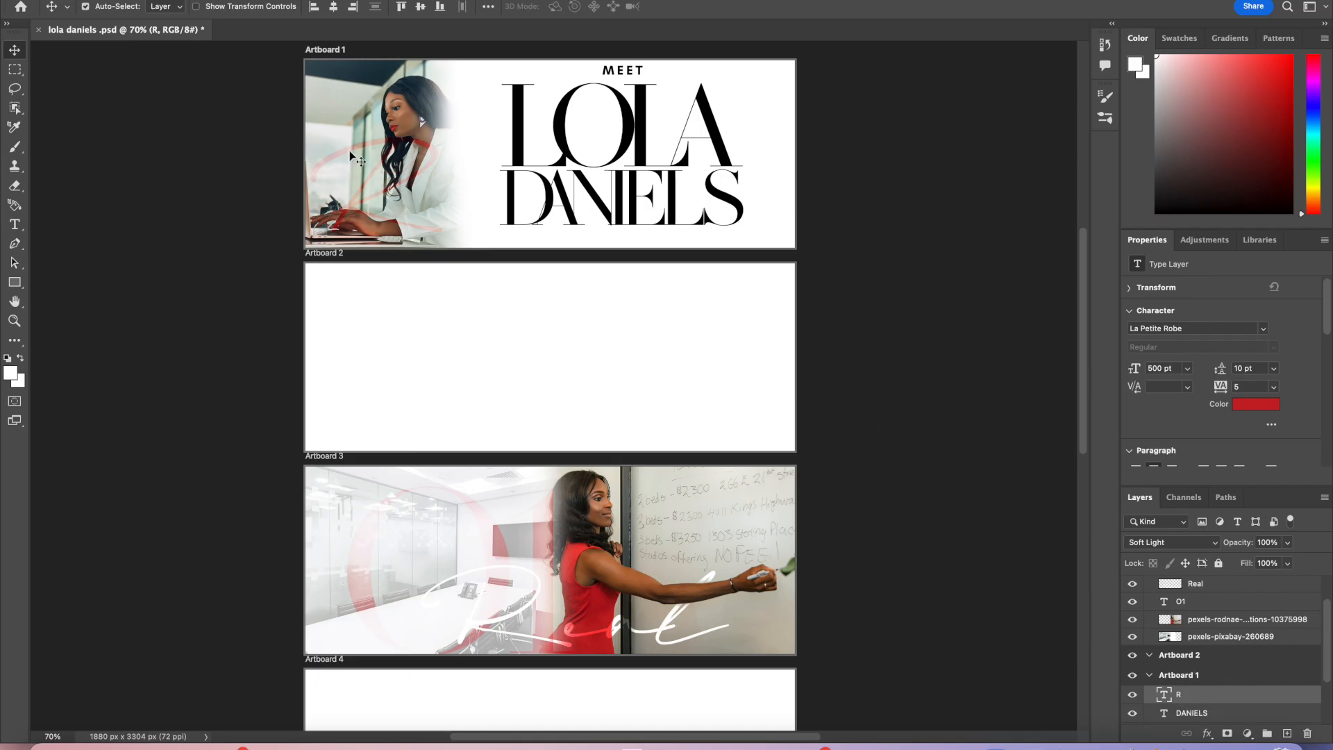
drag(350, 147, 589, 161)
click(139, 0)
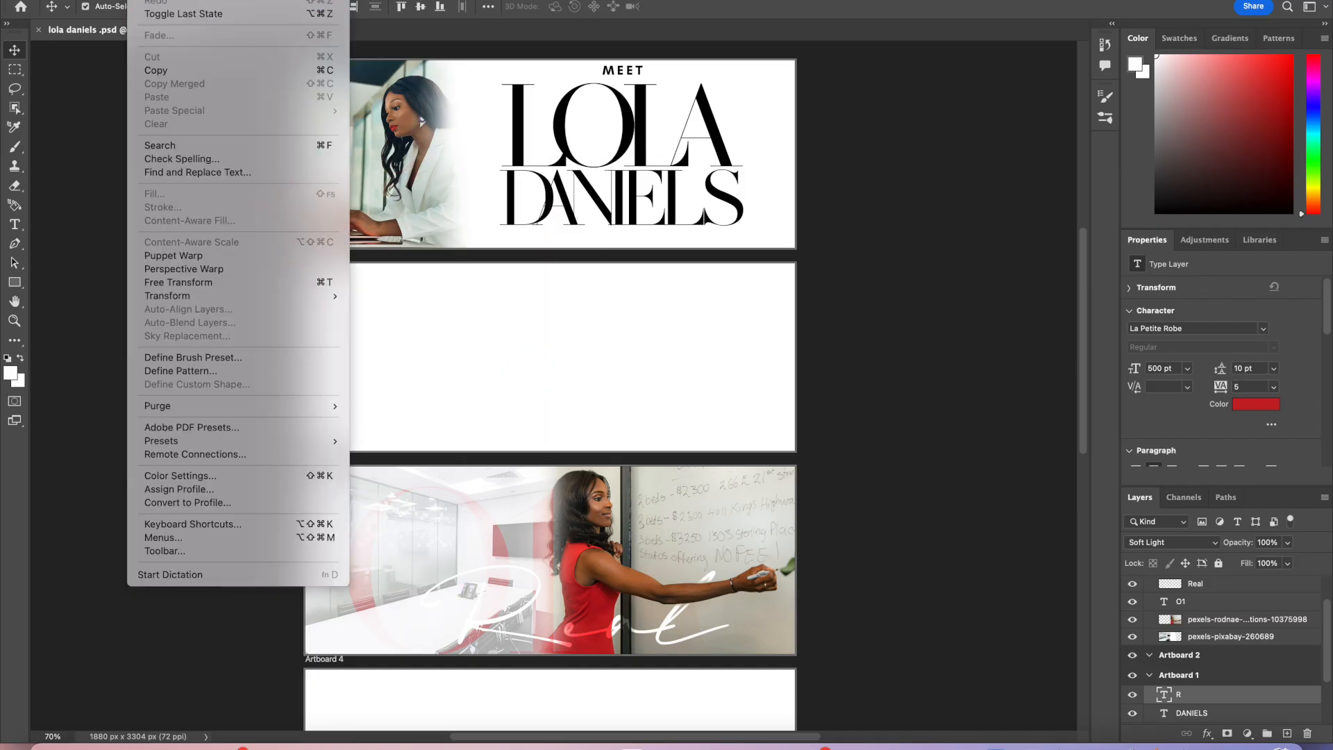
click(156, 0)
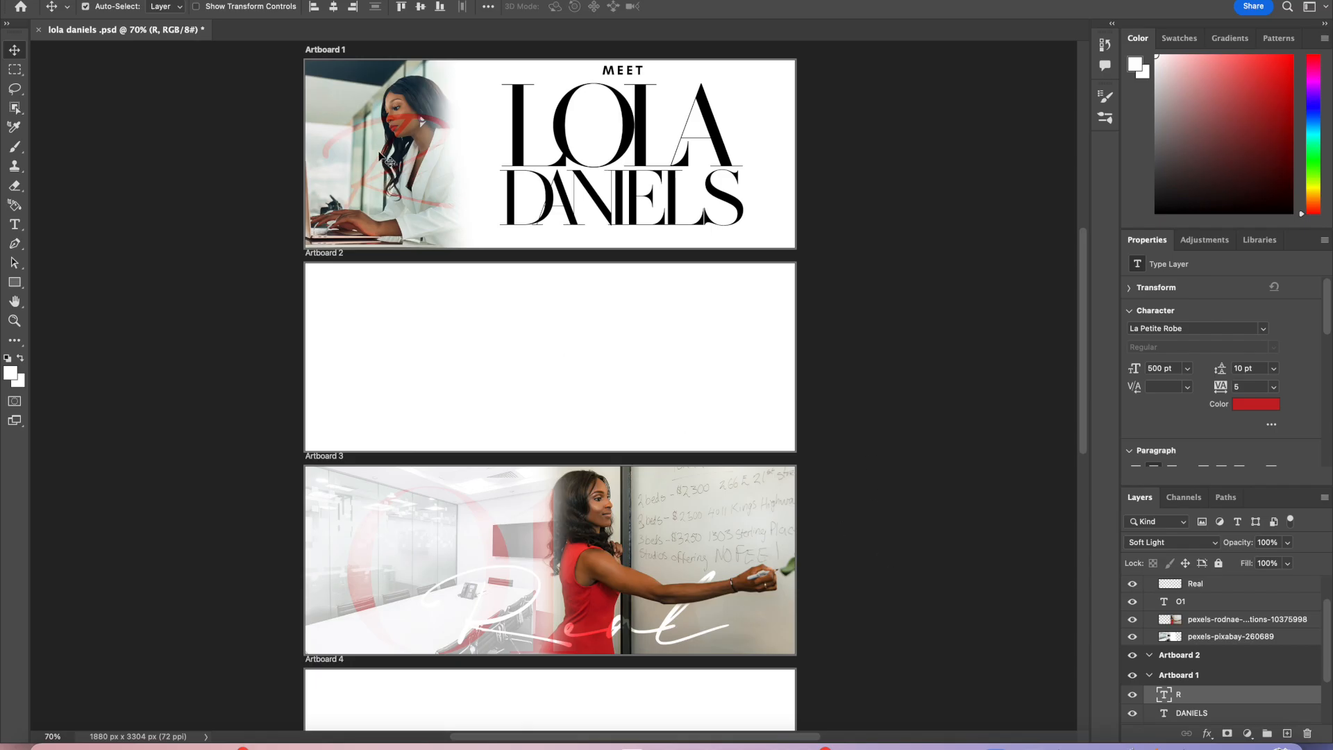
click(403, 124)
drag(401, 124, 390, 148)
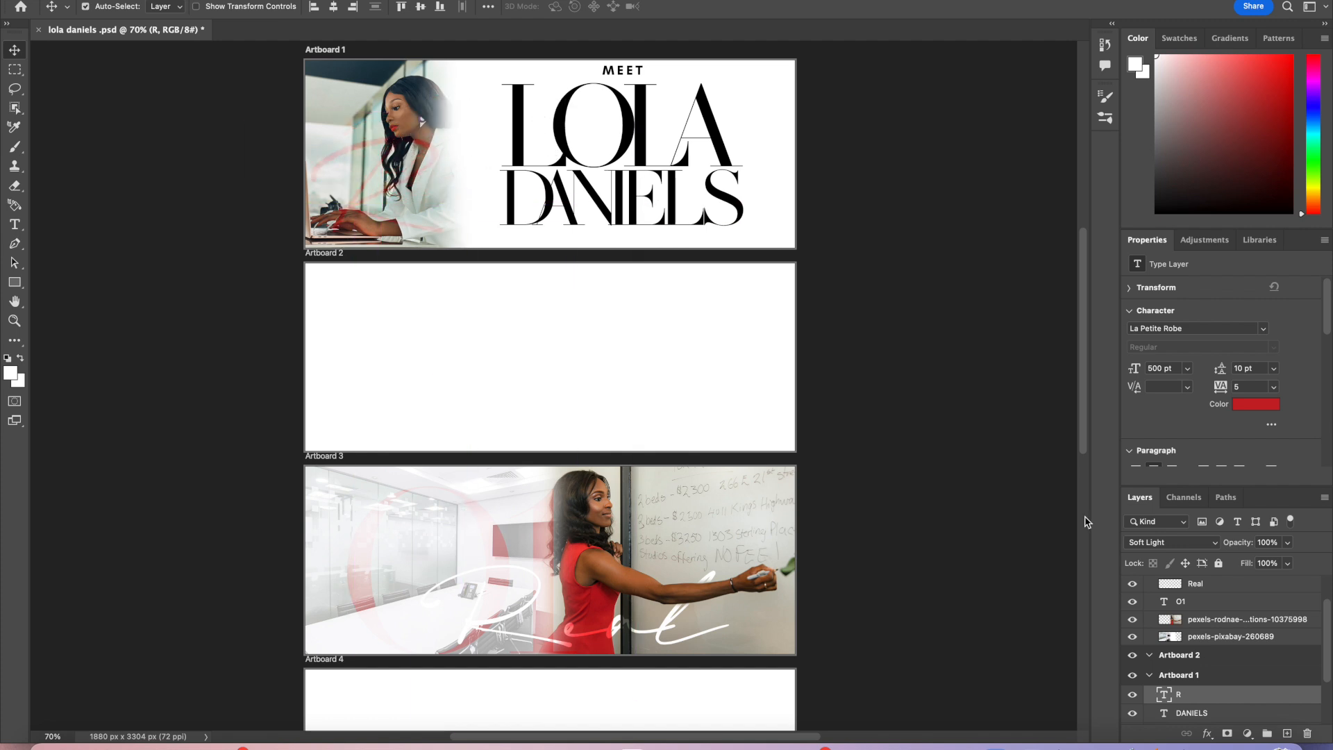
Step: Set the R layer's blending mode to Normal and shift the R slightly right
click(1205, 542)
click(1157, 335)
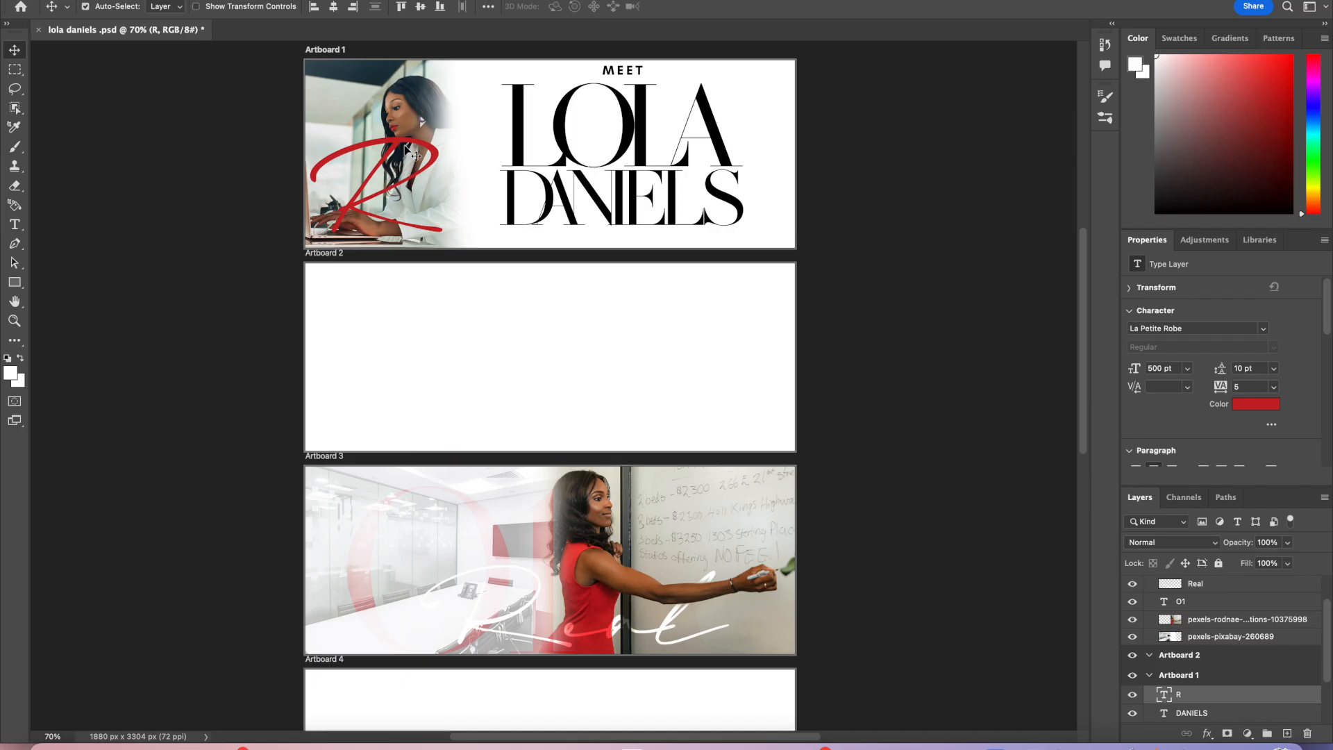
drag(423, 146, 461, 164)
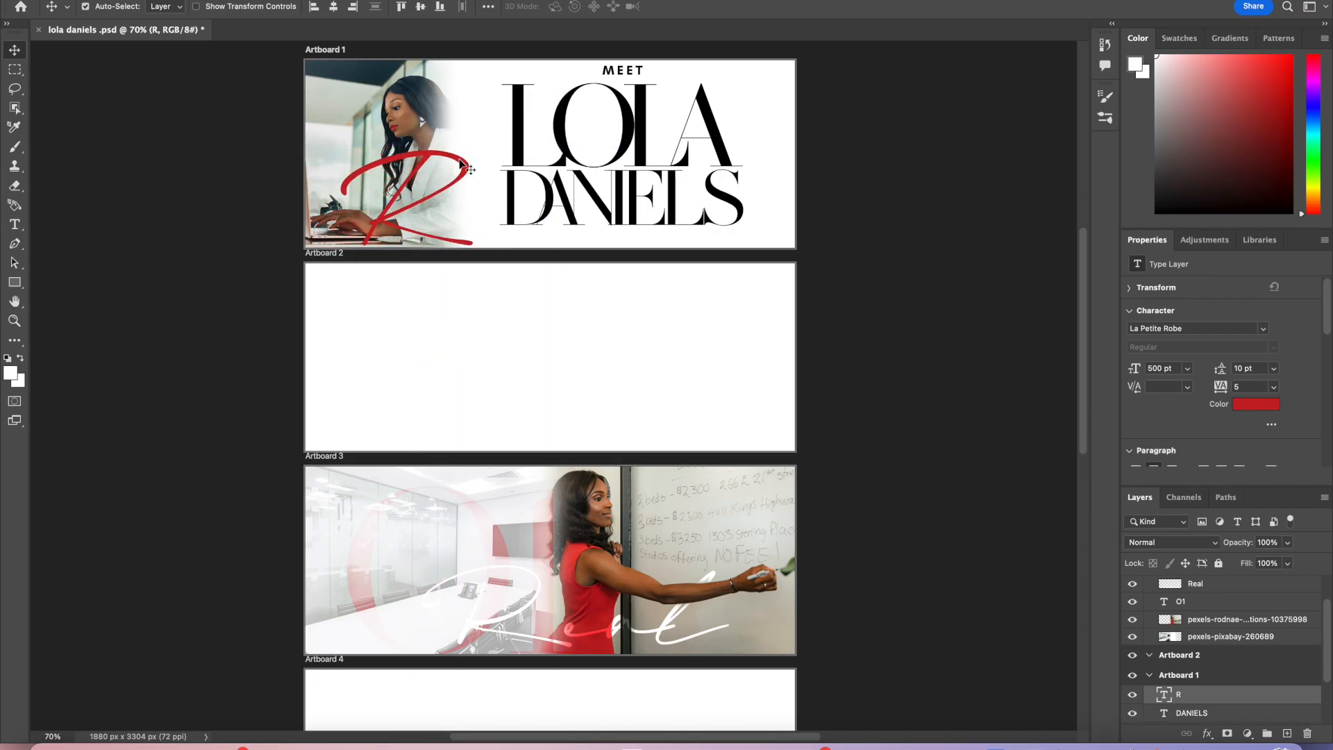
Step: Set the R's font size to 700 pt and commit the text
double_click(460, 166)
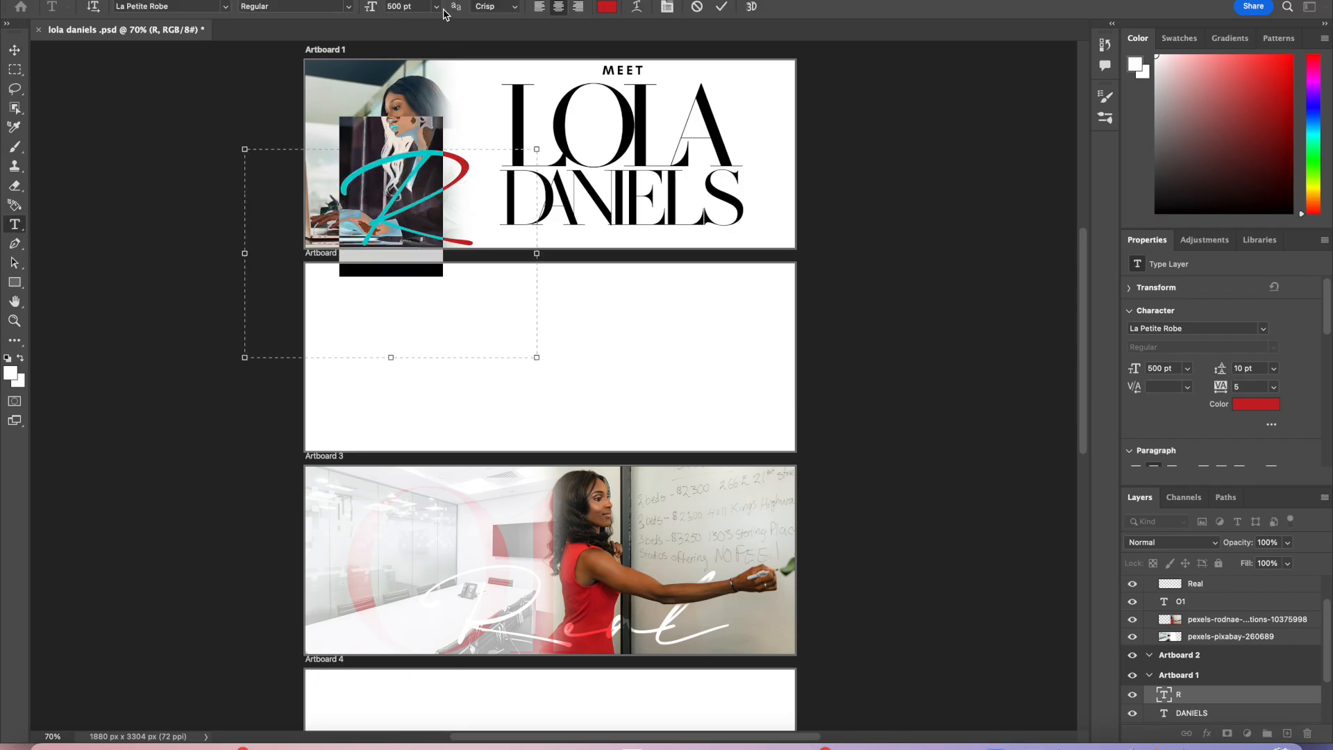
click(415, 6)
text(7)
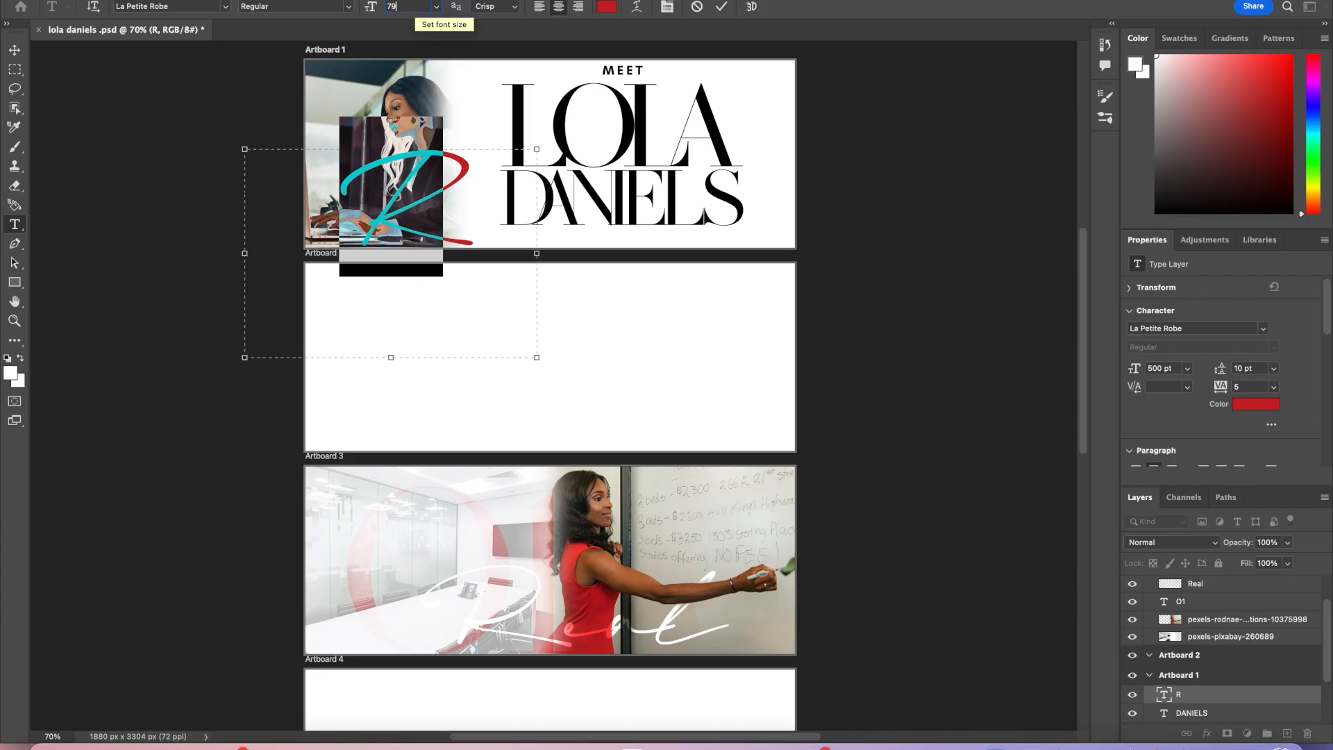
text(00)
key(Return)
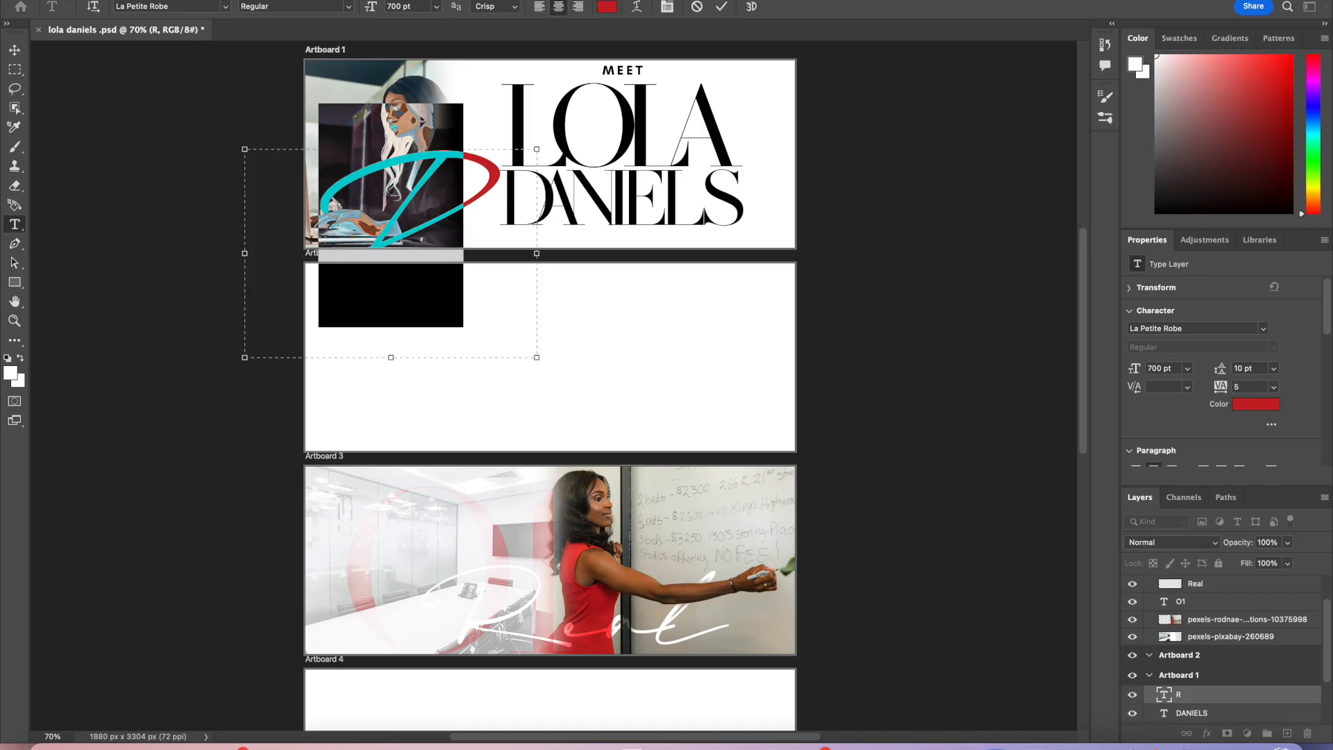
click(722, 7)
key(v)
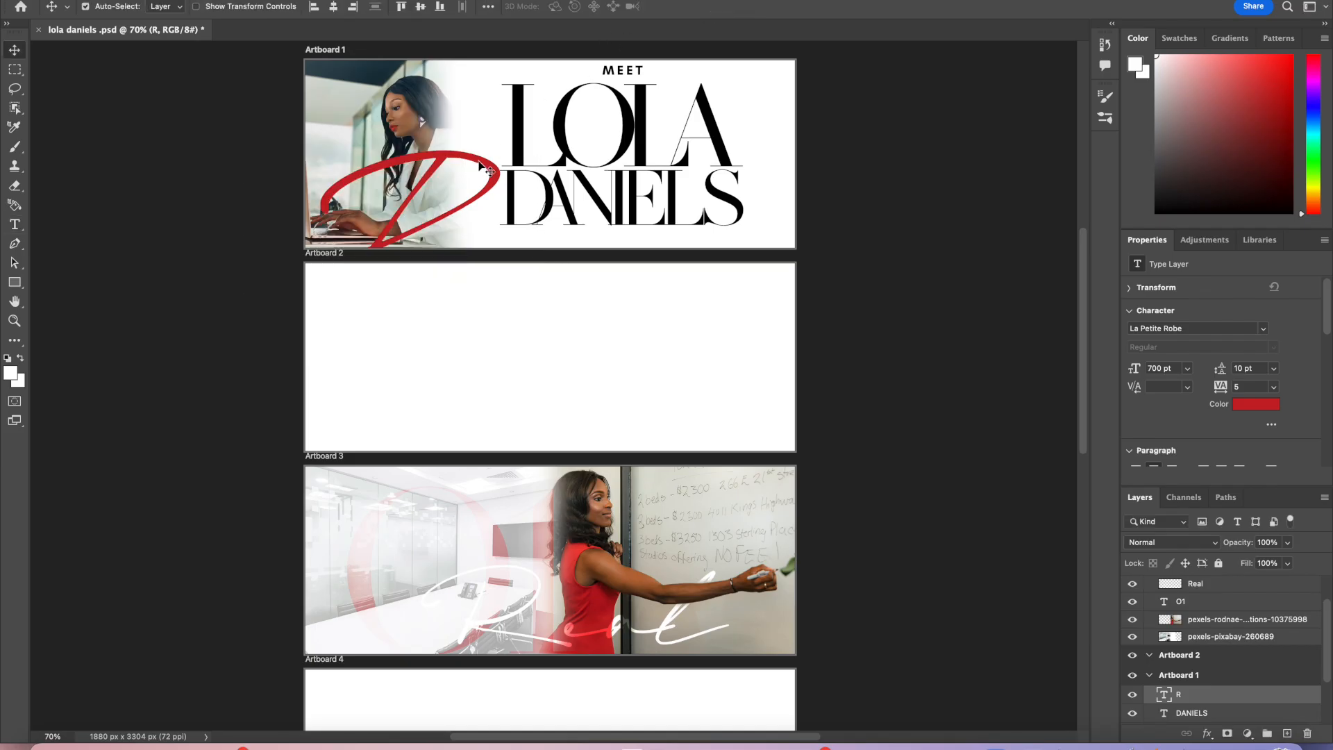
Step: Move the R up so it overlaps the LOLA title, and nudge the LOLA, DANIELS and MEET lines slightly
drag(484, 168, 556, 106)
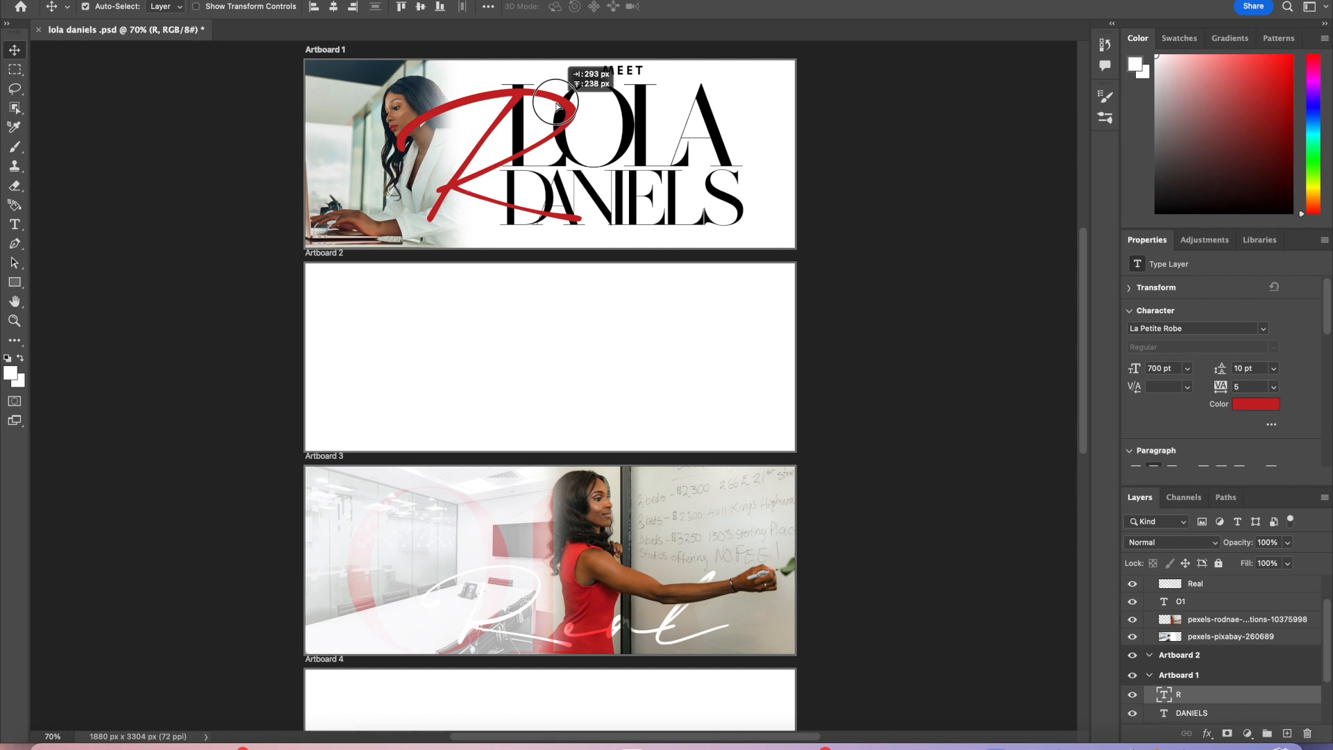
drag(558, 105, 560, 106)
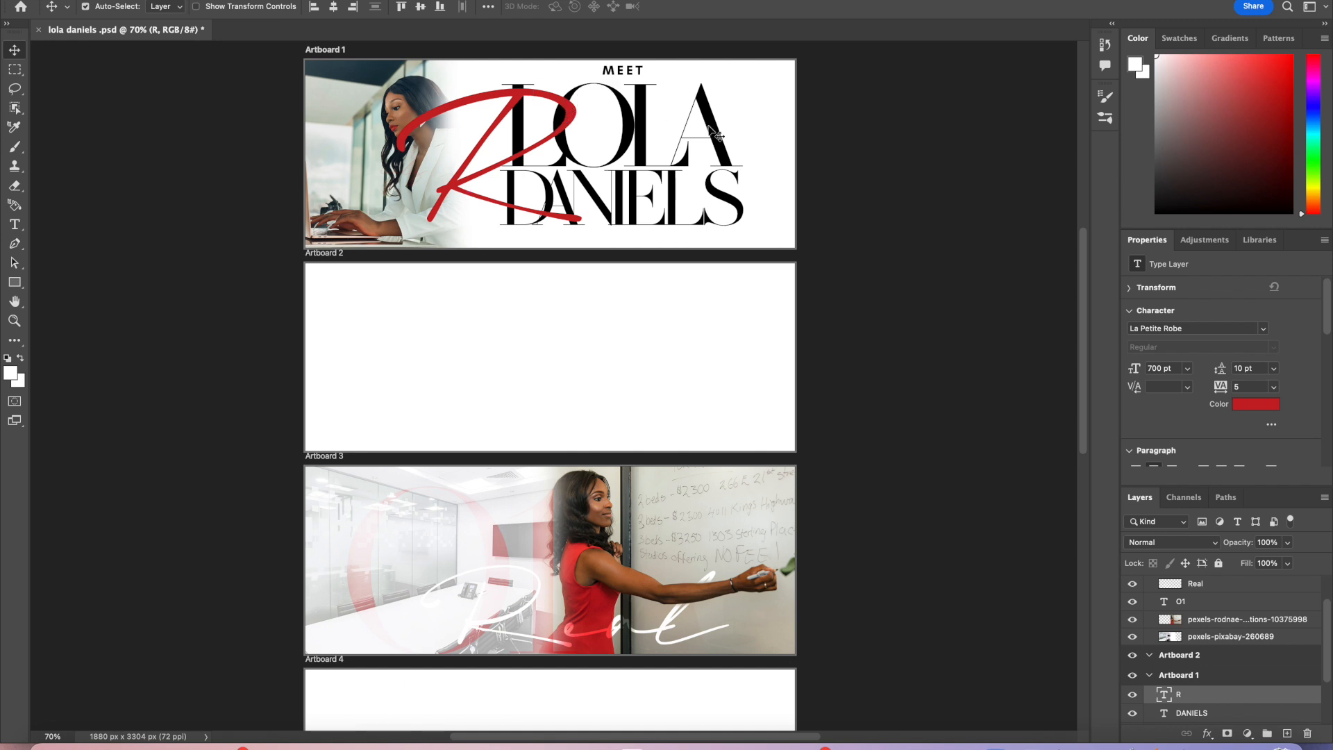
drag(710, 129, 727, 131)
drag(737, 203, 747, 208)
drag(628, 70, 635, 78)
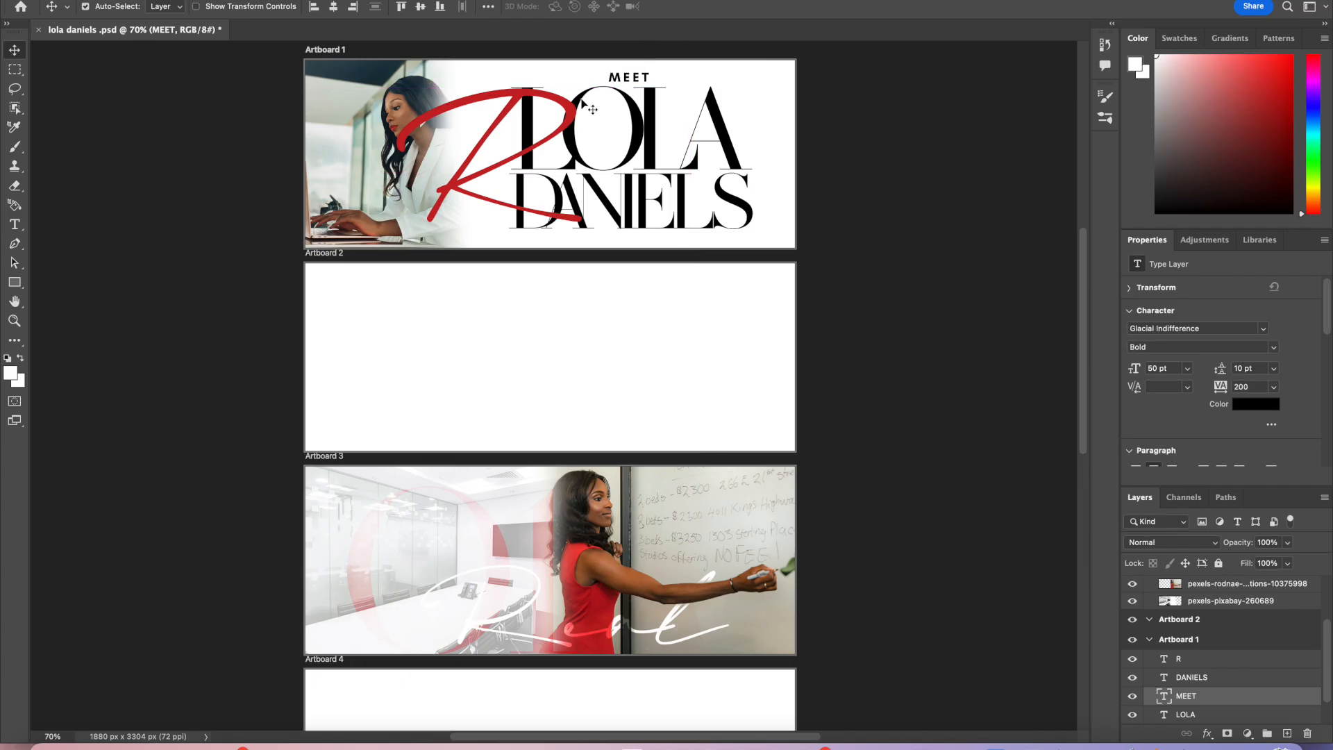
Step: Set the MEET text's font size to 70 pt and commit the edit
double_click(629, 74)
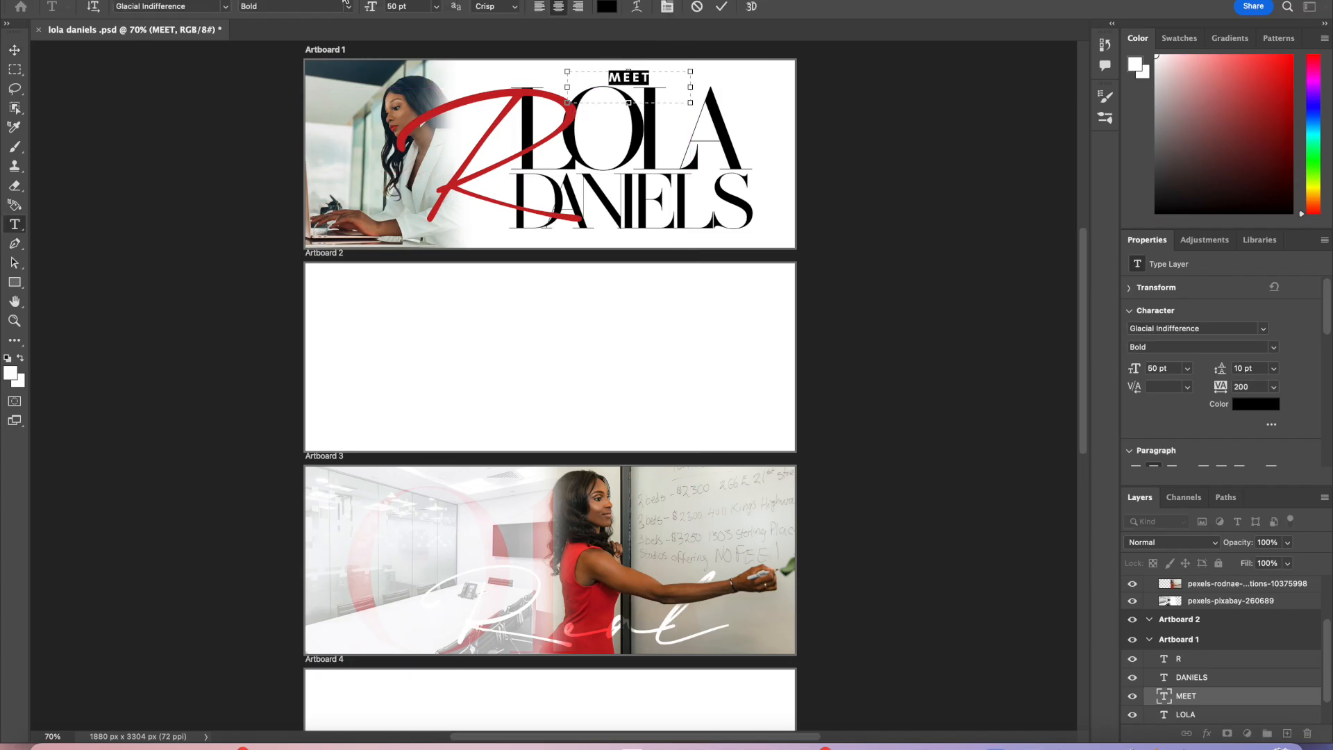
click(421, 6)
text(70)
key(Return)
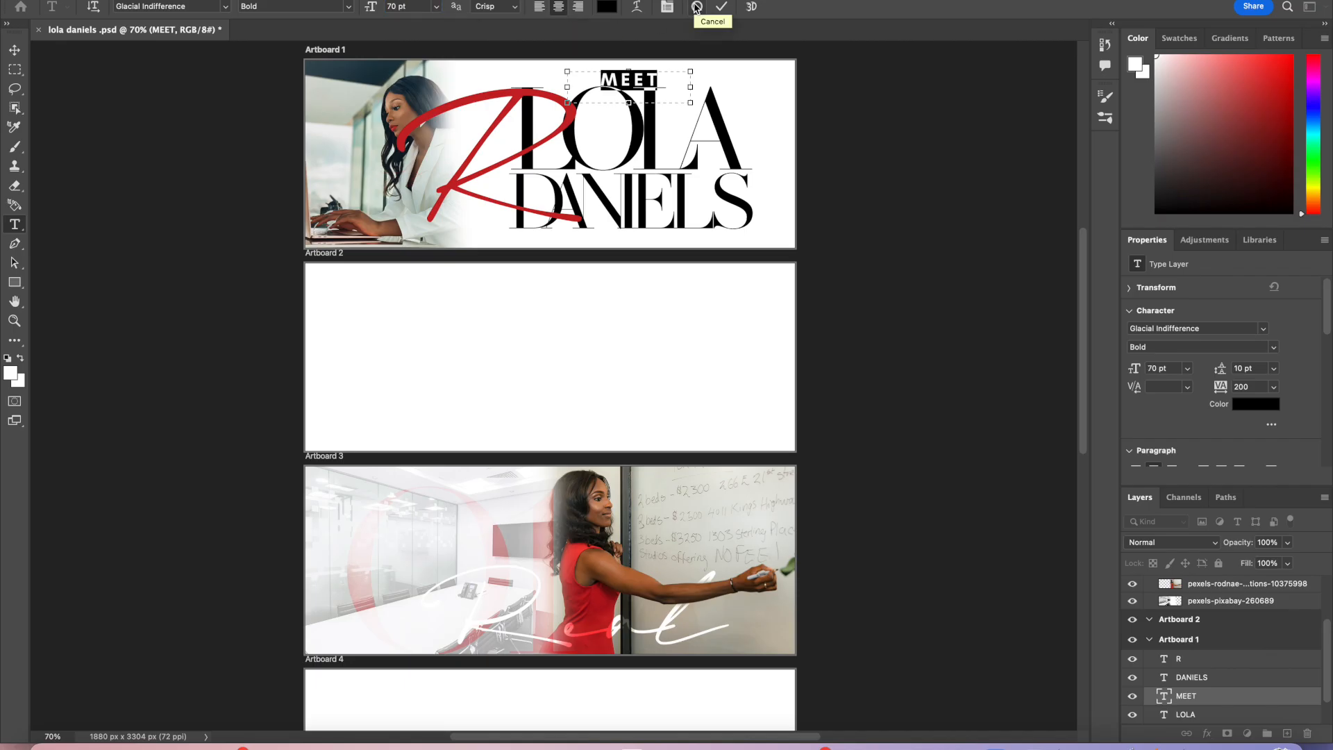
click(720, 6)
key(v)
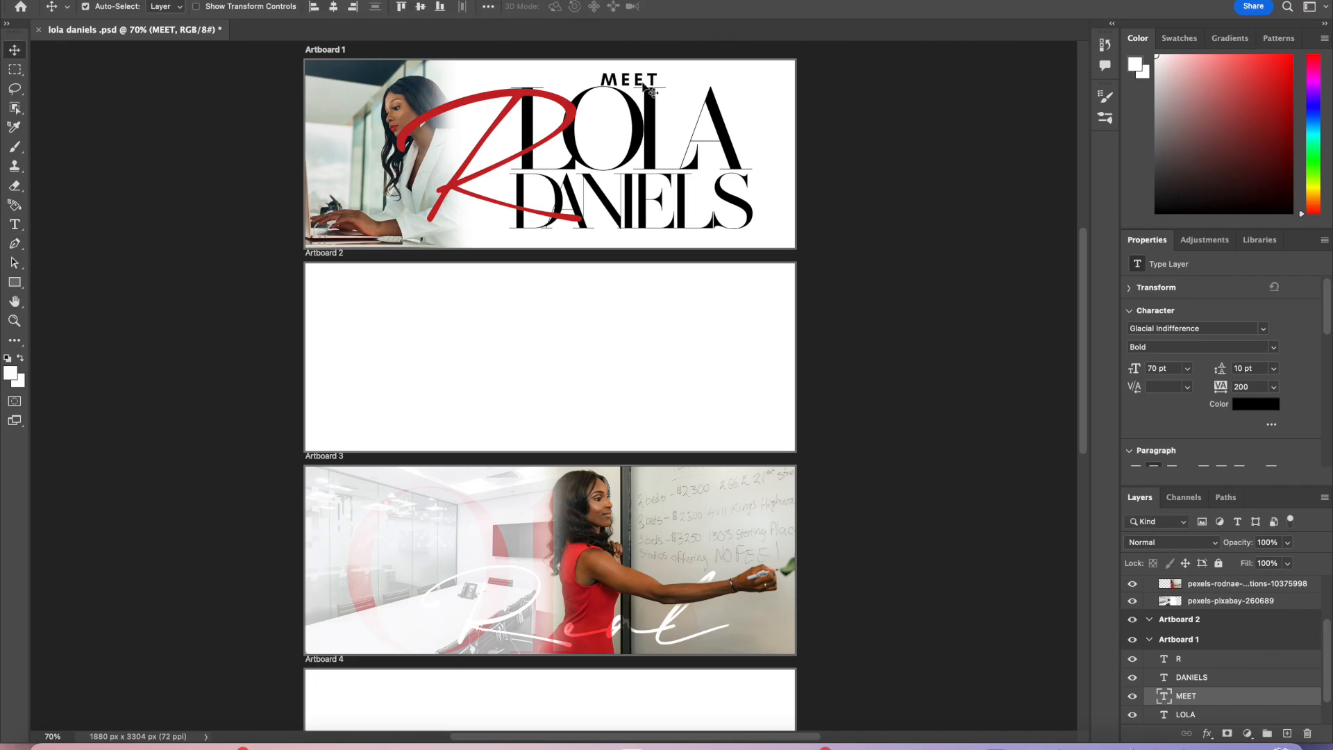
Step: Raise the MEET text, set its size to 65 pt, commit, and nudge it back down slightly
drag(655, 82, 654, 78)
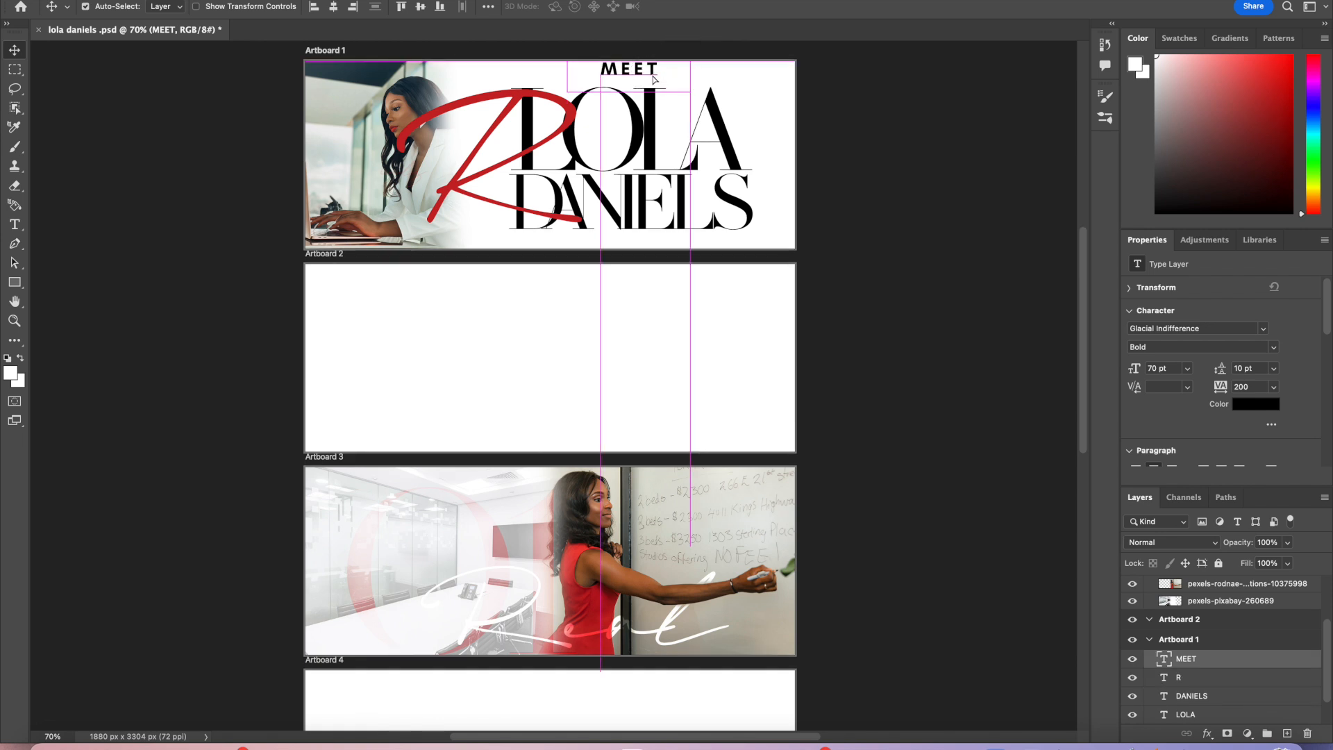
double_click(654, 72)
click(404, 6)
text(65)
key(Return)
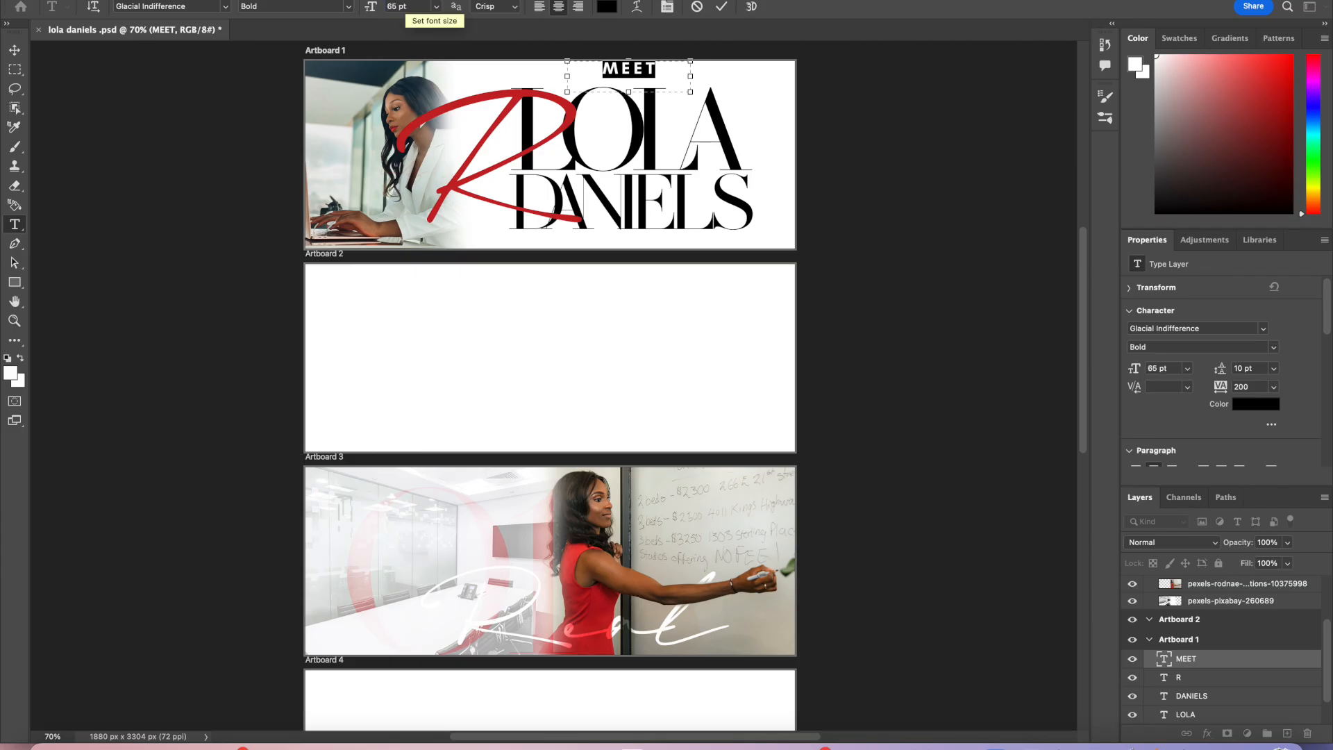
click(722, 7)
key(v)
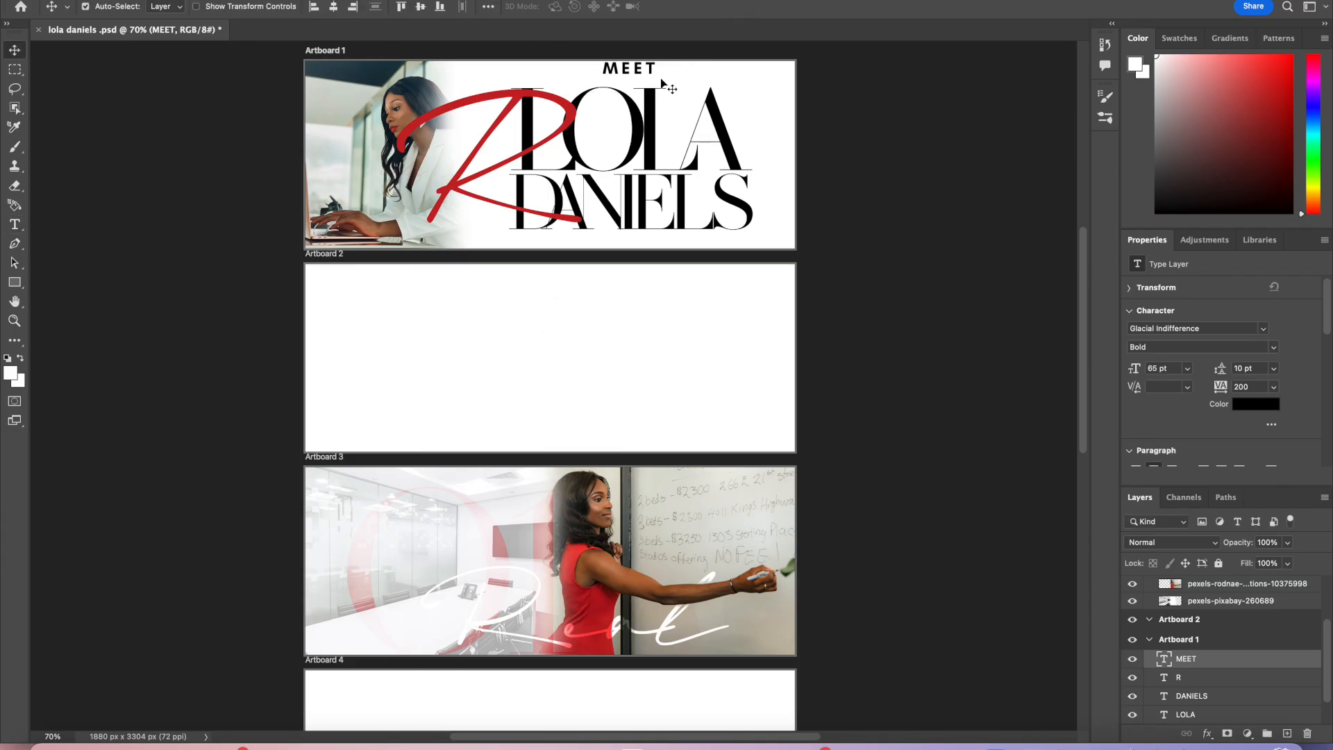
drag(653, 78, 652, 81)
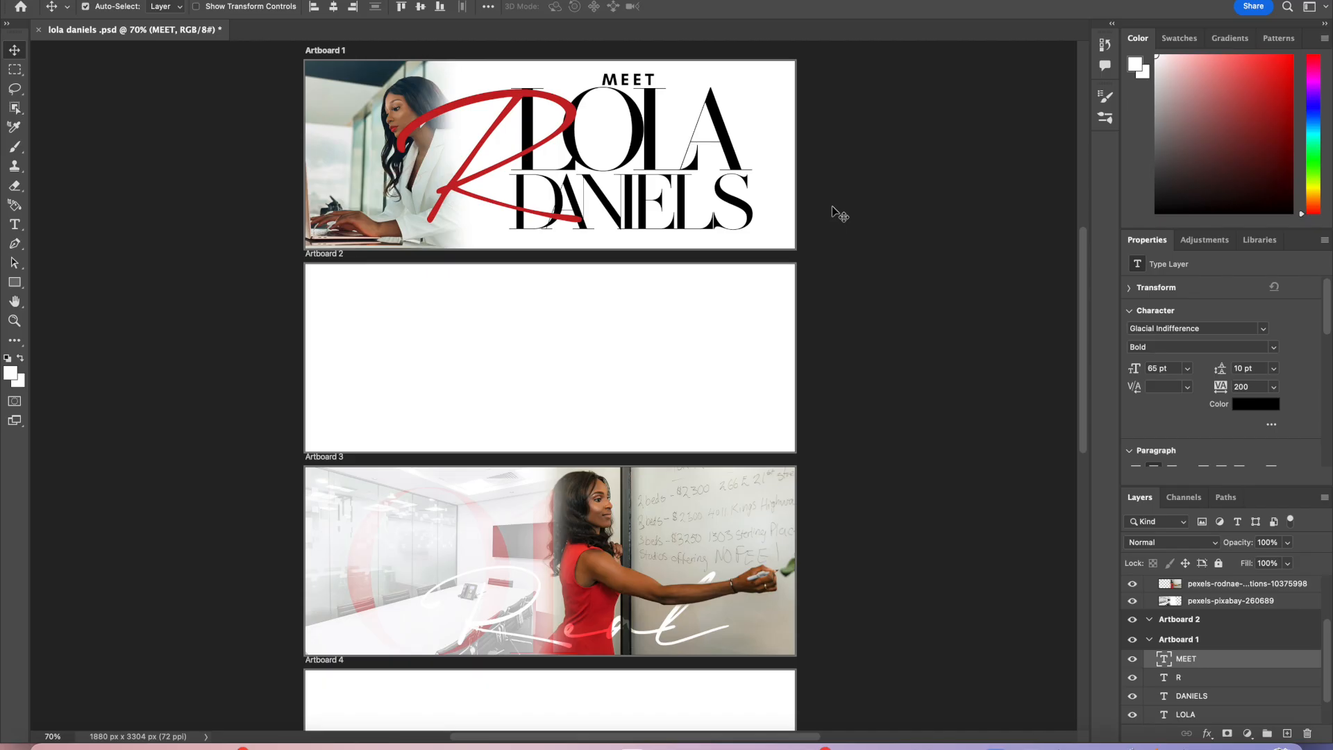
Step: Move the R left and set its font size to 750 pt, committing the text
click(512, 100)
drag(512, 101, 477, 105)
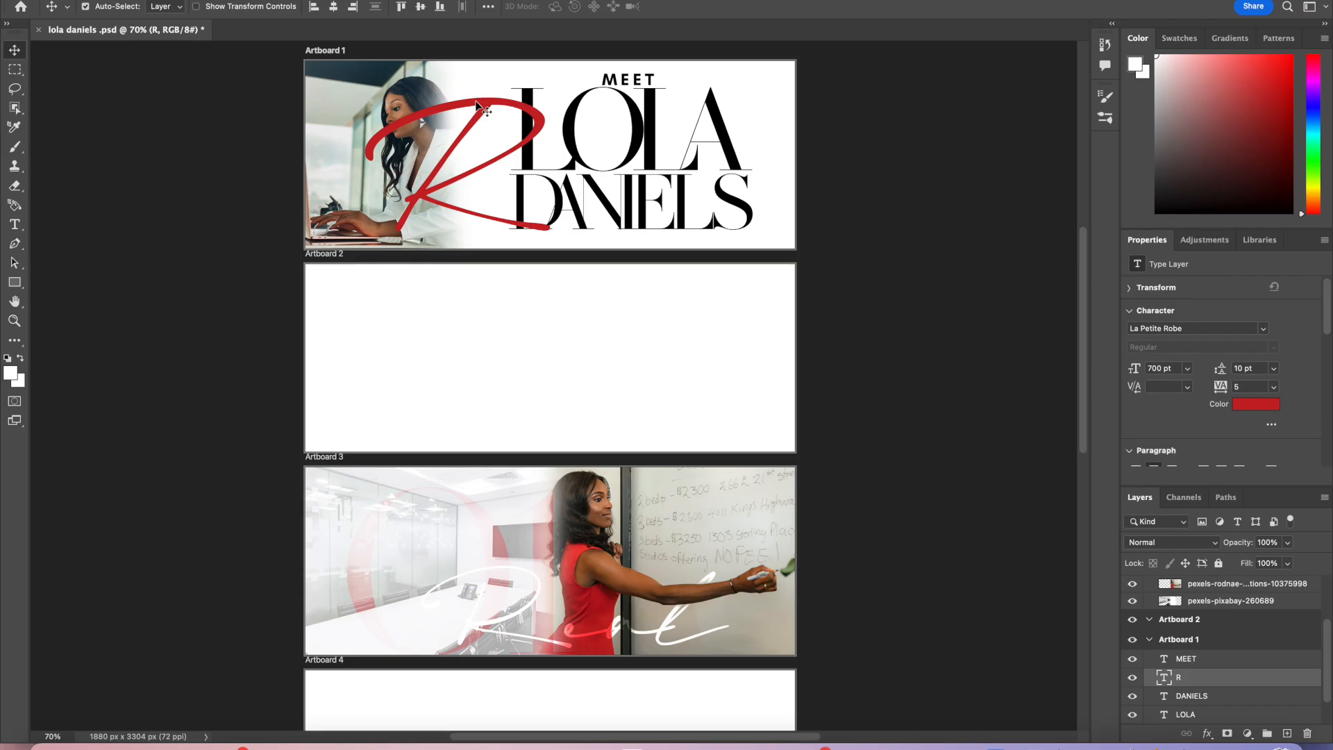
double_click(477, 102)
click(406, 7)
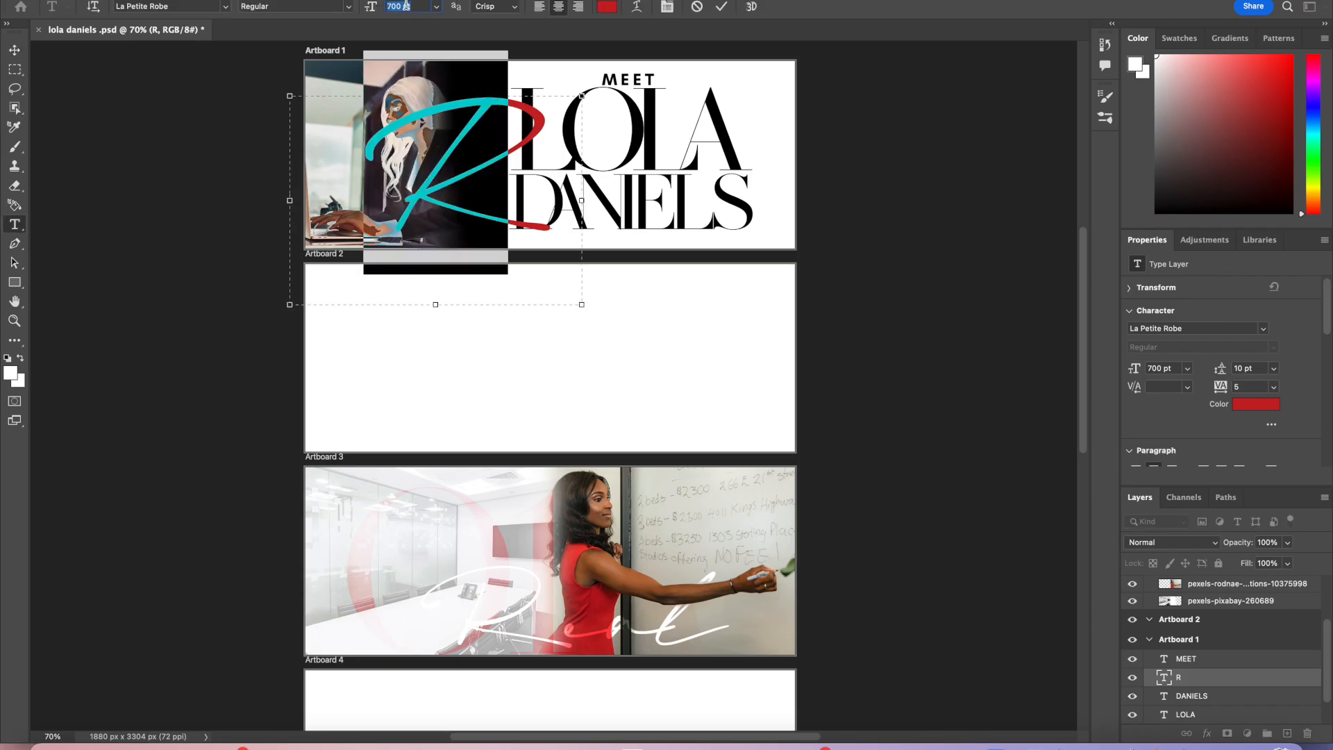
text(75)
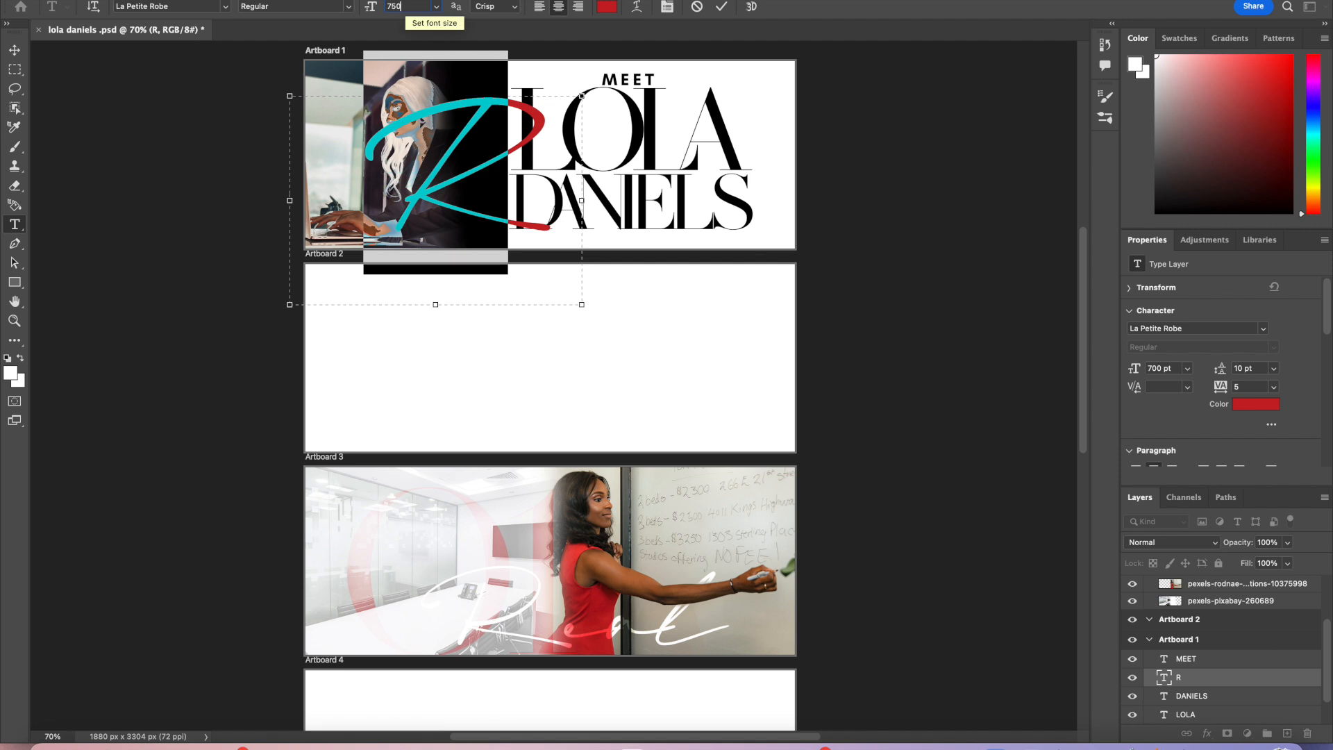
text(0)
key(Return)
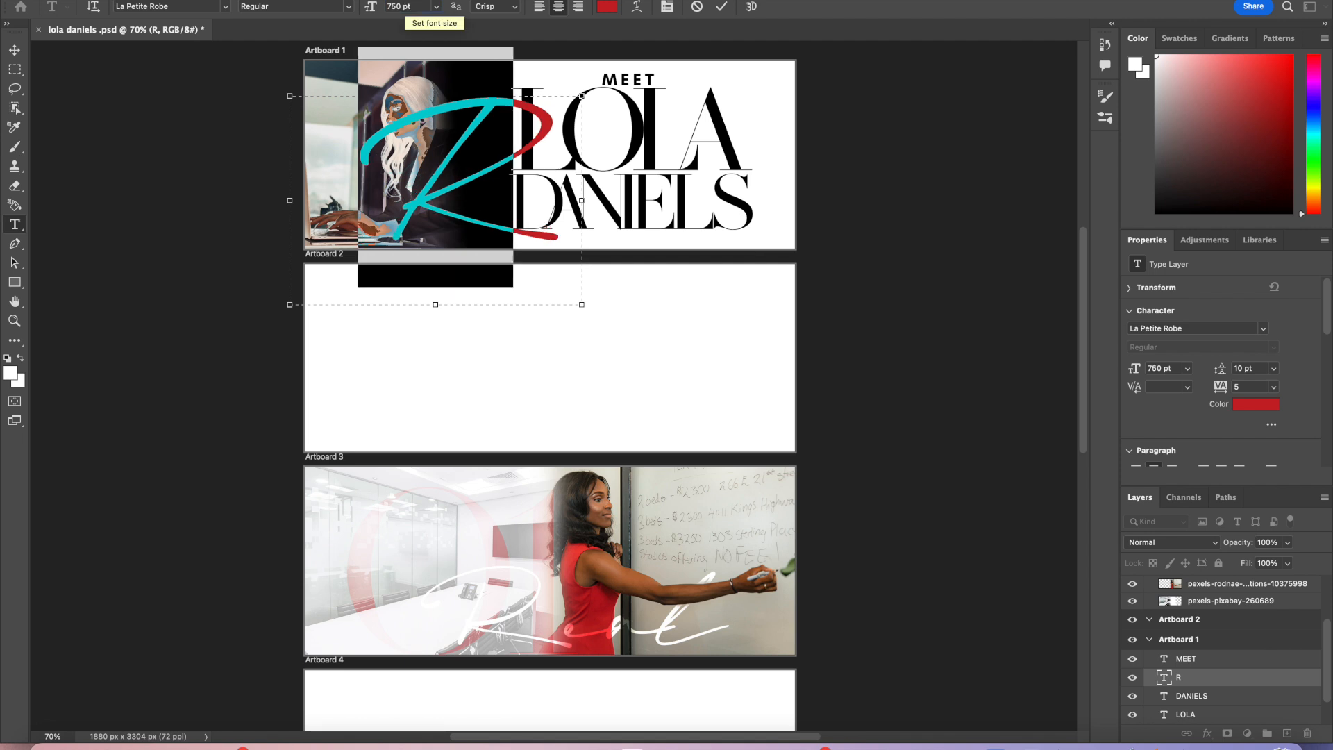
click(722, 6)
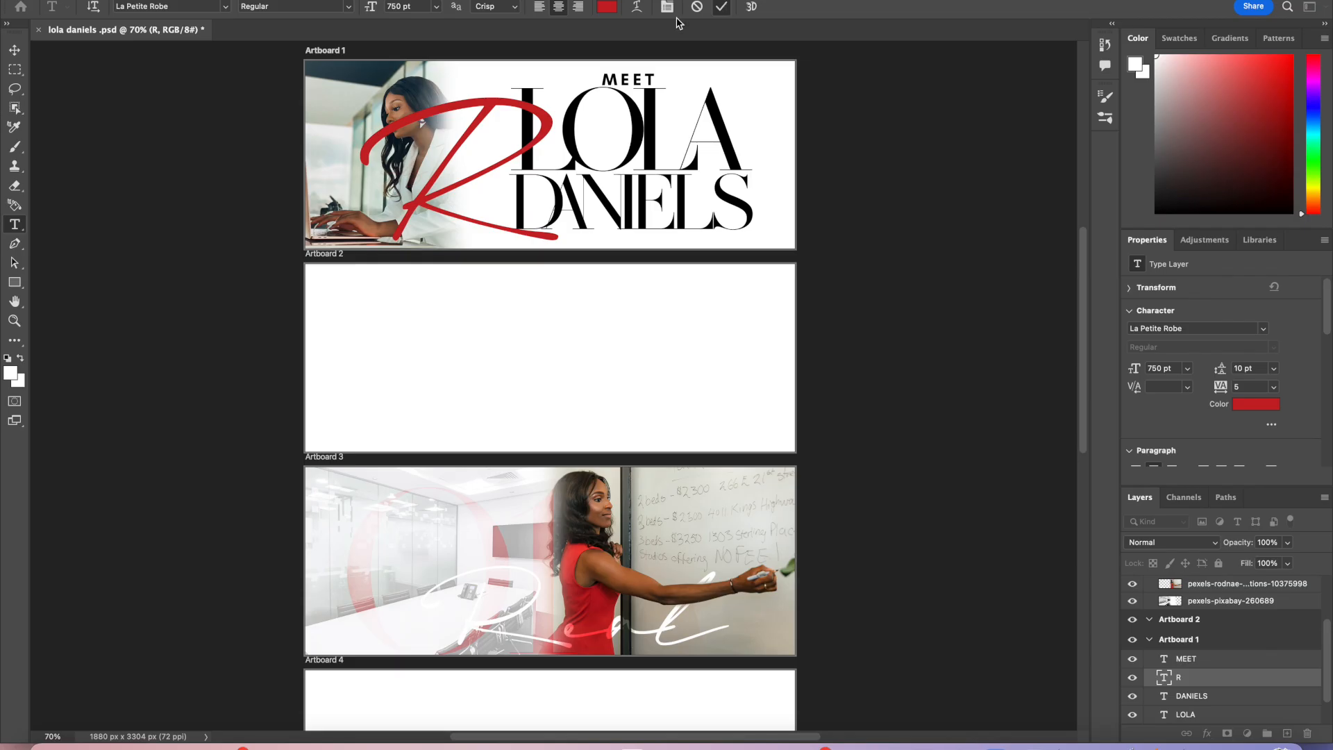
Step: Shift the R right and set its font size to 800 pt, committing the text
key(v)
click(493, 106)
drag(471, 87, 509, 98)
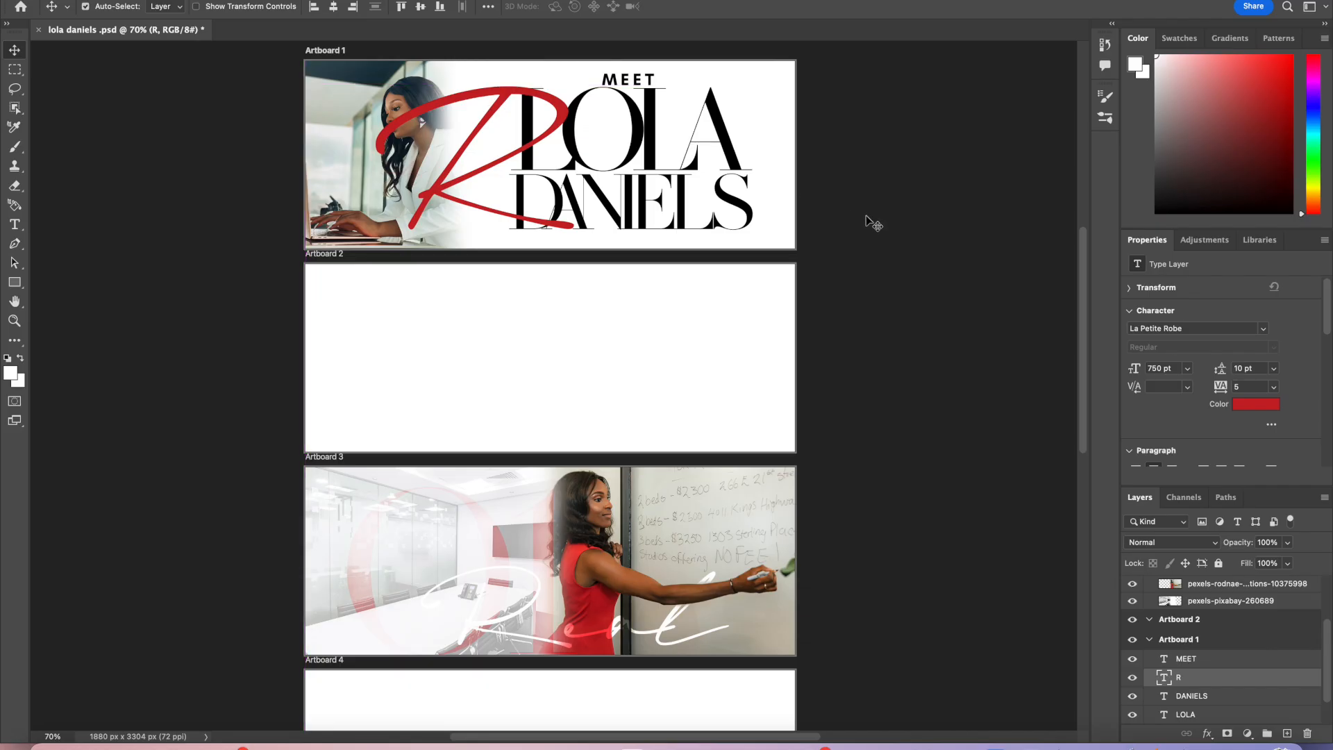
click(504, 91)
double_click(504, 92)
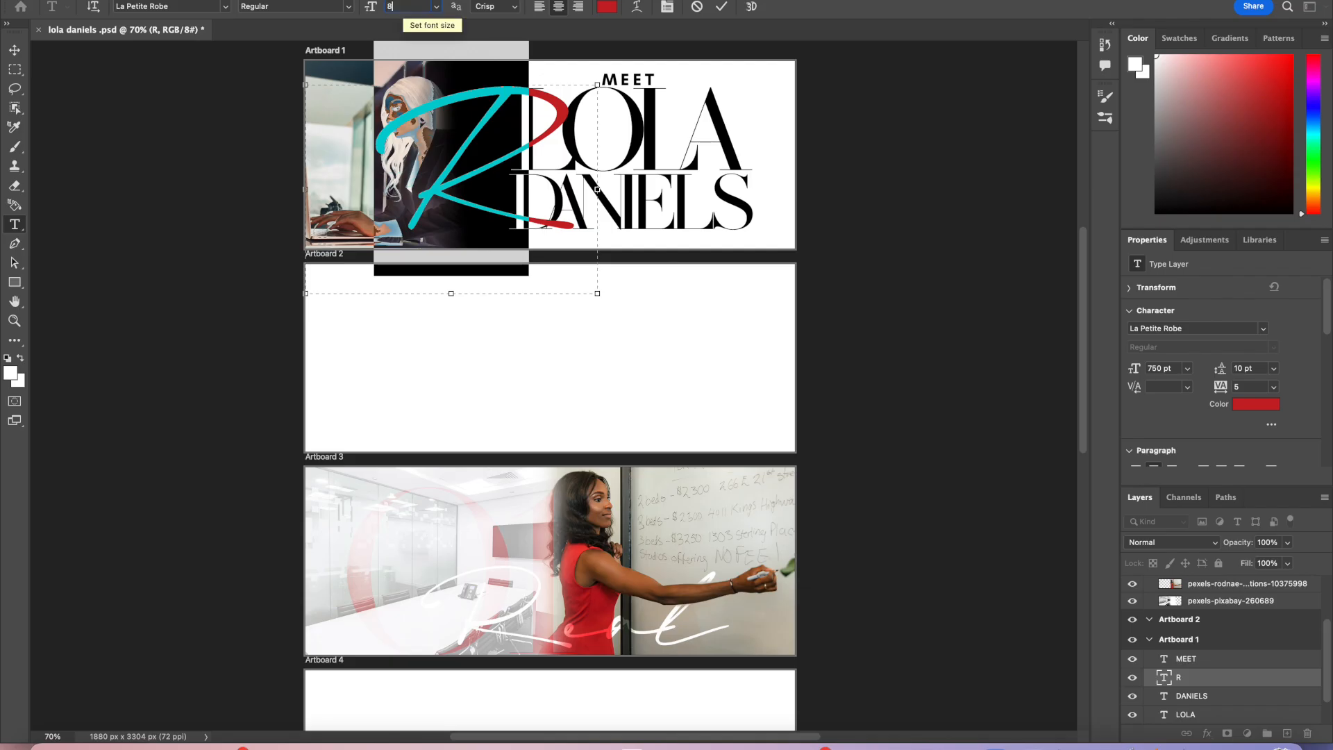
key(Return)
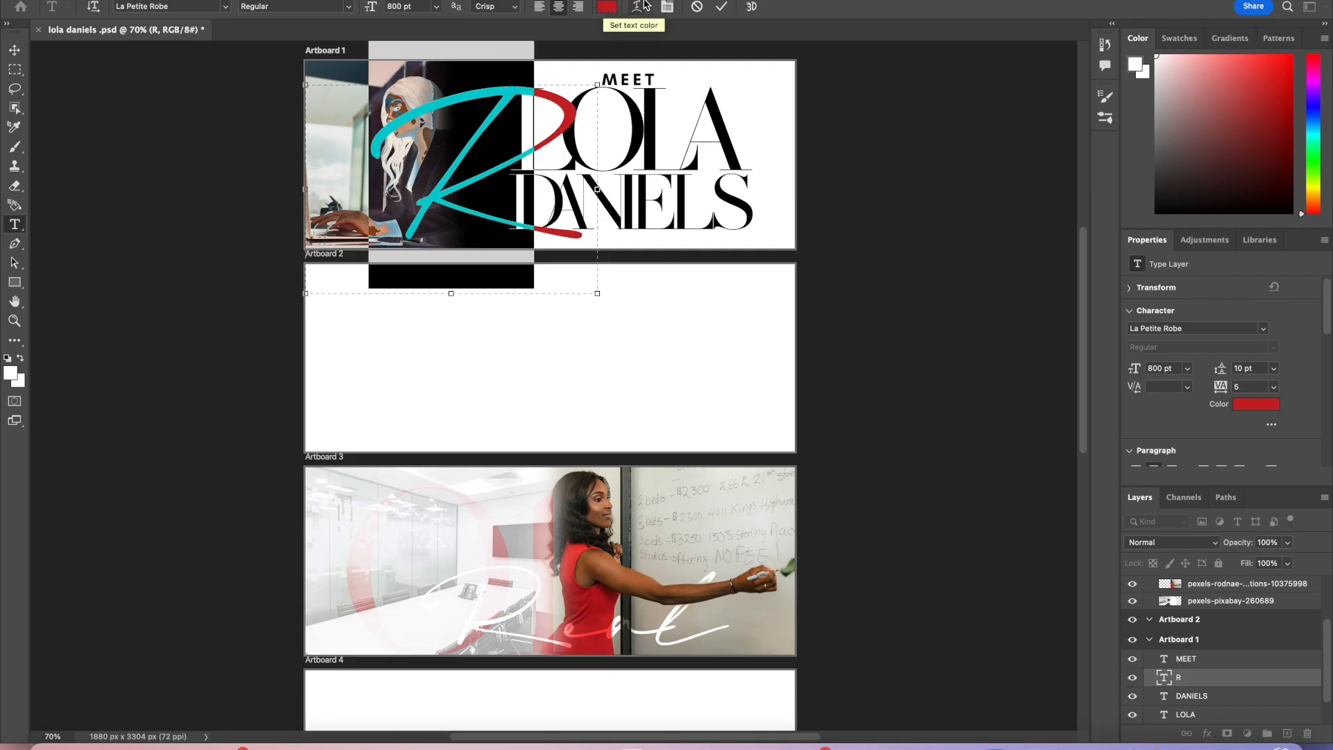
click(723, 8)
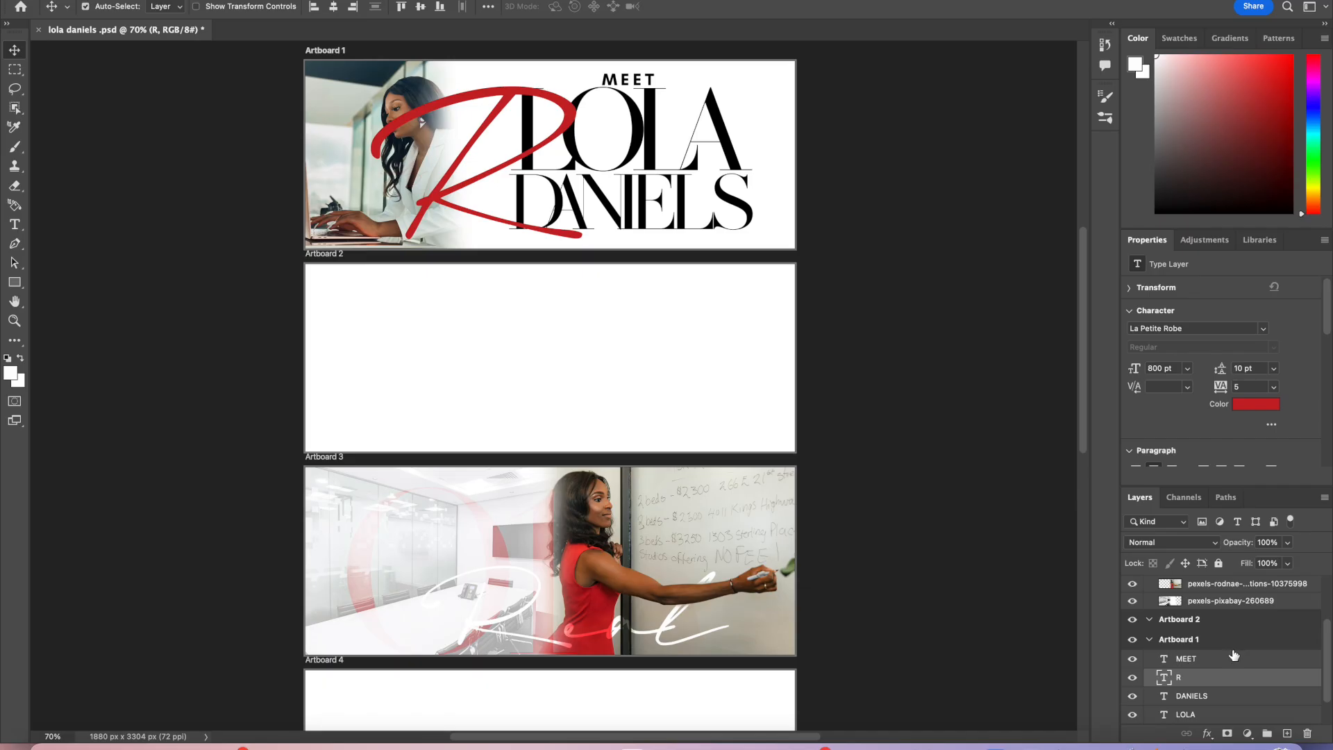
Step: Try Color Dodge blending on the R, shift it left, and return it to Normal blending
click(1217, 541)
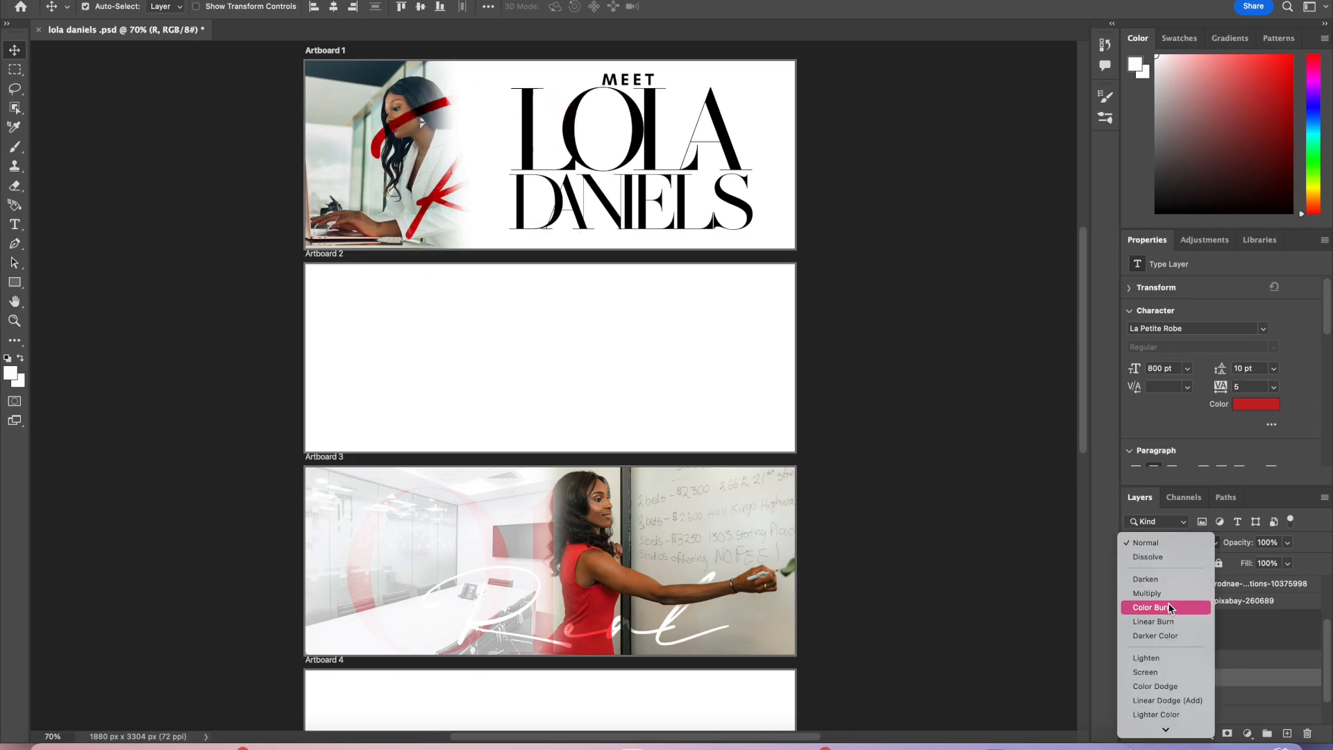
click(1166, 686)
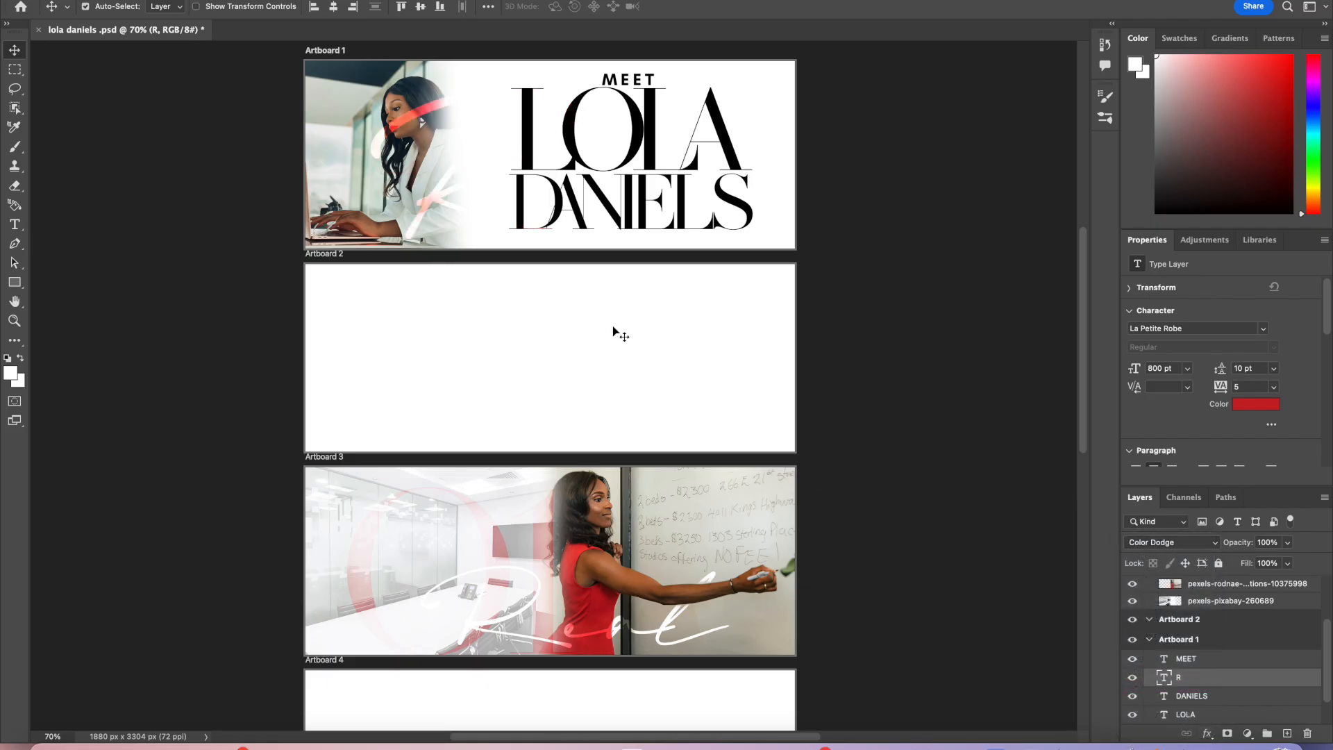
drag(428, 201, 391, 198)
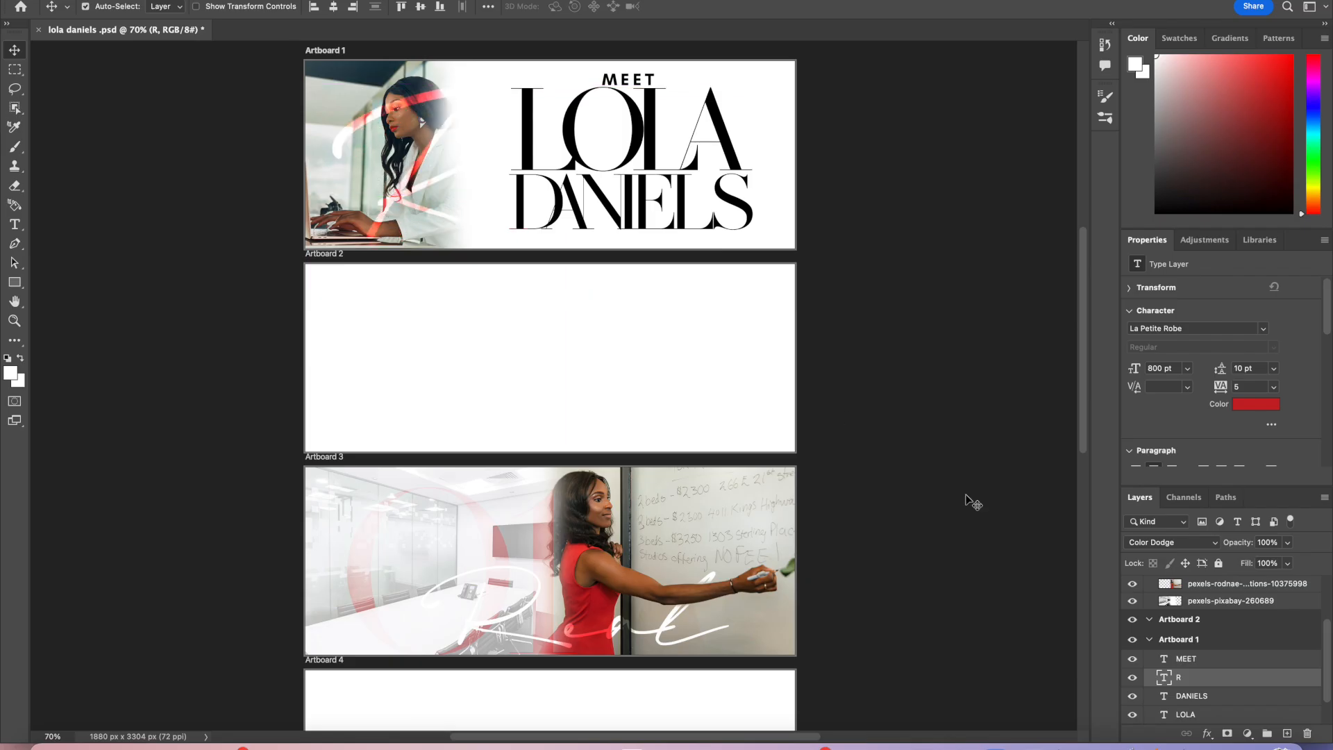
click(1216, 543)
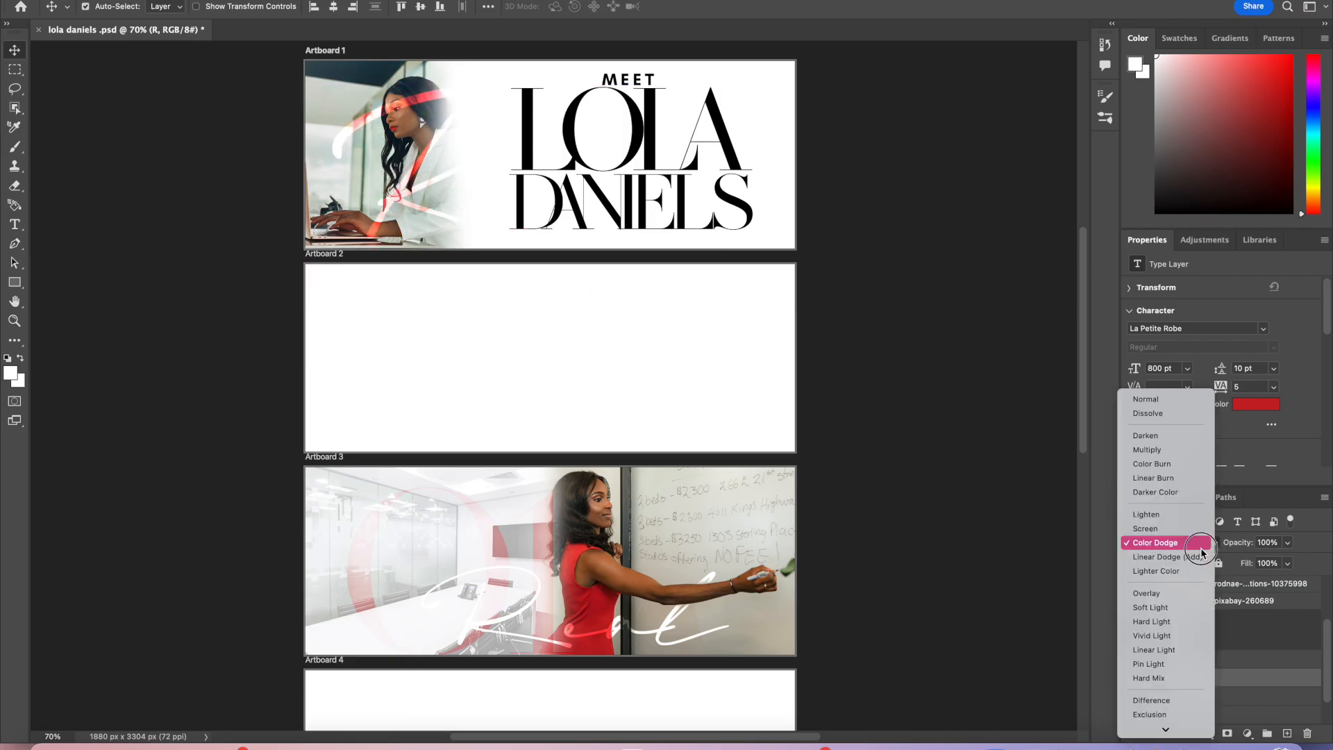
click(1172, 403)
Step: Nudge the R text slightly to the right
click(1288, 543)
mouse_move(1287, 561)
mouse_down()
mouse_move(1254, 562)
mouse_move(1303, 563)
mouse_up()
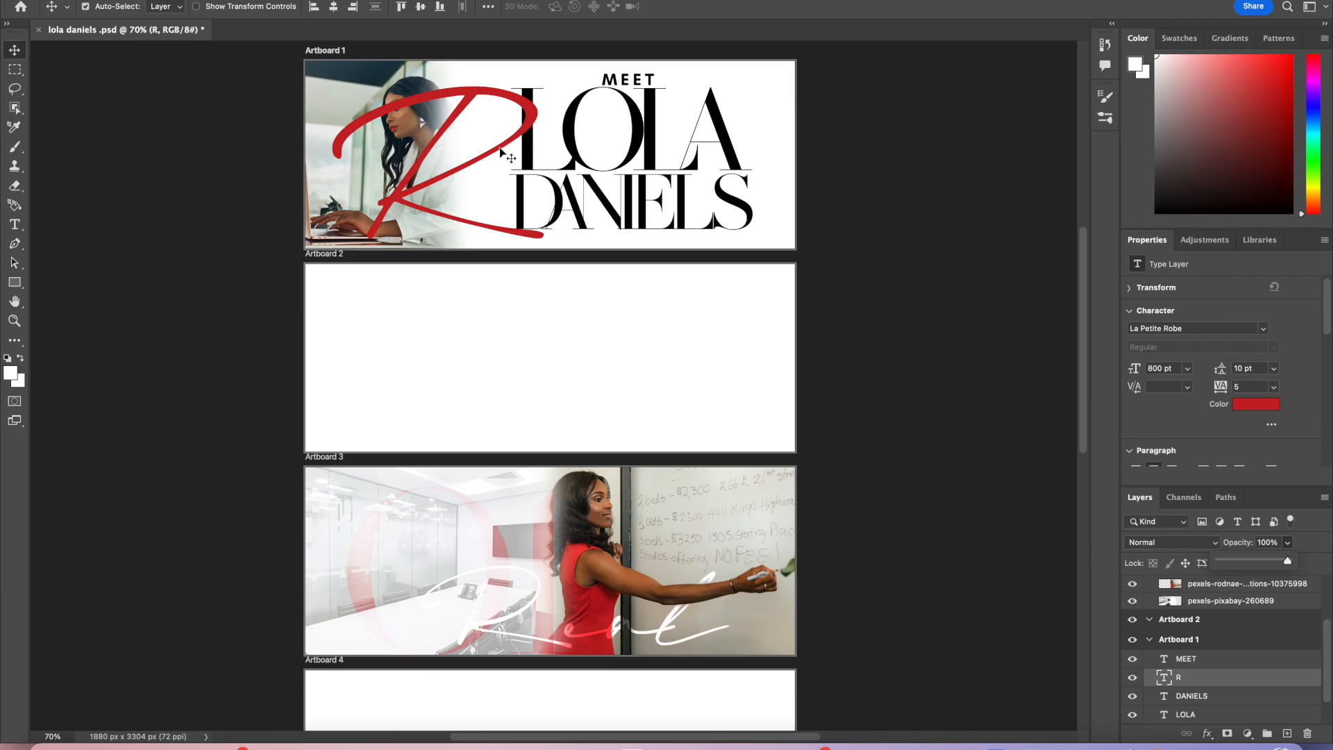
drag(531, 122, 544, 123)
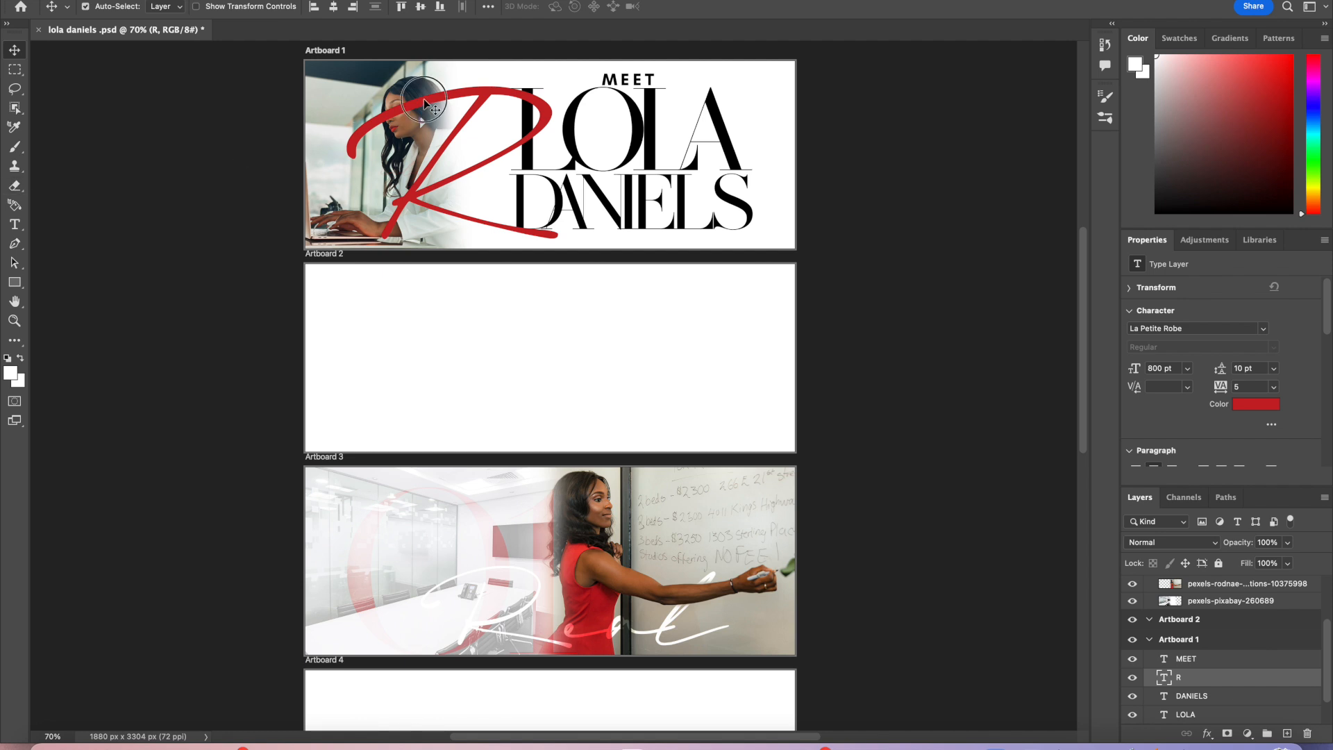
Step: Set the R's font size to 900 pt, commit the text, and nudge it slightly upward
double_click(386, 53)
click(409, 7)
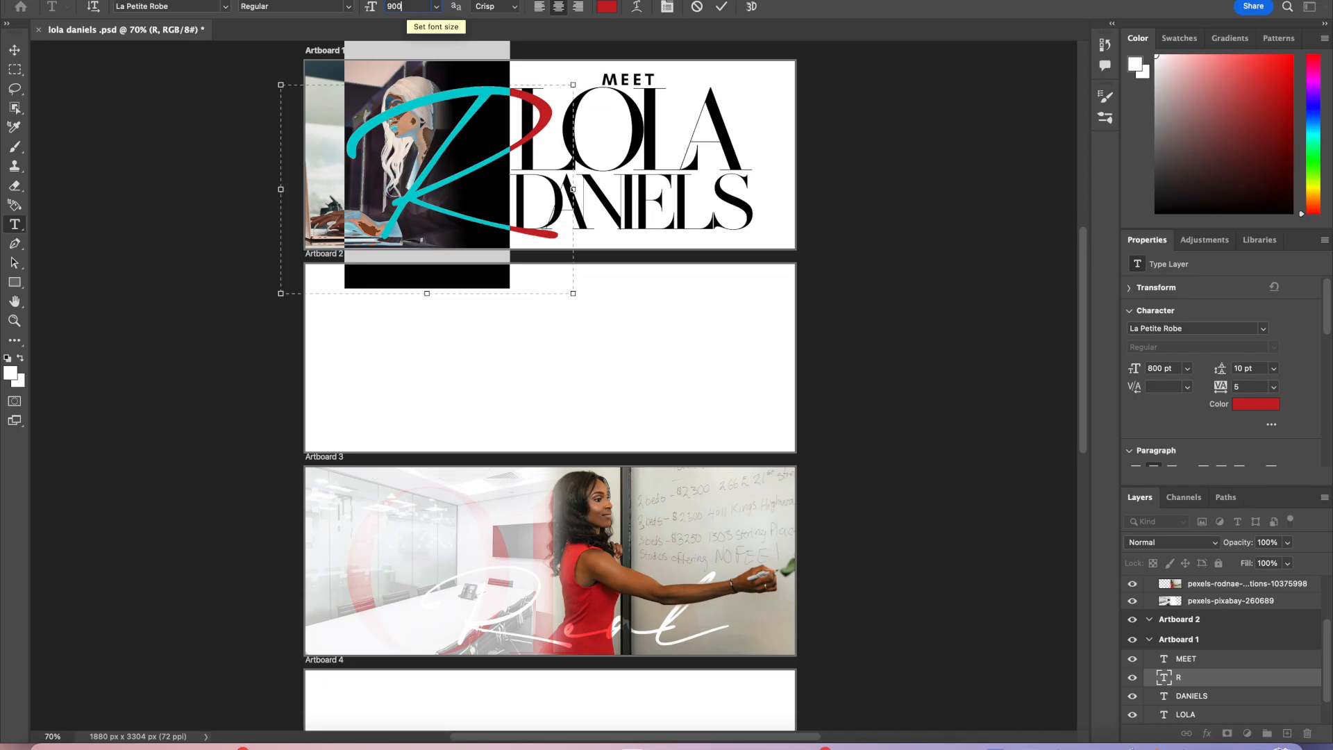
text(900)
key(Return)
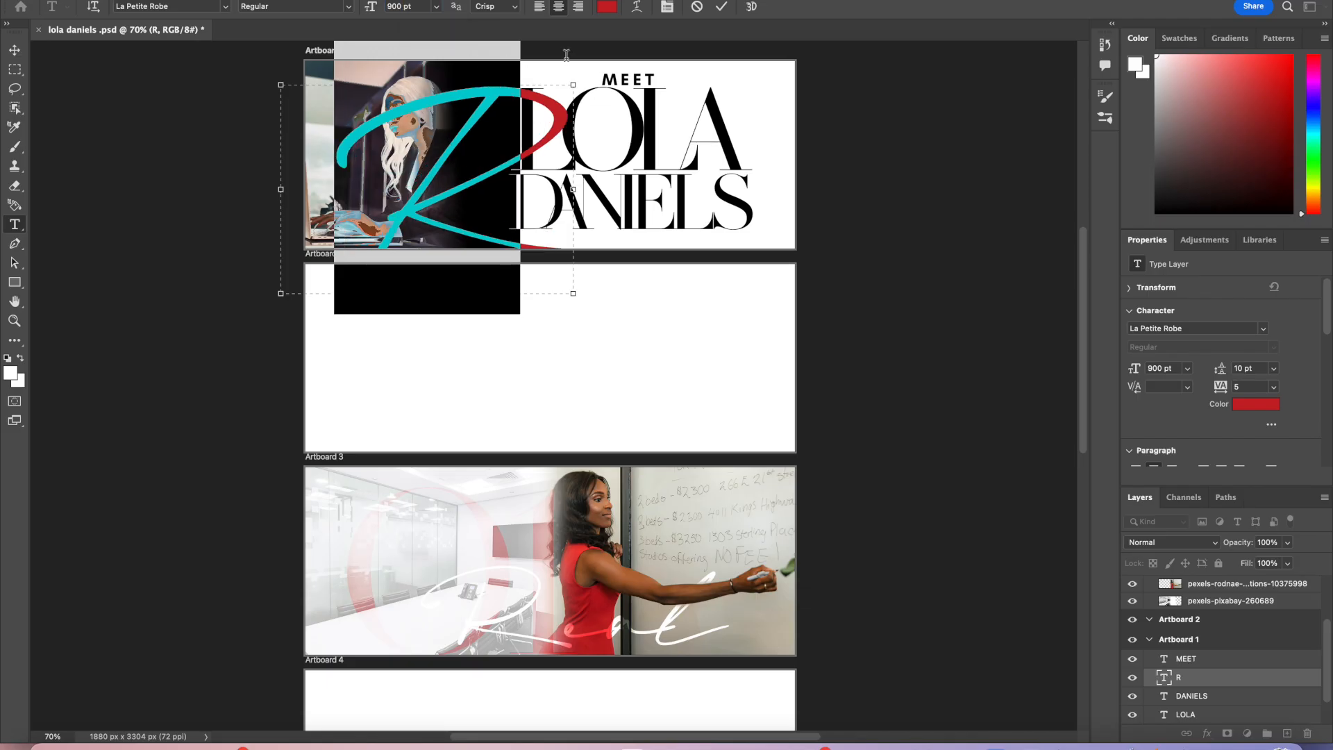
click(722, 6)
key(v)
drag(485, 94, 478, 83)
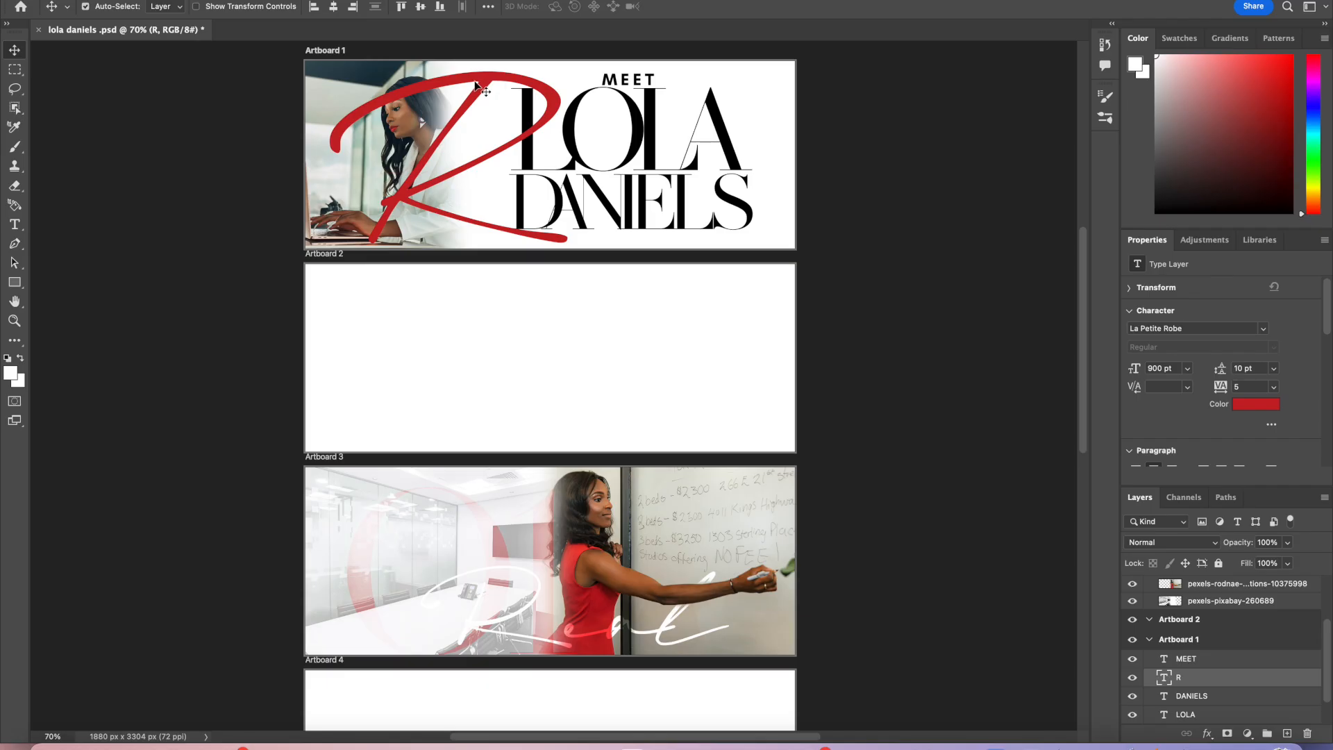
Step: Rasterize the R type layer so it can be erased, using the Eraser tool
click(14, 186)
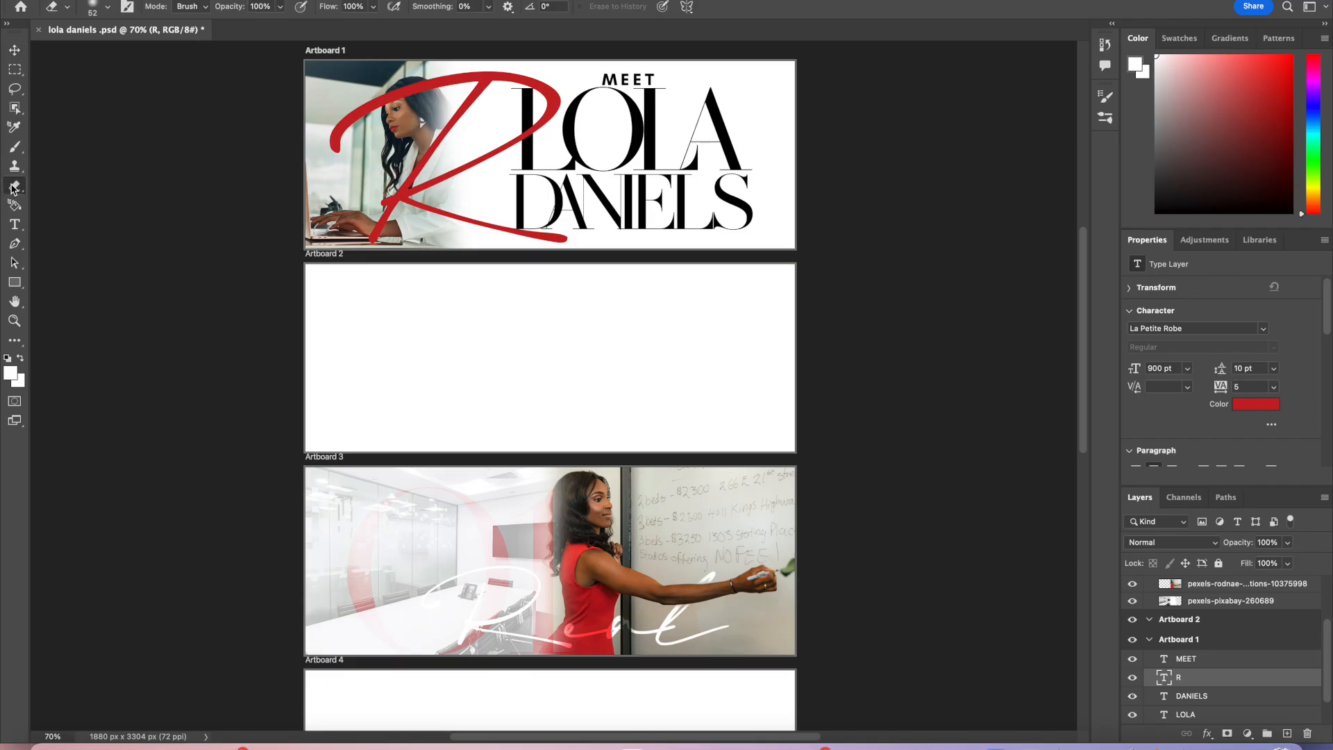
click(422, 95)
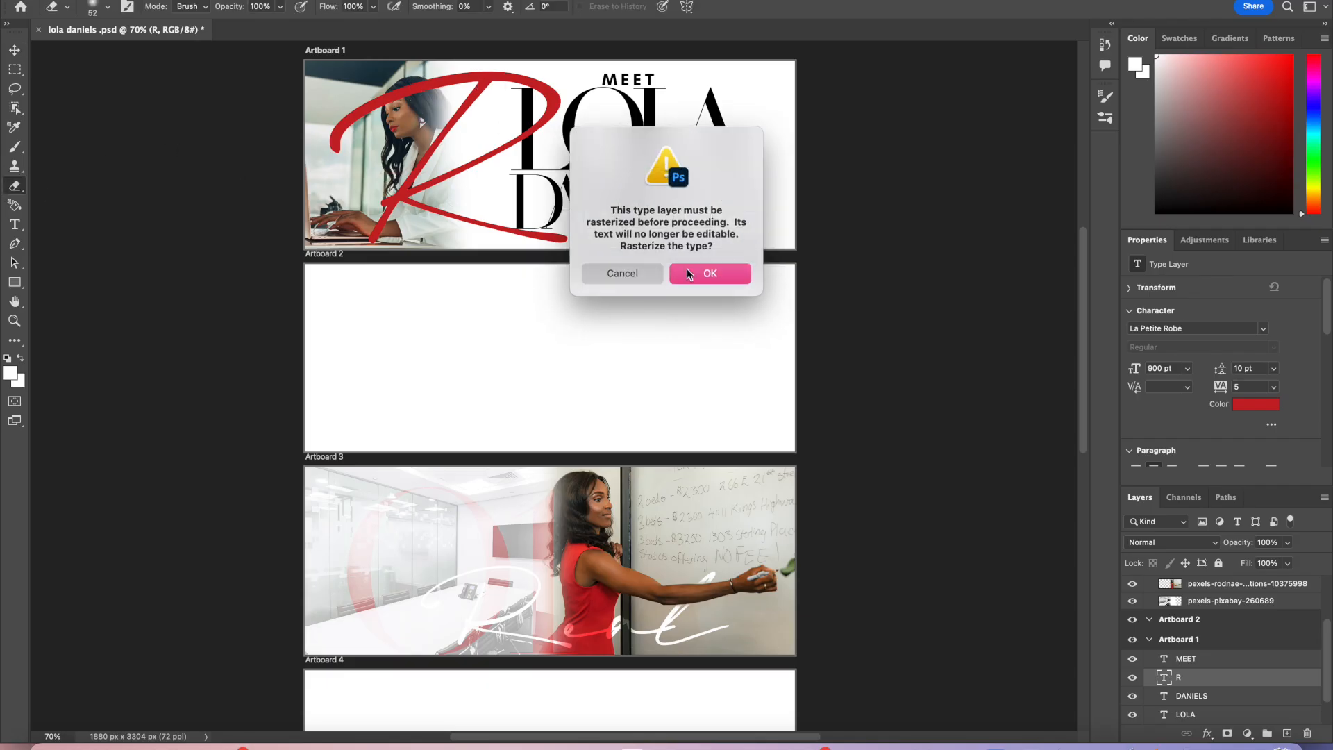
click(698, 275)
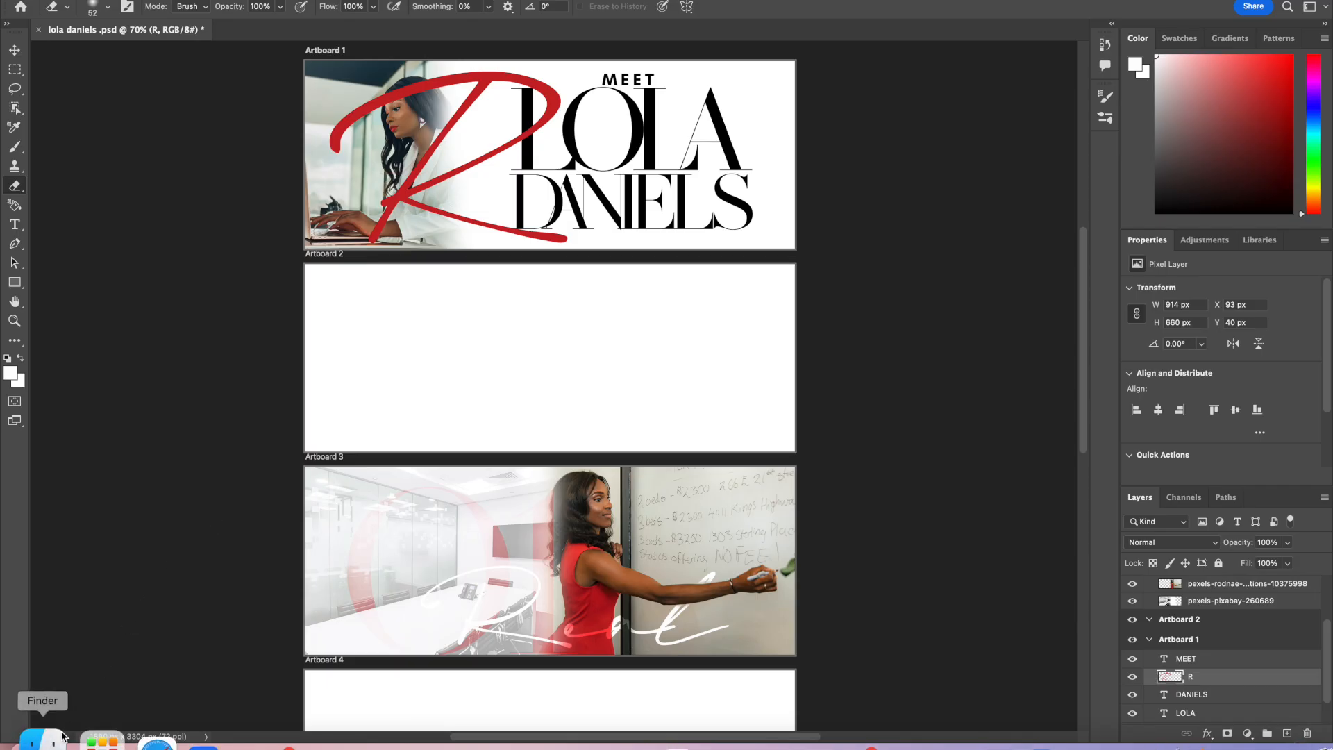
Step: Erase the part of the R stroke crossing the woman's face and hair
click(53, 735)
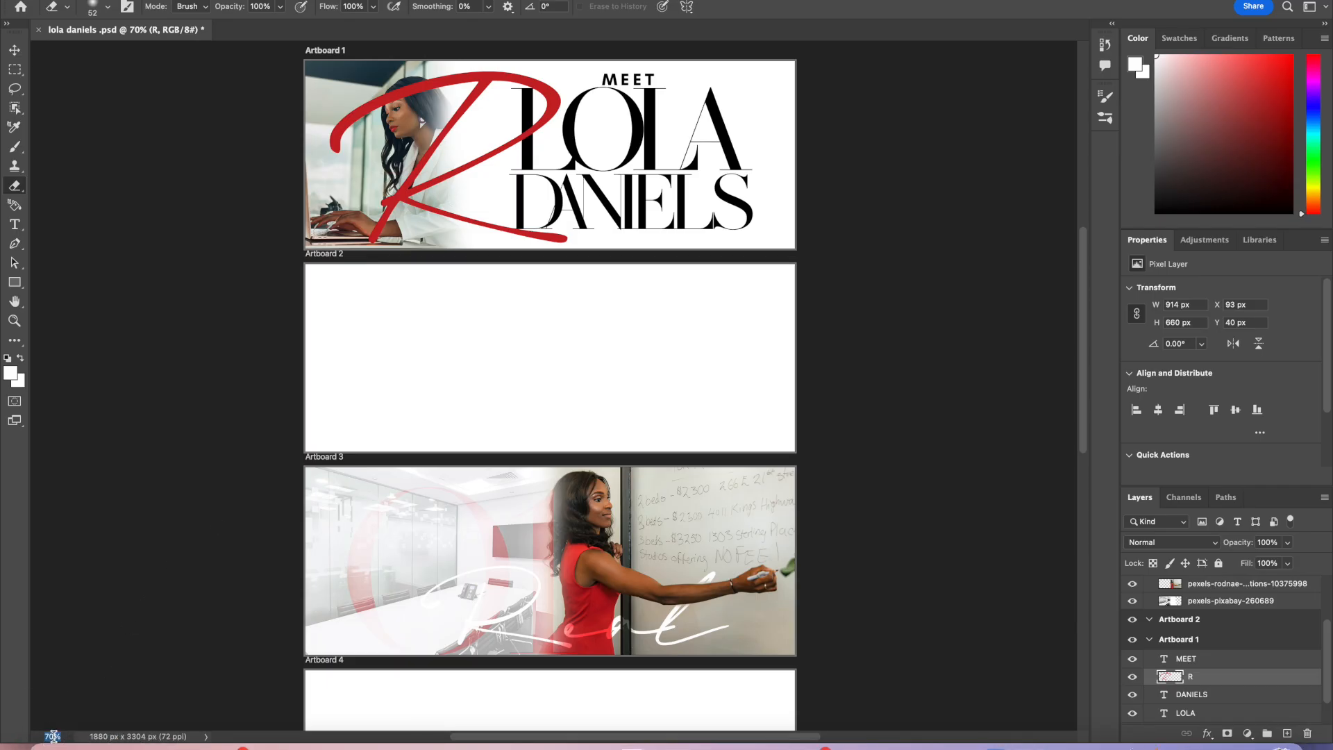
text(100)
key(Return)
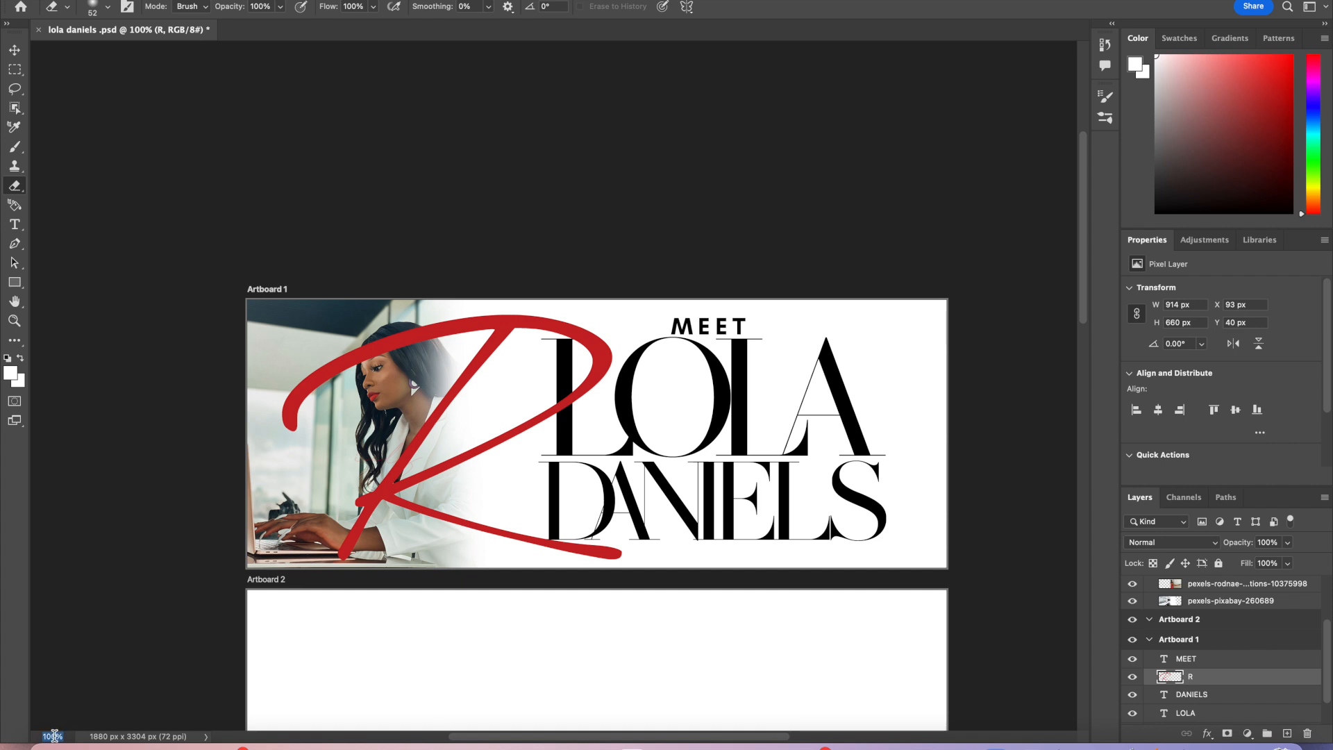
text(300)
key(Return)
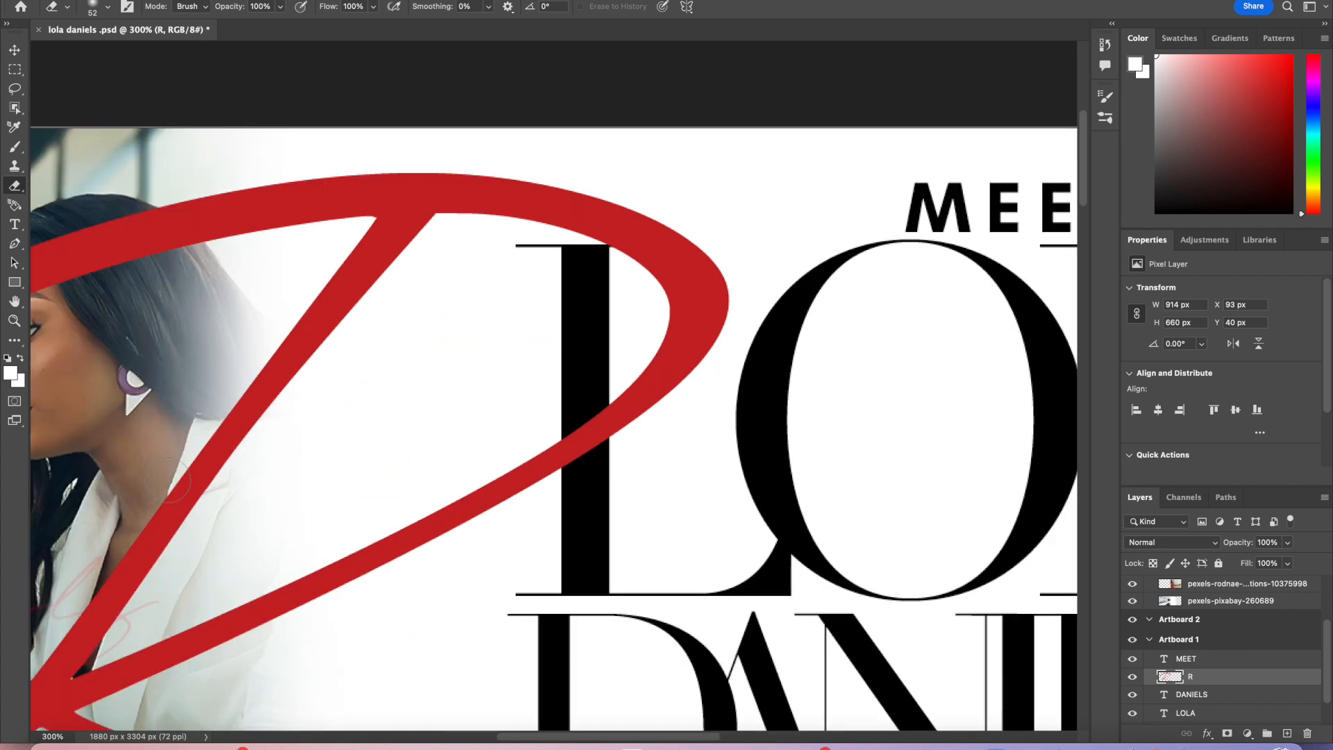
scroll(166, 479, left, 5)
mouse_move(208, 278)
mouse_down()
mouse_move(220, 236)
mouse_move(216, 247)
mouse_up()
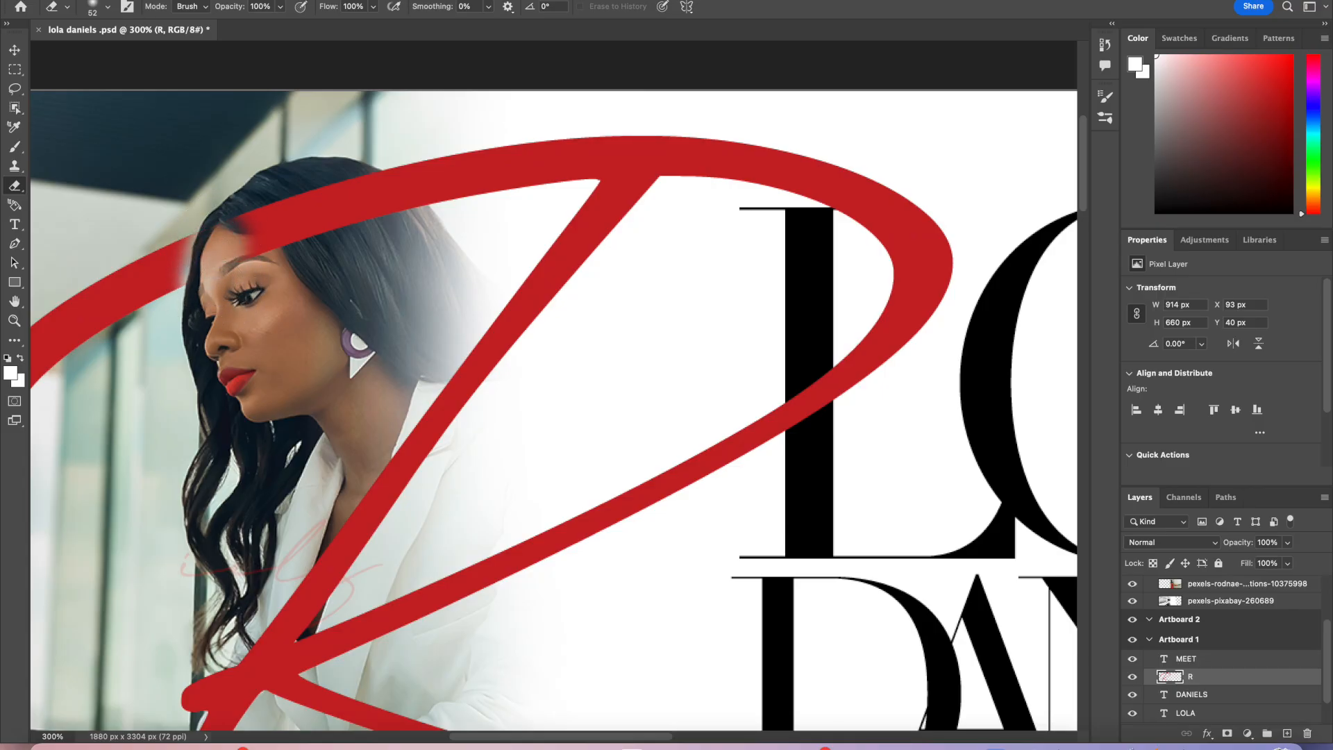
click(168, 0)
click(168, 1)
mouse_move(221, 269)
mouse_down()
mouse_move(216, 293)
mouse_move(226, 230)
mouse_move(214, 303)
mouse_move(231, 214)
mouse_move(263, 276)
mouse_move(254, 197)
mouse_move(293, 167)
mouse_move(301, 198)
mouse_move(331, 162)
mouse_move(371, 190)
mouse_move(384, 227)
mouse_move(361, 181)
mouse_move(440, 232)
mouse_move(362, 182)
mouse_move(317, 180)
mouse_up()
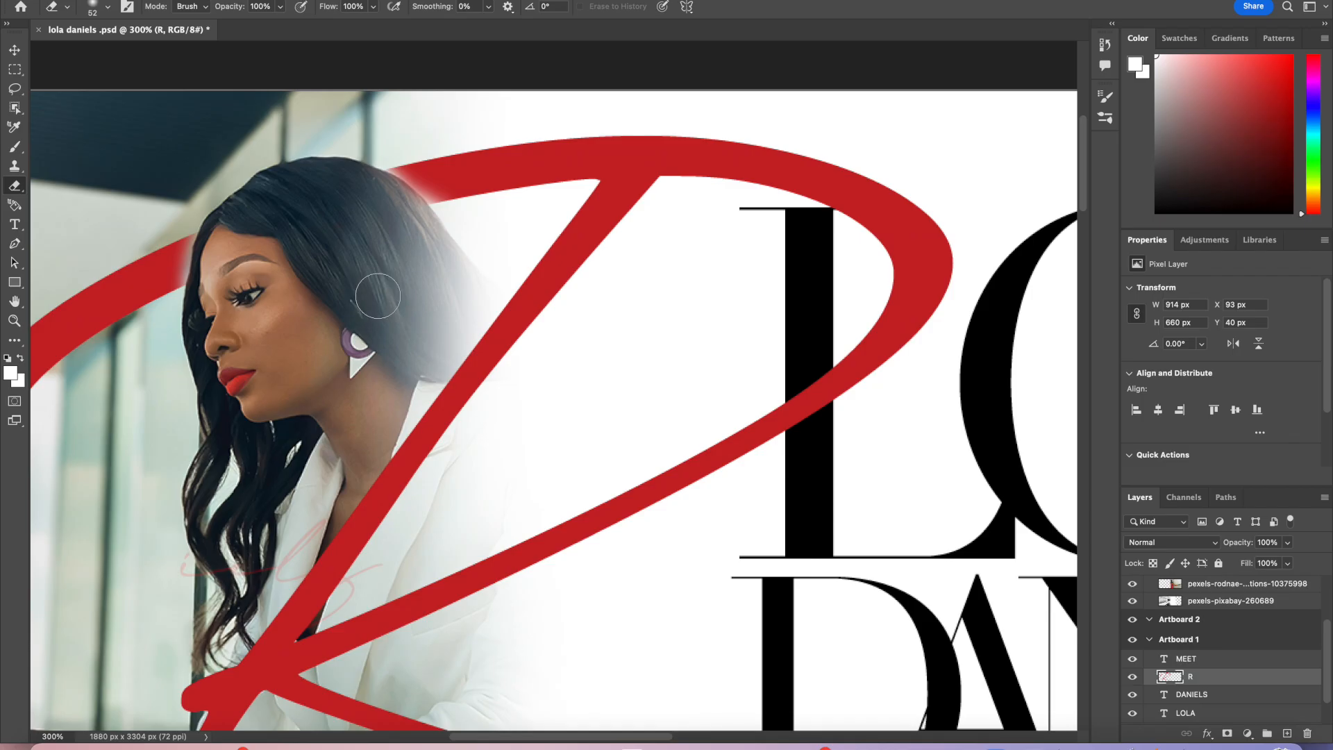
Step: Erase the part of the R stroke over her hand and return to 100% view
scroll(382, 431, down, 5)
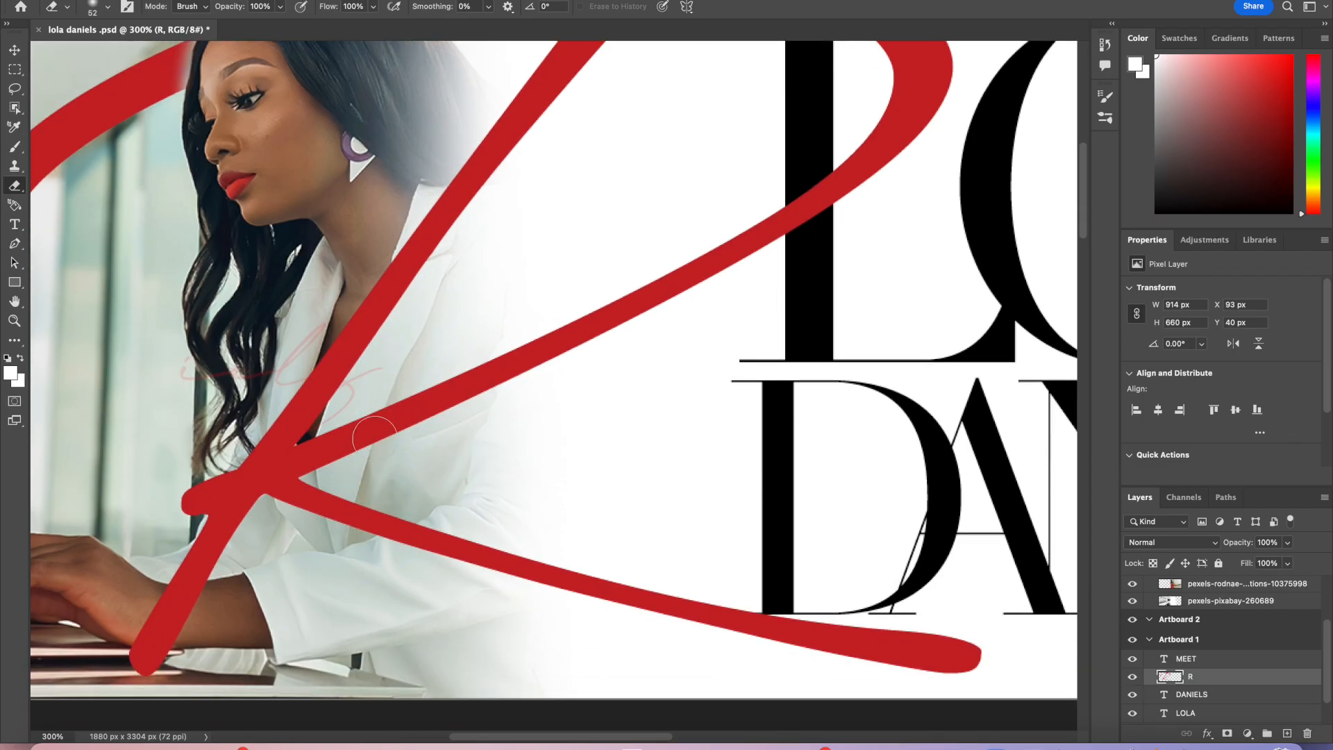
mouse_move(202, 610)
mouse_down()
mouse_move(162, 614)
mouse_move(229, 609)
mouse_move(143, 619)
mouse_move(221, 623)
mouse_move(115, 621)
mouse_move(259, 599)
mouse_move(123, 610)
mouse_up()
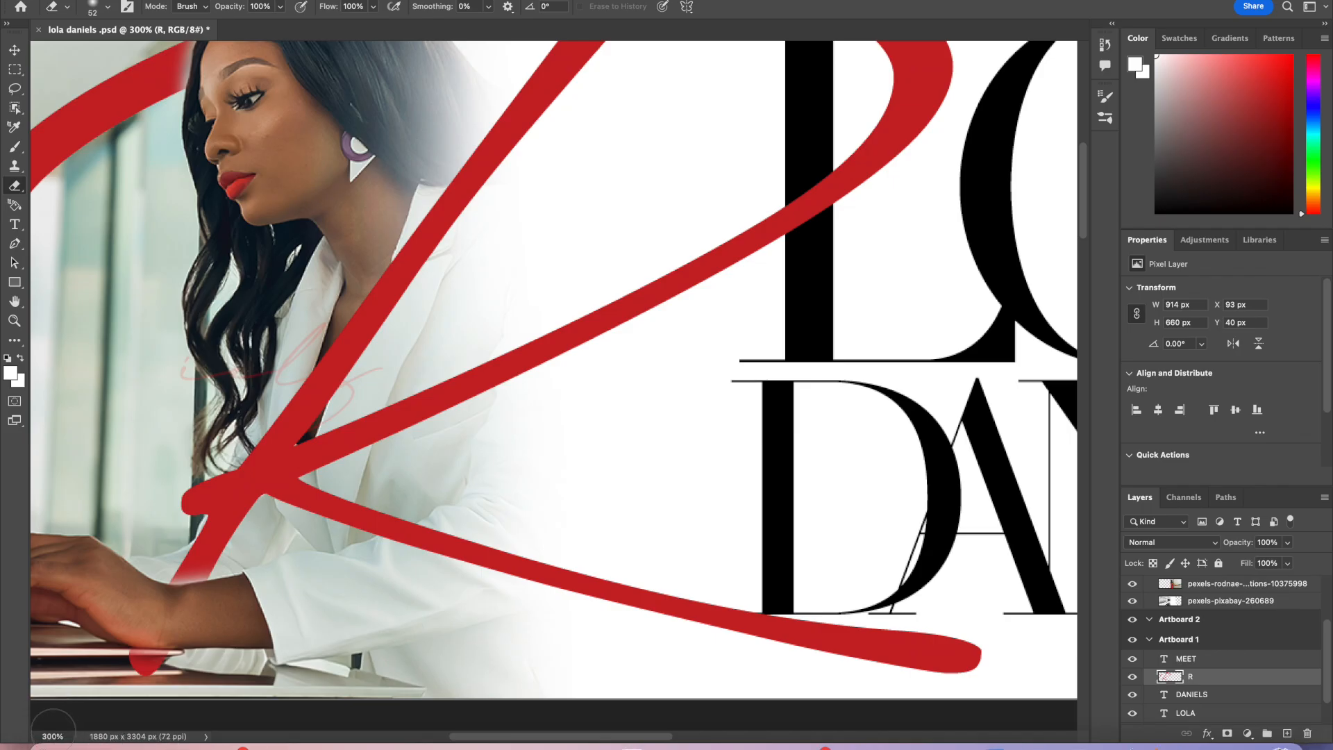
click(52, 736)
text(100)
key(Return)
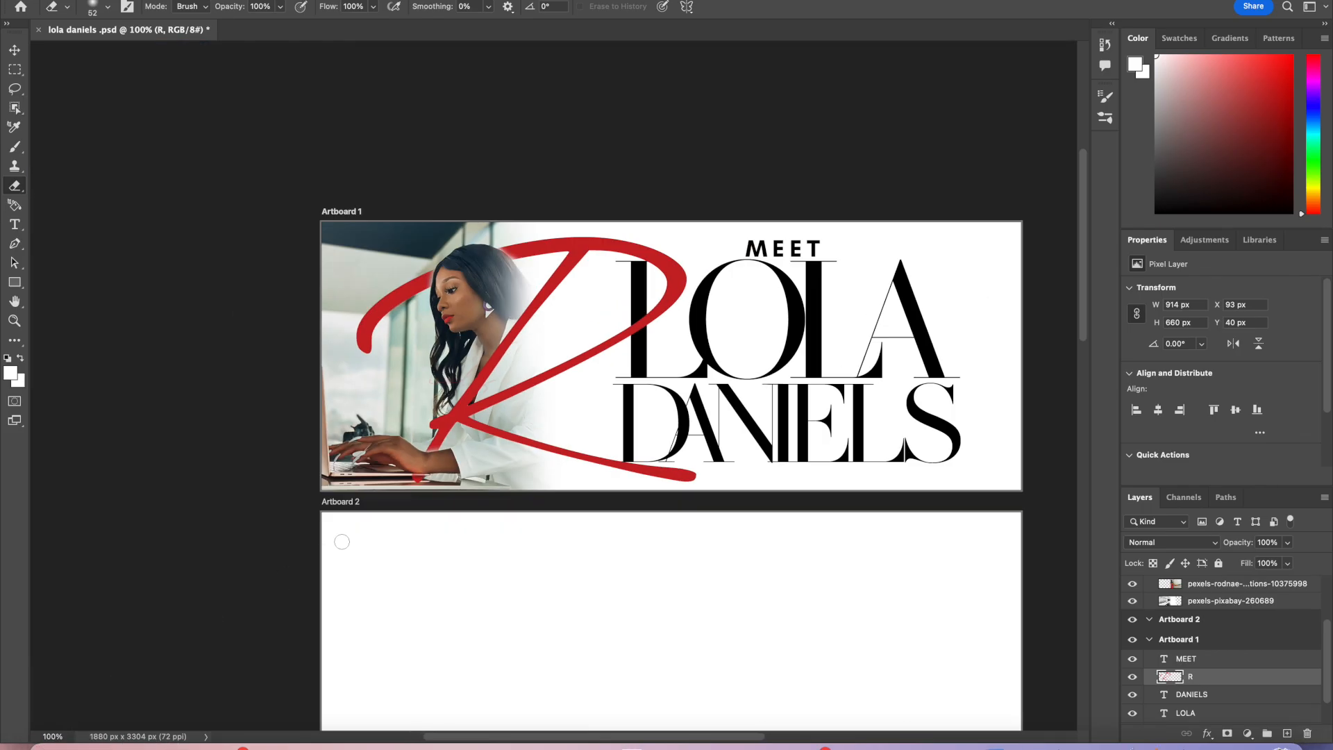
Step: Try Dissolve blending on the R layer and return it to Normal
scroll(342, 542, right, 3)
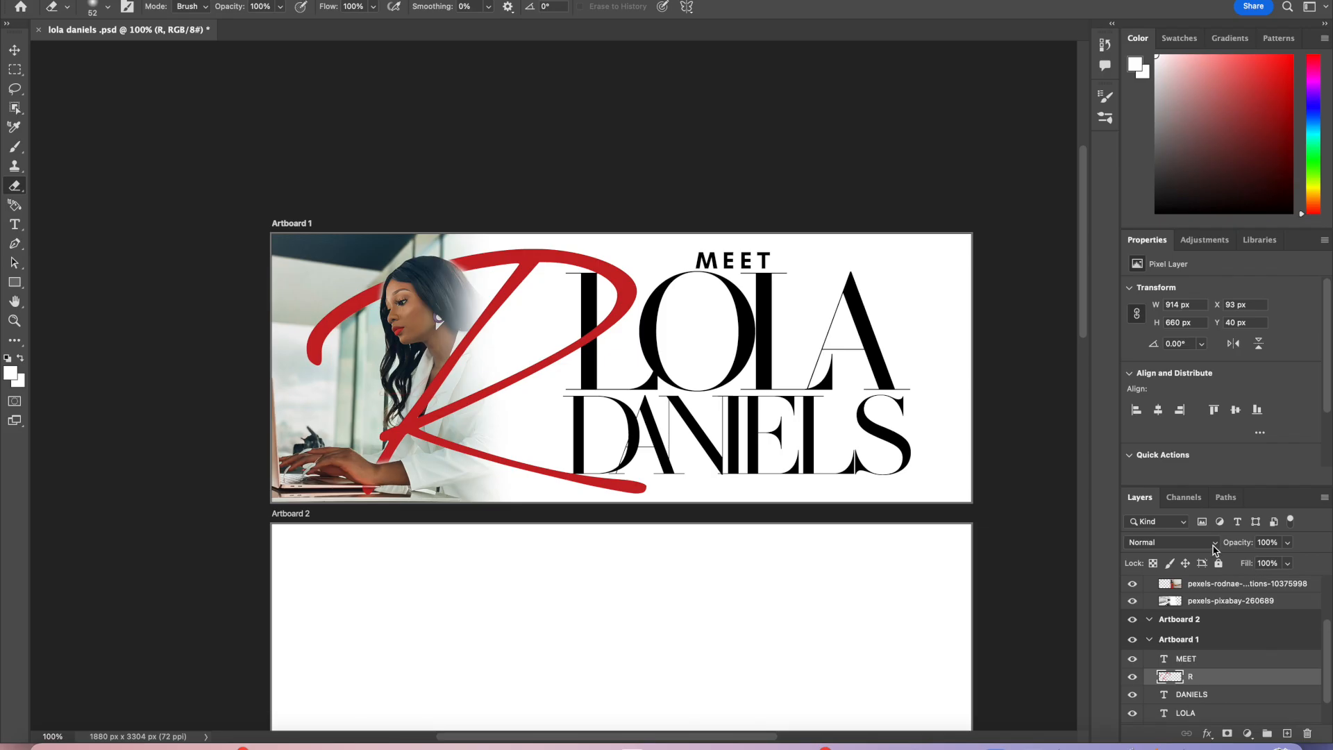
scroll(1033, 520, right, 3)
scroll(1032, 520, down, 8)
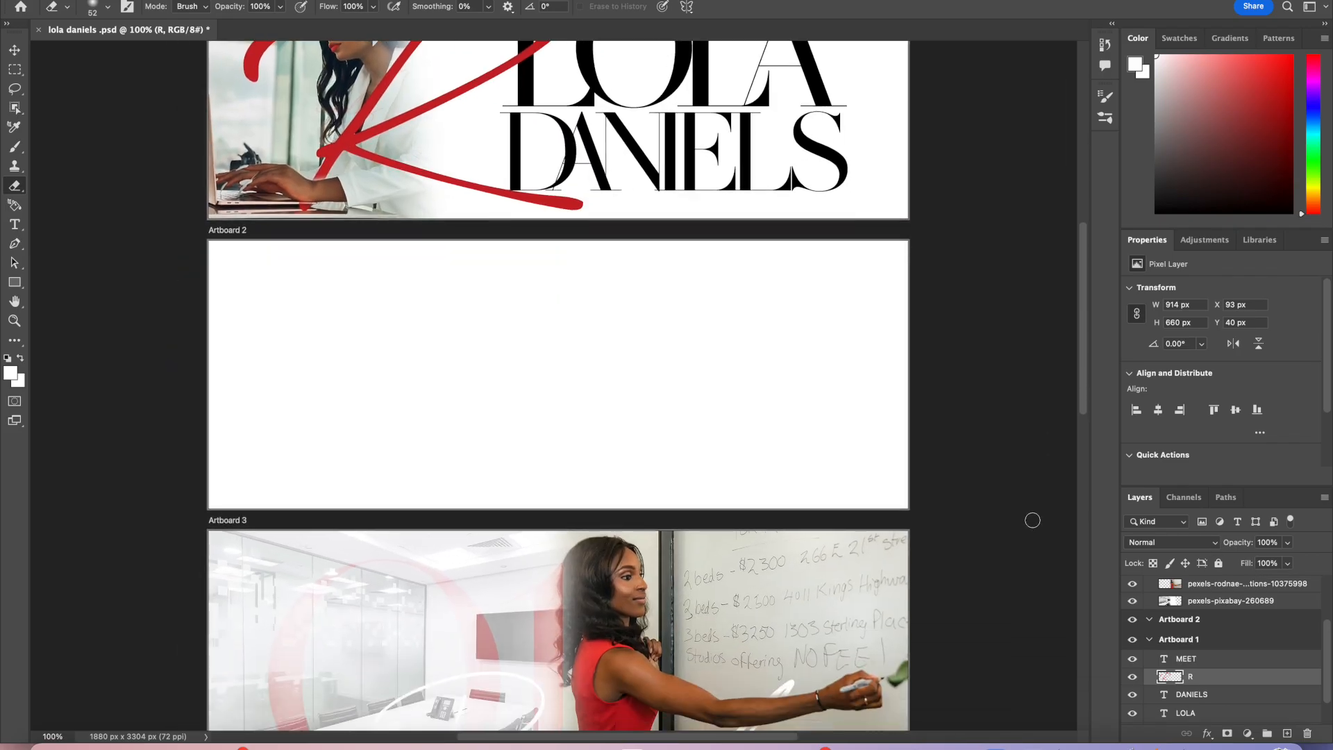
scroll(1033, 520, up, 4)
scroll(1033, 520, right, 1)
scroll(1033, 520, up, 3)
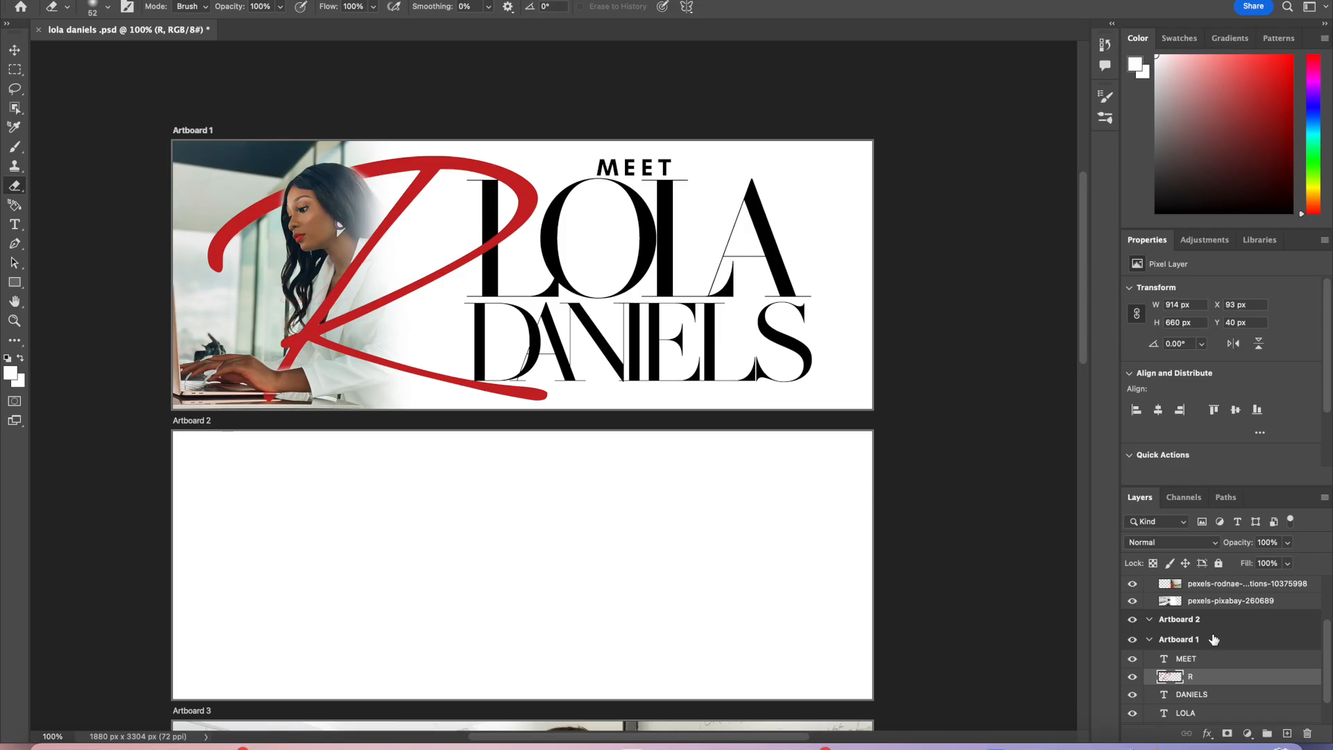
click(1212, 547)
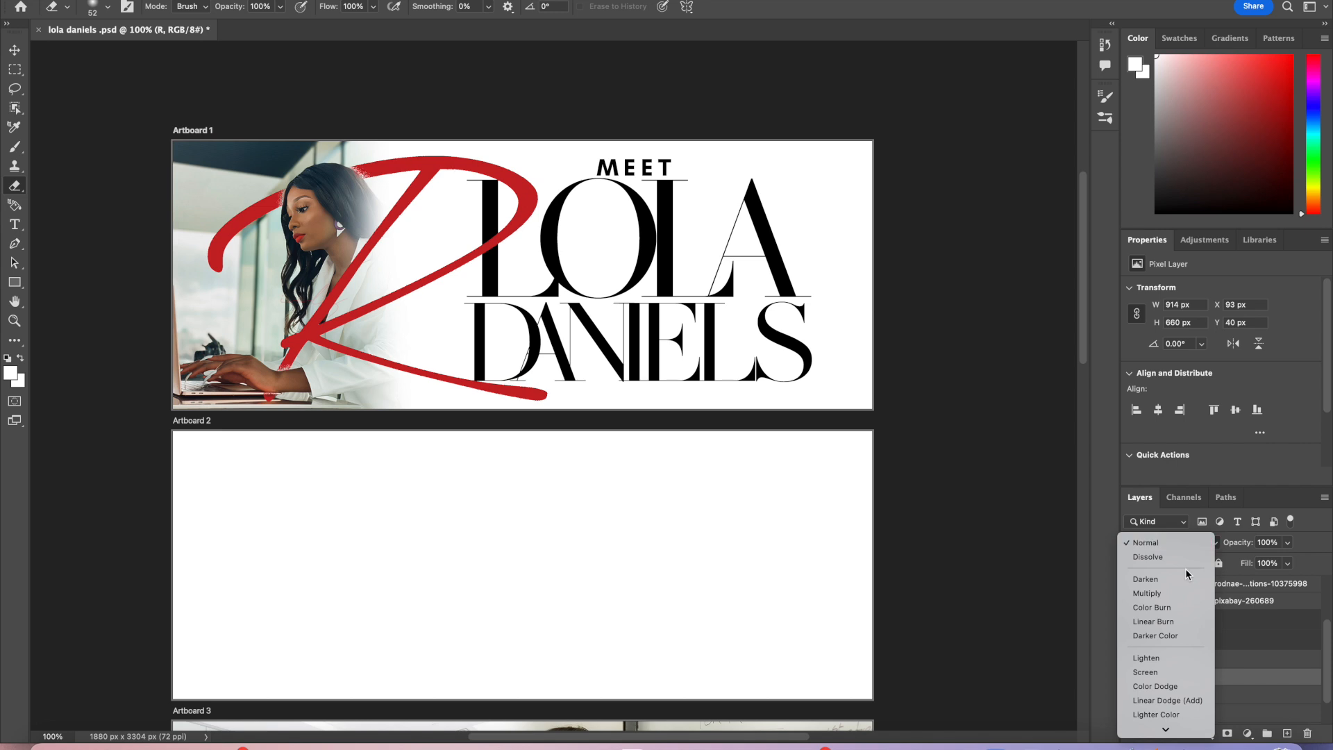
click(1181, 556)
click(1185, 545)
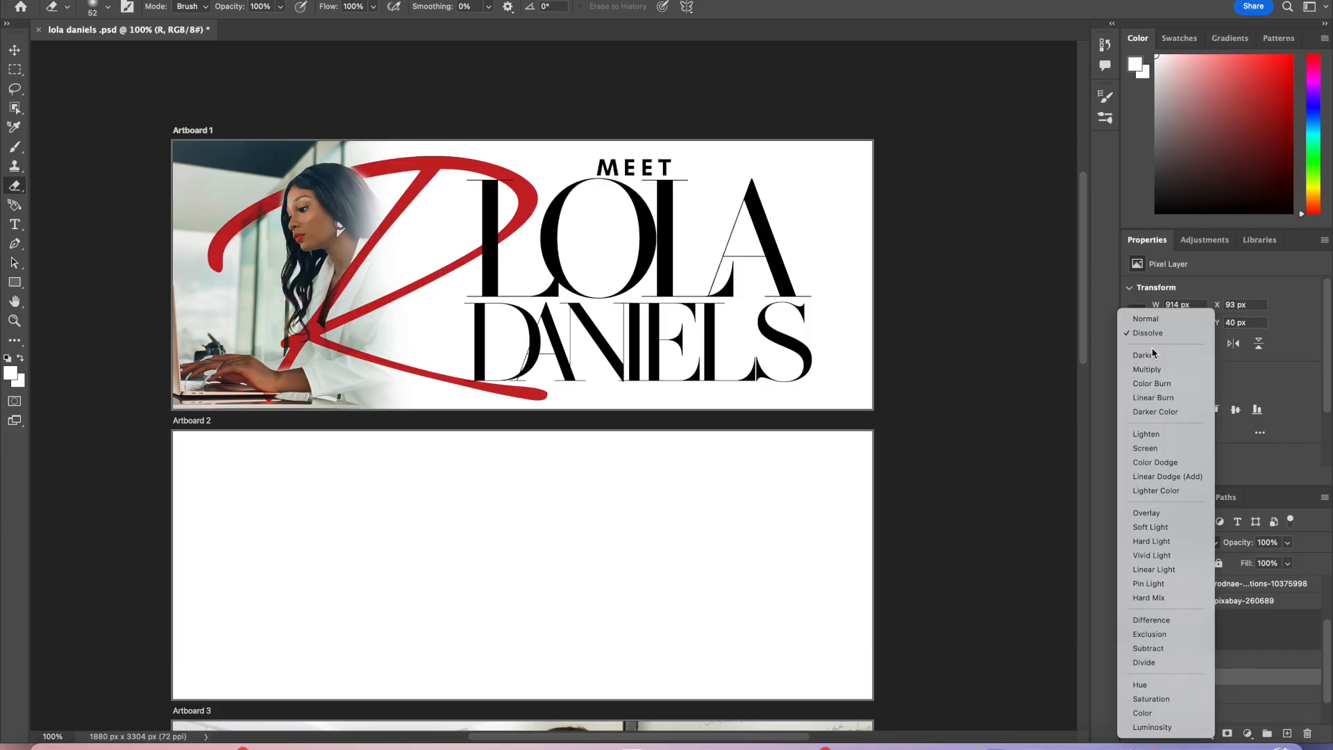
click(1146, 318)
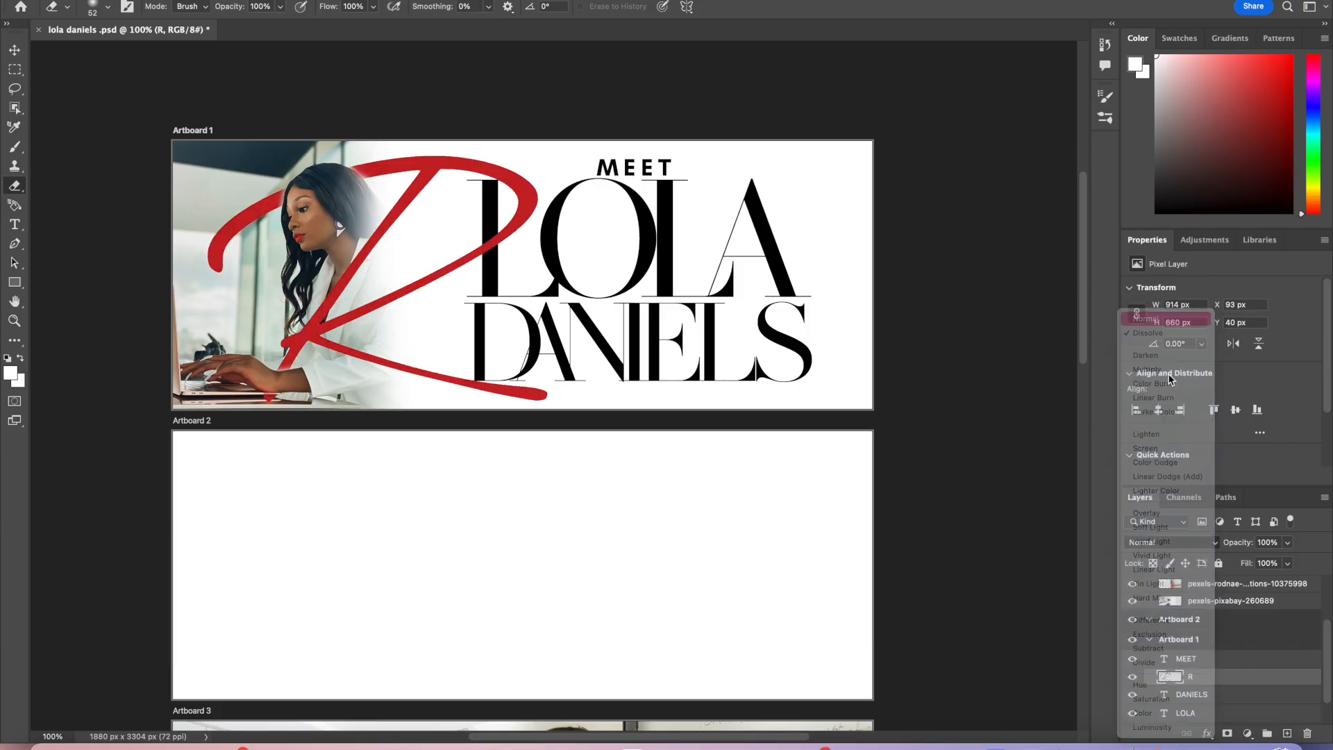
Step: Try lowering the R layer's opacity to 16% and restore it to 100%
click(1288, 543)
drag(1288, 564, 1232, 564)
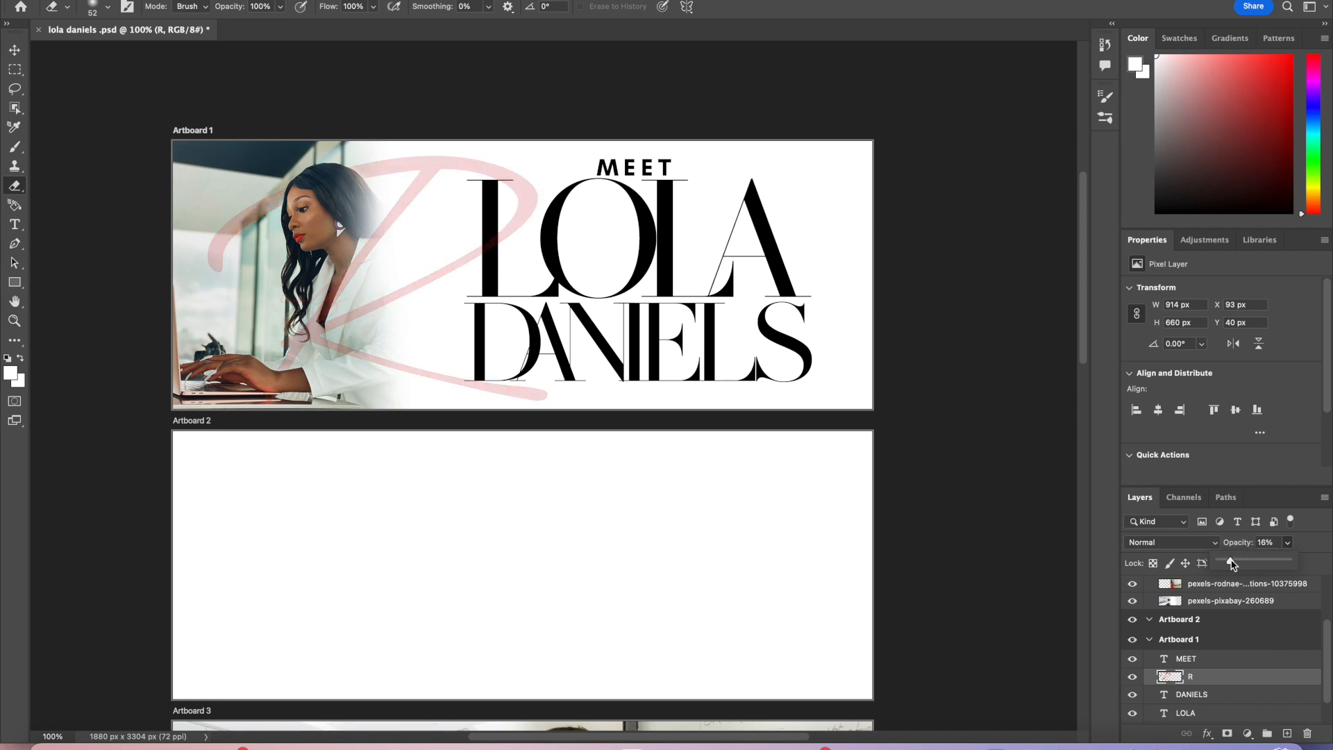
scroll(873, 576, down, 5)
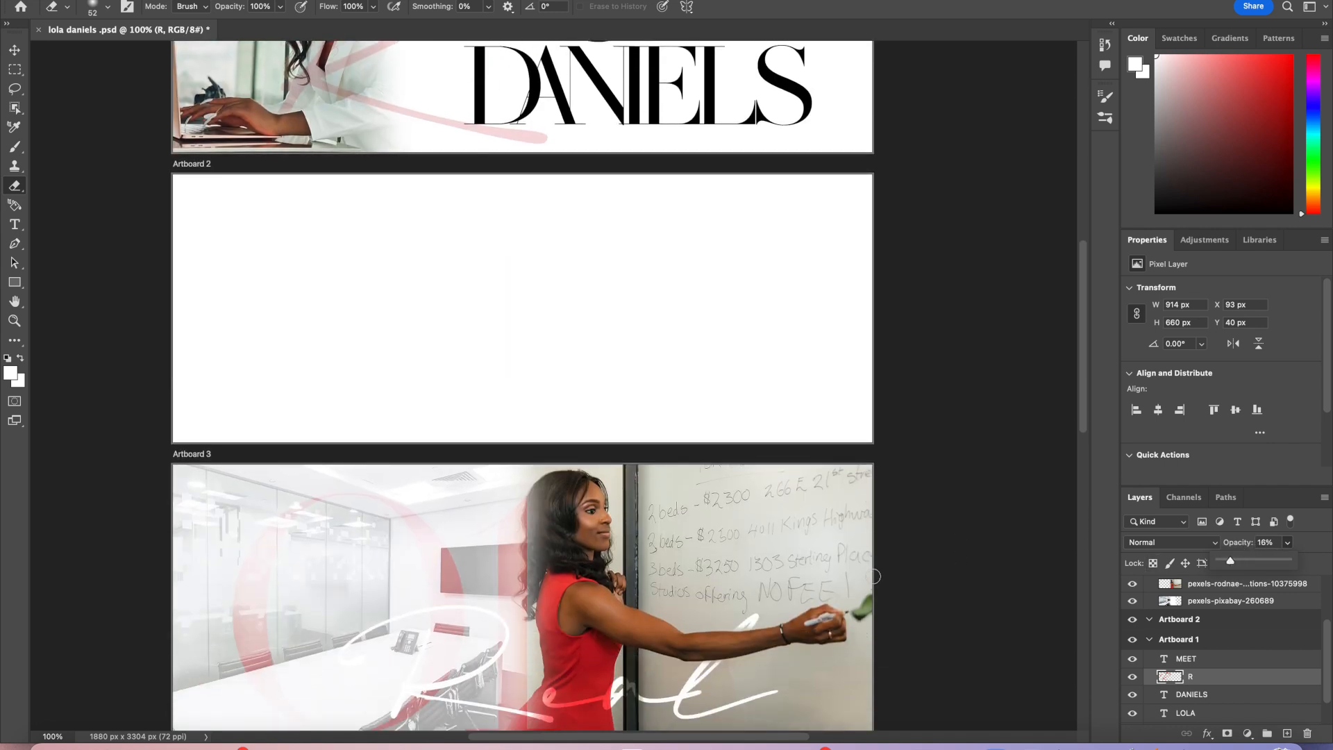
scroll(873, 576, up, 3)
scroll(873, 577, up, 1)
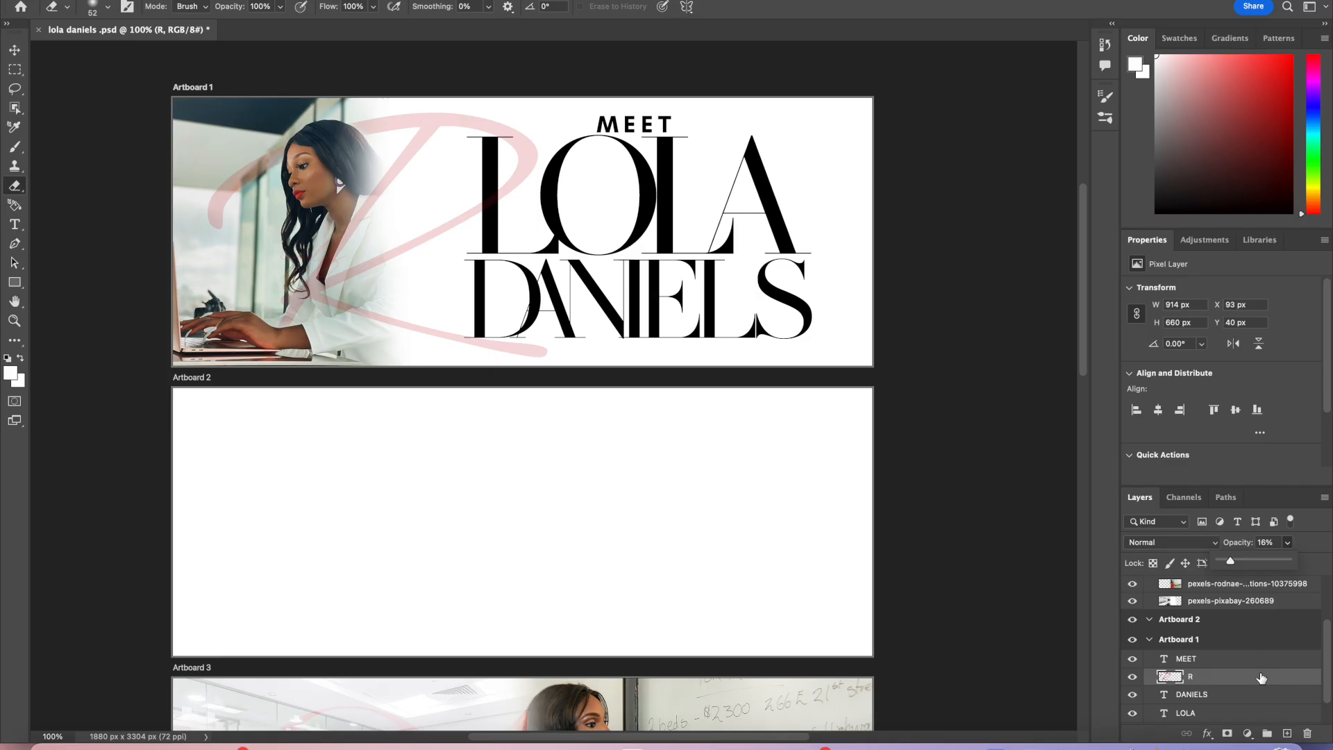
drag(1234, 561, 1261, 560)
click(1215, 546)
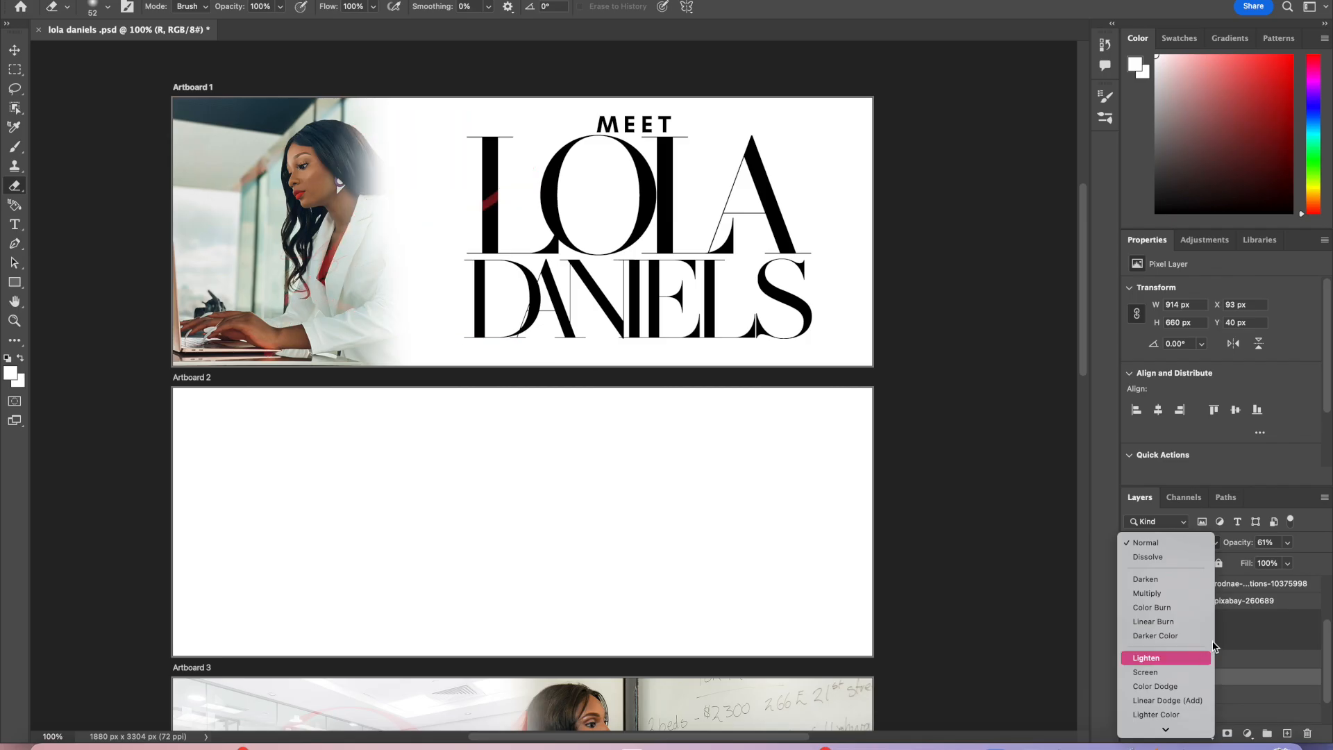
click(1287, 543)
click(1290, 544)
drag(1293, 563, 1330, 564)
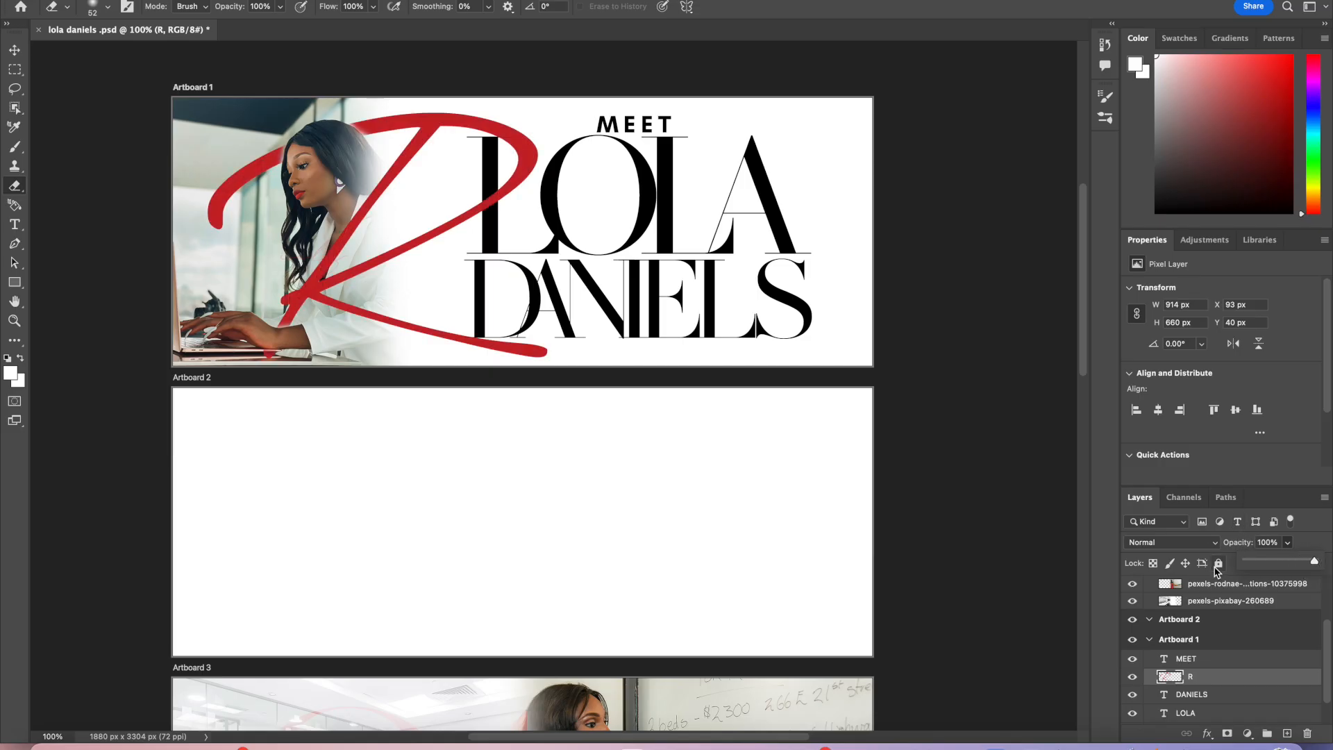
Step: Drag the photo of two women at a table from the Pexels Business collection into Artboard 2
click(1204, 549)
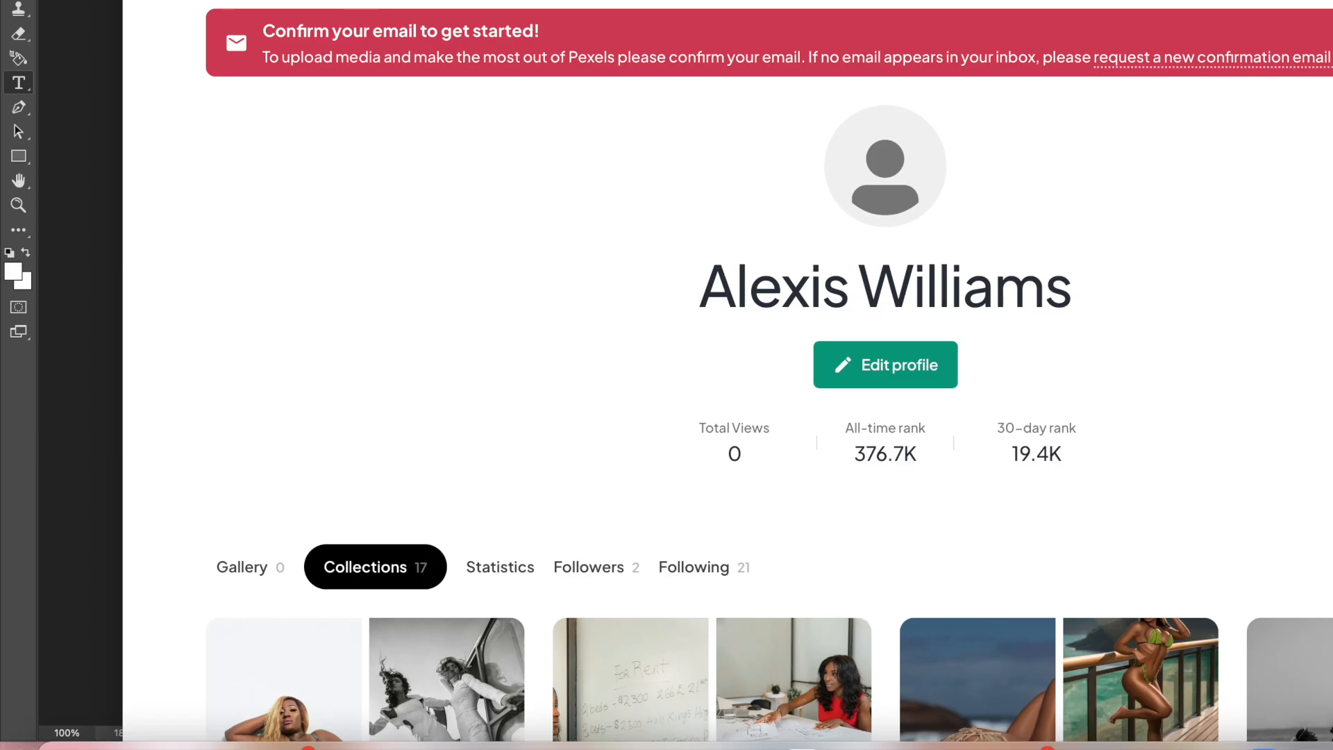
scroll(870, 109, down, 10)
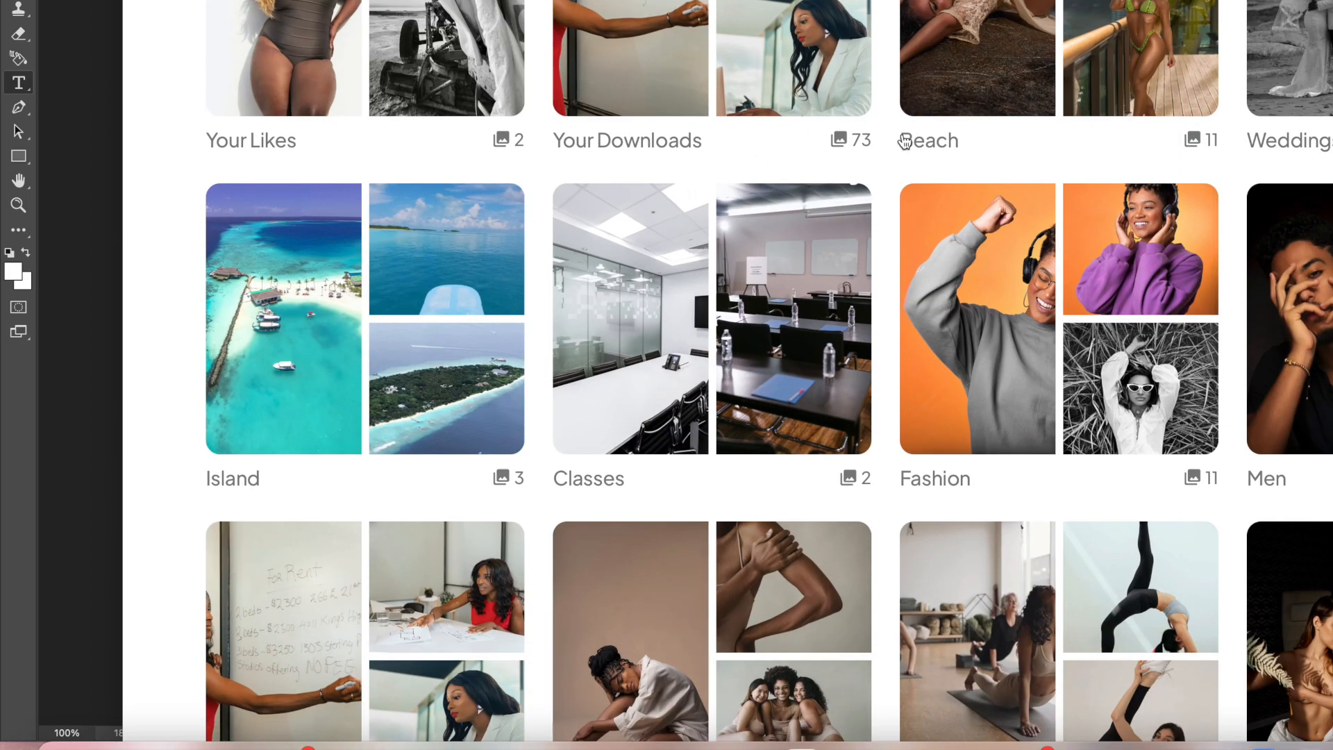
scroll(1019, 497, down, 5)
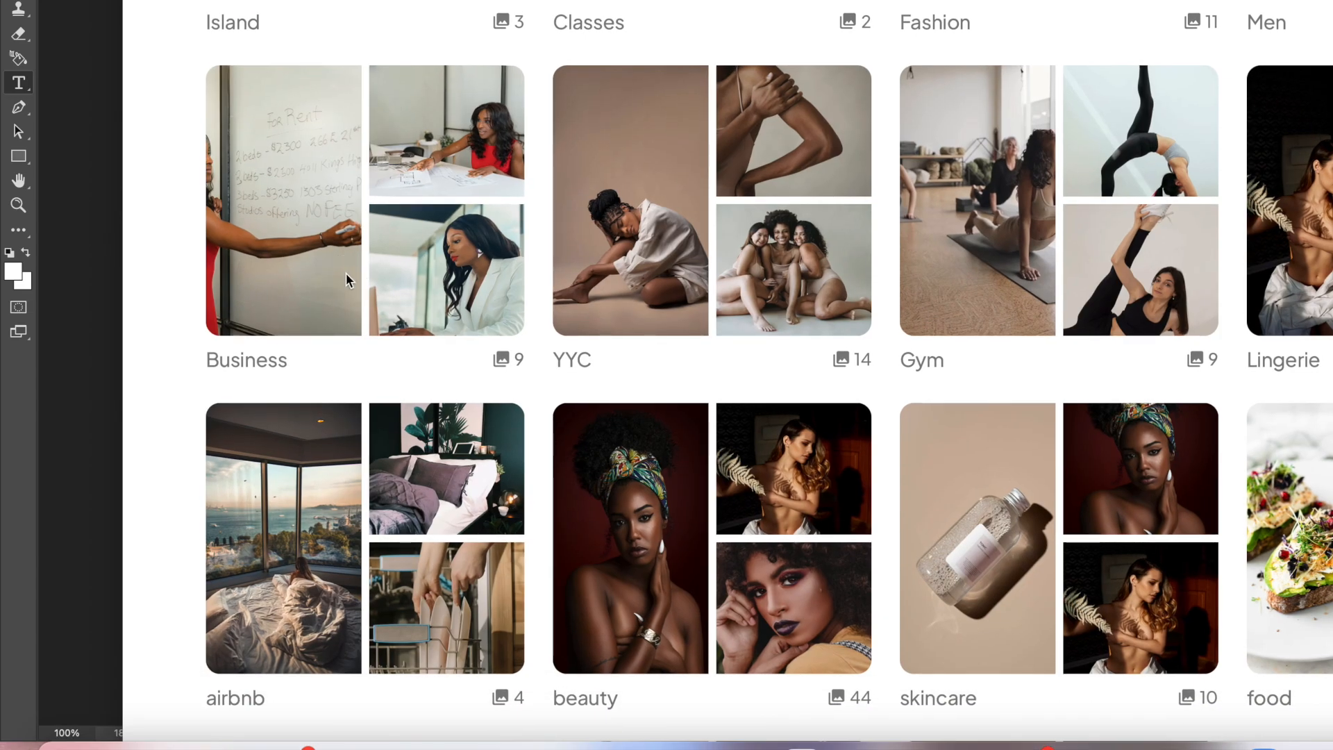
click(346, 280)
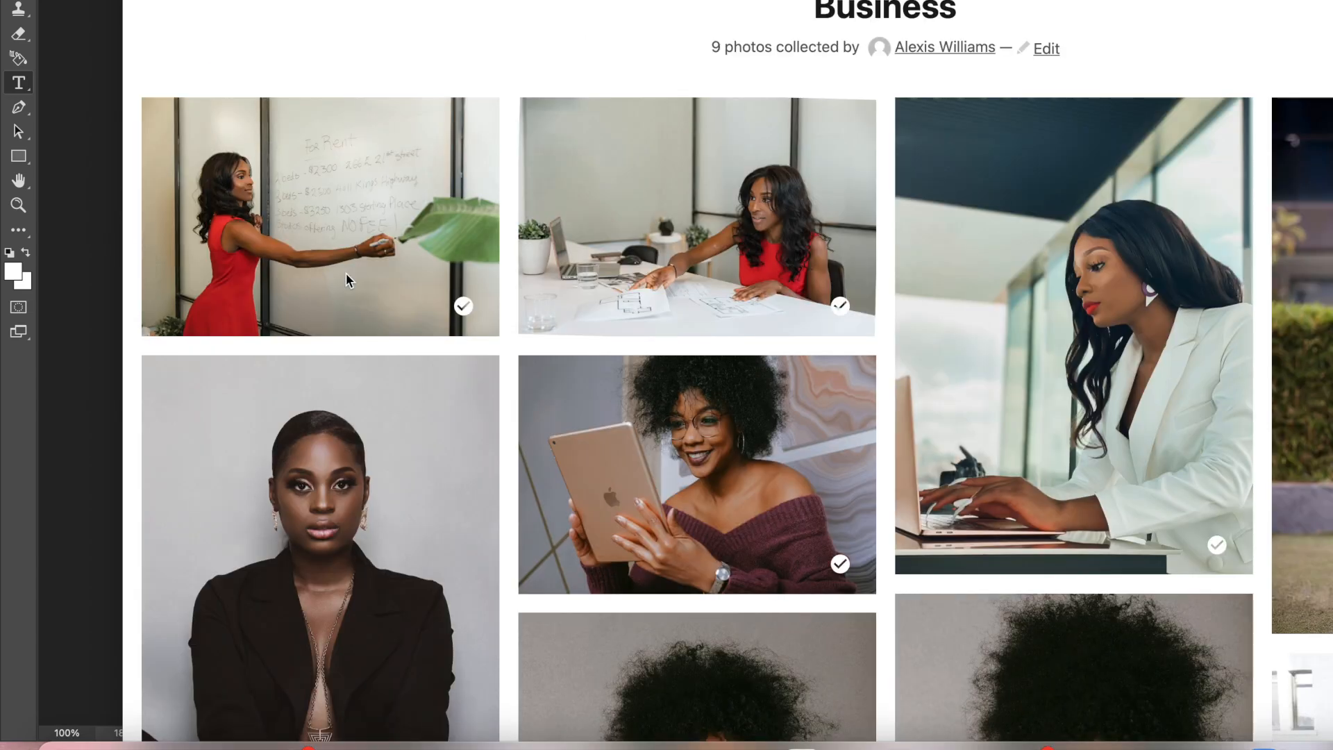
scroll(505, 415, down, 10)
scroll(505, 409, up, 10)
scroll(504, 410, down, 2)
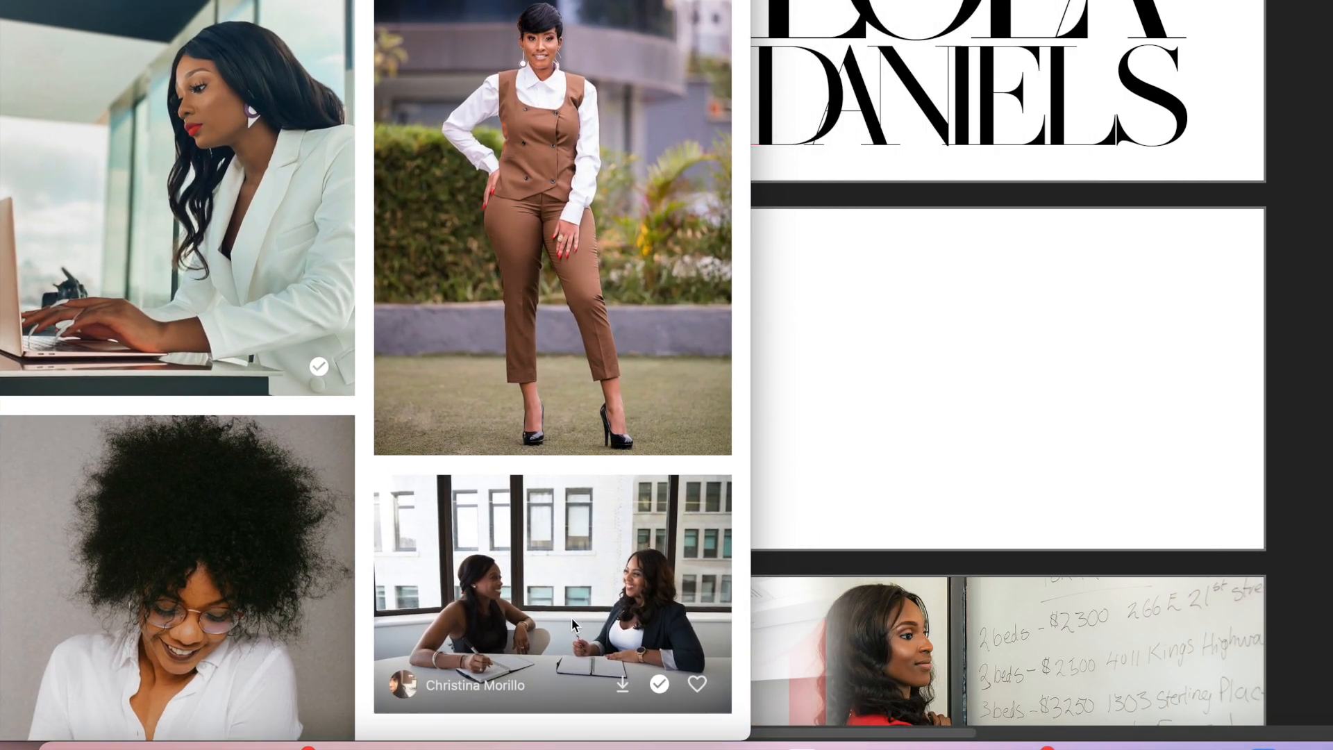
drag(579, 618, 923, 465)
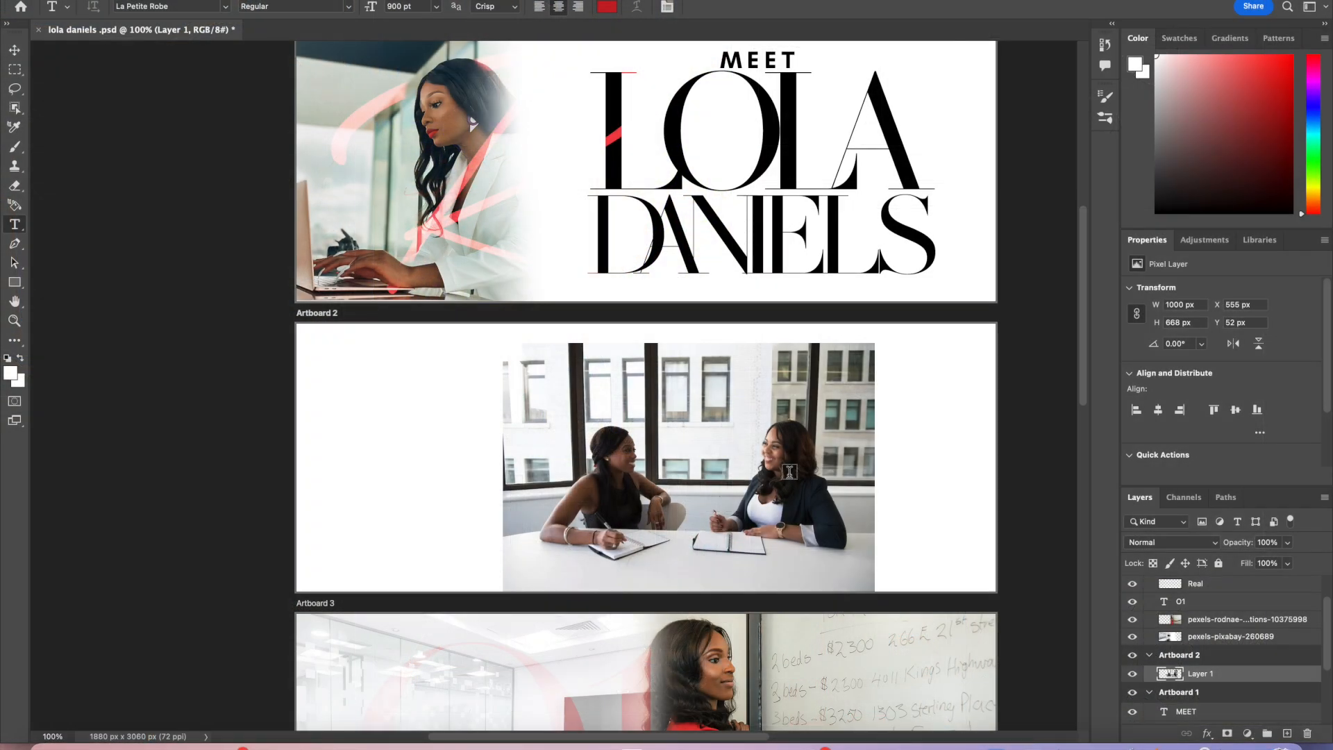
Step: Scale the placed photo to 2000 px wide and position it to fill Artboard 2
key(v)
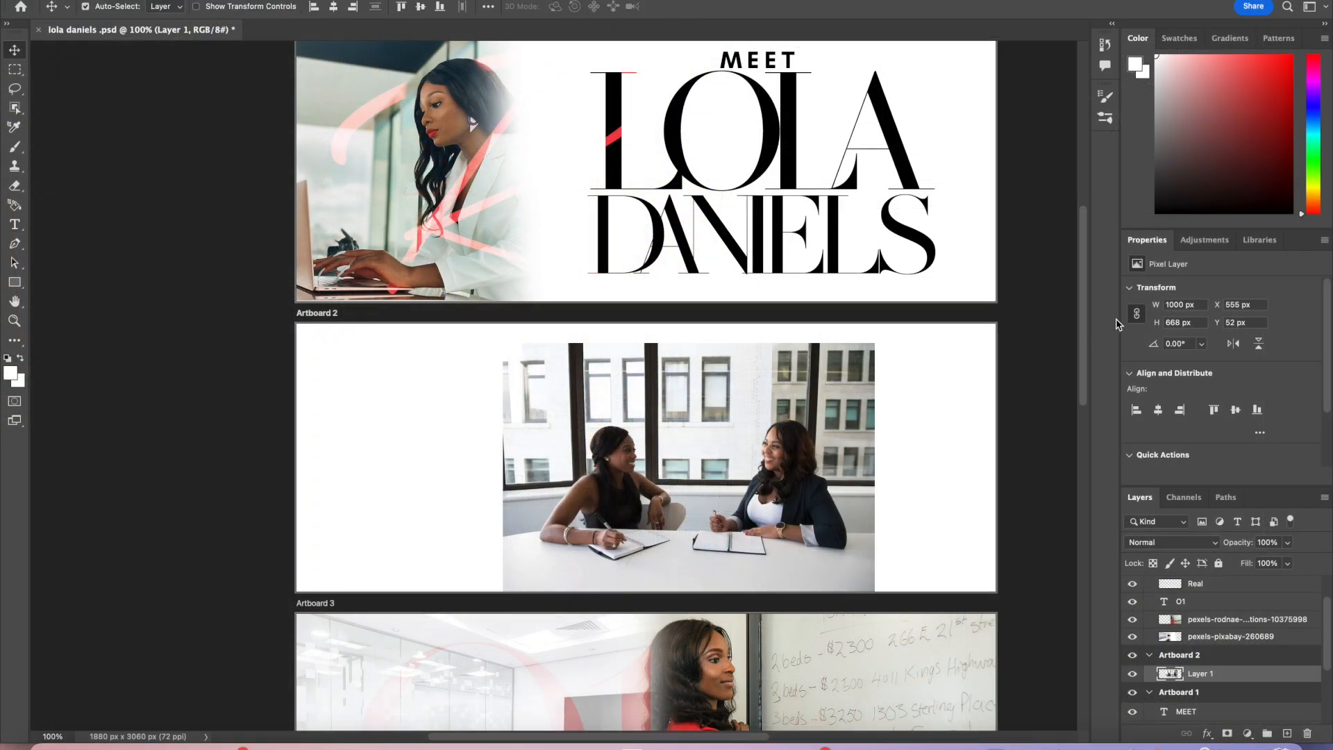
click(1175, 305)
text(2000)
key(Return)
click(801, 478)
drag(801, 478, 648, 370)
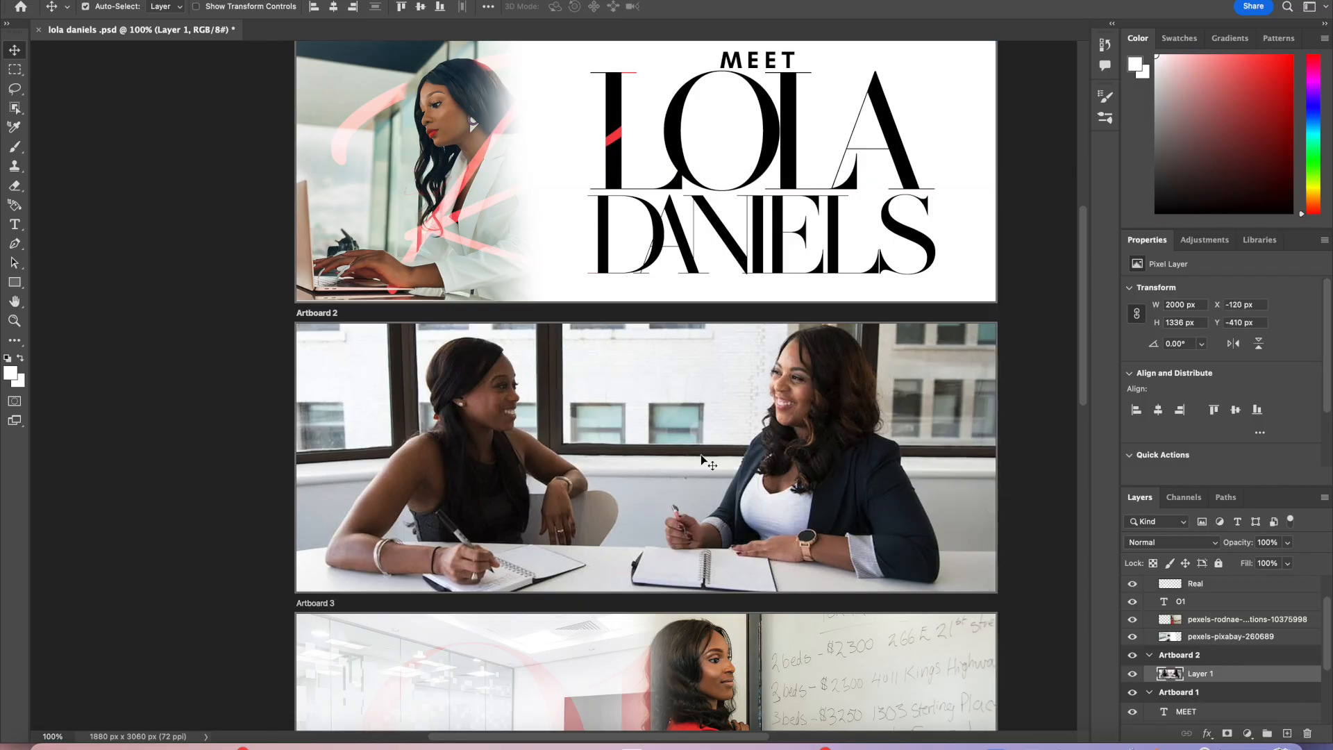
Step: Lower the Artboard 2 photo layer's opacity to 28%
scroll(701, 454, down, 5)
scroll(701, 454, up, 4)
scroll(701, 455, up, 3)
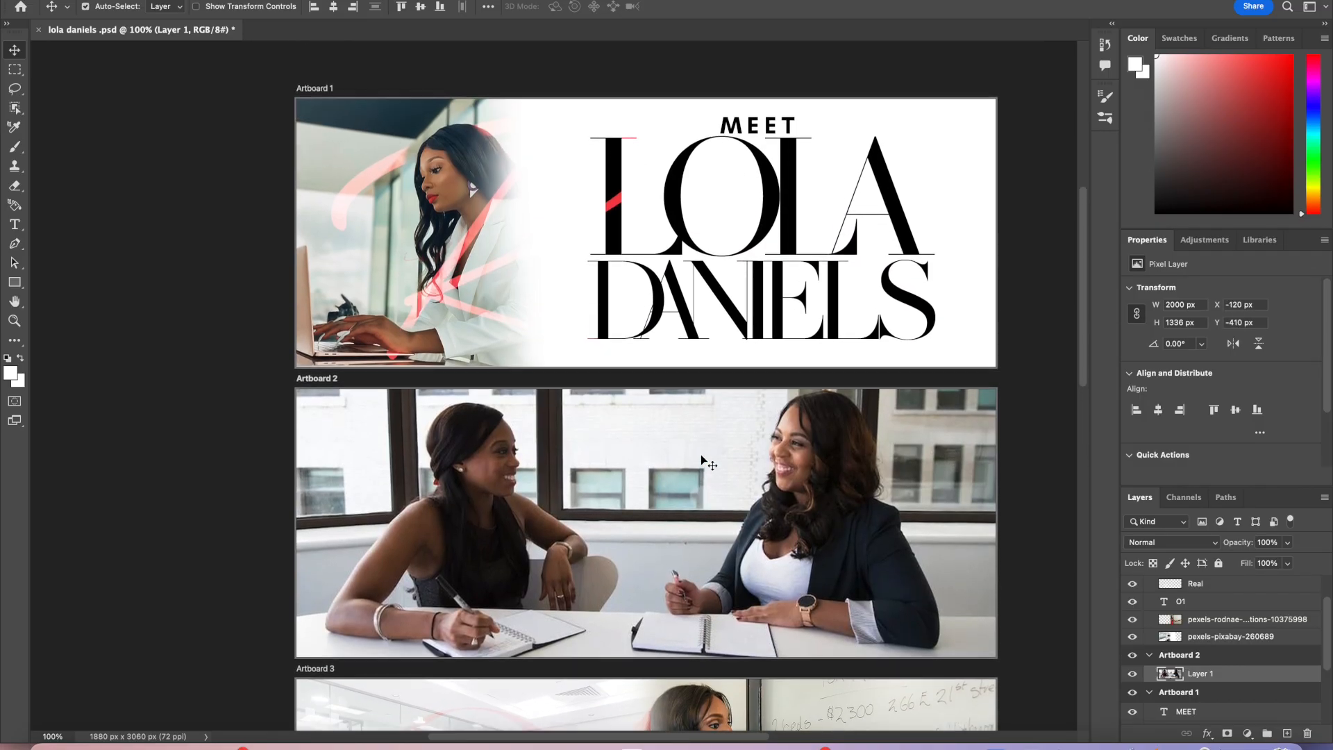
click(1287, 549)
drag(1290, 560, 1241, 566)
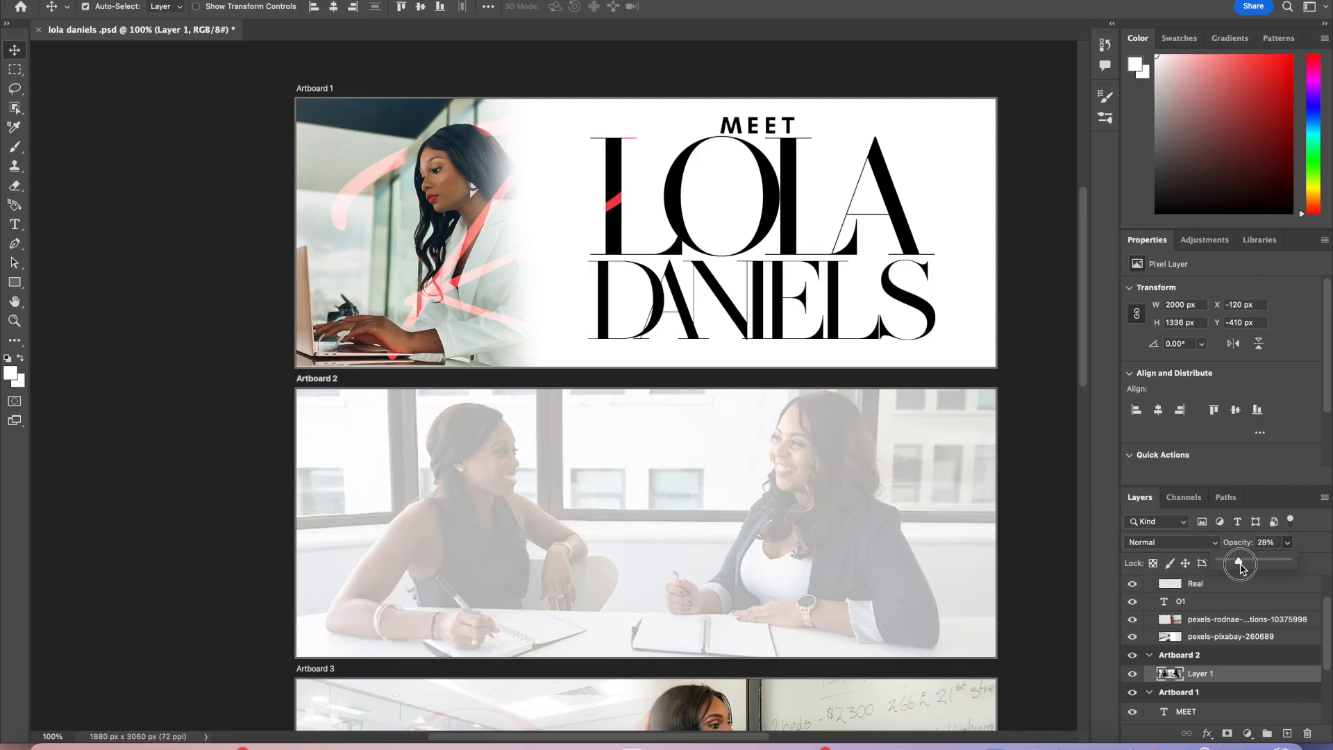
Step: Set the Artboard 2 photo layer's opacity to 23%
drag(1239, 564, 1259, 568)
drag(976, 552, 953, 534)
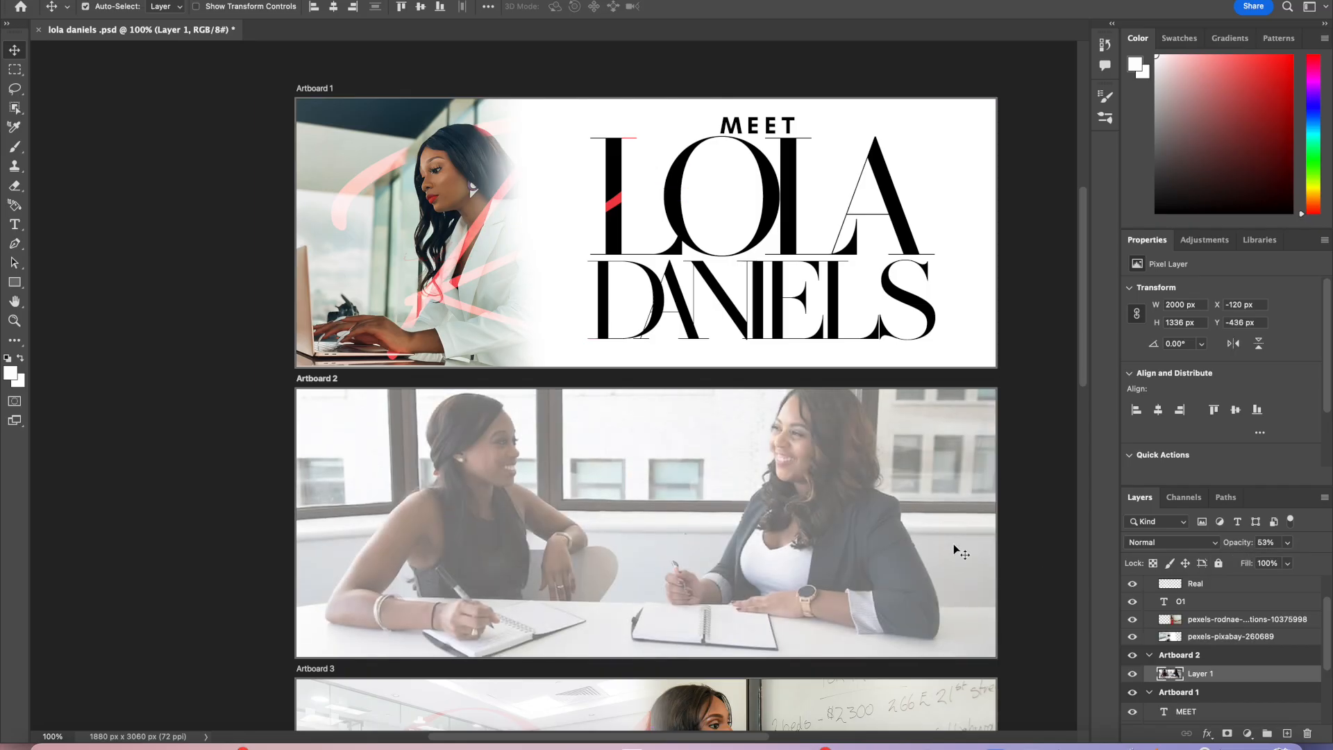
click(1289, 544)
mouse_move(1288, 561)
mouse_down()
mouse_move(1250, 562)
mouse_move(1269, 566)
mouse_up()
scroll(486, 347, right, 1)
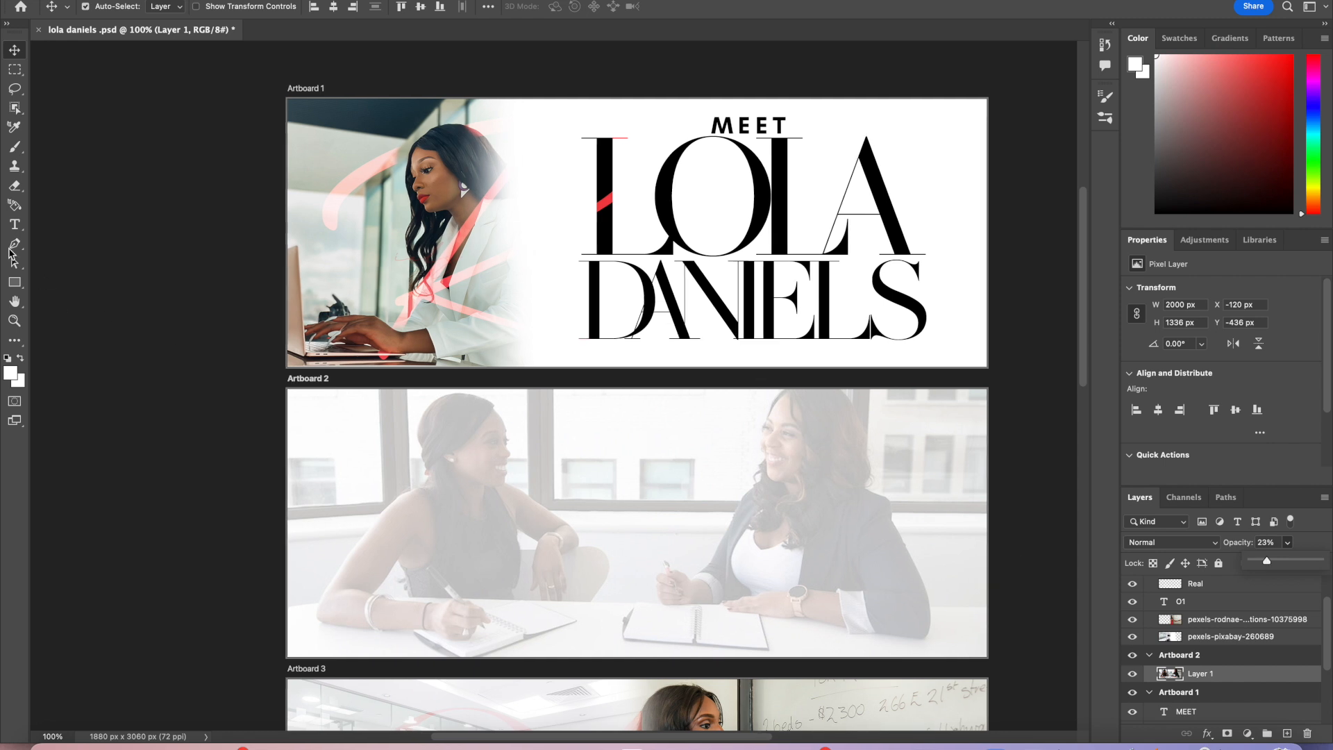
Step: Draw a text box across Artboard 2, clear the placeholder text and type OWNER
click(15, 224)
drag(381, 459, 894, 601)
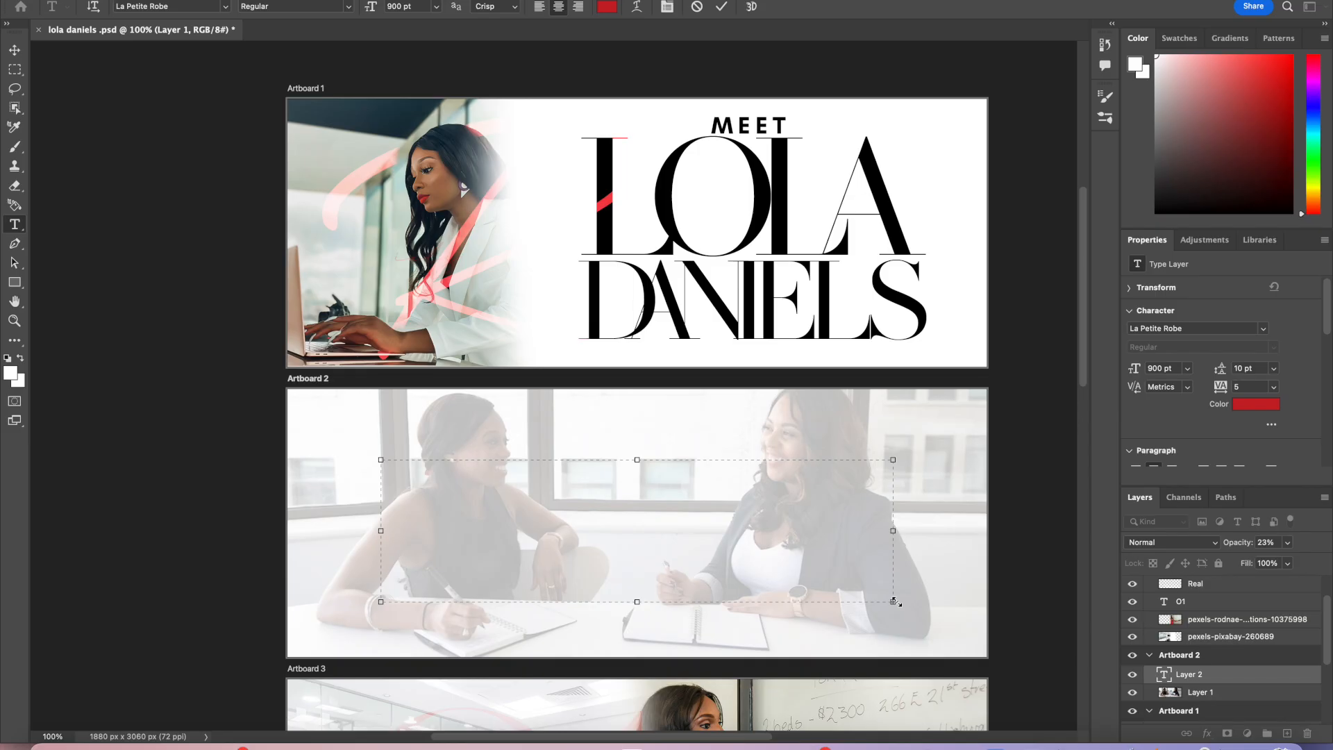
click(411, 9)
text(200)
drag(892, 459, 916, 406)
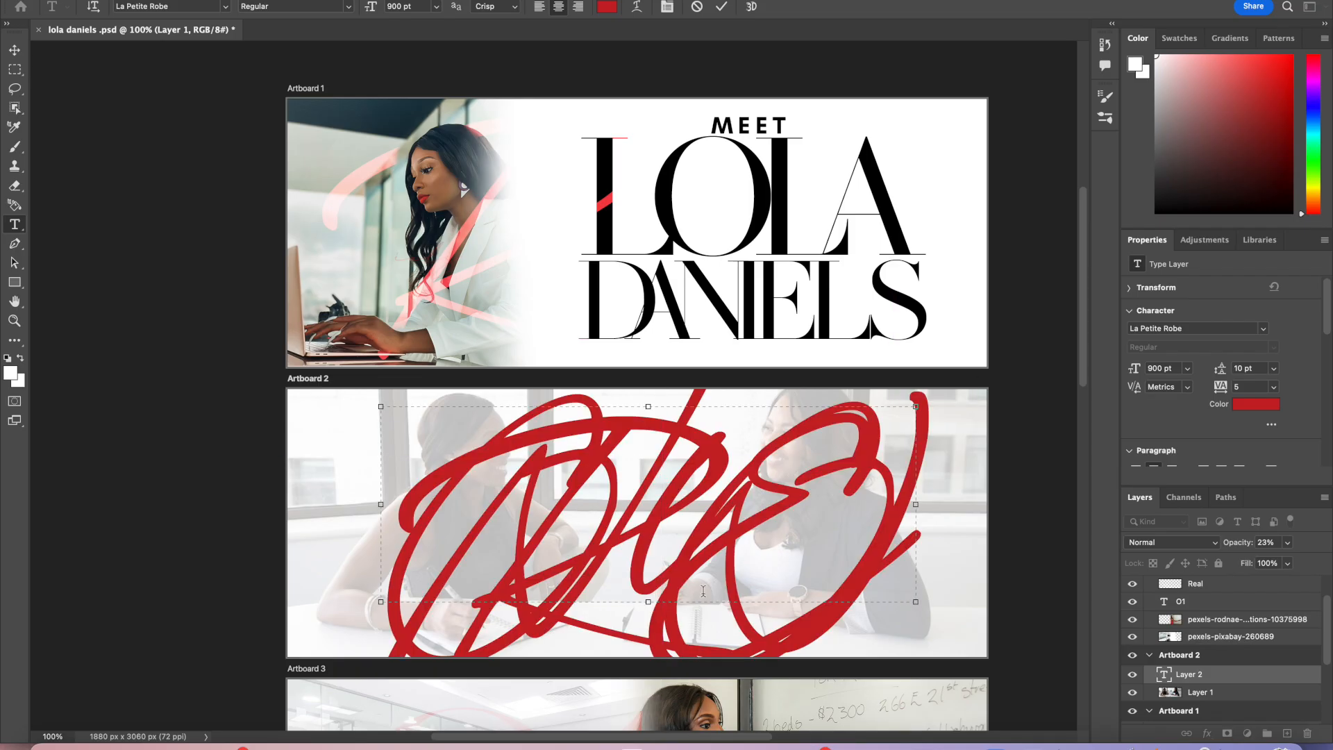
drag(380, 602, 323, 612)
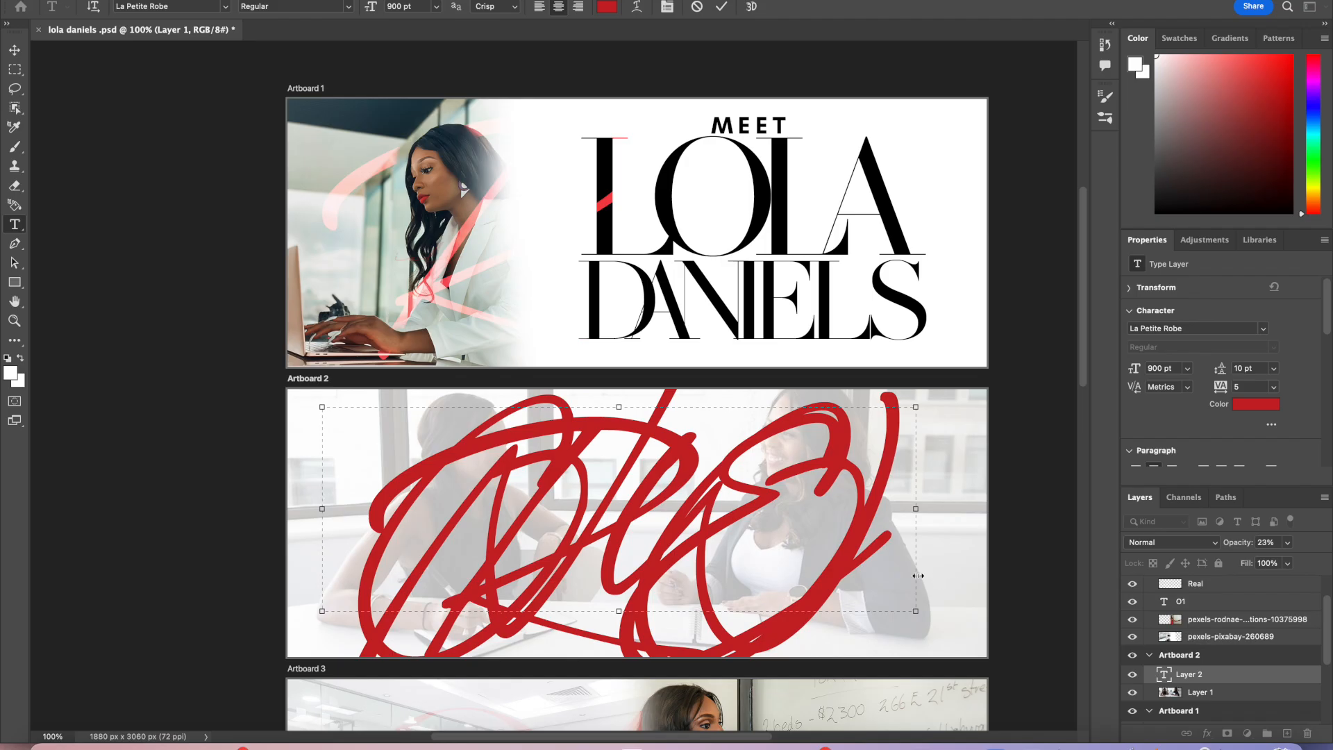
key(BackSpace)
key(BackSpace)
key(BackSpace)
key(BackSpace)
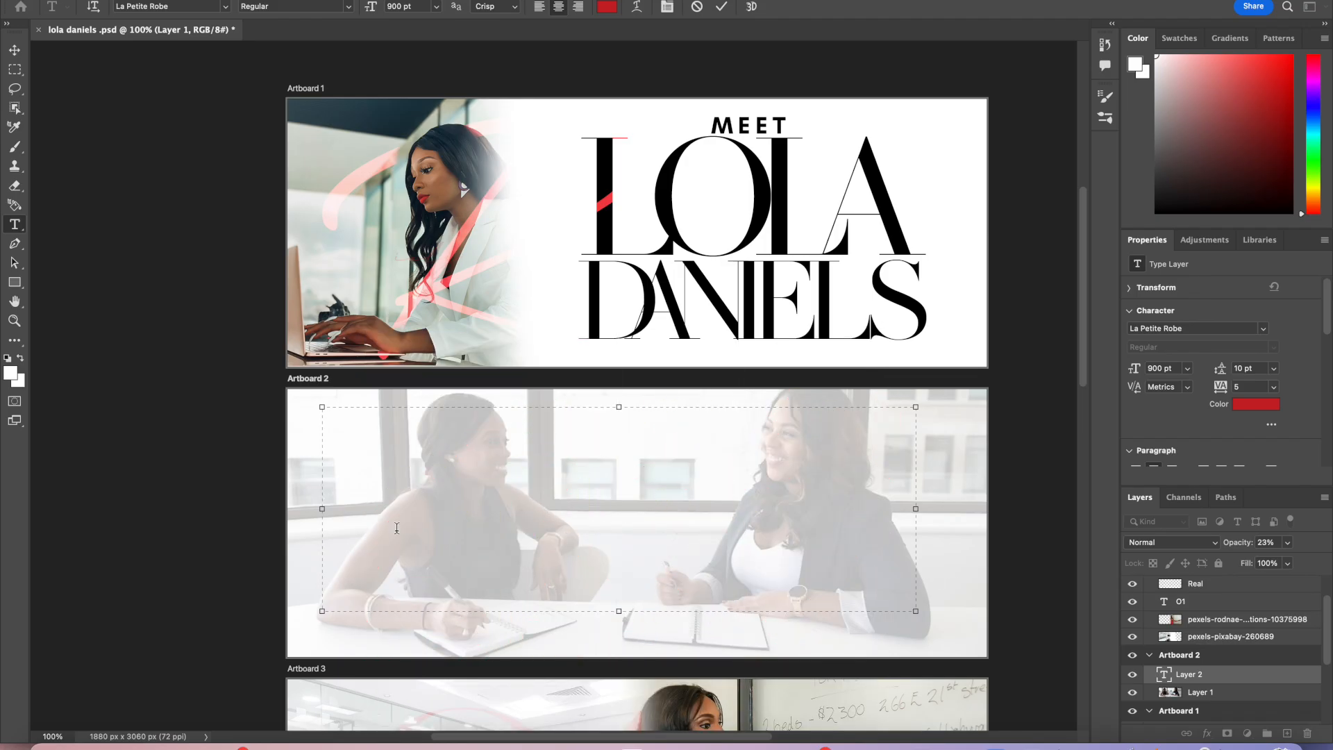
text(OWNER)
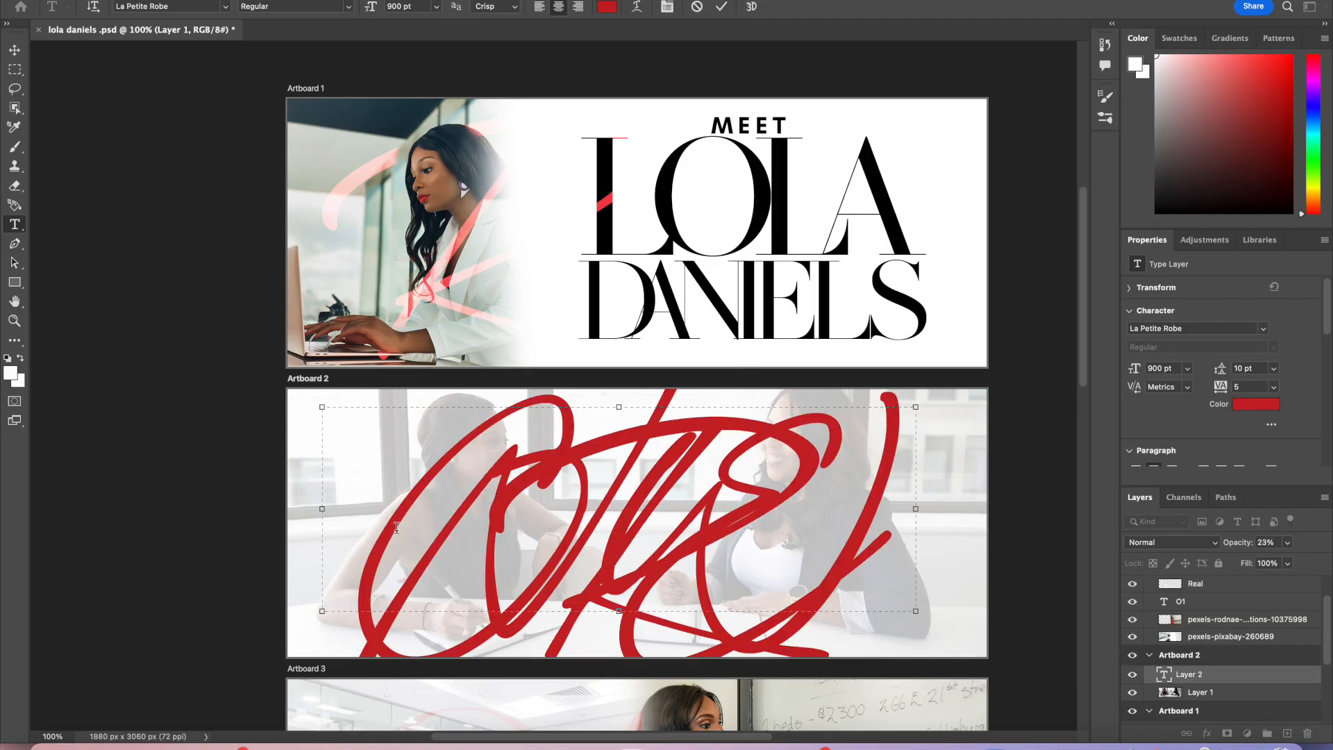
Step: Select the OWNER text and set its font size to 200 pt
drag(772, 584, 382, 445)
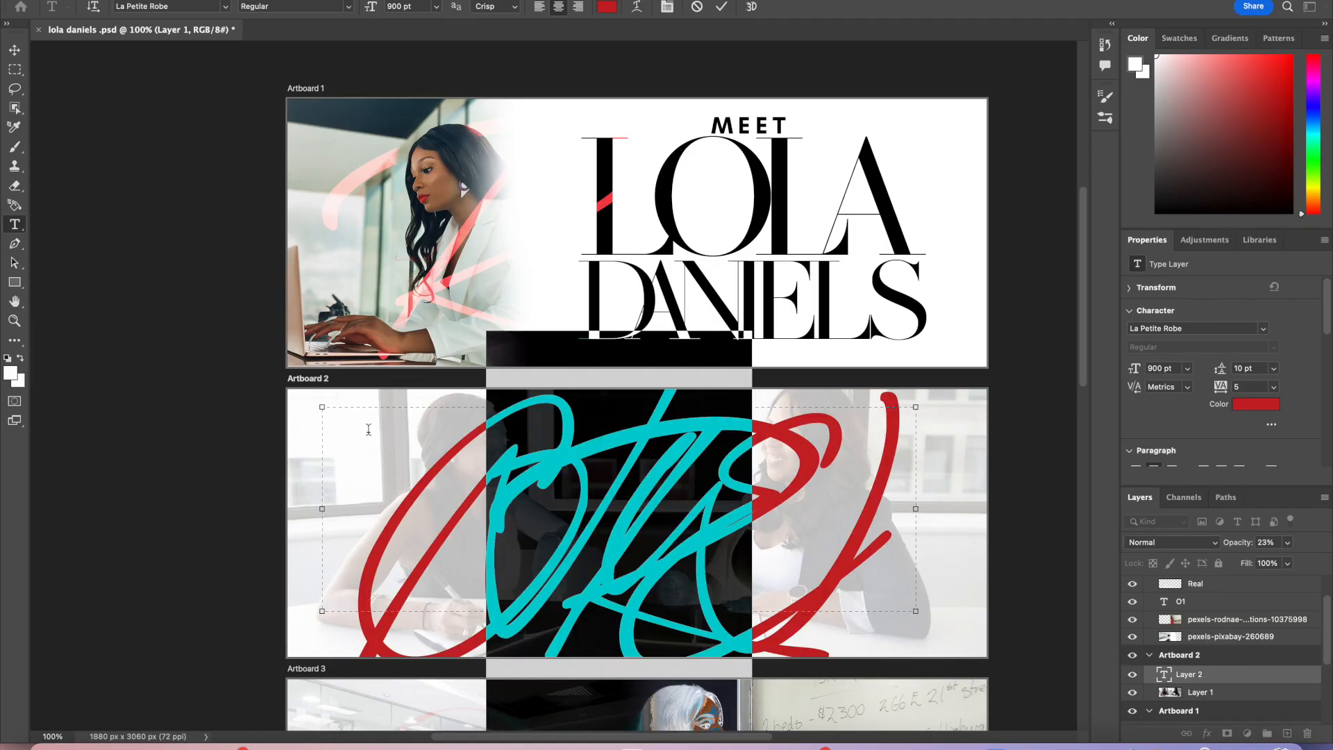
click(209, 7)
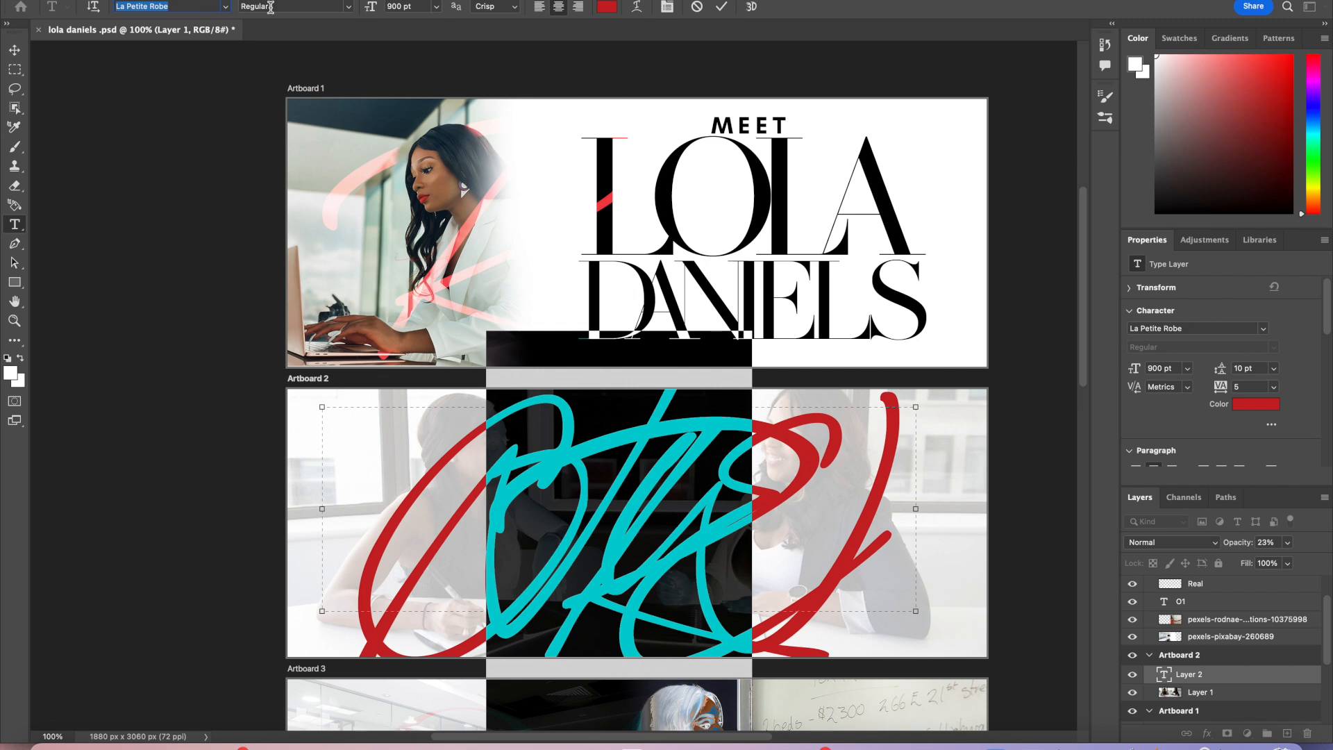
click(398, 7)
text(200)
key(Return)
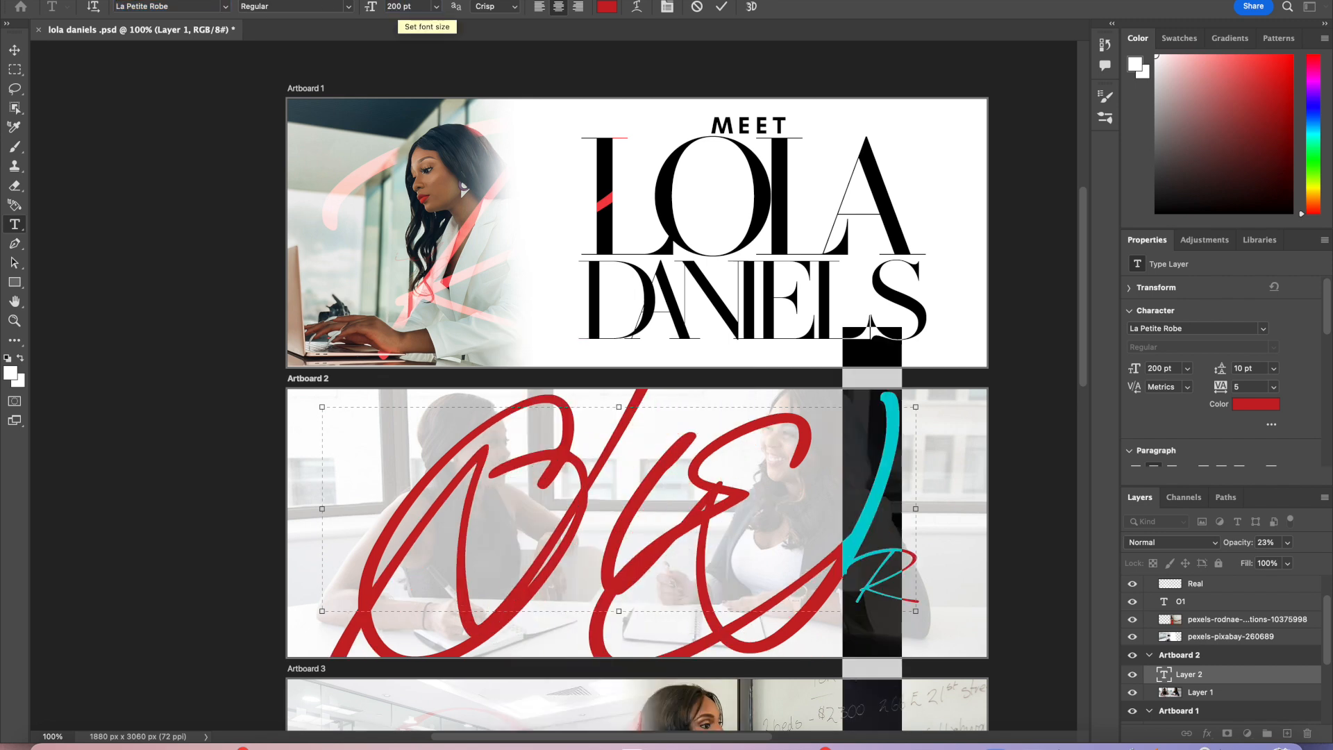
click(889, 560)
drag(888, 560, 327, 468)
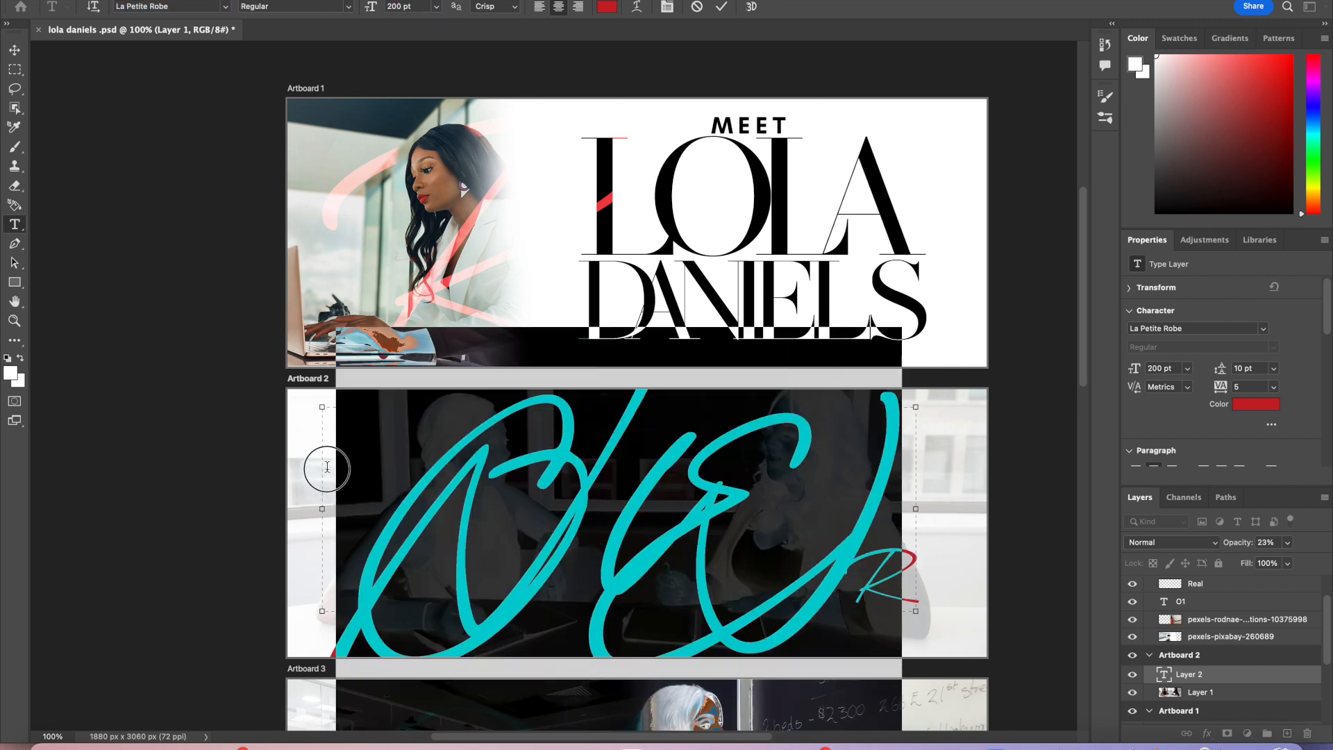
text(200)
key(Return)
drag(412, 482, 787, 569)
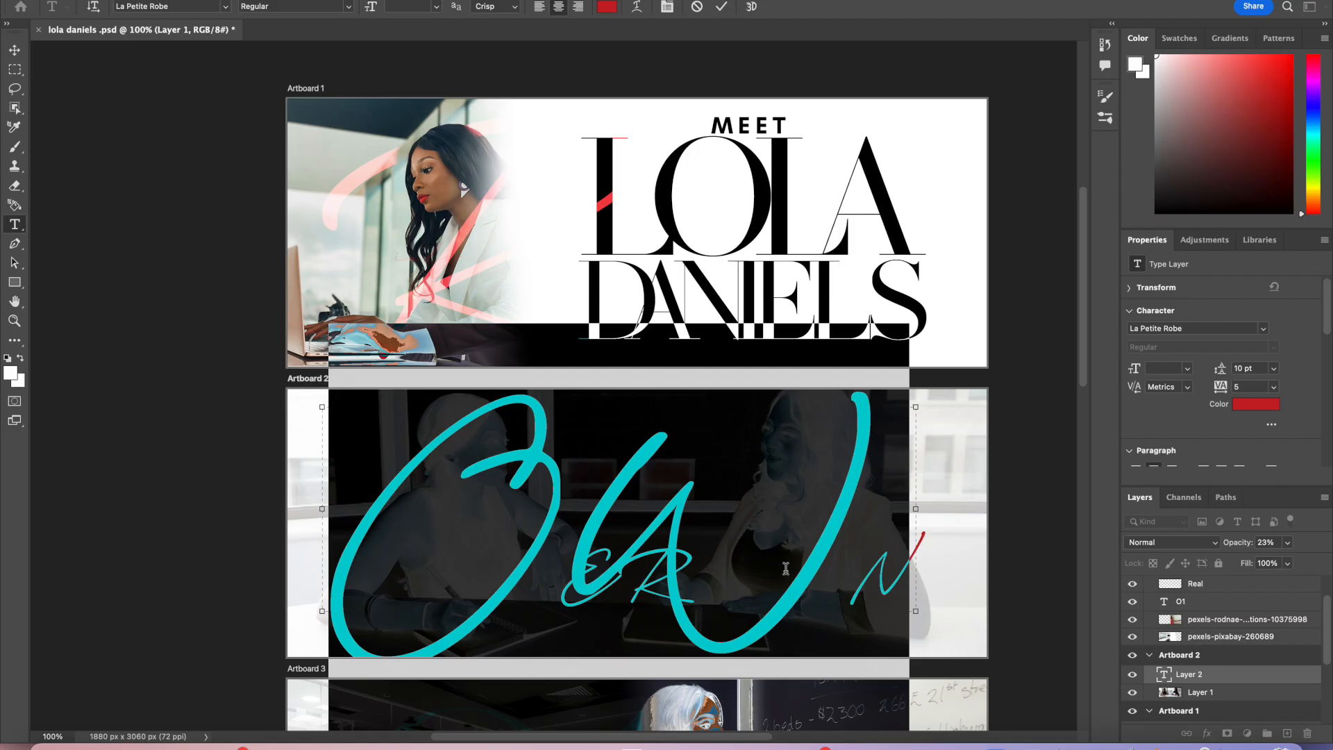
scroll(770, 531, down, 1)
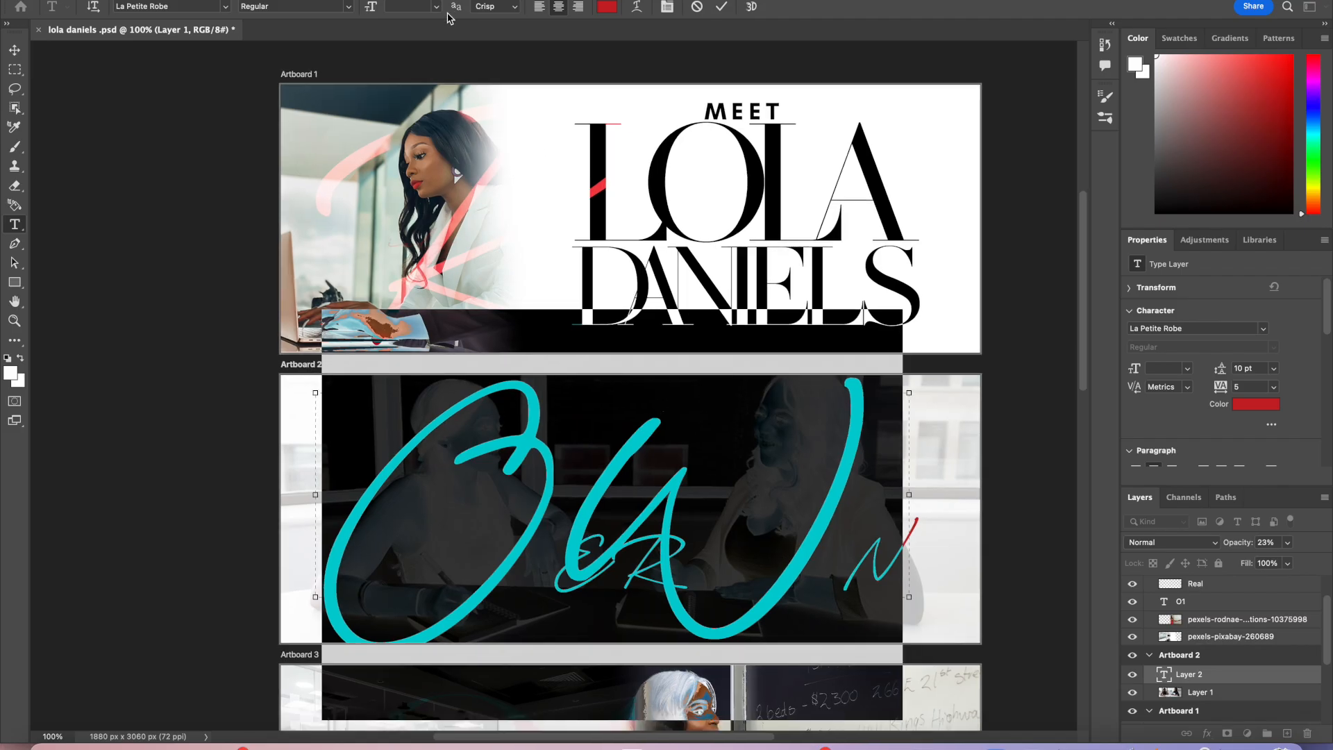
text(200)
key(Return)
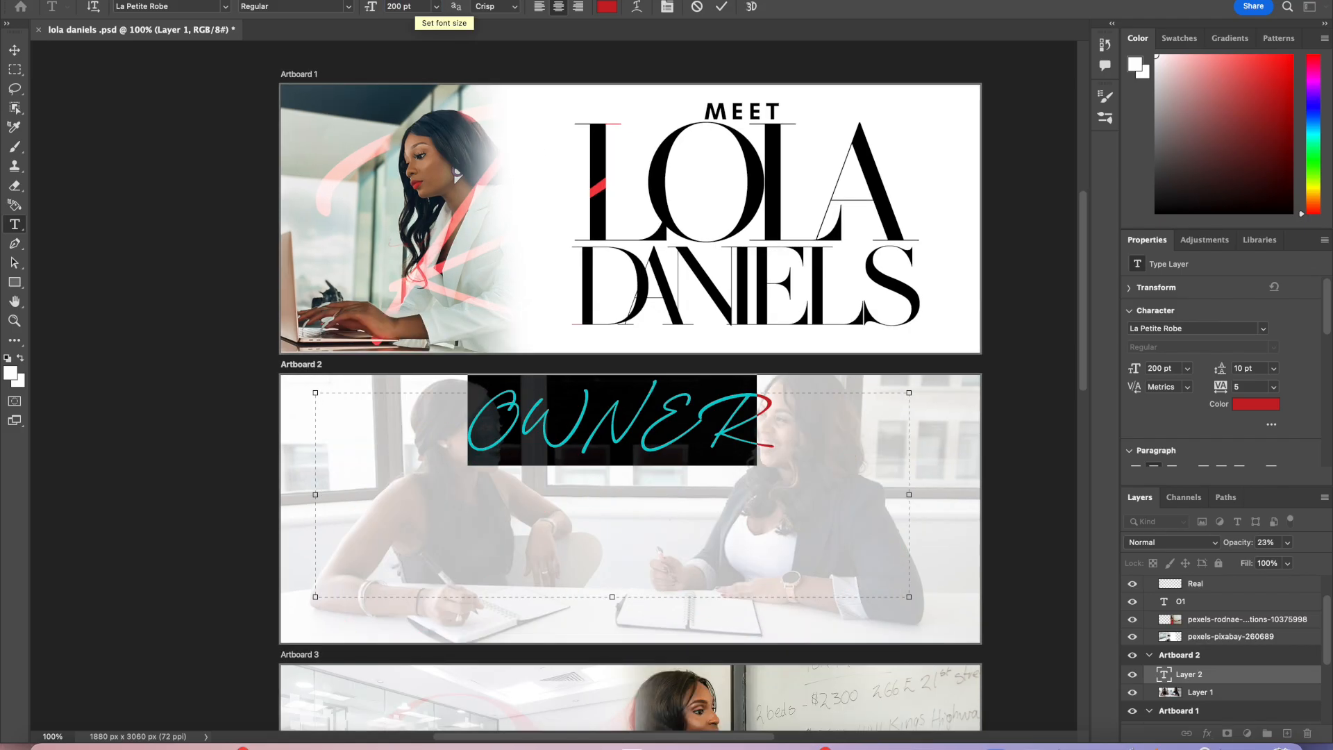
Step: Change the OWNER text's font to Glacial Indifference Bold
click(227, 6)
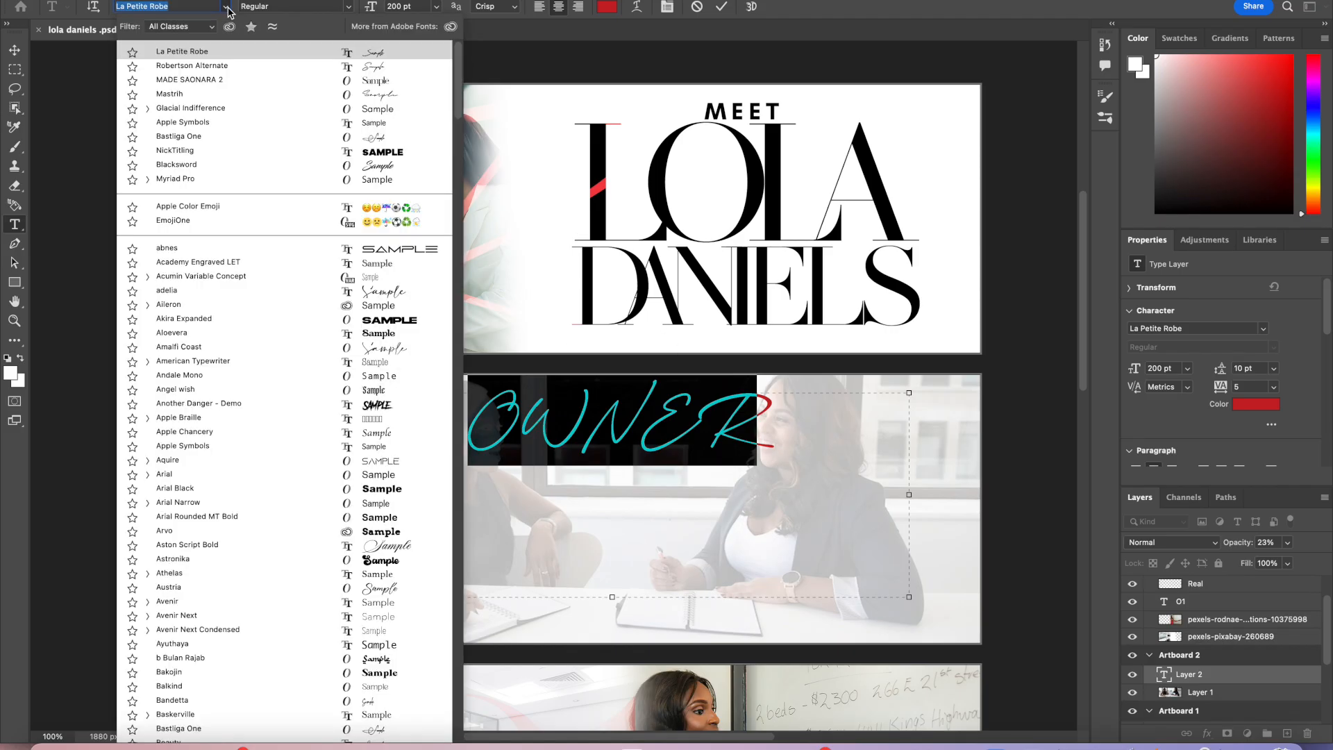
click(247, 110)
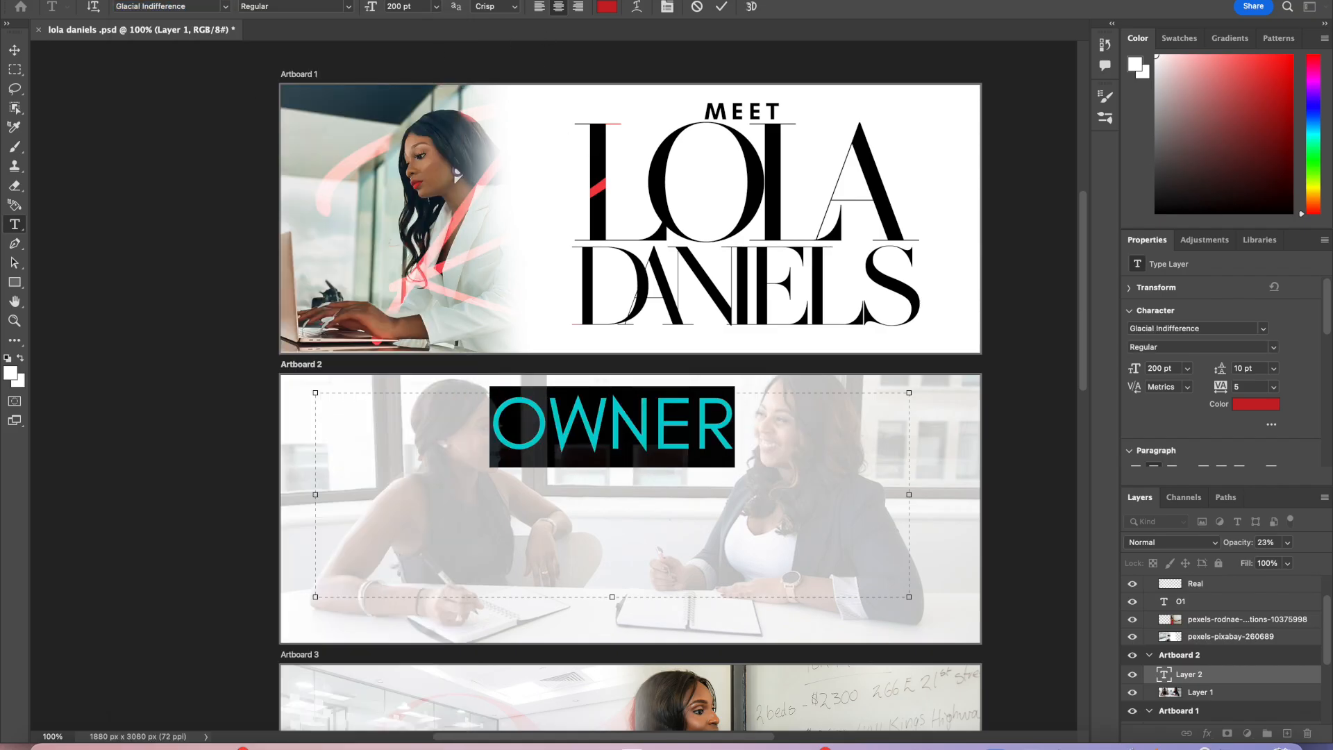
click(223, 12)
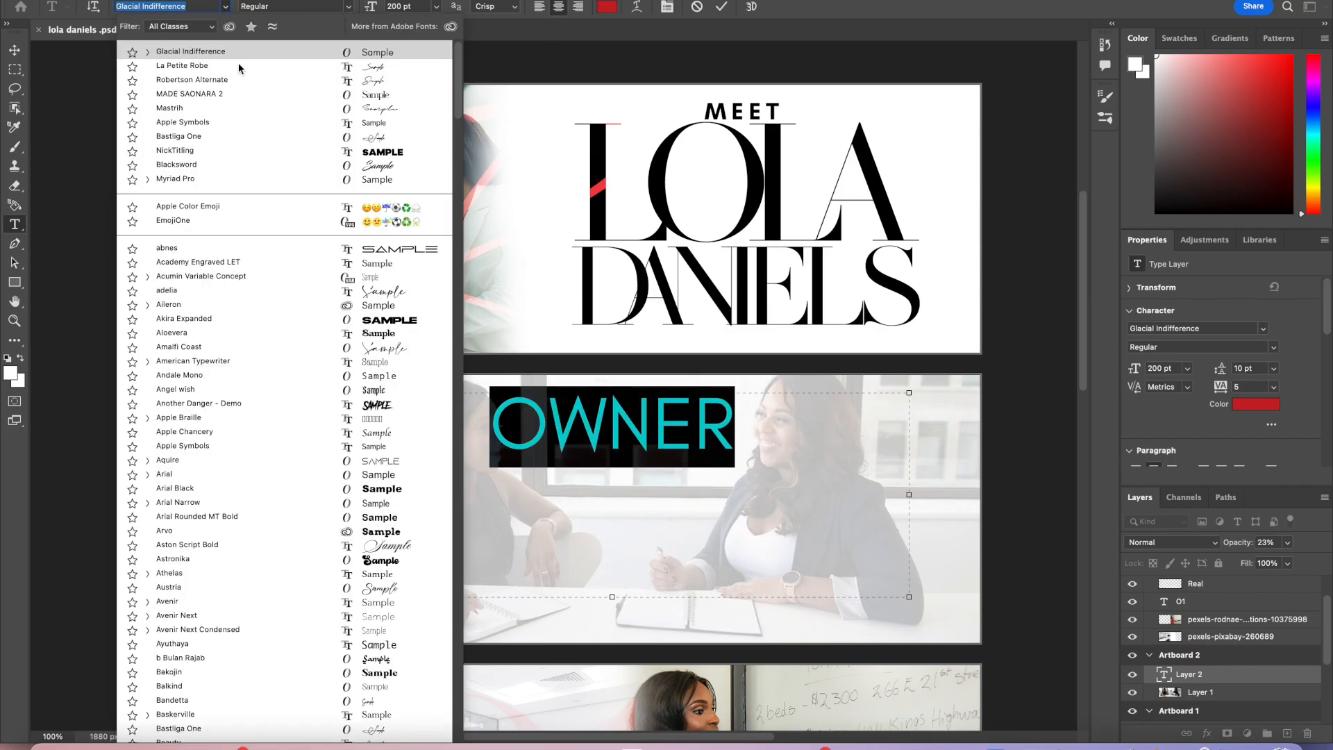
click(148, 54)
click(174, 81)
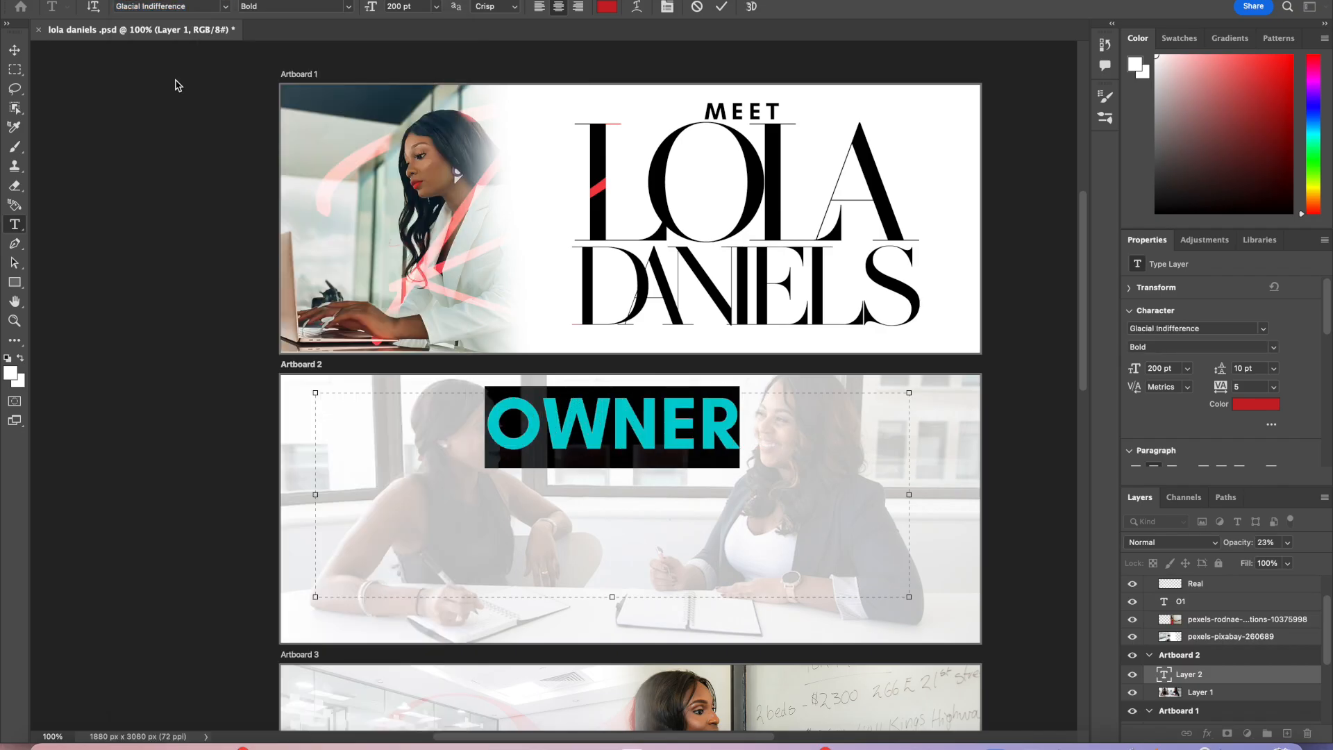
Step: Extend the text so it reads OWNER AND FOUNDER OF
click(703, 408)
click(788, 445)
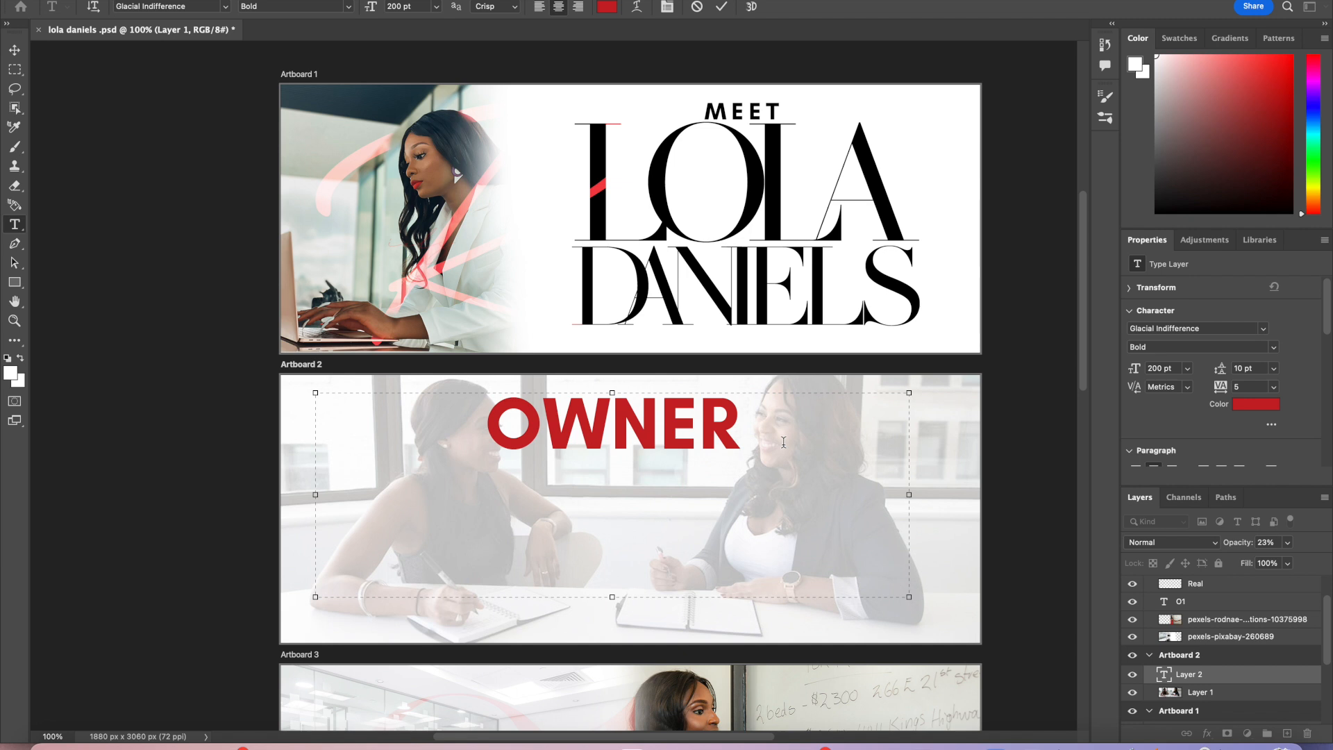
text(AND FOUND)
text(ER AND)
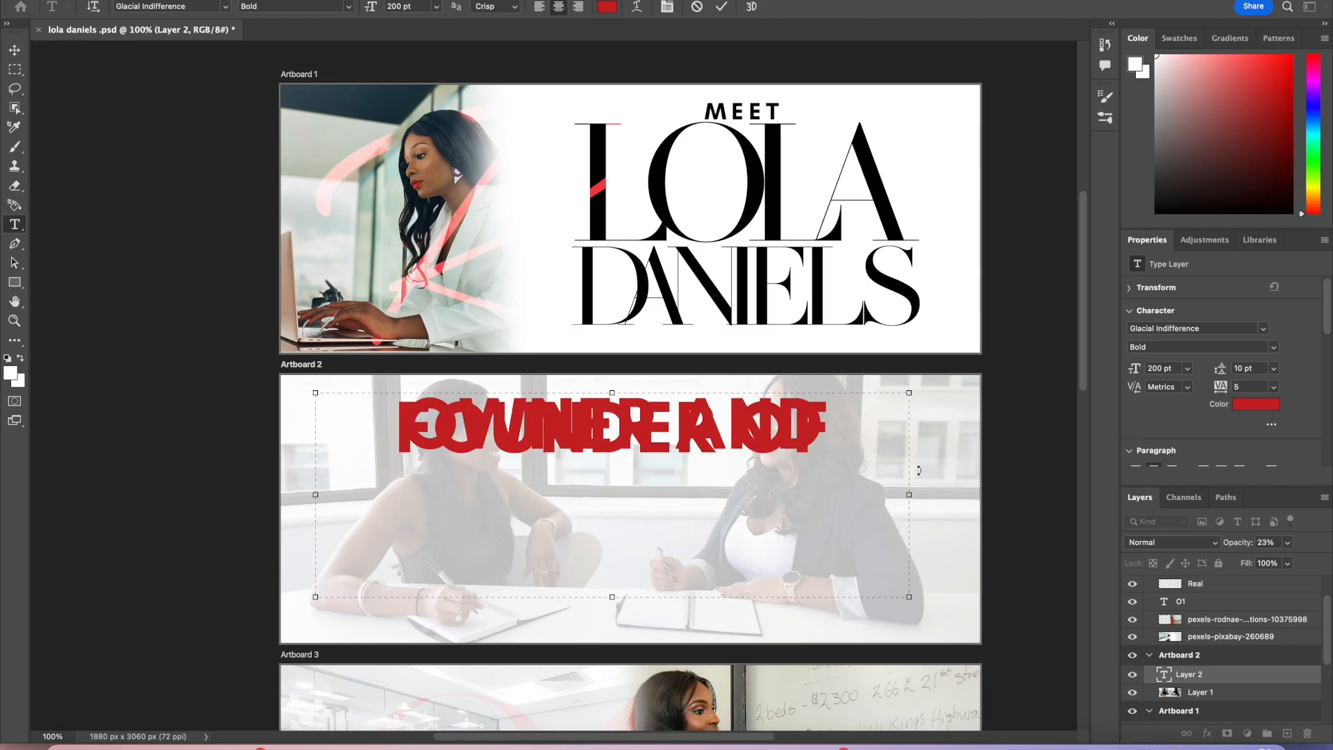
Step: Select the whole OWNER AND FOUNDER OF line and set its font size to 50 pt
drag(826, 437, 375, 325)
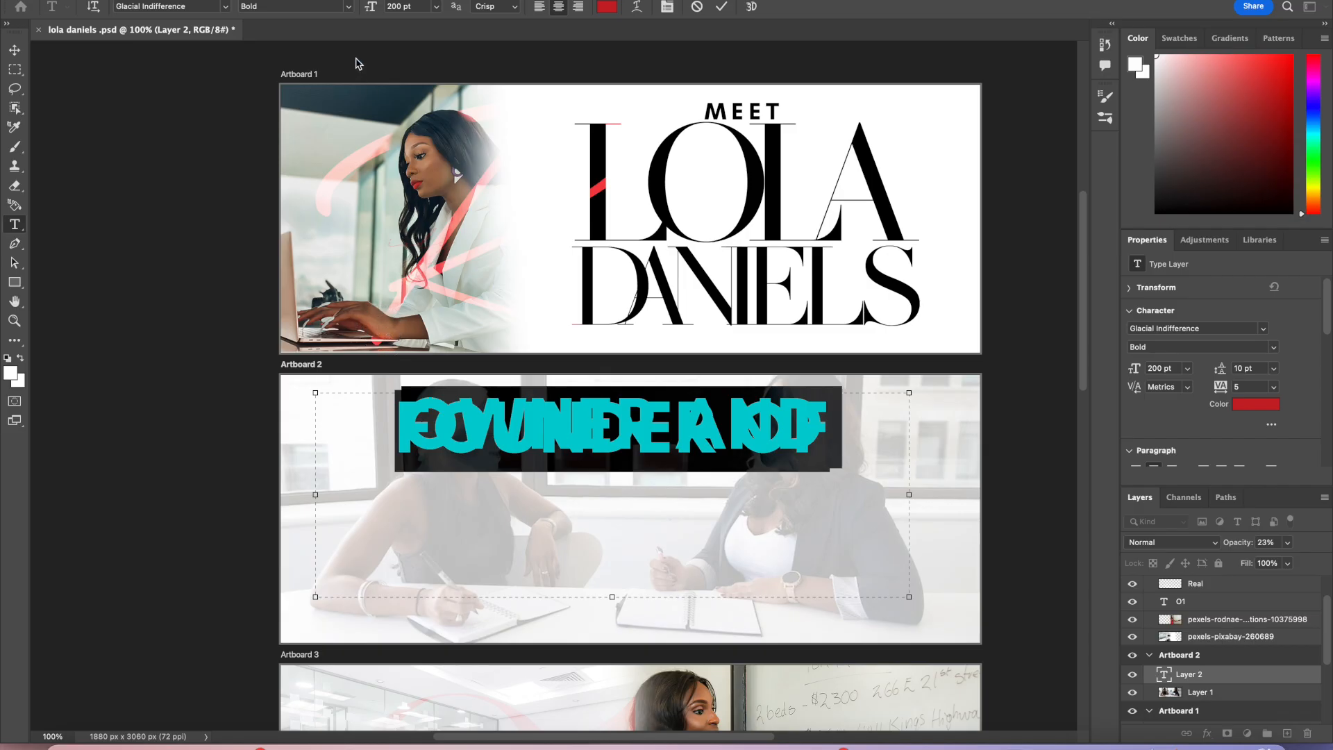
click(417, 6)
text(100)
key(Return)
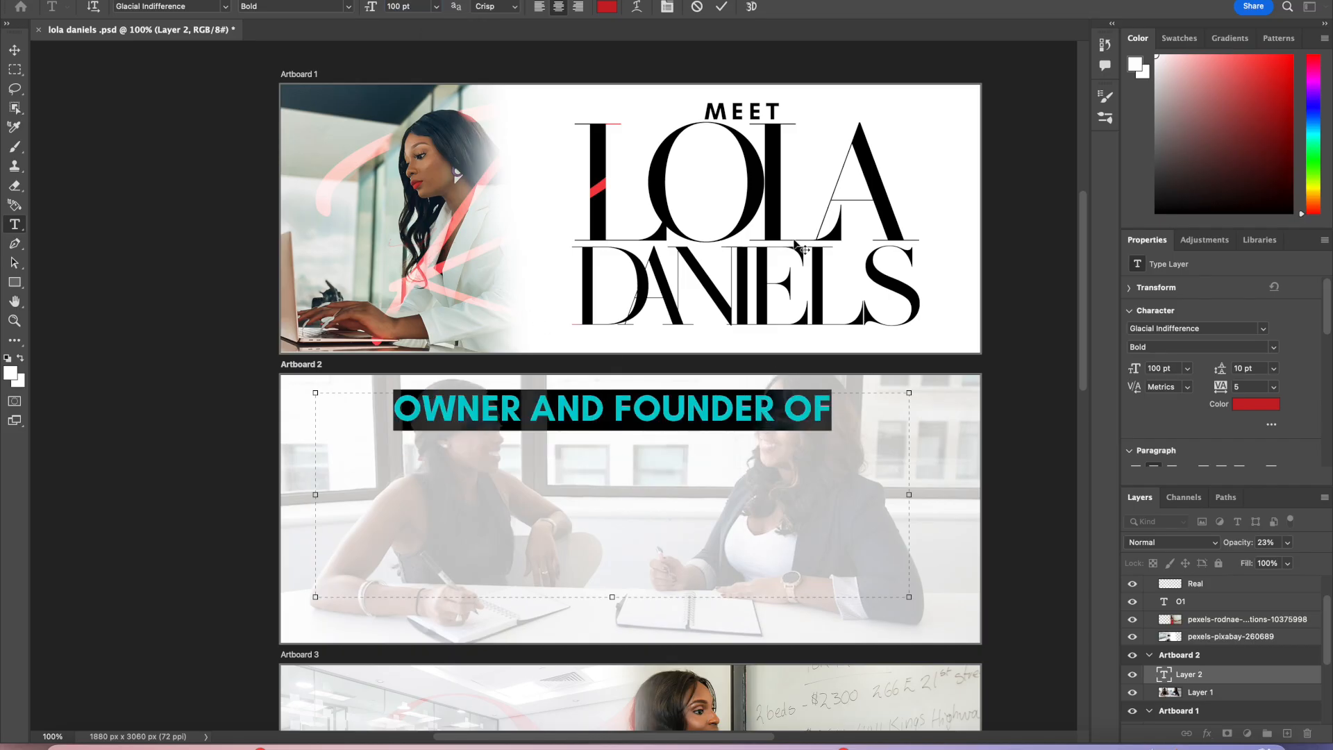
click(418, 7)
text(50)
key(Return)
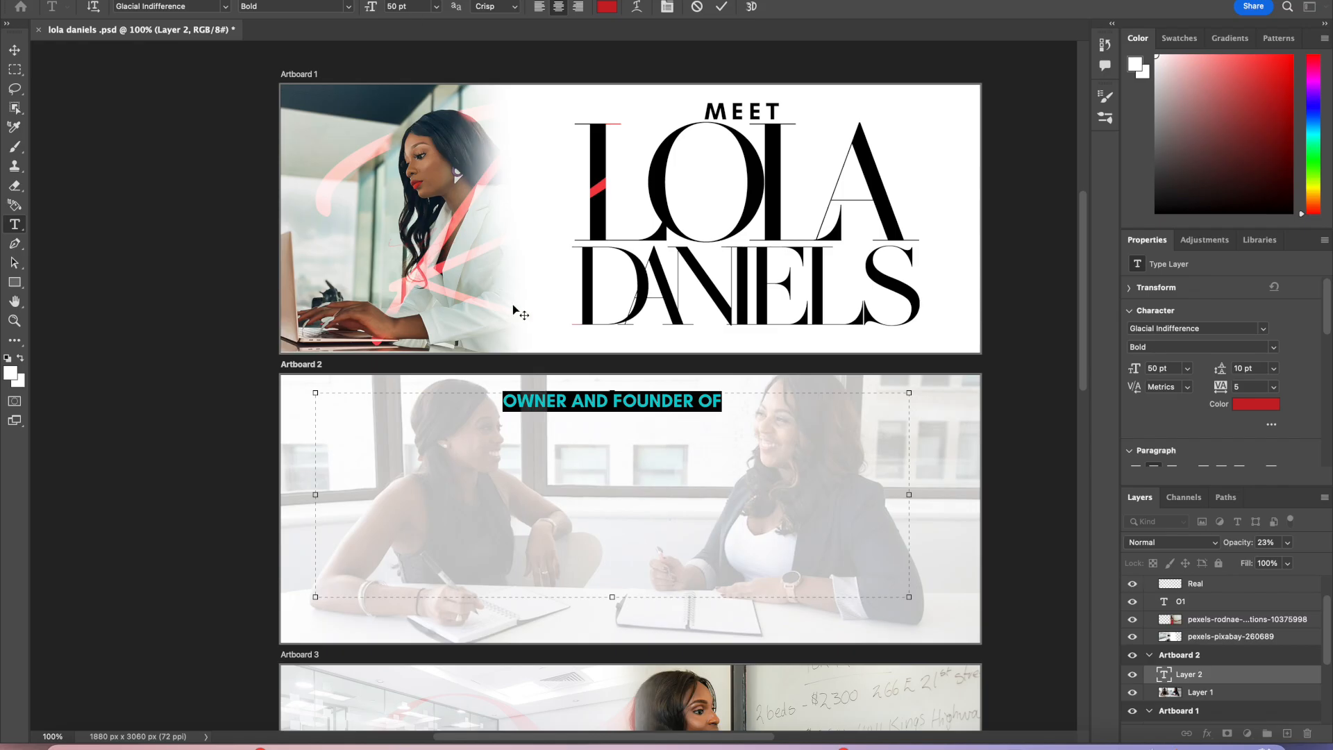
Step: Commit the text and move the OWNER AND FOUNDER OF line to the top centre of Artboard 2
click(721, 6)
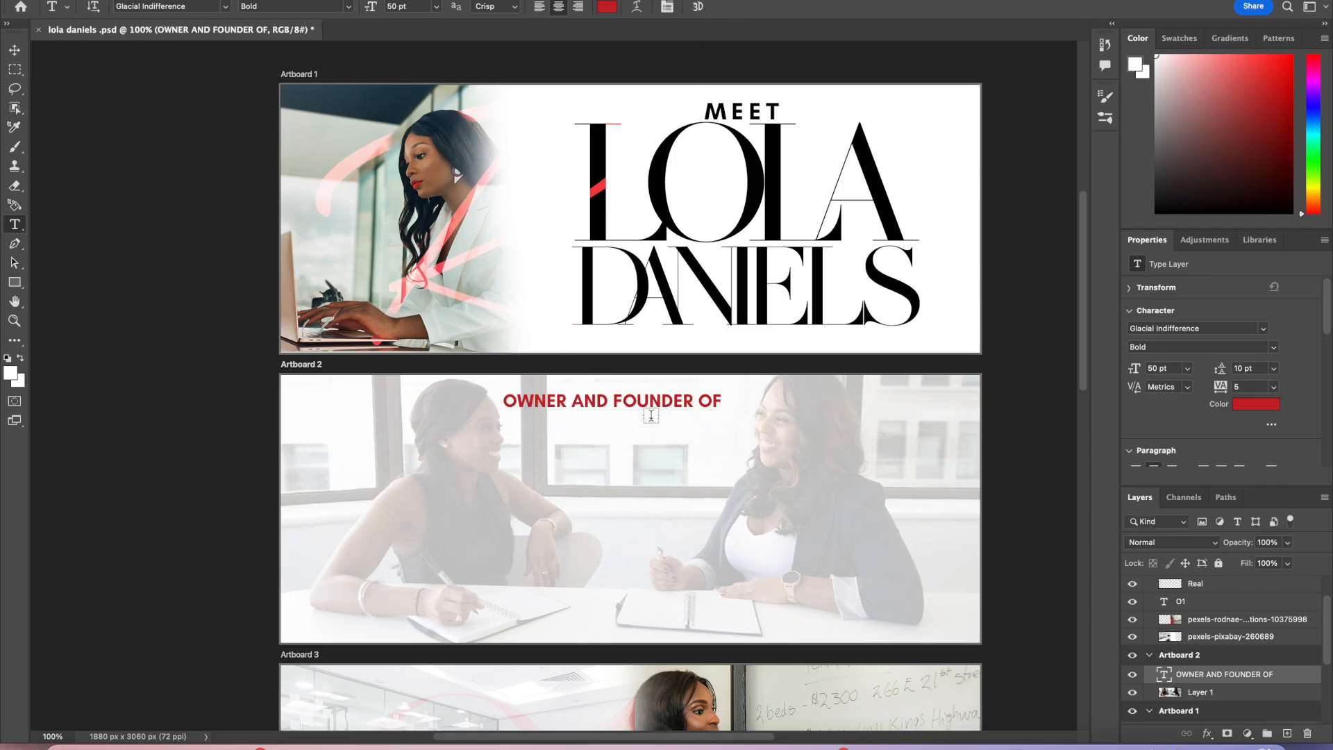
key(v)
drag(684, 403, 703, 407)
click(844, 495)
drag(844, 495, 851, 492)
drag(704, 408, 706, 400)
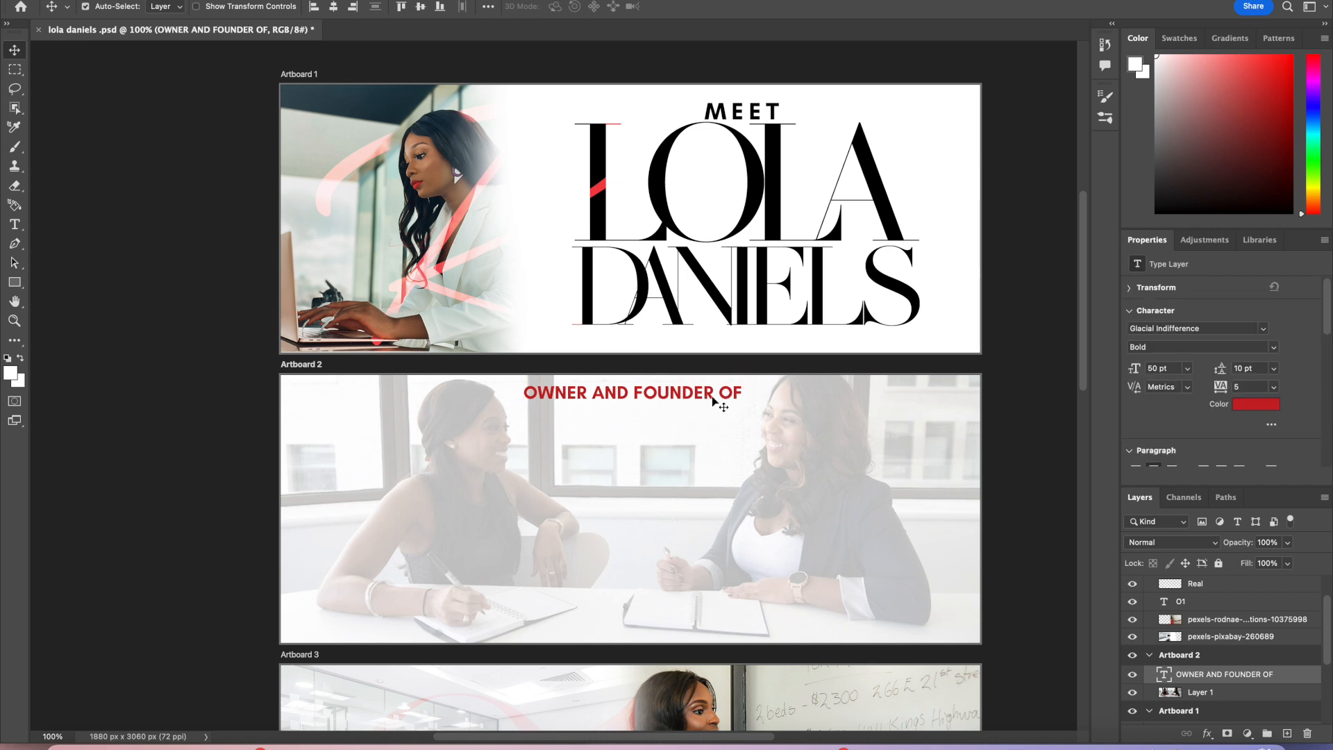
Step: Change the OWNER AND FOUNDER OF text colour to black
click(1257, 405)
drag(891, 179, 986, 301)
click(1102, 77)
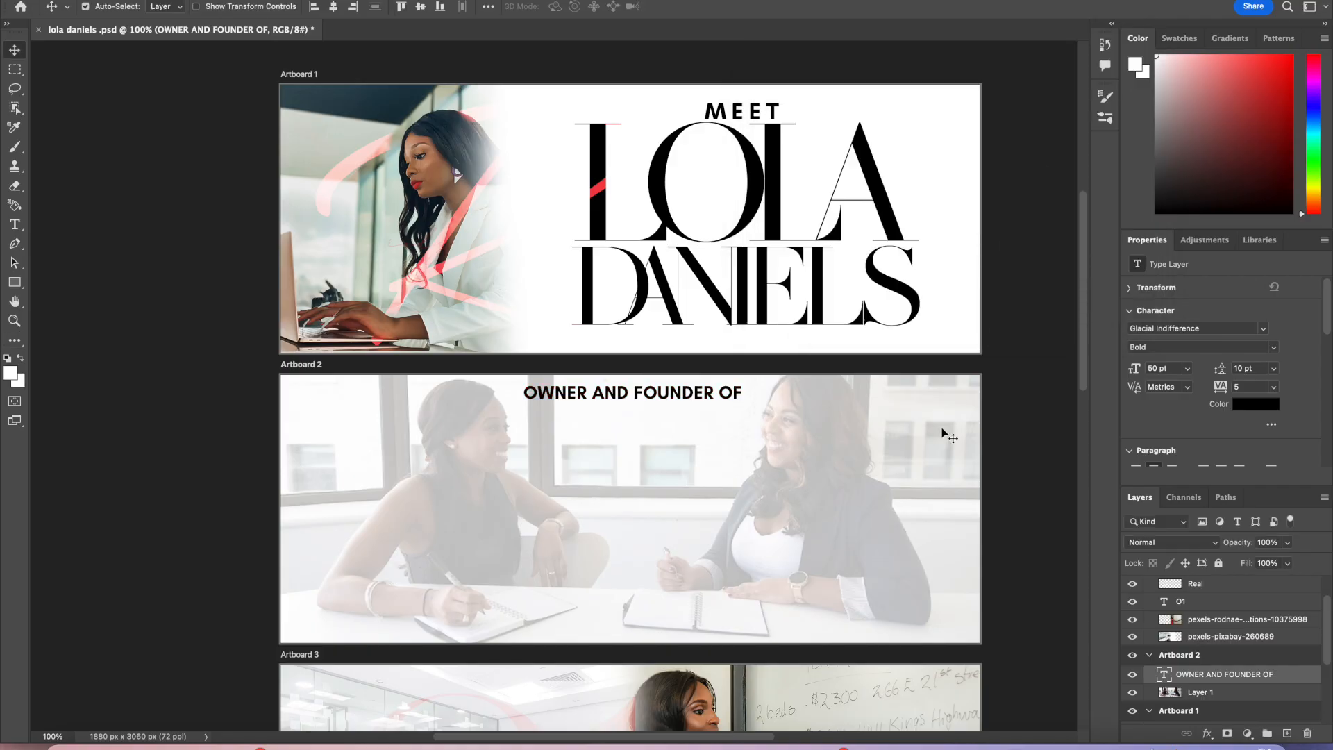
scroll(942, 427, down, 6)
scroll(942, 427, up, 4)
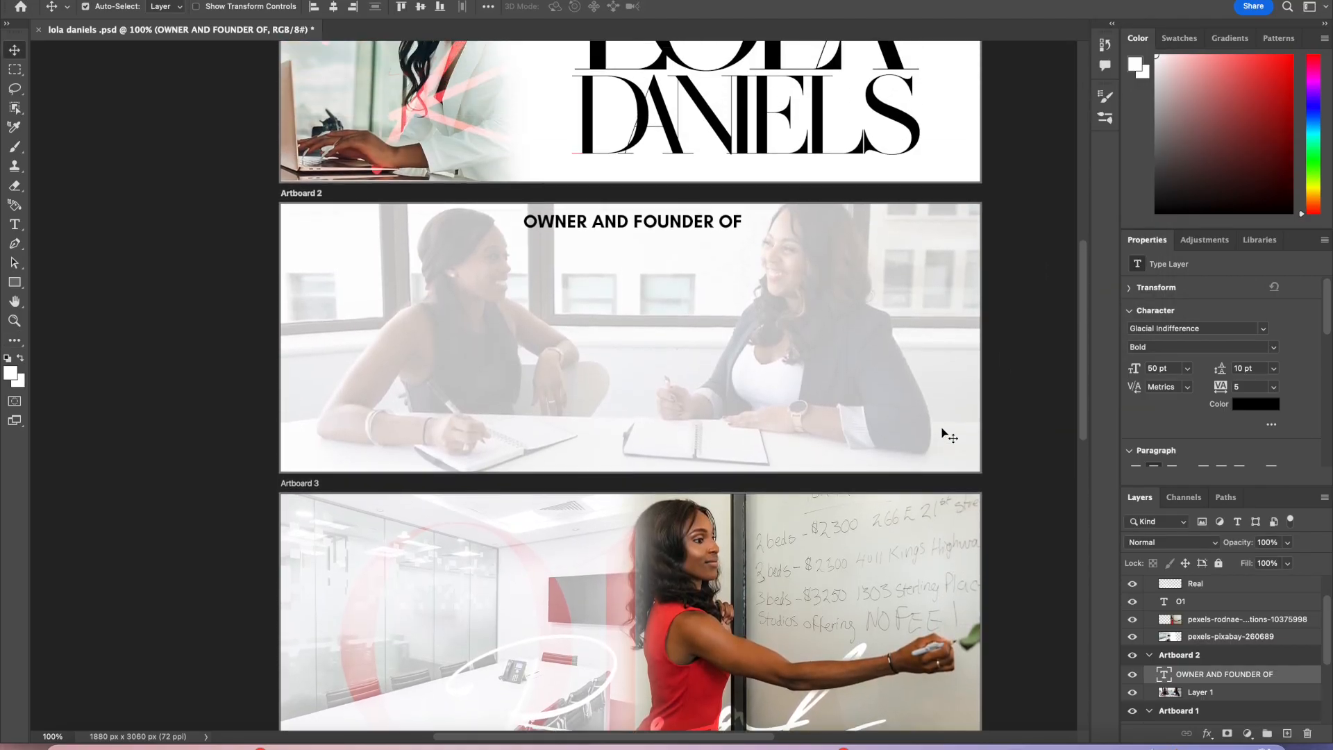
scroll(716, 247, up, 3)
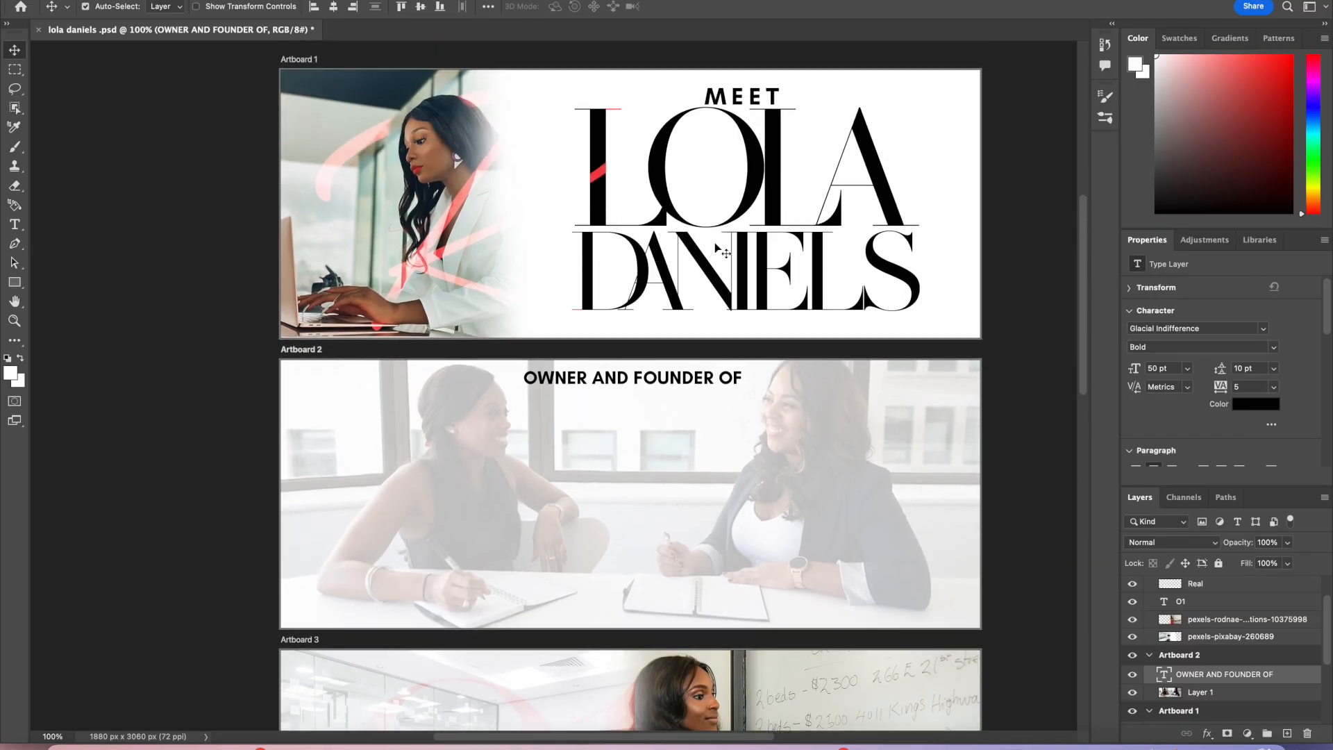
click(713, 381)
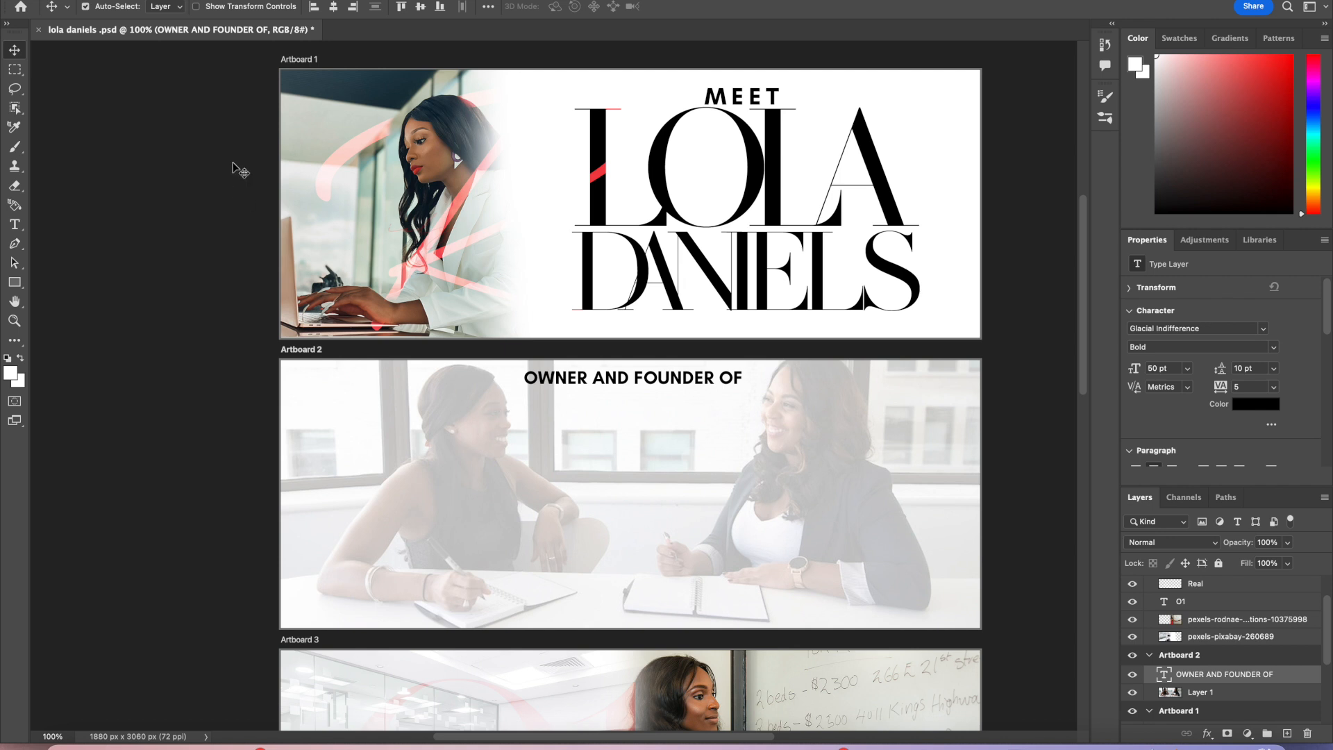
Step: Add a new artboard to the left of Artboard 1 and narrow it to about 1125 px wide
click(15, 224)
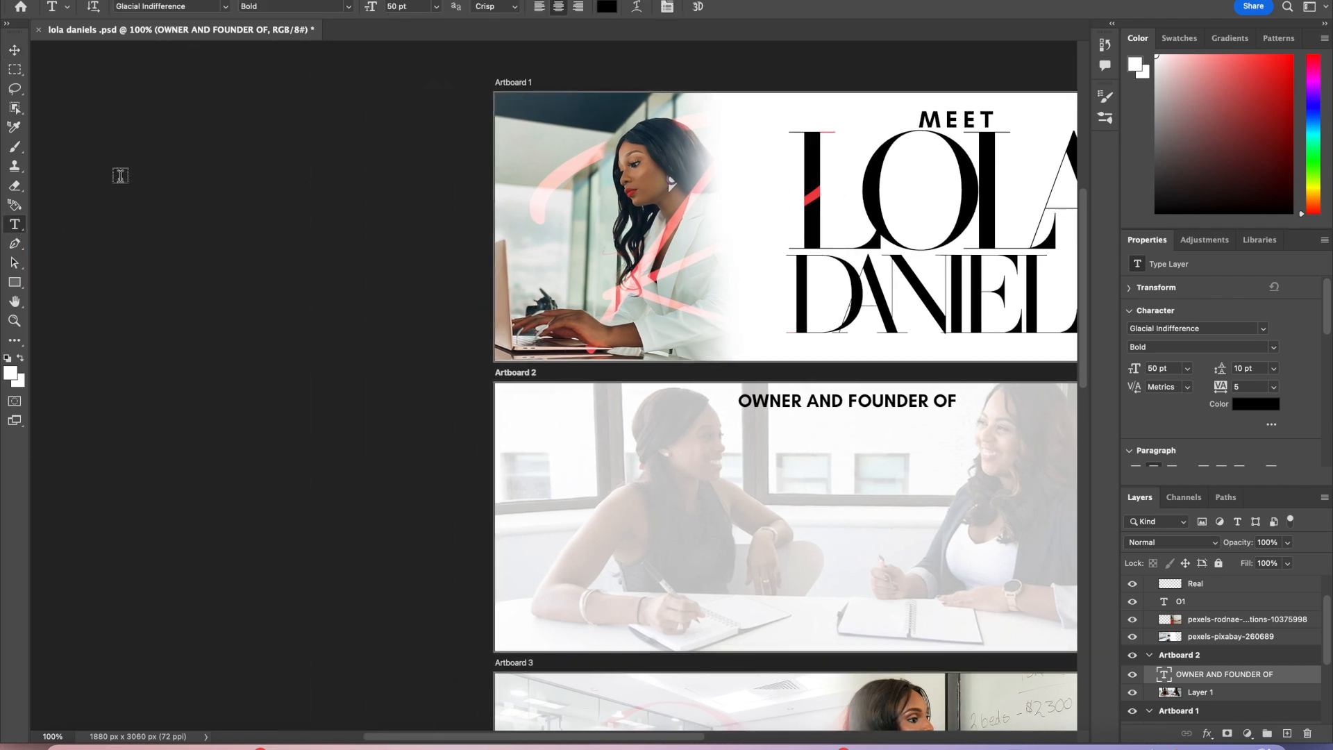
click(14, 50)
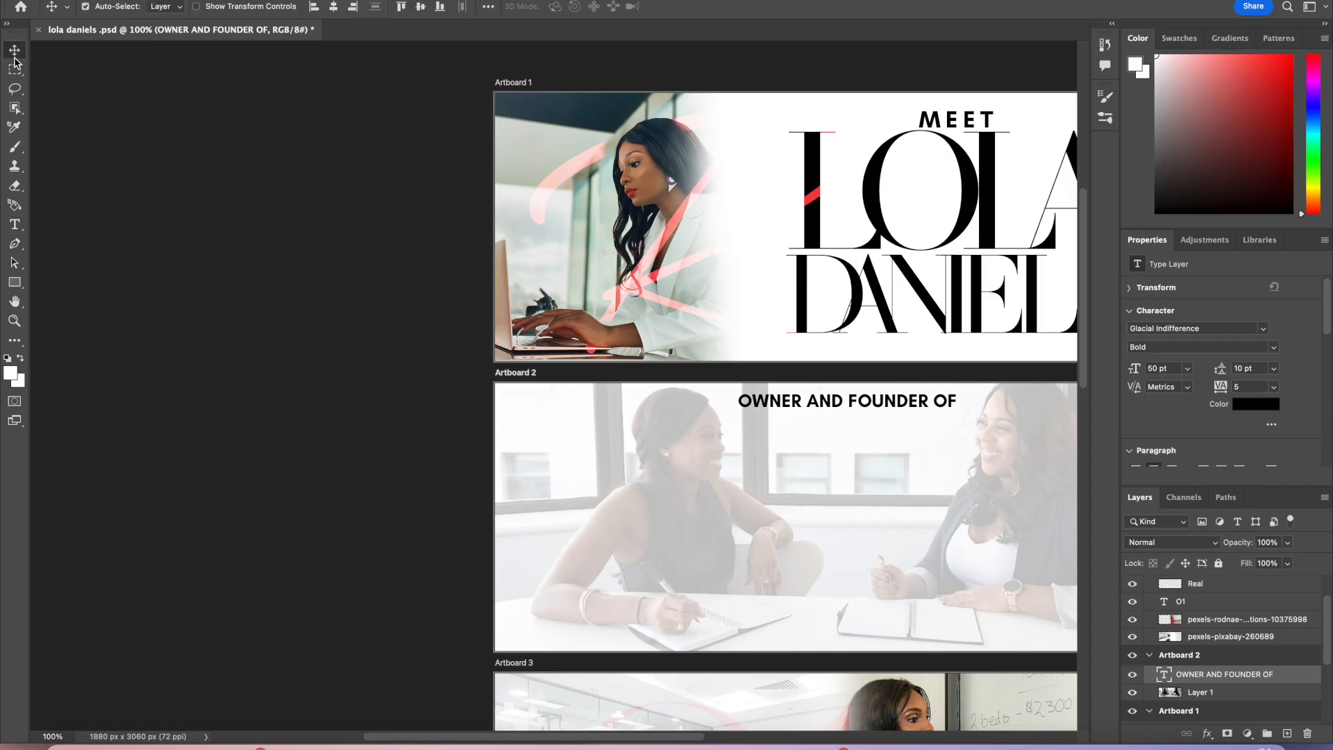
click(527, 119)
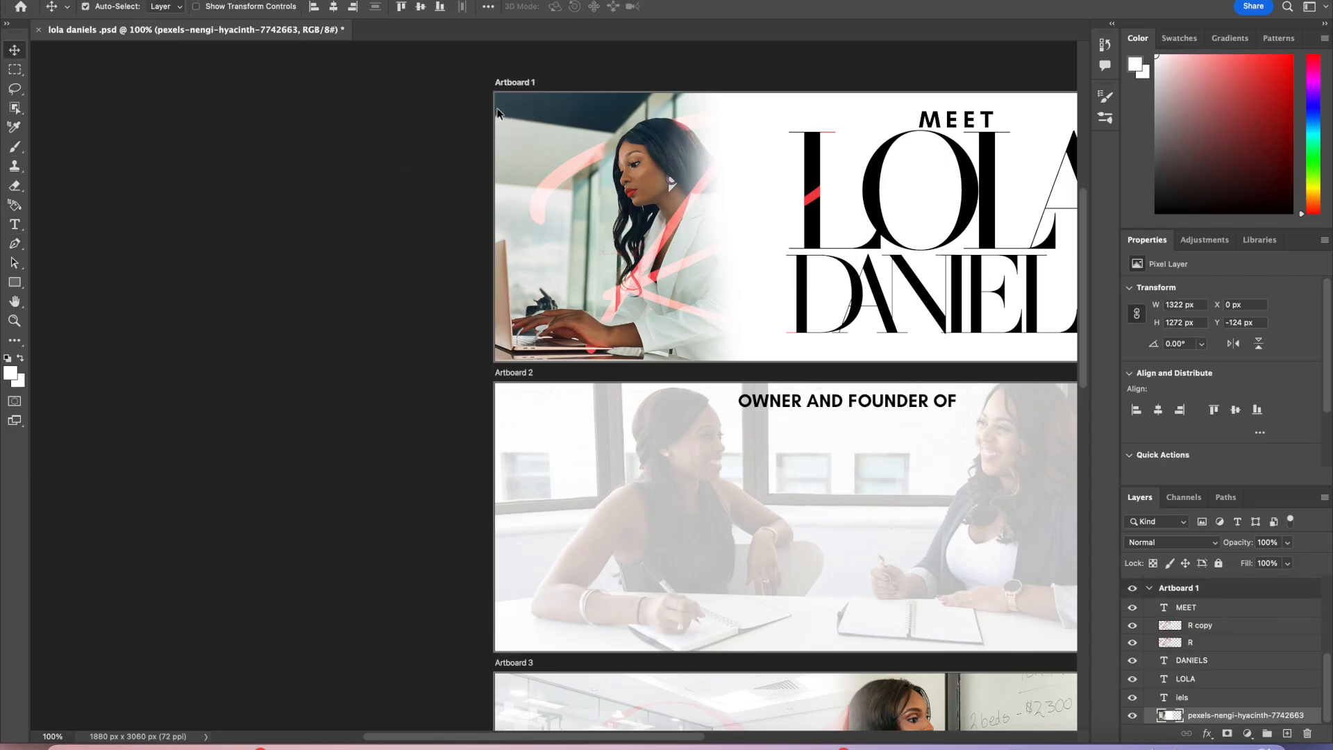
click(514, 82)
click(462, 232)
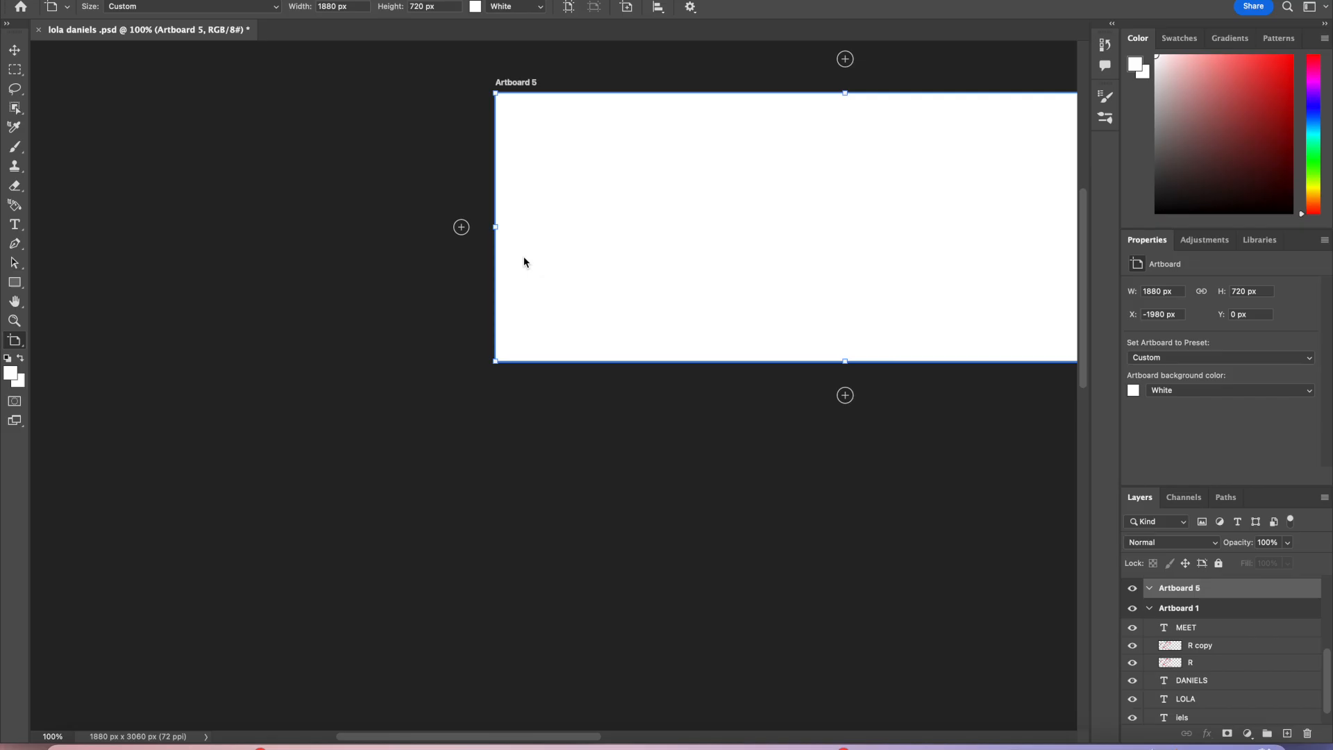
drag(497, 228, 778, 252)
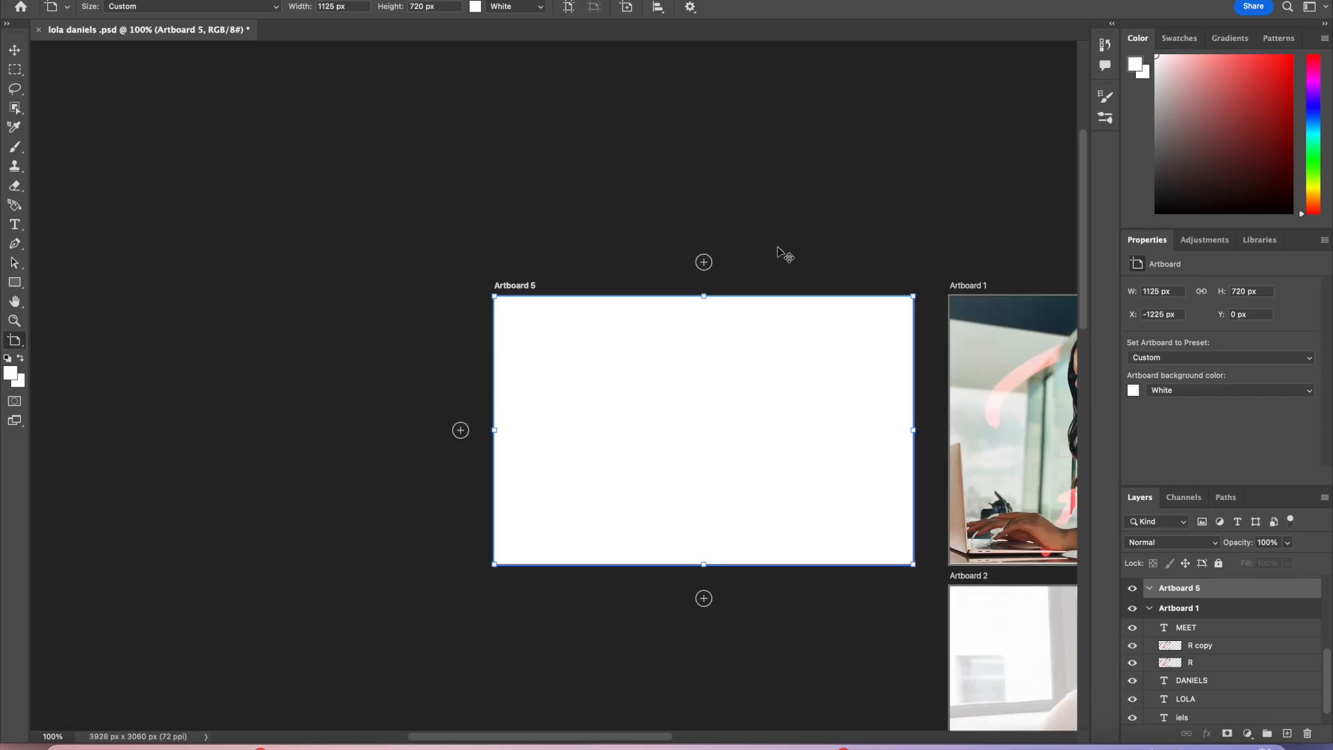
Step: Draw a text box in the new Artboard 5 and type LOLA over the placeholder text
click(15, 224)
drag(506, 359, 782, 500)
scroll(782, 503, right, 5)
scroll(782, 503, up, 1)
scroll(782, 503, left, 2)
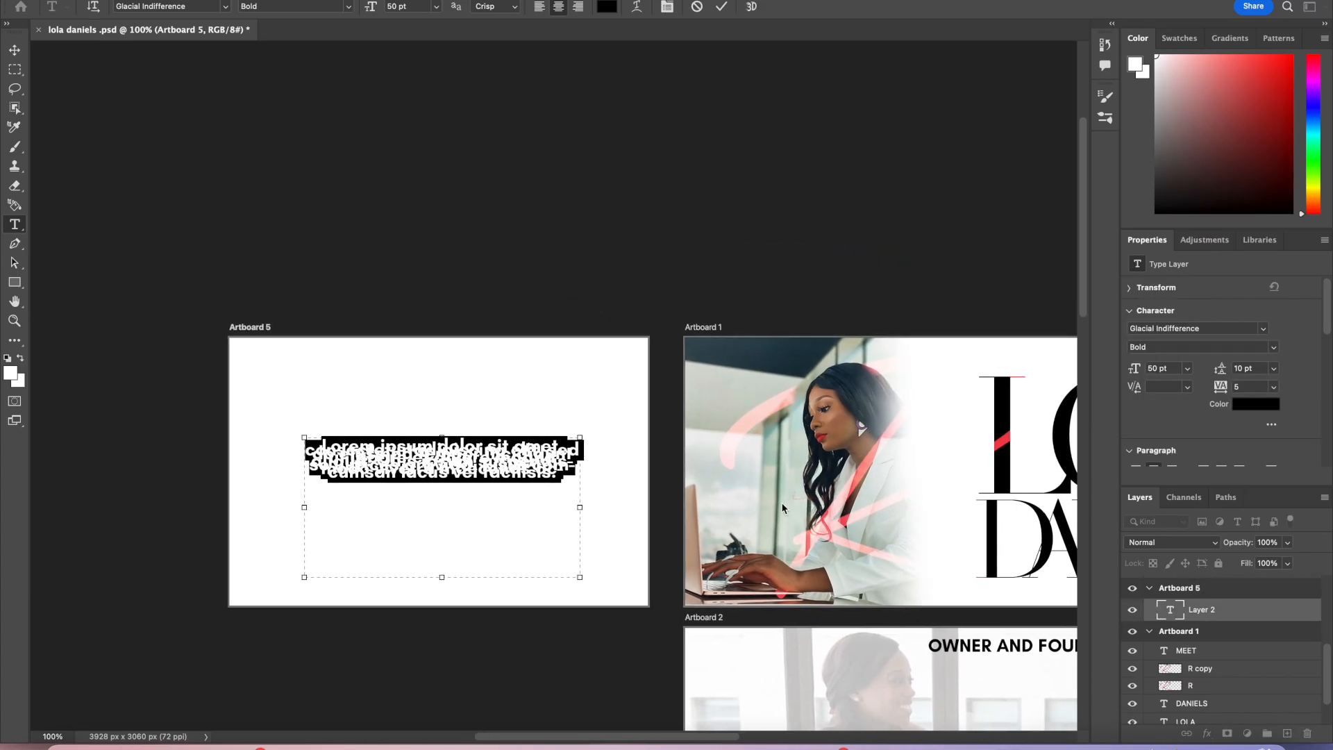
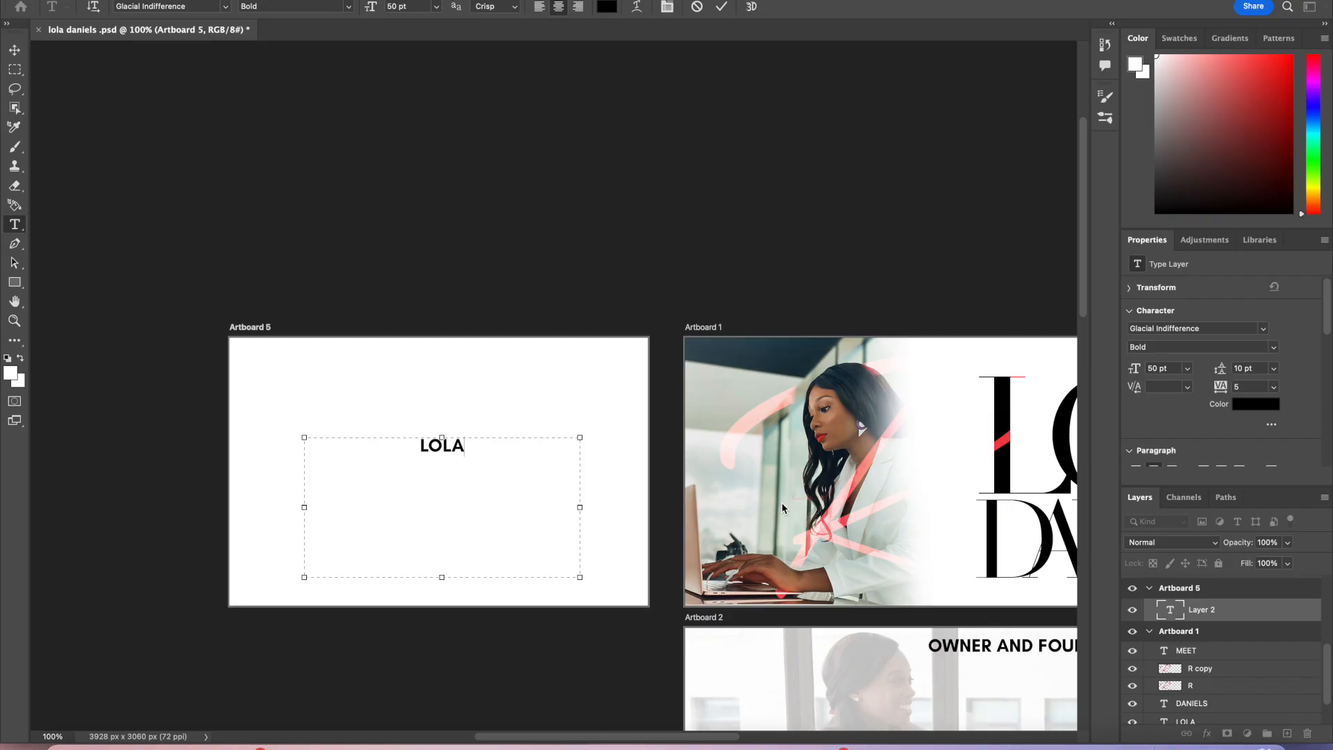
Step: Select the LOLA text and change its font to MADE SAONARA 2
drag(503, 453, 365, 411)
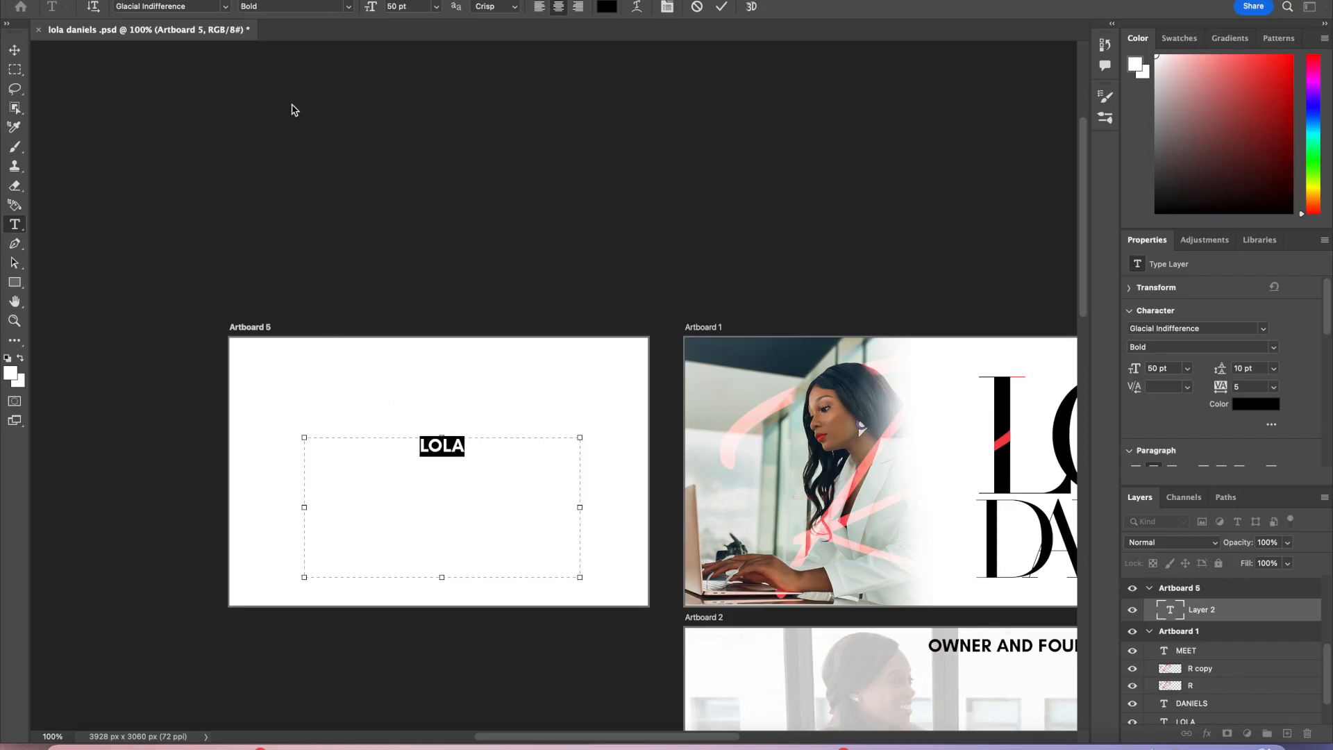
click(222, 11)
click(215, 82)
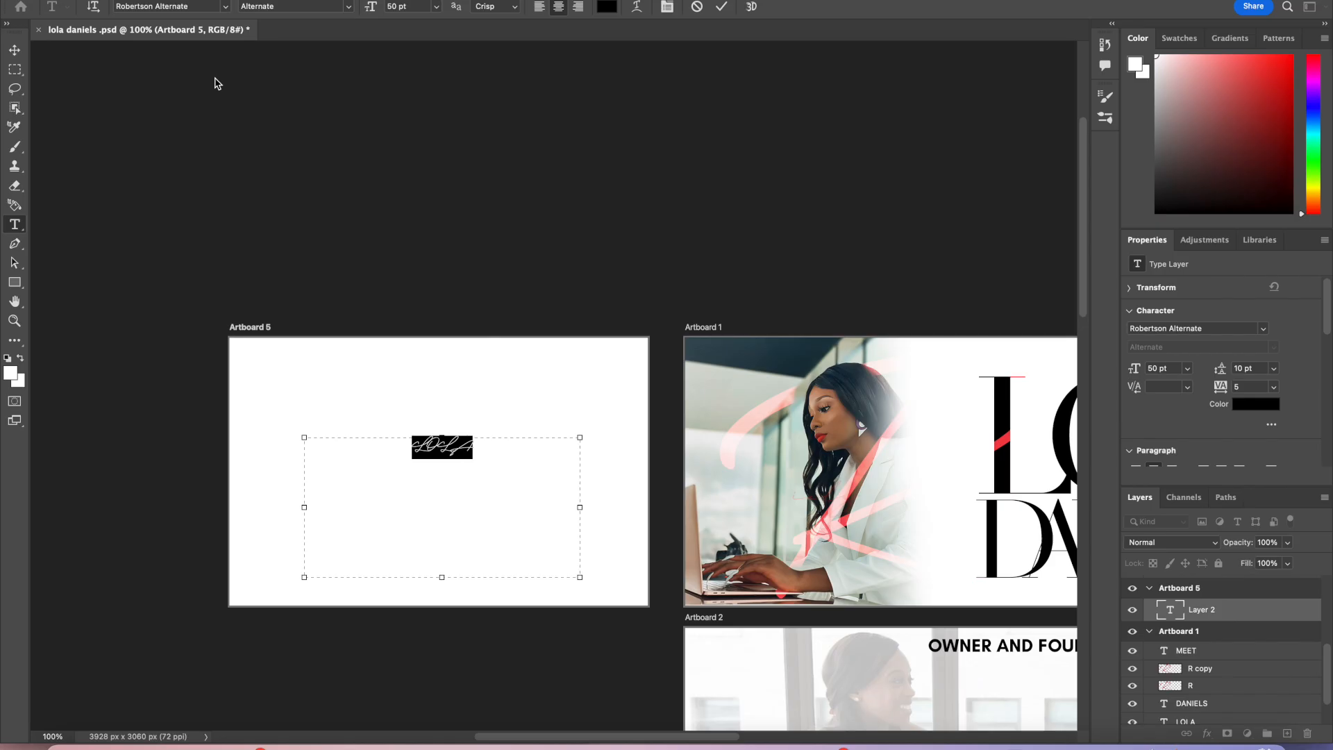
click(225, 6)
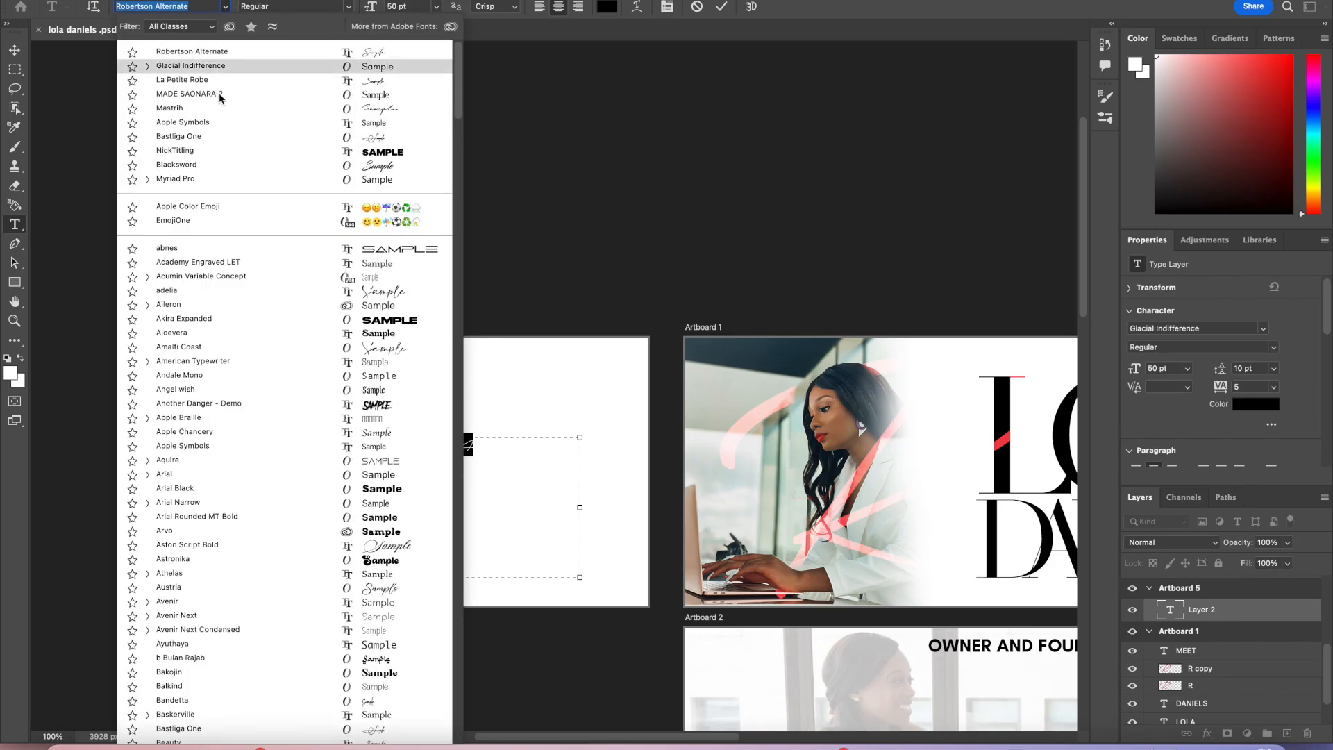
click(223, 95)
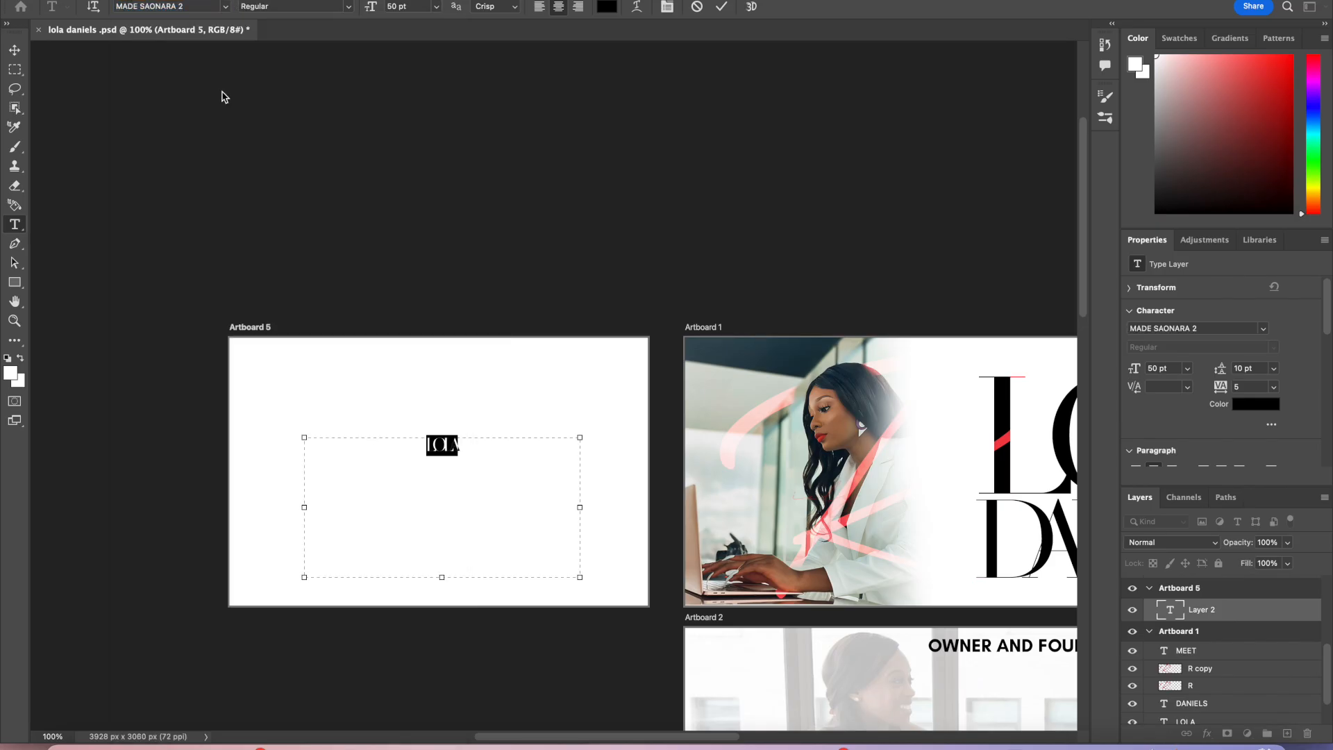
Step: Set the LOLA text's tracking to 25 and its size to 200 pt, then commit the text
click(1275, 387)
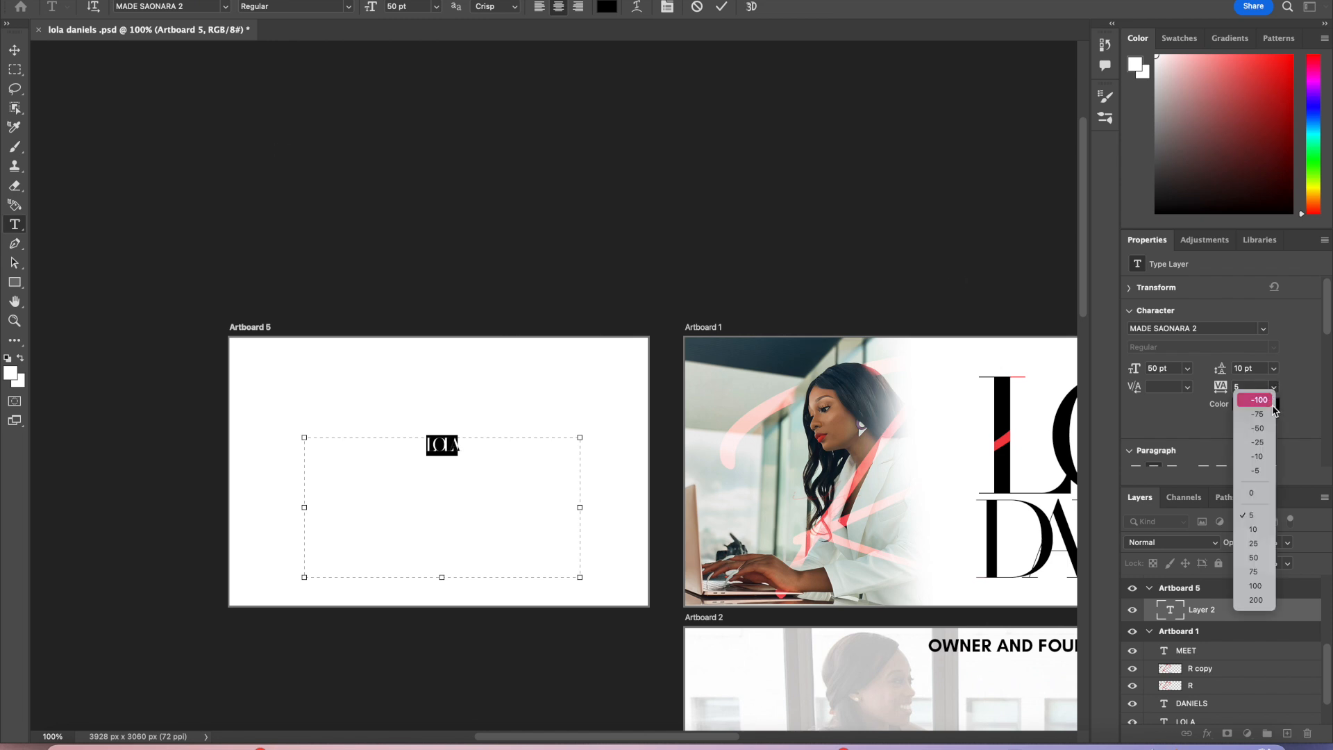
click(1260, 544)
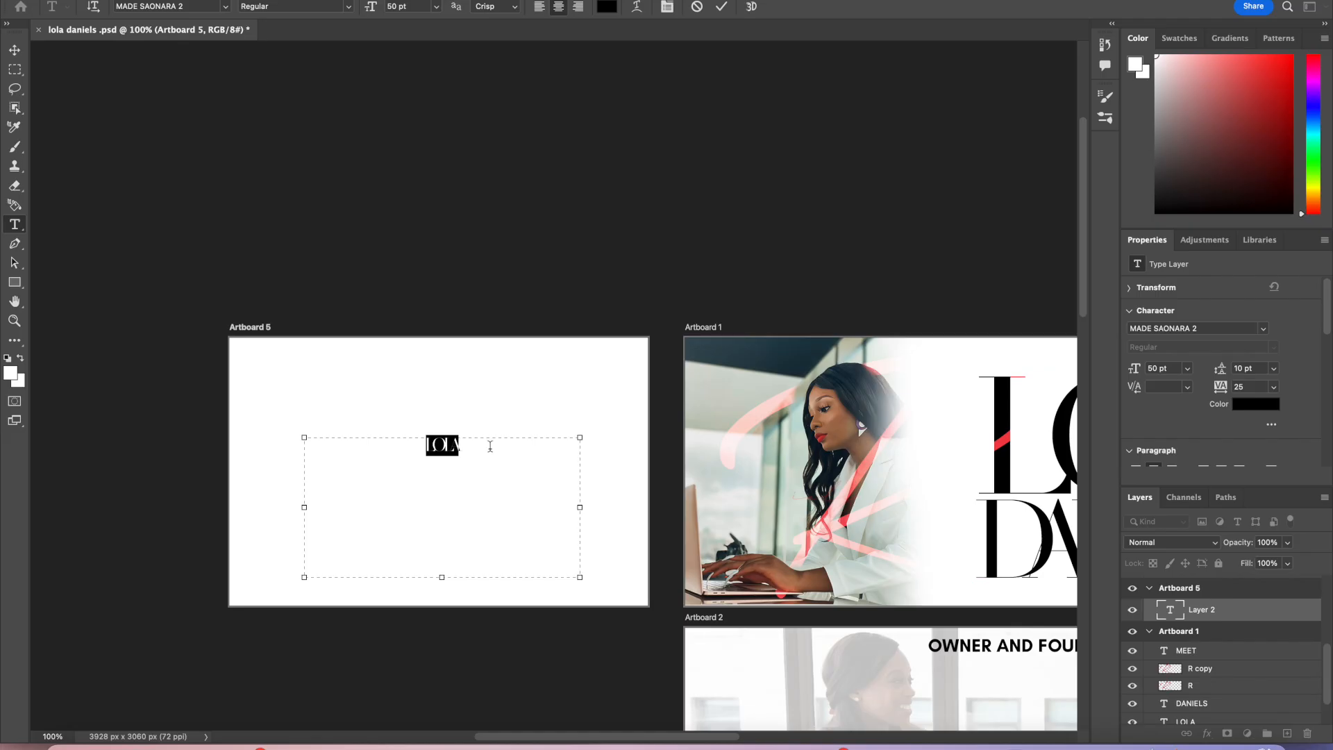
click(417, 7)
text(200)
key(Return)
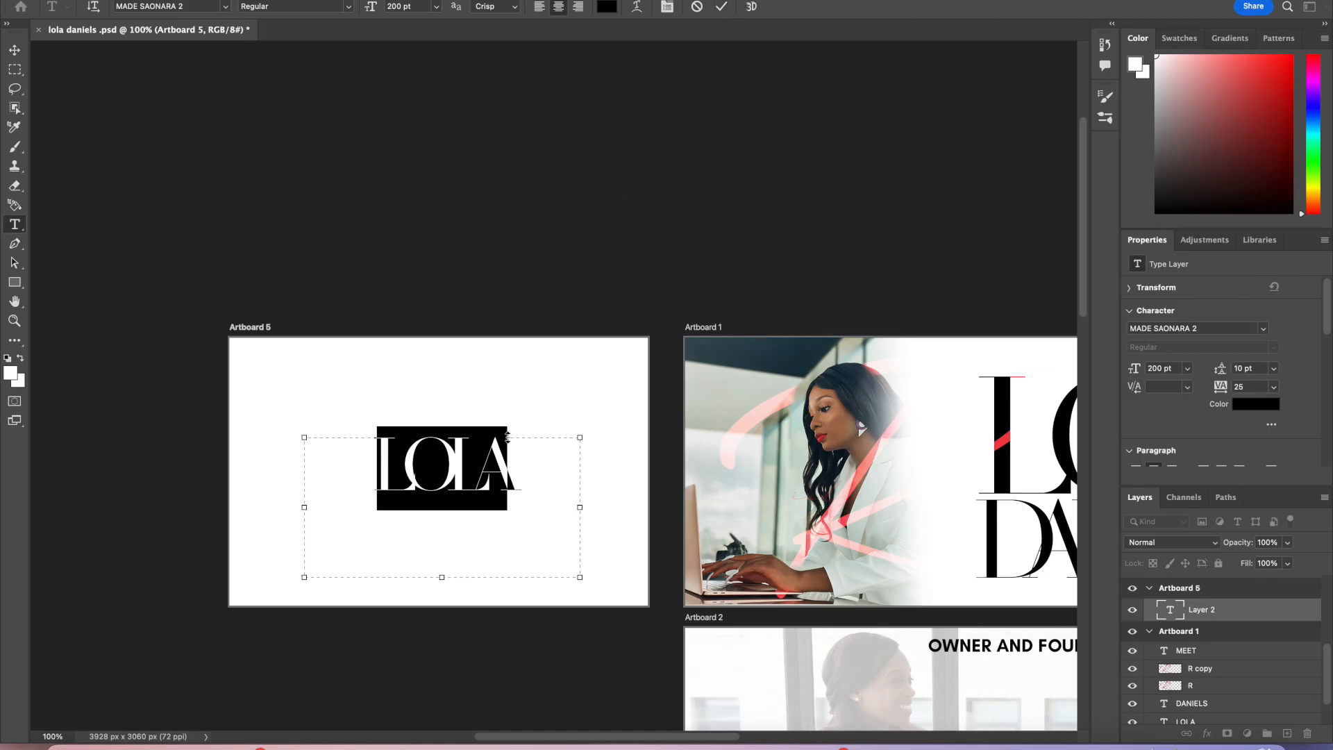
click(545, 445)
click(723, 8)
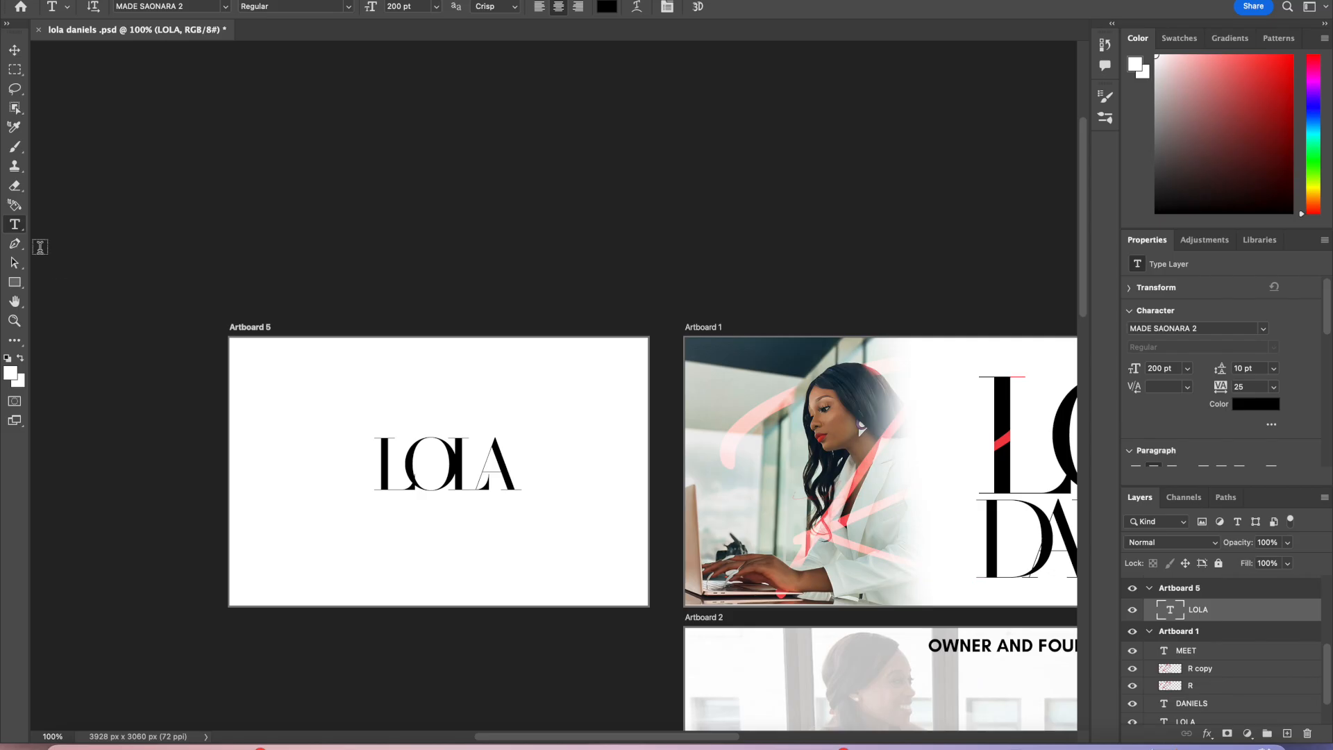
Step: Shrink the LOLA text box and move LOLA to the left side of Artboard 5
drag(15, 224, 73, 223)
click(566, 455)
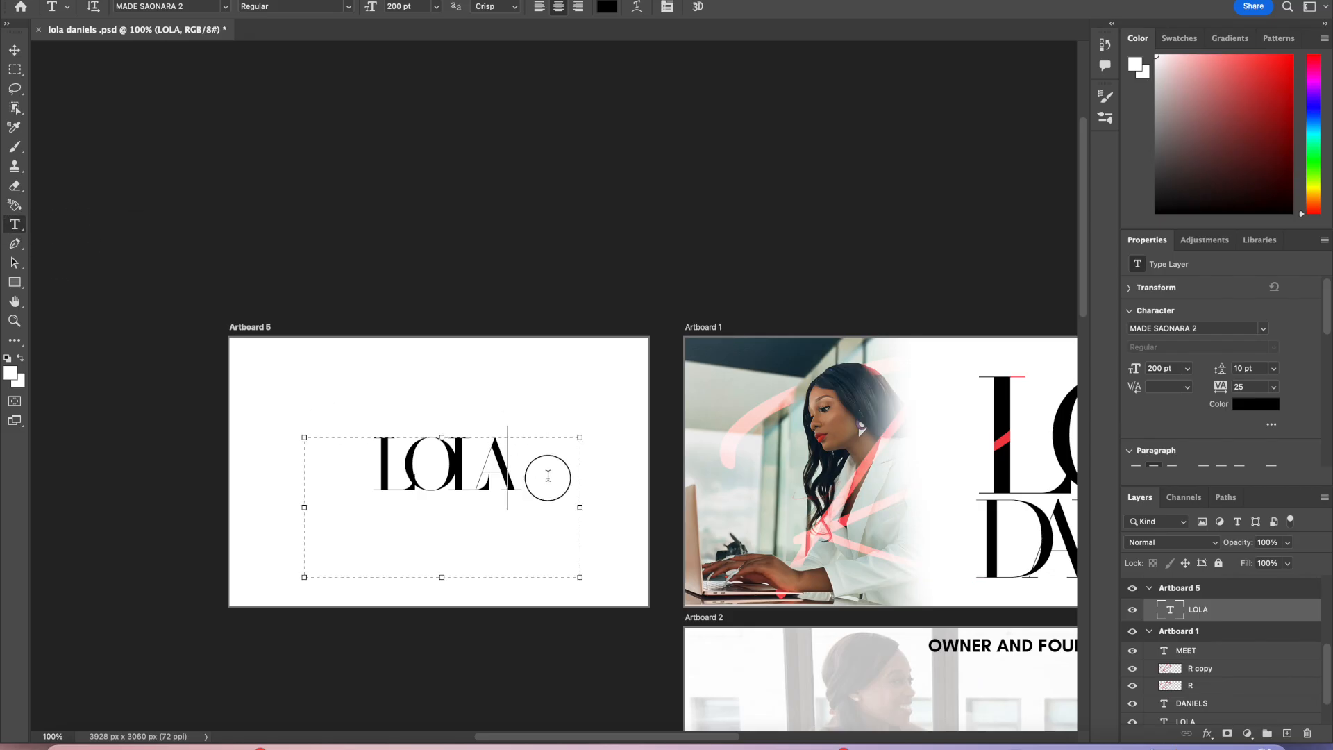
drag(581, 507, 543, 507)
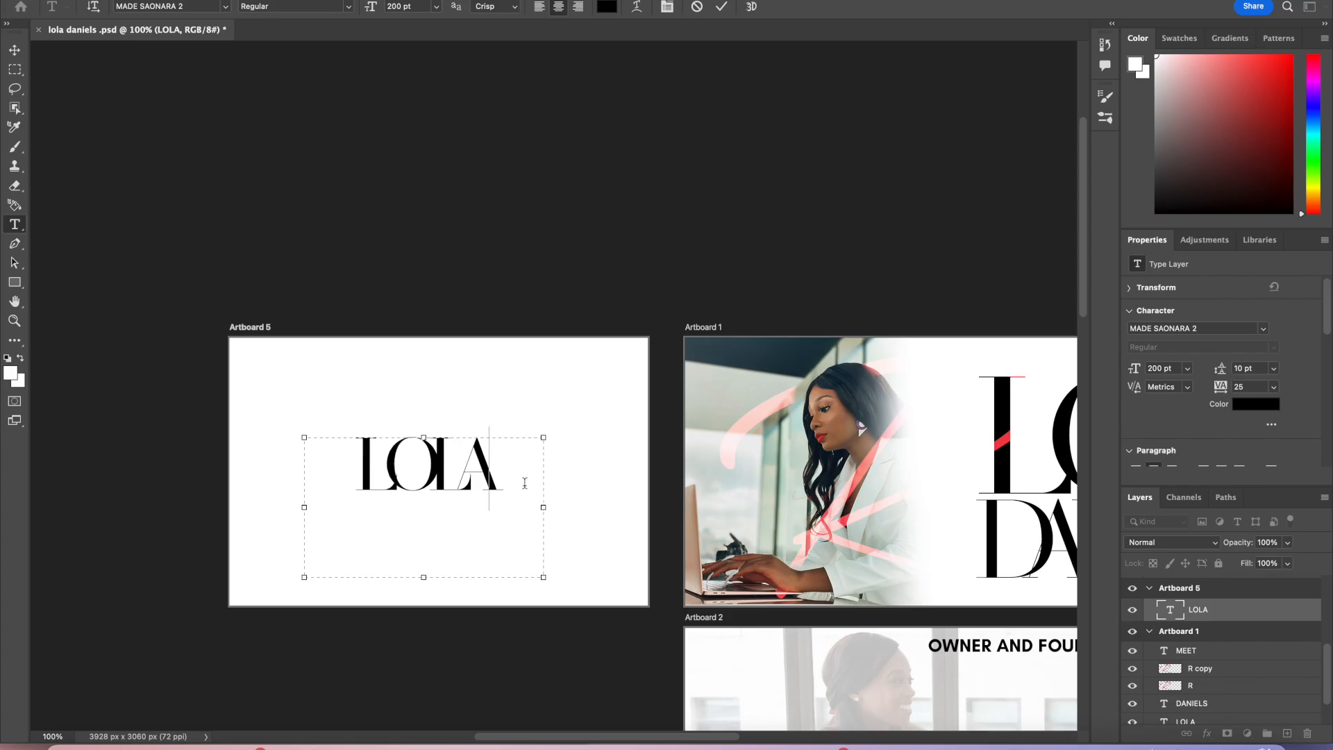
drag(424, 577, 427, 529)
click(722, 6)
key(v)
drag(435, 472, 378, 481)
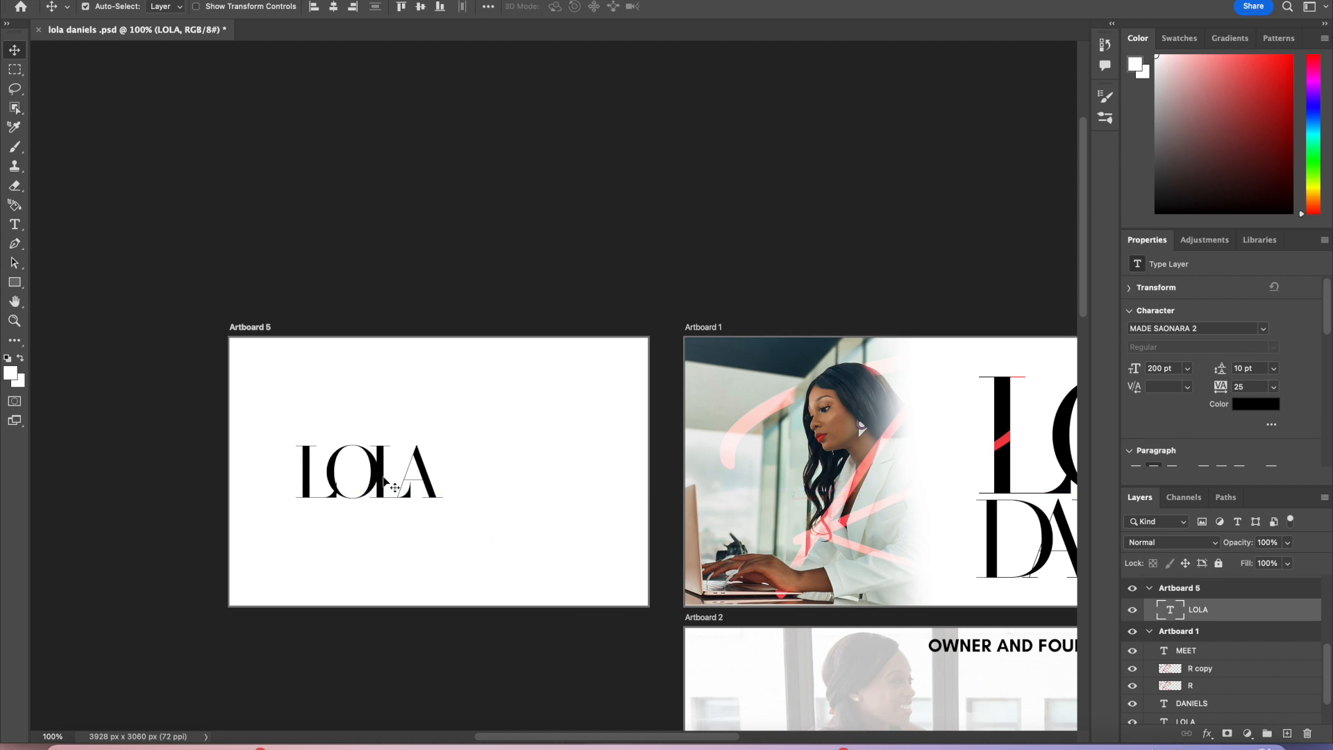
Step: Draw a new text box to the right of LOLA and type D
click(14, 226)
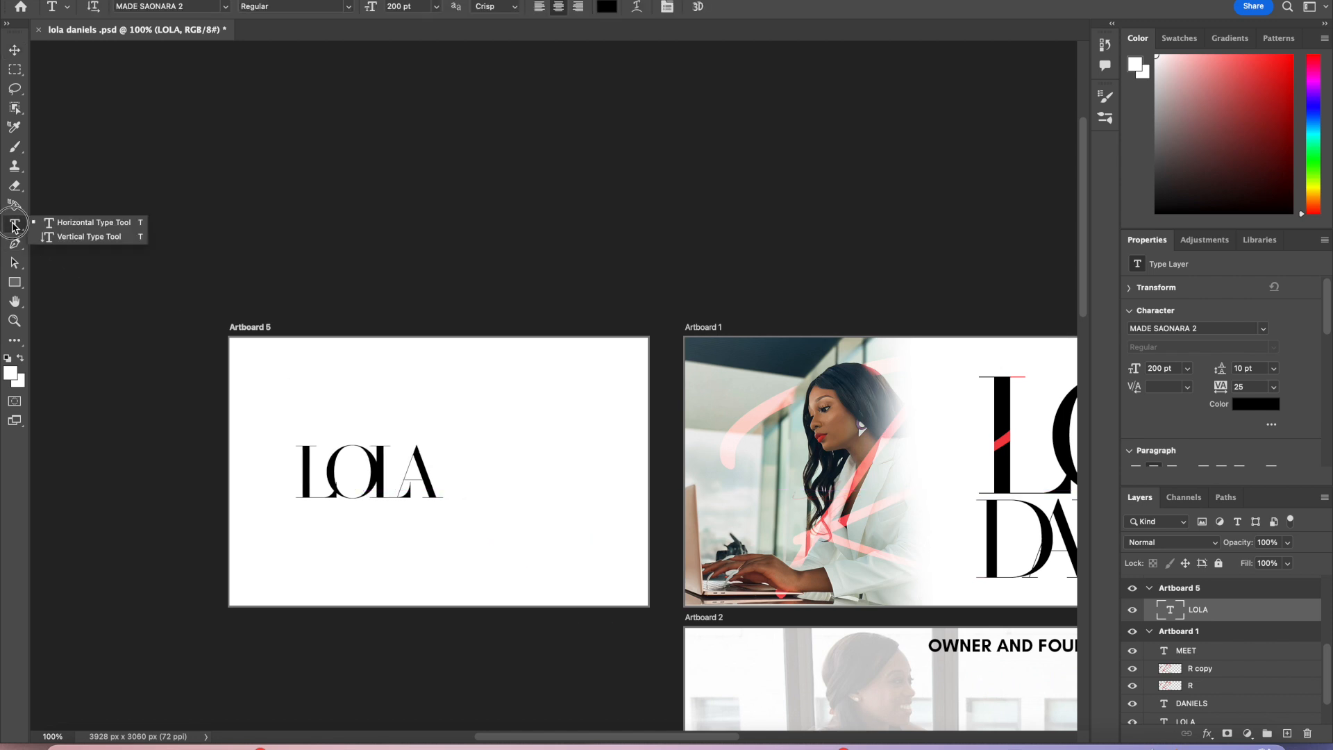
click(68, 226)
drag(454, 430, 611, 536)
text(S)
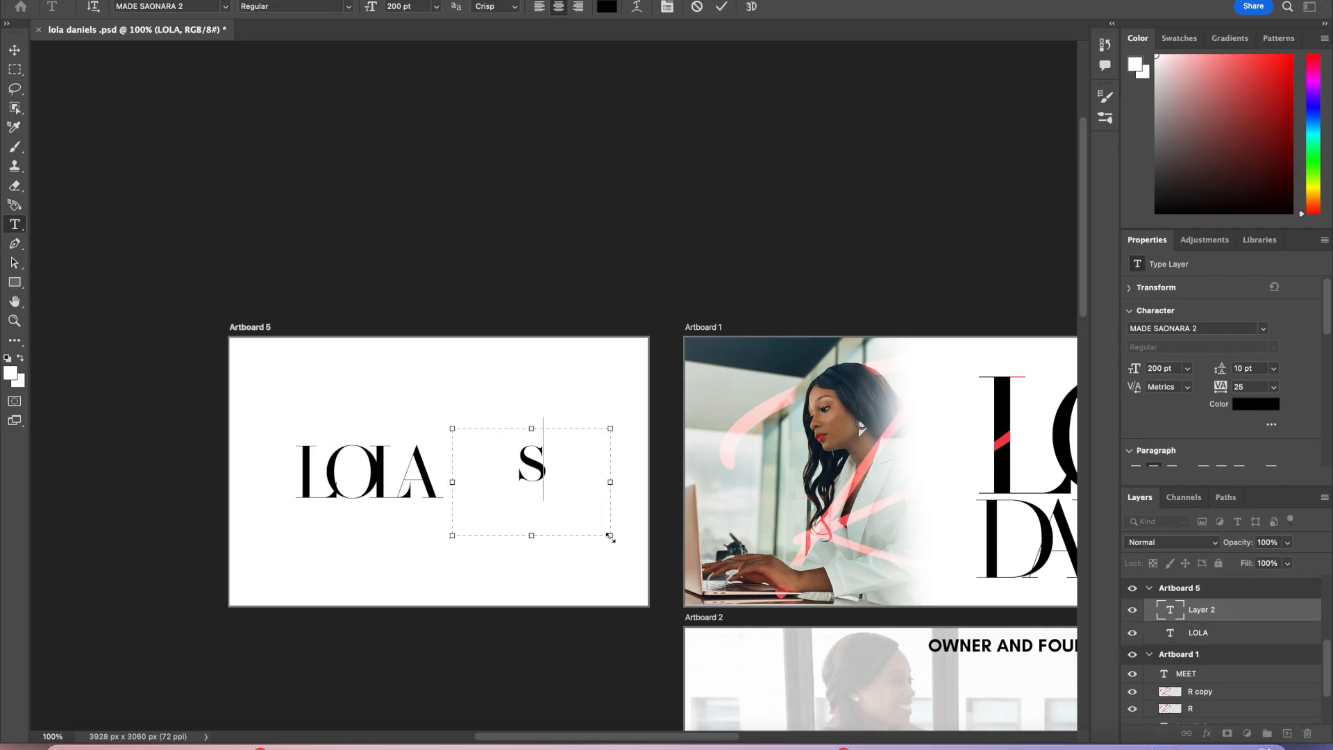
key(BackSpace)
text(d)
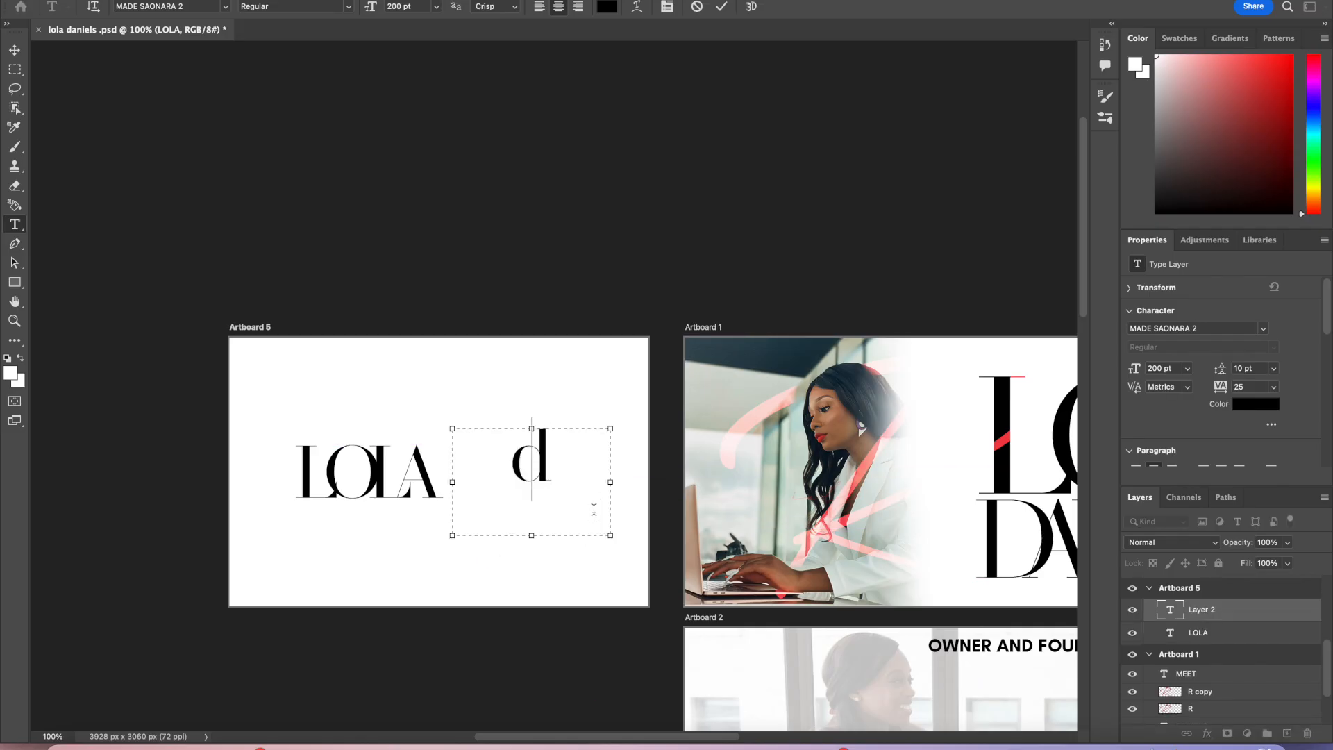
key(BackSpace)
text(D)
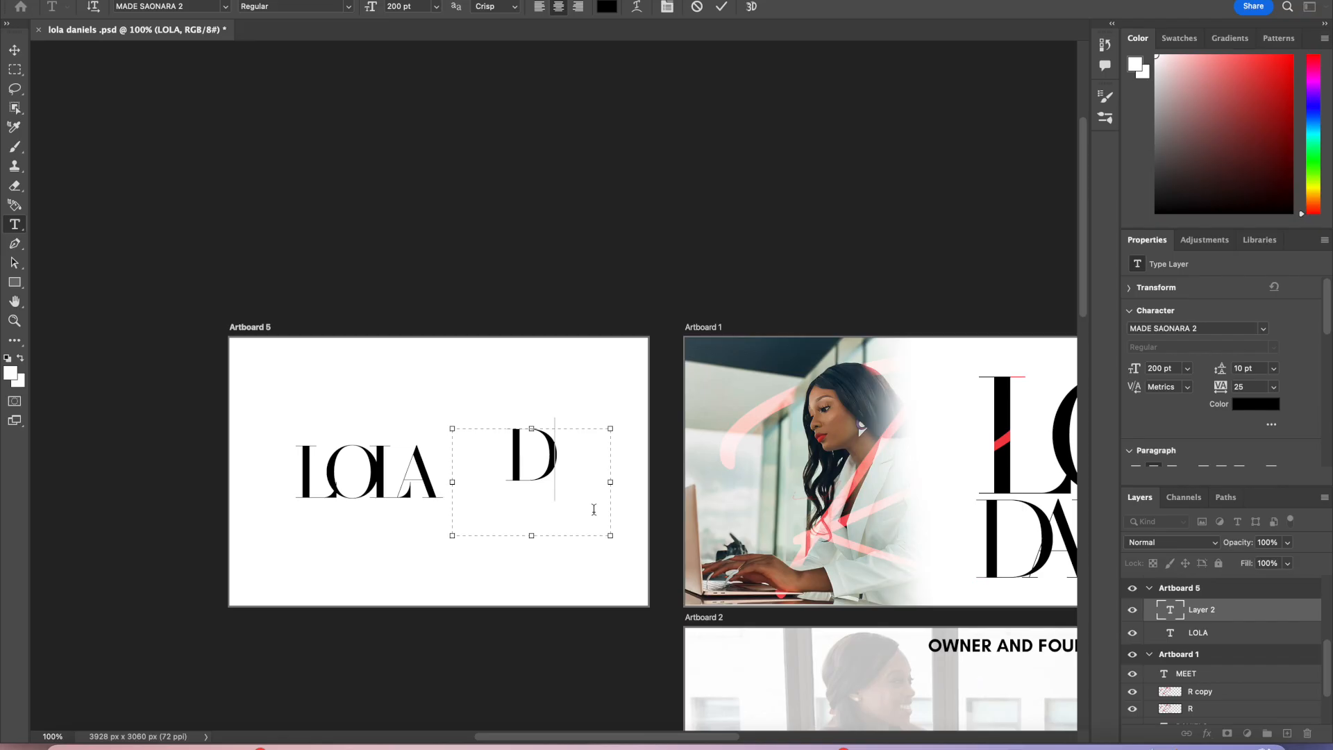
text(.)
Step: Change the D letter's font to Bastliga One, retype it as a single D and commit
drag(565, 496, 454, 409)
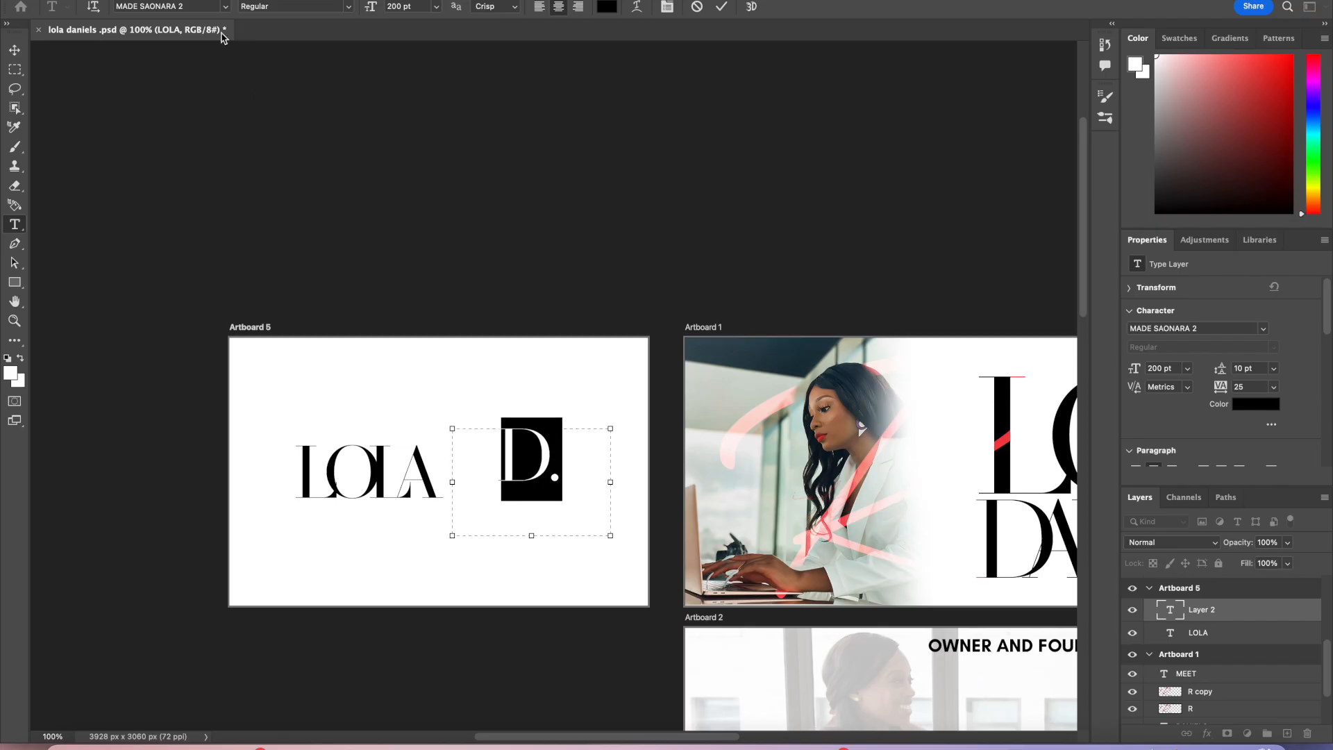
click(225, 7)
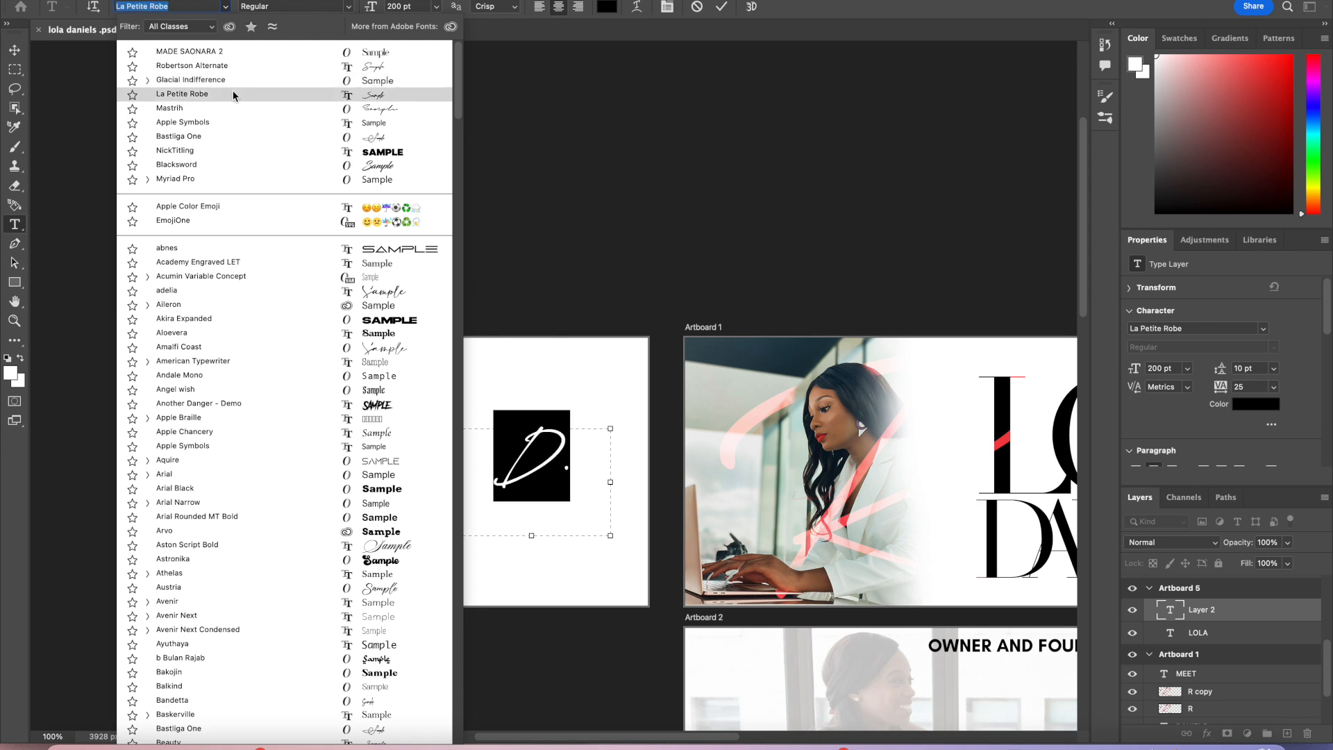
click(239, 137)
text(d)
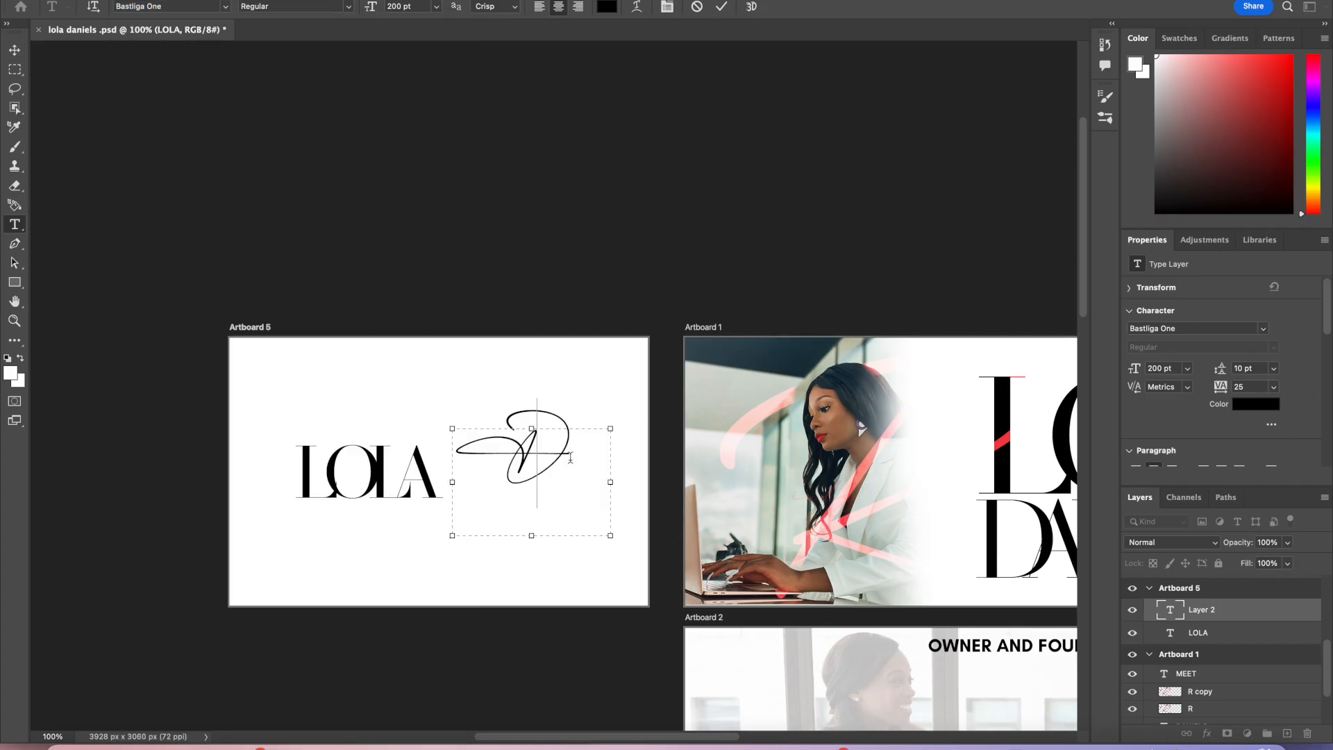
text(d)
key(BackSpace)
text(D.)
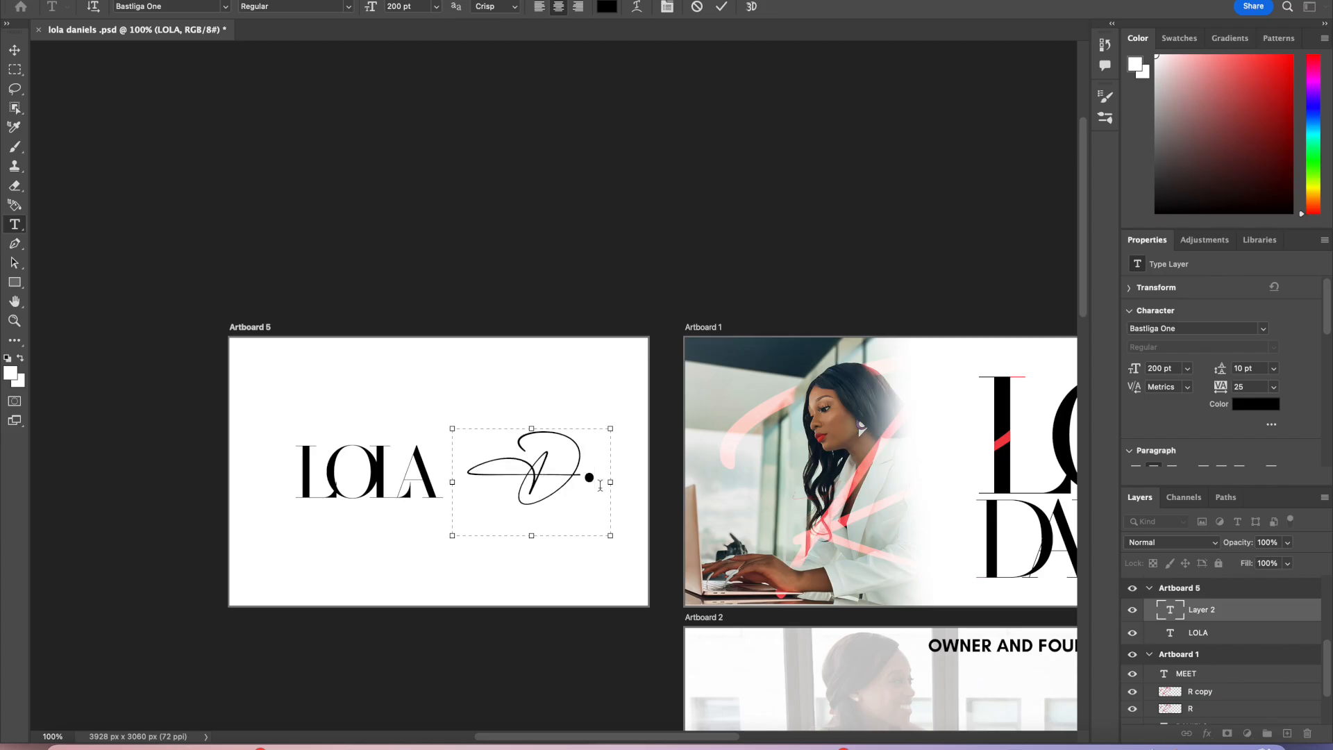
key(BackSpace)
click(722, 8)
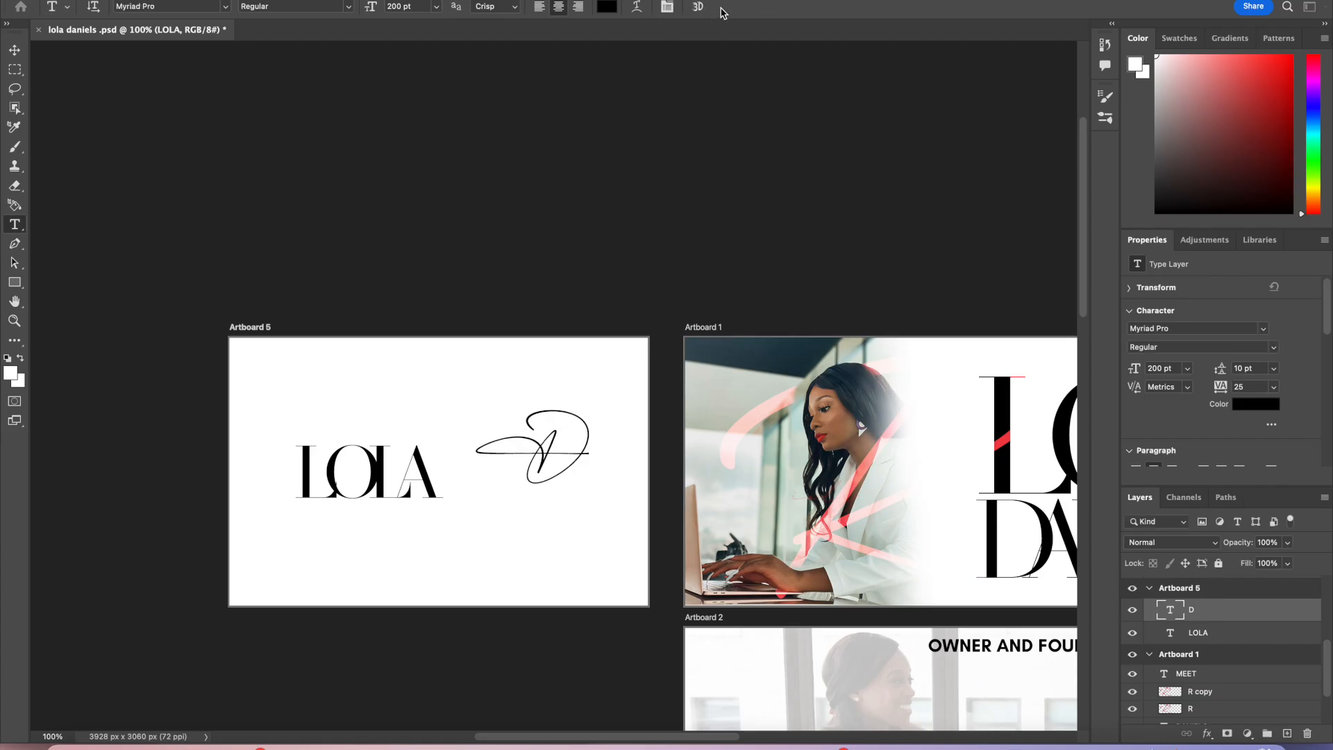
Step: Move the D and the LOLA text so the script D overlaps the end of LOLA
key(v)
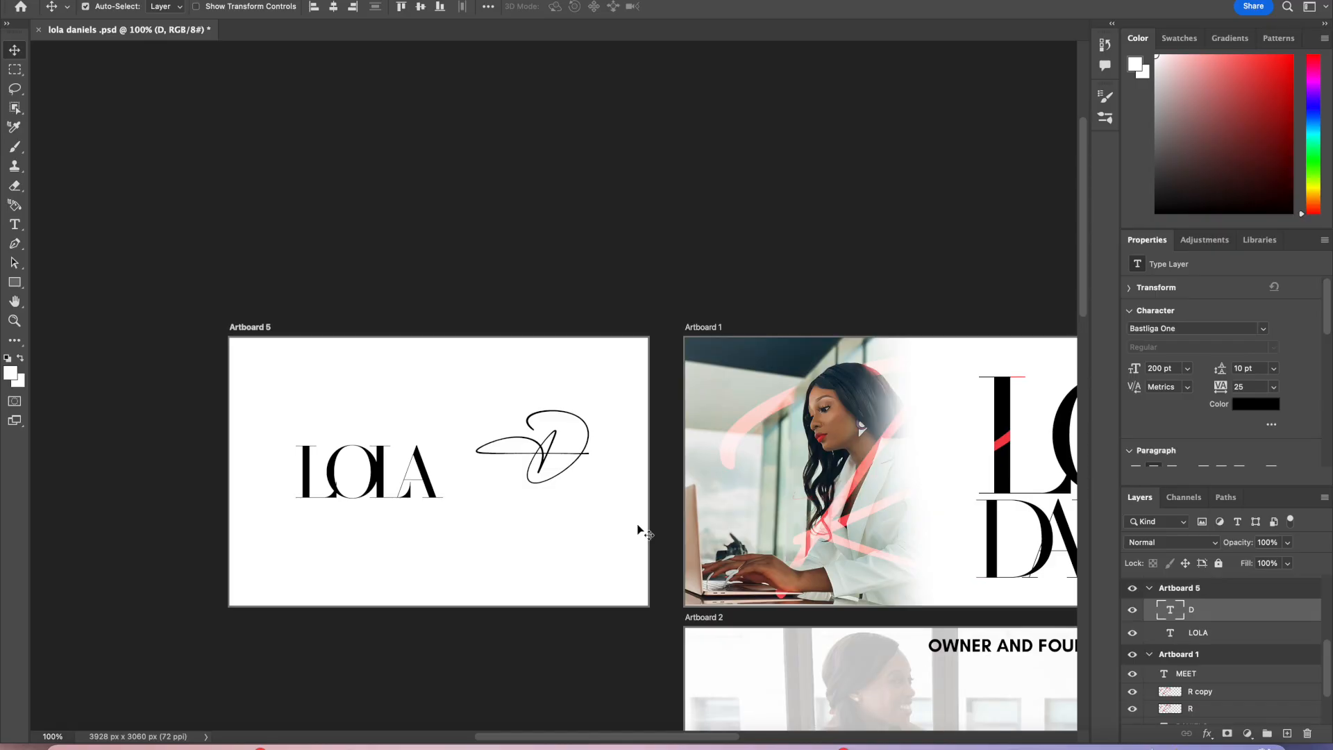
drag(557, 452, 507, 476)
drag(425, 491, 498, 489)
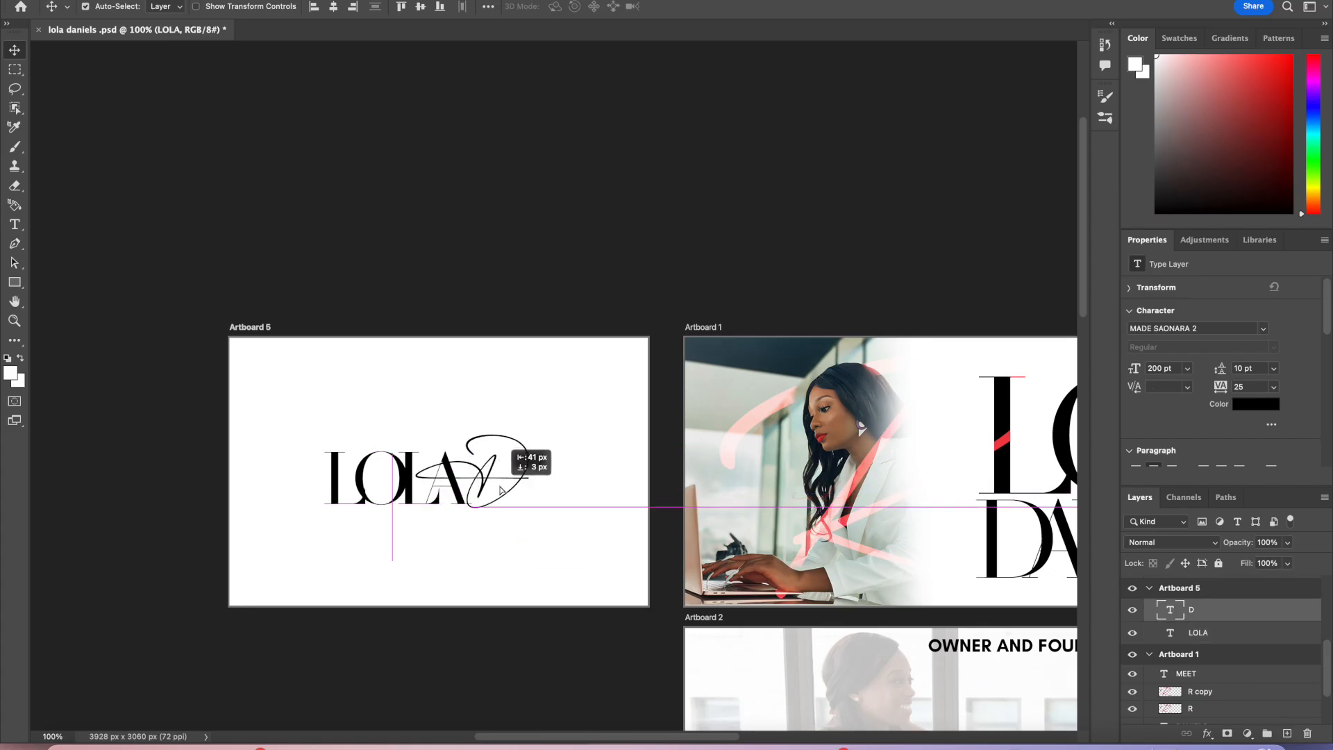
Step: Set the script D's font size to 190 pt and commit
double_click(497, 486)
text(190)
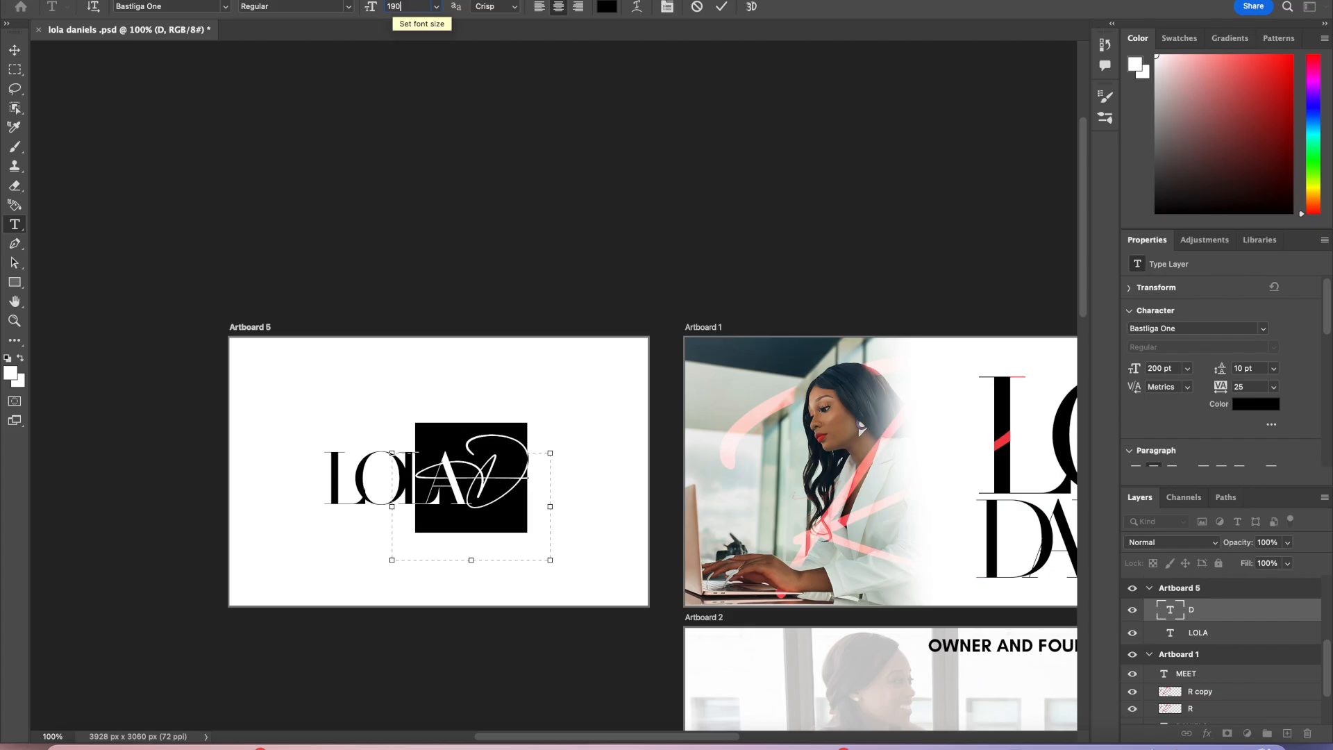
key(Return)
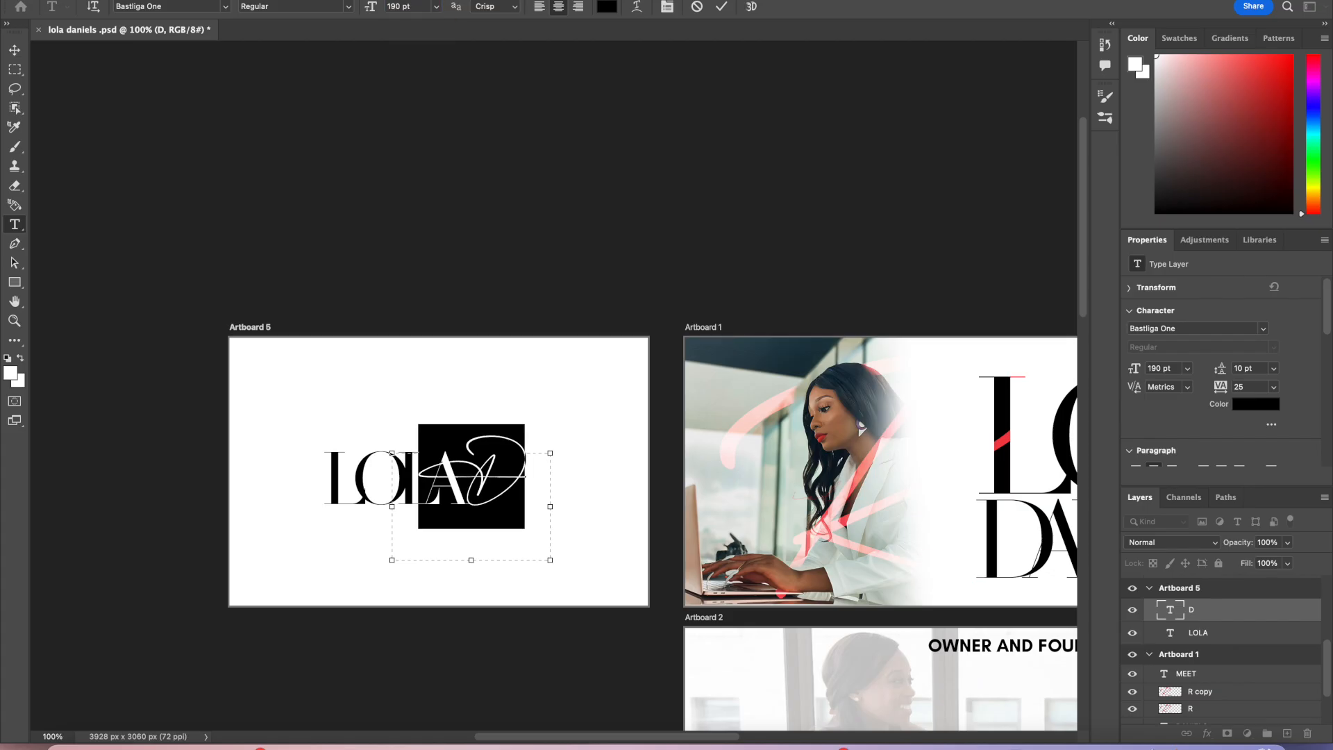
click(721, 6)
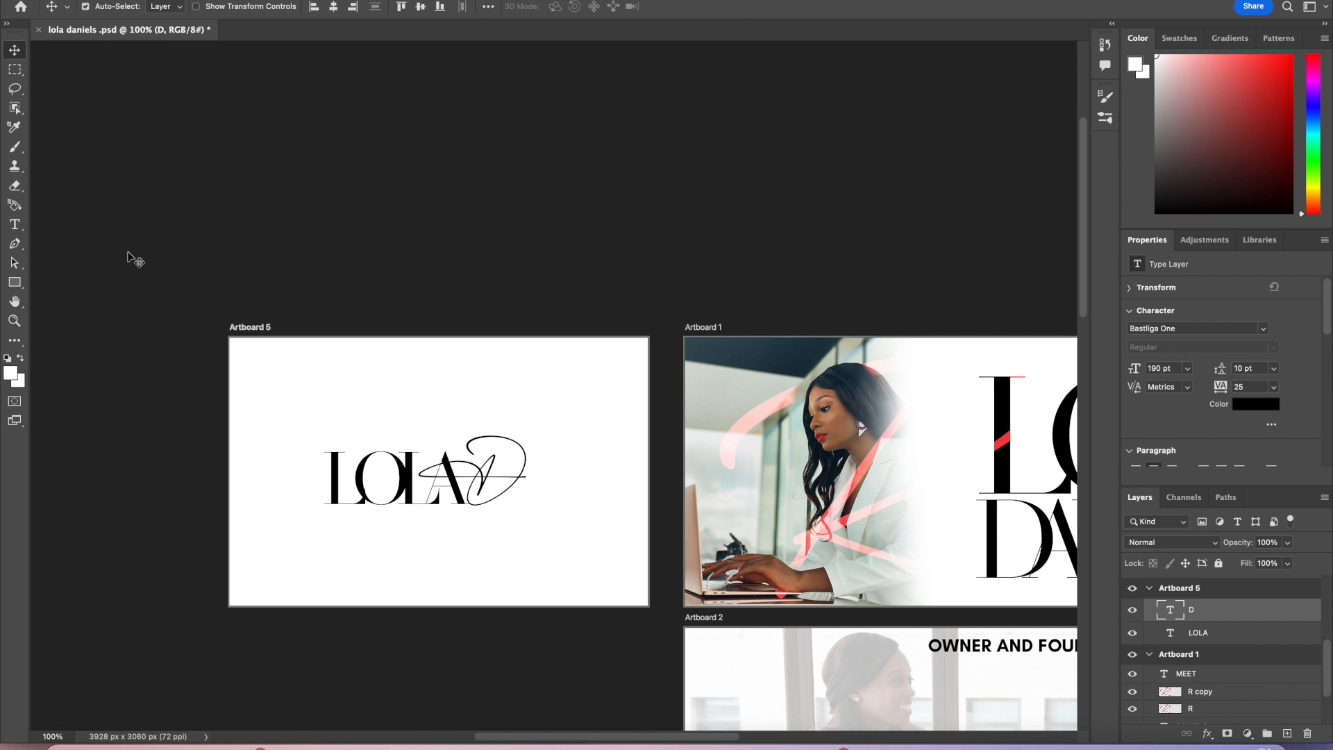
Step: Draw a text box below LOLA and type Real Estate
click(15, 224)
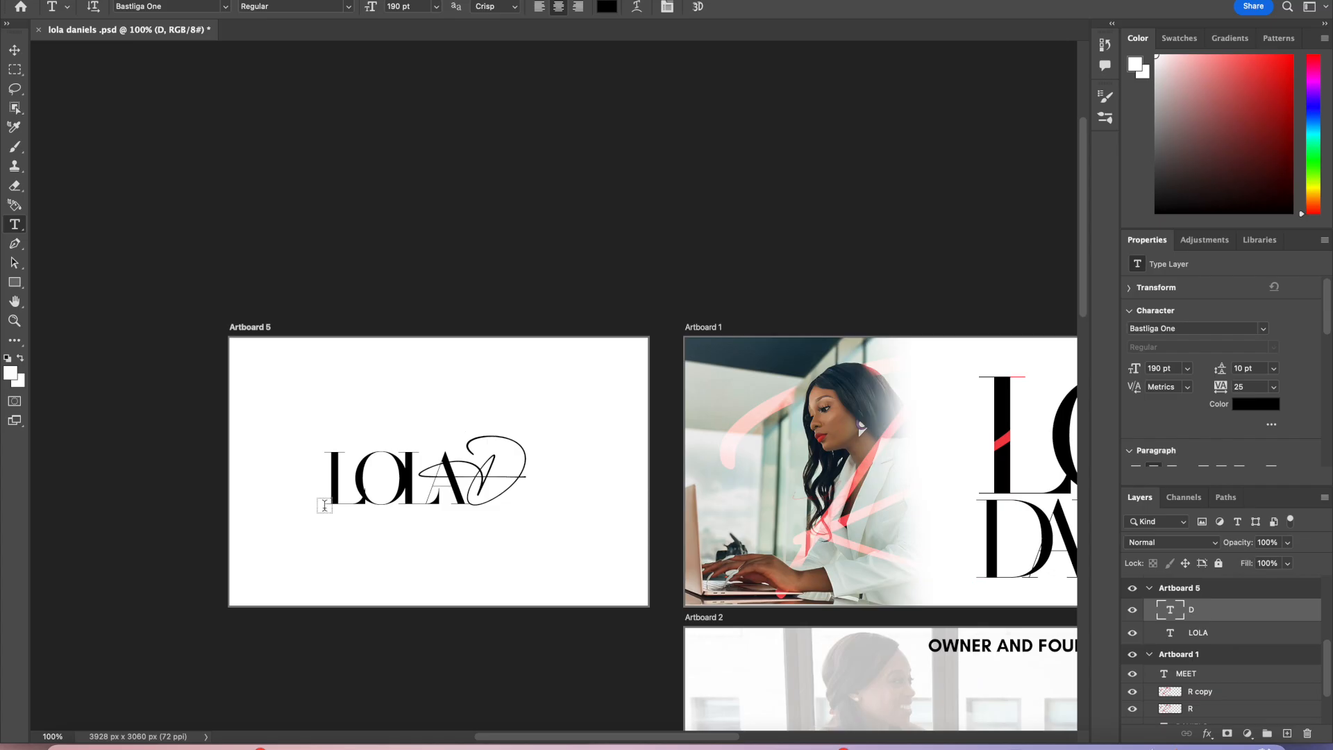
drag(274, 532, 620, 590)
text(Real Estate)
Step: Change the Real Estate text's font to Glacial Indifference Bold and retype it in capitals as REAL ESTATE
drag(603, 559, 283, 528)
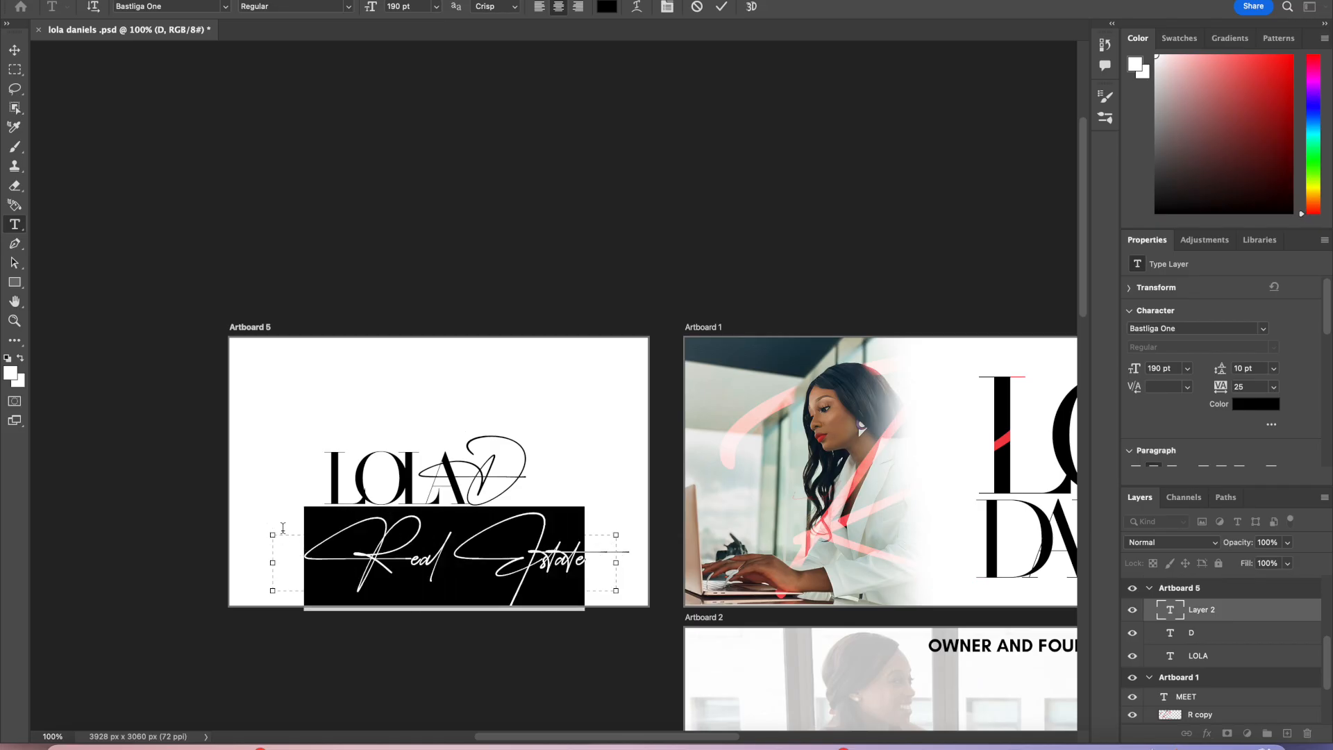
click(225, 7)
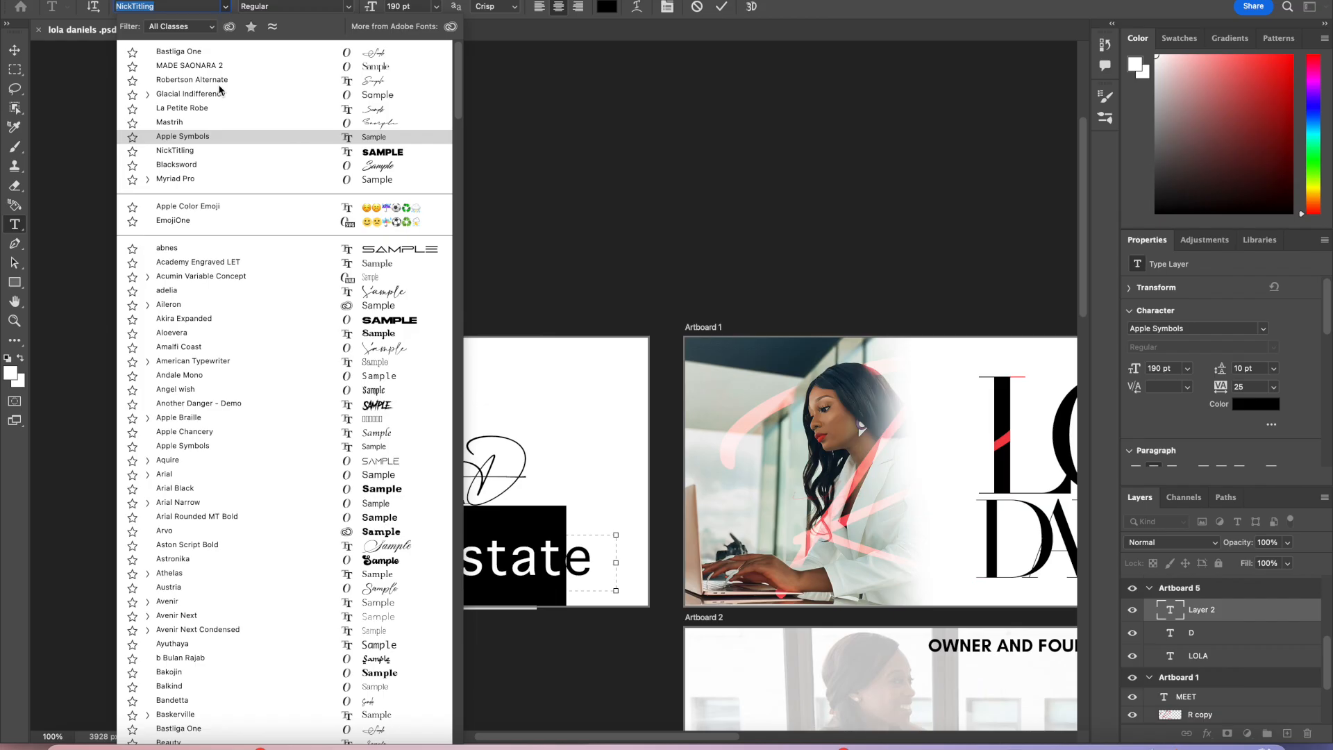
click(147, 95)
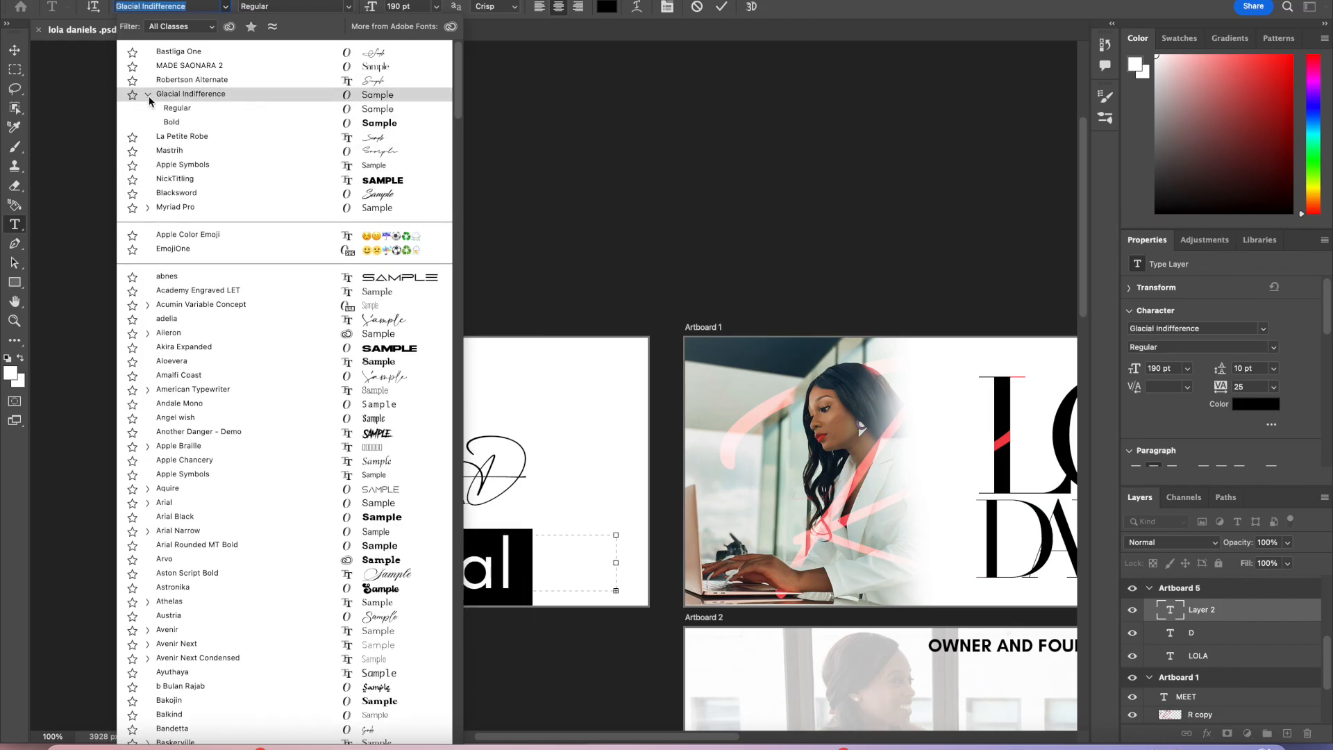
click(169, 126)
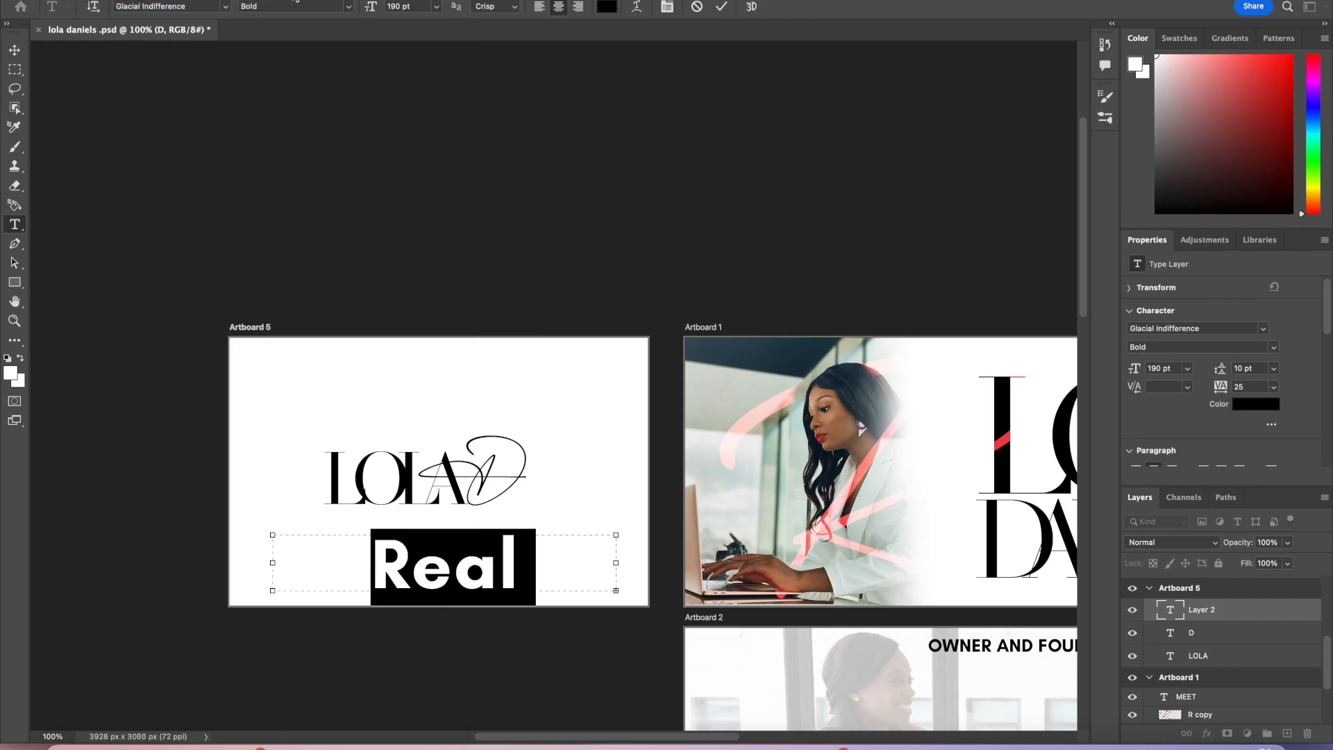
text(REAL ES)
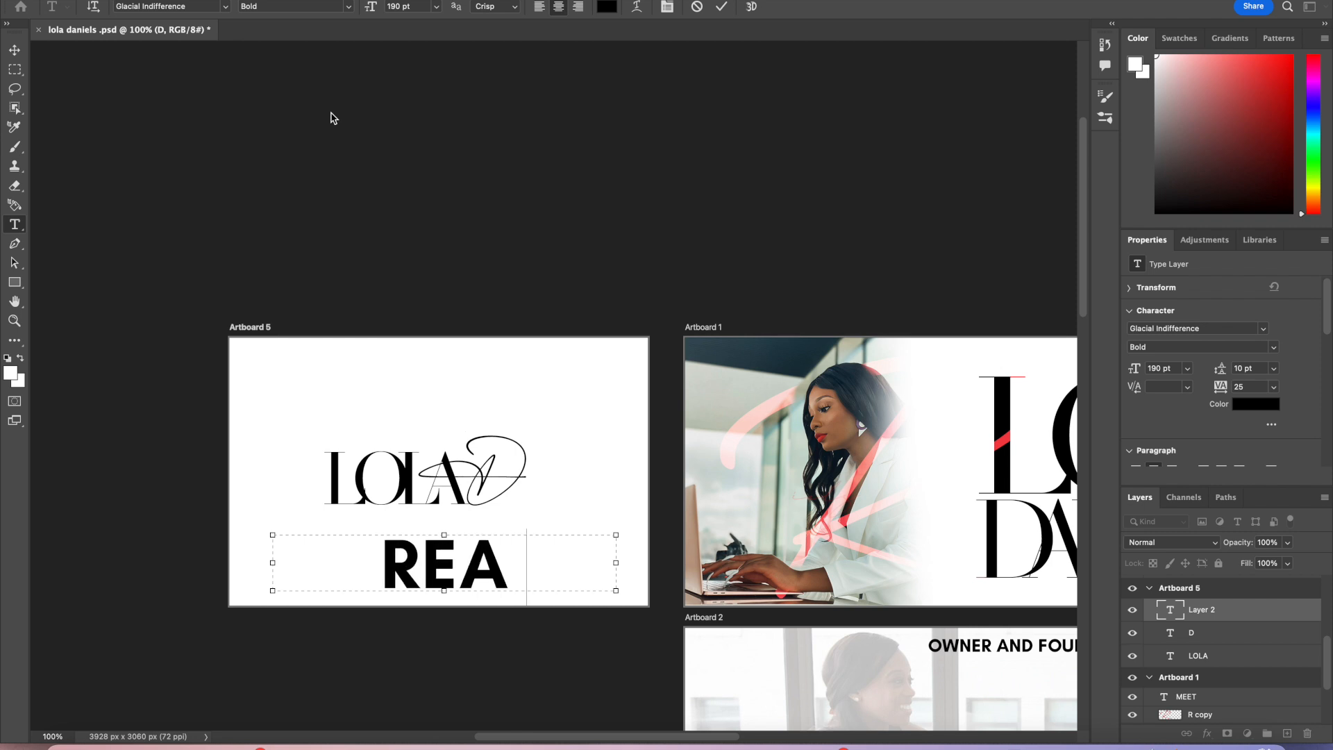
key(BackSpace)
key(BackSpace)
key(BackSpace)
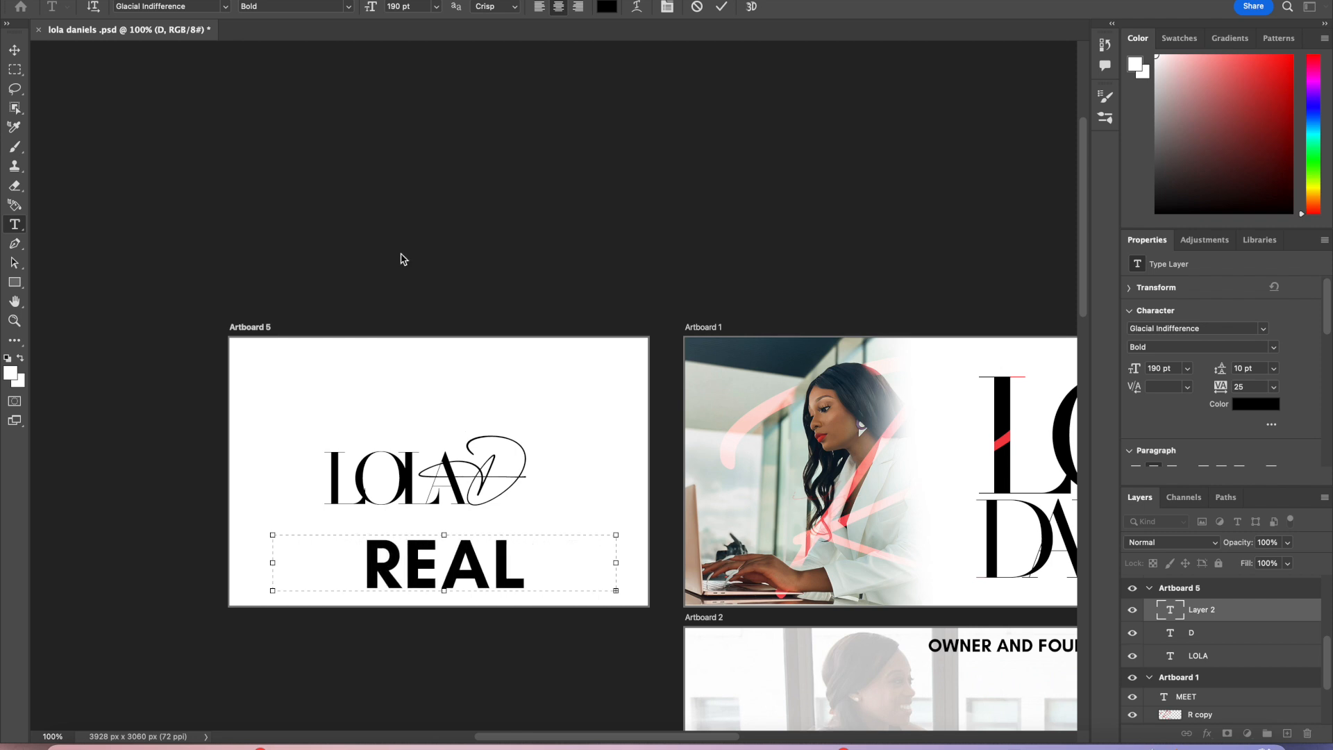
Step: Set the REAL ESTATE text size to 100 pt
drag(371, 562, 549, 564)
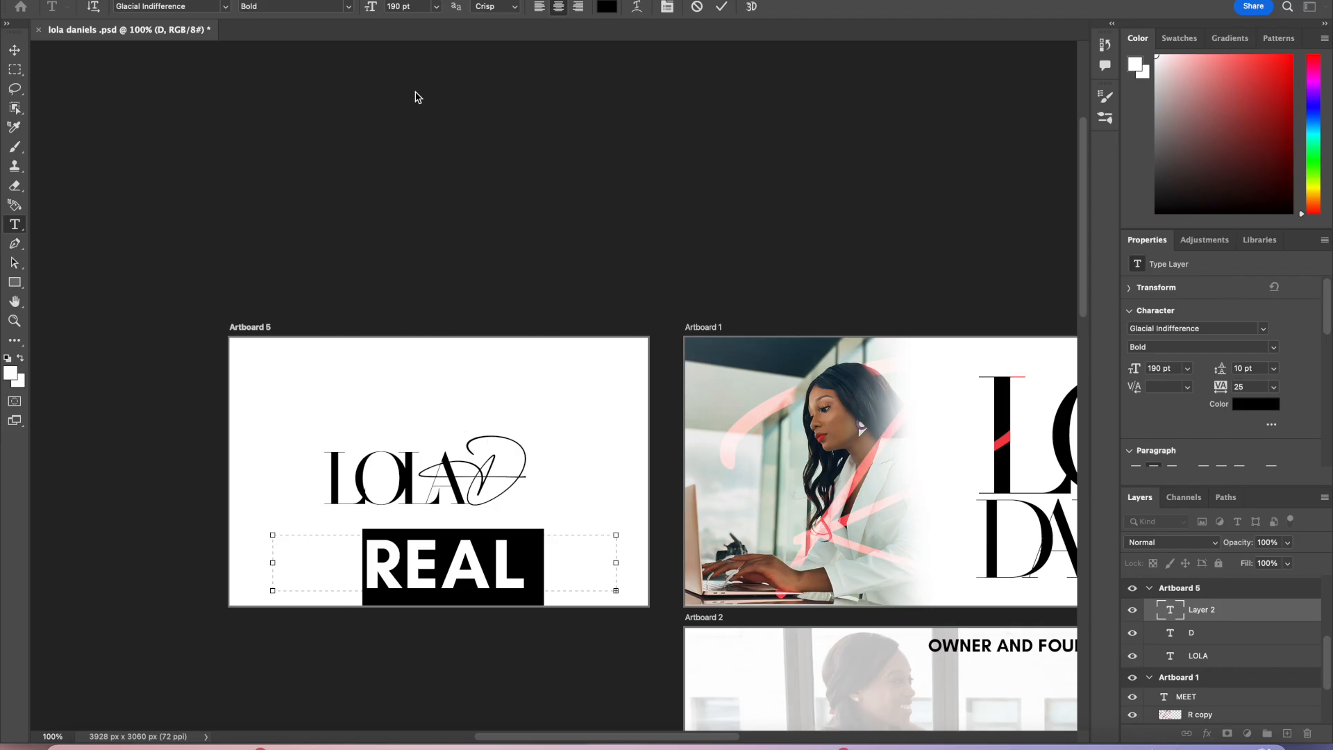
click(403, 7)
text(100)
key(Return)
drag(602, 581, 278, 564)
click(393, 7)
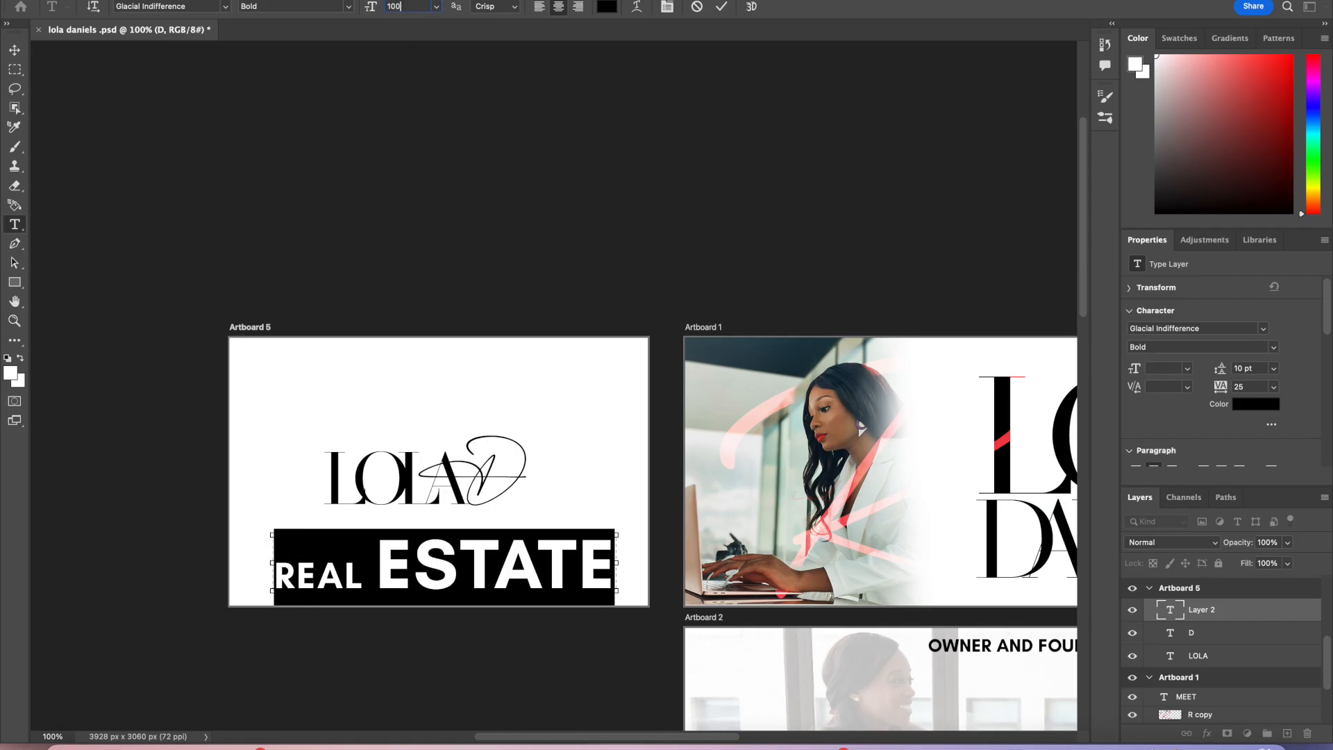
text(100)
key(Return)
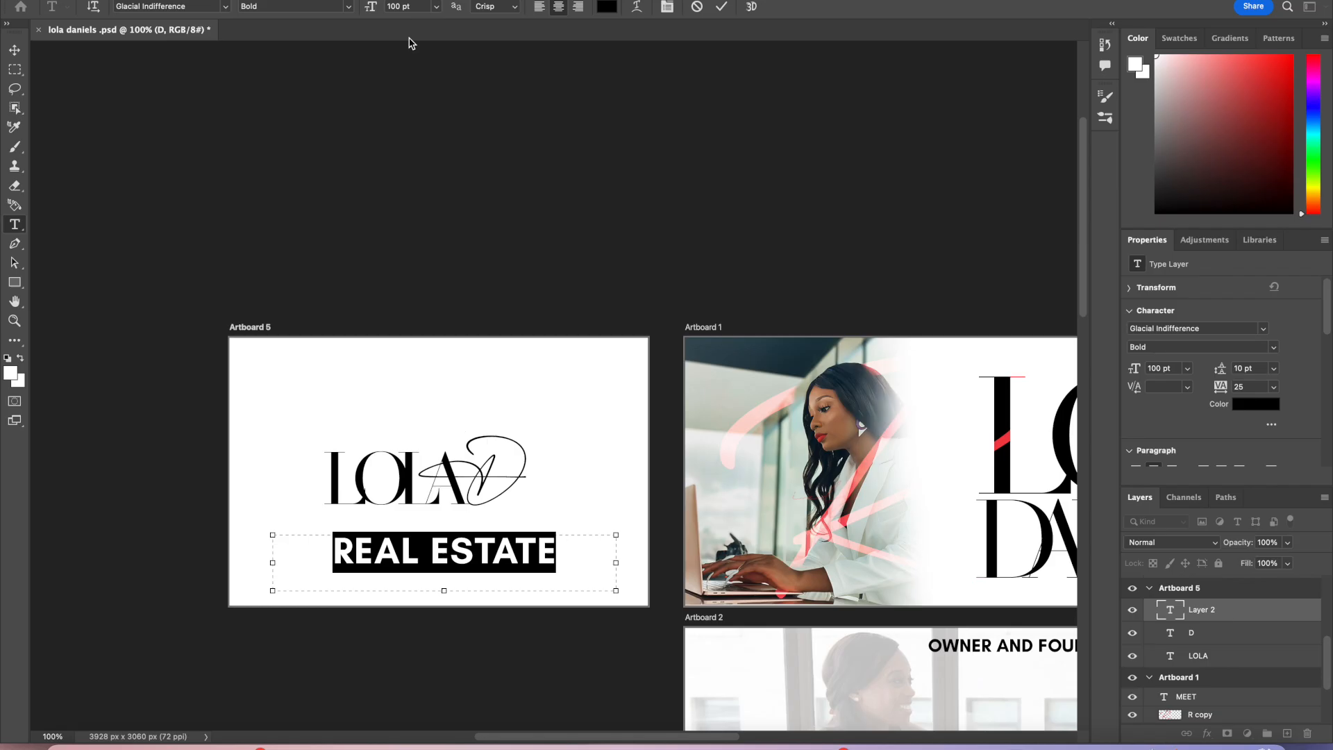
Step: Set the REAL ESTATE text size to 60 pt and commit the edit
click(400, 6)
text(60)
key(Return)
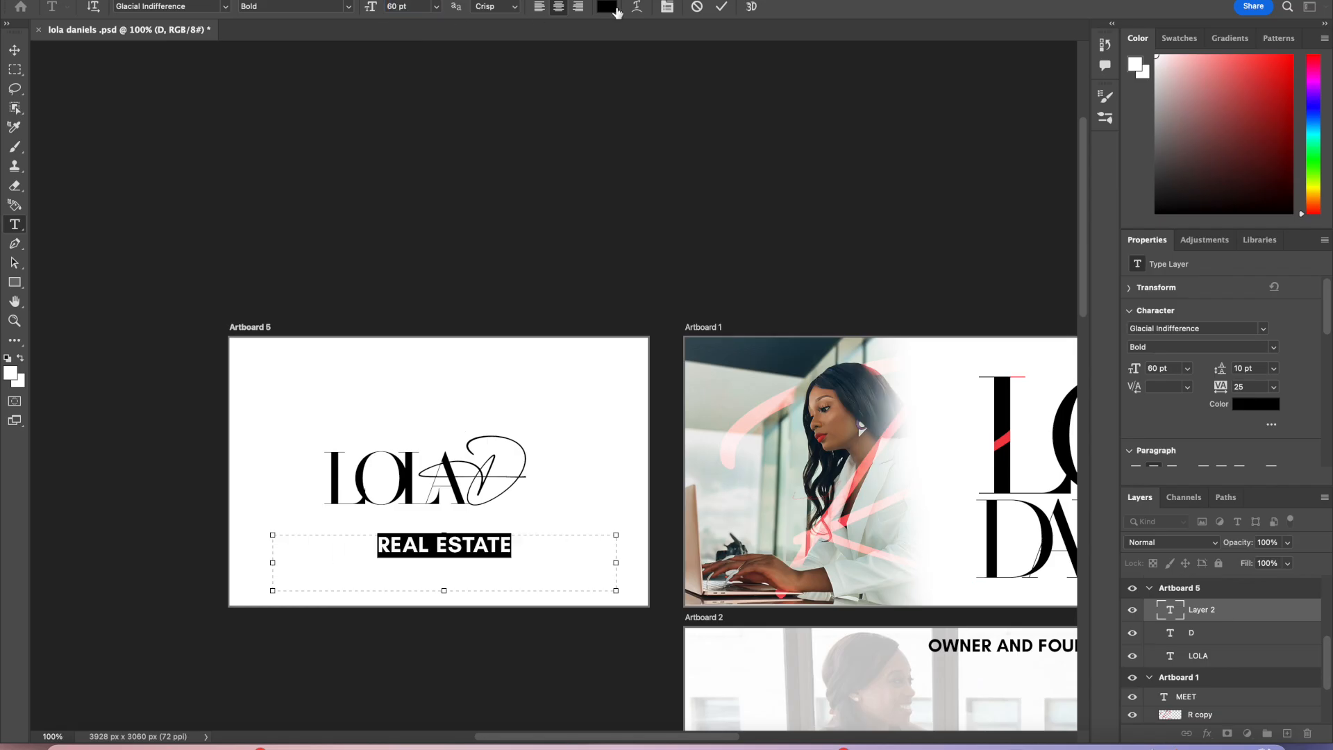
click(722, 6)
key(v)
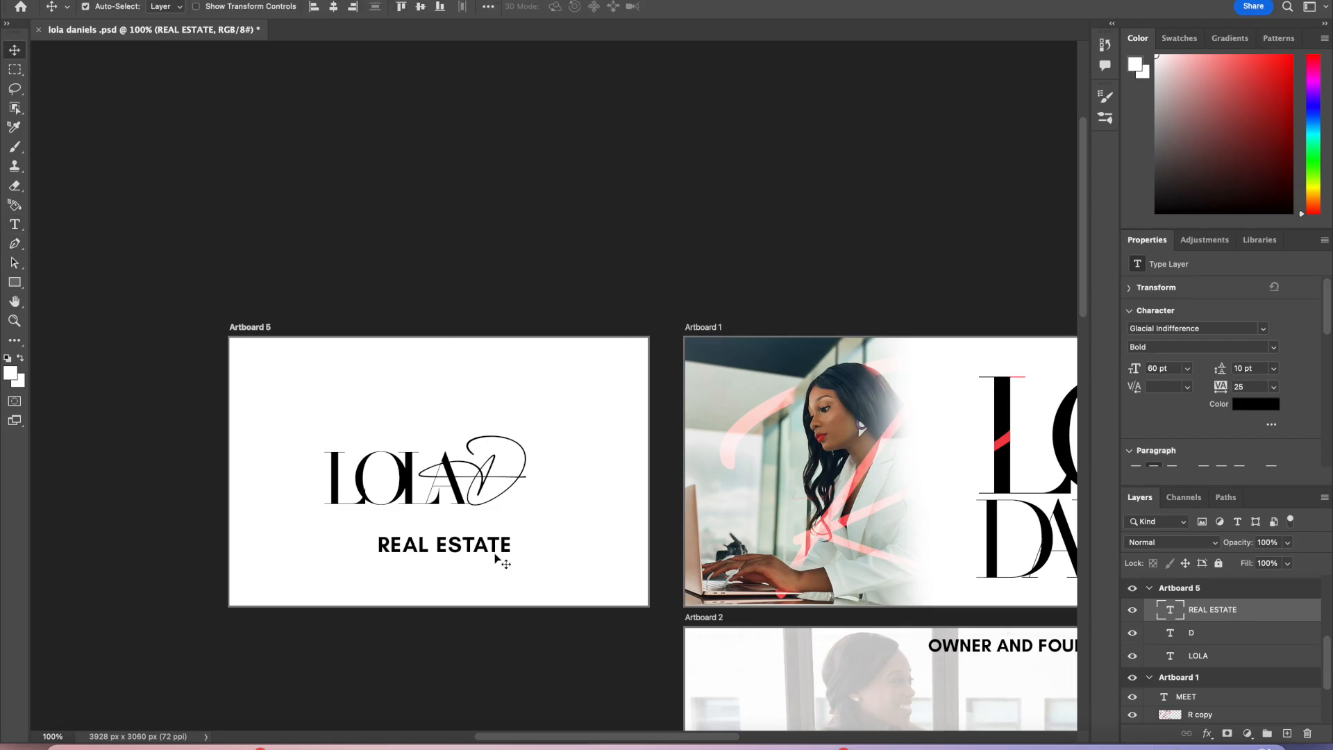
Step: Extend the text to read REAL ESTATE AGENCY and commit it
double_click(494, 551)
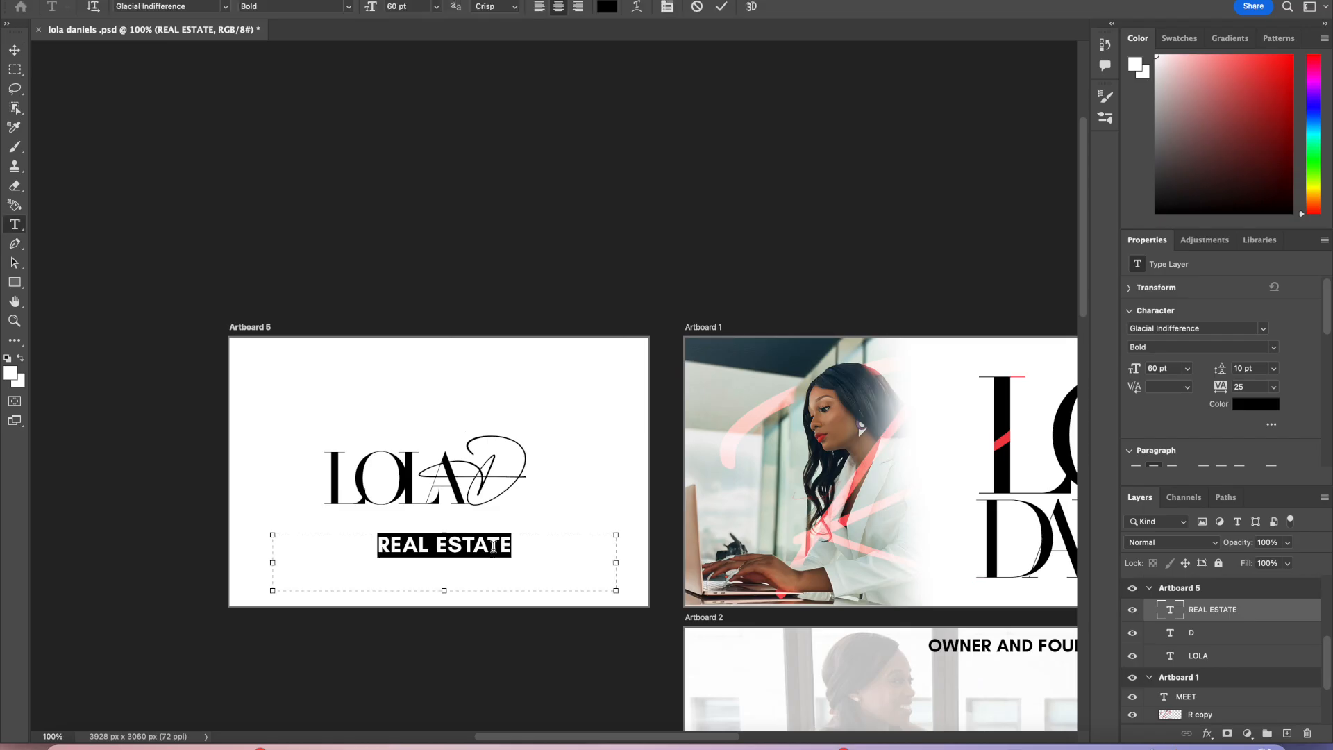
click(529, 549)
text(agenc)
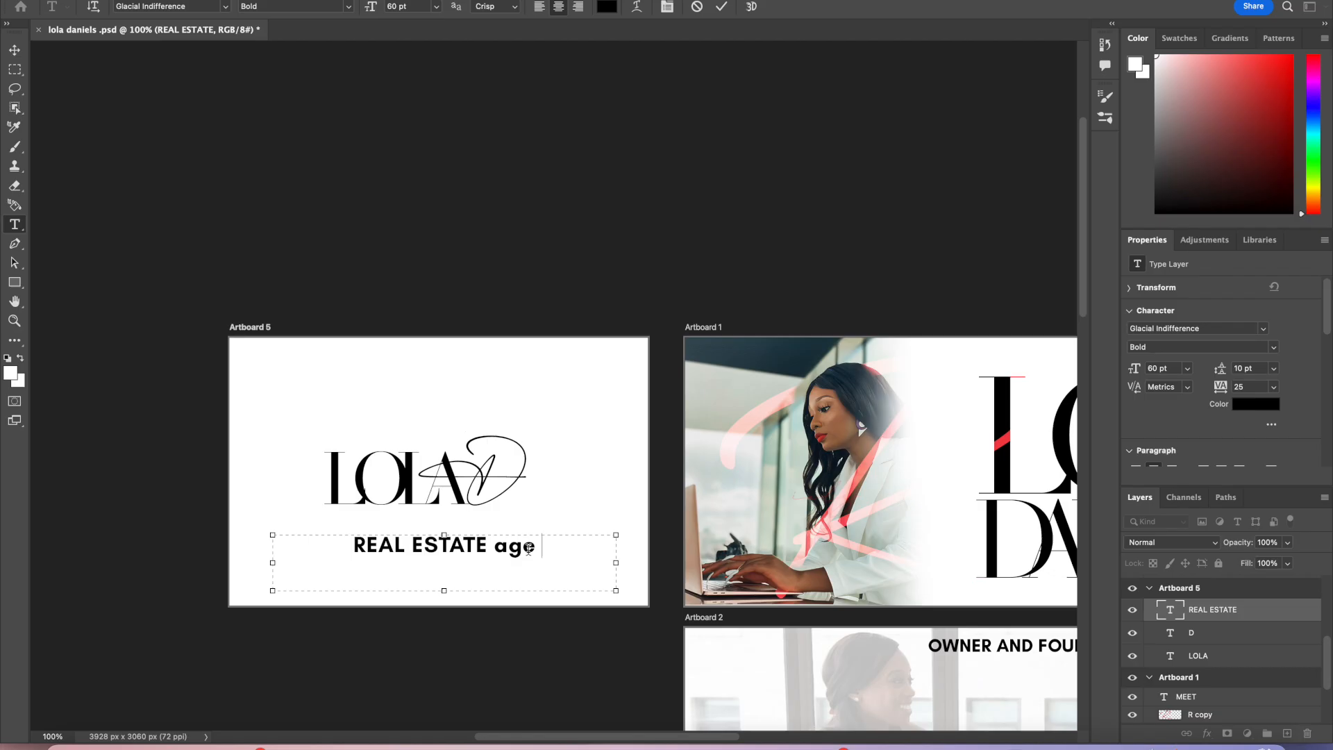
key(BackSpace)
key(BackSpace)
key(BackSpace)
key(BackSpace)
key(BackSpace)
text(AGENCY)
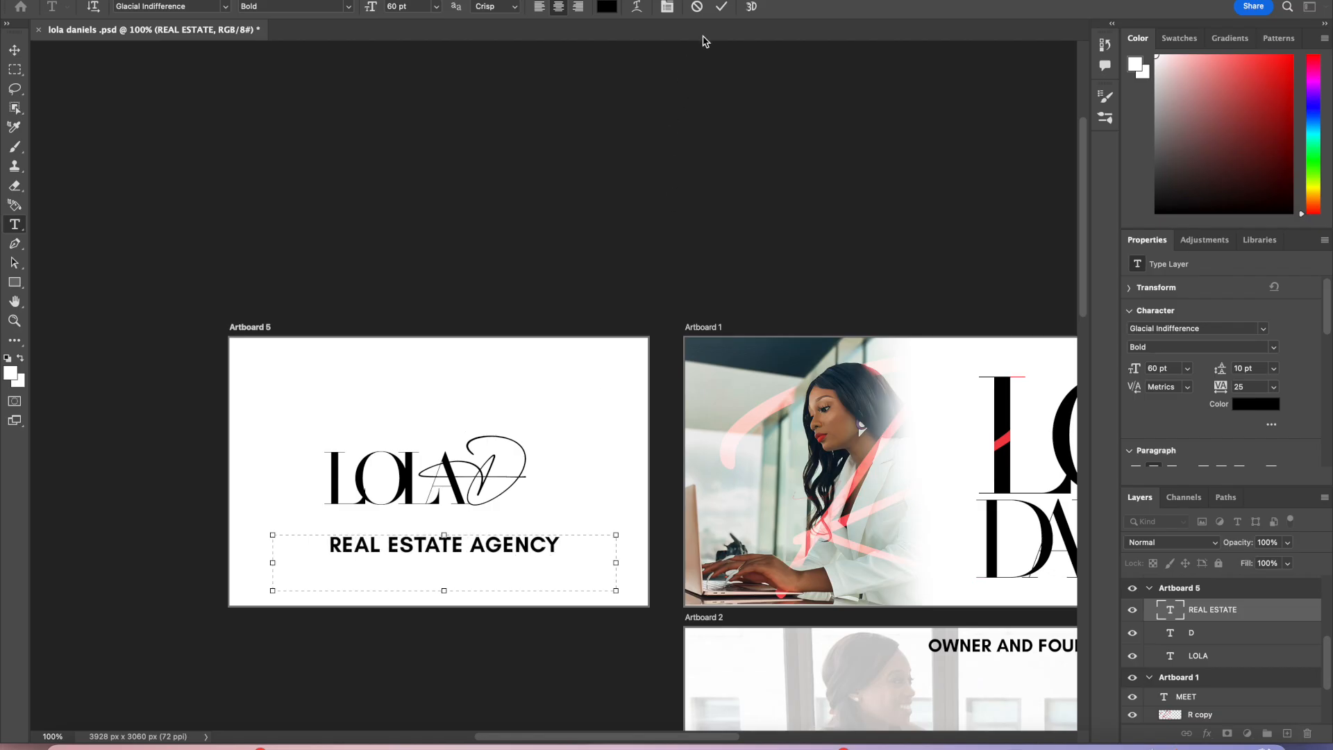
click(721, 6)
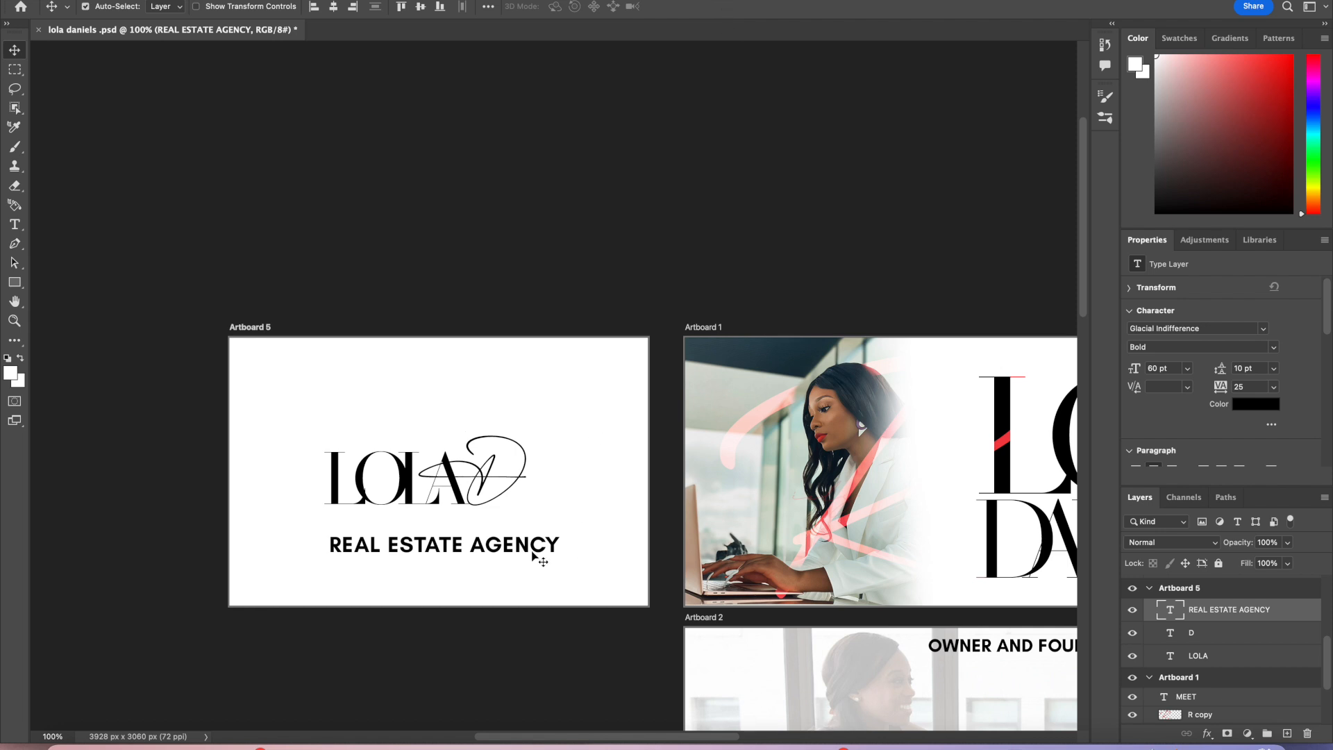
Step: Move REAL ESTATE AGENCY up so it sits directly beneath LOLA
drag(536, 550, 412, 490)
drag(510, 527, 513, 524)
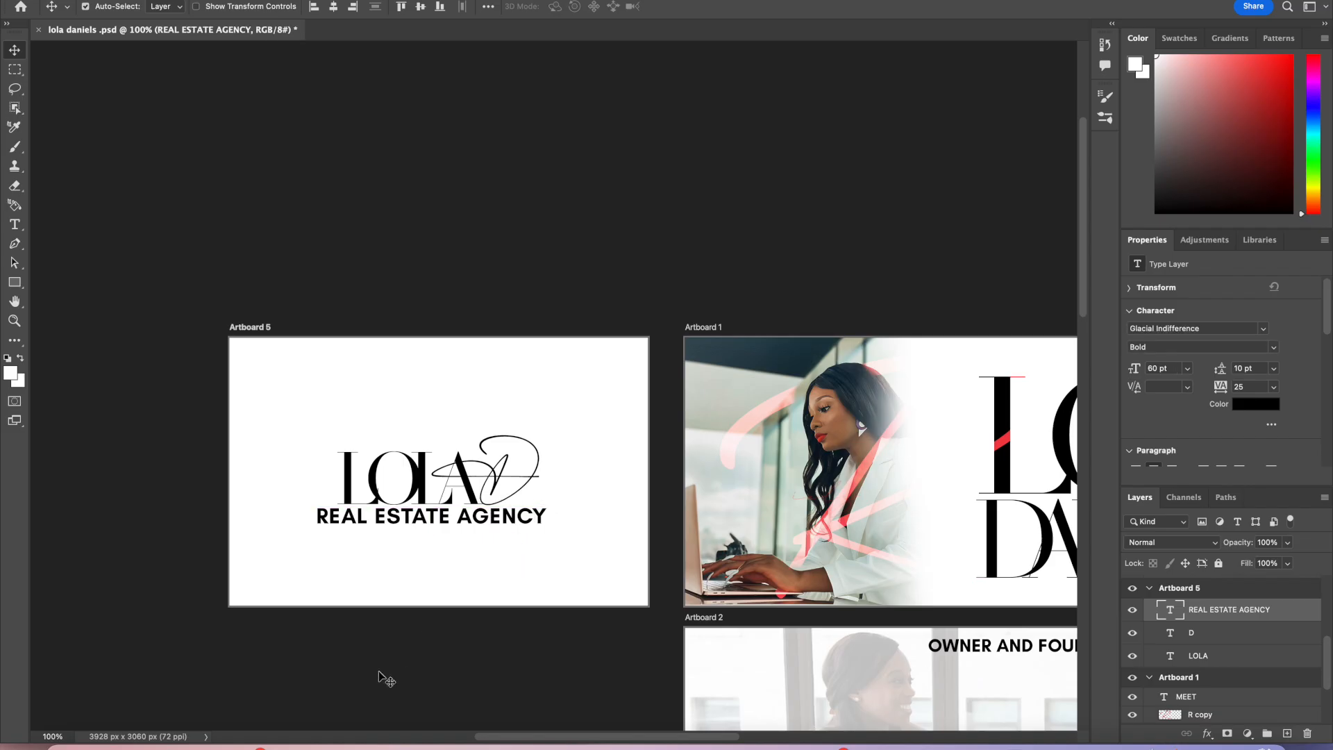
click(131, 744)
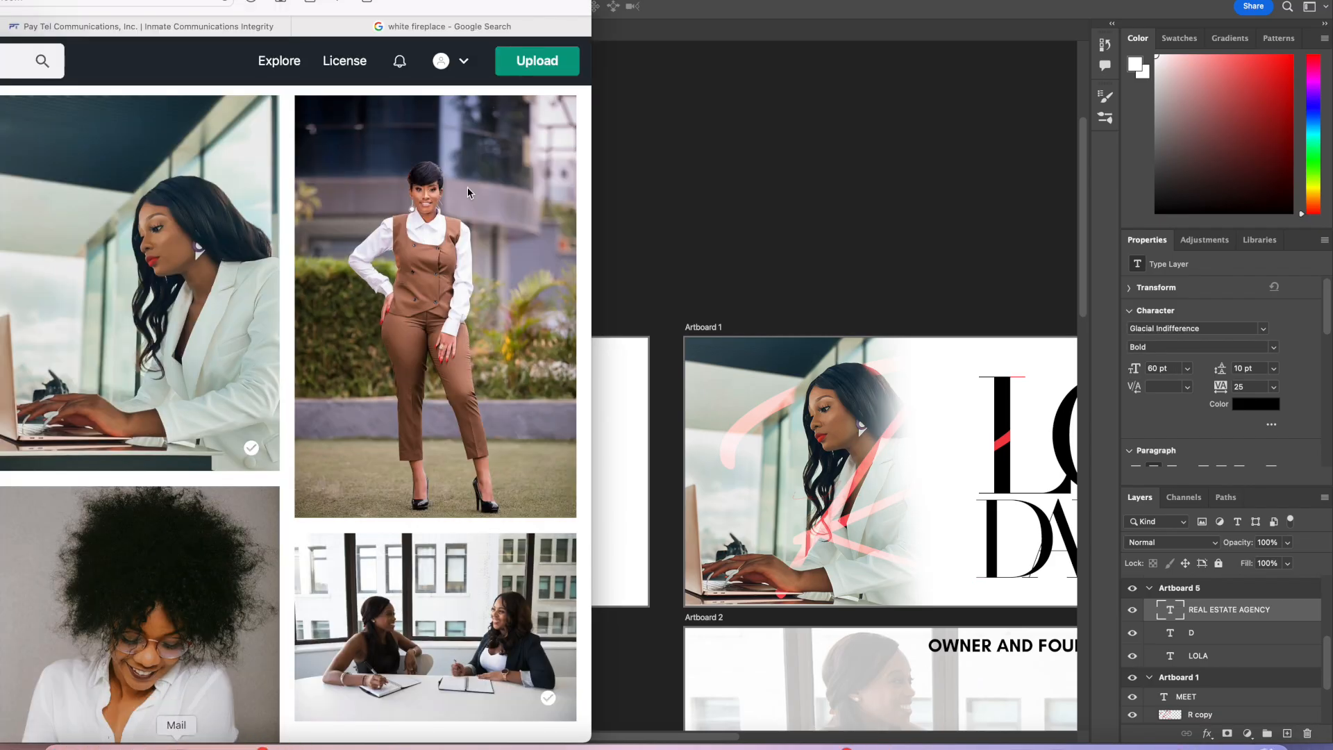
drag(441, 6, 382, 4)
click(629, 161)
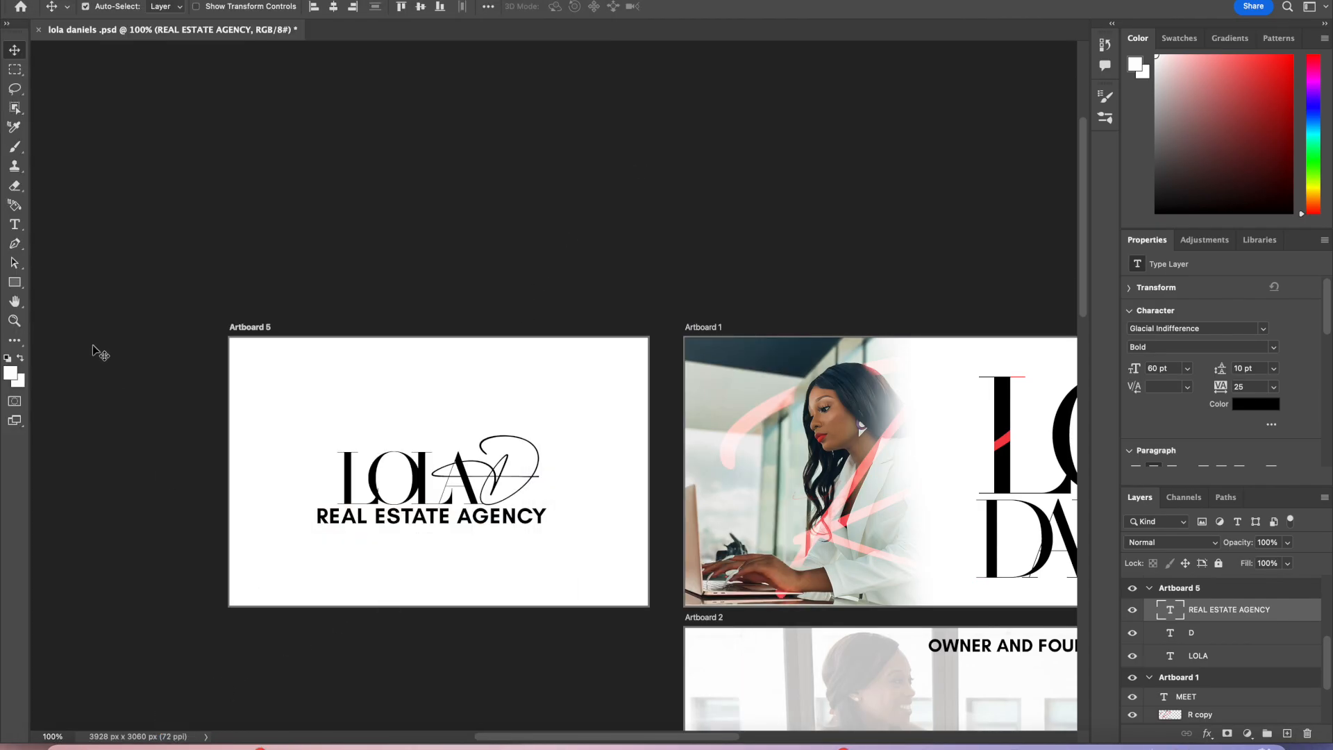
Step: Create a new text layer above LOLA containing a single period dot
click(14, 224)
drag(297, 399, 561, 426)
key(BackSpace)
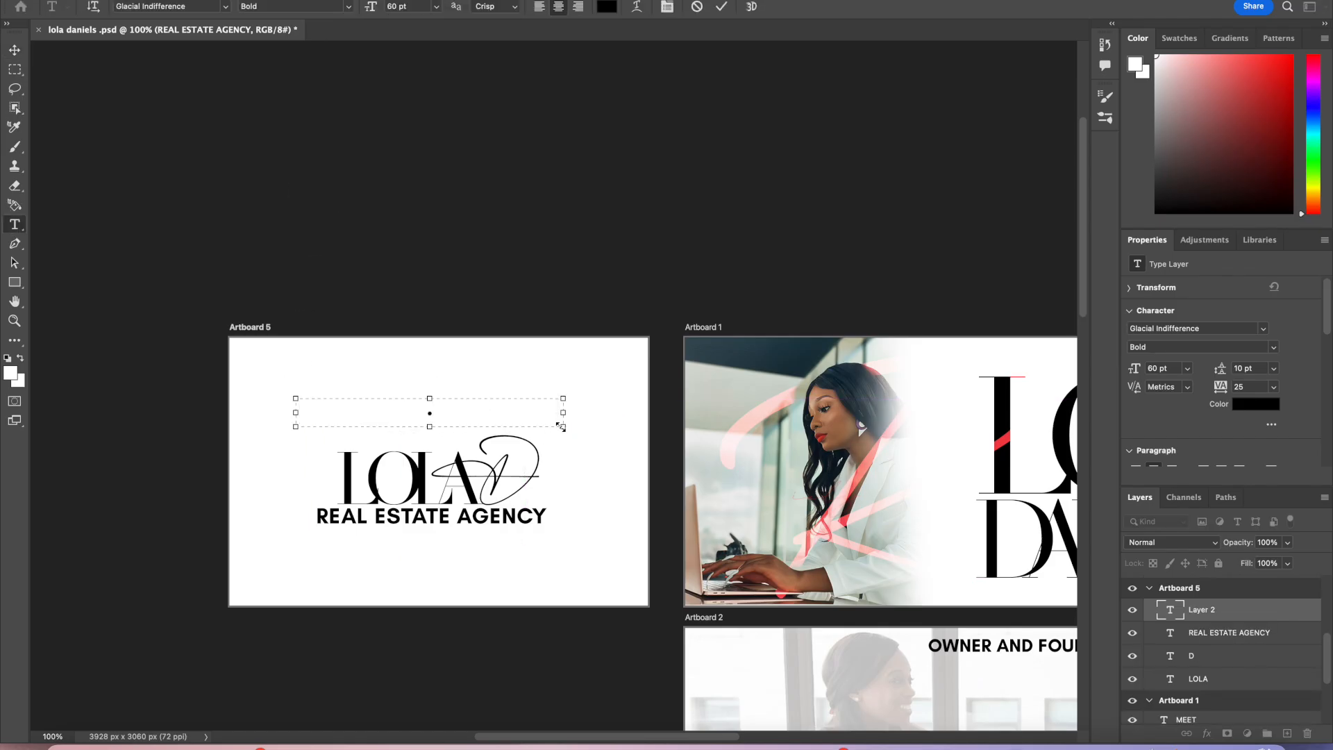
drag(563, 413, 322, 410)
click(722, 6)
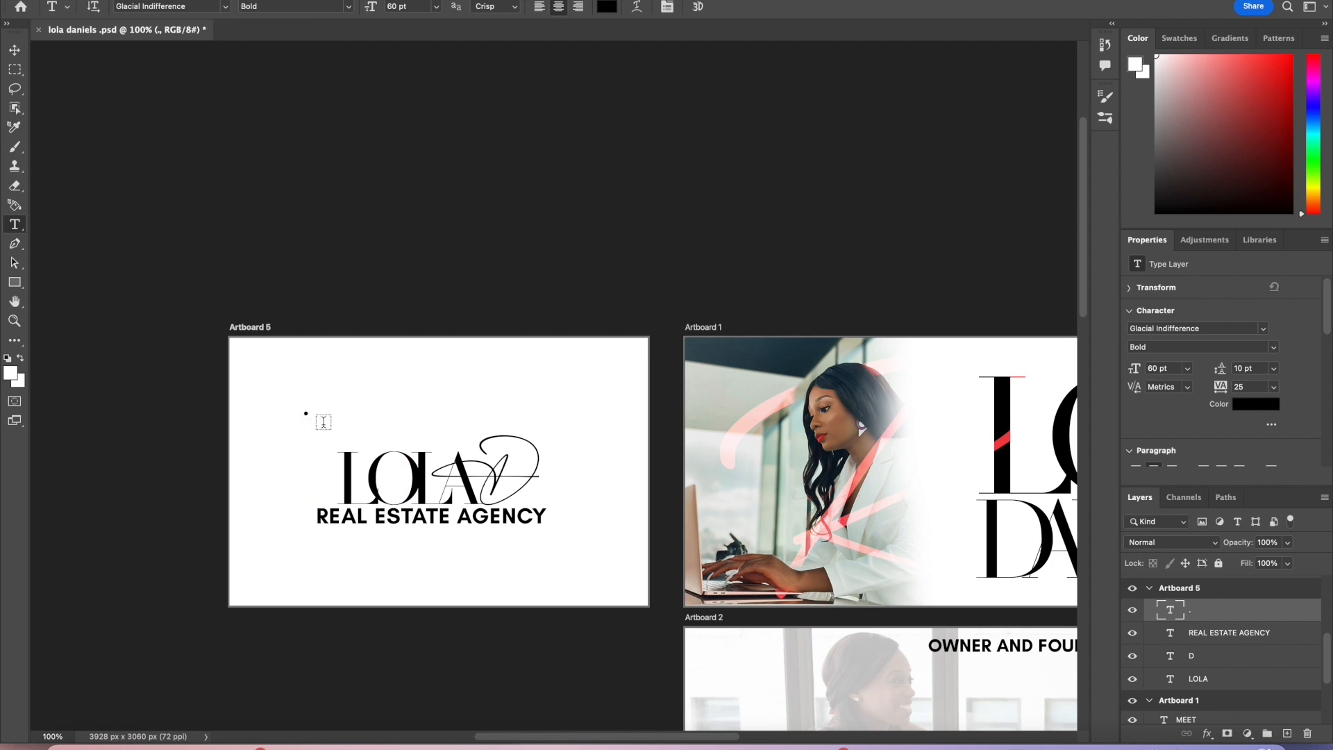
Step: Move the dot into the centre of LOLA's O
key(v)
click(54, 736)
text(150)
key(Return)
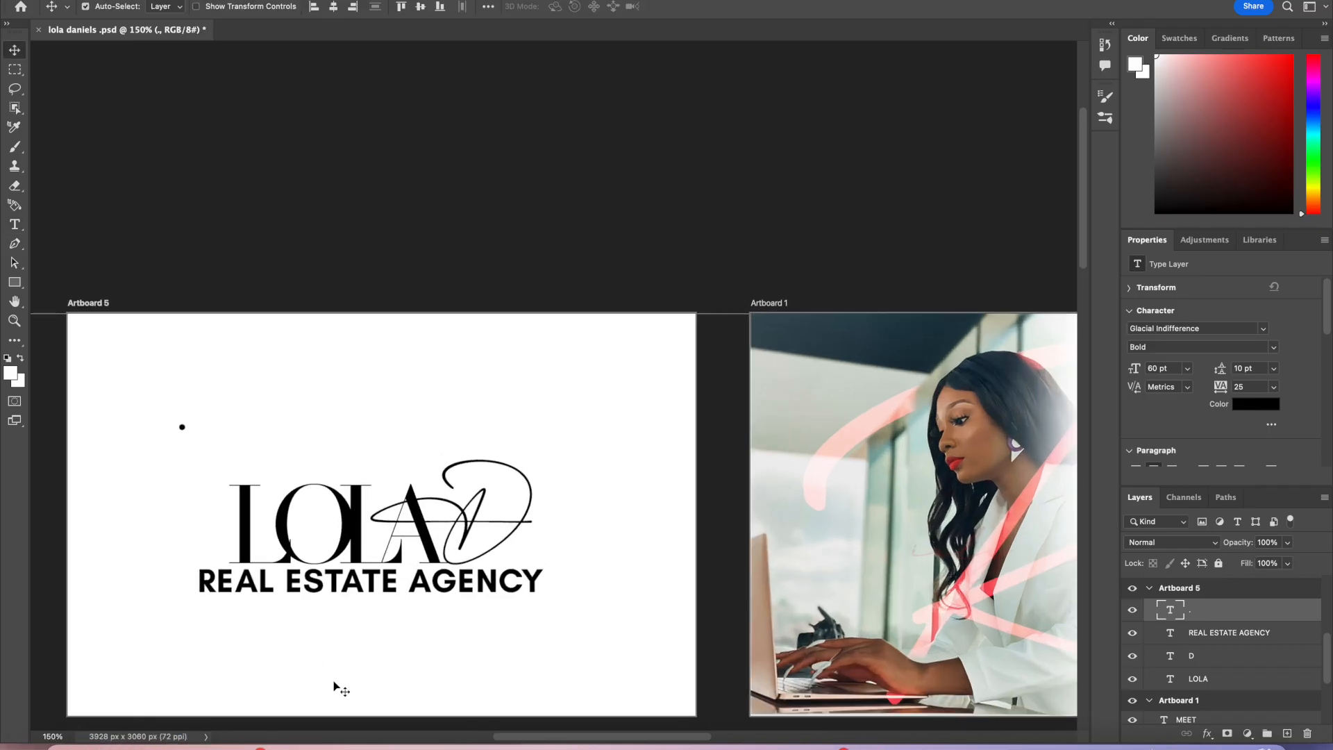
scroll(345, 684, down, 2)
drag(174, 362, 307, 463)
Step: Set the dot's size to 90 pt and nudge it into place inside the O
double_click(307, 460)
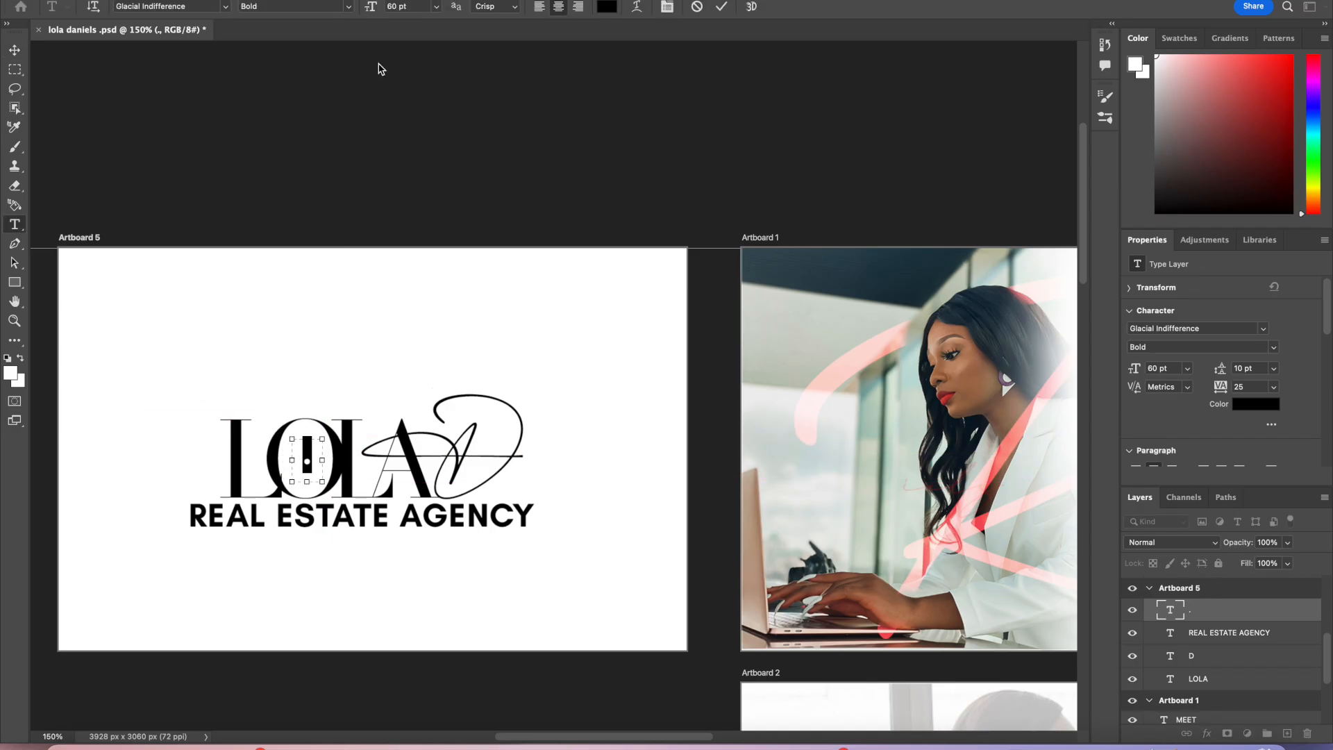
click(417, 7)
text(90)
click(722, 6)
key(v)
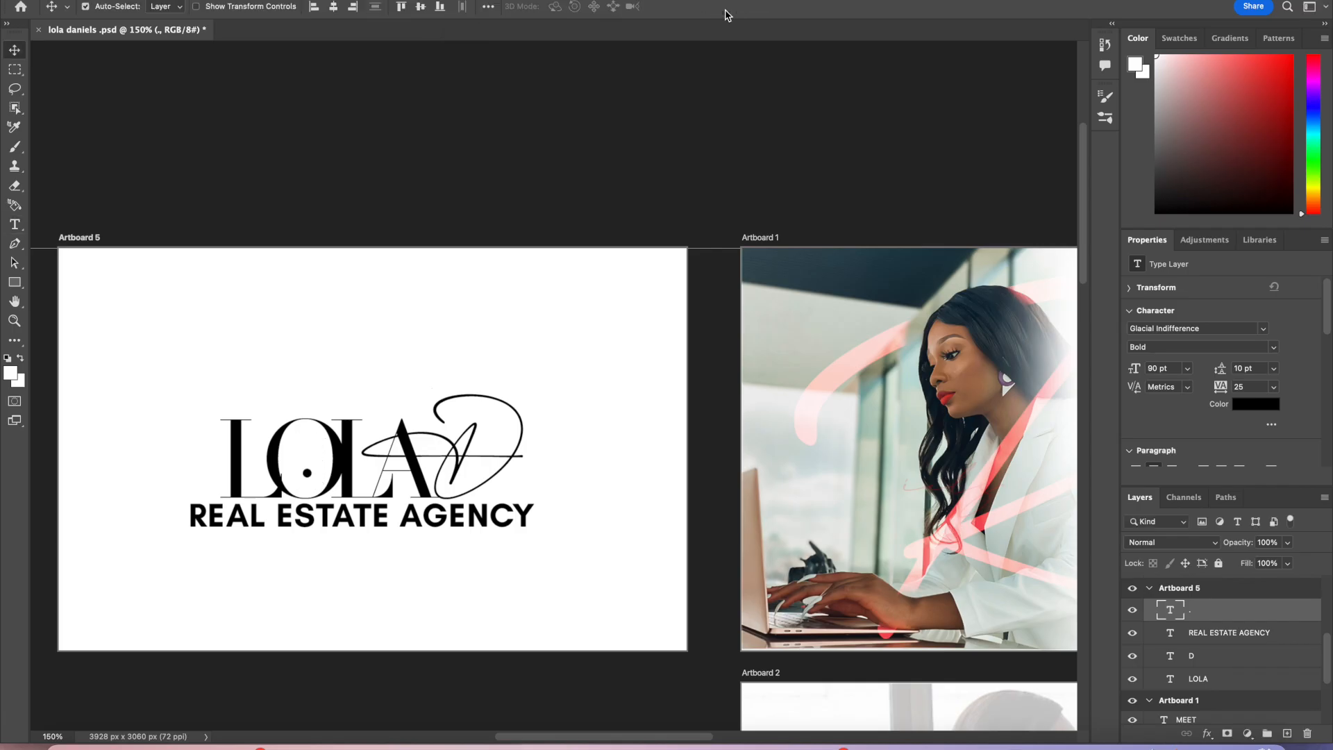
drag(307, 472, 306, 463)
Step: Duplicate the dot layer and move the copy to the end of the D's horizontal stroke
scroll(448, 620, down, 2)
scroll(448, 620, right, 1)
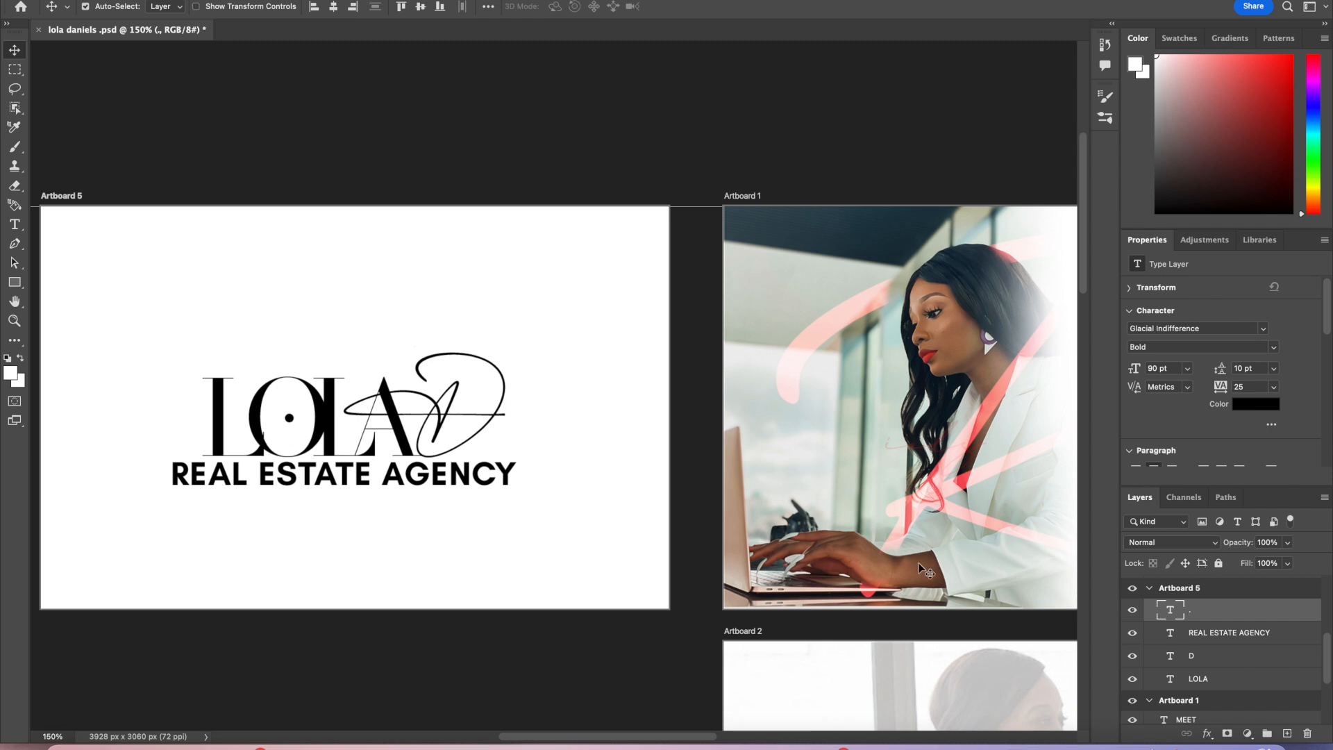
right_click(1233, 611)
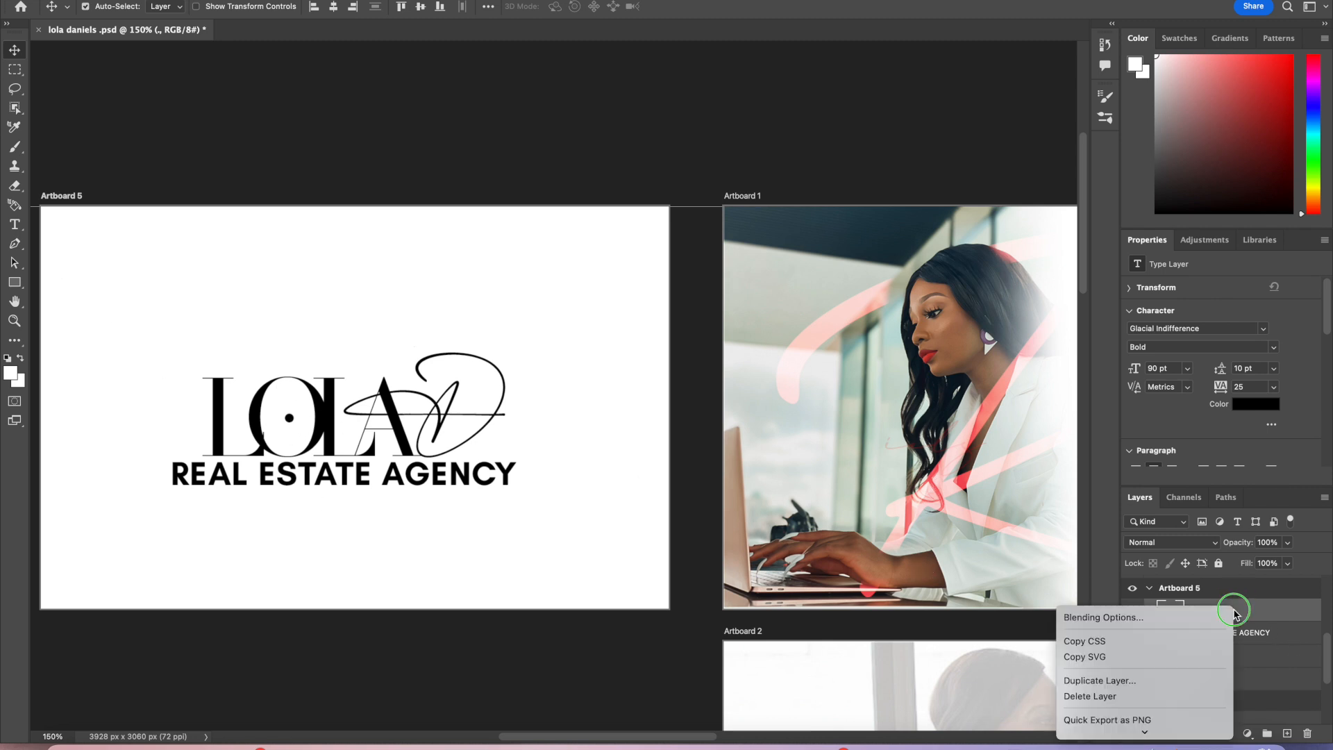
click(1172, 681)
key(Return)
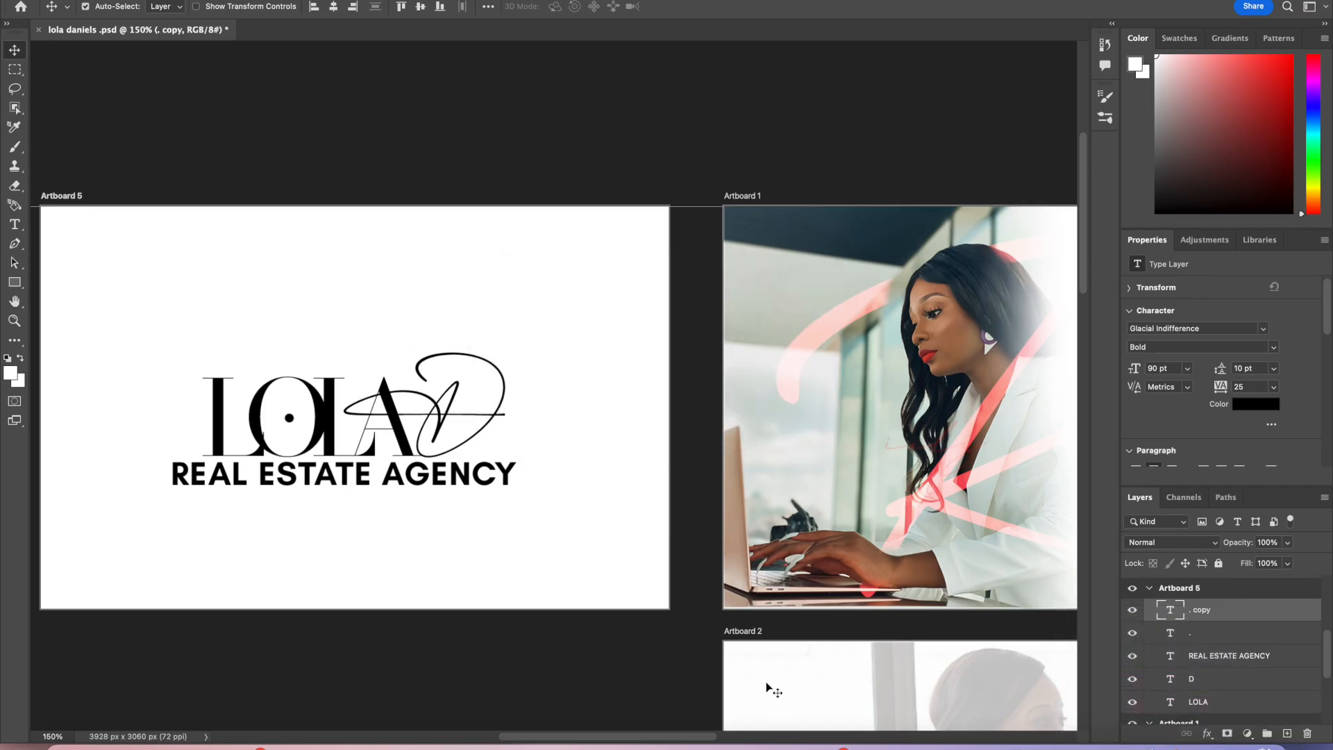
drag(290, 423, 522, 436)
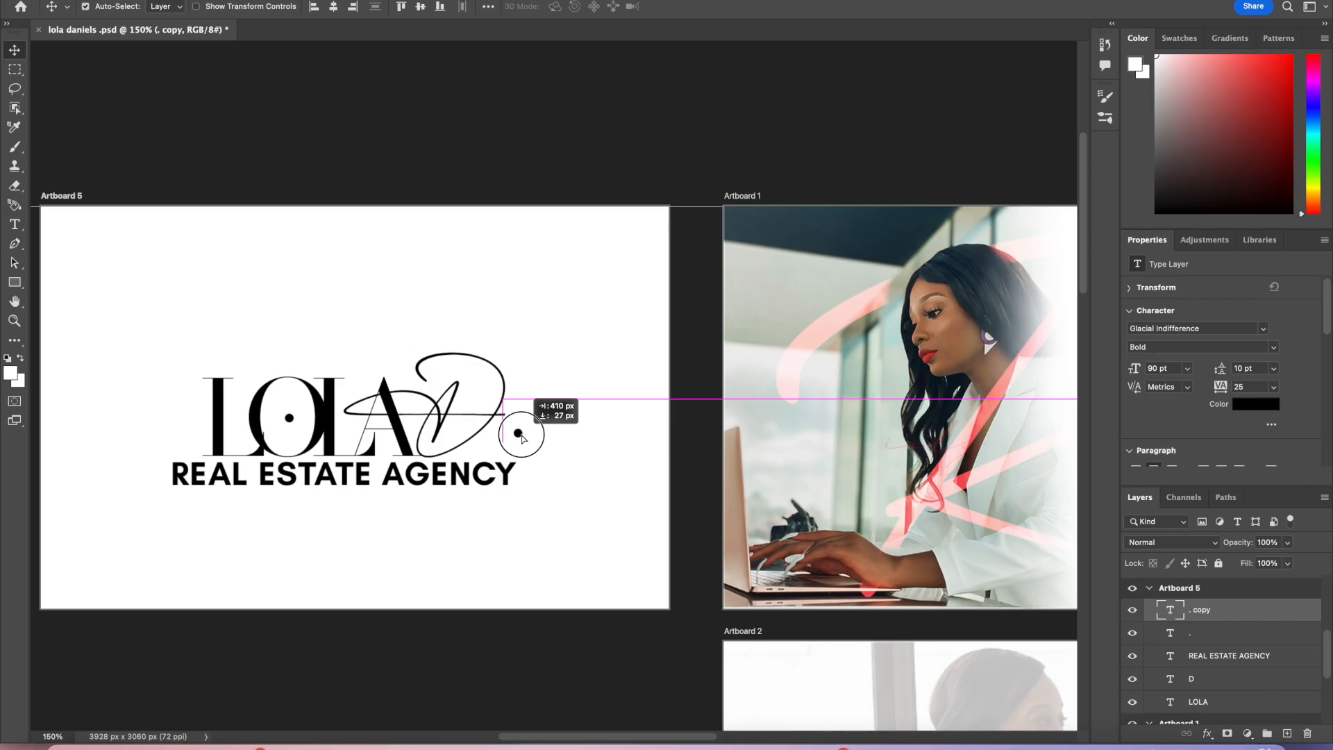
drag(522, 438, 497, 448)
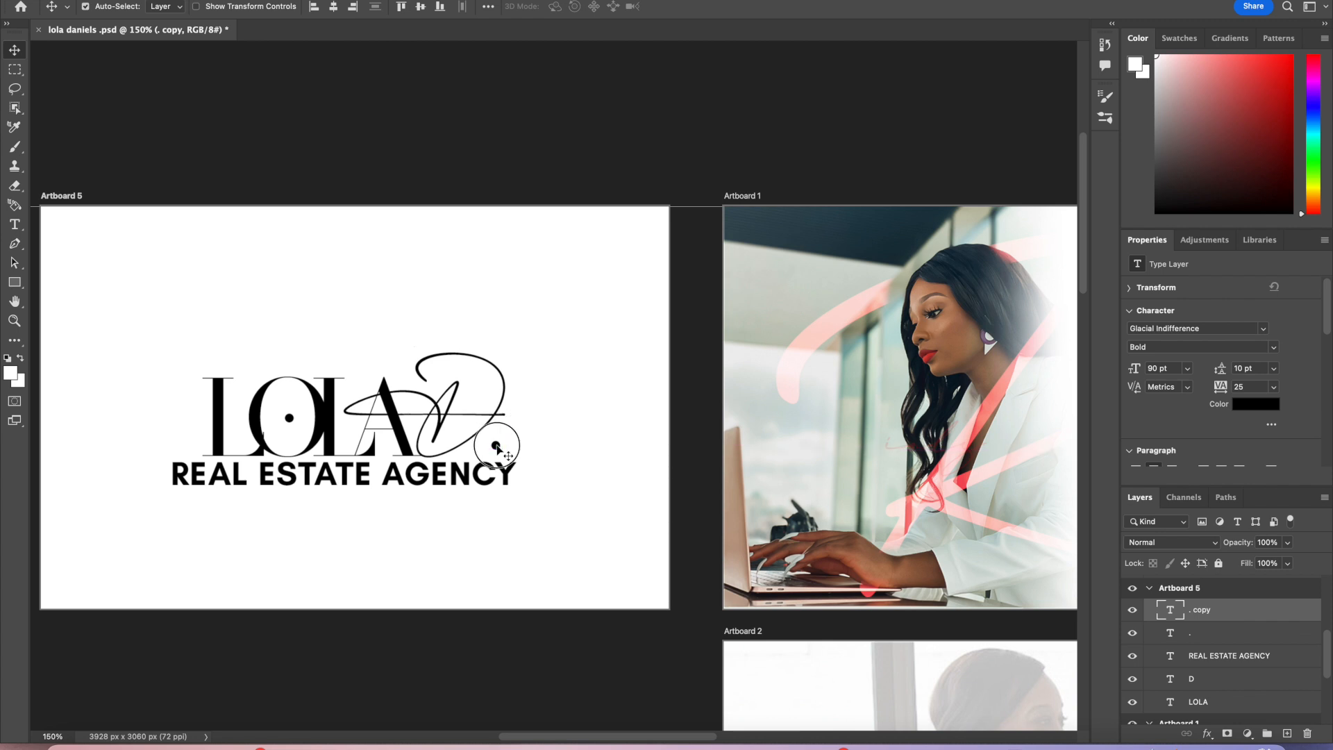
Step: Set the copied dot's size to 40 pt and reposition it at the stroke's end
double_click(497, 448)
click(401, 9)
text(4)
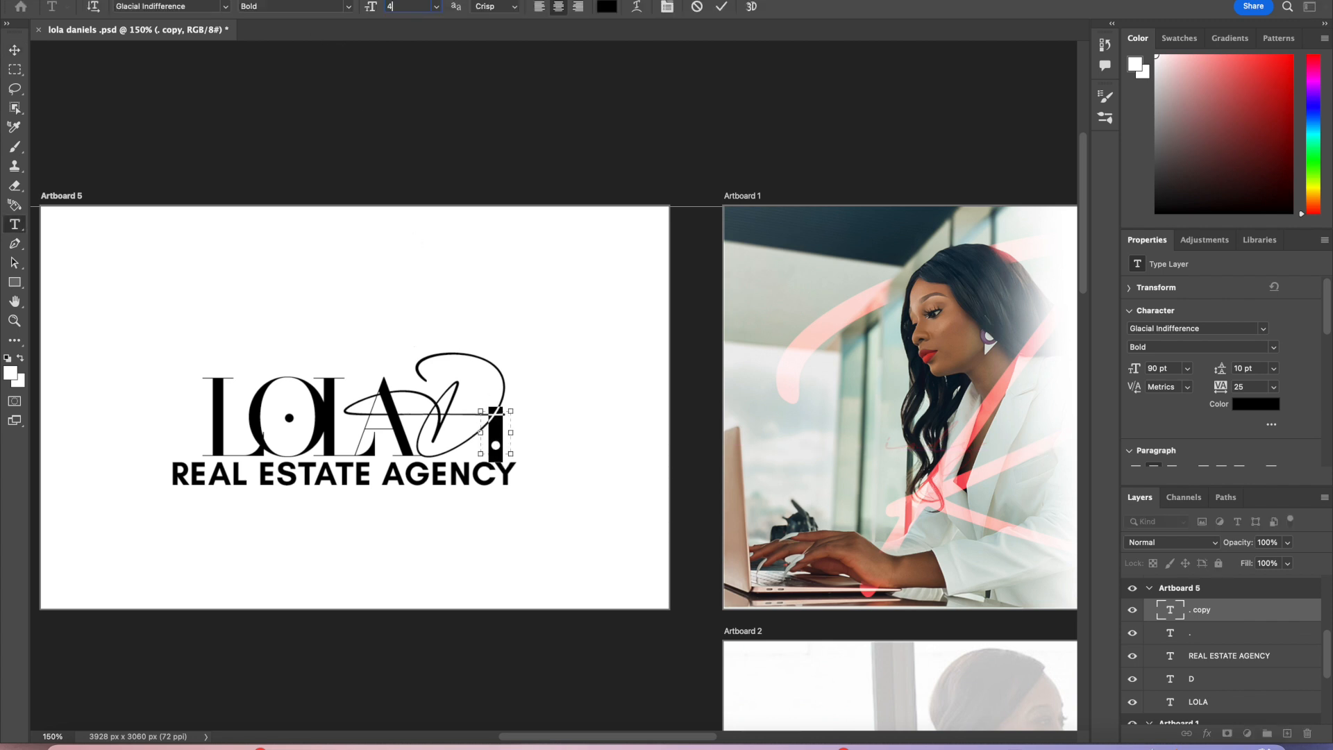
text(0)
key(Return)
click(722, 7)
key(v)
drag(506, 429, 523, 425)
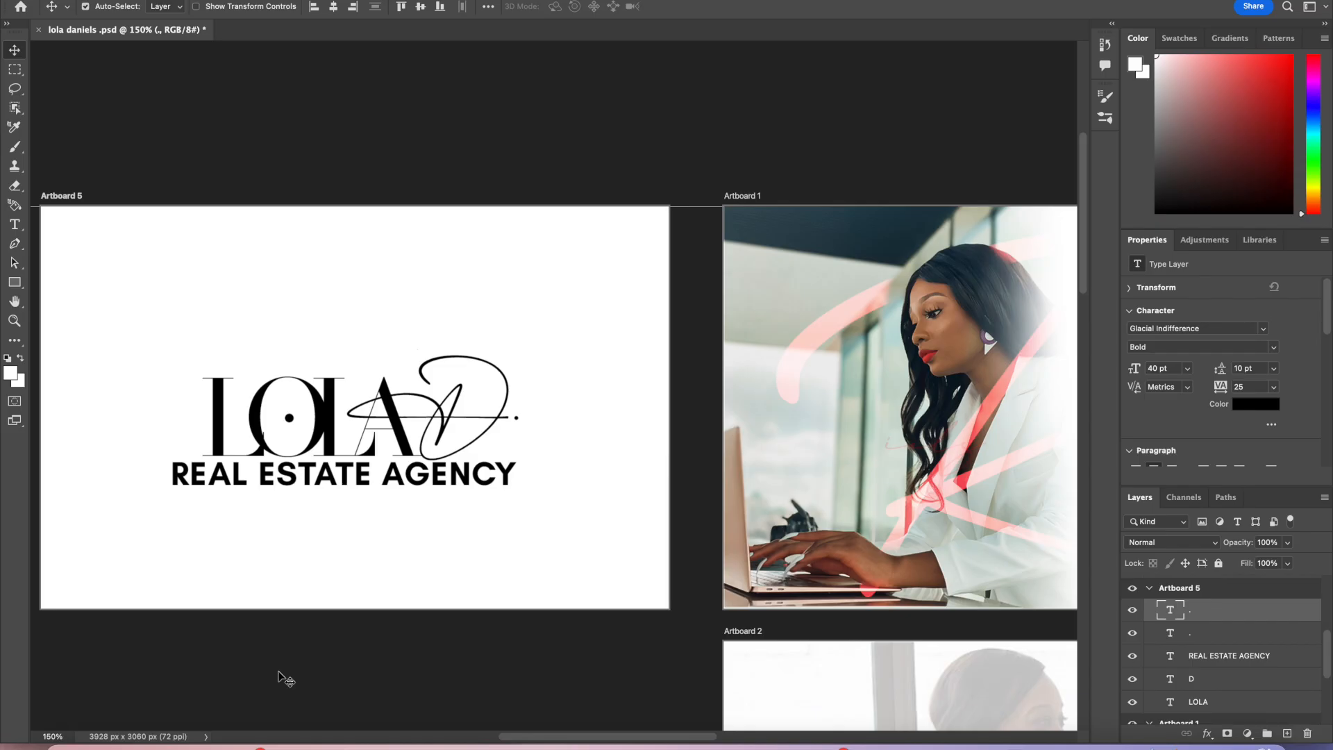
Step: Review the Artboard 5 logo at different zoom levels alongside Artboard 1
click(50, 734)
text(1)
key(Return)
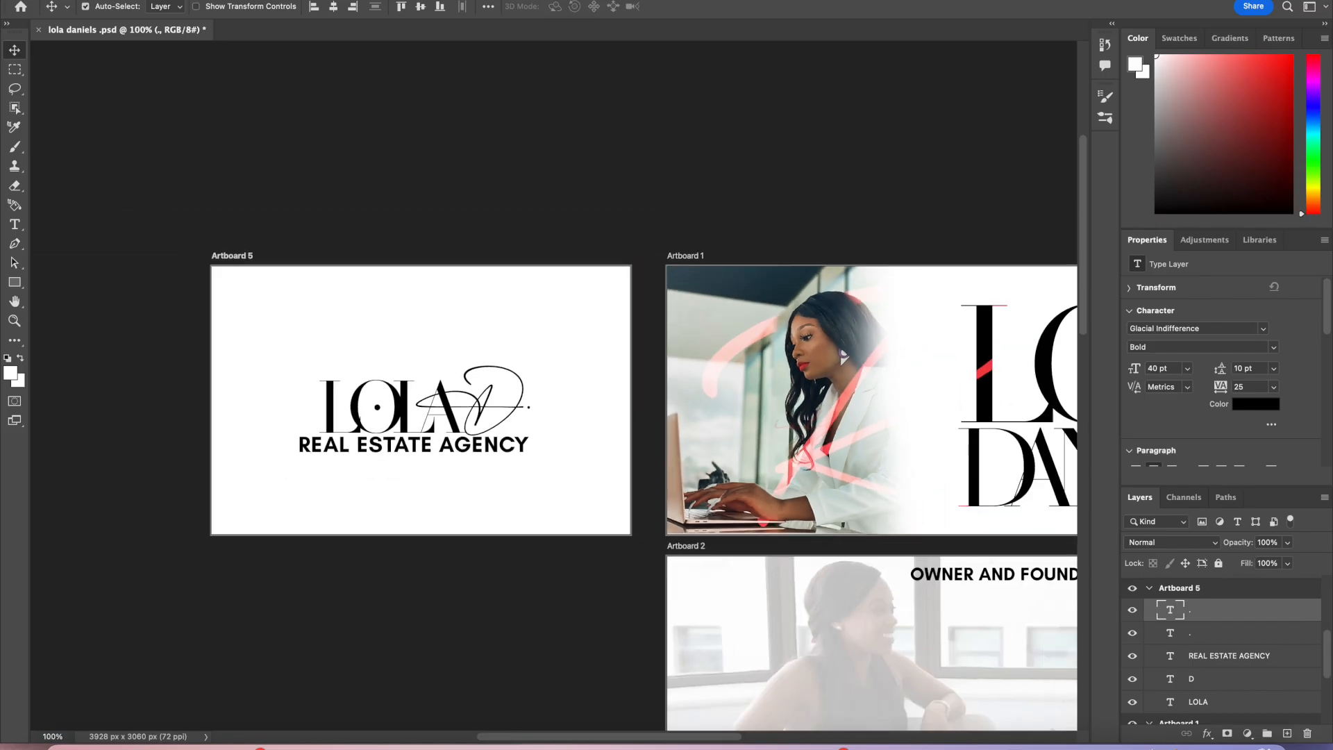
scroll(410, 664, right, 2)
scroll(417, 671, down, 1)
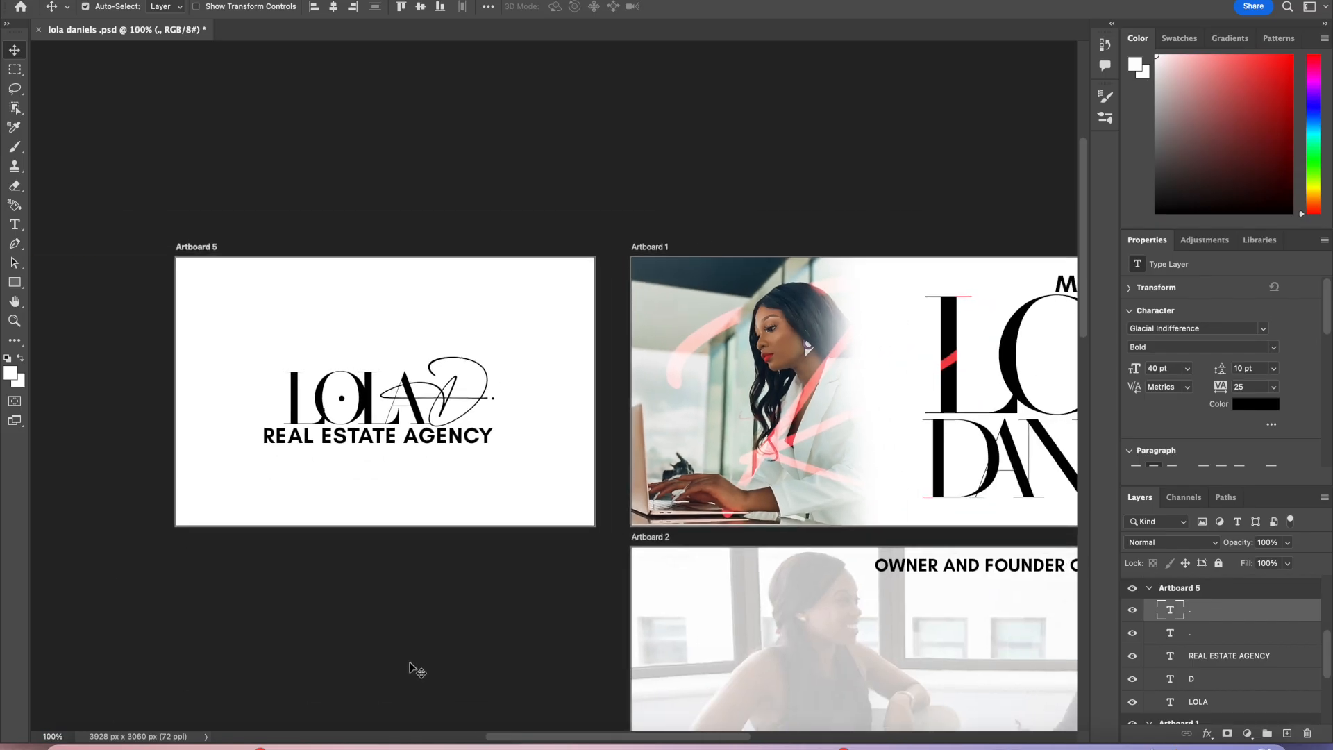
drag(623, 736, 686, 736)
drag(1085, 335, 1092, 365)
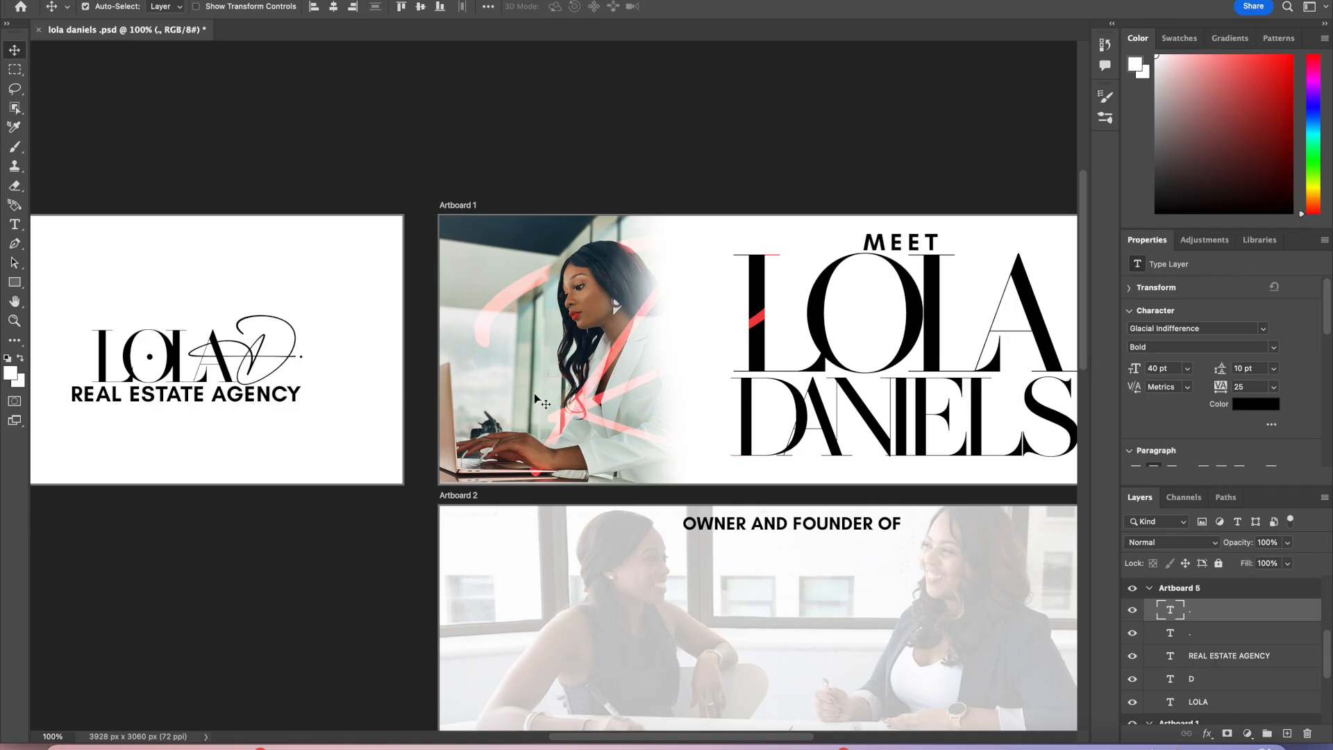
text(200)
key(Return)
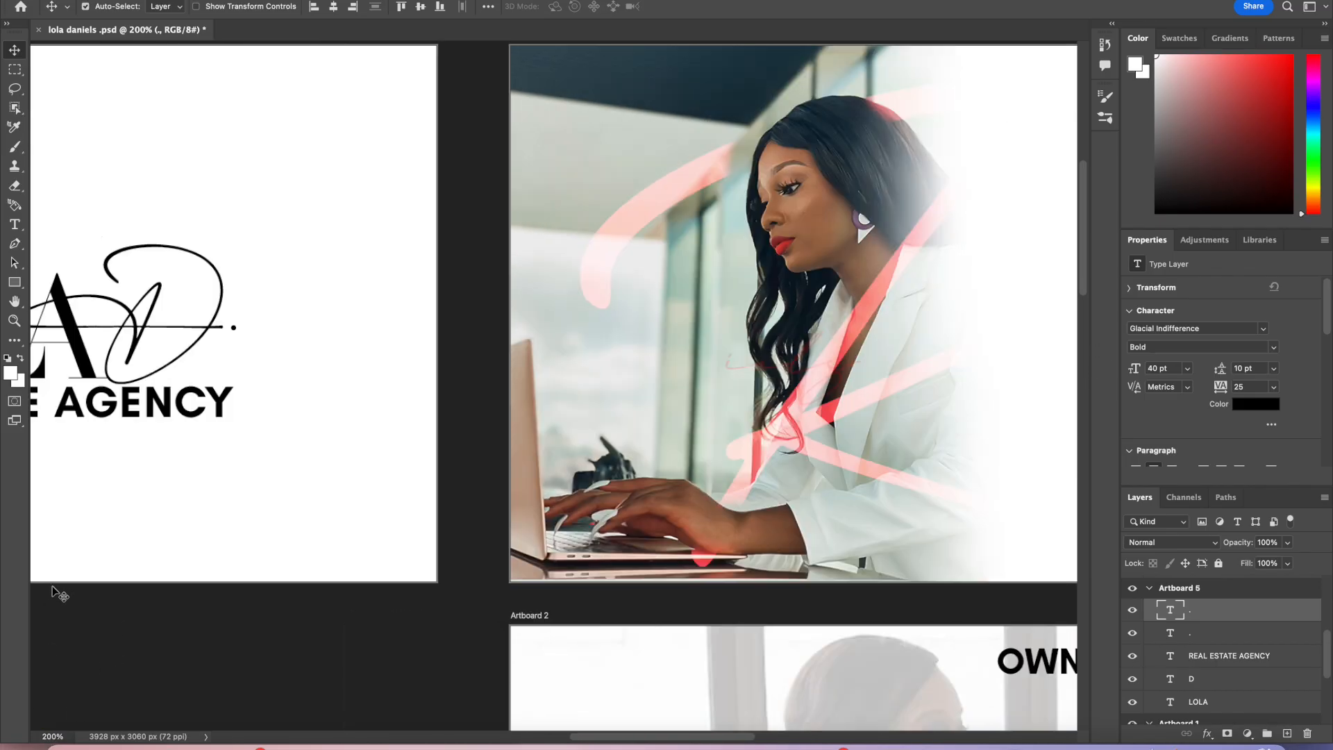
scroll(53, 588, left, 3)
scroll(53, 589, up, 1)
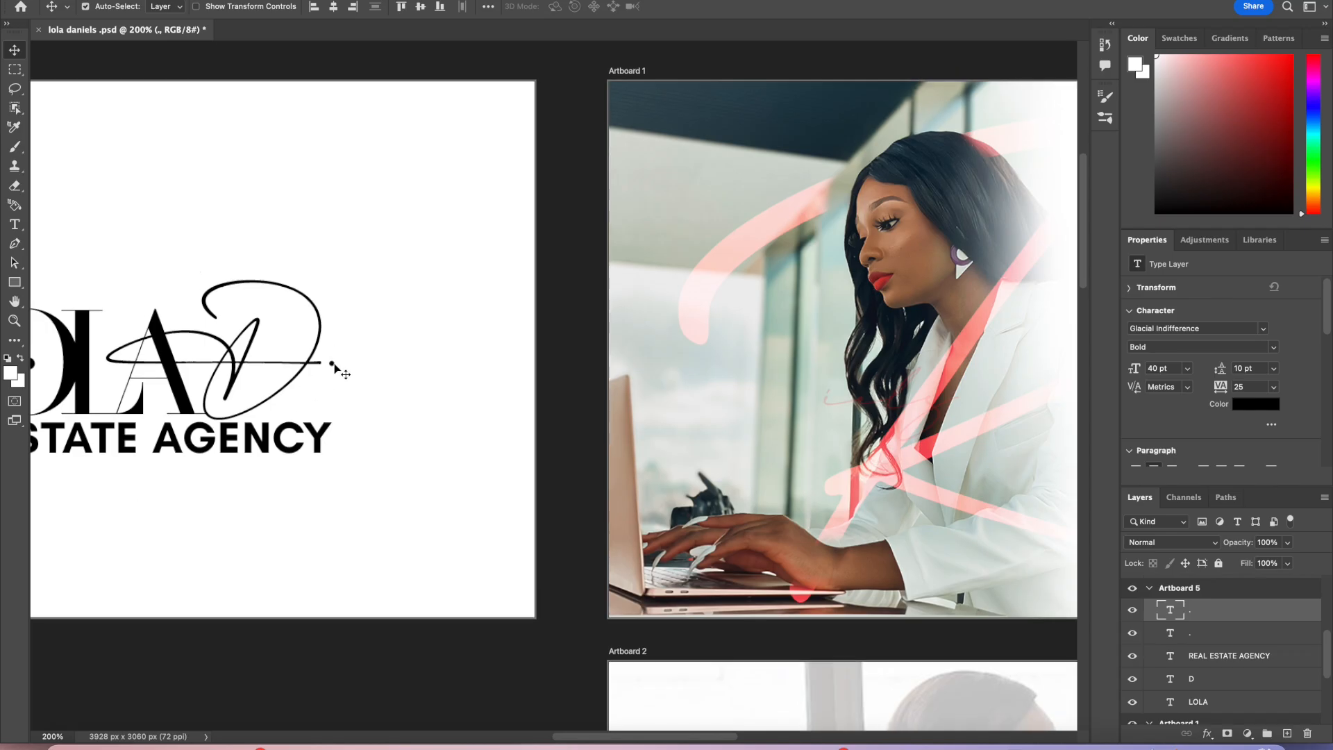
scroll(335, 365, left, 10)
scroll(335, 365, up, 3)
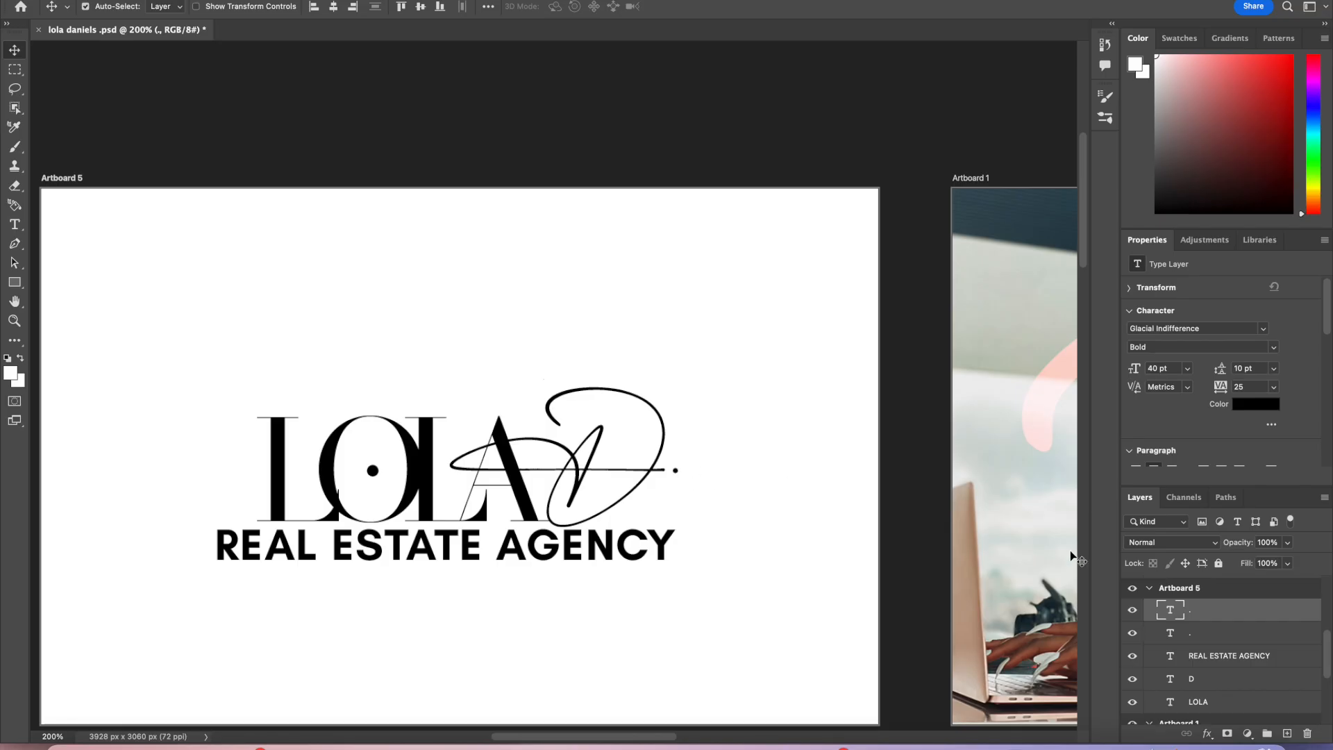
Step: Duplicate the small dot and place the copy just to its right
right_click(1206, 625)
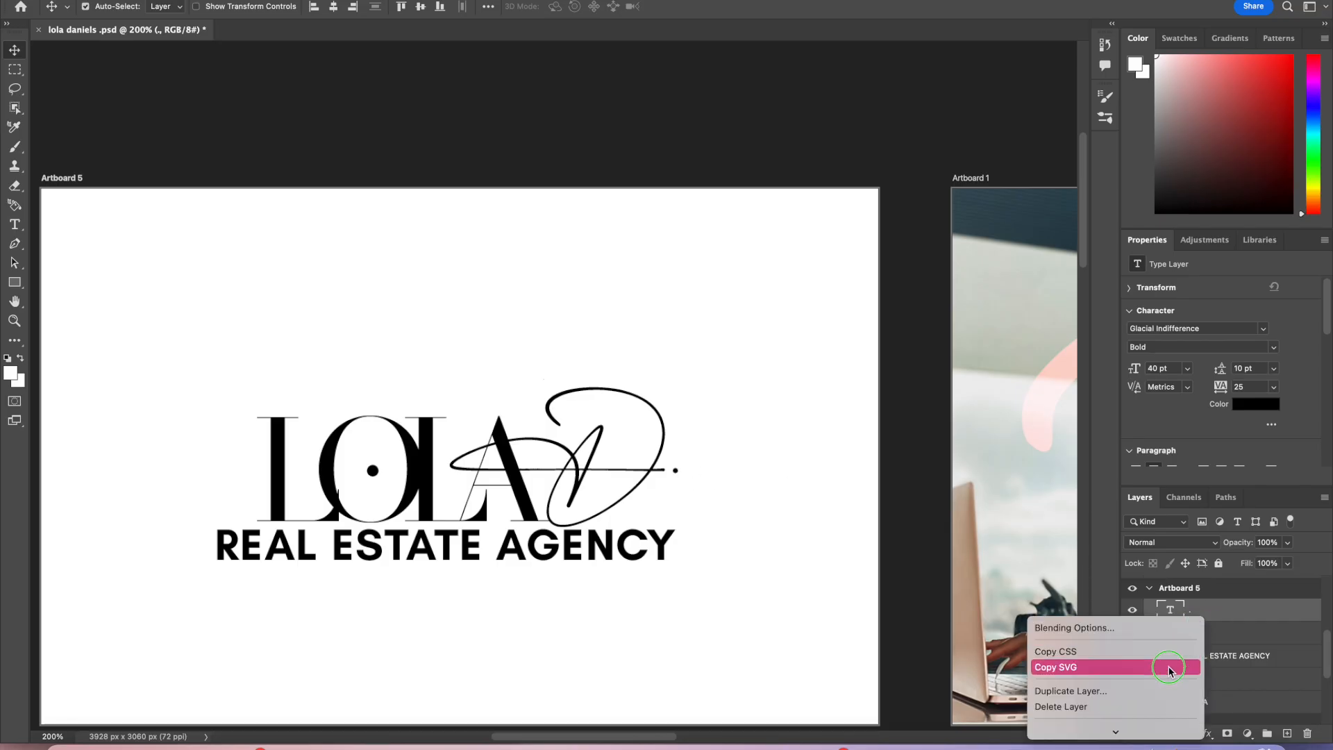
click(1161, 688)
key(Return)
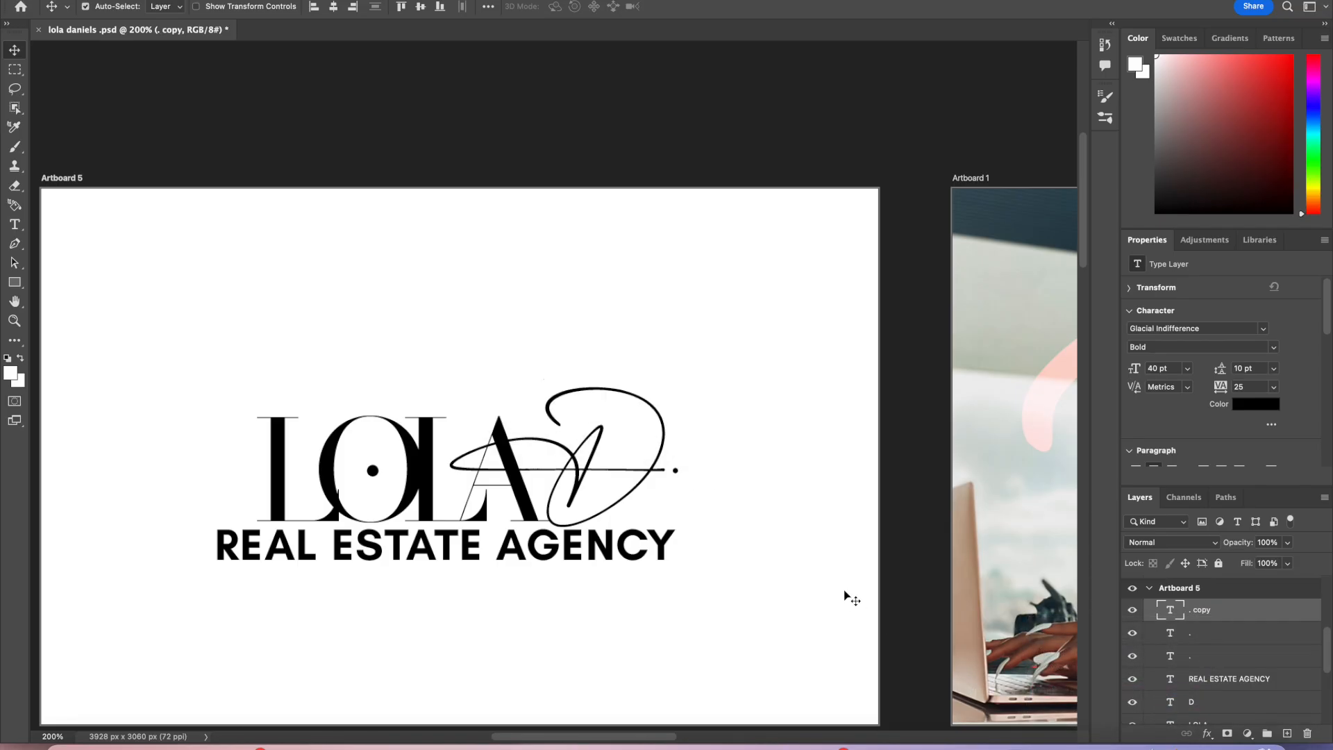
drag(676, 471, 691, 475)
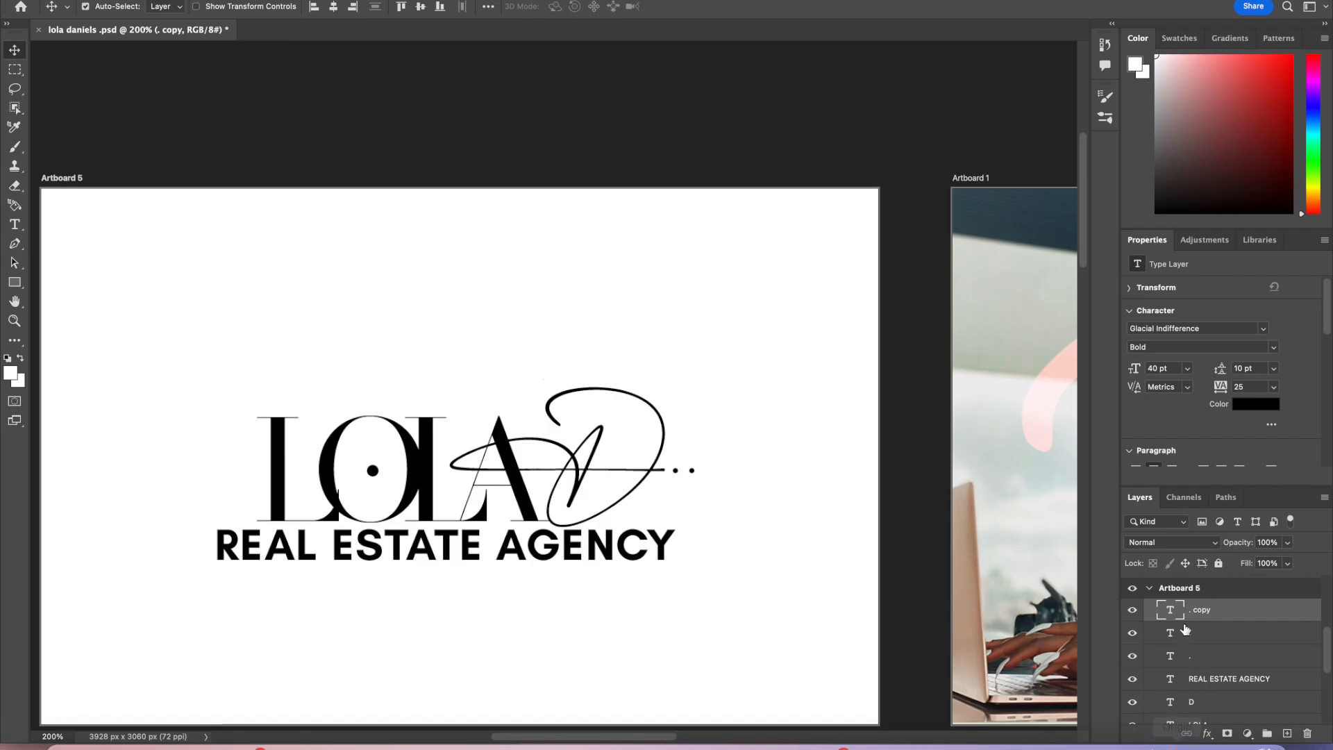
Step: Duplicate the small dot again and place the third dot further right to form an ellipsis
right_click(1207, 612)
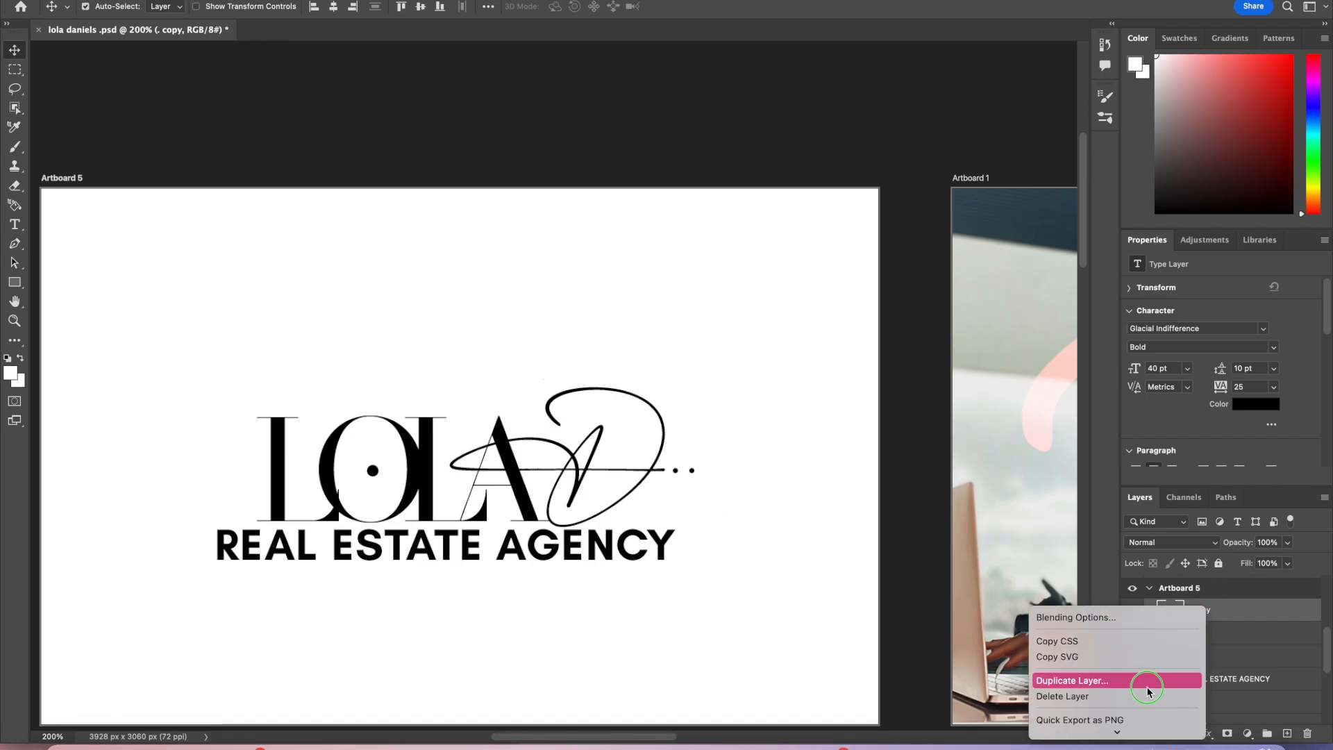
click(1107, 682)
key(Return)
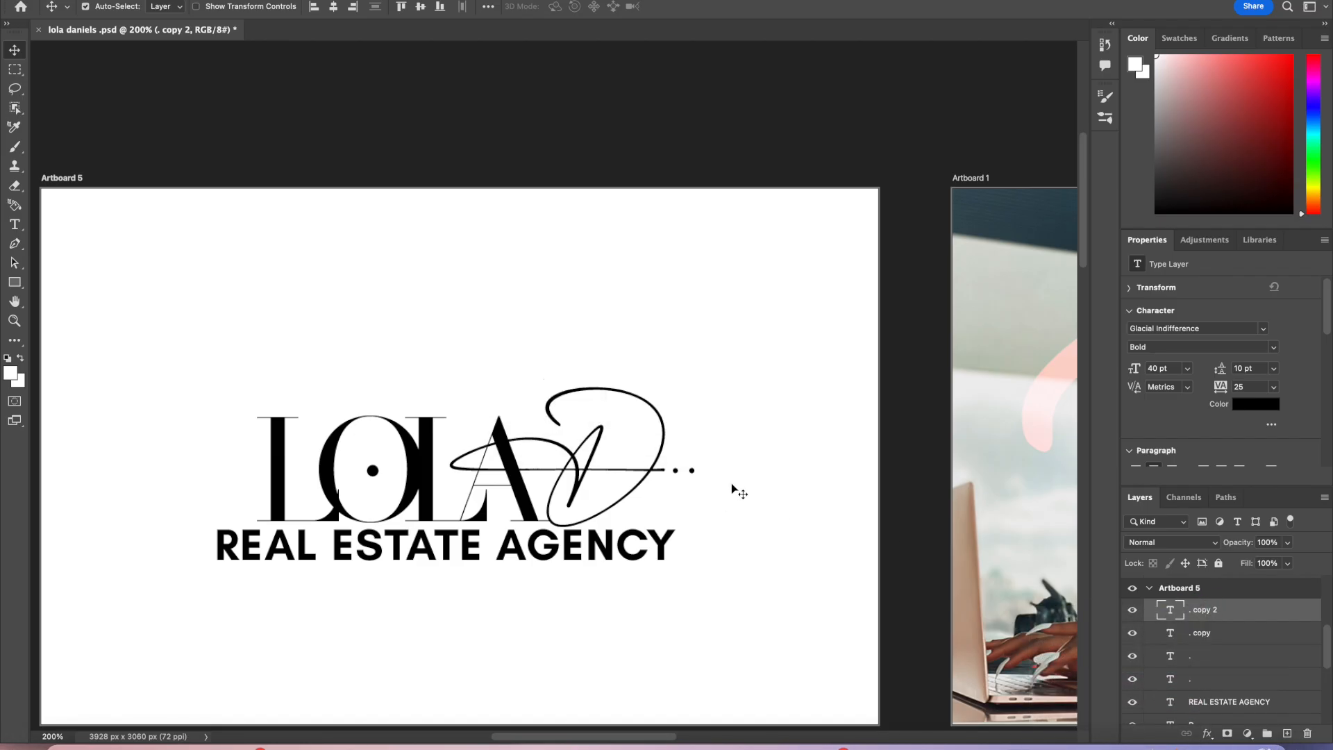
drag(694, 474, 709, 477)
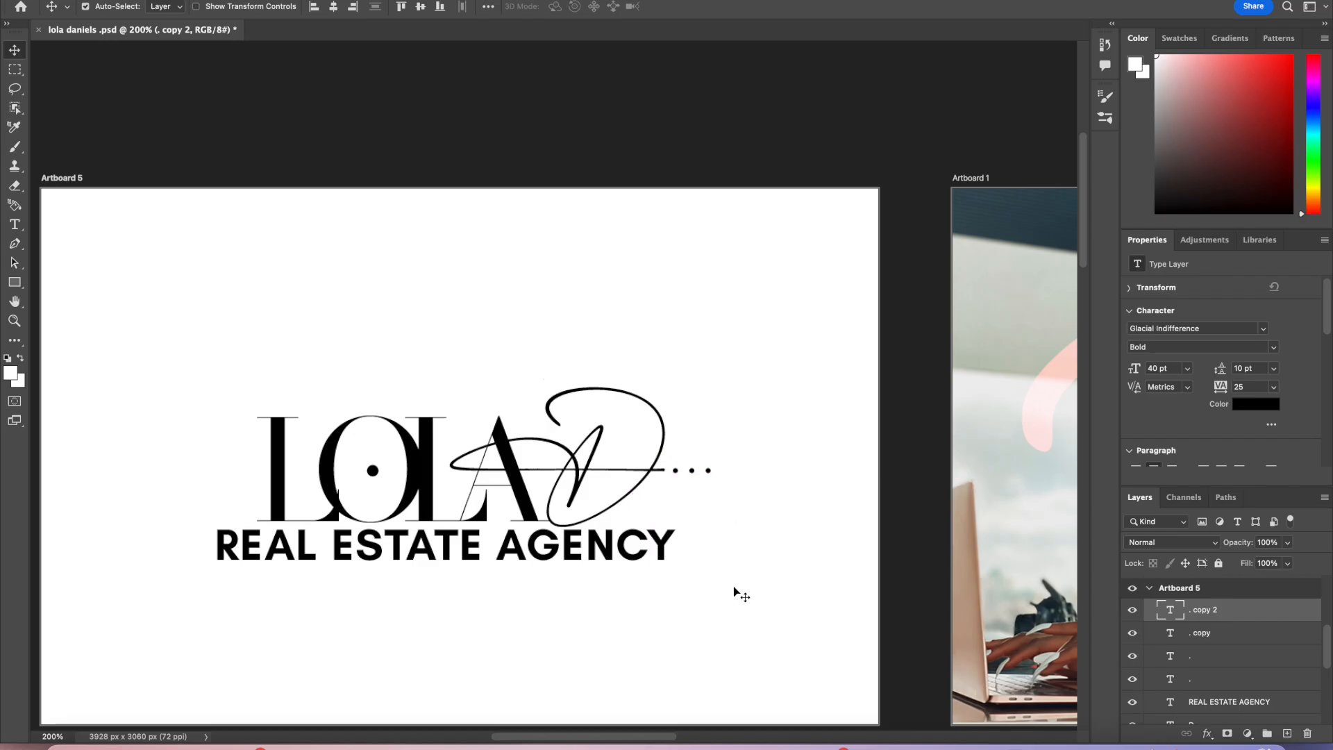
scroll(782, 649, right, 6)
scroll(782, 649, left, 5)
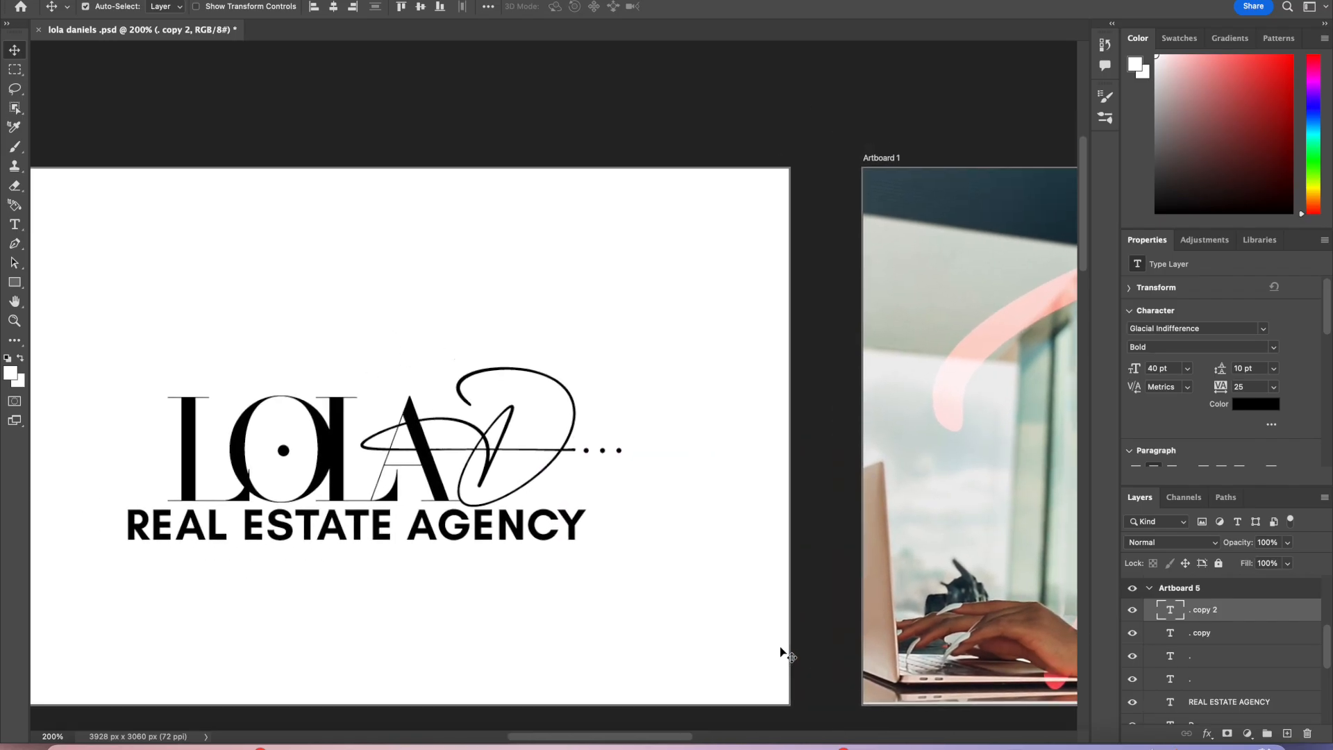
click(786, 201)
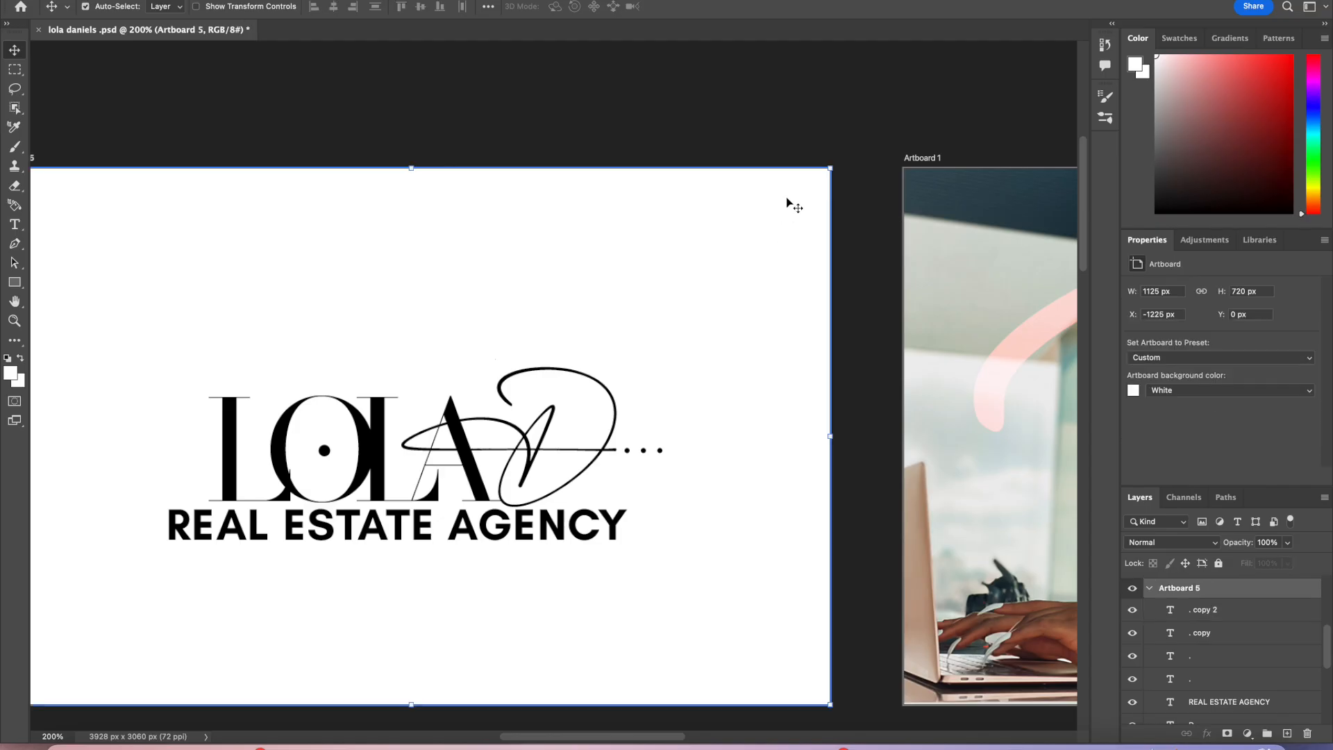
click(1165, 392)
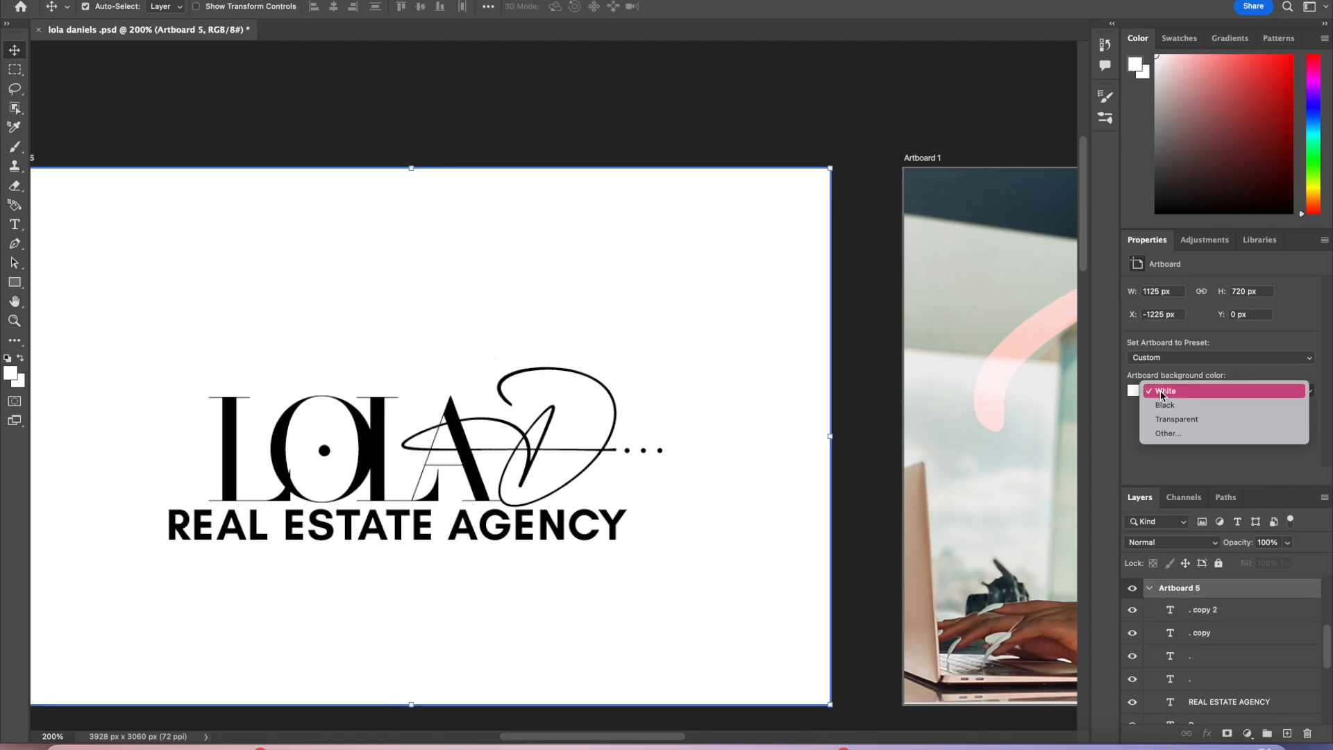
click(753, 174)
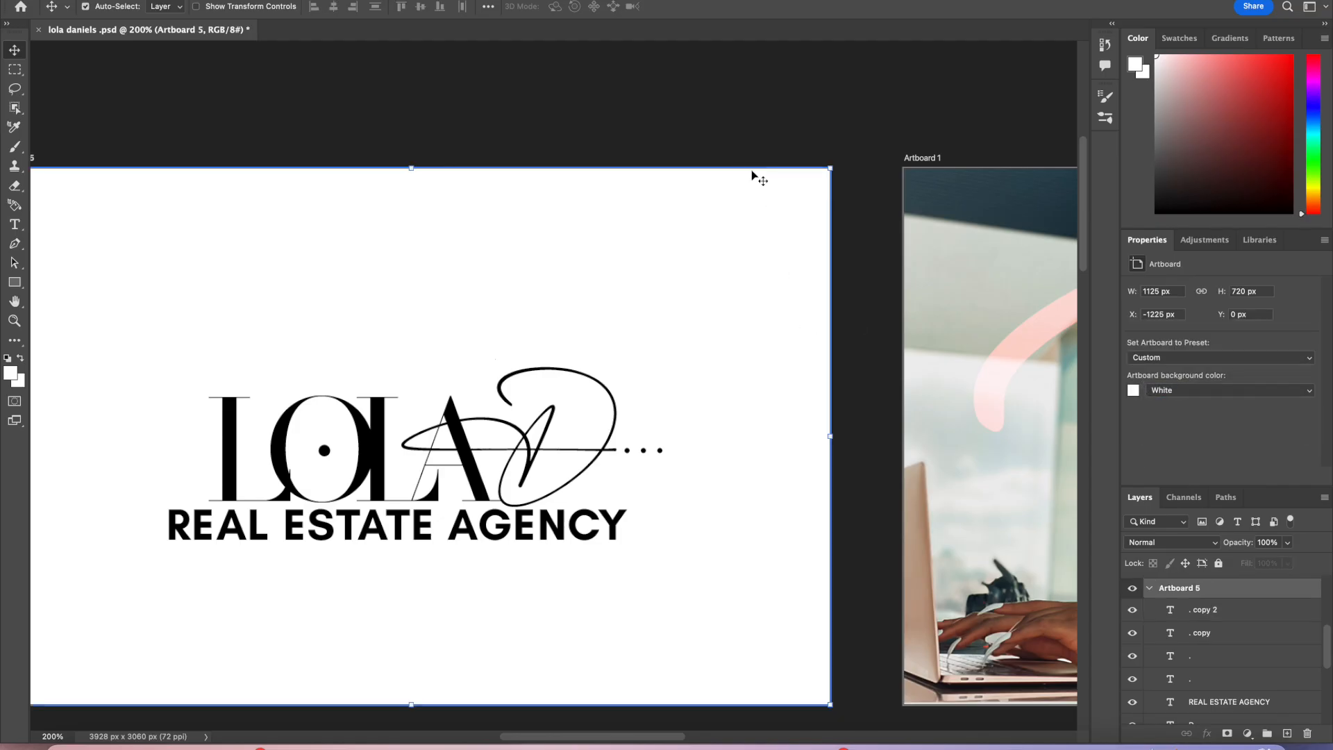
Step: Duplicate Artboard 5 as a new artboard
right_click(1192, 592)
click(1222, 77)
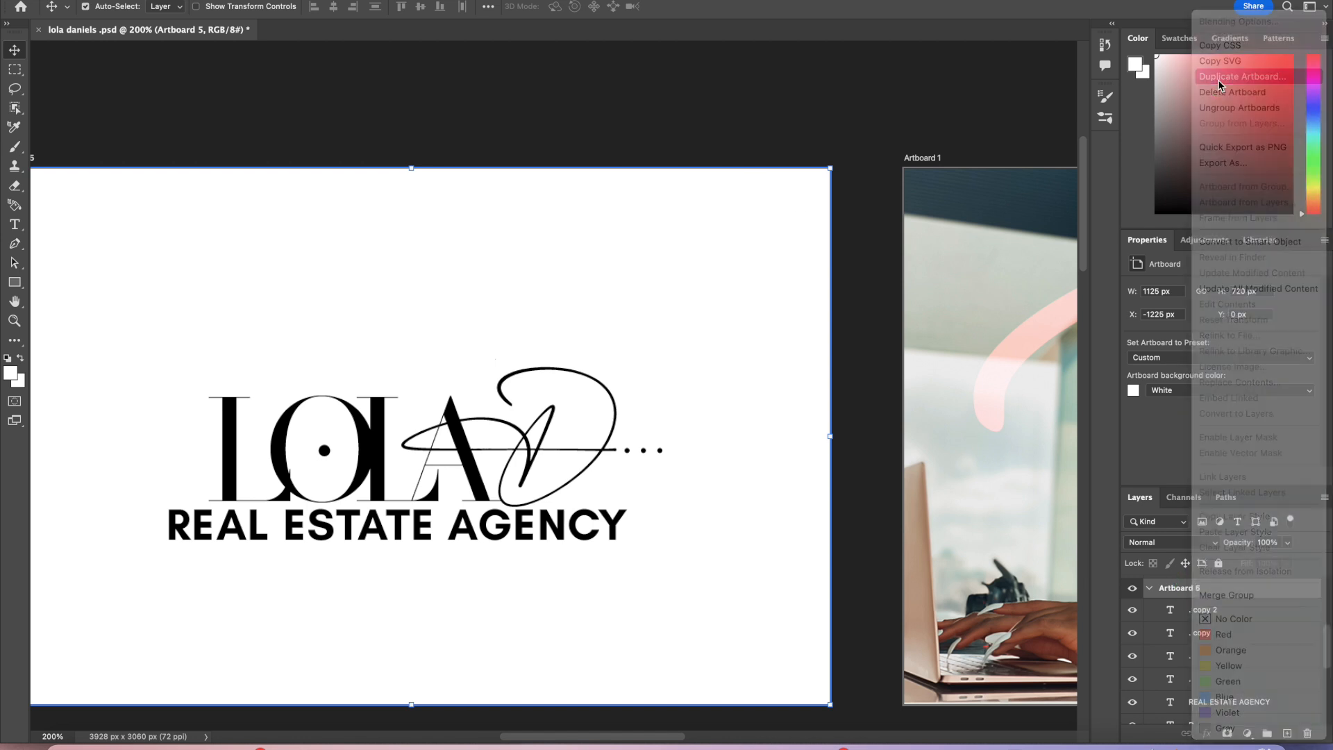
key(Return)
drag(695, 301, 554, 310)
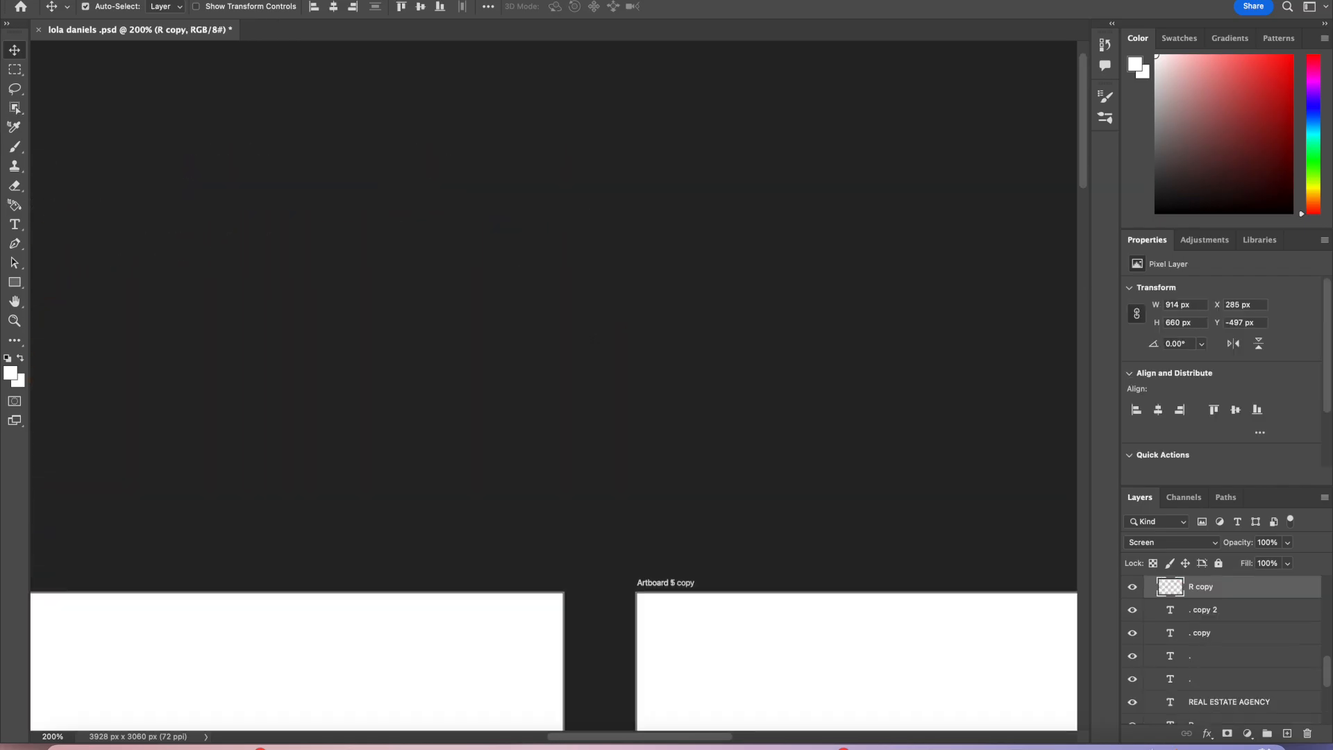
click(142, 0)
click(185, 0)
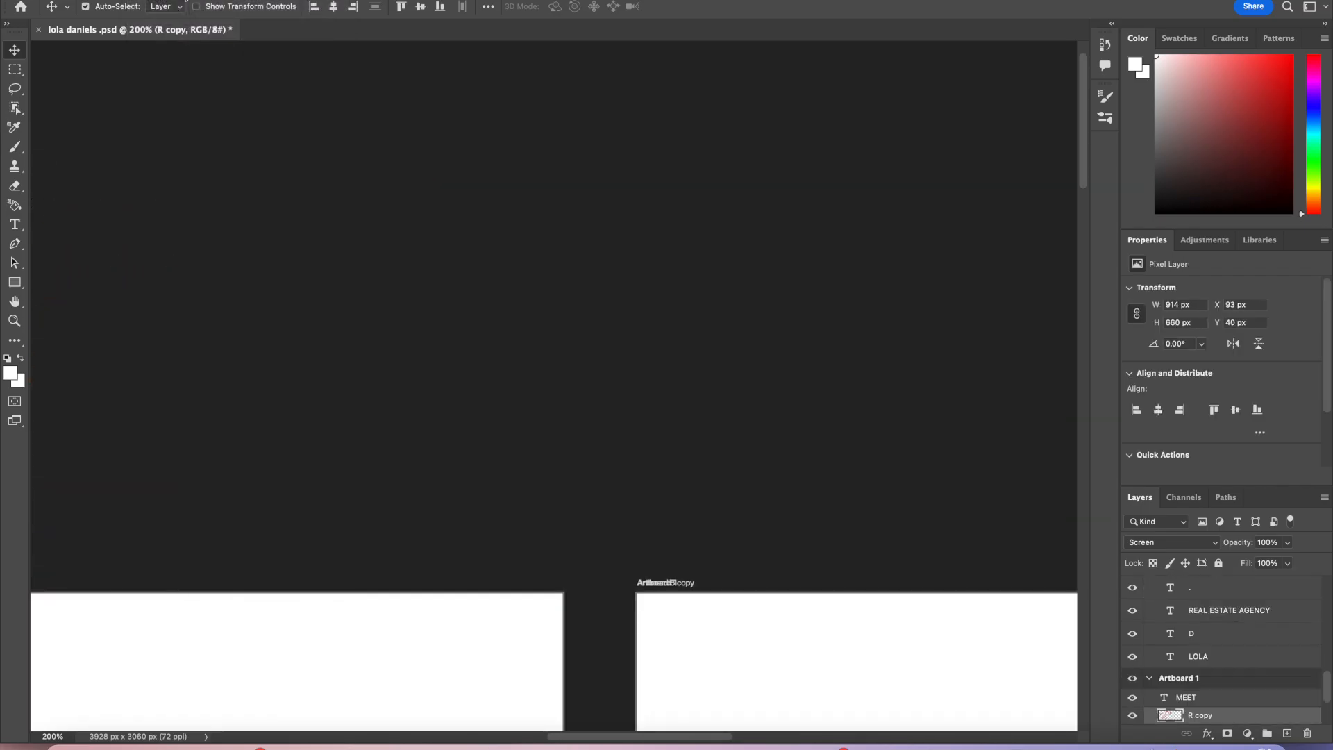
Step: Zoom to 100% and move the Artboard 5 copy so it sits above the original Artboard 5
click(48, 736)
text(1)
key(Return)
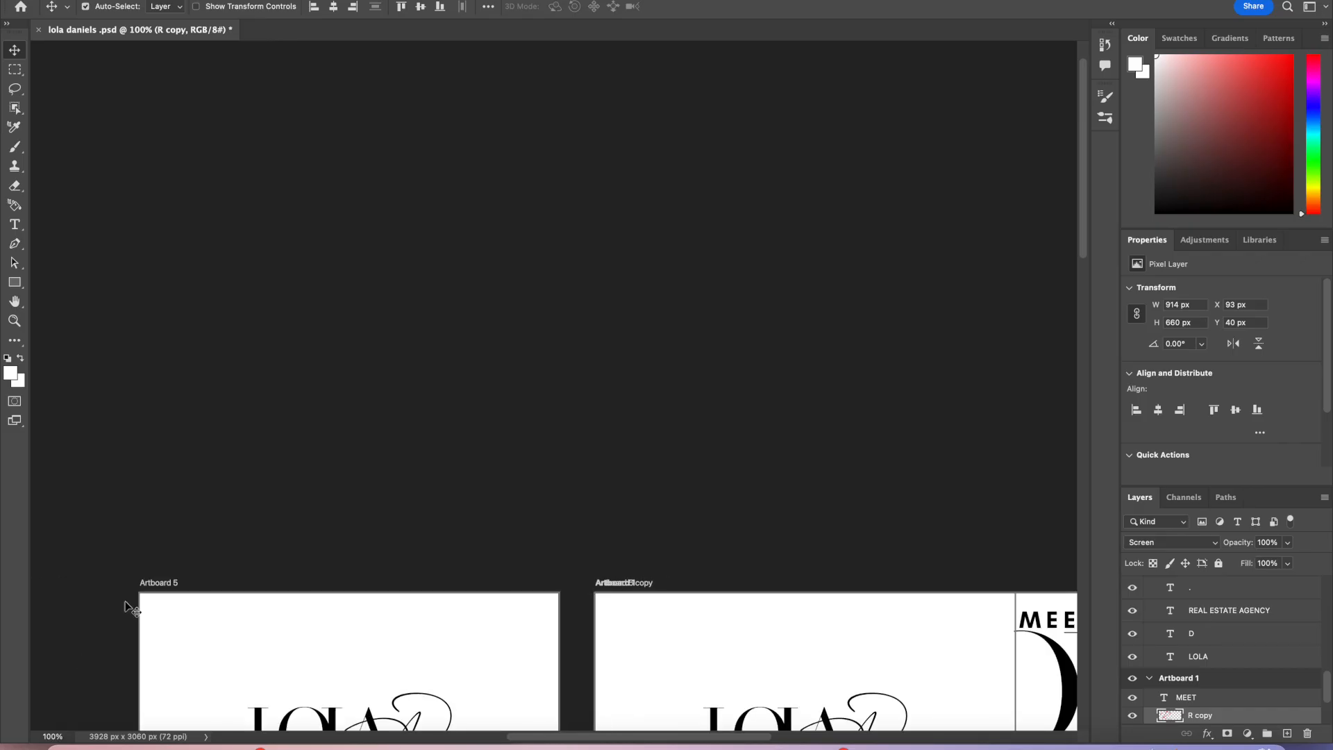
scroll(157, 600, down, 3)
click(614, 465)
drag(614, 467, 148, 247)
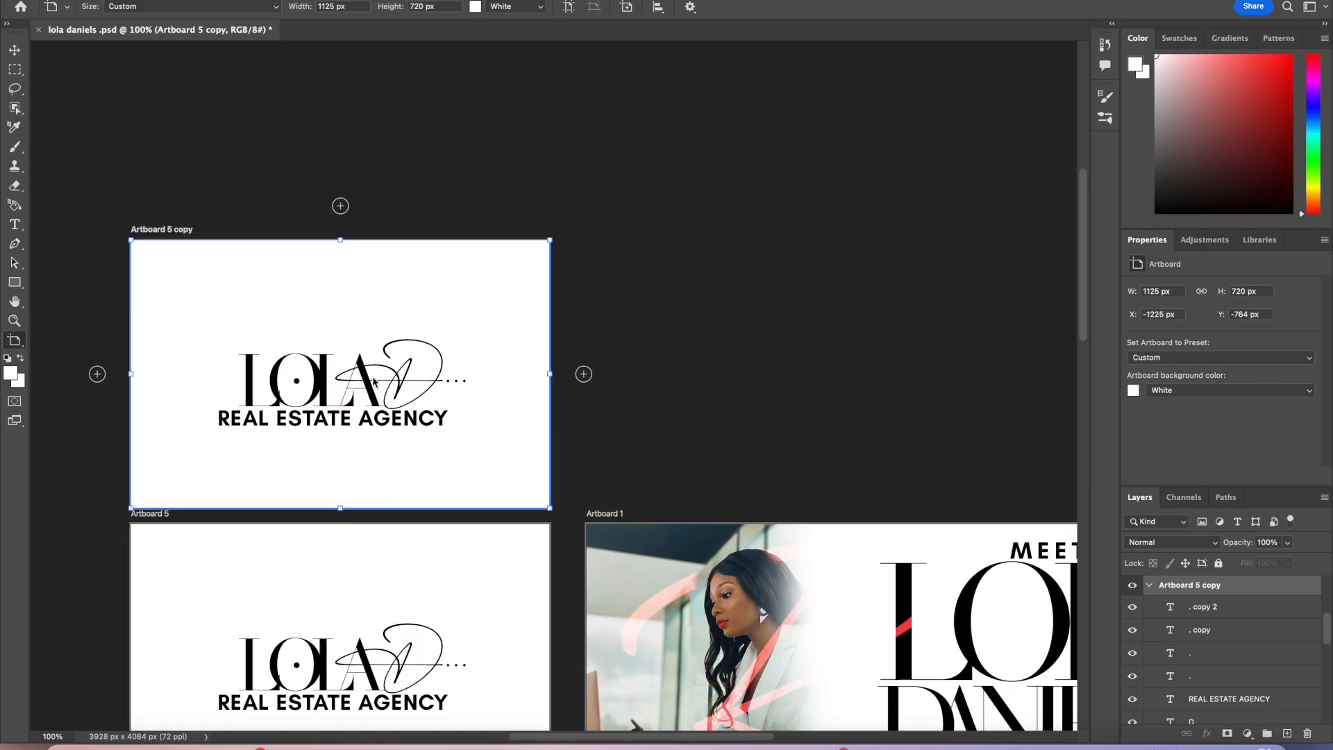
Step: Set the Artboard 5 copy's background color to Transparent
click(1133, 391)
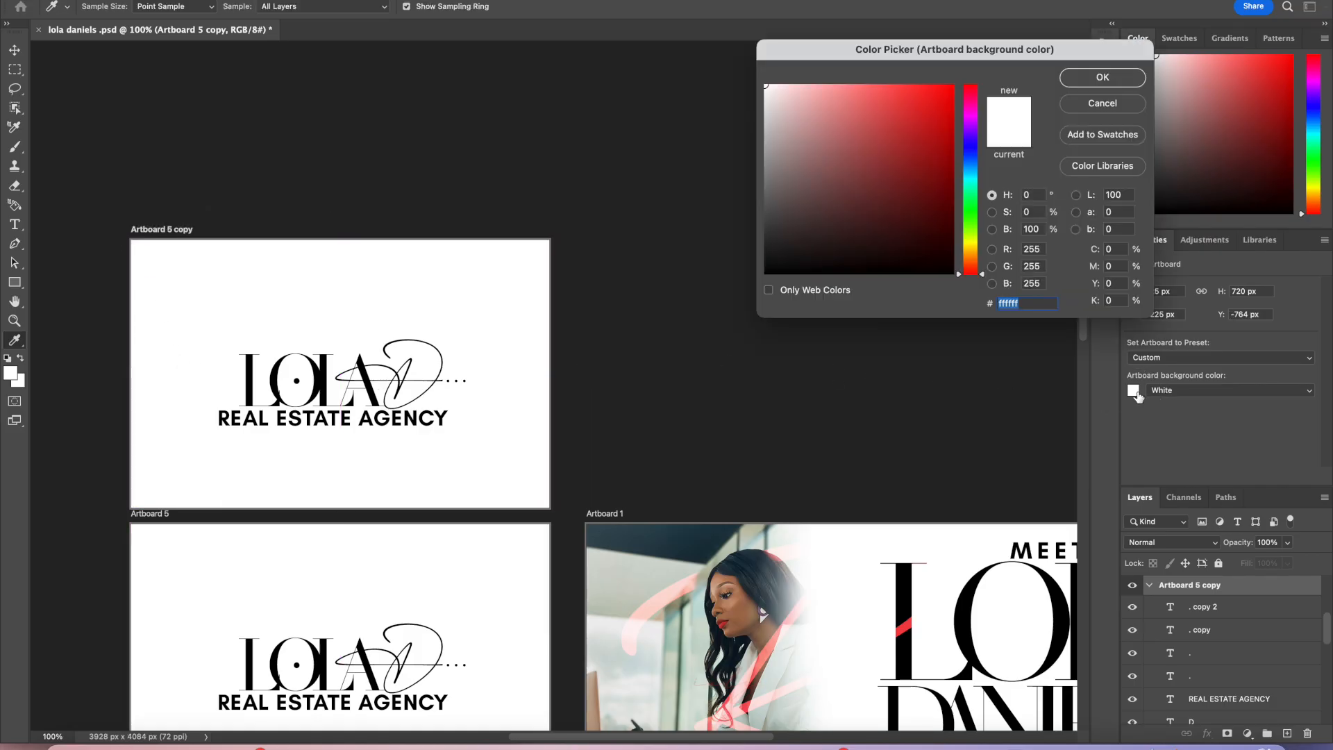
click(1087, 104)
click(1207, 390)
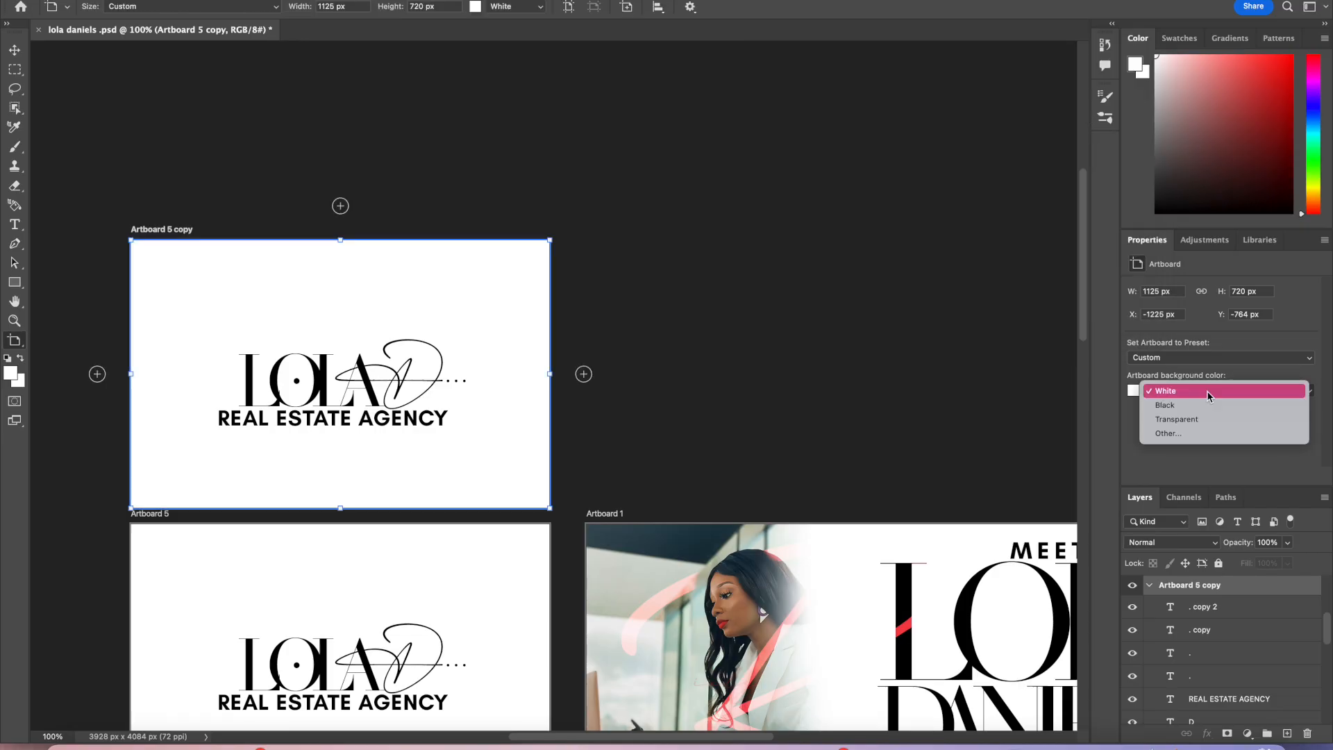
click(1192, 419)
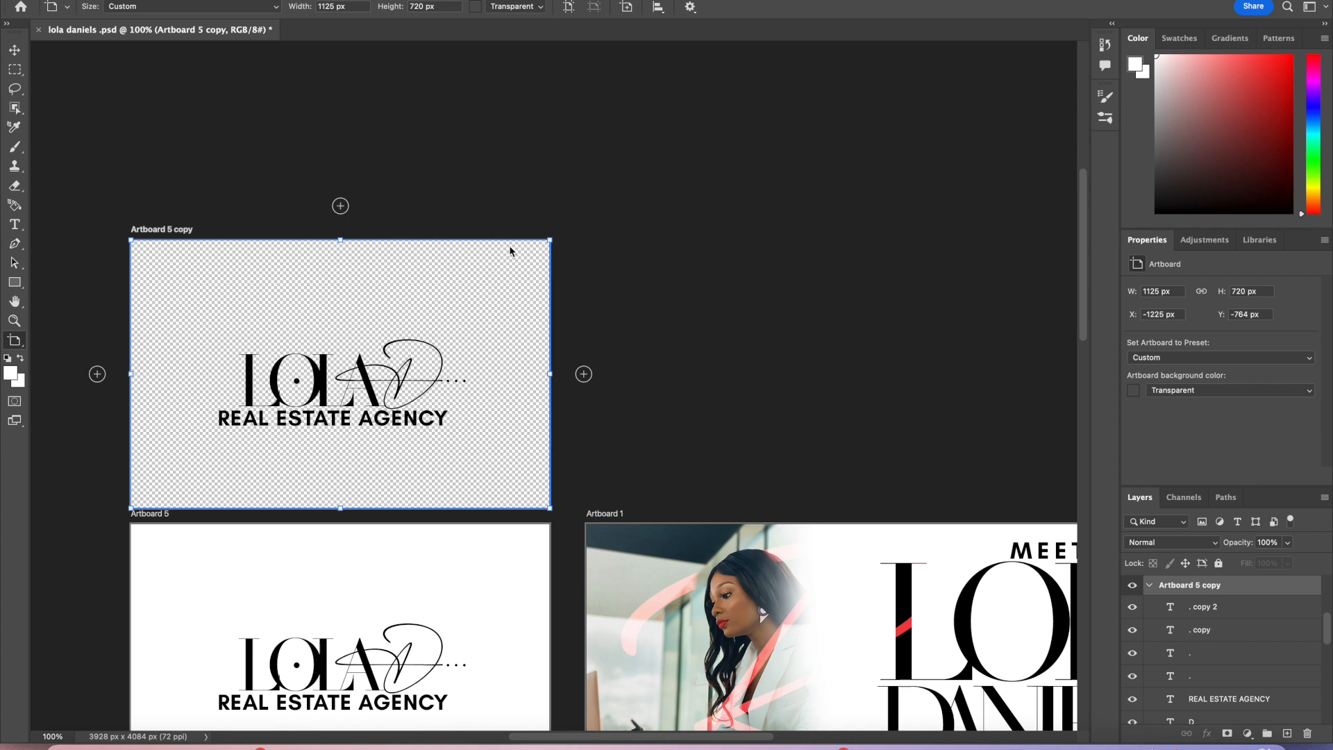
Step: Quick export the Artboard 5 copy as a PNG, saving it into the RED AND WHITE photos folder found by search
right_click(1221, 592)
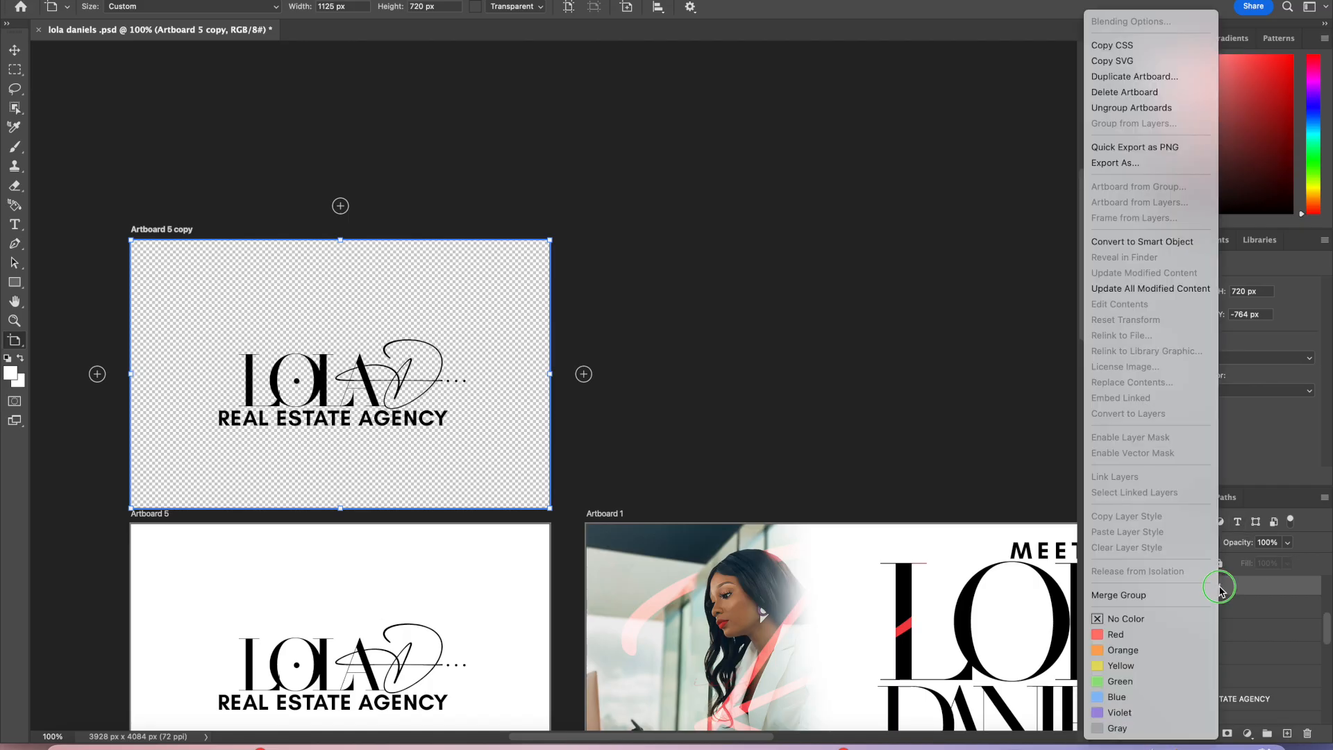
click(1164, 148)
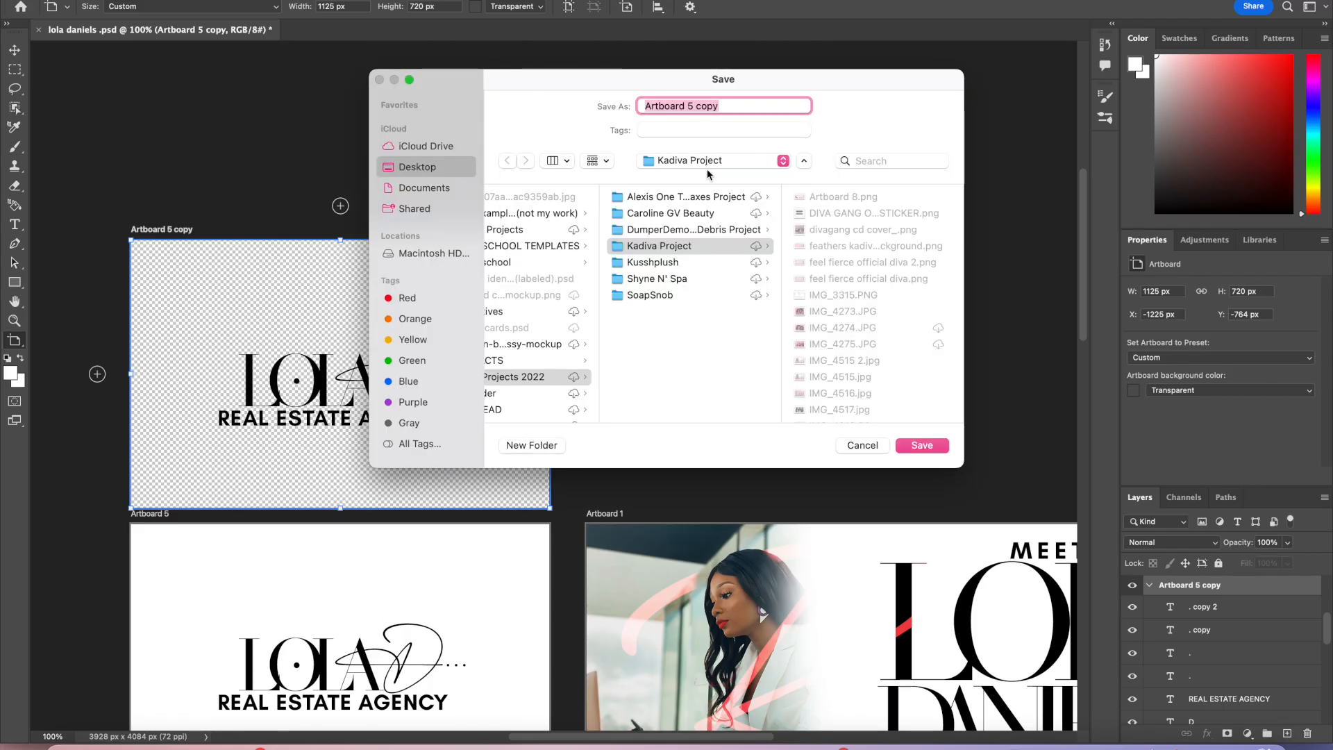
click(705, 163)
click(699, 164)
click(883, 161)
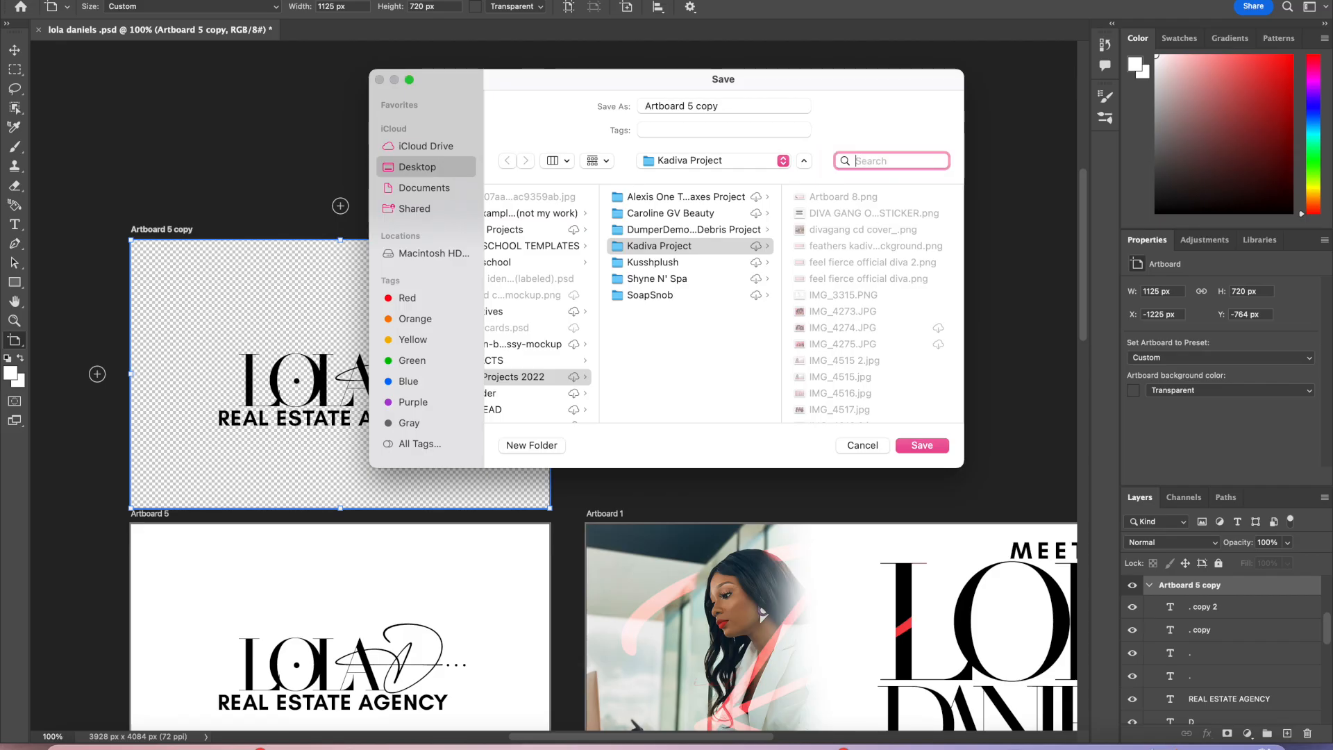
text(BUSIN)
key(BackSpace)
key(BackSpace)
key(BackSpace)
key(BackSpace)
key(BackSpace)
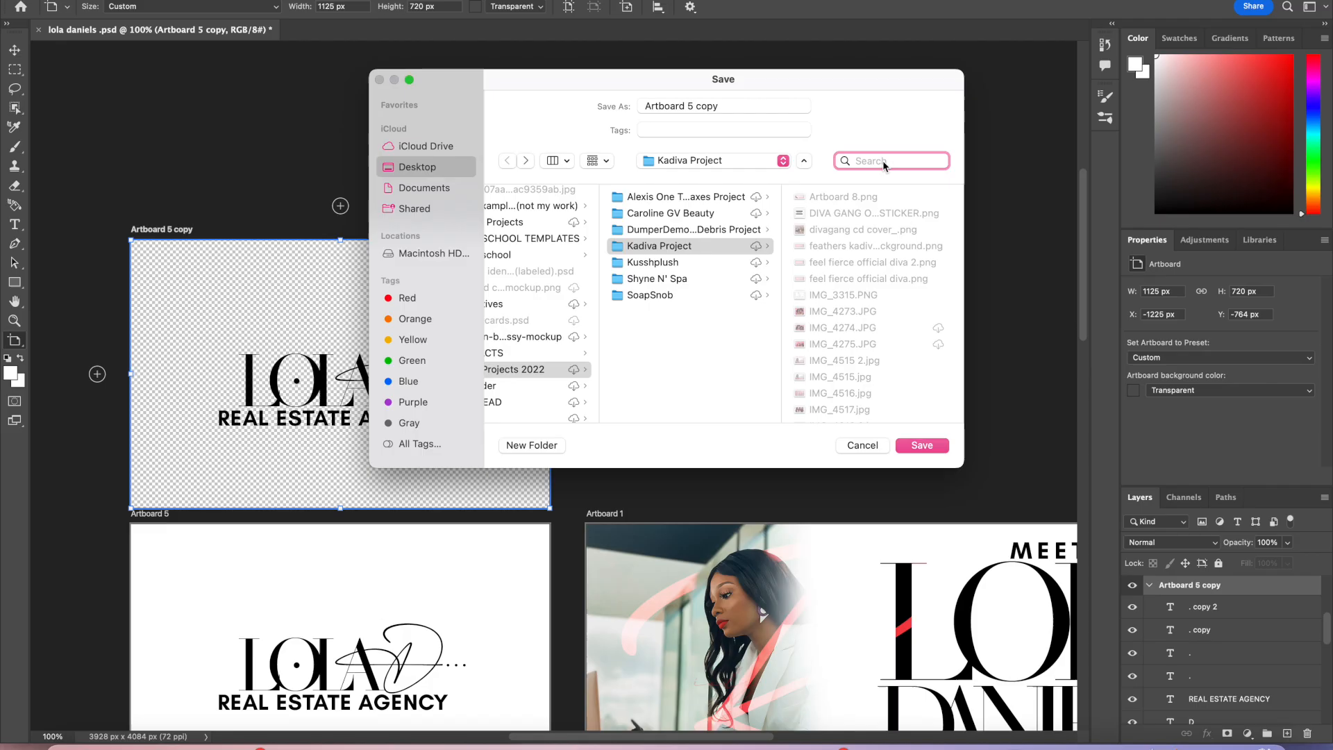
scroll(578, 334, left, 5)
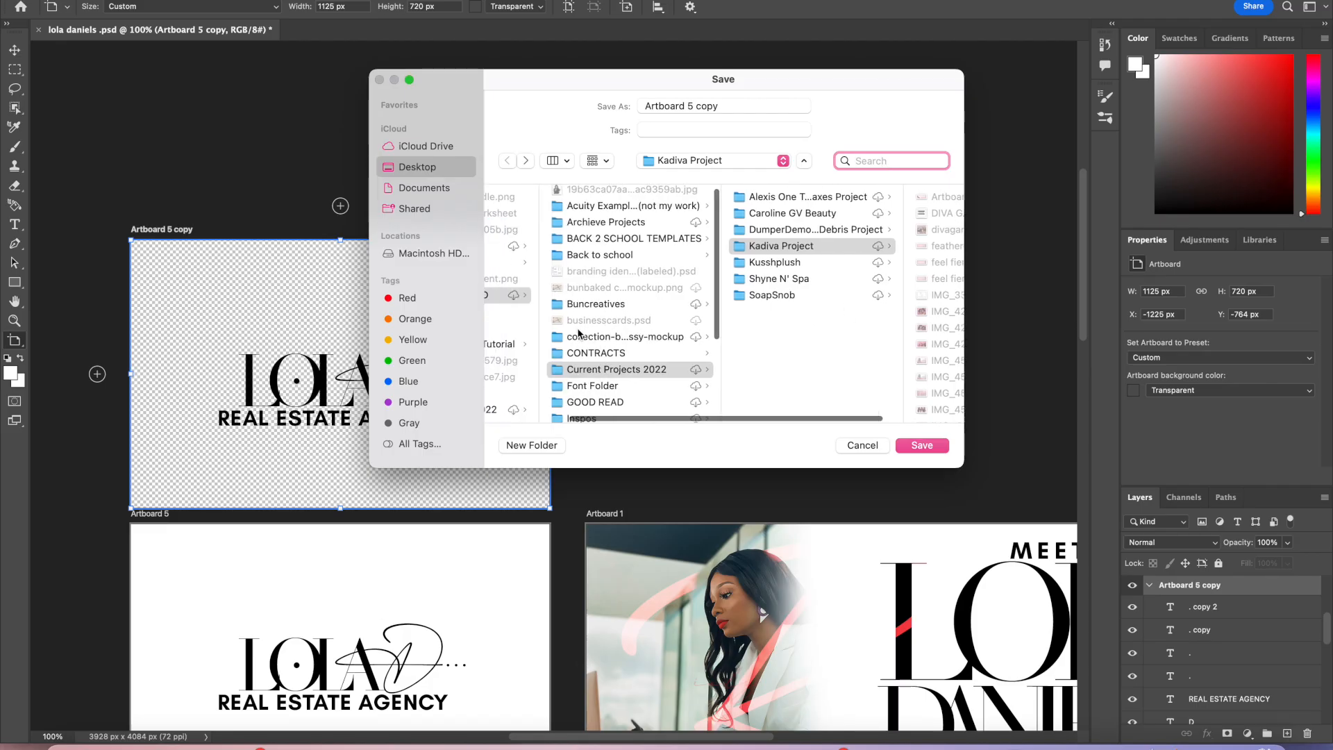
scroll(690, 334, down, 2)
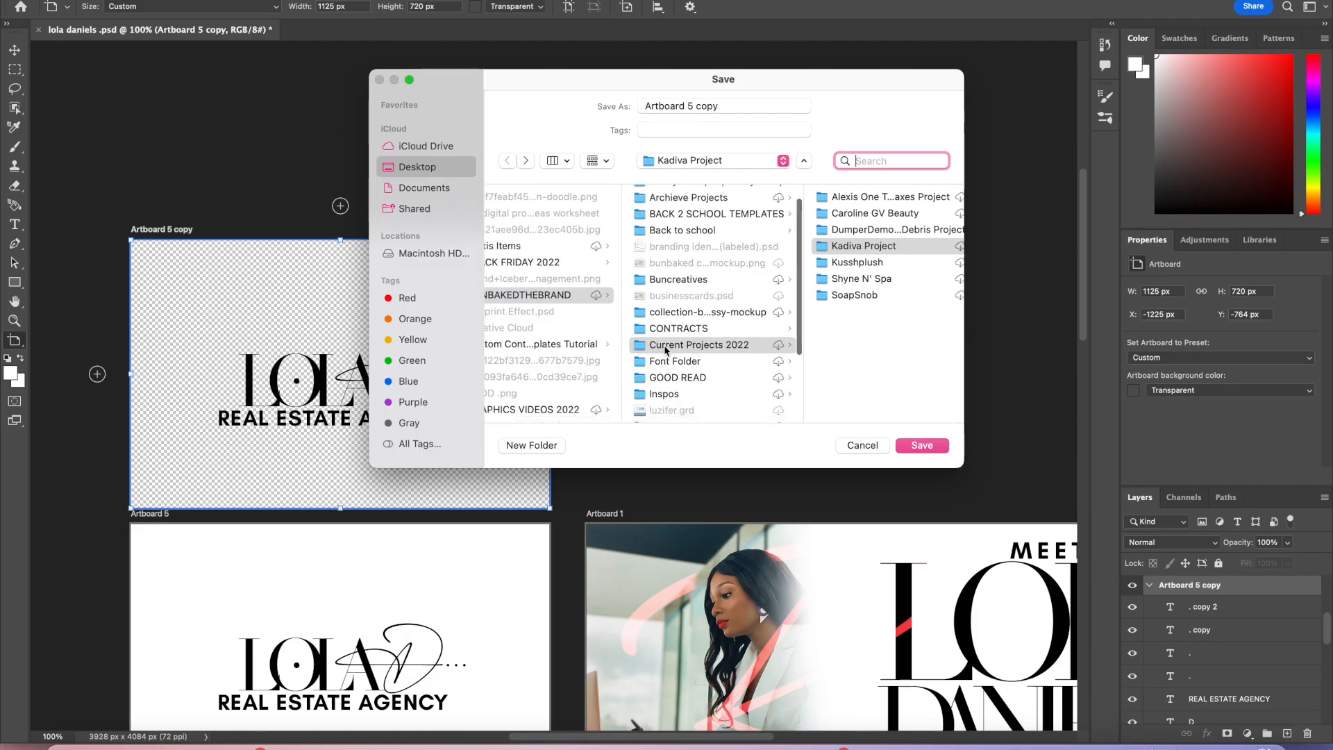
scroll(600, 379, left, 3)
scroll(599, 378, down, 5)
scroll(598, 373, up, 6)
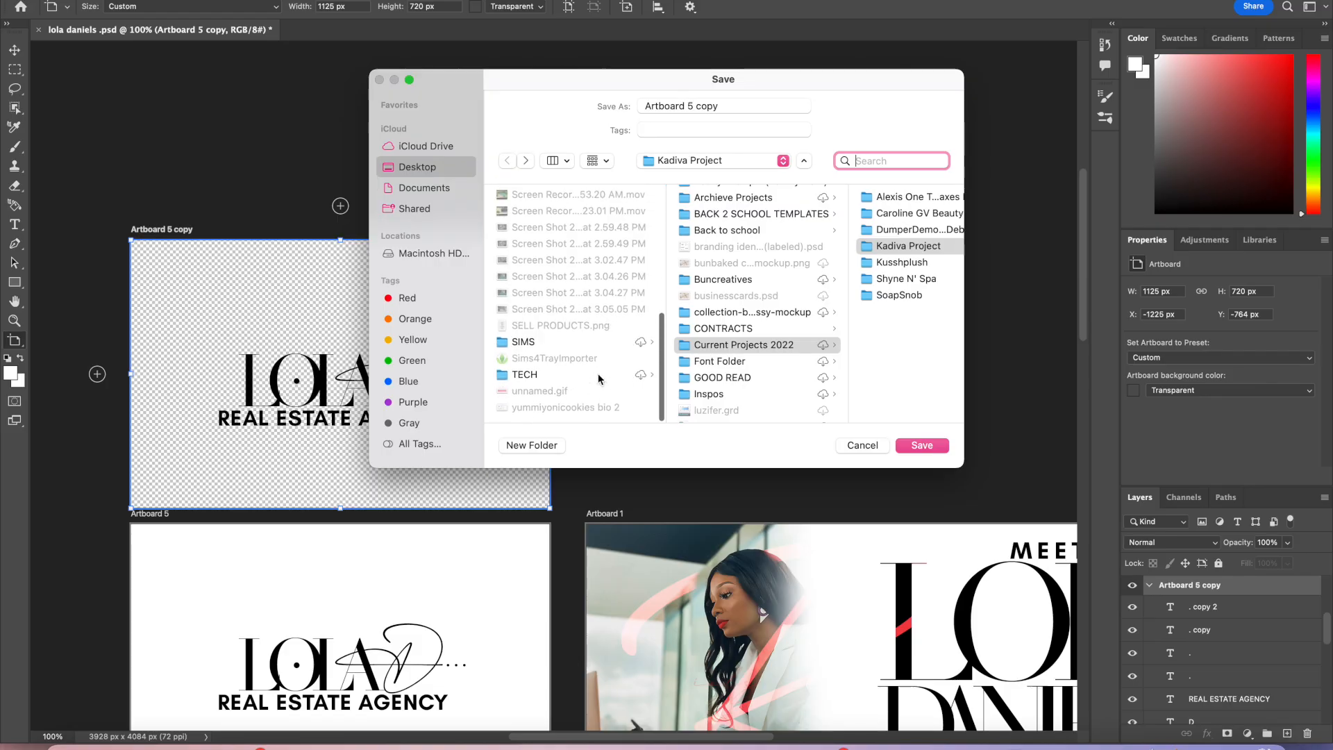
text(RED AND WHITE)
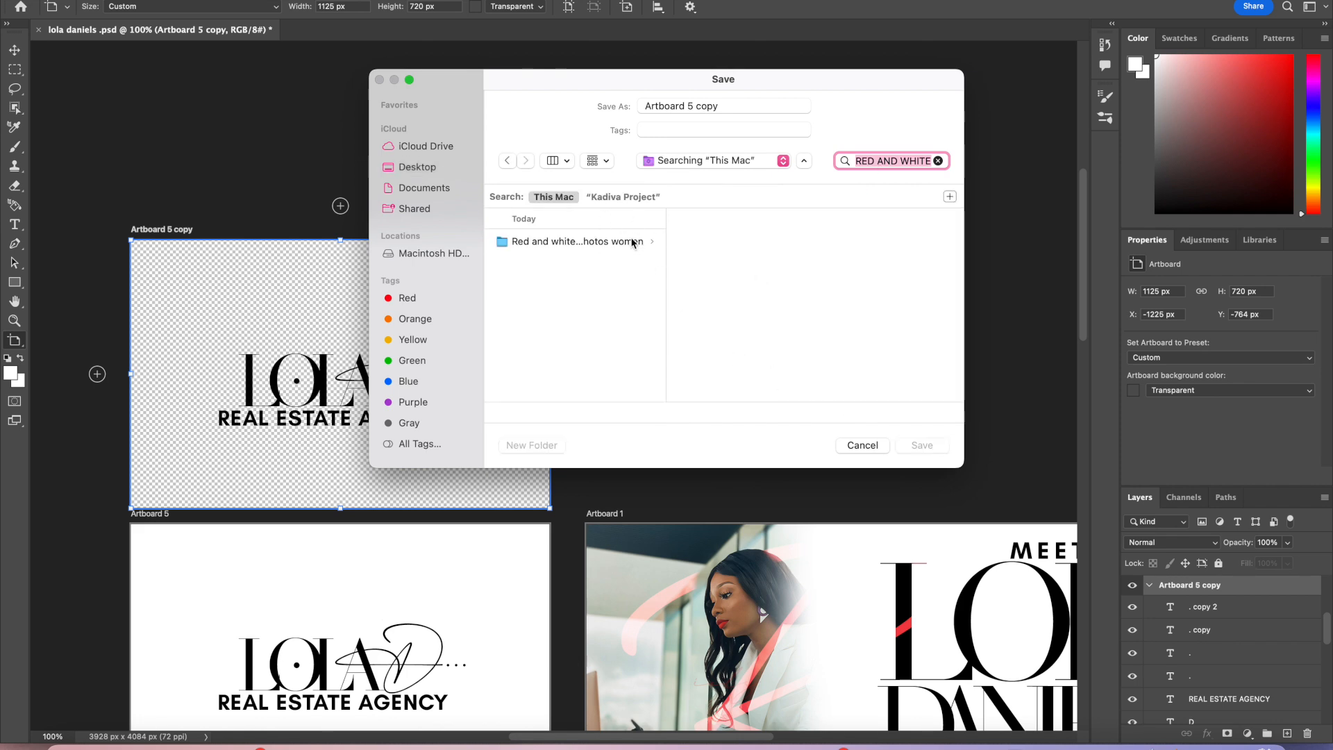
click(633, 242)
click(926, 451)
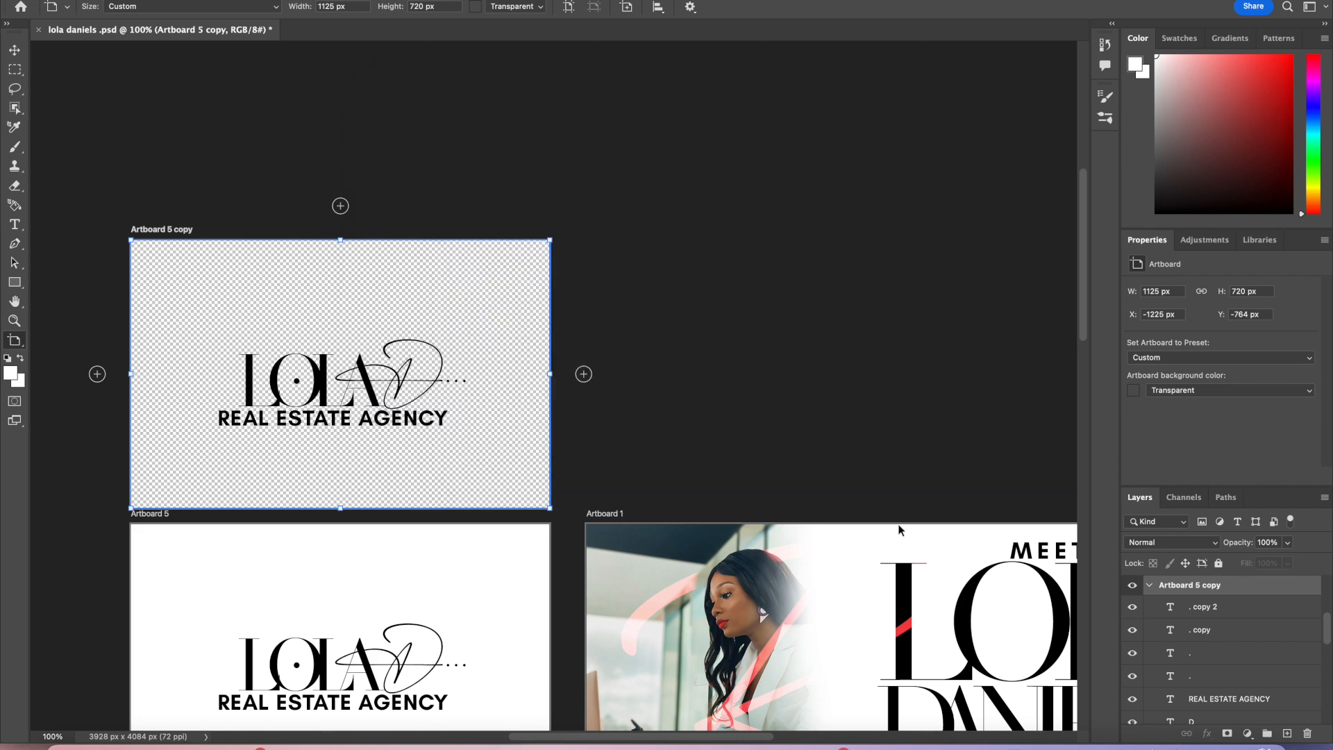
Step: Place the exported Artboard 5 copy PNG from the folder into the document
scroll(899, 529, down, 5)
scroll(899, 529, right, 5)
key(v)
scroll(829, 551, down, 8)
scroll(830, 550, right, 2)
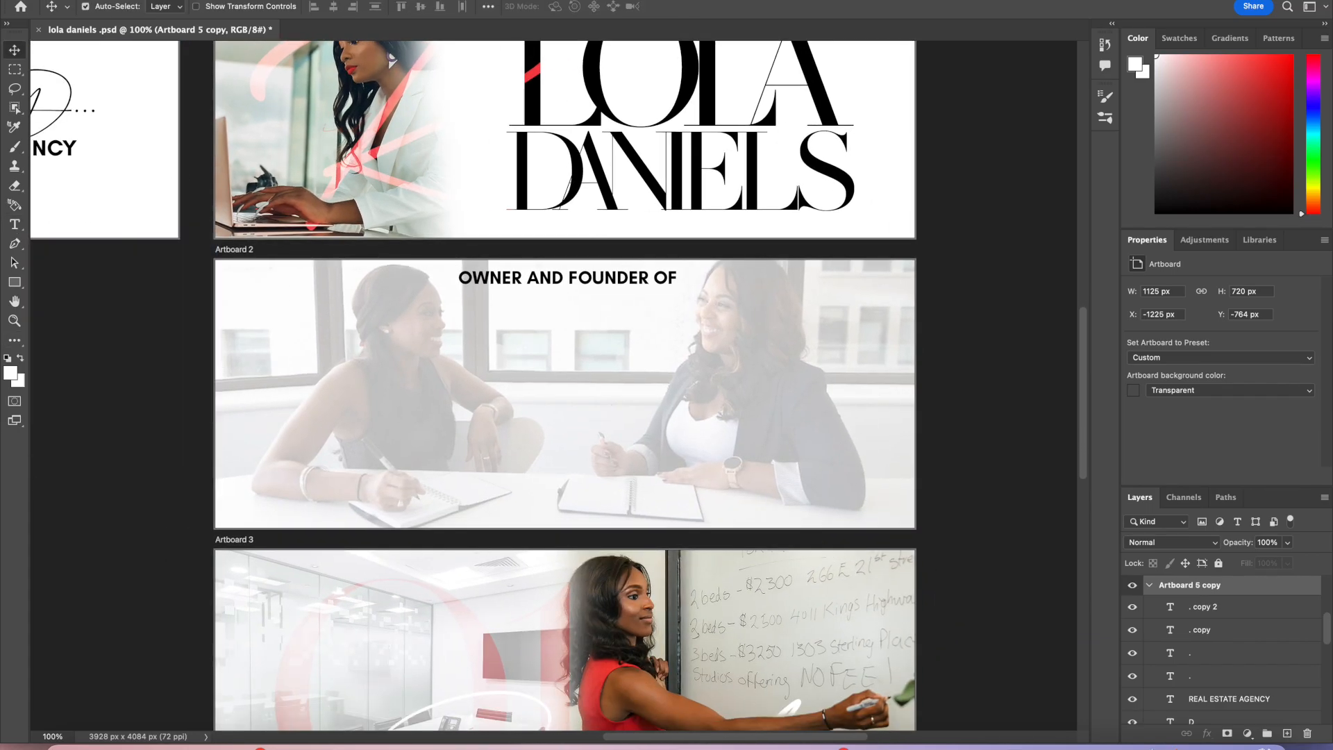
drag(417, 0, 419, 180)
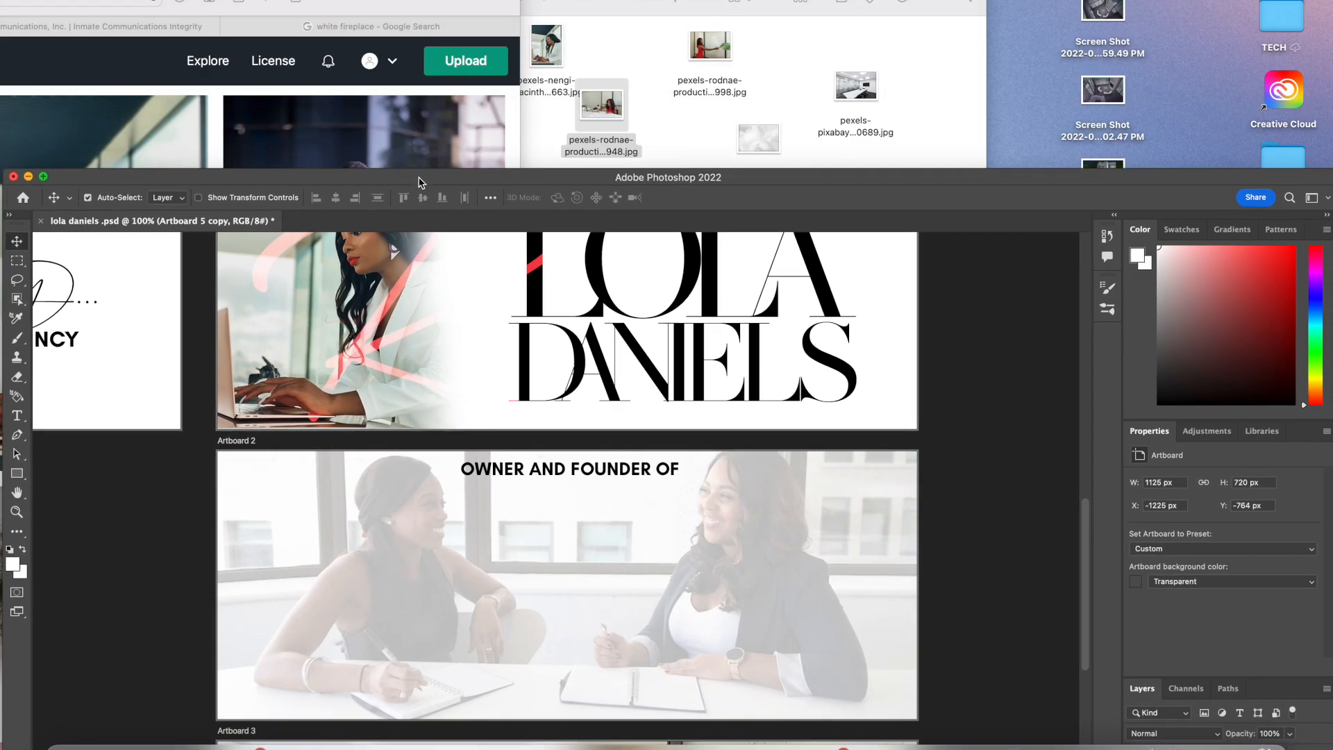
click(725, 139)
click(556, 233)
drag(556, 233, 548, 514)
drag(833, 178, 819, 0)
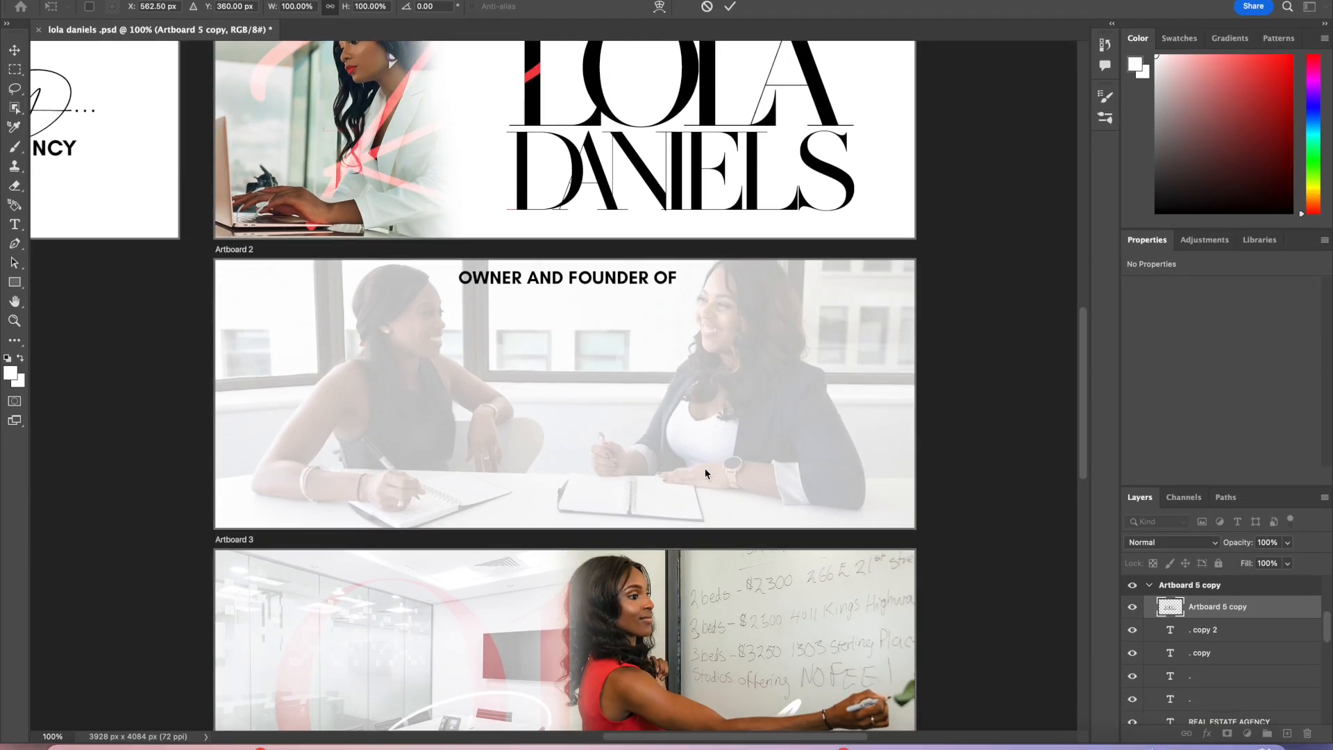
Step: Move the placed logo onto Artboard 2 beneath the OWNER AND FOUNDER OF heading and commit the placement
scroll(706, 471, up, 10)
scroll(706, 471, left, 5)
scroll(706, 474, down, 4)
scroll(706, 474, right, 1)
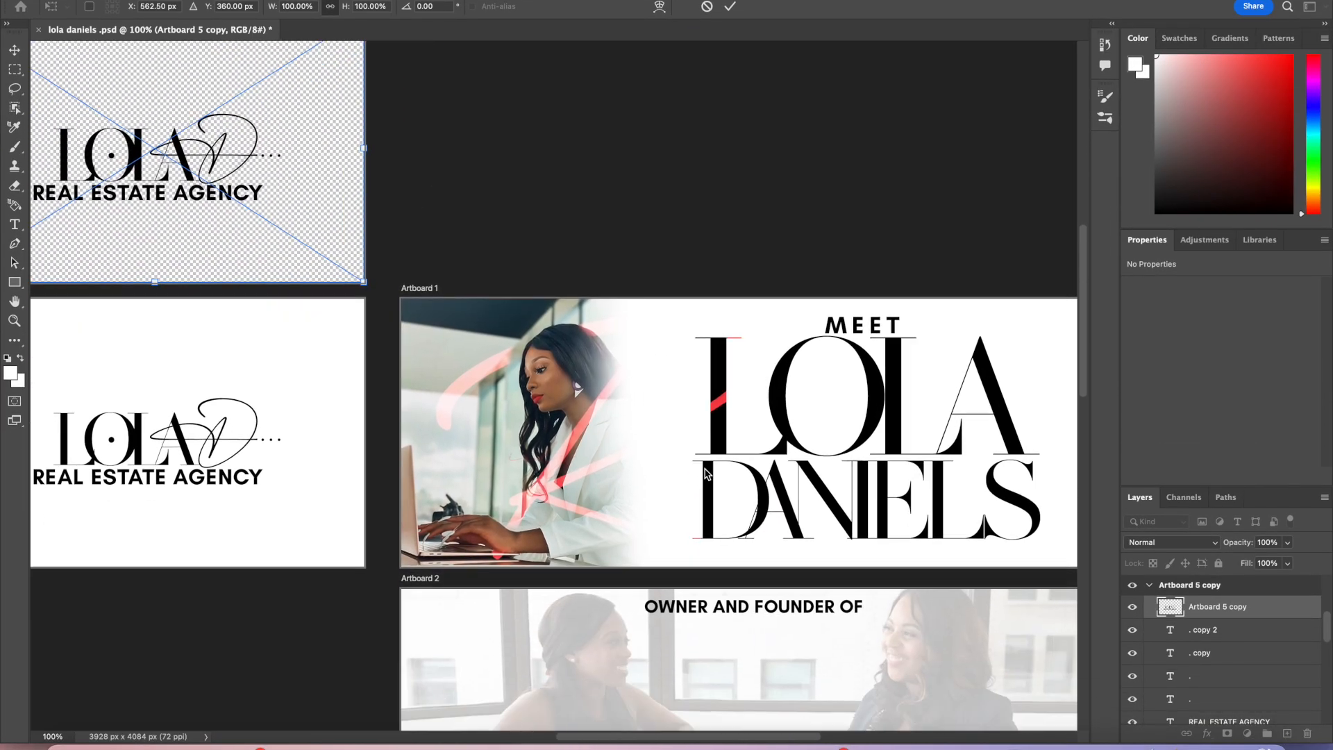
drag(304, 209, 909, 723)
scroll(891, 648, down, 4)
scroll(891, 648, right, 1)
drag(740, 403, 725, 454)
key(Return)
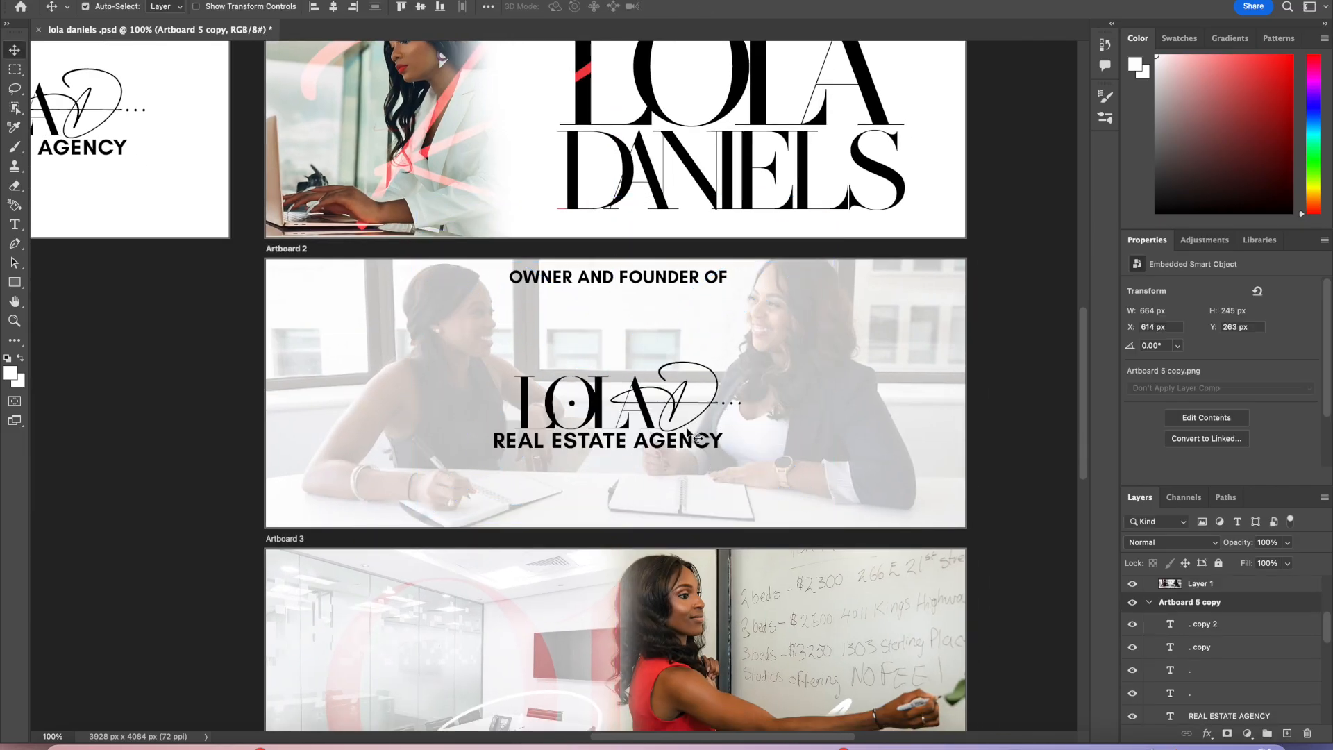
Step: Nudge the logo up and move the OWNER AND FOUNDER OF heading slightly down on Artboard 2
drag(689, 436, 688, 405)
click(686, 286)
drag(686, 286, 687, 310)
Step: Set the OWNER AND FOUNDER OF text size to 40 pt
double_click(686, 306)
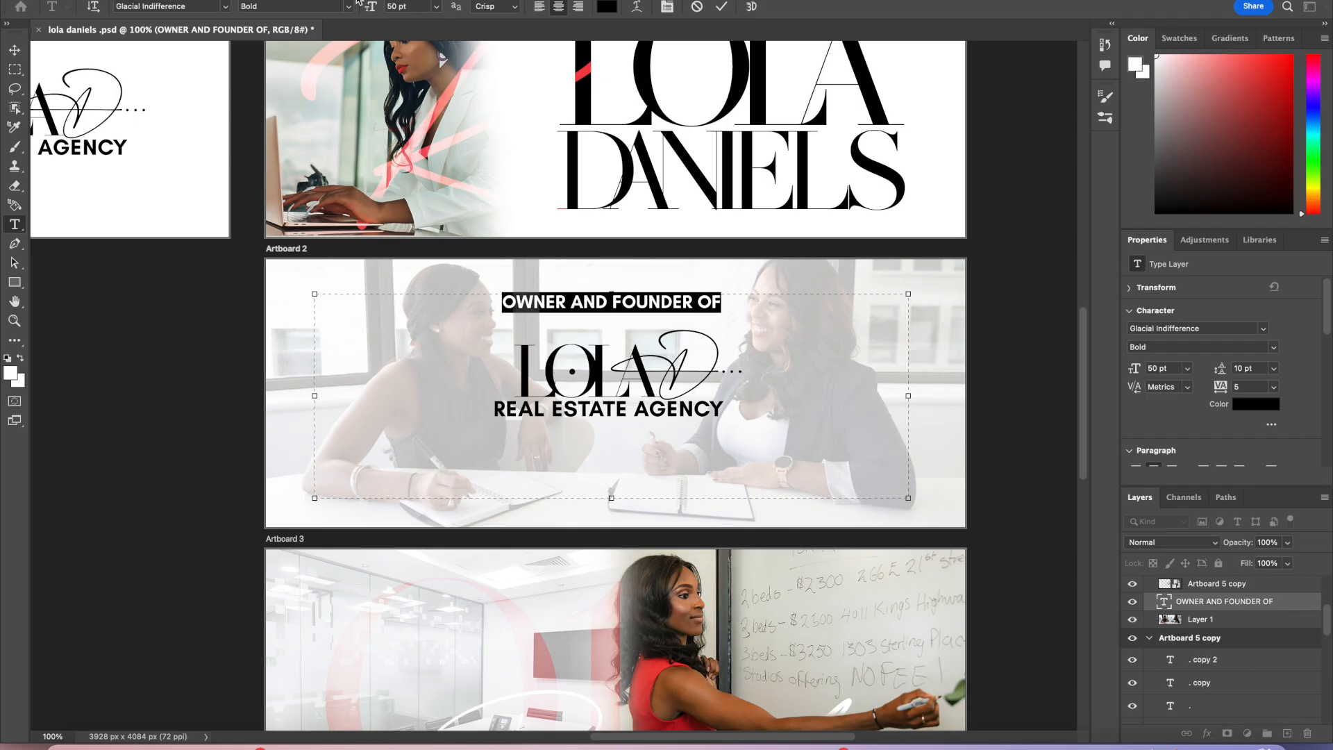
click(398, 7)
text(40)
key(Return)
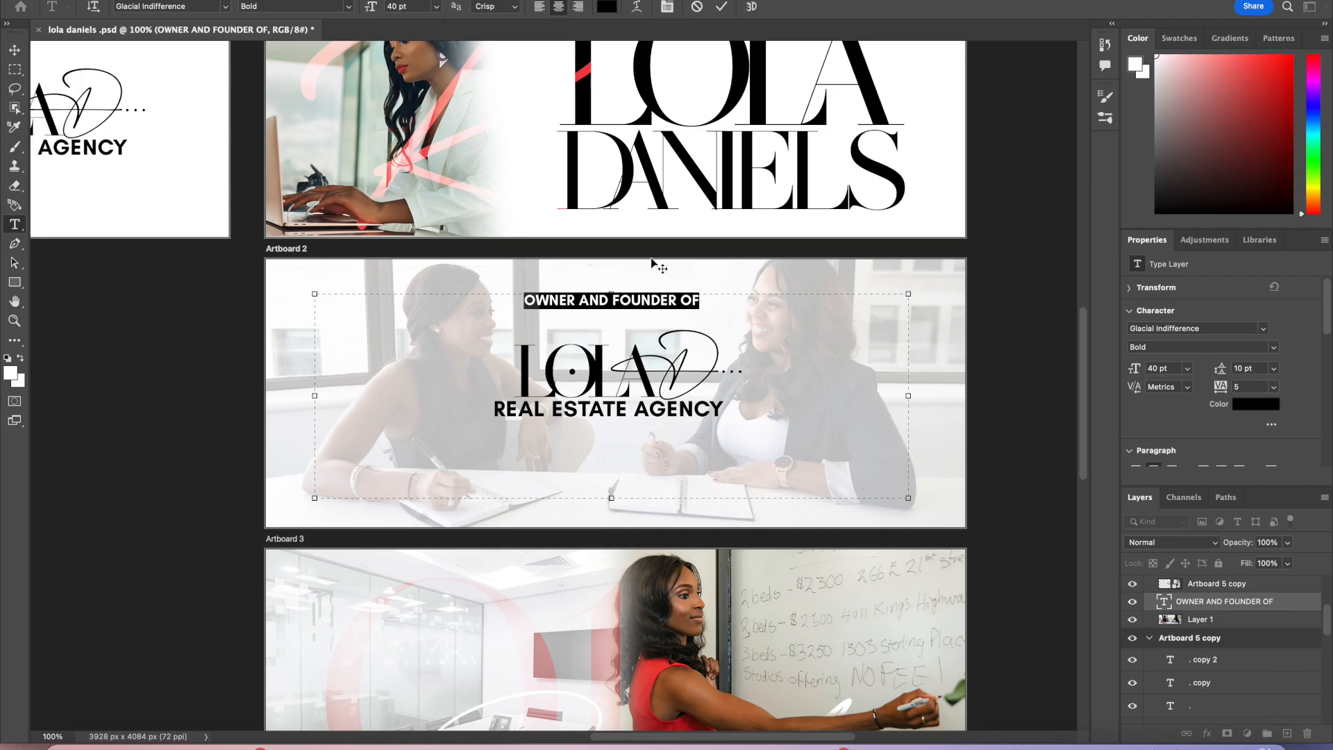
Step: Commit the heading text edit and move the OWNER AND FOUNDER OF heading slightly down on Artboard 2
click(722, 7)
key(v)
drag(696, 301, 696, 318)
scroll(714, 452, up, 5)
scroll(714, 451, down, 4)
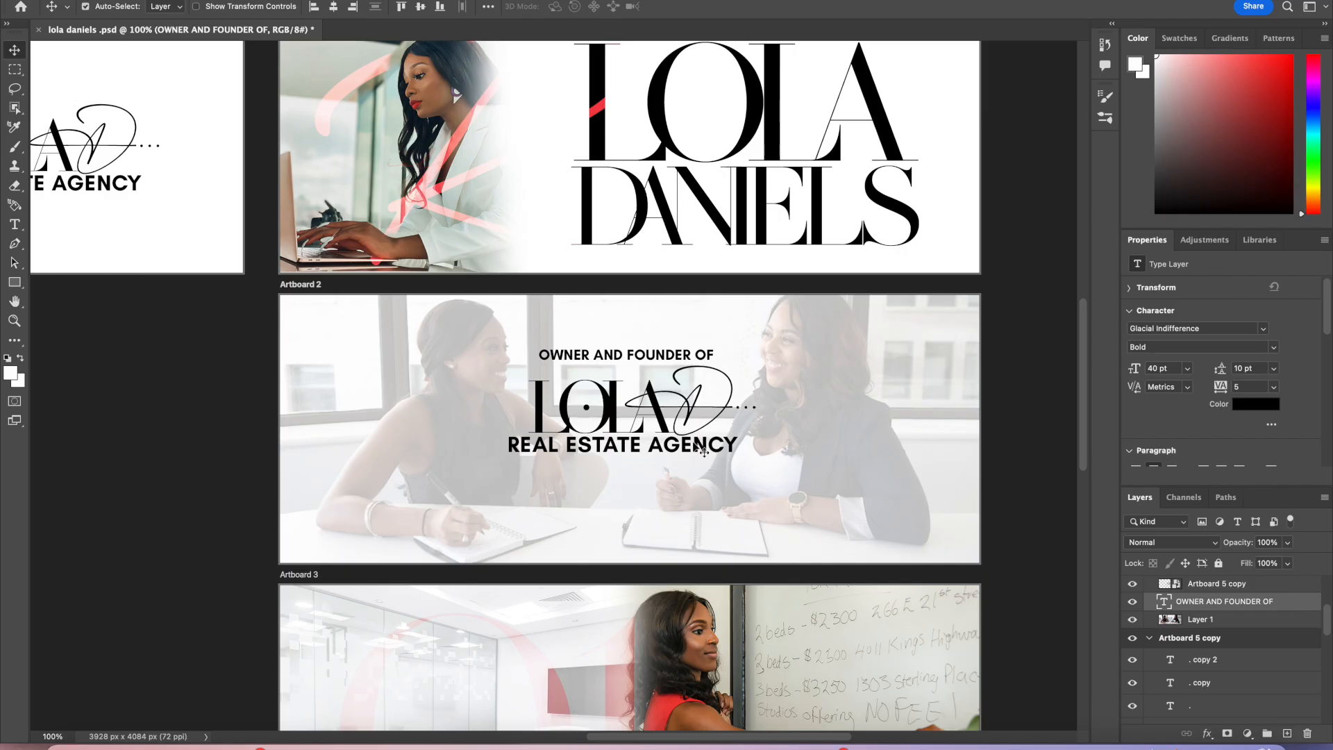
Step: Select the Artboard 2 background photo layer and review its blend mode options
click(694, 446)
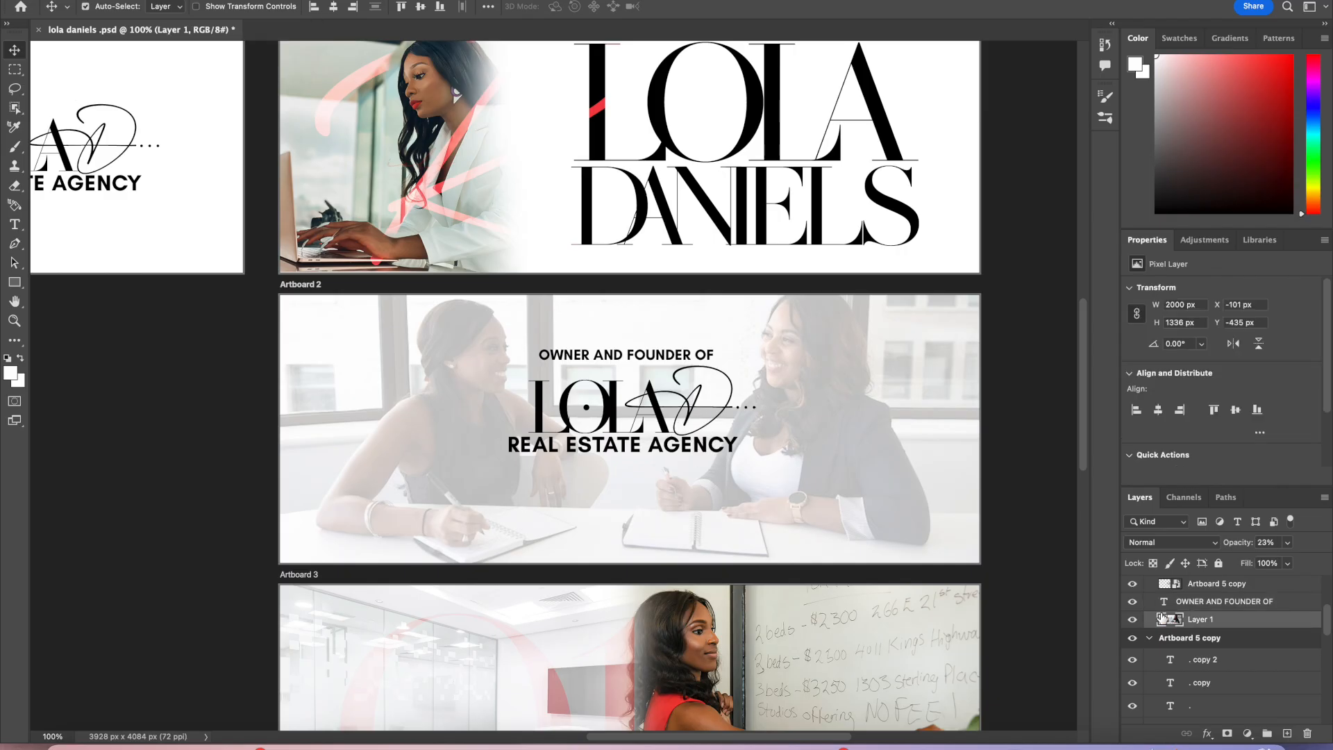
click(1189, 542)
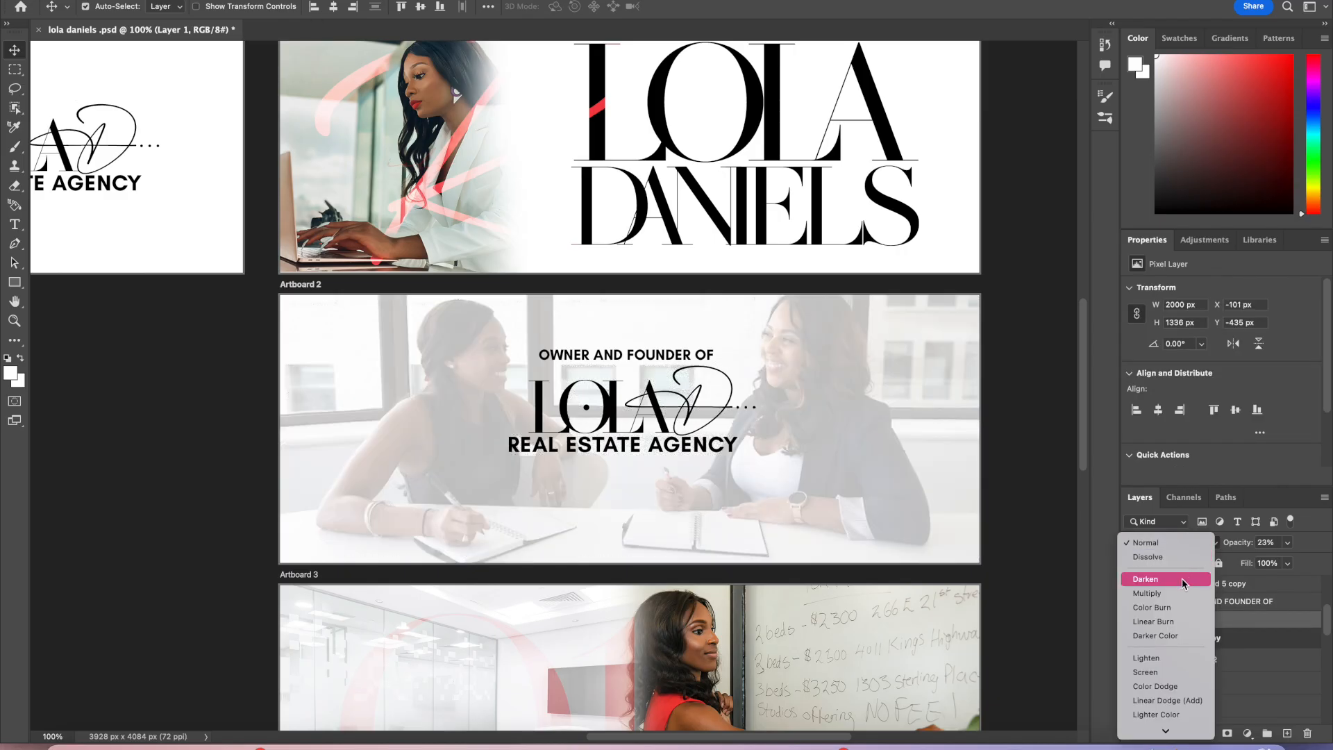
click(1185, 546)
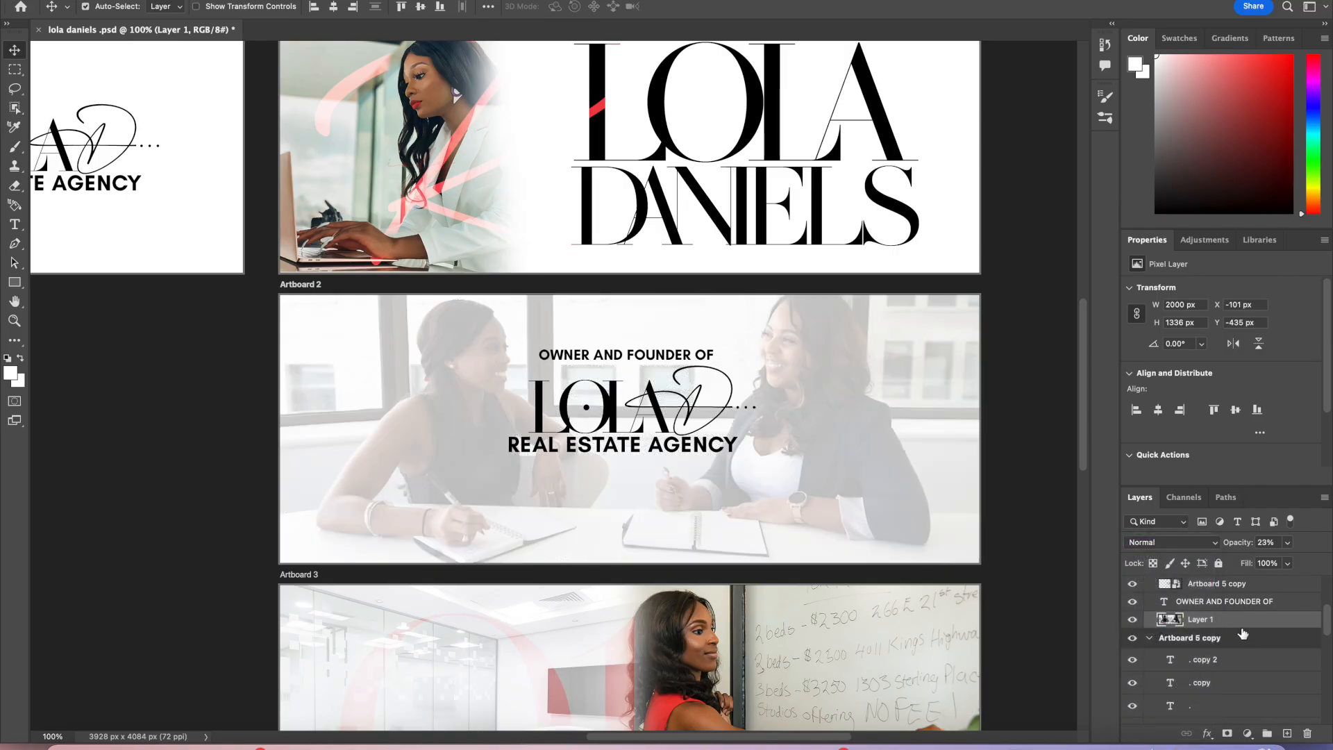
scroll(1230, 604, up, 2)
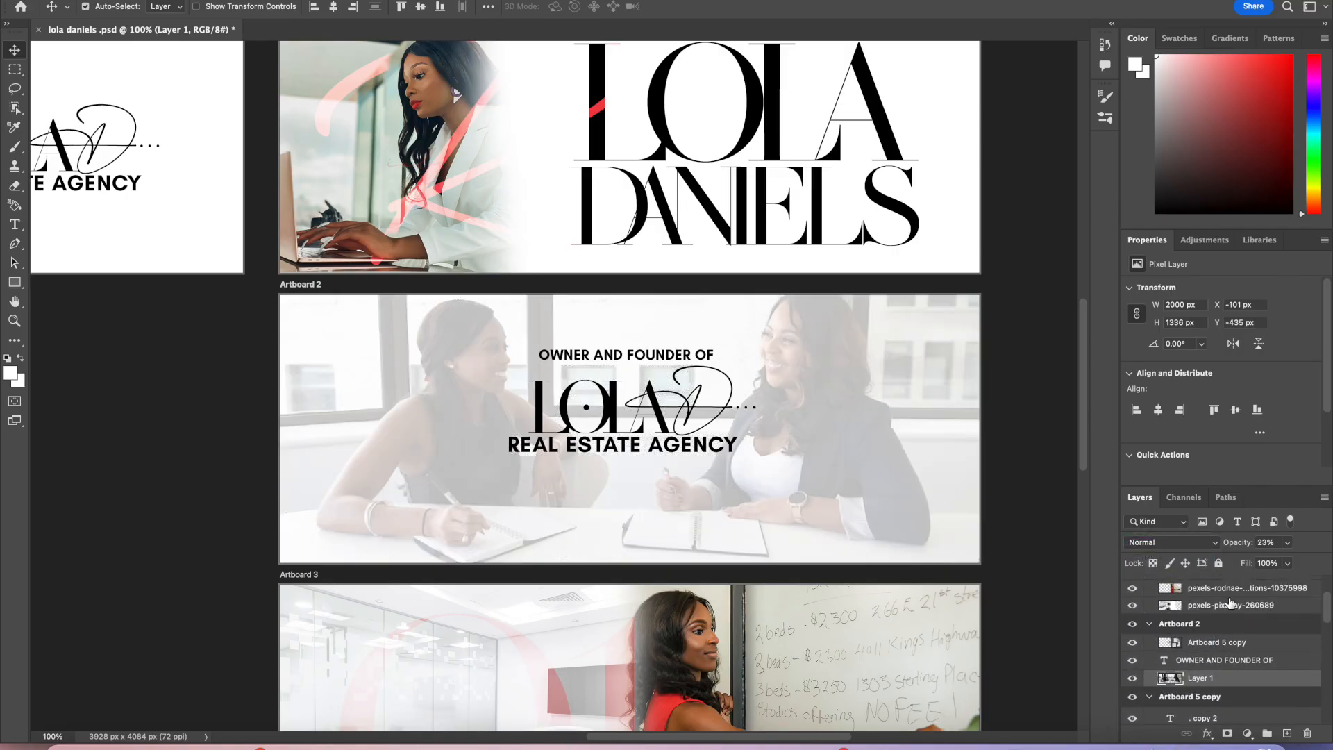
Step: Select the placed Artboard 5 copy logo layer and review its blend mode options
click(1205, 623)
click(1133, 623)
click(1133, 622)
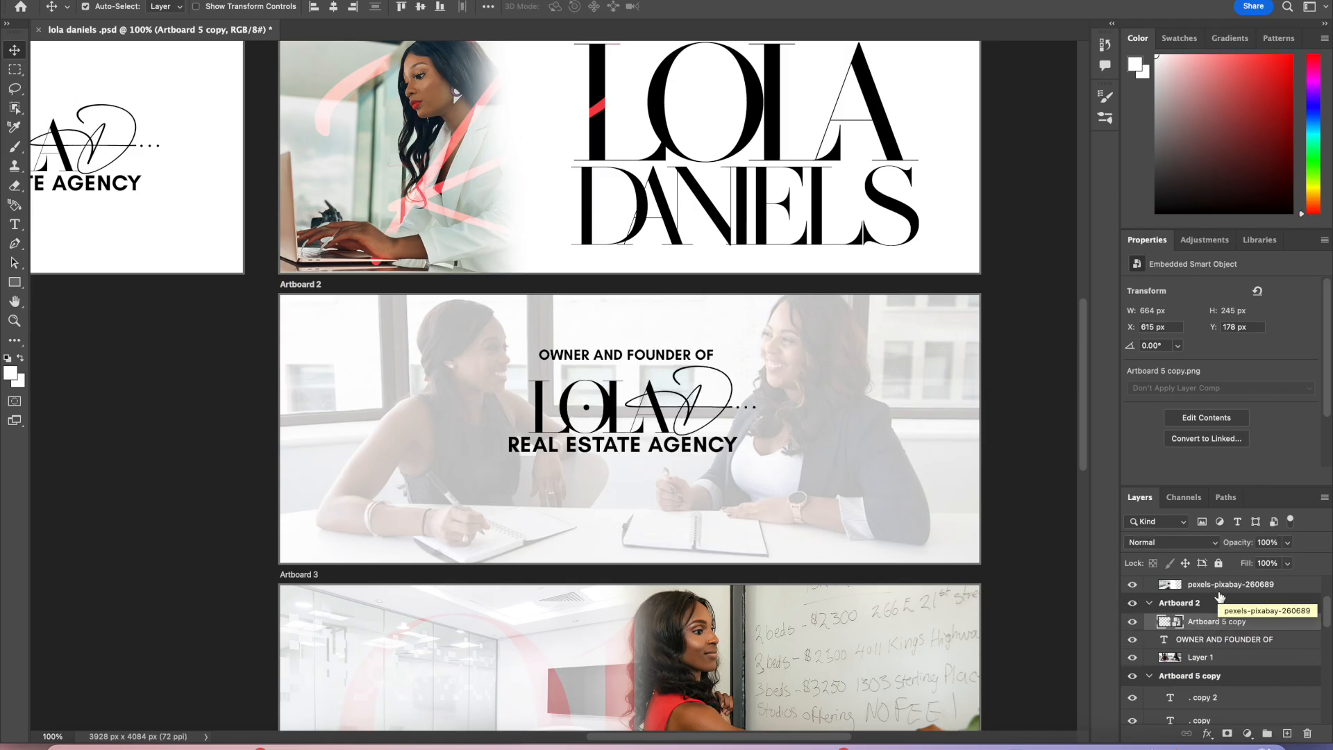
click(1208, 543)
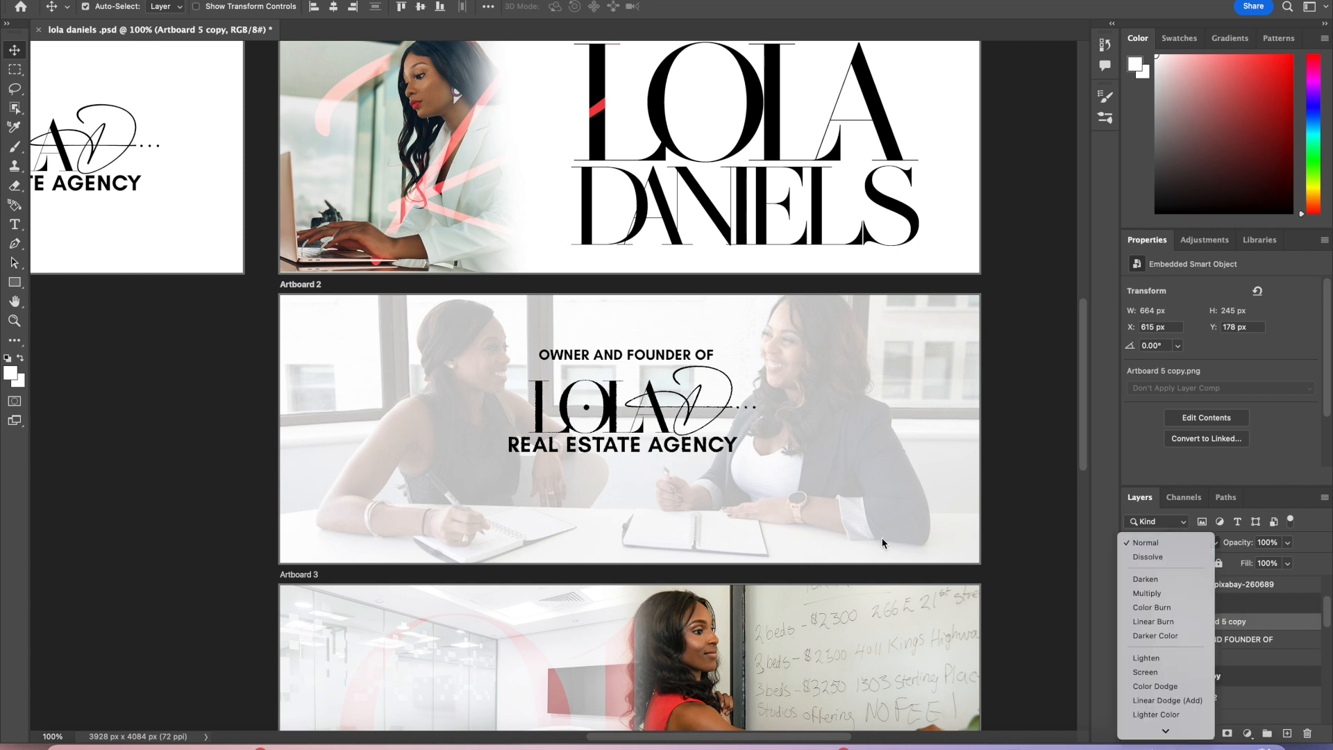
scroll(528, 290, up, 3)
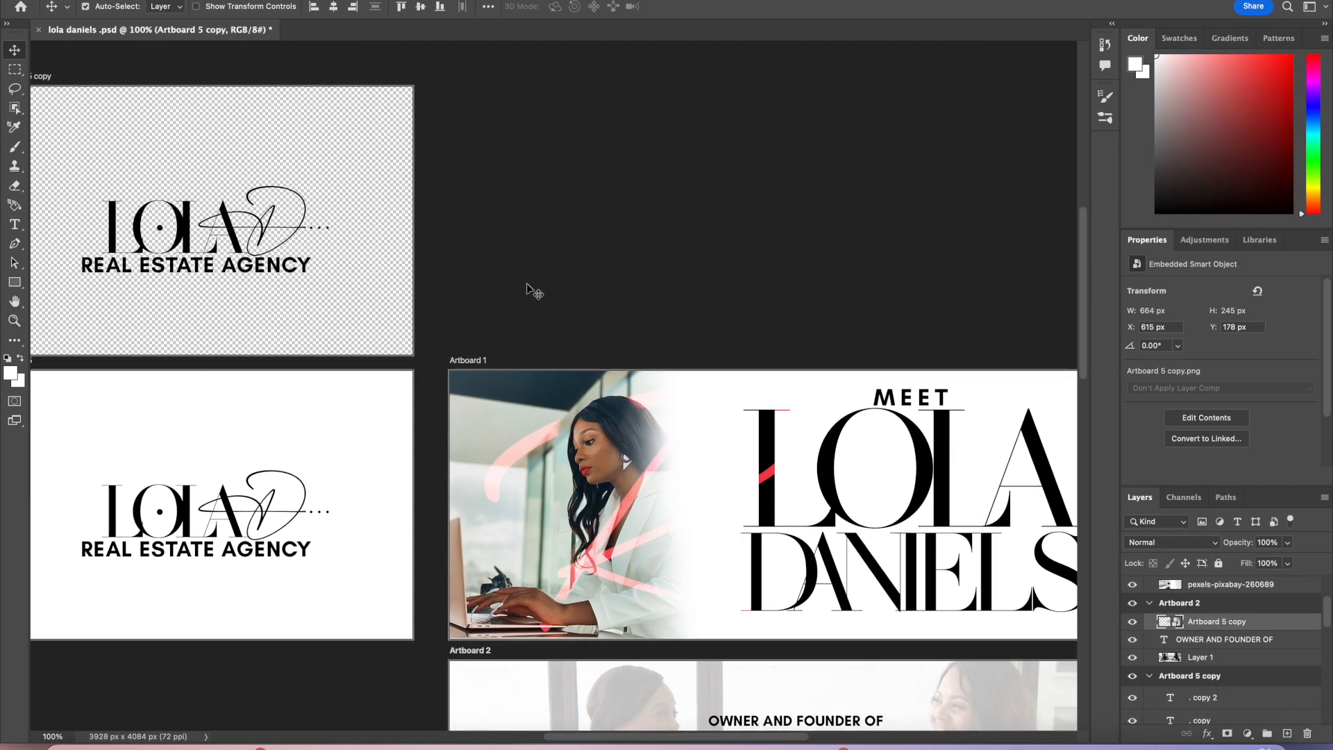
scroll(528, 291, down, 2)
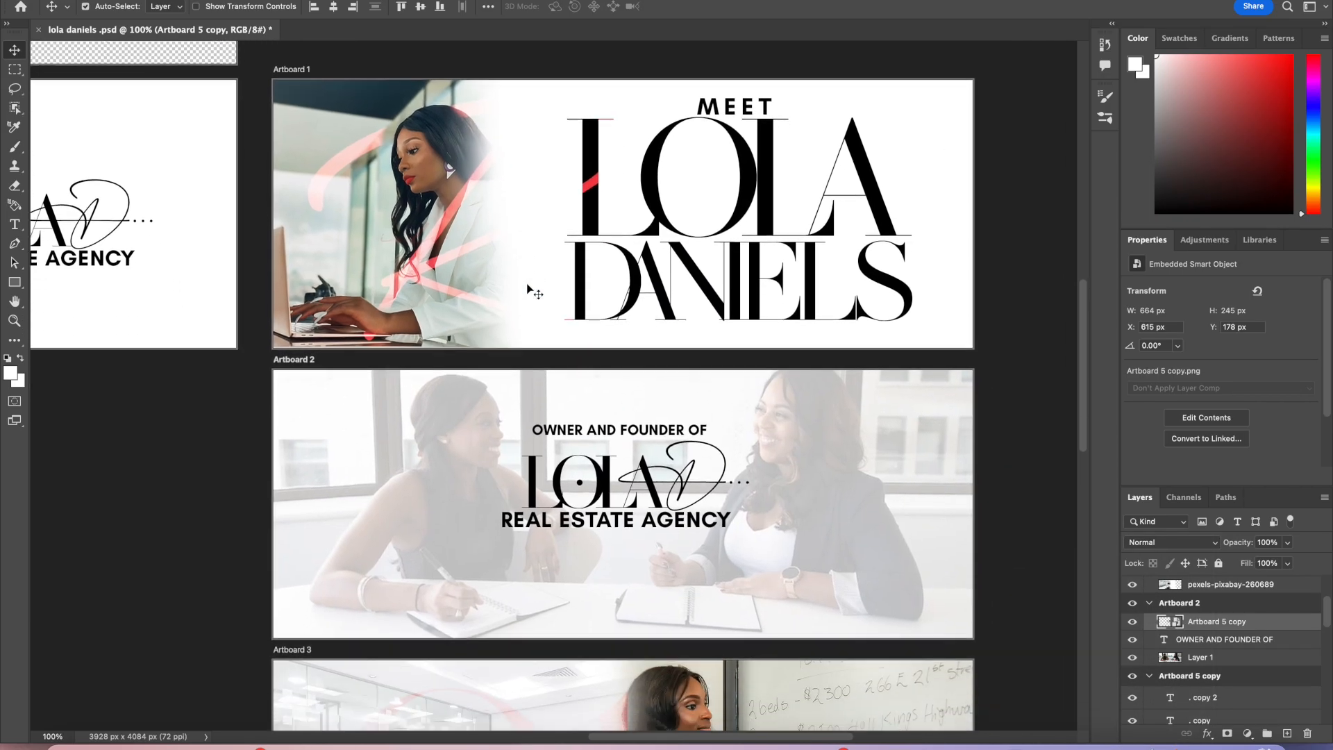
Step: Try the Color Burn, Multiply and Overlay blend modes on the logo layer
click(1182, 544)
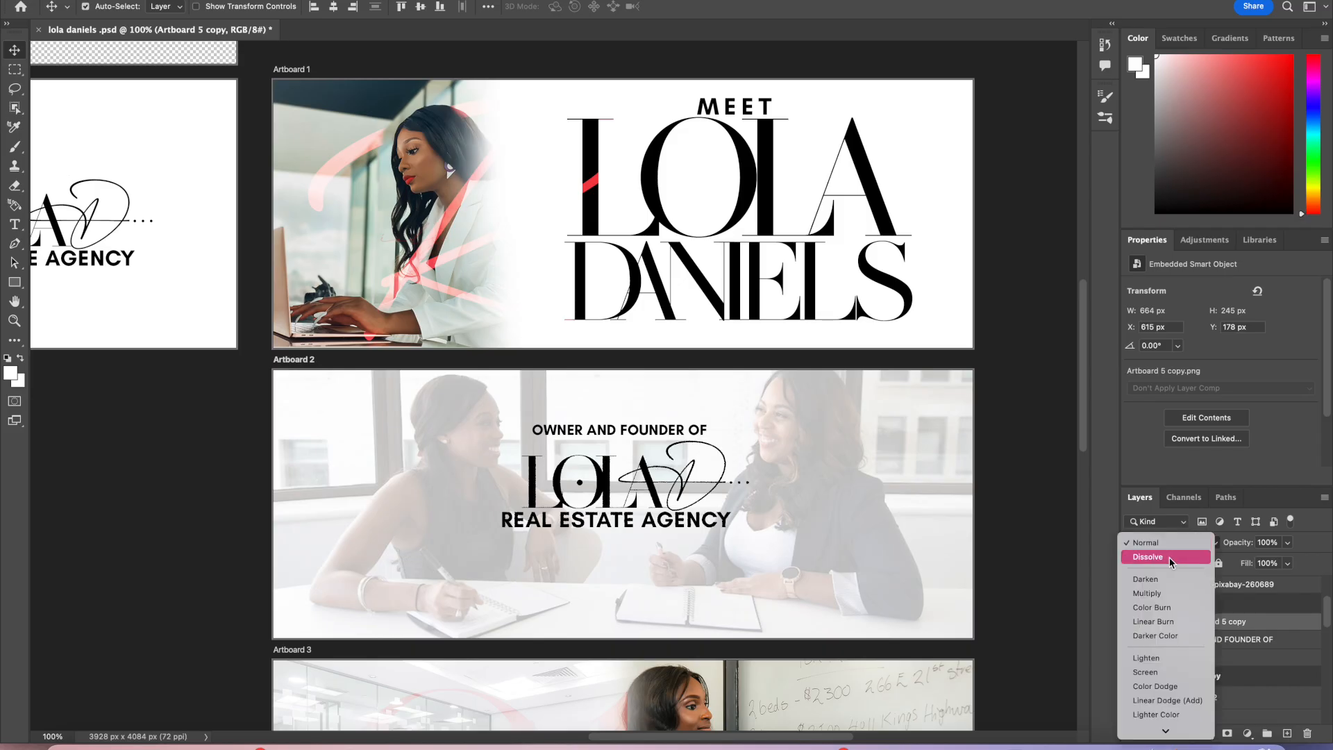
click(1165, 607)
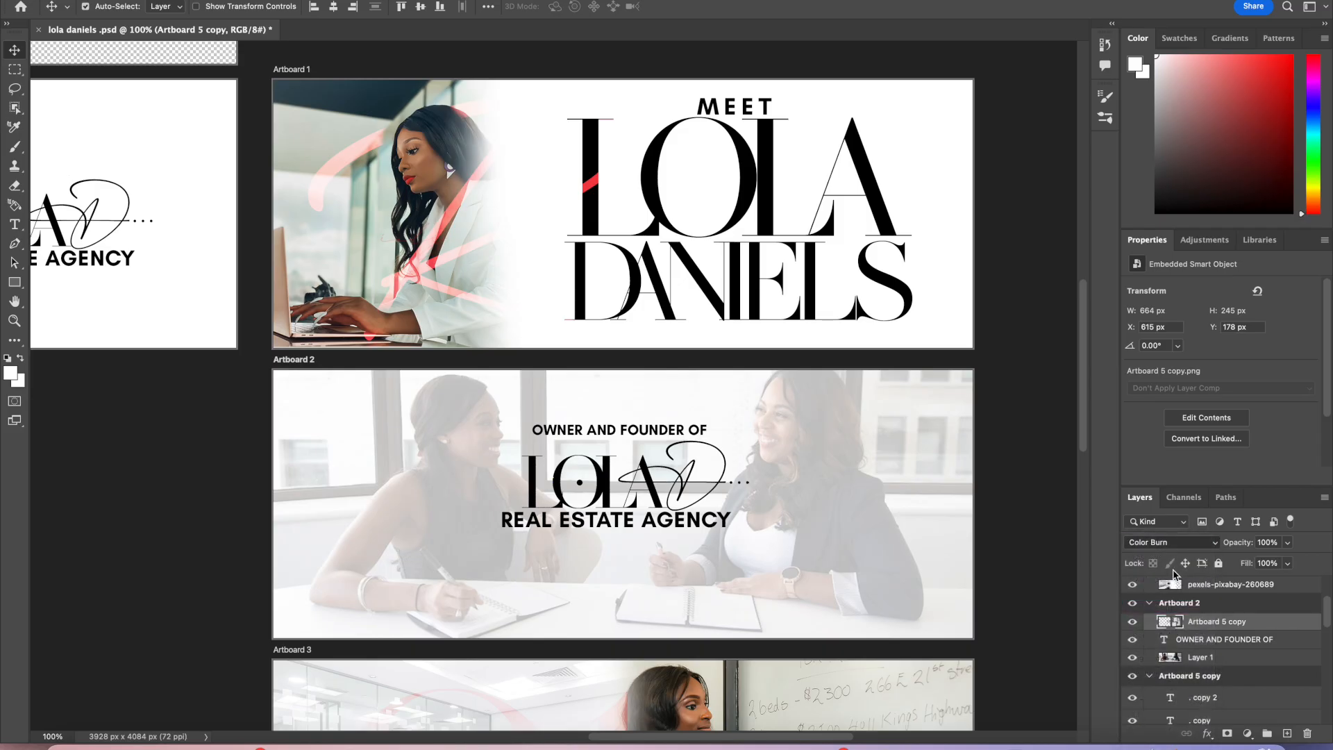
click(1174, 543)
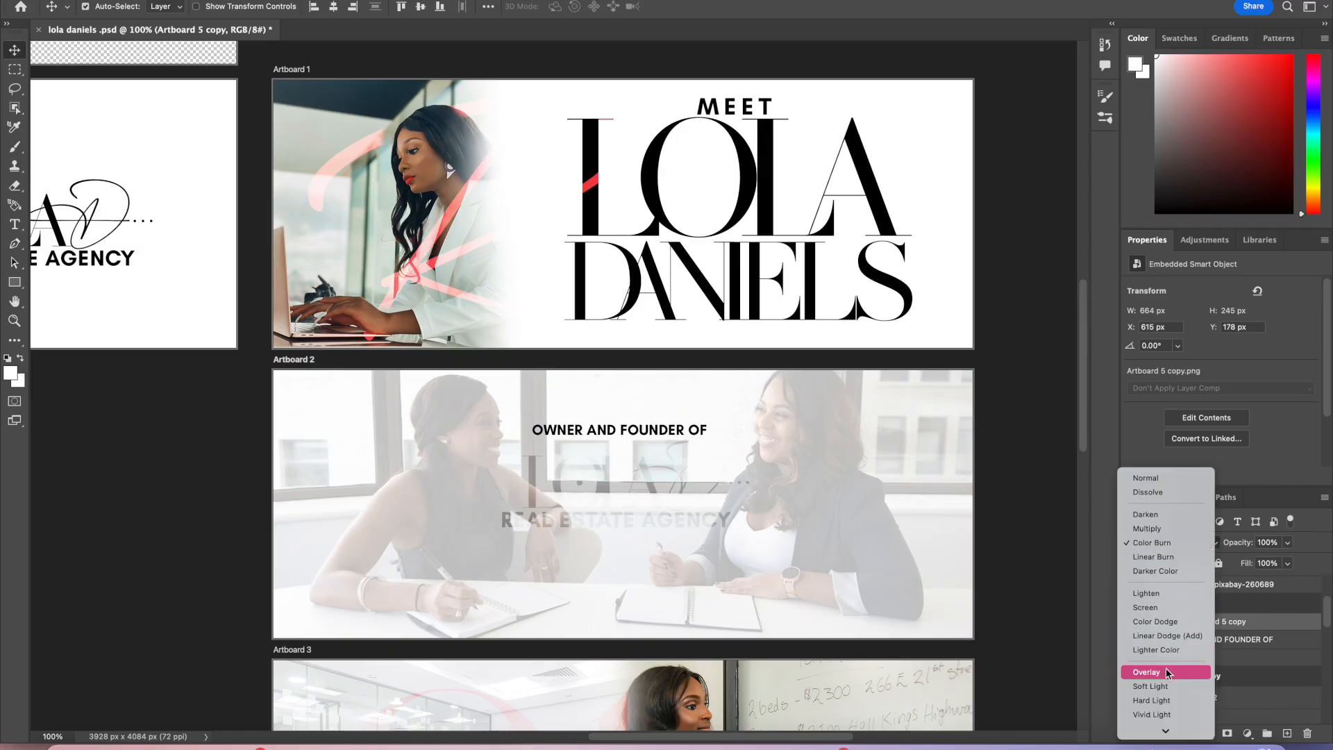
scroll(1167, 673, down, 3)
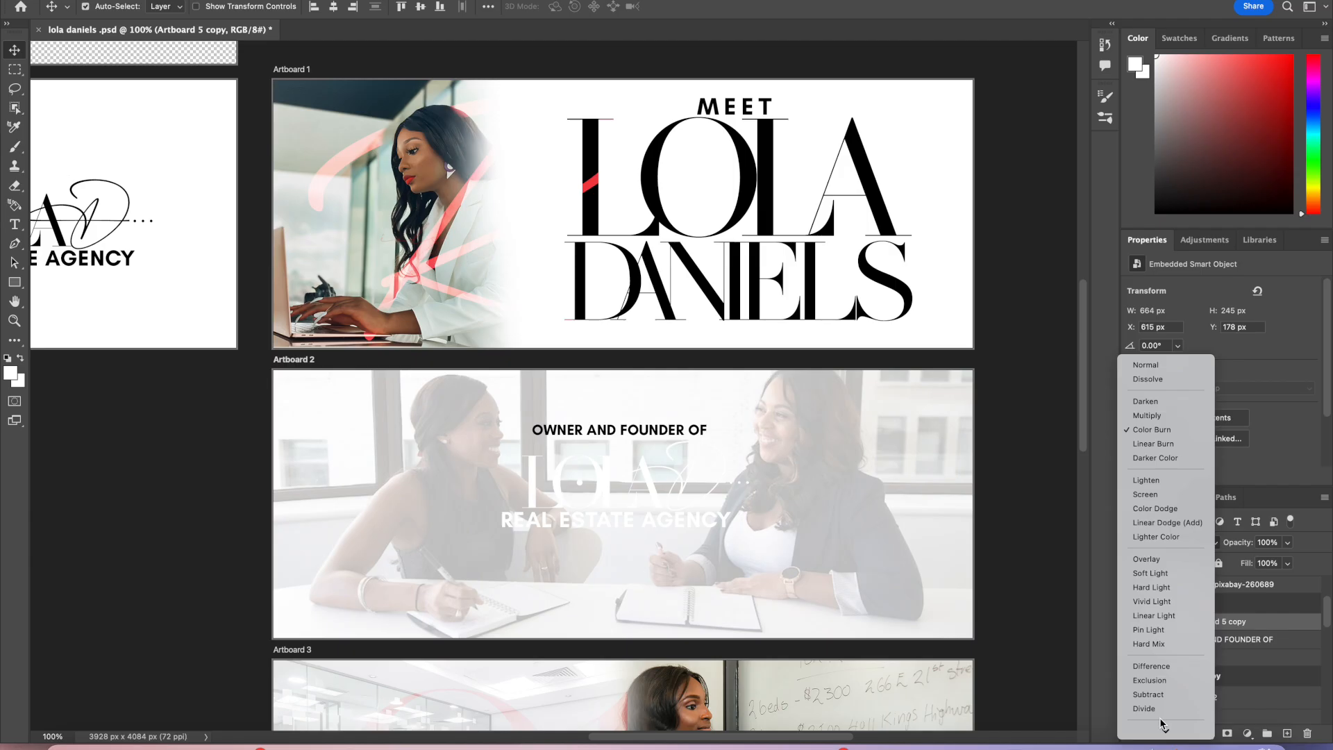
scroll(1160, 718, down, 1)
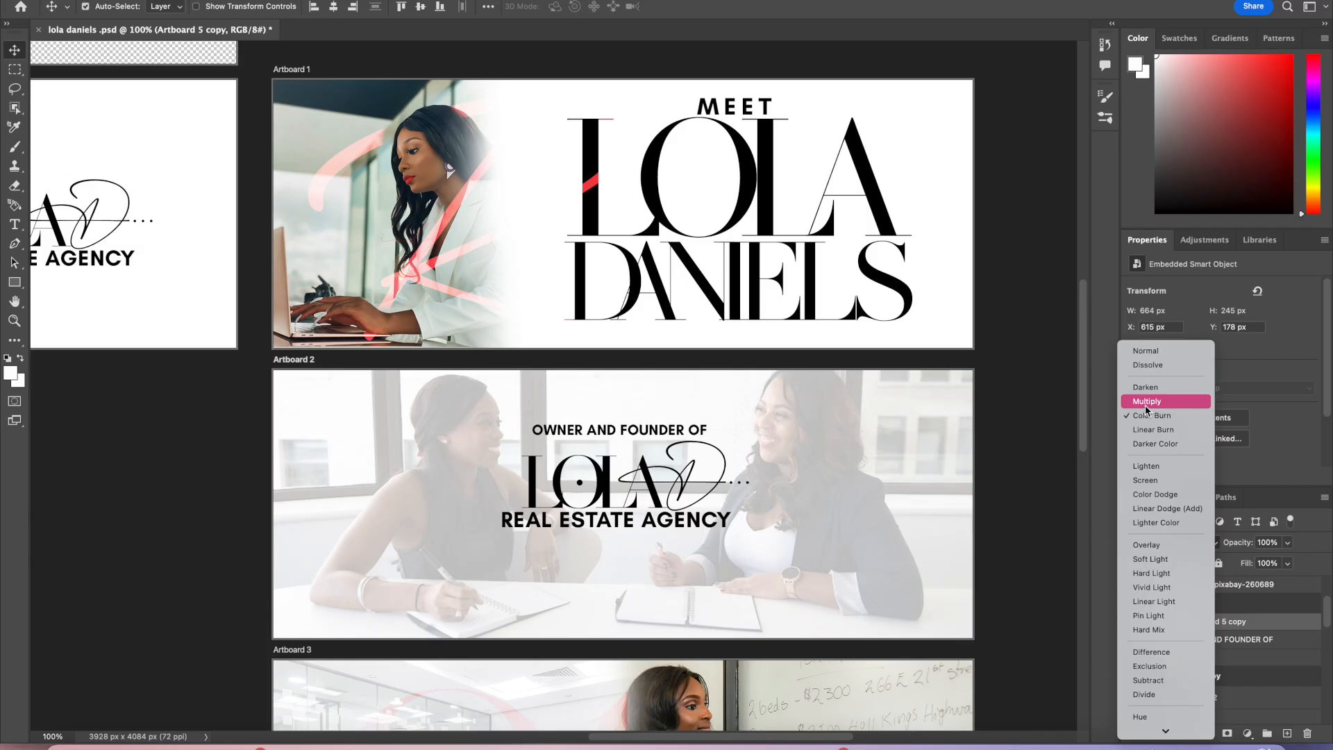
click(1147, 404)
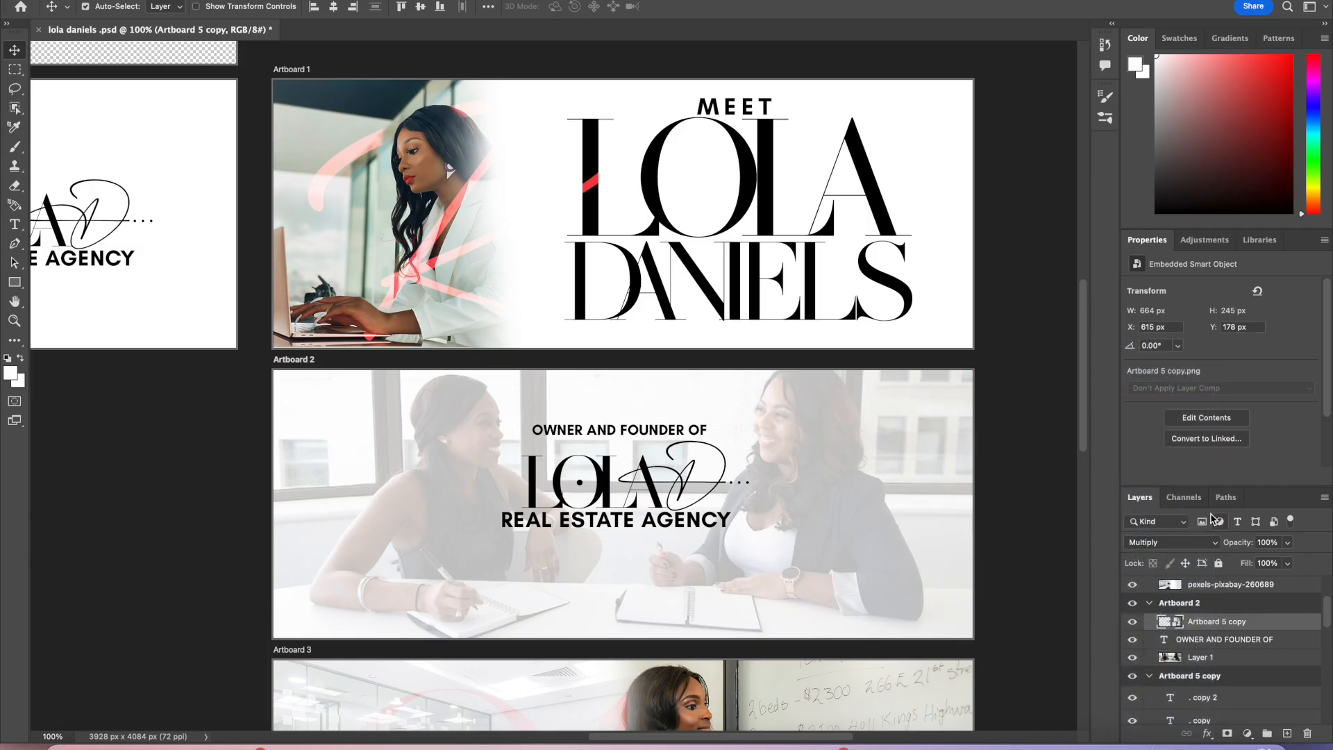
click(1172, 544)
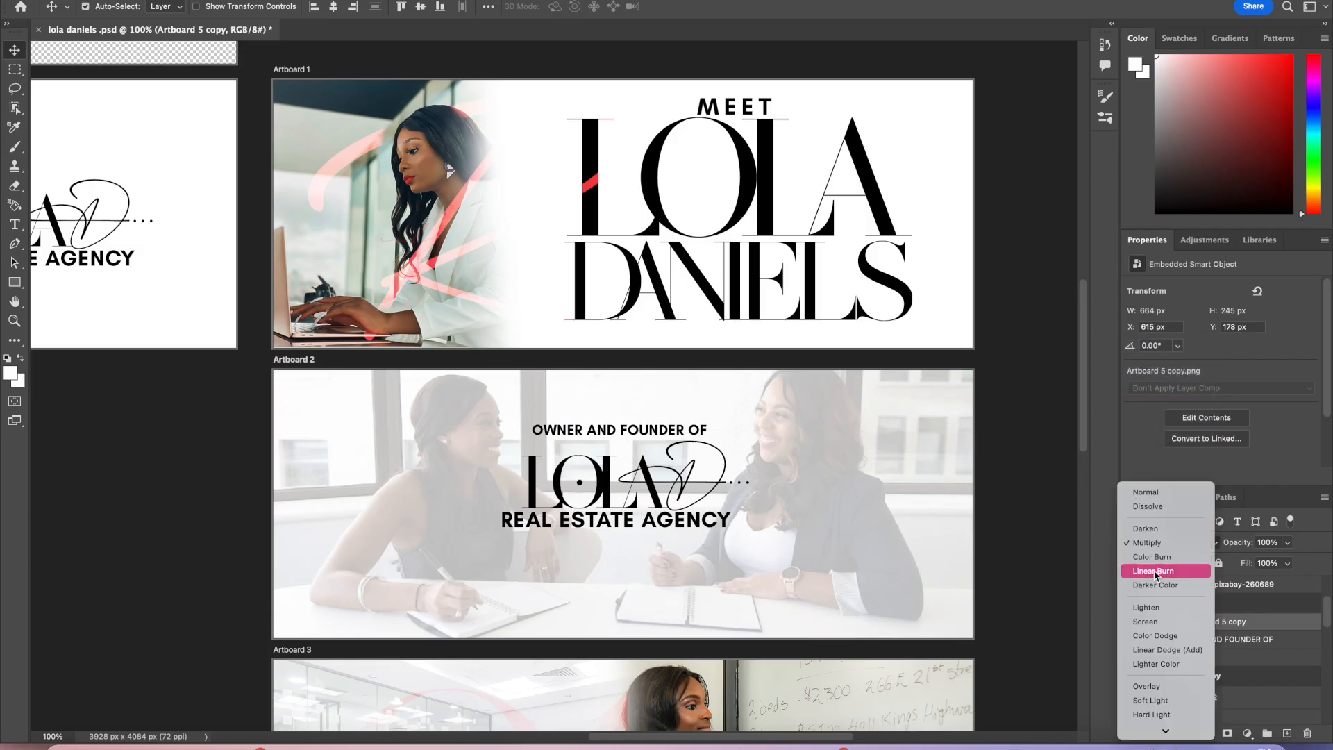
click(1164, 693)
Step: Nudge the logo slightly down on Artboard 2 and inspect the background photo's opacity slider
mouse_move(652, 485)
mouse_down()
mouse_move(631, 506)
mouse_move(650, 529)
mouse_move(552, 585)
mouse_move(664, 488)
mouse_move(646, 502)
mouse_up()
drag(646, 506, 640, 499)
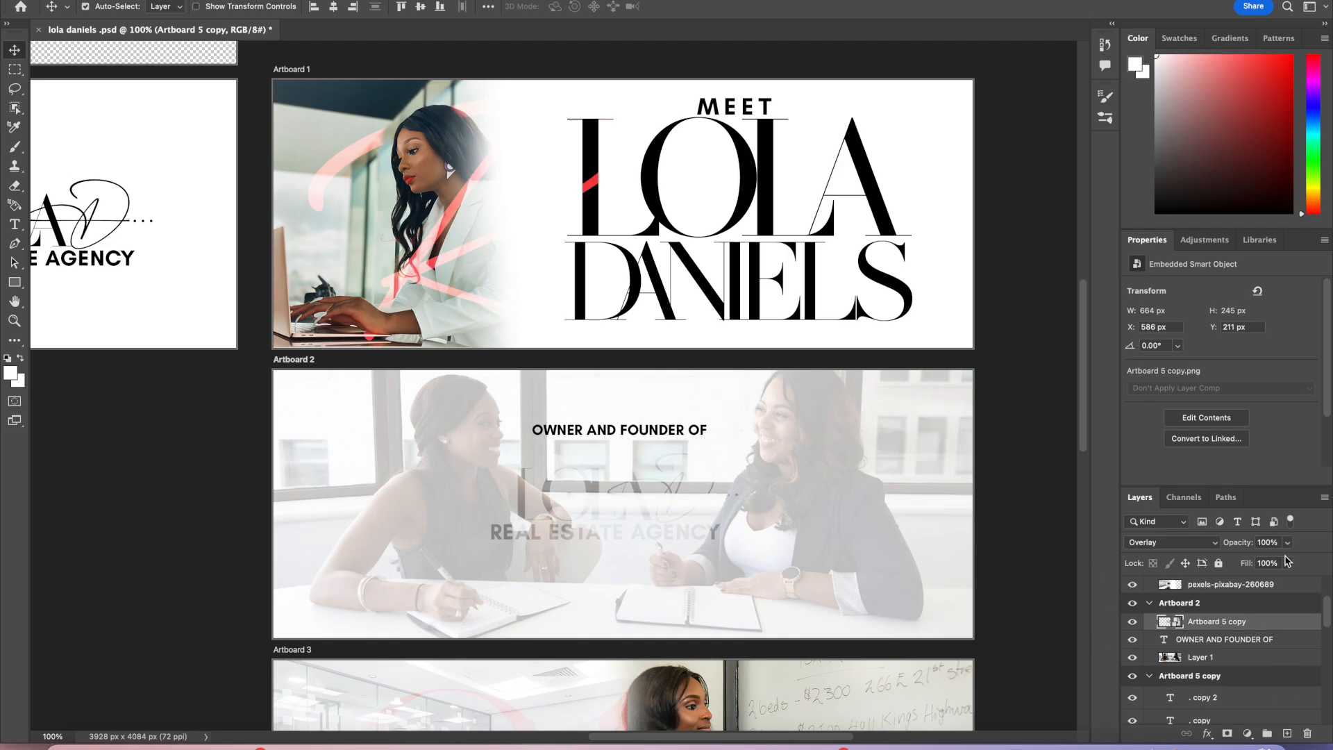
click(1274, 661)
click(1287, 543)
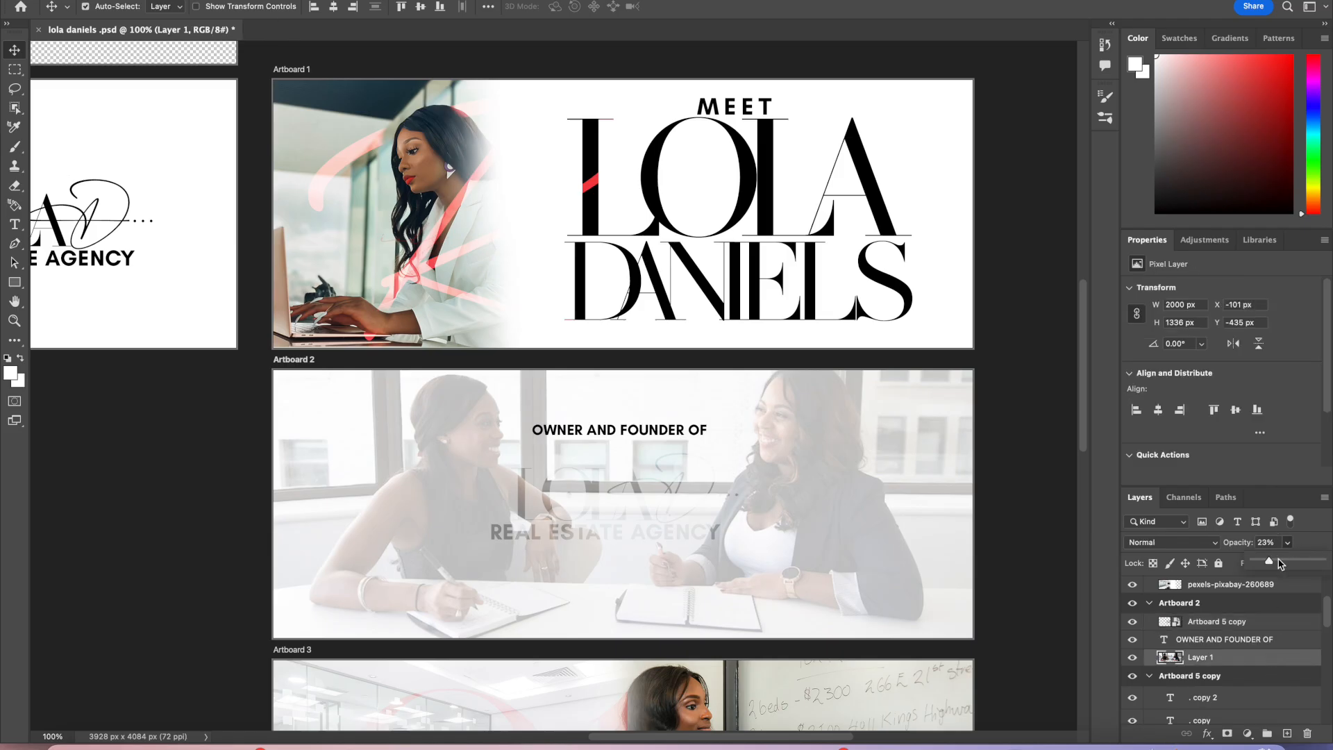
mouse_move(1274, 566)
mouse_down()
mouse_move(1308, 566)
mouse_move(1234, 564)
mouse_move(1272, 567)
mouse_up()
Step: Set the logo layer back to Normal blend mode at 33% opacity and nudge it slightly left
click(1222, 621)
click(1289, 545)
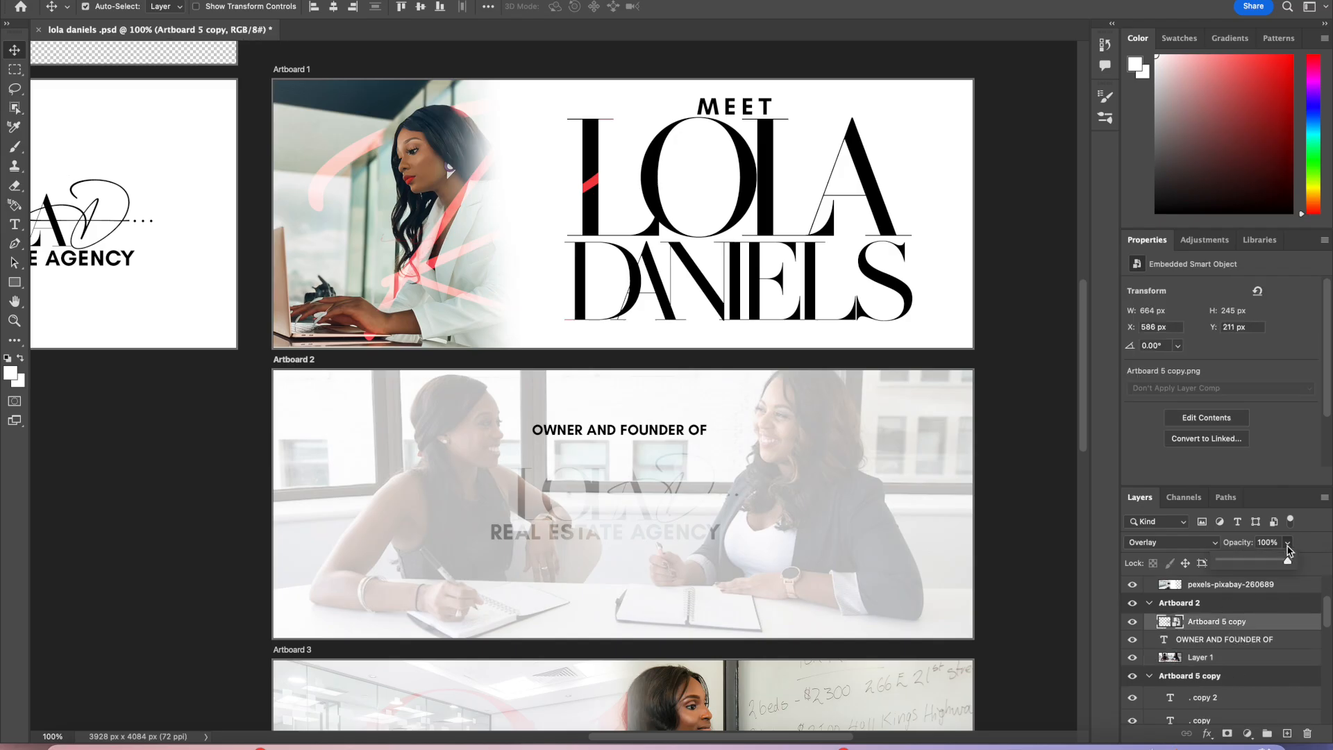
mouse_move(1288, 566)
mouse_down()
mouse_move(1229, 564)
mouse_move(1306, 564)
mouse_up()
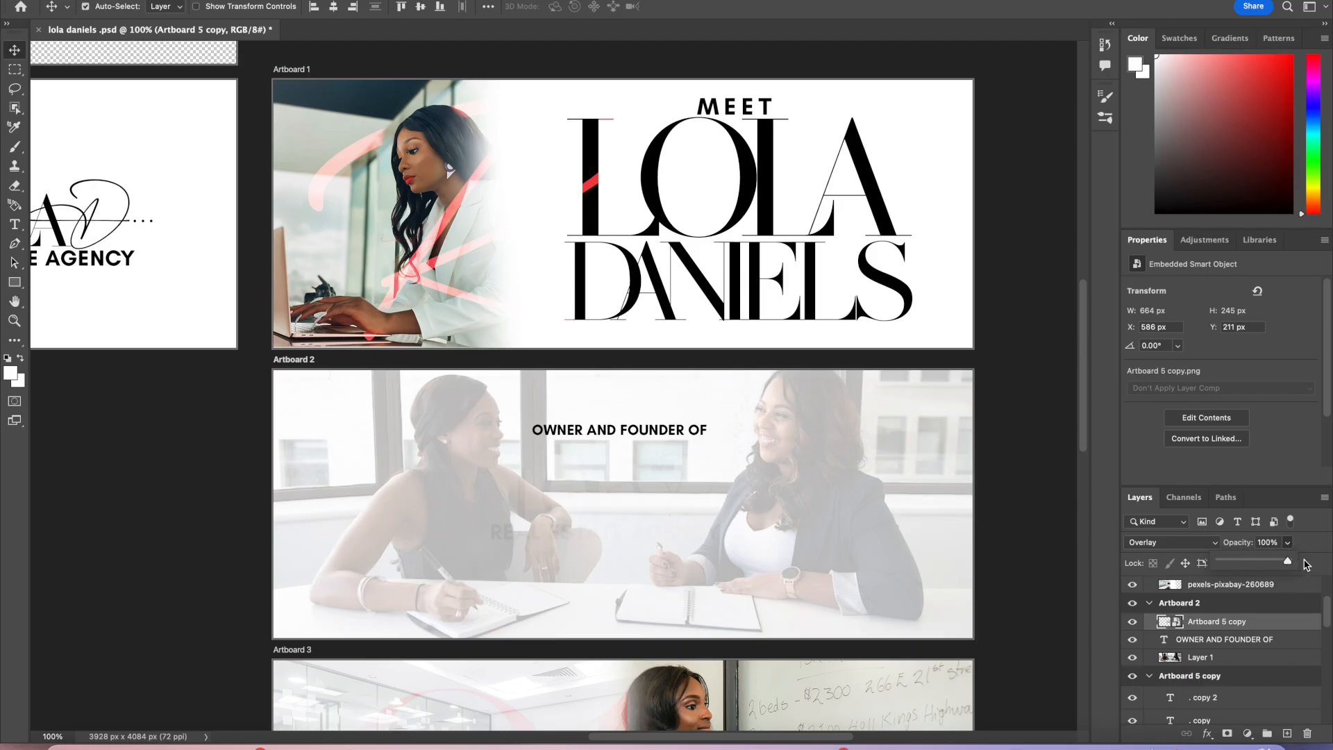
click(1205, 547)
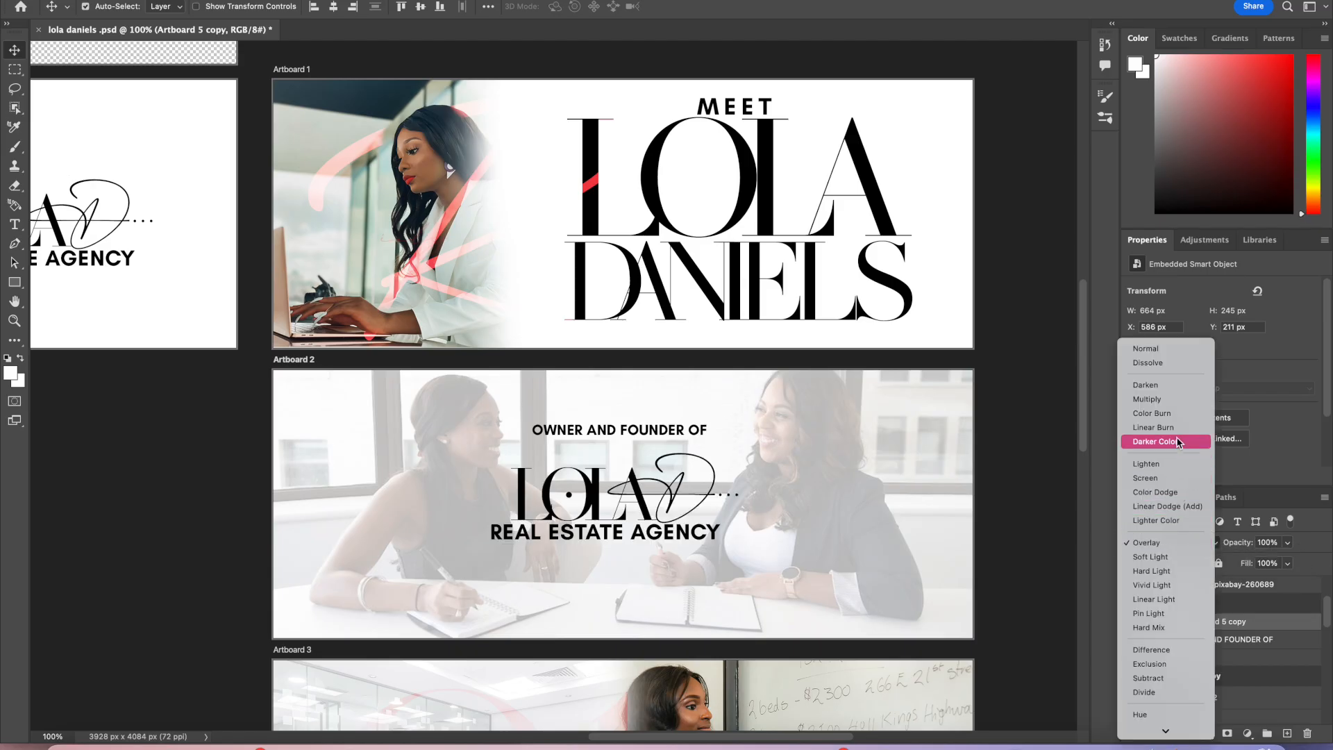
click(1171, 349)
click(1288, 544)
mouse_move(1263, 562)
mouse_down()
mouse_move(1223, 566)
mouse_move(1244, 564)
mouse_up()
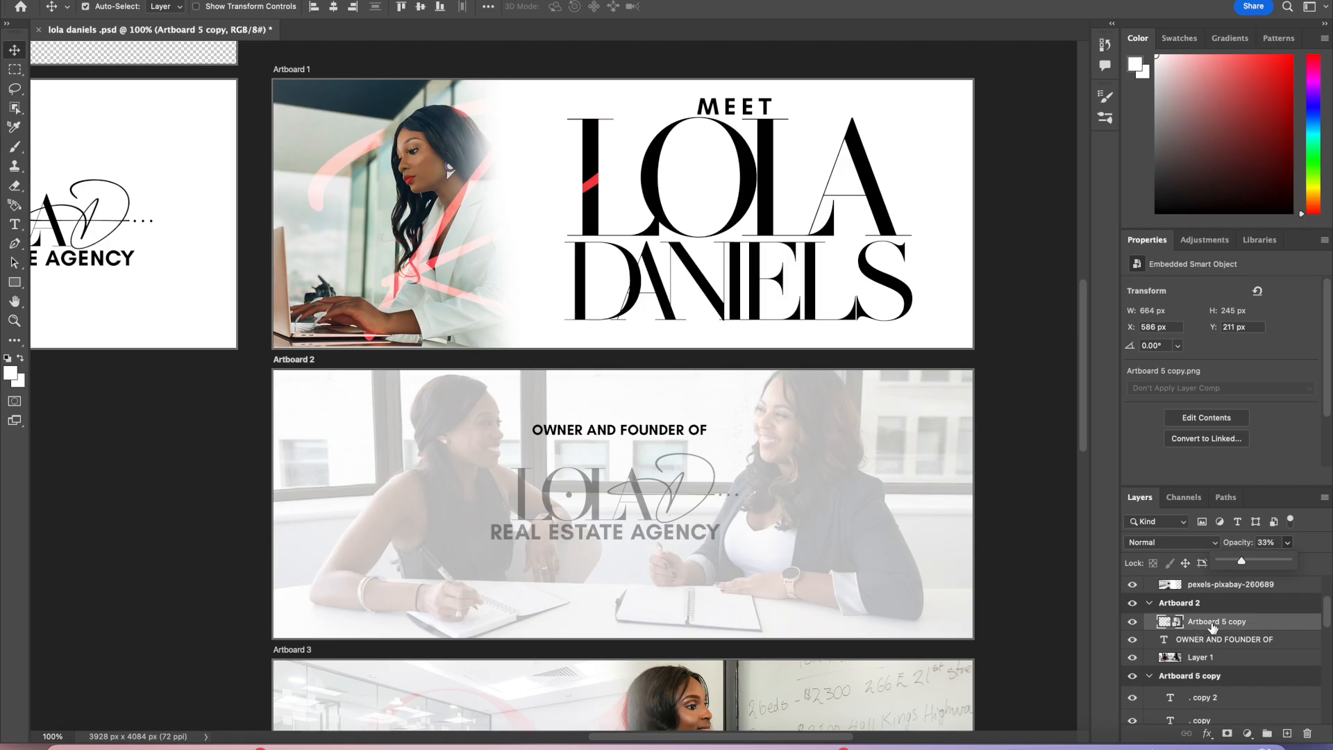
drag(648, 513, 639, 509)
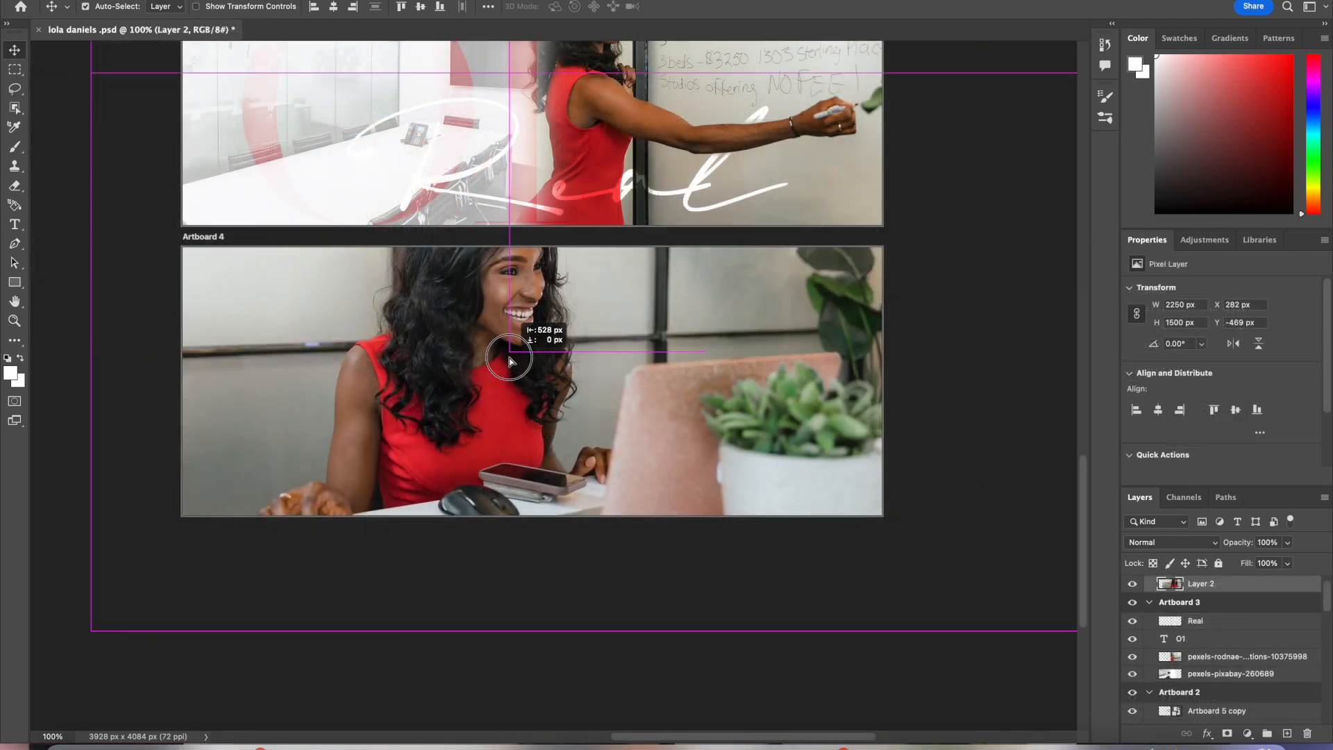
Step: Move the photo of the woman in red onto Artboard 4 and resize it to 1000 px wide, then 1000 px high
drag(509, 360, 466, 375)
click(1171, 305)
text(100)
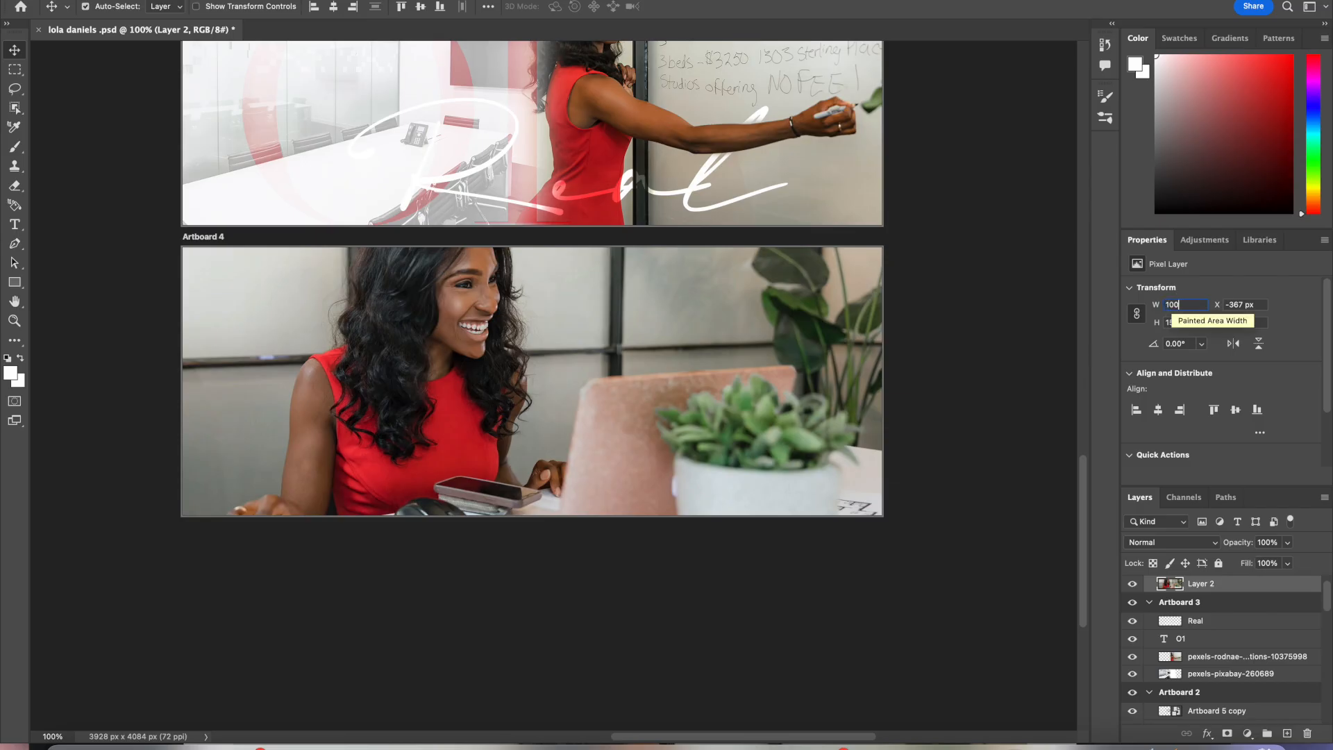
text(0)
key(Return)
drag(342, 285, 611, 457)
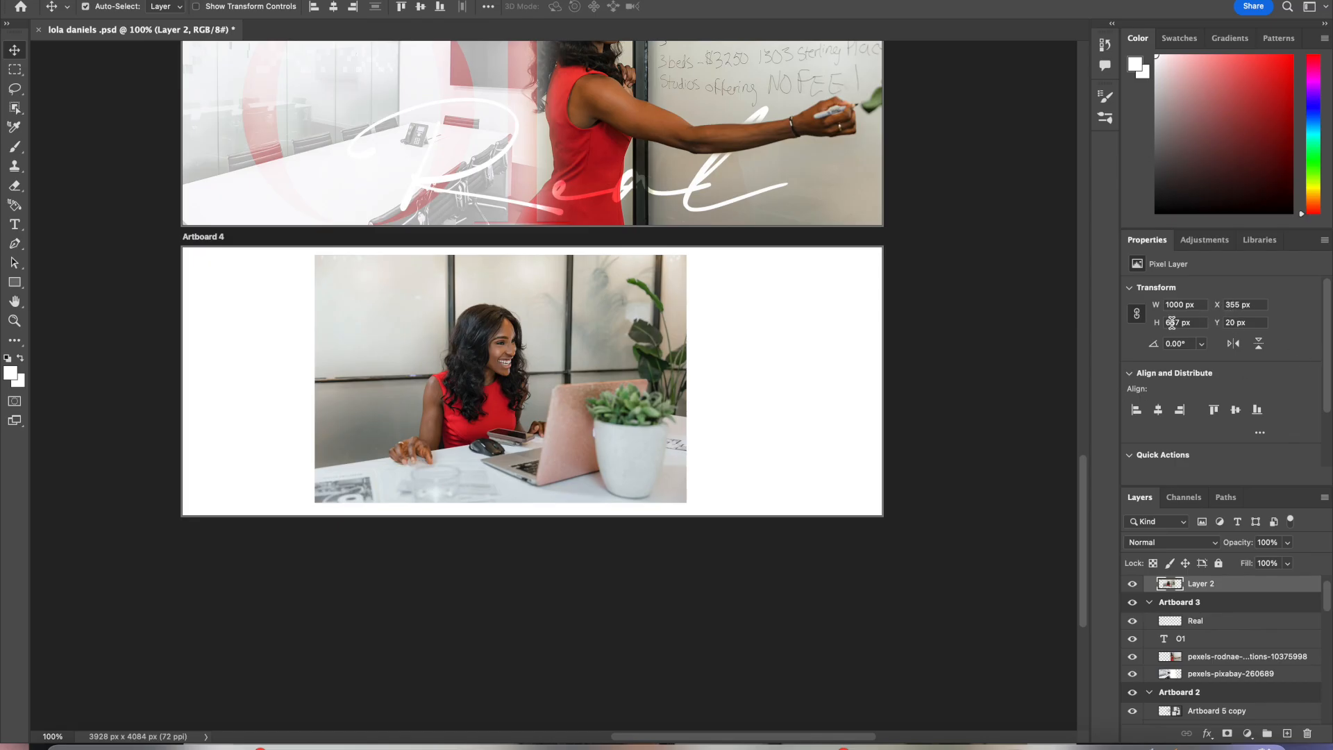
text(1000)
key(Return)
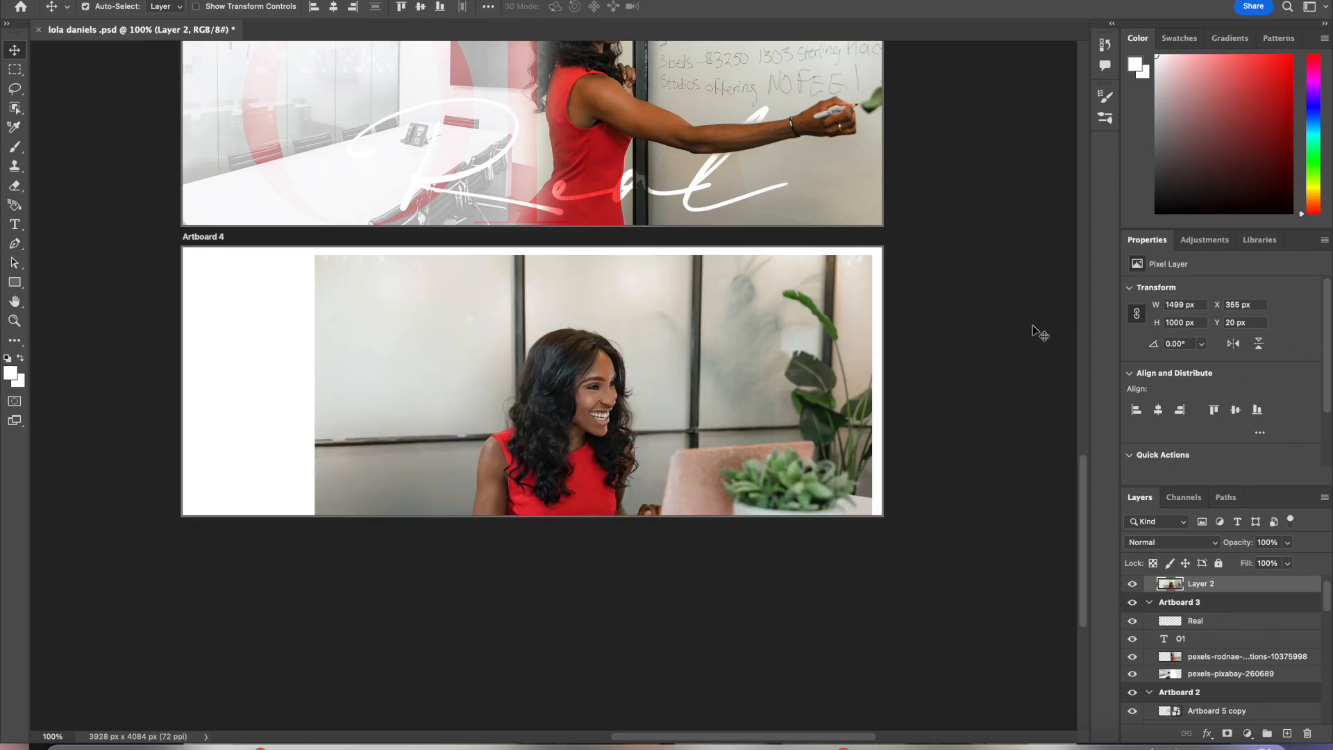
Step: Set the photo's height to 1400 px and reposition it to fill Artboard 4
click(1172, 307)
click(1173, 324)
text(1400)
key(Return)
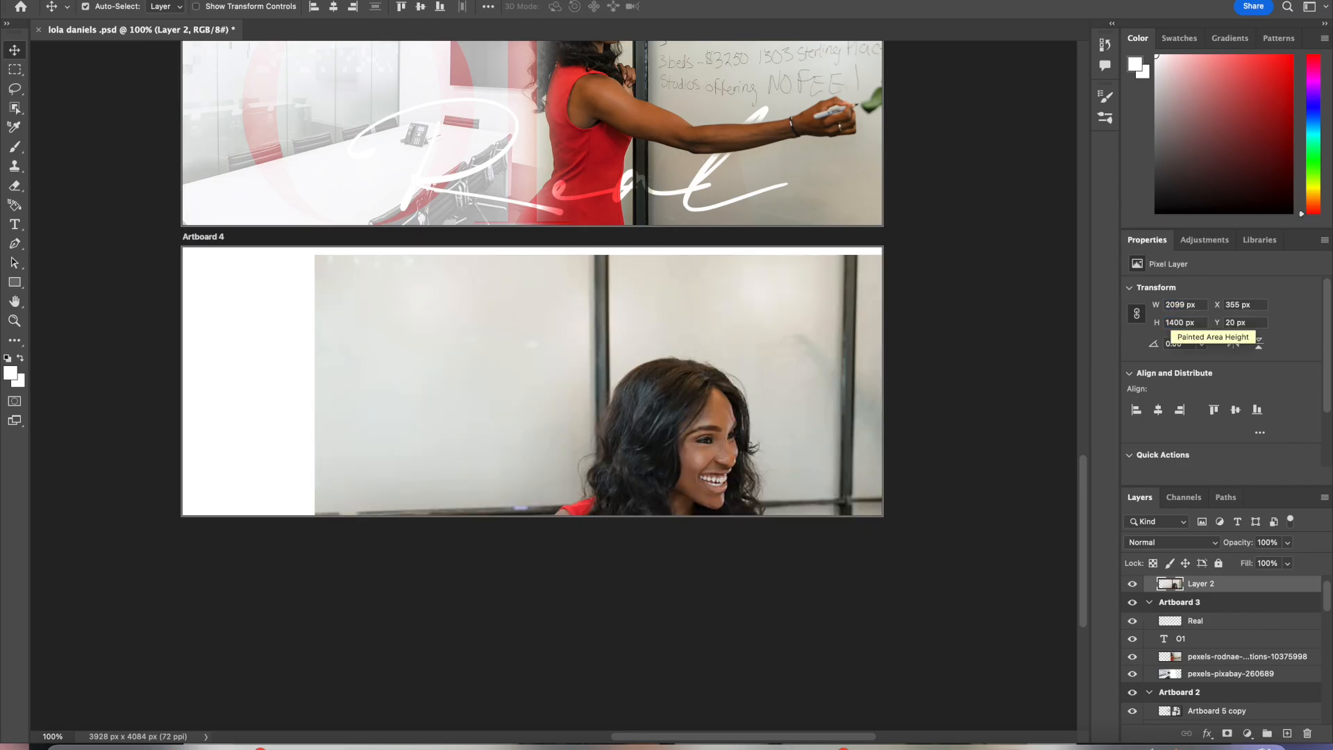
drag(809, 431, 618, 366)
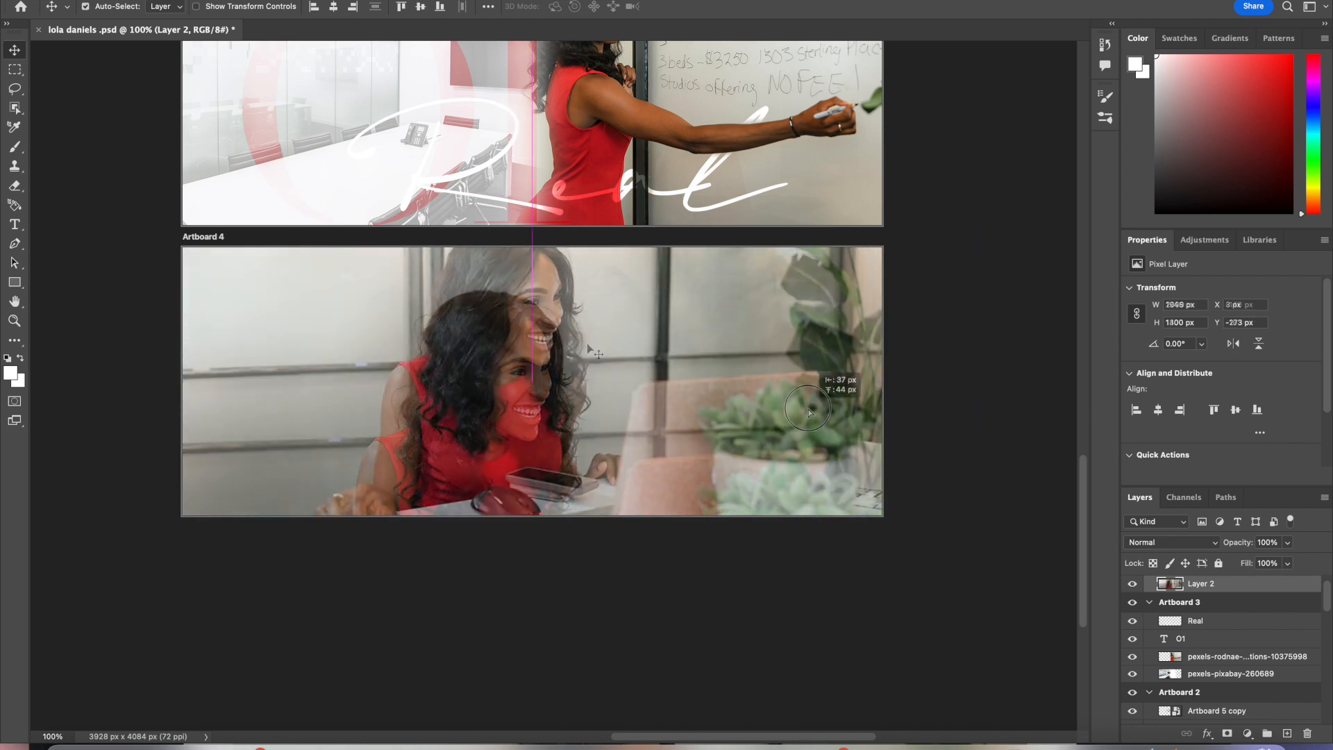
drag(807, 407, 823, 399)
Step: Lower the Artboard 4 photo's opacity to 34%
click(1288, 542)
drag(1292, 559, 1242, 562)
scroll(829, 478, up, 10)
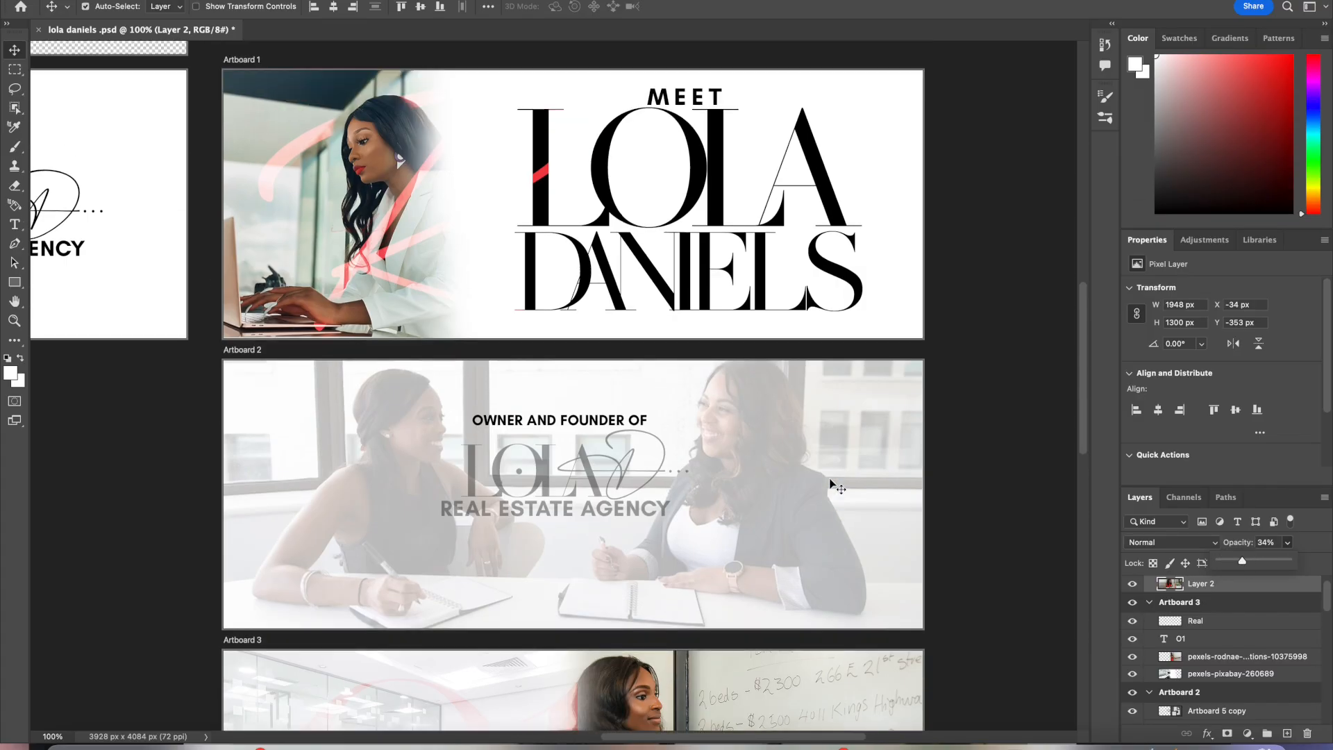
scroll(829, 477, down, 6)
Step: Zoom to 50% and add a new artboard to the right of Artboard 4
drag(64, 736, 43, 737)
text(50)
key(Return)
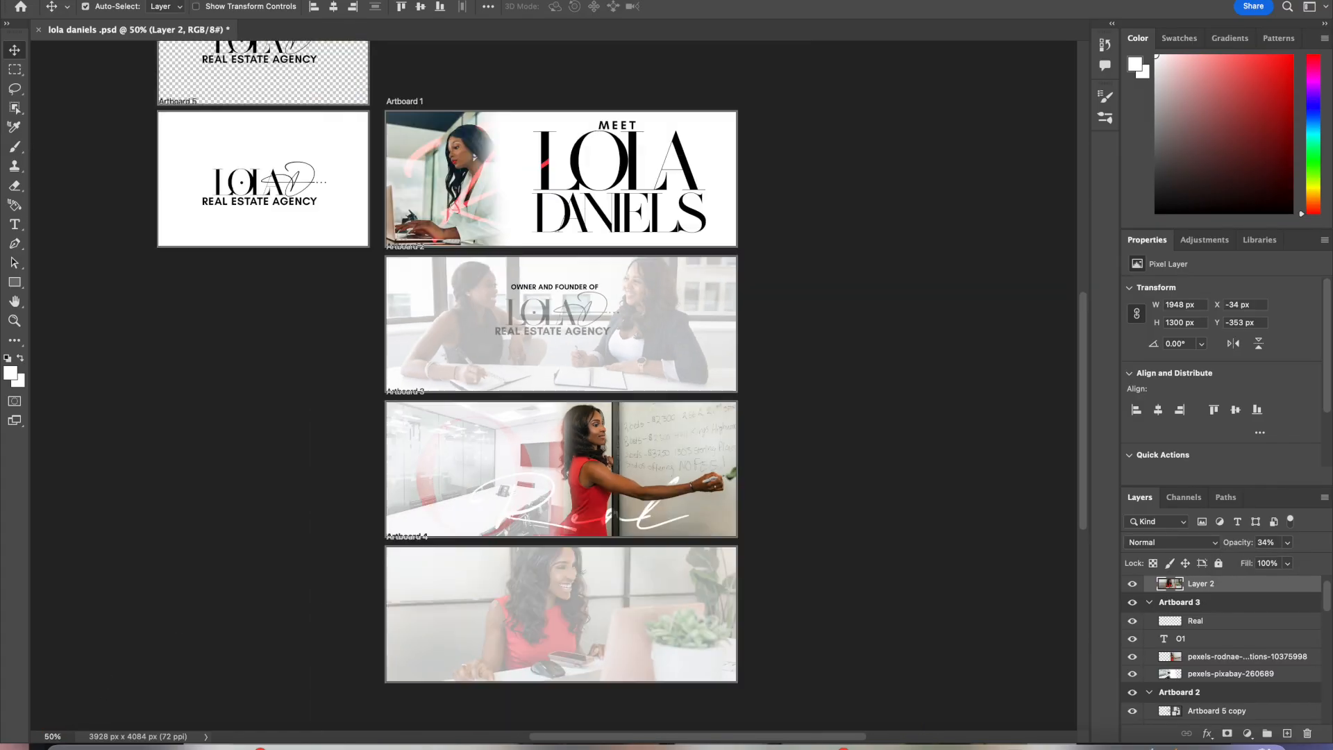
scroll(485, 616, down, 2)
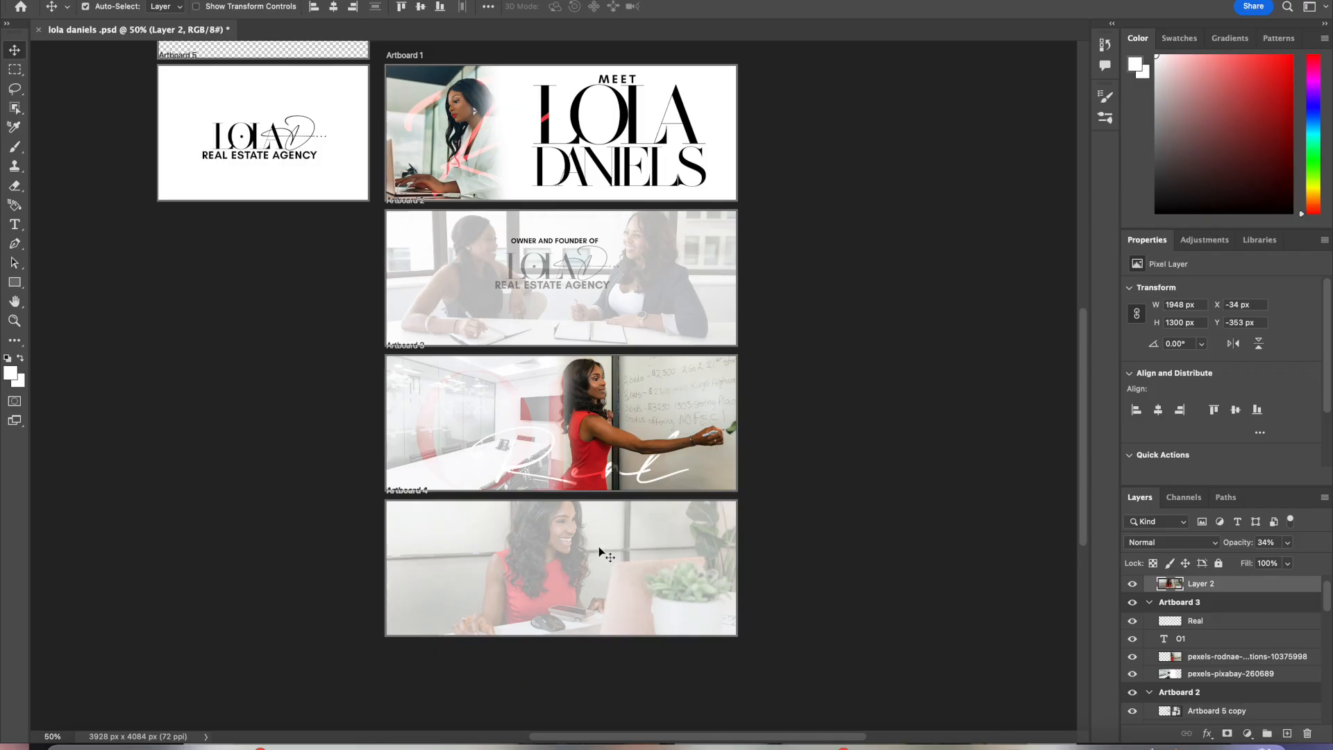
key(shift+v)
click(770, 568)
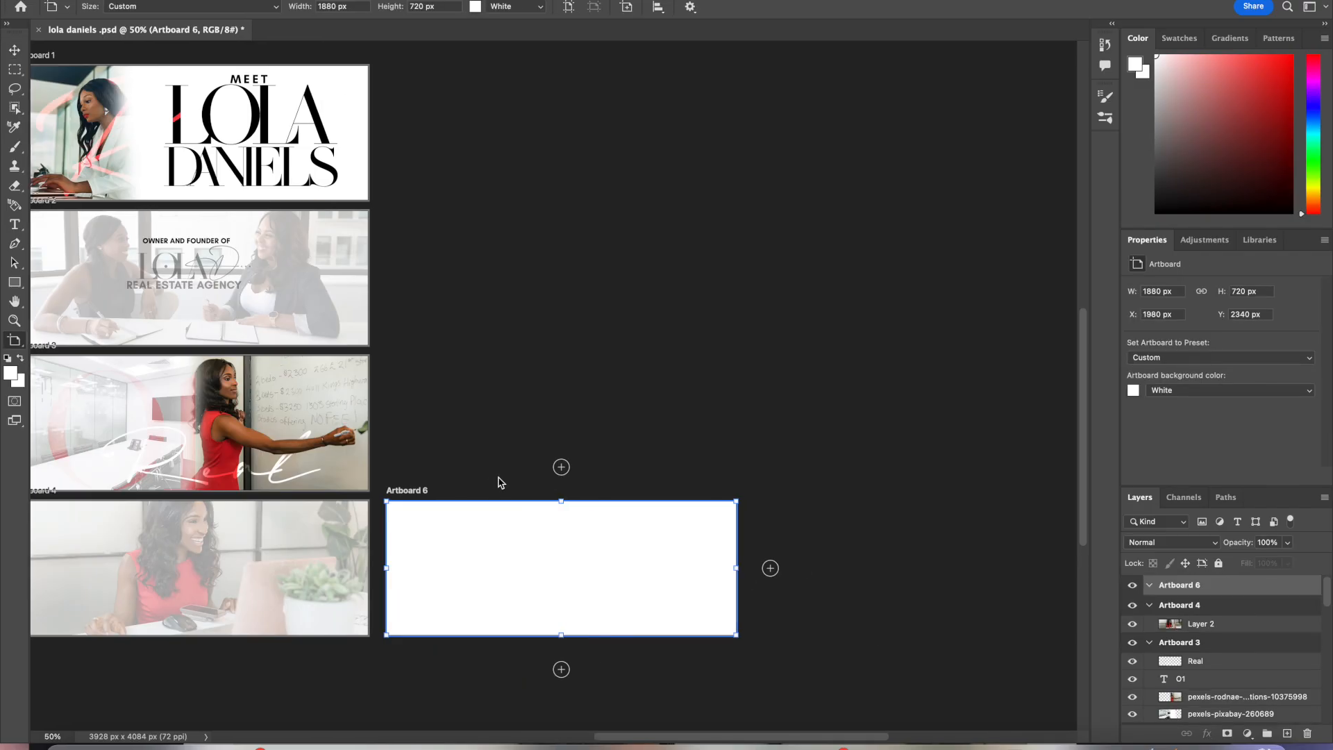
Step: Move Artboard 4 down and slide the new artboard into the column directly beneath Artboard 3
scroll(498, 477, left, 5)
scroll(499, 478, down, 3)
click(499, 478)
drag(499, 406, 496, 560)
click(584, 461)
click(494, 583)
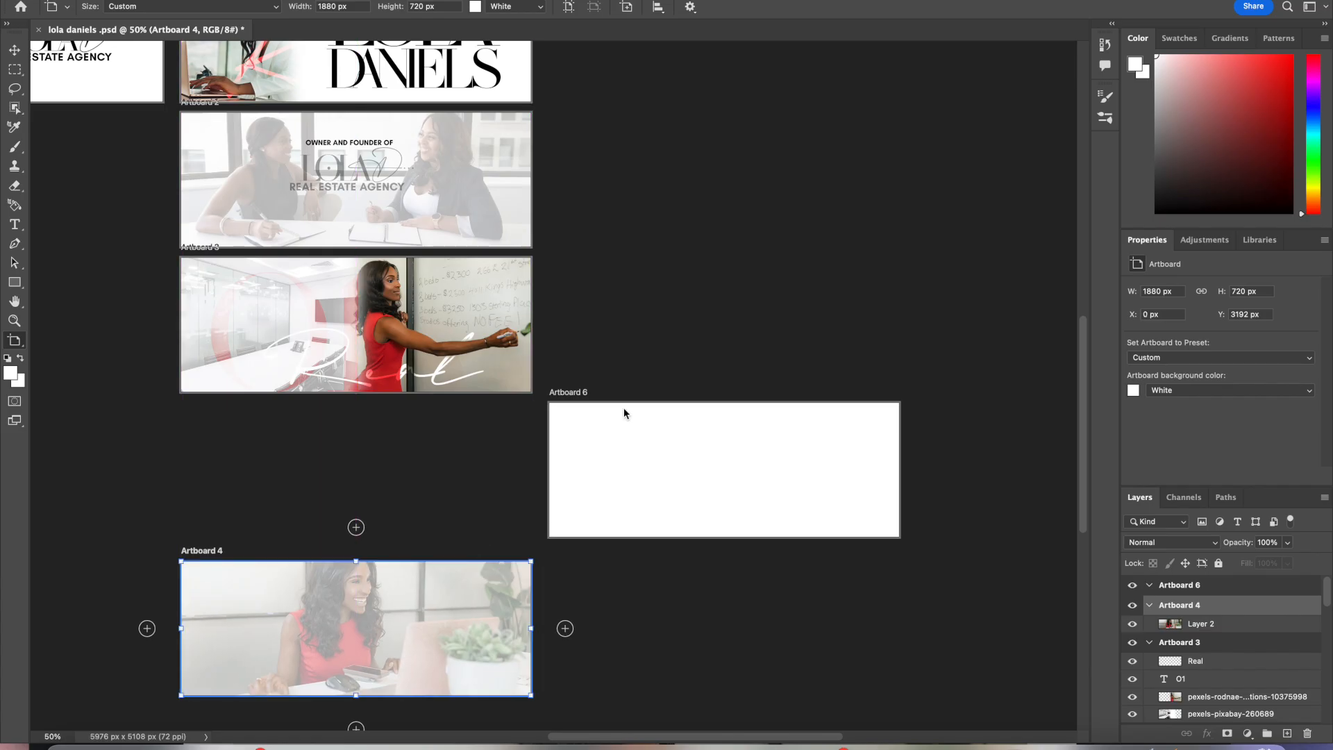
click(624, 414)
drag(573, 410, 203, 411)
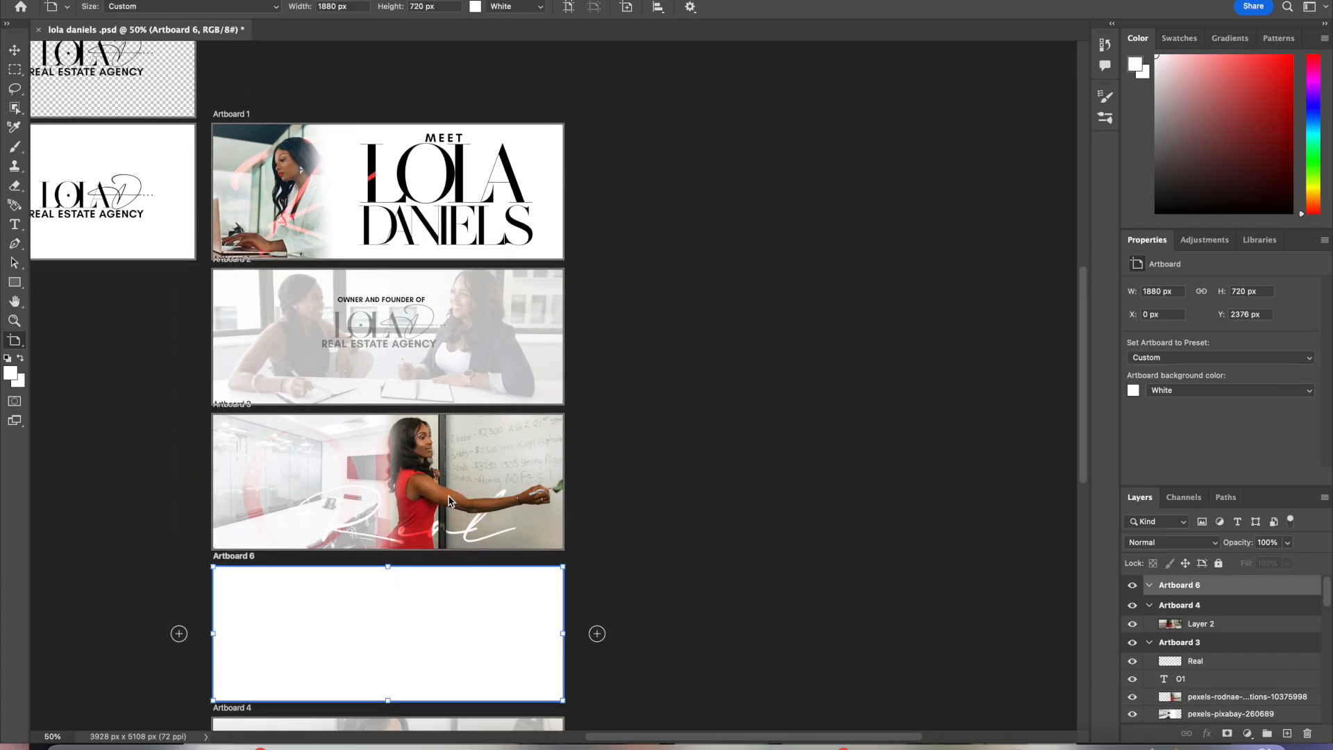
scroll(448, 501, left, 1)
scroll(449, 502, down, 2)
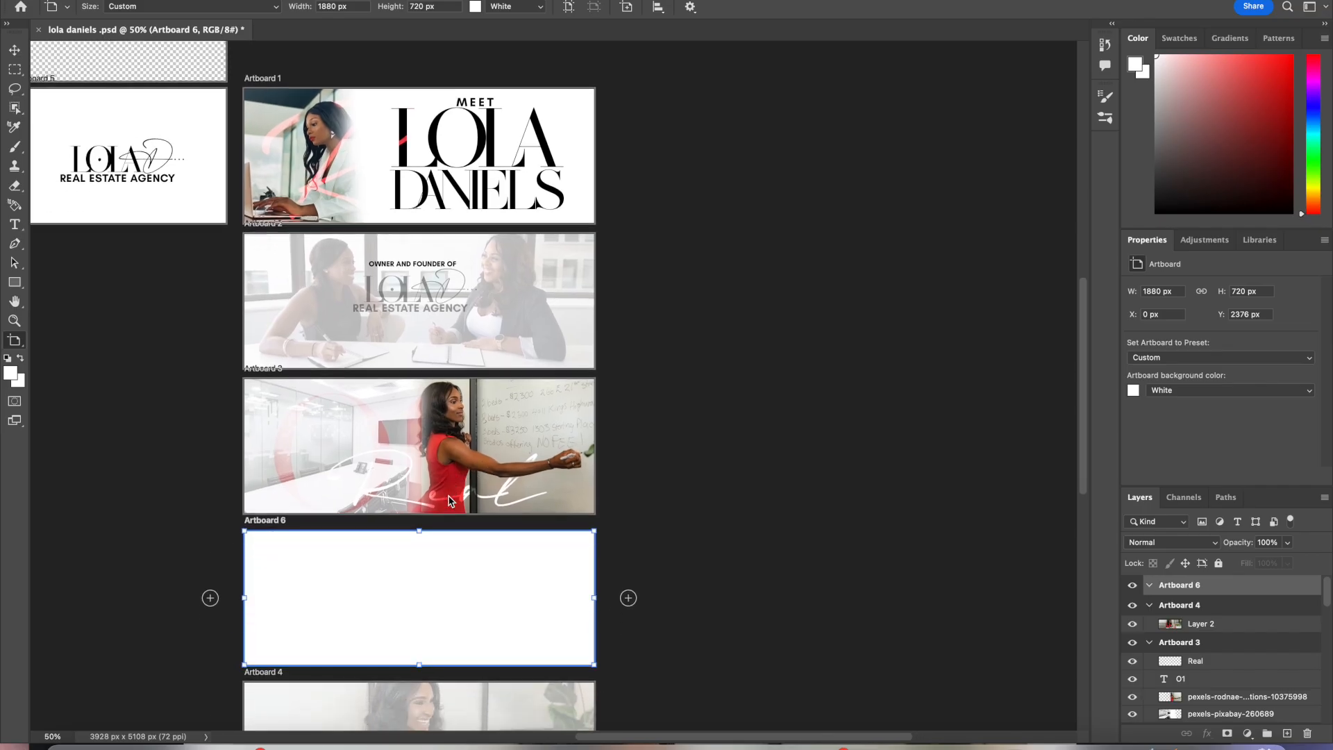
scroll(448, 502, down, 1)
scroll(449, 502, left, 1)
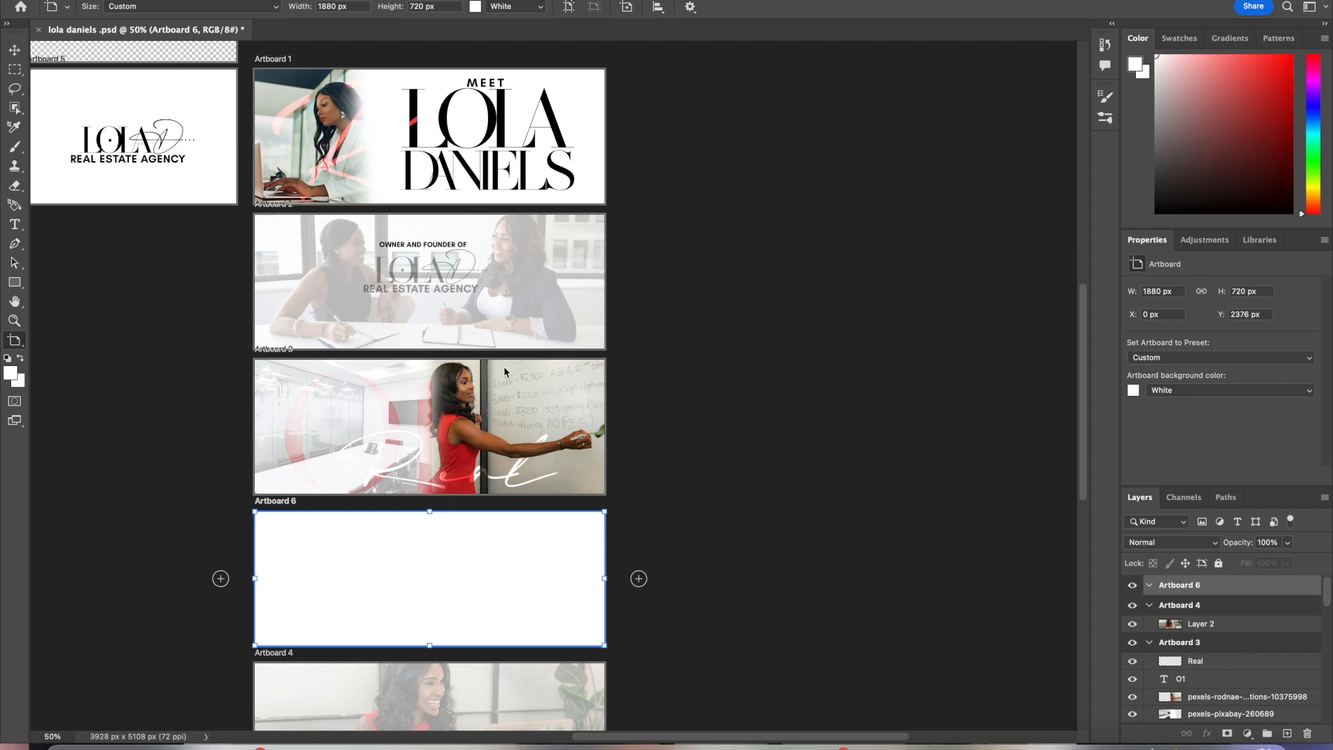
Step: Move Artboard 3 aside and slide Artboard 6 up into the column directly beneath Artboard 2
key(v)
drag(502, 367, 506, 379)
click(132, 0)
click(156, 0)
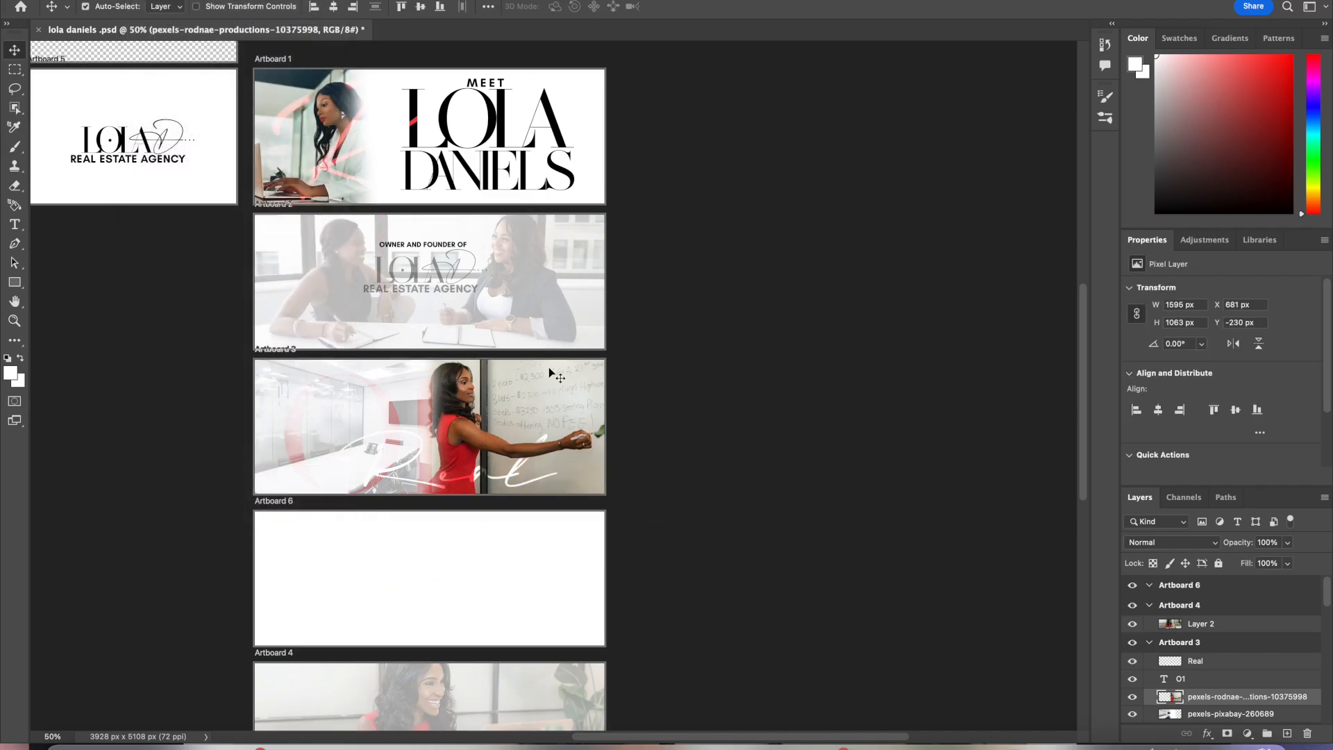
key(shift+v)
drag(548, 363, 960, 420)
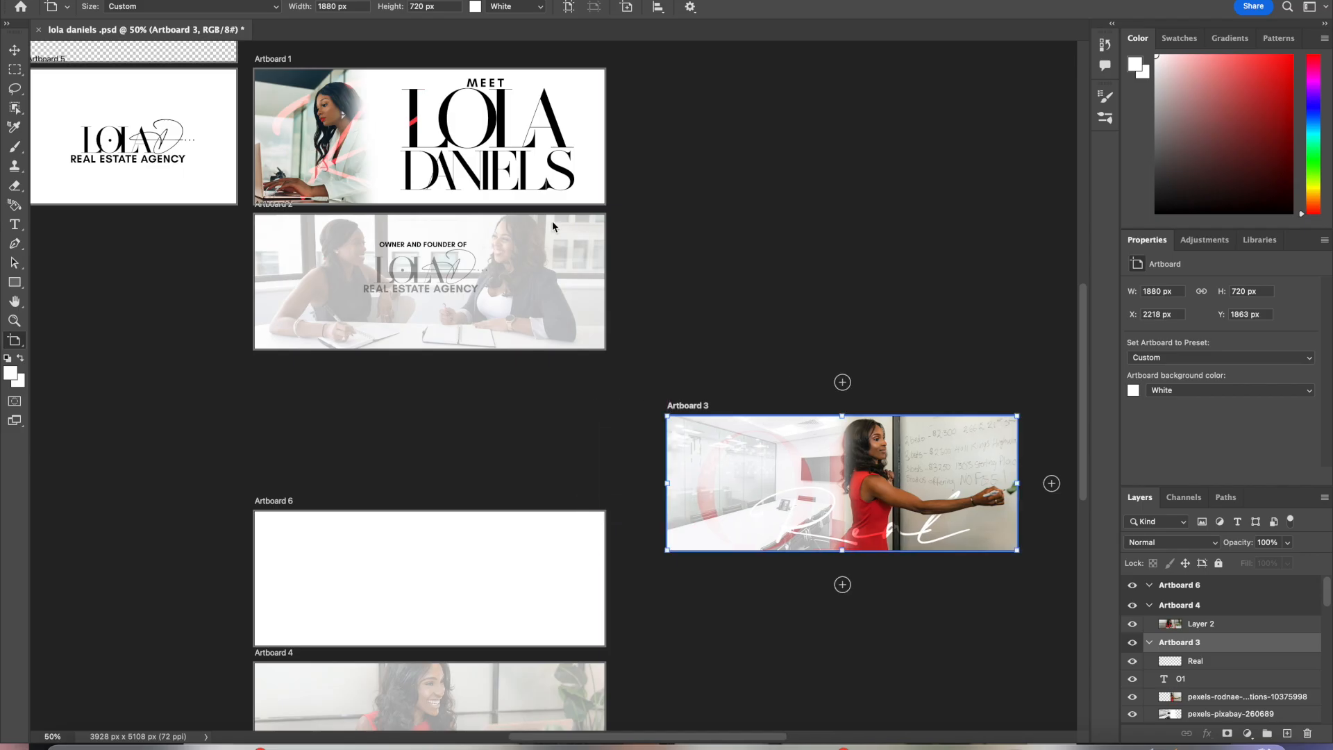
key(v)
click(554, 222)
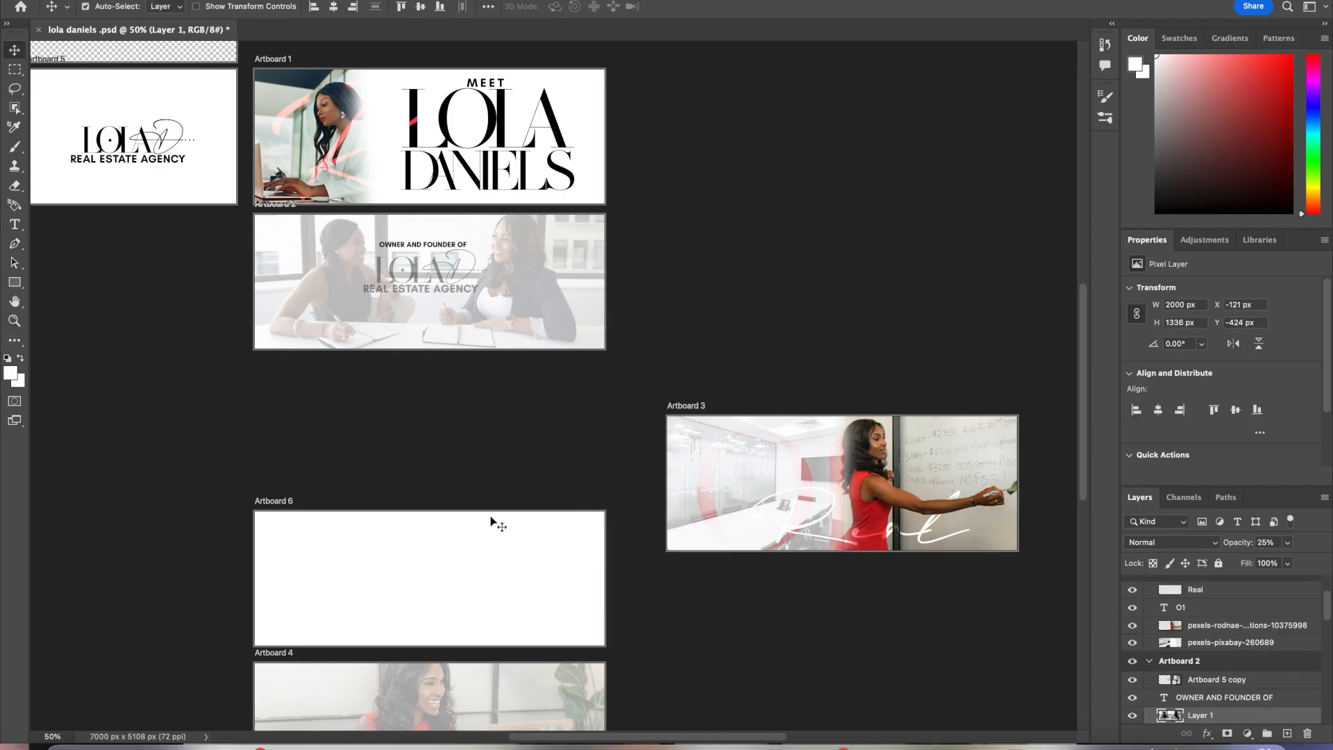
drag(546, 517, 544, 417)
click(558, 522)
click(581, 211)
click(590, 215)
drag(590, 215, 586, 370)
key(v)
mouse_move(545, 512)
mouse_down()
mouse_move(557, 398)
mouse_move(545, 208)
mouse_move(552, 518)
mouse_up()
key(shift+v)
Step: Return Artboard 3 to the column below Artboard 6 and add a new artboard beneath Artboard 4
click(552, 370)
drag(551, 357, 551, 215)
key(v)
drag(574, 523, 578, 375)
key(shift+v)
drag(746, 421, 336, 518)
key(v)
click(461, 470)
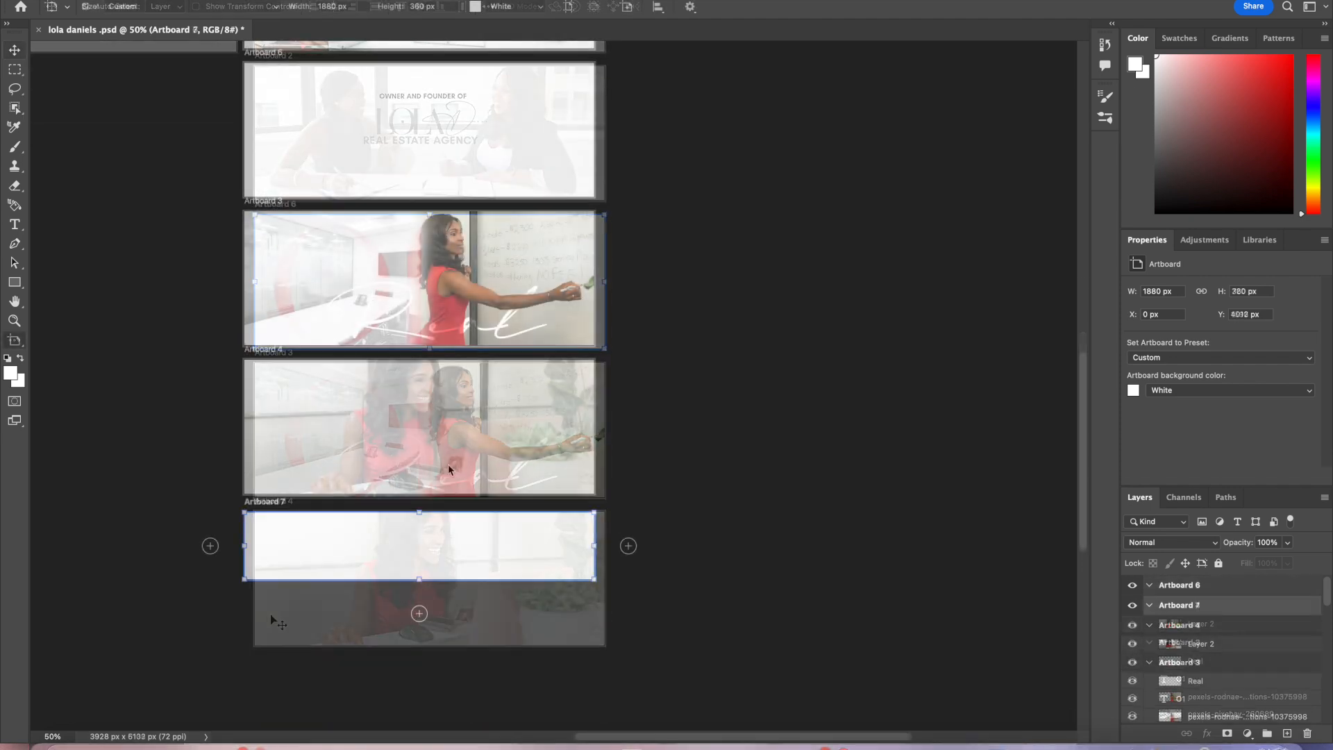
Step: Shift Artboards 3 and 4 down to open a gap below Artboard 6
drag(448, 417, 447, 428)
click(173, 0)
mouse_move(143, 0)
click(475, 363)
click(469, 362)
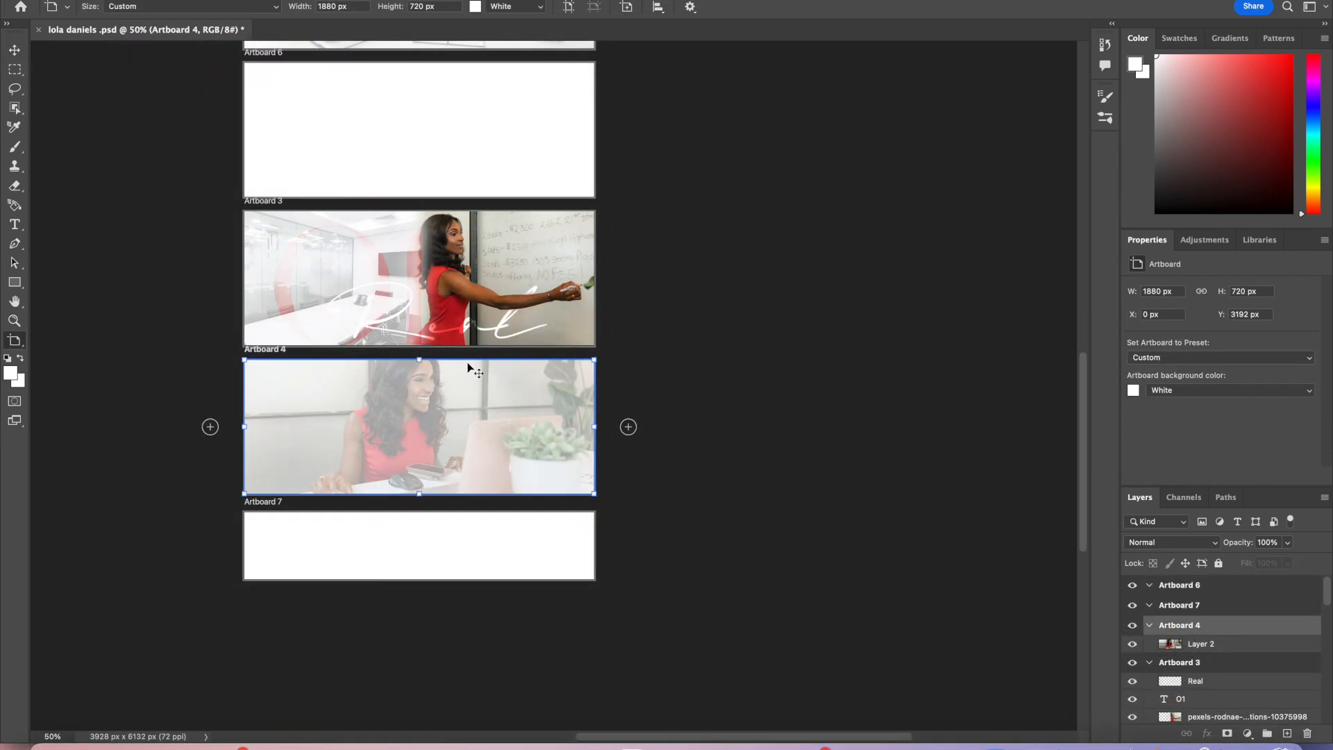
drag(468, 366, 465, 438)
click(477, 208)
drag(476, 208, 478, 286)
click(488, 559)
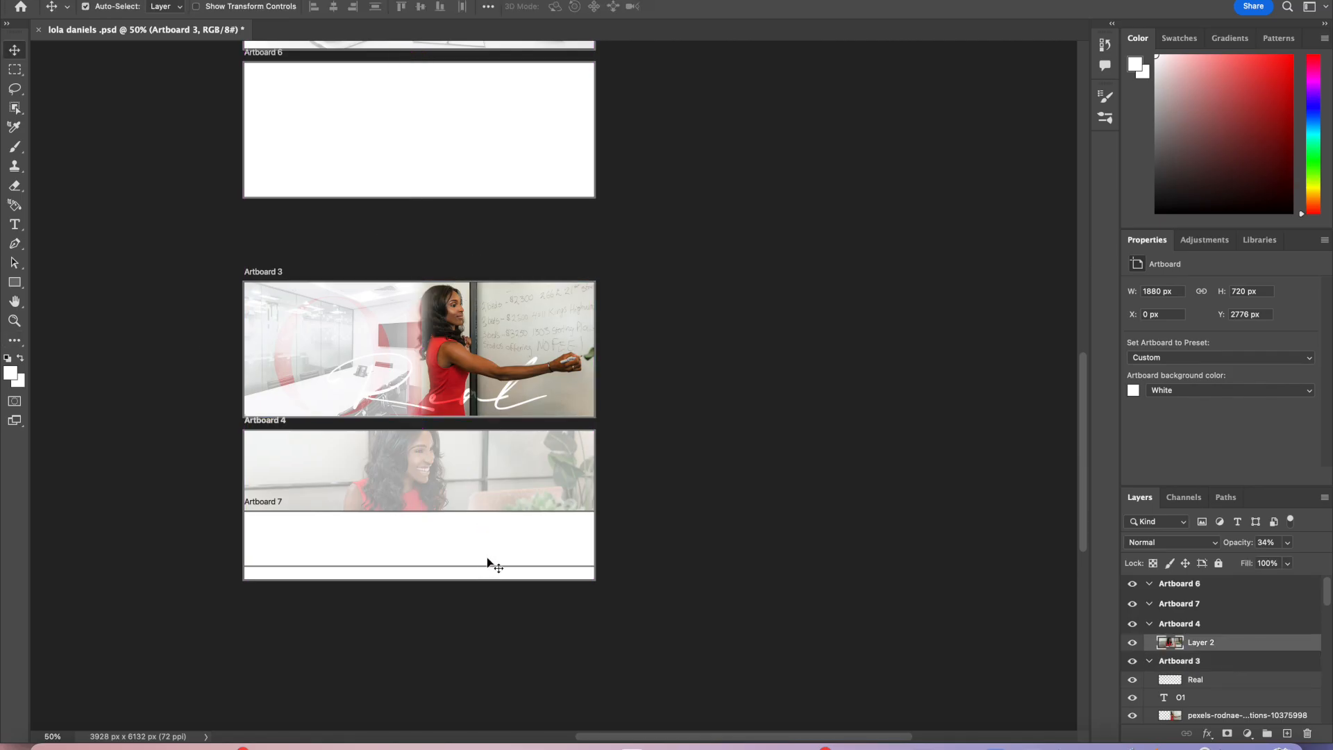
Step: Move the short Artboard 7, about 360 px high, into the gap between Artboard 6 and Artboard 3
click(492, 574)
mouse_move(362, 577)
mouse_down()
mouse_move(361, 545)
mouse_move(344, 582)
mouse_up()
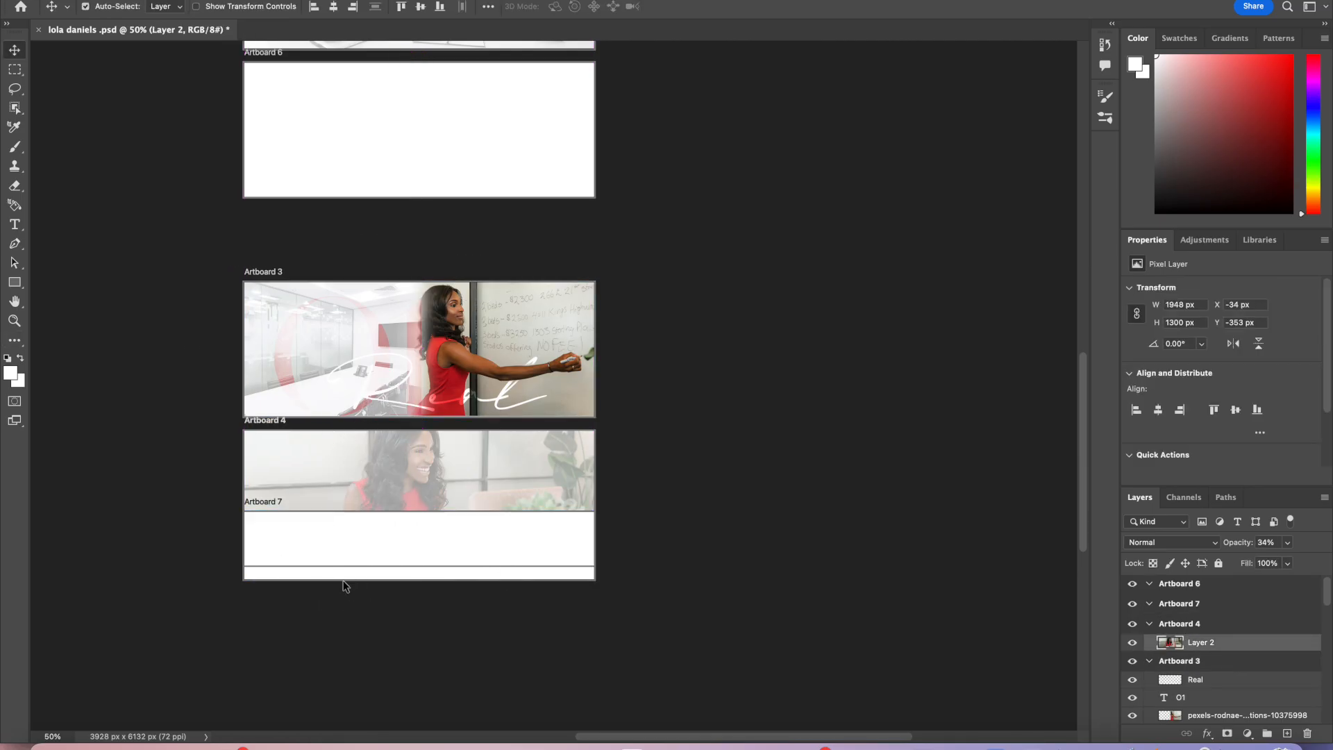
key(shift+v)
click(346, 578)
drag(273, 502, 271, 207)
click(323, 303)
click(341, 291)
drag(342, 291, 343, 302)
click(398, 440)
drag(406, 429, 406, 444)
scroll(406, 443, up, 5)
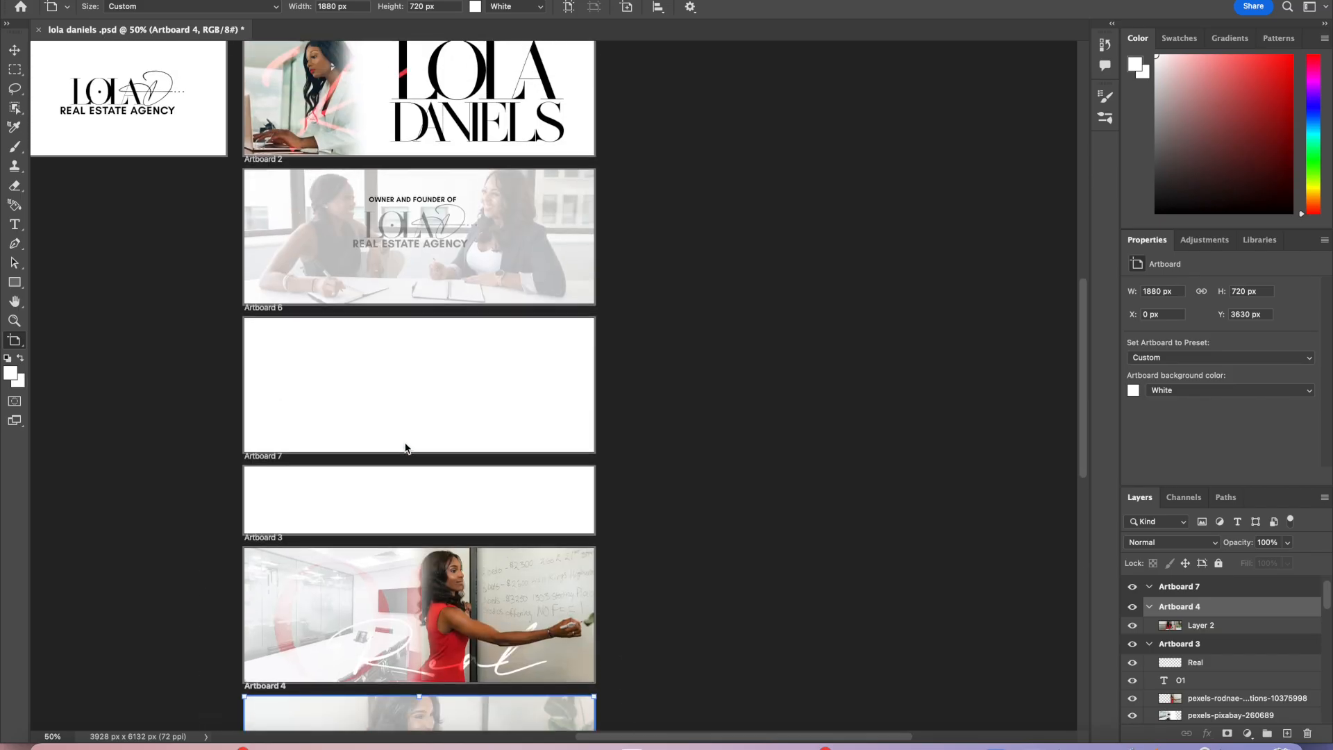
Step: Add a 100 pt text box in Artboard 7 reading THIS PROGRAM IS FOR YOU IF:
scroll(406, 443, down, 1)
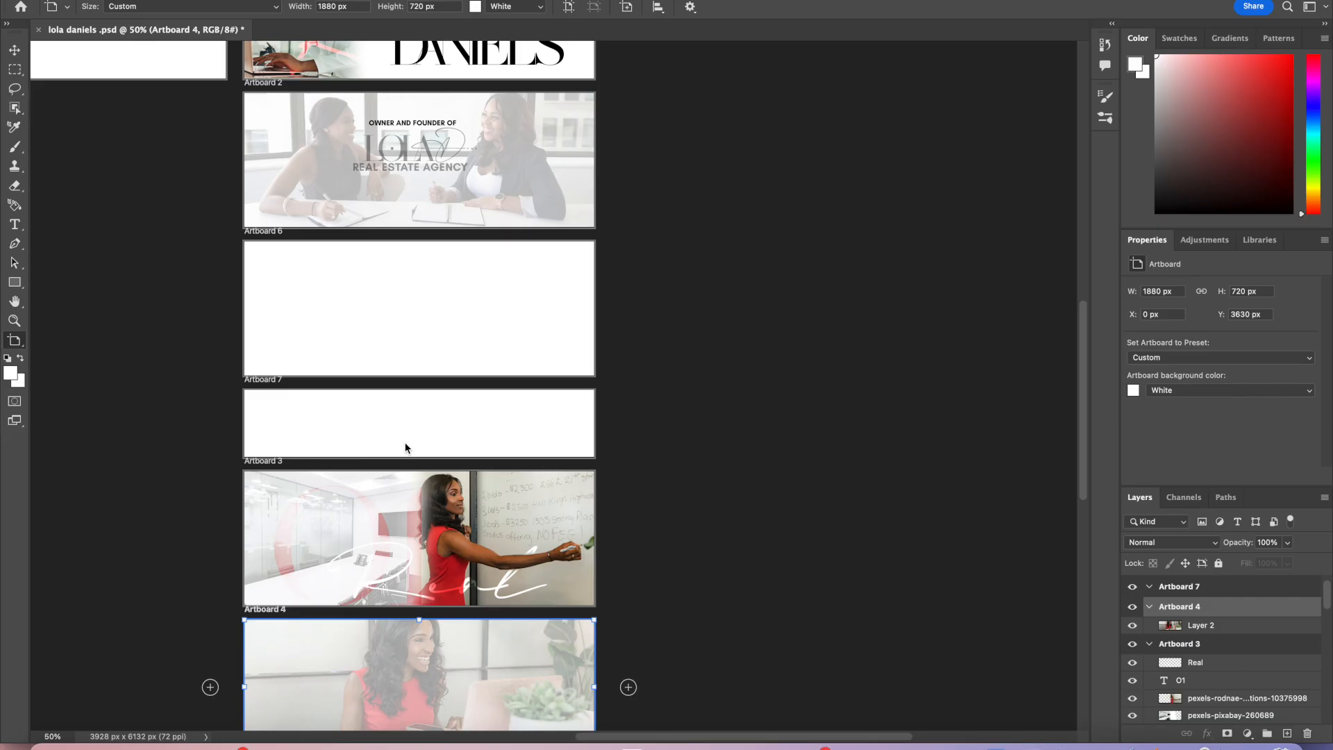
click(14, 225)
drag(264, 409, 572, 439)
click(396, 8)
text(100)
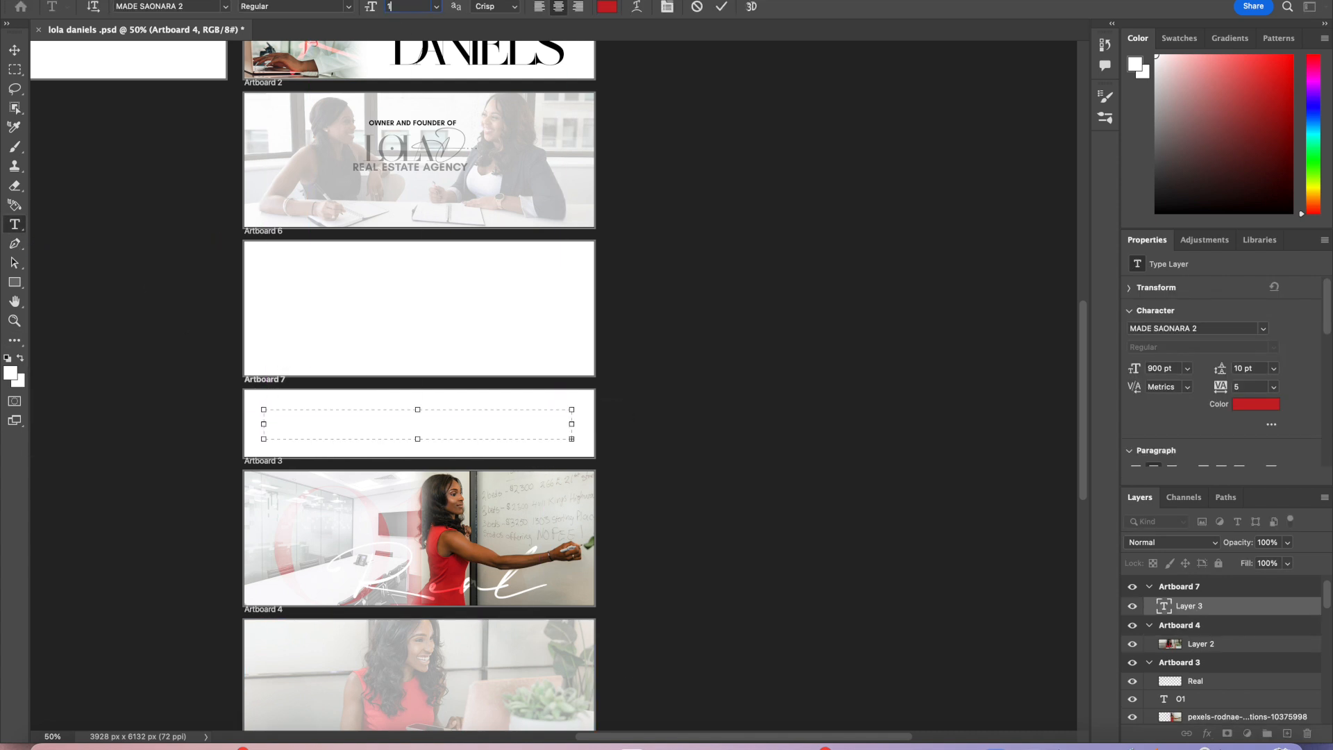
key(Return)
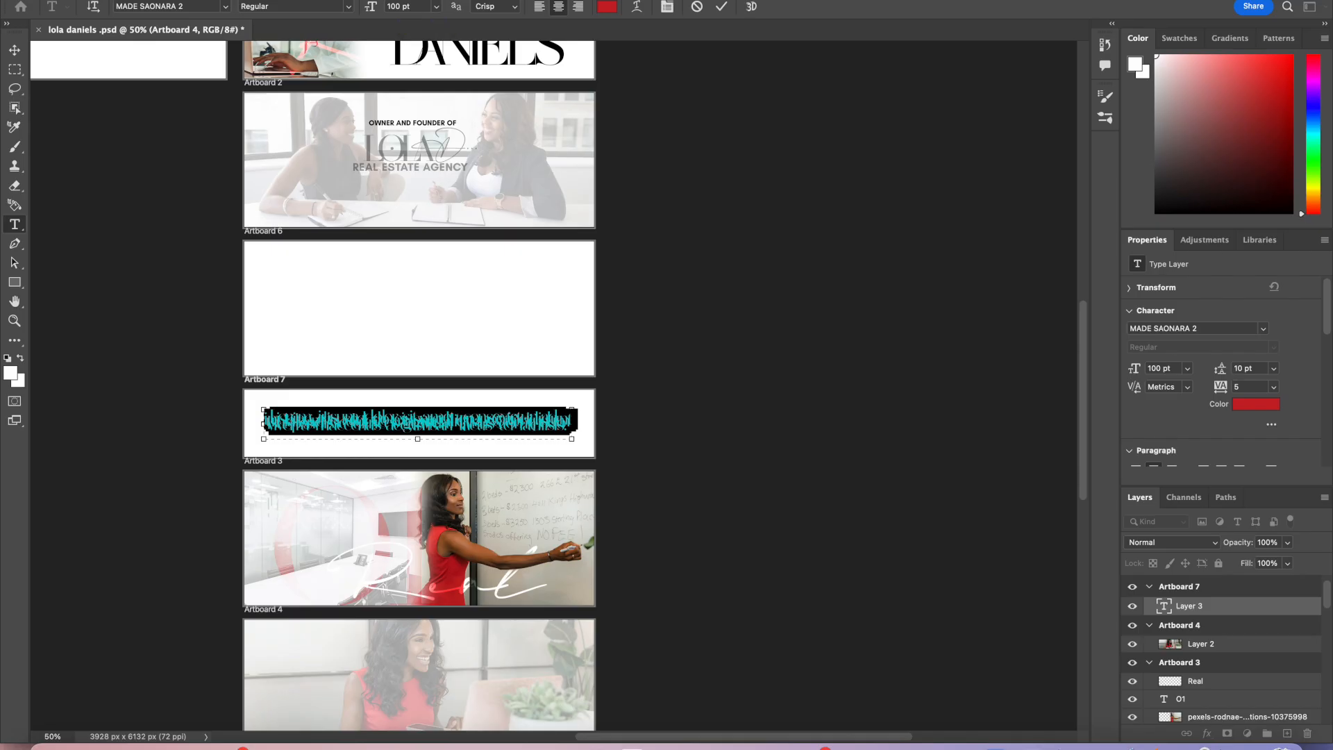
text(THIS)
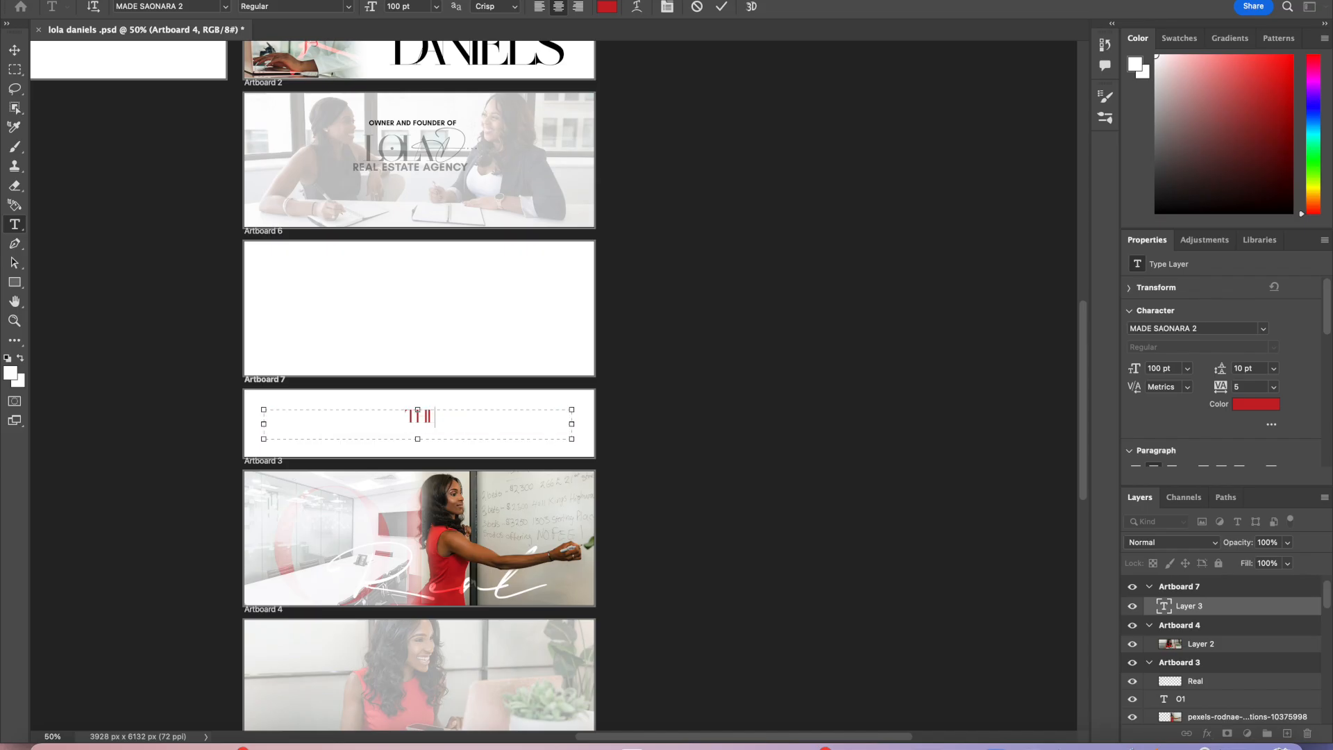
text( PROGRAM IS FOR YOU )
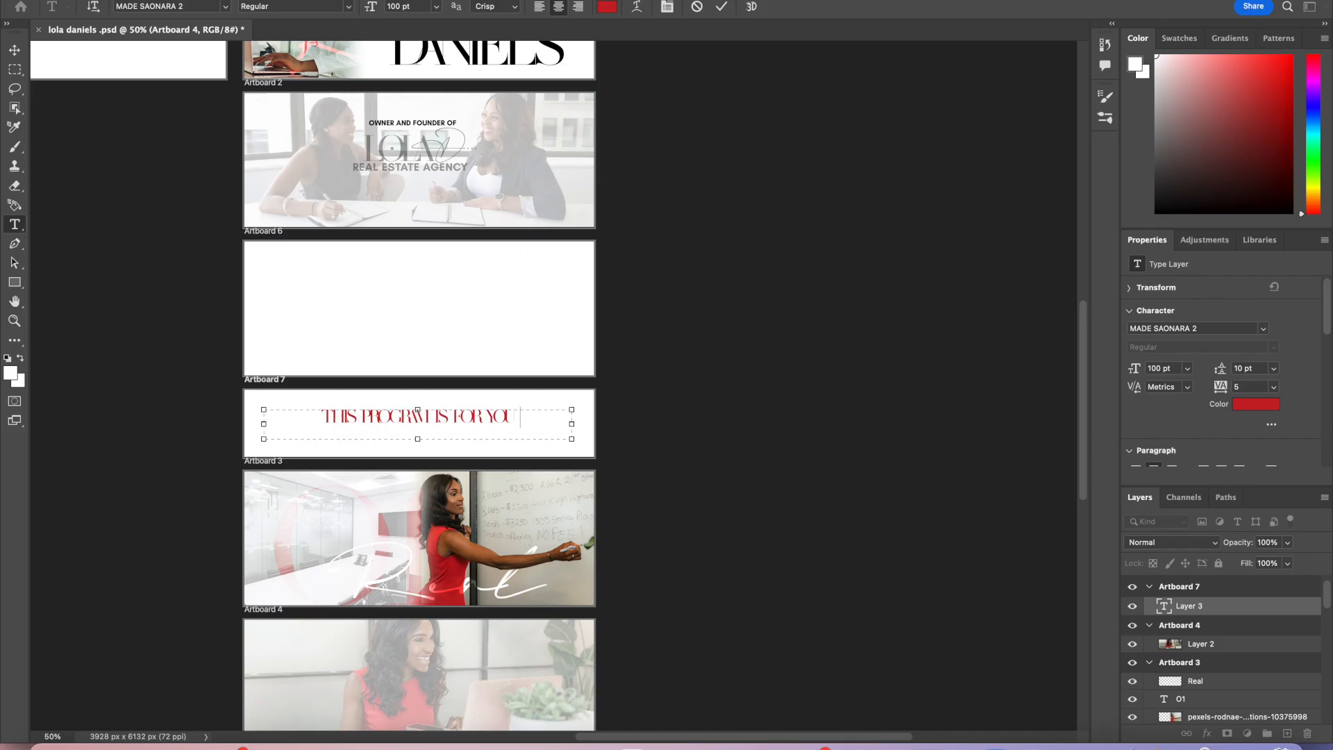
text(IF:)
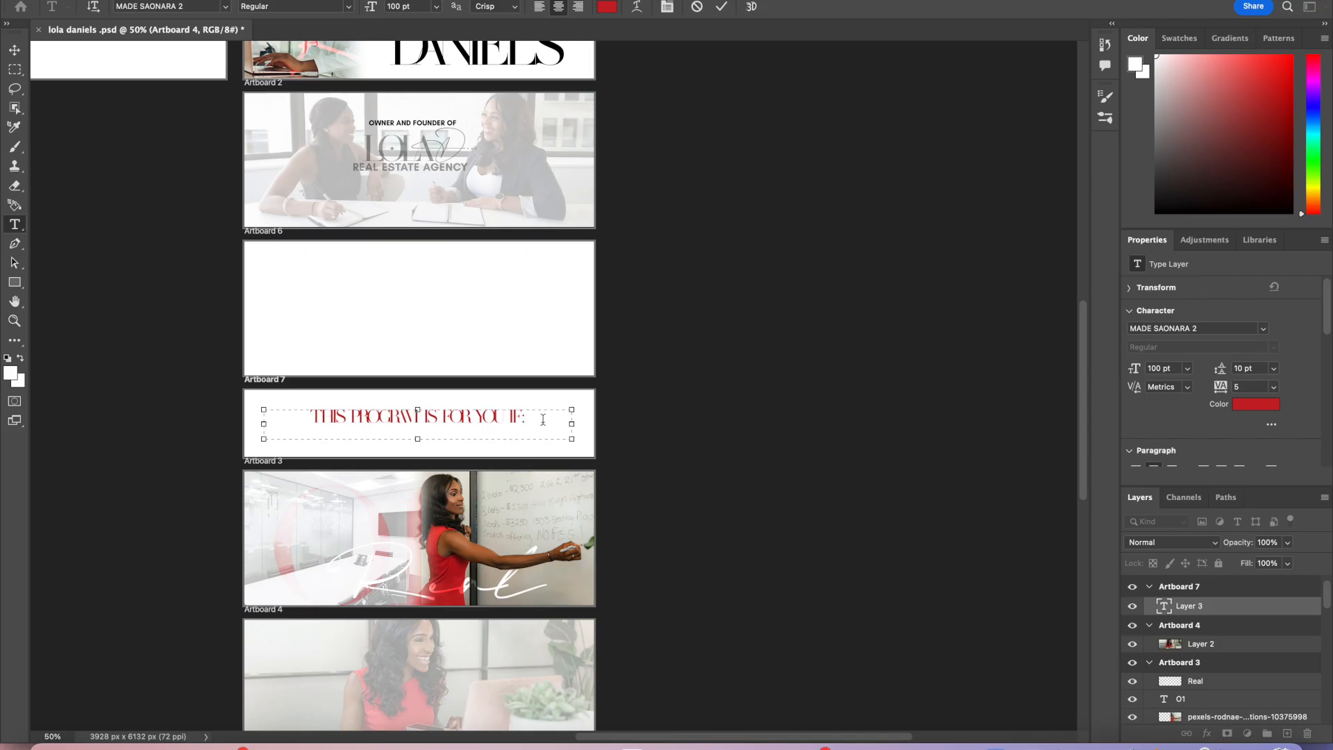
Step: Change the heading text to Glacial Indifference Bold at 50 pt
drag(543, 419, 286, 414)
click(224, 7)
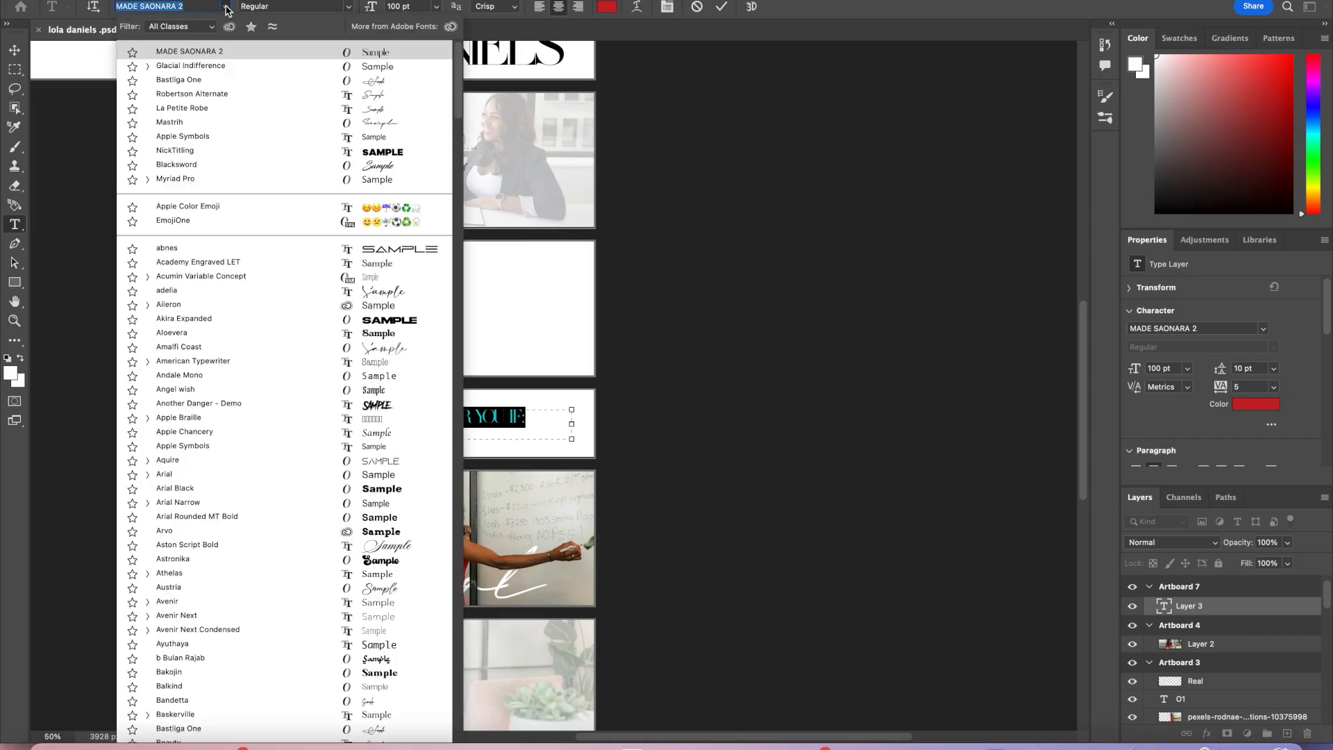
click(148, 66)
click(172, 95)
double_click(399, 7)
text(50)
key(Return)
click(722, 7)
Step: Change the heading text colour to white
key(v)
double_click(472, 420)
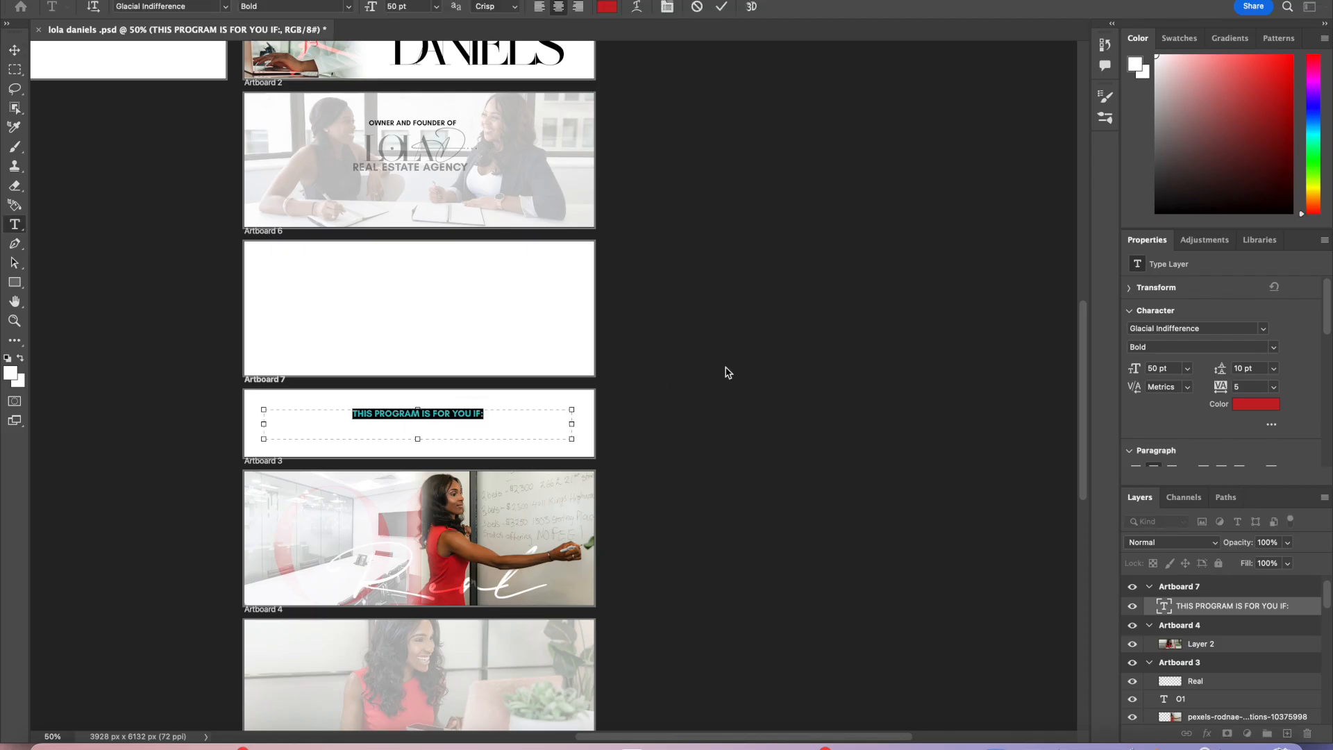
click(1259, 411)
drag(771, 101, 745, 89)
click(1094, 76)
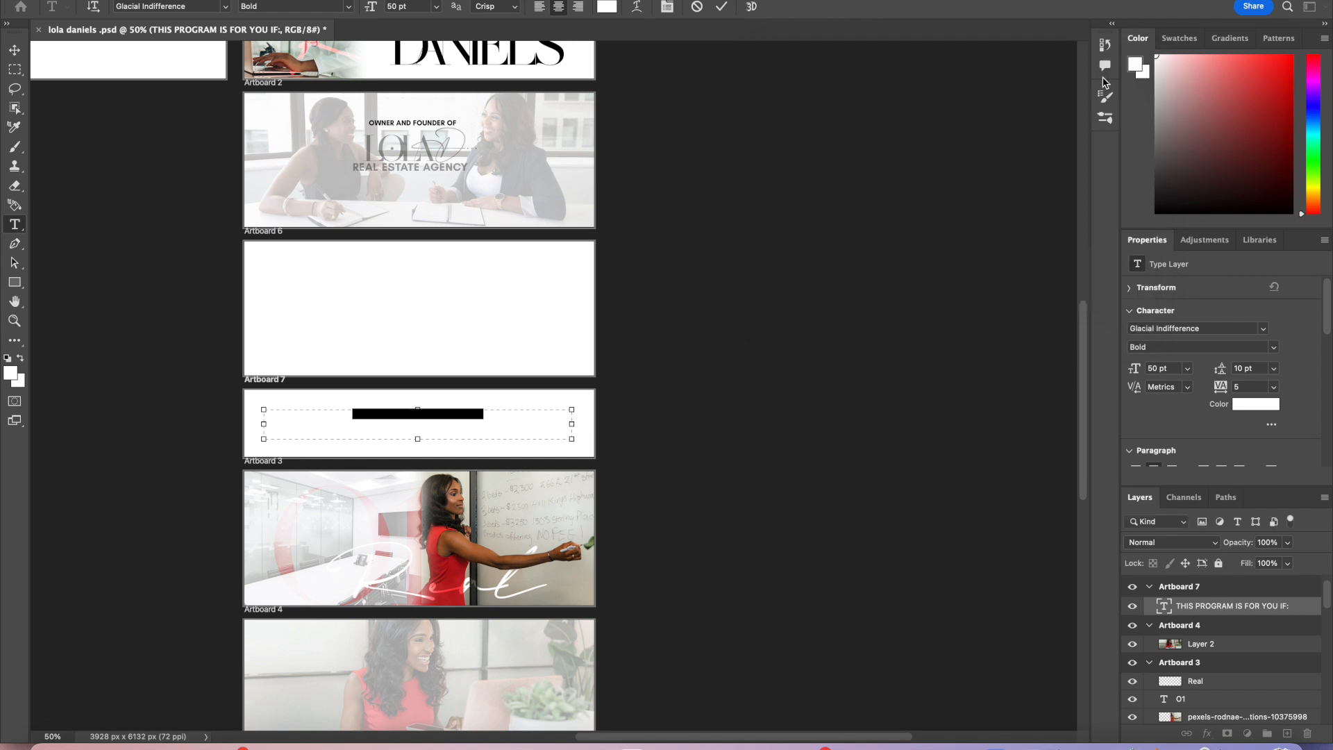
click(722, 6)
Step: Set Artboard 7's background colour to black
key(v)
click(589, 403)
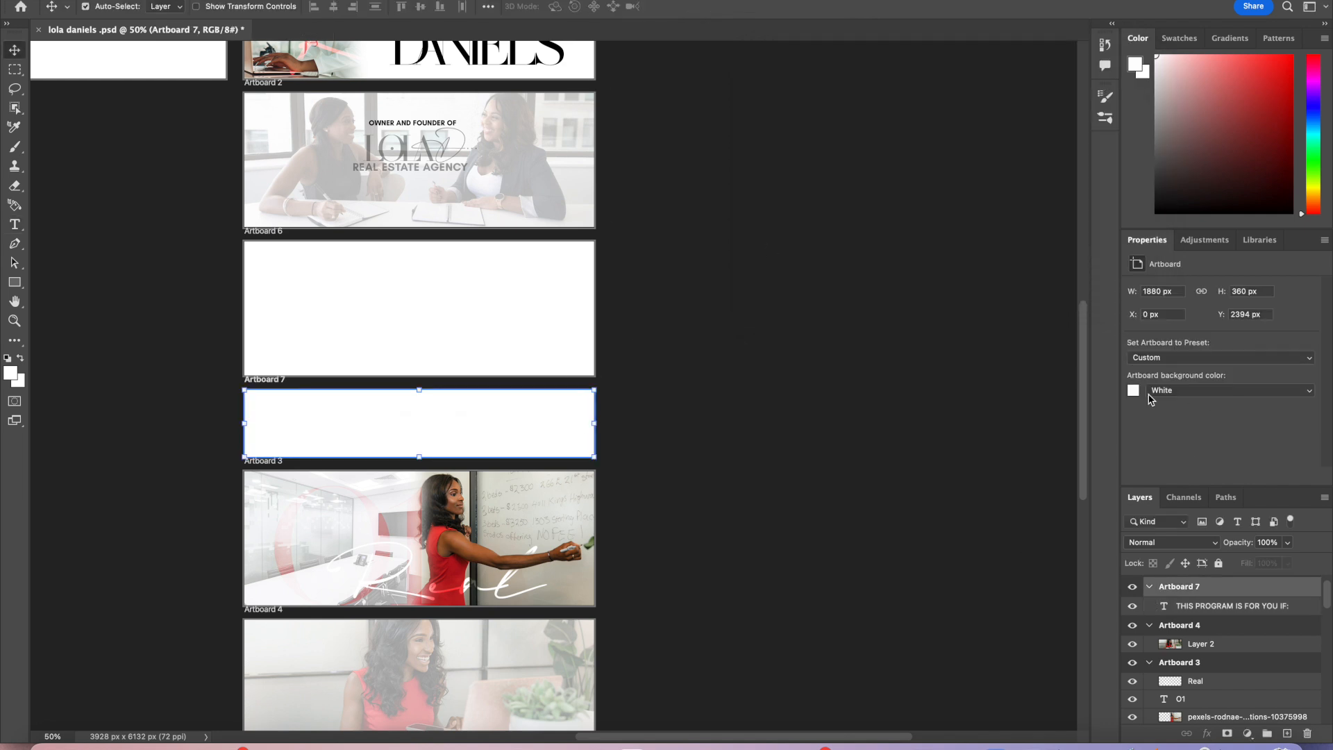
click(1133, 391)
drag(917, 238, 764, 276)
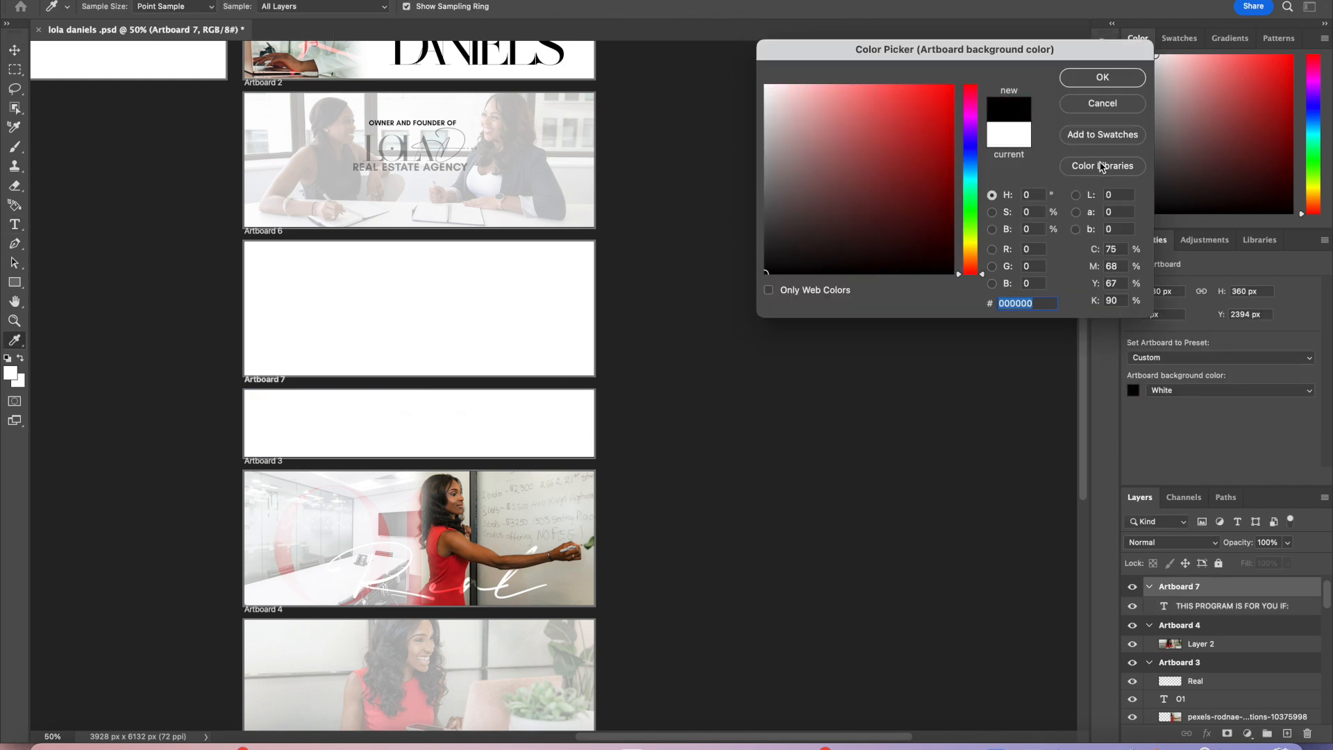
click(1103, 104)
click(1134, 390)
drag(923, 261, 976, 289)
click(1103, 78)
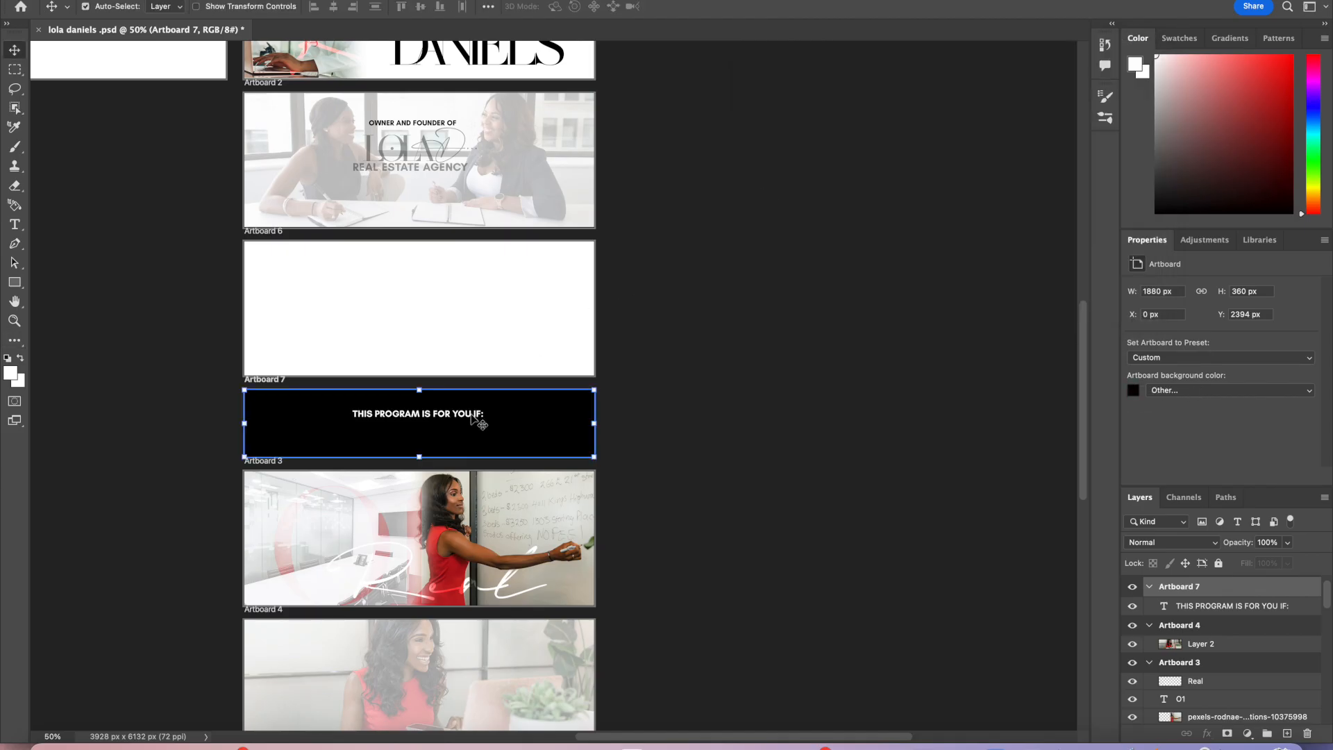
Step: Set the heading's letter tracking to 75
click(471, 418)
drag(472, 418, 472, 414)
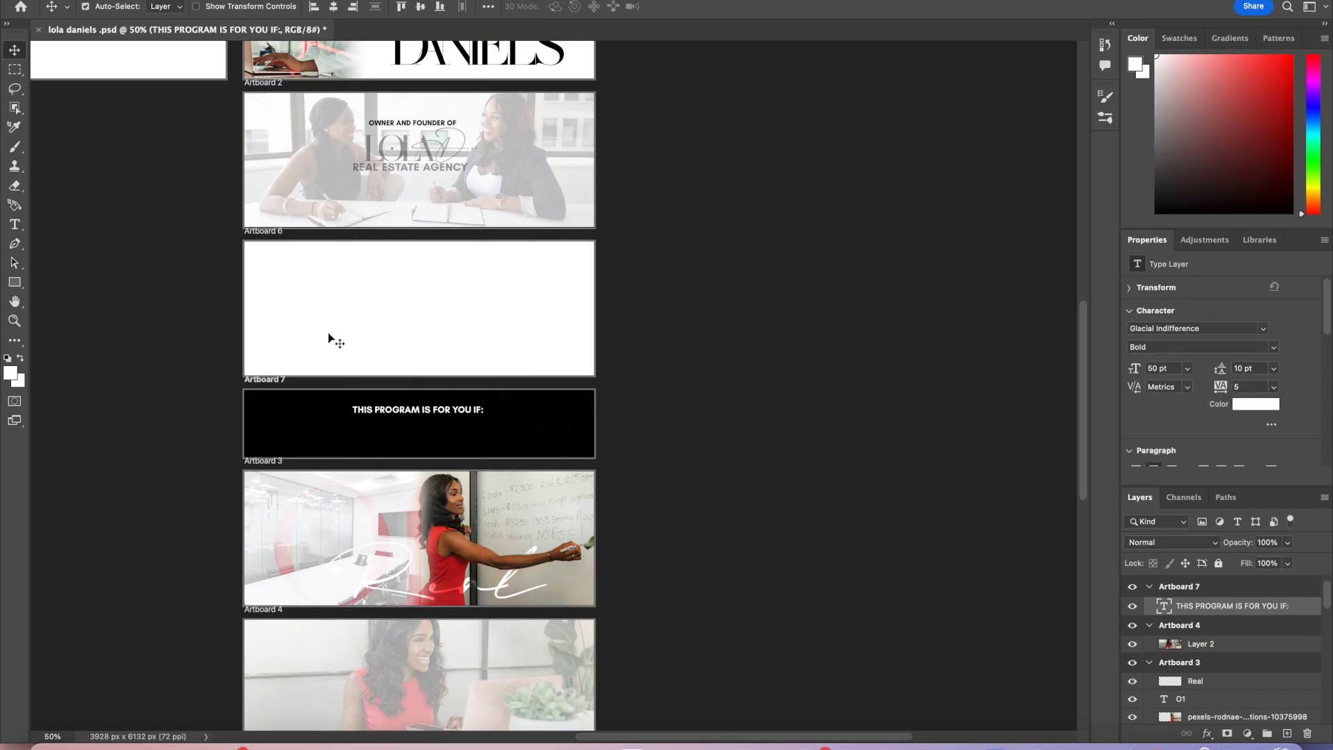
click(15, 224)
triple_click(391, 410)
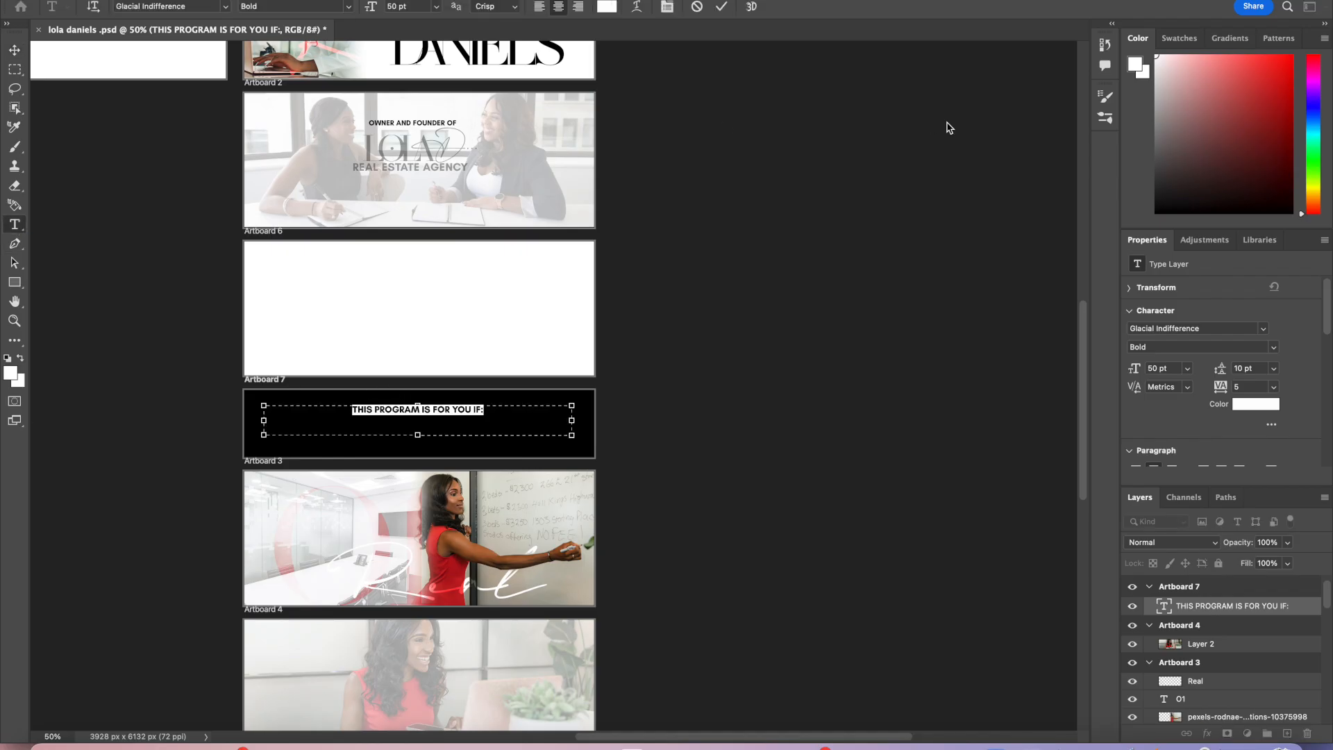
click(1274, 387)
click(1256, 564)
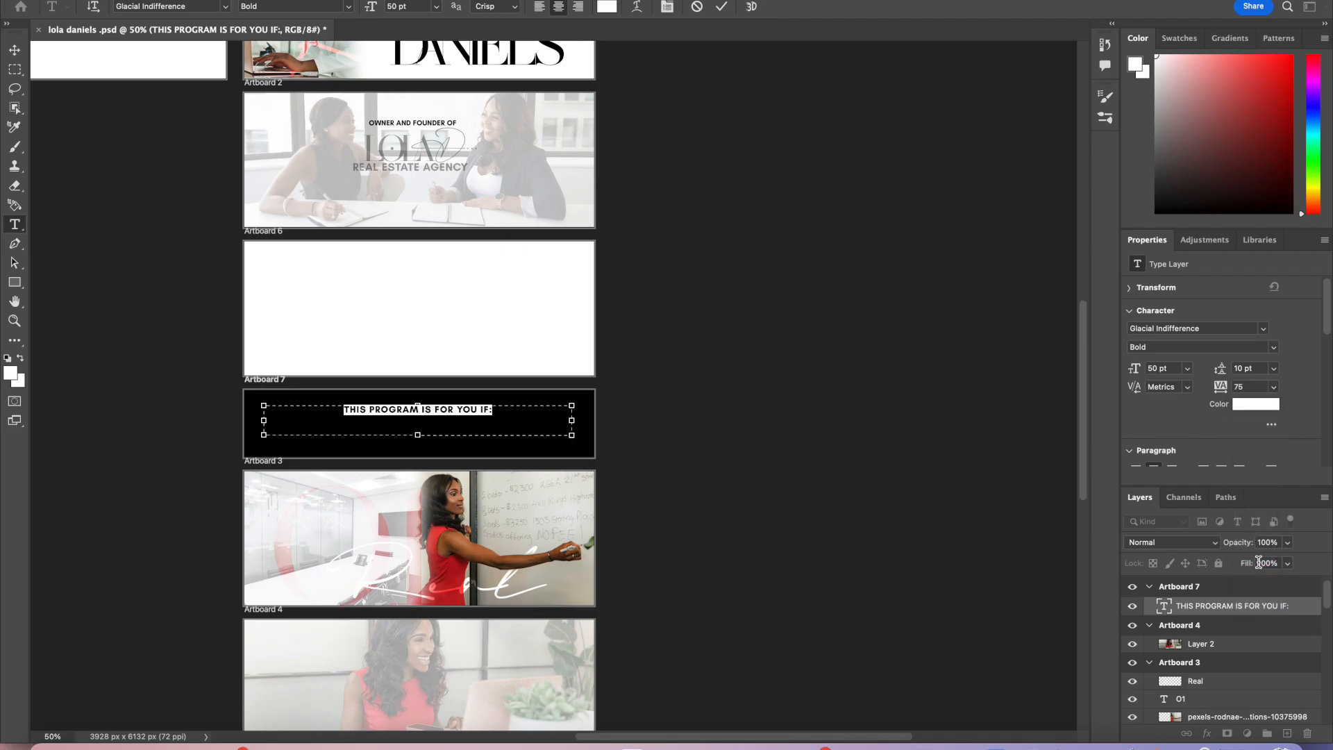
key(Escape)
key(v)
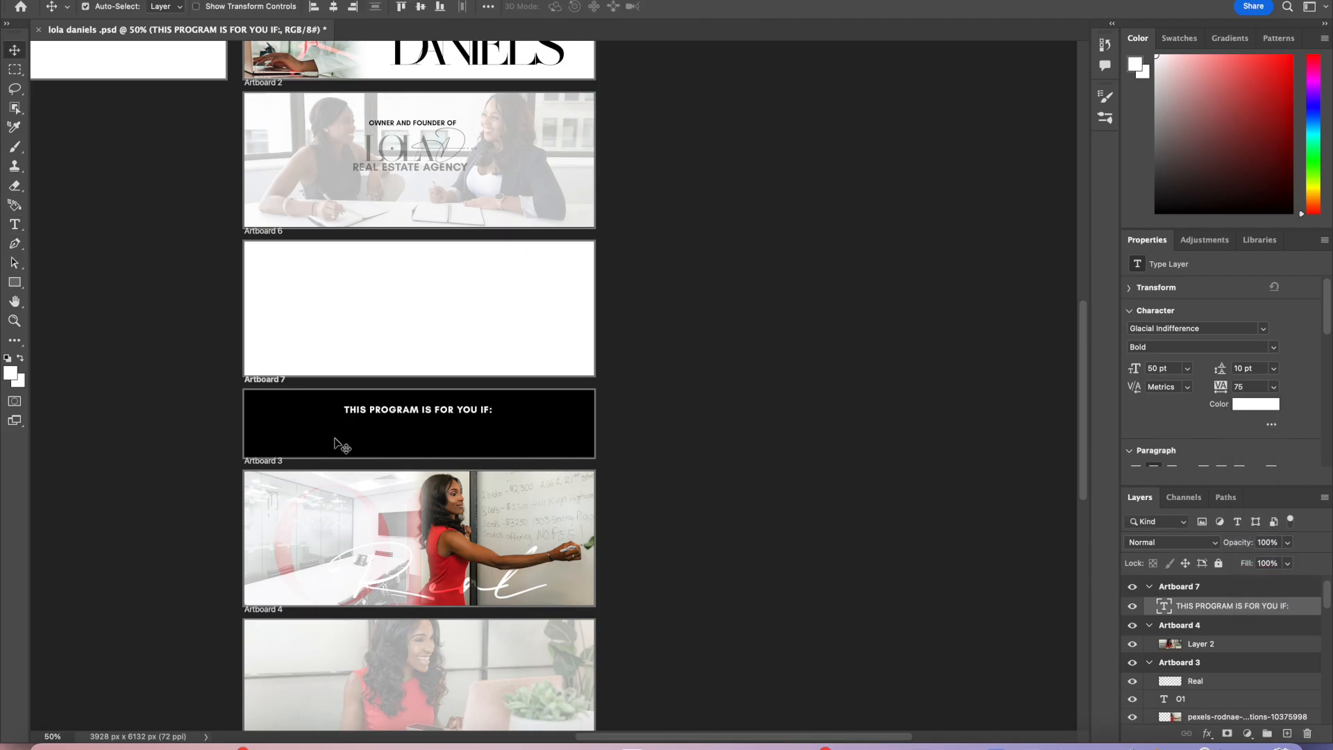
Step: Nudge the heading down within Artboard 7 and trim the artboard's height slightly
drag(347, 415, 352, 425)
click(358, 455)
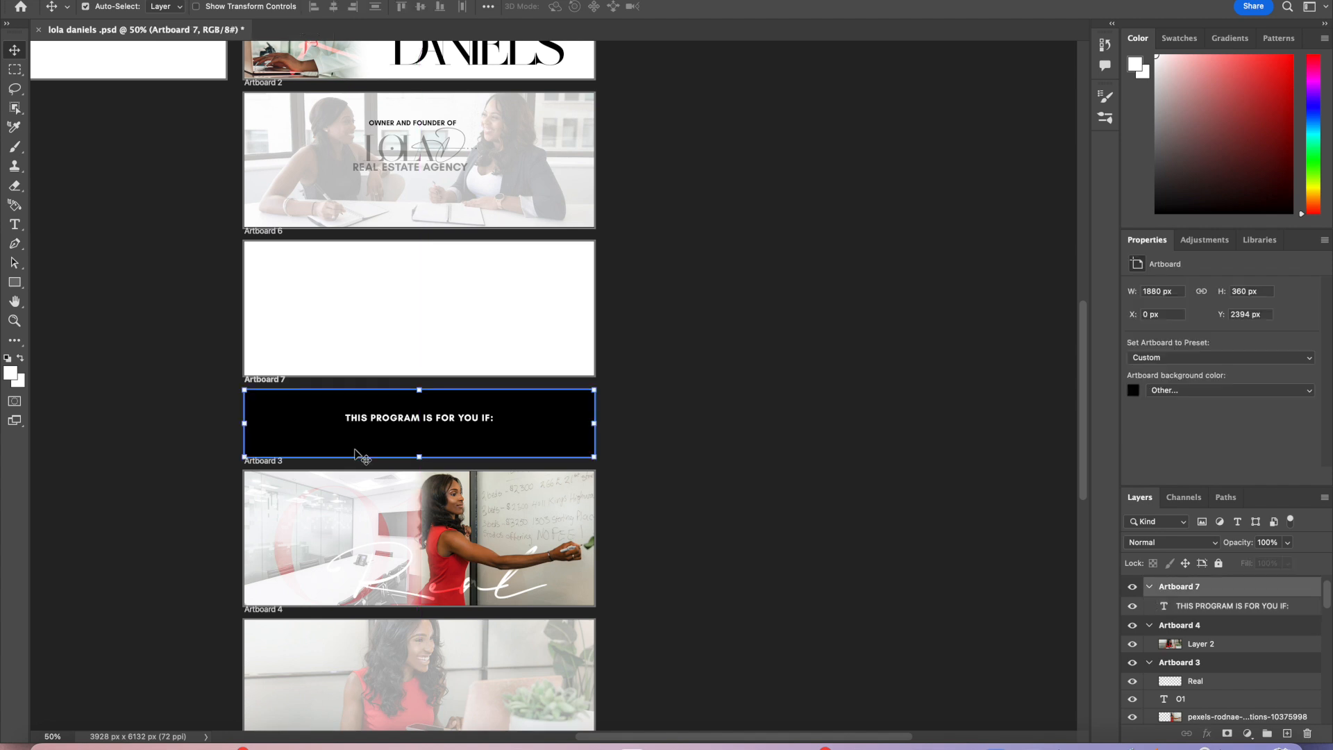
drag(419, 457, 419, 445)
Step: Move Artboards 3 and 4 up to close the gaps beneath Artboard 7
click(428, 470)
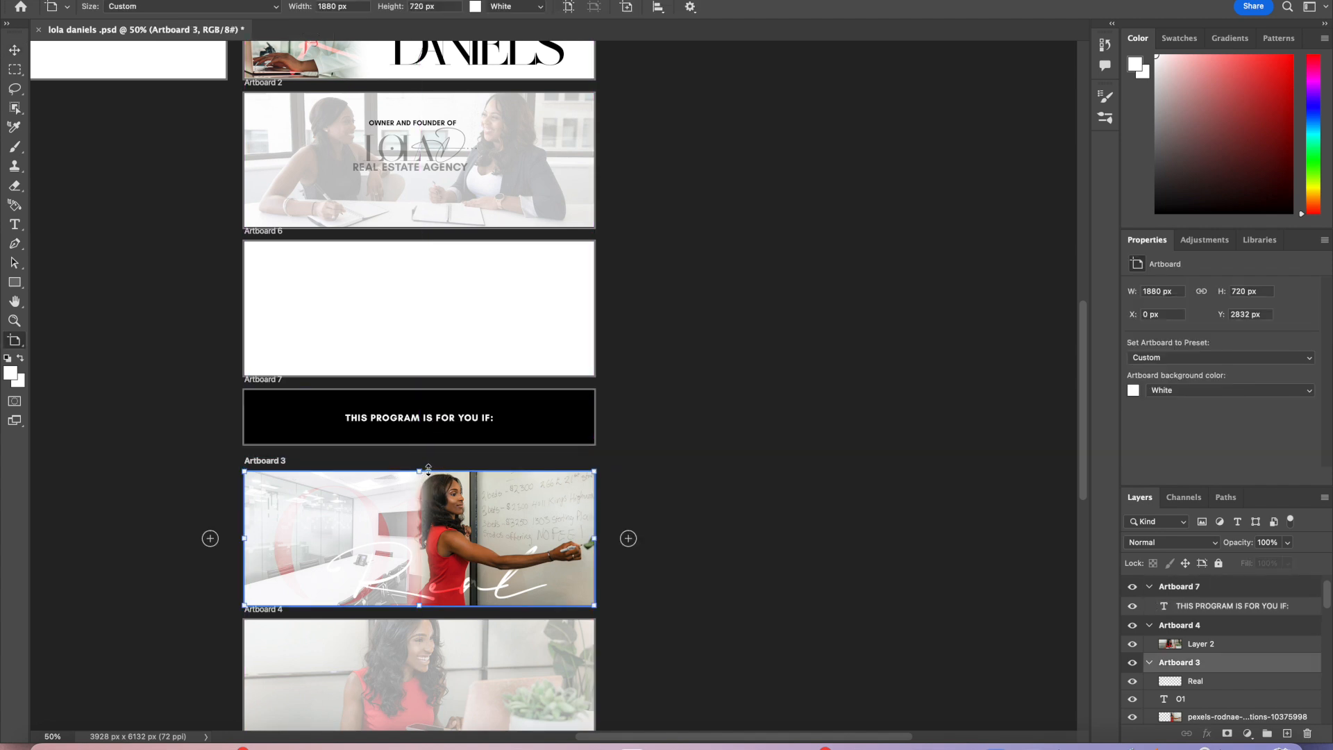
drag(271, 463, 272, 452)
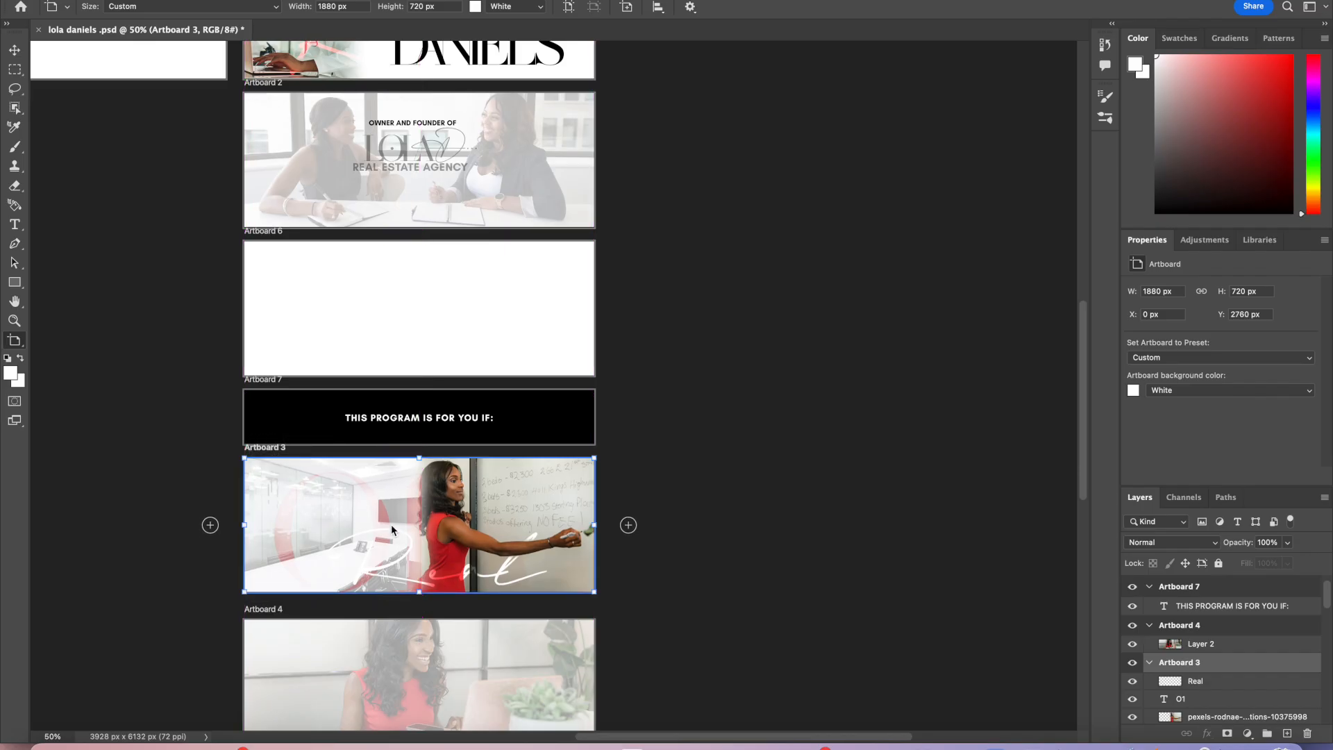
click(362, 648)
drag(364, 618, 364, 607)
Step: Scroll through the artboard column to review the layout
scroll(392, 641, down, 5)
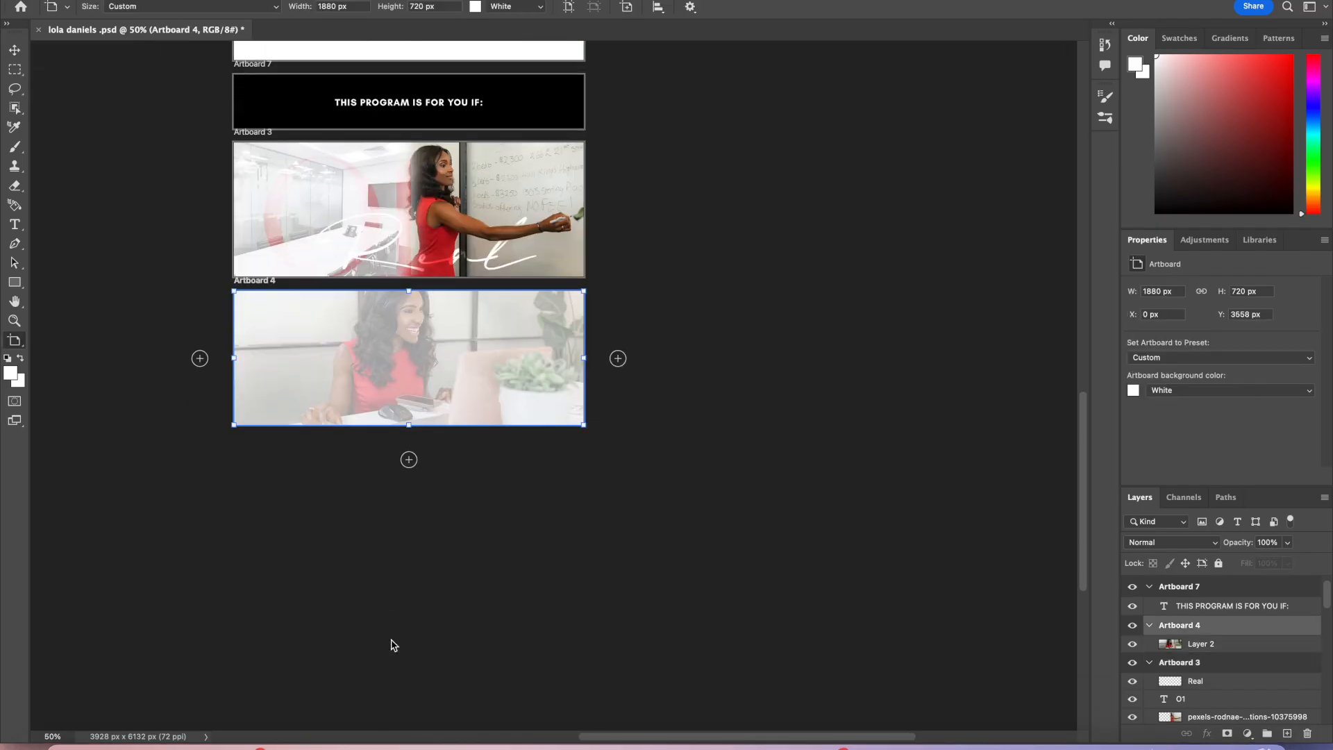
scroll(390, 639, up, 10)
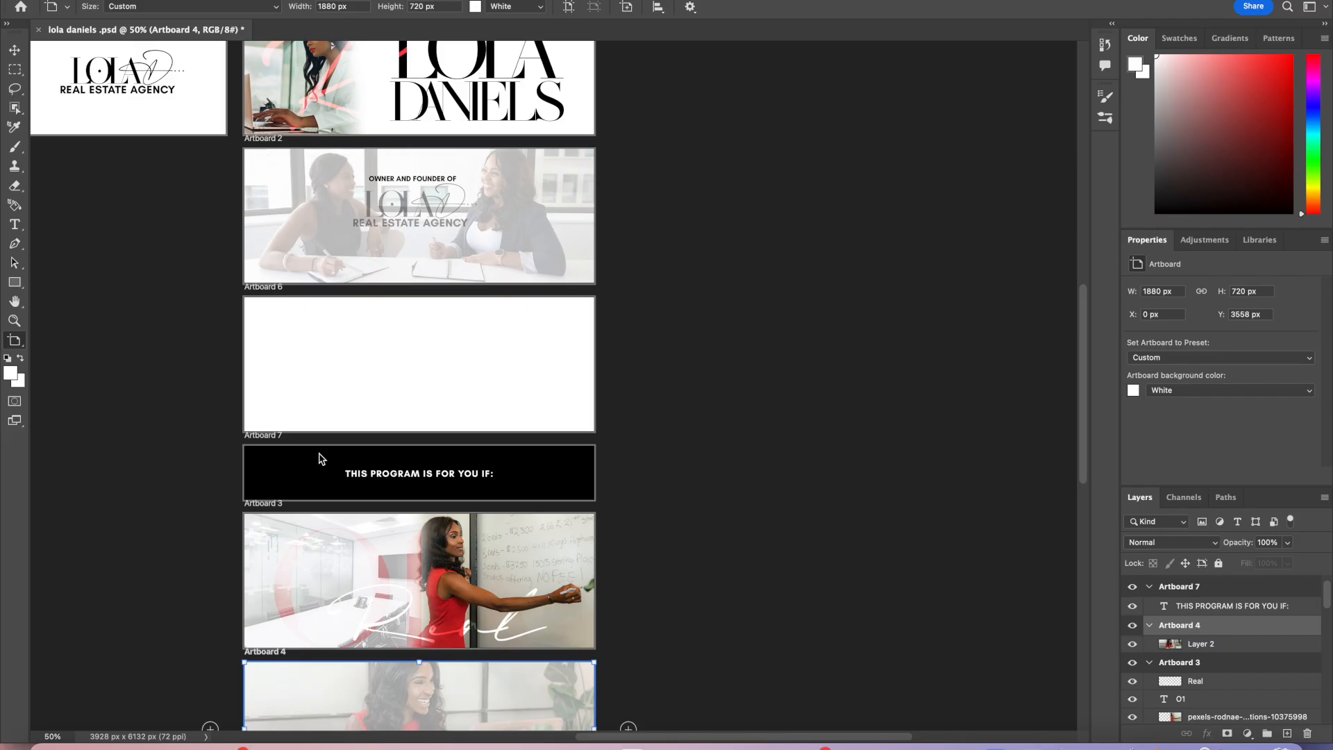
scroll(319, 455, down, 3)
scroll(320, 455, left, 2)
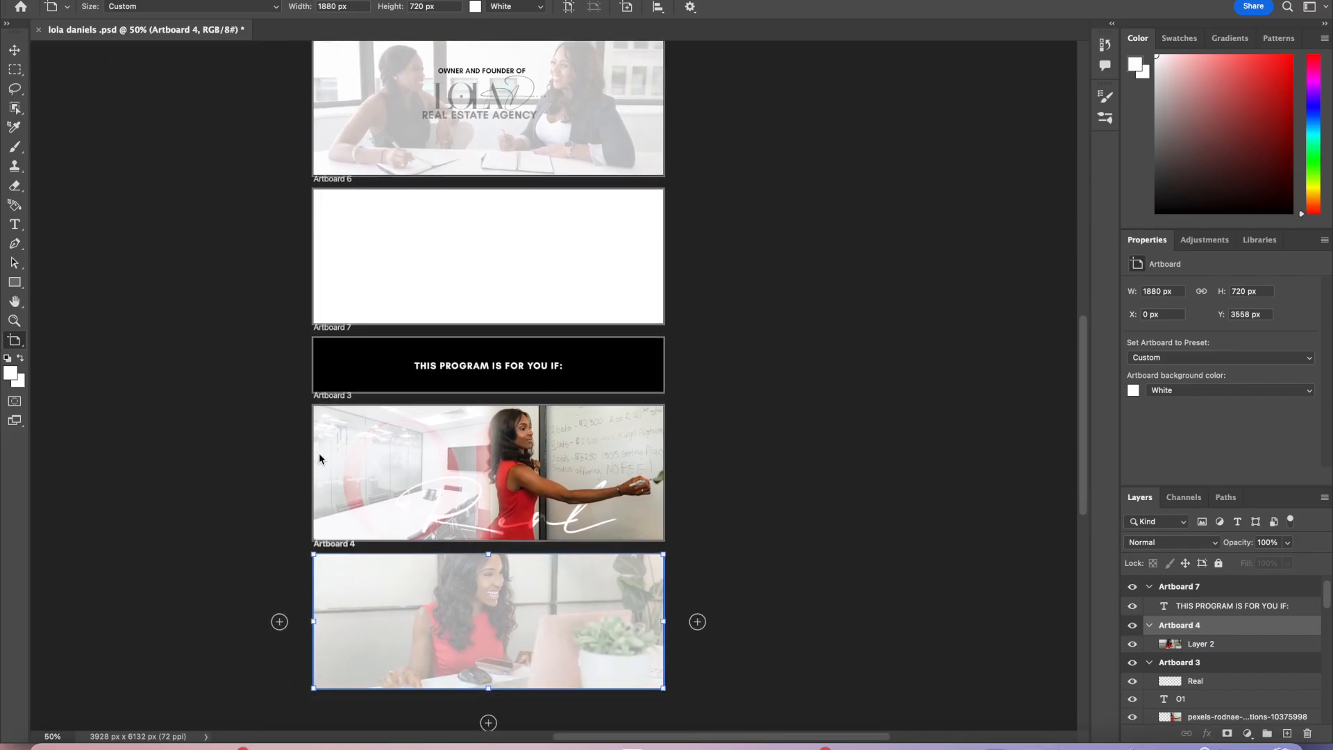
scroll(319, 457, up, 5)
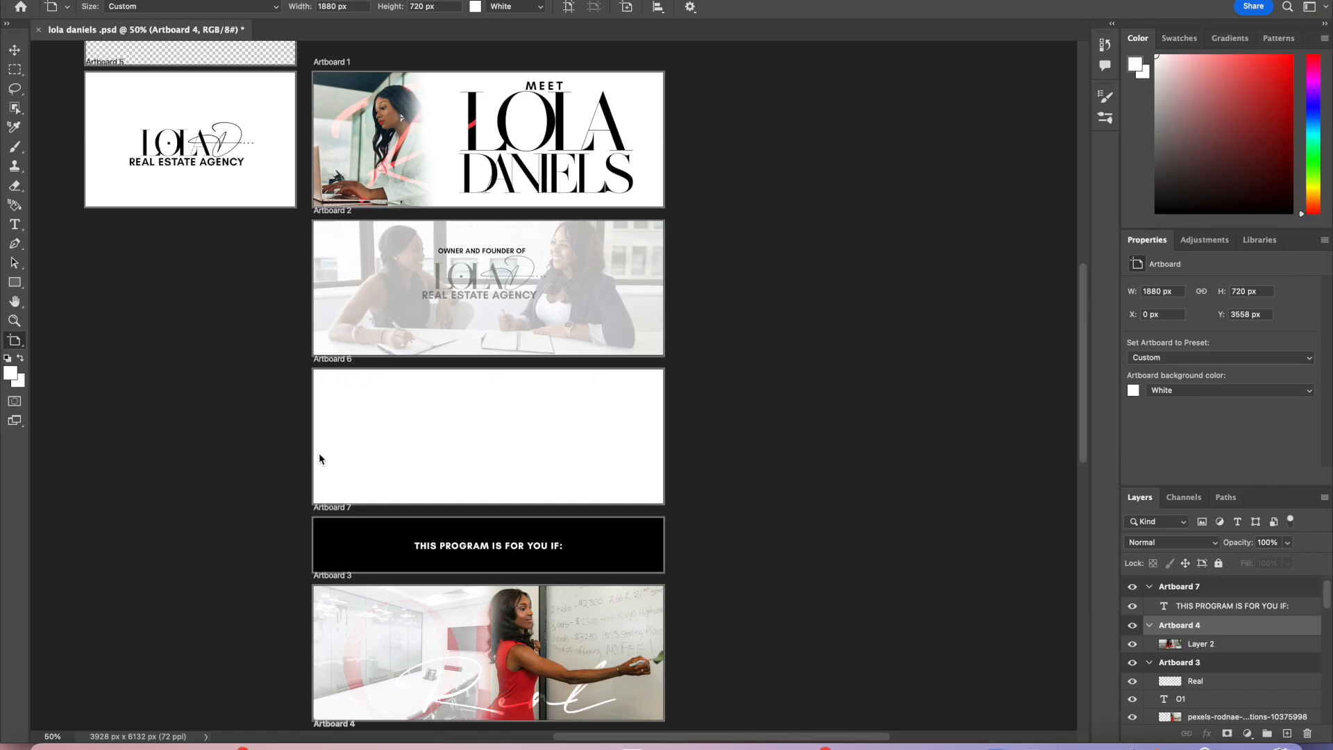
scroll(503, 662, down, 4)
scroll(503, 661, left, 1)
scroll(502, 662, down, 1)
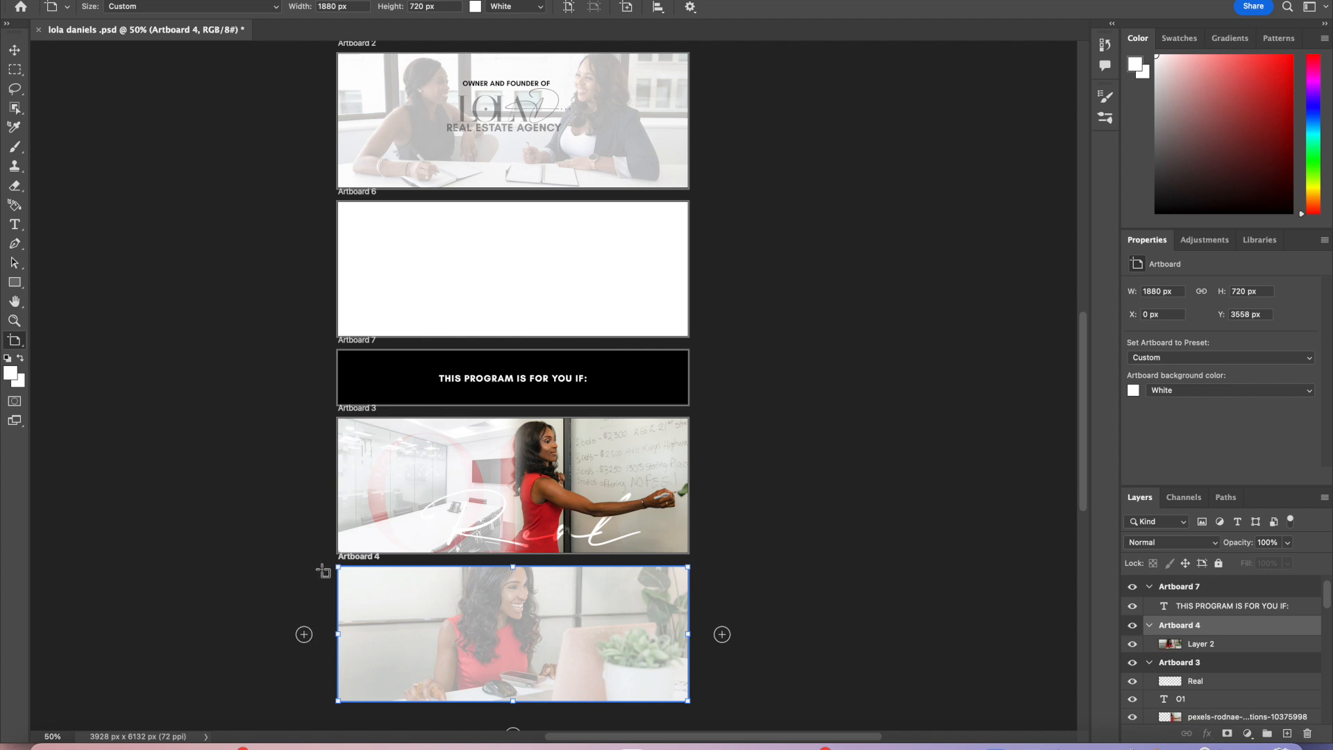
scroll(388, 508, up, 3)
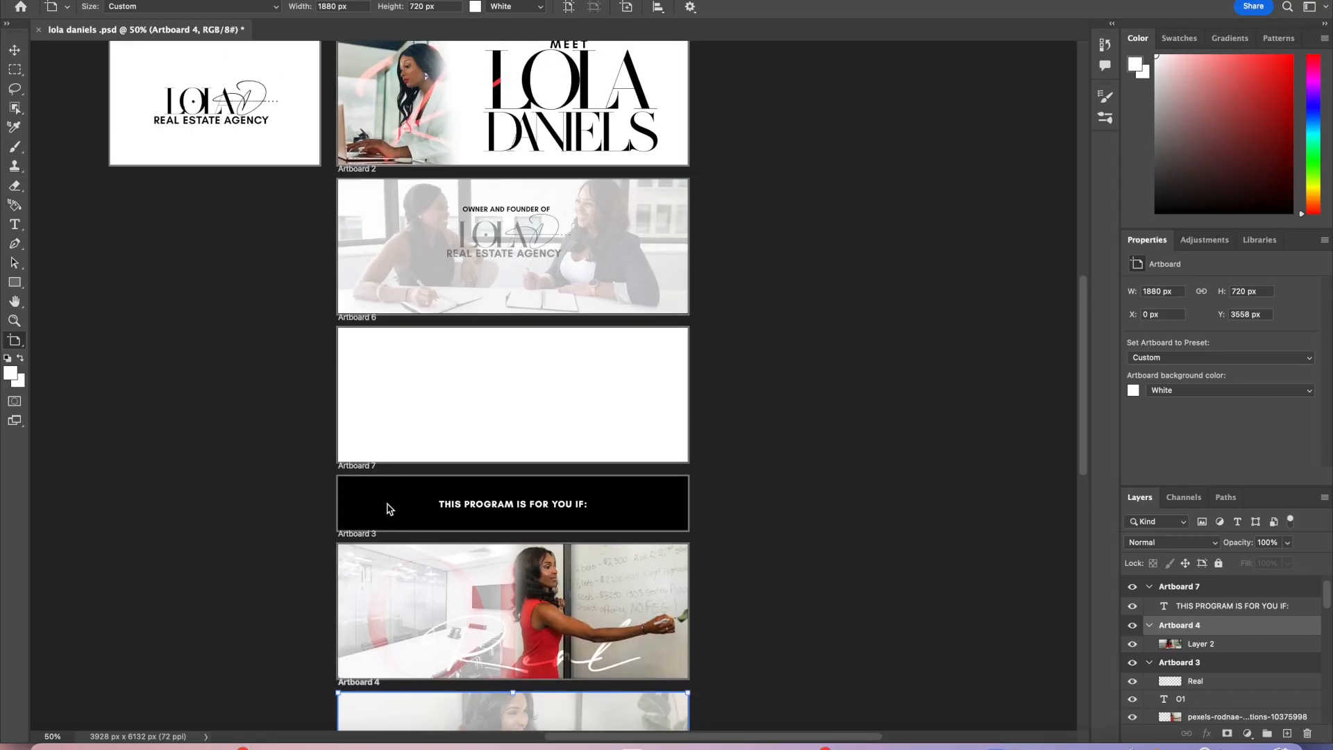
scroll(388, 509, up, 3)
scroll(388, 509, down, 3)
scroll(387, 509, down, 1)
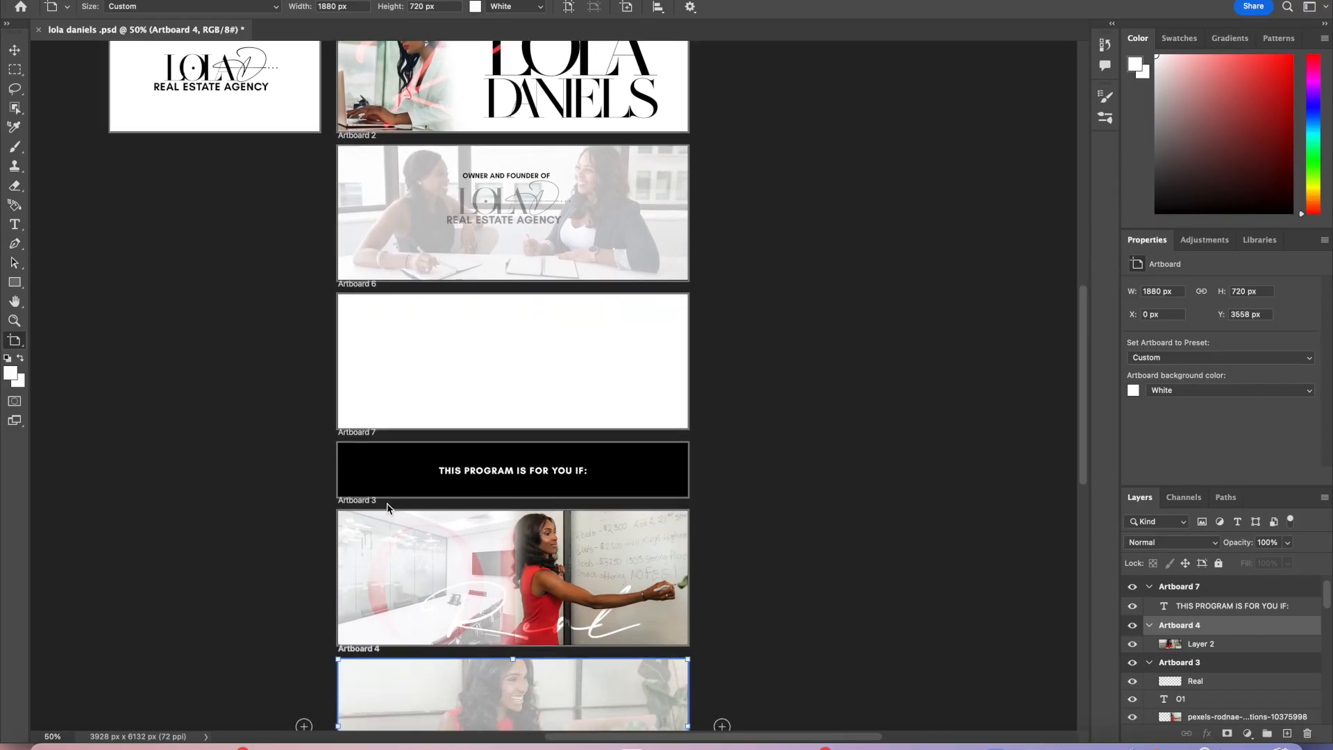
scroll(388, 510, up, 1)
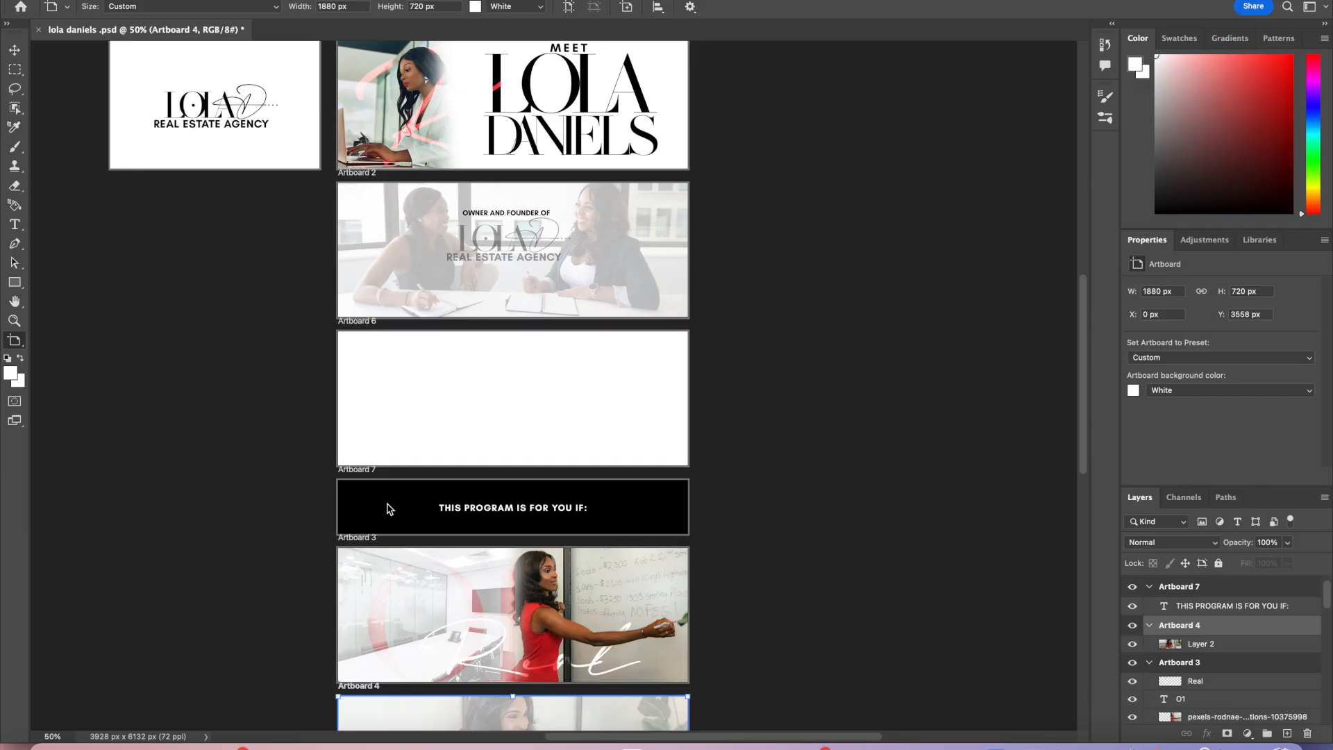
Step: Resize the body text box in the black Artboard 7 and set its leading to 30 pt
scroll(413, 562, up, 1)
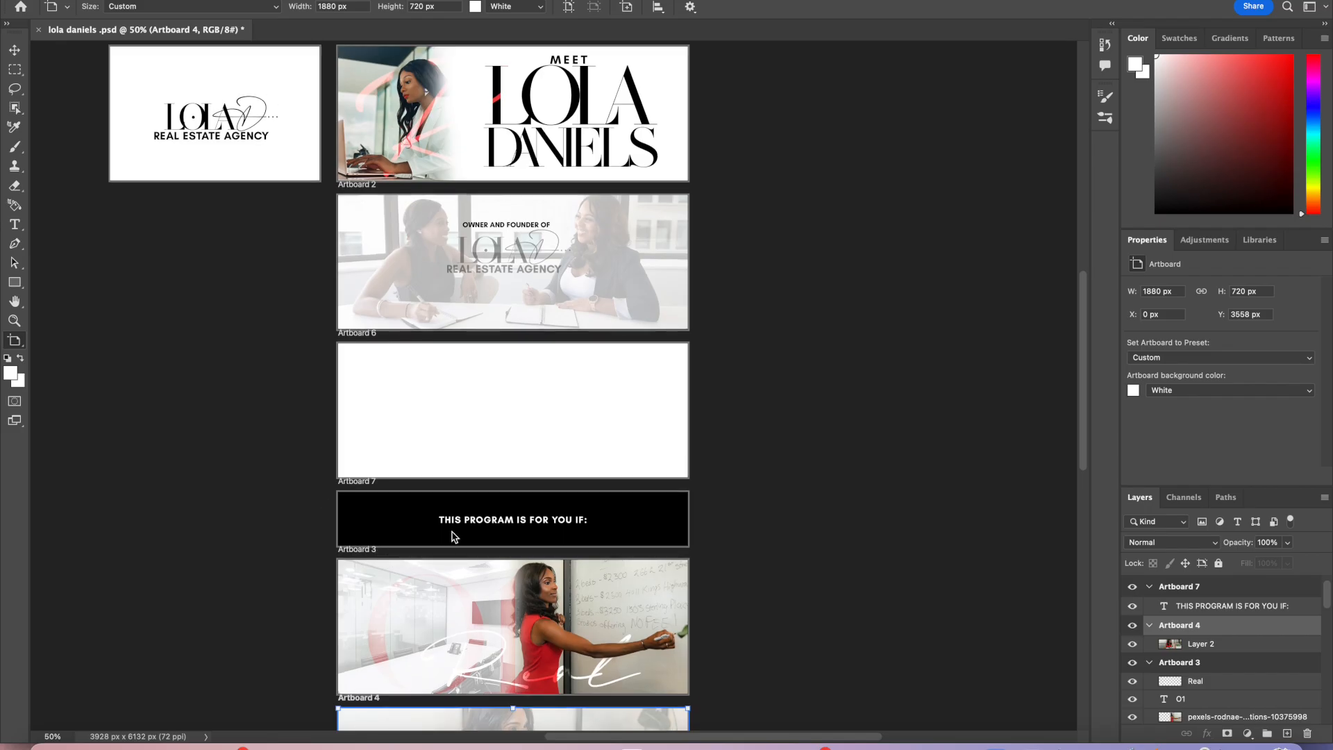
scroll(563, 631, down, 5)
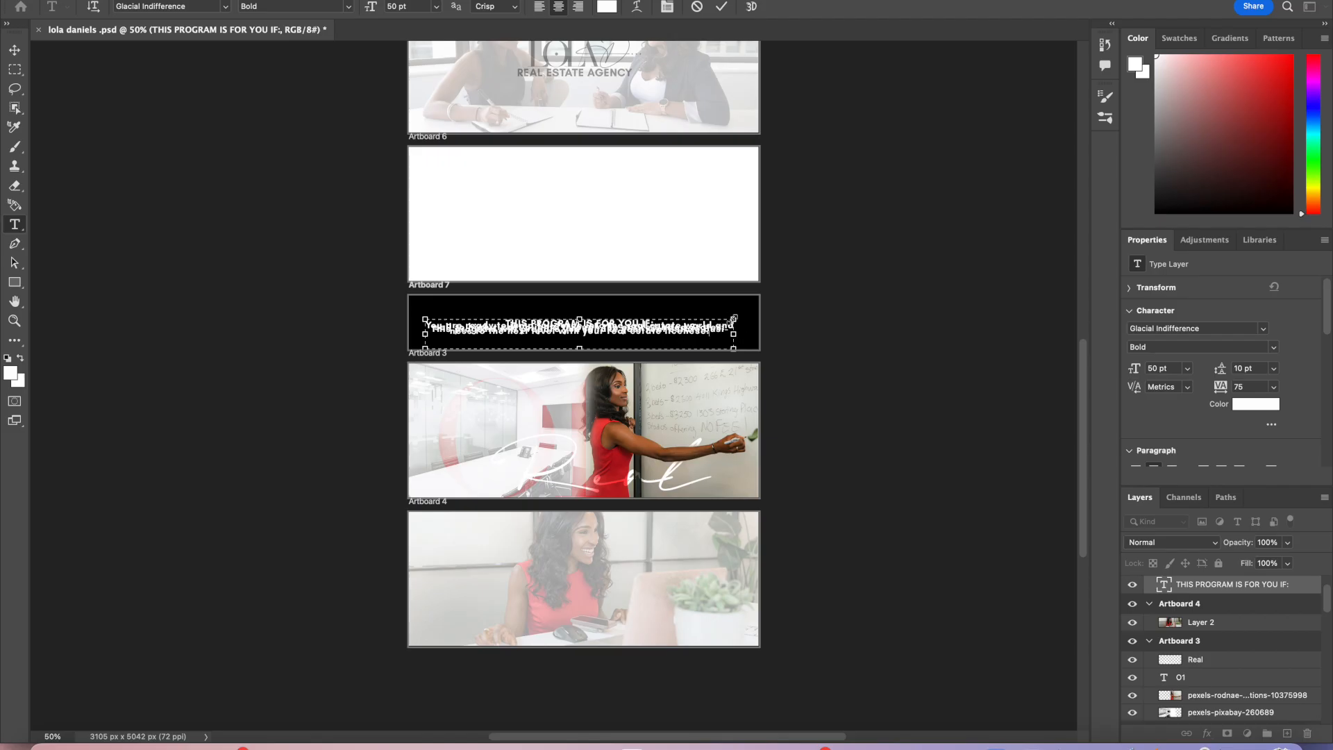
mouse_move(734, 318)
mouse_down()
mouse_move(761, 281)
mouse_move(752, 302)
mouse_up()
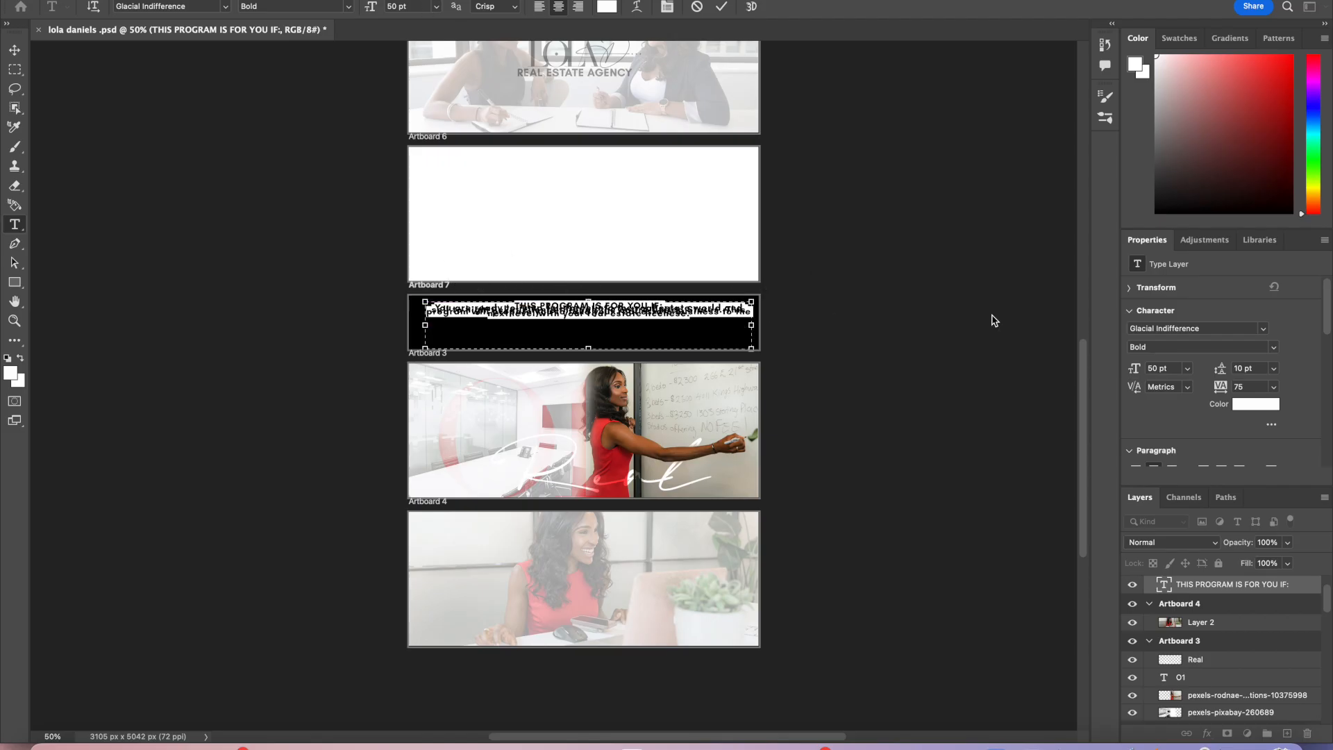
click(1273, 374)
click(1258, 517)
click(1273, 369)
click(1268, 544)
click(721, 7)
key(v)
Step: Adjust the line breaks so the heading sits on its own line above the wrapped body paragraph
drag(655, 330, 645, 333)
double_click(647, 330)
click(658, 310)
key(Return)
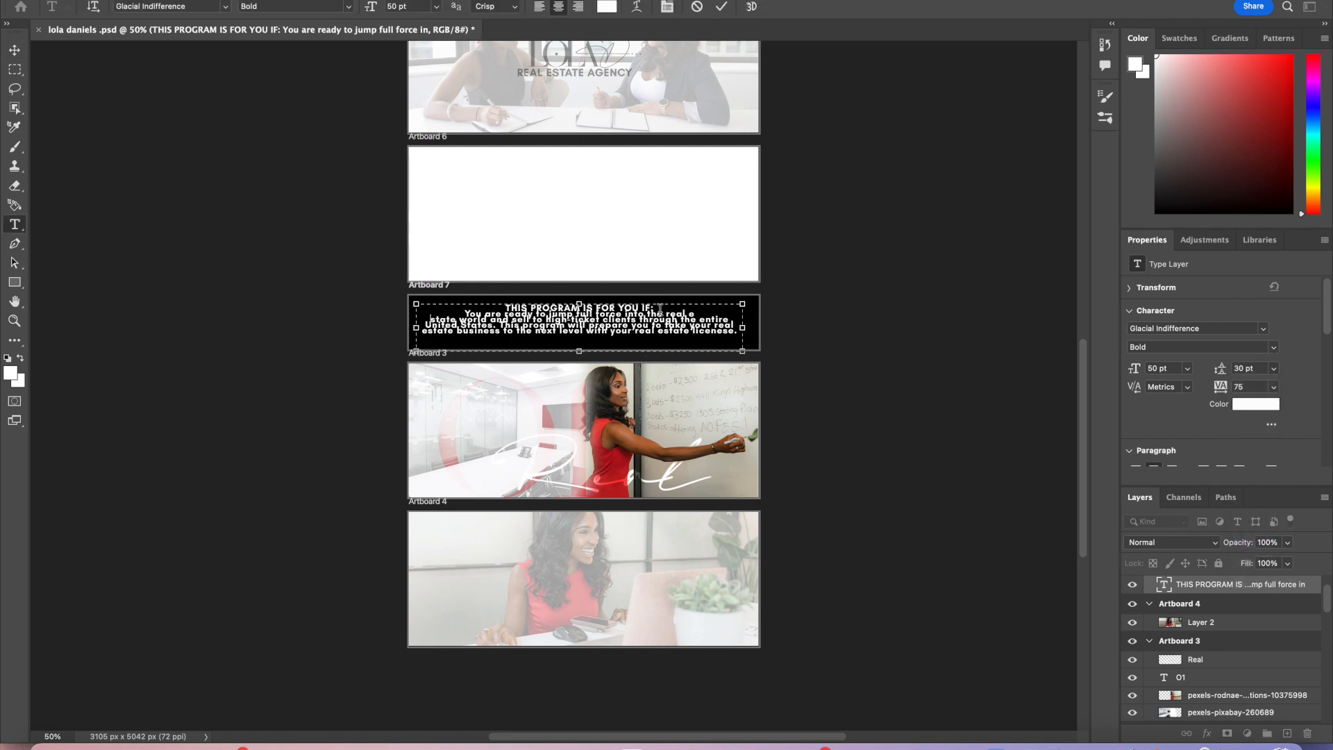
click(722, 7)
key(v)
drag(687, 331, 690, 329)
double_click(689, 329)
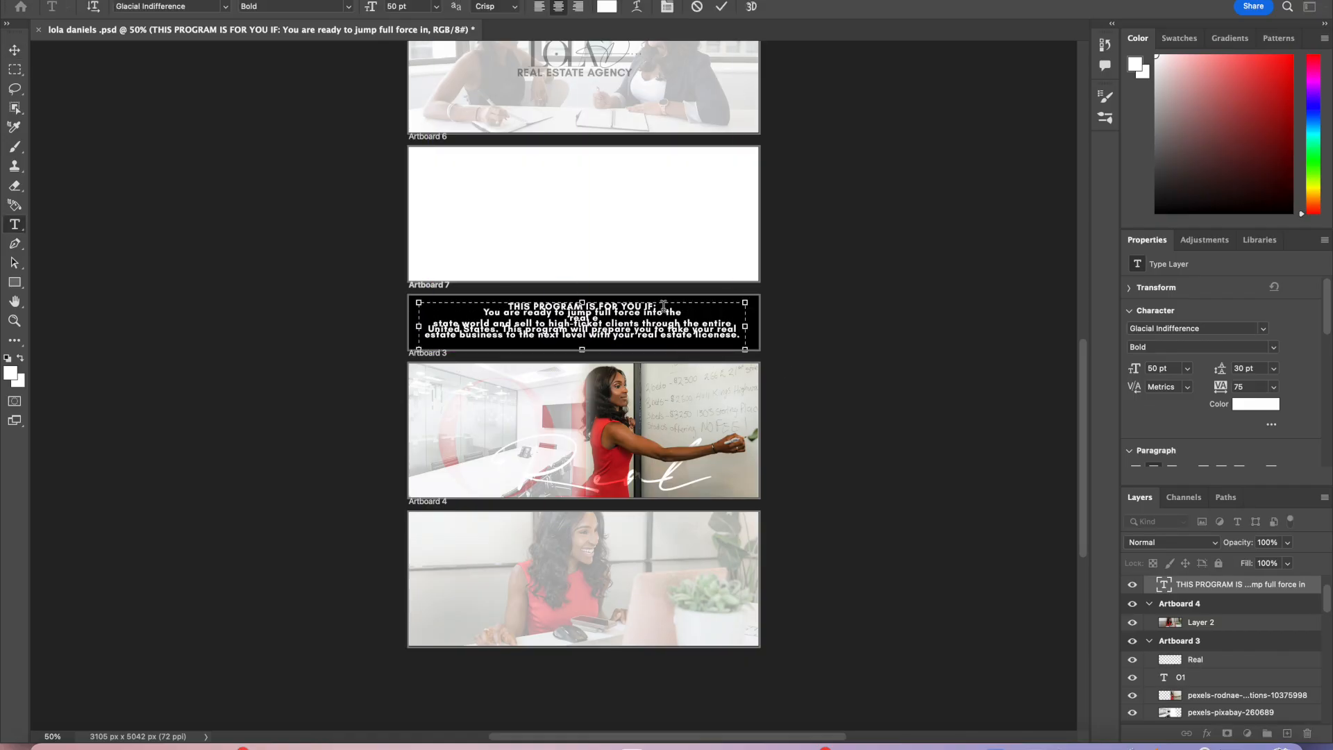
key(BackSpace)
key(BackSpace)
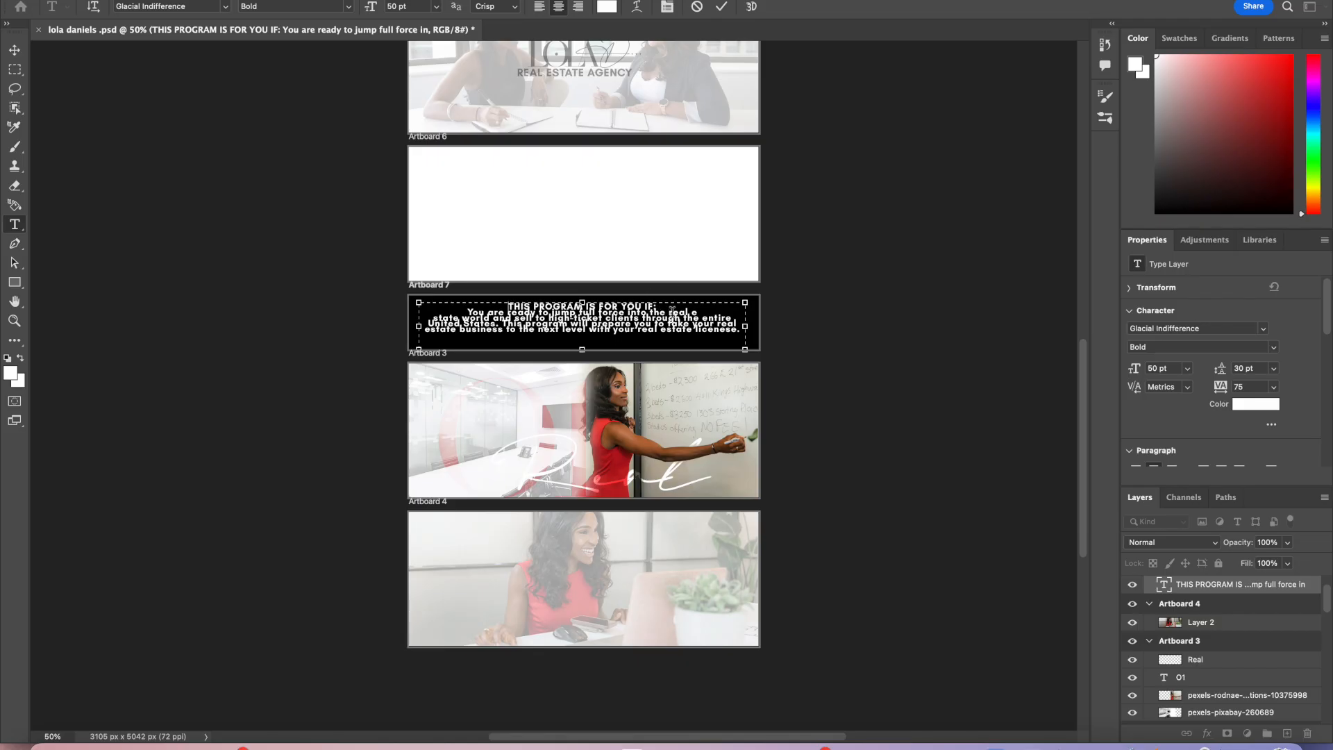
key(Return)
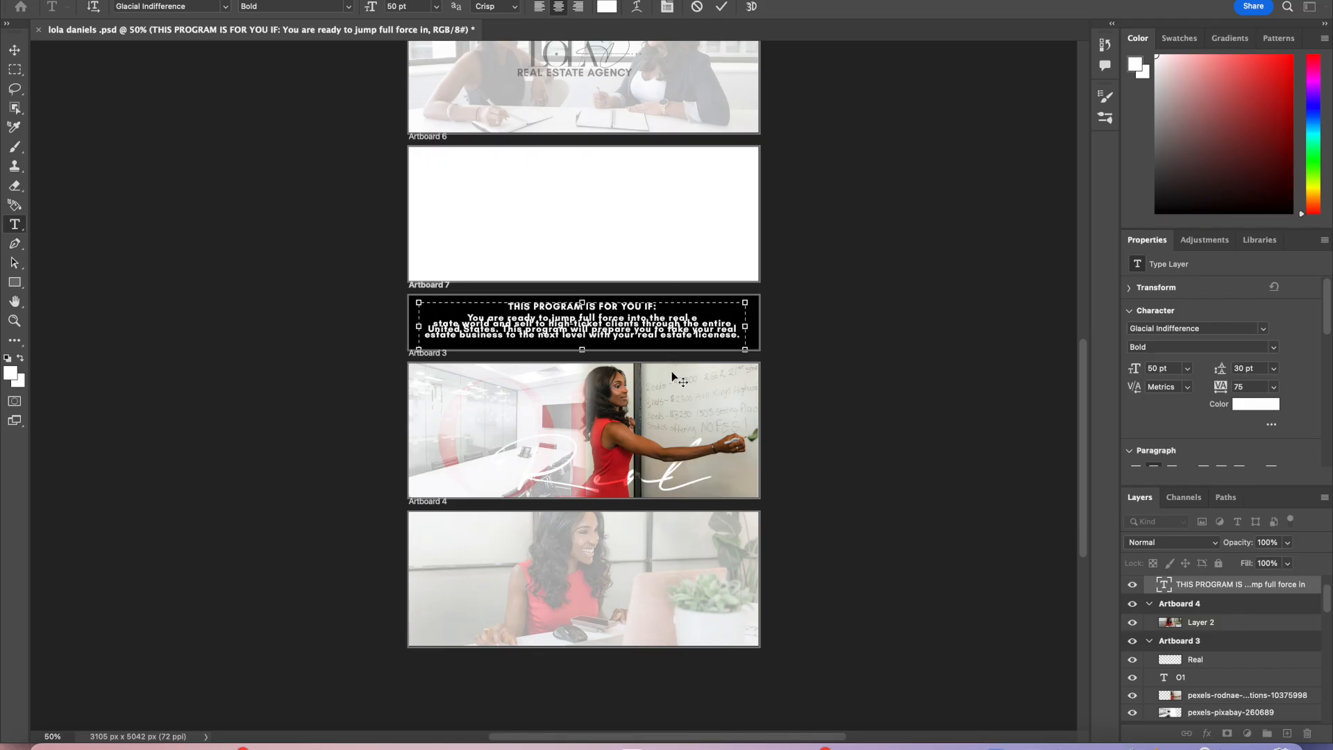
Step: Select the body lines, set their leading to 36 pt, commit the text and nudge it into place
drag(741, 336, 466, 315)
click(1274, 368)
click(1253, 562)
click(722, 6)
key(v)
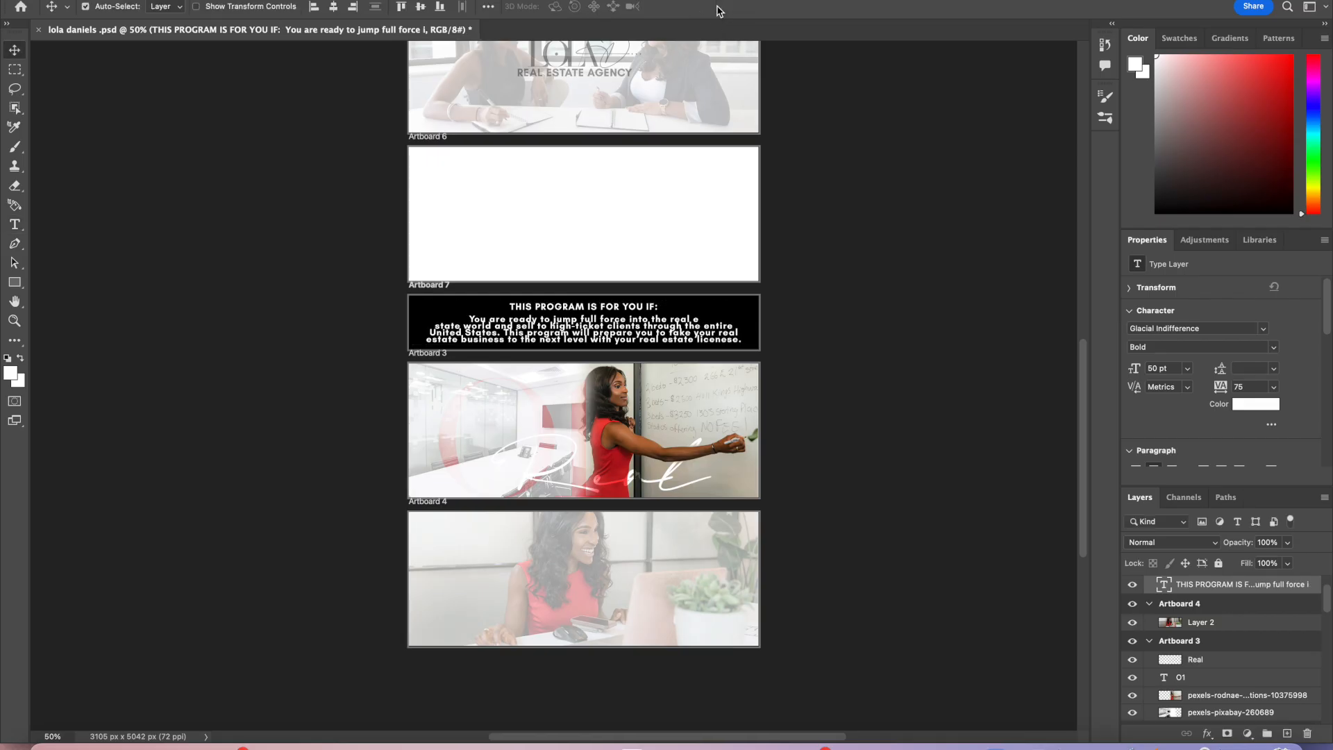
drag(635, 332, 632, 331)
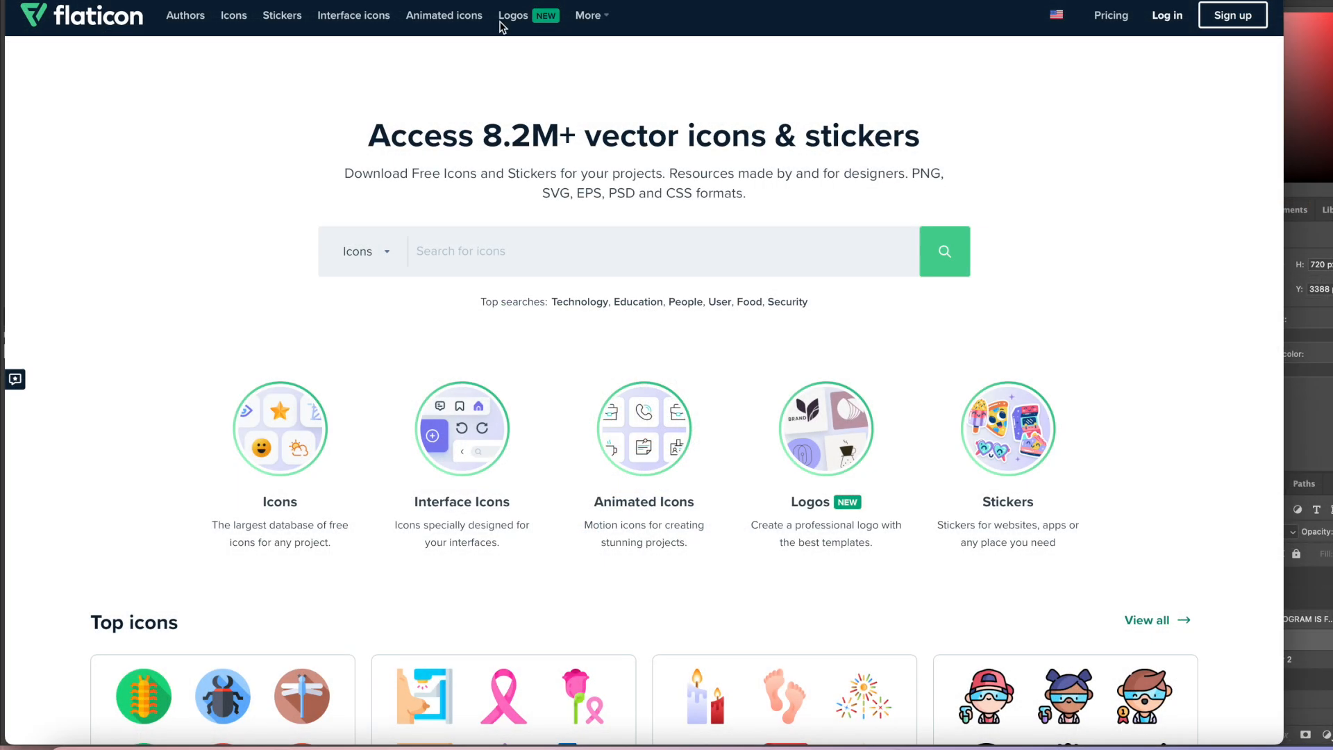
Step: Search Flaticon for "check mark" and open a circled check mark icon
click(601, 263)
text(check mark)
key(Return)
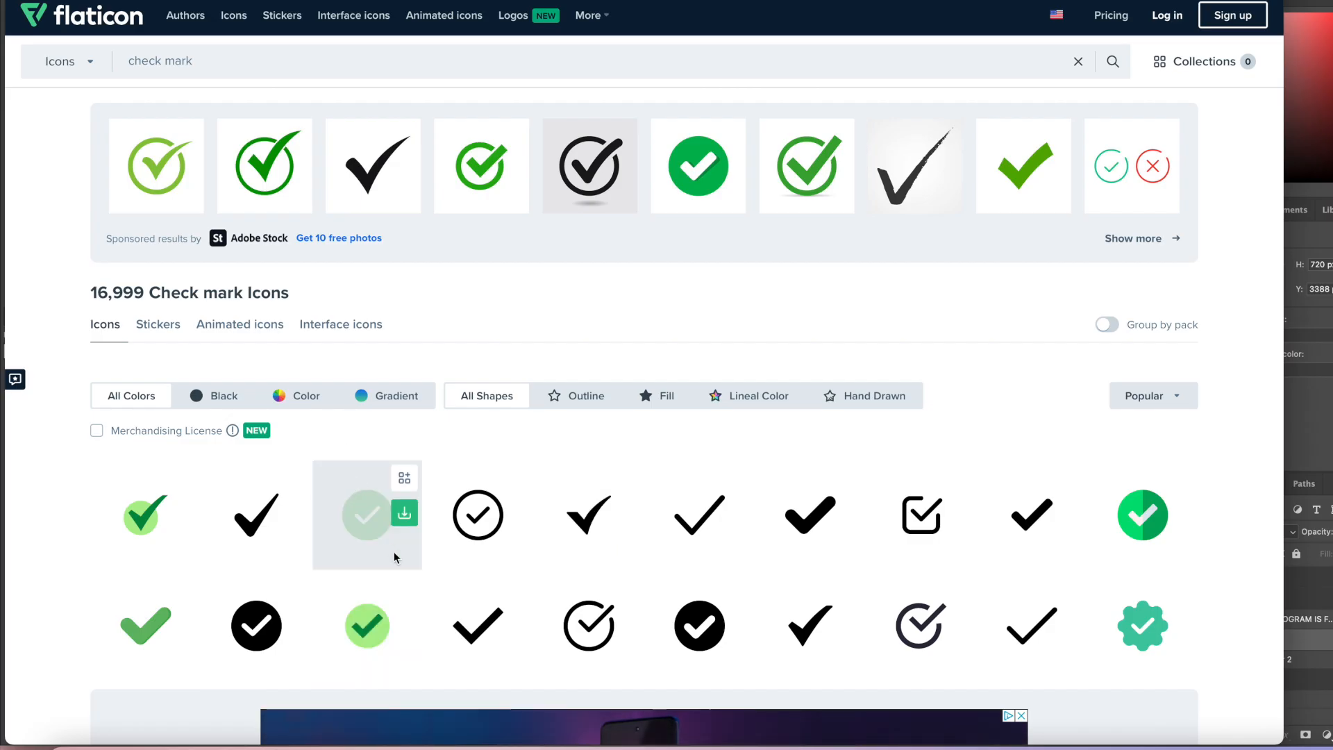
scroll(394, 556, down, 3)
scroll(394, 556, down, 4)
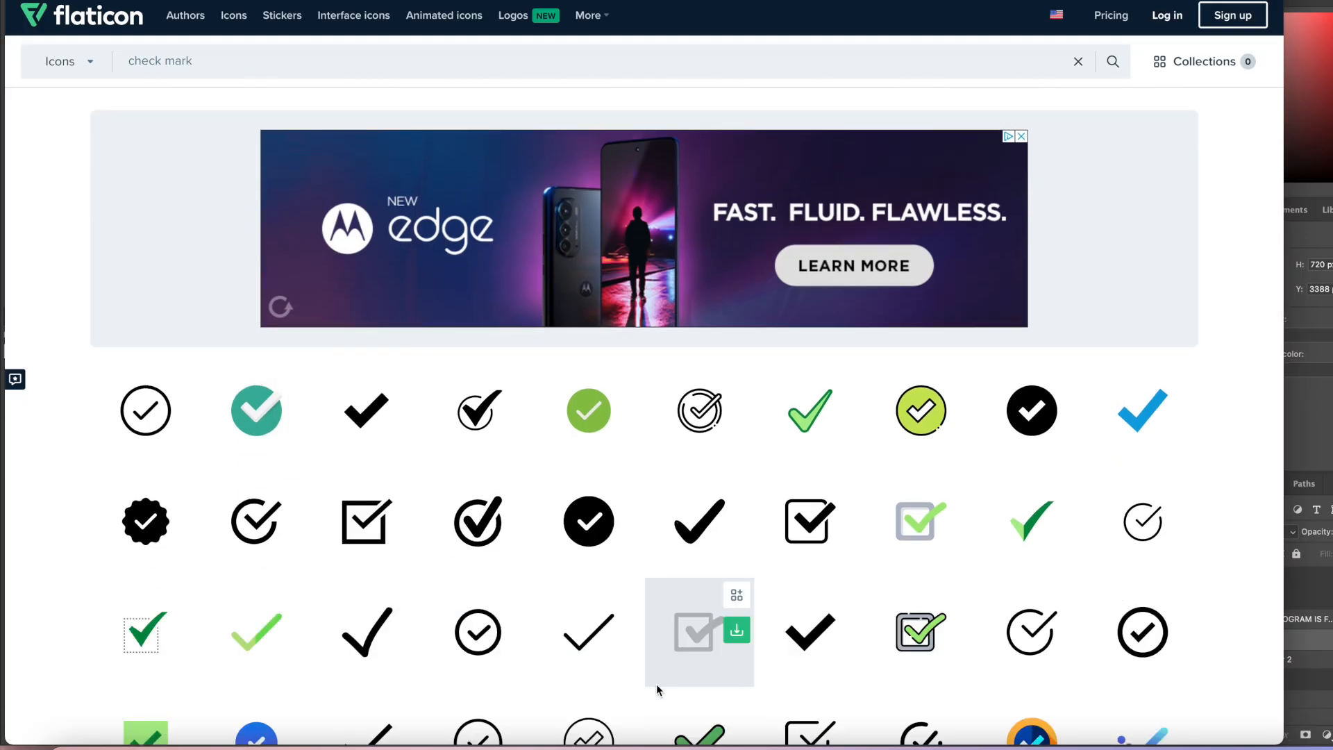
click(252, 521)
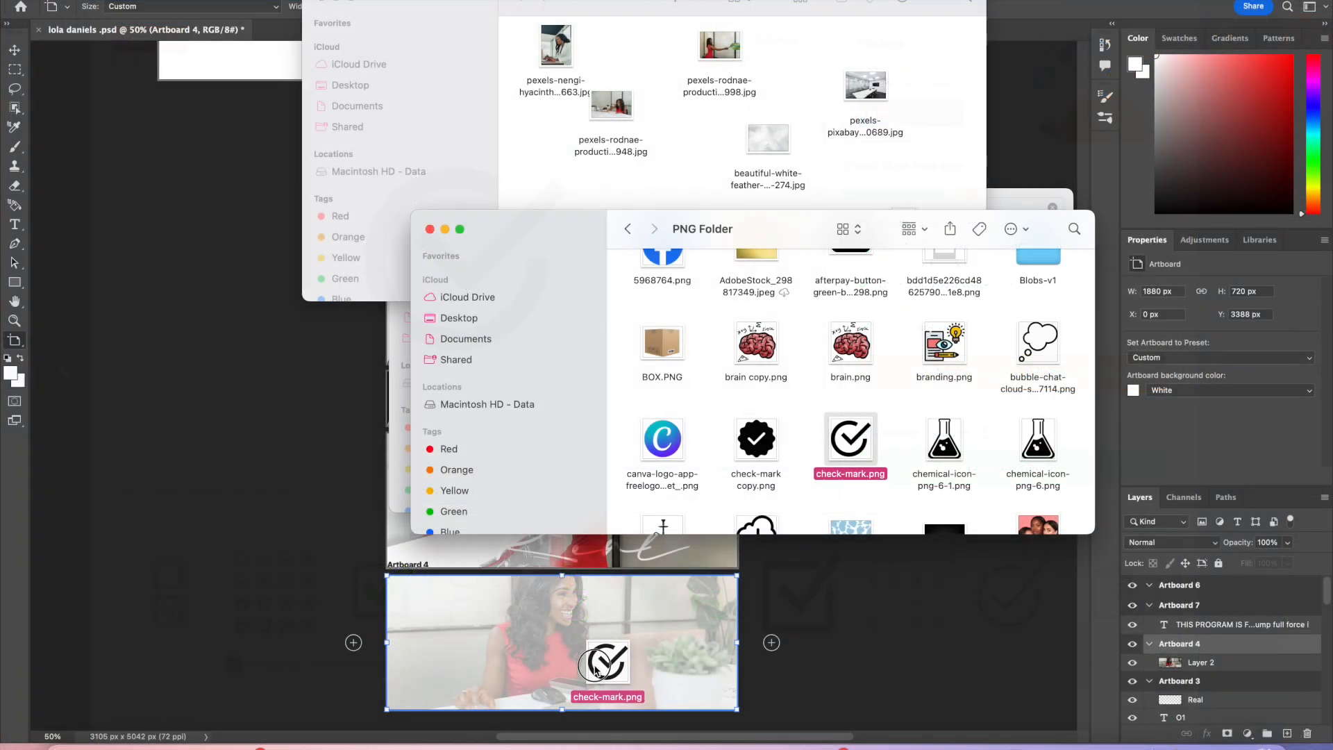
Step: Place the circled check mark icon into Artboard 4, scale it to about 272 px wide, and move it left
drag(625, 656, 597, 666)
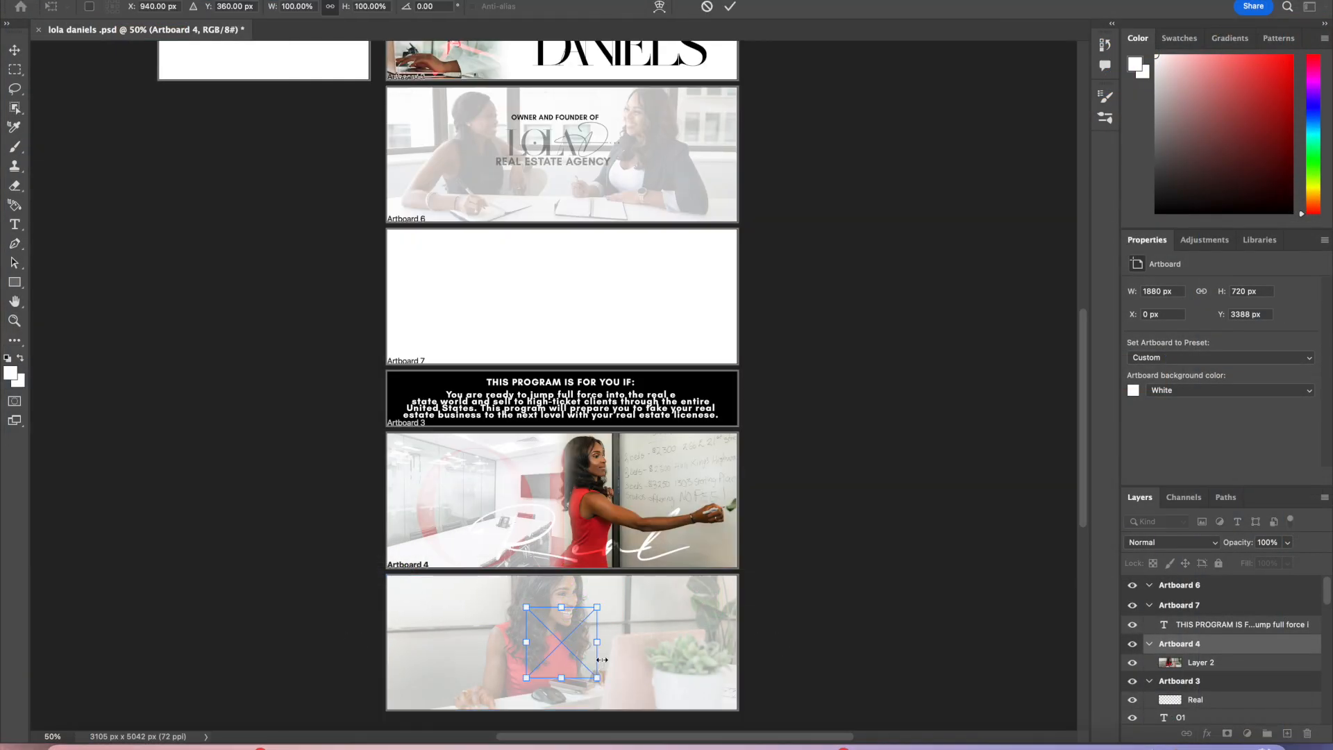
scroll(681, 661, down, 2)
drag(559, 559, 460, 561)
mouse_move(460, 560)
mouse_down()
mouse_move(497, 527)
mouse_move(466, 560)
mouse_up()
key(Return)
drag(567, 595, 566, 586)
drag(469, 570, 459, 570)
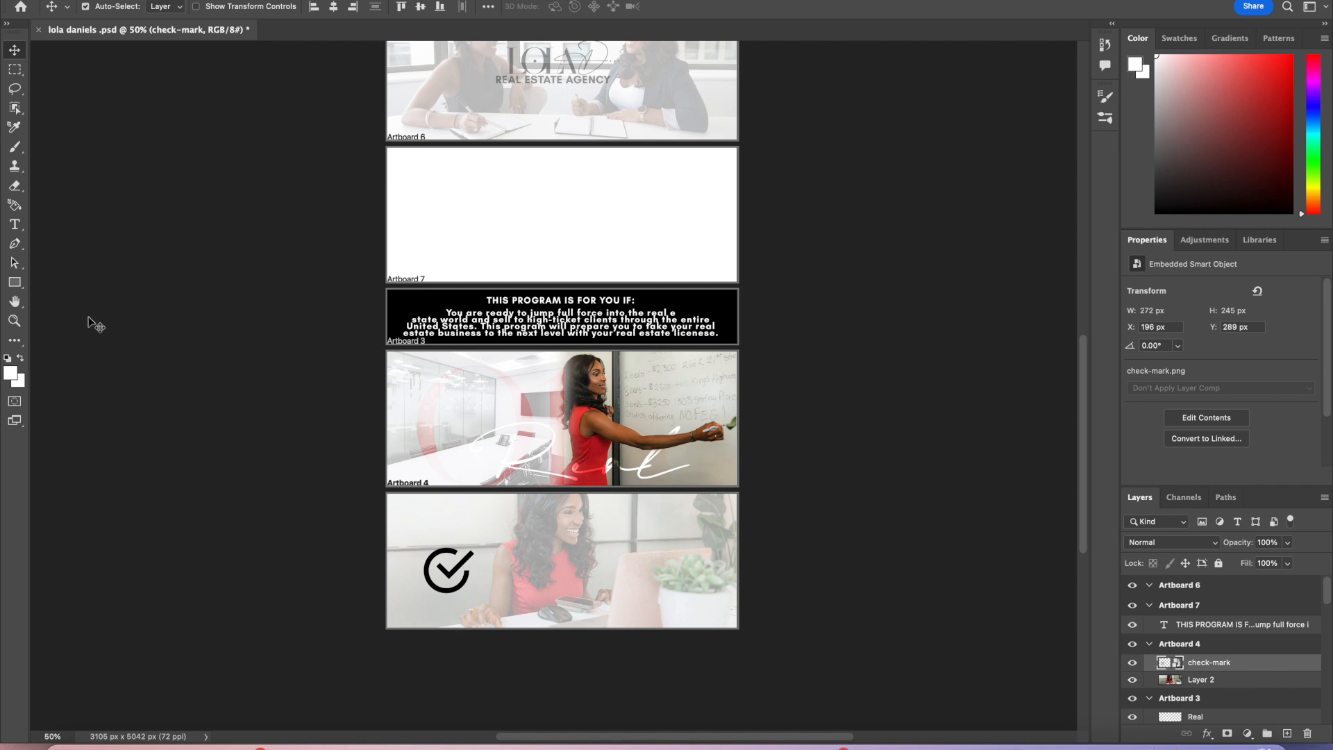
Step: Create a text box in Artboard 4 and type "Real Results"
click(14, 226)
click(63, 222)
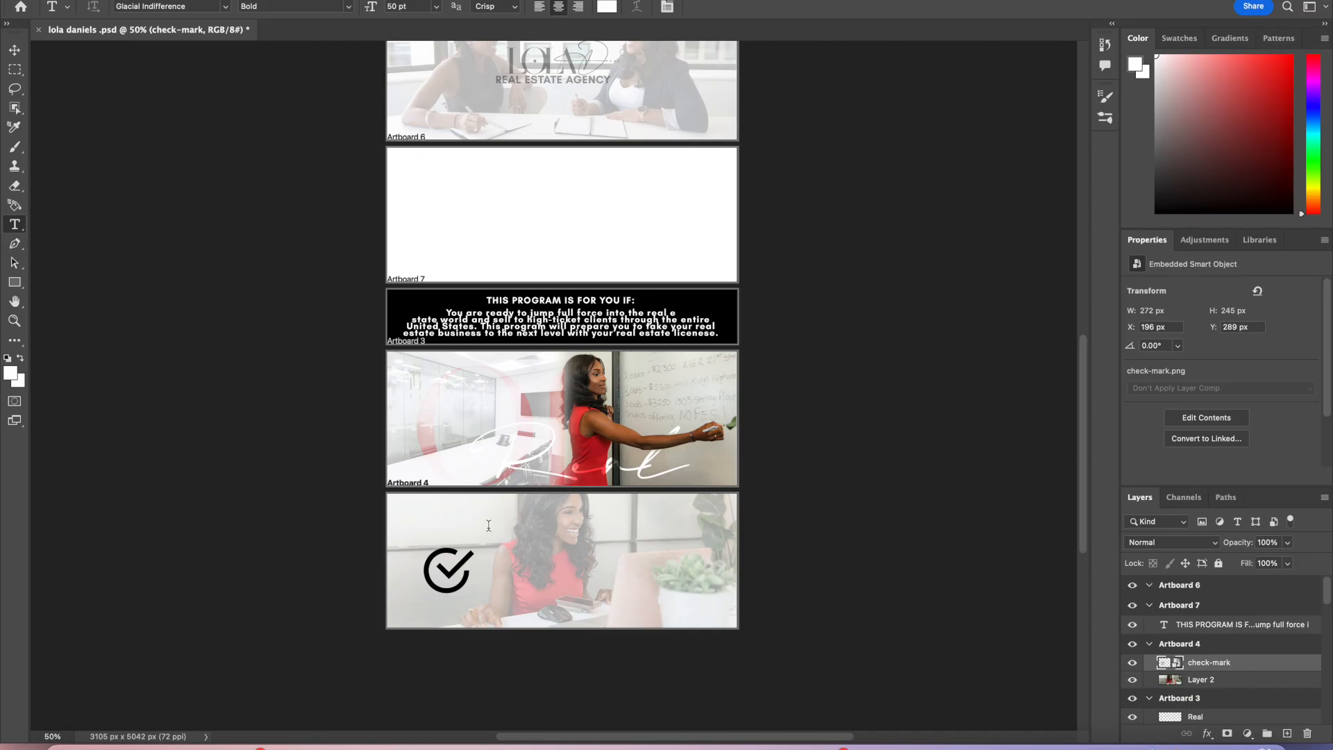
drag(499, 536, 696, 602)
key(BackSpace)
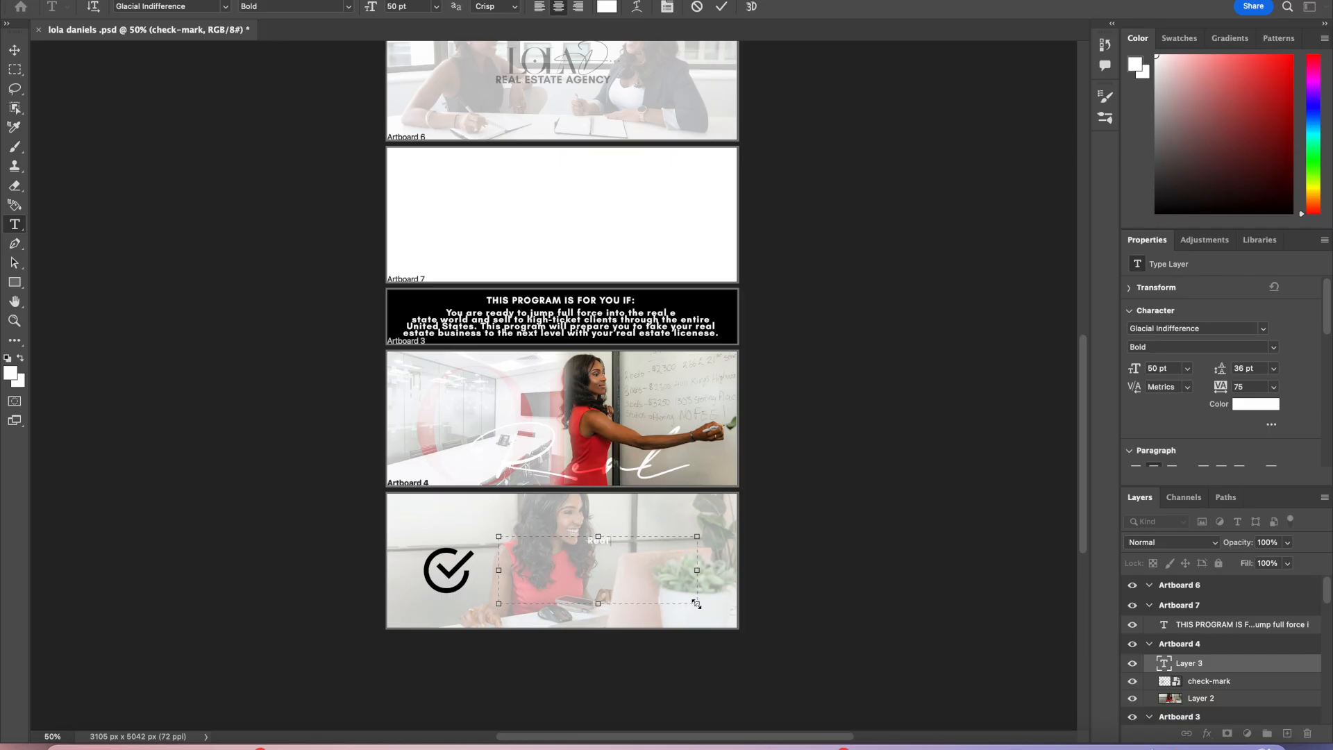
text(Real Results)
Step: Set the Real Results text to 200 pt, widen its text box, and commit it
drag(653, 552, 474, 402)
drag(662, 553, 507, 531)
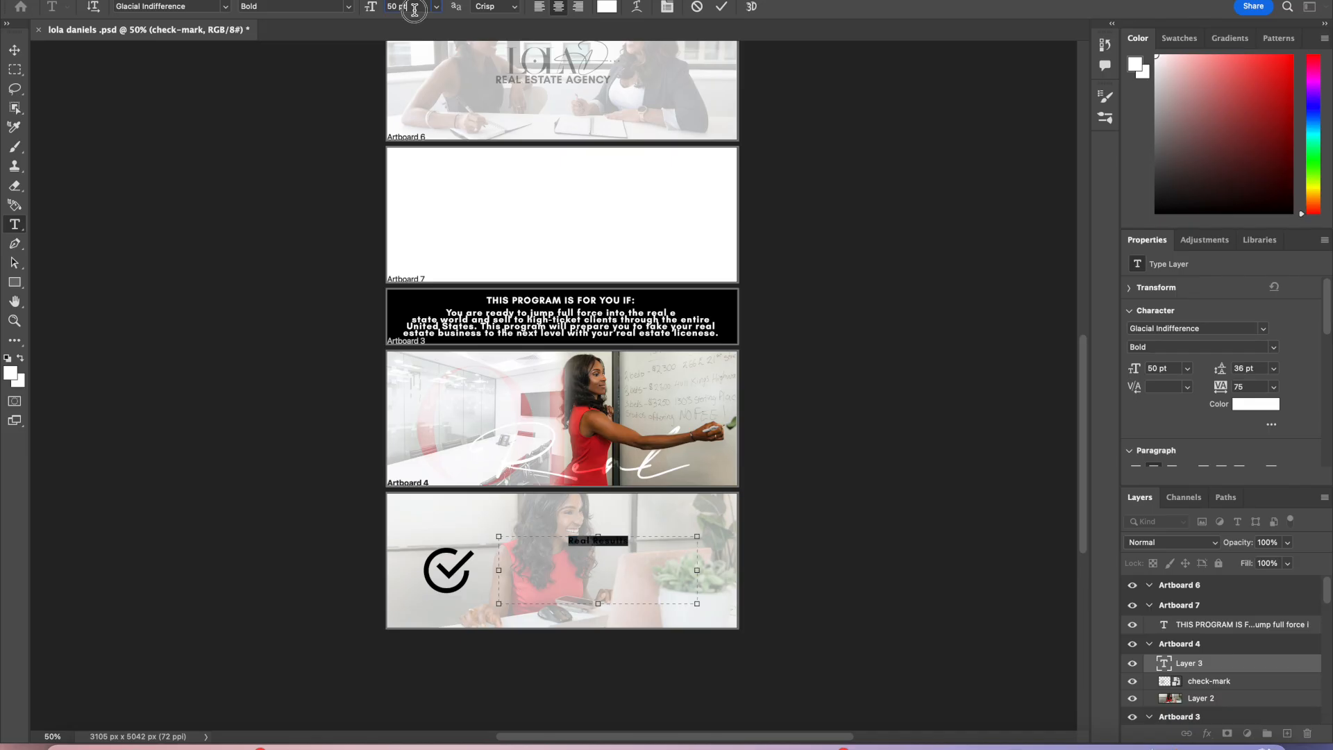
key(Return)
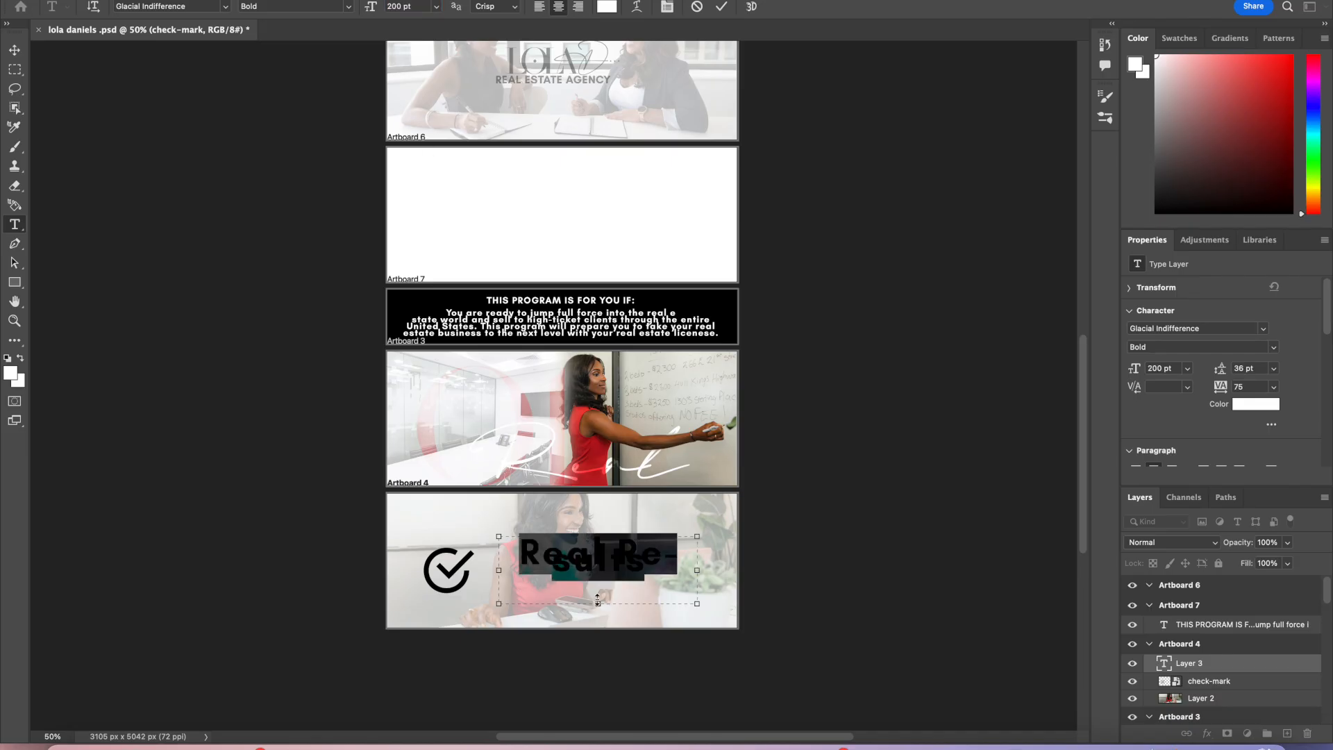
drag(499, 570, 453, 571)
drag(696, 570, 725, 570)
click(722, 7)
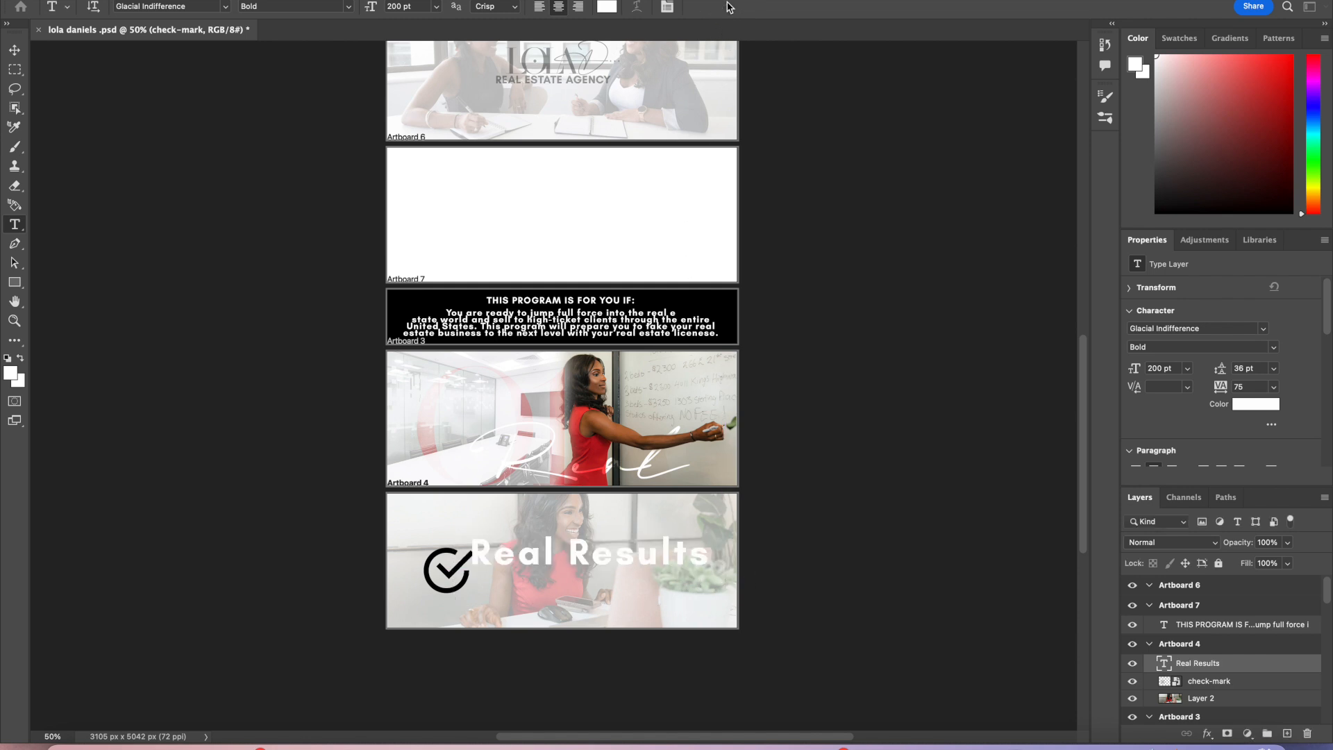
Step: Nudge the text beside the check mark and retype it in capitals as REAL RESULTS
key(v)
drag(680, 576, 691, 576)
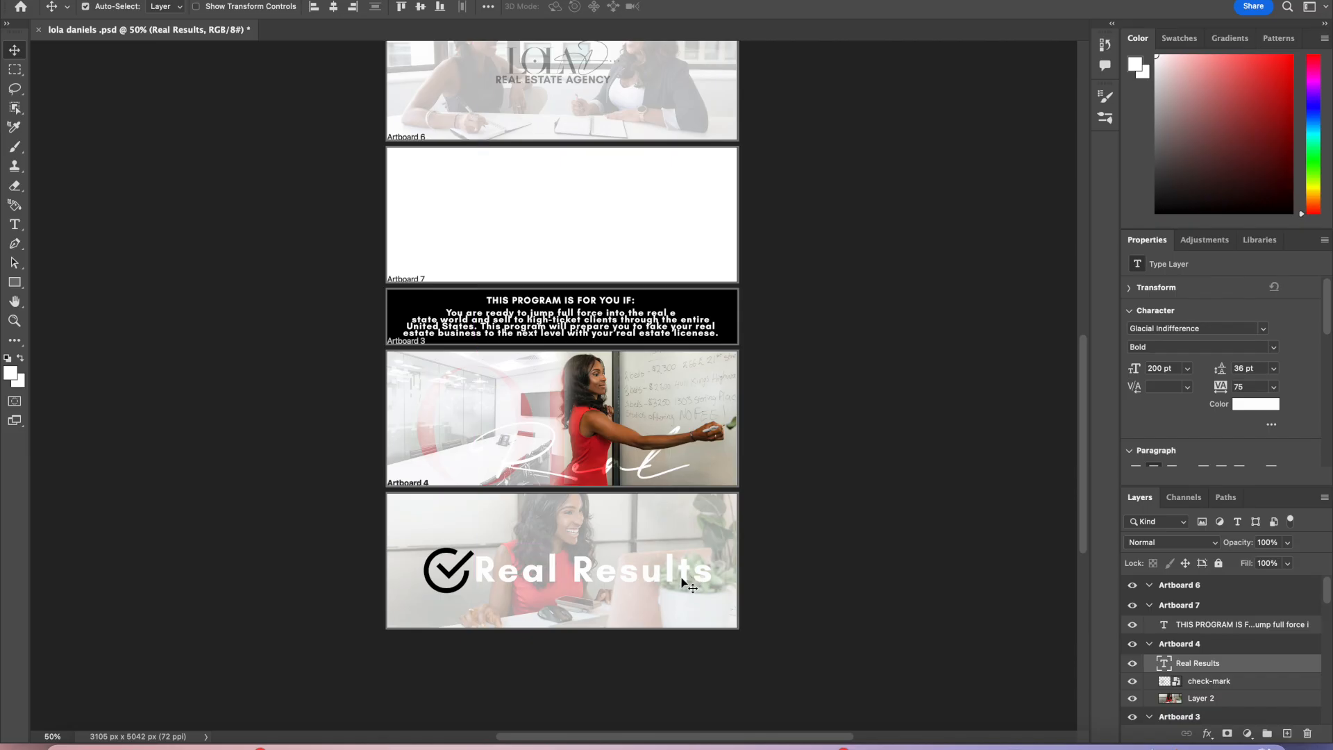
double_click(671, 570)
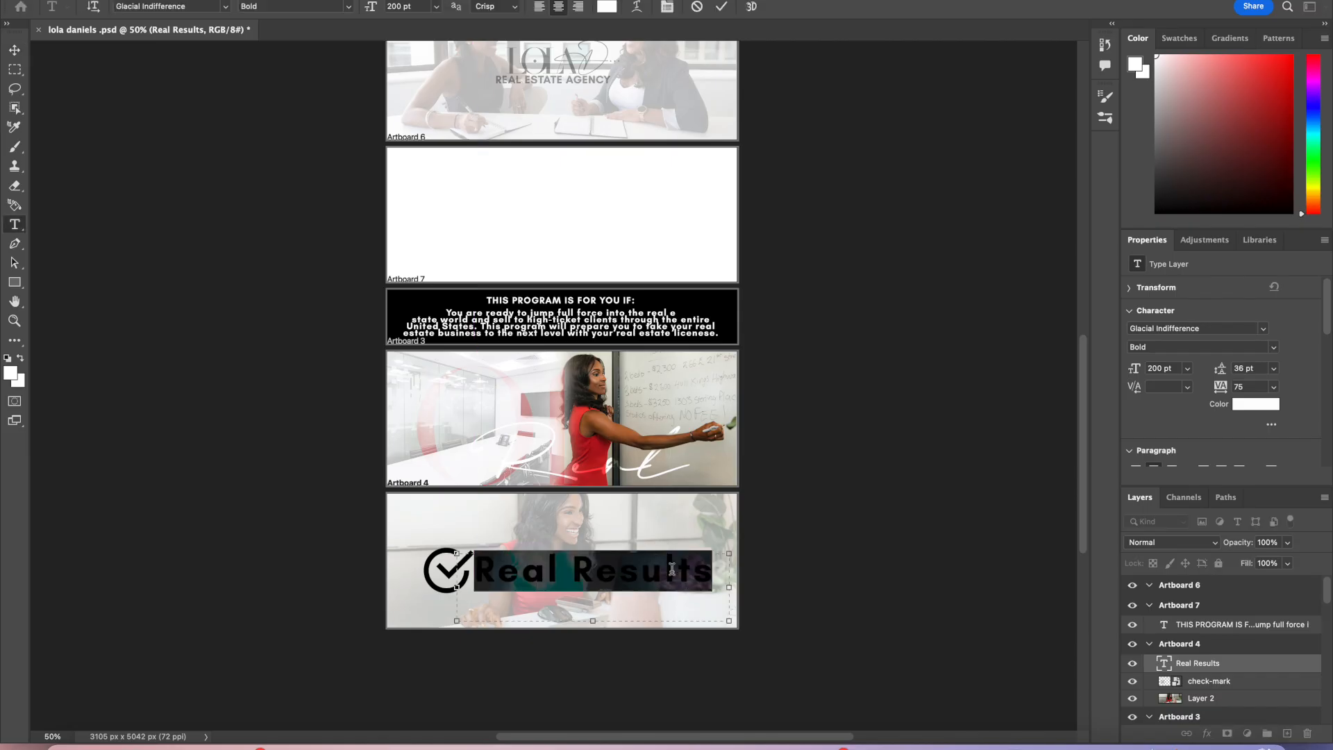
click(226, 7)
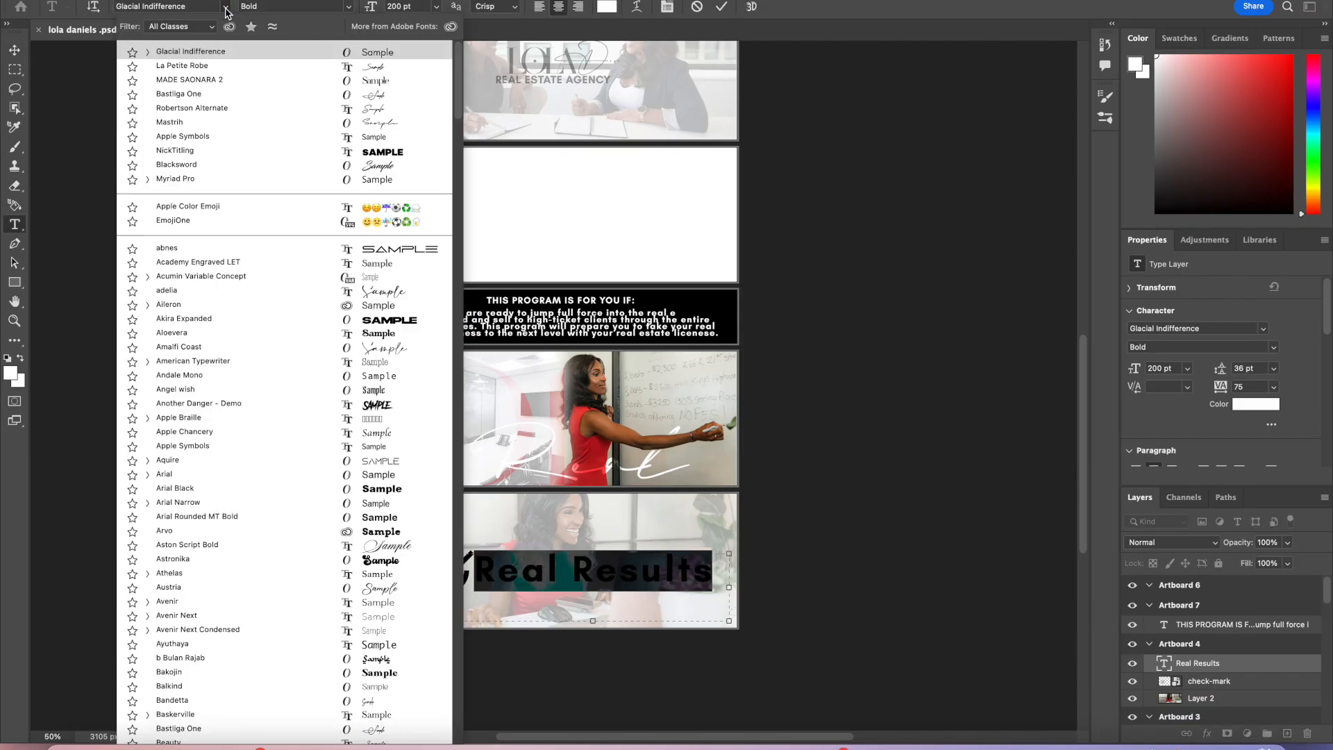
click(221, 52)
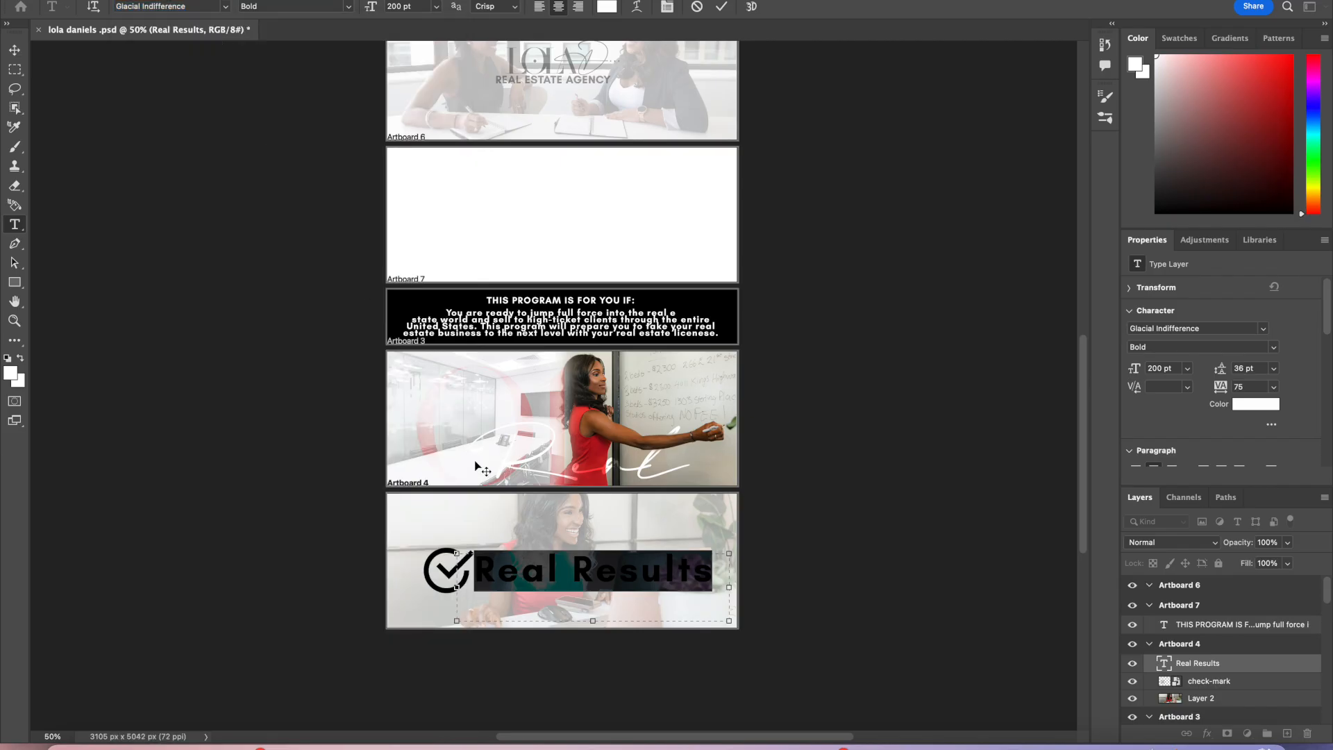
text(REAL RESULTS)
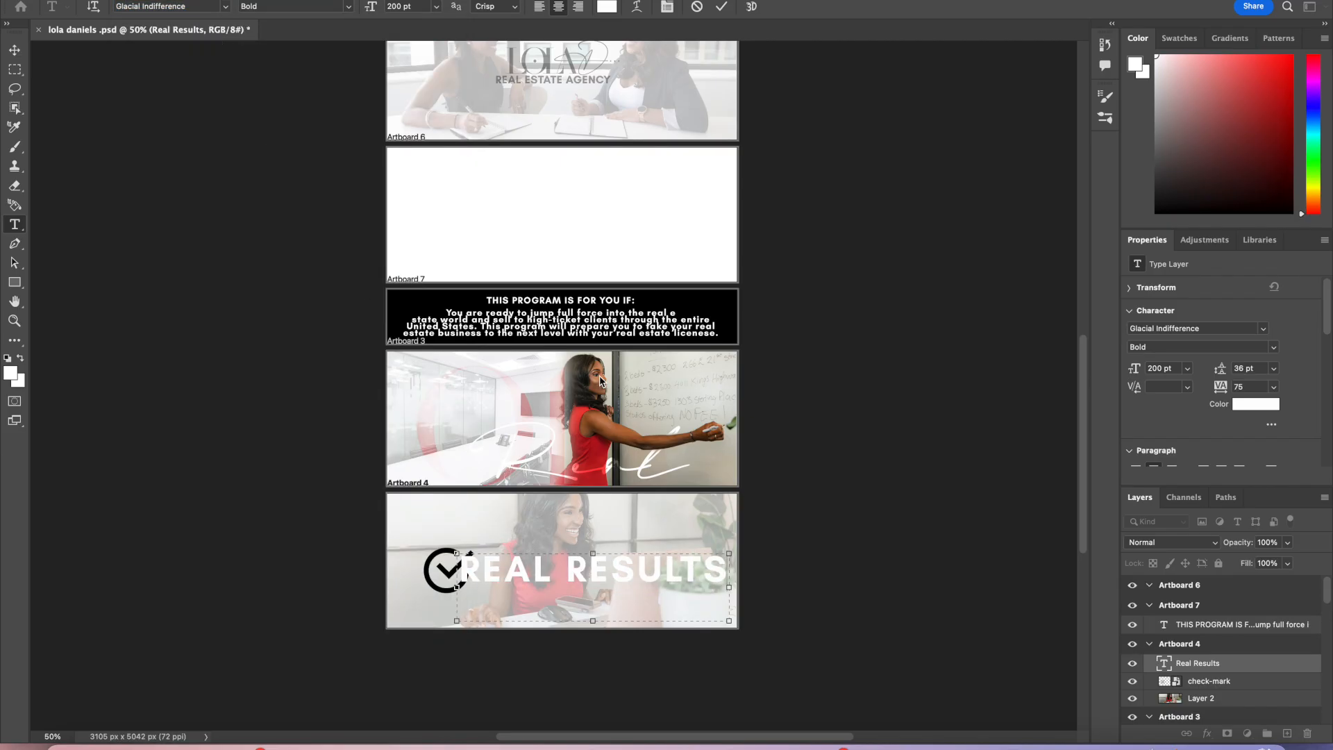
click(722, 6)
Step: Set REAL RESULTS to 150 pt and move it next to the check mark
key(v)
double_click(698, 564)
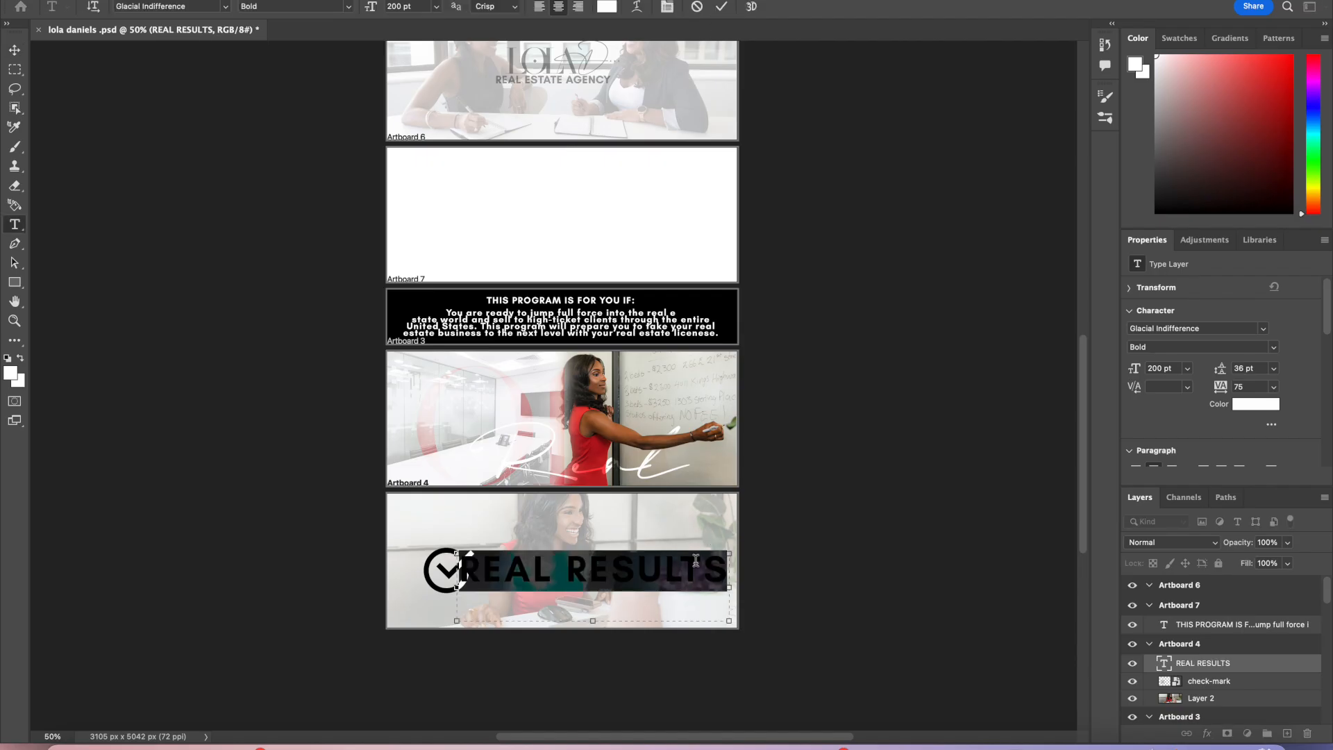
text(150)
key(Return)
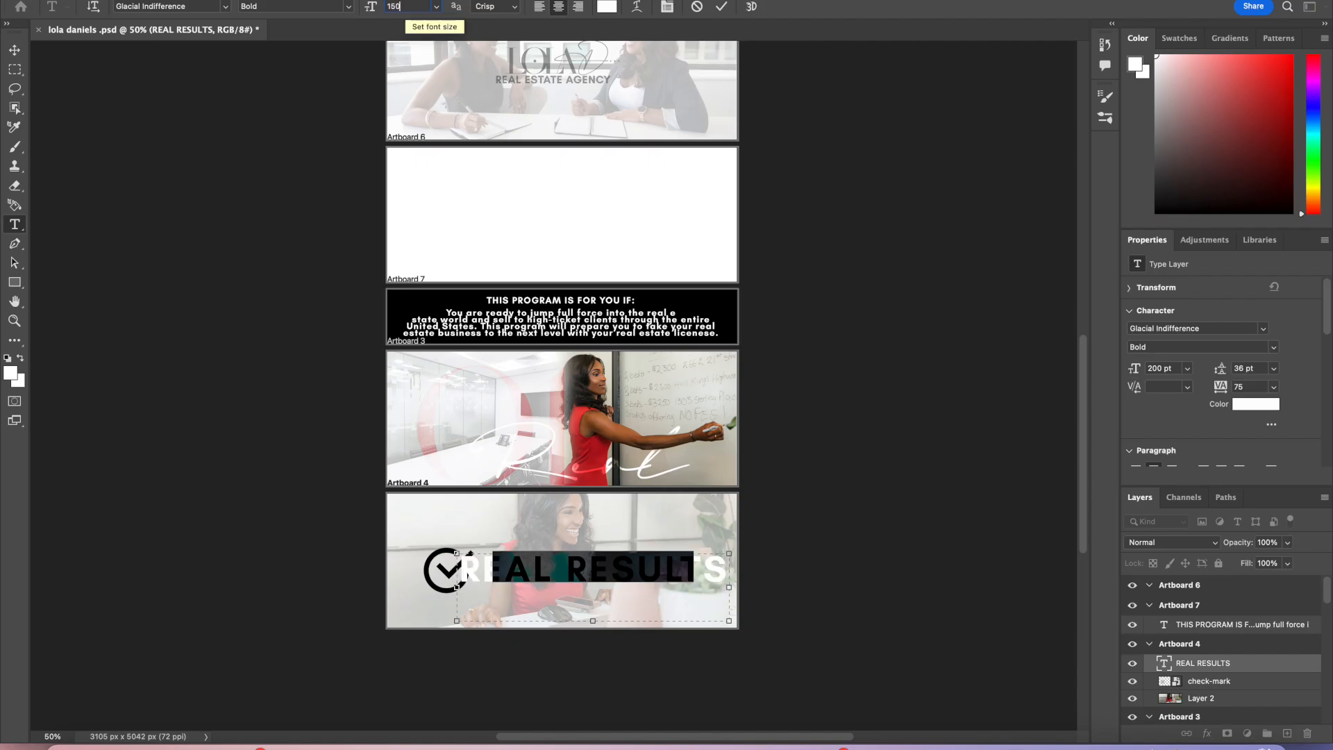
click(723, 7)
key(v)
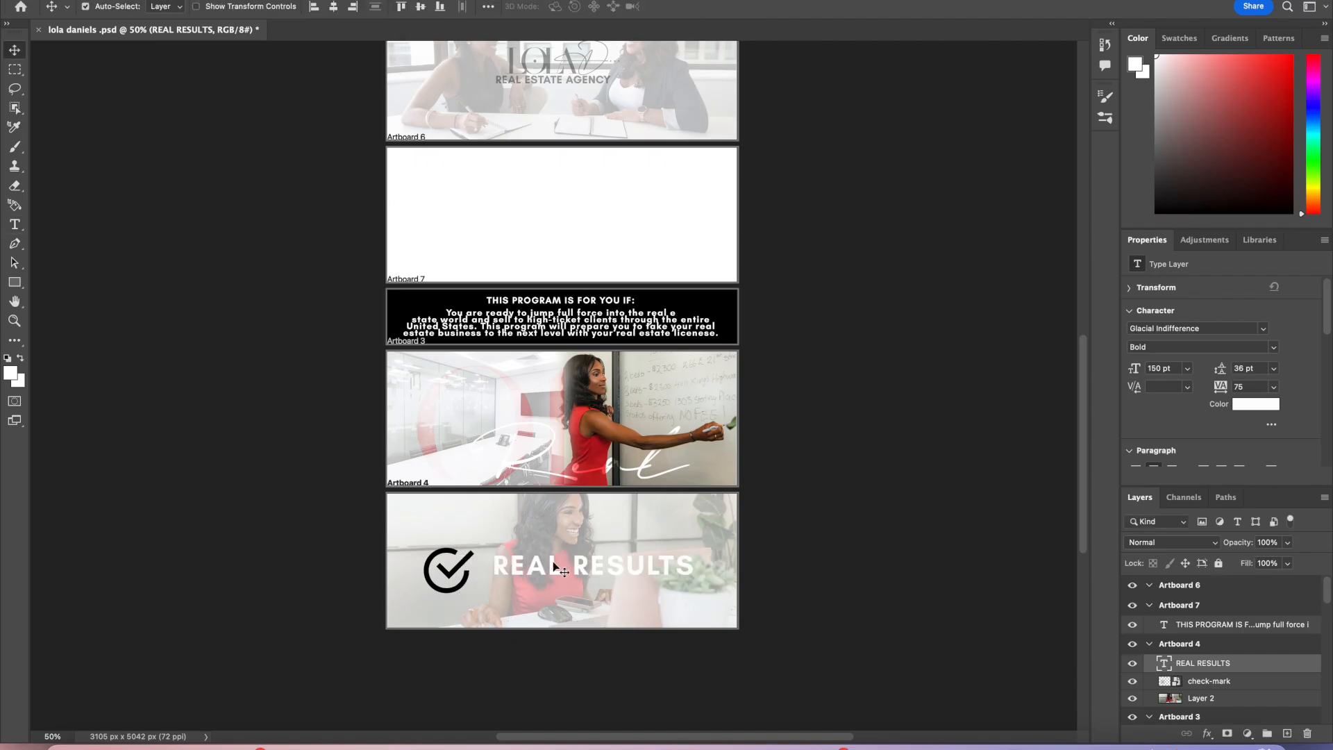
drag(546, 575, 531, 574)
Step: Switch to Pexels and search for real estate photos
scroll(665, 515, up, 3)
scroll(665, 515, up, 1)
scroll(664, 516, down, 3)
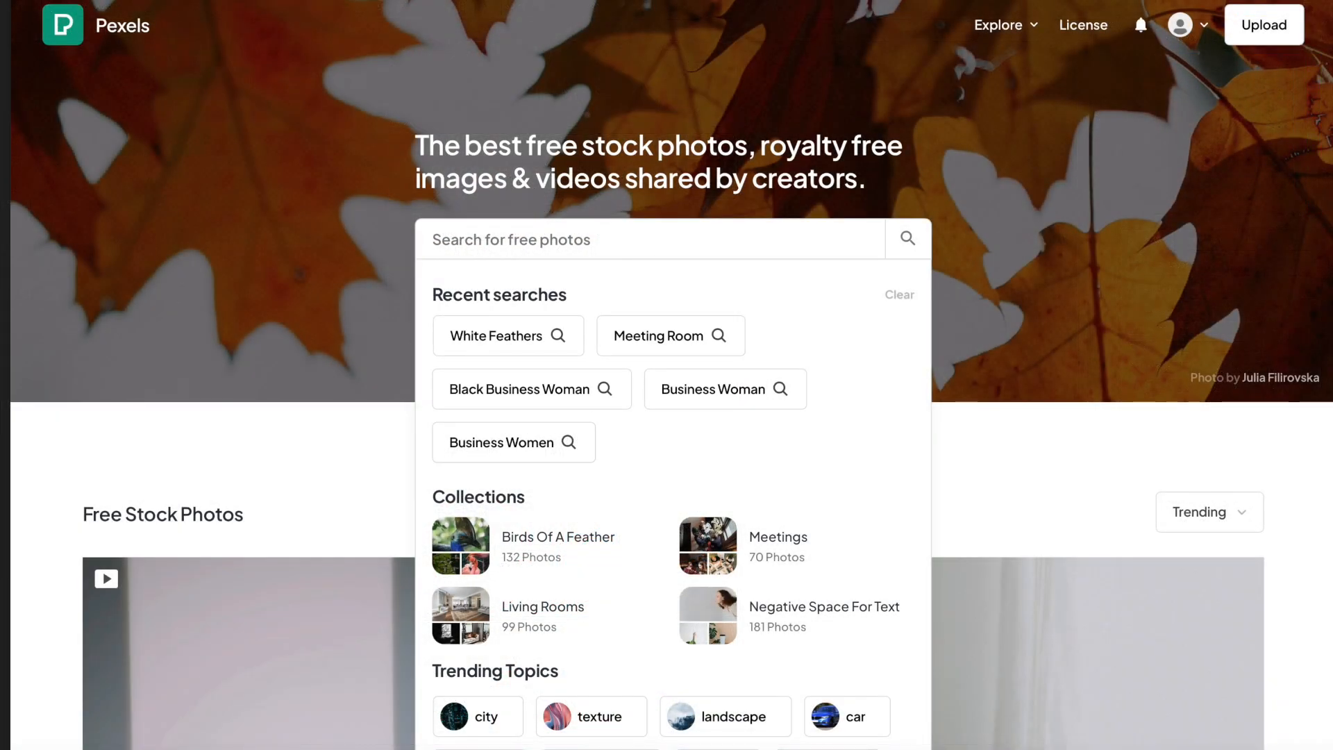
text(real estate)
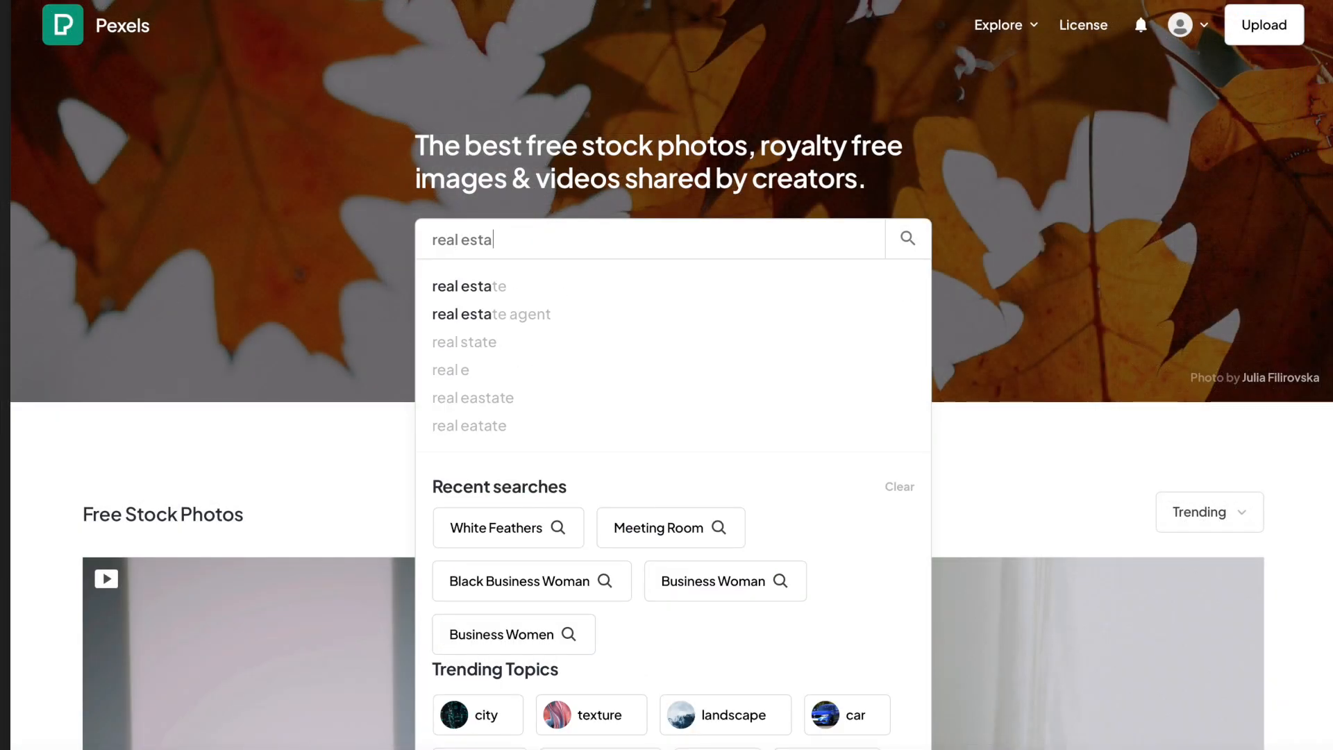
key(Return)
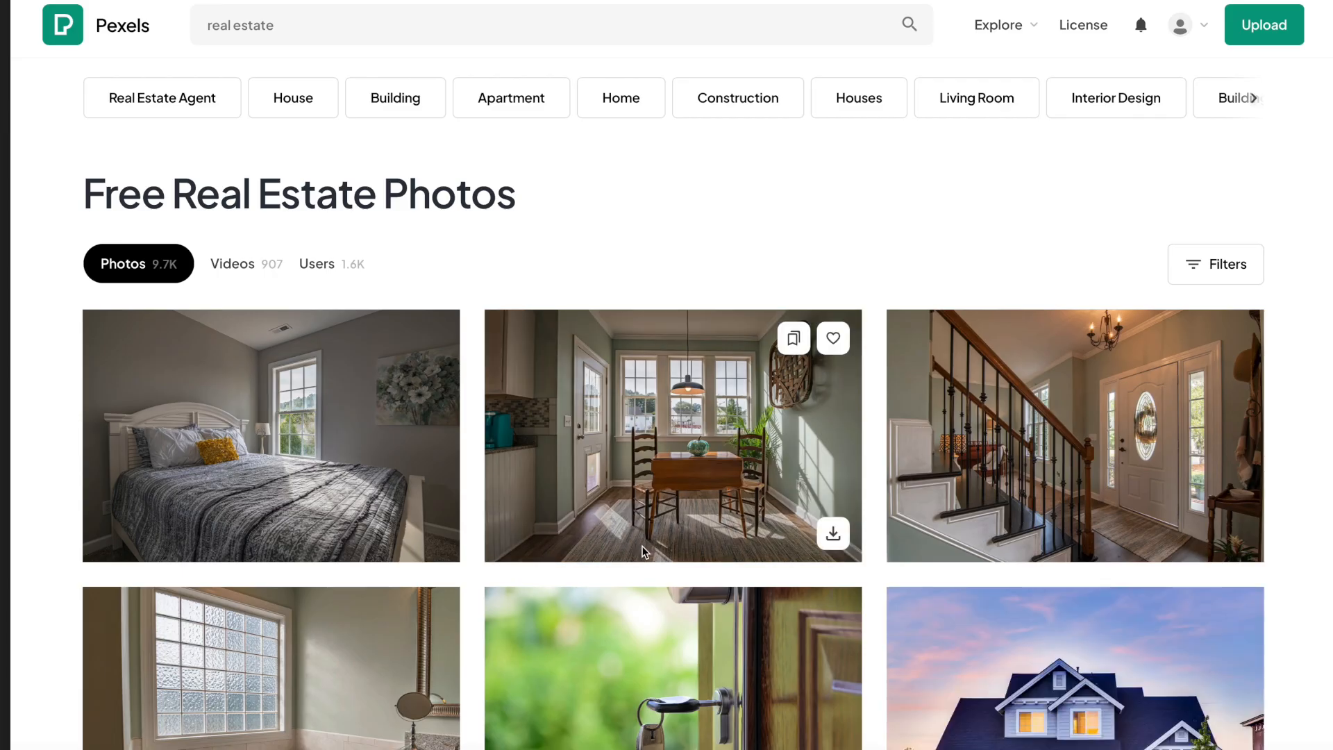
Step: Browse the Pexels real estate results and open the photo of a two-storey house at dusk
scroll(641, 545, down, 9)
scroll(642, 552, down, 8)
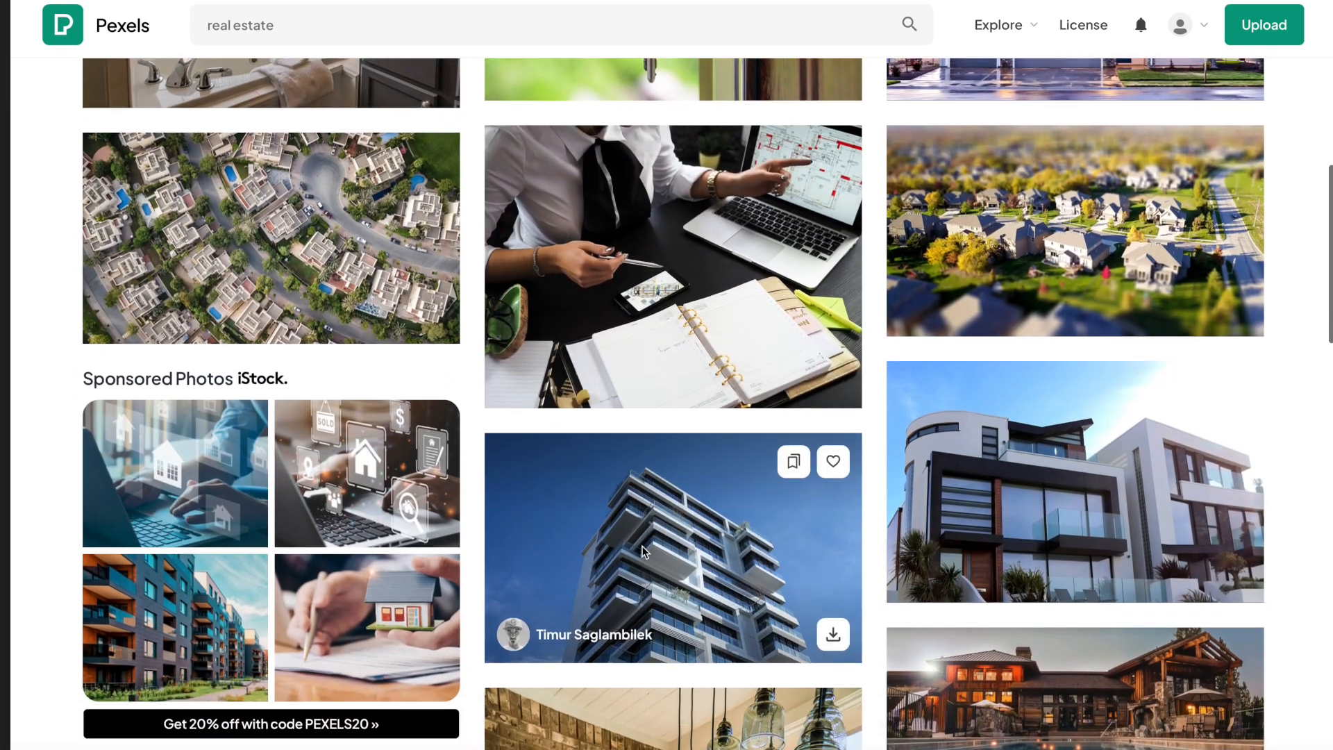
scroll(643, 546, down, 3)
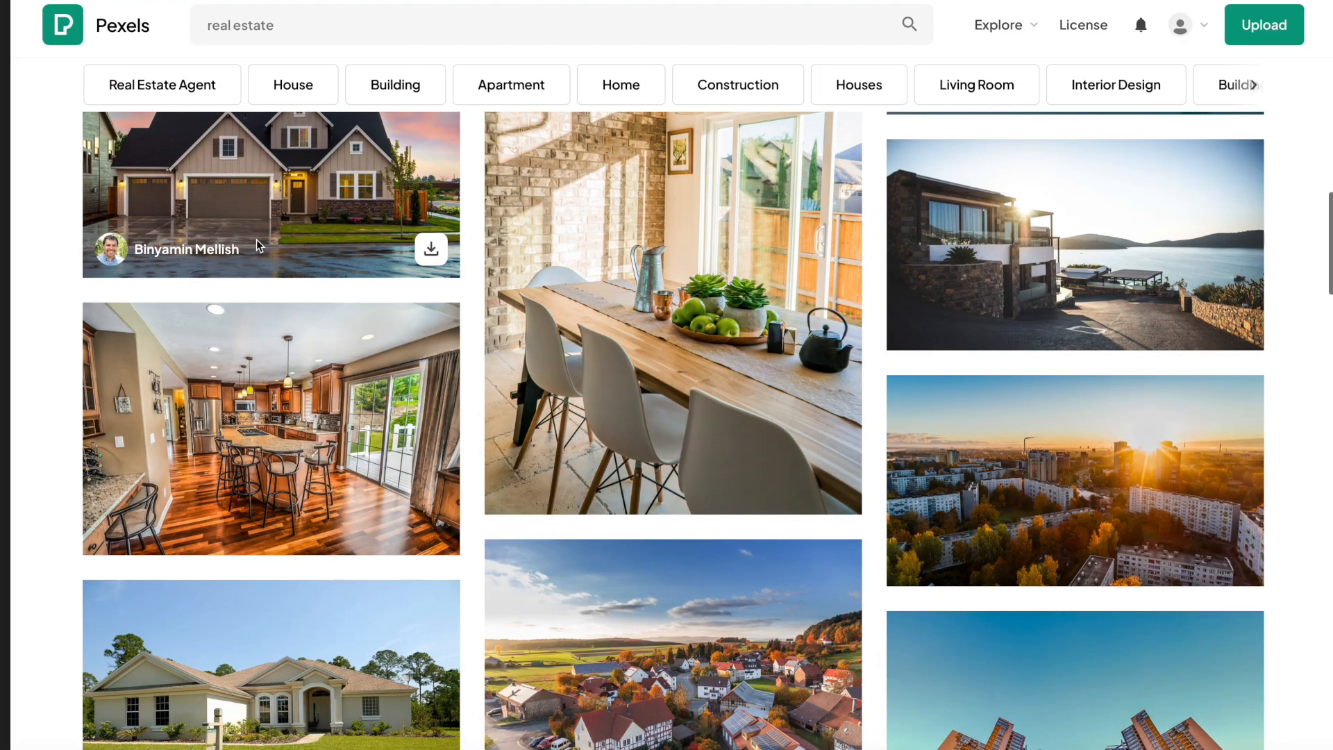
scroll(257, 240, up, 20)
scroll(646, 555, down, 7)
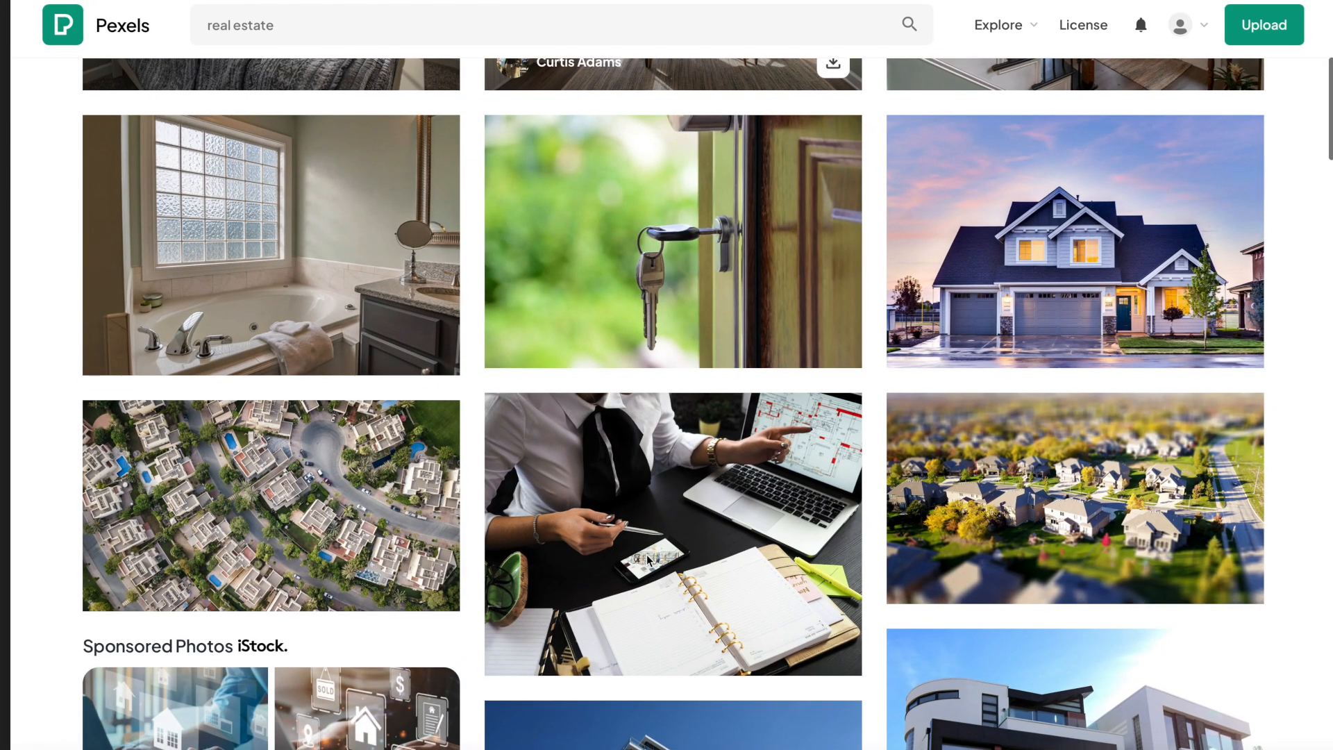
scroll(770, 532, down, 10)
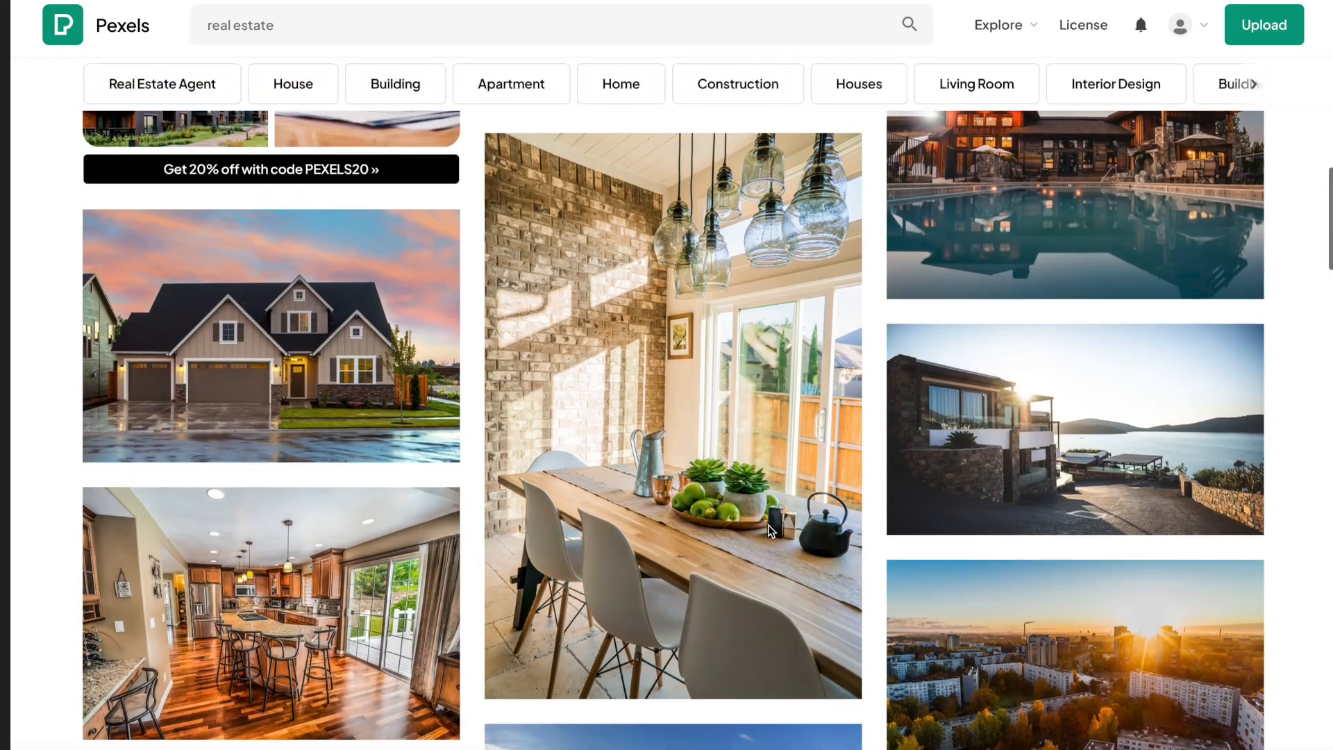
scroll(553, 528, up, 9)
scroll(554, 532, up, 3)
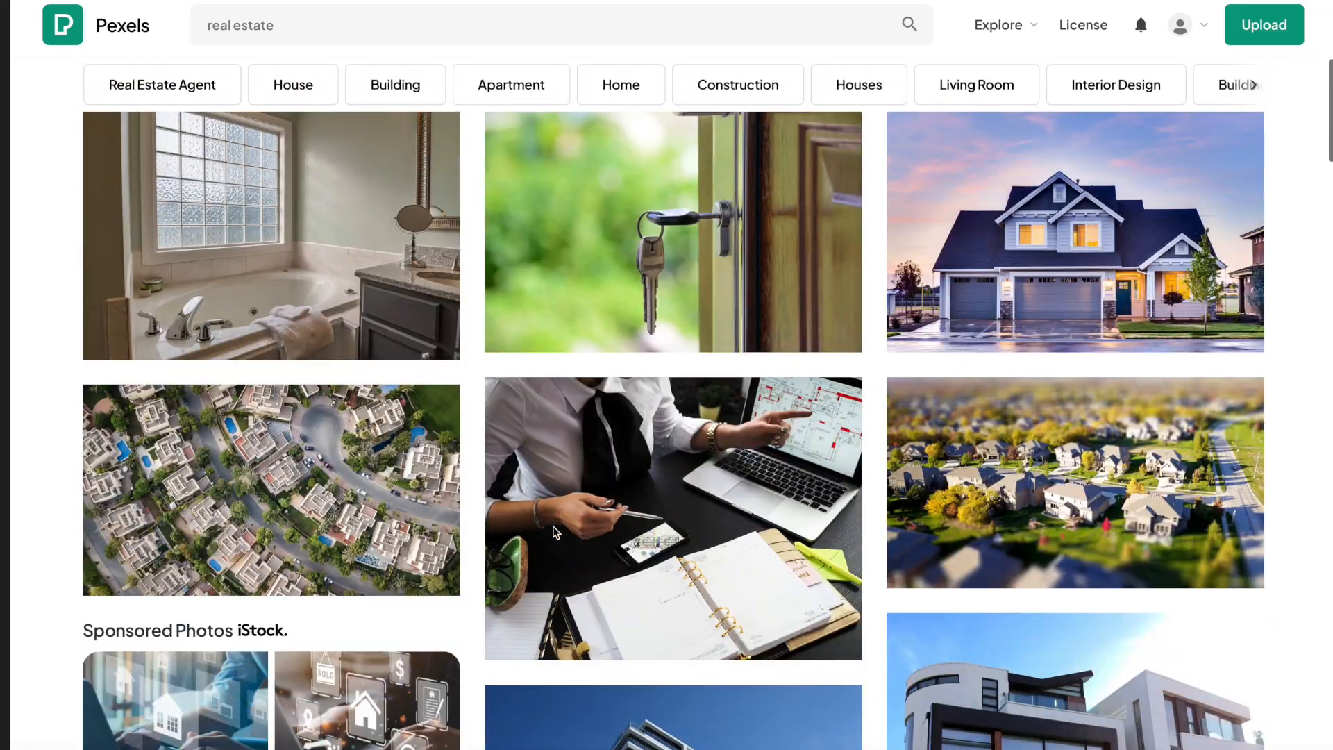
scroll(554, 532, down, 13)
click(216, 267)
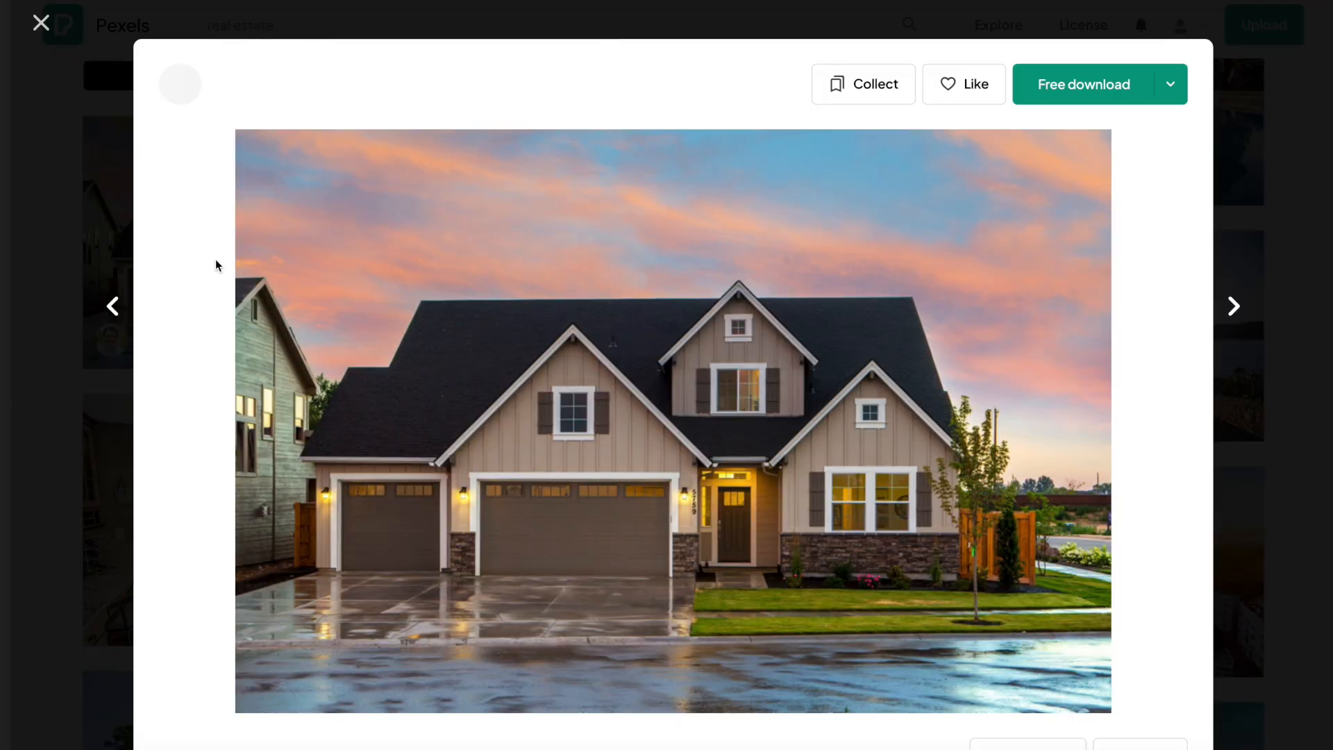
scroll(601, 416, down, 12)
scroll(617, 427, up, 10)
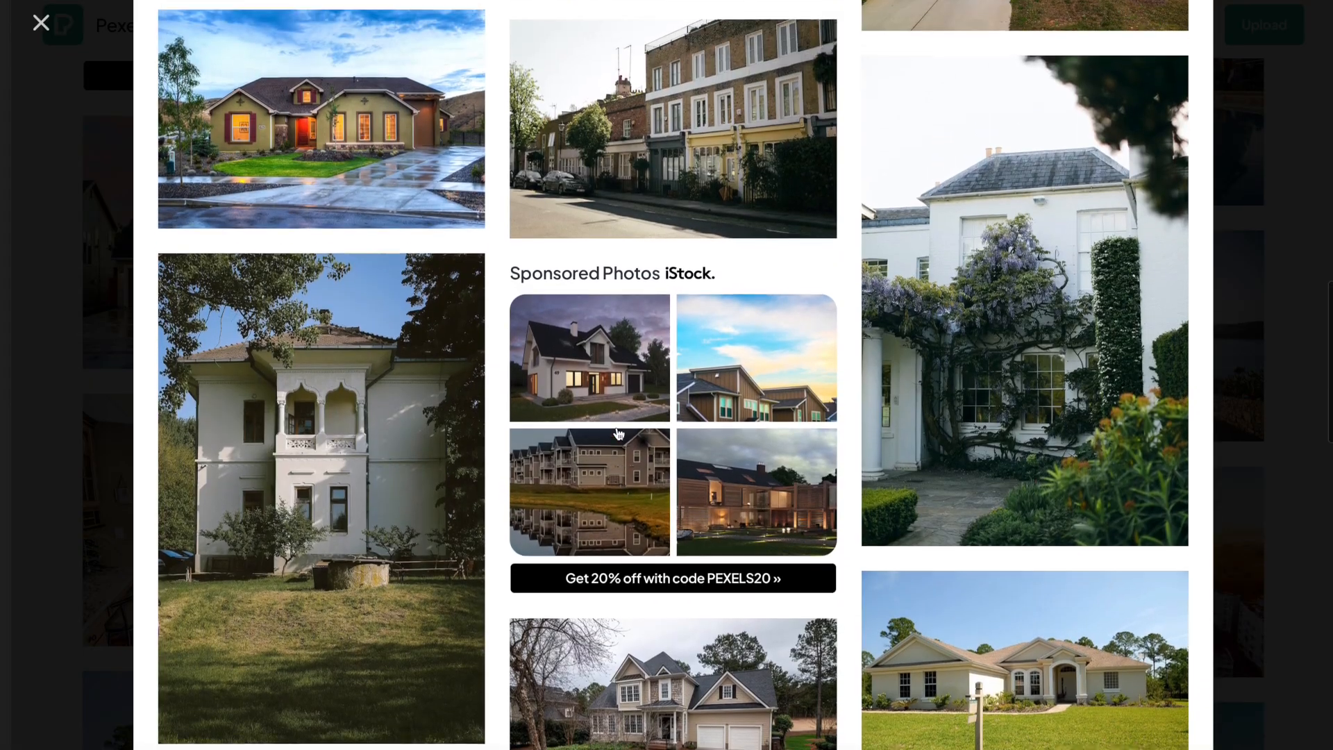
scroll(617, 427, down, 2)
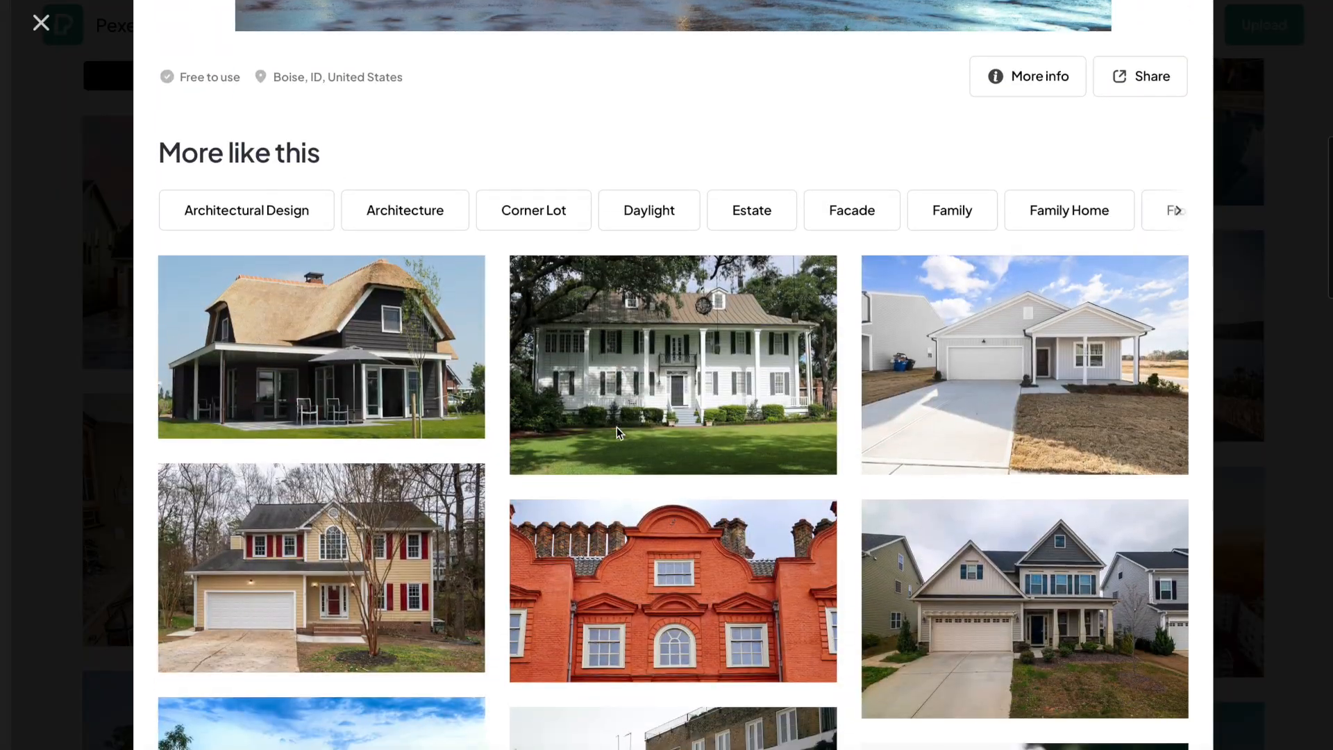
scroll(617, 427, up, 8)
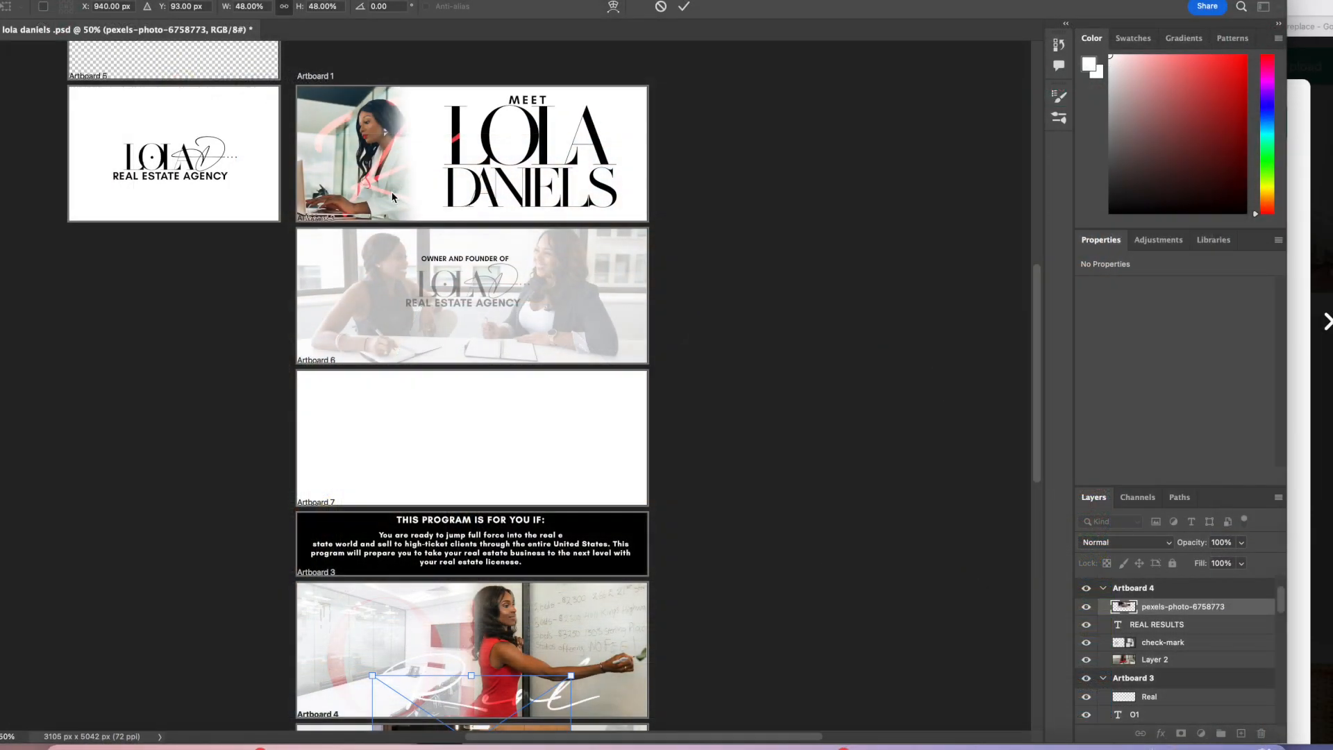
Step: Adjust the kitchen photo's size and position on the left side of the photo artboard
drag(535, 702, 397, 424)
mouse_move(380, 450)
mouse_down()
mouse_move(401, 405)
mouse_move(394, 438)
mouse_up()
key(Return)
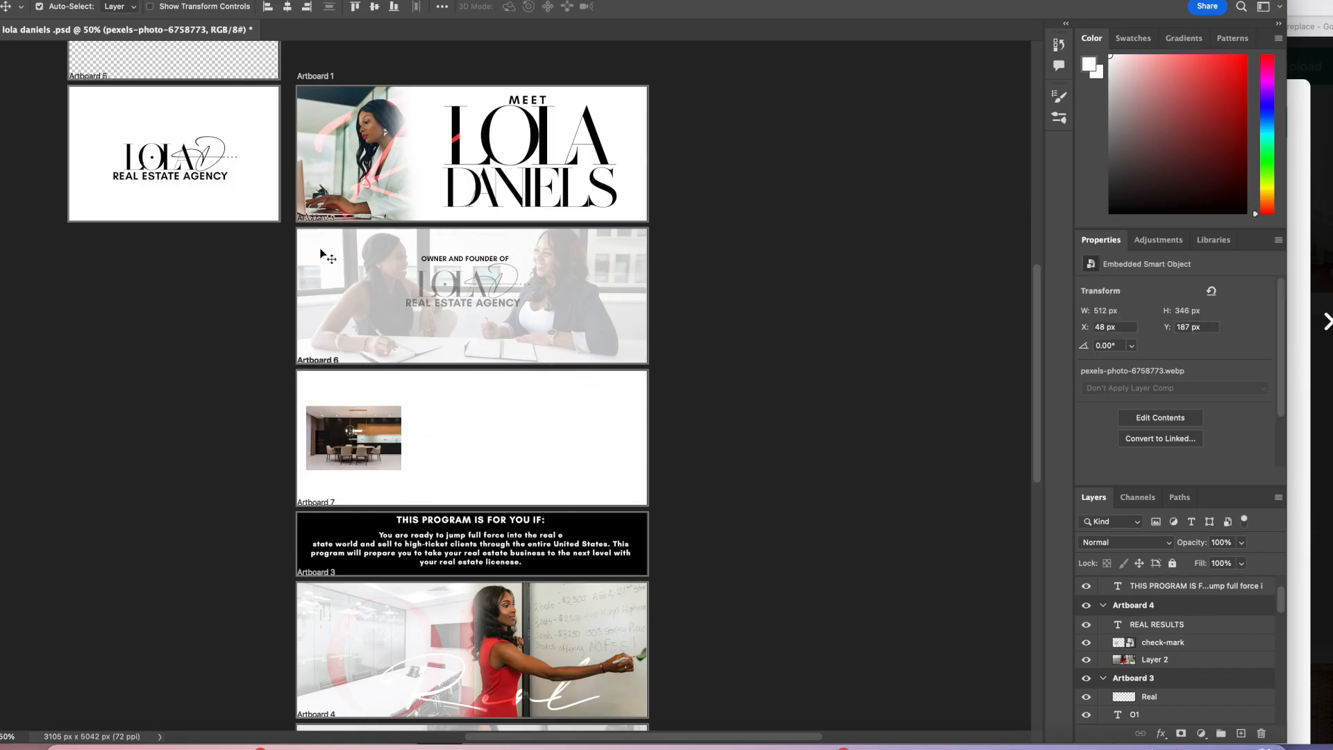
Step: Place the downloaded dining-room photo on the right side of the photo artboard, scaled to match the kitchen photo
drag(347, 0, 347, 138)
click(336, 89)
drag(320, 217, 487, 595)
drag(545, 540, 500, 571)
drag(487, 591, 626, 582)
key(Return)
Step: Place the house photo in the middle of the photo artboard between the kitchen and dining-room photos
click(443, 92)
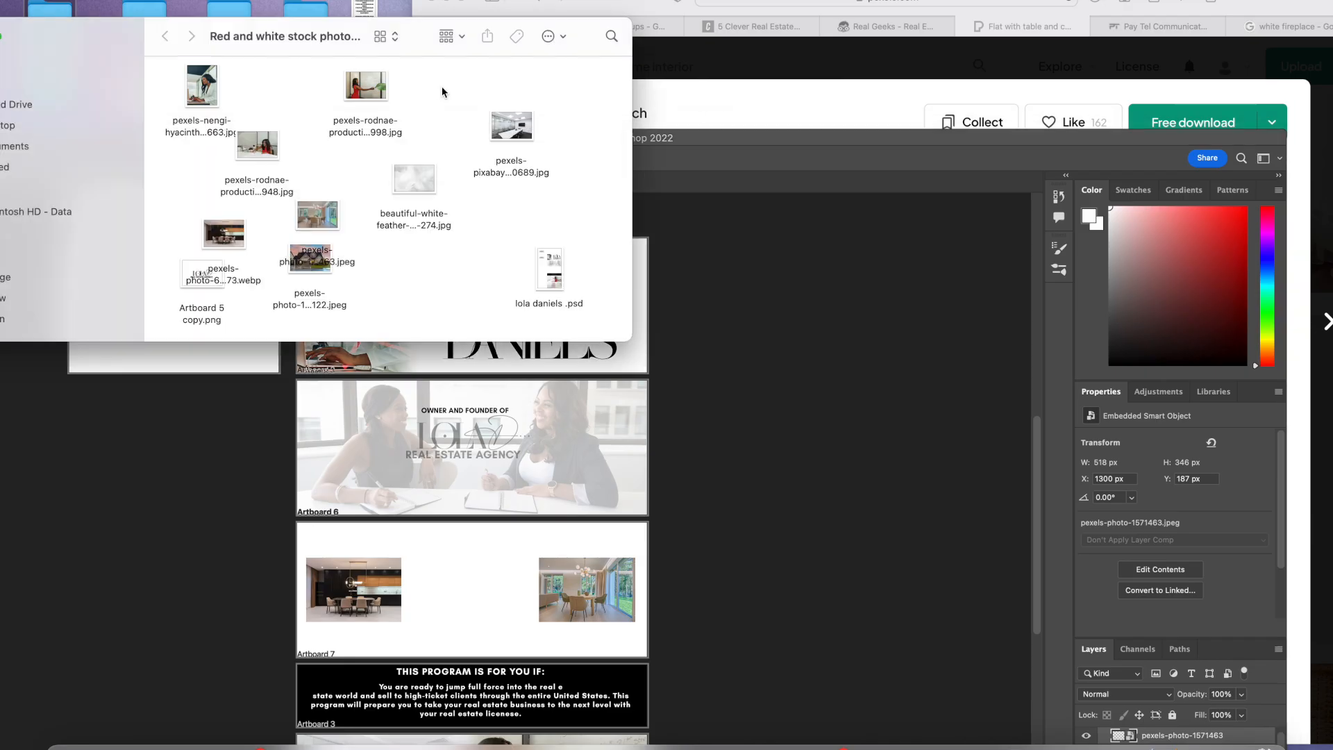
drag(323, 271, 472, 589)
drag(545, 541, 490, 616)
key(Return)
double_click(767, 137)
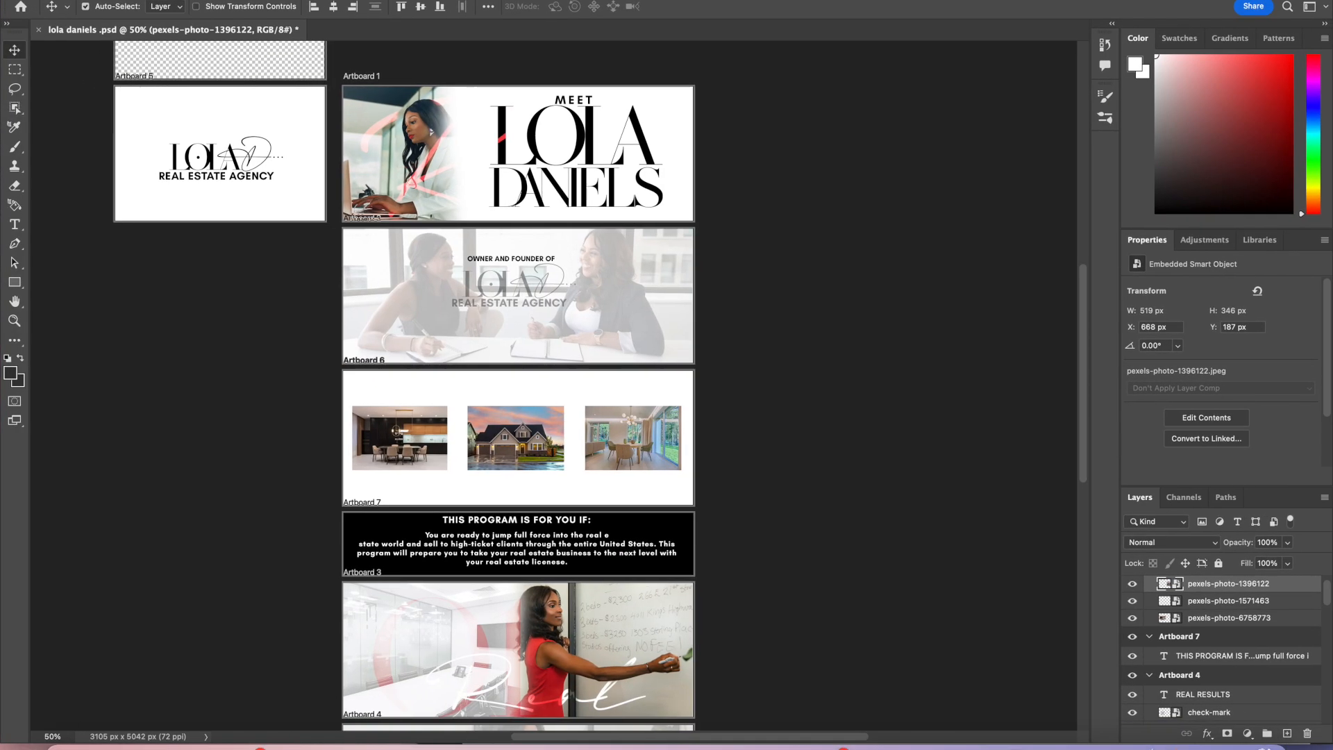
Step: Zoom in to inspect the row of three photos on the artboard
scroll(214, 530, down, 5)
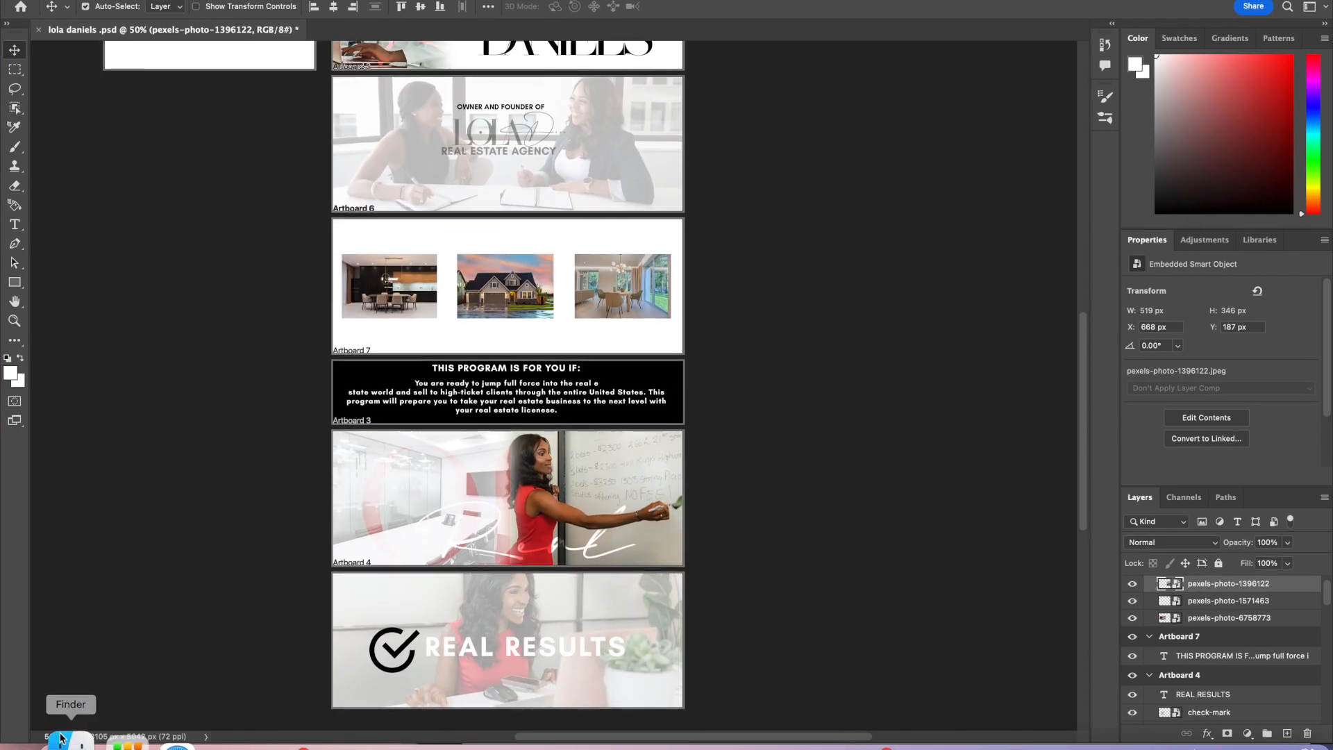
text(70)
key(Return)
scroll(417, 585, down, 3)
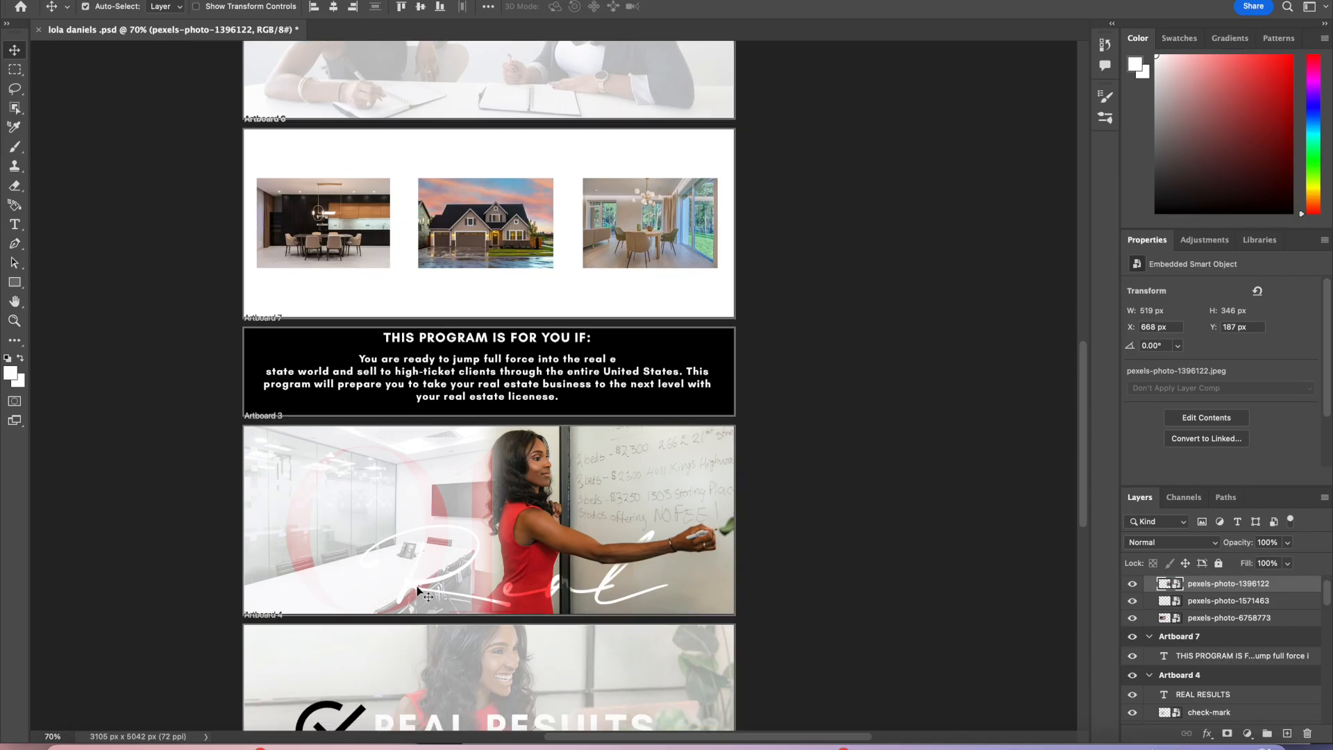
scroll(417, 585, up, 2)
scroll(416, 585, down, 6)
scroll(416, 585, up, 12)
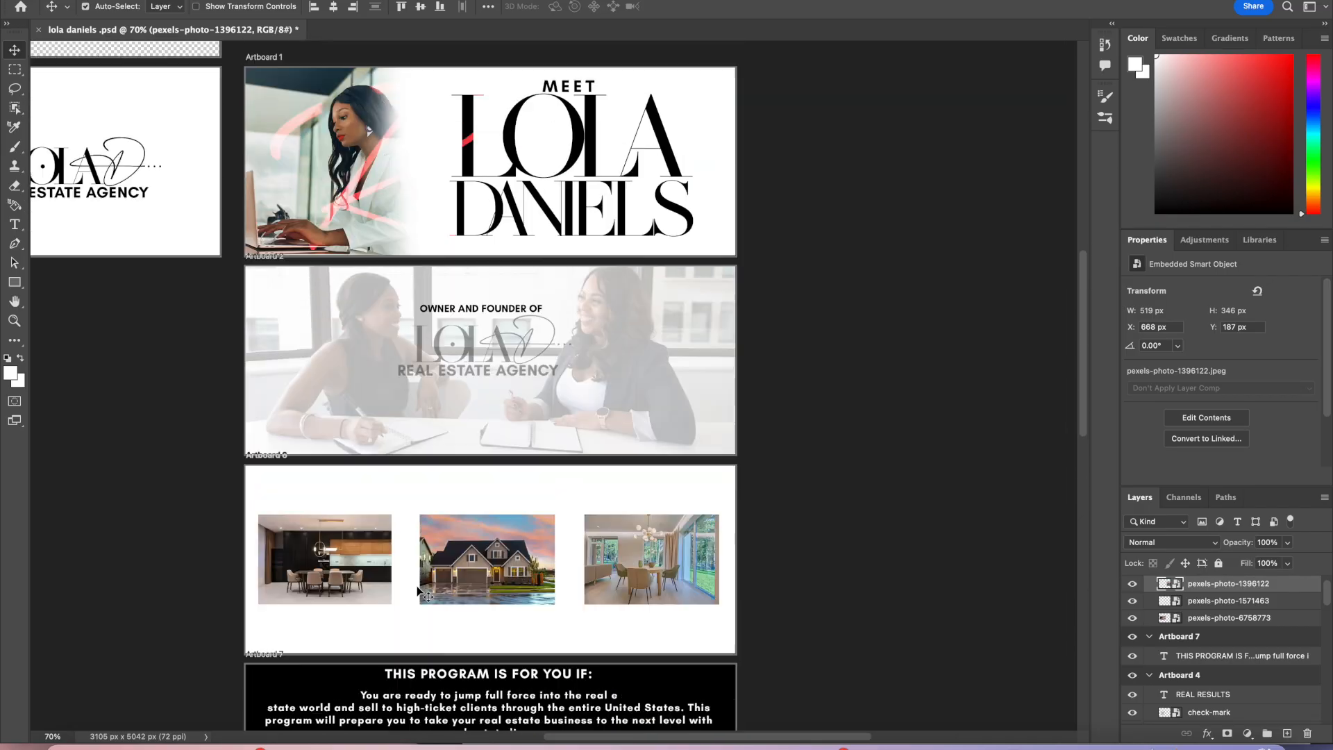
scroll(421, 591, down, 5)
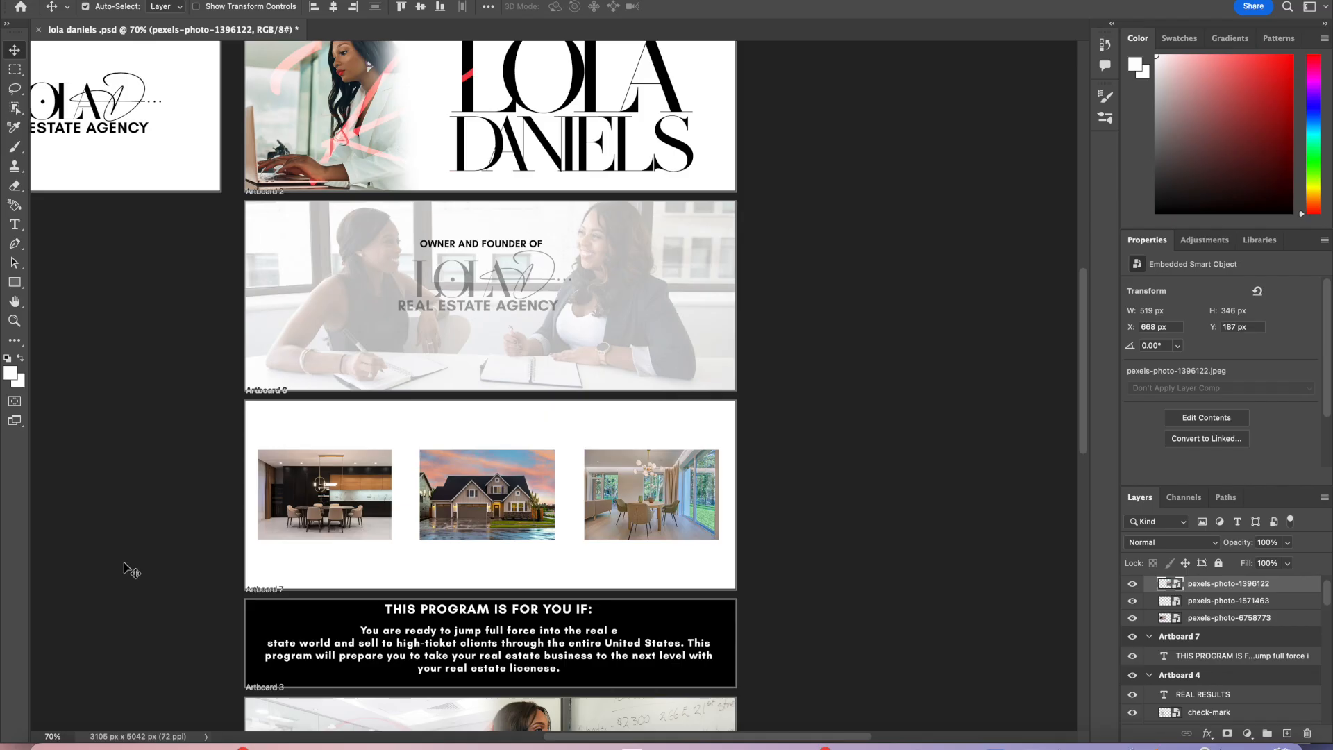
Step: Add a black EXPLORE heading above the kitchen photo and set it to 45 pt
click(14, 224)
click(293, 419)
drag(293, 418, 431, 419)
key(BackSpace)
click(1250, 405)
drag(923, 295, 991, 324)
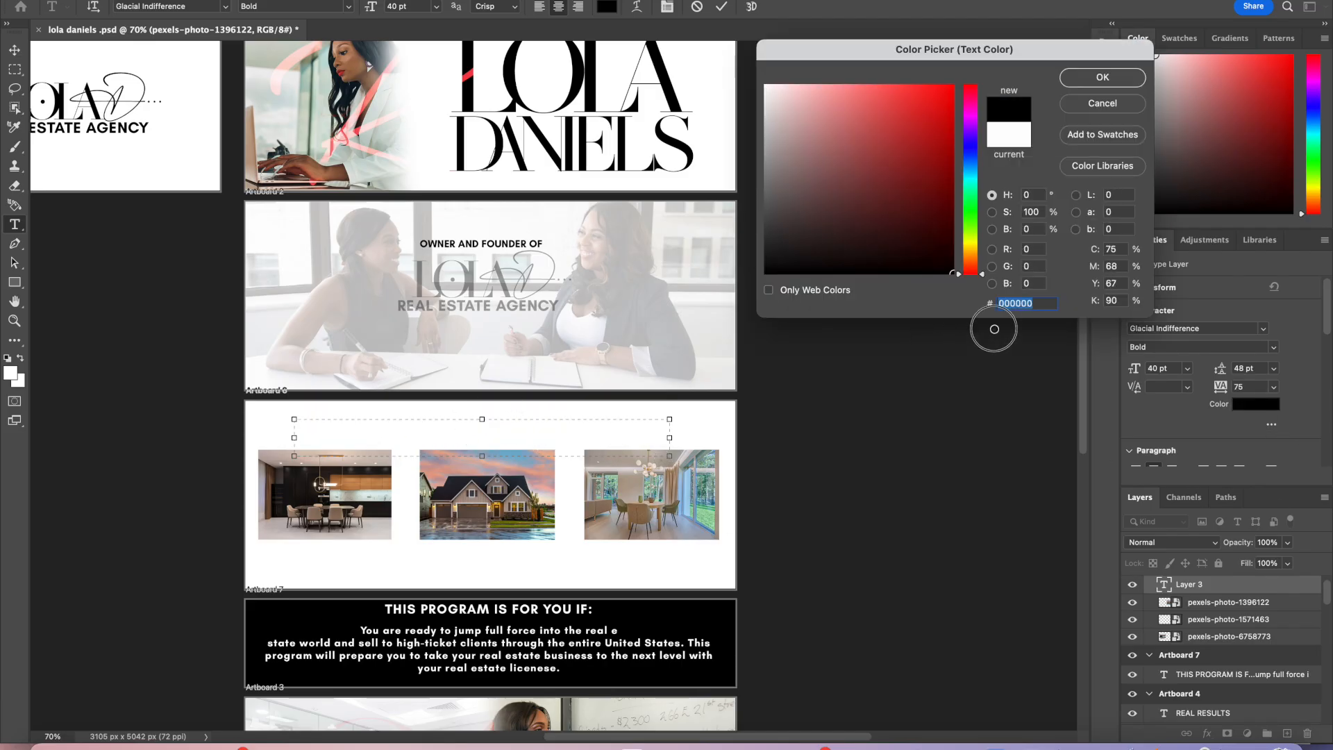
click(1102, 77)
drag(667, 438, 347, 439)
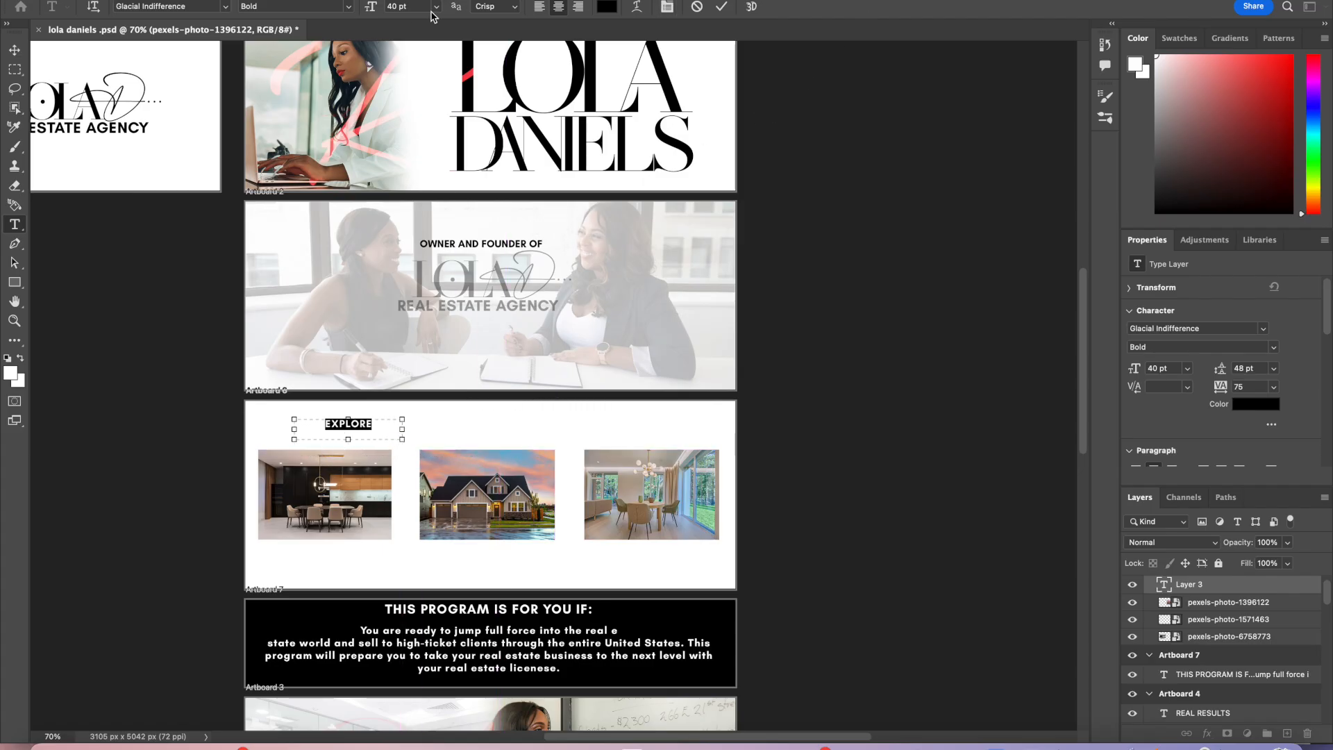
text(45)
key(Return)
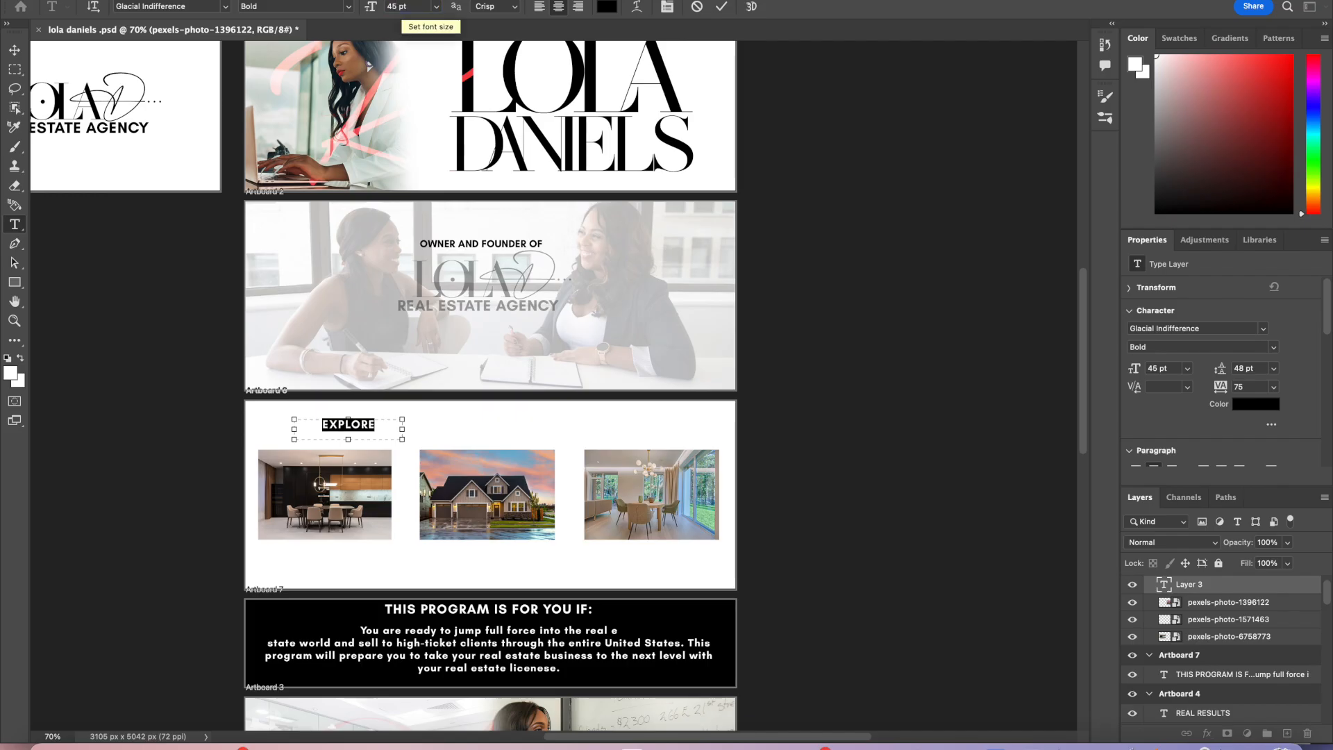
Step: Commit the text and center the EXPLORE heading above the kitchen photo
click(722, 7)
key(v)
drag(366, 427, 345, 444)
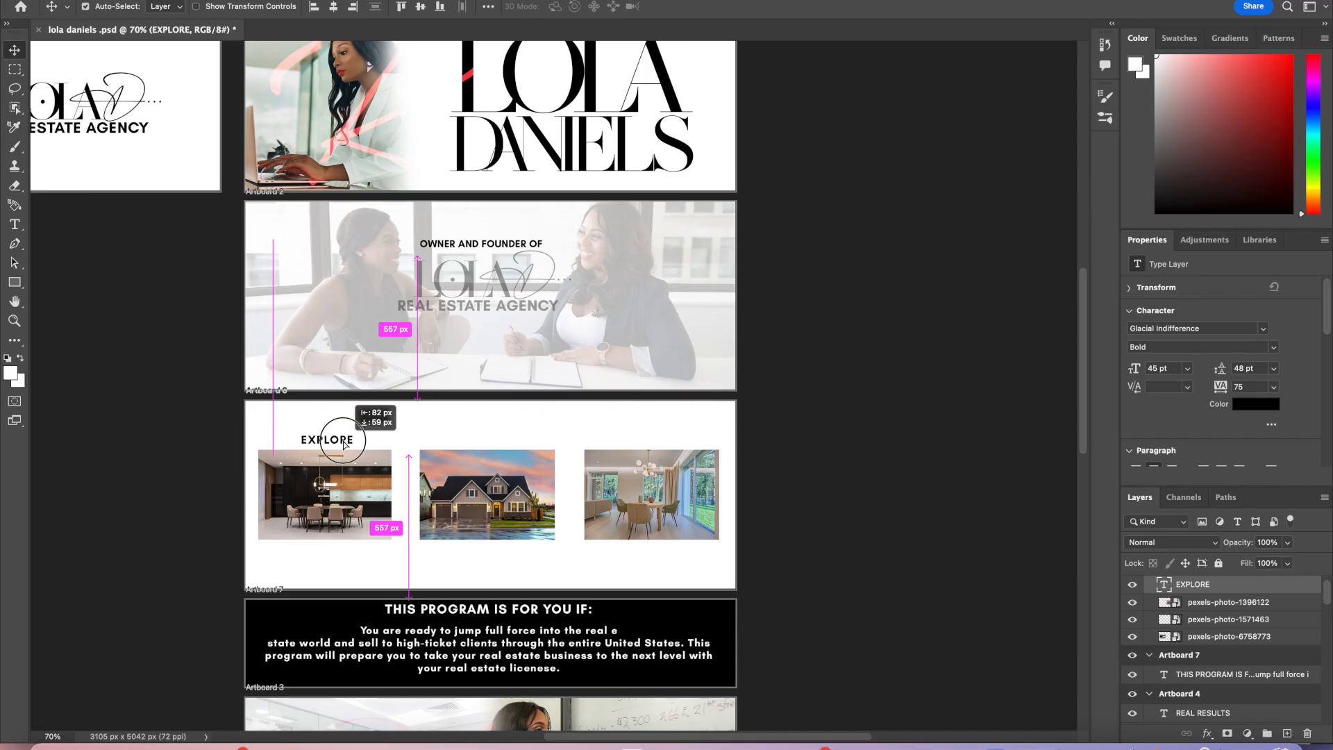
mouse_move(345, 444)
mouse_down()
mouse_move(336, 555)
mouse_move(345, 442)
mouse_up()
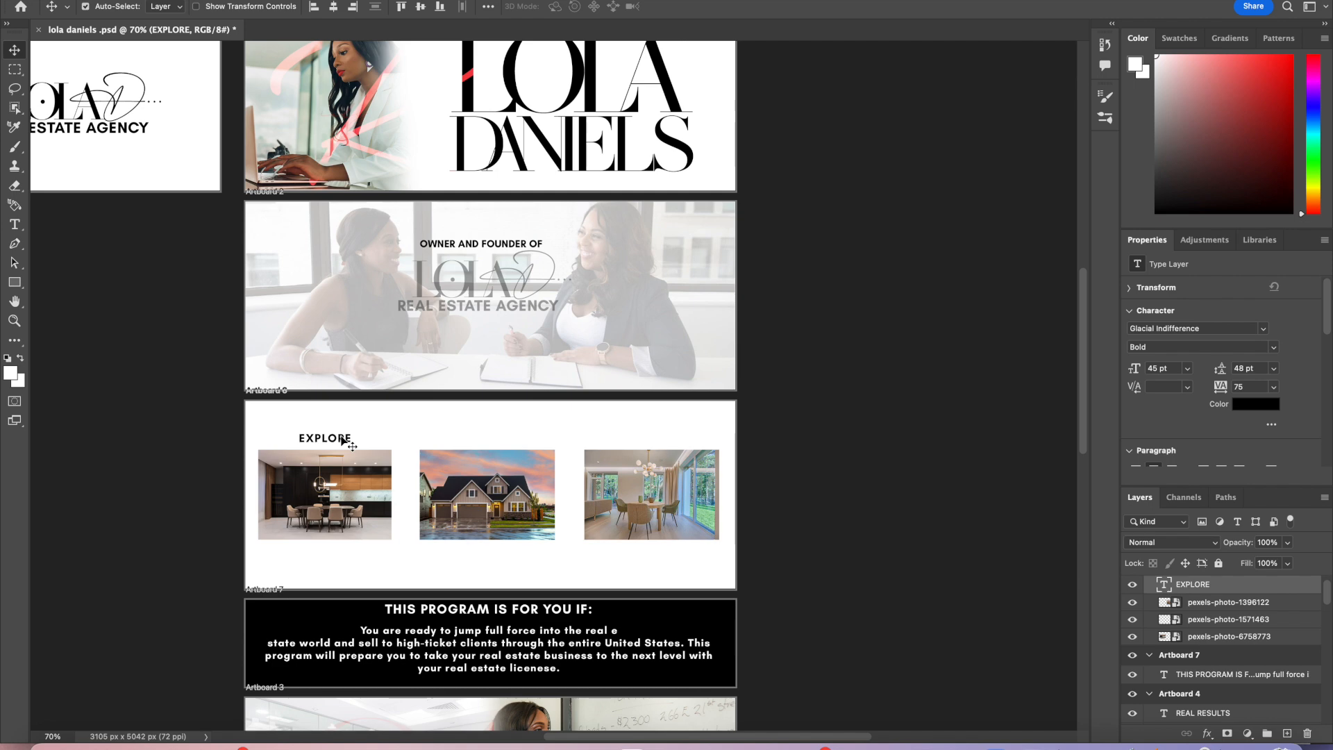
Step: Add a MODERN HOMES heading centered above the house photo
click(55, 742)
click(56, 738)
text(90)
key(Return)
scroll(353, 582, left, 1)
scroll(351, 584, down, 2)
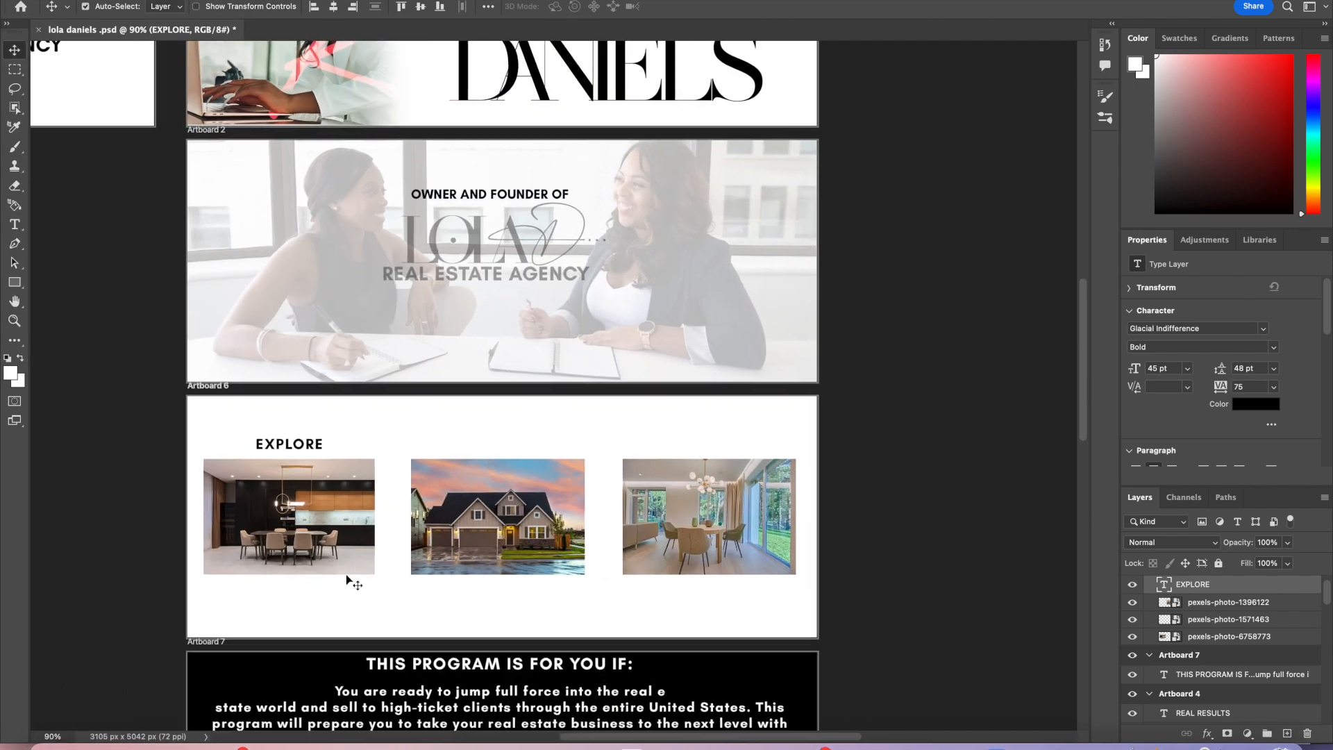
double_click(323, 402)
key(Escape)
drag(372, 364, 523, 403)
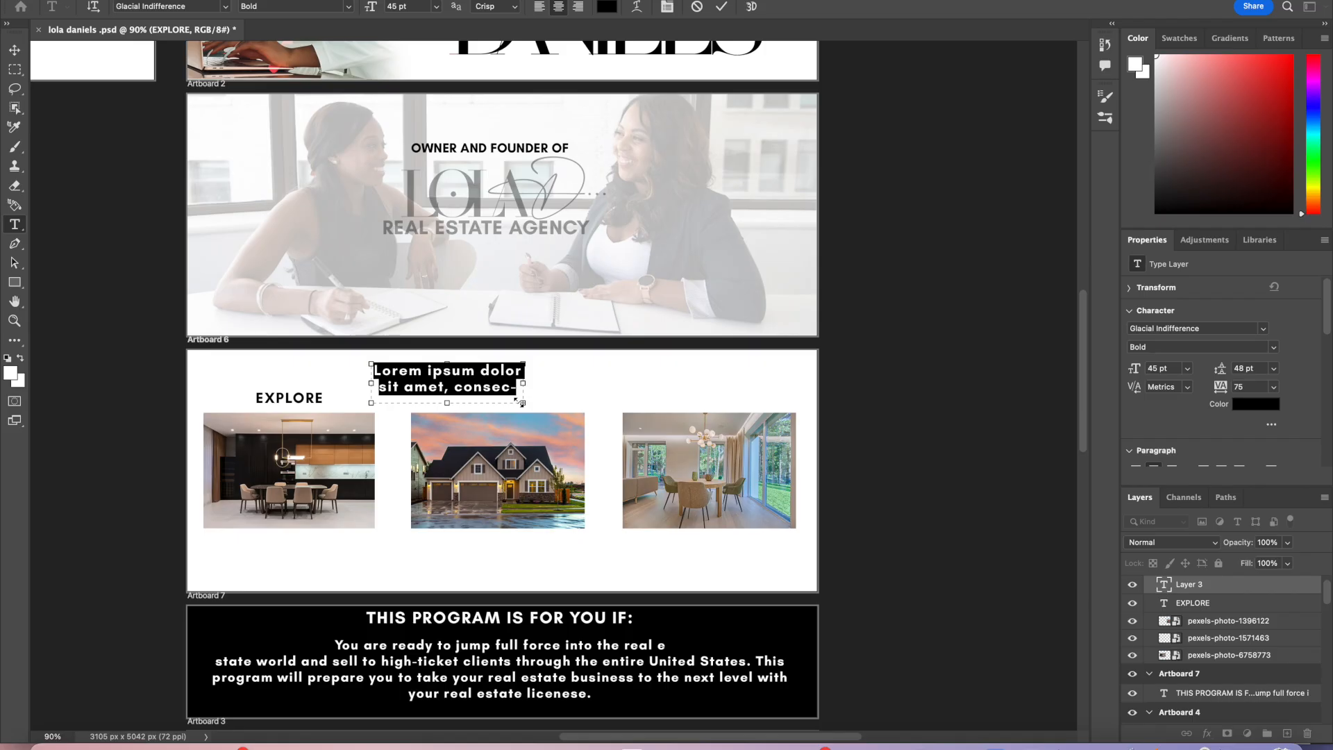
text(MODERN HOMES)
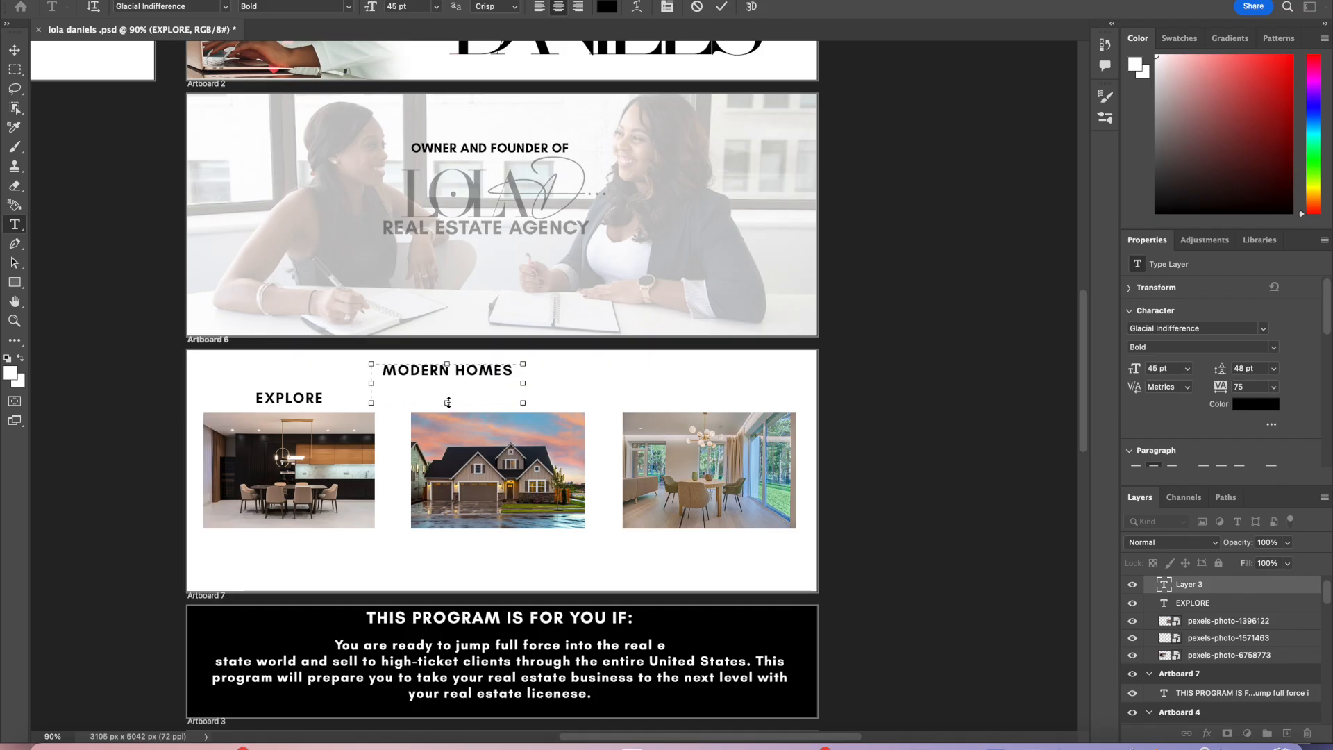
drag(449, 403, 734, 402)
click(722, 7)
Step: Add a LAYOUTS heading and center it above the dining-room photo
key(v)
key(t)
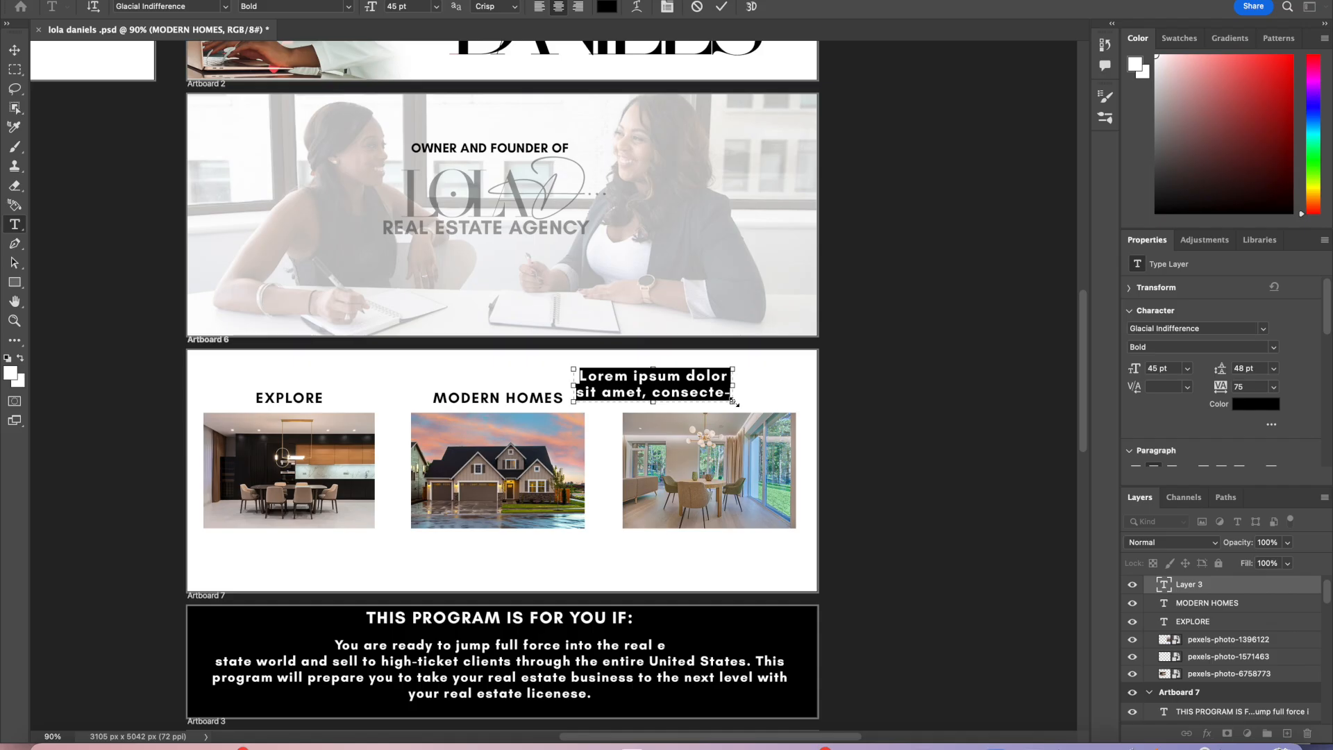
text(cle)
text(OUTS)
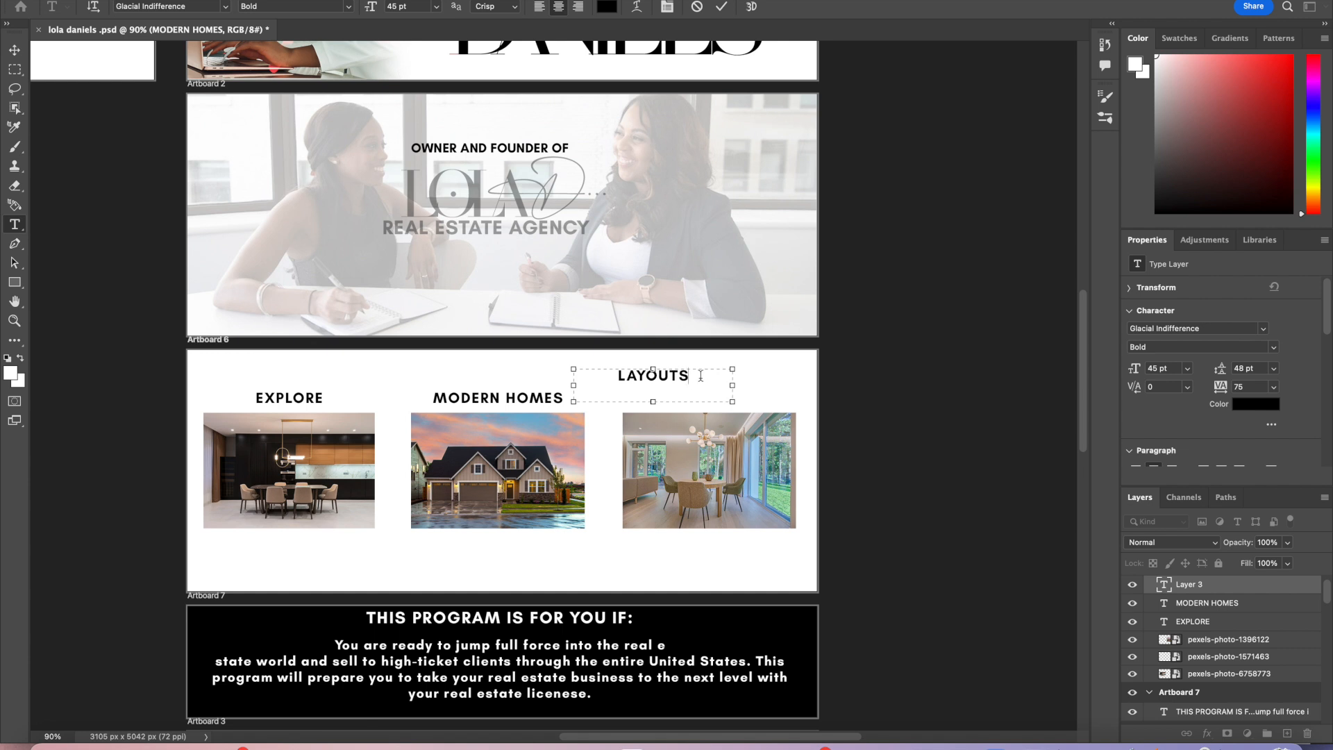
drag(705, 380, 606, 369)
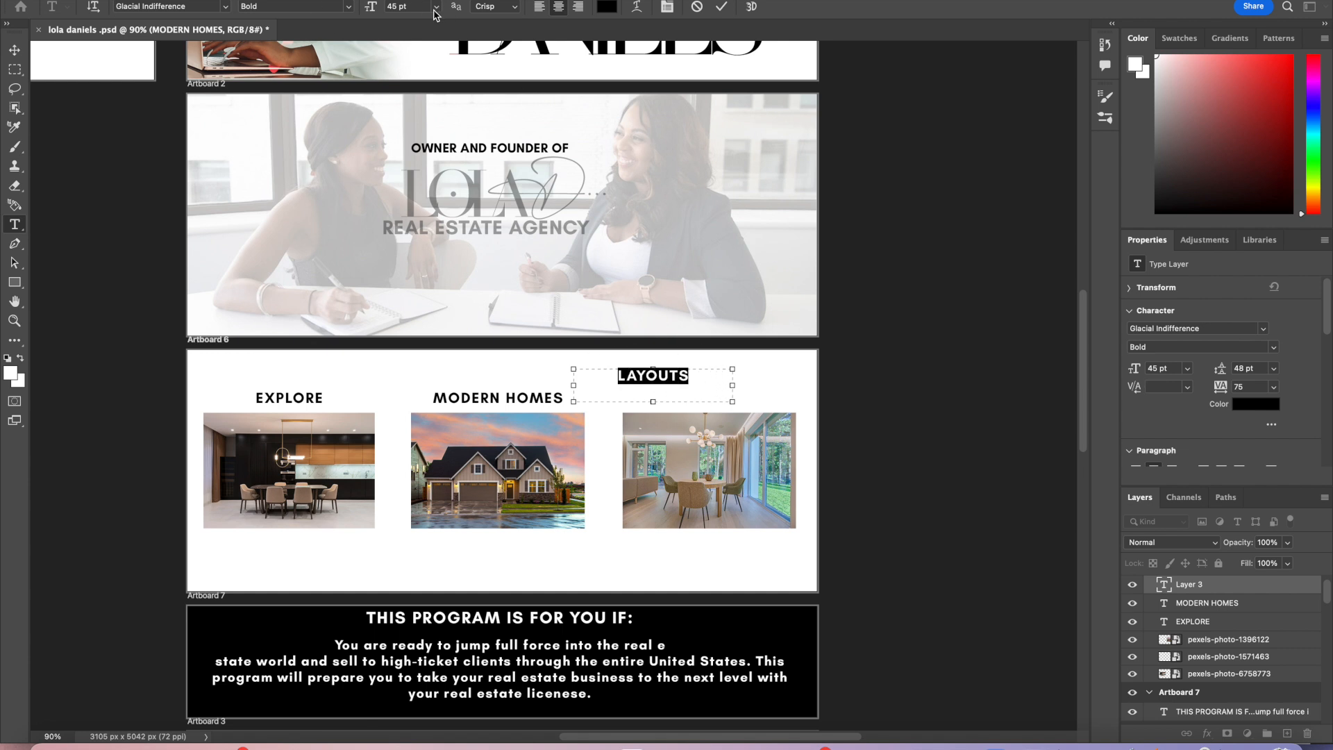
click(721, 6)
key(v)
click(675, 377)
drag(675, 377, 720, 398)
drag(738, 398, 735, 401)
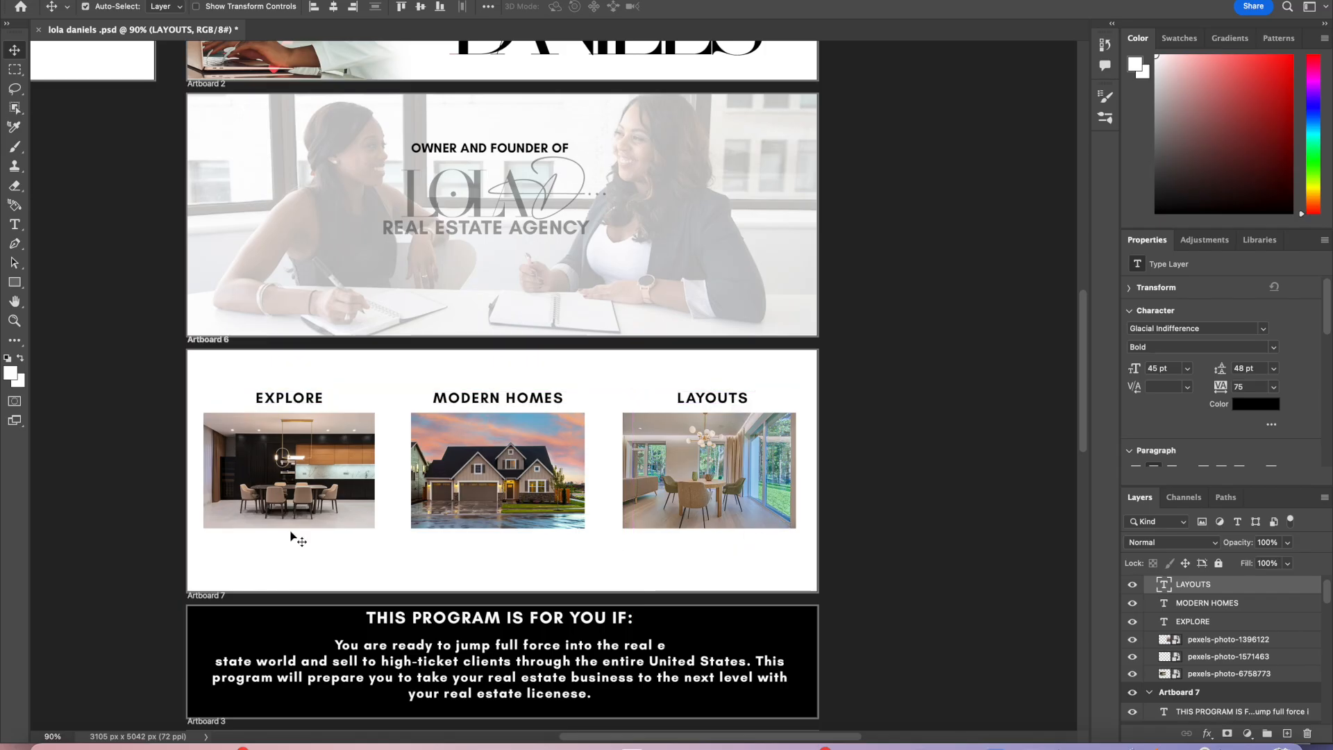
Step: Review the captioned photo artboard at different zoom levels
scroll(342, 202, up, 6)
scroll(347, 201, down, 4)
scroll(350, 202, down, 2)
scroll(348, 202, down, 1)
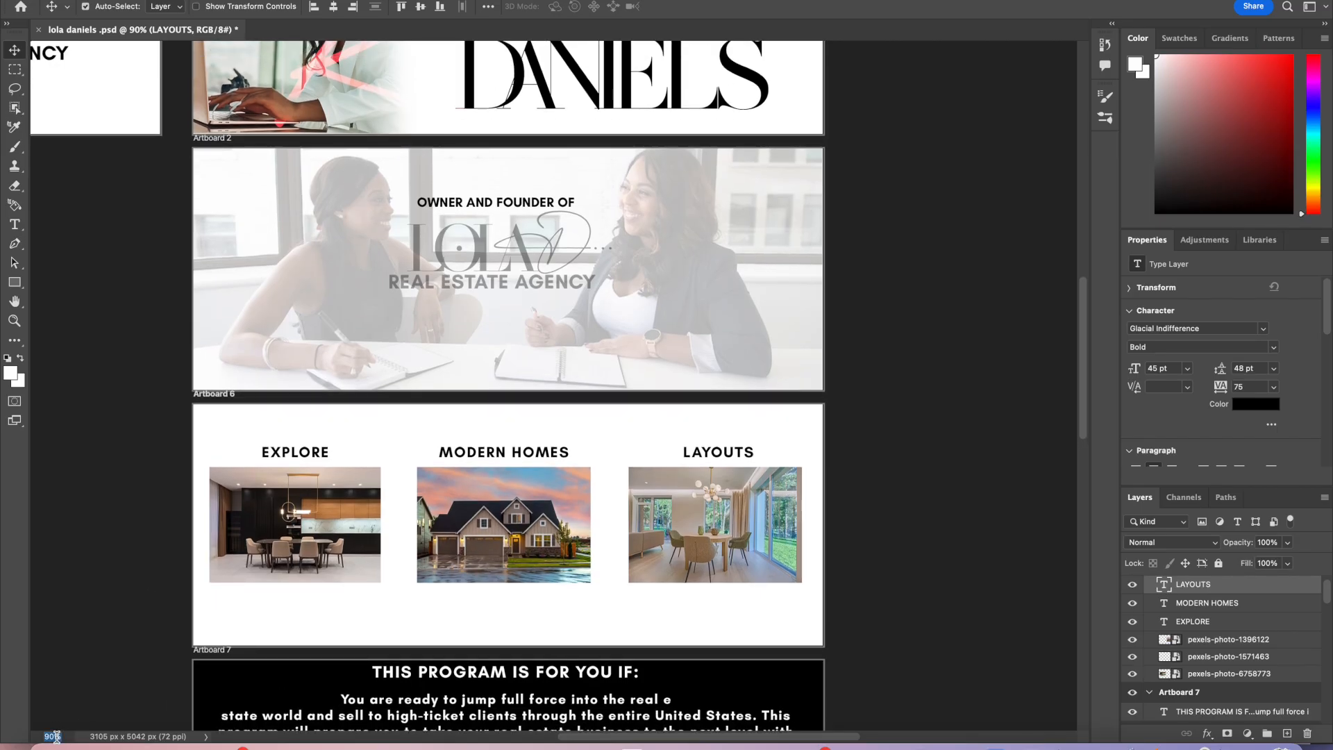
key(Return)
scroll(450, 605, down, 5)
scroll(450, 604, up, 3)
scroll(451, 604, up, 2)
scroll(450, 604, left, 3)
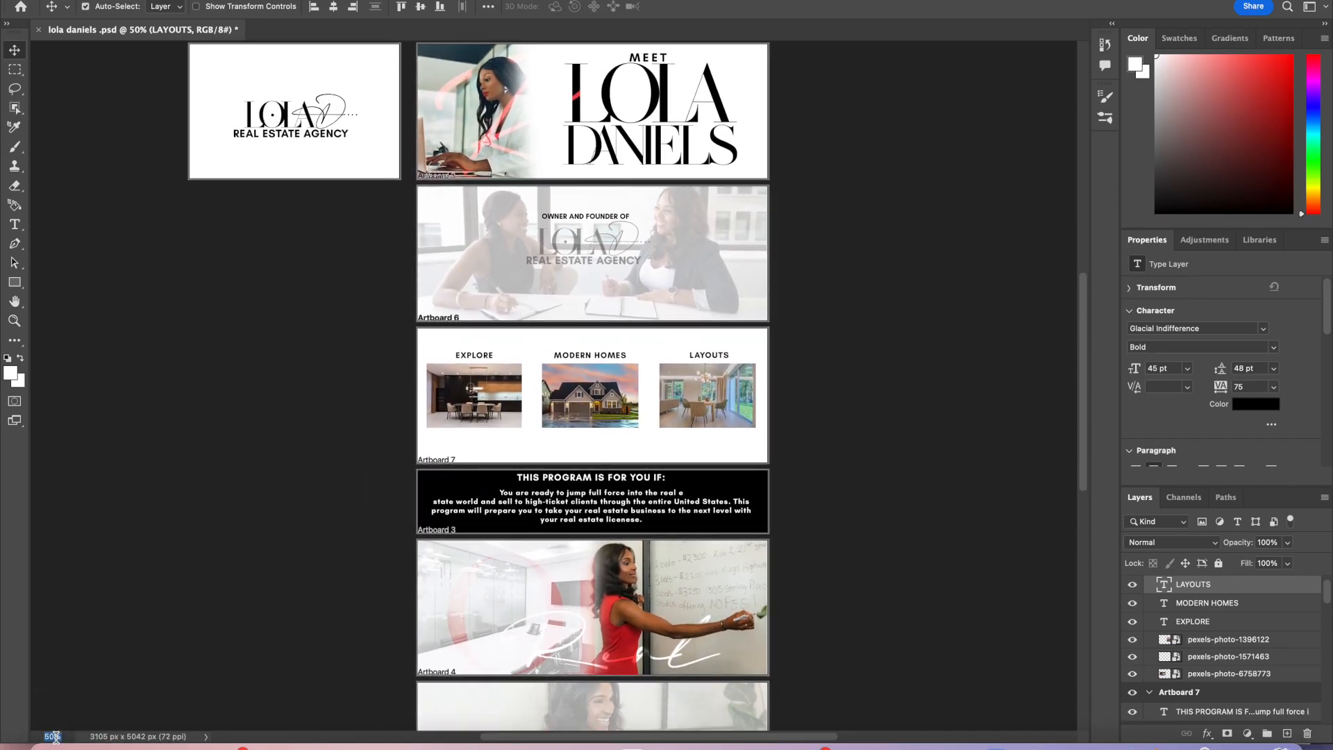
text(80)
key(Return)
scroll(492, 605, right, 5)
scroll(492, 605, down, 1)
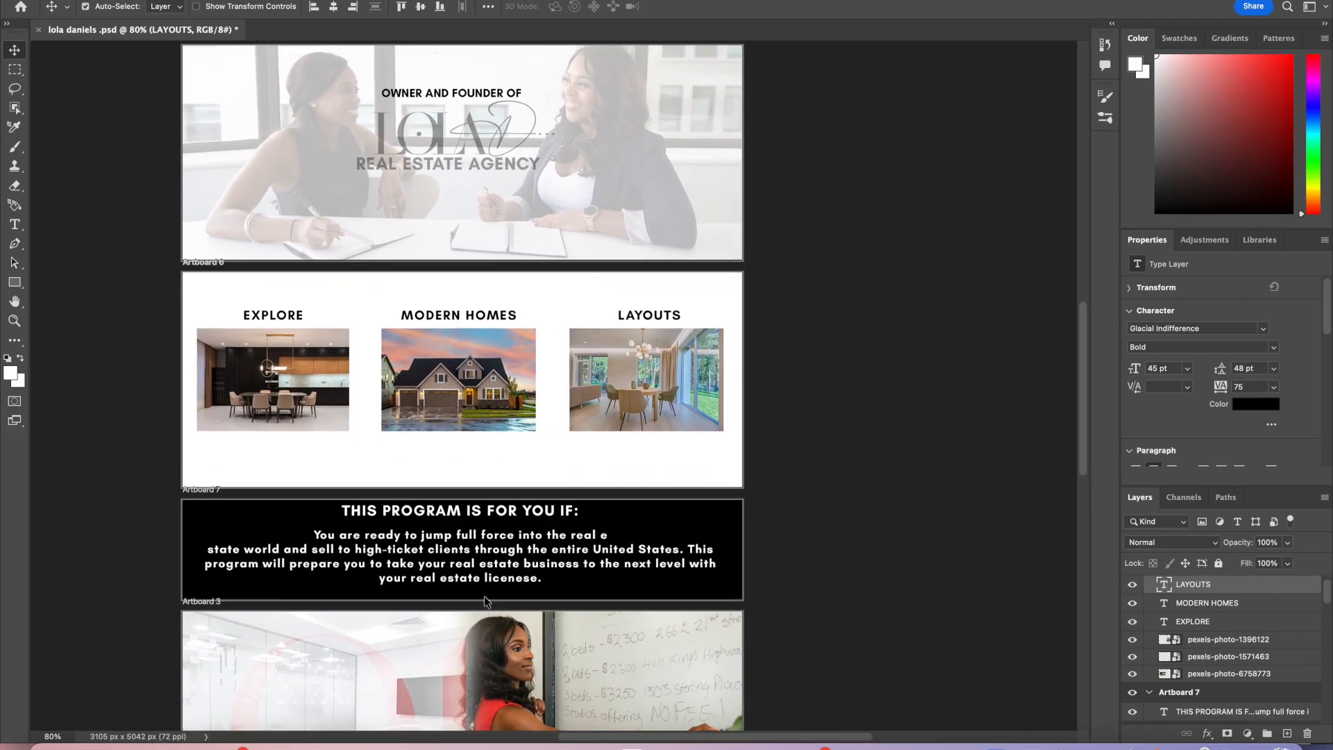
scroll(486, 601, up, 4)
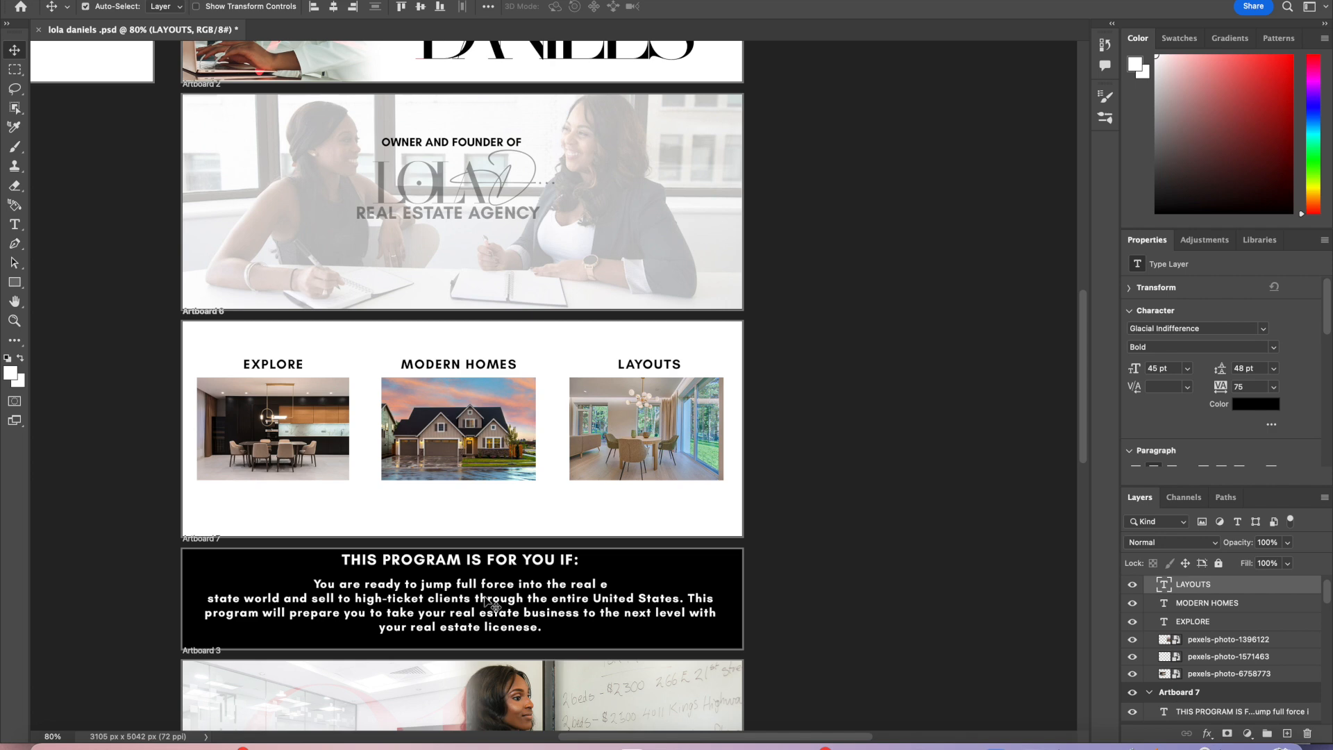
Step: Add a new artboard between the owner artboard and the photo artboard, shifting the photo artboard down
drag(680, 202, 680, 177)
drag(680, 177, 680, 168)
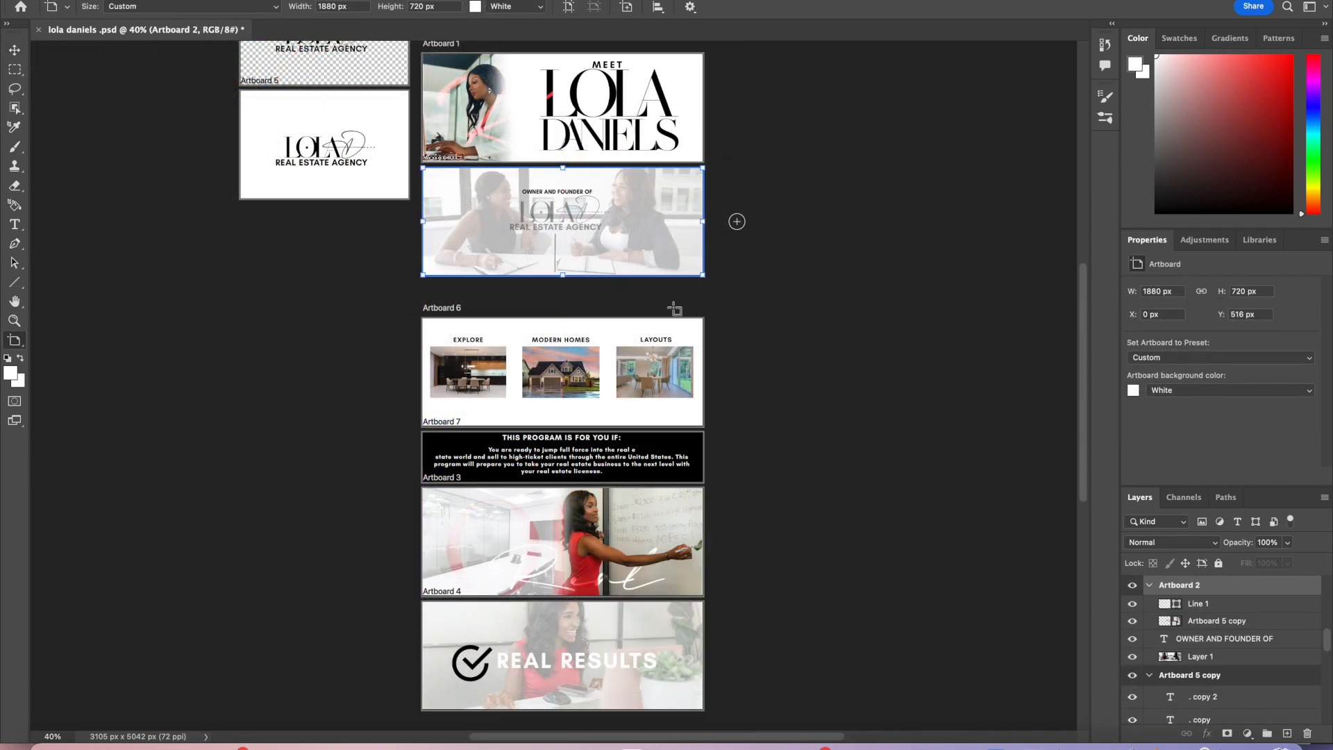
click(668, 437)
click(737, 457)
drag(580, 432, 289, 290)
key(v)
click(310, 345)
drag(179, 319, 179, 341)
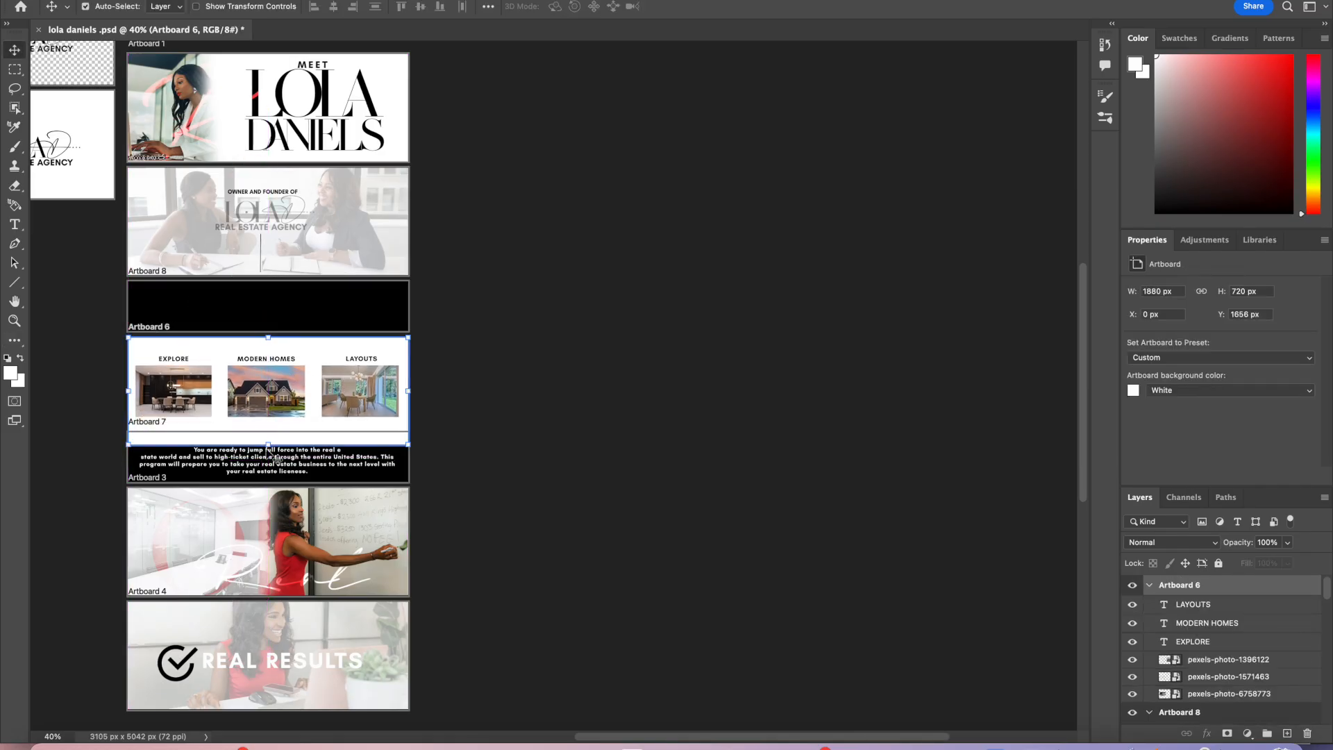
Step: Move the program-description text artboard down below the captioned photo artboard
drag(156, 471, 165, 504)
click(175, 509)
click(137, 0)
click(150, 0)
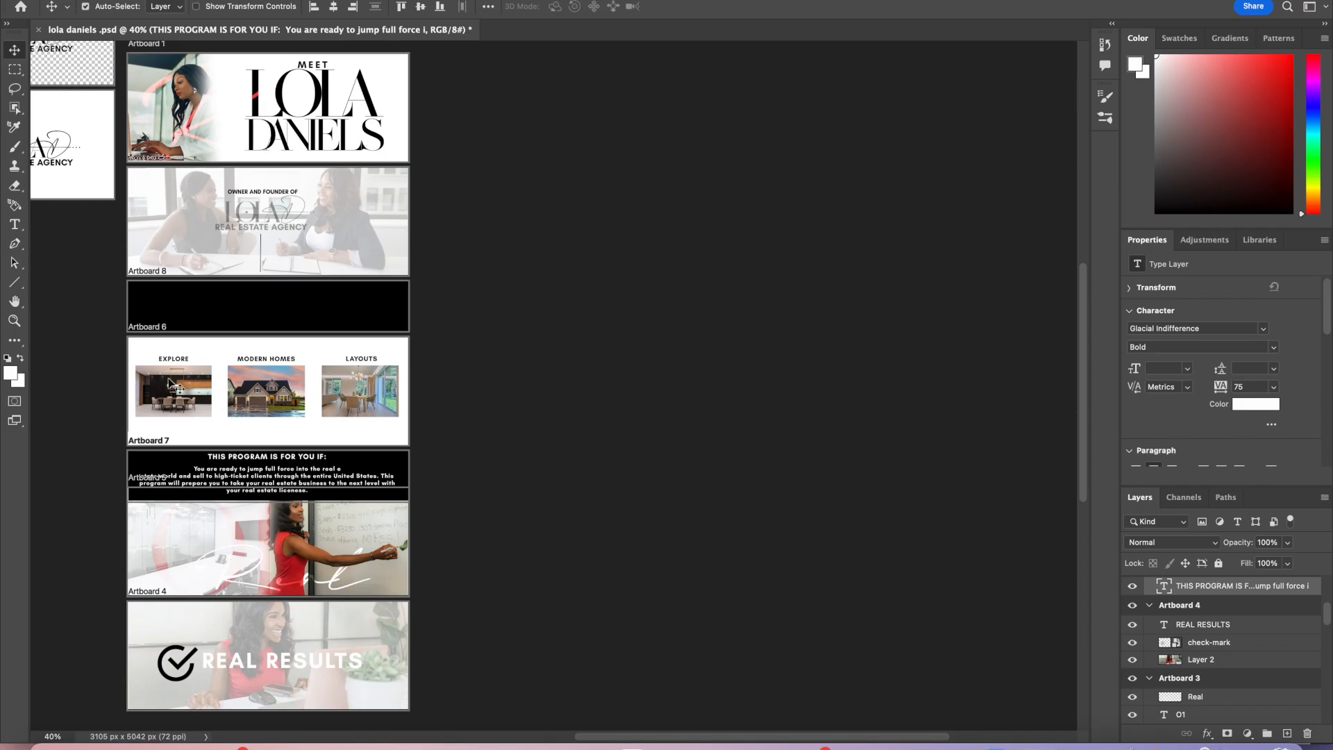
click(152, 511)
drag(132, 502, 131, 514)
click(137, 0)
click(150, 2)
click(395, 484)
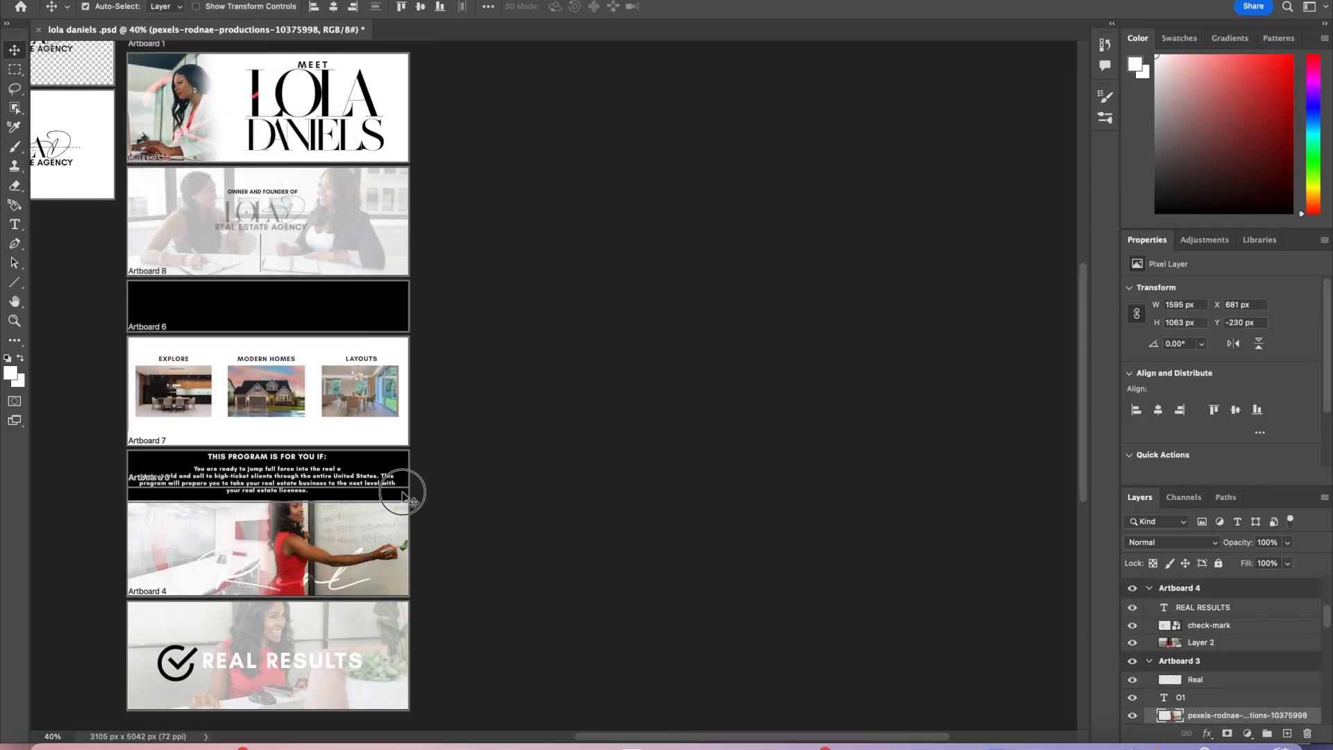
Step: Shift the owner-photo and REAL RESULTS artboards down so all artboards are evenly spaced
click(408, 496)
click(411, 512)
click(409, 517)
drag(411, 519, 411, 543)
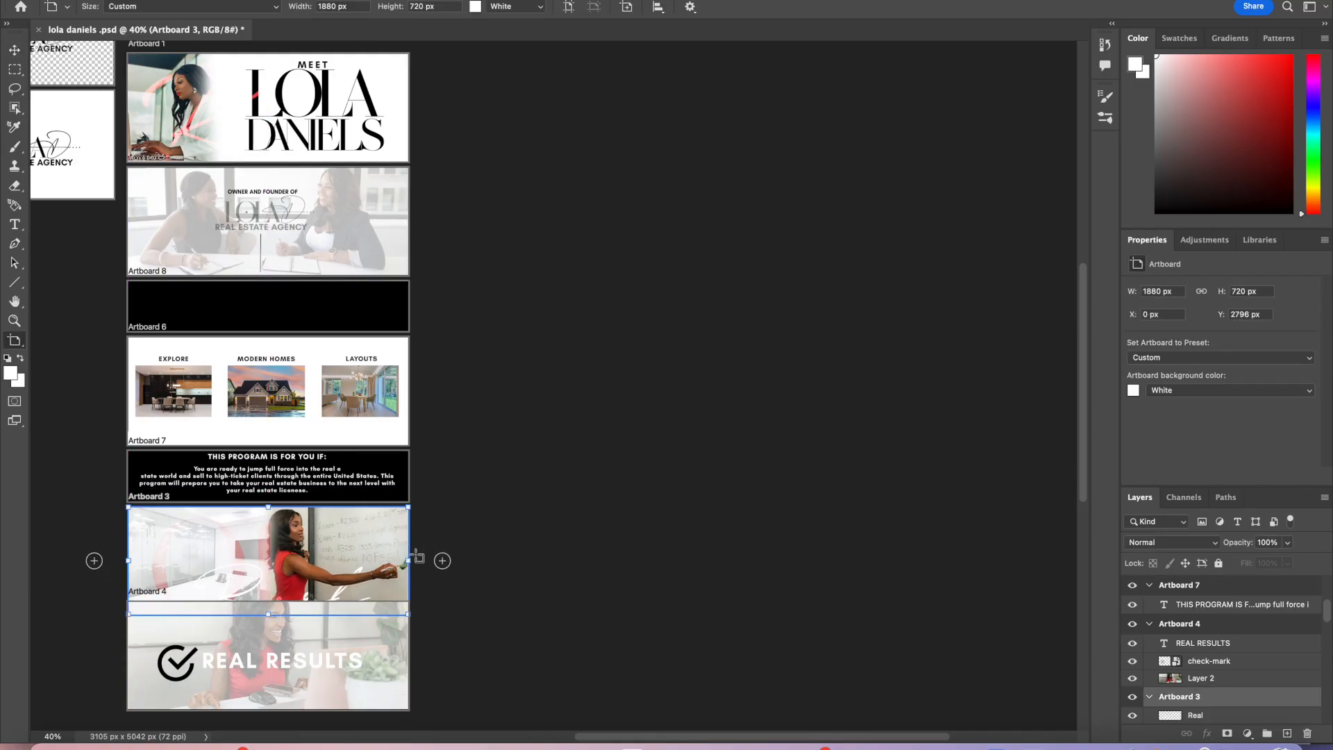
scroll(389, 559, down, 5)
scroll(389, 559, left, 2)
click(460, 503)
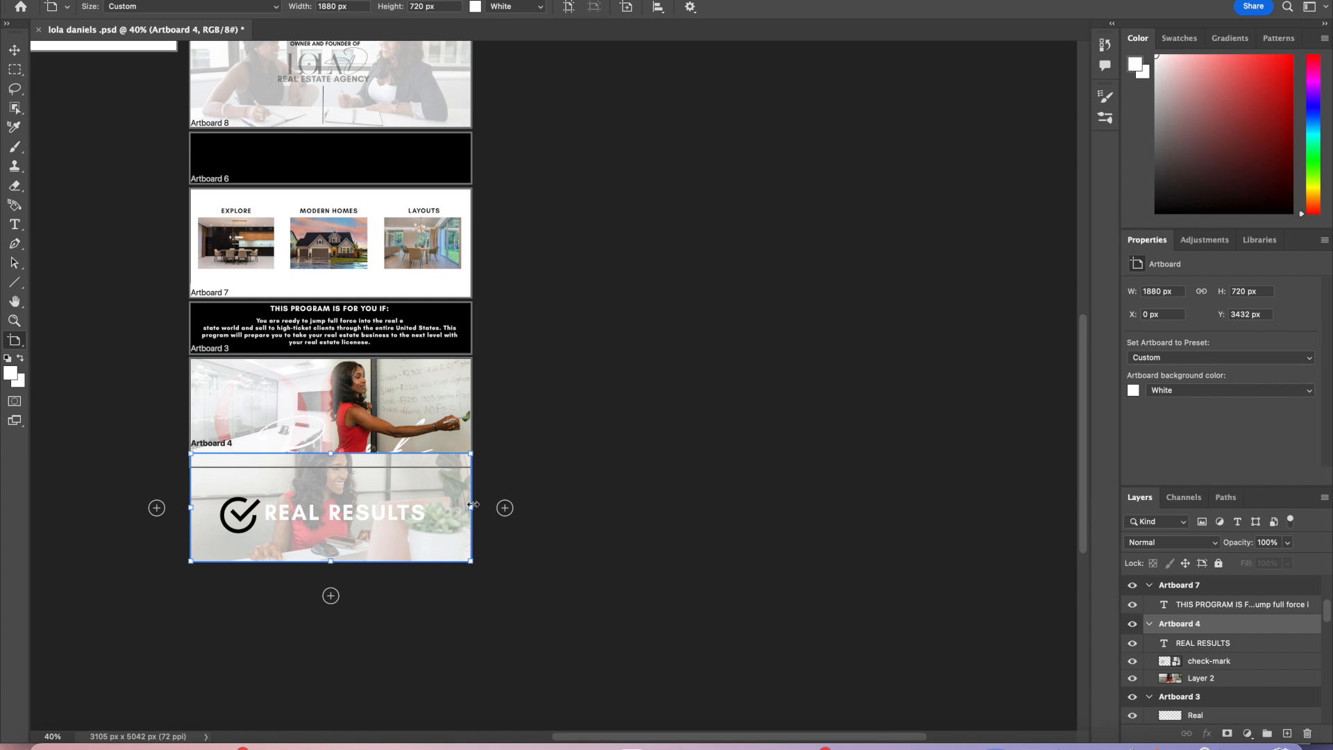
drag(201, 457, 199, 480)
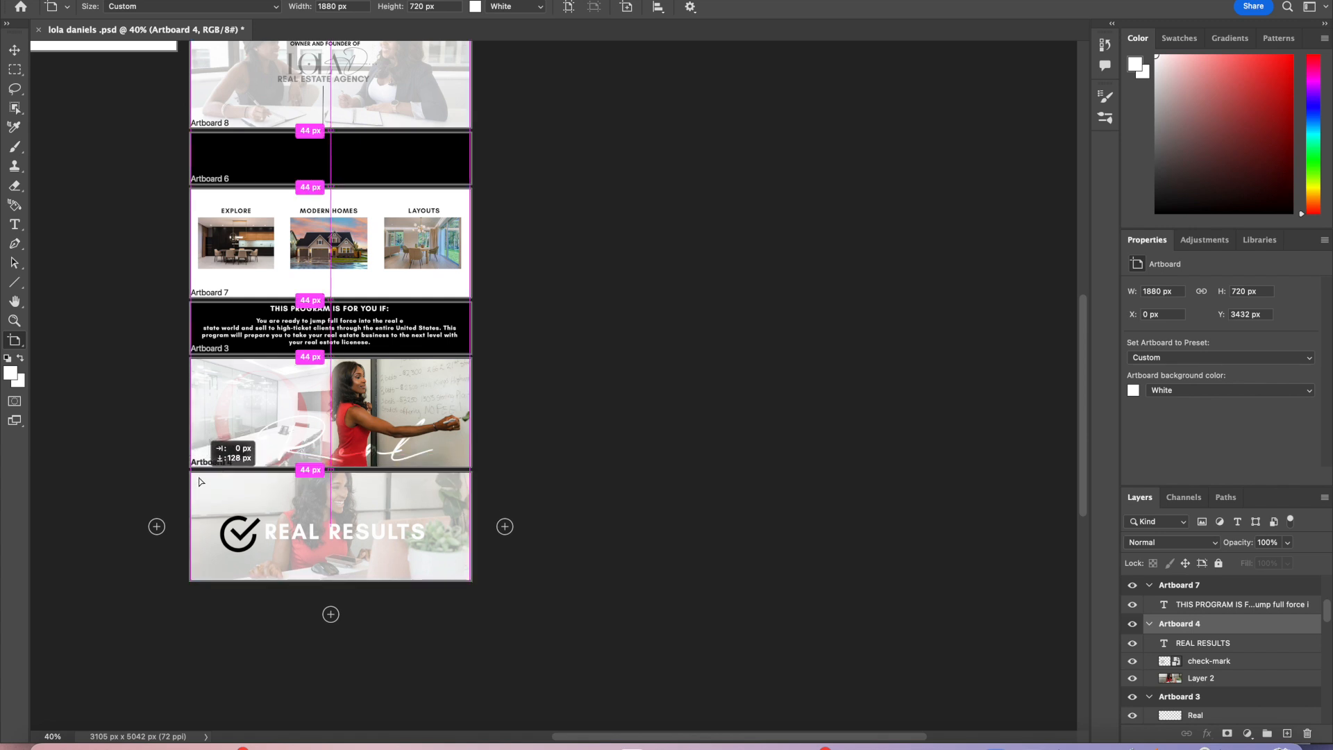
Step: Set the new artboard's background color to white
scroll(291, 410, up, 5)
scroll(290, 410, left, 2)
click(446, 342)
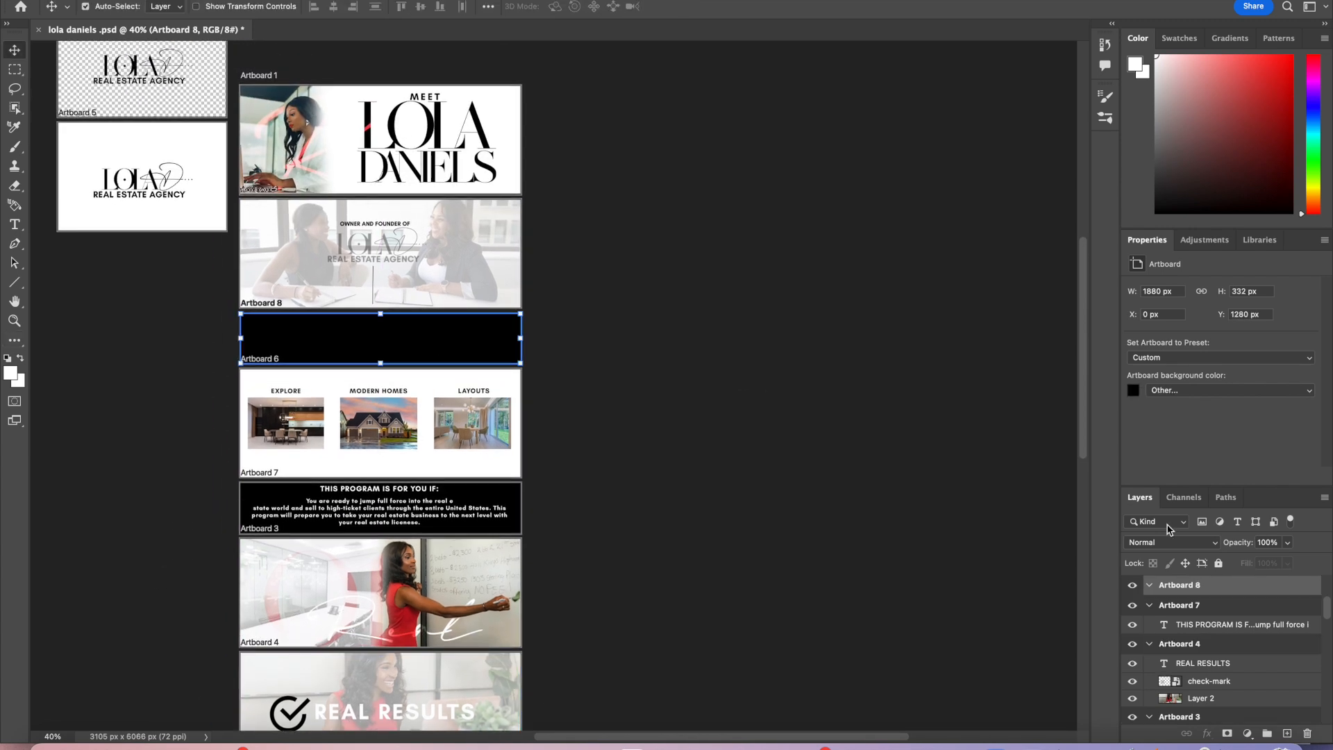
click(1134, 391)
click(765, 95)
drag(765, 95, 709, 66)
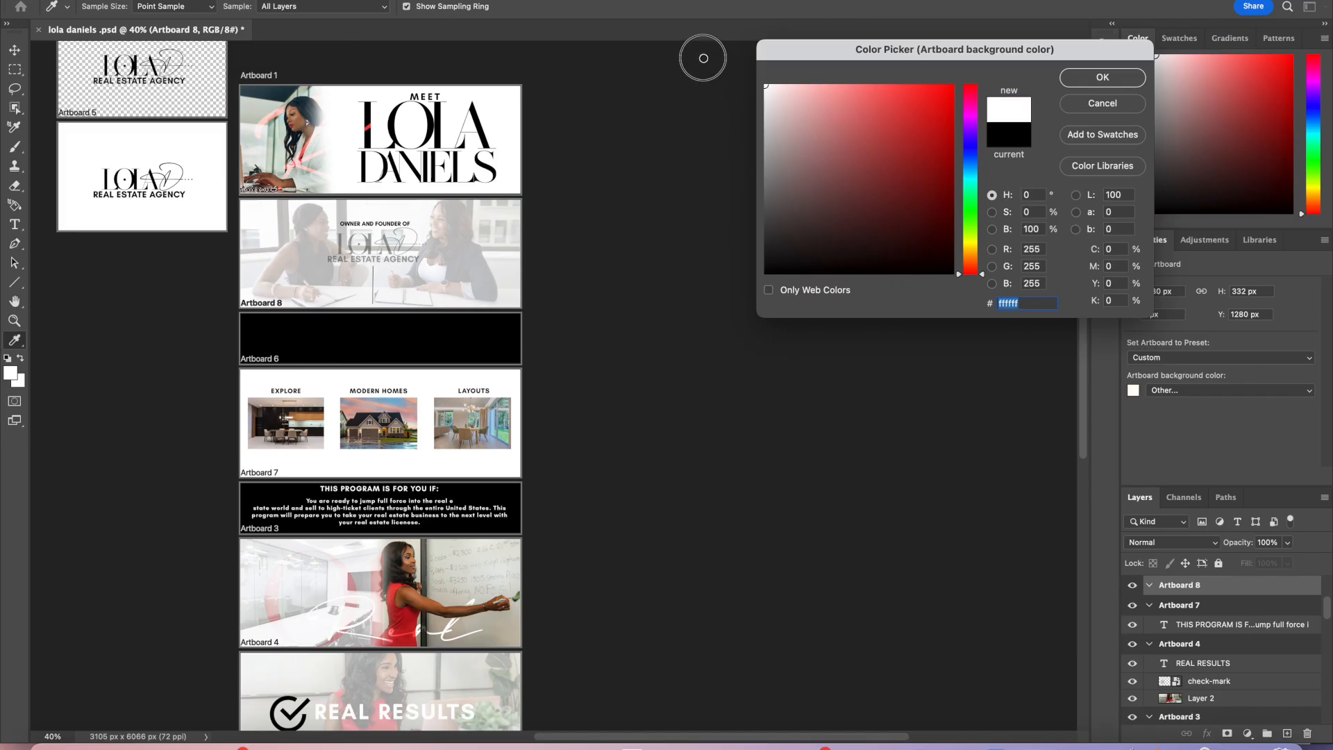
click(1103, 77)
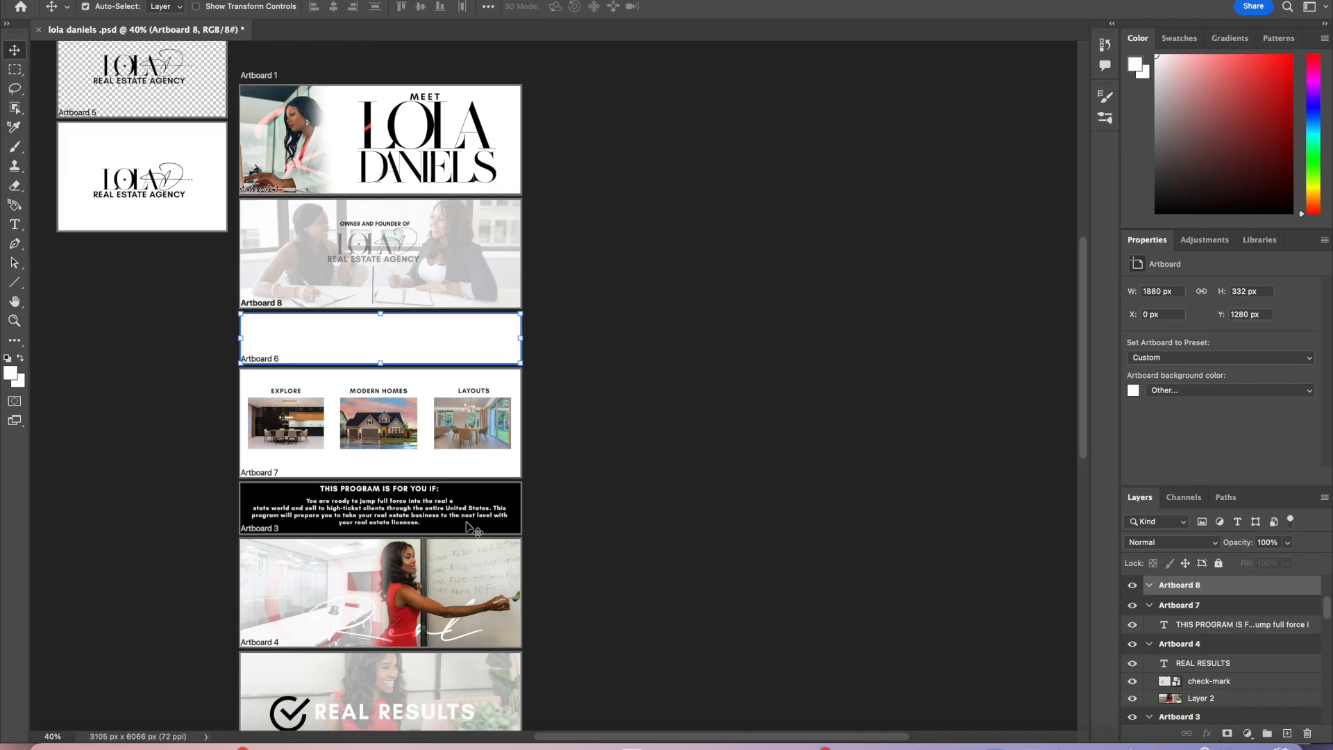
Step: Zoom in to 95% and place the TSR logo file into the new artboard
key(super+Tab)
drag(480, 35, 1049, 26)
click(54, 737)
text(80)
key(Return)
scroll(283, 575, left, 8)
scroll(283, 574, up, 1)
click(54, 737)
text(95)
key(Return)
click(46, 746)
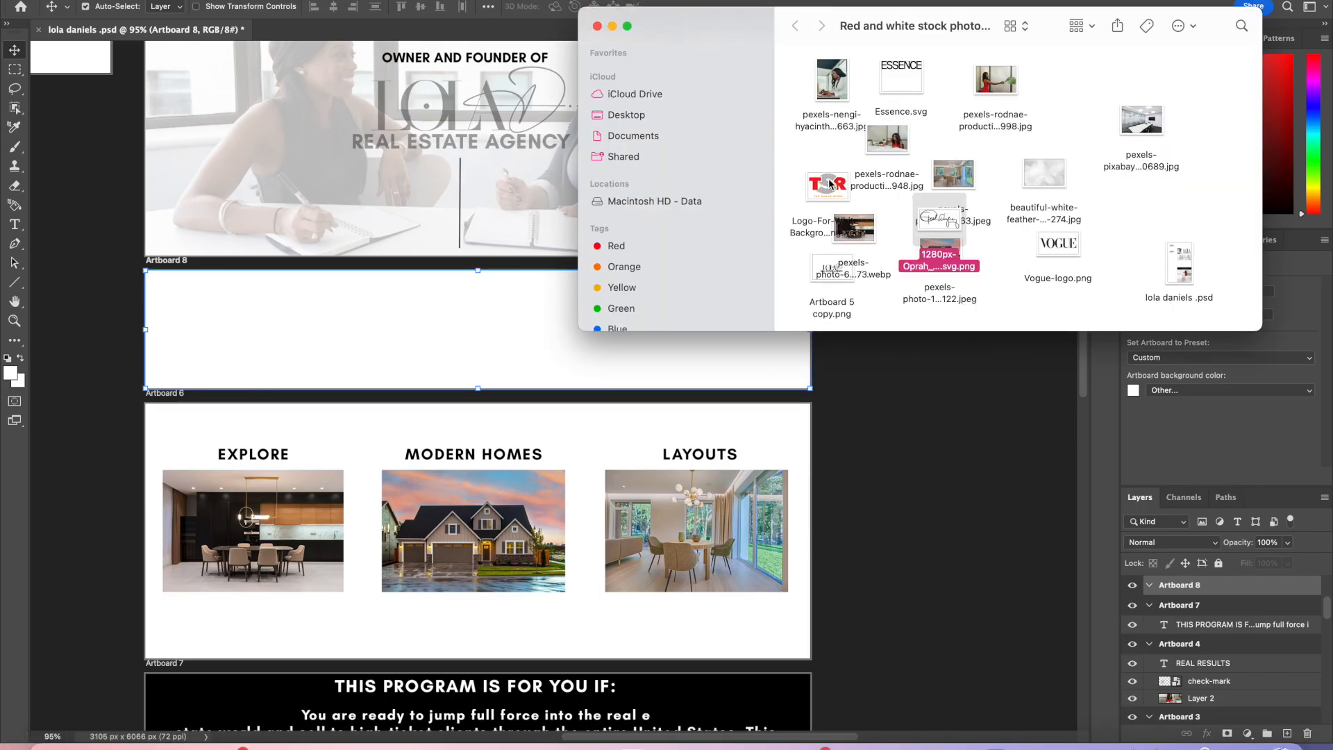
drag(830, 184, 337, 351)
drag(566, 272, 491, 322)
drag(470, 361, 351, 334)
click(730, 6)
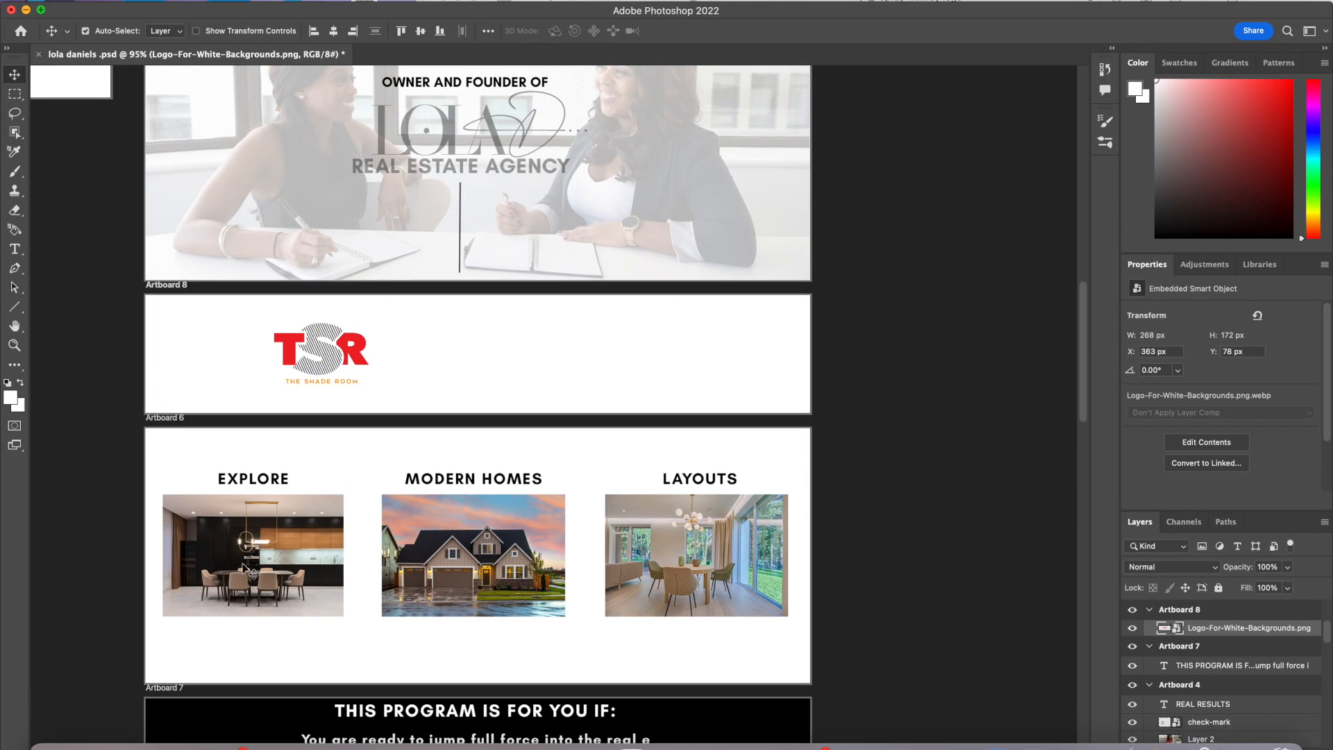
Step: Place the Essence and Vogue logo files into the same artboard
key(super+Tab)
drag(842, 66, 445, 350)
drag(611, 316, 516, 363)
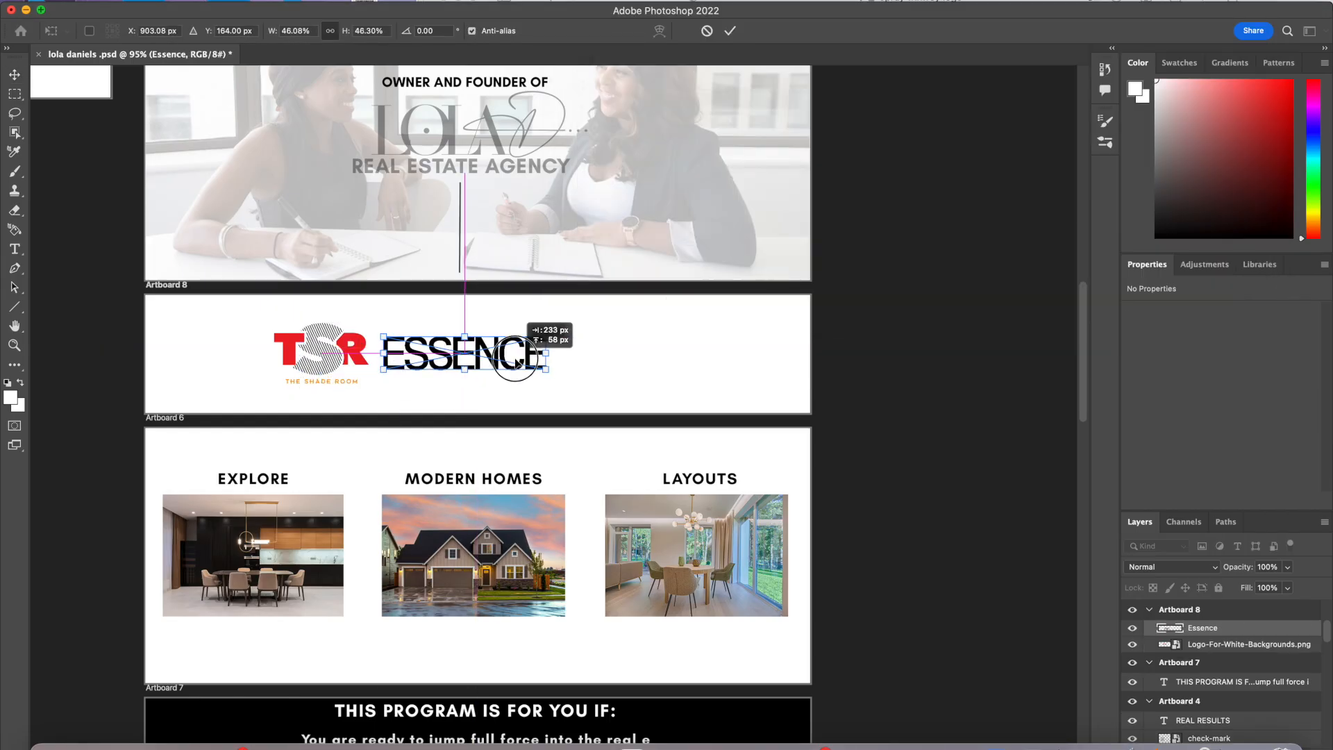
key(Return)
key(super+Tab)
drag(1058, 247, 742, 366)
key(Return)
Step: Place the Oprah signature file and resize it between the other logos
key(super+Tab)
drag(940, 227, 713, 424)
drag(601, 295, 525, 331)
drag(502, 369, 642, 347)
drag(663, 308, 639, 320)
drag(609, 368, 634, 368)
key(Return)
Step: Delete the Essence logo and move the TSR logo to the right
click(486, 357)
key(Delete)
key(super+Tab)
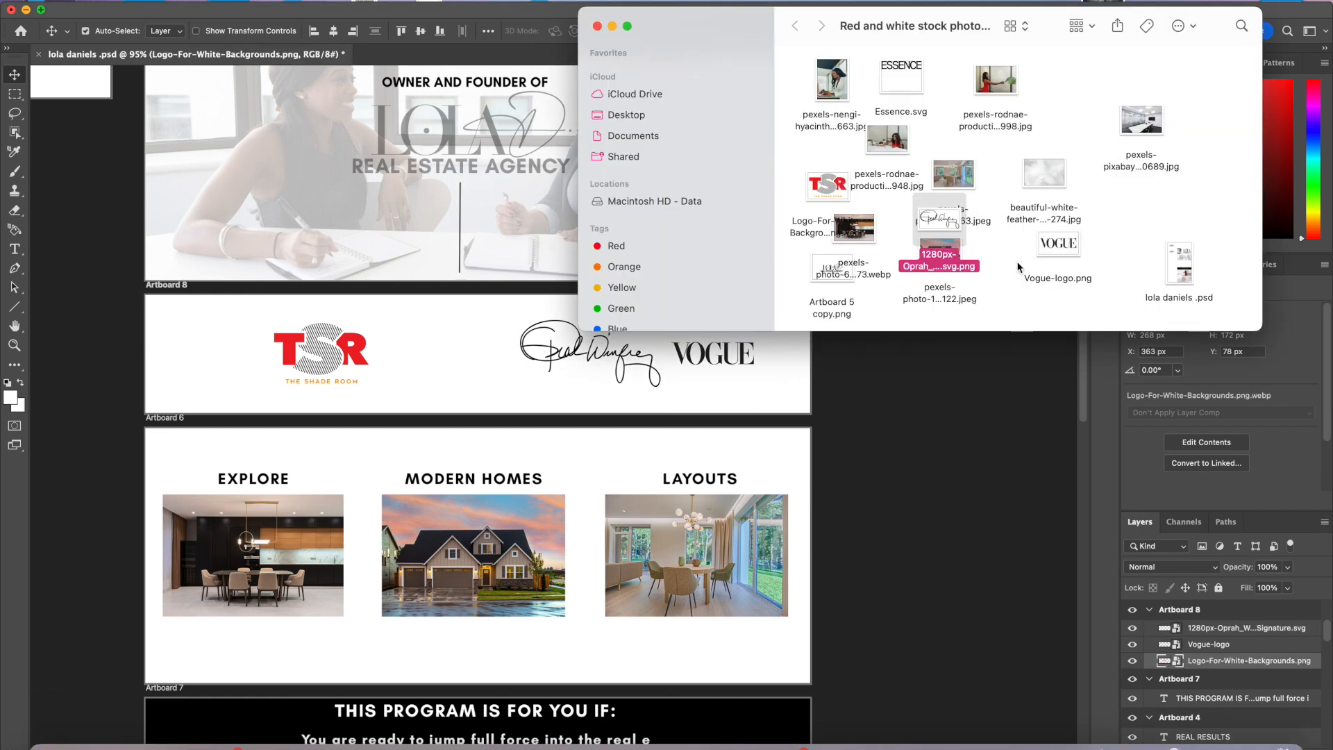
key(super+Tab)
drag(299, 352, 397, 350)
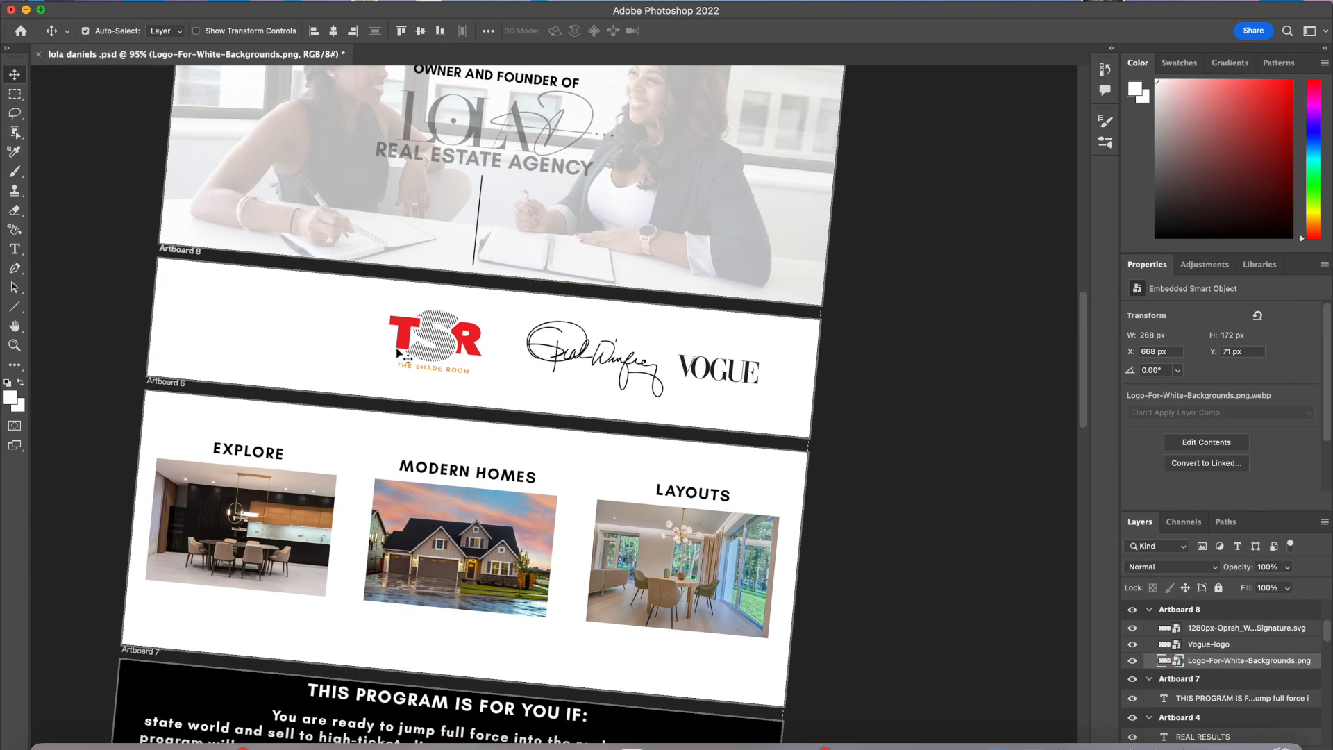
Step: Save the document
click(111, 1)
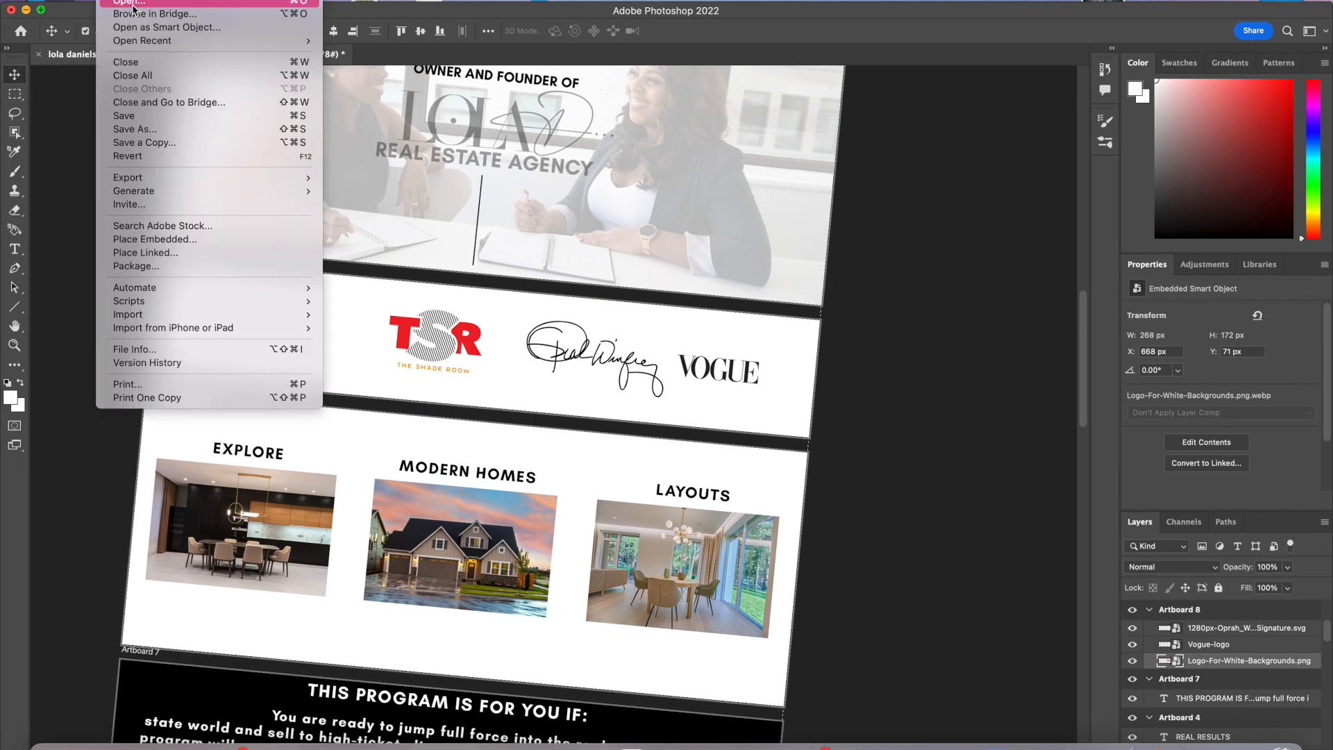
click(161, 116)
scroll(640, 371, right, 1)
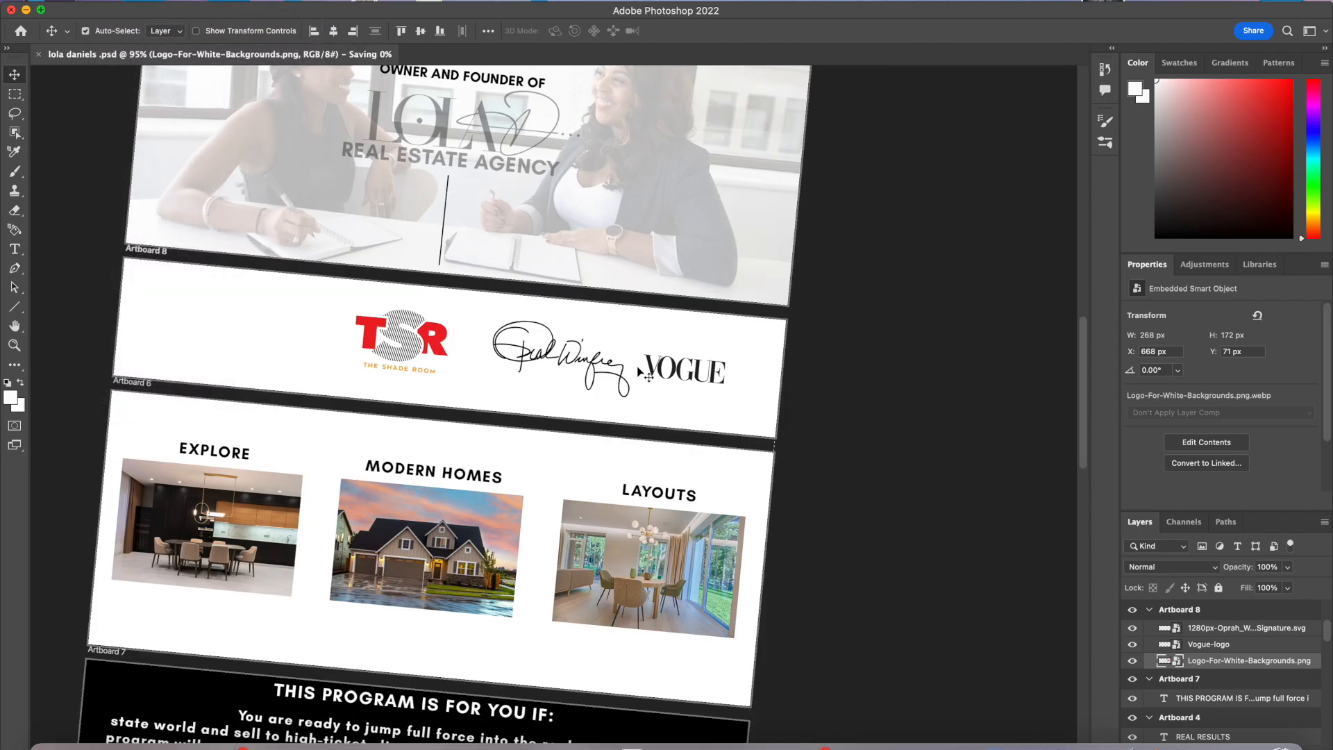
Step: Adjust the spacing of the Oprah signature and Vogue logo in the logo row
mouse_move(628, 384)
mouse_down()
mouse_move(573, 377)
mouse_move(614, 382)
mouse_up()
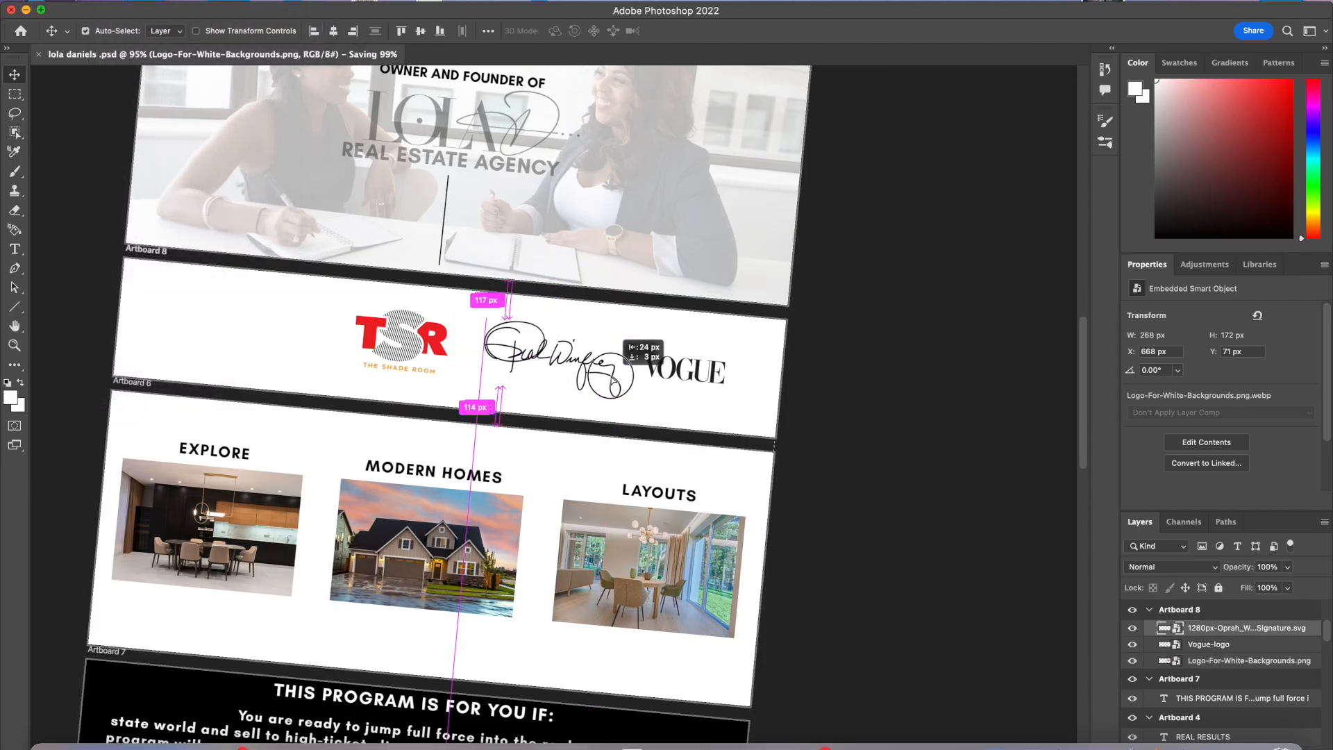
click(665, 375)
drag(673, 383, 651, 375)
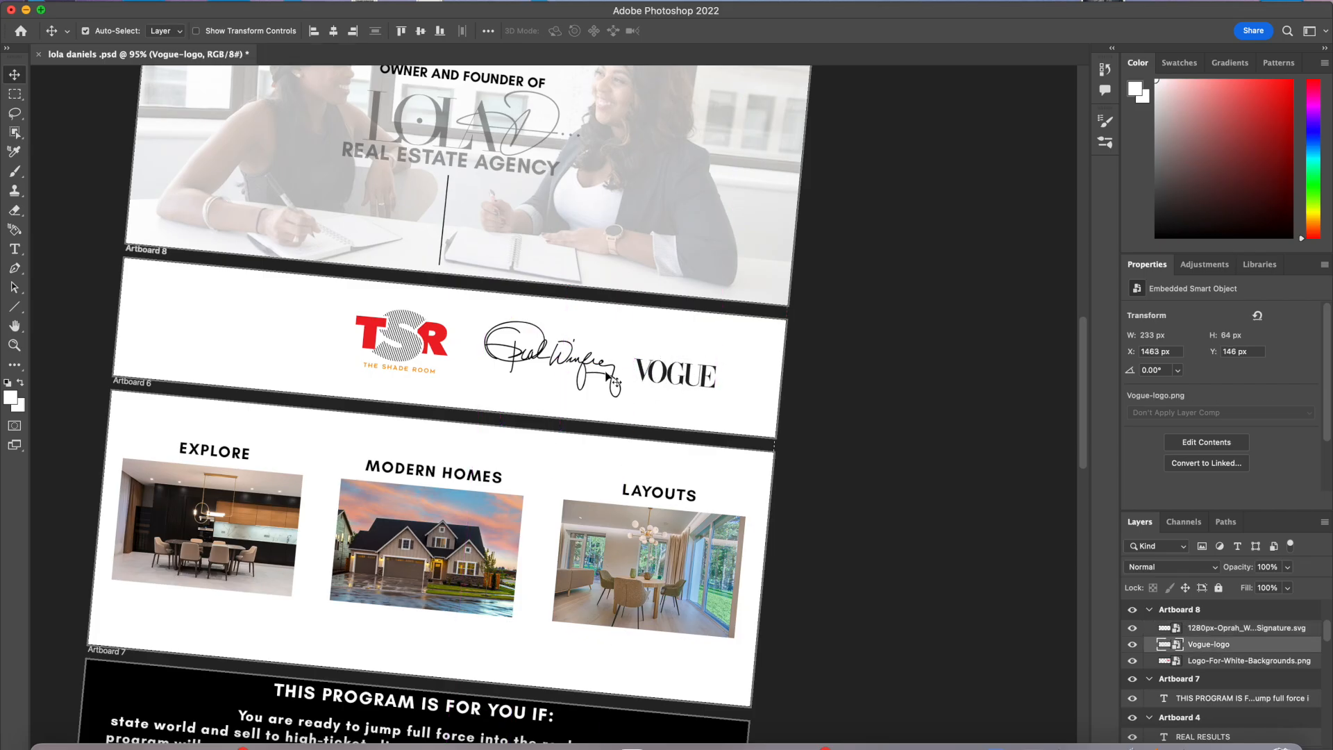
click(614, 376)
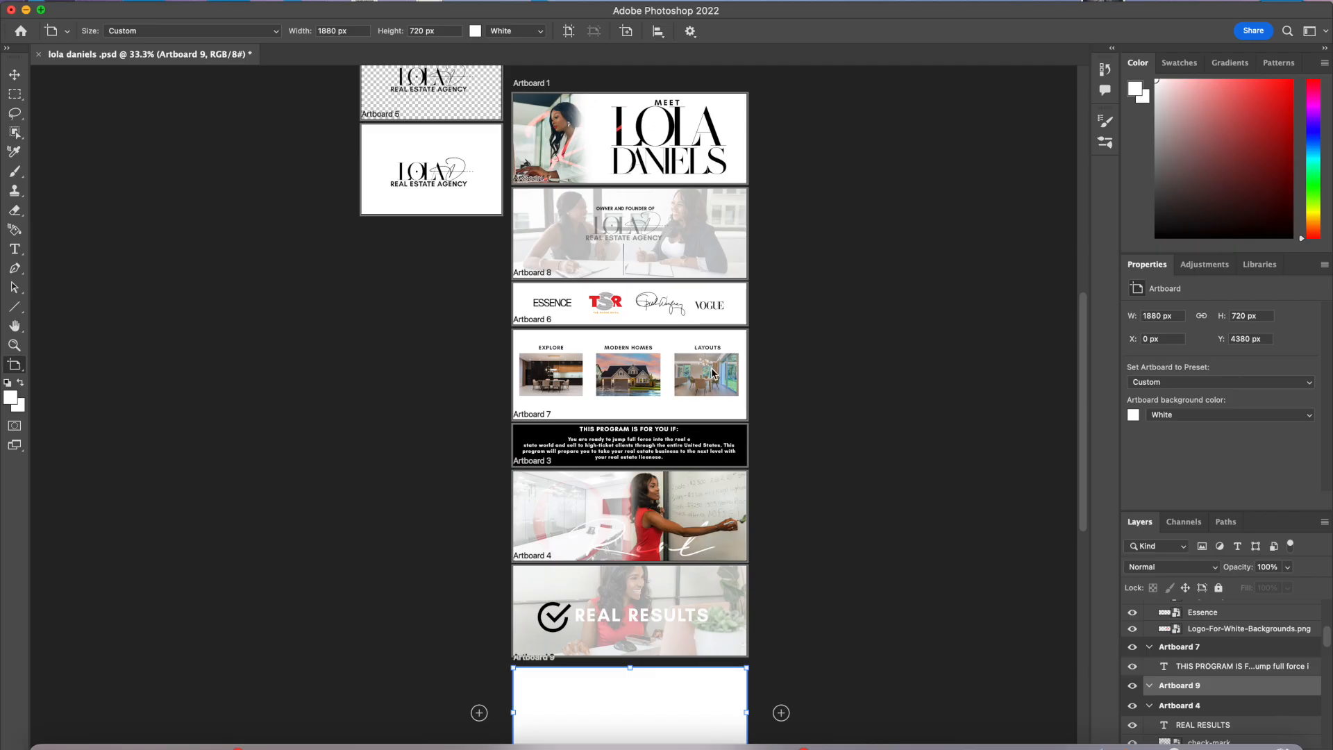
Step: Set the new bottom artboard's background color to black
scroll(684, 427, down, 2)
scroll(684, 427, right, 2)
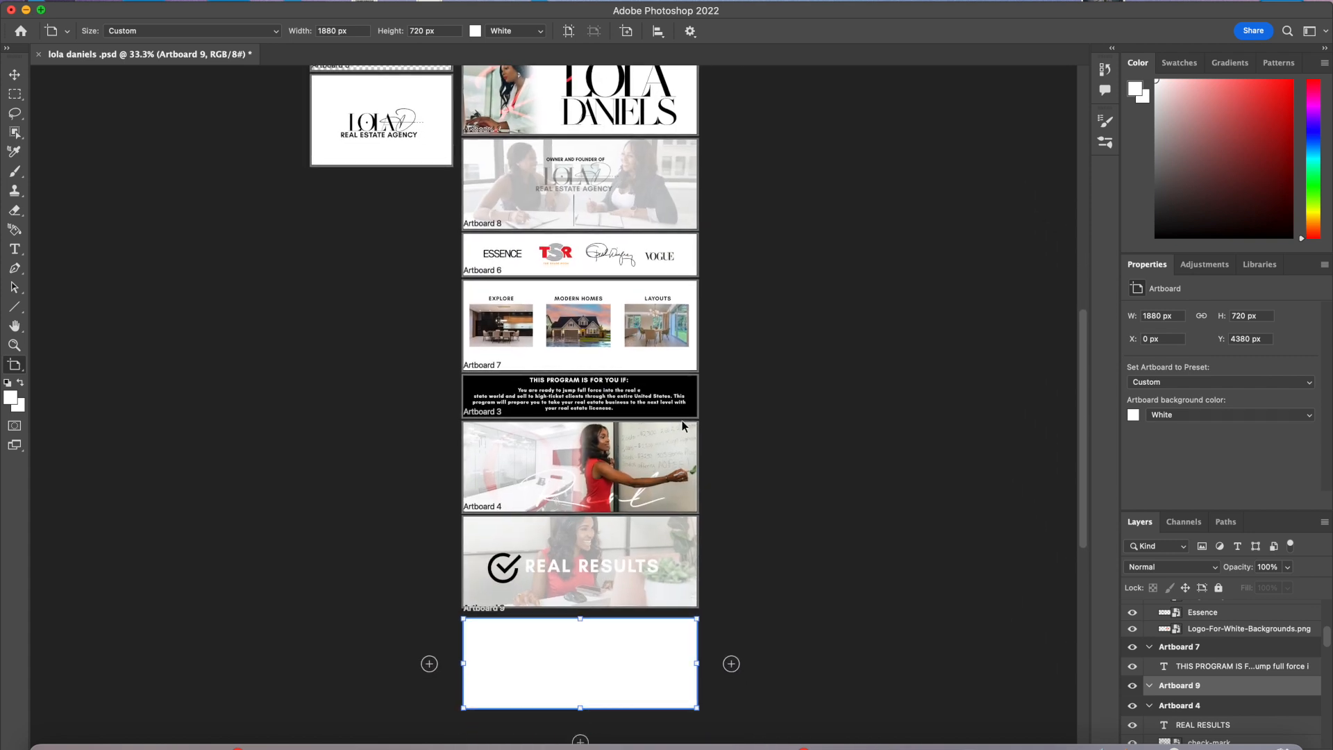
click(1157, 416)
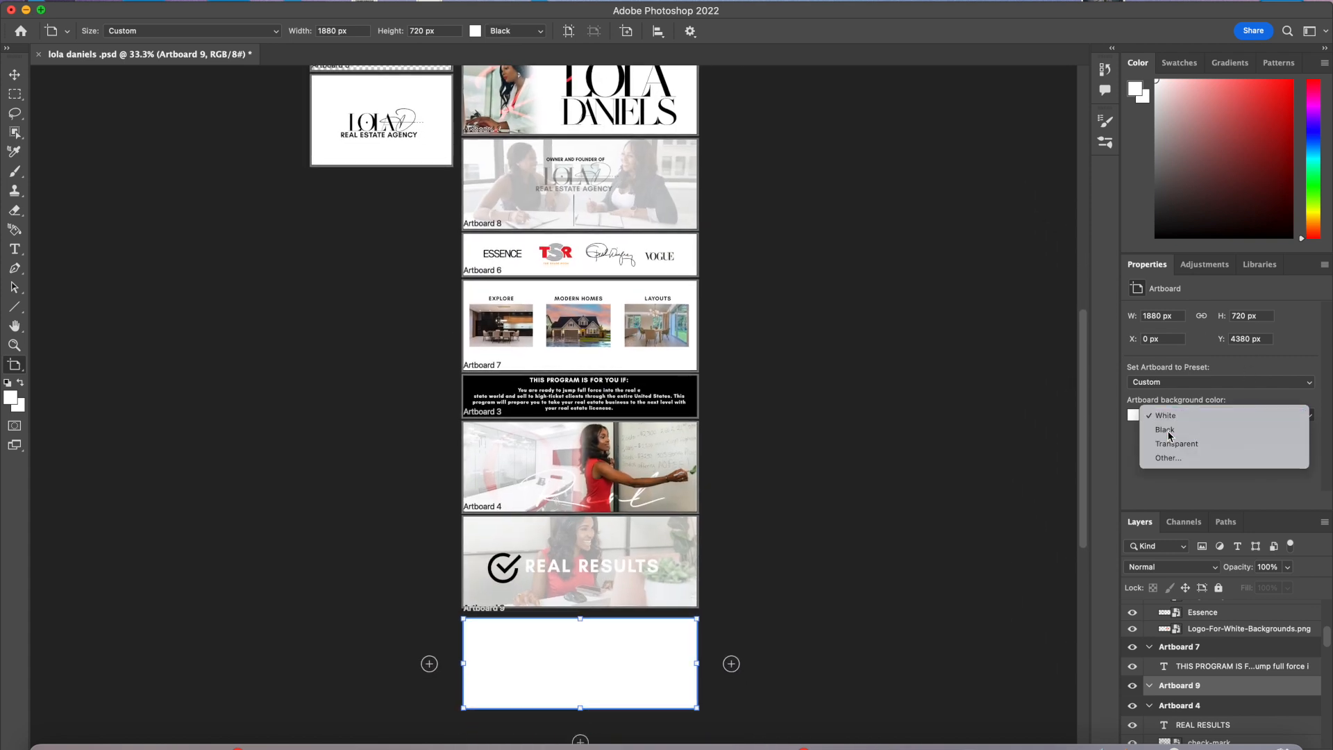
click(1165, 432)
Step: Commit the typing photo in the bottom artboard and lower its opacity to 18%
scroll(711, 596, up, 1)
scroll(711, 596, down, 1)
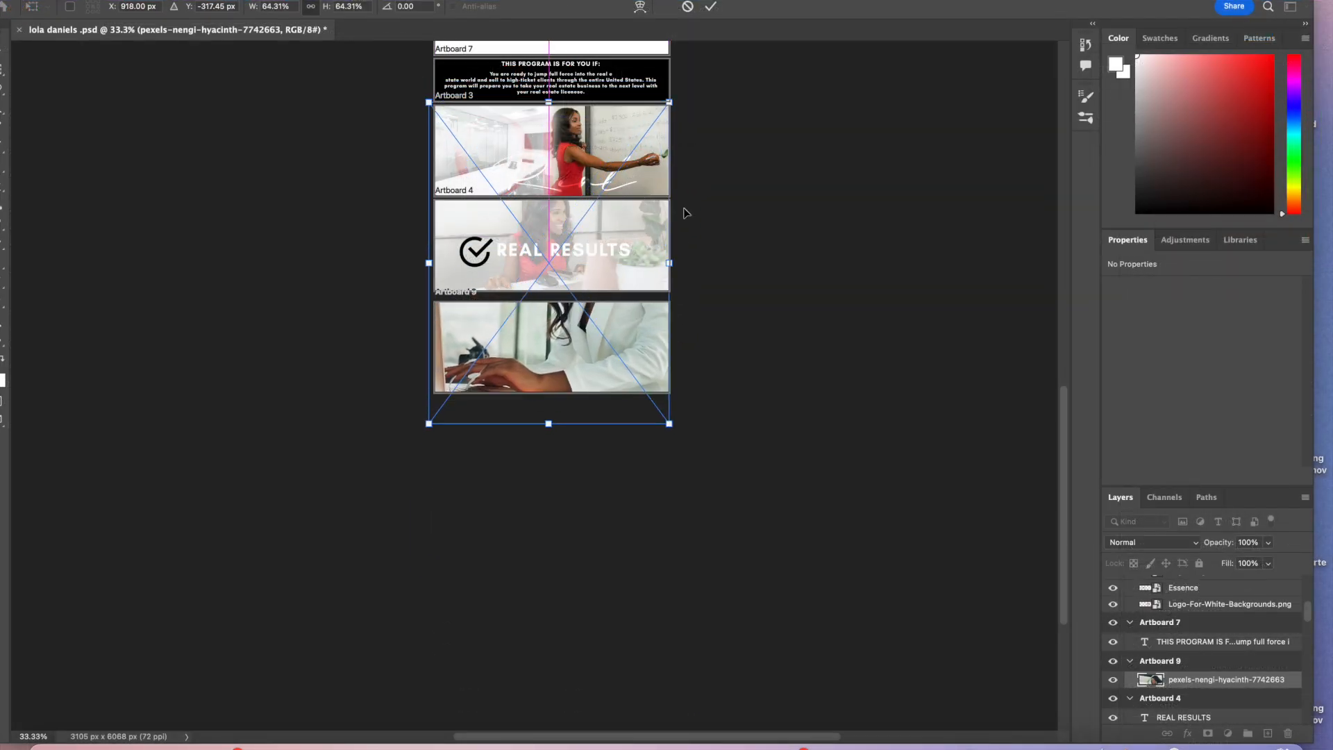
key(Return)
click(1268, 543)
drag(1271, 559, 1212, 564)
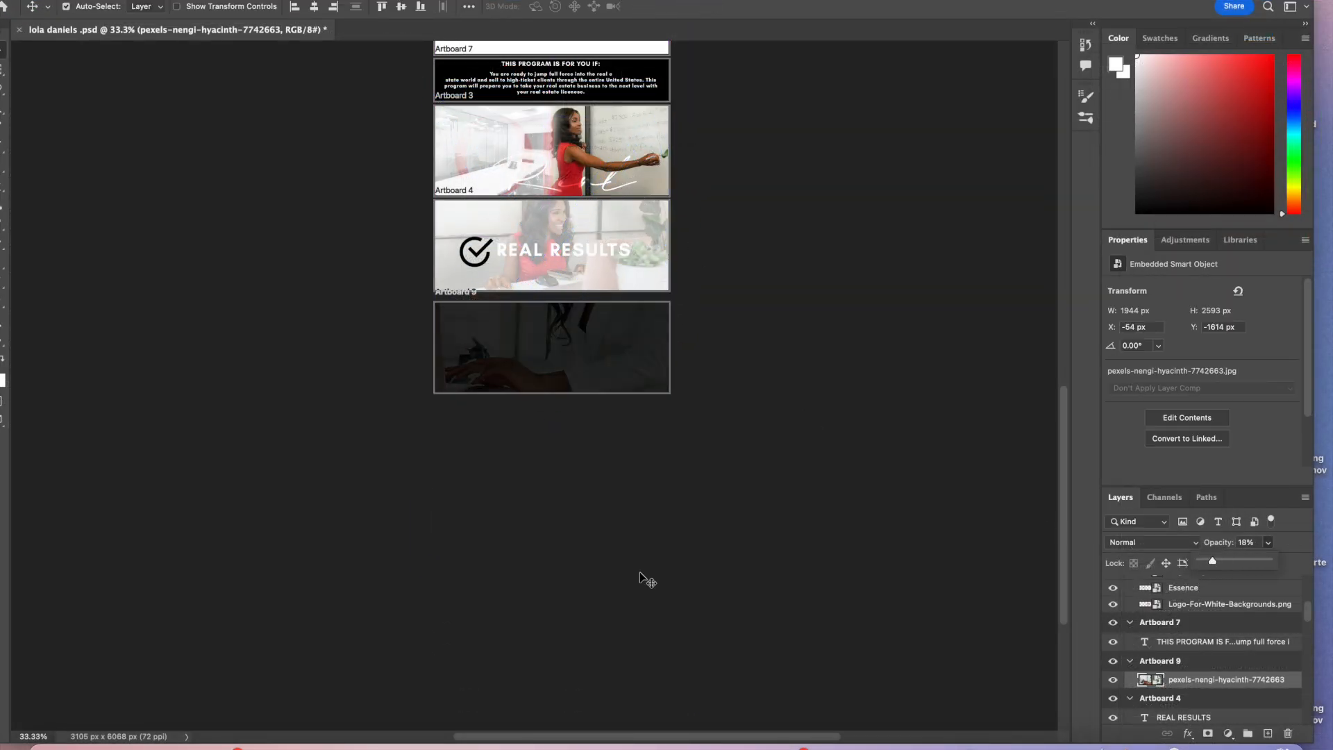
click(645, 579)
Step: Create a text box below the WAIT! heading and type CONNECT
scroll(321, 546, up, 5)
scroll(322, 546, up, 5)
drag(460, 401, 460, 387)
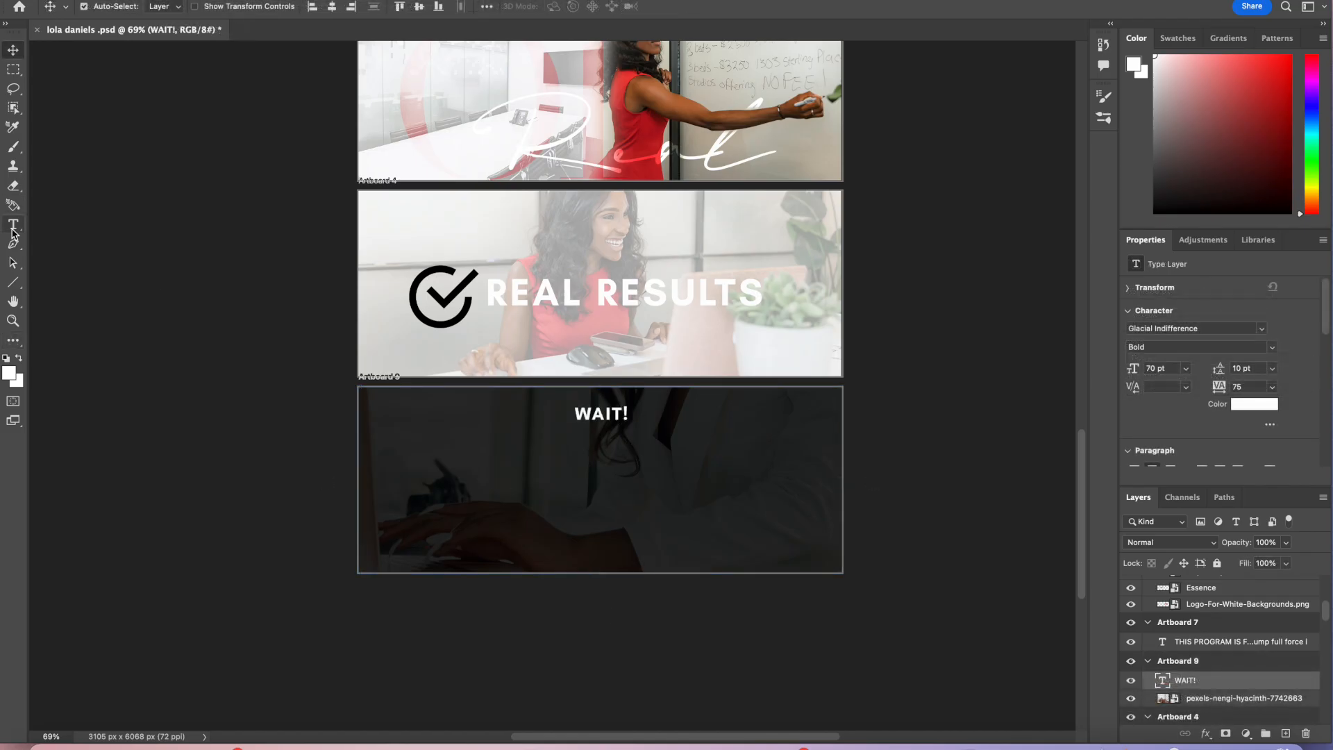
click(14, 224)
drag(409, 432, 775, 503)
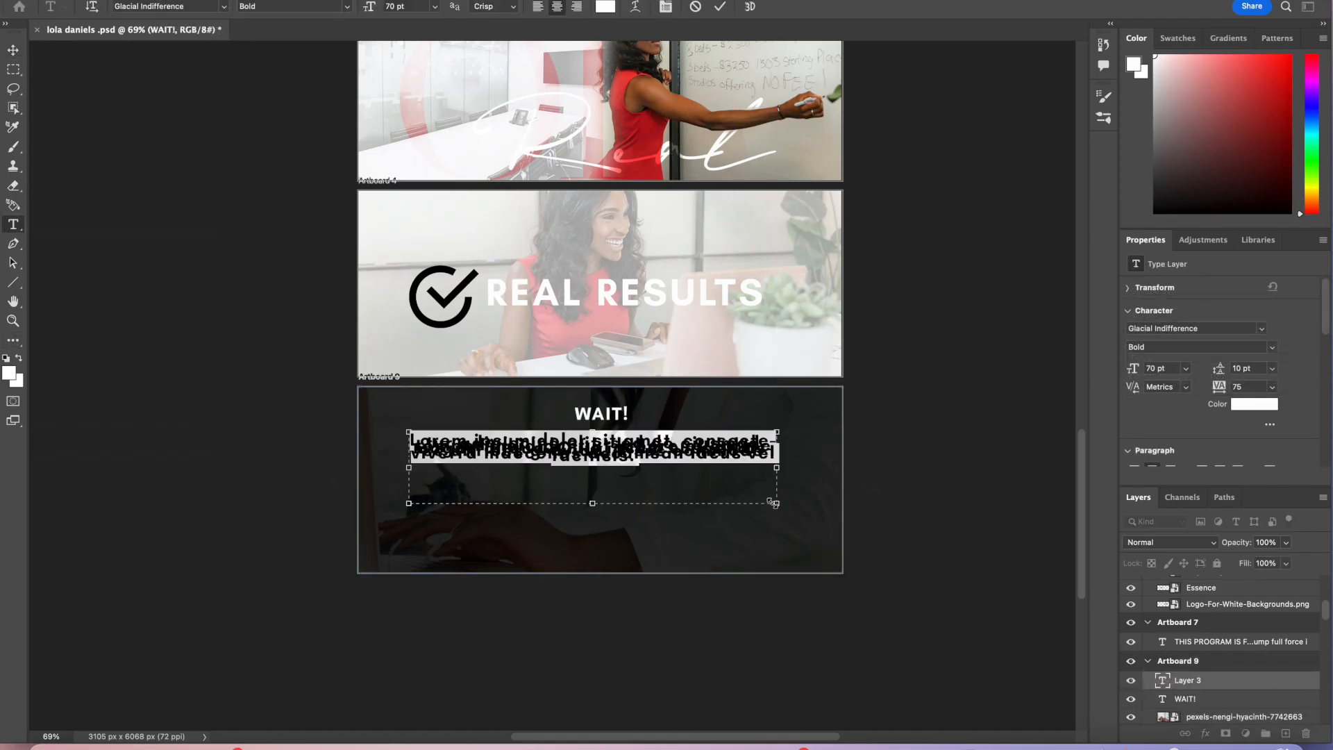
text(conne)
key(BackSpace)
key(BackSpace)
key(BackSpace)
key(BackSpace)
key(BackSpace)
text(CONNECT)
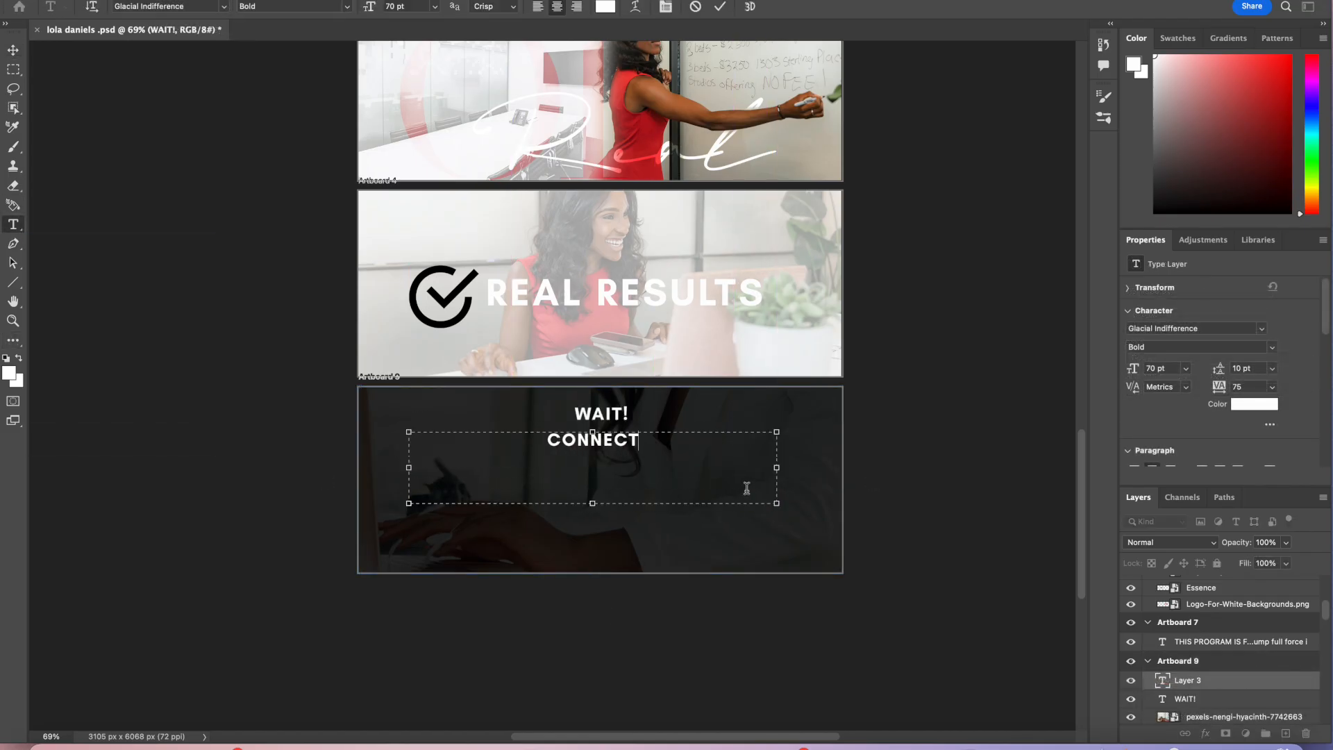
Step: Set the CONNECT text to the MADE SAONARA 2 font at 150 pt
key(super+a)
scroll(474, 366, up, 5)
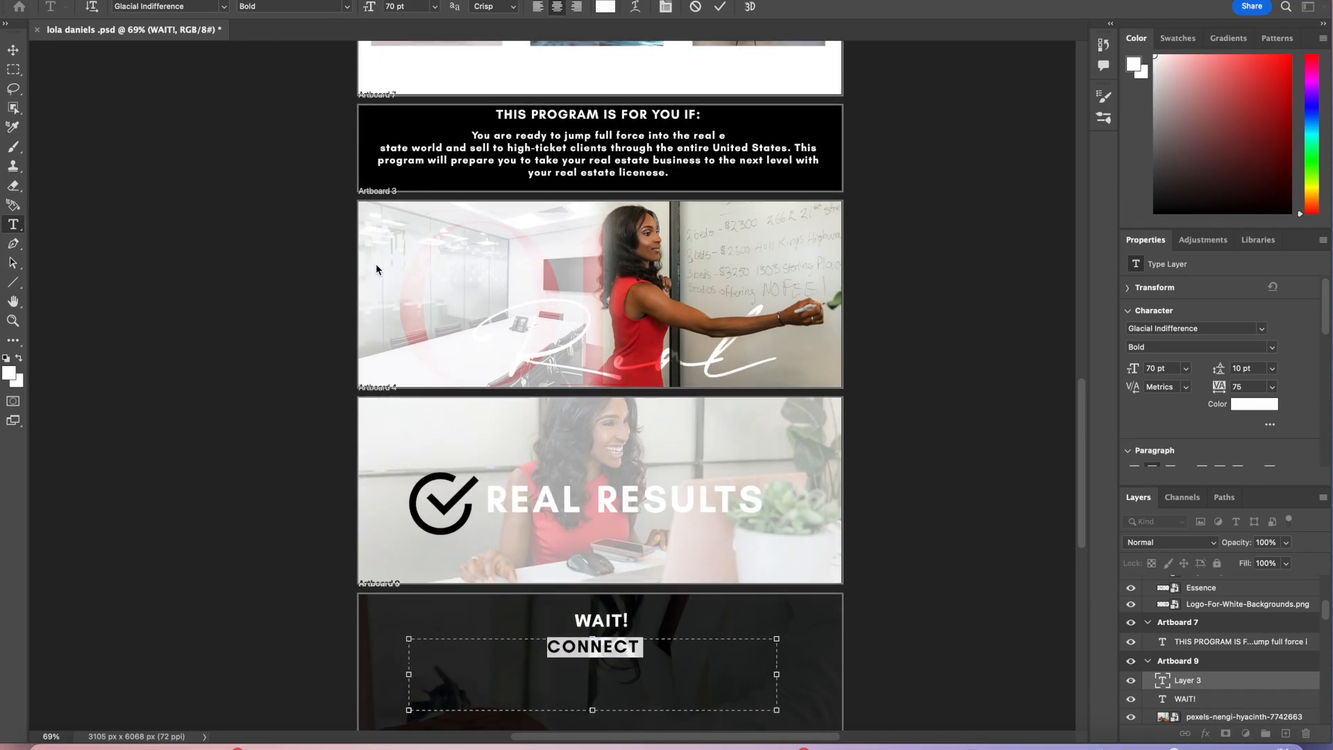
click(224, 6)
click(208, 82)
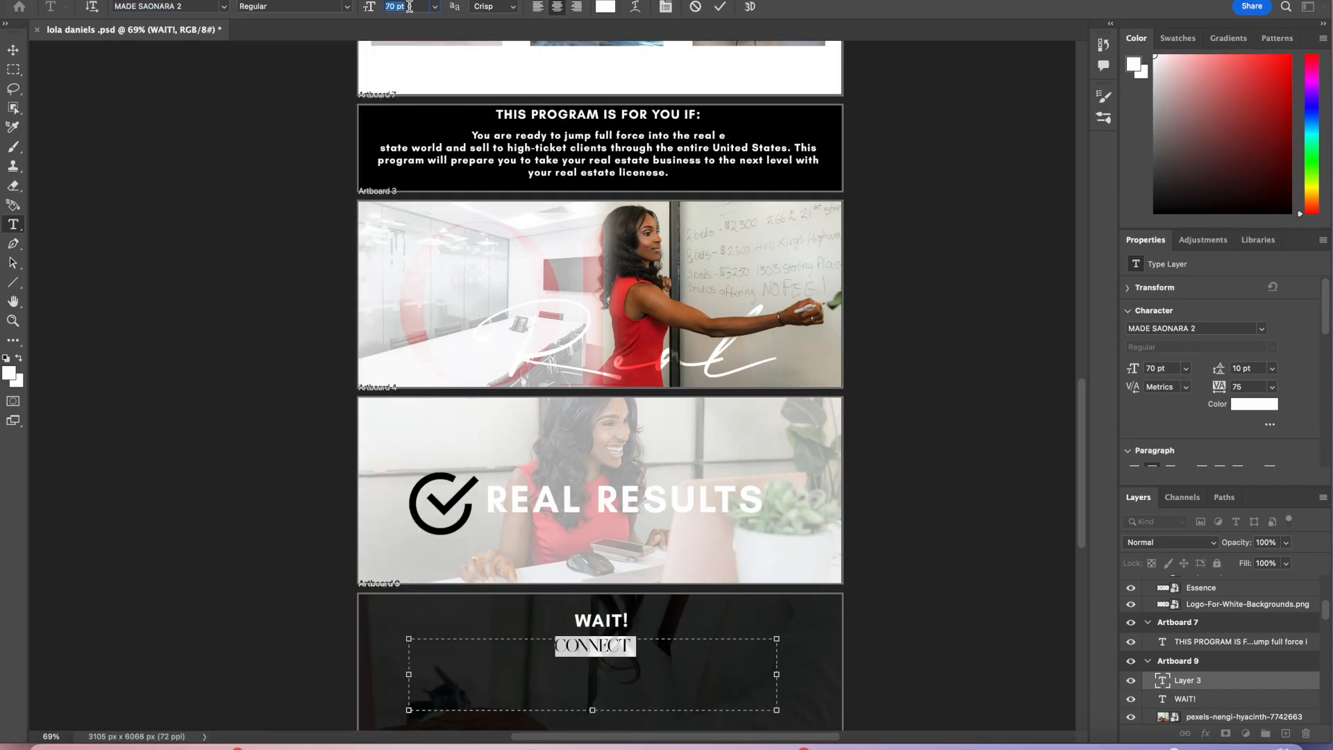
text(100)
key(Return)
text(150)
key(Return)
click(720, 7)
key(v)
scroll(726, 635, down, 1)
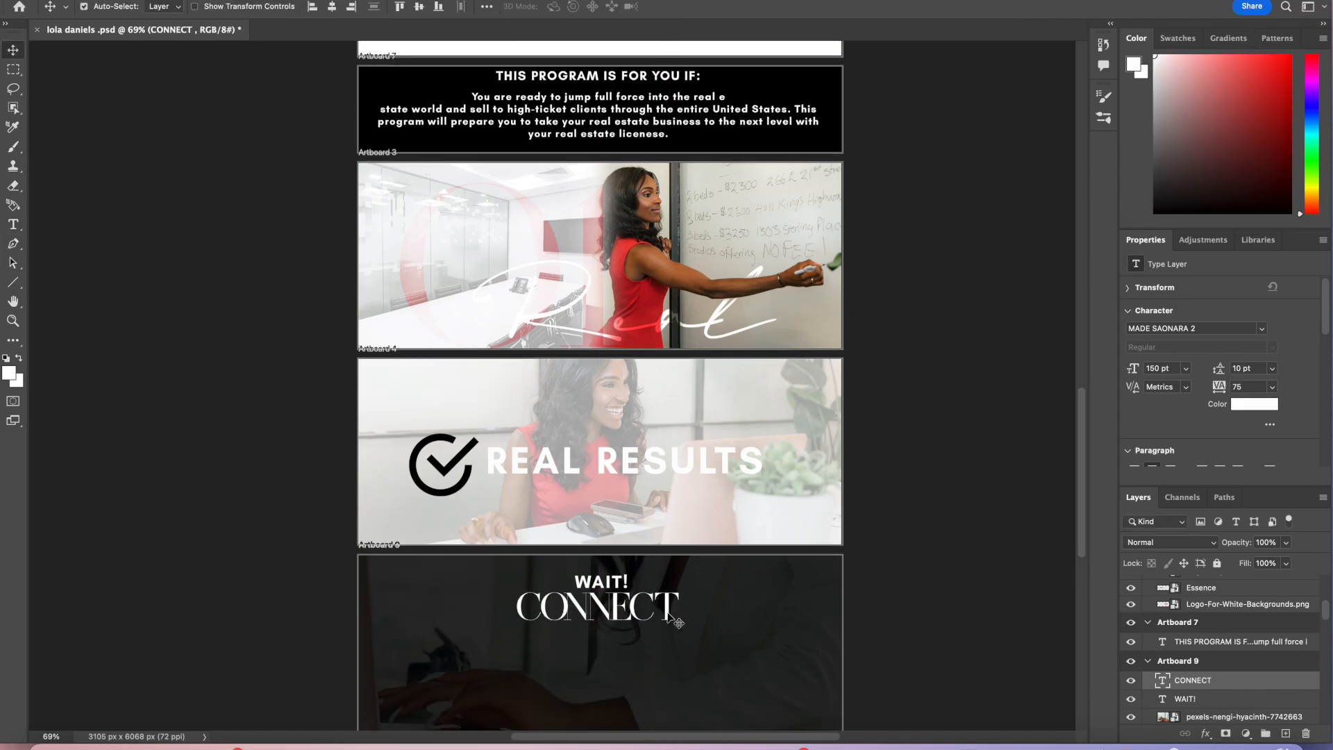
Step: Edit the heading to read LET'S CONNECT and reposition it
double_click(514, 614)
text(LET'S)
click(720, 7)
key(v)
drag(729, 615, 738, 617)
Step: Change the REAL RESULTS text to the MADE SAONARA 2 font and nudge it into place
double_click(653, 461)
key(super+a)
click(224, 7)
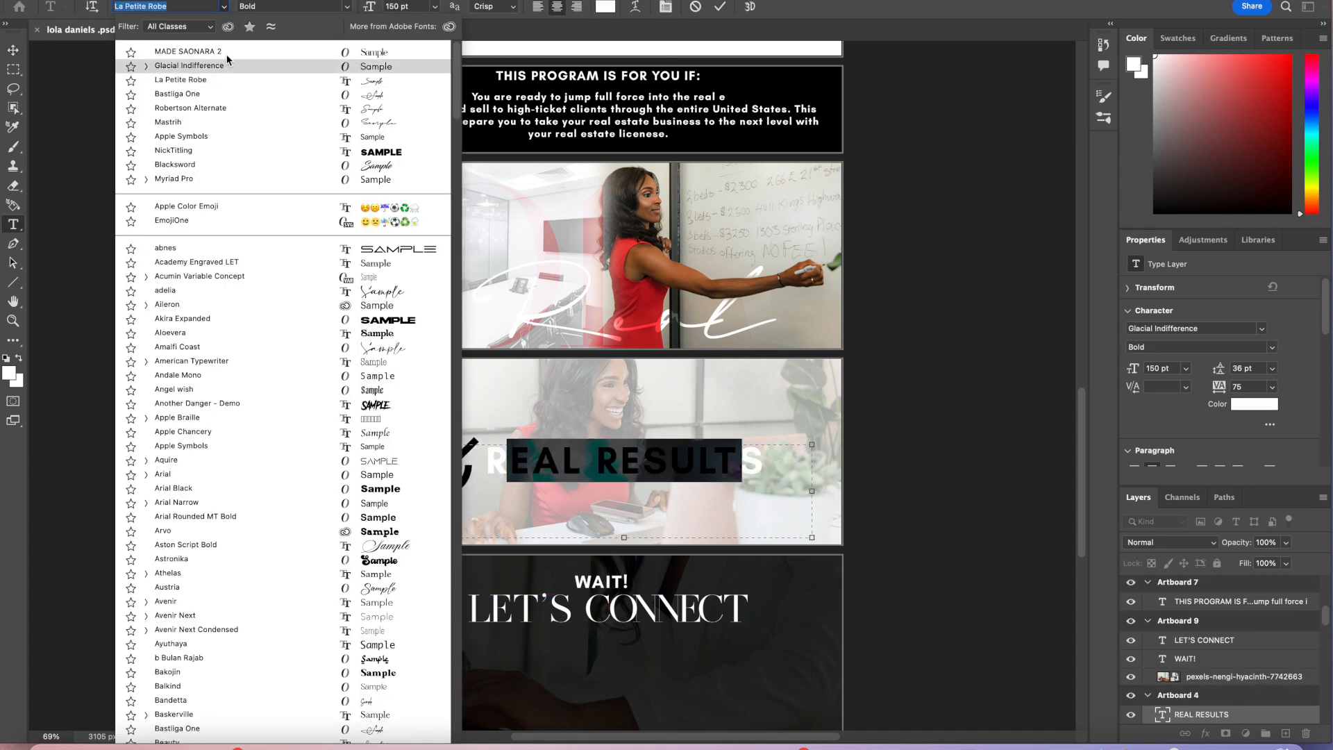
click(226, 53)
click(720, 7)
key(v)
mouse_move(678, 464)
mouse_down()
mouse_move(784, 470)
mouse_move(671, 472)
mouse_up()
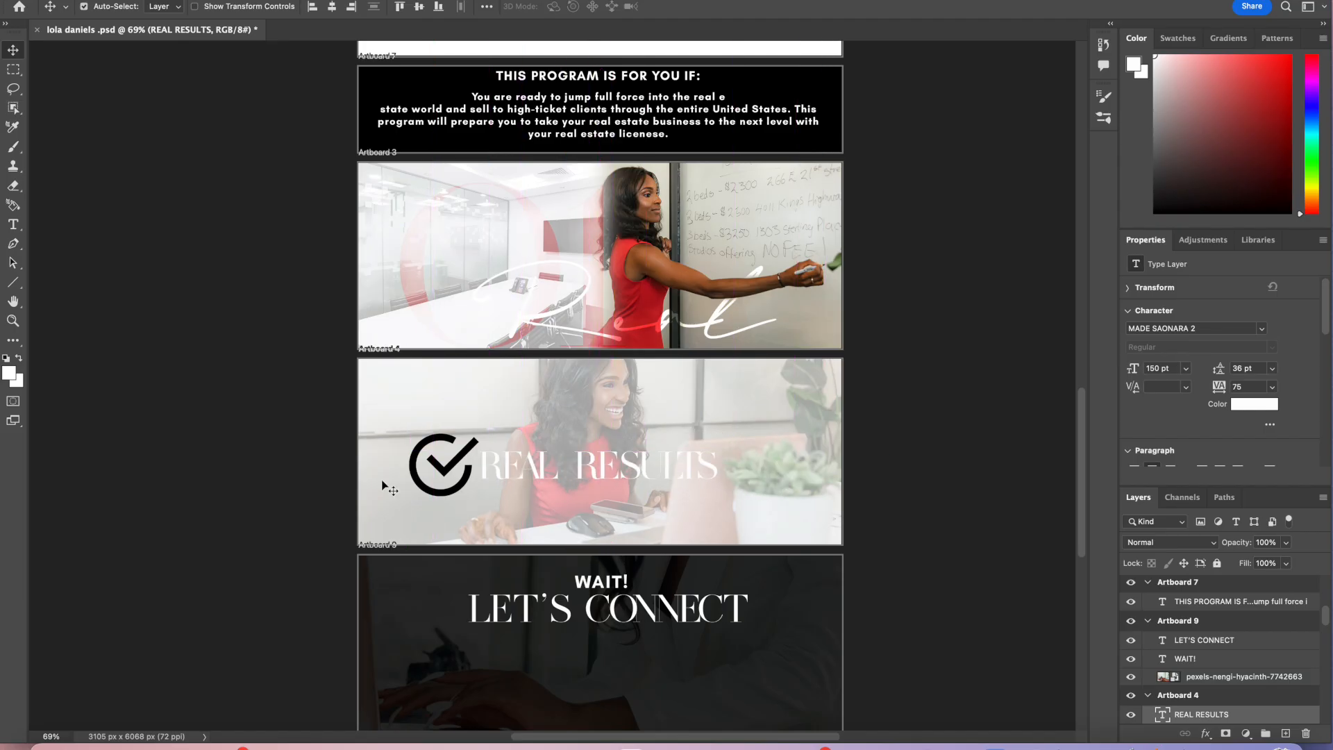
Step: Add a gradient Stroke effect to the check mark using the SN_Hellbound gradient preset
click(463, 463)
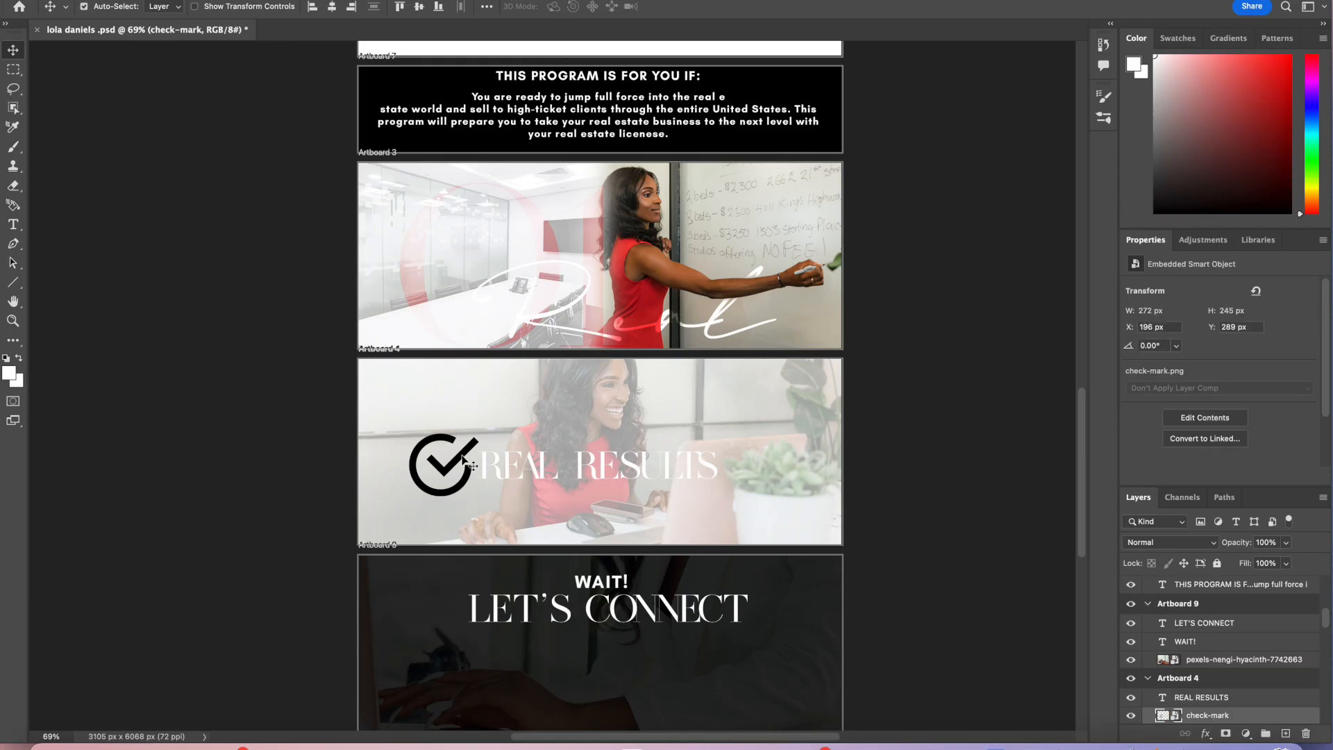
double_click(1220, 716)
double_click(1252, 716)
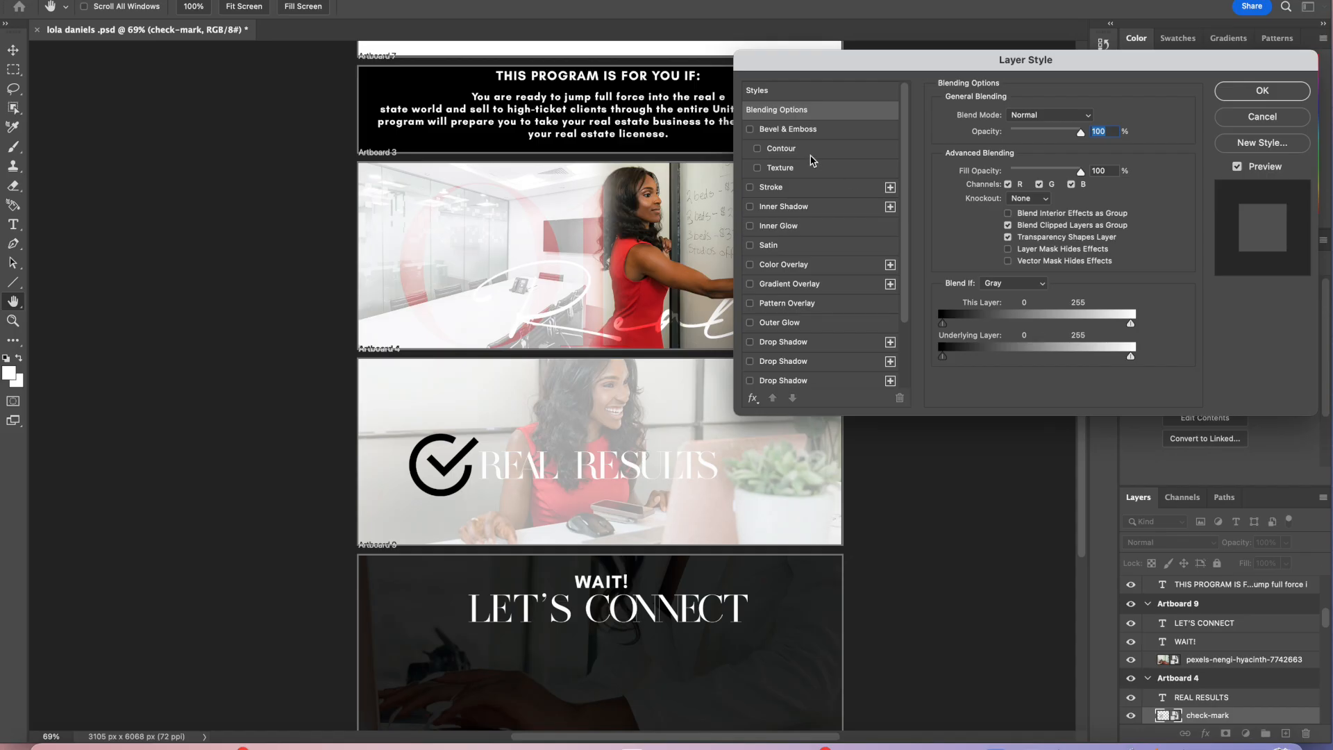
click(814, 187)
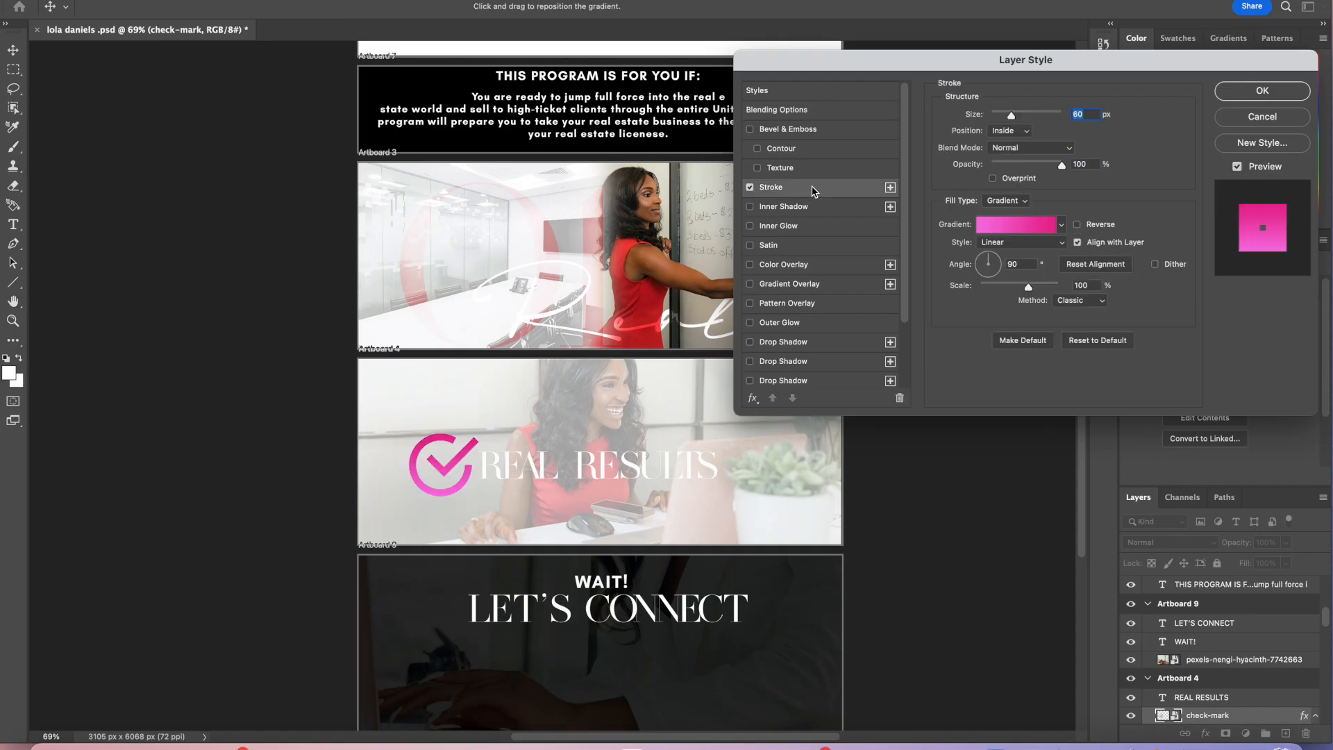
click(751, 188)
click(750, 188)
click(1039, 235)
drag(1016, 104, 1019, 164)
click(798, 160)
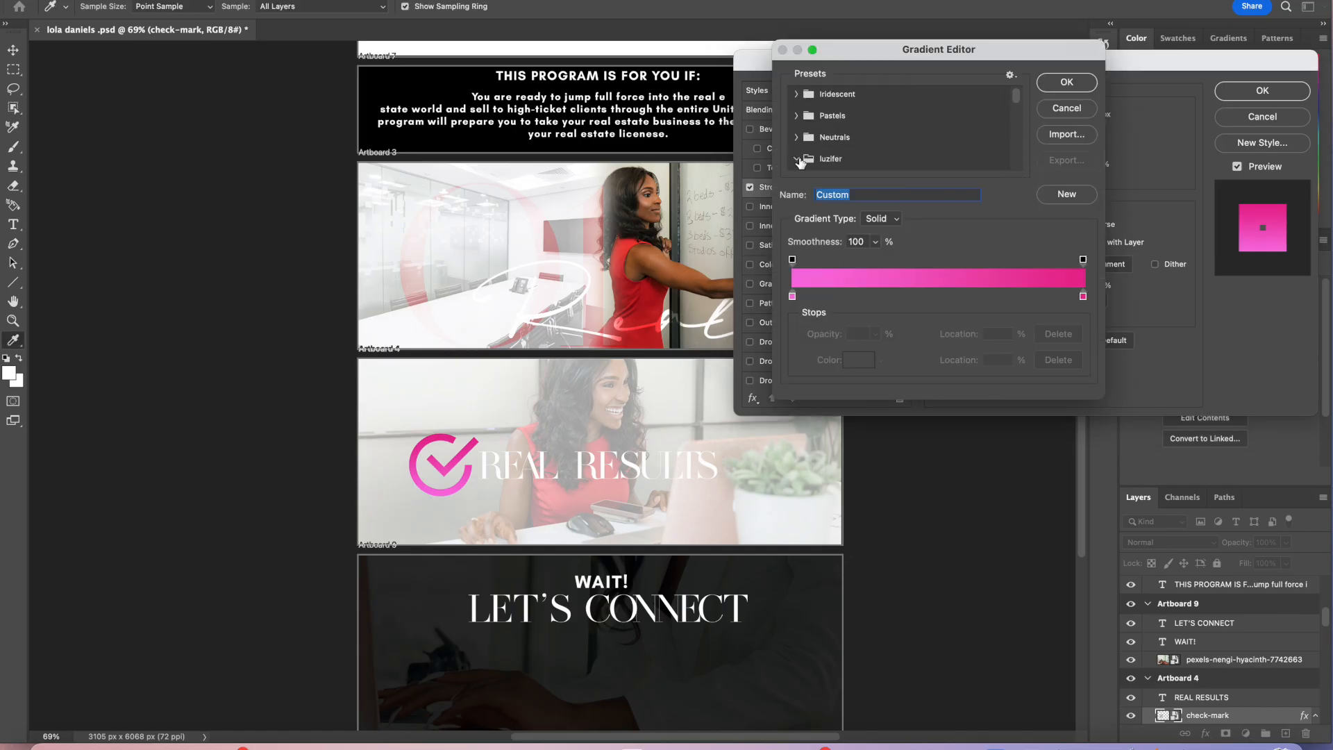
scroll(853, 161, down, 5)
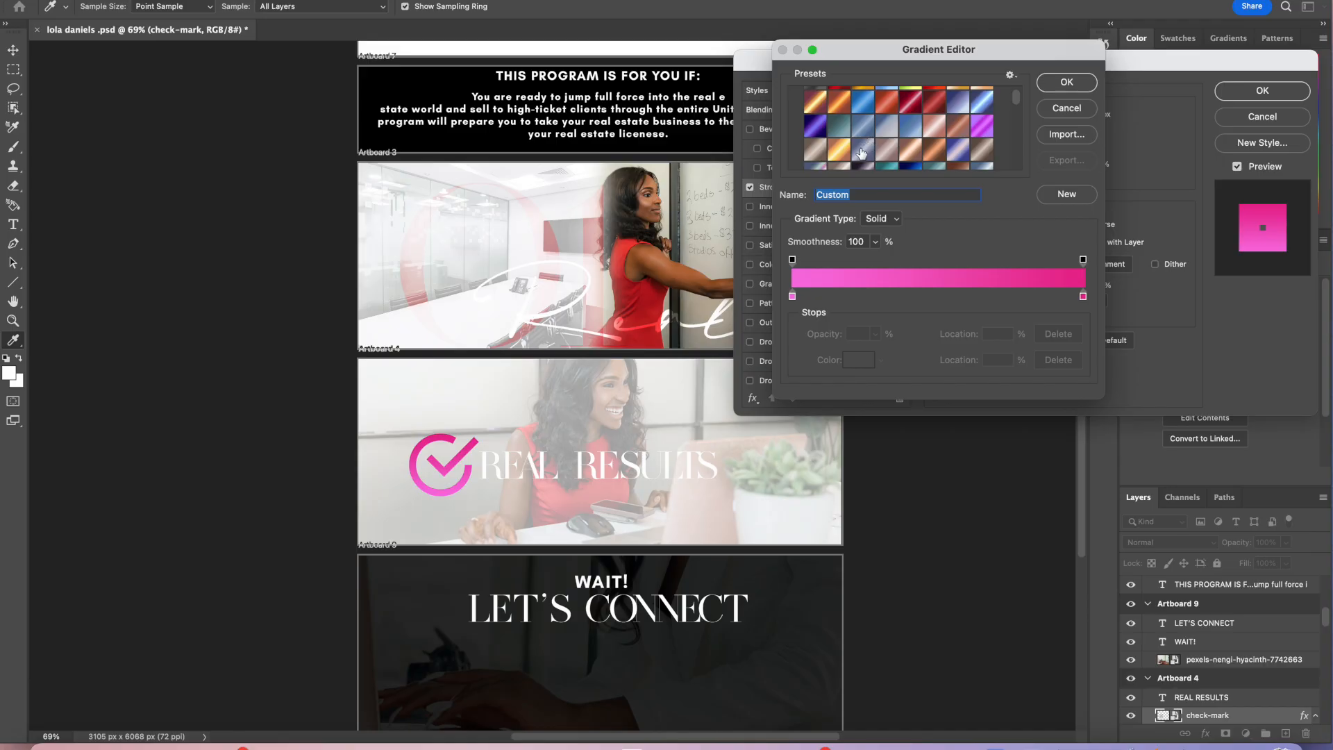
scroll(861, 153, down, 2)
click(862, 153)
click(887, 132)
click(934, 154)
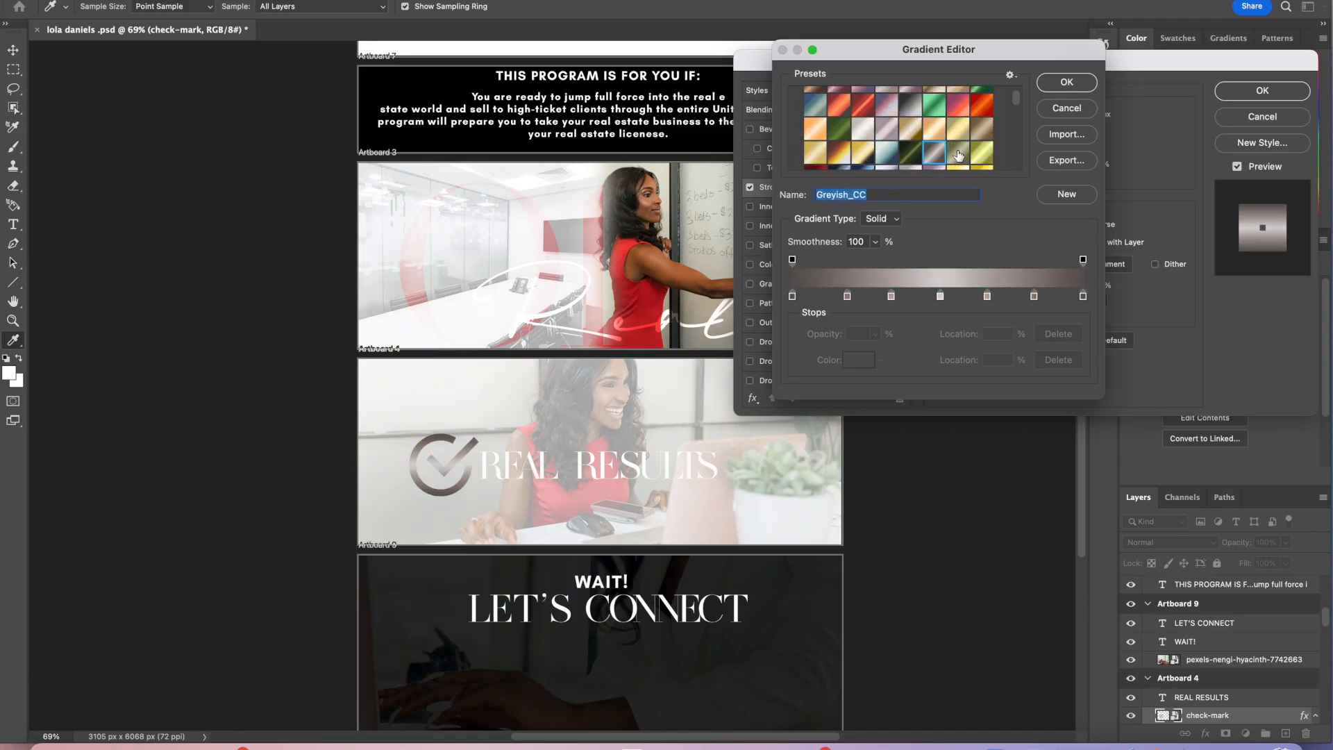
click(959, 104)
click(981, 104)
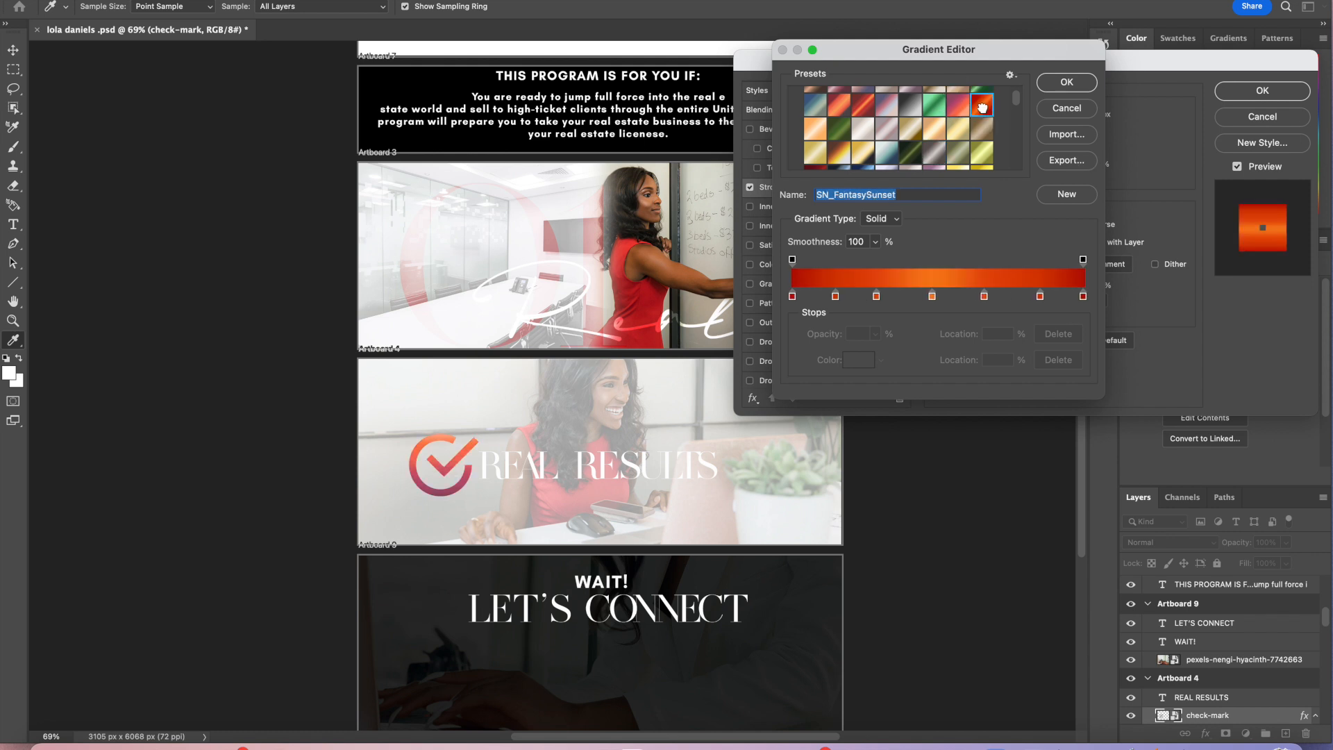
scroll(710, 341, up, 2)
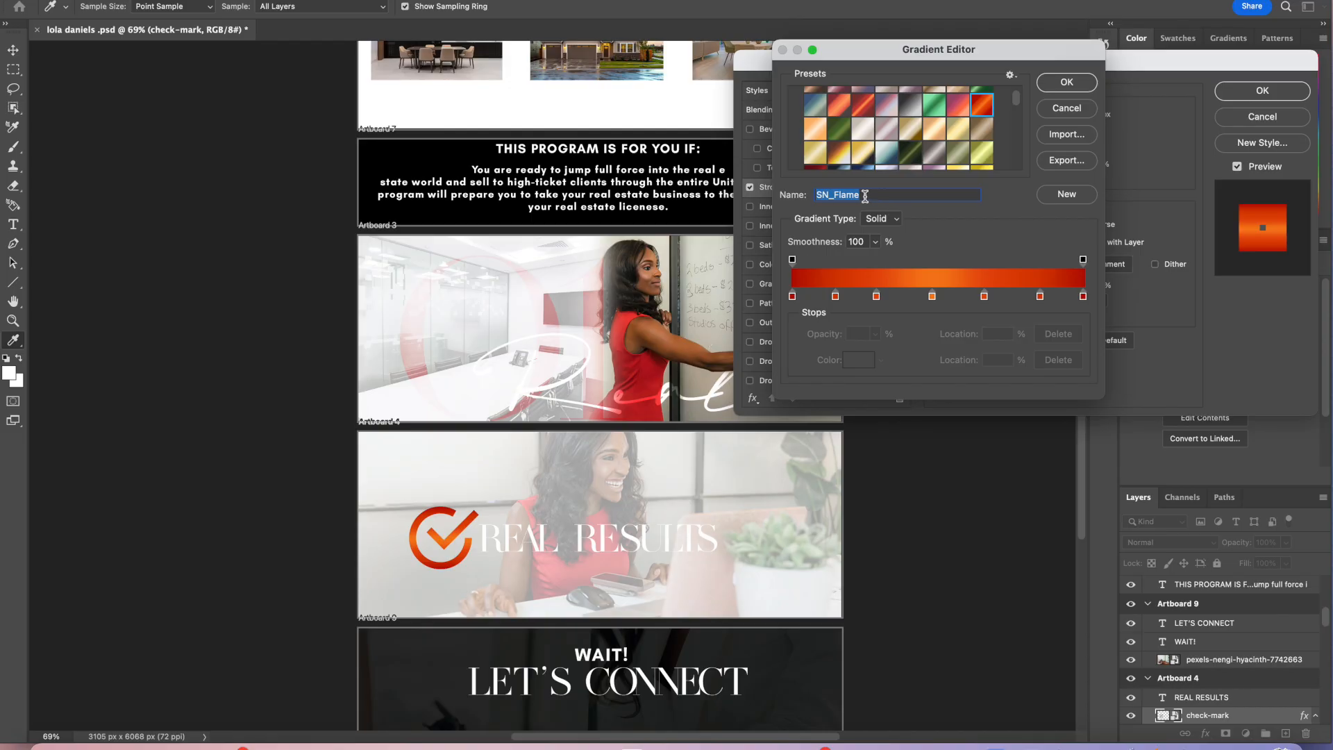
scroll(849, 157, down, 2)
click(810, 137)
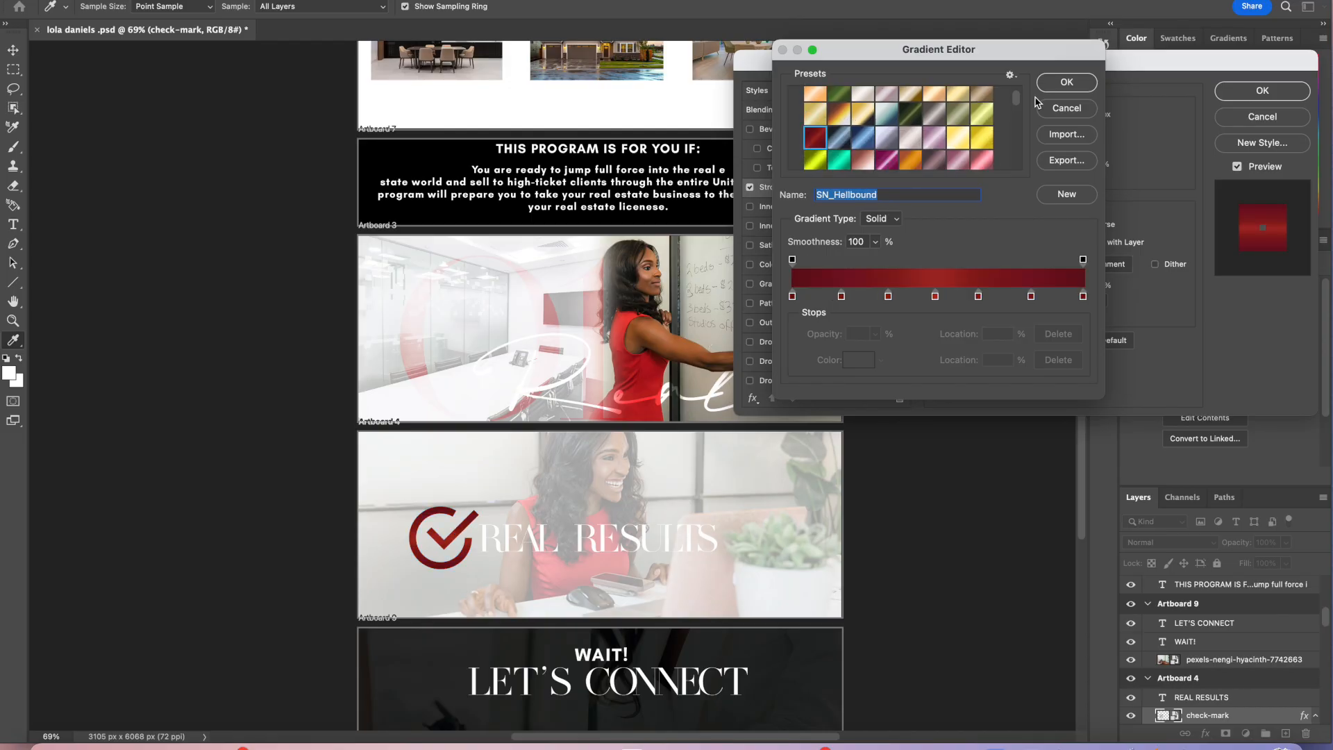
click(1067, 82)
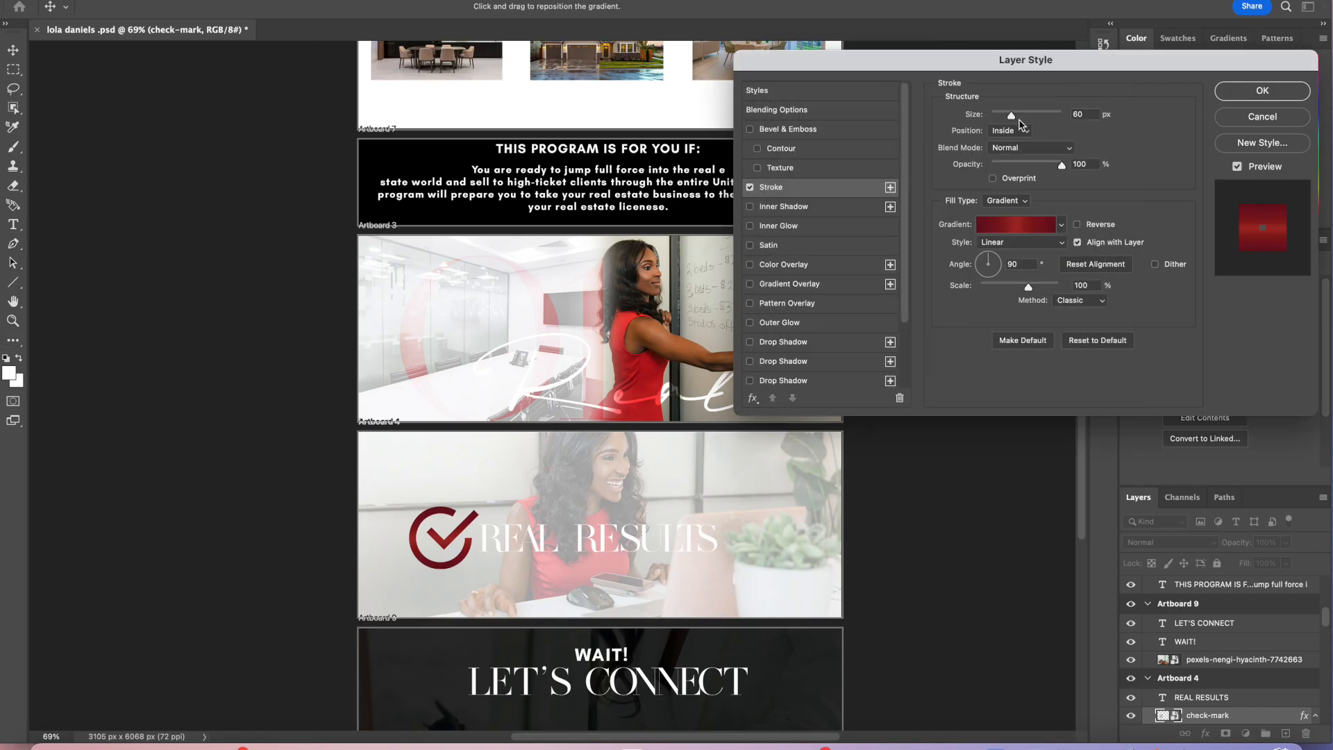
Step: Set the check mark's stroke size to 250 px, angle to -27°, opacity to 25%, and apply the style
mouse_move(1015, 120)
mouse_down()
mouse_move(1046, 122)
mouse_move(989, 120)
mouse_move(1068, 118)
mouse_up()
click(993, 269)
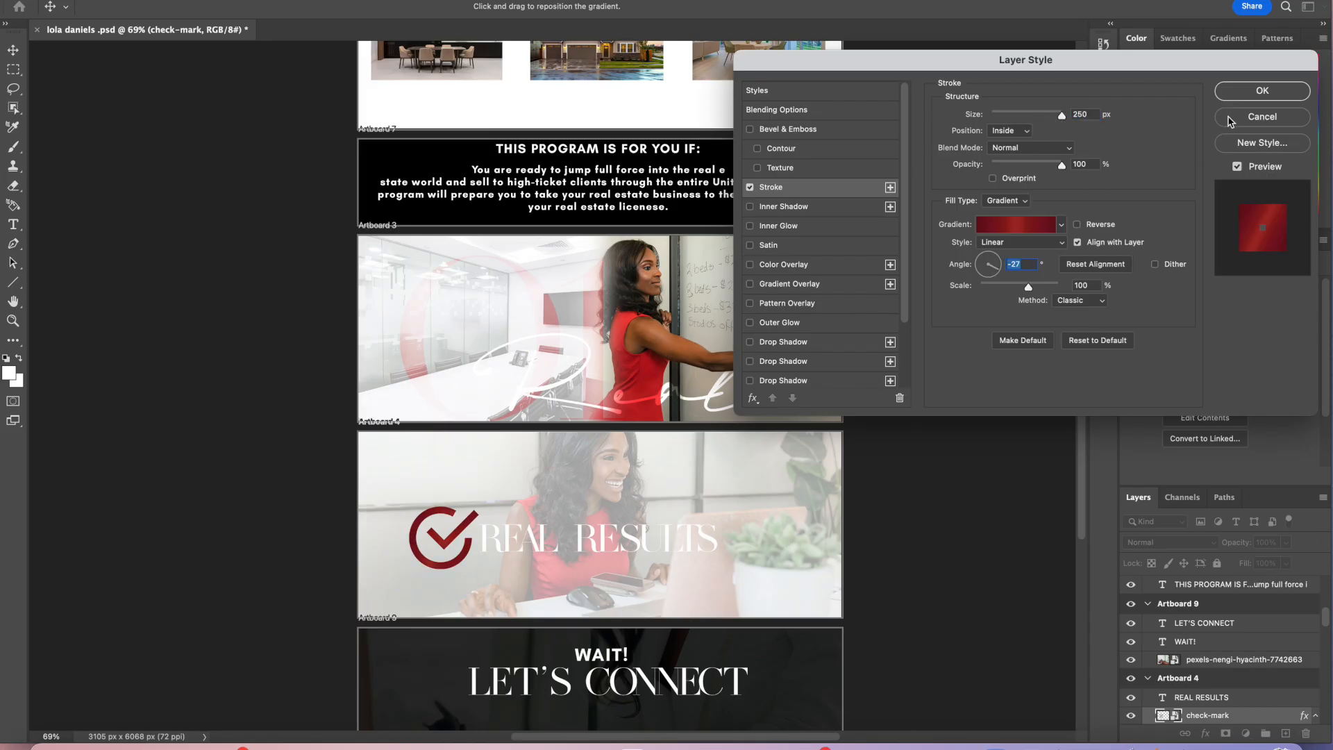
mouse_move(1062, 167)
mouse_down()
mouse_move(999, 172)
mouse_move(1010, 172)
mouse_up()
mouse_move(1011, 169)
mouse_down()
mouse_move(1056, 167)
mouse_move(1011, 174)
mouse_up()
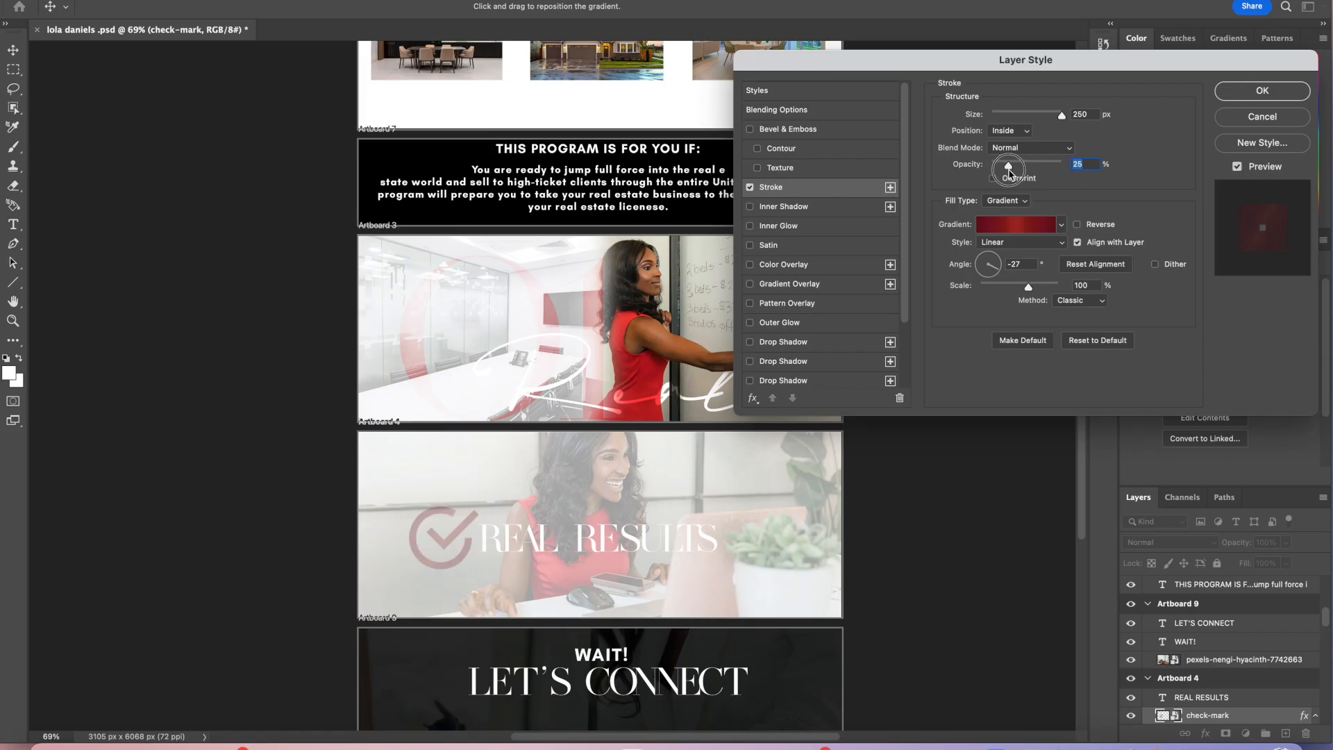
click(1261, 91)
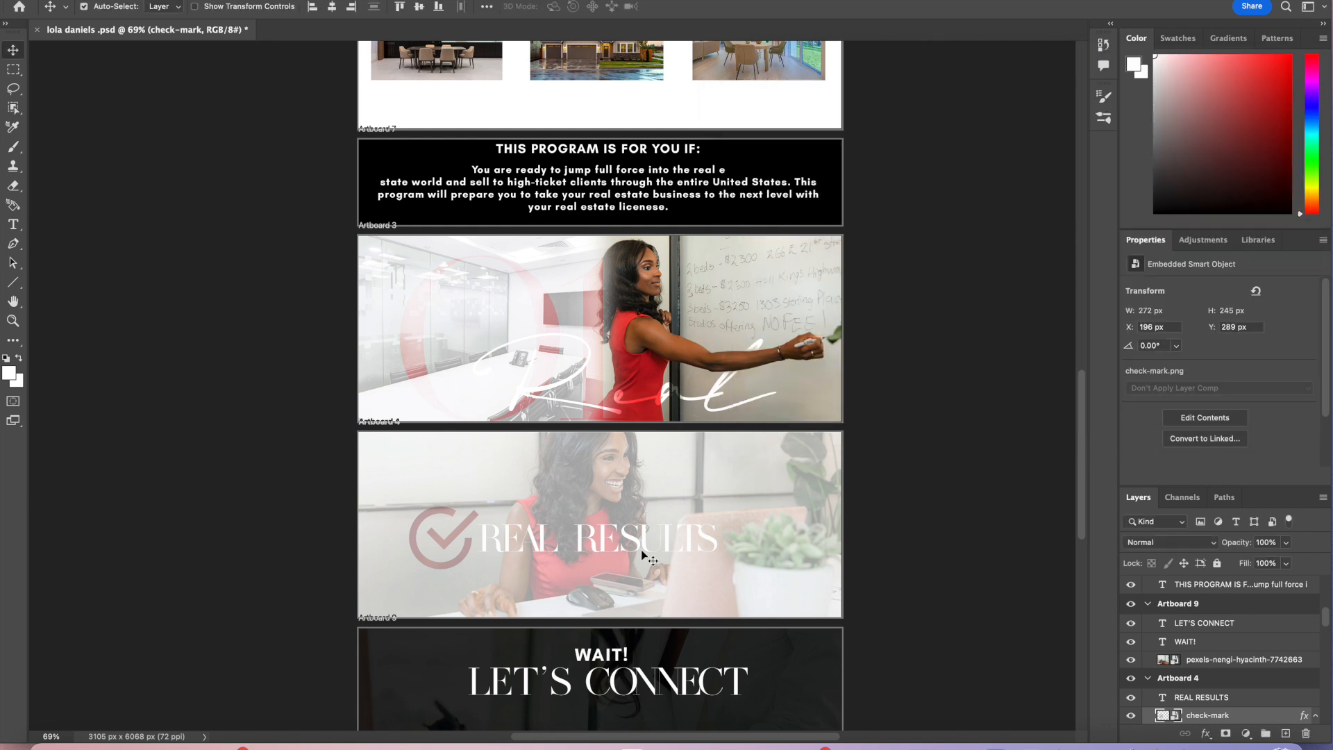
Step: Reposition the REAL RESULTS text and the check mark within their artboard
mouse_move(644, 547)
mouse_down()
mouse_move(687, 554)
mouse_move(668, 554)
mouse_up()
drag(465, 558, 491, 557)
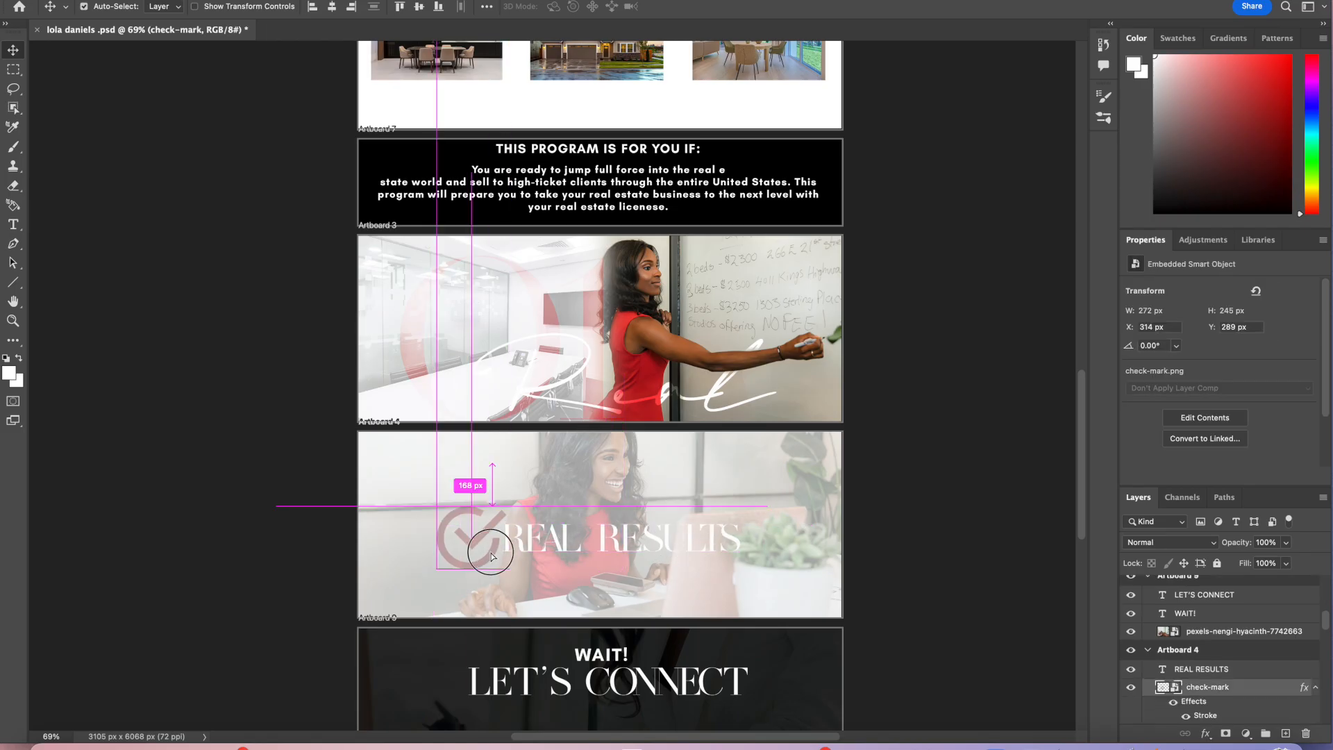
drag(666, 553, 662, 554)
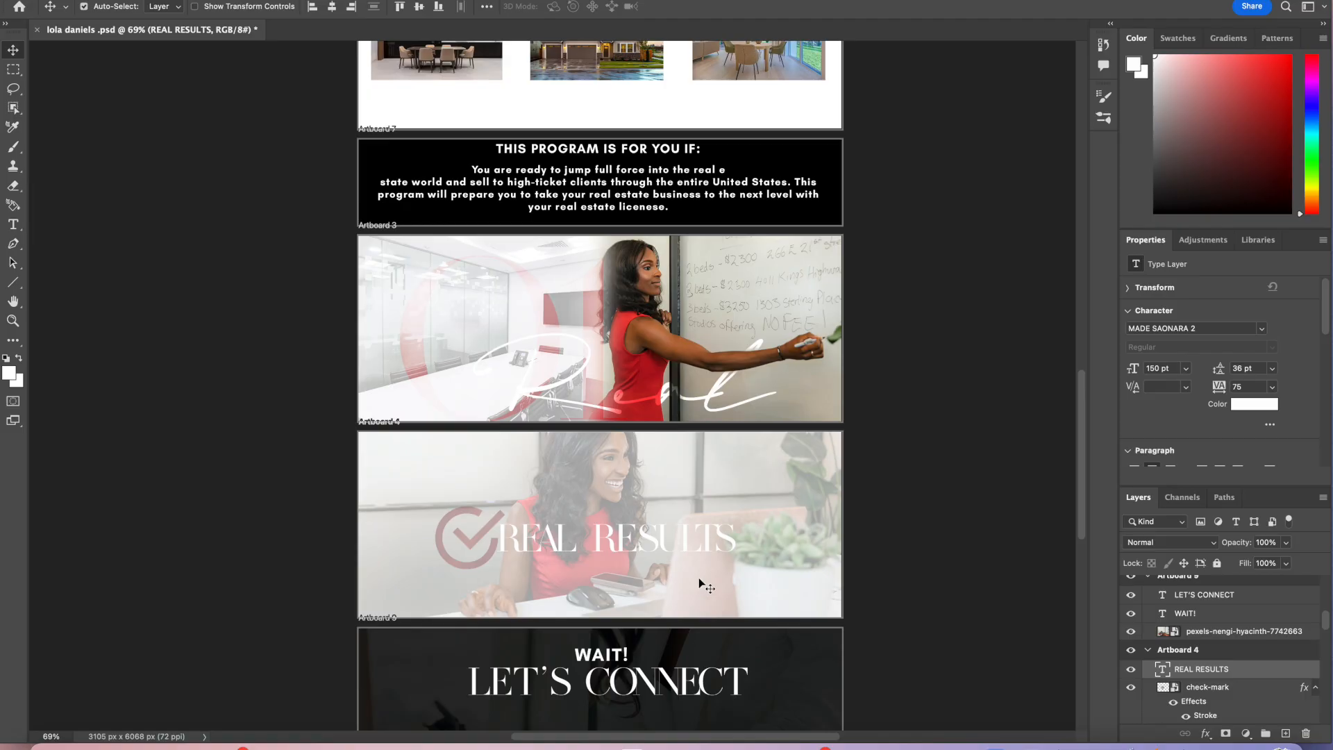
scroll(695, 584, down, 5)
click(485, 302)
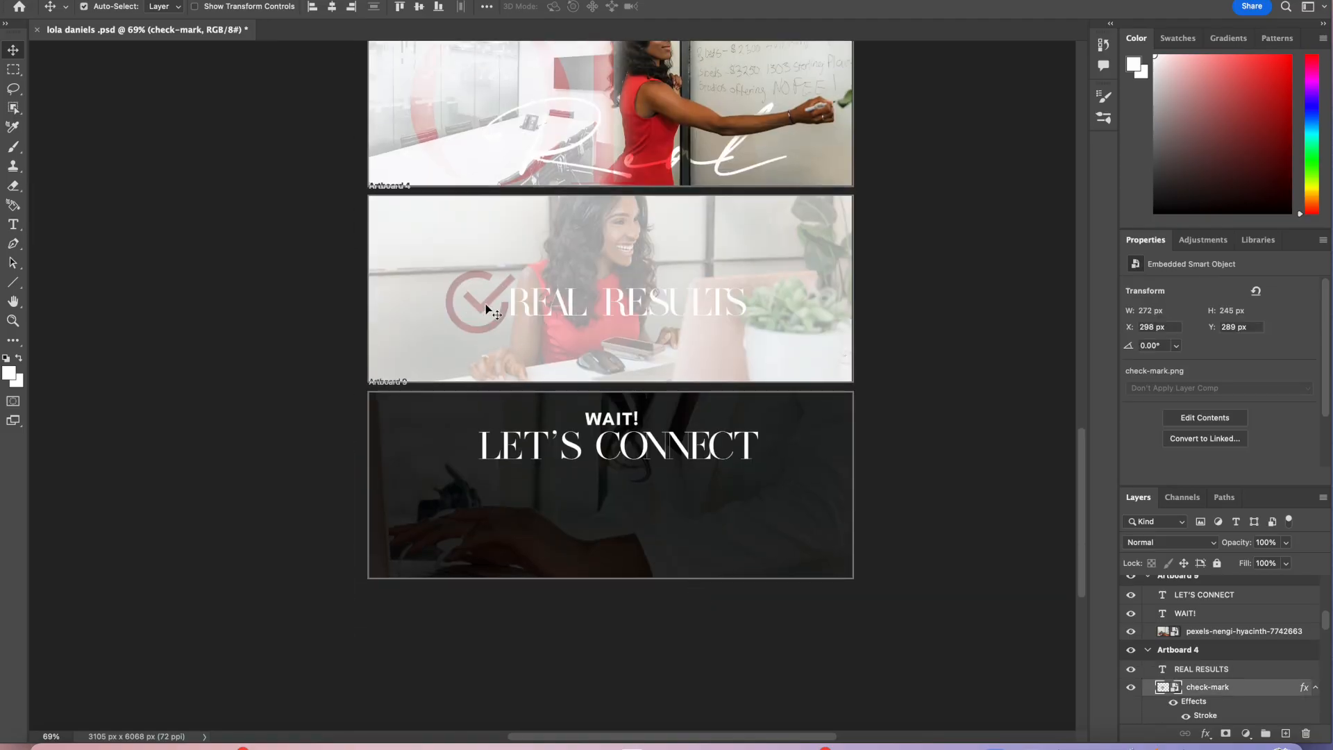
scroll(486, 306, up, 6)
scroll(487, 306, down, 4)
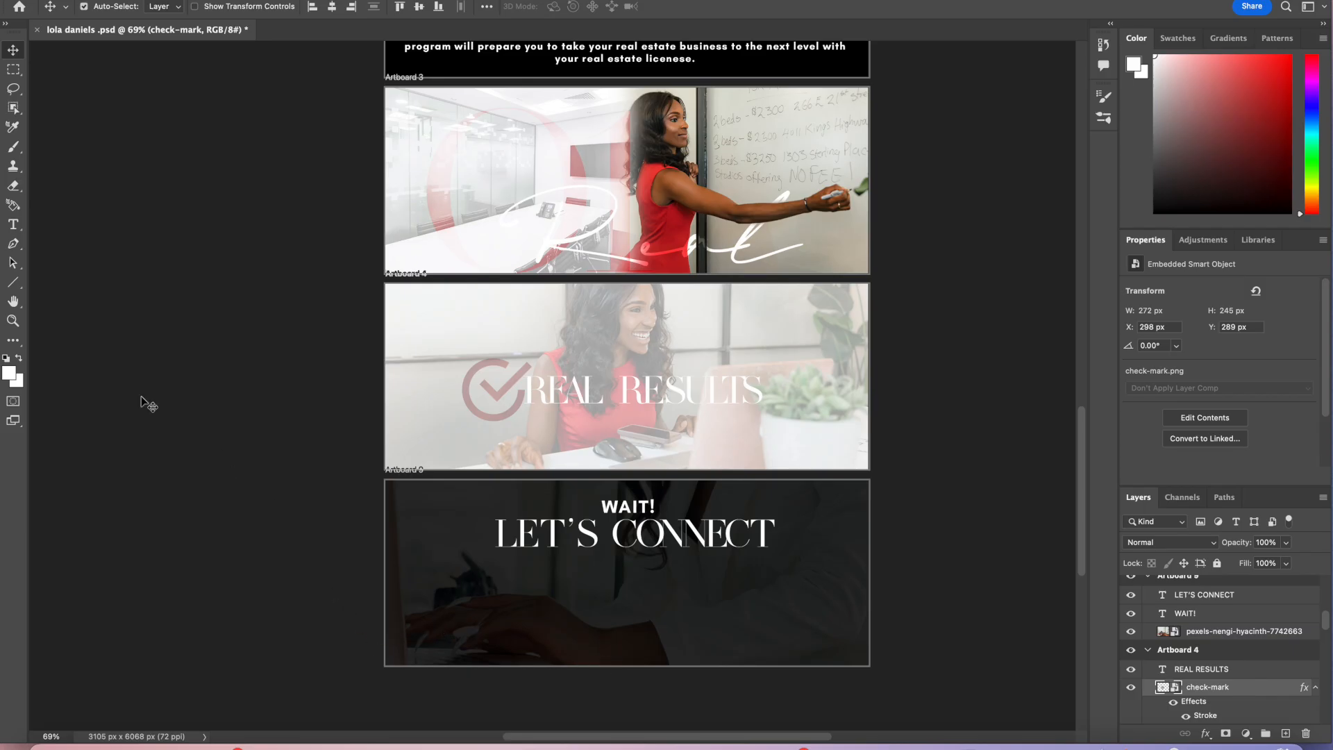
click(12, 282)
drag(628, 554, 639, 598)
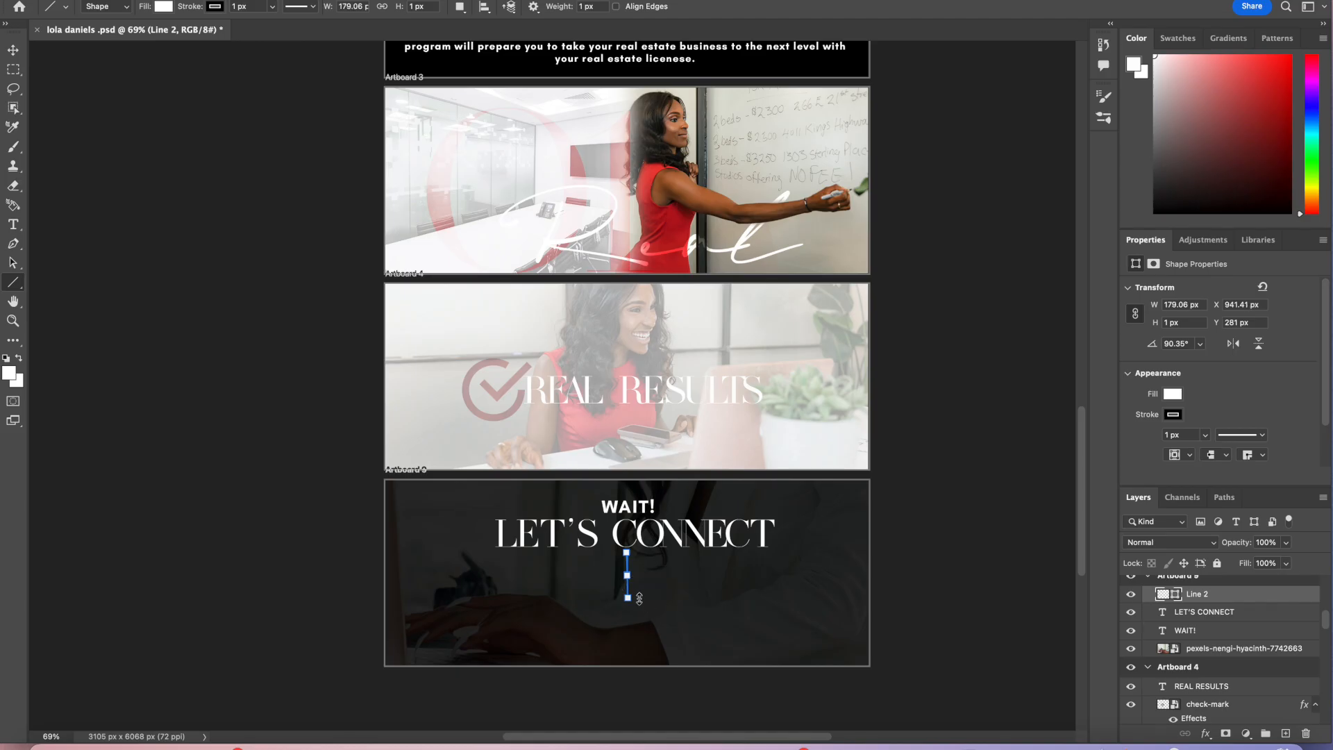
key(Delete)
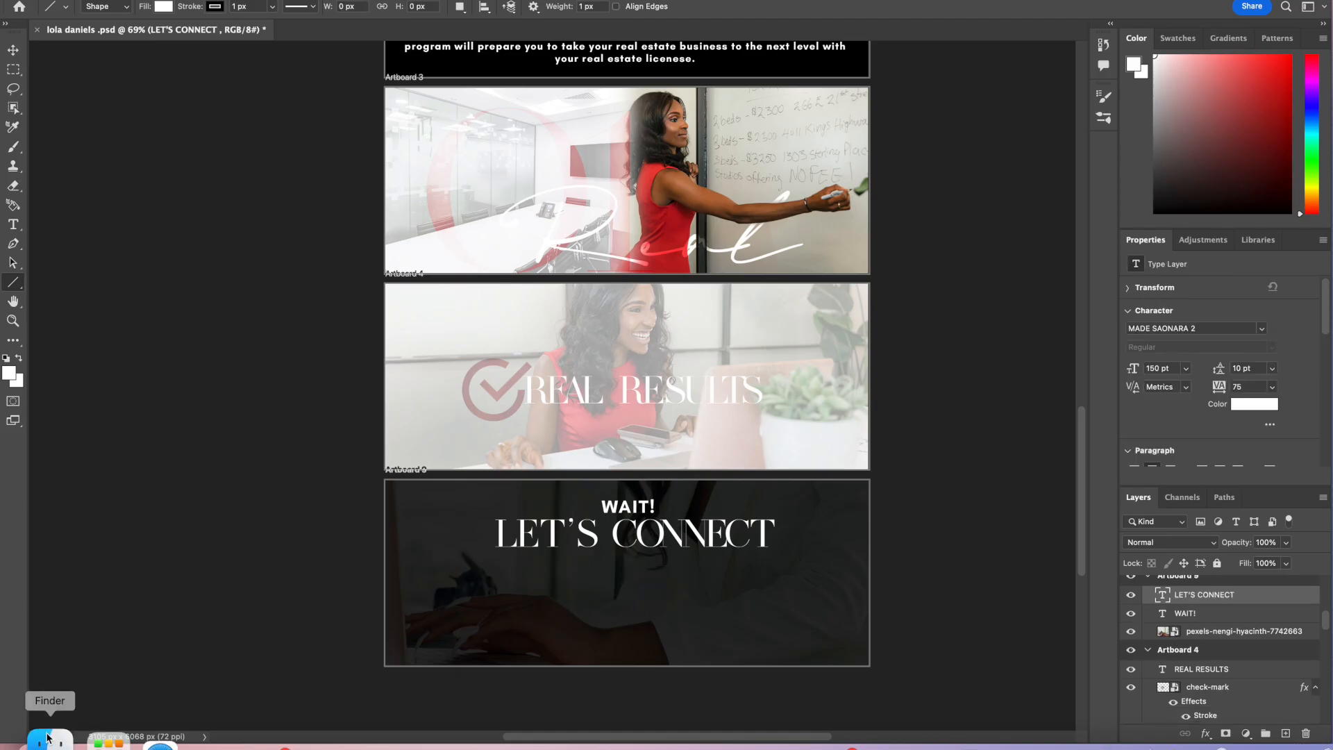
Step: Draw a short vertical line centred below the LET'S CONNECT heading
text(80)
key(Return)
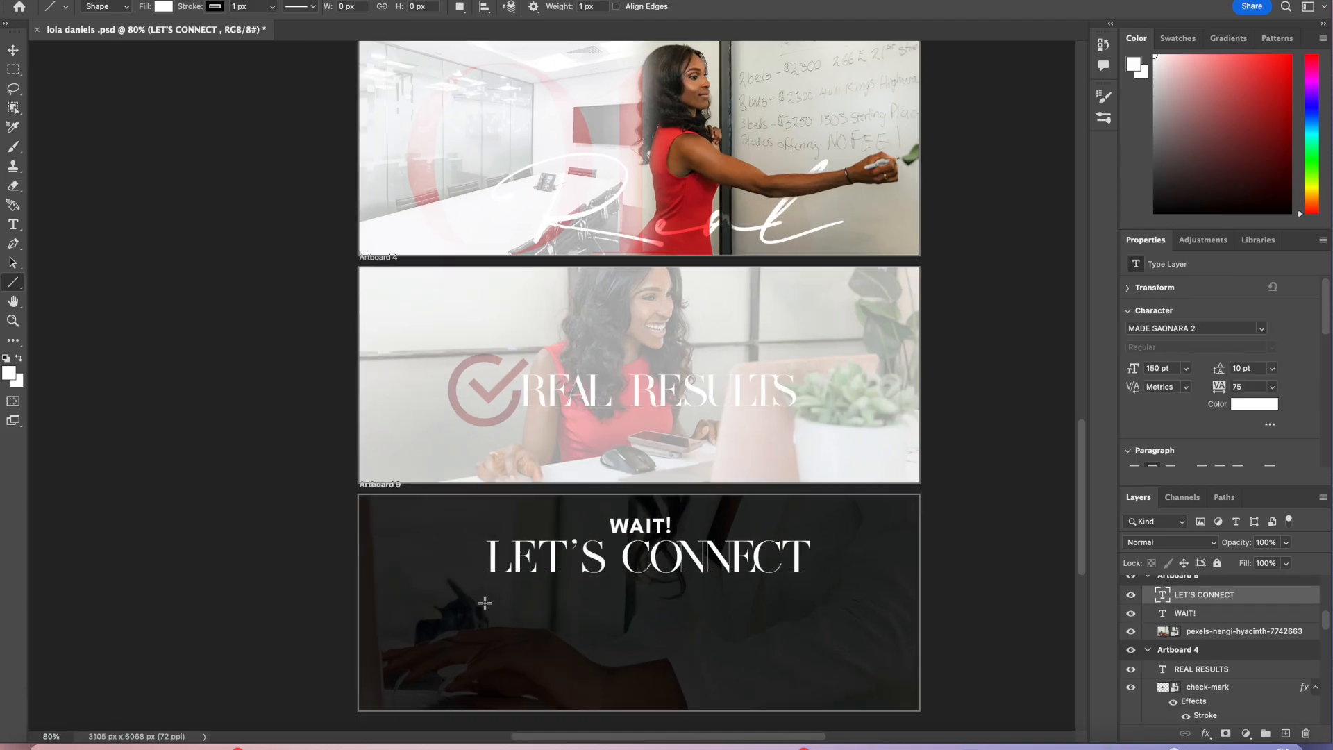
drag(577, 518, 577, 570)
click(1205, 434)
drag(1207, 455, 1213, 455)
key(v)
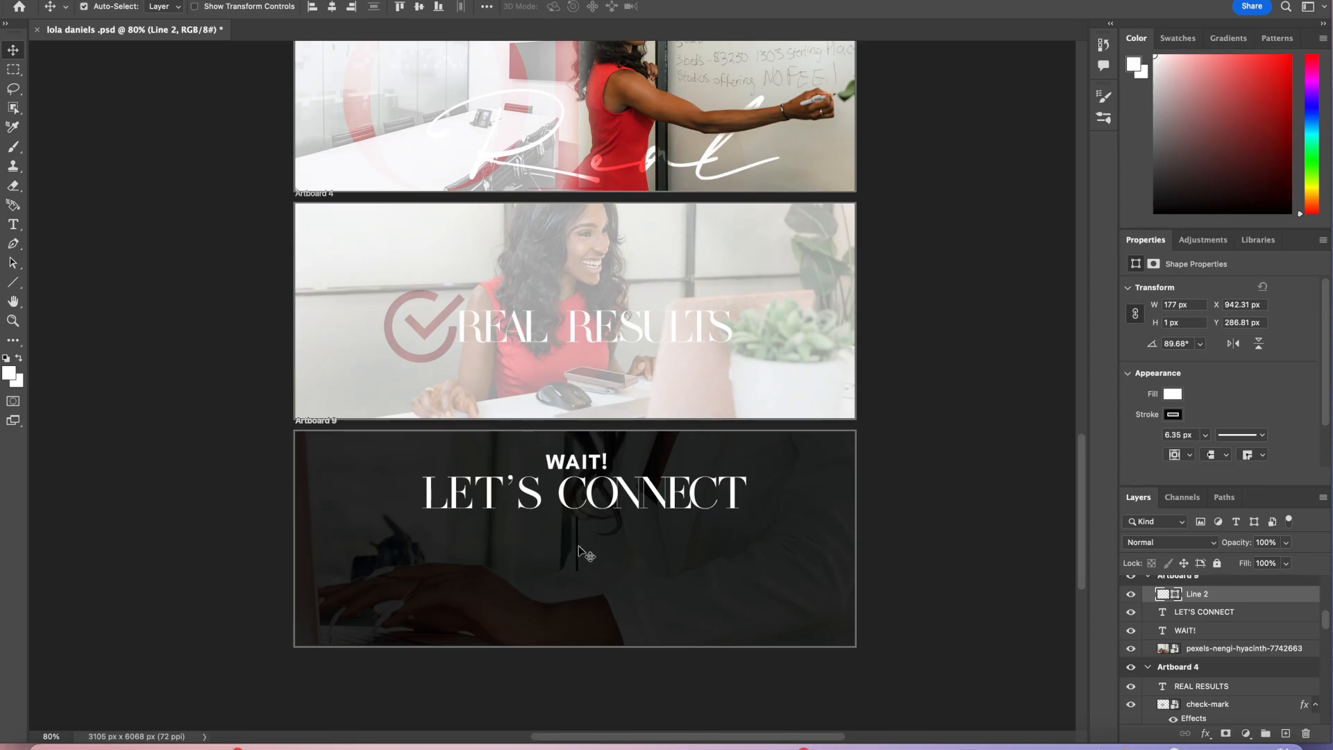
Step: Set the vertical line's stroke width to about 0.86 px
click(585, 552)
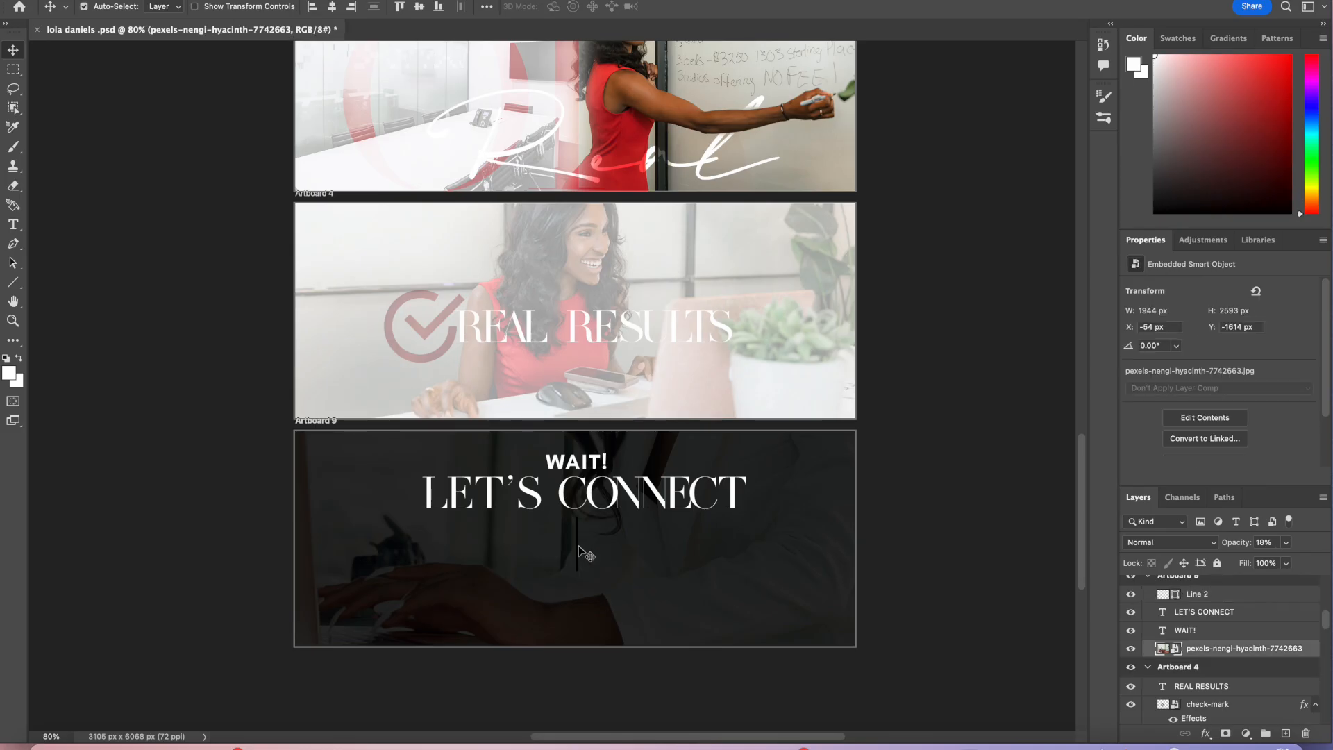
click(1202, 595)
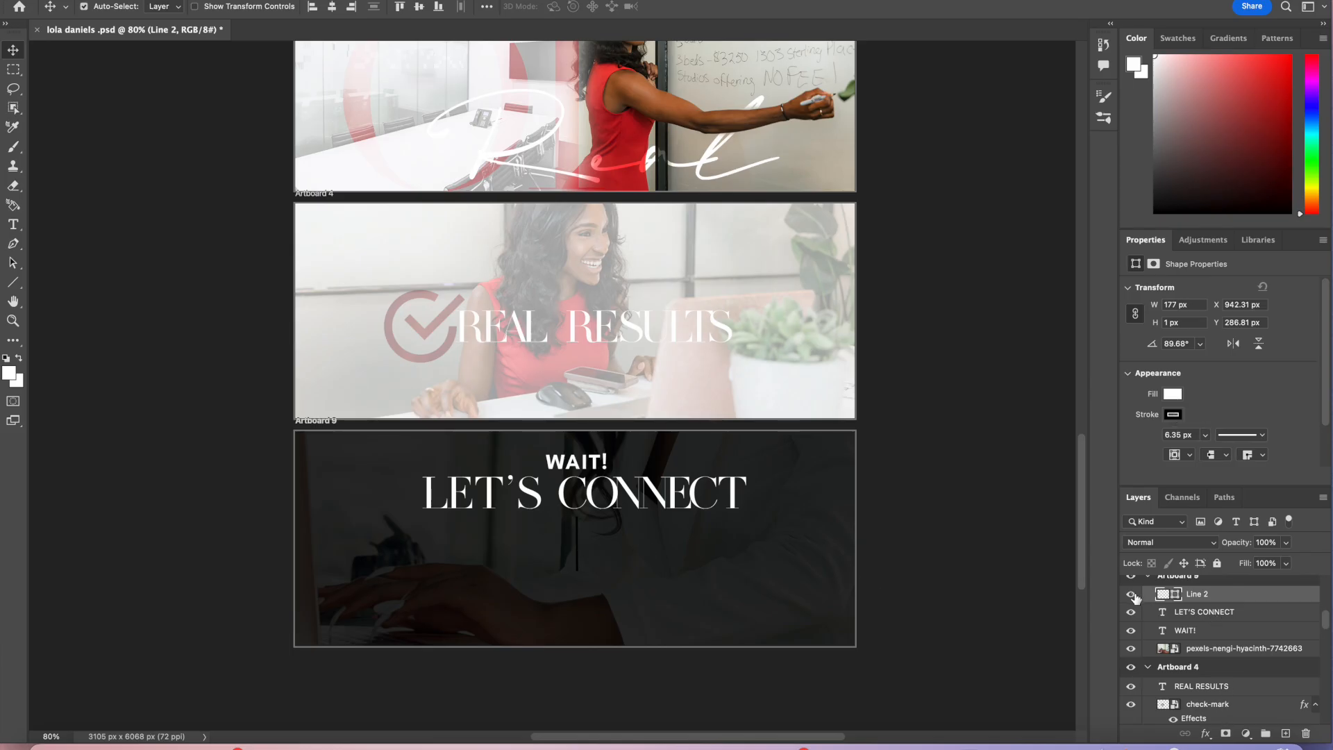
click(1173, 414)
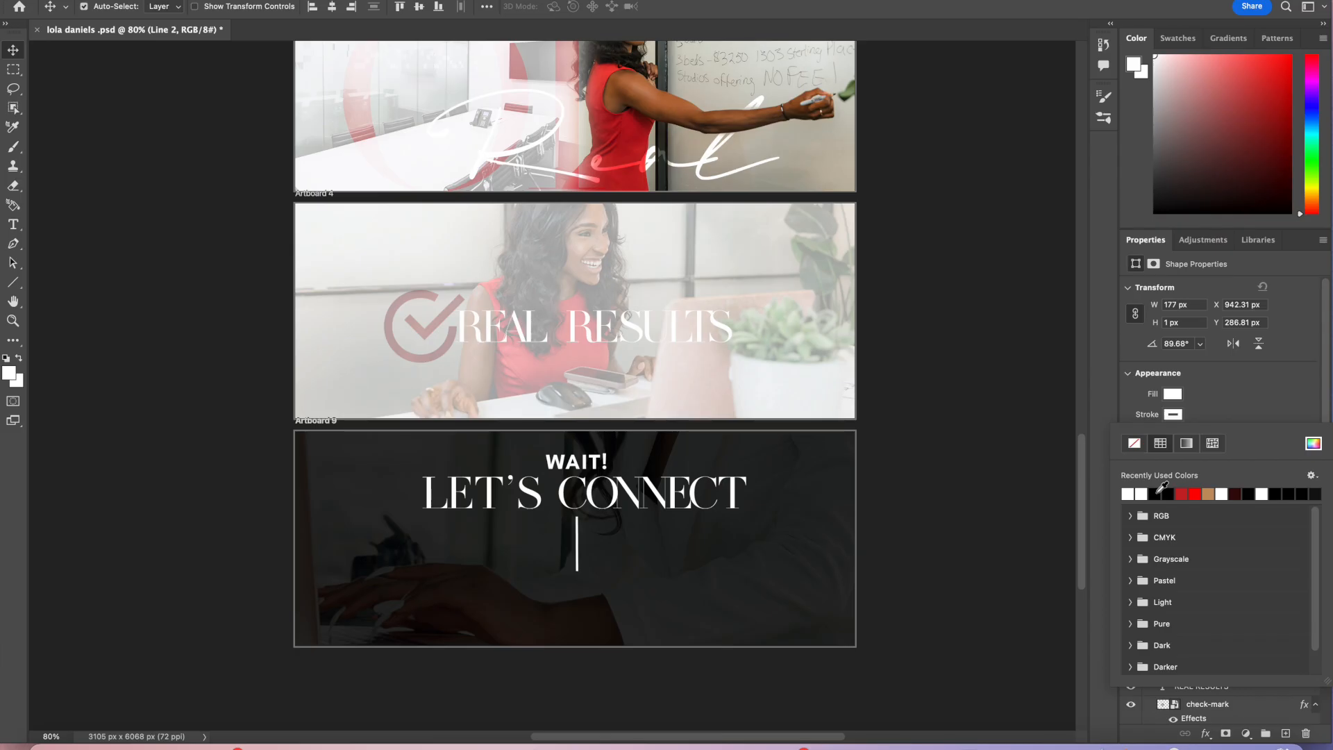
key(Escape)
click(1206, 435)
drag(1206, 456, 1200, 457)
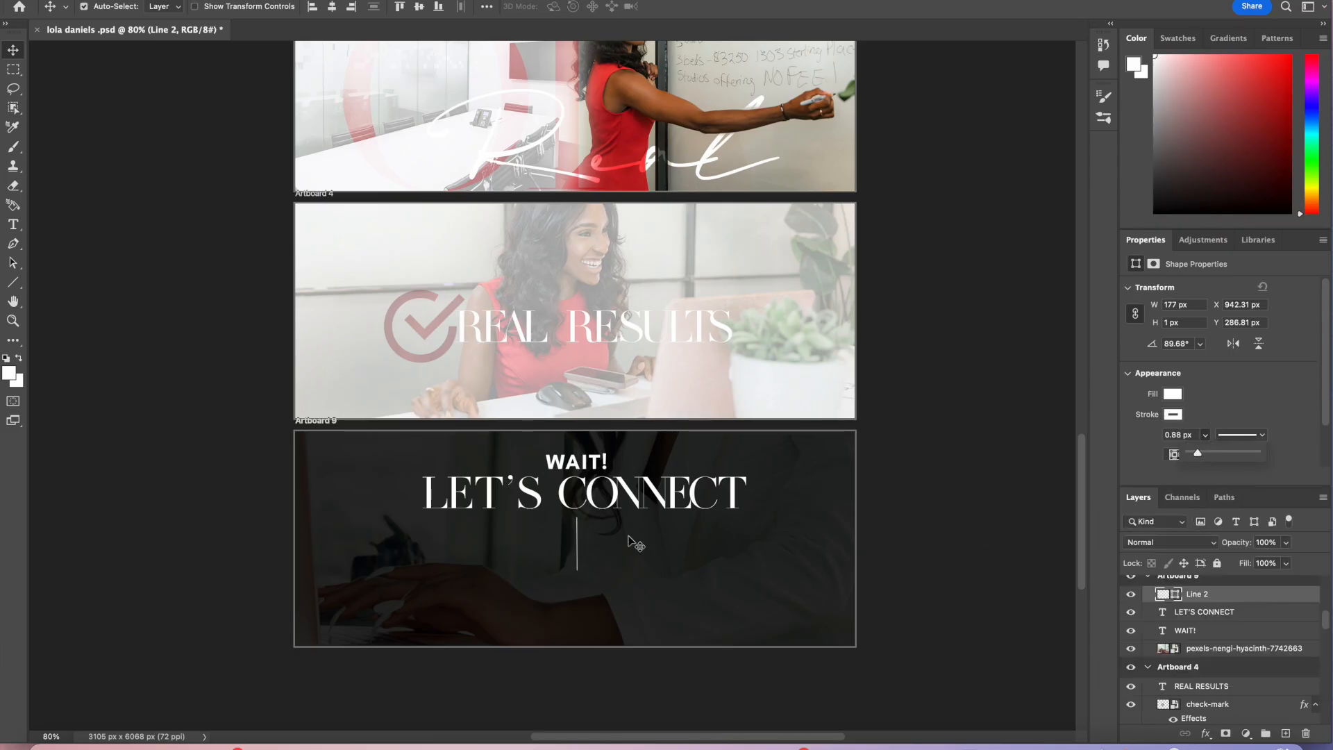
Step: Nudge the vertical line and the LET'S CONNECT heading into alignment
drag(578, 551, 573, 553)
click(618, 500)
drag(615, 497, 623, 496)
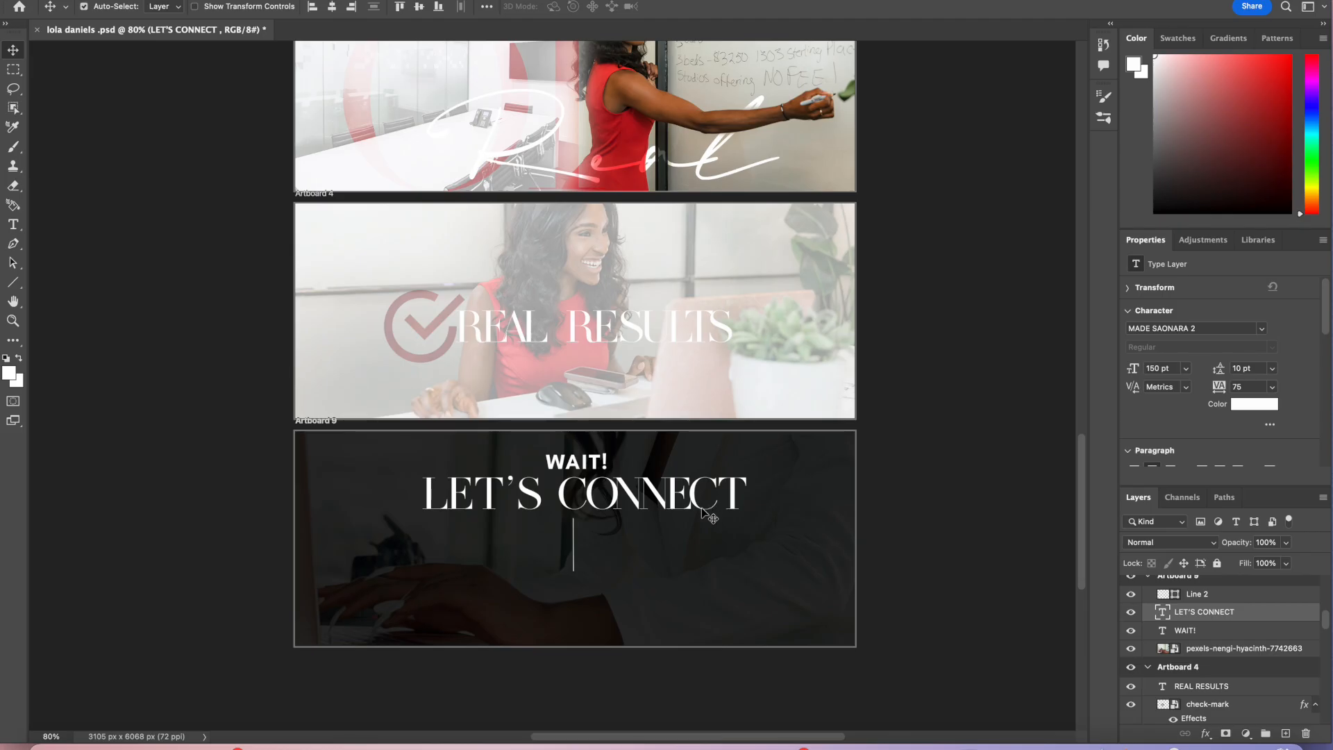
scroll(598, 545, down, 2)
scroll(598, 545, up, 4)
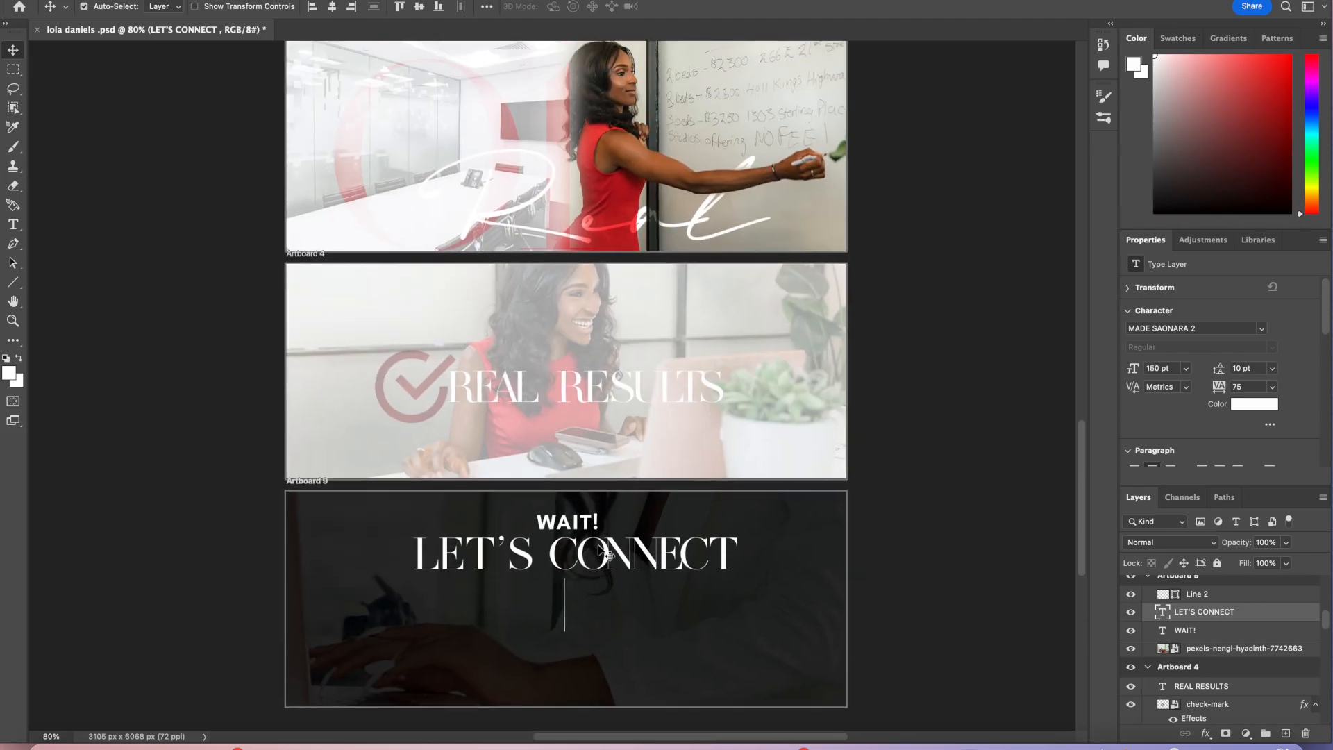
scroll(598, 544, down, 3)
scroll(598, 545, up, 1)
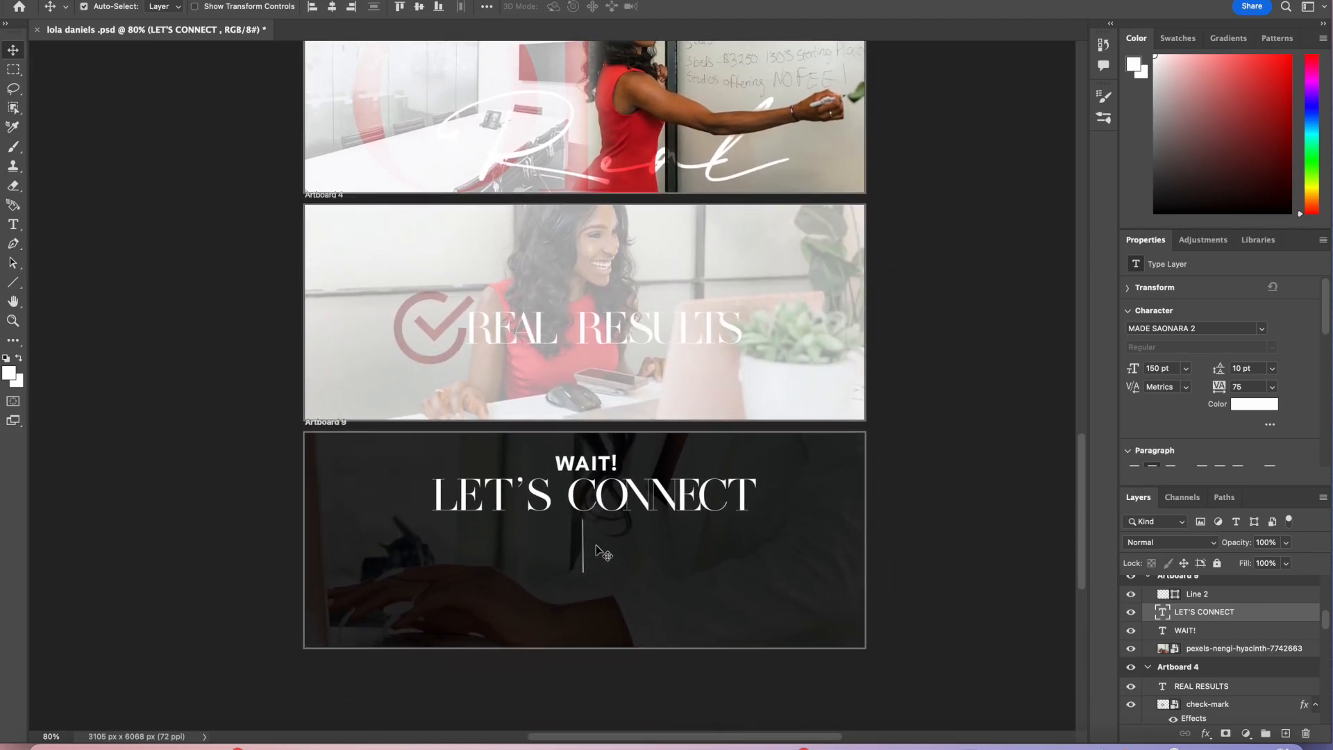
Step: Add a FULL NAME text label at 50 pt to the left of the vertical line
click(15, 225)
mouse_move(364, 547)
mouse_down()
mouse_move(375, 575)
mouse_move(541, 595)
mouse_move(368, 545)
mouse_up()
text(FULL NAME)
click(934, 746)
text(50)
key(Return)
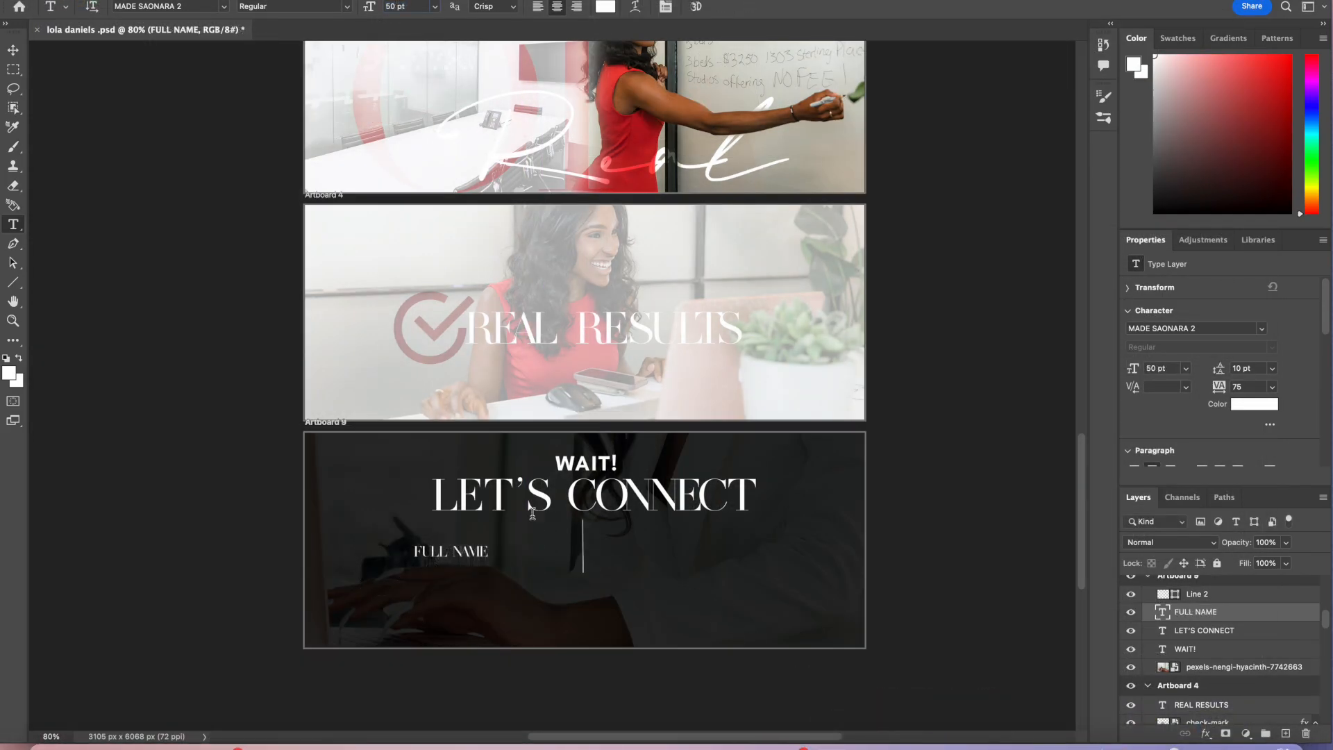
Step: Move the FULL NAME label lower in the LET'S CONNECT artboard
key(v)
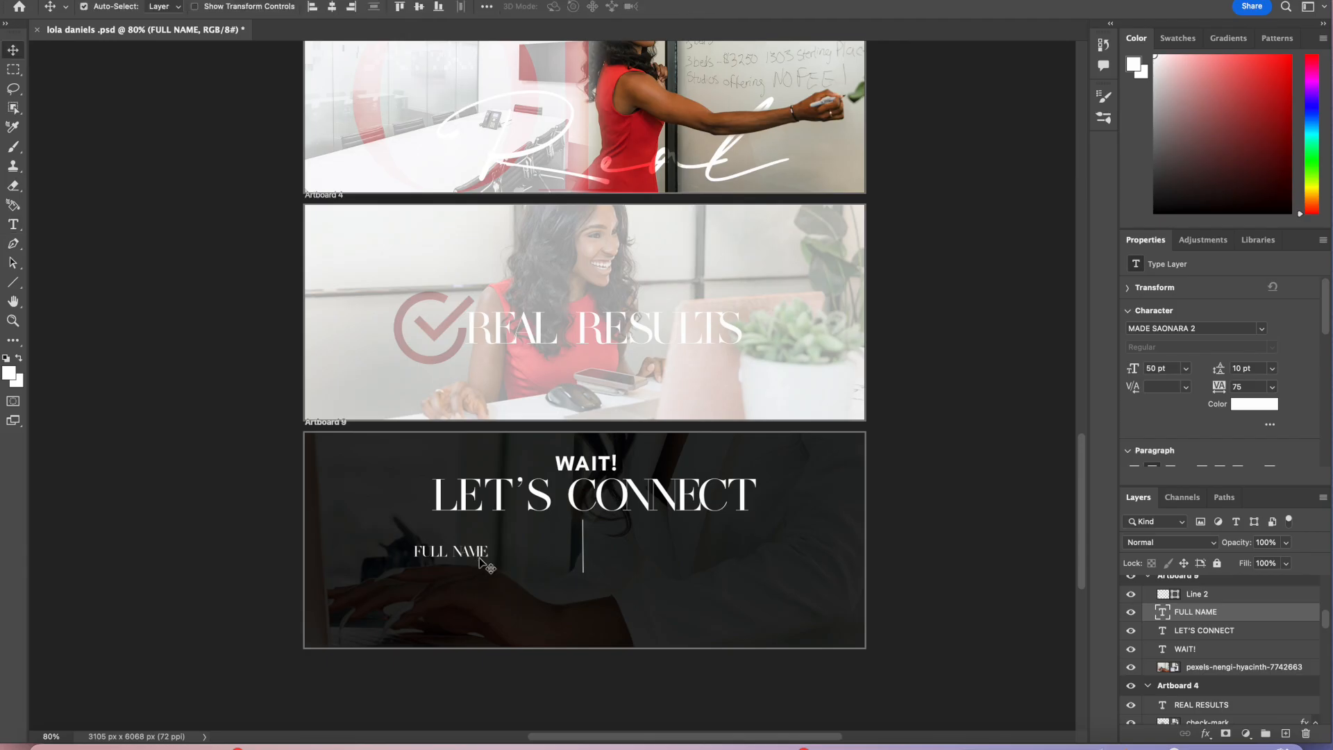
click(56, 736)
text(150)
key(Return)
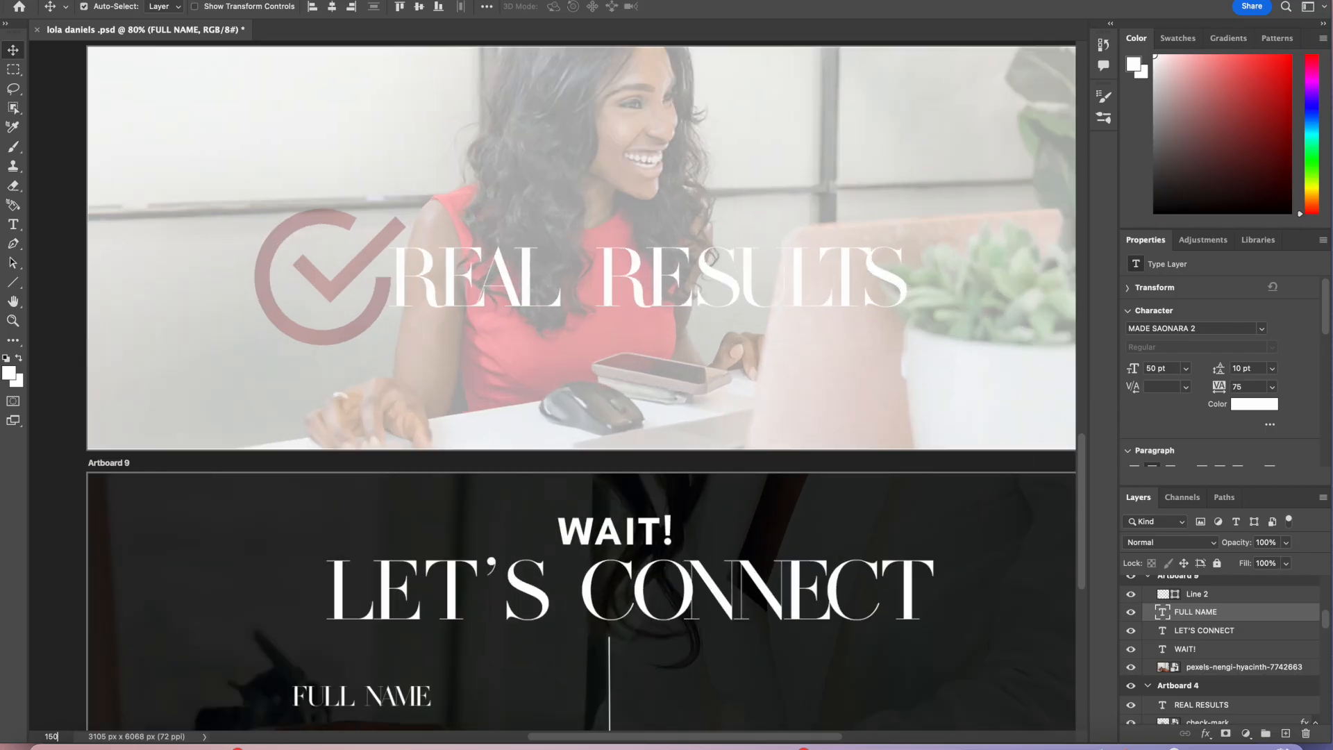
scroll(320, 597, down, 3)
scroll(321, 604, down, 2)
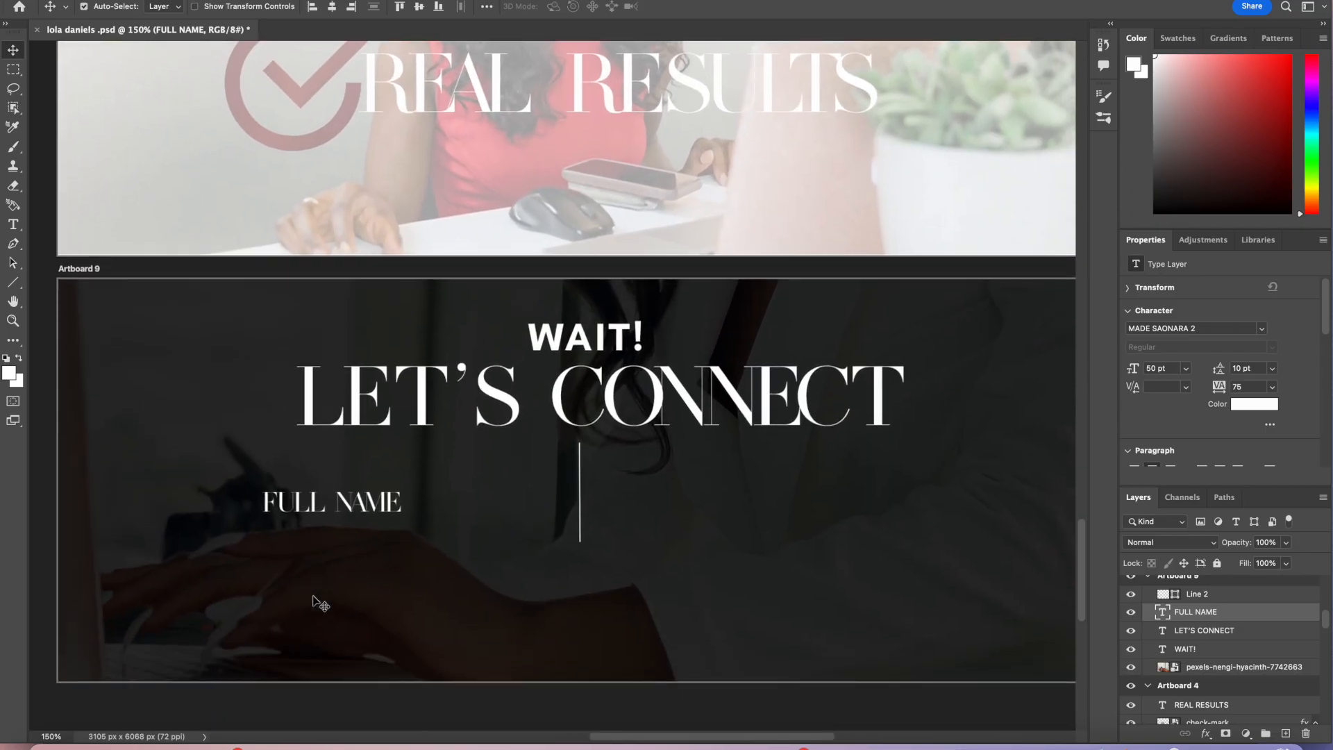
drag(384, 507, 281, 607)
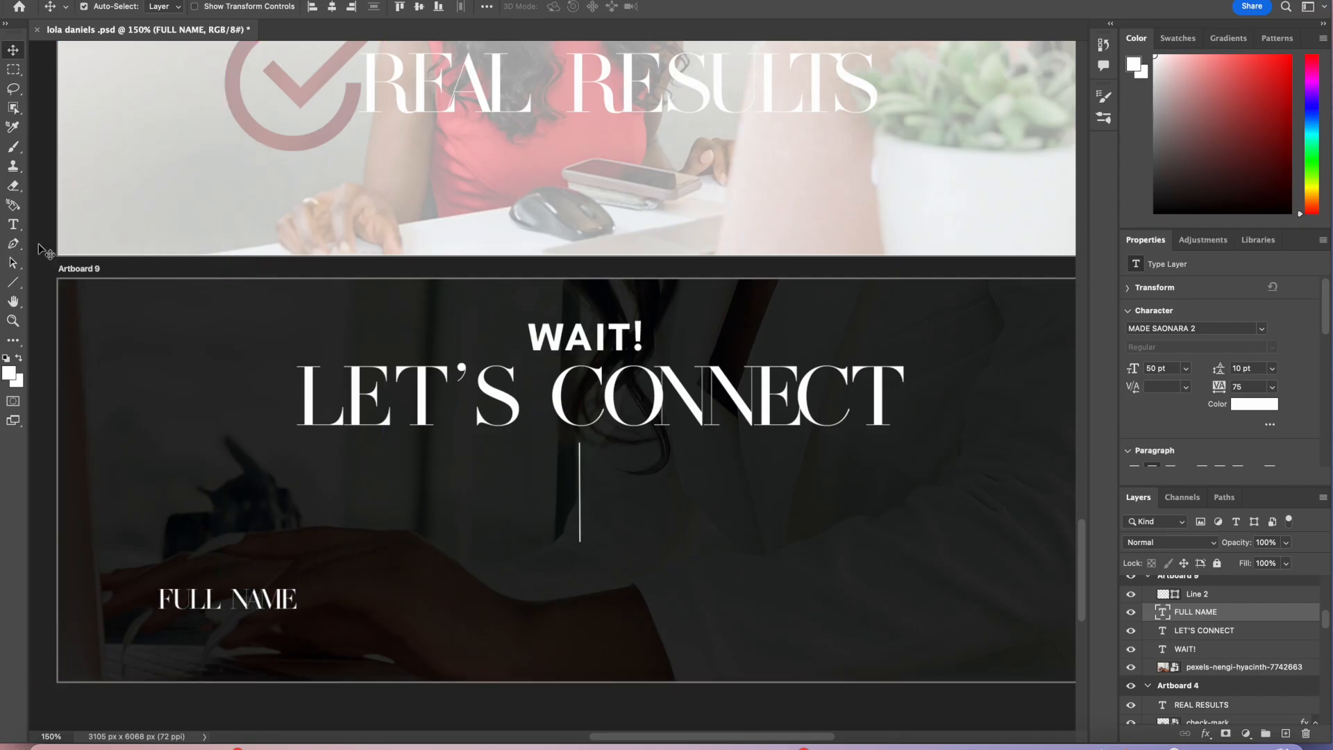
Step: Draw a white input rectangle beside the FULL NAME label, about 580 x 57 px, and nudge it into place
drag(14, 284, 66, 283)
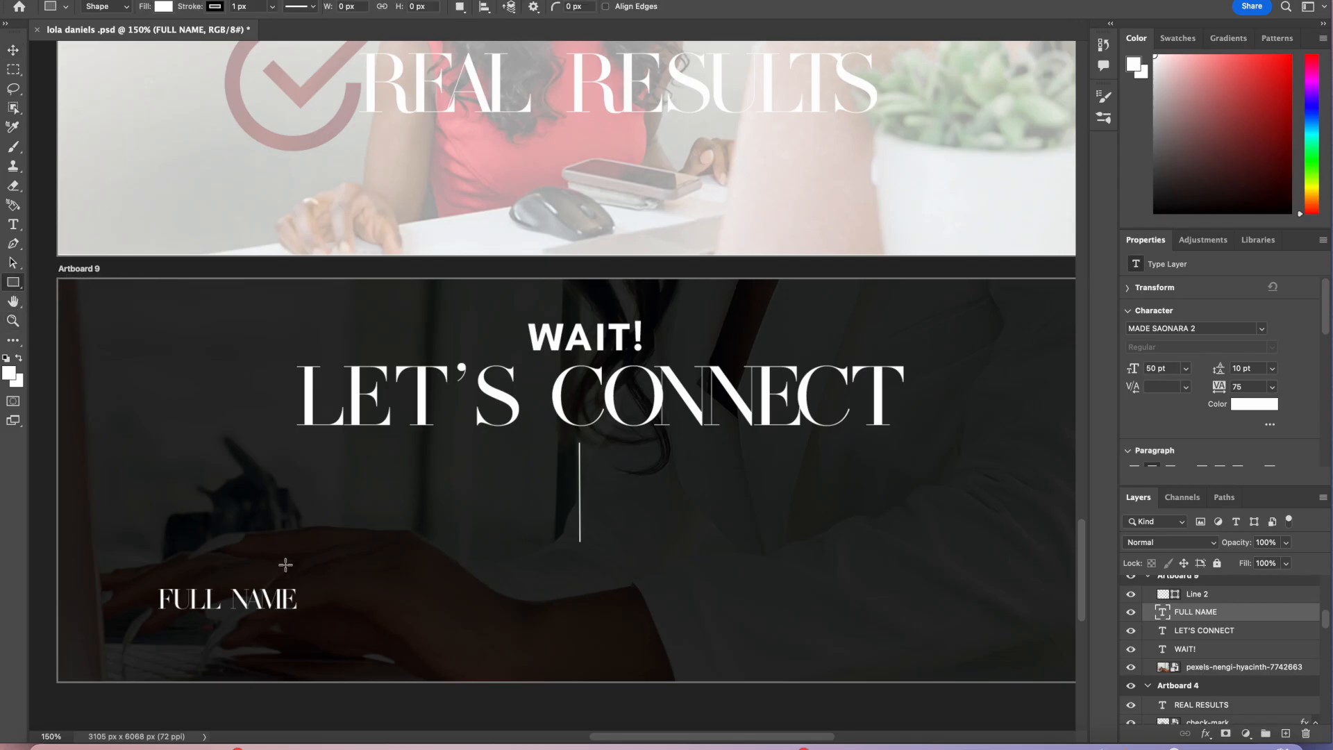
drag(306, 577, 628, 621)
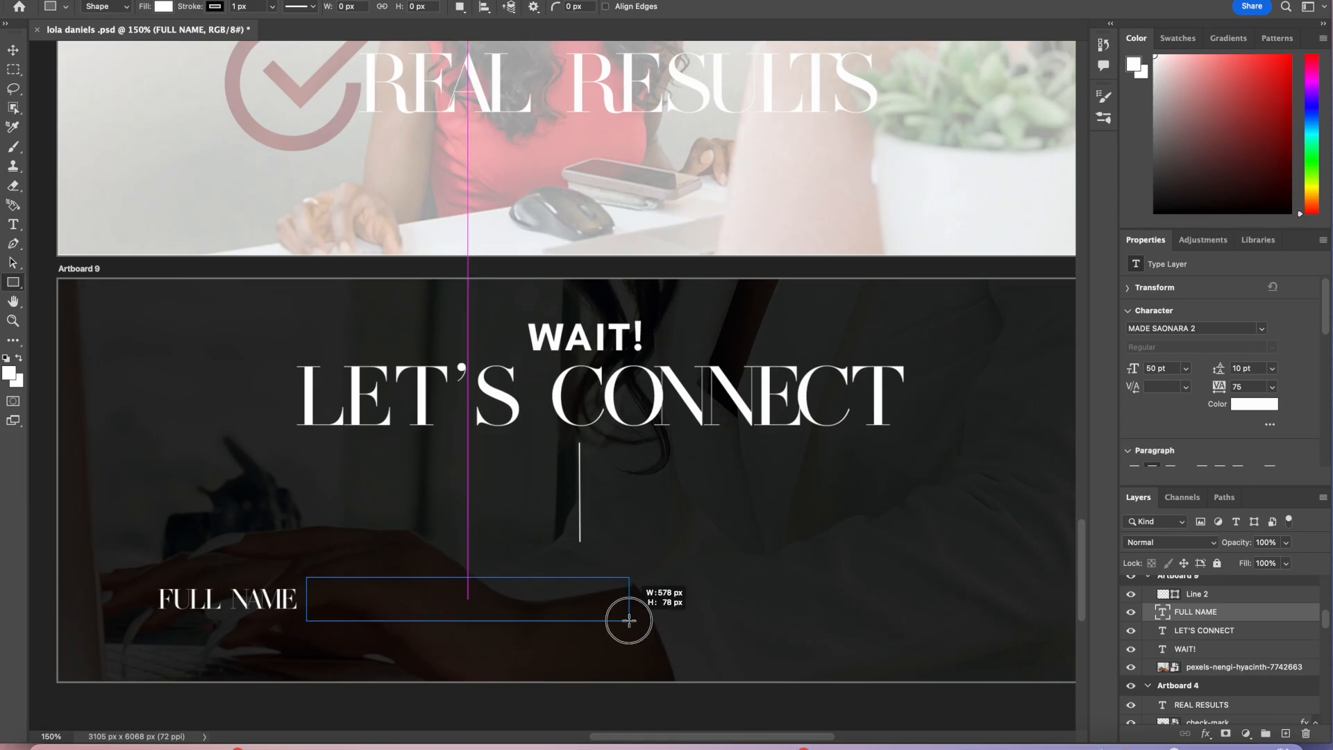
drag(628, 620, 630, 621)
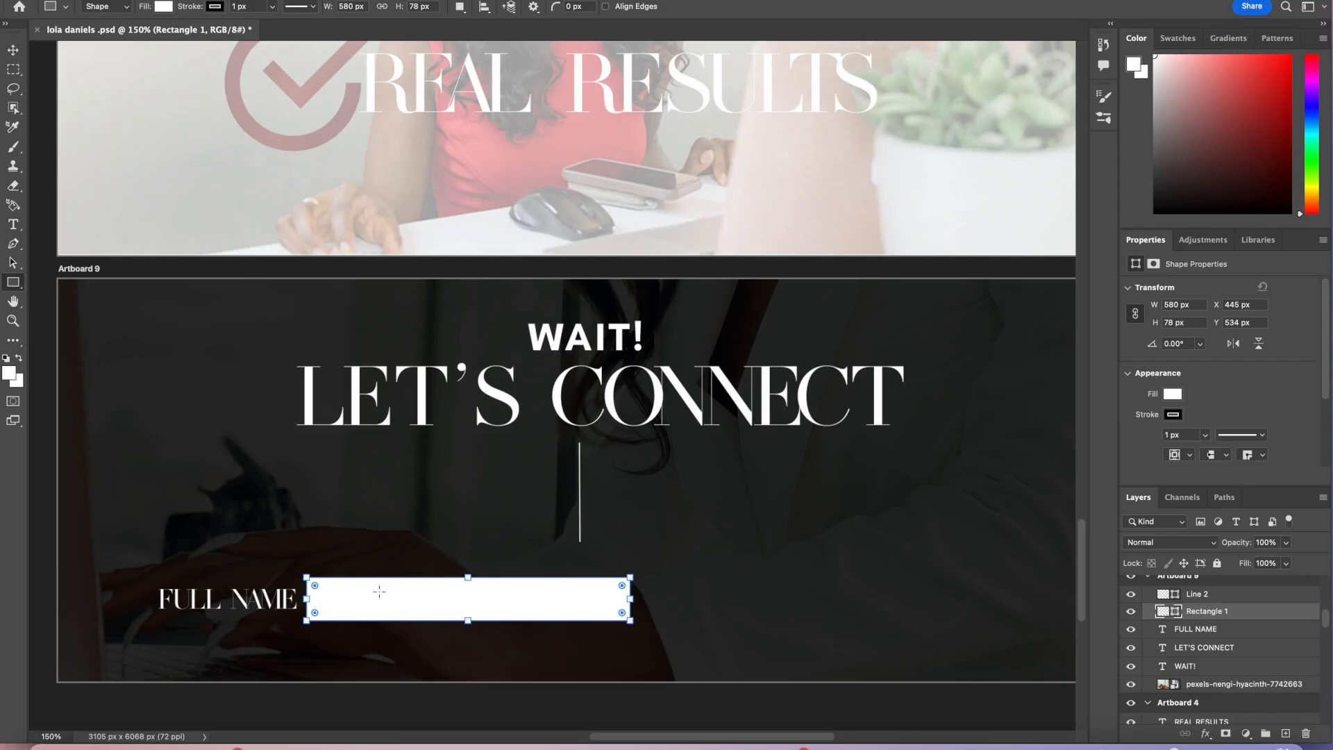
drag(469, 578, 489, 600)
key(v)
key(Right)
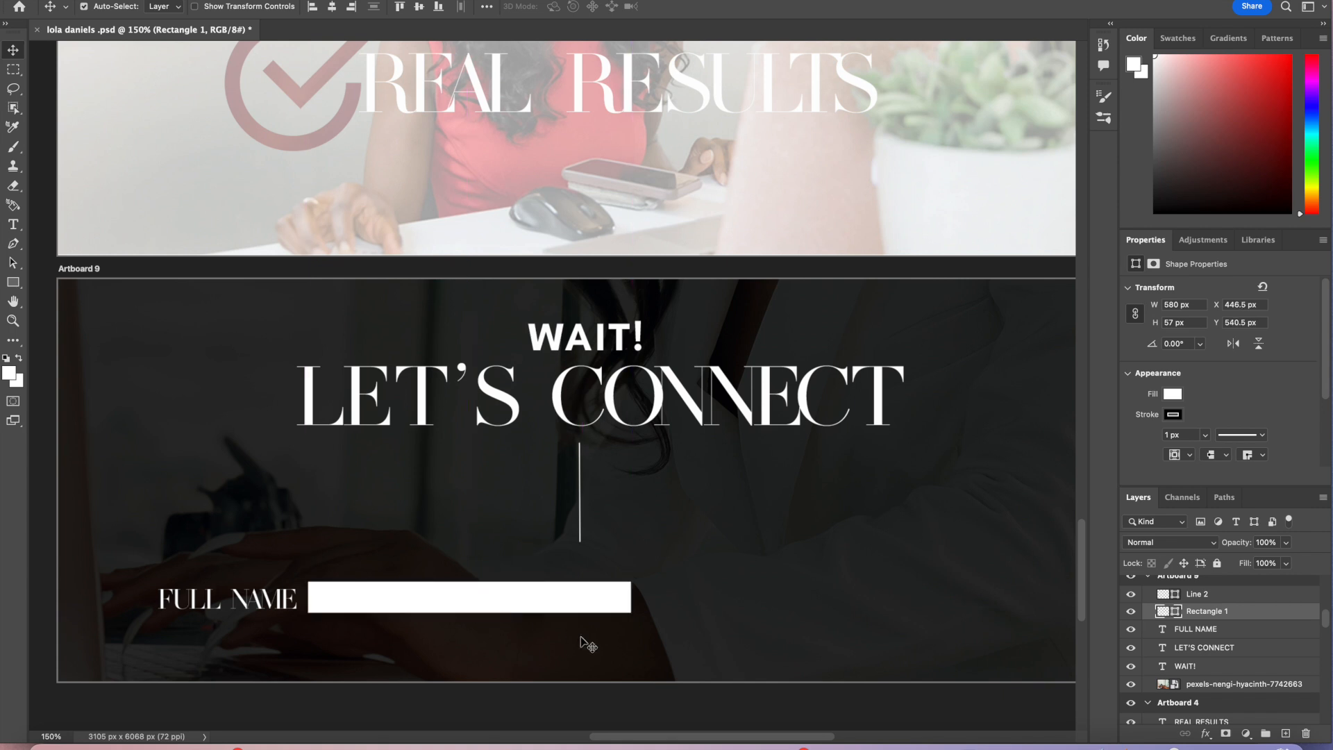
Step: Duplicate the input rectangle, place the copy on the artboard's right half, and shift the original slightly left
scroll(581, 637, right, 3)
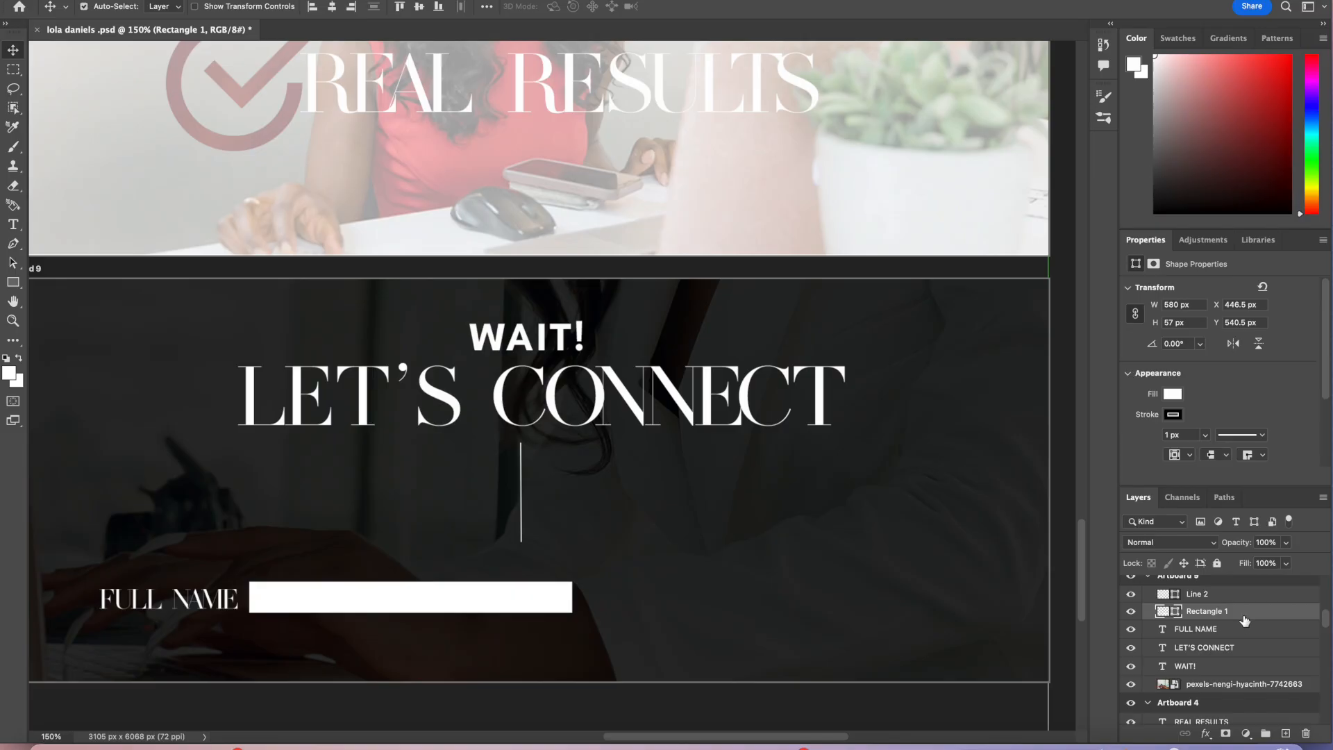
right_click(1245, 620)
click(1160, 60)
click(798, 307)
drag(589, 608, 957, 608)
scroll(486, 618, left, 3)
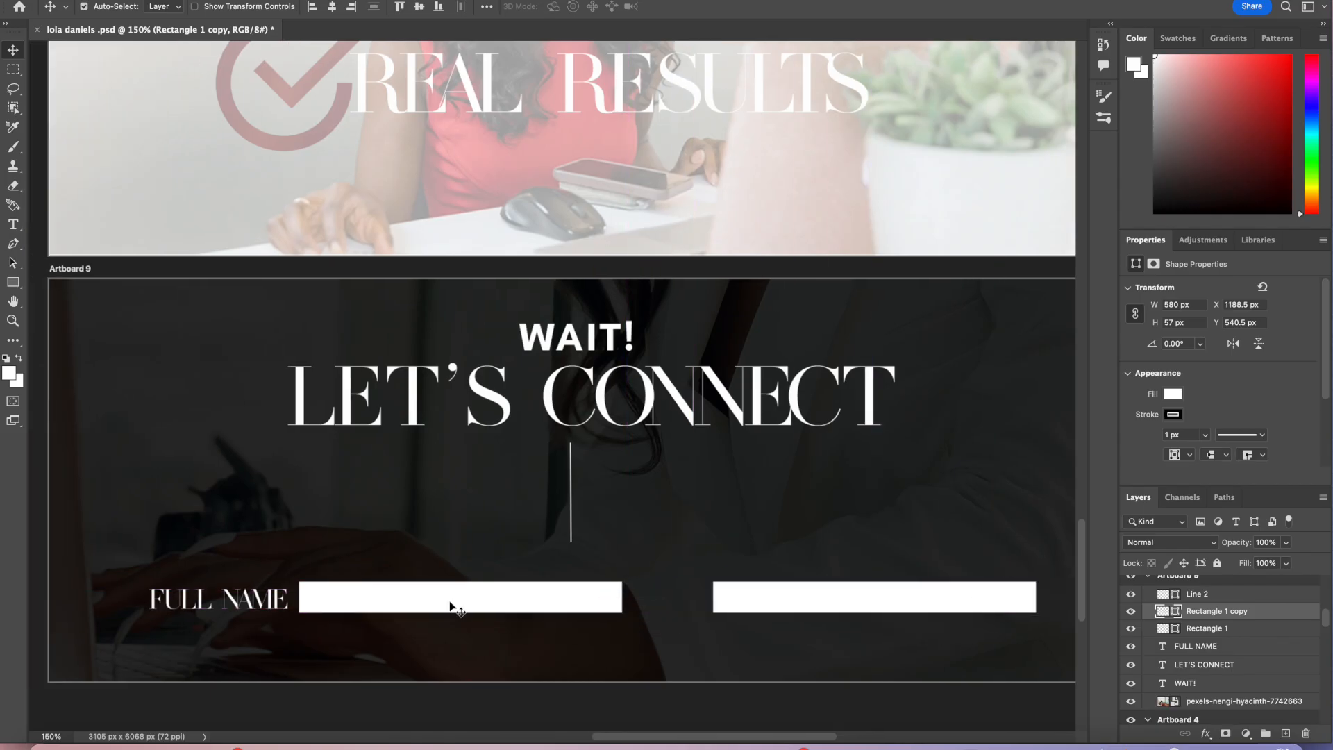
drag(280, 602, 309, 601)
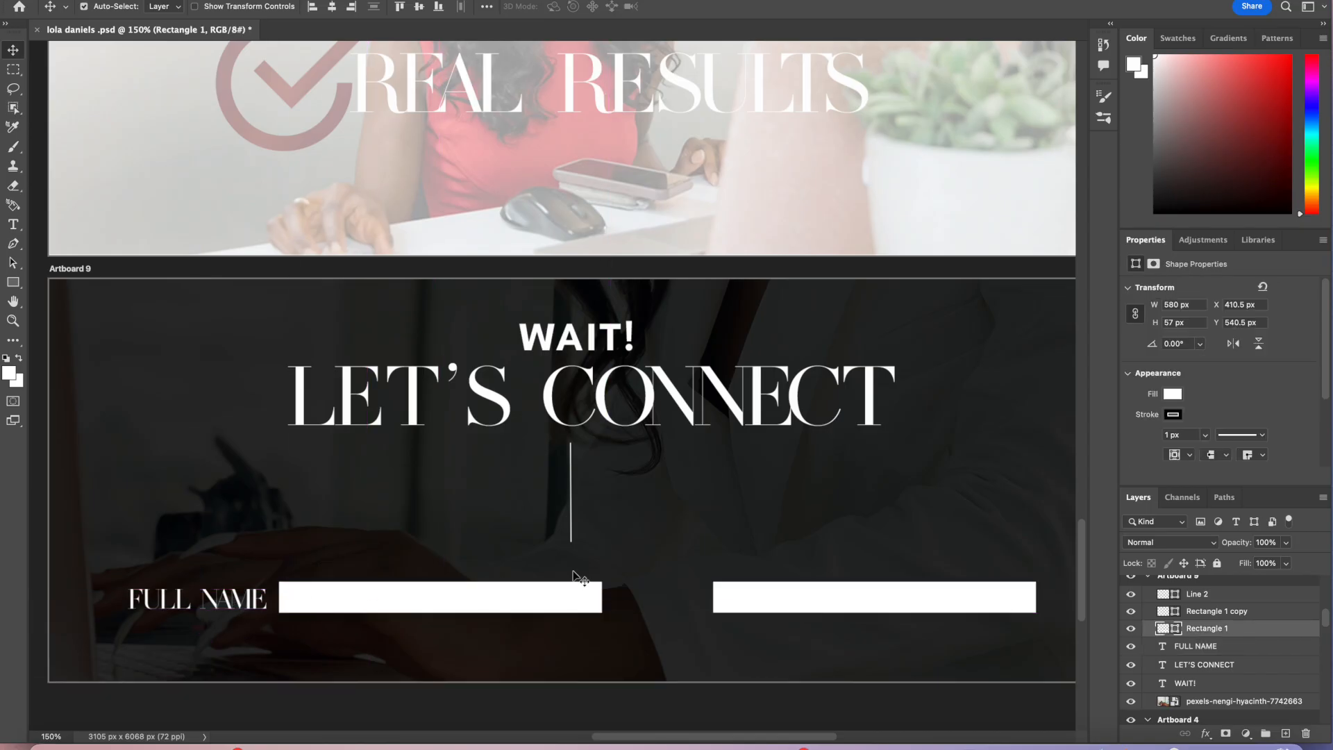
Step: Add an EMAIL text label in the same 50 pt font in the LET'S CONNECT artboard
click(261, 609)
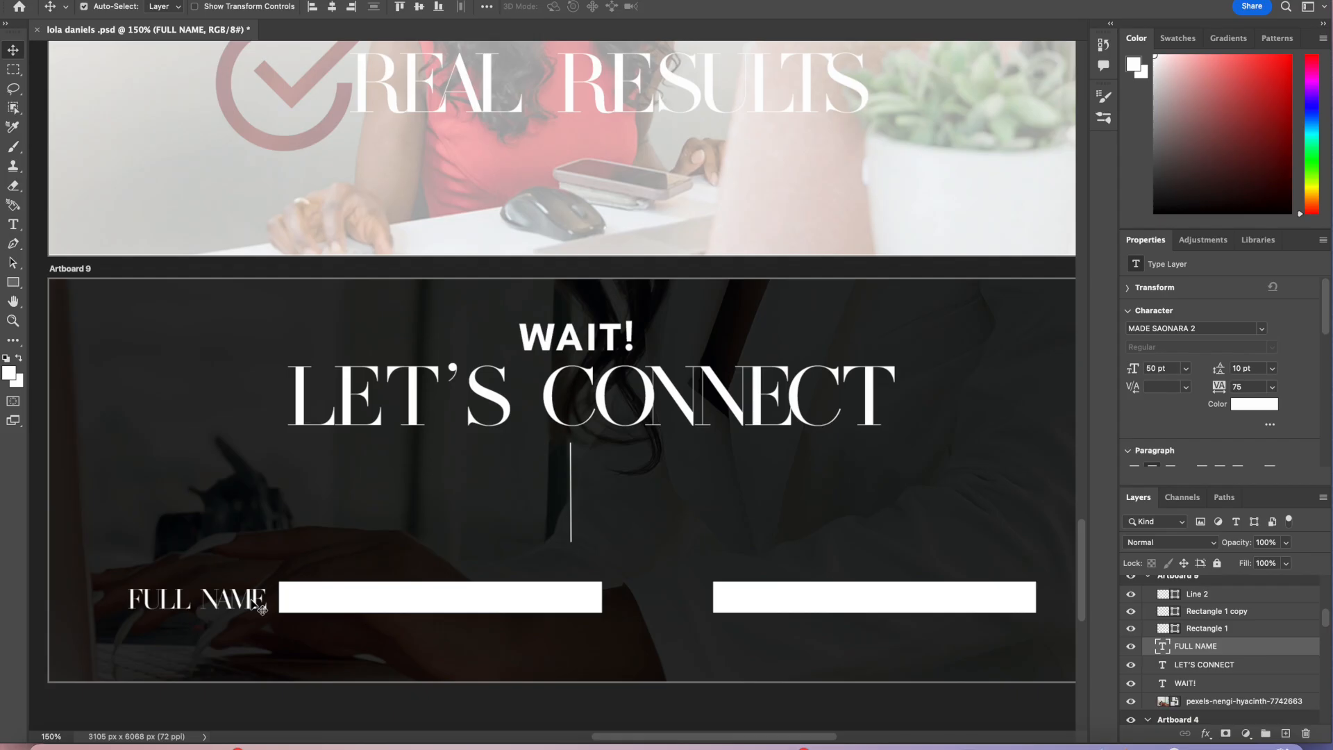
double_click(260, 605)
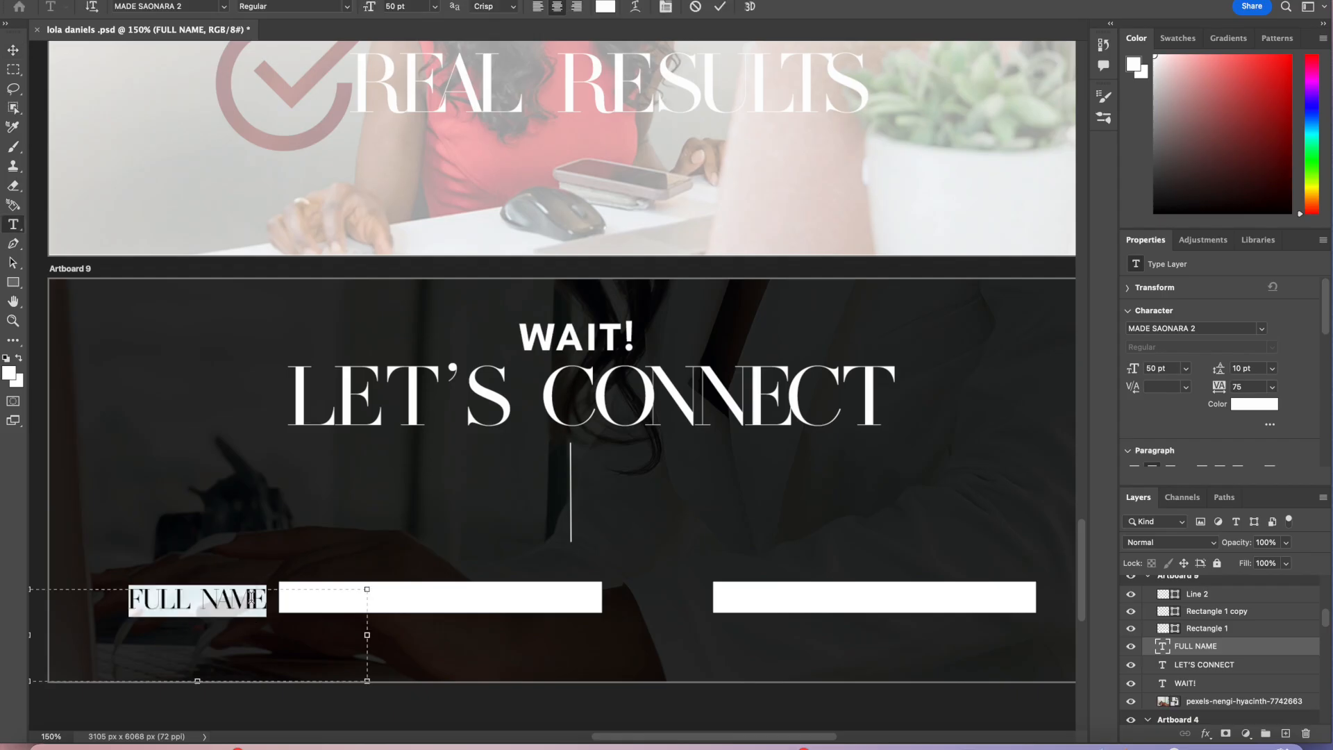
click(720, 6)
drag(376, 468, 594, 502)
text(EMAIL)
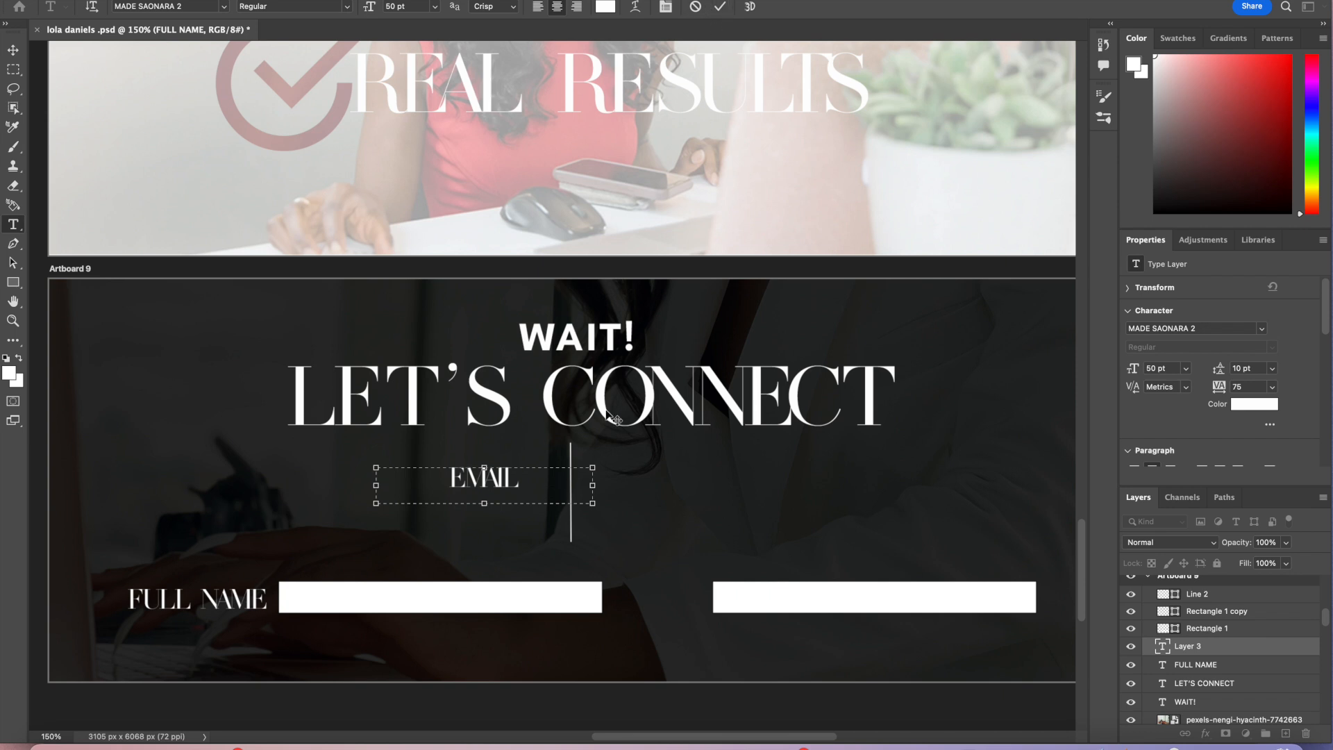
drag(589, 480, 477, 483)
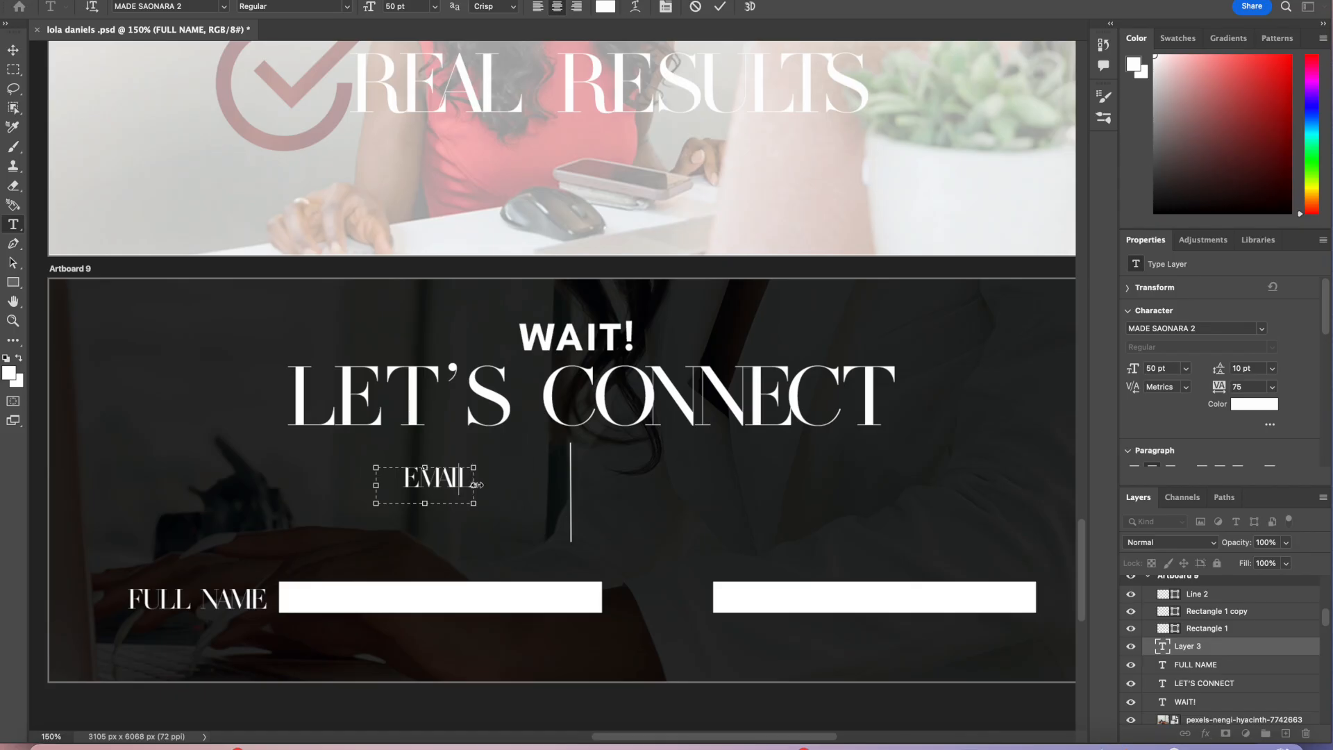
drag(428, 506, 426, 497)
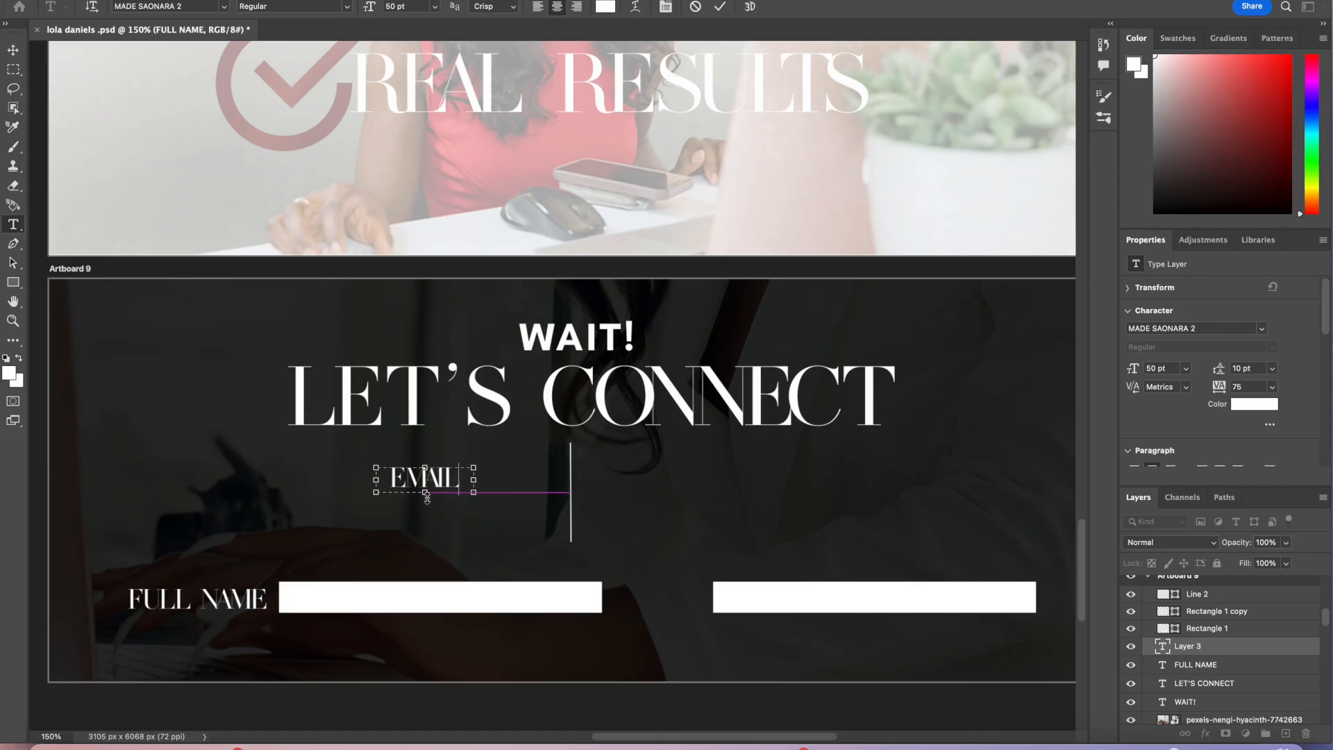
click(720, 7)
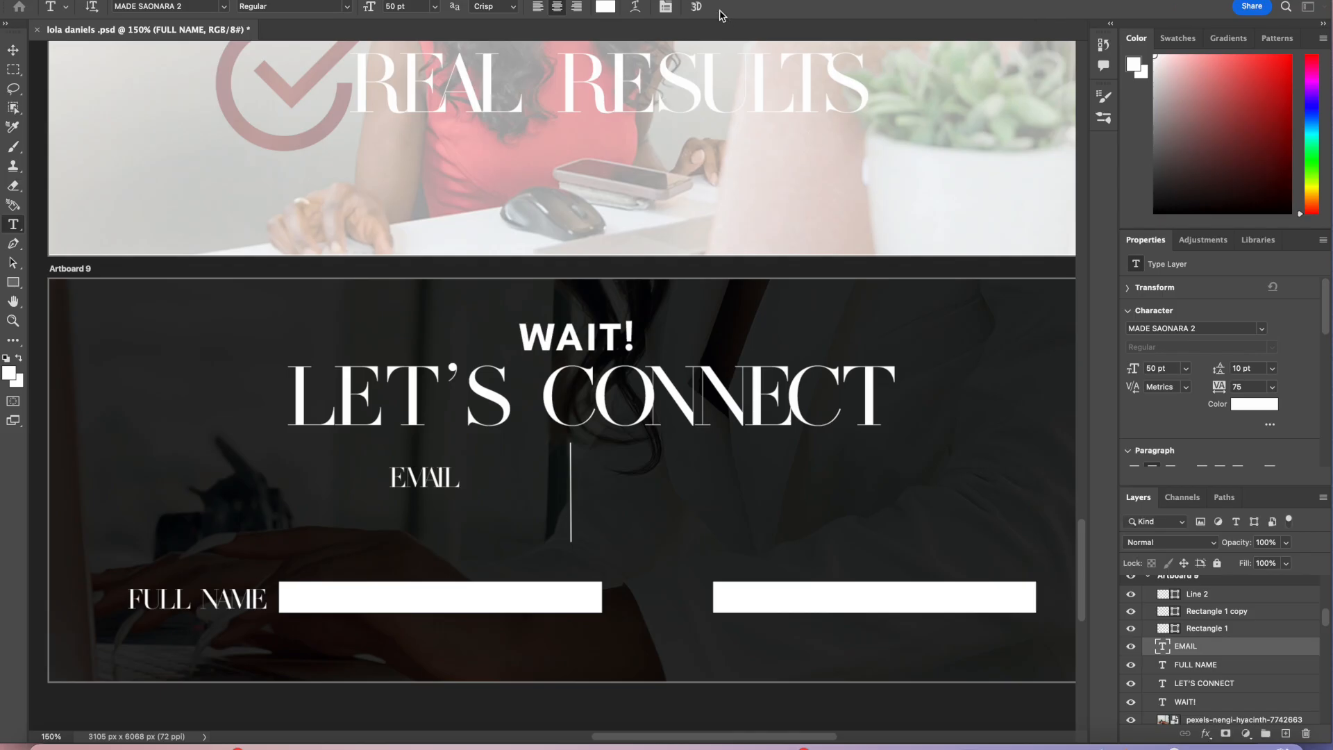
Step: Move the EMAIL label in front of the right input rectangle and realign both rectangles on one row
key(v)
drag(444, 483, 767, 597)
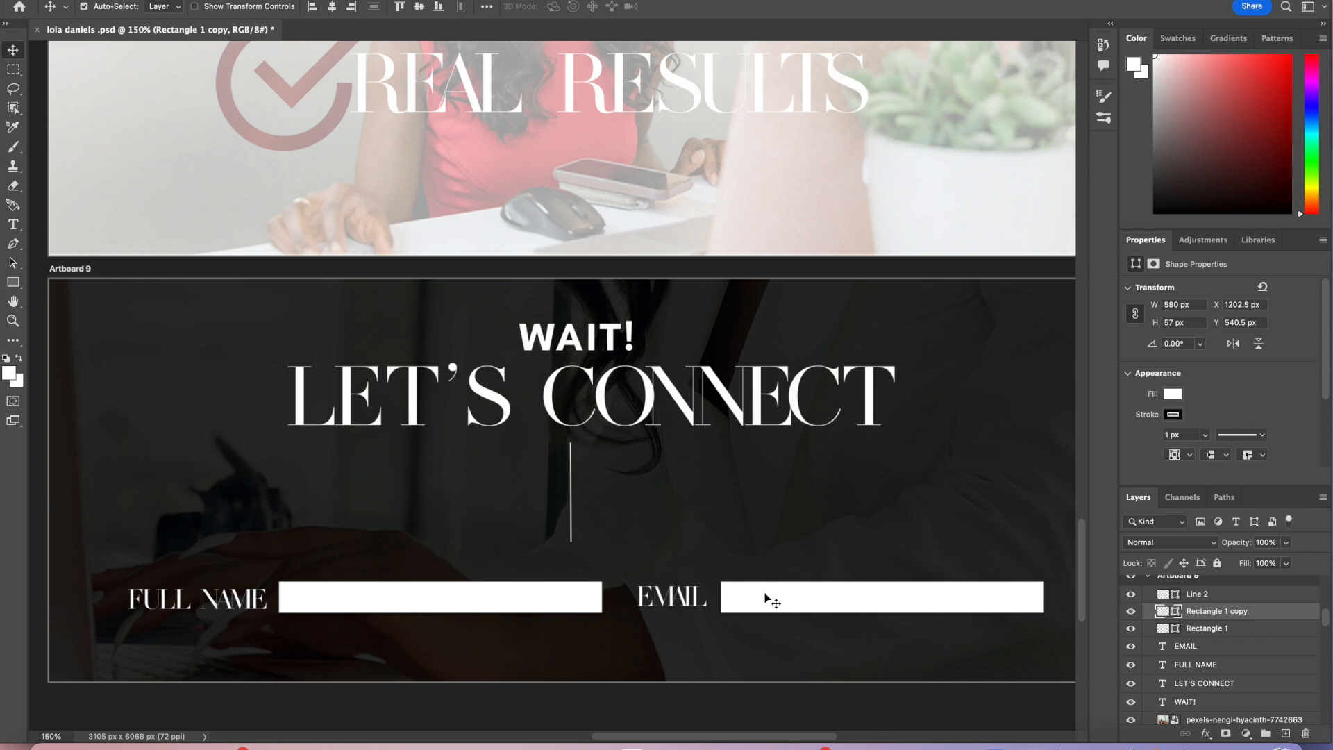
drag(785, 598, 780, 541)
mouse_move(578, 601)
mouse_down()
mouse_move(596, 603)
mouse_move(574, 603)
mouse_up()
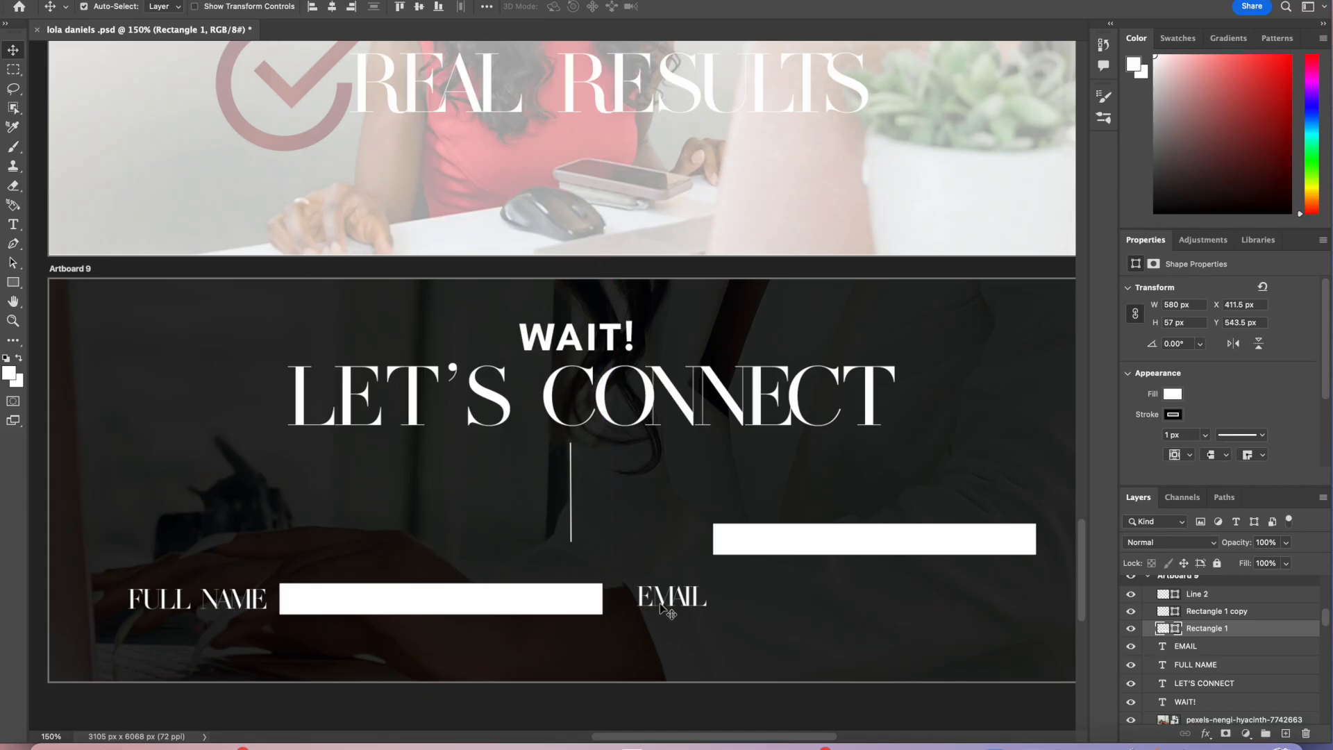
scroll(772, 629, right, 3)
drag(772, 542, 772, 597)
drag(777, 597, 782, 599)
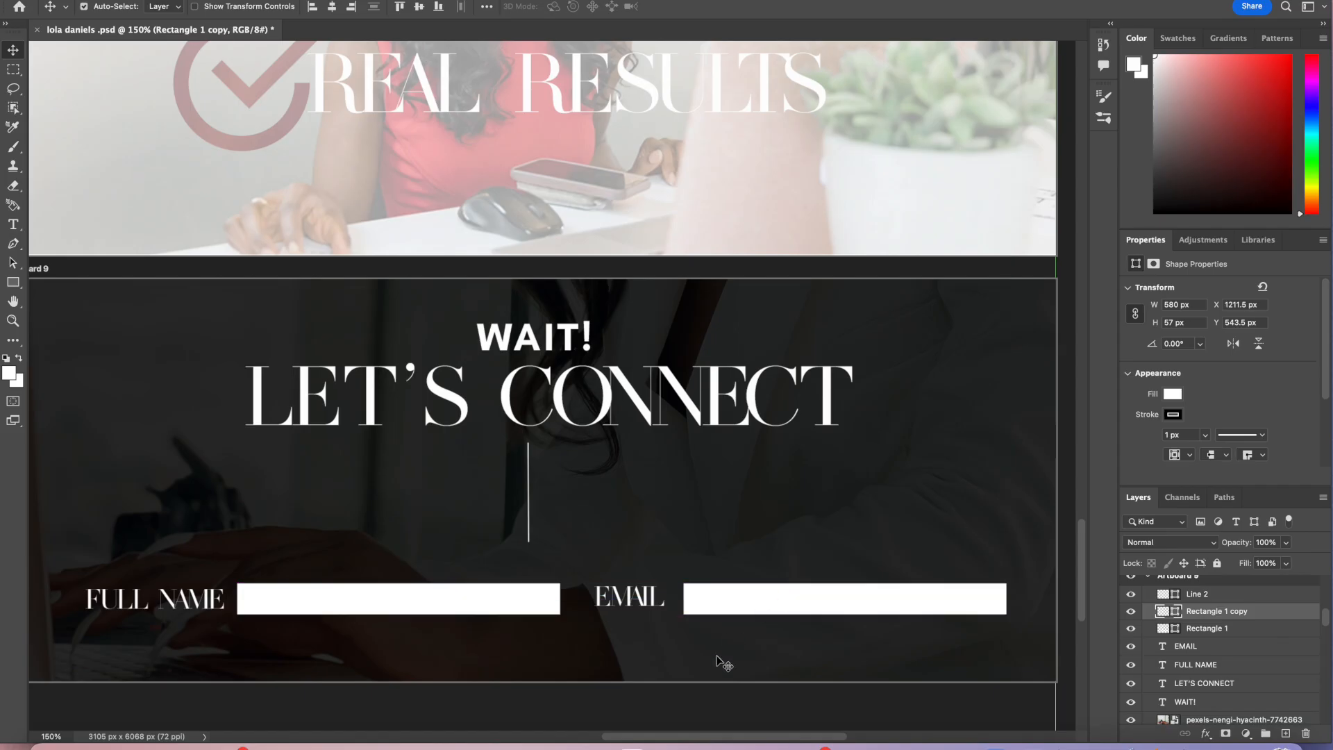
Step: Tighten the spacing of the FULL NAME and EMAIL labels against their input rectangles
scroll(723, 663, left, 1)
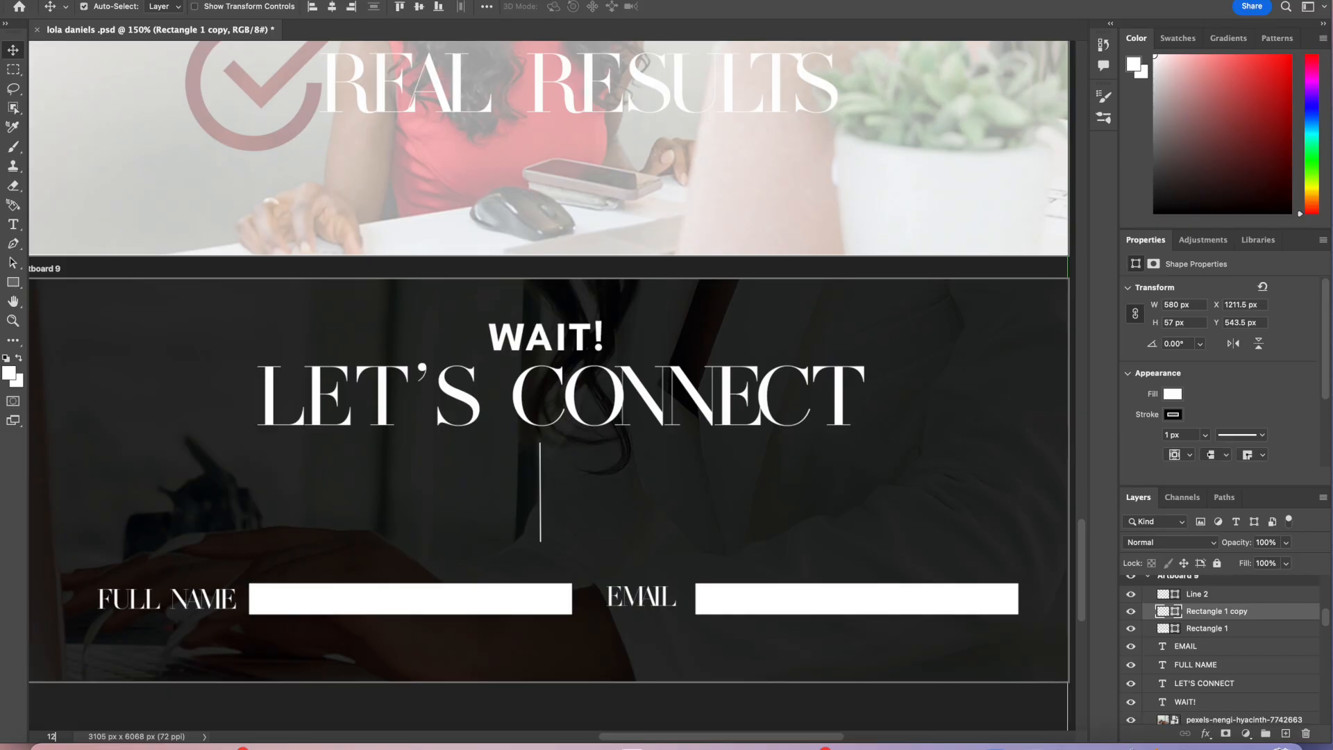
text(120)
key(Return)
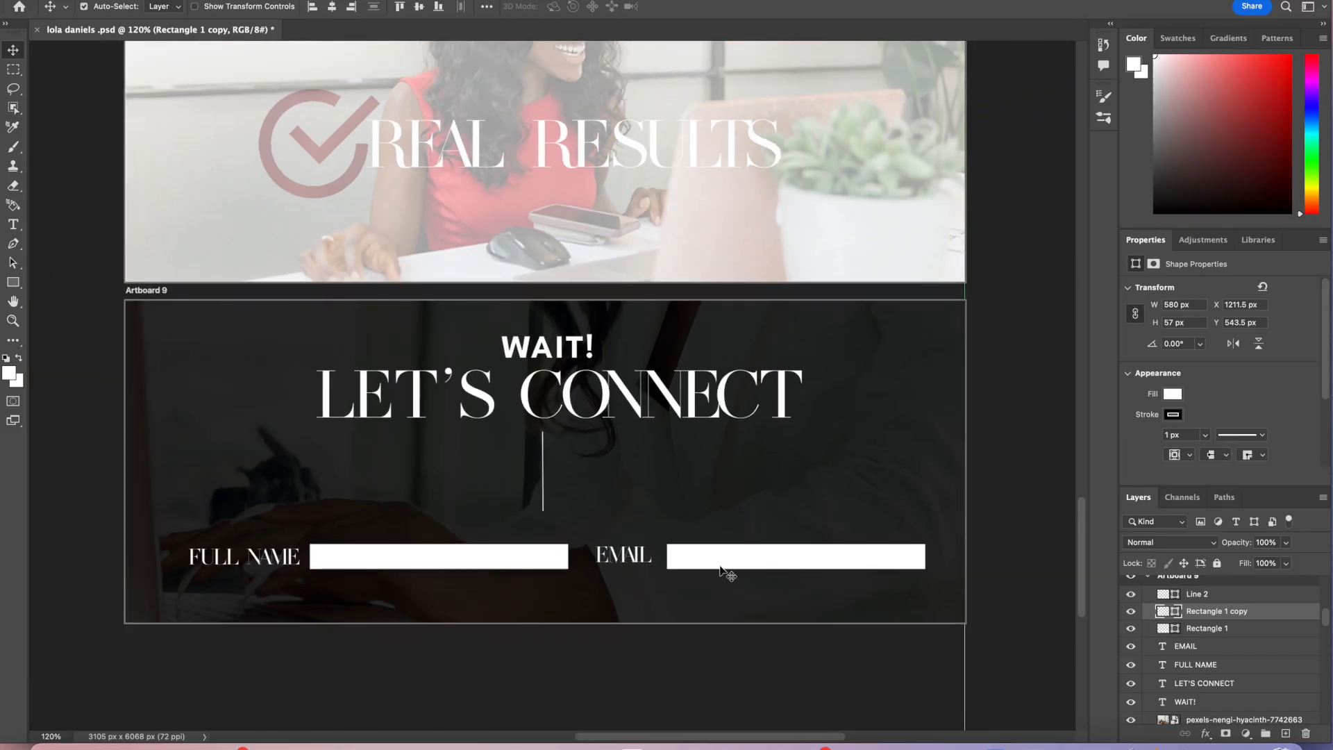
drag(710, 563, 632, 562)
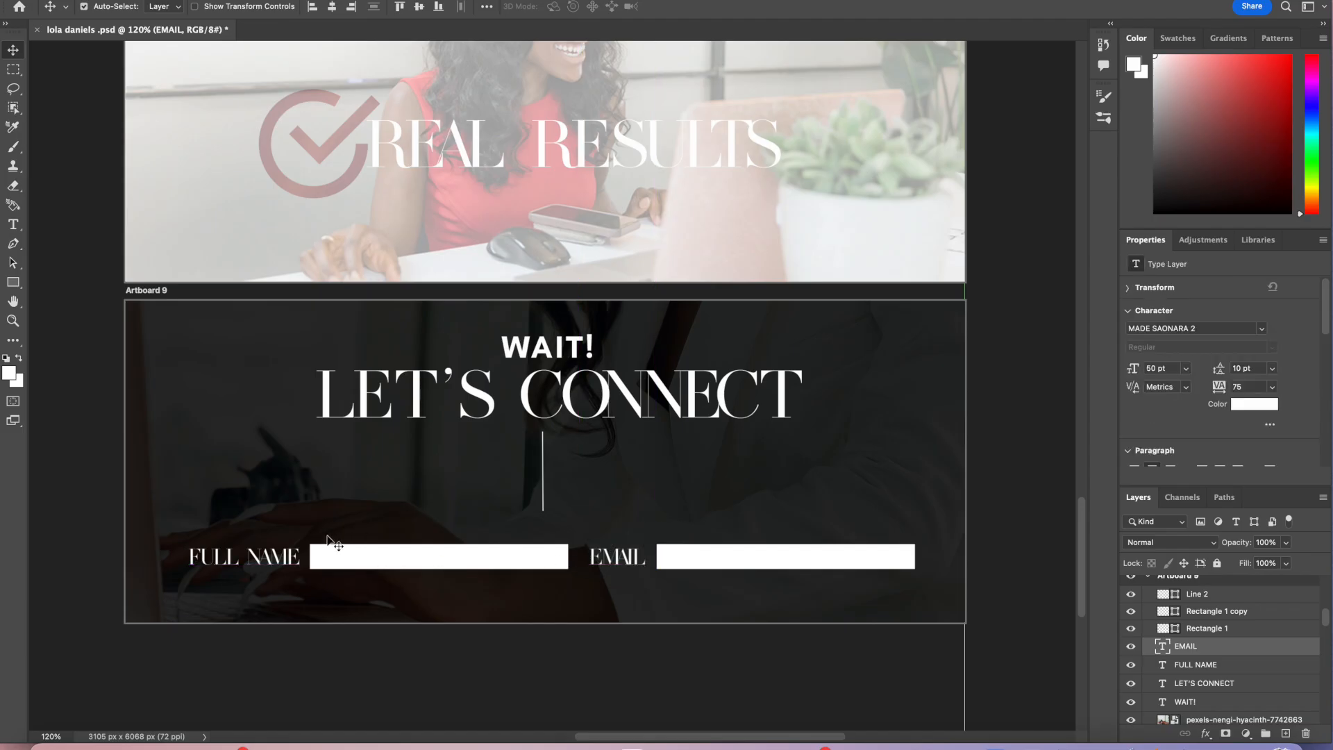
drag(302, 564, 339, 563)
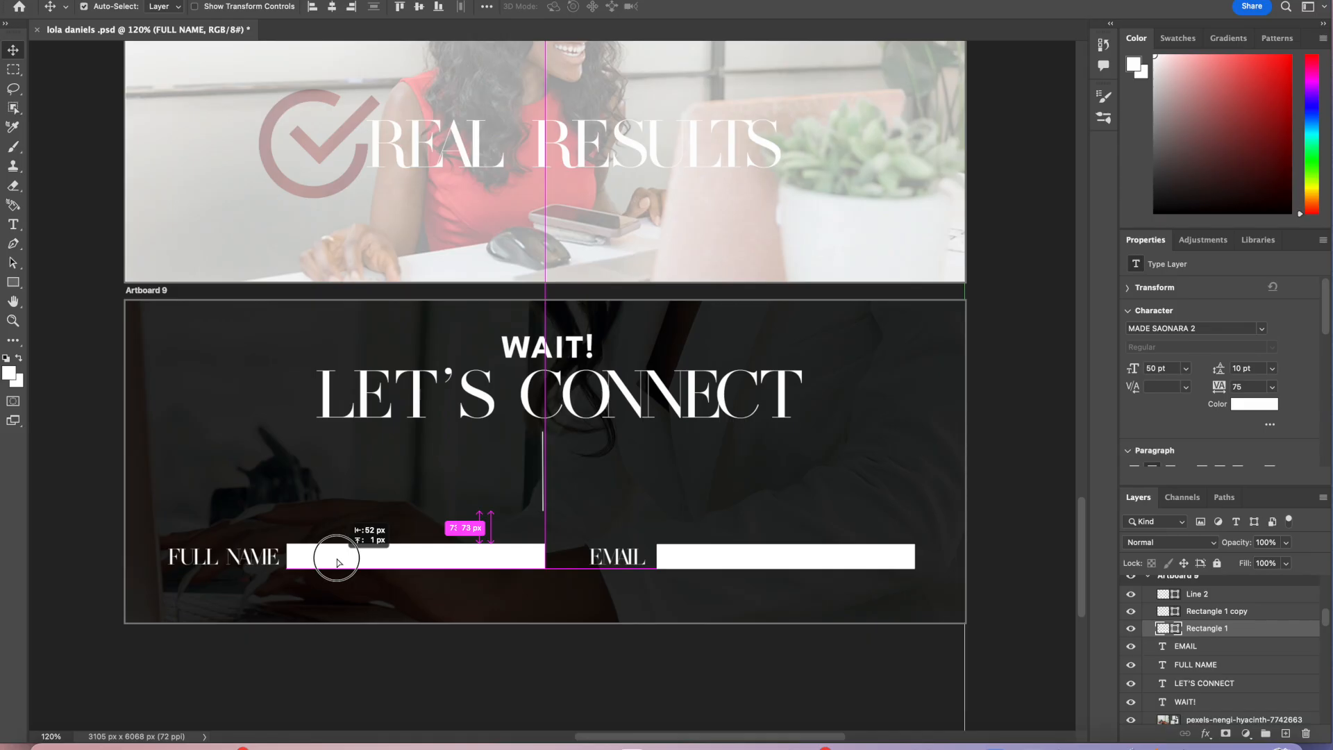
mouse_move(340, 563)
mouse_down()
mouse_move(272, 556)
mouse_move(321, 566)
mouse_up()
drag(629, 566, 601, 566)
drag(691, 553, 613, 563)
Step: Recenter the LET'S CONNECT heading, WAIT! text, vertical line and EMAIL label horizontally
drag(629, 406, 634, 404)
drag(544, 494, 556, 493)
drag(583, 355, 592, 355)
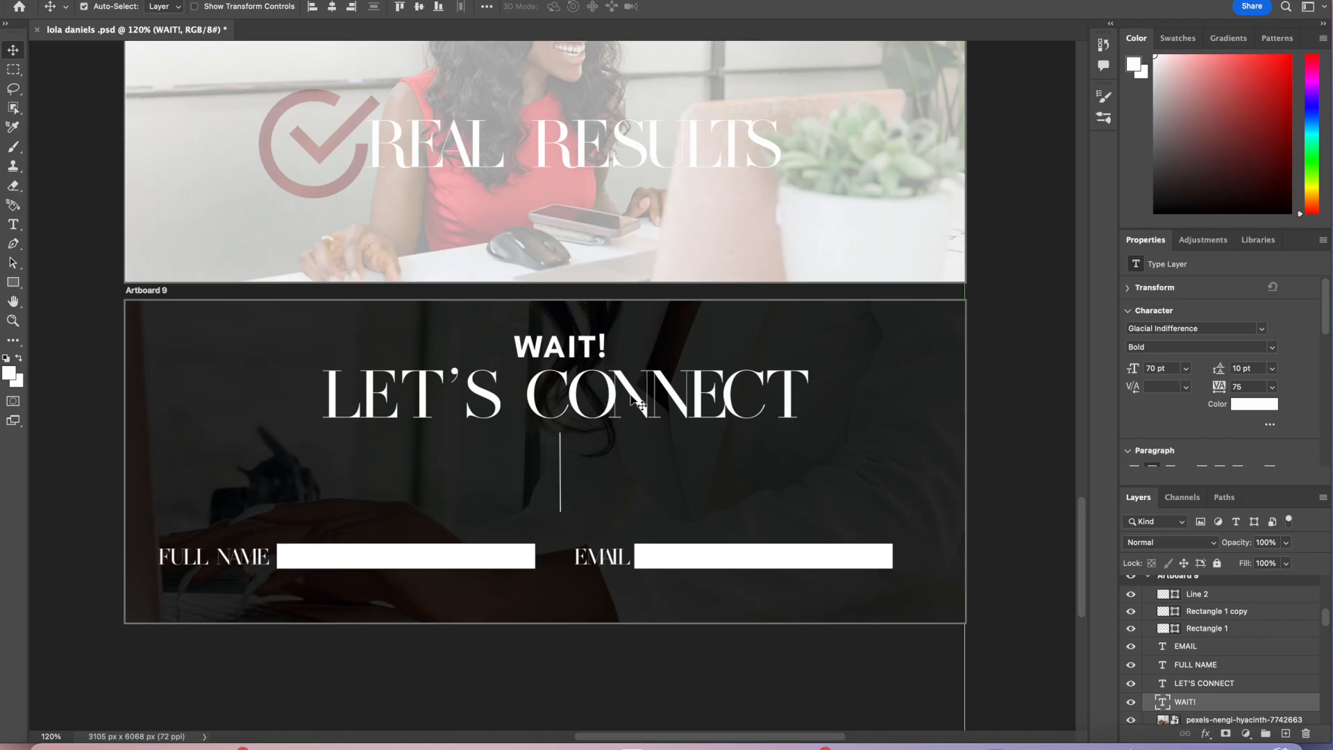
drag(625, 407, 623, 407)
drag(598, 566, 630, 560)
scroll(674, 617, up, 1)
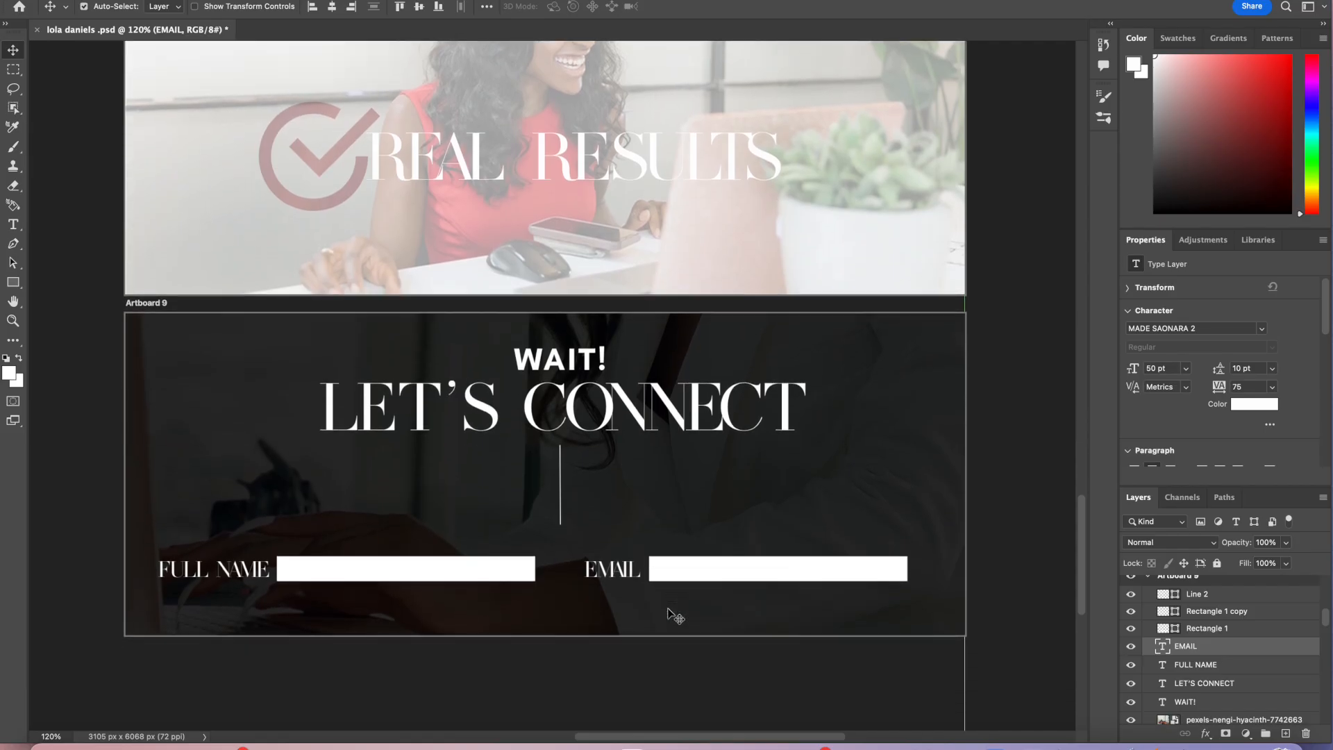
Step: Place the Artboard 1 image at the top of Artboard 10, scaled to about 1050 px wide
scroll(673, 616, down, 2)
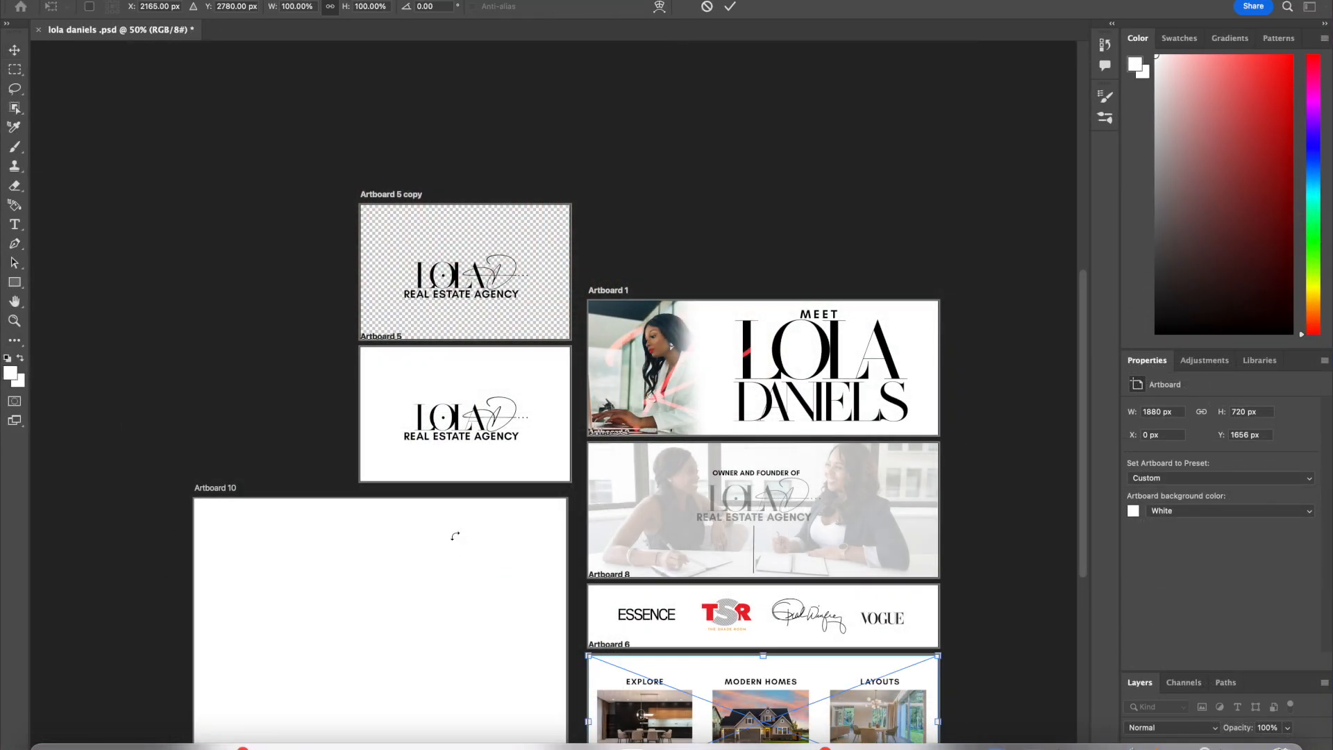
scroll(455, 536, down, 5)
drag(676, 595, 315, 467)
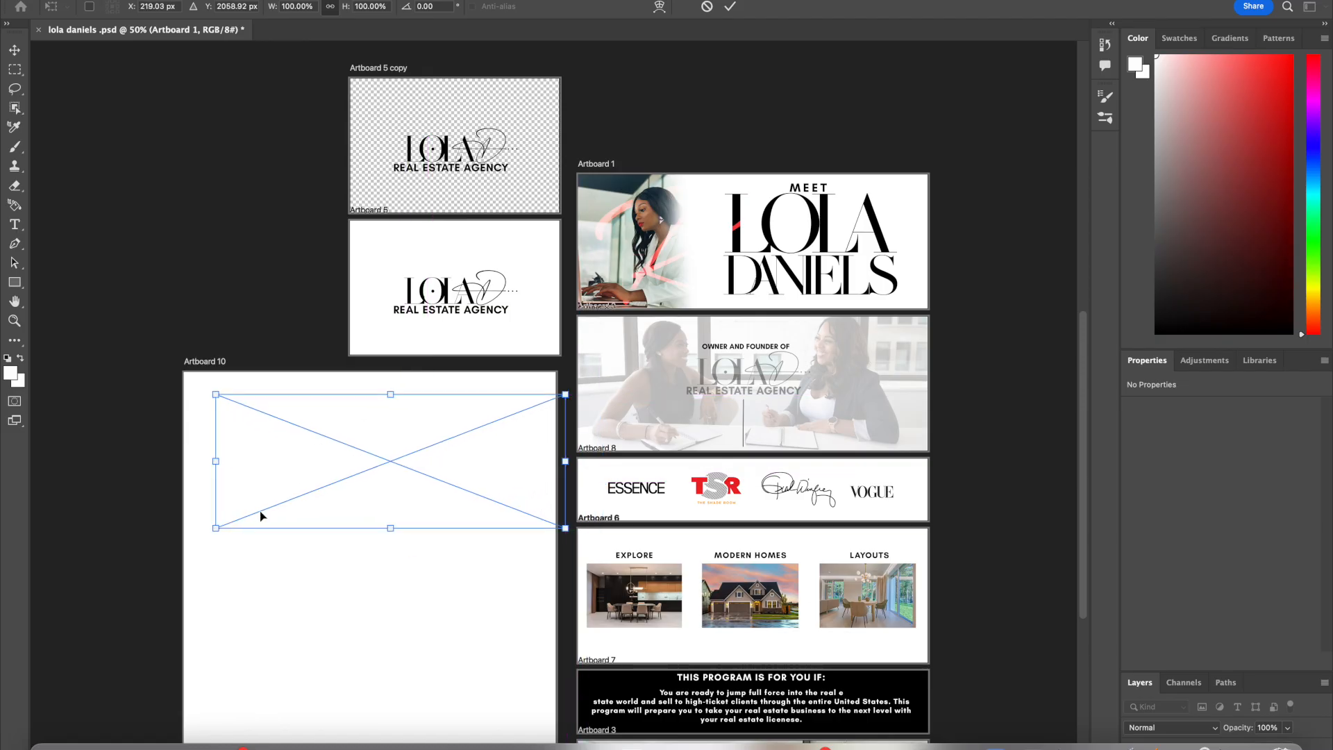
drag(217, 527, 370, 468)
drag(431, 431, 425, 426)
scroll(425, 425, down, 3)
key(Return)
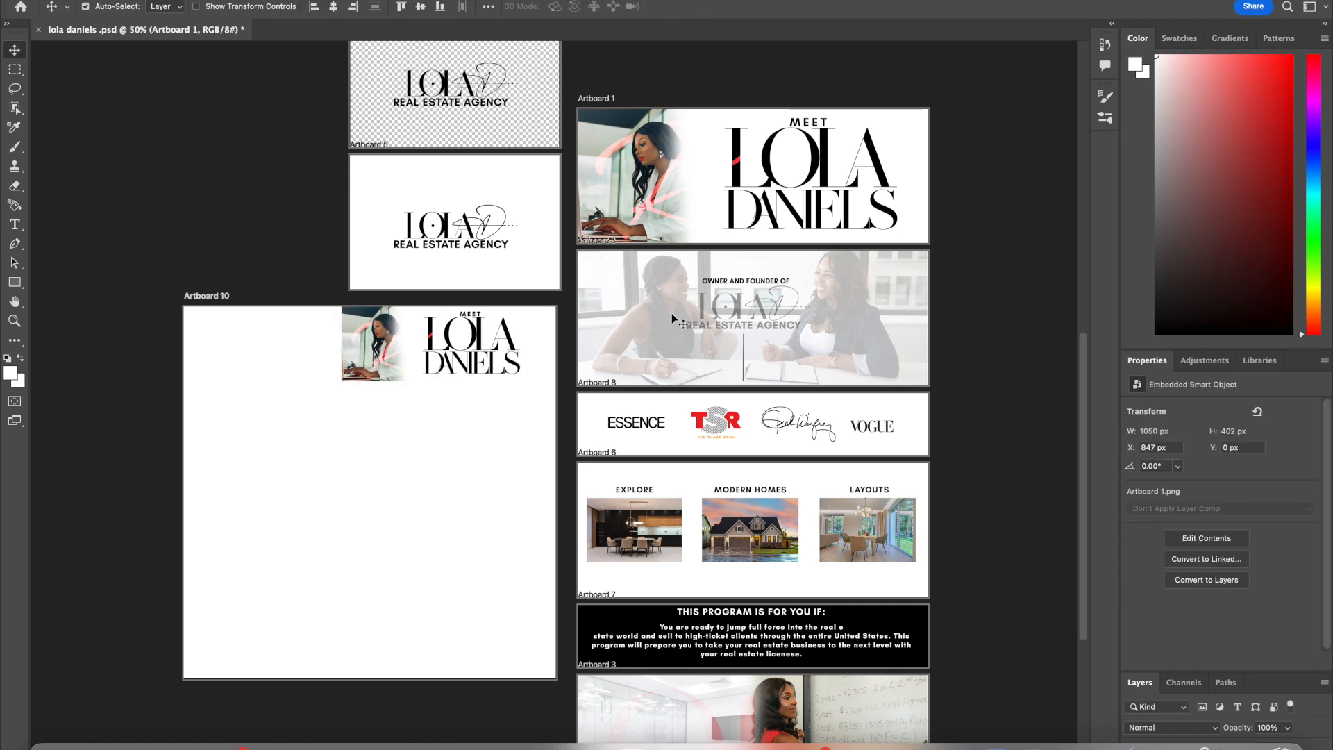
Step: Place the Artboard 2 image below it in Artboard 10, scaled to about 975 px wide
click(51, 744)
drag(737, 14, 409, 458)
drag(544, 426, 379, 484)
drag(359, 523, 496, 421)
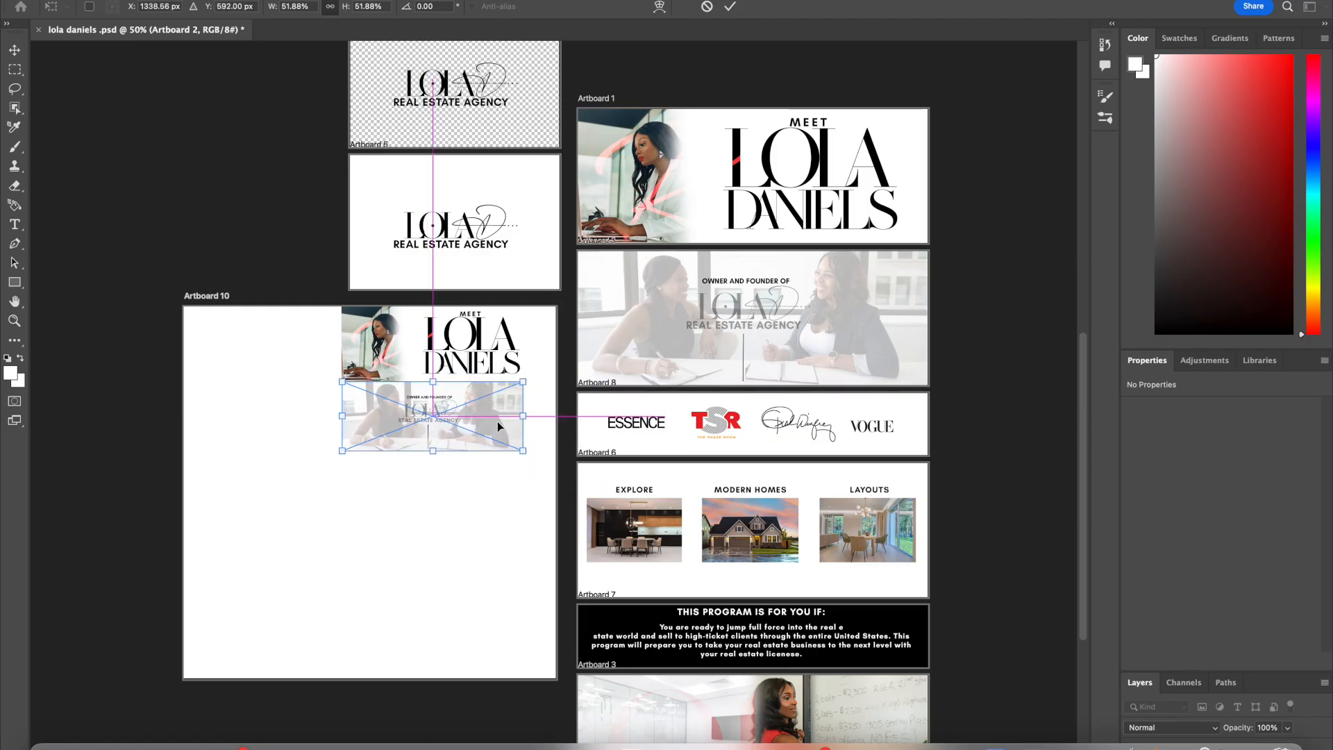
key(Return)
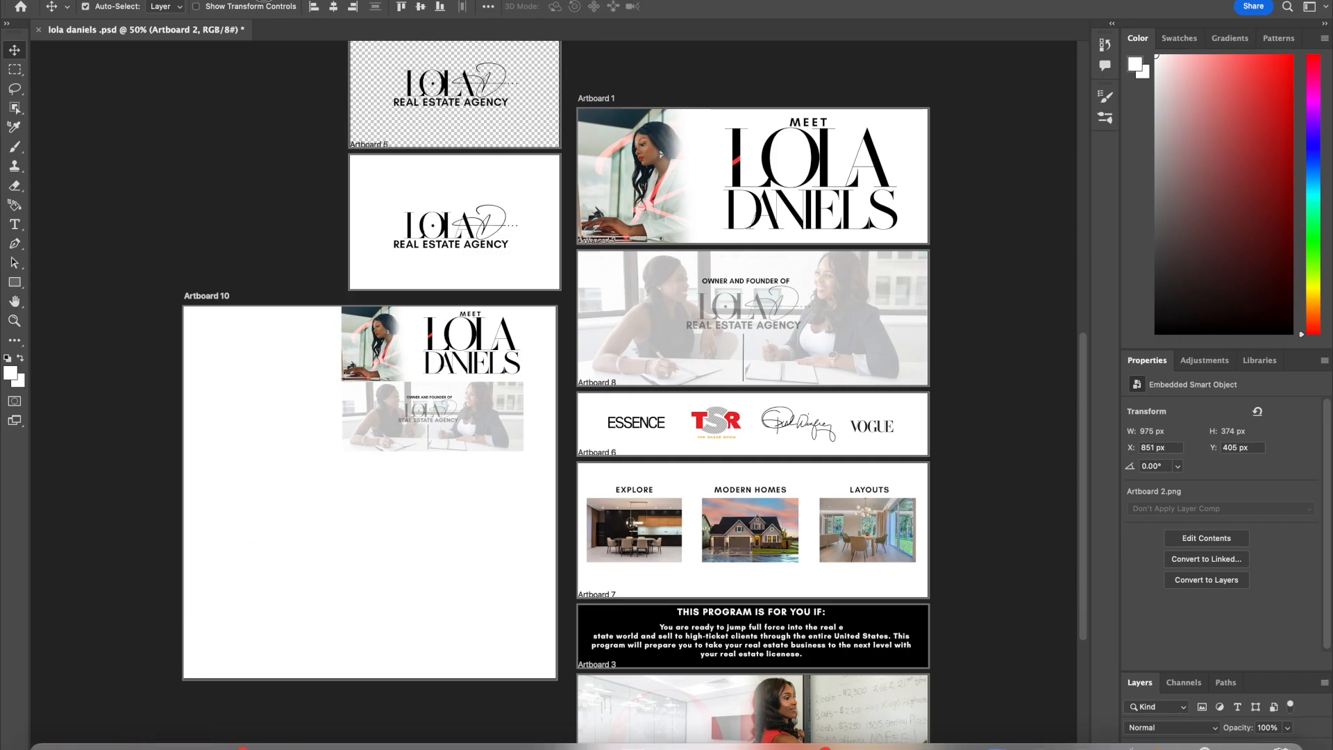
Step: Place the Artboard 8 media-logos image below the previous one, about 967 px wide
click(119, 592)
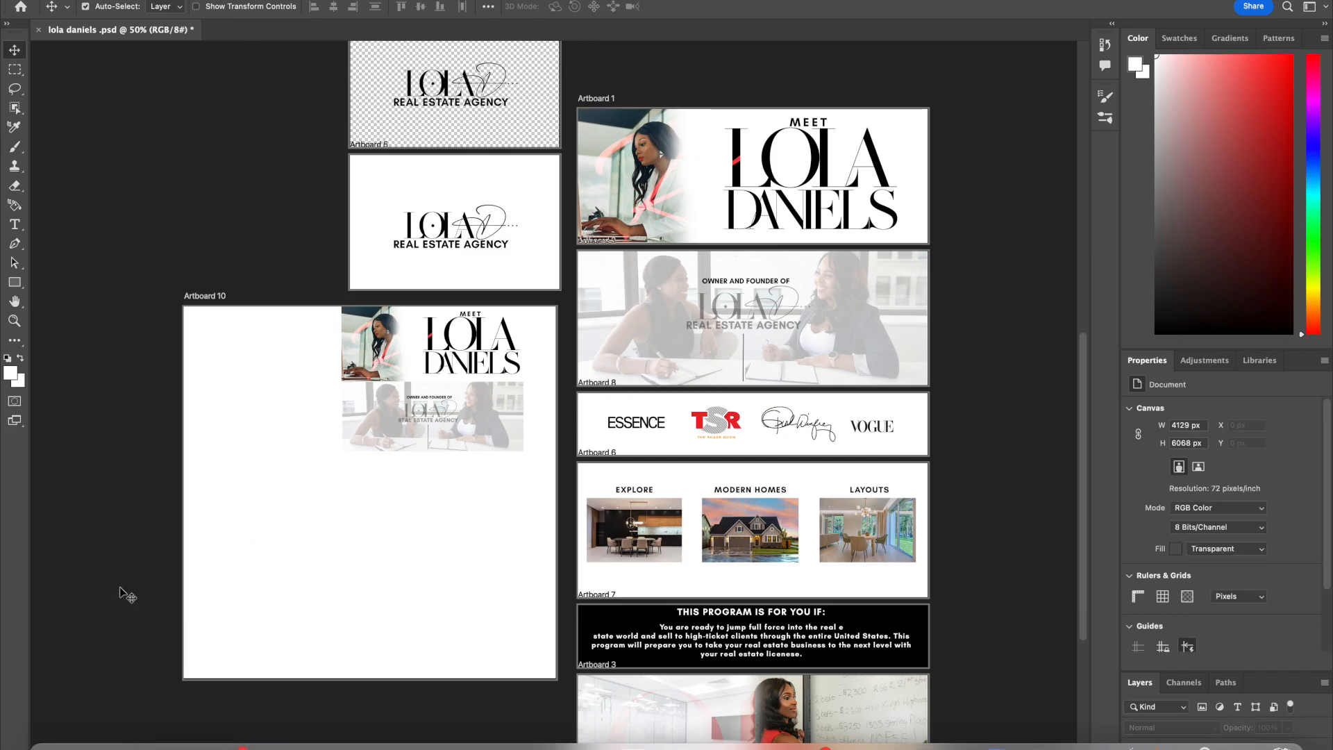
click(46, 737)
drag(842, 179, 489, 520)
drag(576, 489, 509, 470)
key(Return)
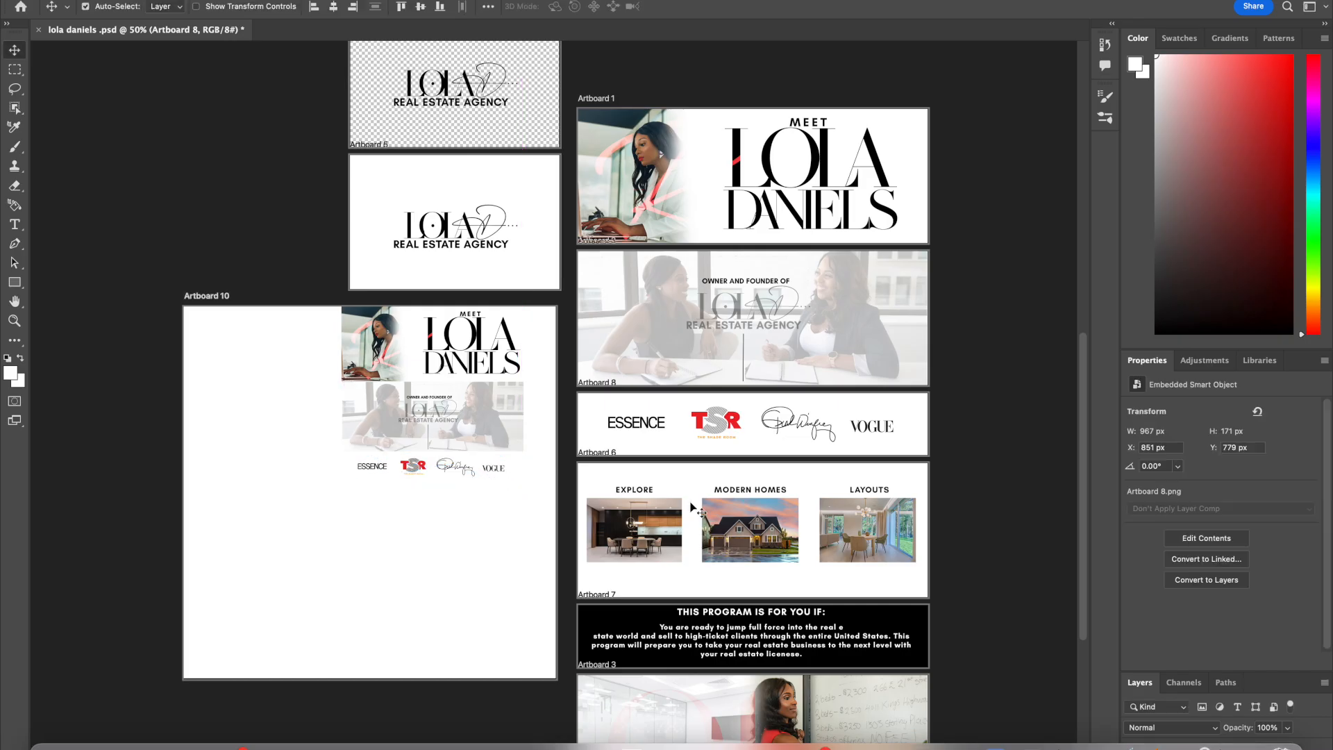
Step: Place the Artboard 6 EXPLORE / MODERN HOMES / LAYOUTS image next in Artboard 10, about 980 px wide
click(83, 739)
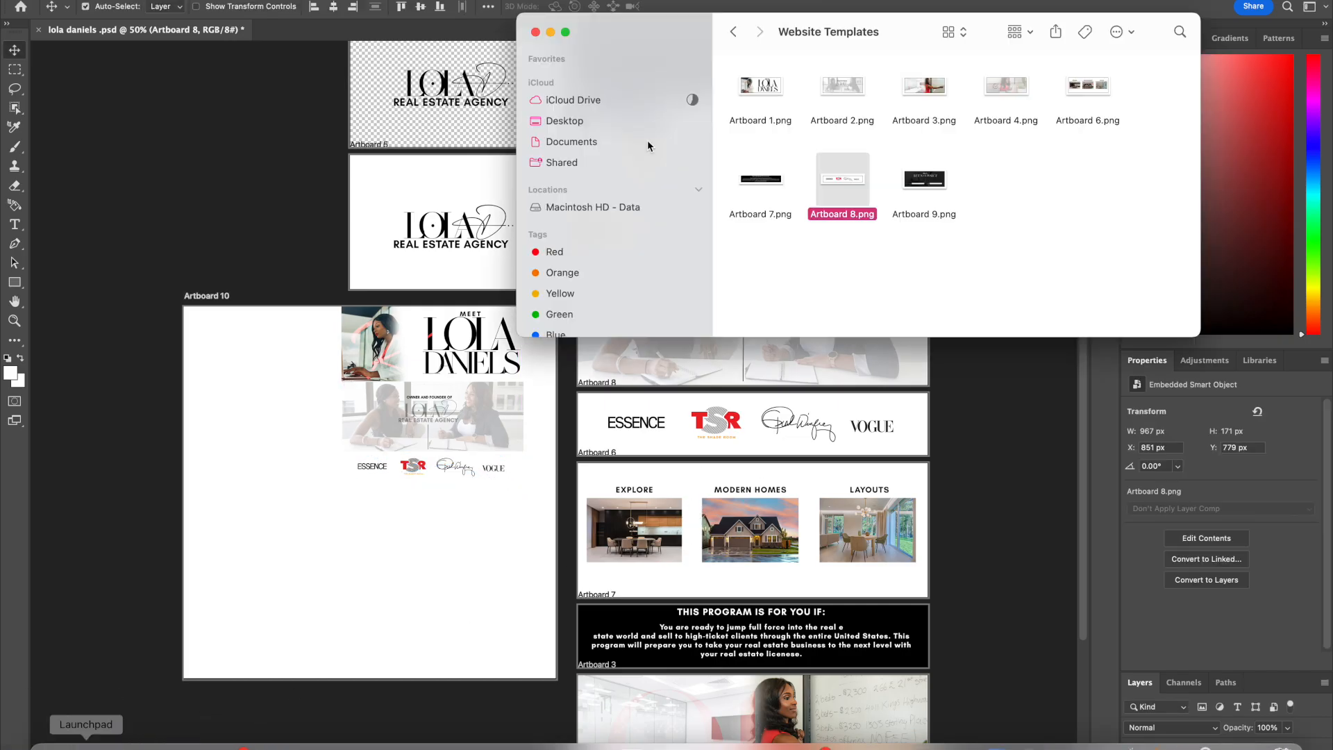
drag(1088, 85, 445, 539)
drag(549, 421, 381, 545)
drag(357, 545, 503, 539)
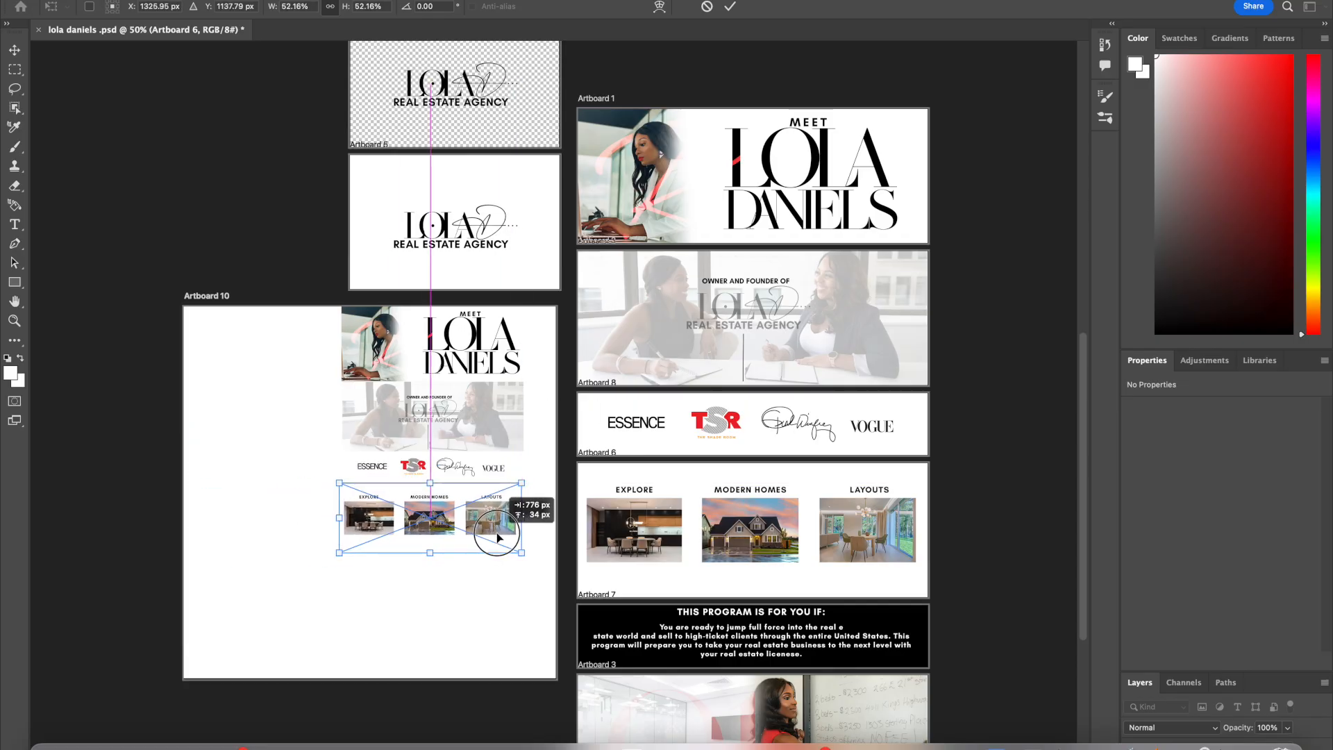
key(Return)
drag(491, 535, 492, 535)
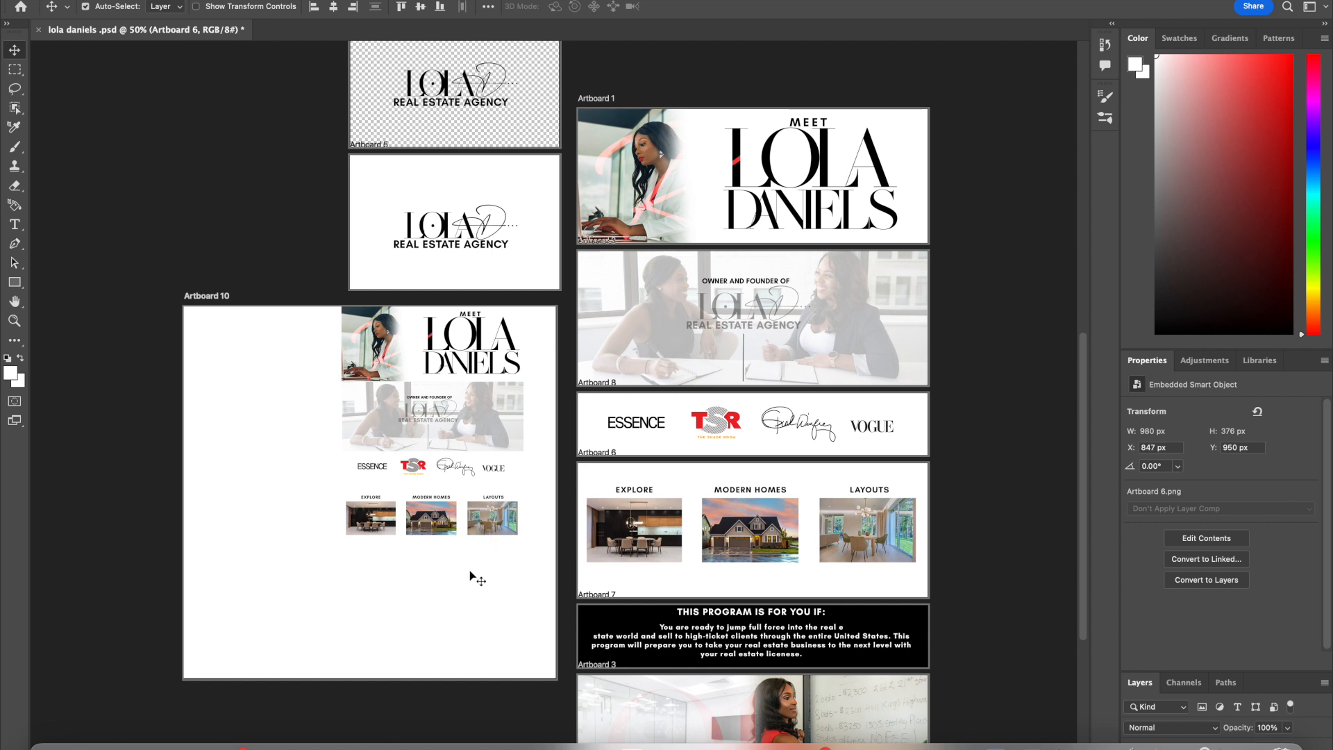
Step: Place the Artboard 7 program-description image beneath it in Artboard 10, about 935 px wide
click(45, 737)
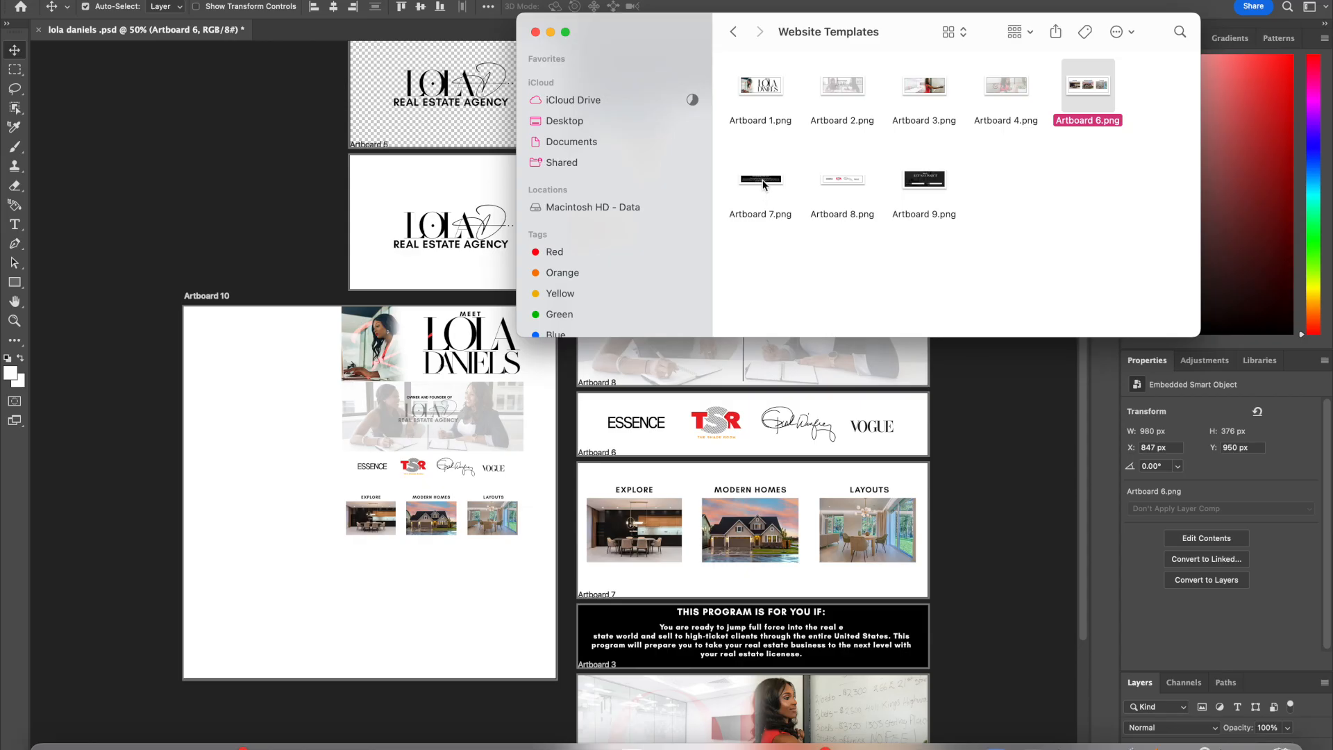
drag(763, 184, 371, 492)
drag(549, 457, 499, 568)
key(Return)
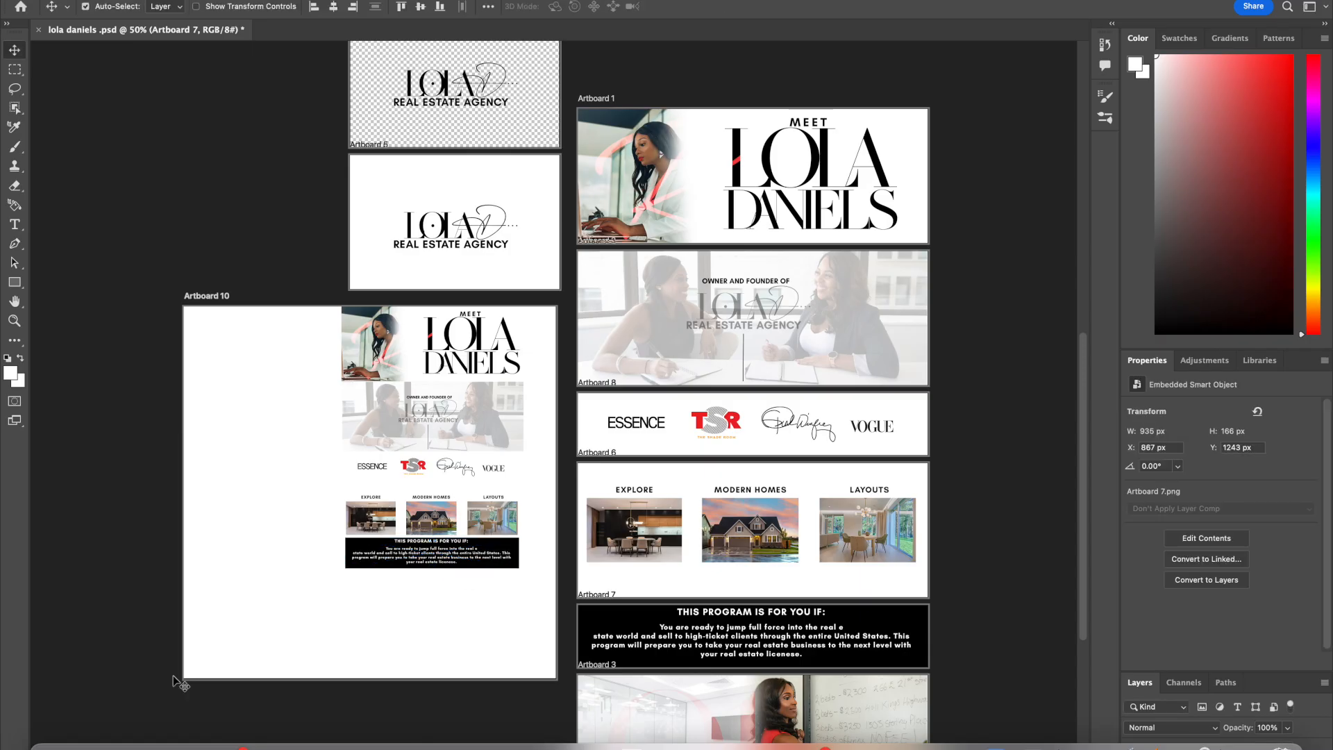
click(148, 124)
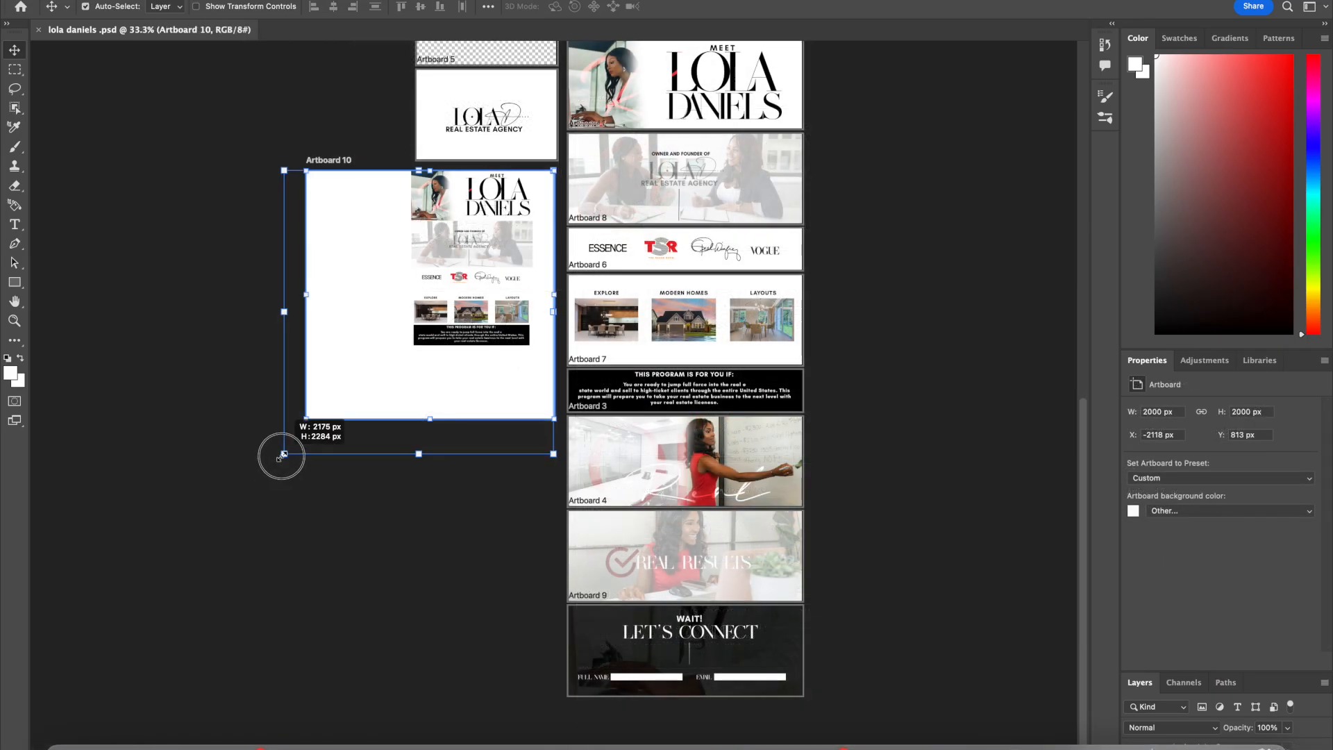
Step: Resize Artboard 10 to about 2565 px wide by 2677 px high
drag(277, 453, 236, 502)
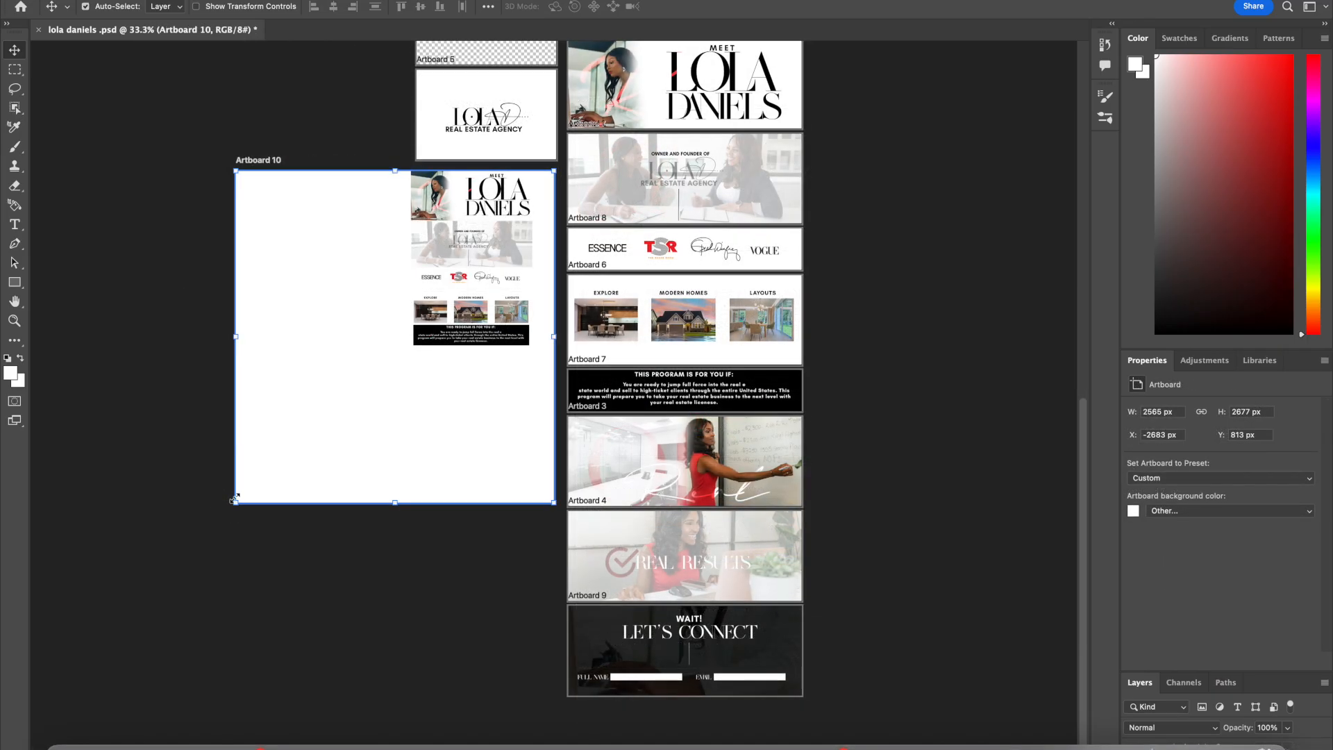
click(1155, 412)
Step: Place the Artboard 3 image of the woman in red below the previous one in Artboard 10, about 929 px wide
click(68, 740)
scroll(771, 257, down, 5)
double_click(770, 274)
drag(988, 92, 472, 386)
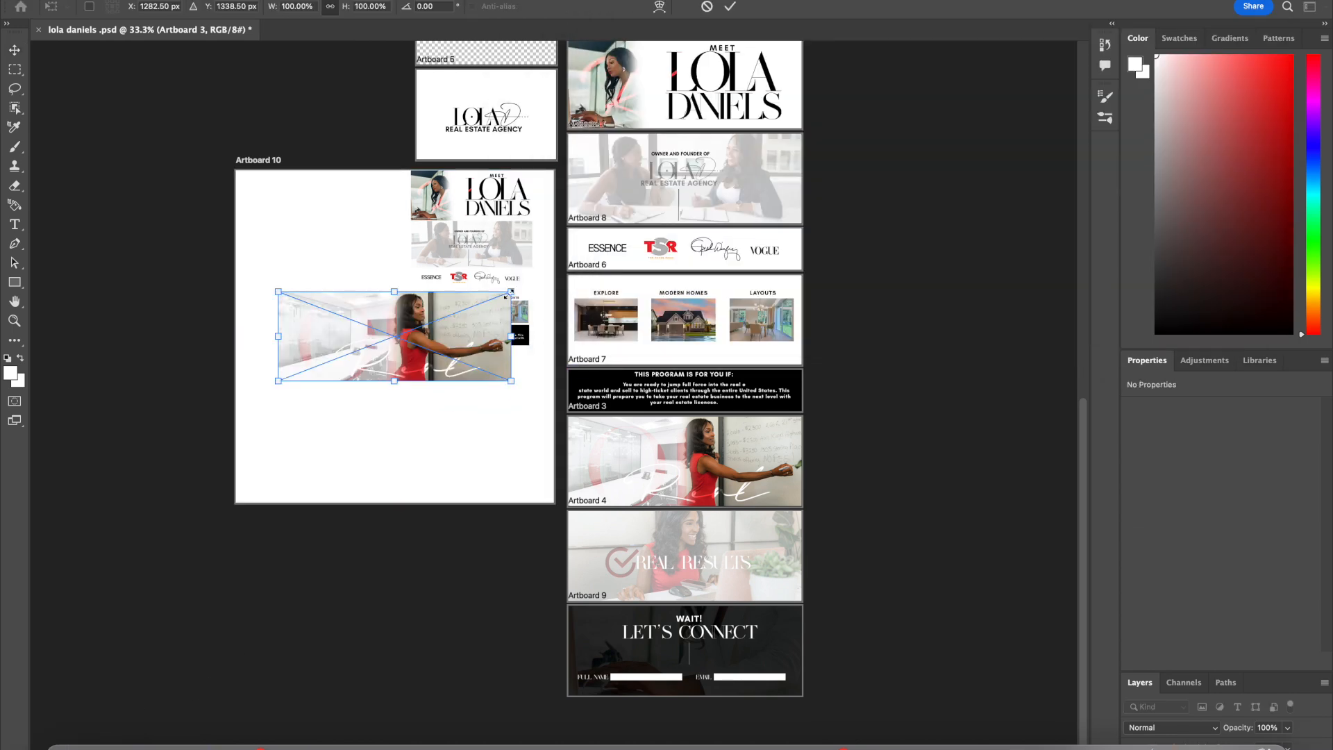
drag(510, 293, 393, 336)
drag(368, 360, 510, 369)
drag(527, 370, 491, 387)
key(Return)
click(68, 740)
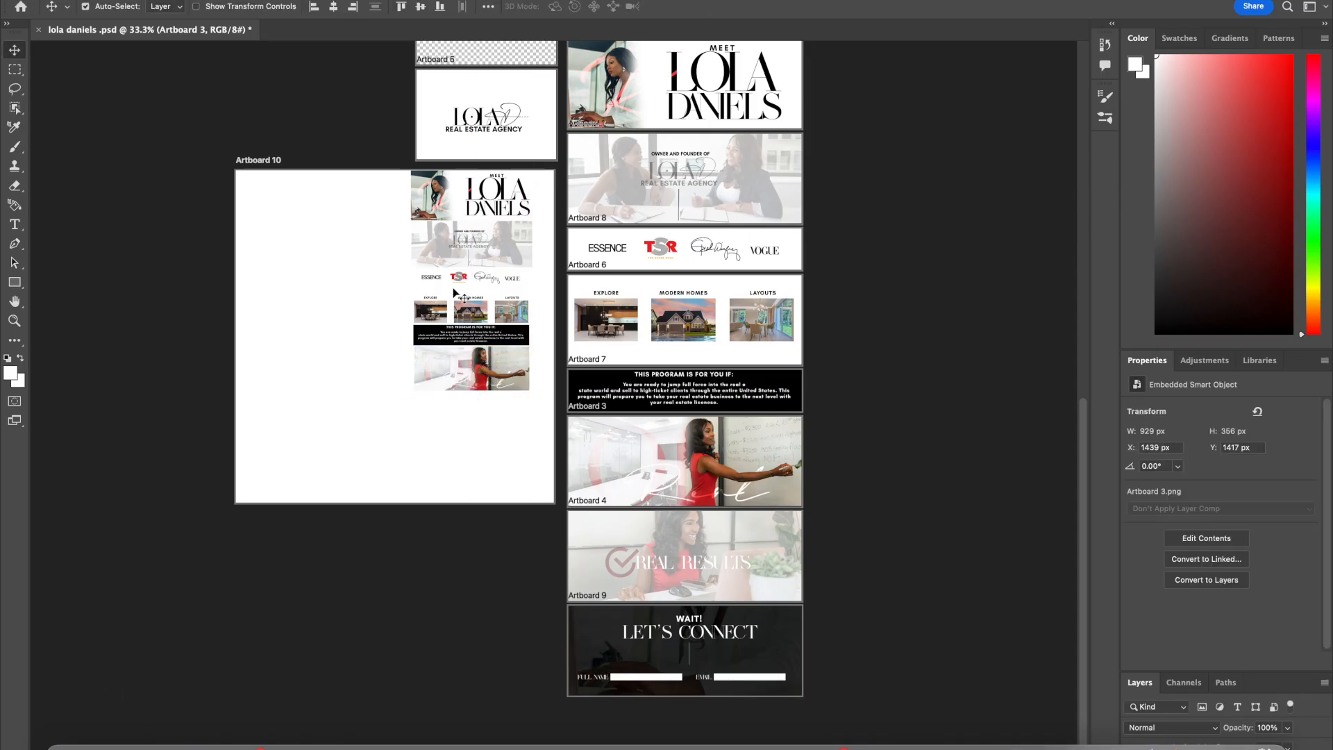
click(476, 521)
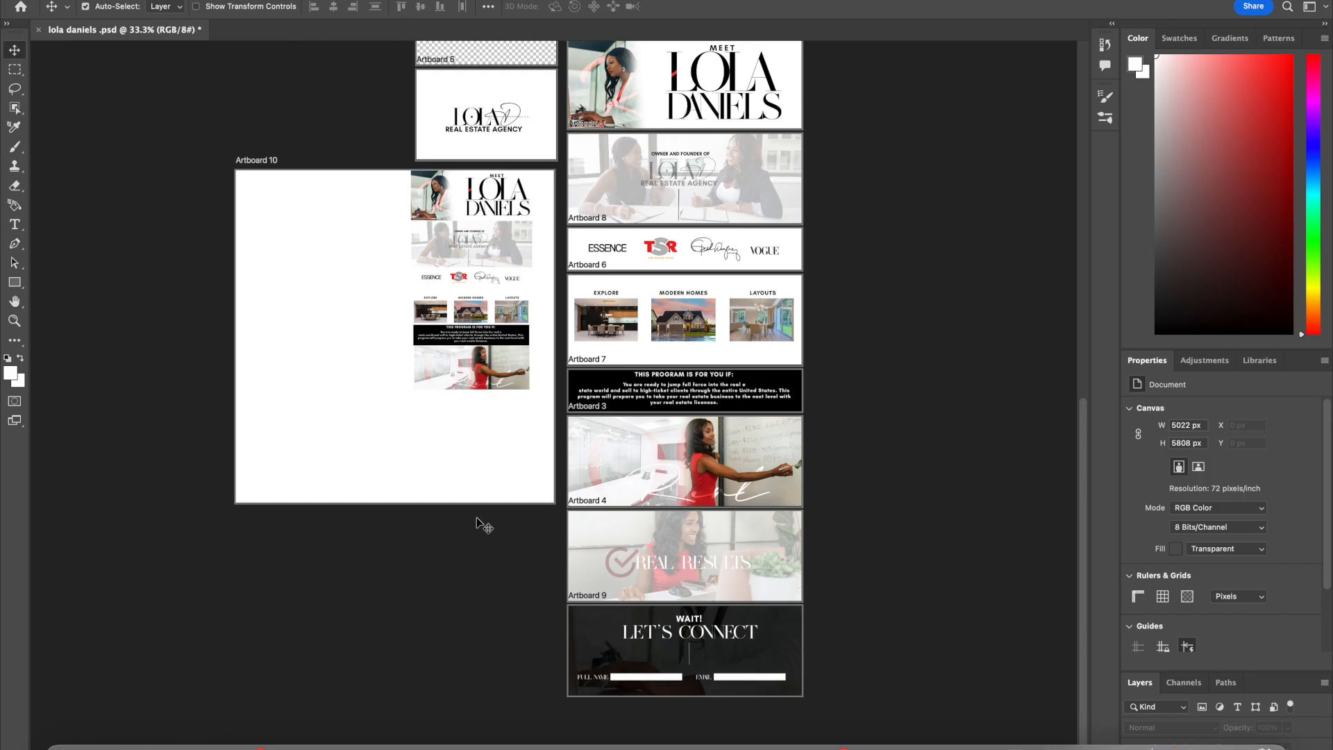
click(63, 741)
drag(1087, 85, 467, 421)
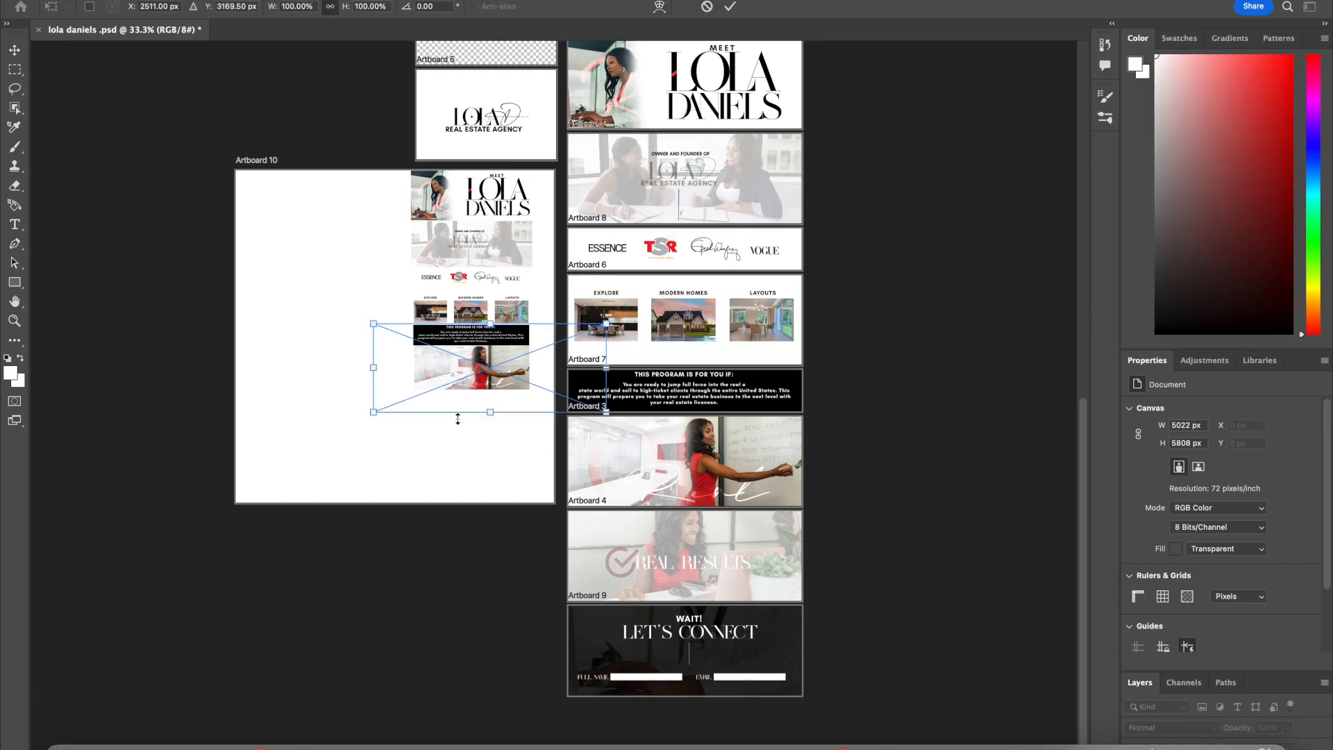
drag(511, 361, 457, 383)
drag(390, 443, 469, 485)
mouse_move(533, 424)
mouse_down()
mouse_move(481, 446)
mouse_move(506, 437)
mouse_move(482, 429)
mouse_move(522, 408)
mouse_up()
mouse_move(511, 428)
mouse_down()
mouse_move(510, 413)
mouse_move(530, 436)
mouse_move(485, 425)
mouse_move(508, 416)
mouse_up()
key(Return)
key(Delete)
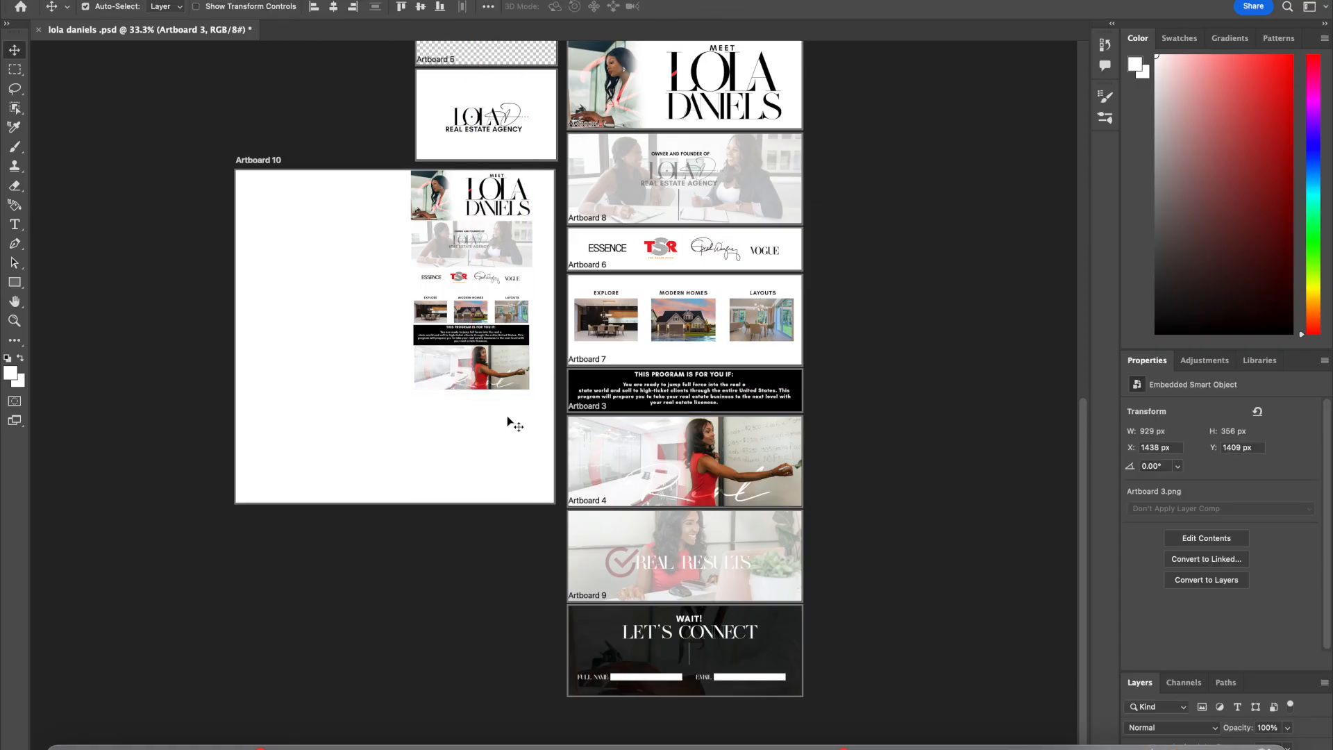
Step: Place the Artboard 9 LET'S CONNECT image at the bottom of the Artboard 10 column, about 934 px wide
click(106, 1)
click(155, 117)
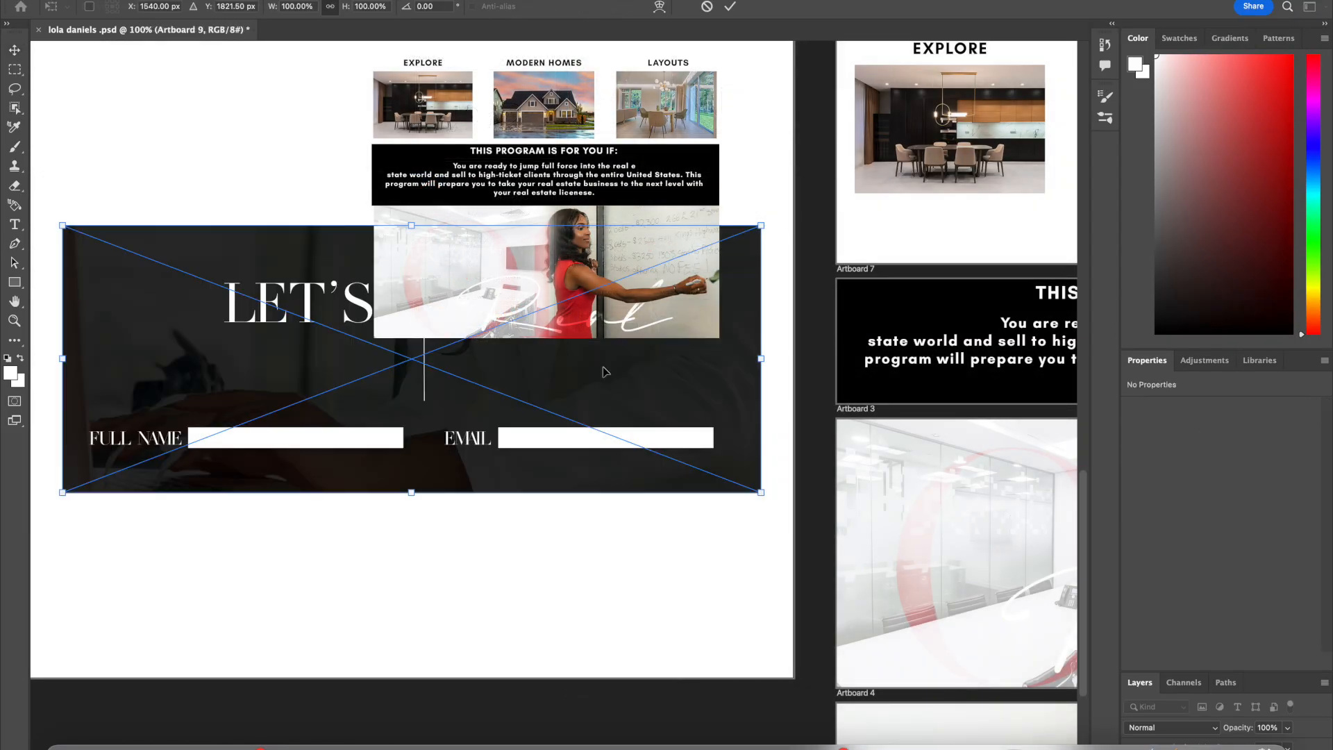
drag(763, 227, 664, 546)
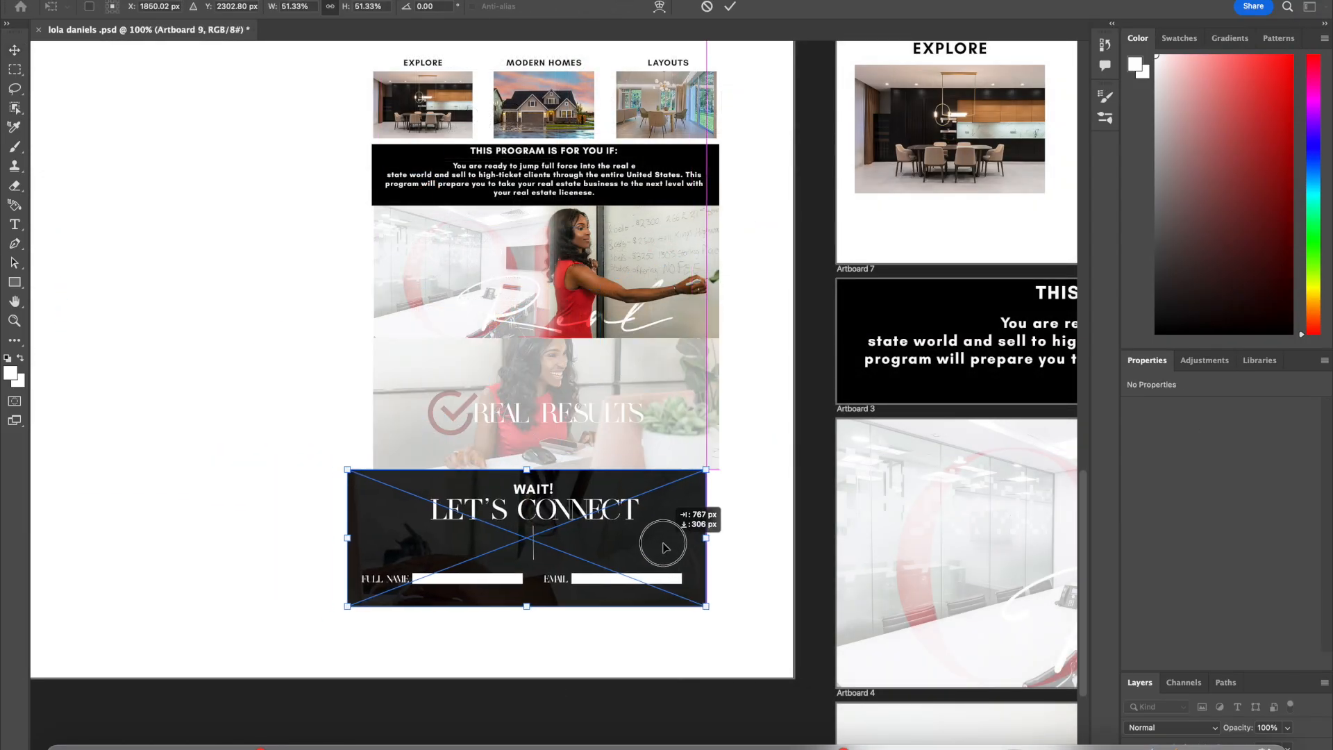
drag(704, 471, 686, 477)
drag(628, 548, 653, 542)
drag(710, 598, 718, 603)
drag(368, 471, 373, 470)
key(Return)
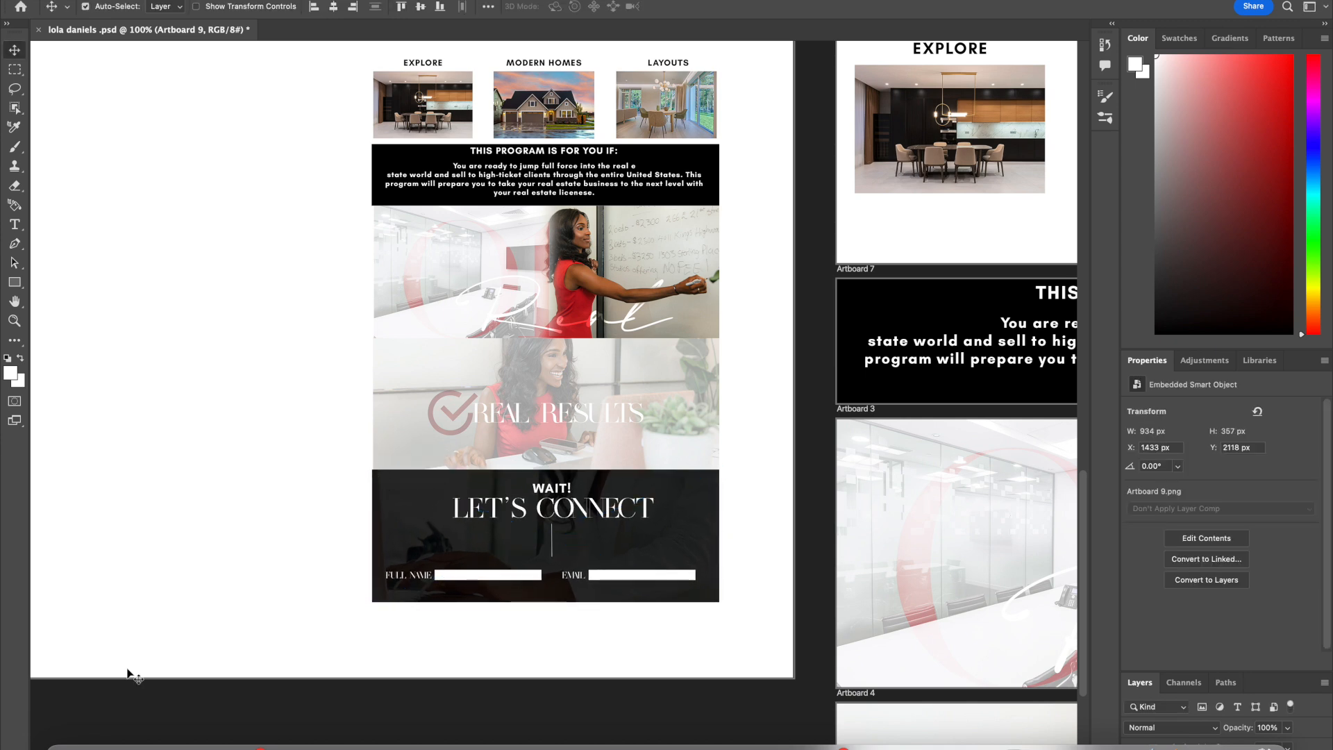
Step: Resize Artboard 10 to about 2462 px wide by 2478 px high
key(super+minus)
key(super+minus)
key(super+minus)
key(super+minus)
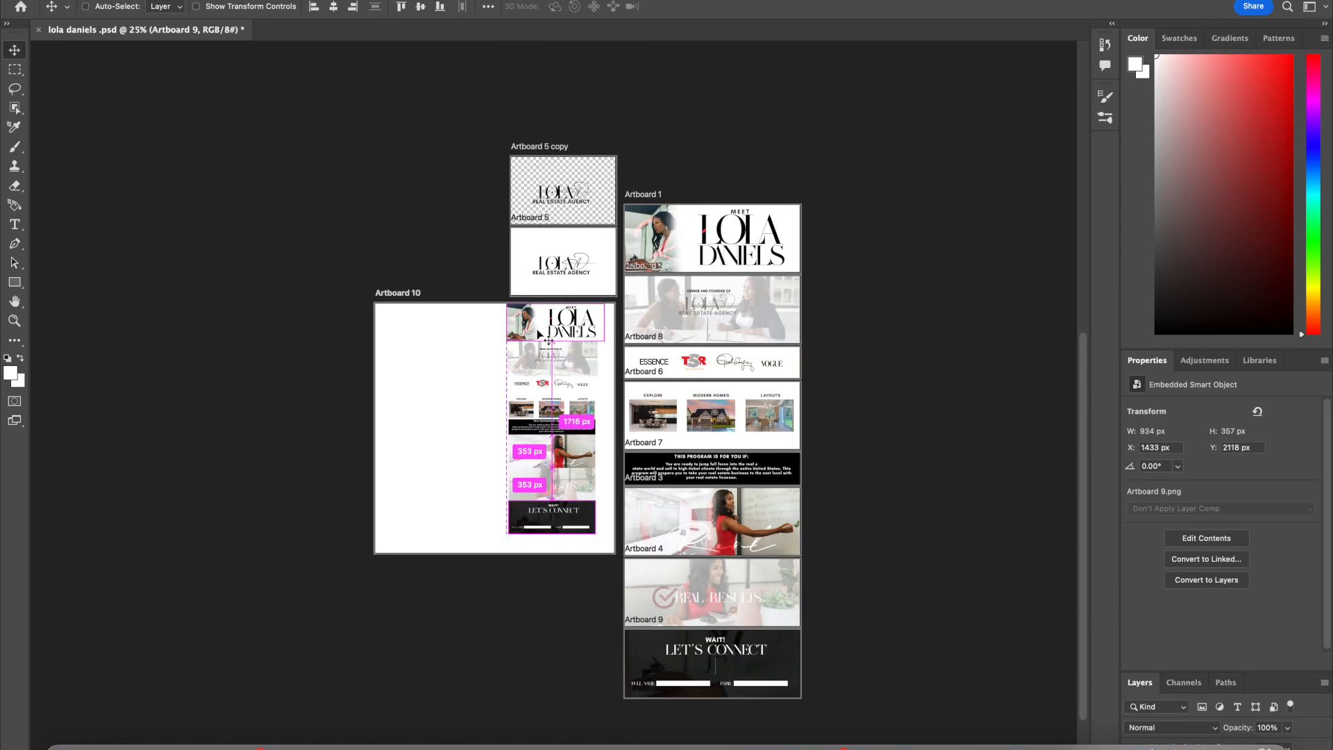
super+click(612, 550)
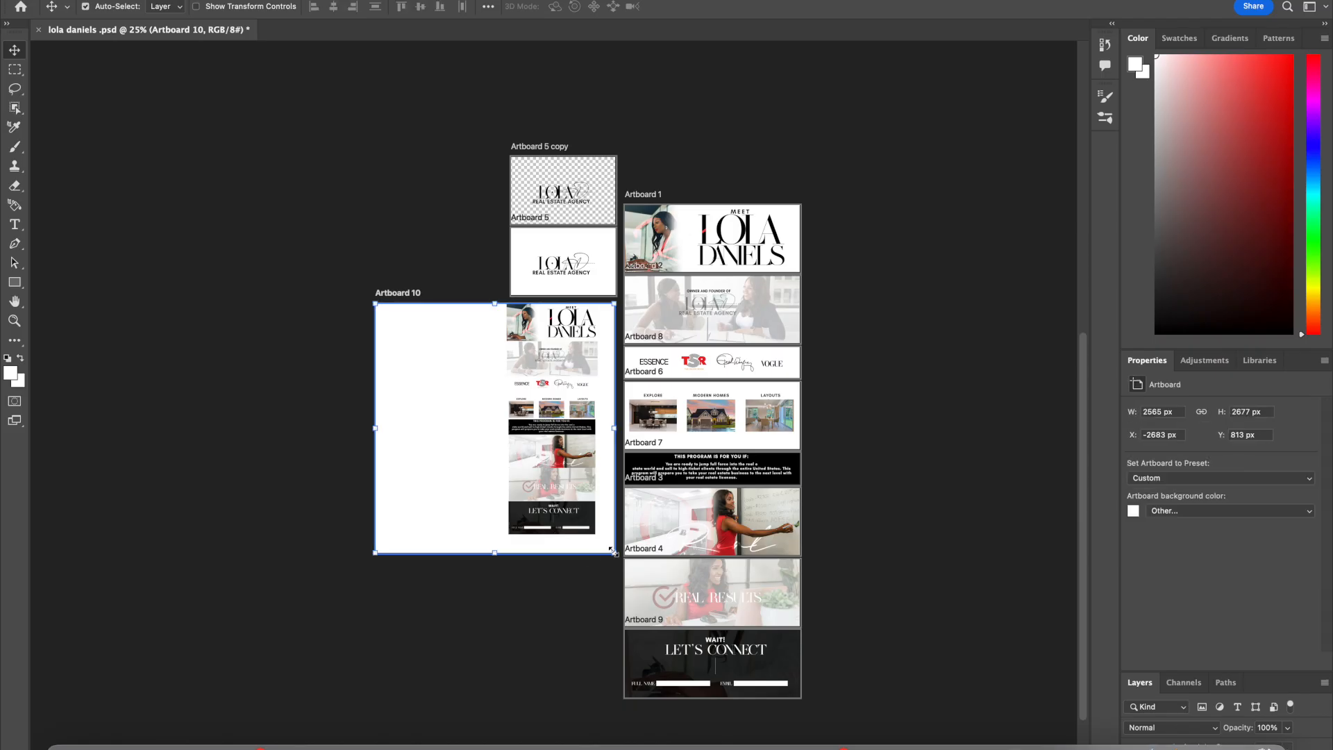
mouse_move(612, 550)
mouse_down()
mouse_move(592, 545)
mouse_move(607, 536)
mouse_up()
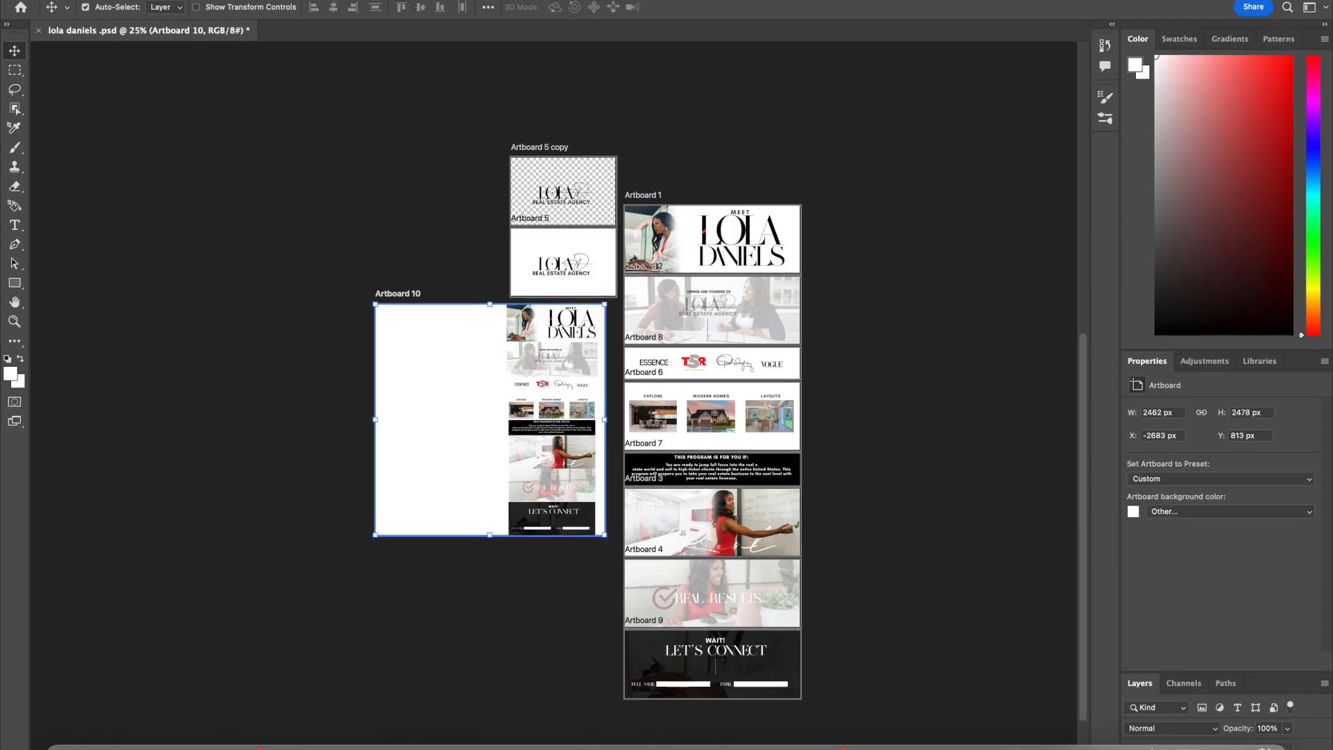
Step: Place the pexels photo of the woman in a white blazer filling the left side of Artboard 10, about 1858 × 2478 px
drag(625, 0, 625, 97)
click(952, 77)
click(814, 31)
drag(1037, 75, 564, 394)
drag(607, 94, 594, 0)
drag(488, 412, 420, 411)
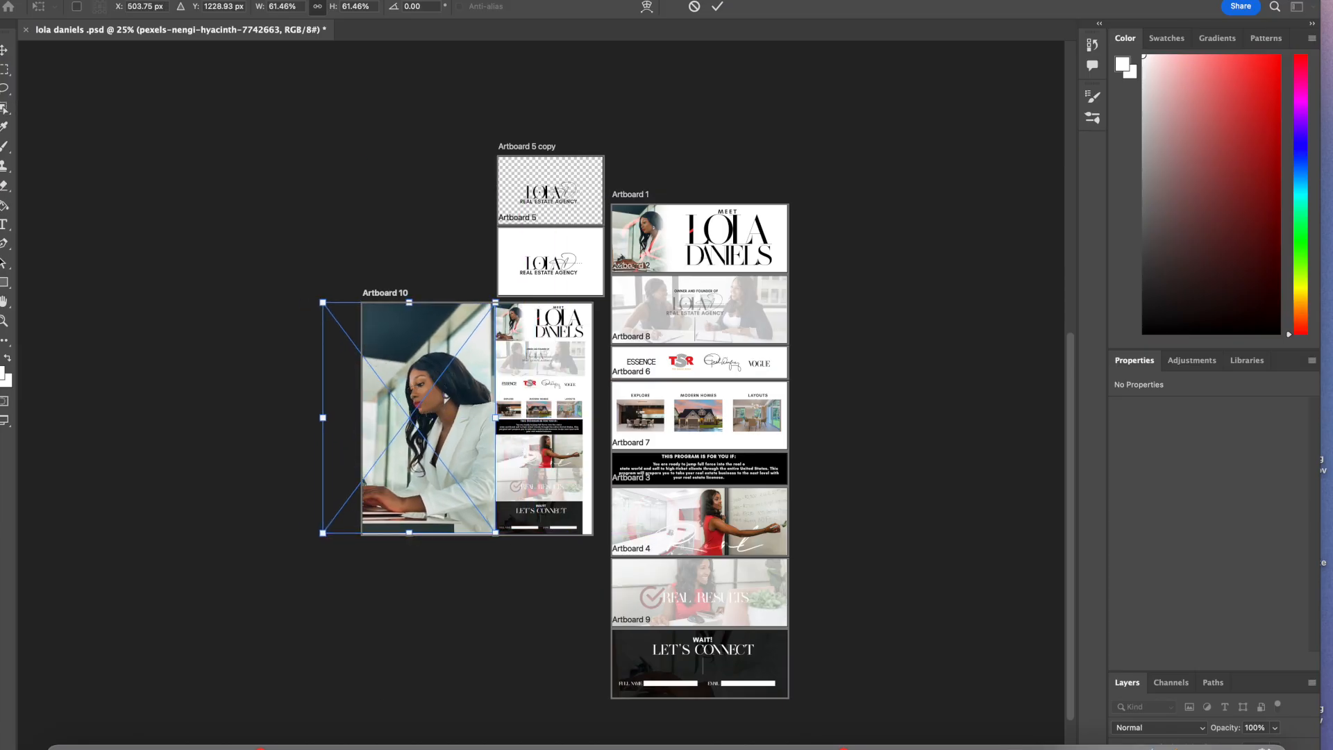
right_click(397, 306)
click(484, 381)
key(Return)
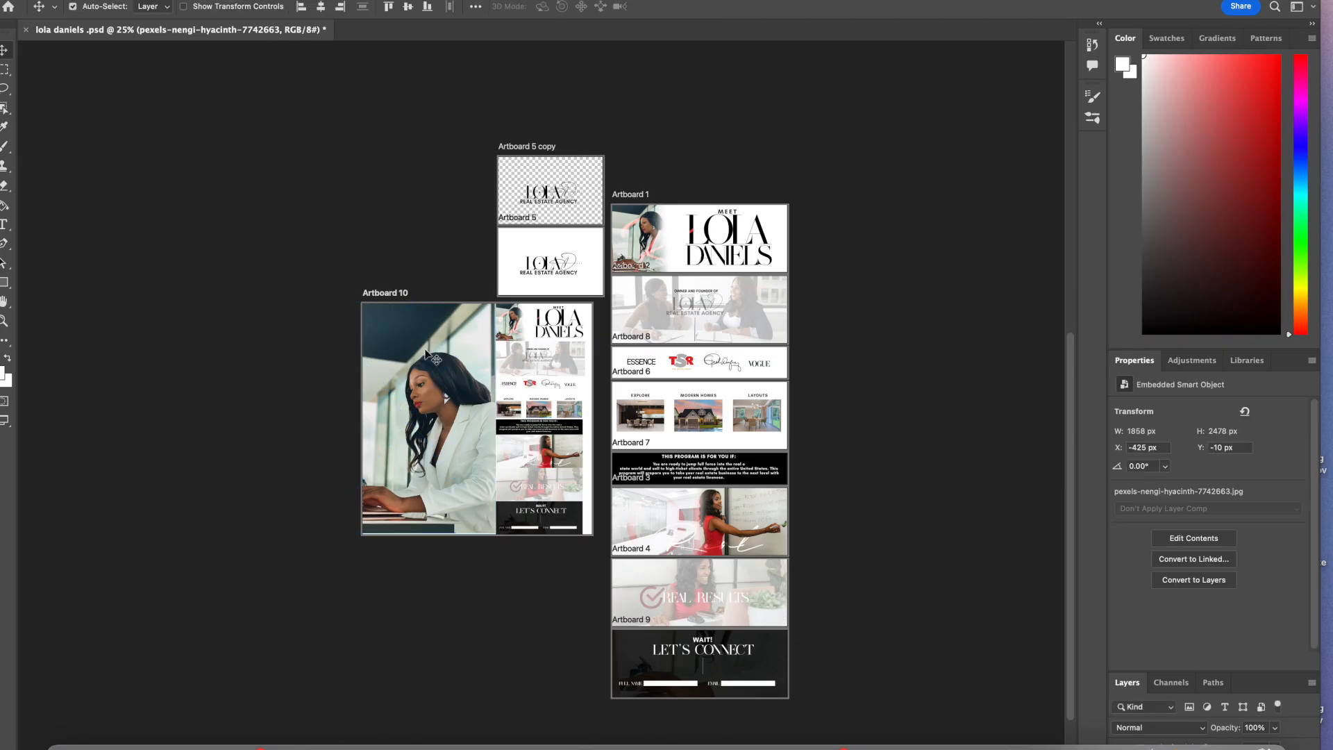
Step: Examine the layer stack inside Artboard 10 and select the Artboard 3 layer
click(1166, 467)
click(1153, 694)
click(1166, 466)
click(1245, 412)
drag(533, 340, 586, 402)
drag(550, 455, 333, 456)
drag(575, 568, 447, 347)
drag(402, 417, 591, 422)
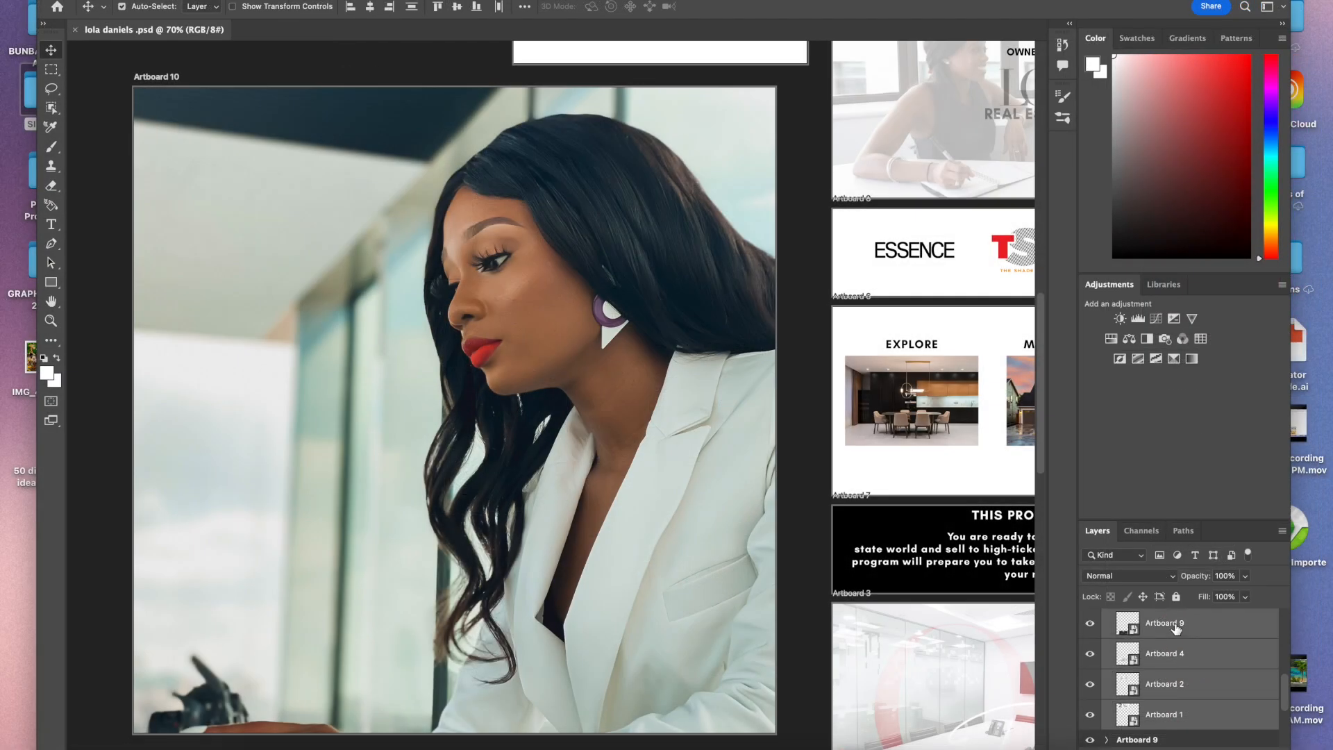
scroll(1176, 629, up, 3)
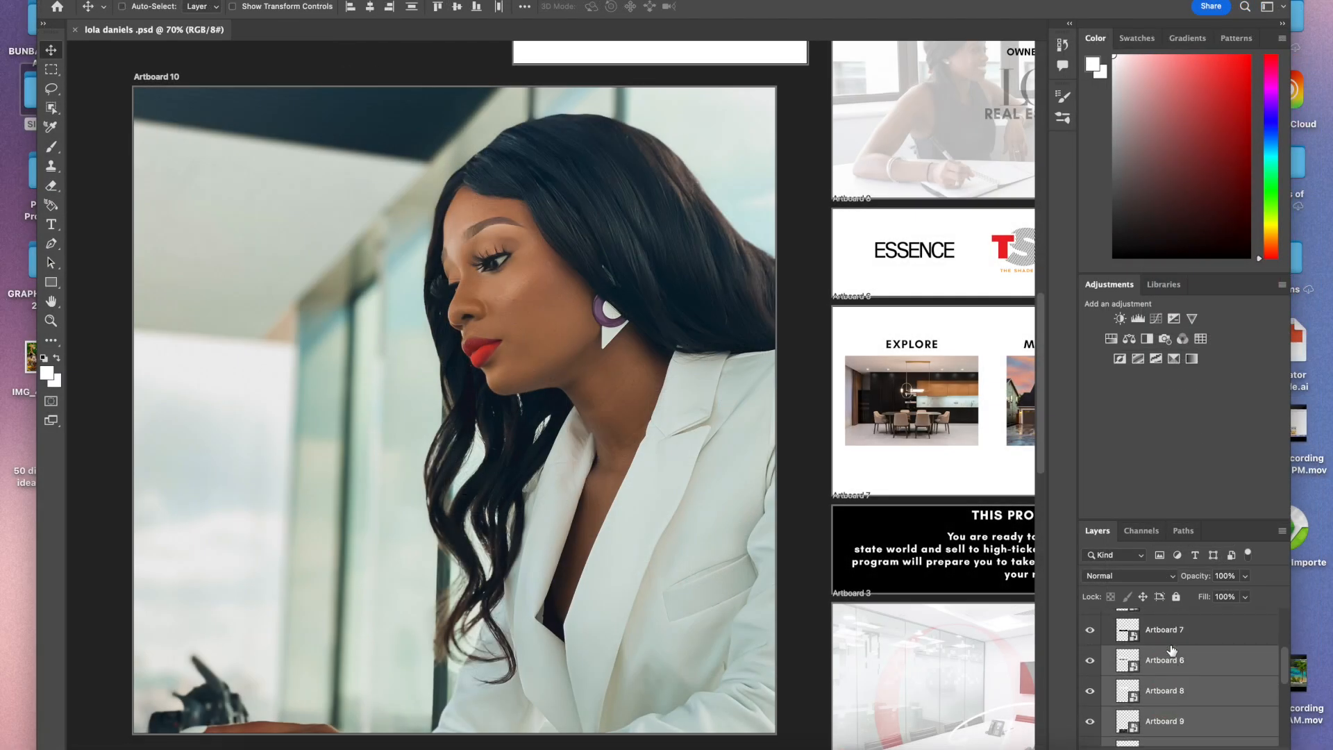
scroll(1173, 638, up, 3)
super+click(1170, 690)
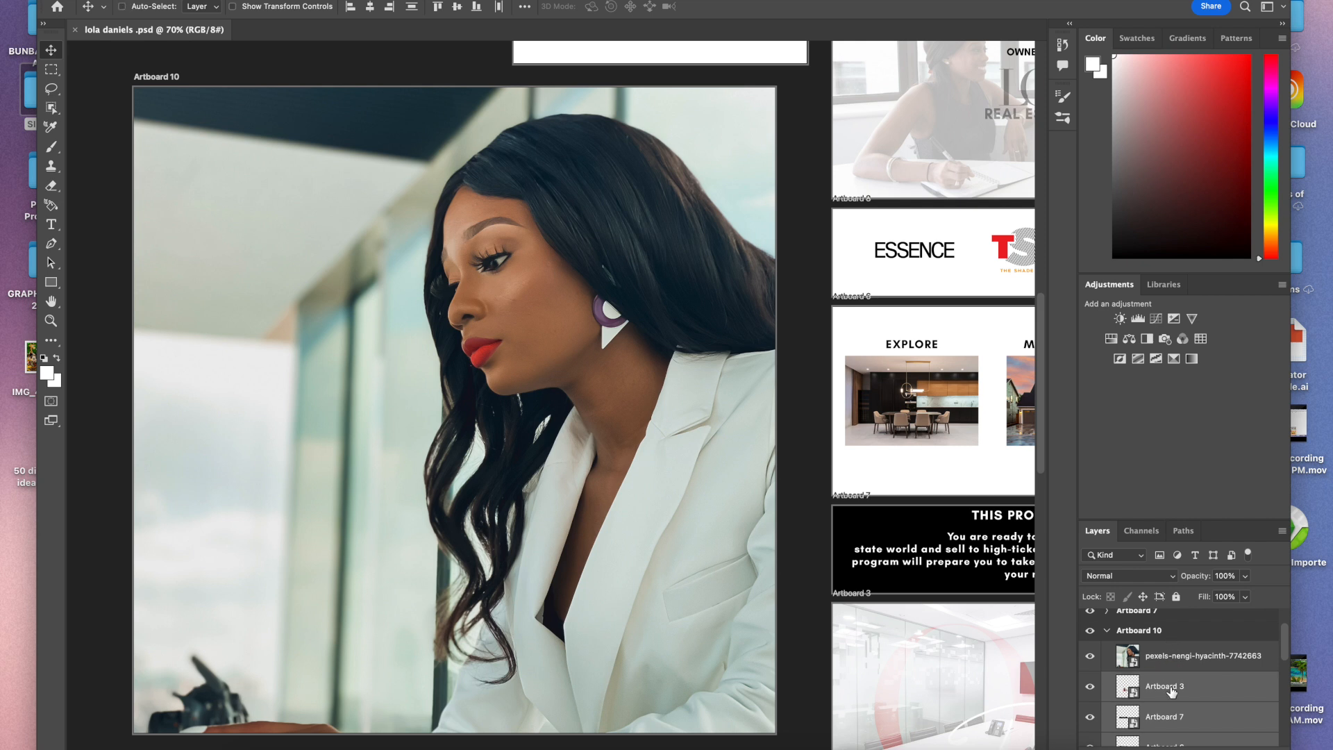
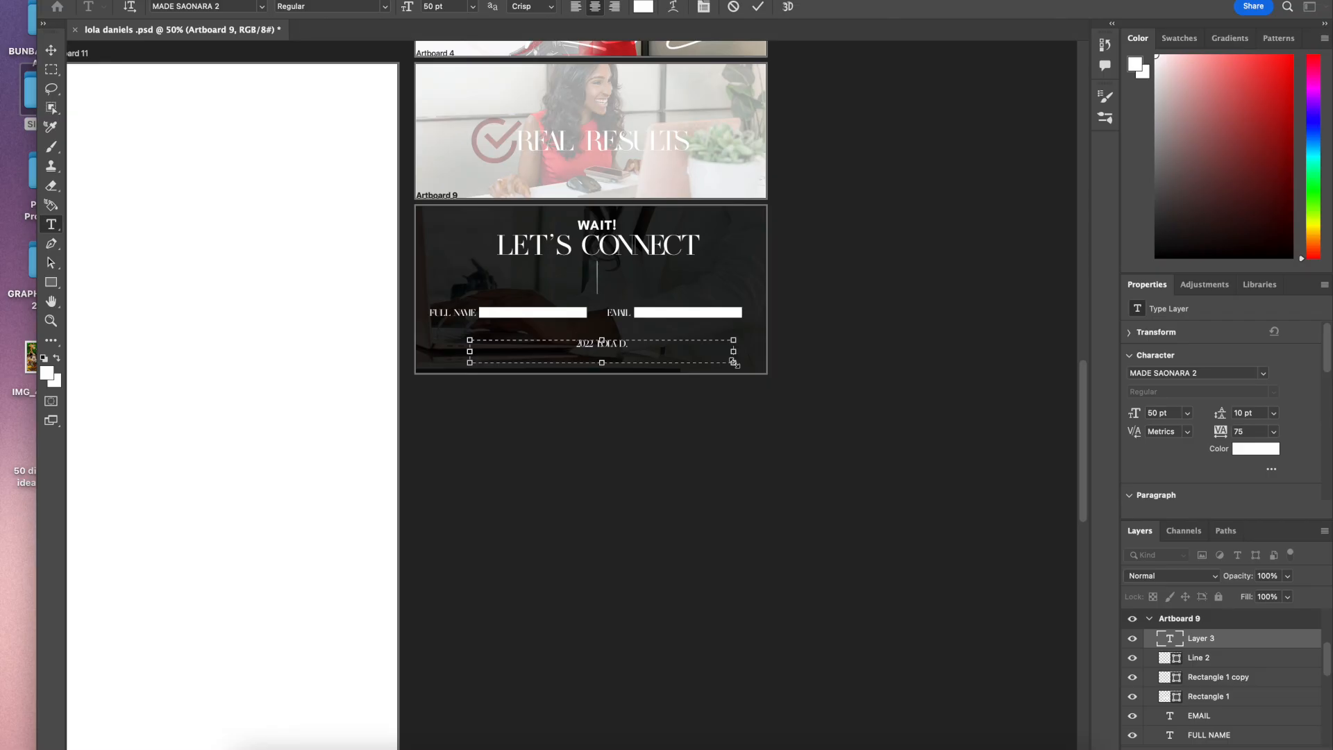
Step: Finish the footer text as "2022 LOLA D. REAL ESTATE AGENCY" on Artboard 9 and commit it
text(TATE AGENCY)
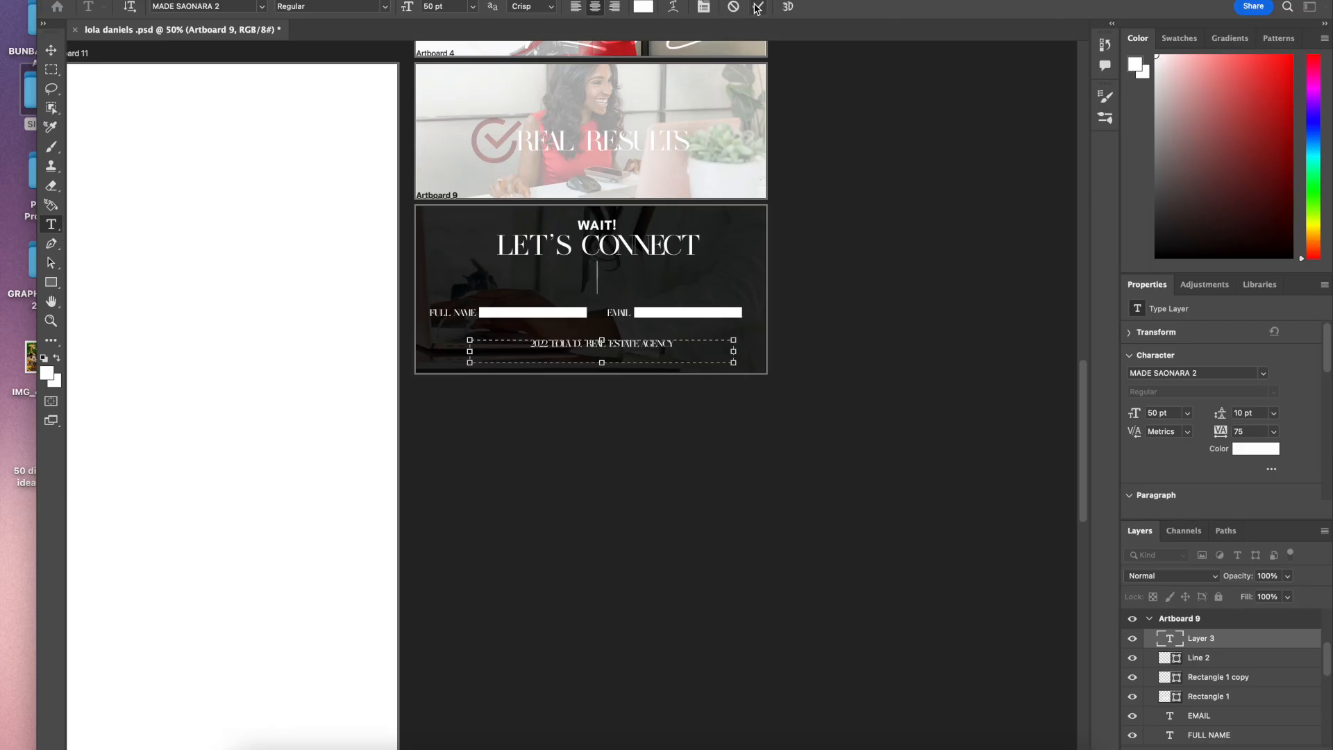
click(757, 7)
key(v)
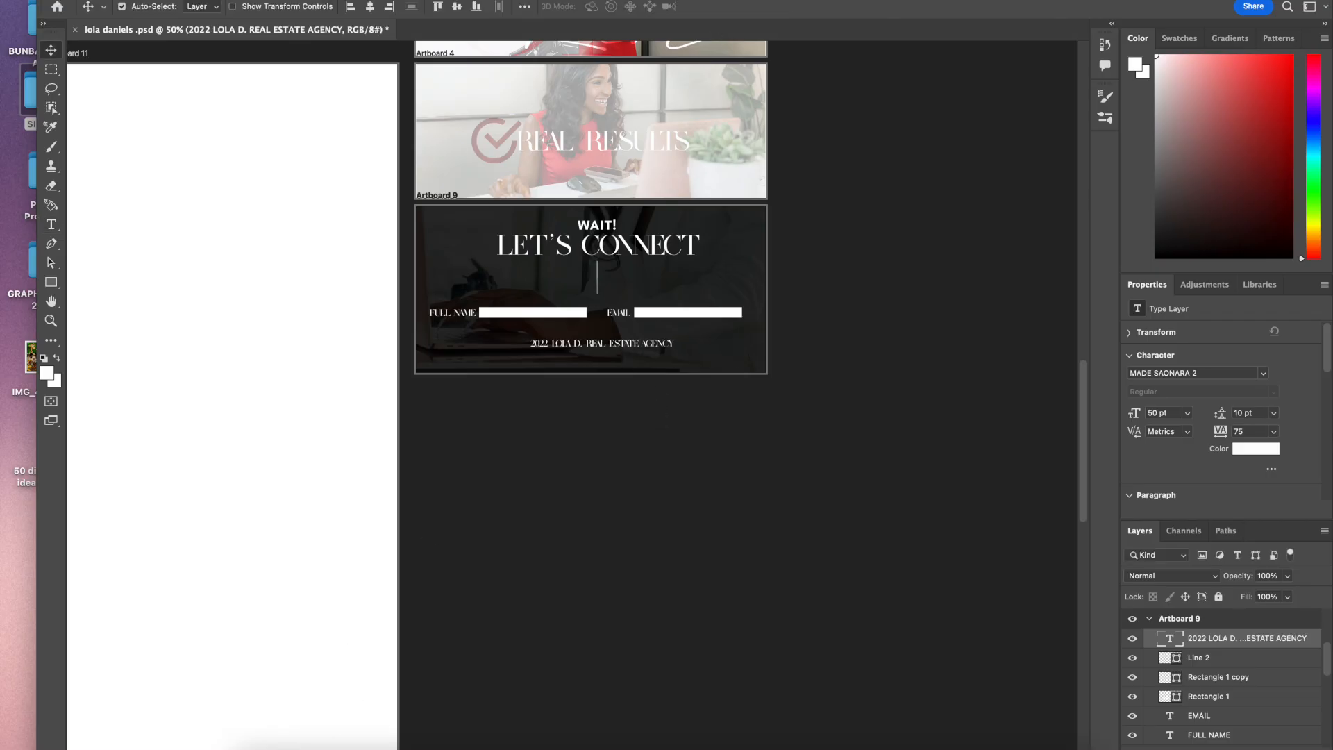
Step: Nudge the footer text slightly lower within Artboard 9
key(super+plus)
key(super+plus)
scroll(445, 563, up, 2)
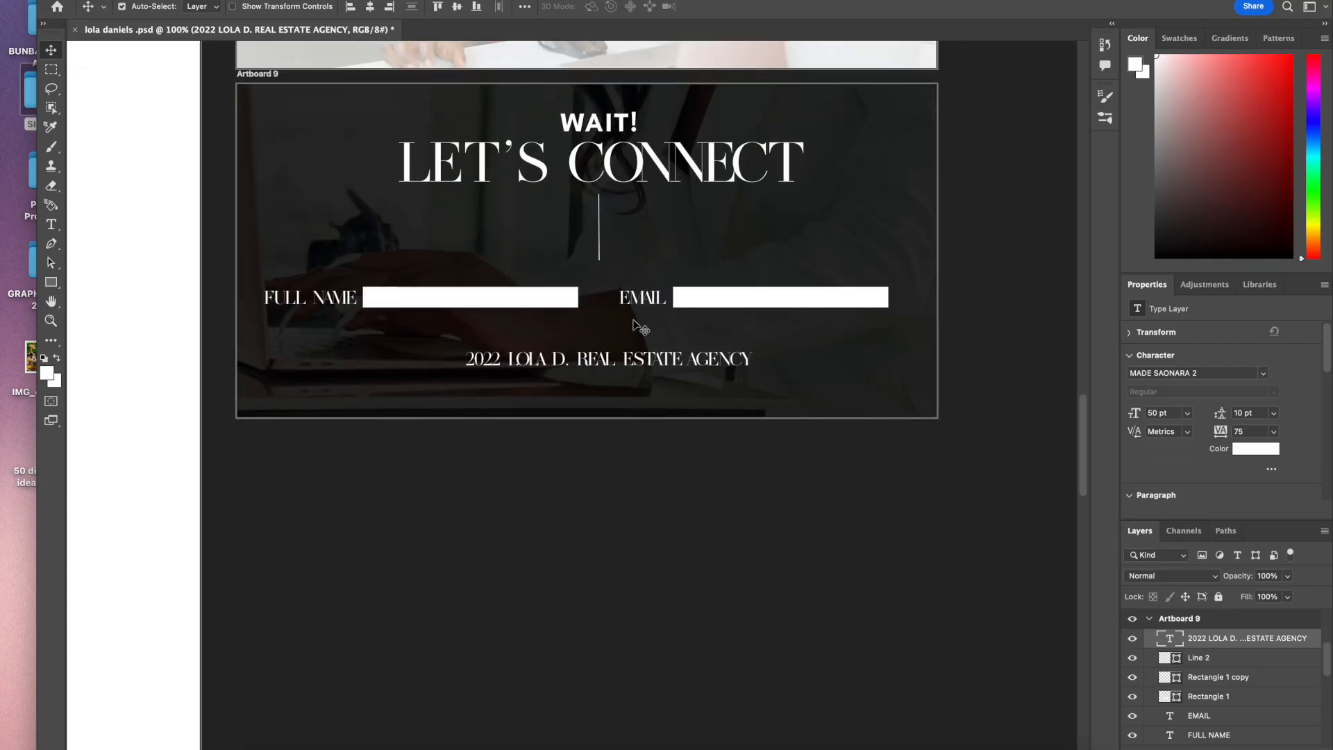
drag(615, 368, 612, 381)
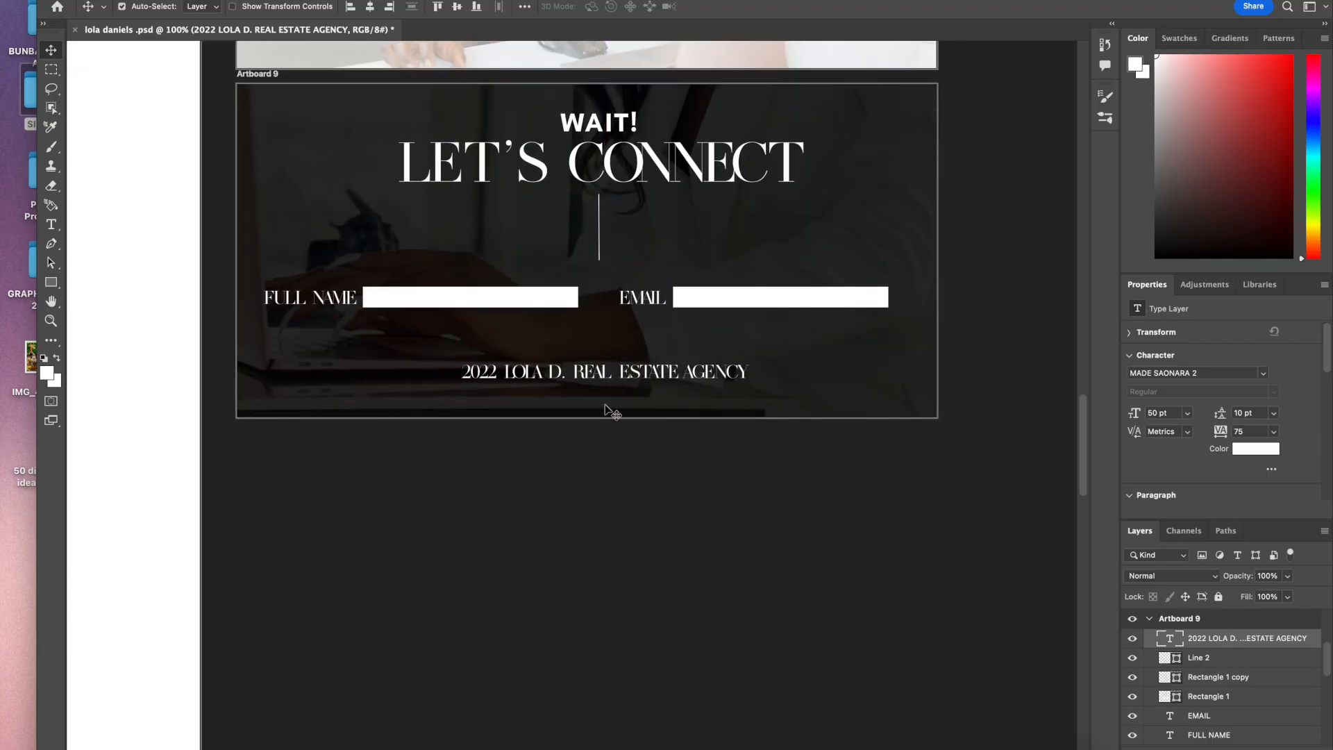
Step: Bring the Artboard 5 copy LOLA logo image from Finder into Artboard 9
scroll(609, 417, up, 5)
scroll(609, 420, up, 10)
scroll(609, 420, left, 2)
scroll(611, 427, down, 3)
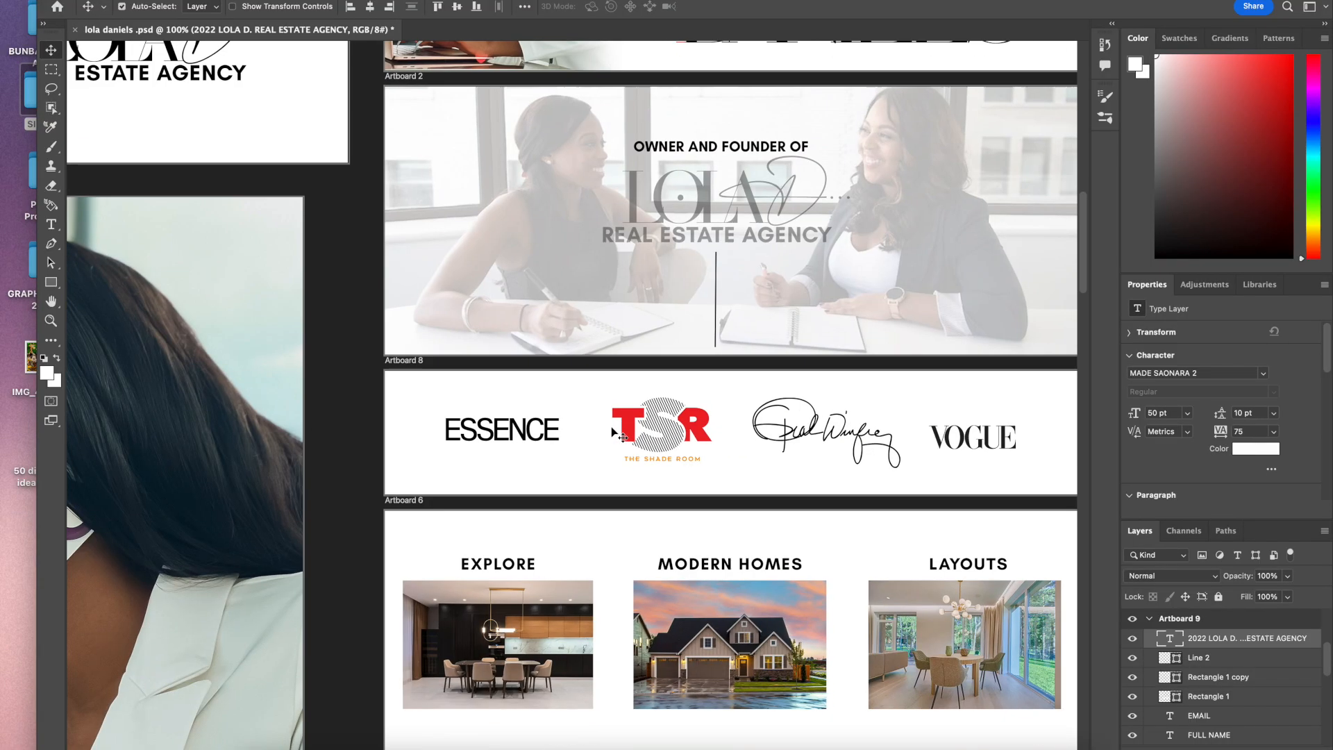
scroll(611, 427, down, 12)
scroll(611, 427, right, 3)
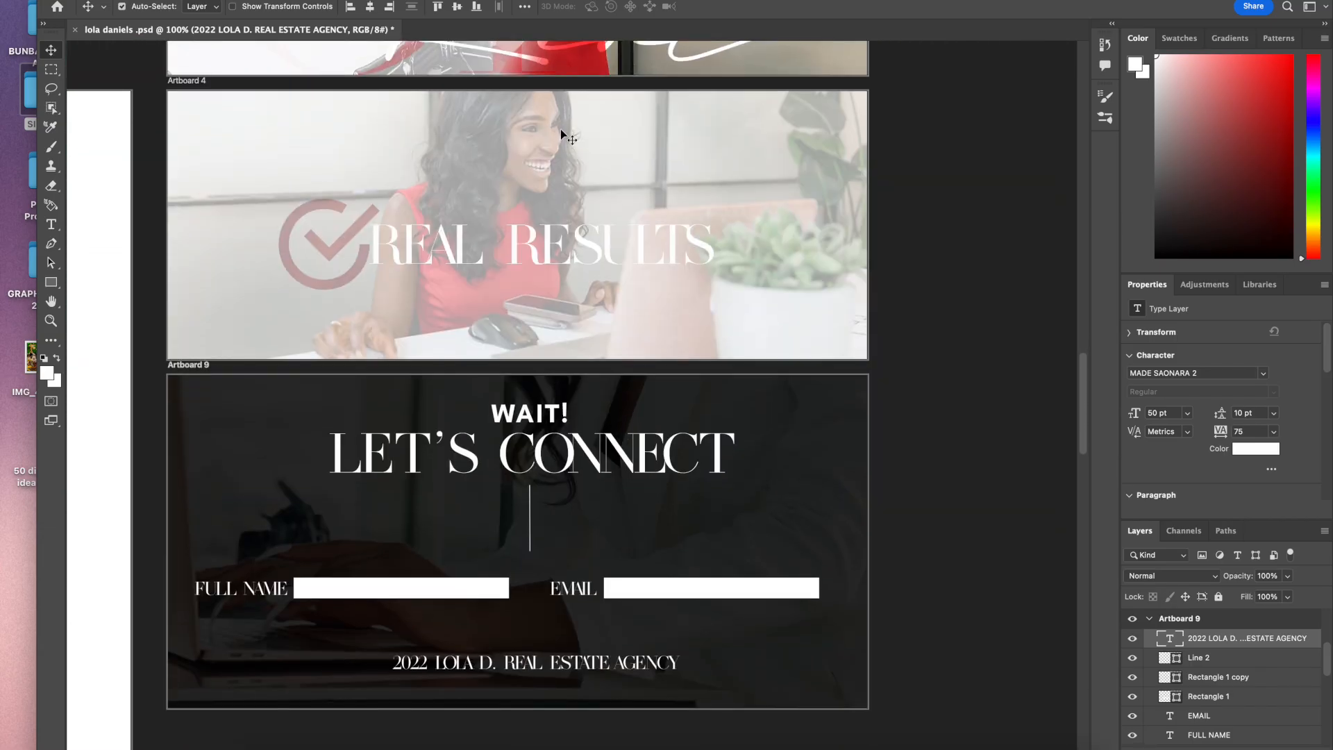
drag(588, 0, 589, 75)
click(685, 51)
scroll(850, 313, left, 1)
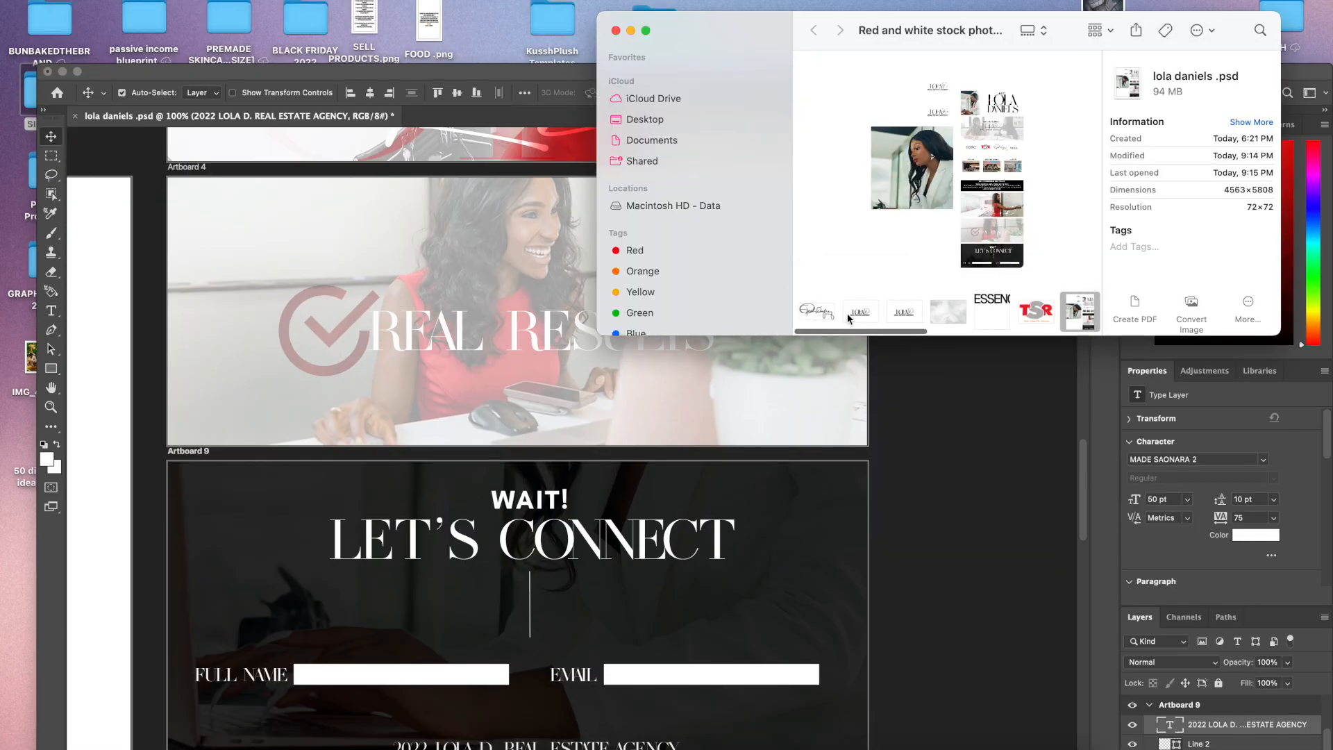
click(851, 314)
drag(898, 319, 536, 494)
Step: Scale the placed logo to about 41% and position it centred just above the footer text
scroll(822, 465, down, 8)
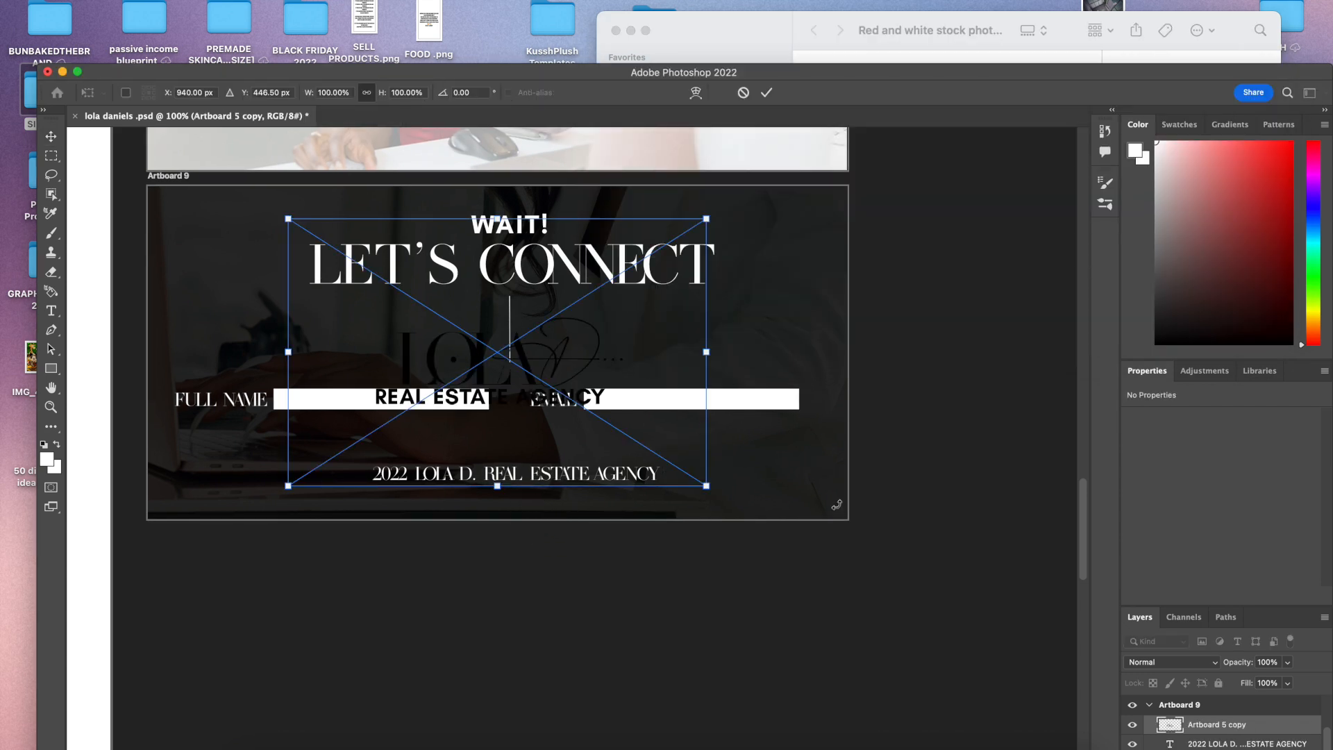
drag(705, 217, 594, 403)
mouse_move(523, 468)
mouse_down()
mouse_move(583, 365)
mouse_move(523, 462)
mouse_move(534, 453)
mouse_up()
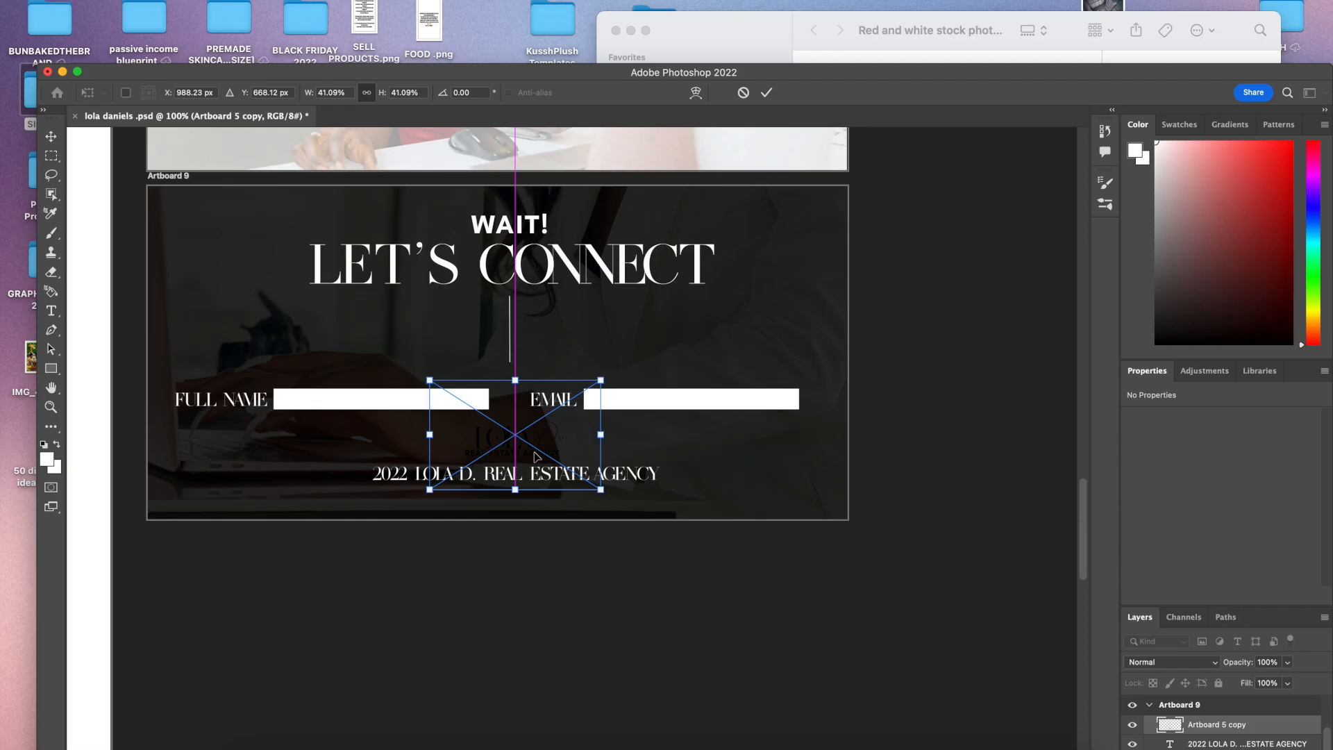
key(Return)
Step: Add a 250 px inside gradient Stroke at 100% opacity to the logo layer and pick a gradient preset
double_click(1260, 727)
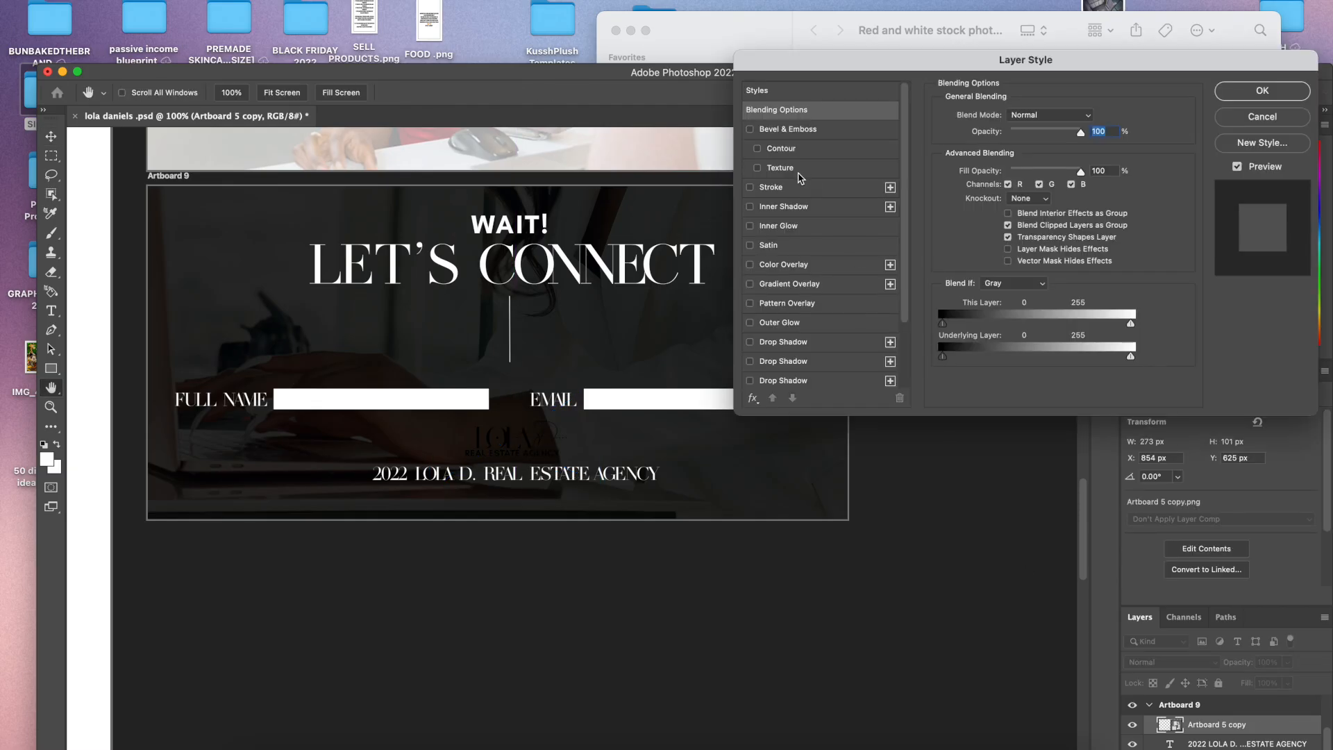
click(772, 187)
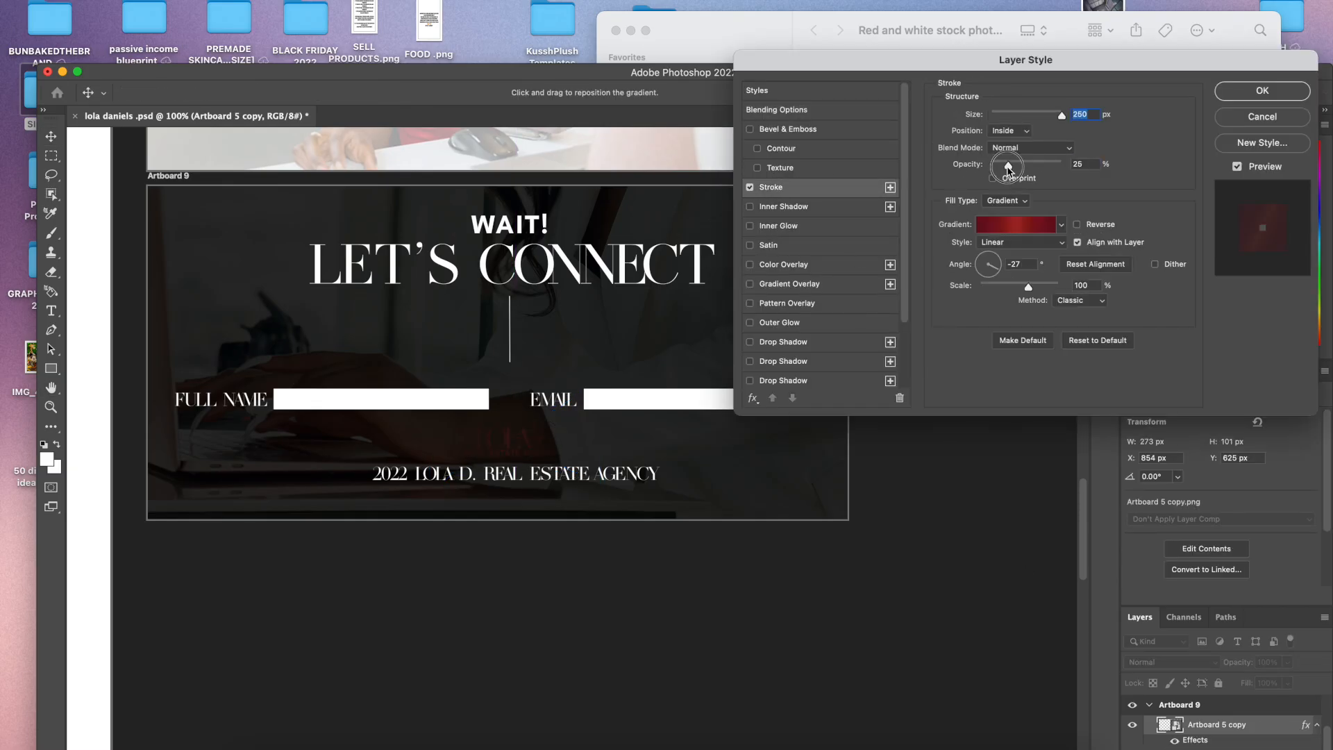
drag(1009, 165, 1077, 164)
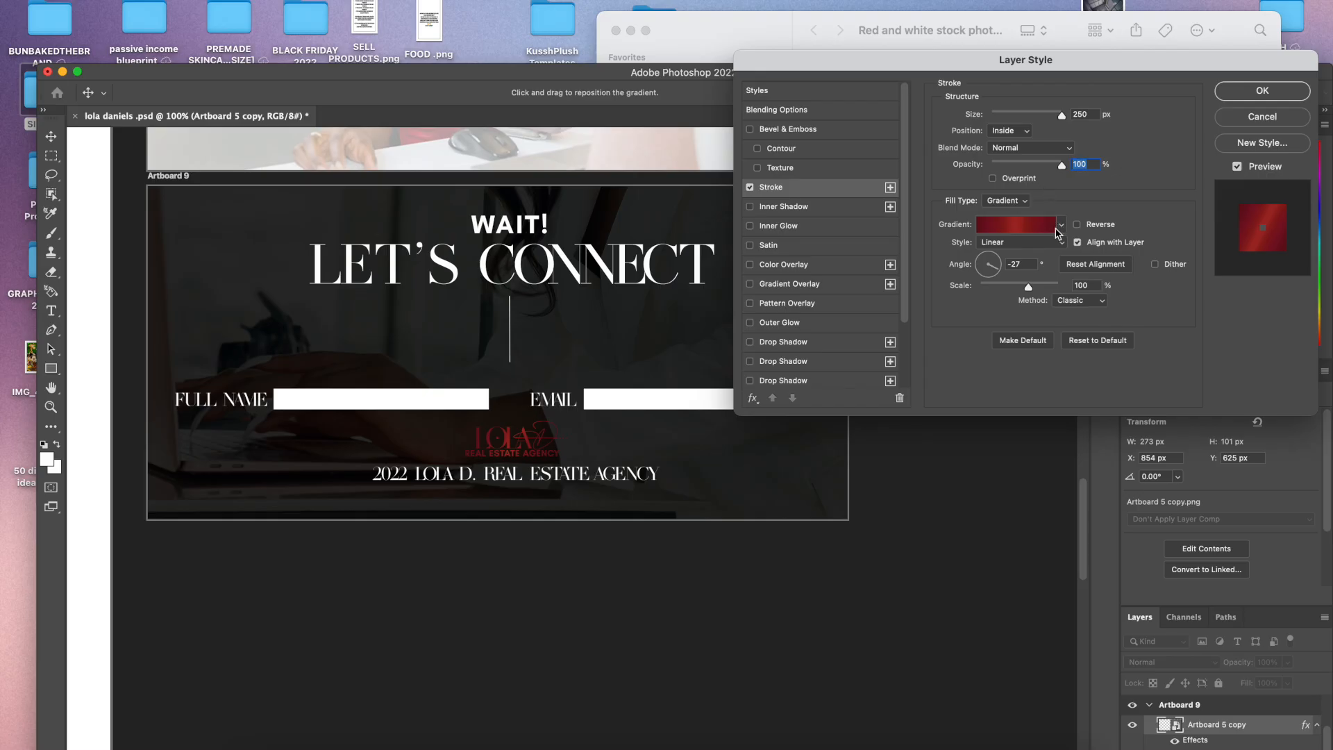
click(1055, 229)
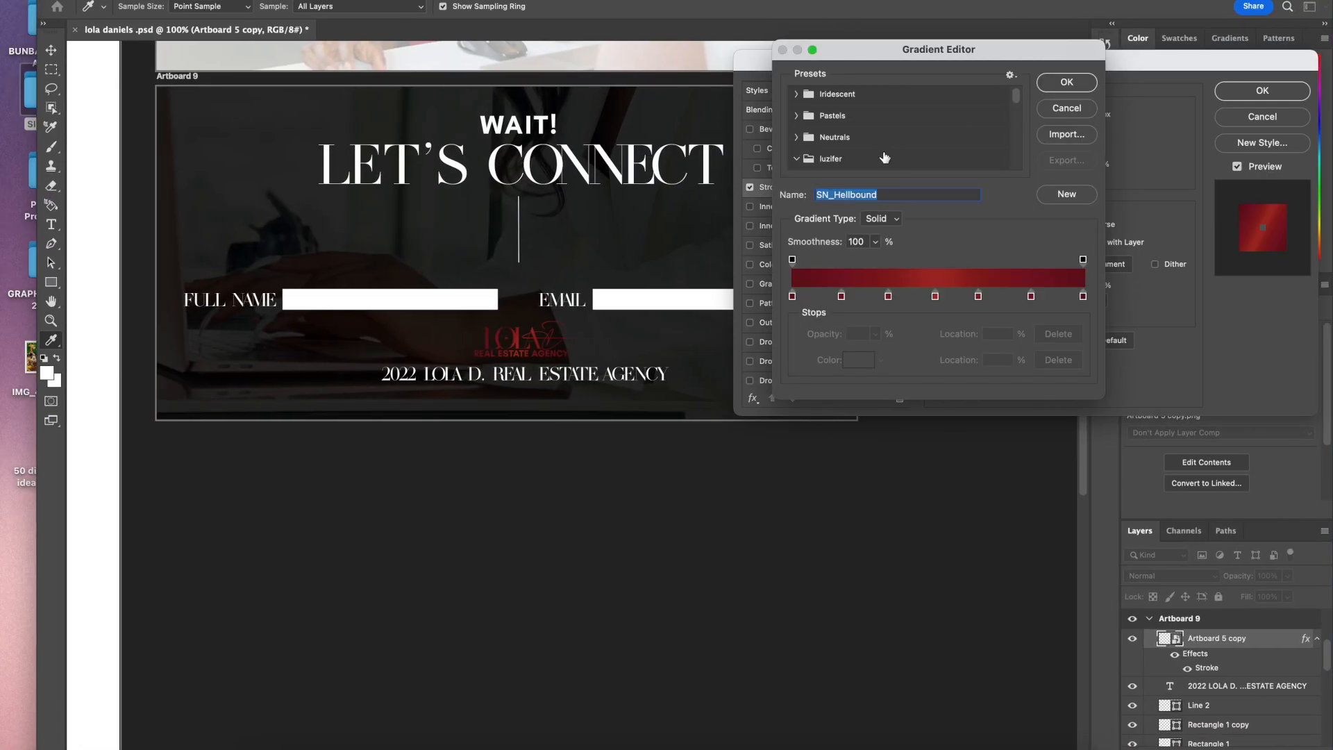
scroll(885, 159, down, 10)
click(863, 109)
click(840, 110)
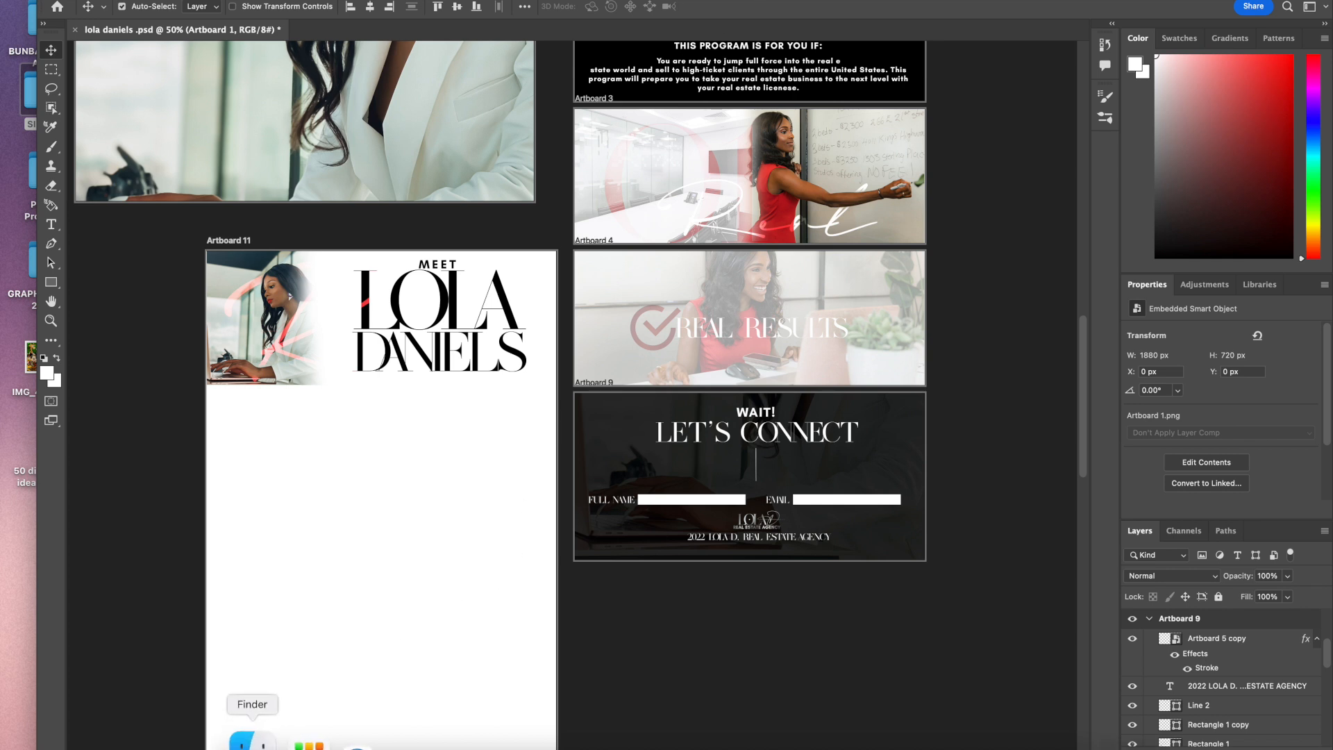
Step: Place the Artboard 2 OWNER AND FOUNDER image directly below the Artboard 1 image in Artboard 11
click(252, 744)
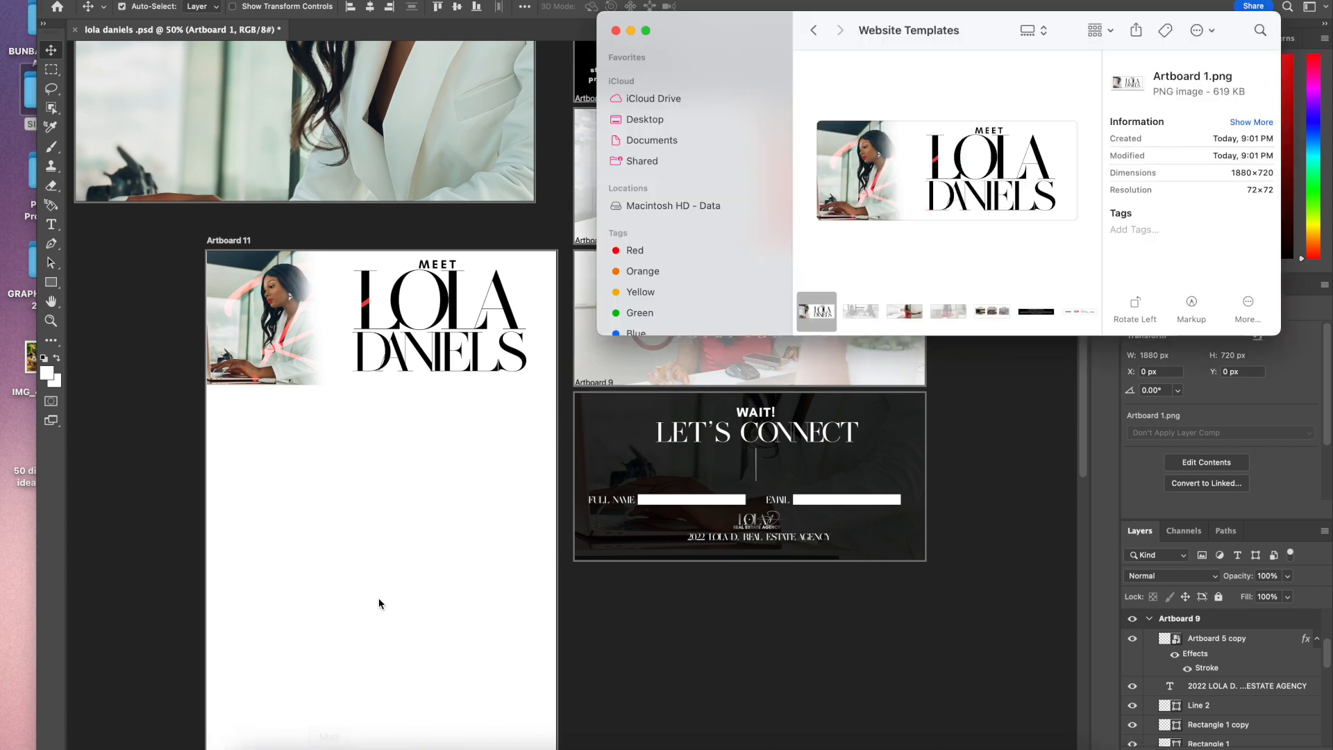
click(854, 319)
drag(855, 319, 394, 440)
key(Return)
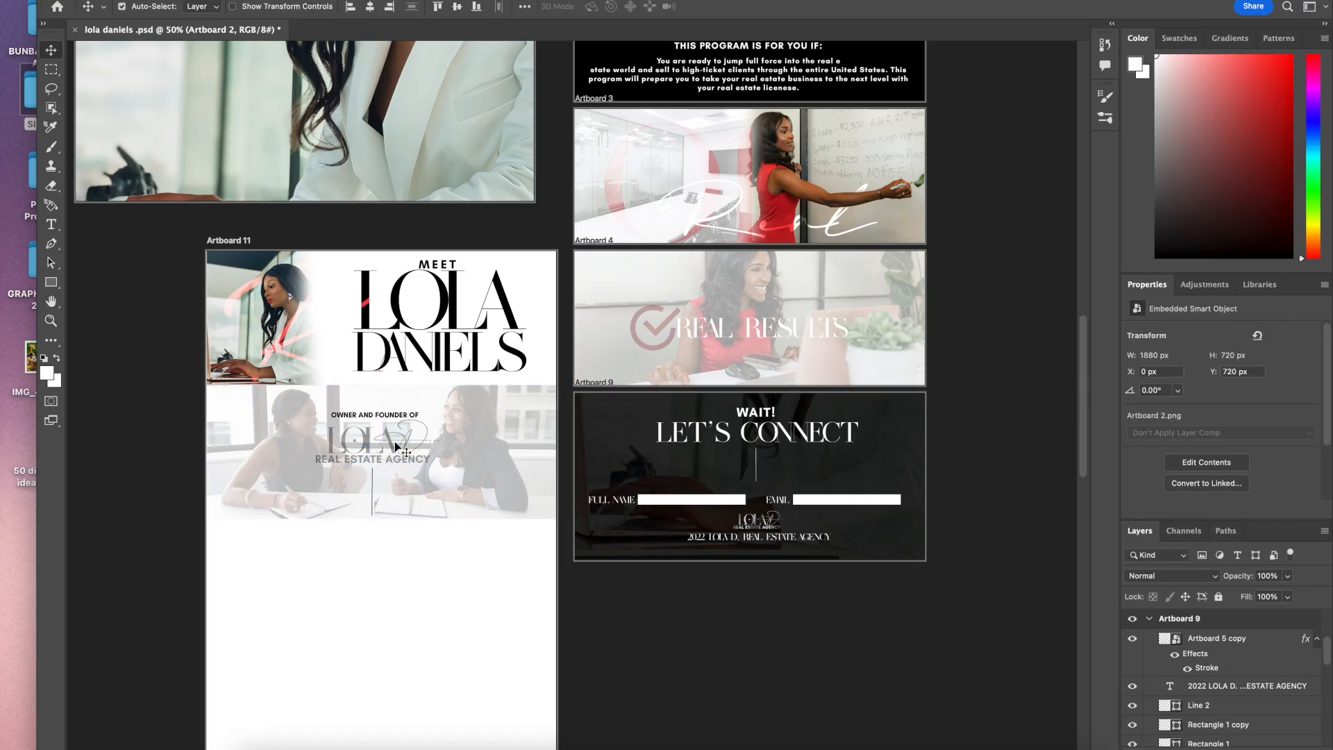
Step: Place the Artboard 8 press logos image below the Artboard 2 image in Artboard 11
click(242, 737)
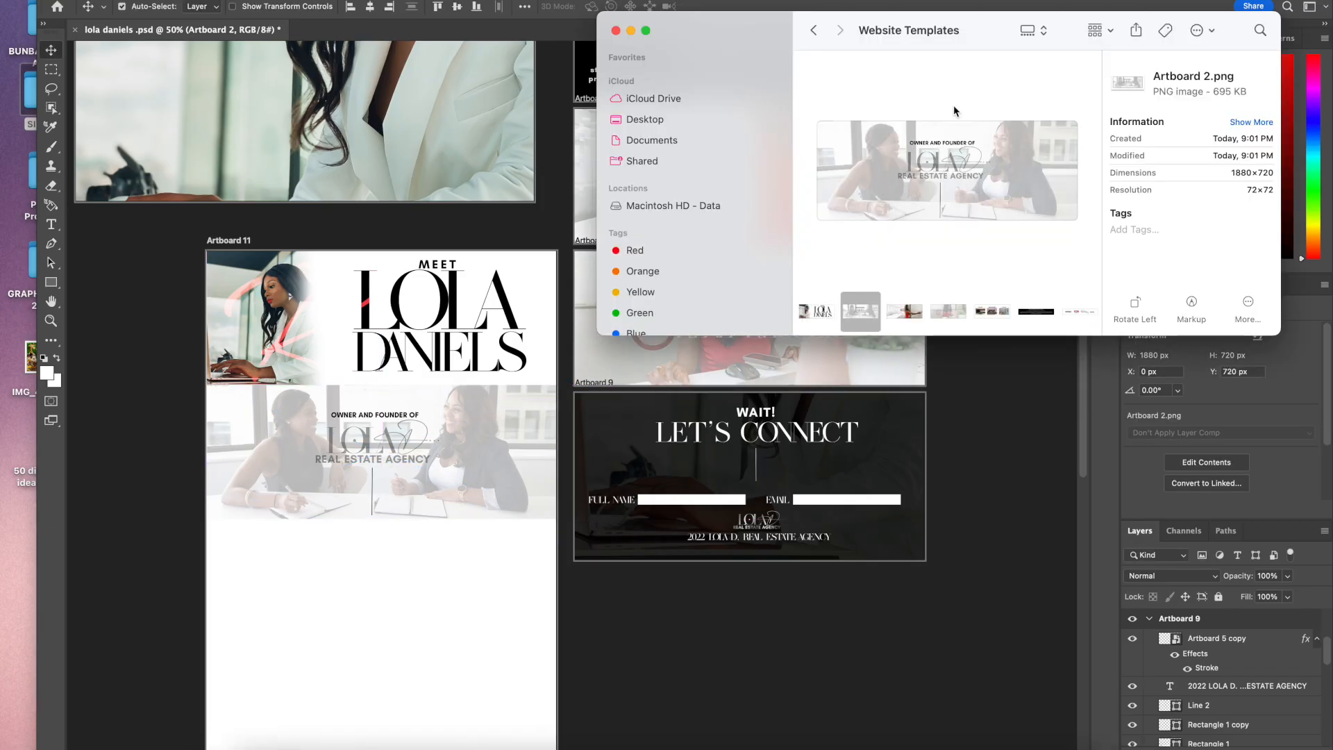
scroll(783, 445, up, 8)
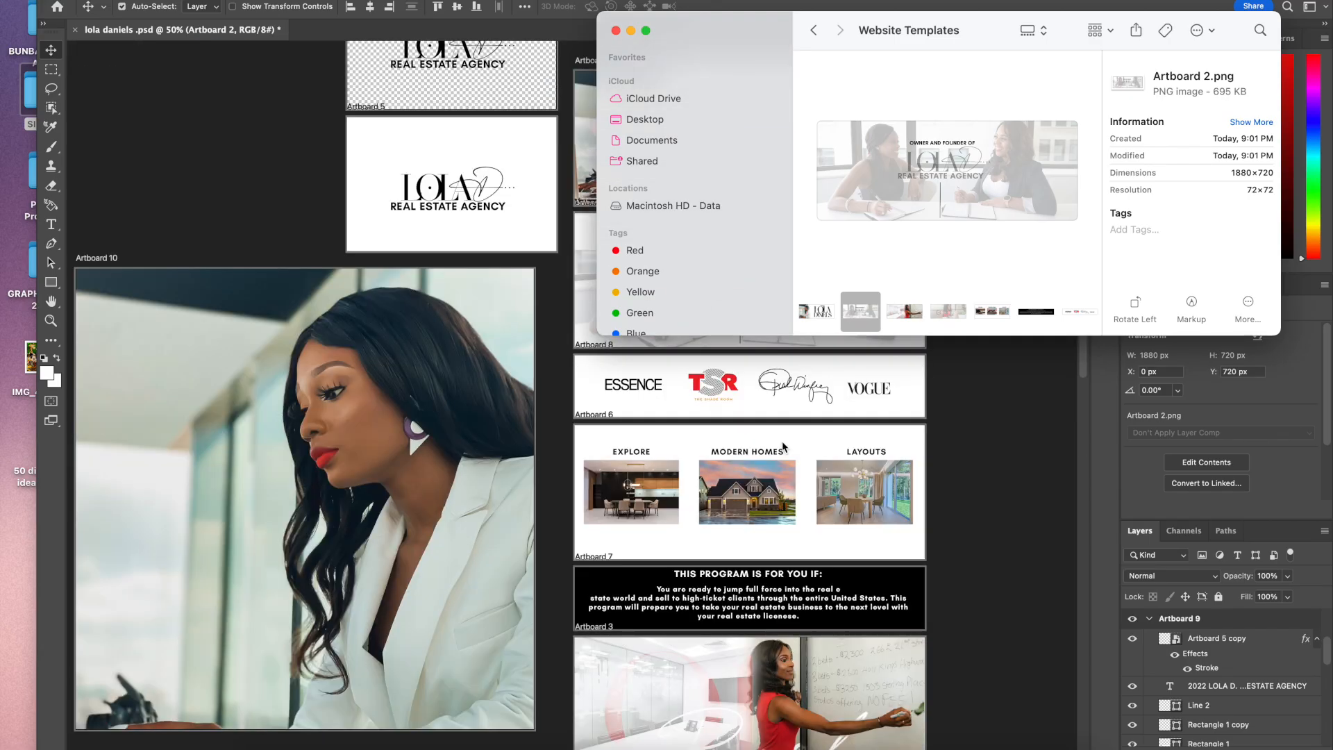
scroll(783, 445, down, 4)
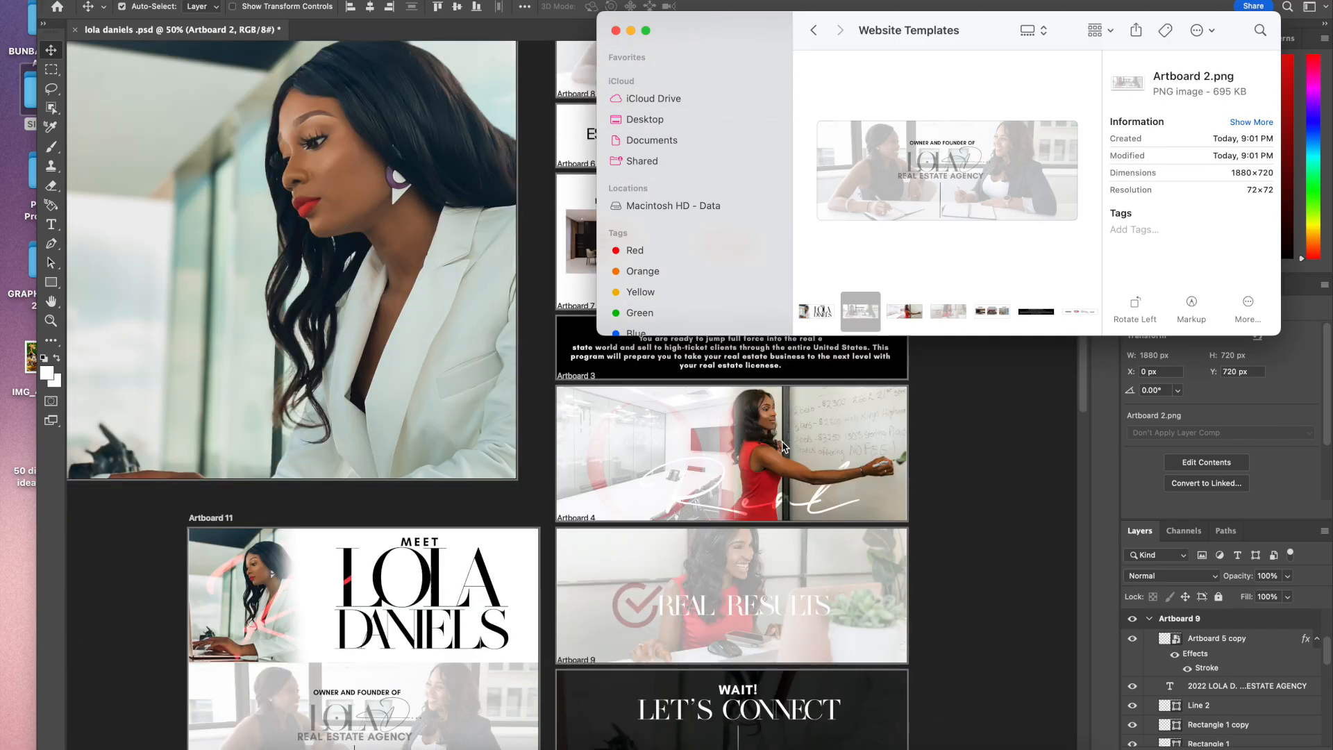
scroll(767, 628, down, 3)
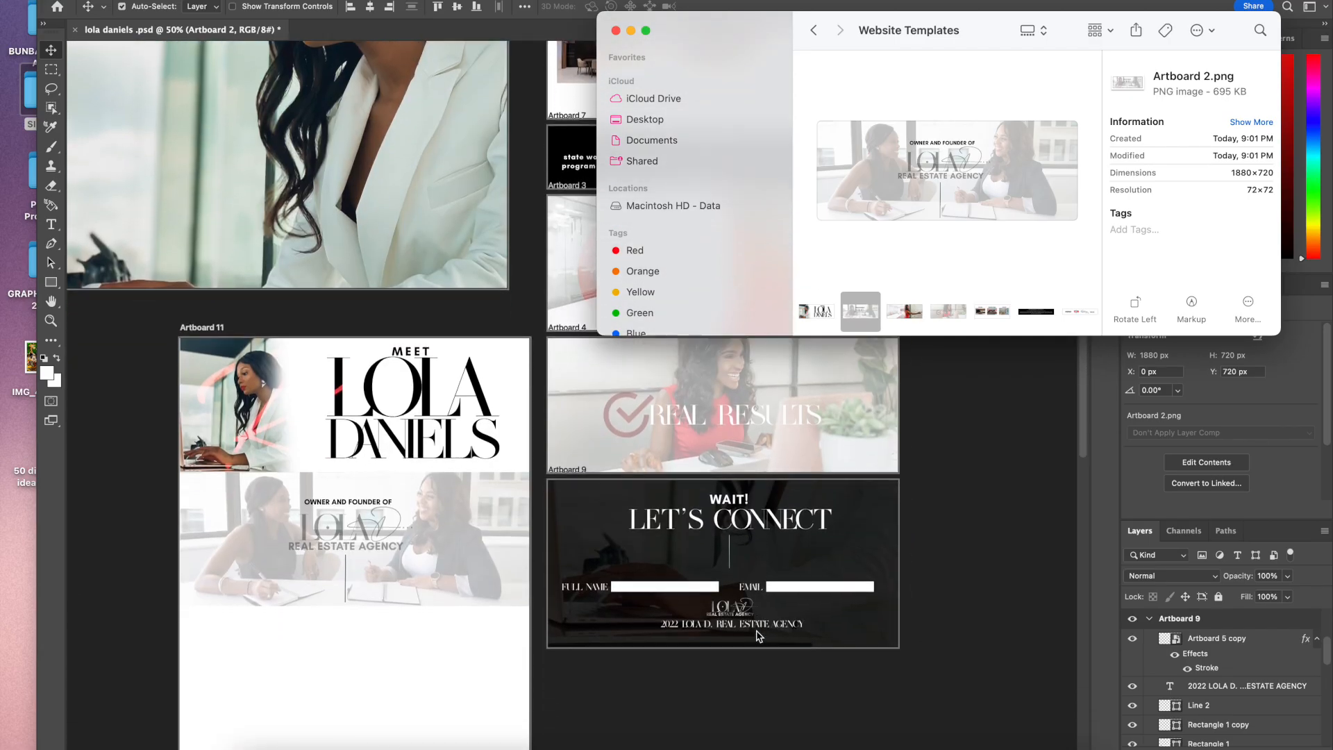
drag(1078, 311, 323, 682)
scroll(322, 683, down, 3)
drag(397, 419, 403, 514)
key(Return)
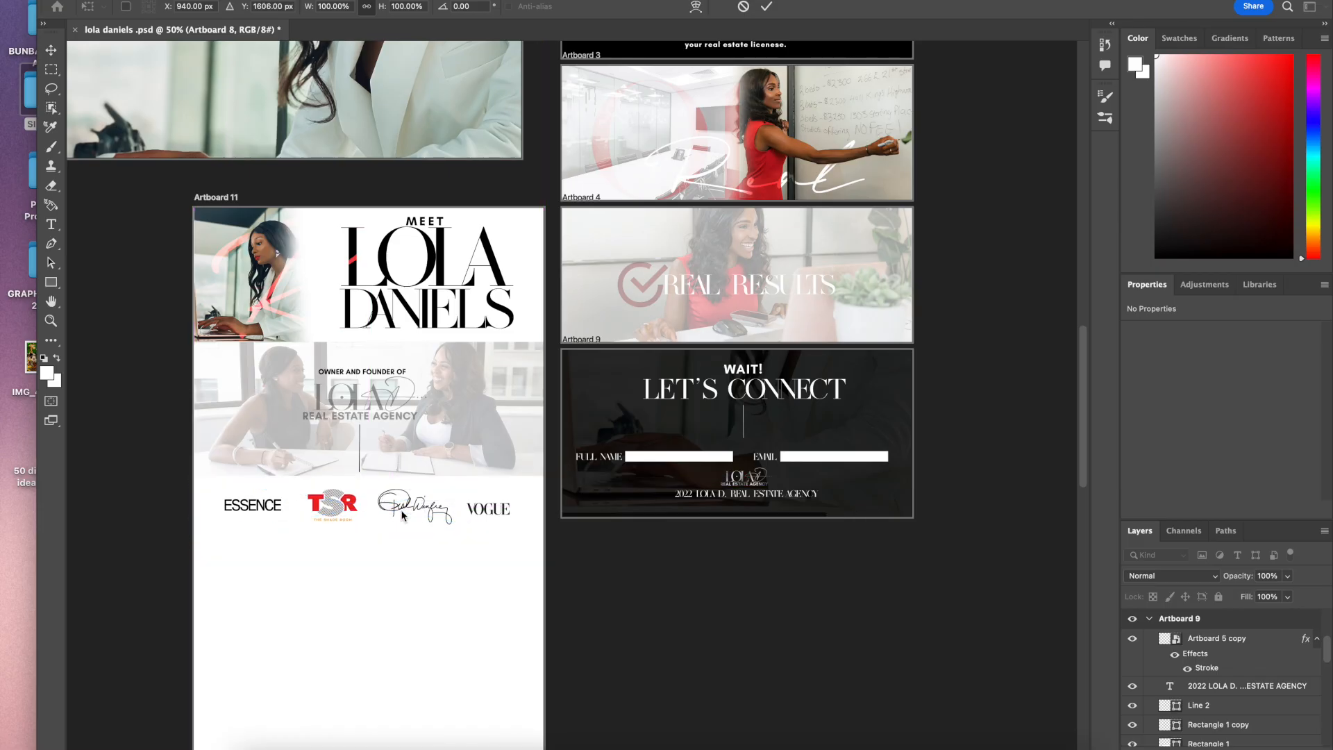
Step: Place the Artboard 6 EXPLORE, MODERN HOMES, LAYOUTS image below the press logos in Artboard 11
click(252, 737)
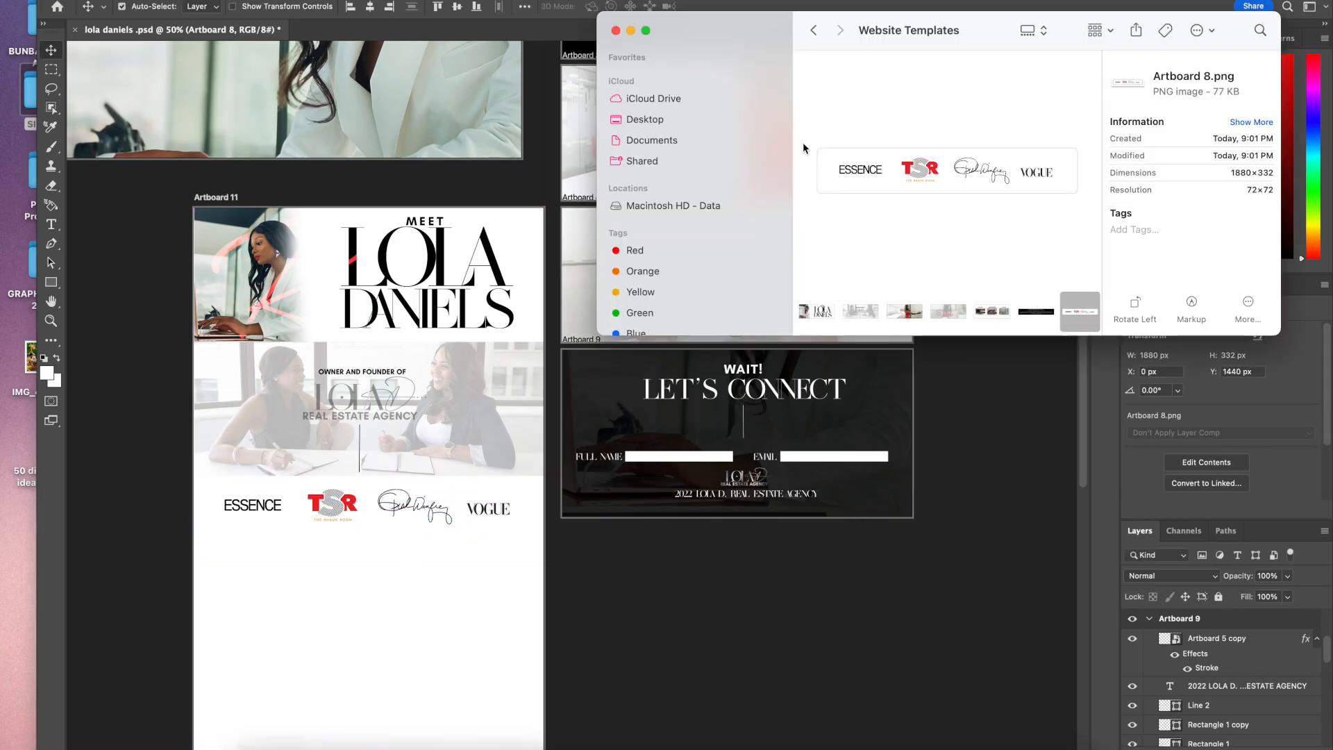
scroll(844, 458, up, 5)
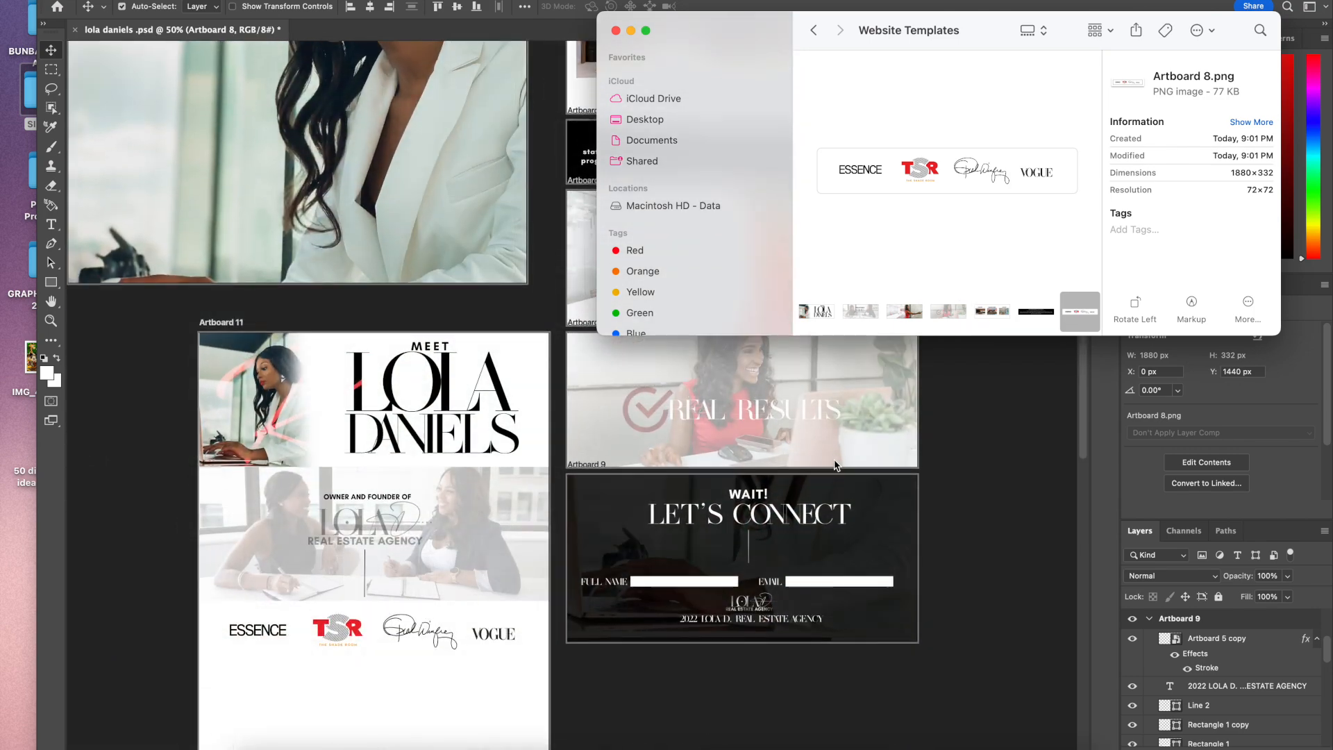
drag(993, 311, 390, 705)
scroll(403, 626, down, 5)
drag(437, 321, 446, 532)
key(Return)
Step: Place the Artboard 7 THIS PROGRAM IS FOR YOU IF banner below the Artboard 6 image
click(239, 746)
click(839, 479)
scroll(836, 484, up, 5)
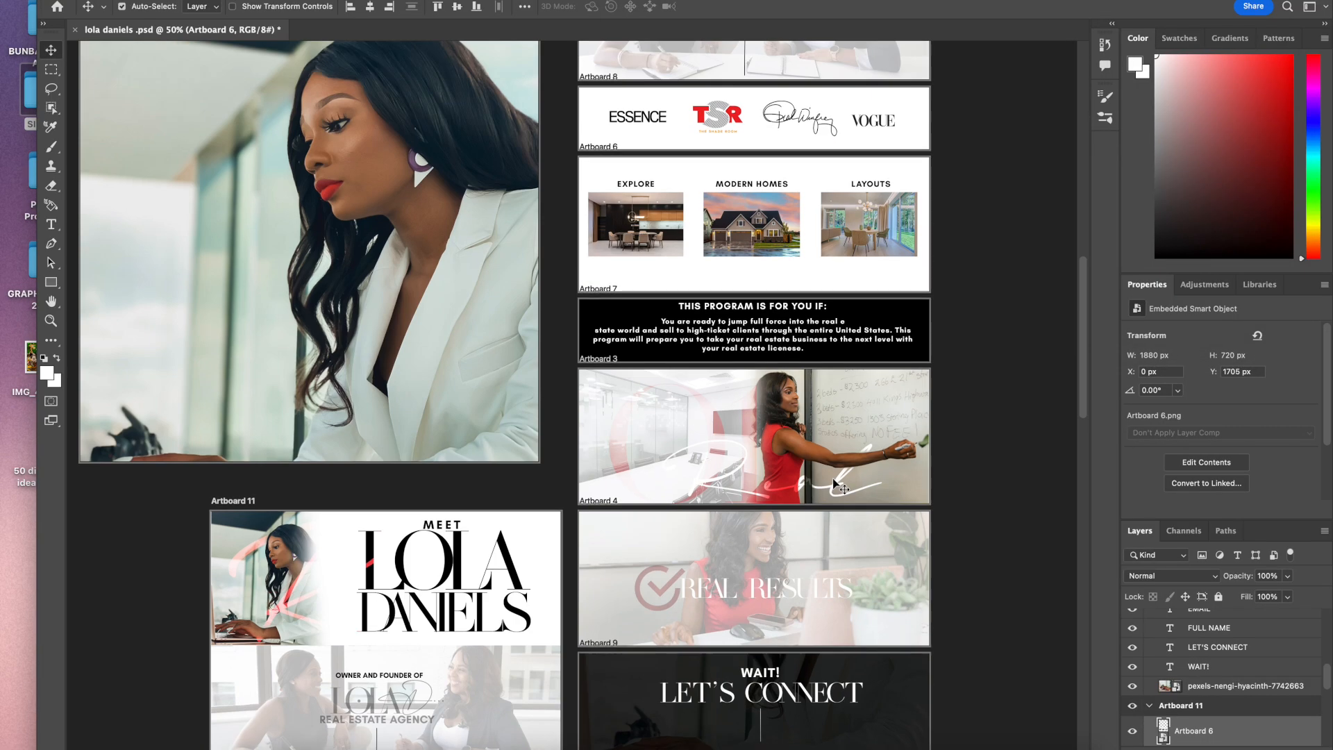
scroll(835, 484, down, 3)
key(super+Tab)
click(1037, 313)
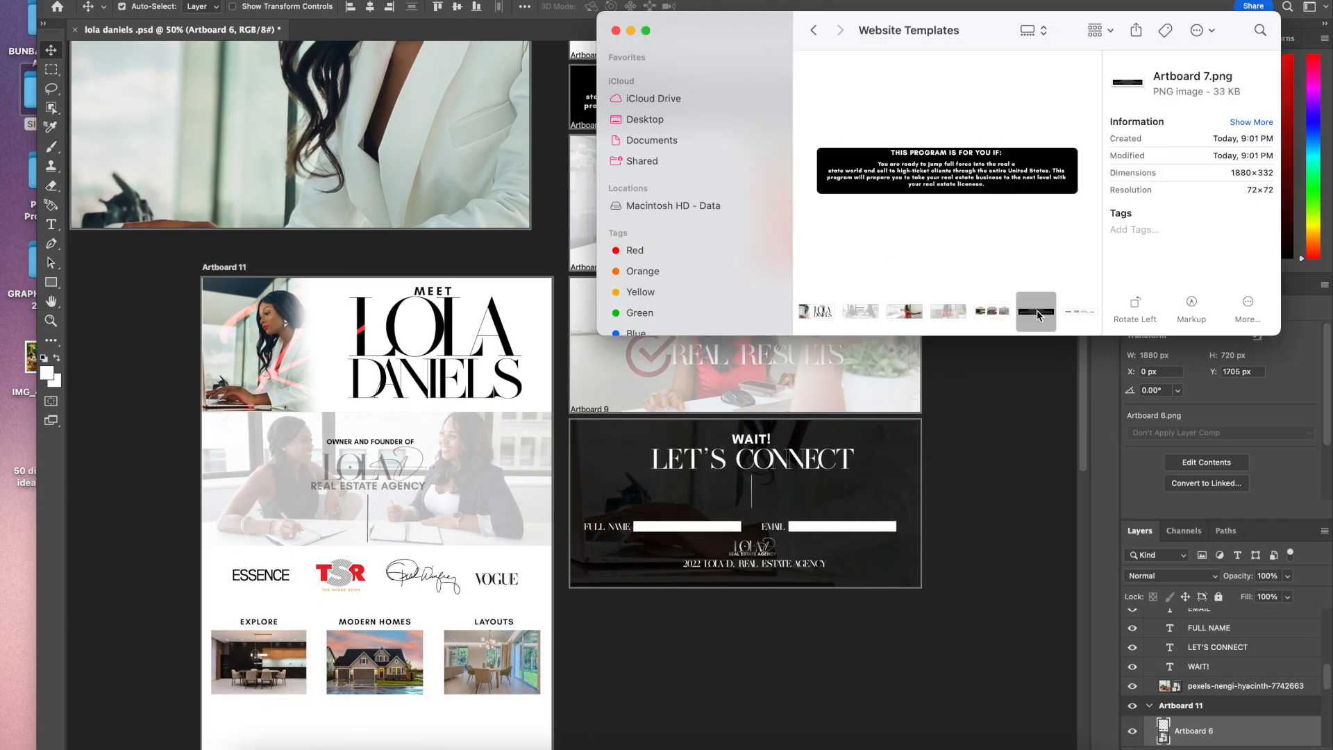
scroll(571, 568, down, 2)
drag(1029, 307, 444, 540)
drag(429, 437, 432, 571)
key(Return)
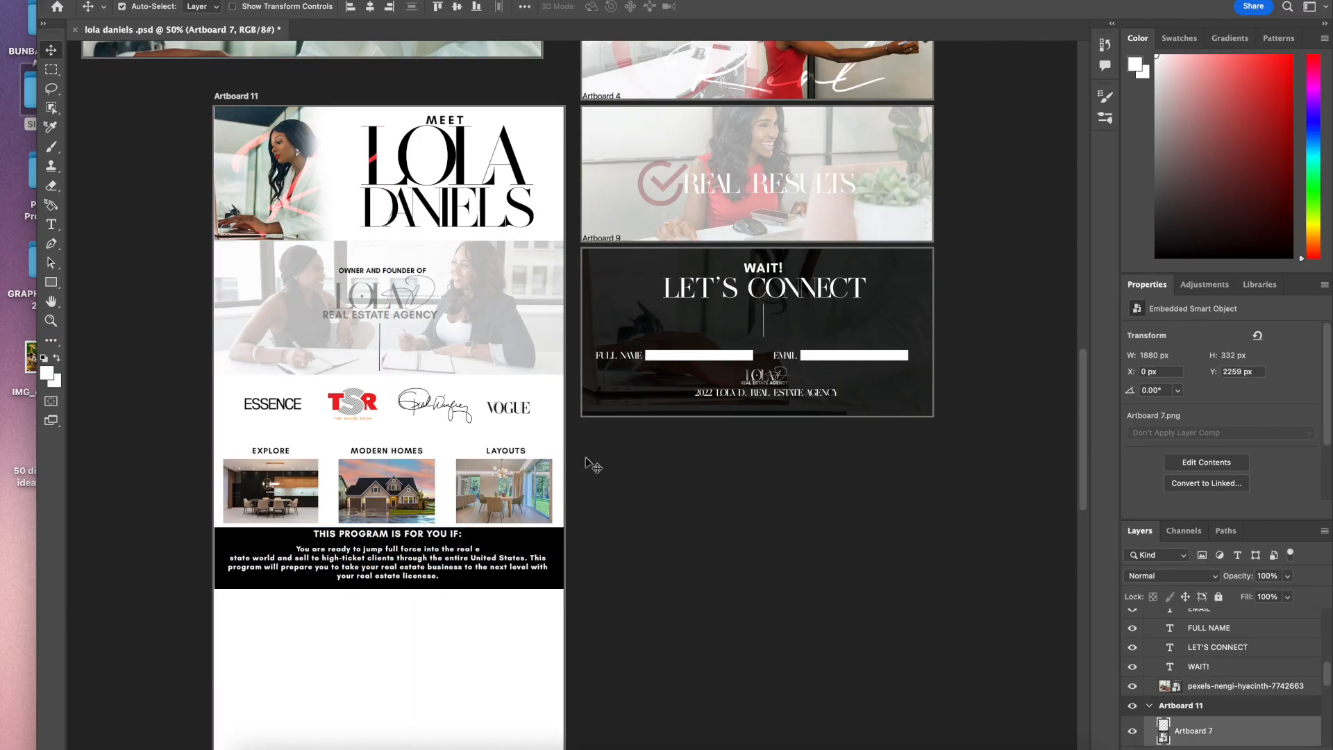
Step: Place the Artboard 3 whiteboard photo image below the program banner in Artboard 11
scroll(646, 291, up, 5)
scroll(649, 285, down, 2)
click(260, 746)
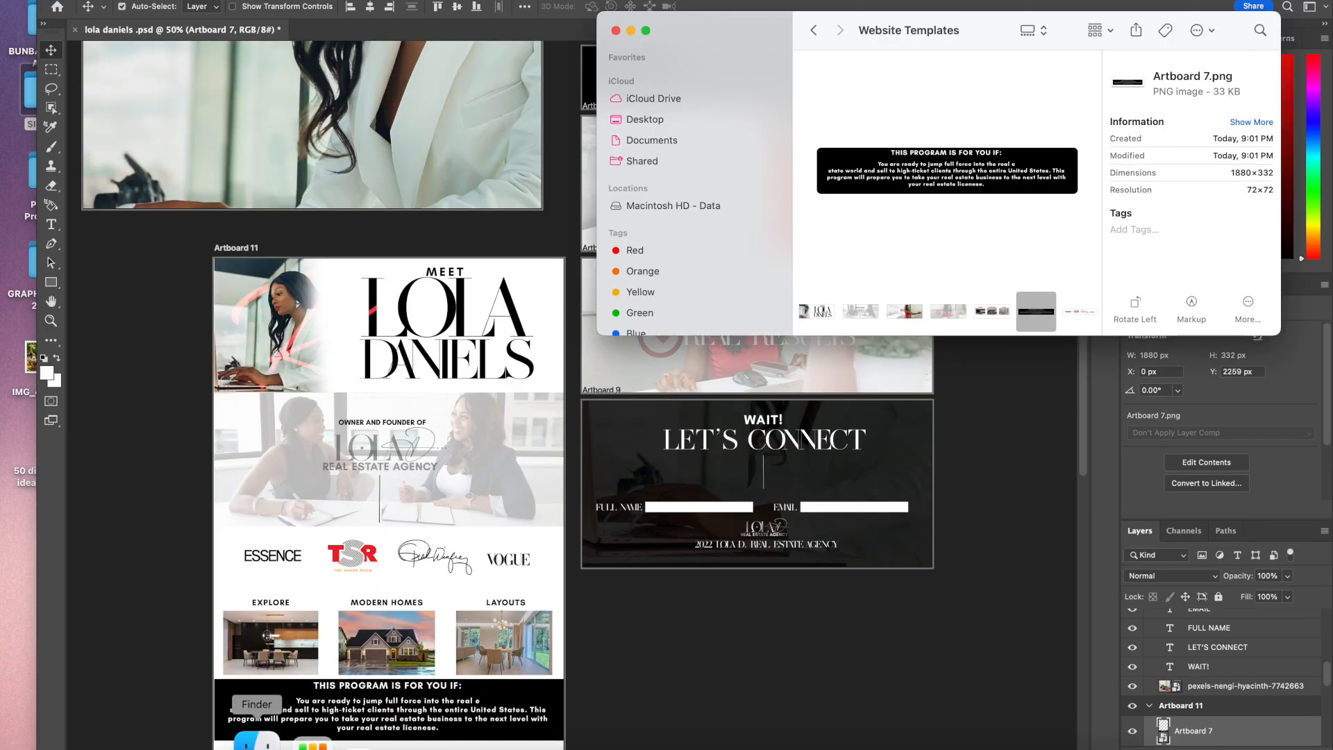
click(915, 315)
scroll(660, 519, down, 5)
drag(870, 130, 362, 512)
drag(408, 425, 416, 556)
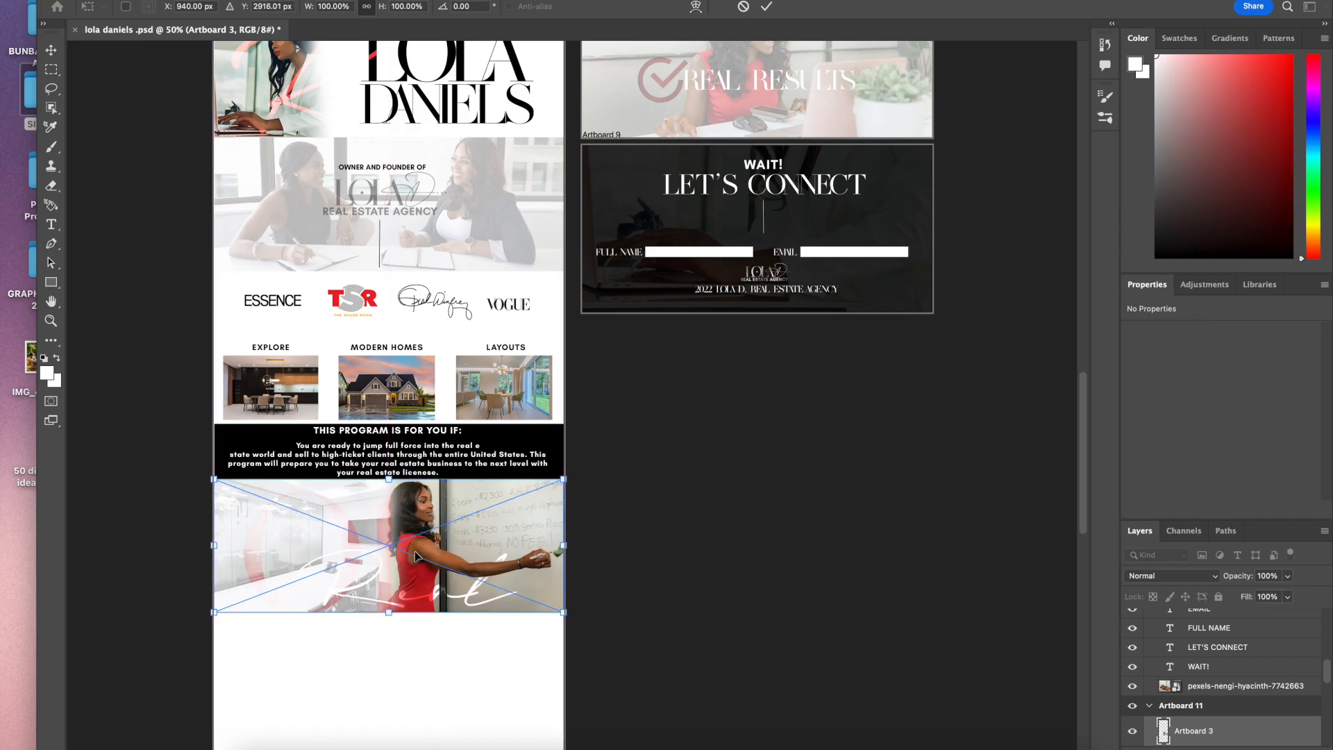
drag(407, 556, 408, 560)
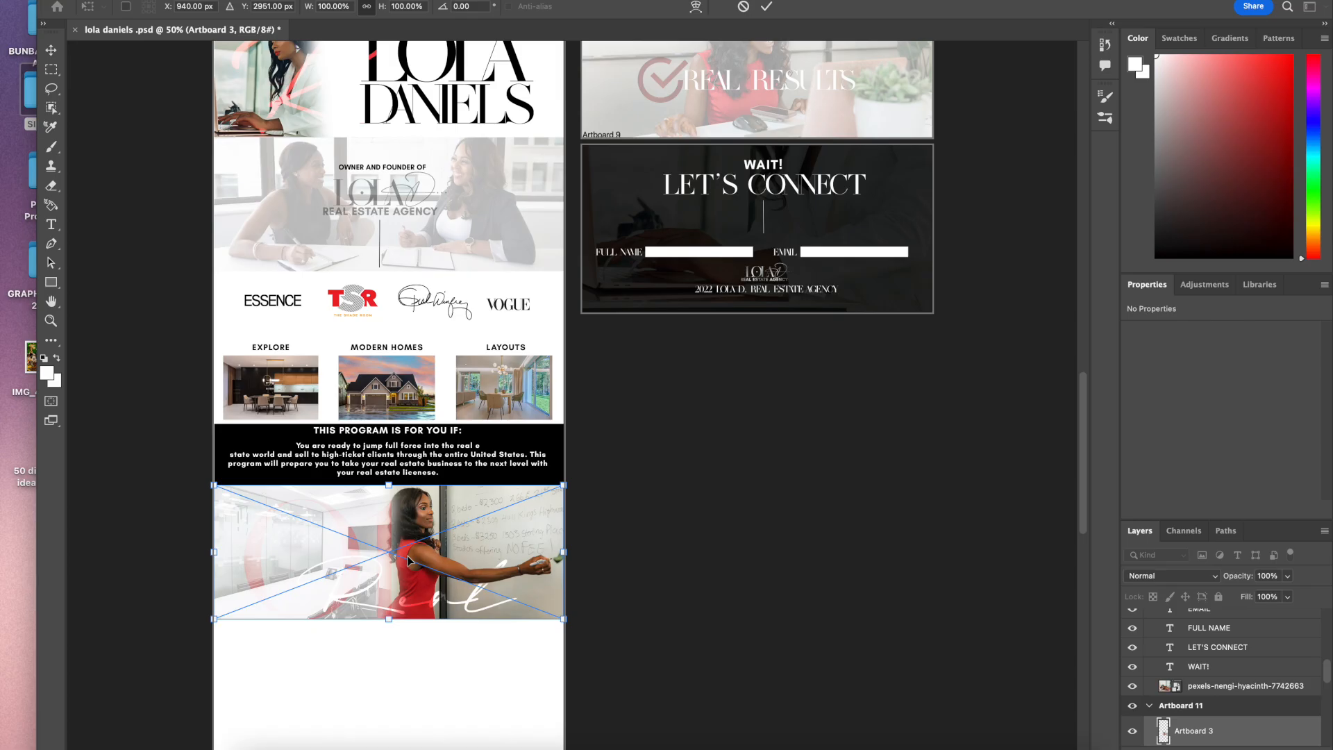
key(Return)
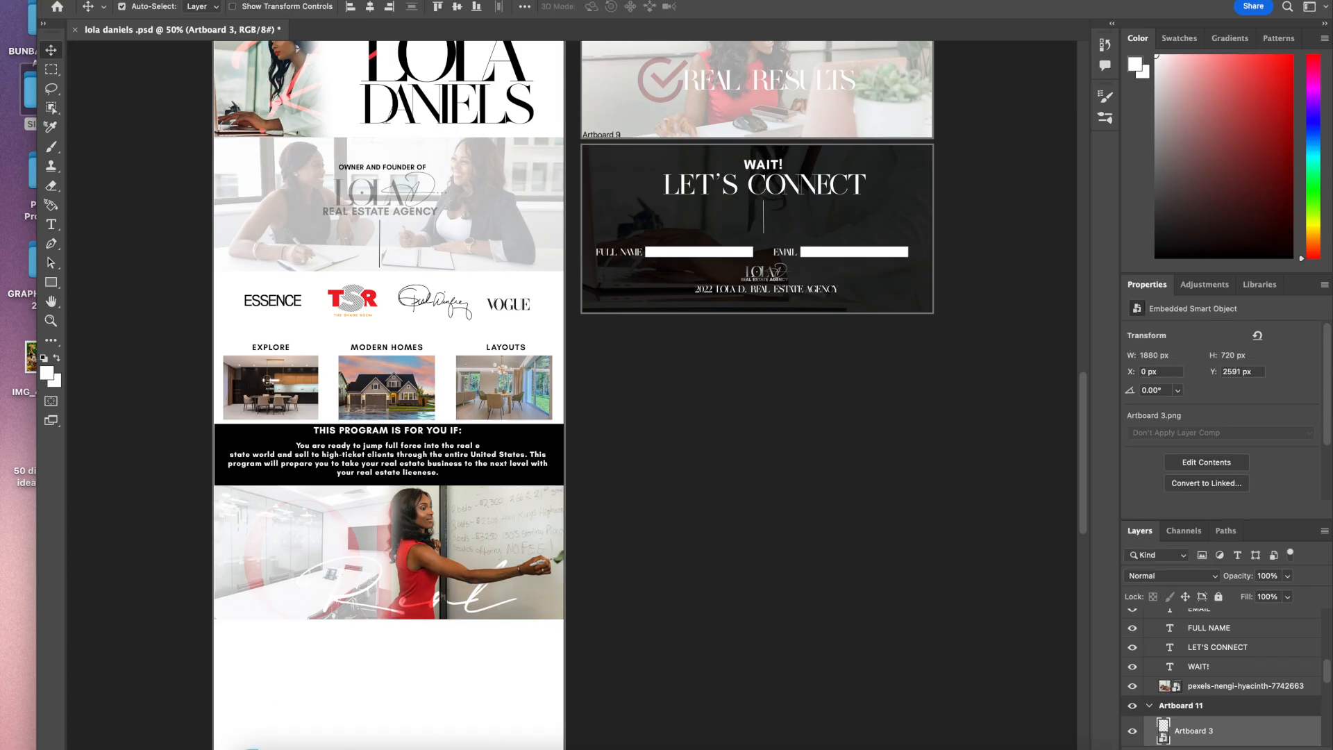
Step: Place the Artboard 4 REAL RESULTS image below the whiteboard image in Artboard 11
click(259, 738)
scroll(611, 614, up, 6)
scroll(612, 614, down, 7)
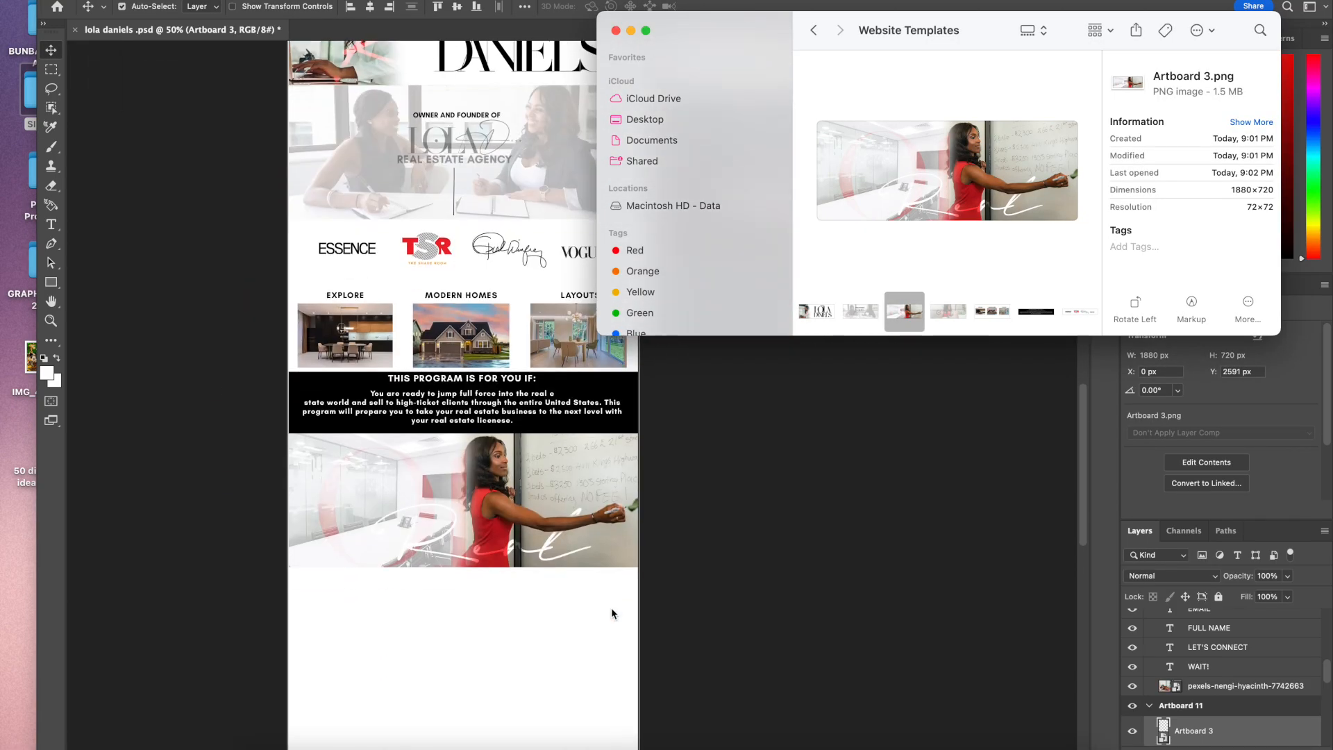
scroll(611, 614, down, 3)
drag(948, 311, 490, 553)
key(Return)
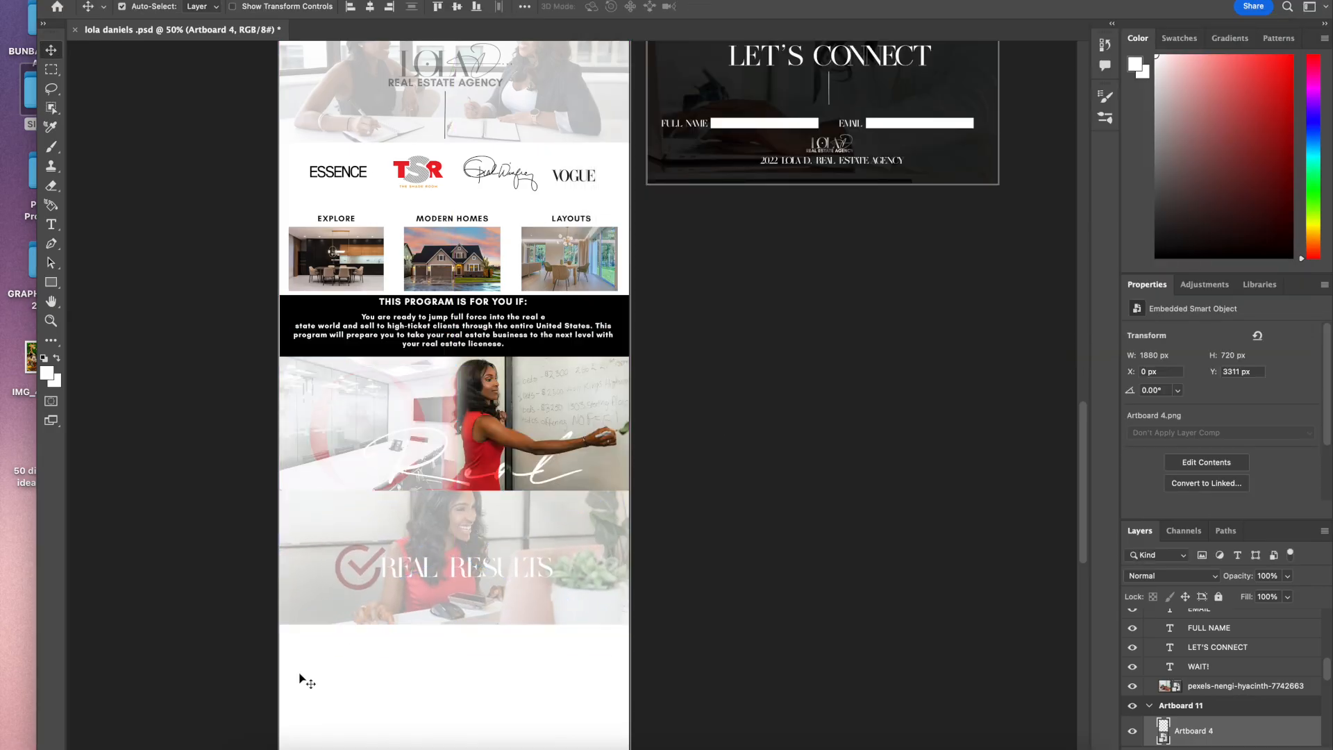
Step: Place the Artboard 9 LET'S CONNECT image at the bottom of the Artboard 11 column
click(257, 738)
scroll(857, 461, down, 4)
click(857, 461)
scroll(857, 461, up, 10)
scroll(412, 664, down, 4)
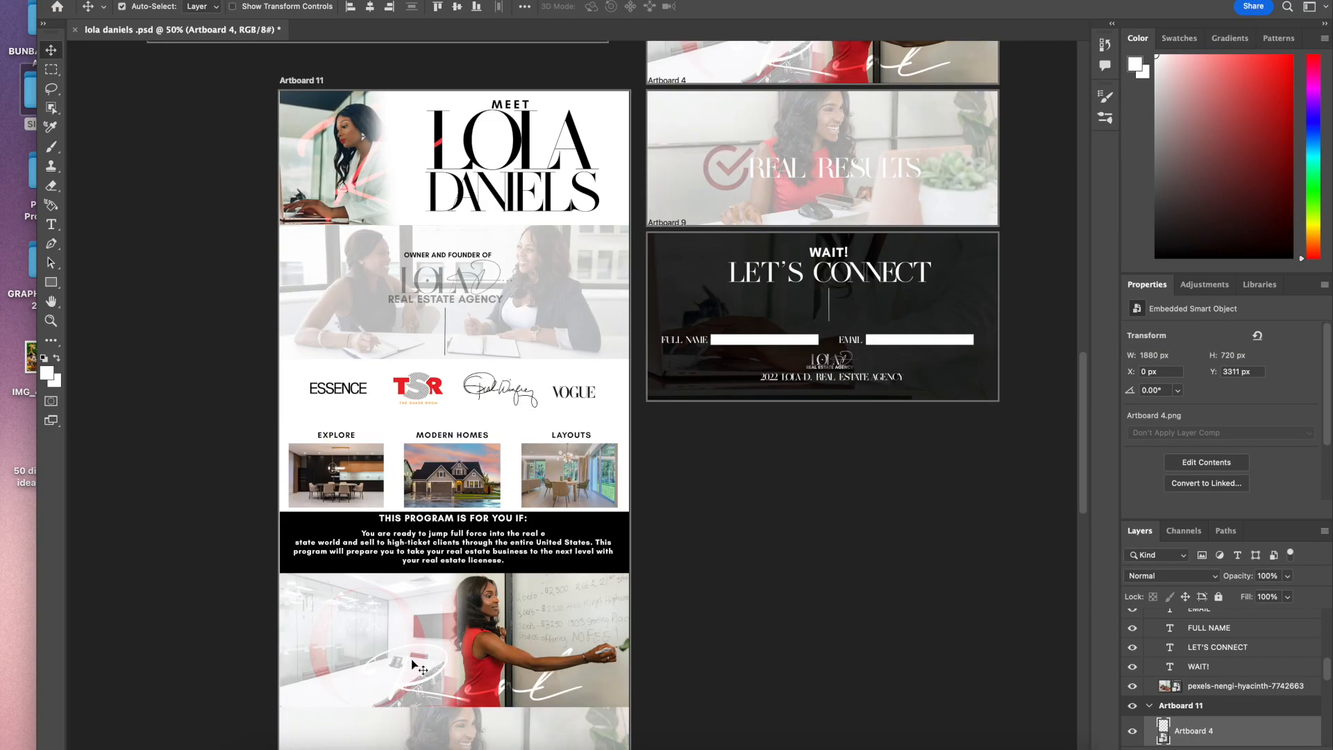
click(257, 736)
scroll(673, 592, down, 4)
drag(1080, 311, 479, 647)
drag(484, 378, 484, 627)
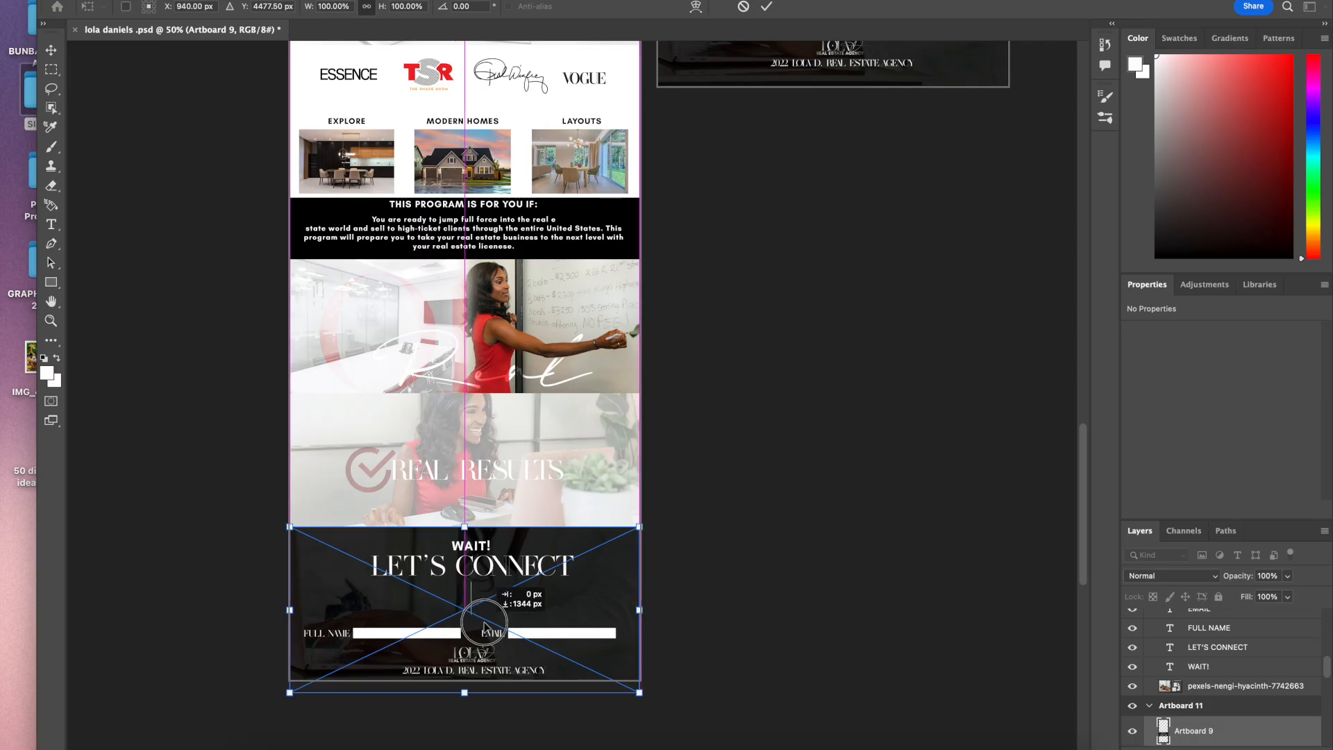
key(Return)
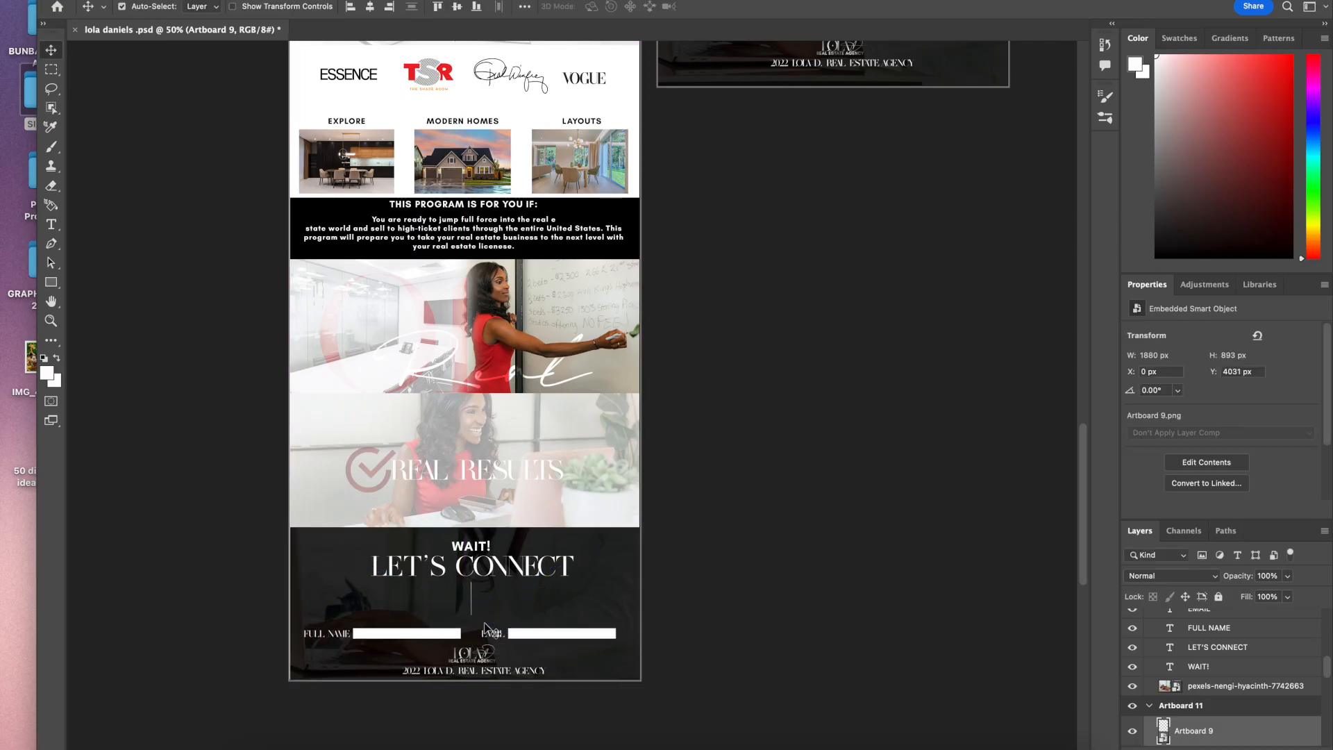
Step: Trim Artboard 11's bottom edge to the LET'S CONNECT image, about 1880 × 4924 px
click(639, 680)
mouse_move(465, 680)
mouse_down()
mouse_move(465, 707)
mouse_move(469, 676)
mouse_up()
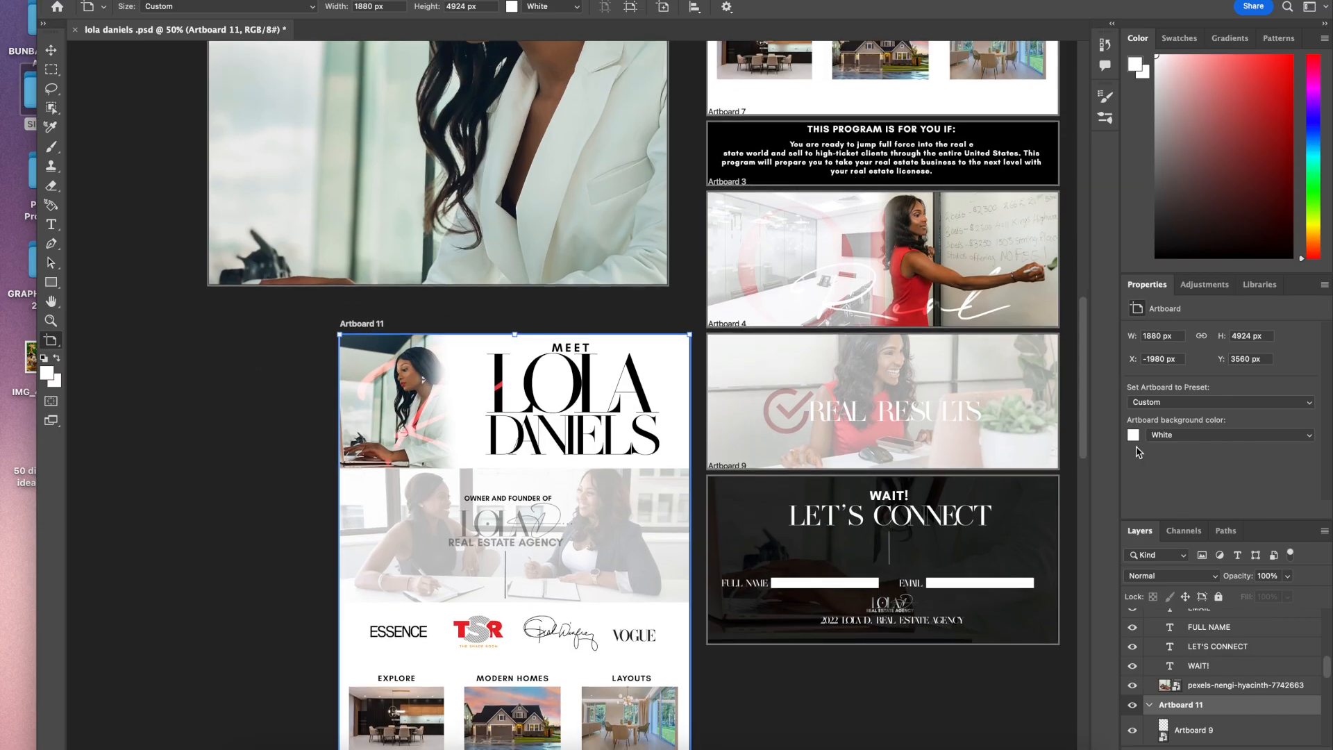
Step: Rename Artboard 11 to WEBSITE LAYOUT BOARD
double_click(1188, 706)
text(WEBSITE LAYOUT BOARD)
key(Return)
Step: Quick-export the WEBSITE LAYOUT BOARD artboard as a PNG into the Website Templates folder
right_click(1251, 709)
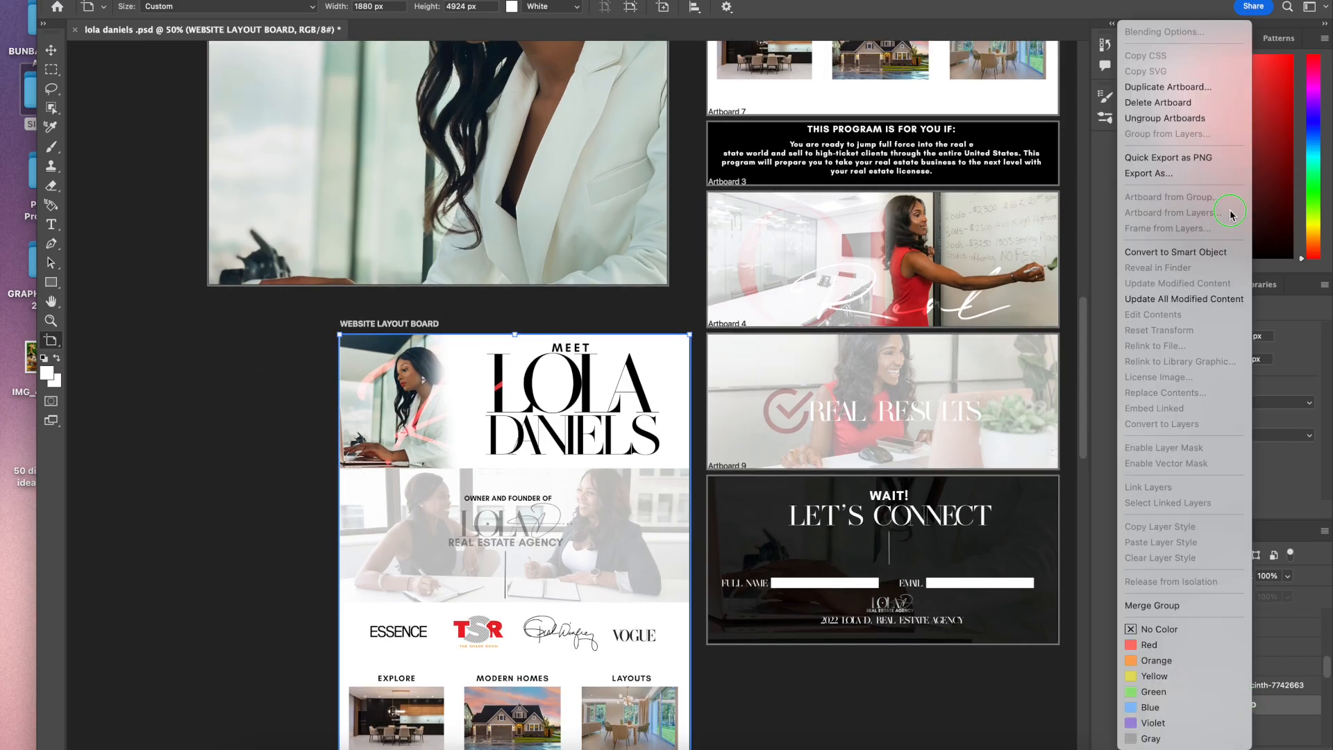
click(1207, 158)
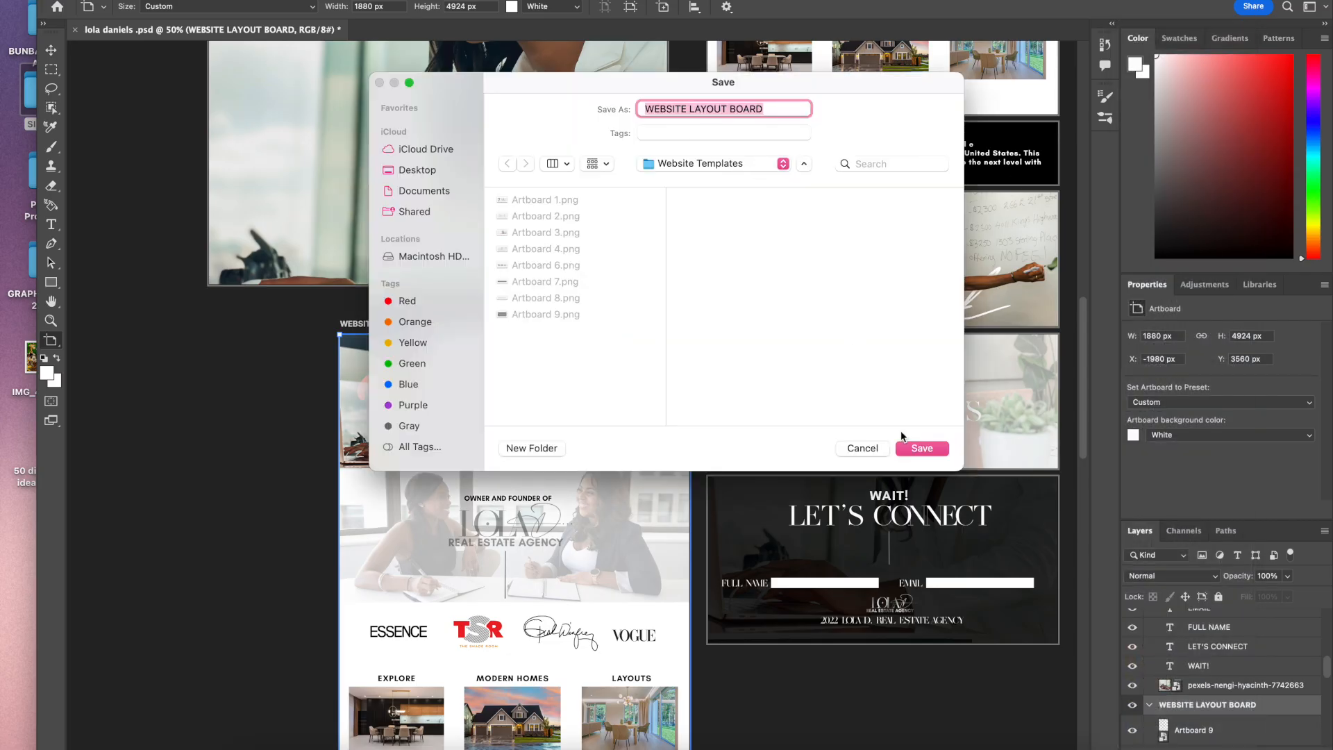
click(921, 448)
Step: Place the exported WEBSITE LAYOUT BOARD image into Artboard 10, scaled down along its left side, about 957 × 2506 px
scroll(367, 436, up, 5)
drag(491, 1, 491, 185)
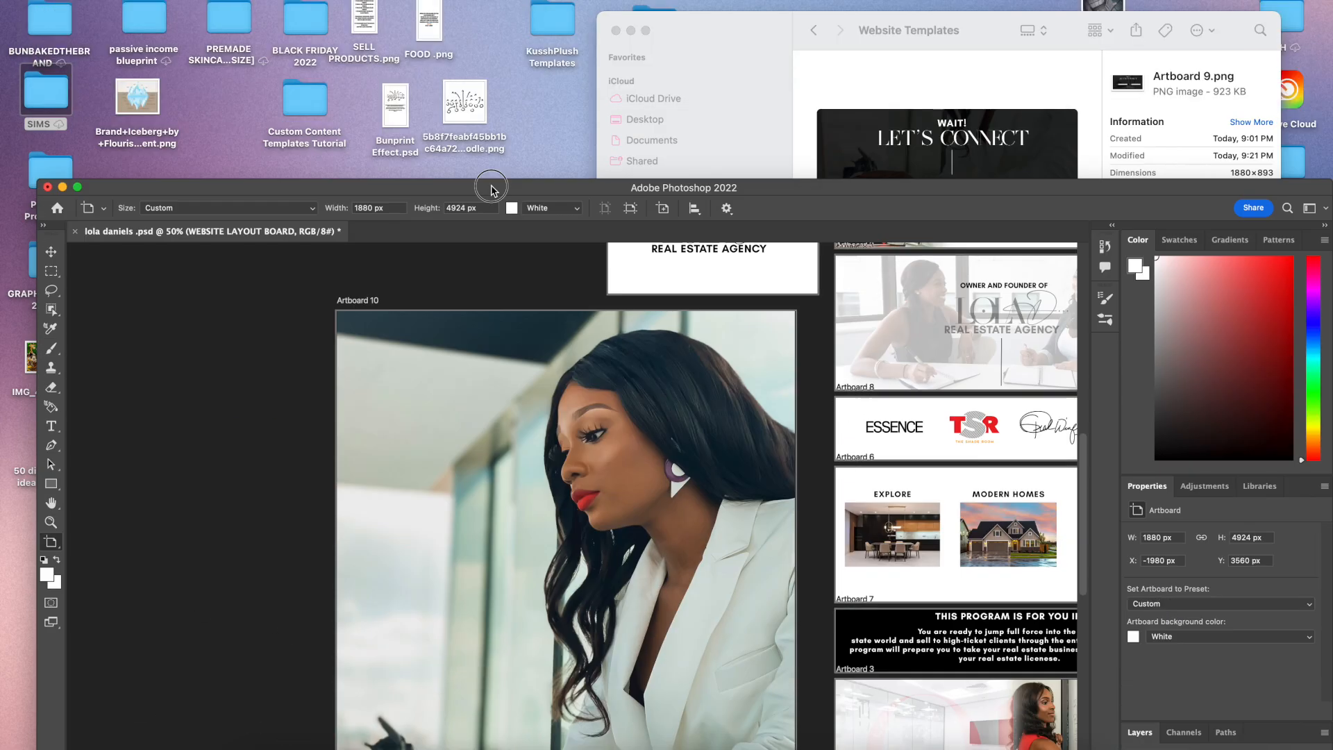
click(891, 152)
scroll(1030, 315, right, 2)
drag(1091, 320, 820, 417)
drag(834, 186, 816, 0)
drag(702, 539, 495, 252)
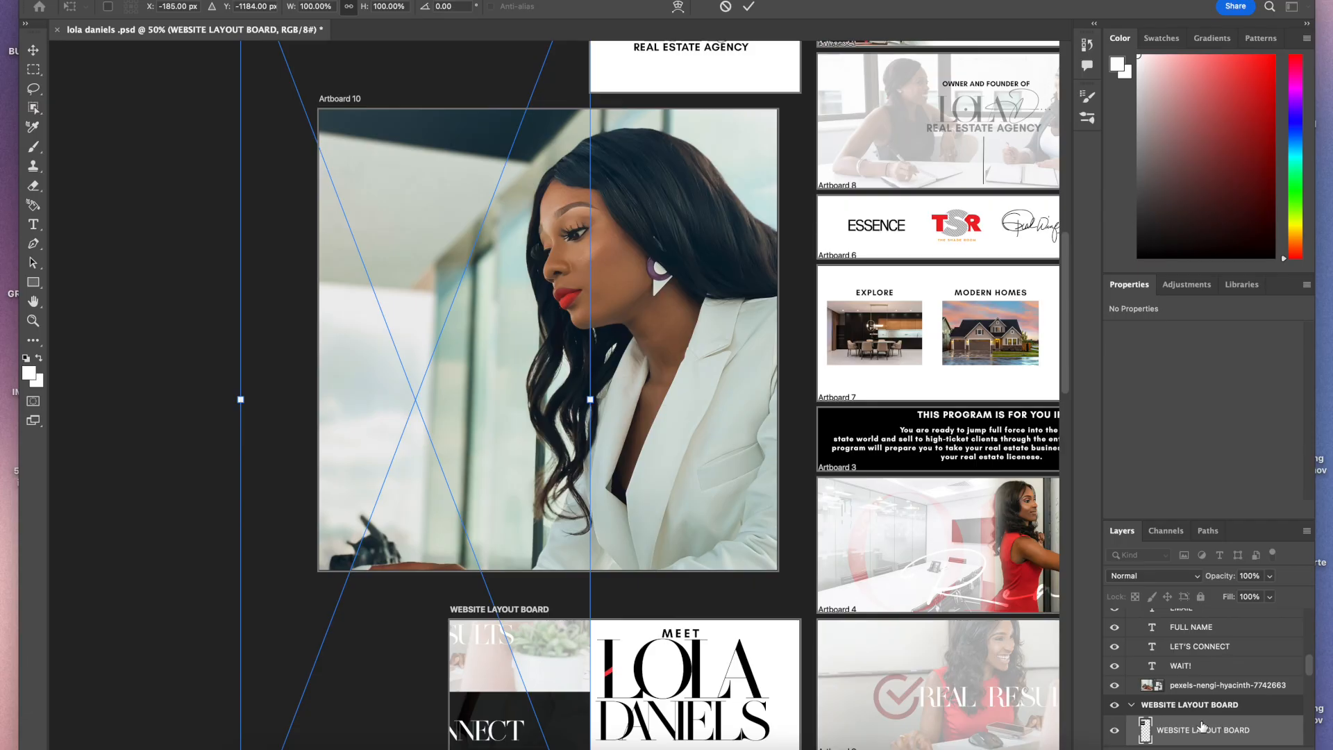
scroll(1202, 727, down, 5)
drag(499, 348, 528, 545)
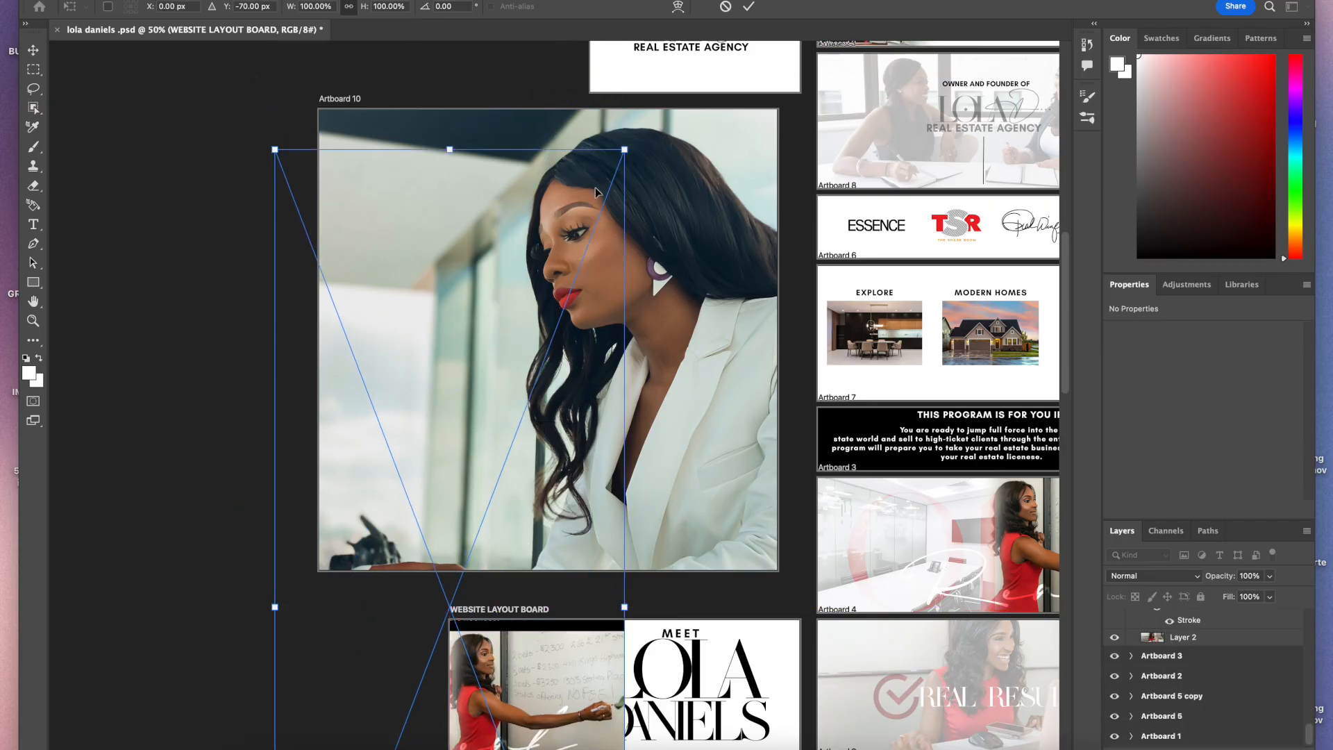
drag(624, 149, 461, 561)
drag(460, 695, 515, 221)
mouse_move(520, 95)
mouse_down()
mouse_move(501, 122)
mouse_move(514, 112)
mouse_up()
key(Return)
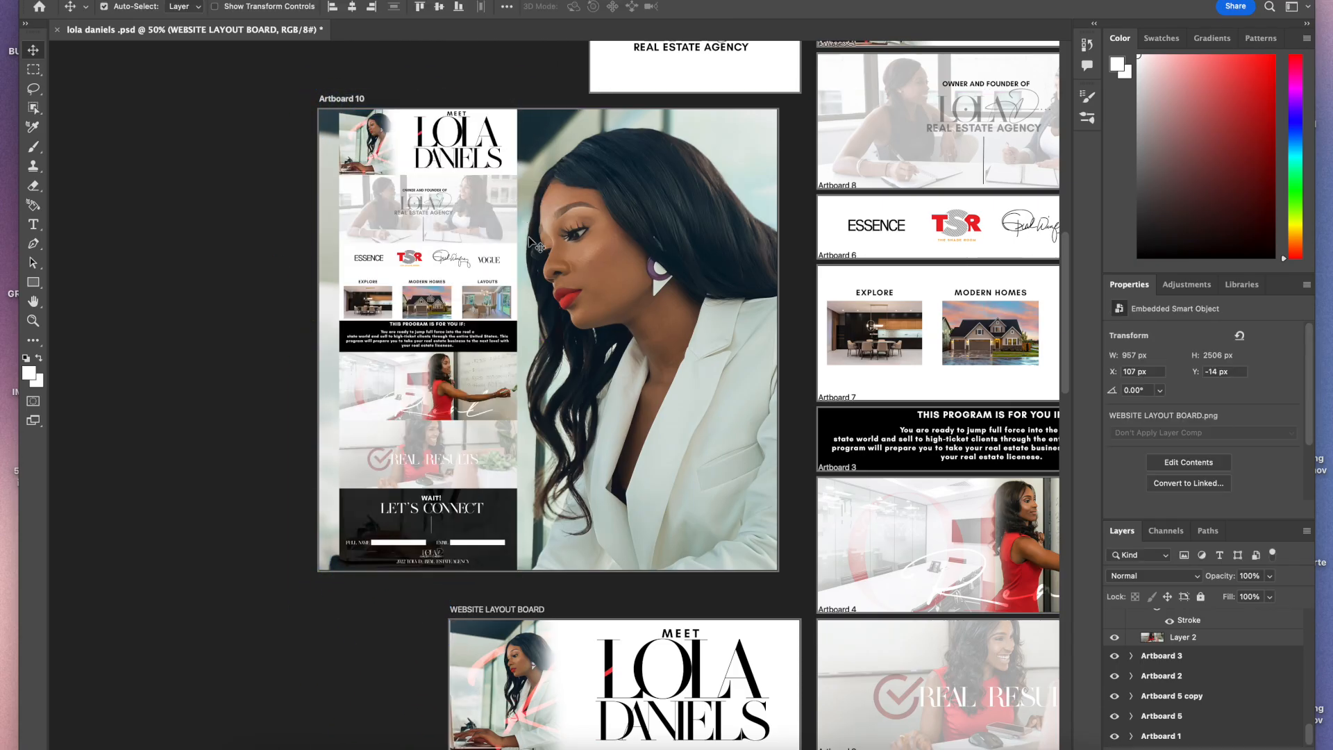
Step: Select Artboard 10's background portrait photo and lower its opacity to about 28%, keeping Normal blend mode
click(637, 297)
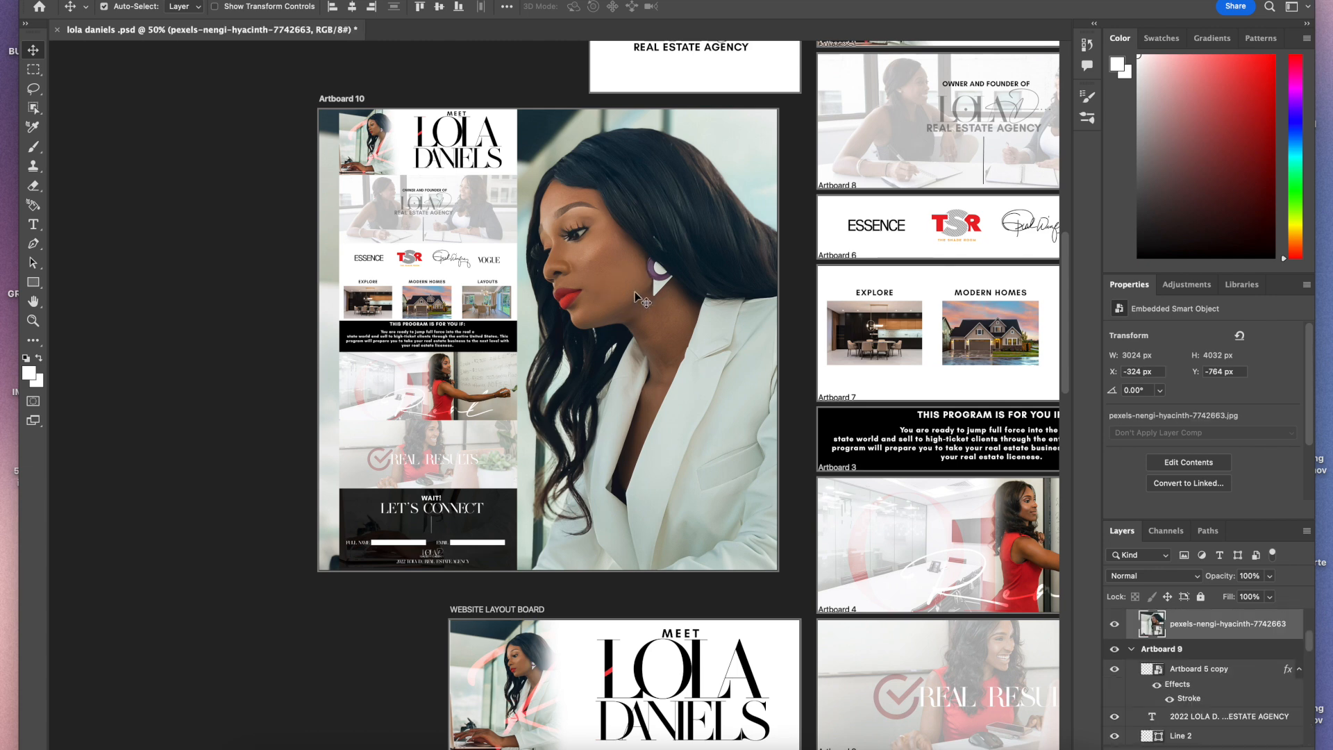
drag(510, 338, 510, 341)
click(628, 315)
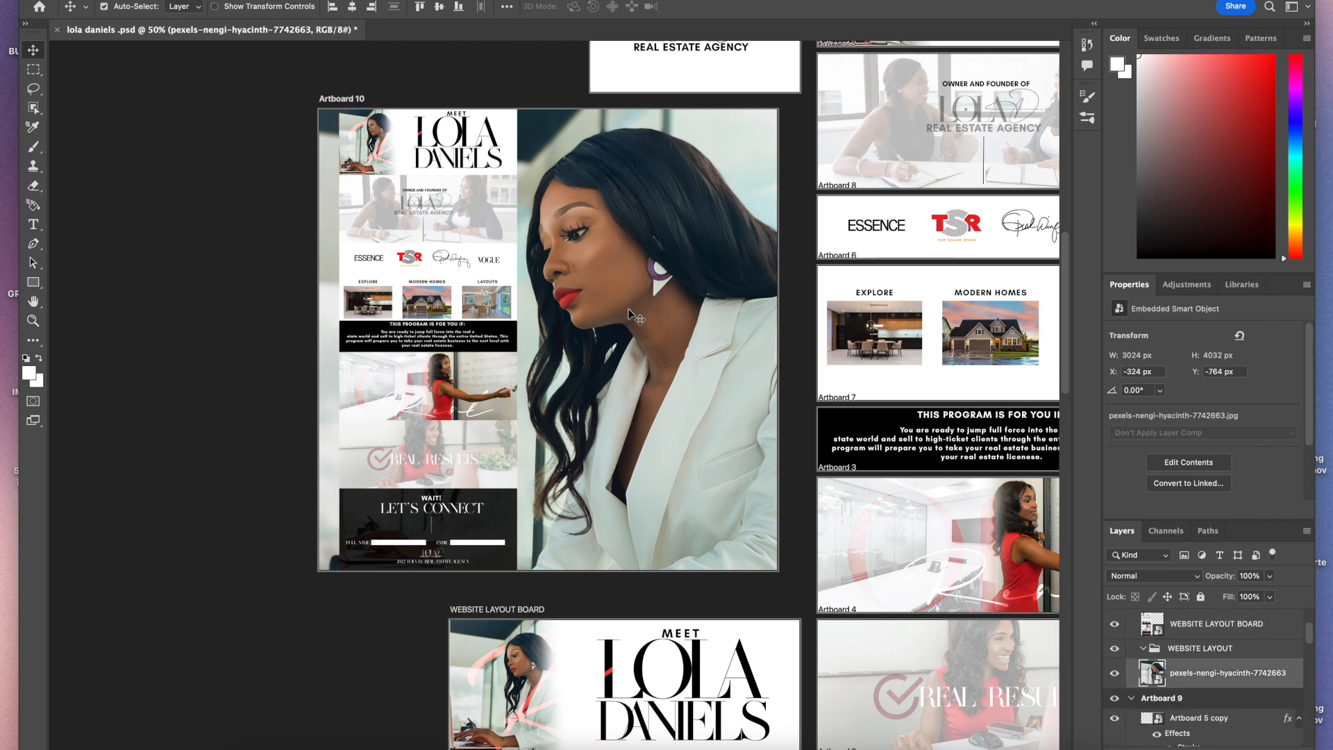
click(1153, 576)
click(1134, 641)
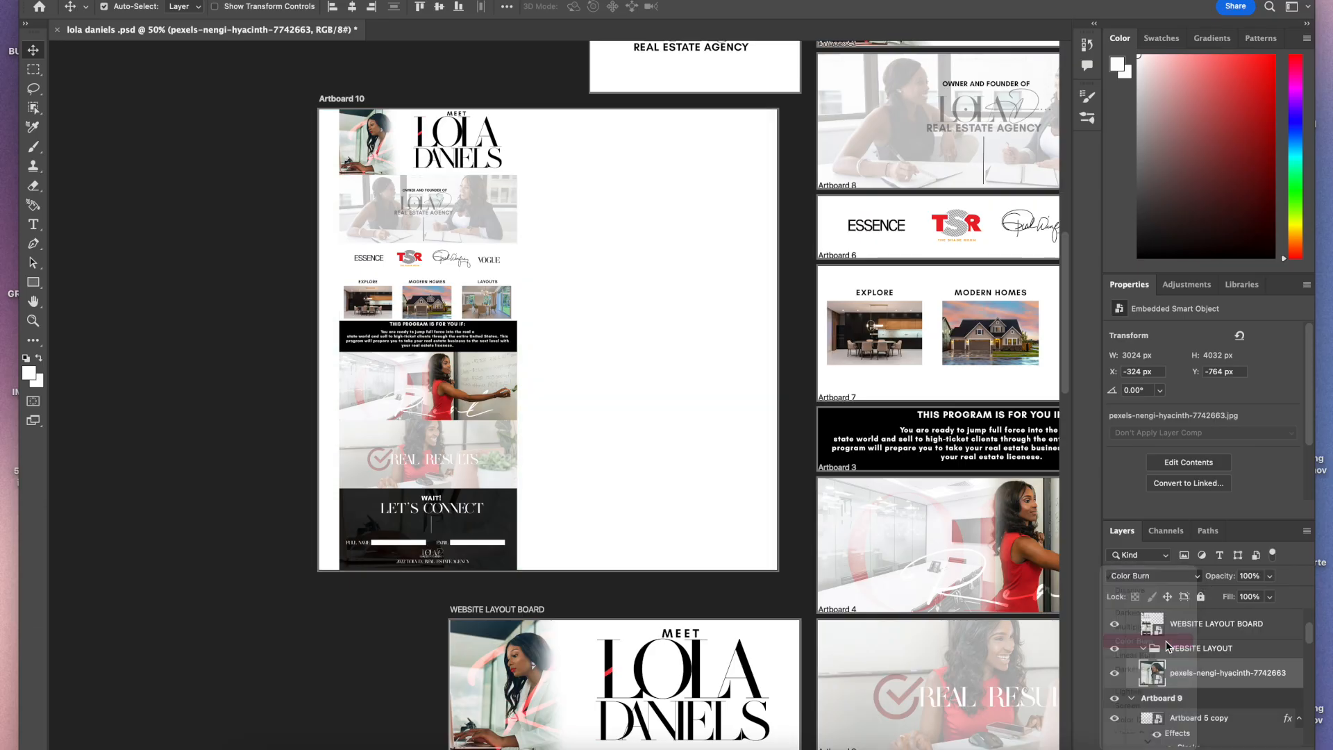
click(1153, 576)
click(1128, 511)
click(1271, 576)
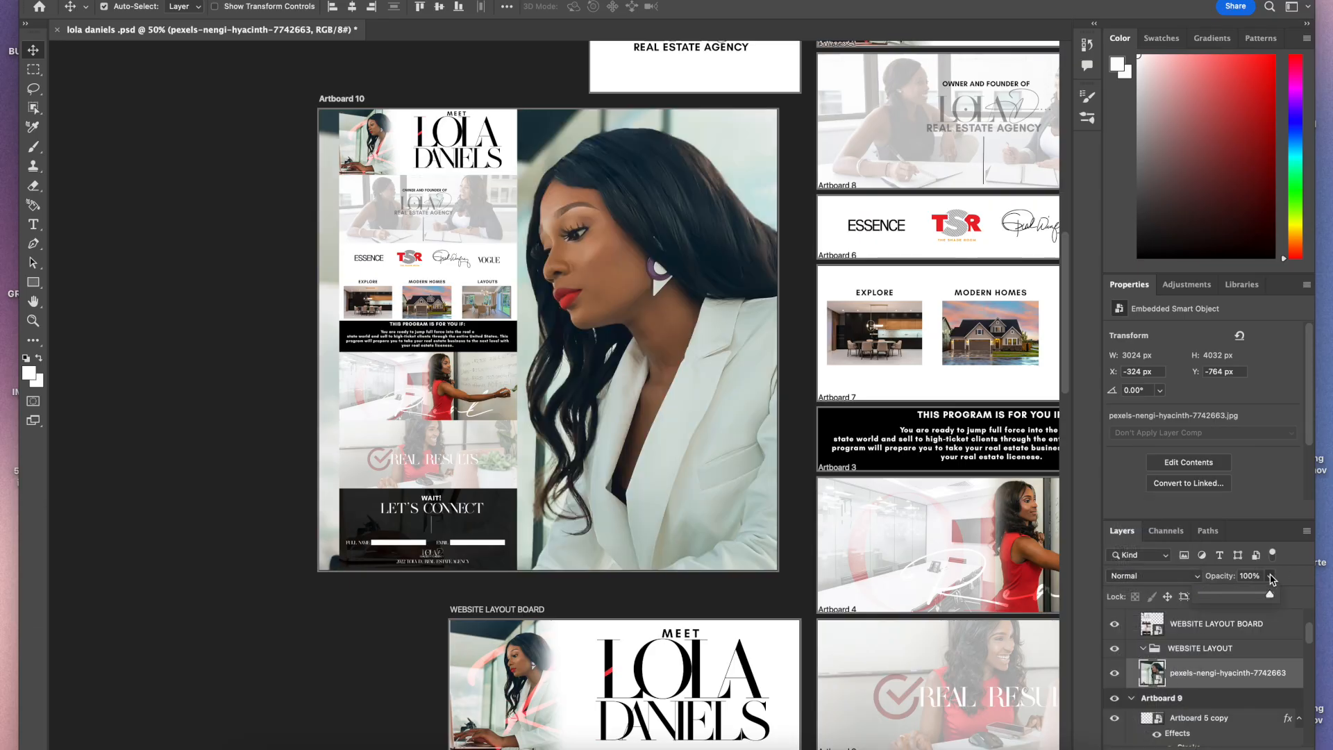
drag(1262, 598, 1220, 599)
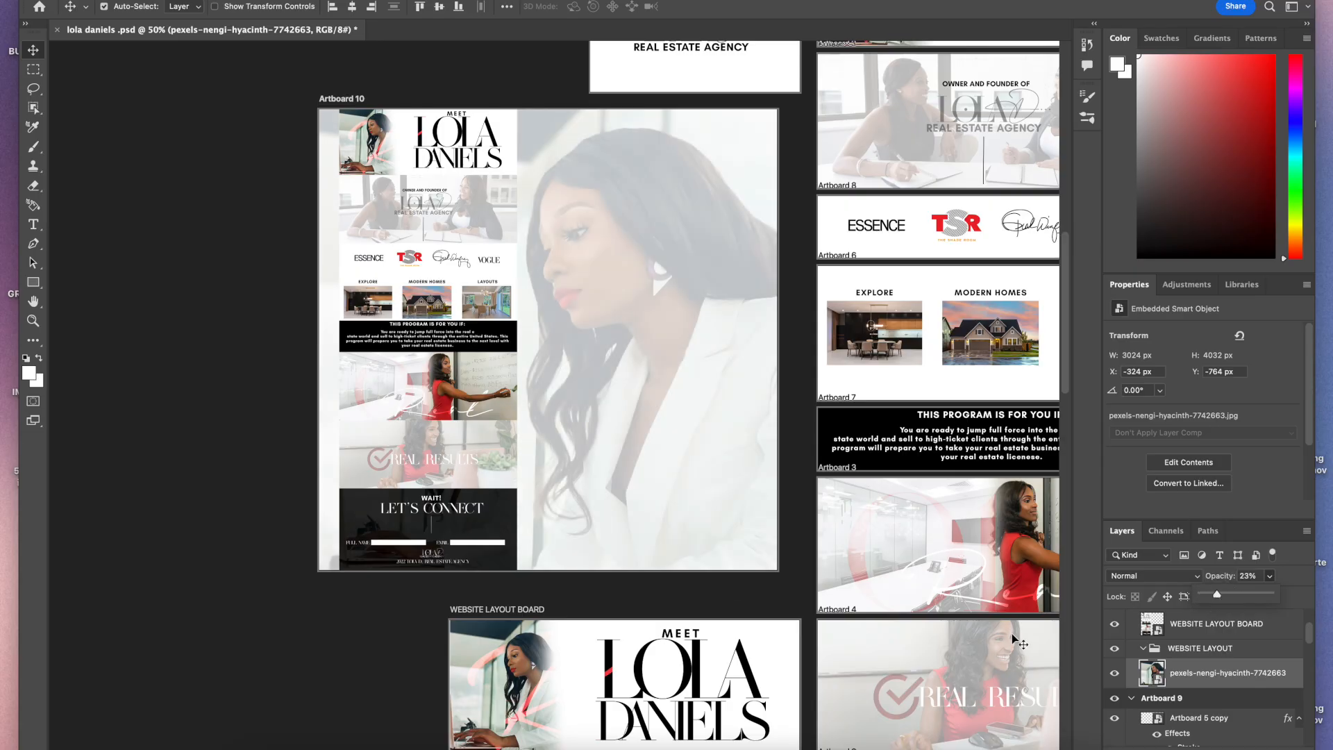
drag(1222, 597, 1224, 597)
scroll(579, 445, up, 5)
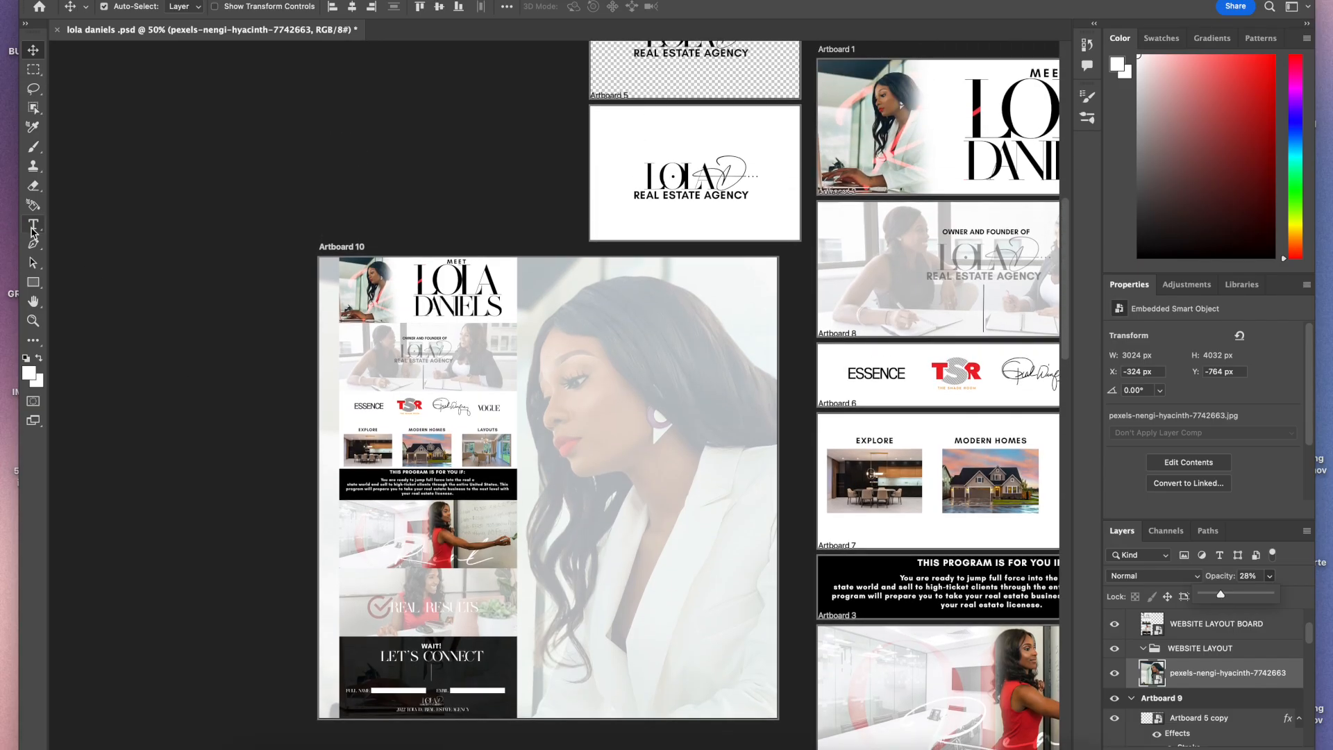
mouse_move(242, 745)
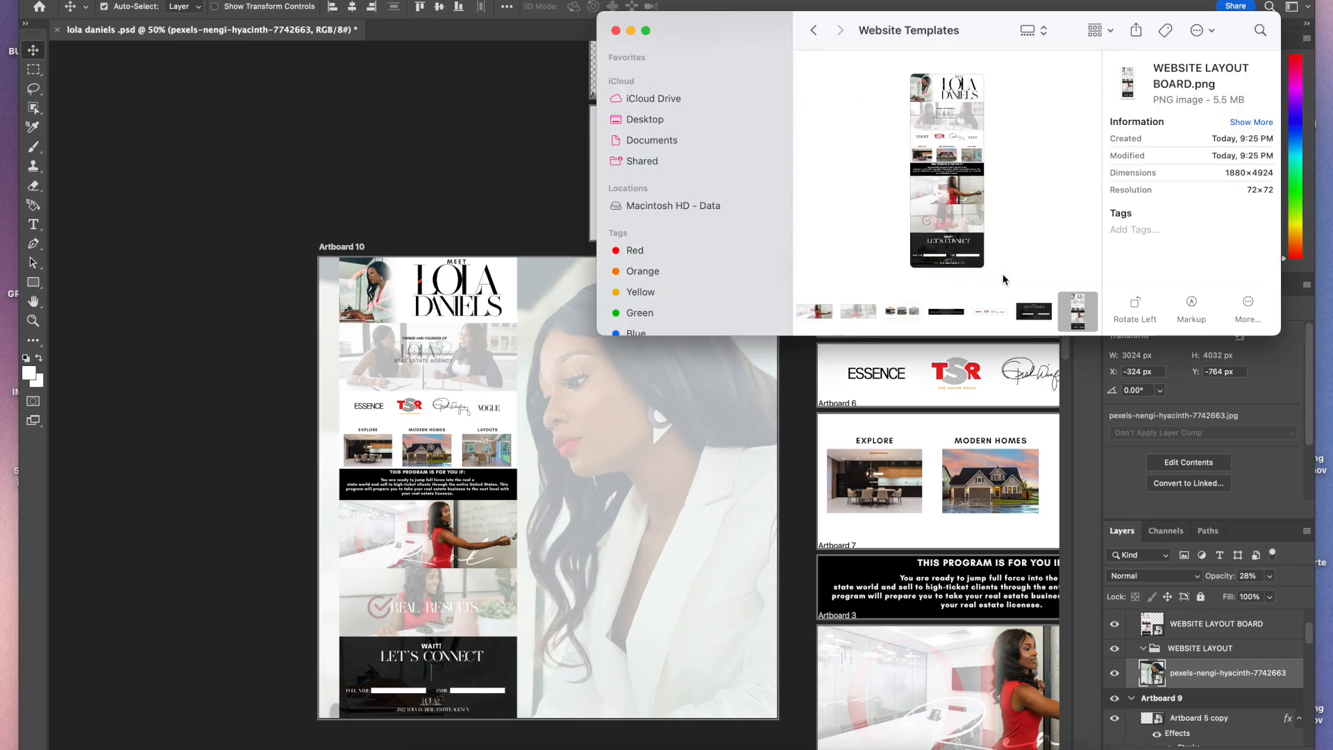
scroll(980, 316, left, 10)
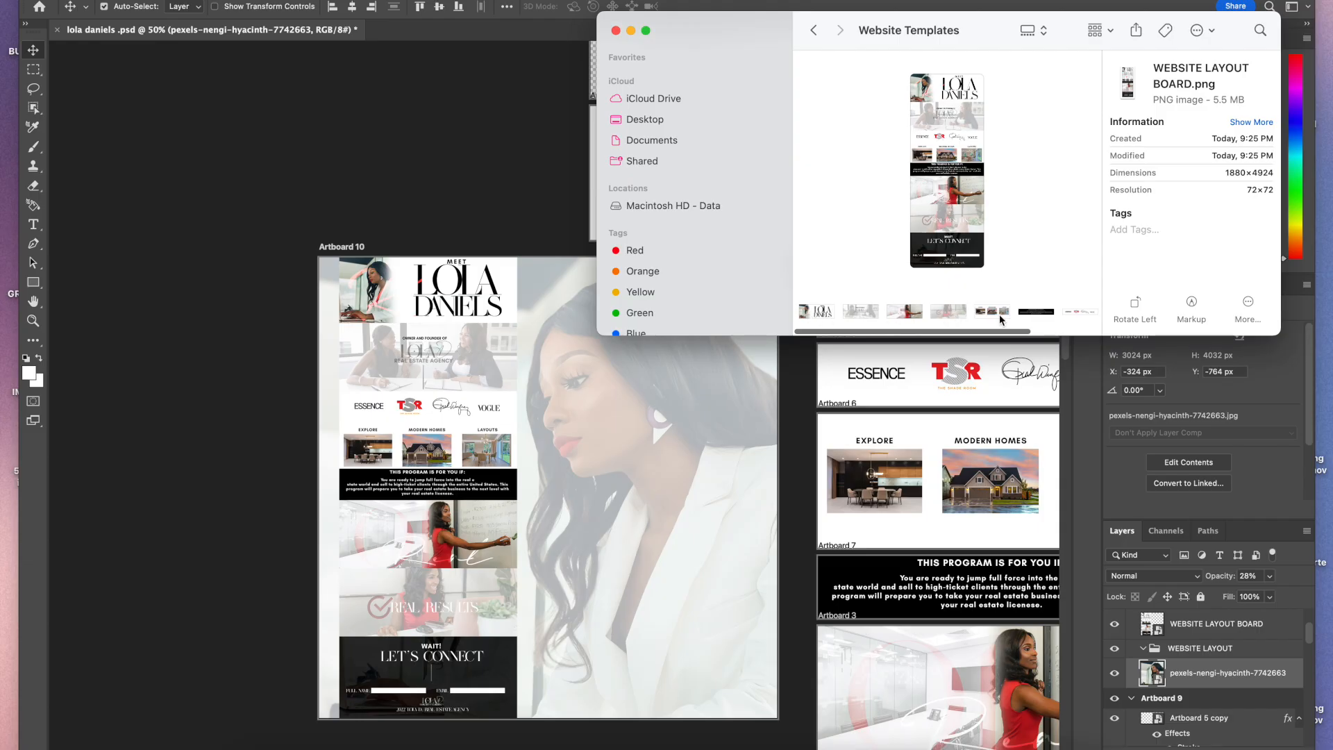
scroll(1001, 319, right, 5)
scroll(933, 326, left, 5)
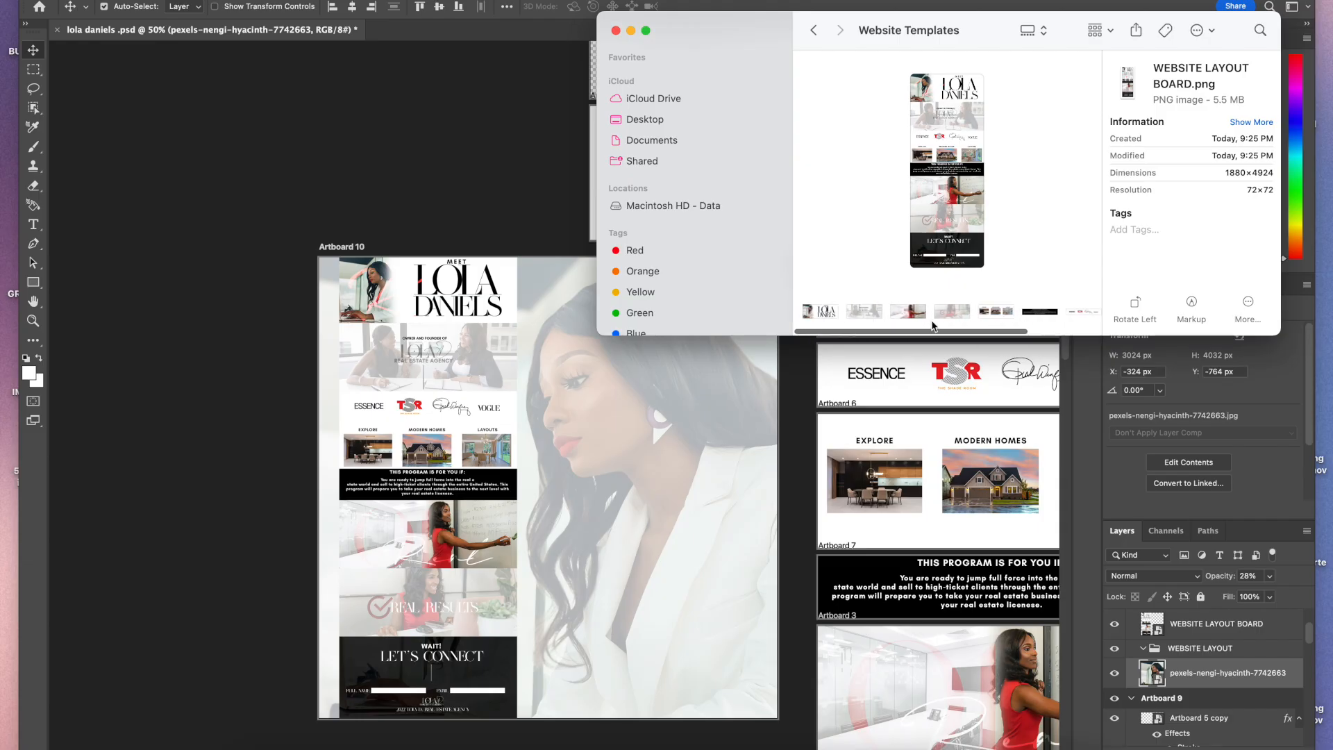
click(814, 30)
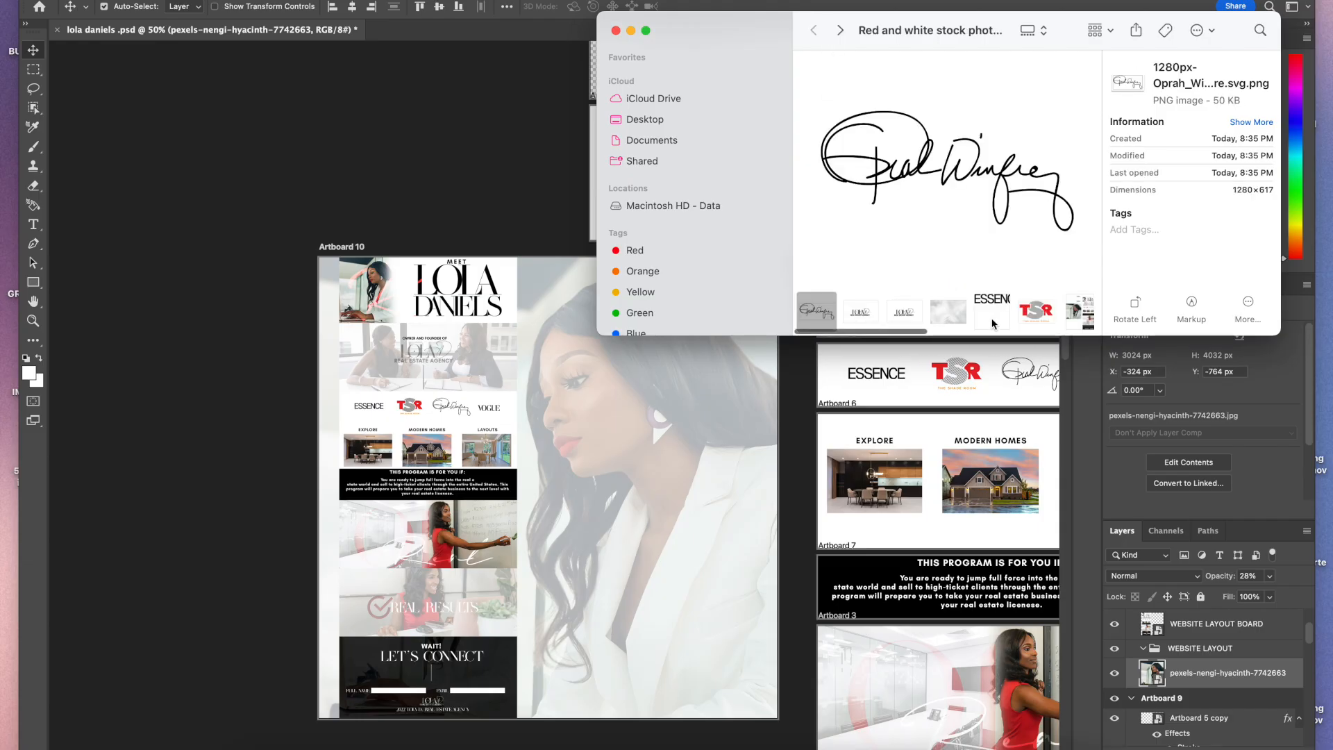
scroll(993, 323, right, 2)
click(867, 312)
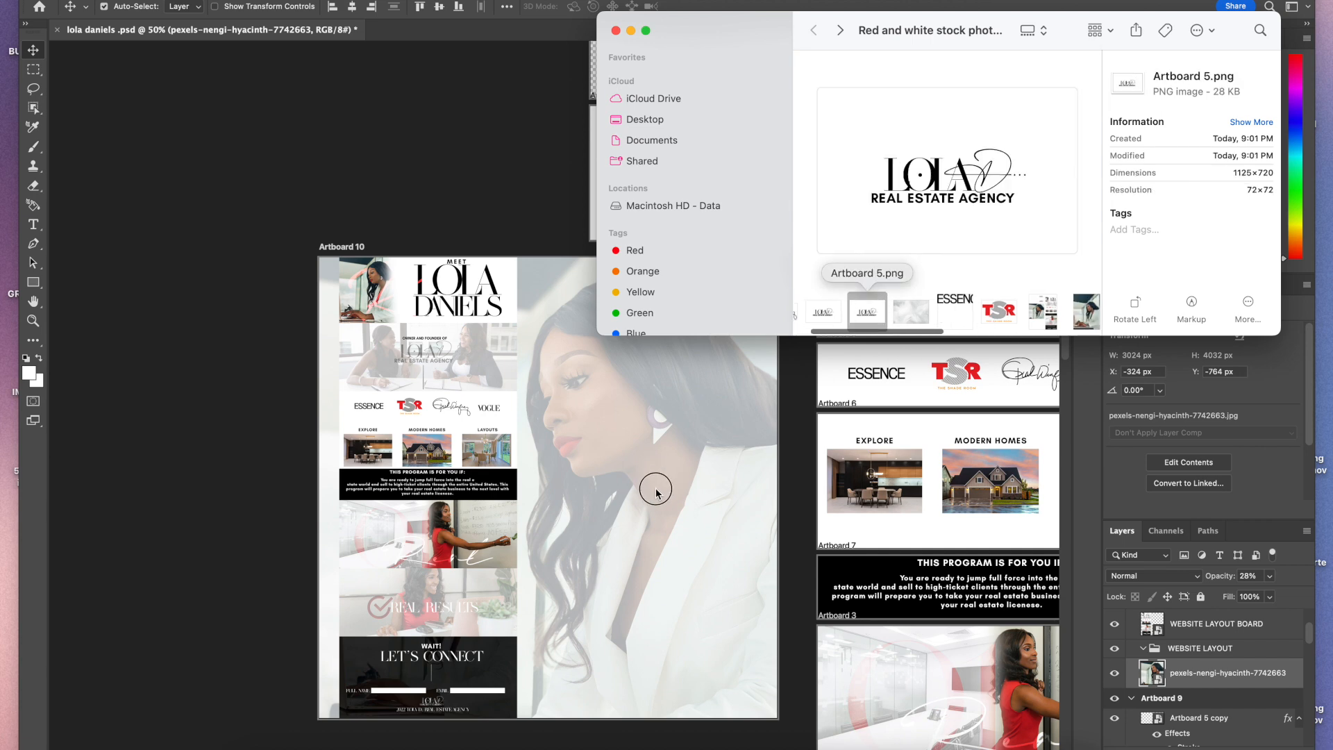
drag(656, 493, 657, 494)
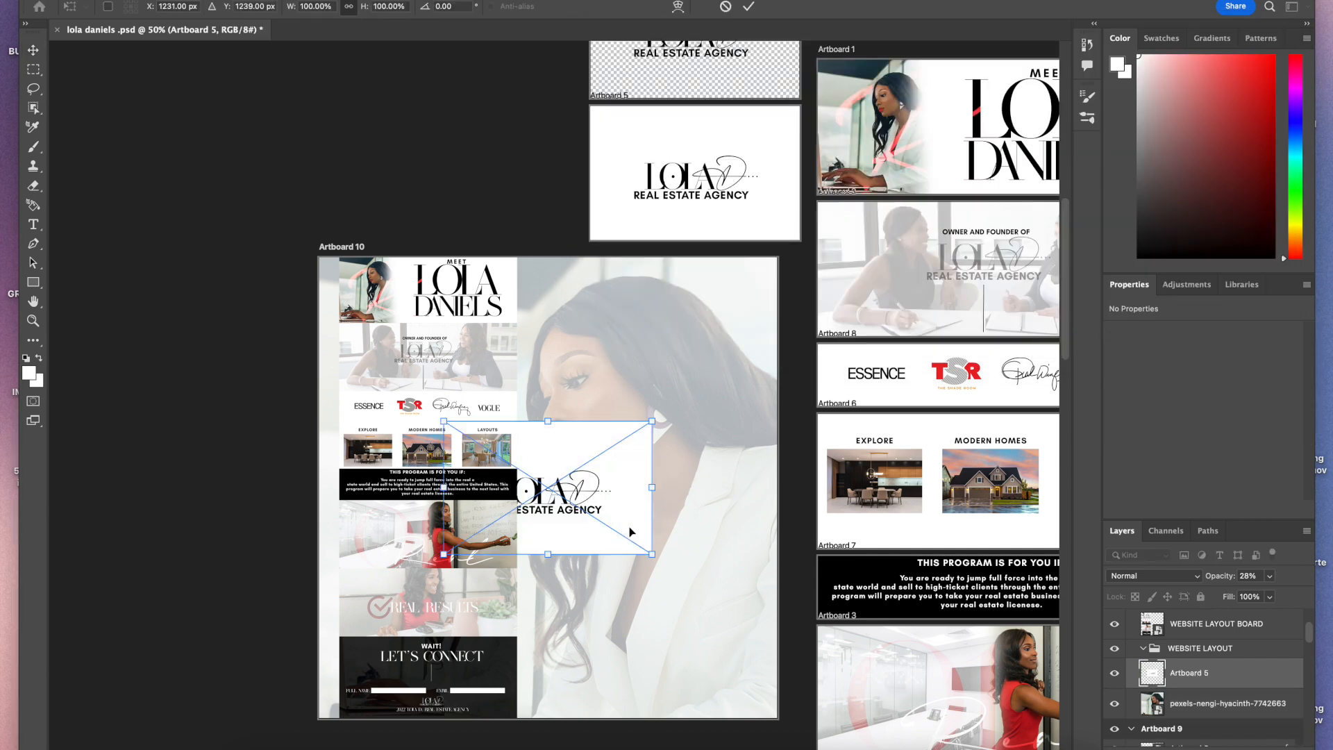
key(Escape)
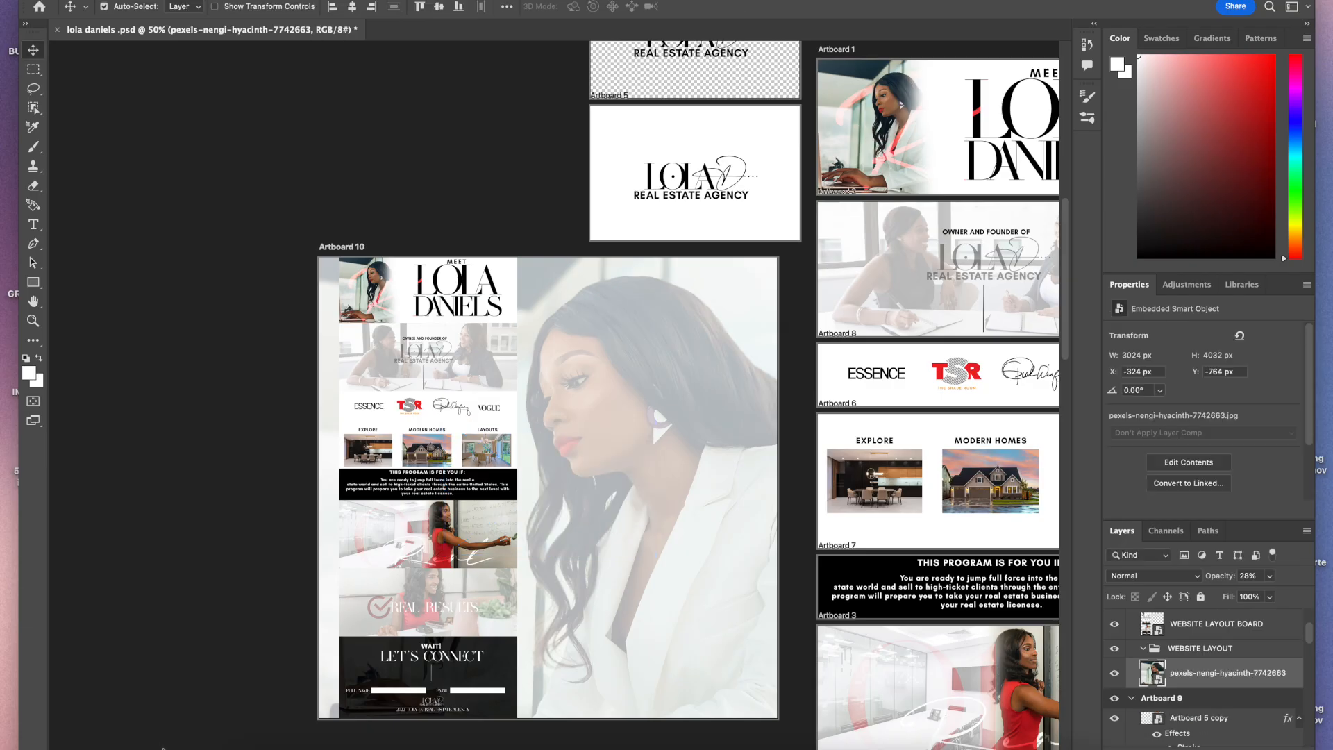
Step: Place the Artboard 5 LOLA REAL ESTATE AGENCY logo at Artboard 10's lower right, about 864 × 318 px
click(254, 739)
drag(828, 308, 663, 525)
drag(559, 478, 689, 653)
drag(748, 590, 811, 544)
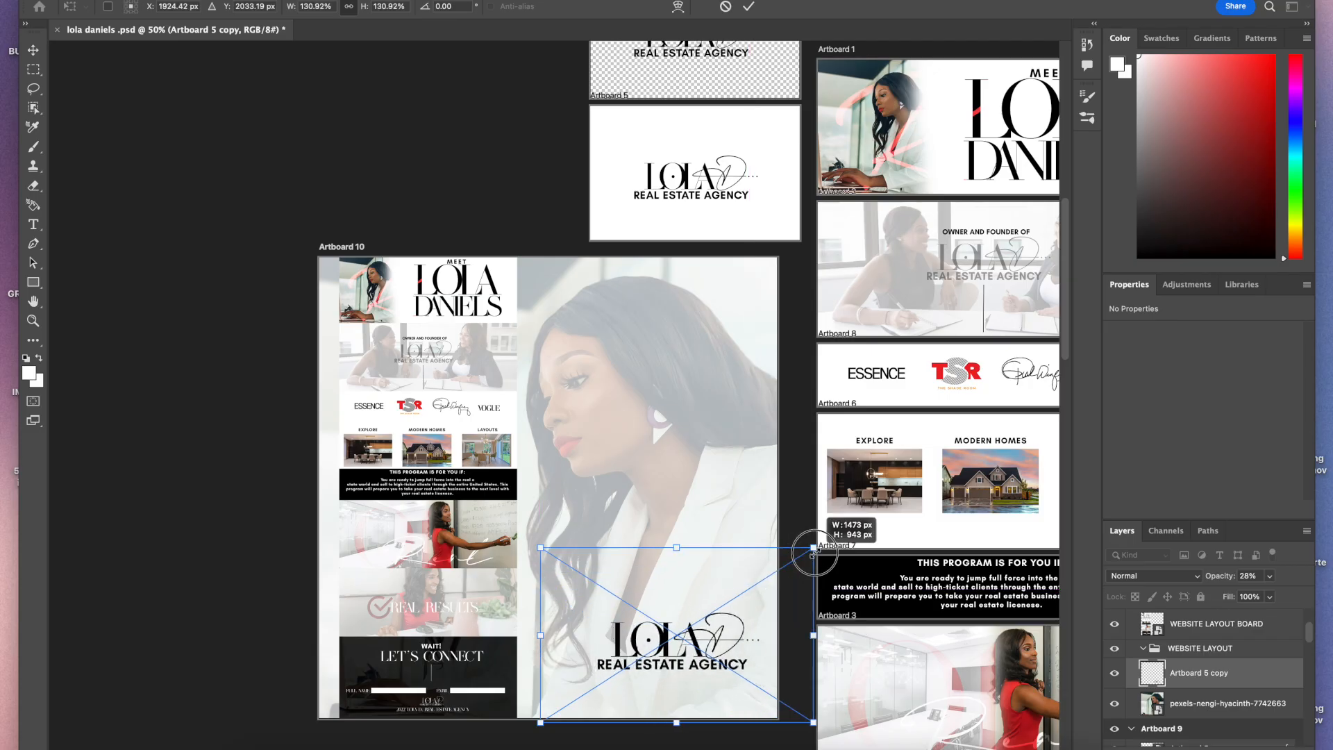
drag(727, 660, 697, 685)
key(Return)
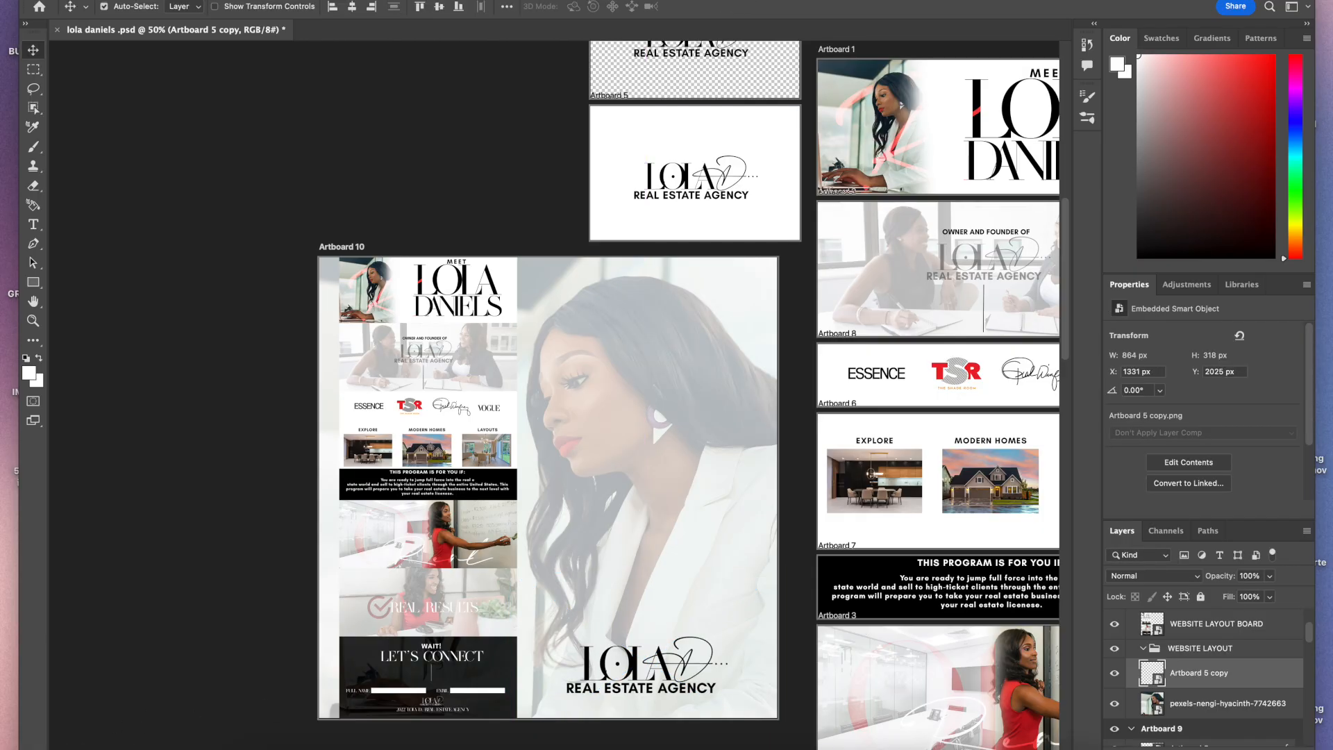
Step: Nudge the REAL ESTATE AGENCY logo slightly left within Artboard 10
key(super+plus)
key(super+plus)
scroll(508, 555, down, 5)
scroll(508, 556, right, 2)
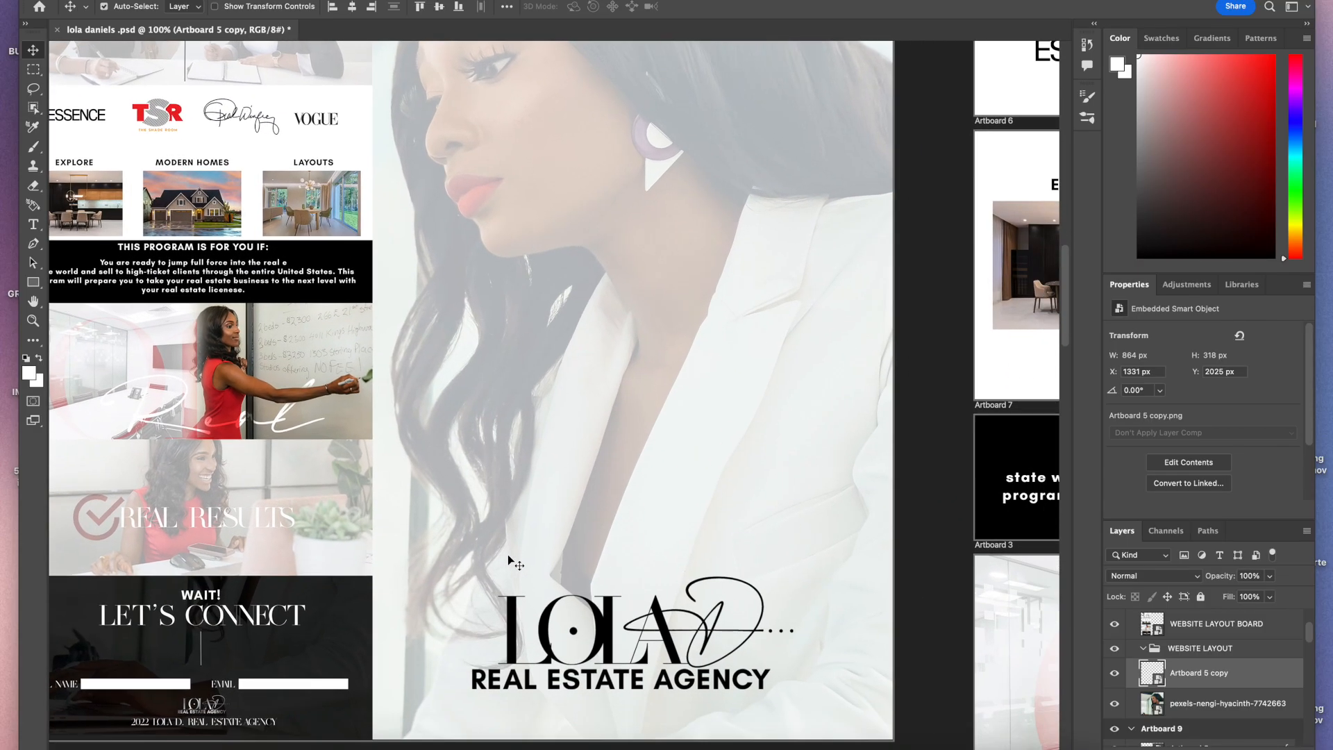
scroll(508, 555, down, 3)
scroll(508, 556, right, 1)
drag(582, 570, 581, 569)
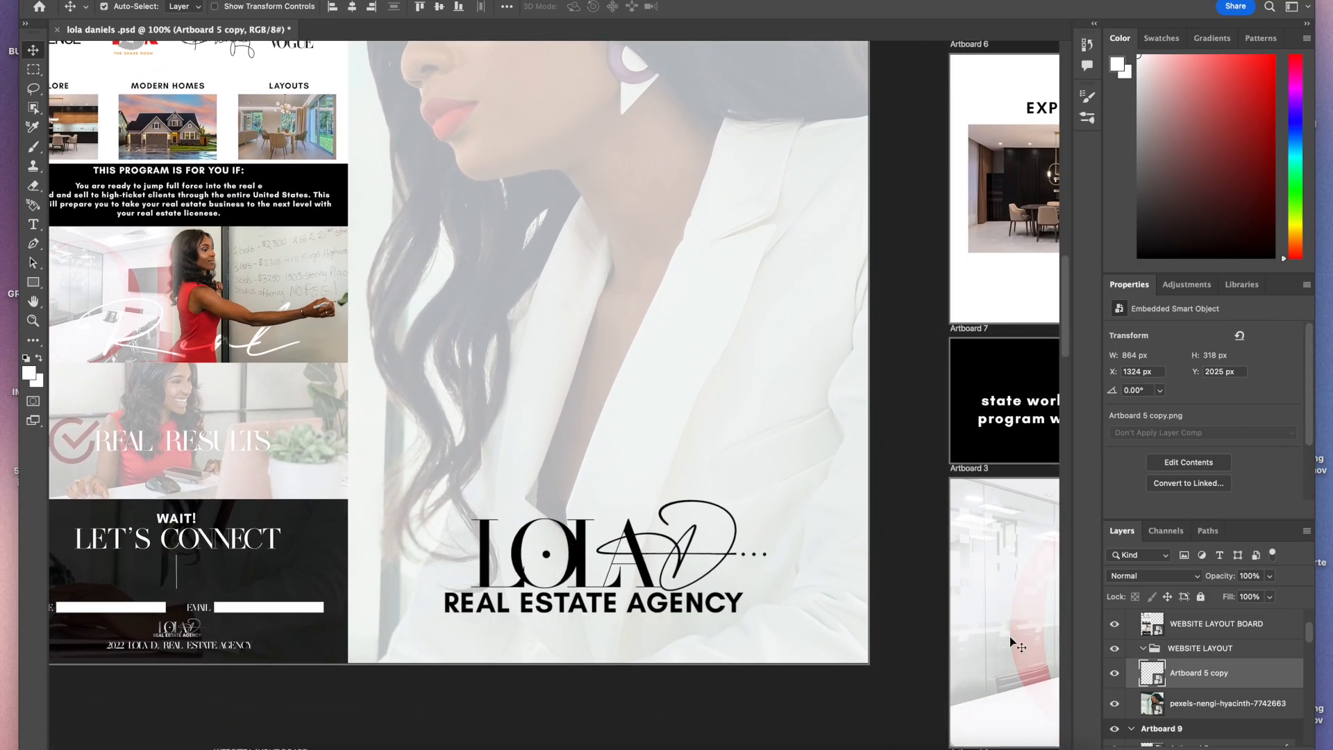
Step: Open the logo layer's style settings, enable Stroke and disable Satin
double_click(1245, 676)
click(769, 245)
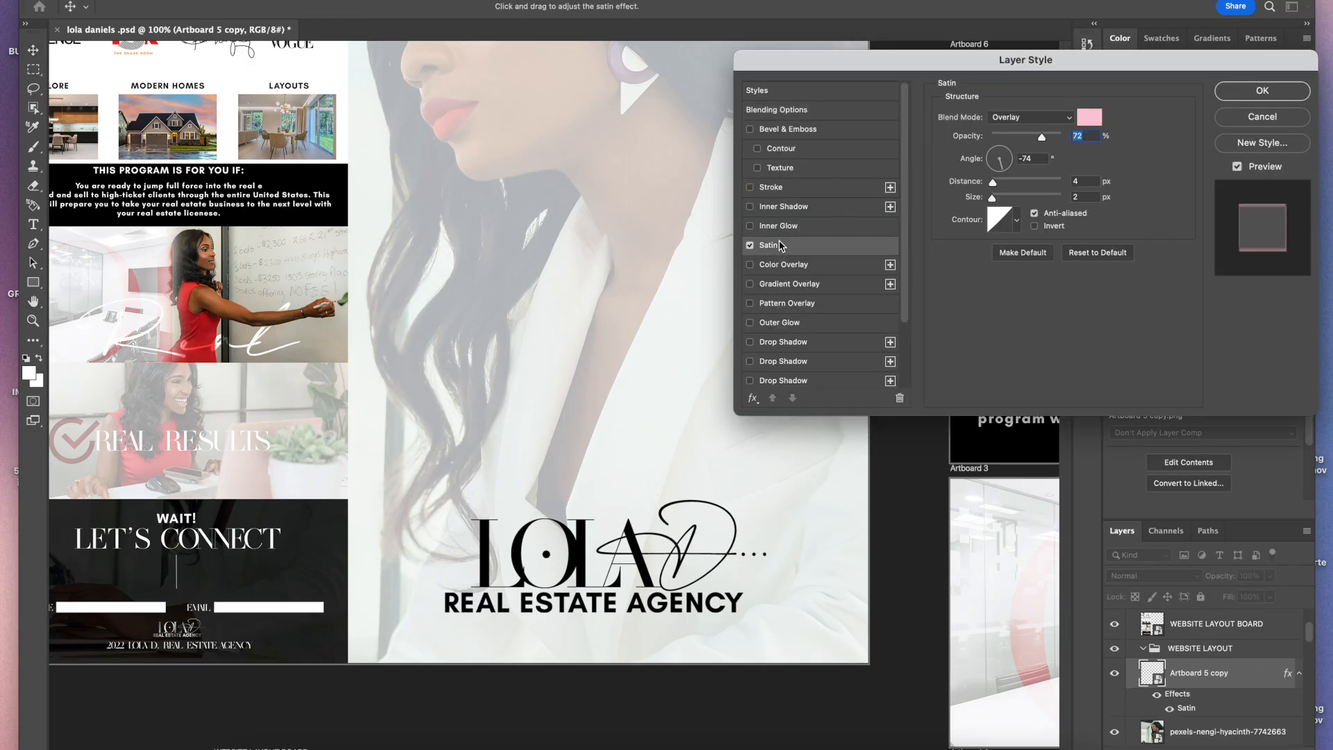
click(750, 187)
click(750, 246)
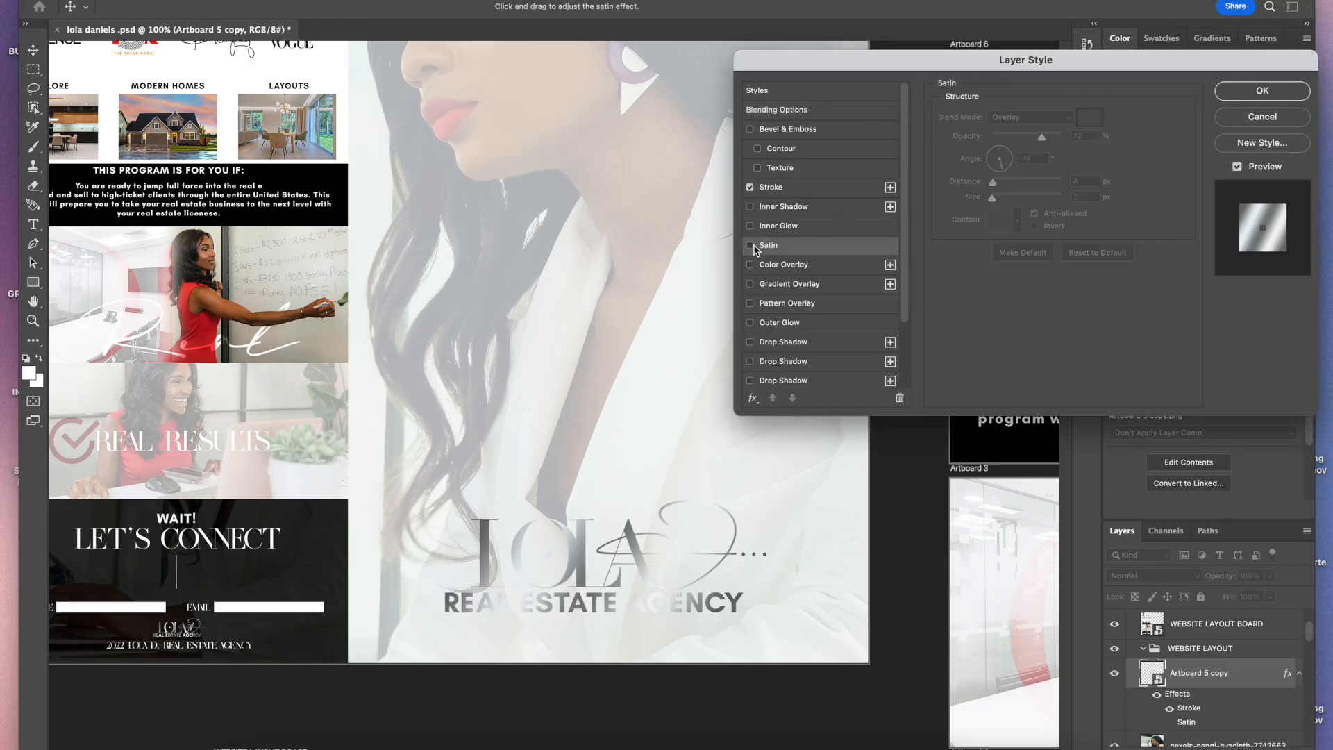
click(814, 189)
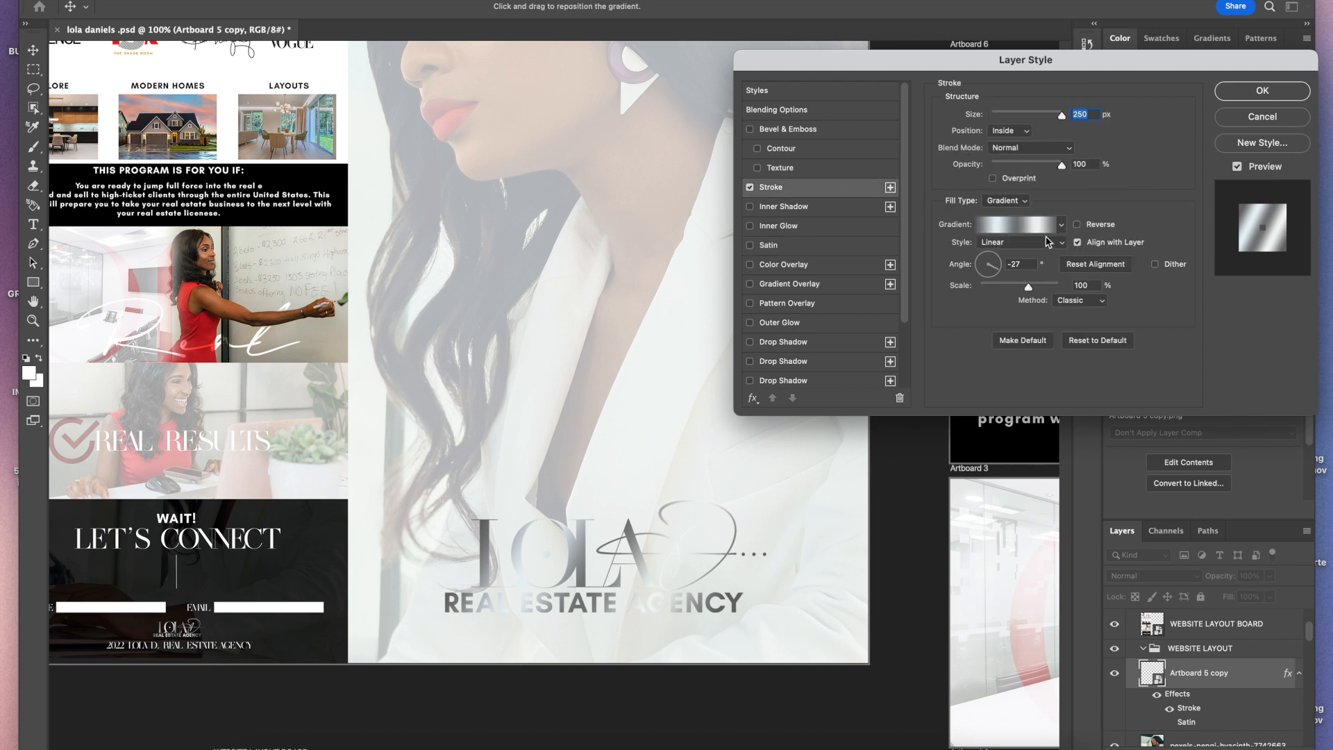
Step: Set the logo's stroke gradient to the steel wok preset with a 162° angle and apply the layer style
click(1055, 226)
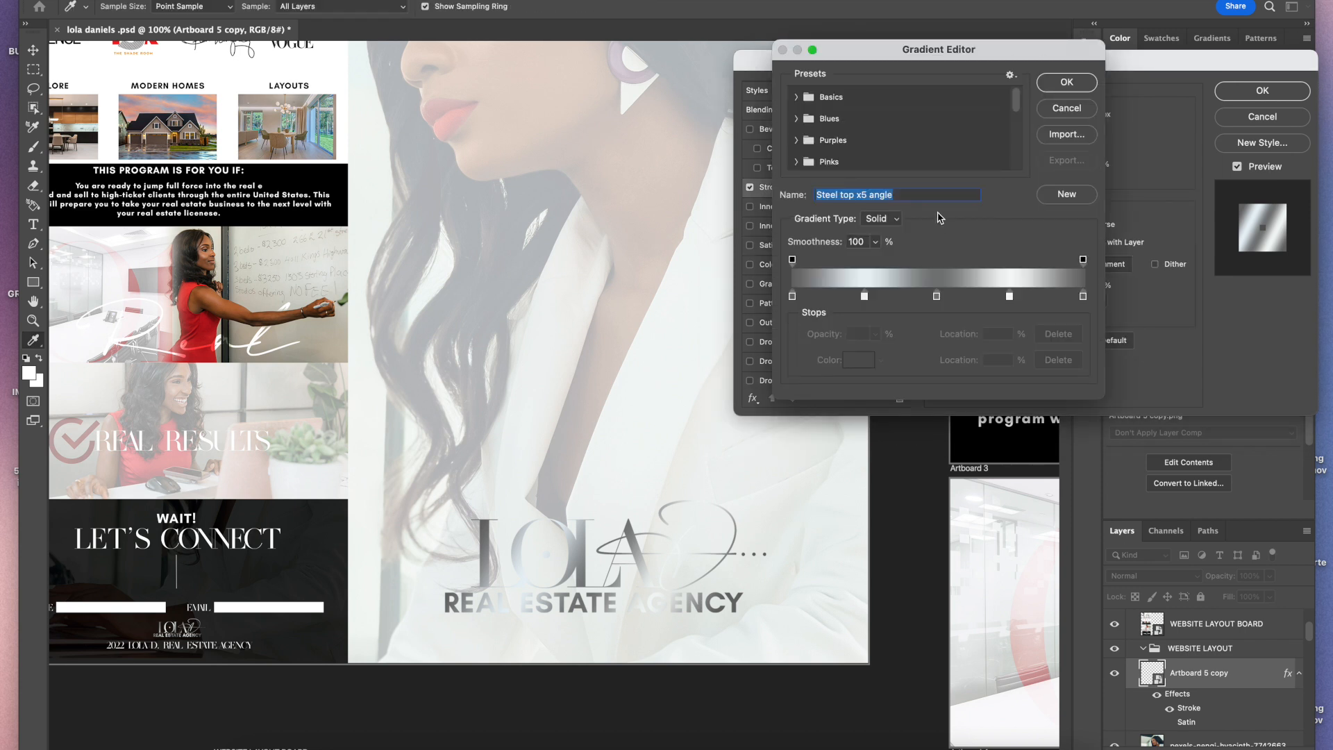
drag(1015, 103, 1018, 203)
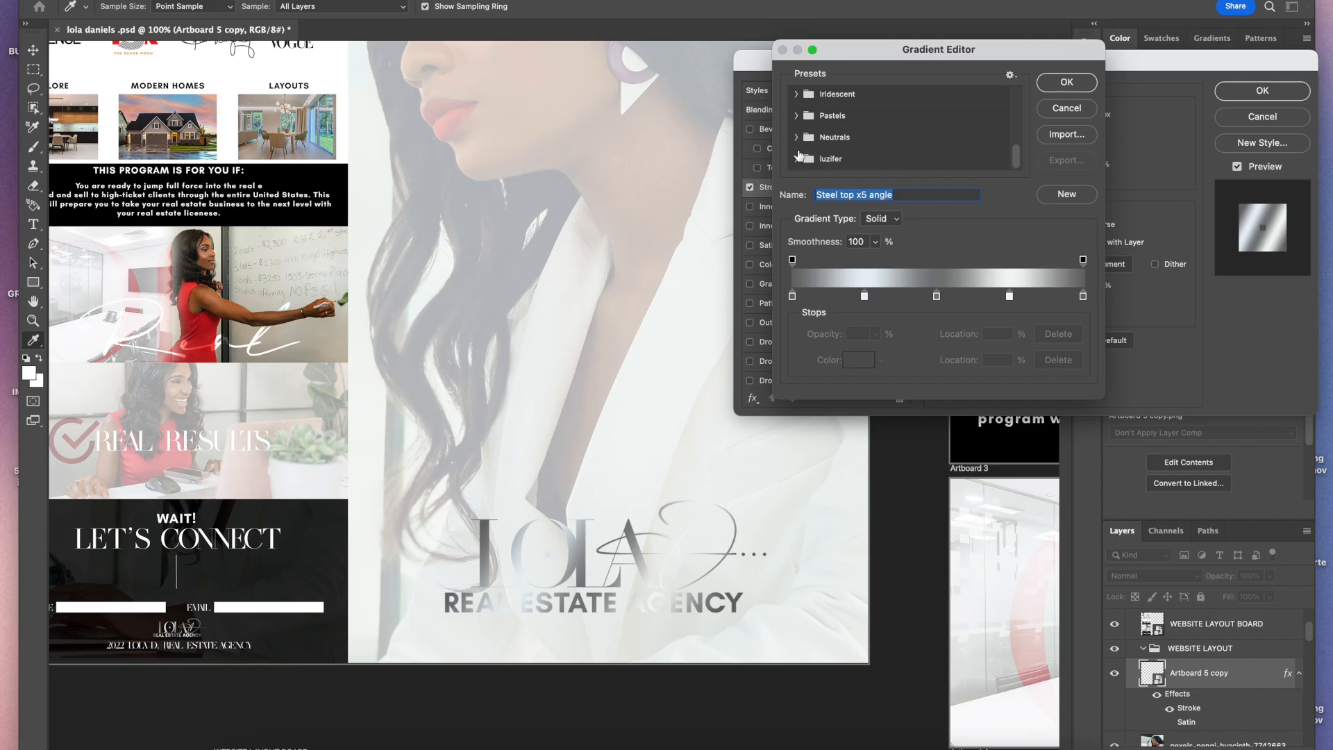
click(797, 157)
scroll(909, 167, down, 4)
scroll(907, 118, down, 3)
drag(1014, 111, 1017, 119)
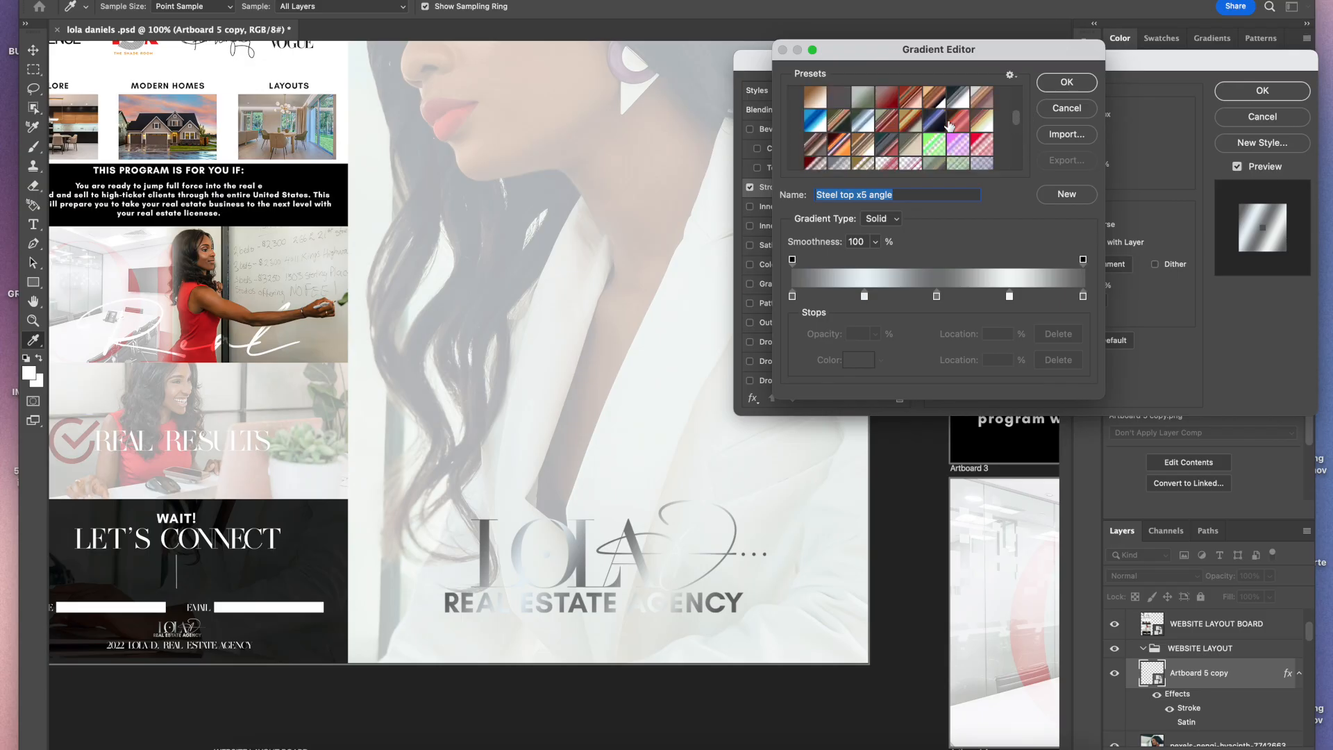
click(1018, 149)
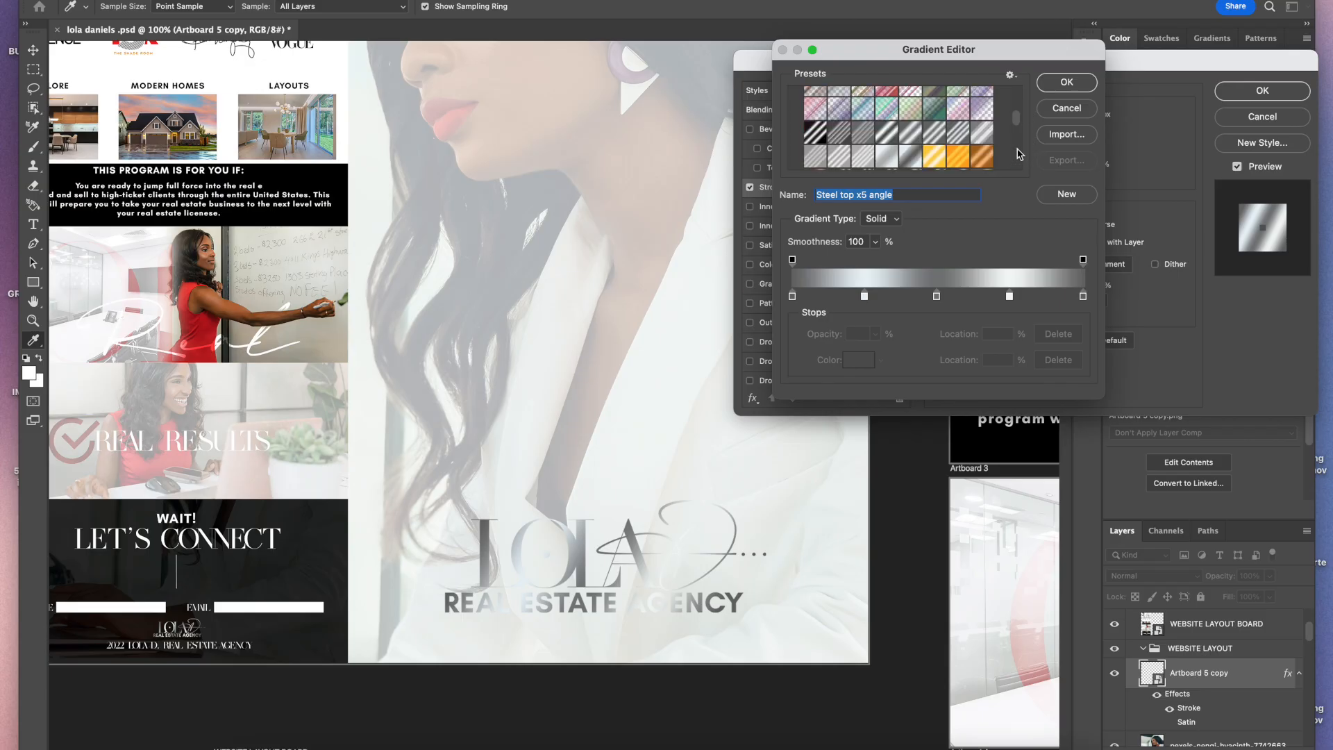
drag(1019, 123, 1019, 122)
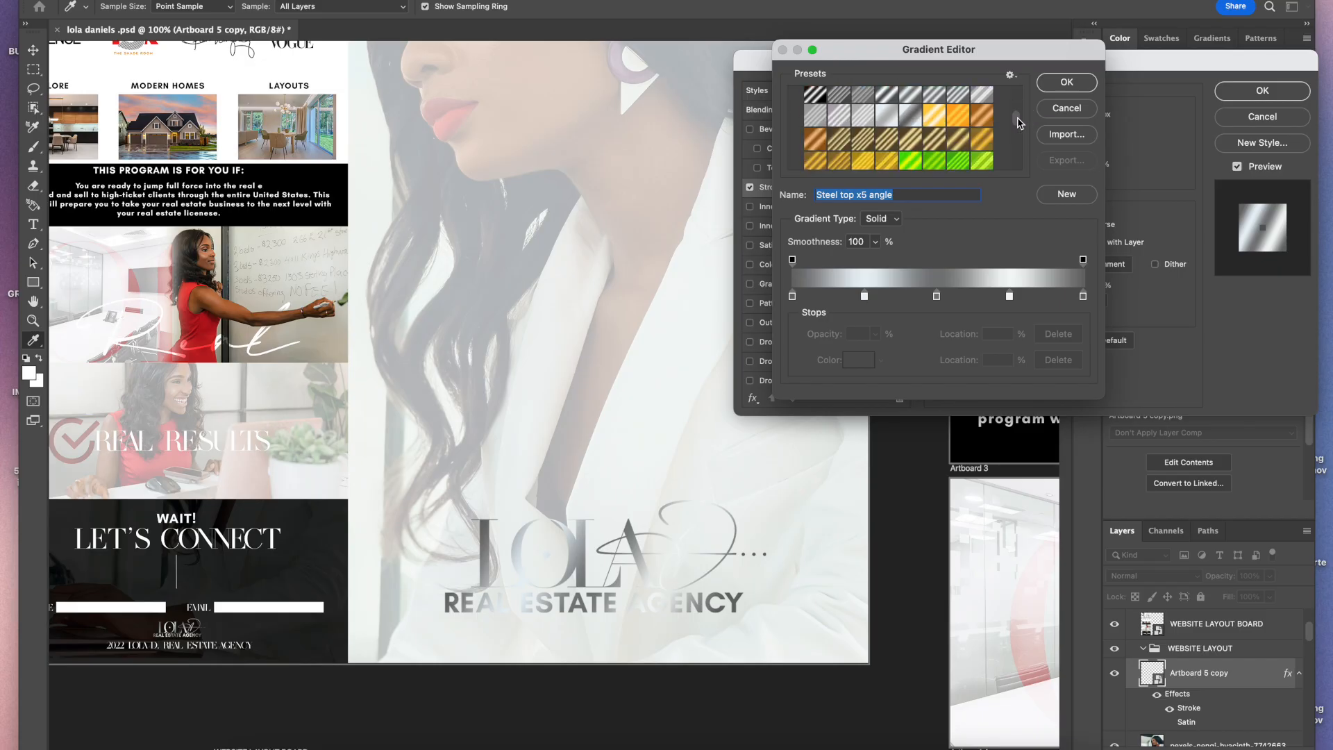
click(952, 93)
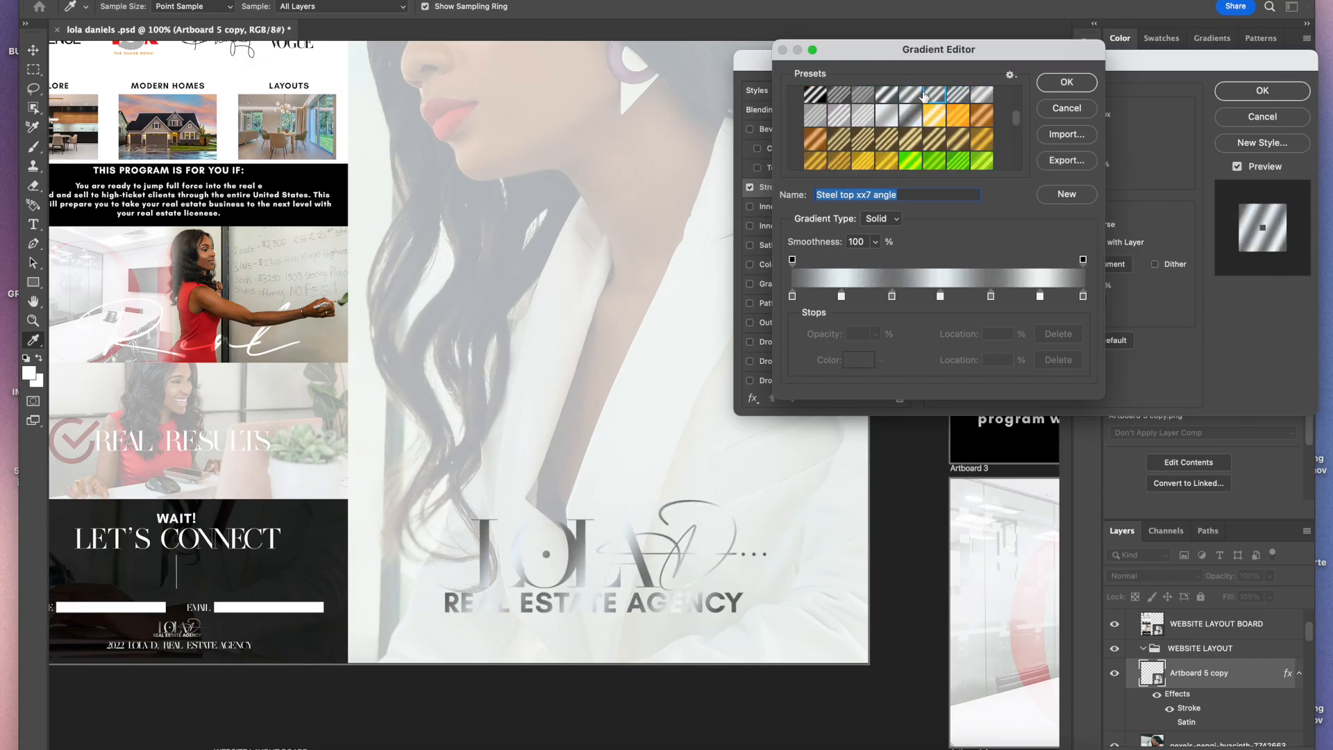
click(893, 94)
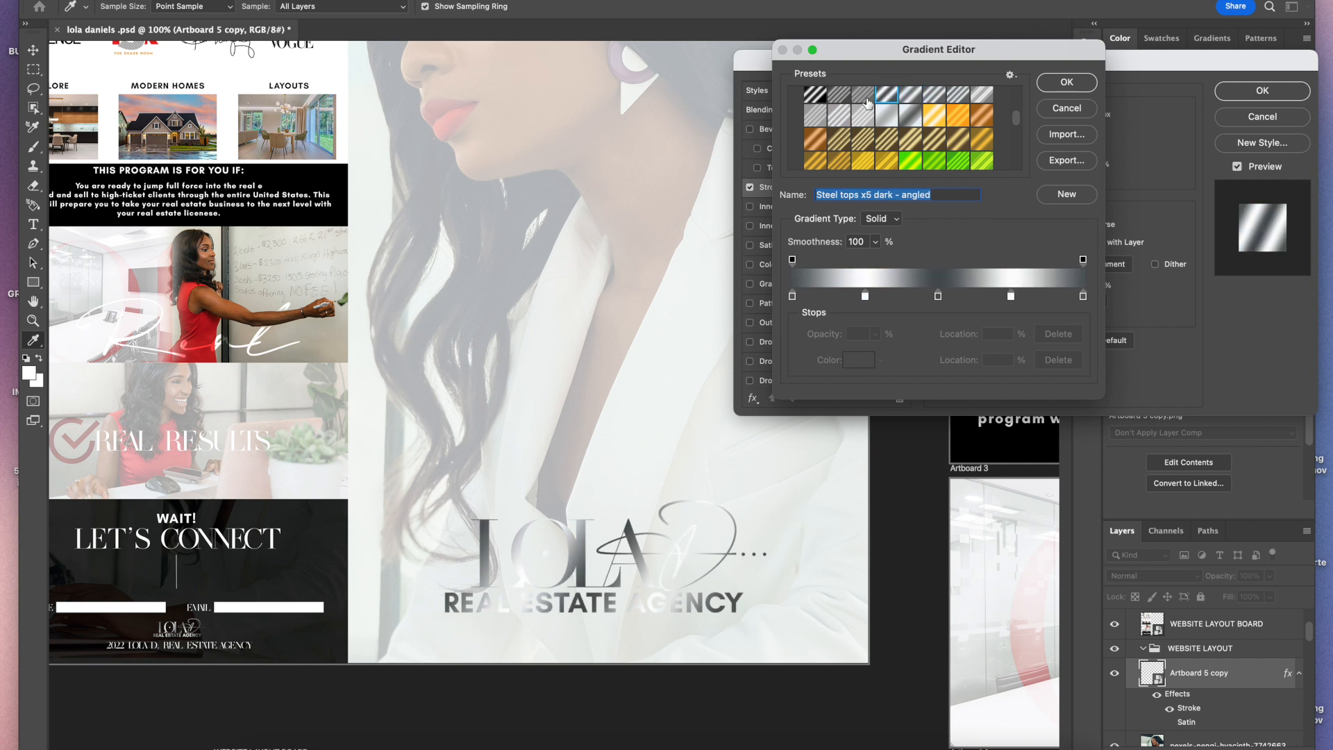
click(841, 95)
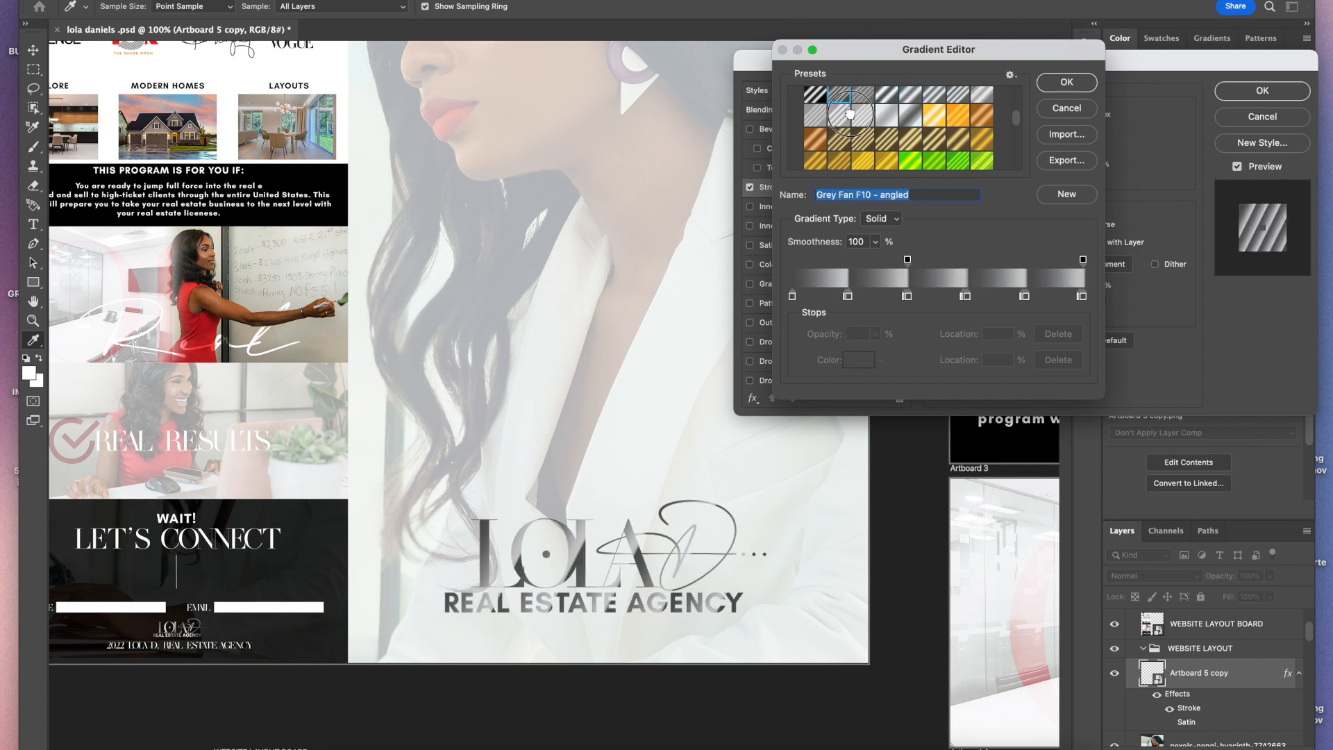
click(853, 116)
click(879, 118)
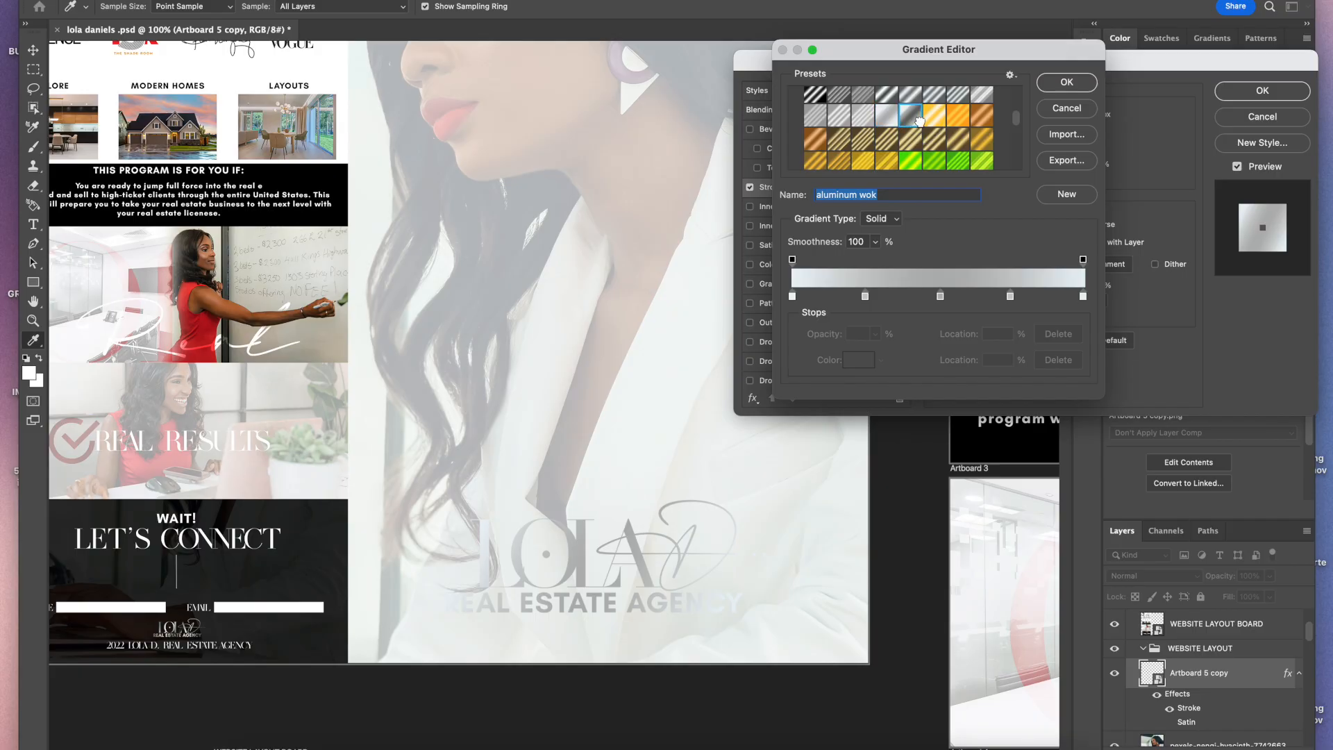
click(910, 117)
click(961, 100)
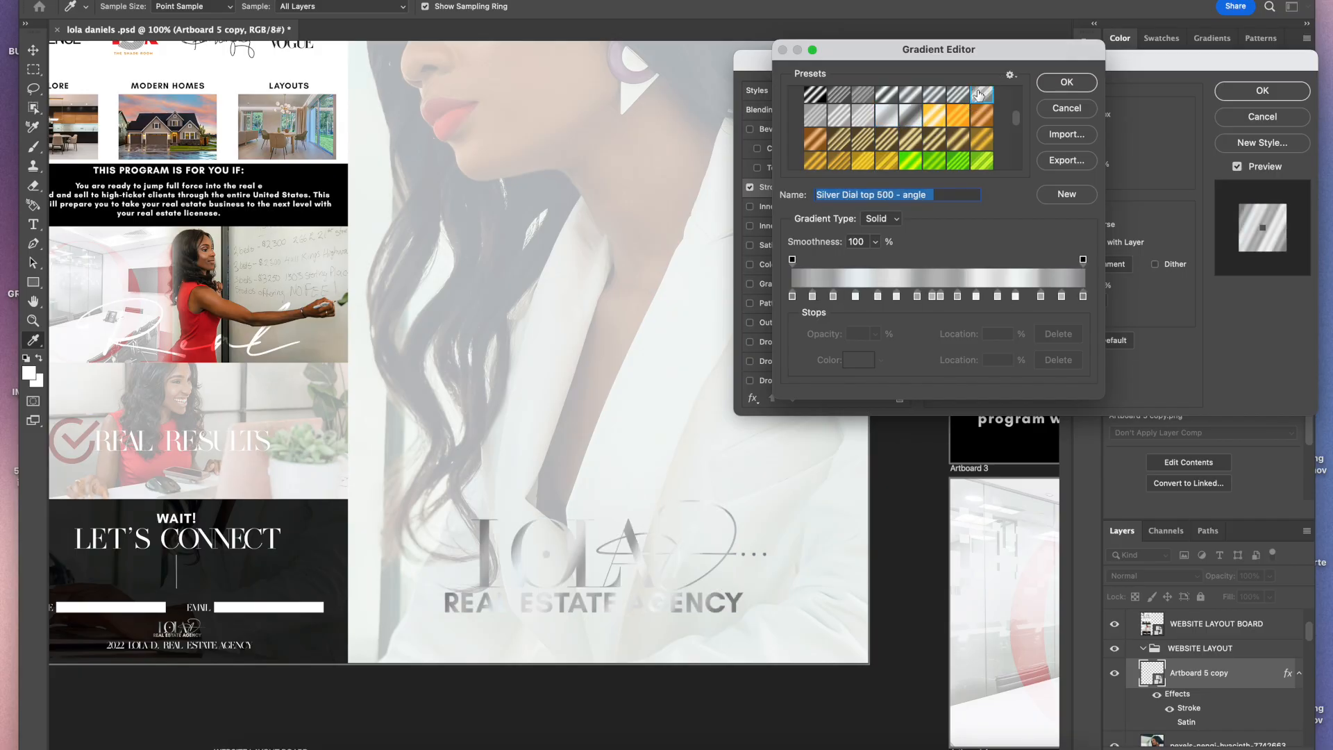
click(911, 116)
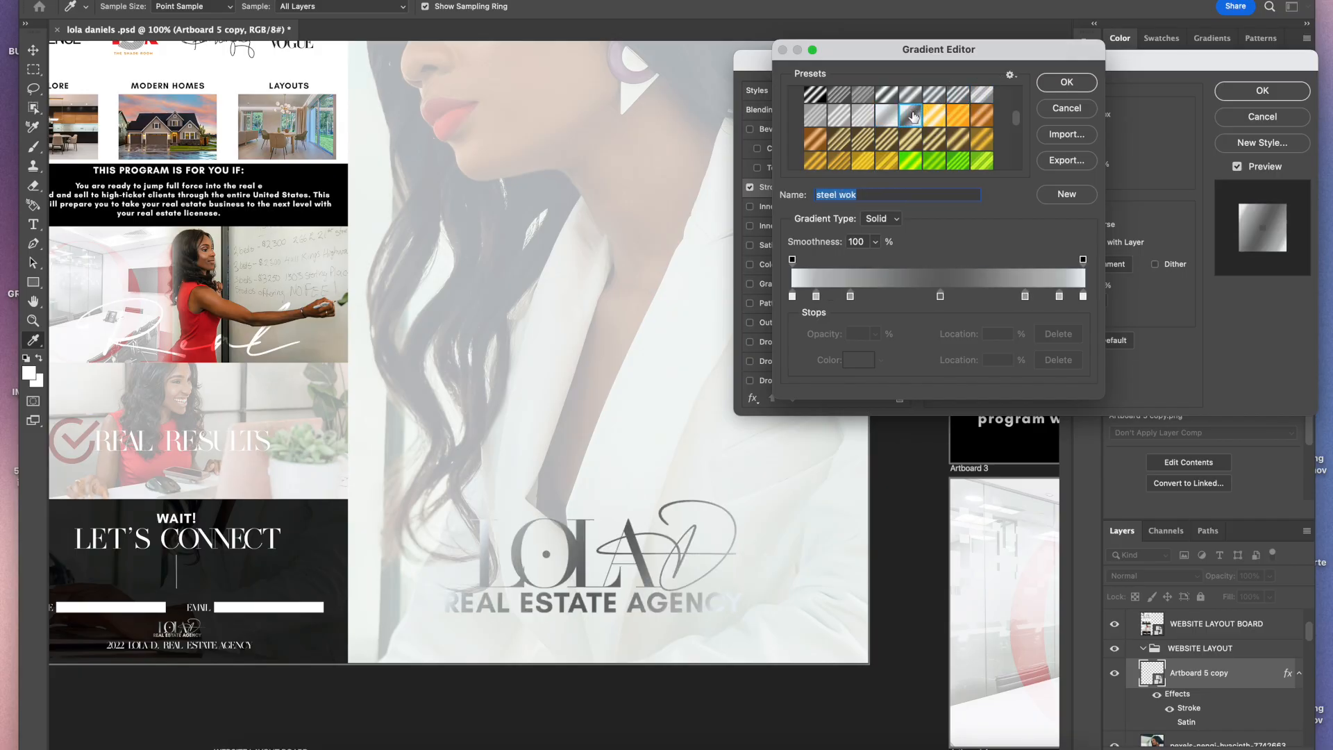
click(888, 117)
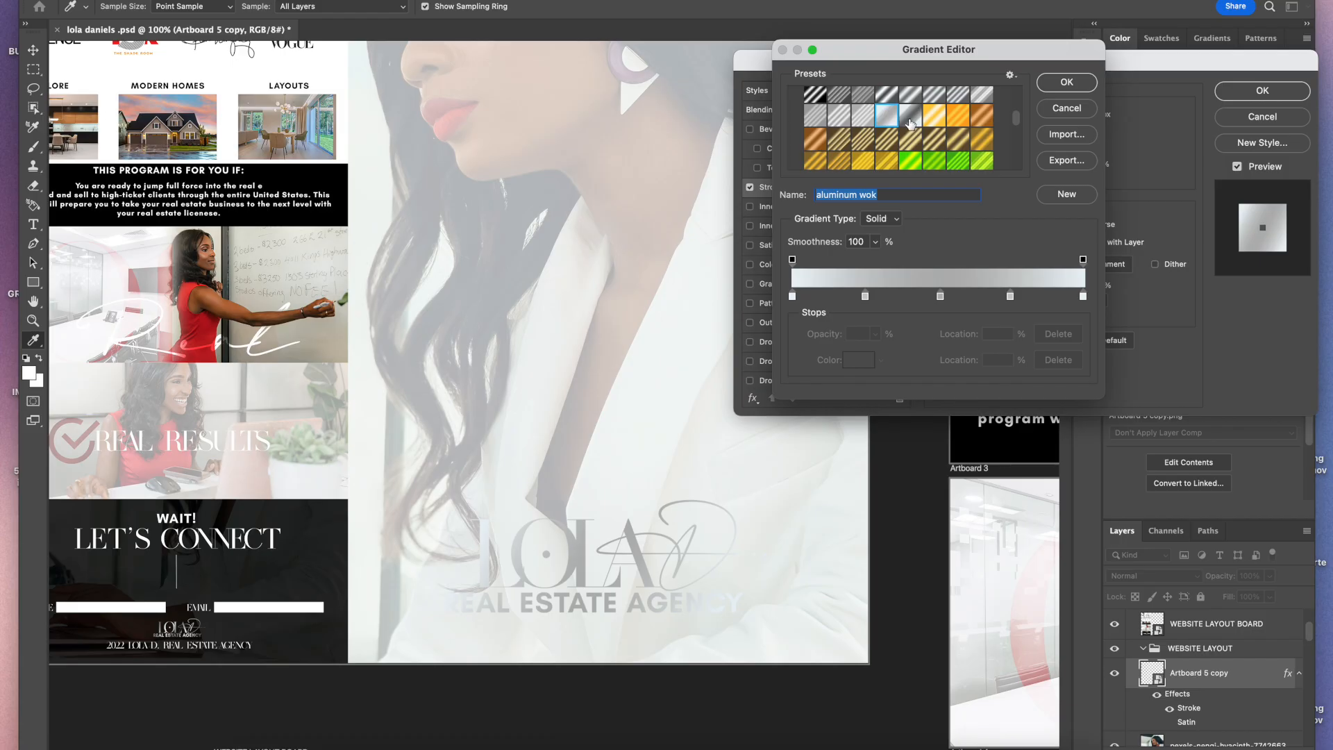
click(910, 118)
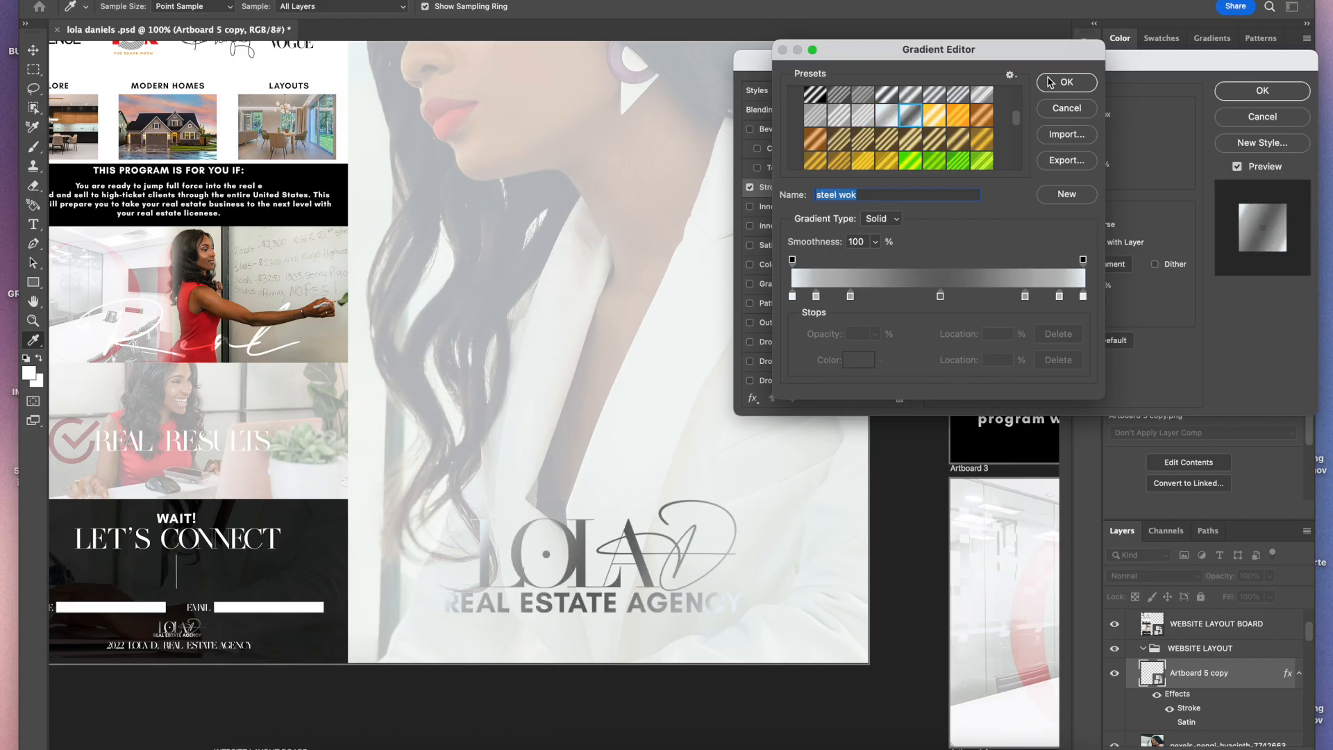
click(865, 117)
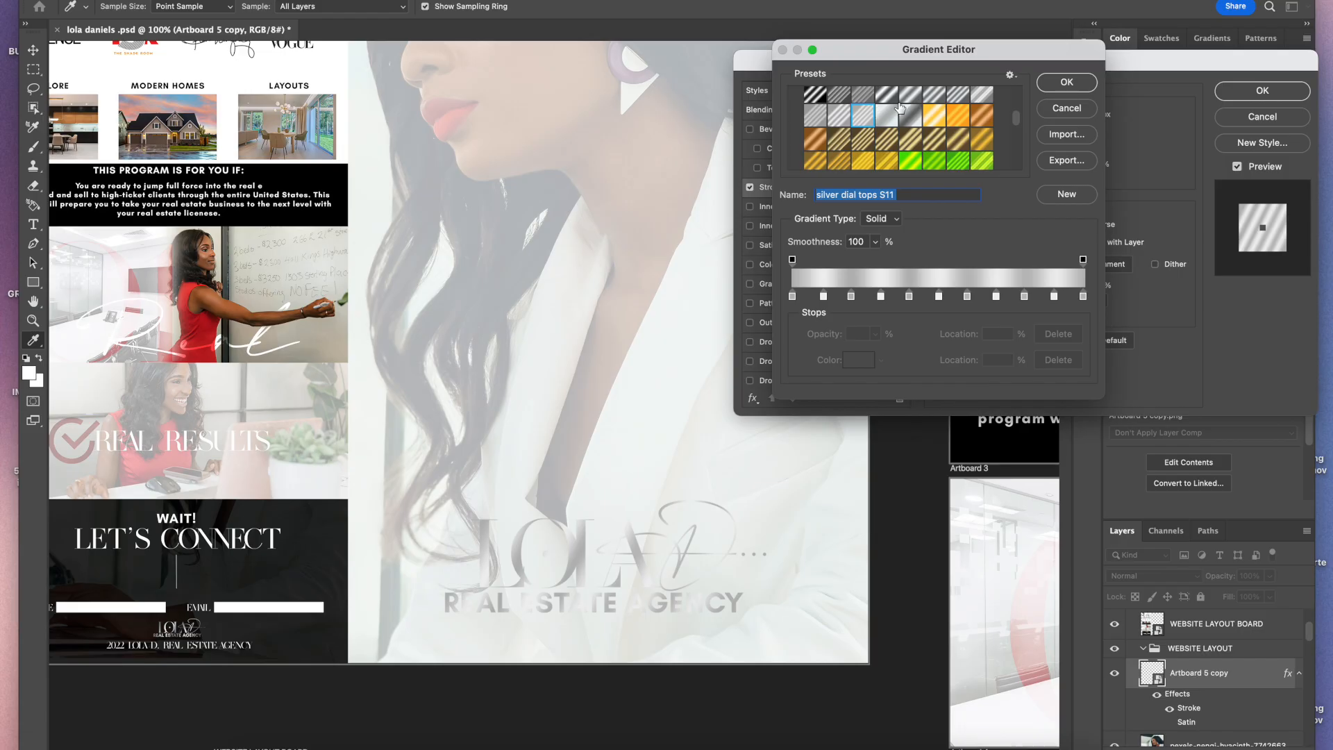
click(975, 94)
click(954, 97)
click(923, 101)
click(911, 99)
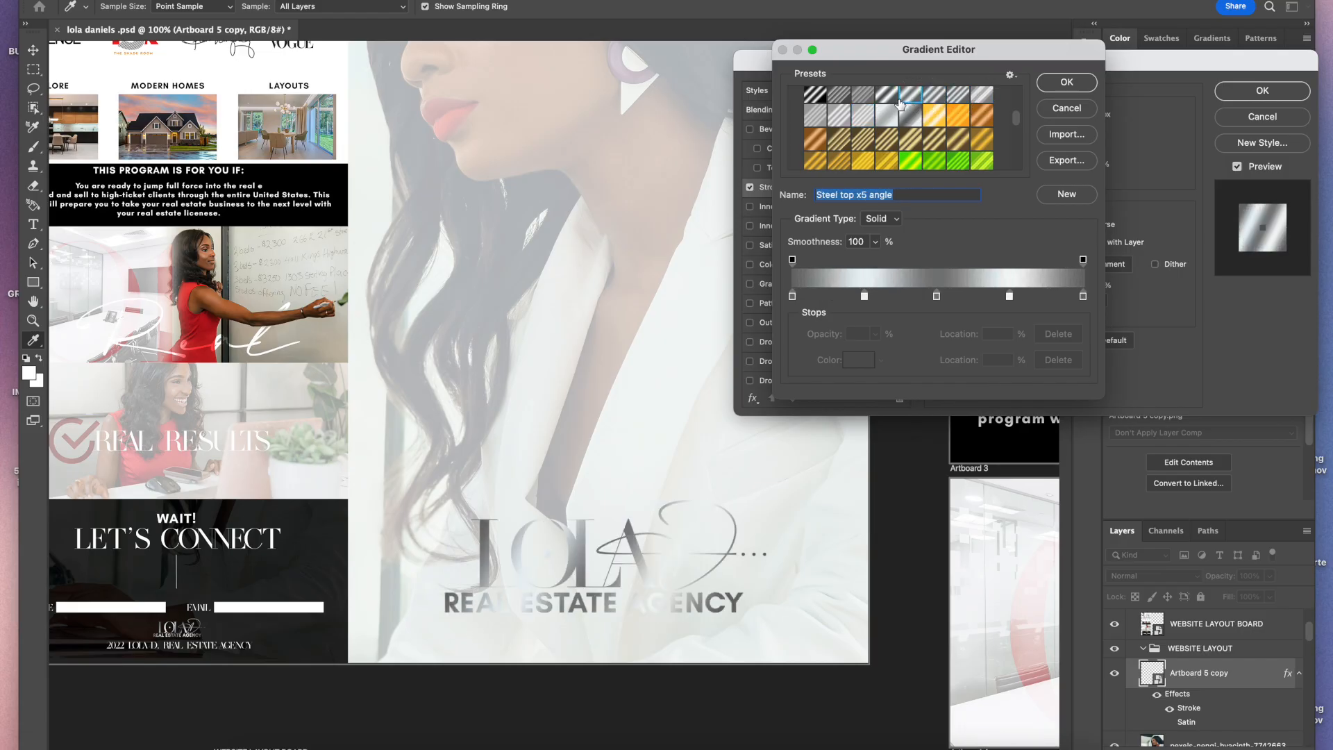
click(900, 104)
click(896, 113)
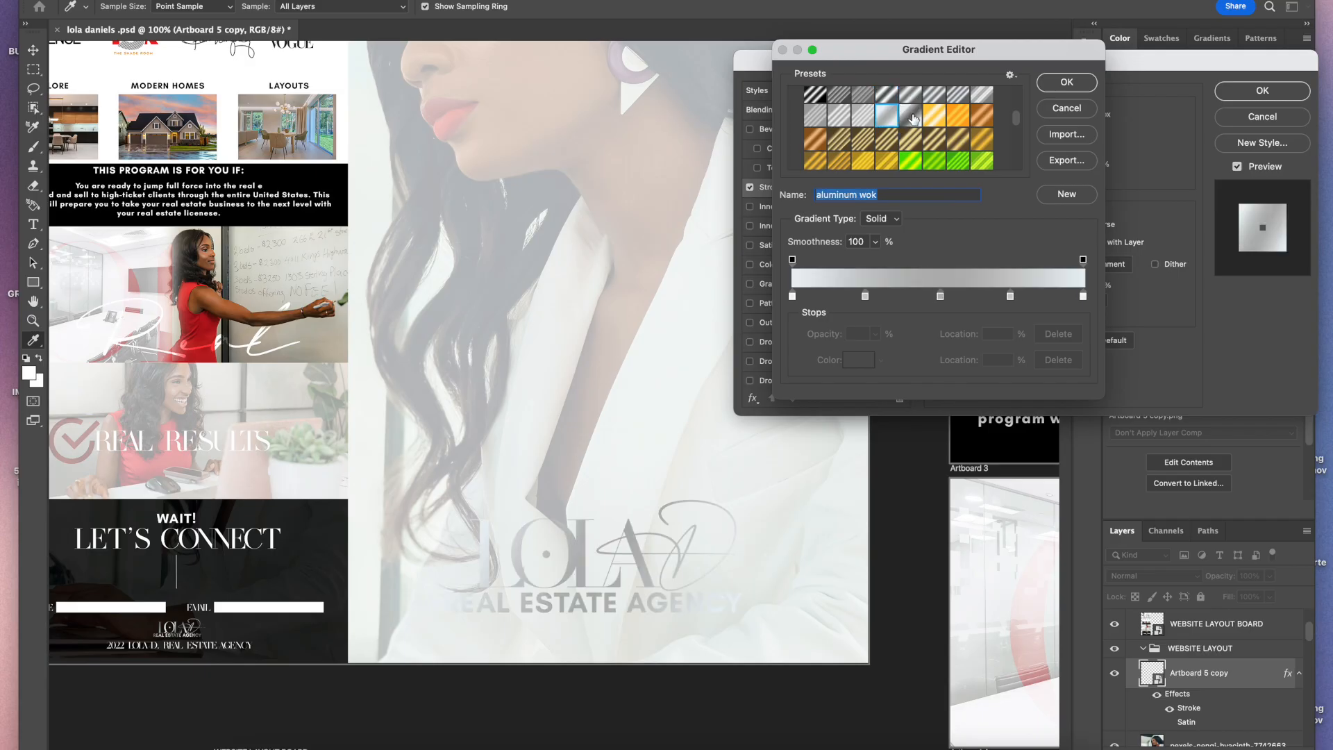
click(914, 118)
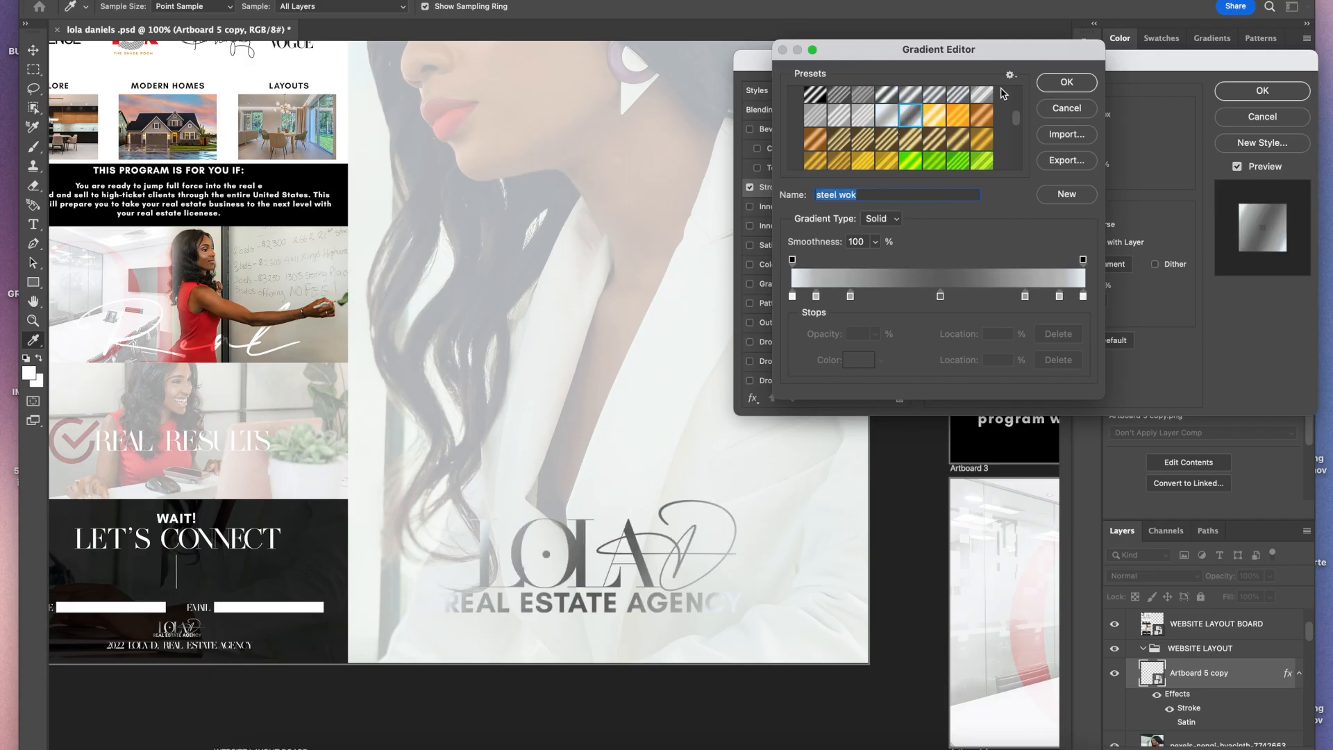
click(1057, 85)
drag(991, 273, 984, 267)
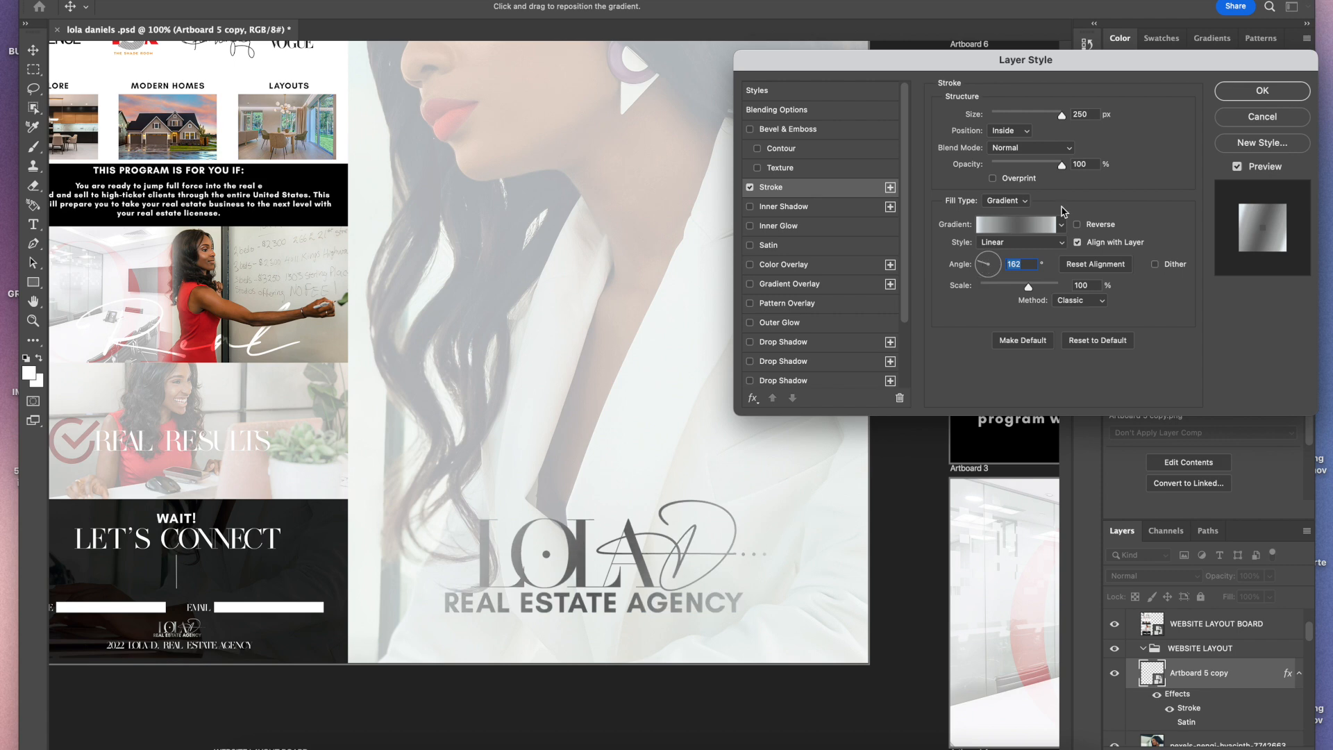
click(1261, 91)
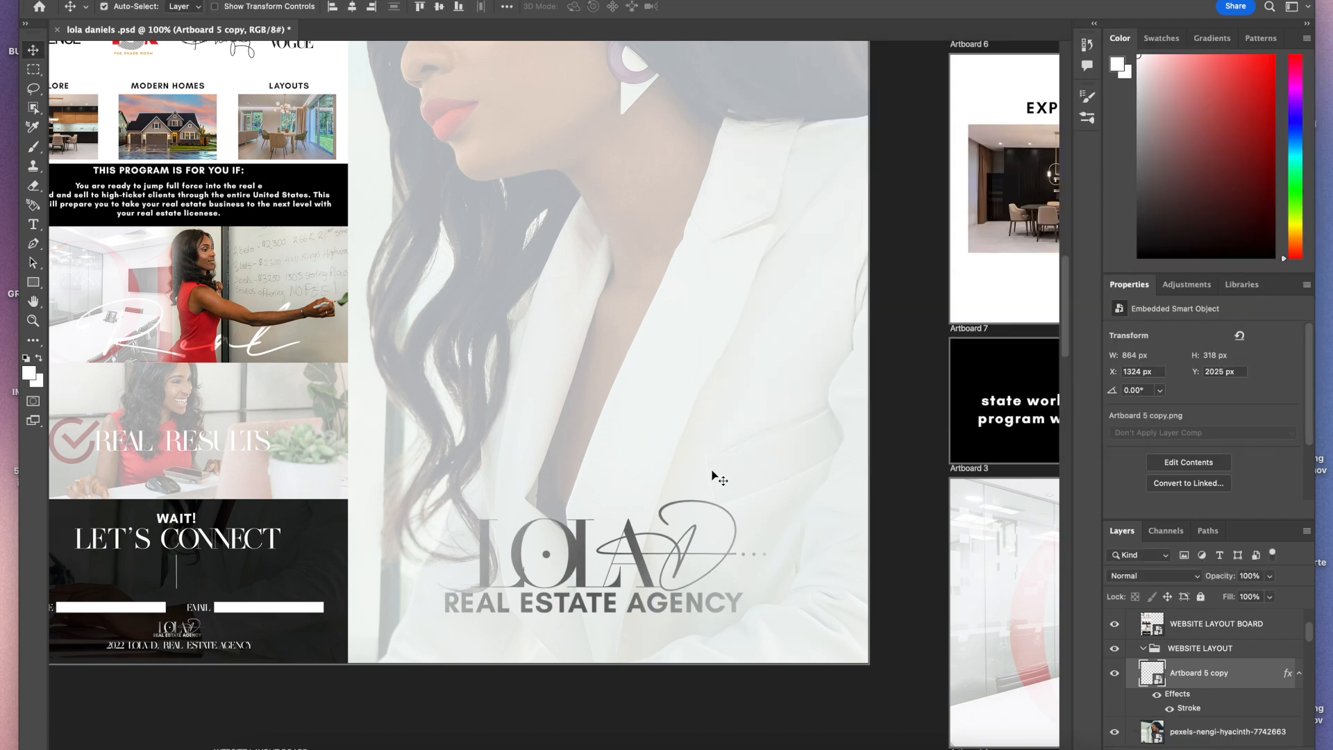
Step: Reopen the logo's layer style and switch the stroke gradient to the Off Red Gel preset
scroll(691, 539, up, 10)
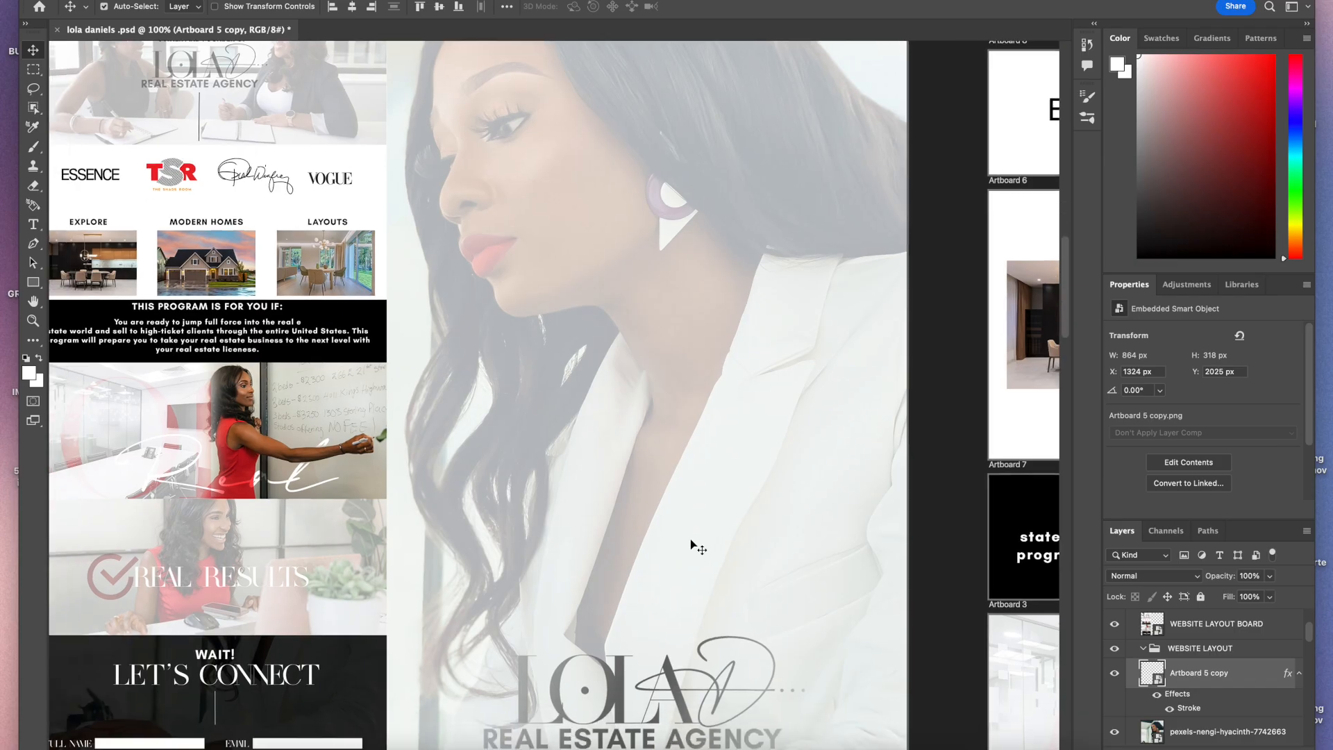
scroll(691, 539, down, 5)
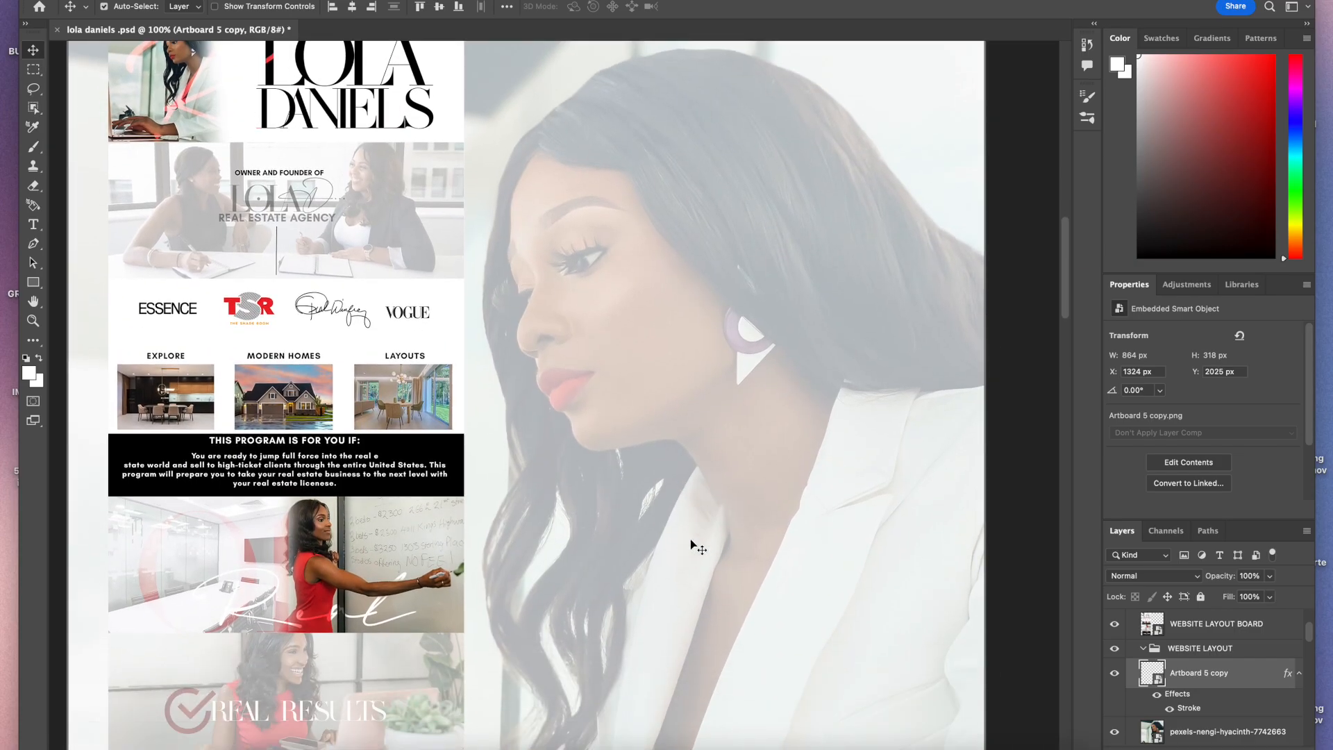
scroll(690, 539, down, 2)
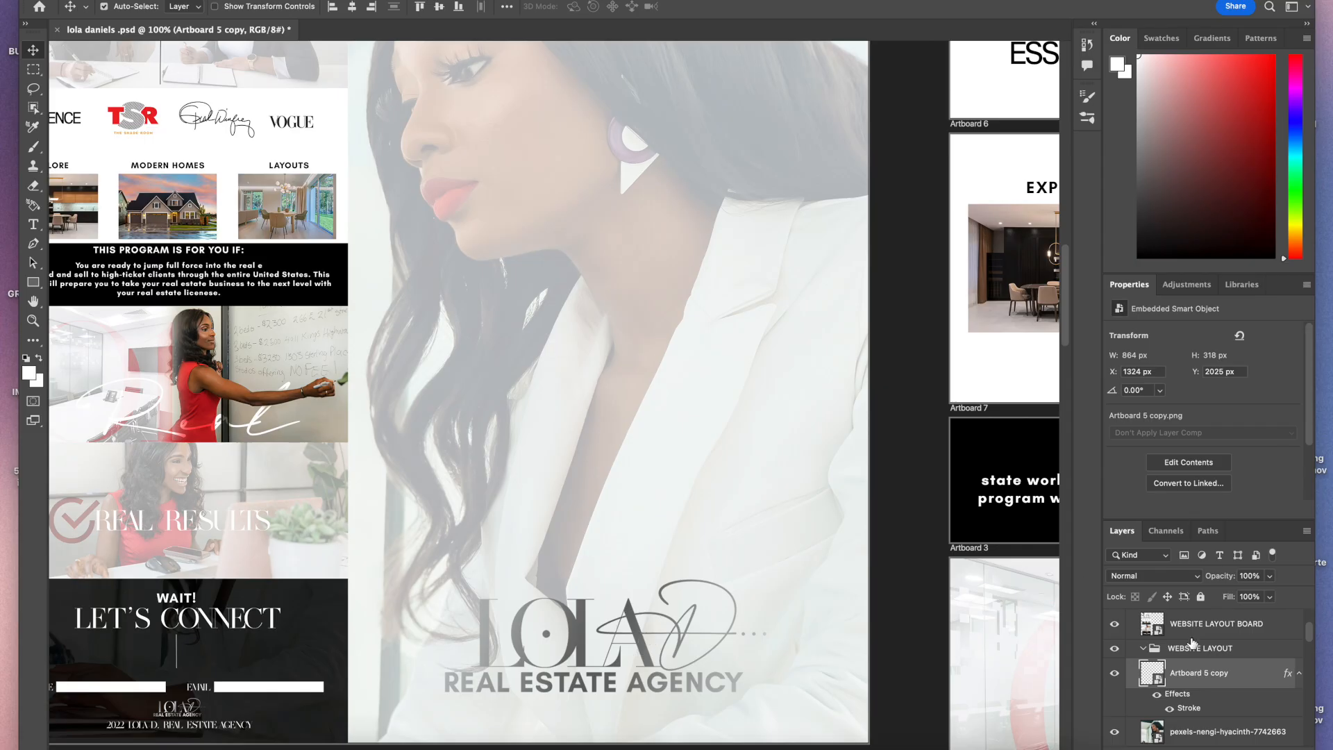
double_click(1238, 674)
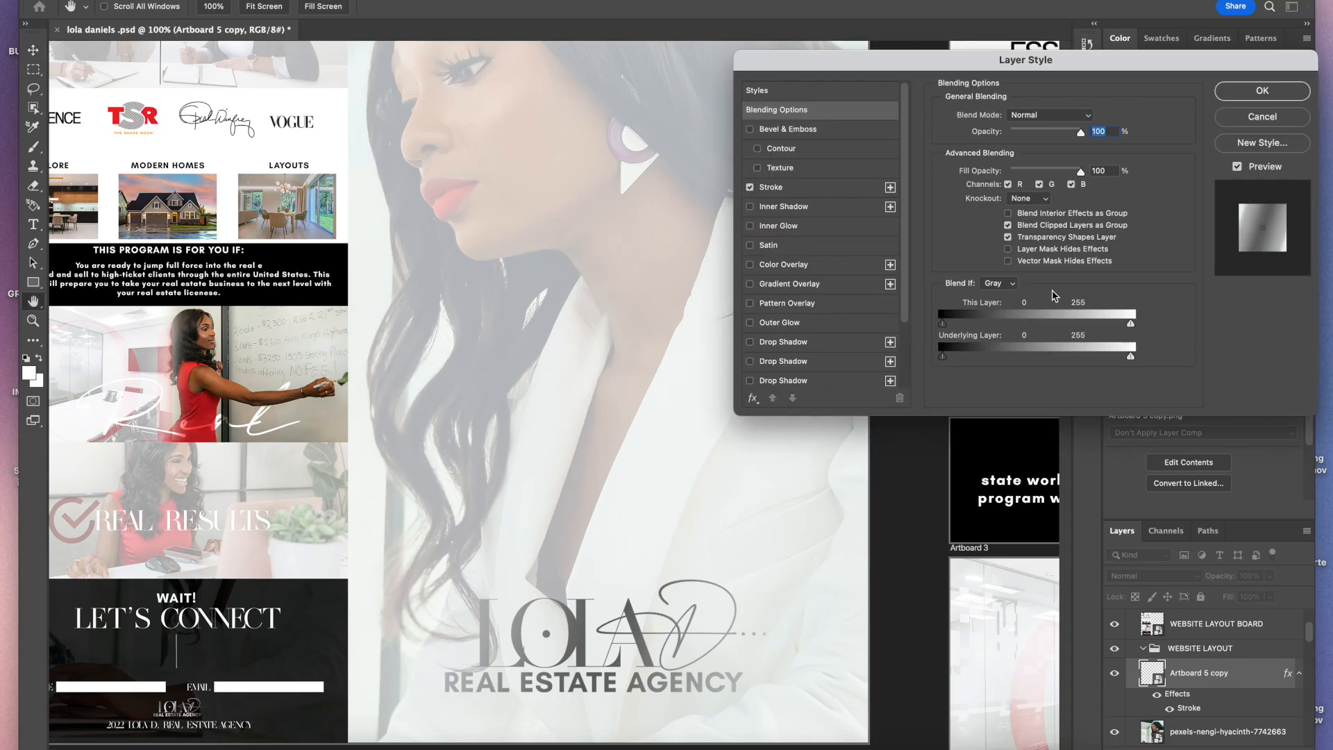
click(859, 191)
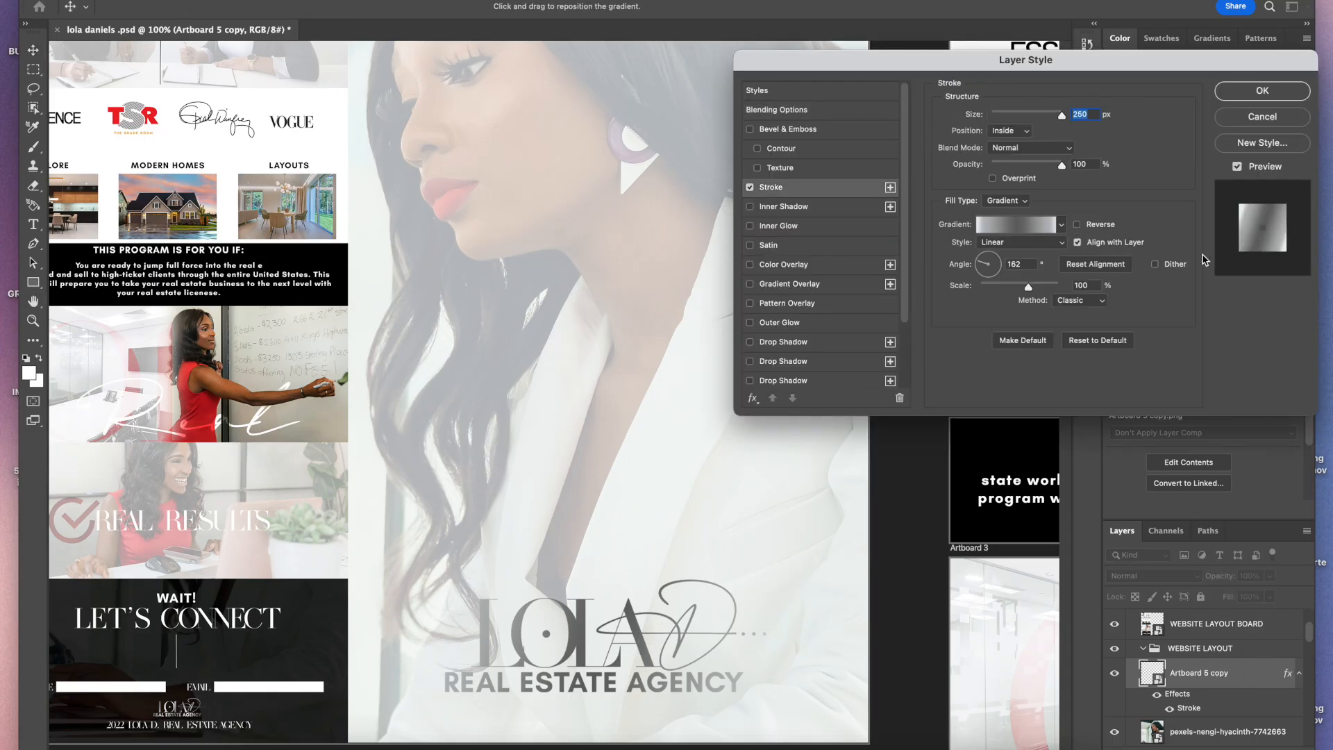
click(1046, 230)
drag(1016, 103, 1016, 195)
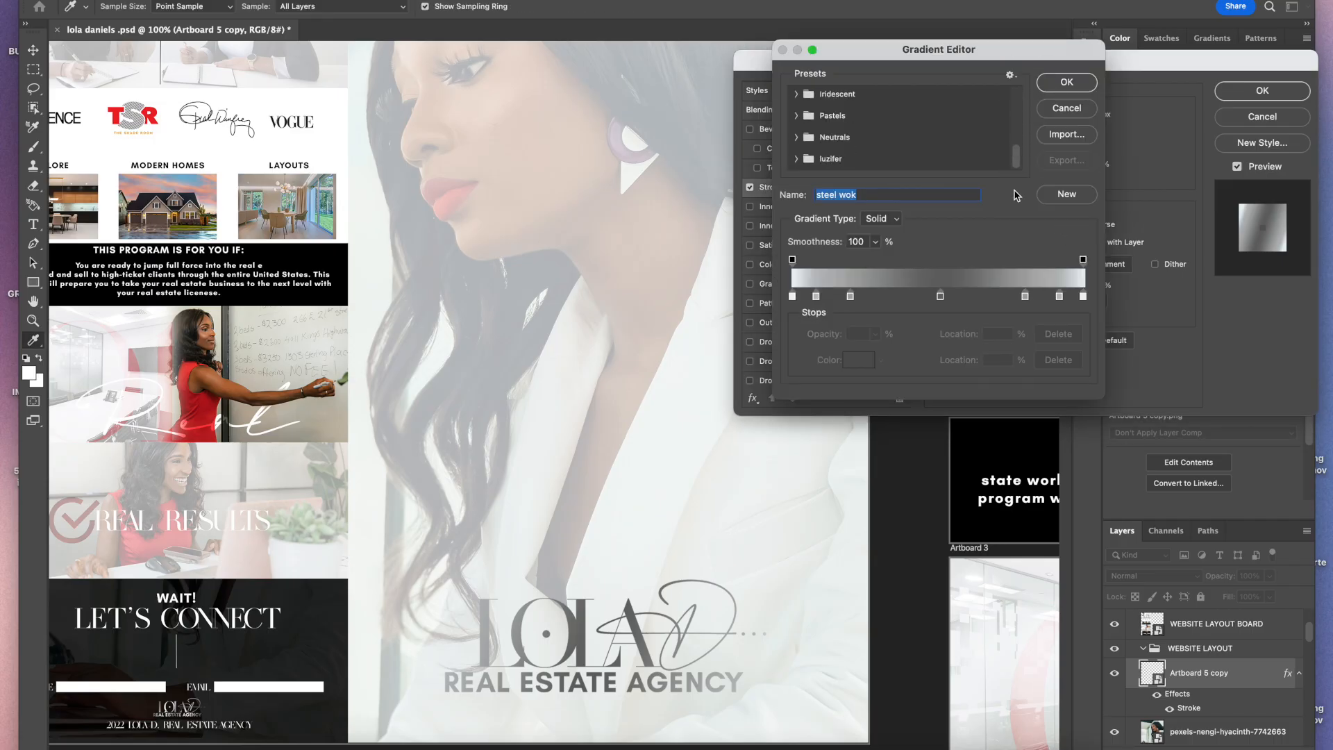
click(797, 160)
drag(1014, 96, 1016, 121)
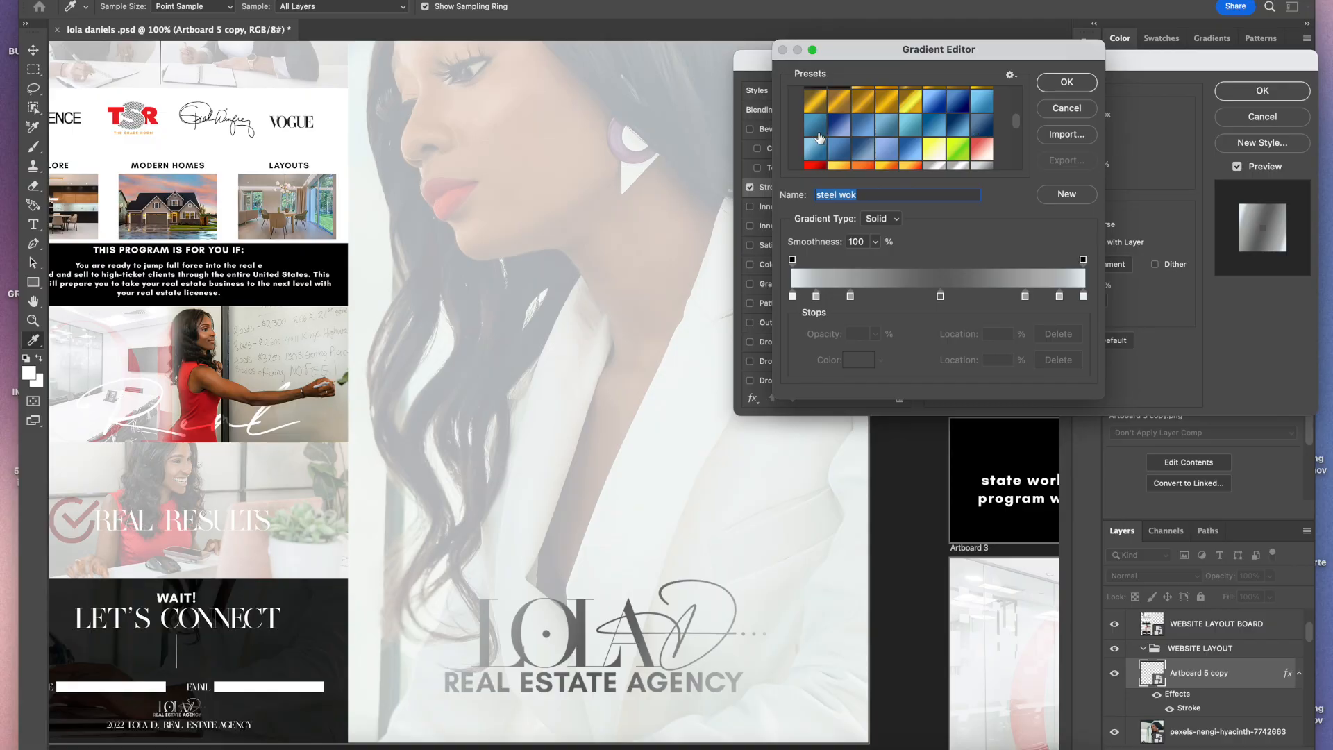
click(813, 166)
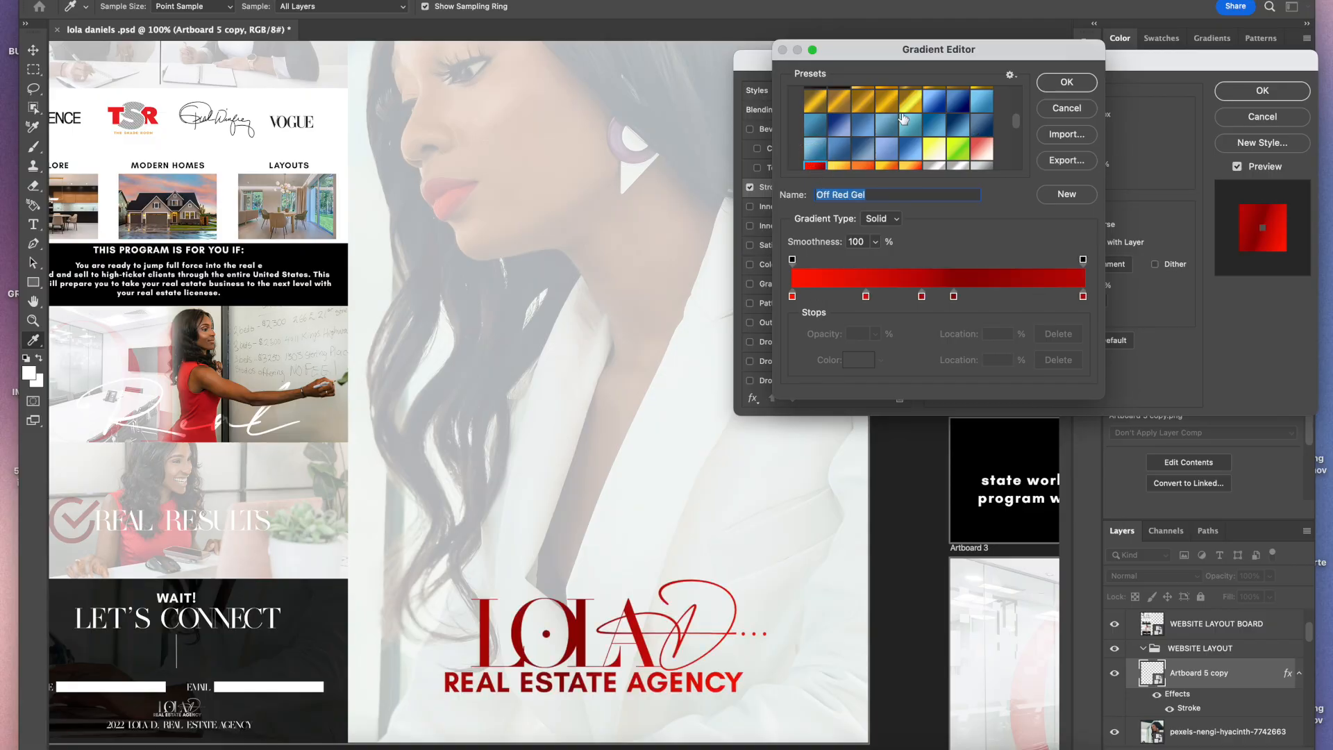
click(1063, 83)
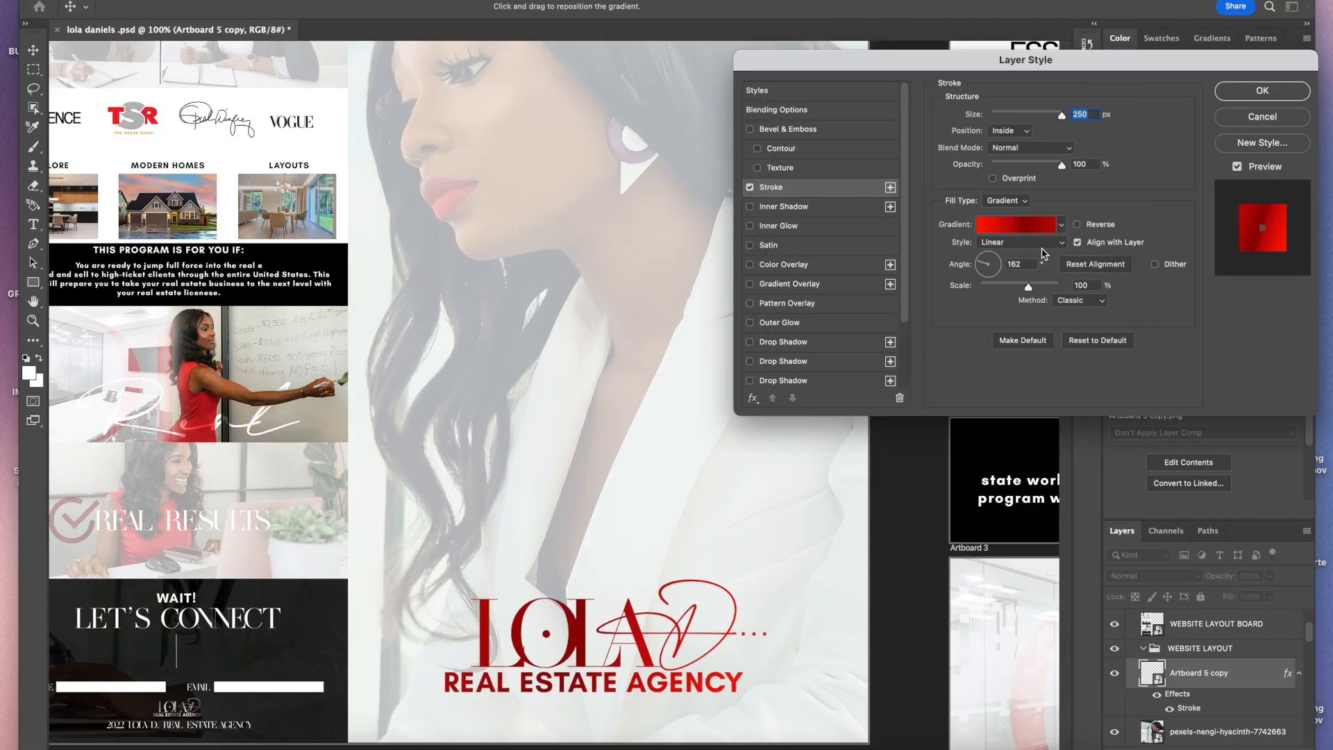
Step: Replace the logo stroke's gradient with a red metallic preset from the luzifer gradient set and apply the style
mouse_move(1065, 166)
mouse_down()
mouse_move(1031, 168)
mouse_move(1080, 165)
mouse_up()
click(1063, 225)
drag(1088, 266, 1087, 326)
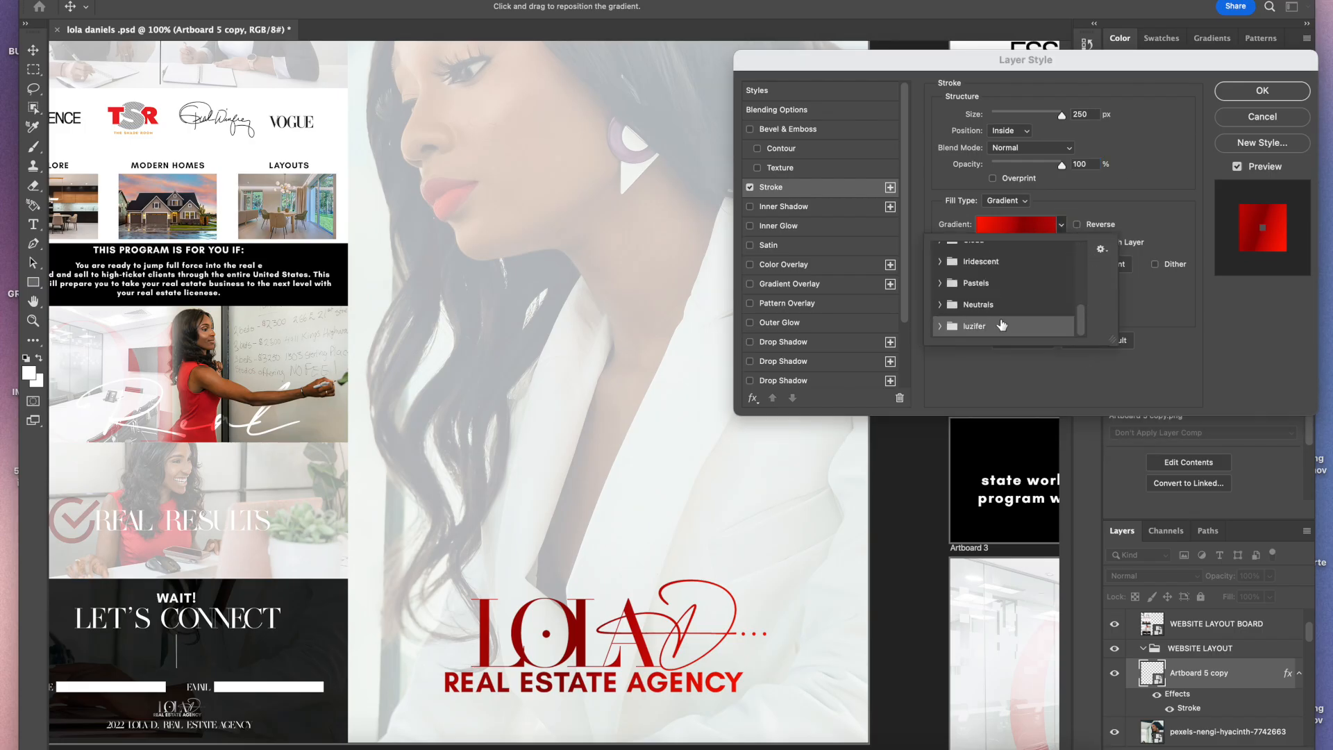
click(938, 326)
drag(1083, 257, 1082, 267)
scroll(1082, 268, down, 5)
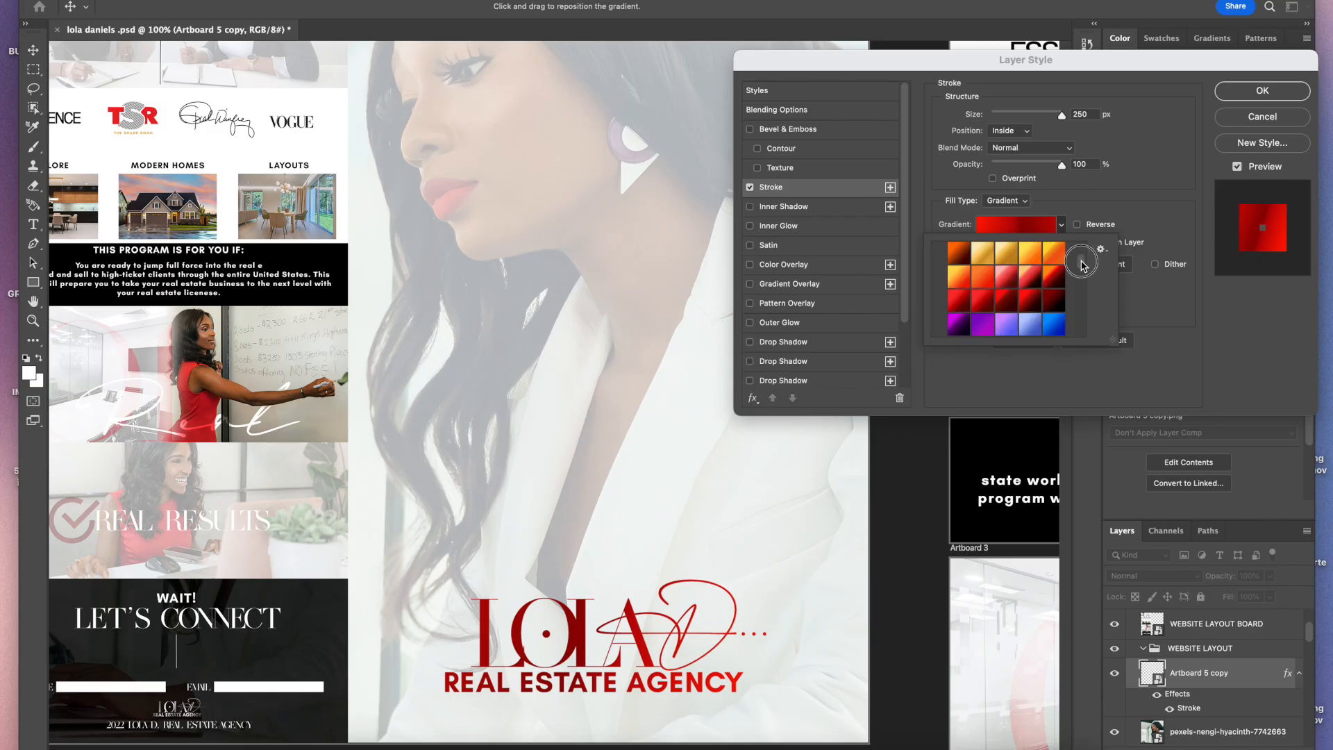
scroll(1081, 264, down, 6)
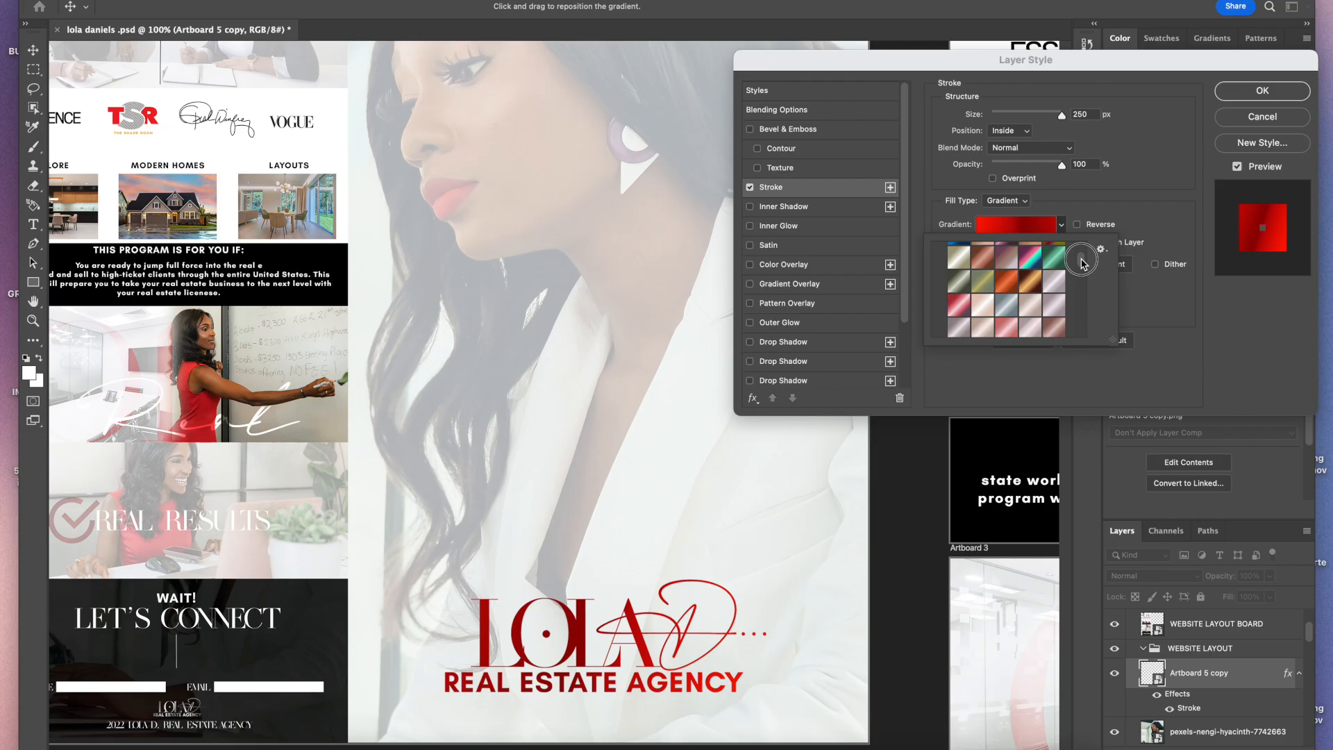
click(1056, 286)
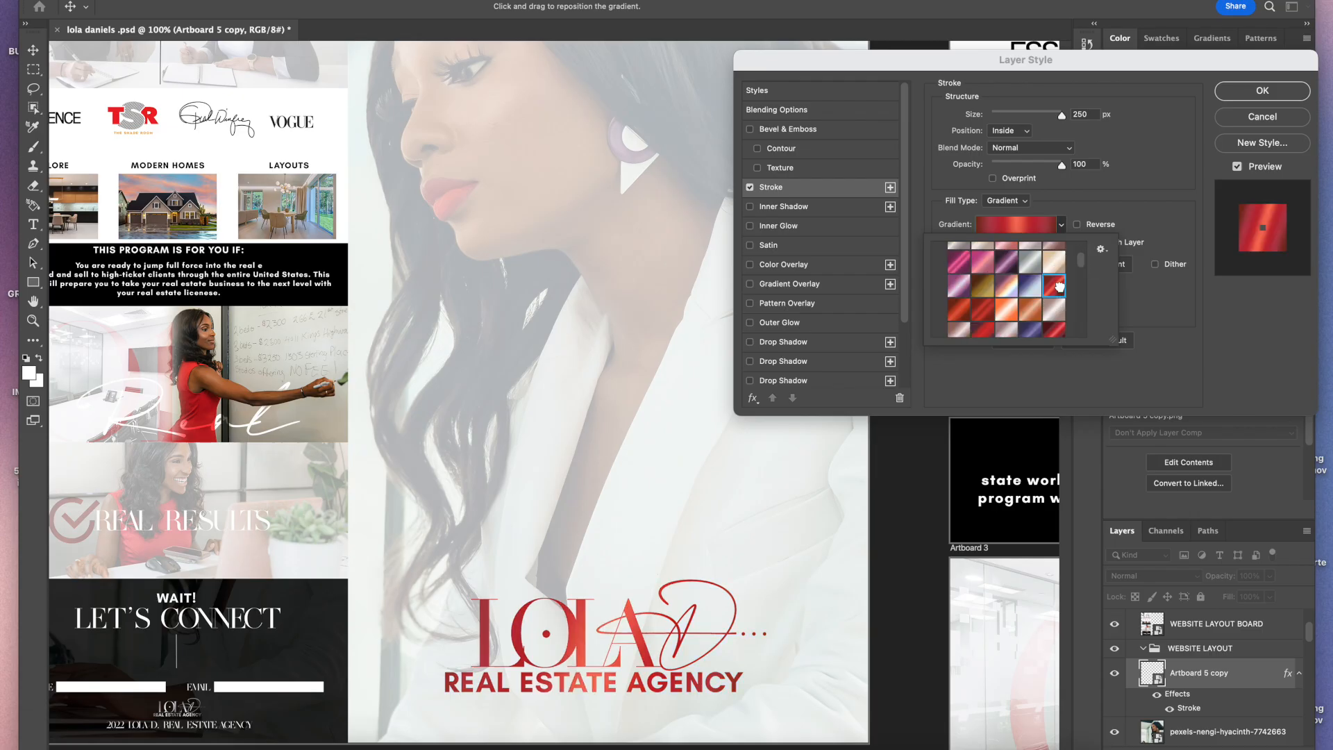
click(1056, 329)
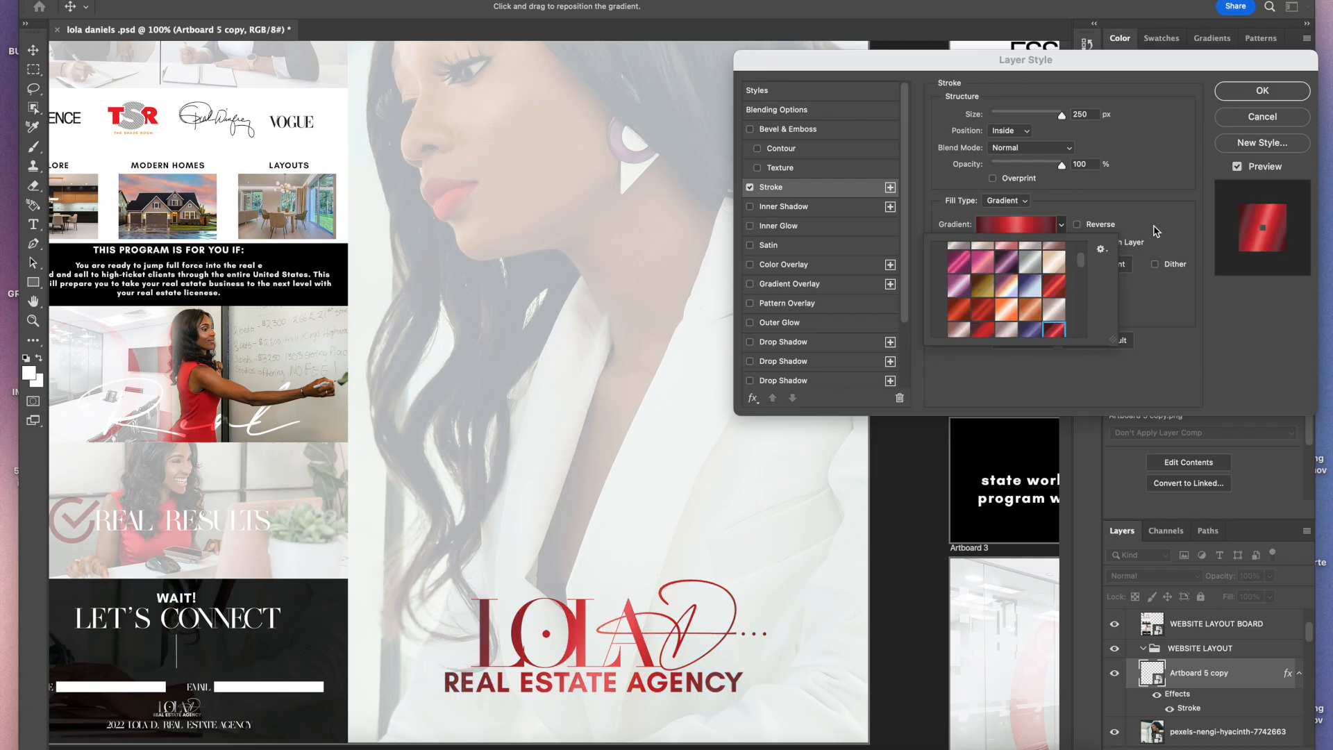
click(1254, 96)
click(1259, 92)
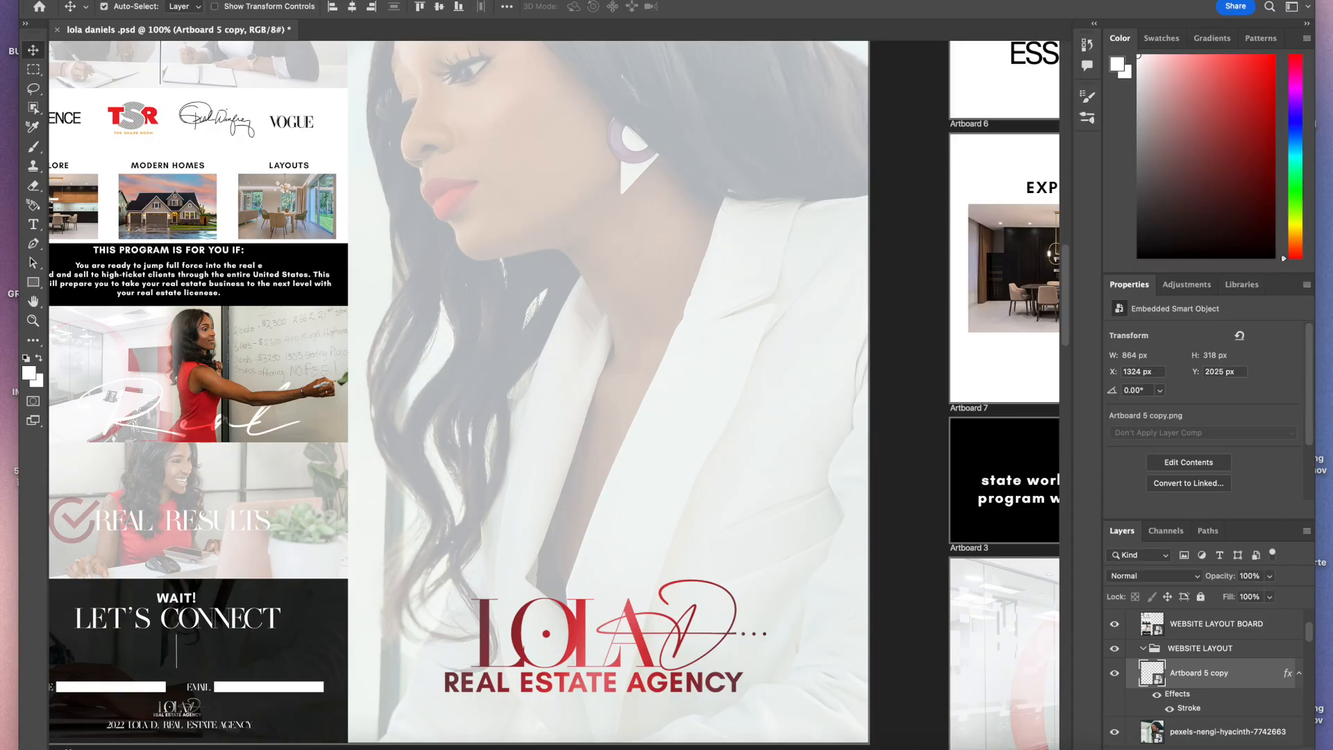
key(super+minus)
key(super+minus)
key(super+minus)
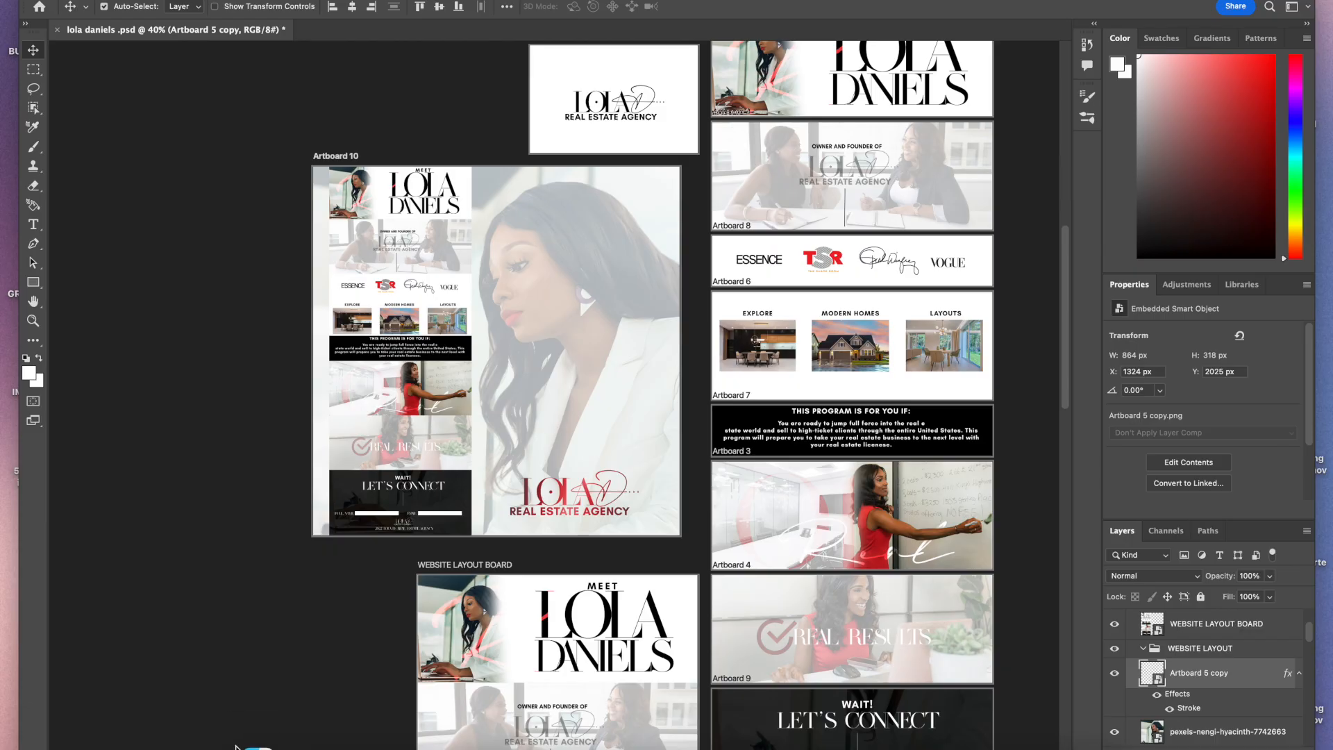
Step: Open the background photo's layer style and try Stroke and Bevel & Emboss effects, then turn both off
drag(587, 503, 588, 502)
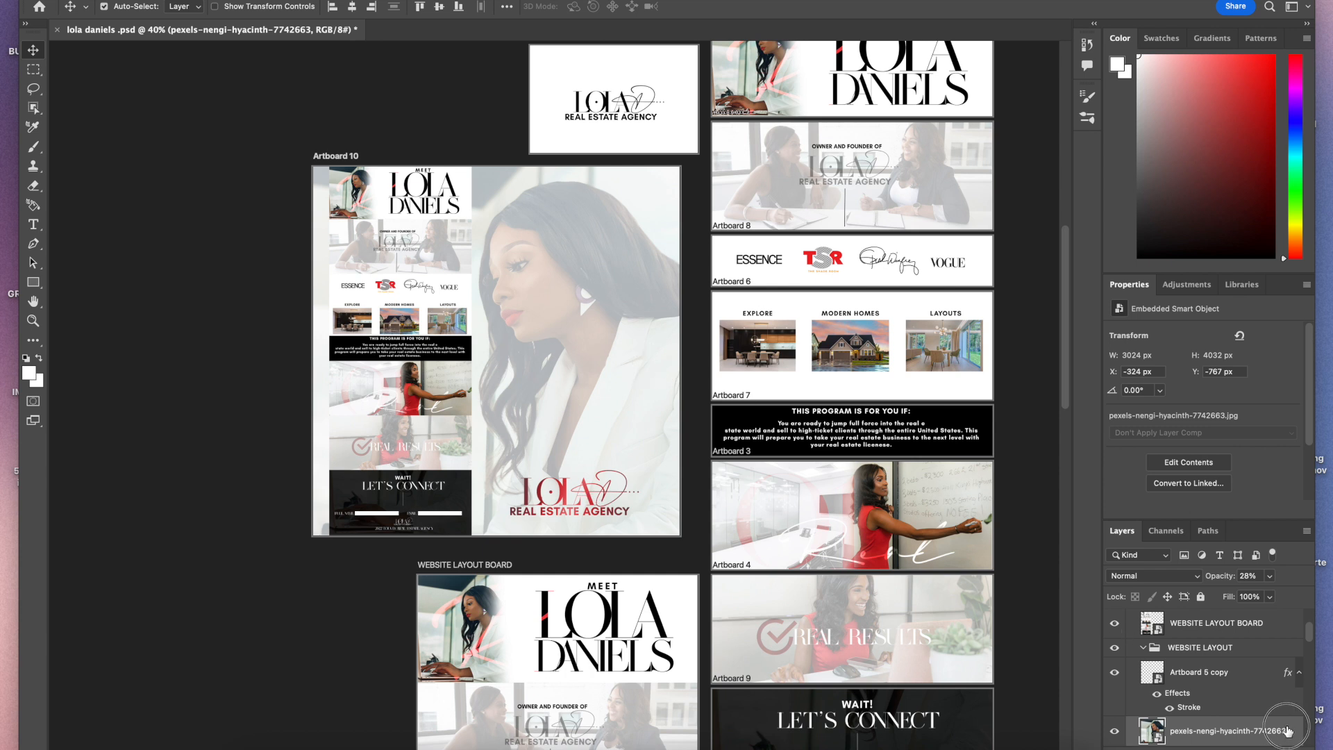
double_click(1244, 731)
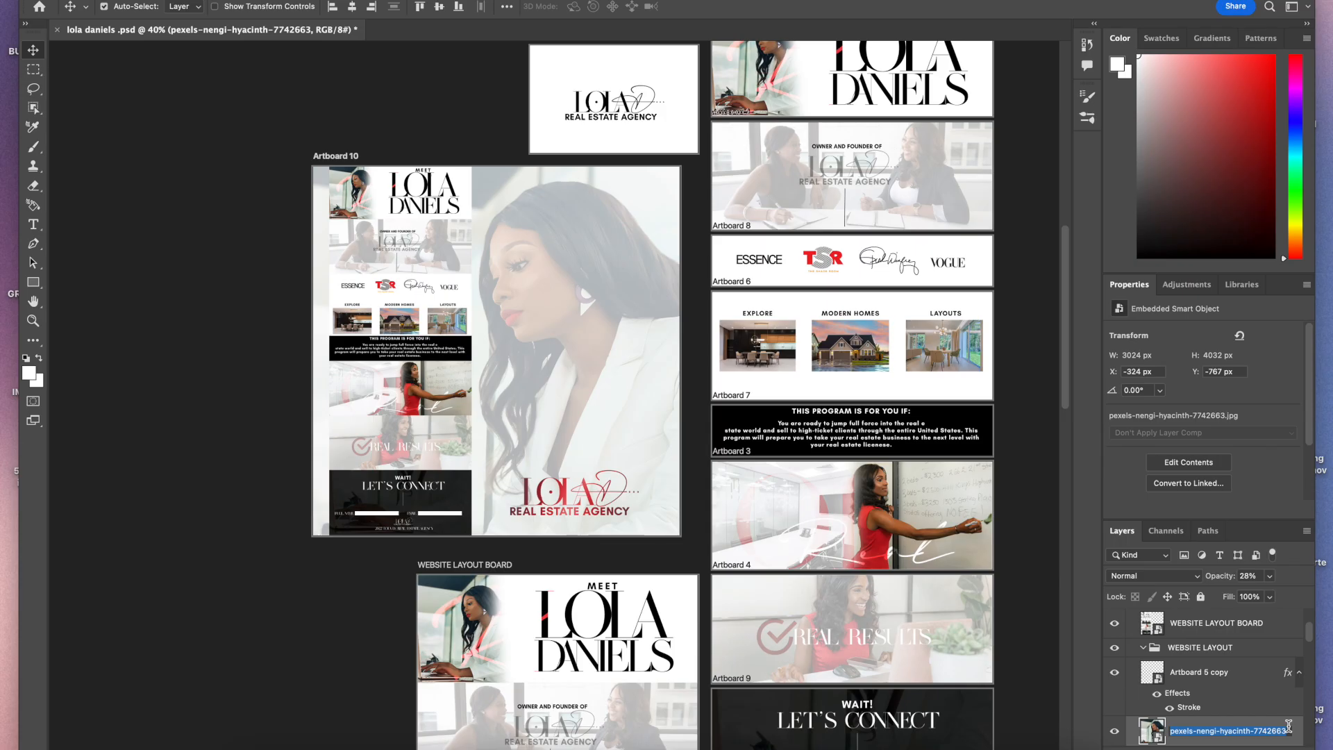
double_click(1257, 726)
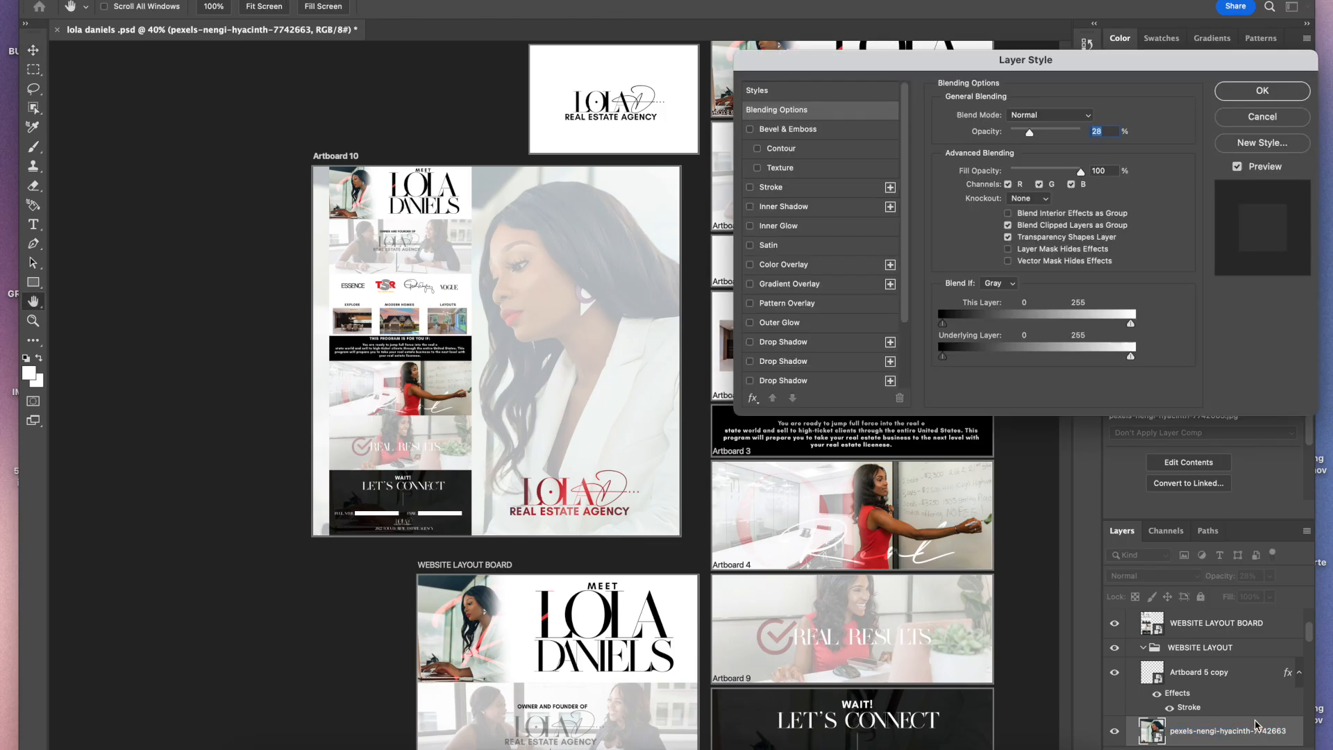
click(772, 188)
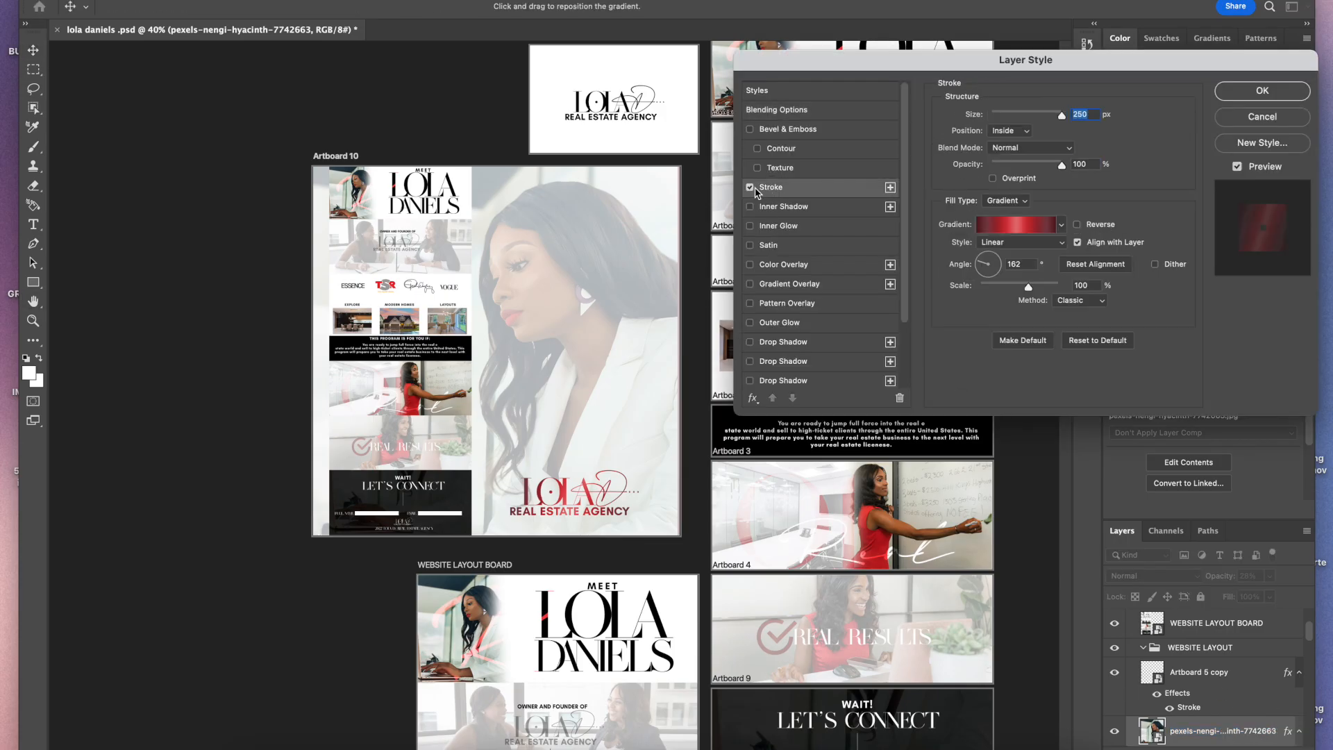
click(750, 188)
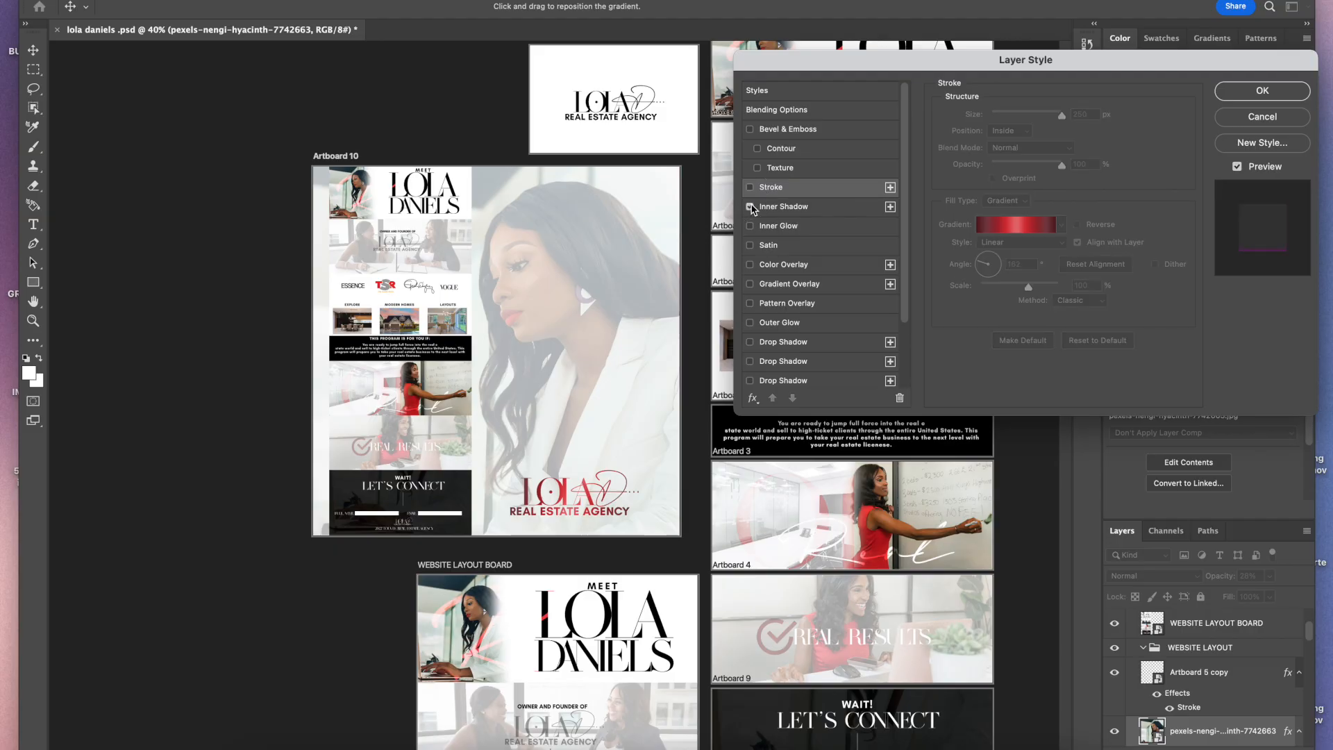
click(762, 129)
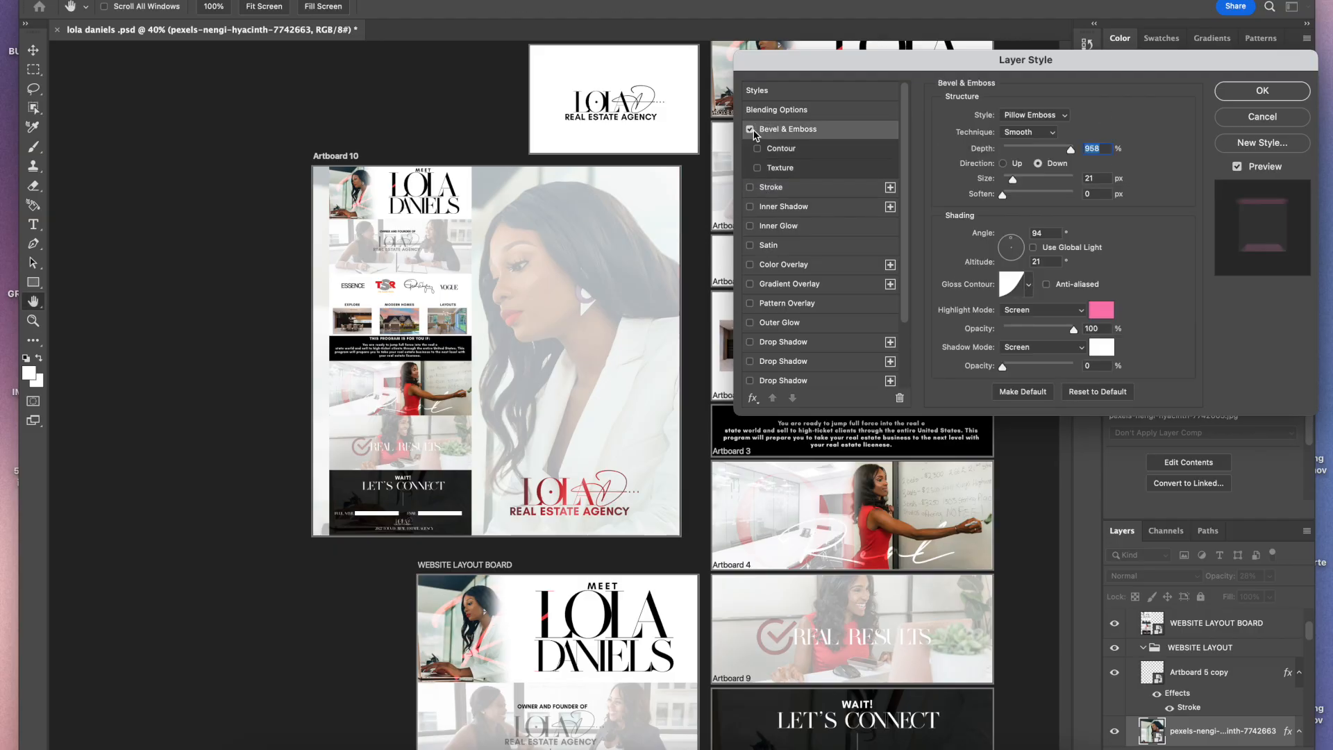
click(758, 148)
click(758, 149)
click(750, 130)
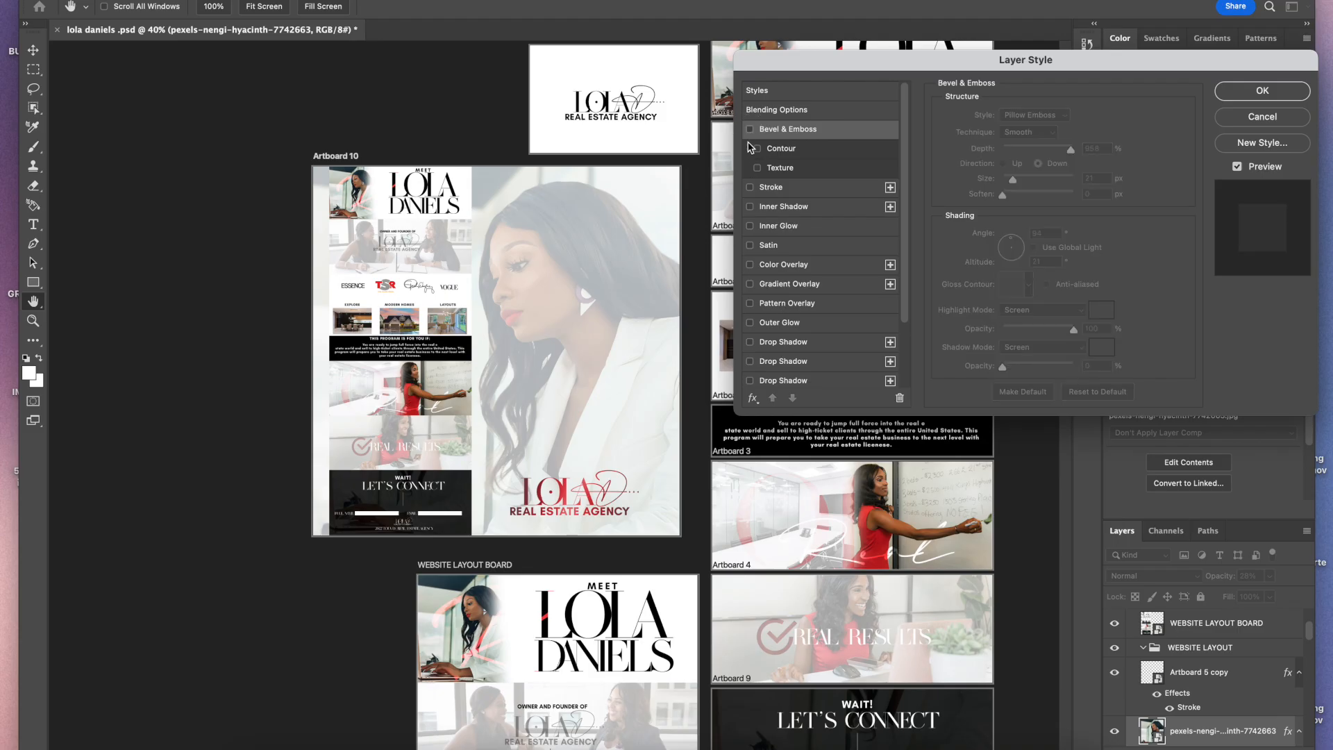
Step: Add a color overlay to the background photo sampled from the red dress, lower its opacity to 0%, and apply
click(751, 266)
click(782, 268)
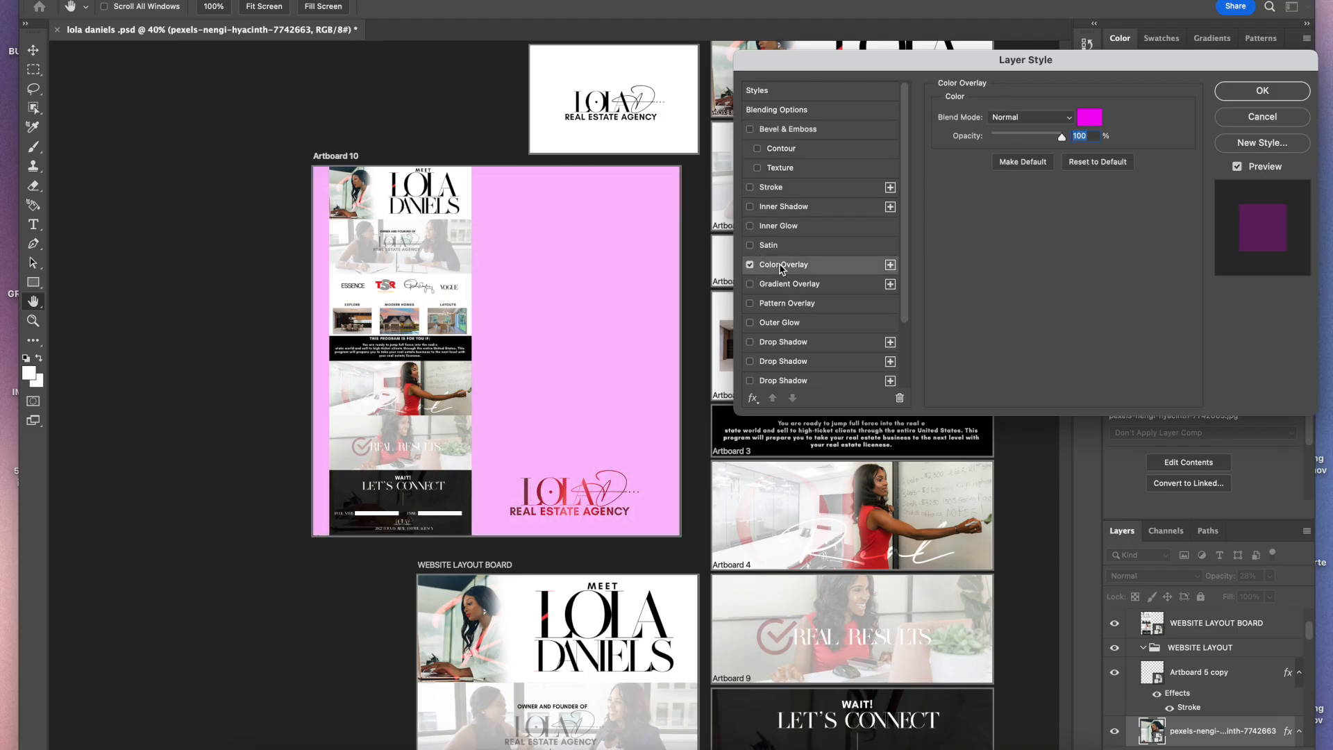
click(1087, 118)
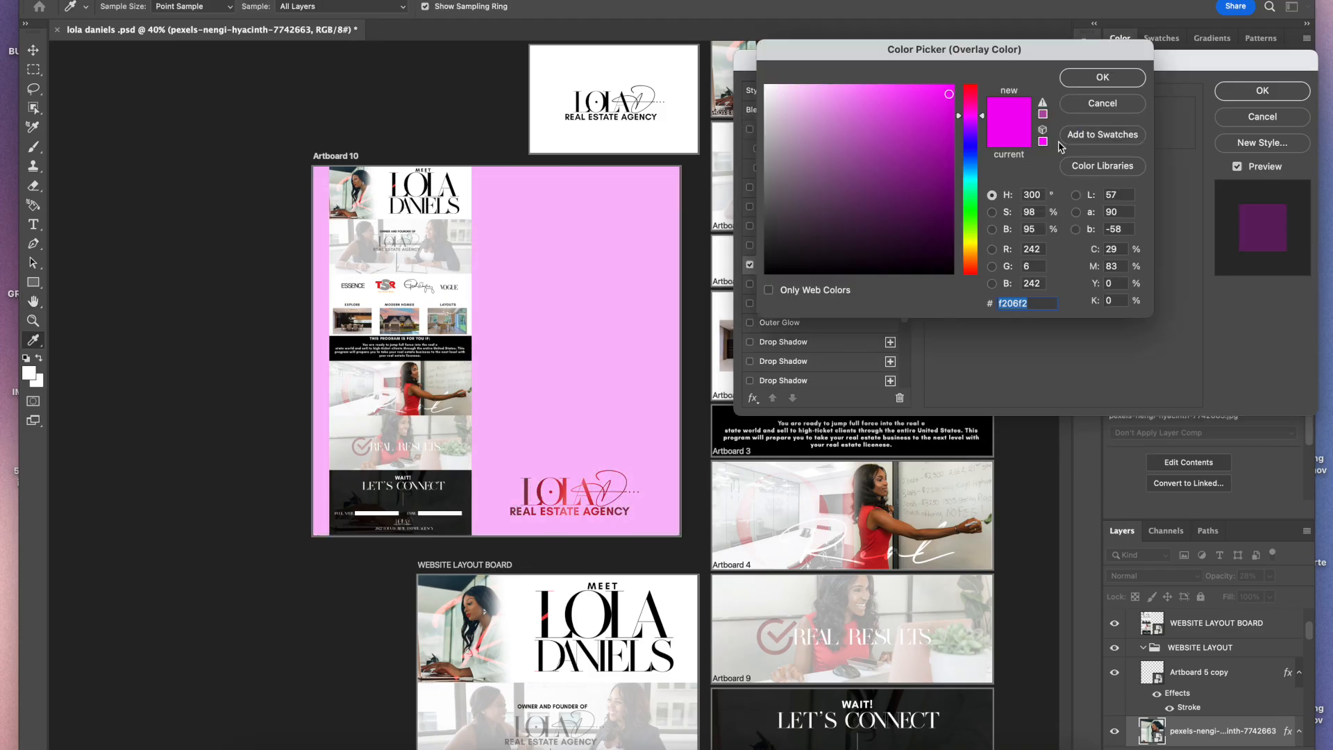
click(878, 542)
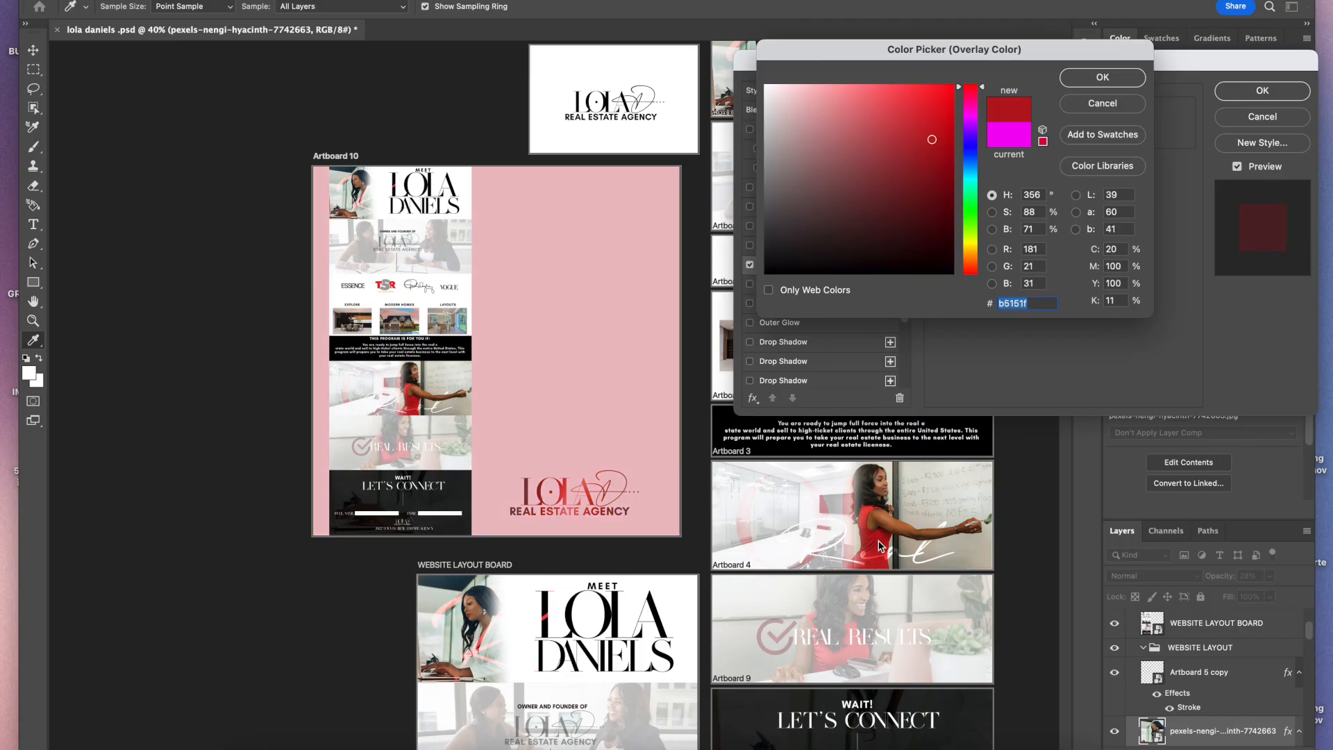
click(1092, 82)
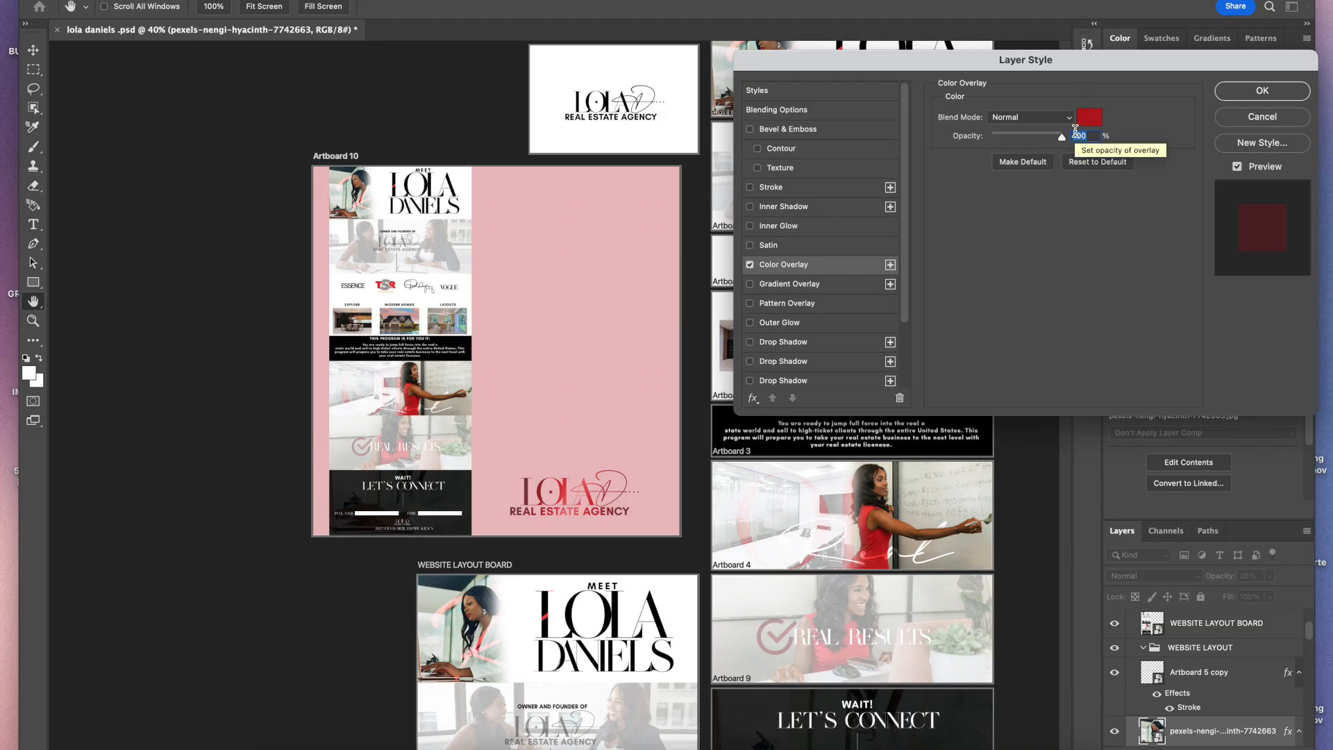
drag(1062, 137, 963, 145)
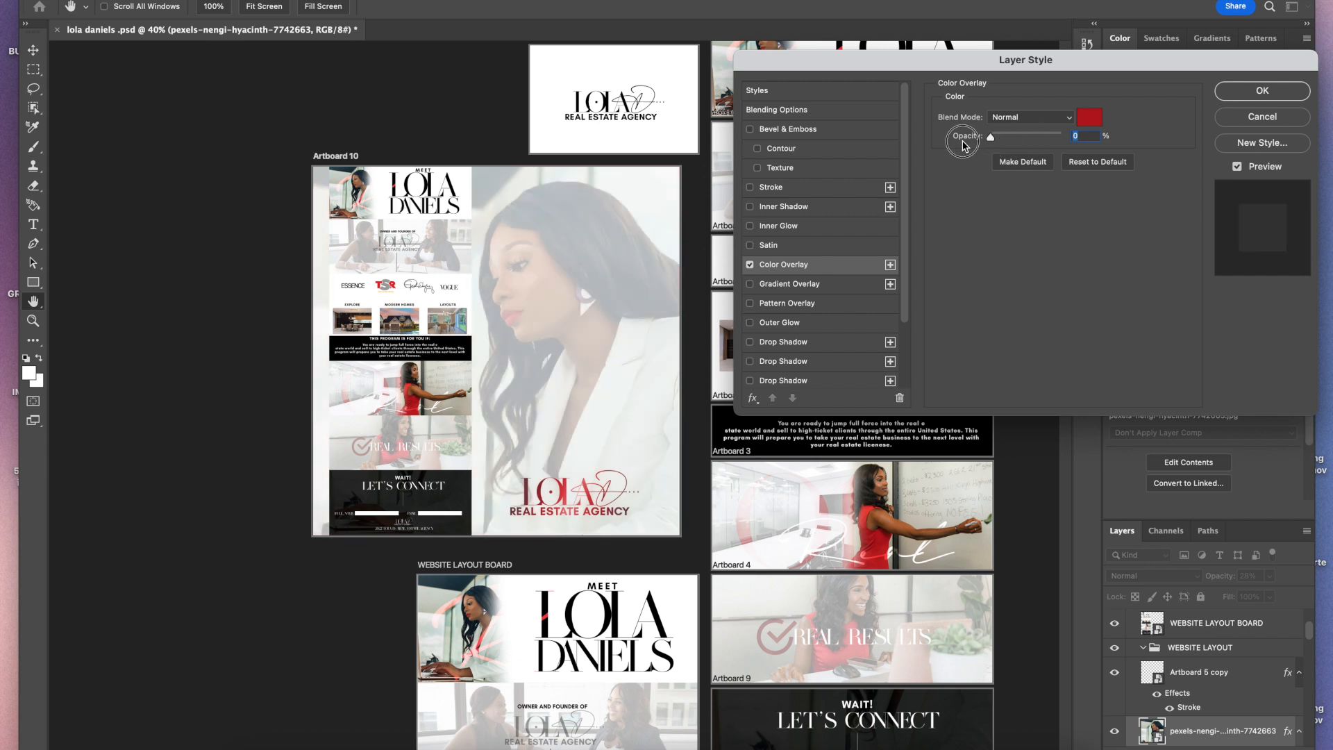
click(1262, 90)
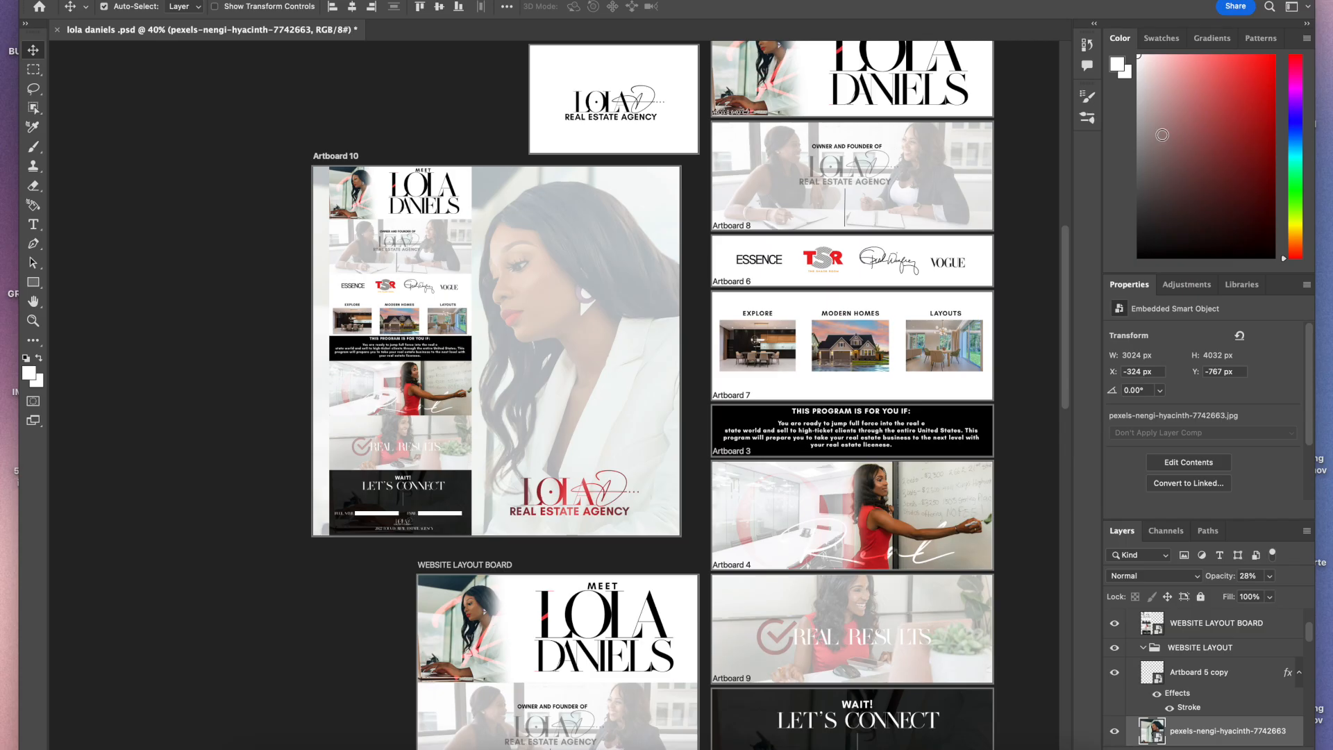
Step: Reposition the background photo upward and to the right, and nudge the logo slightly up
drag(627, 414, 646, 374)
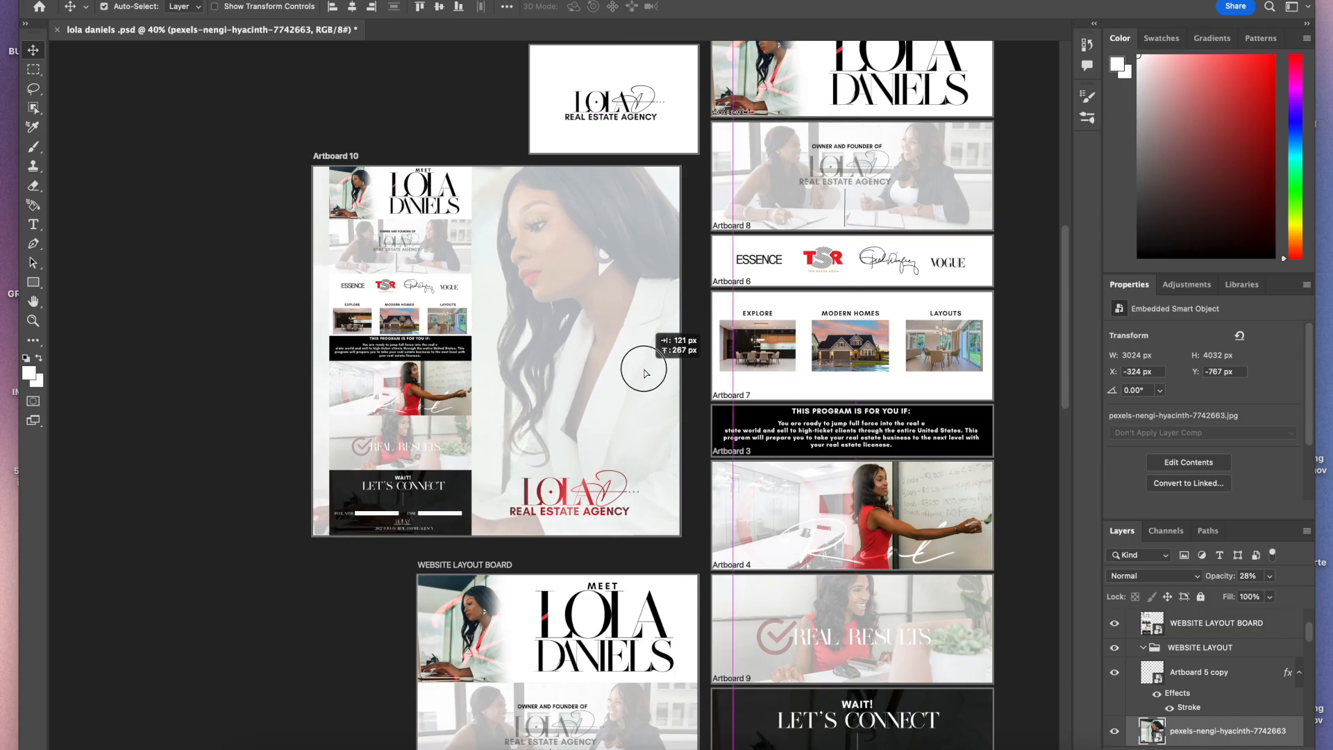
drag(645, 375, 645, 376)
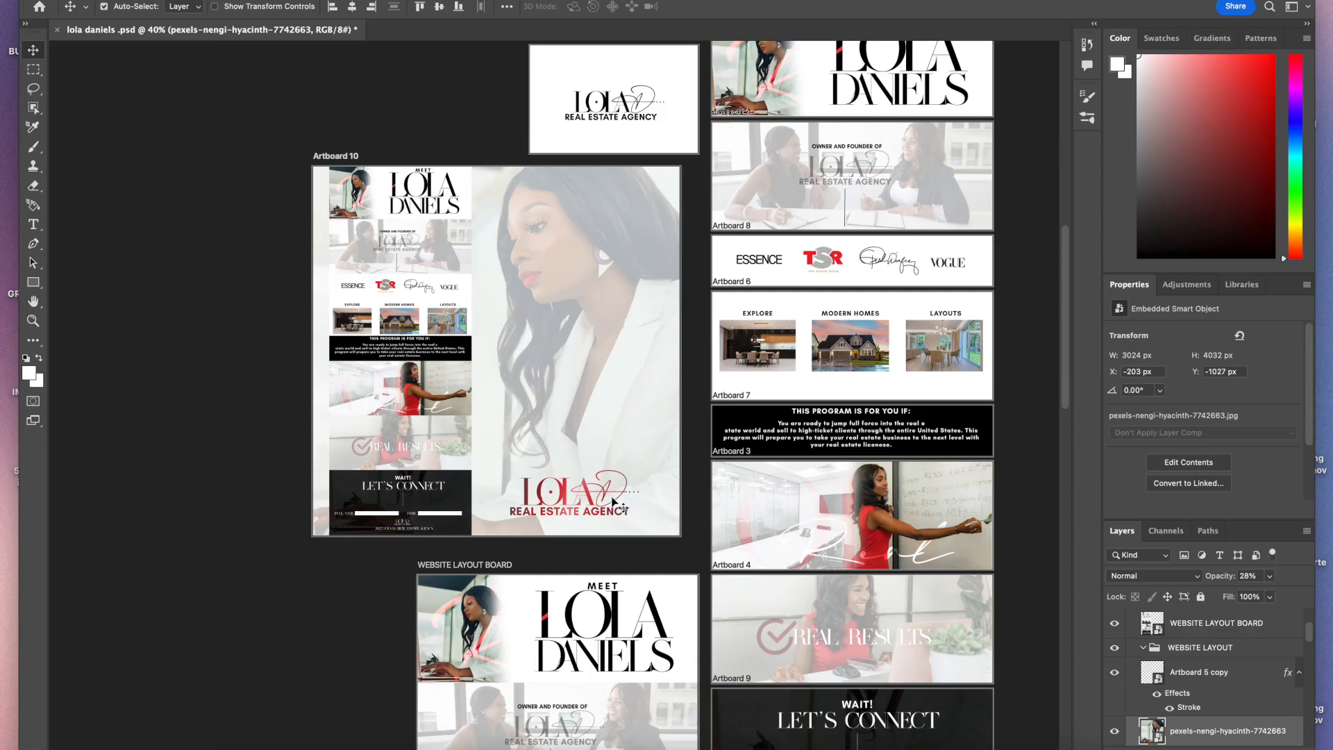
drag(603, 494, 566, 486)
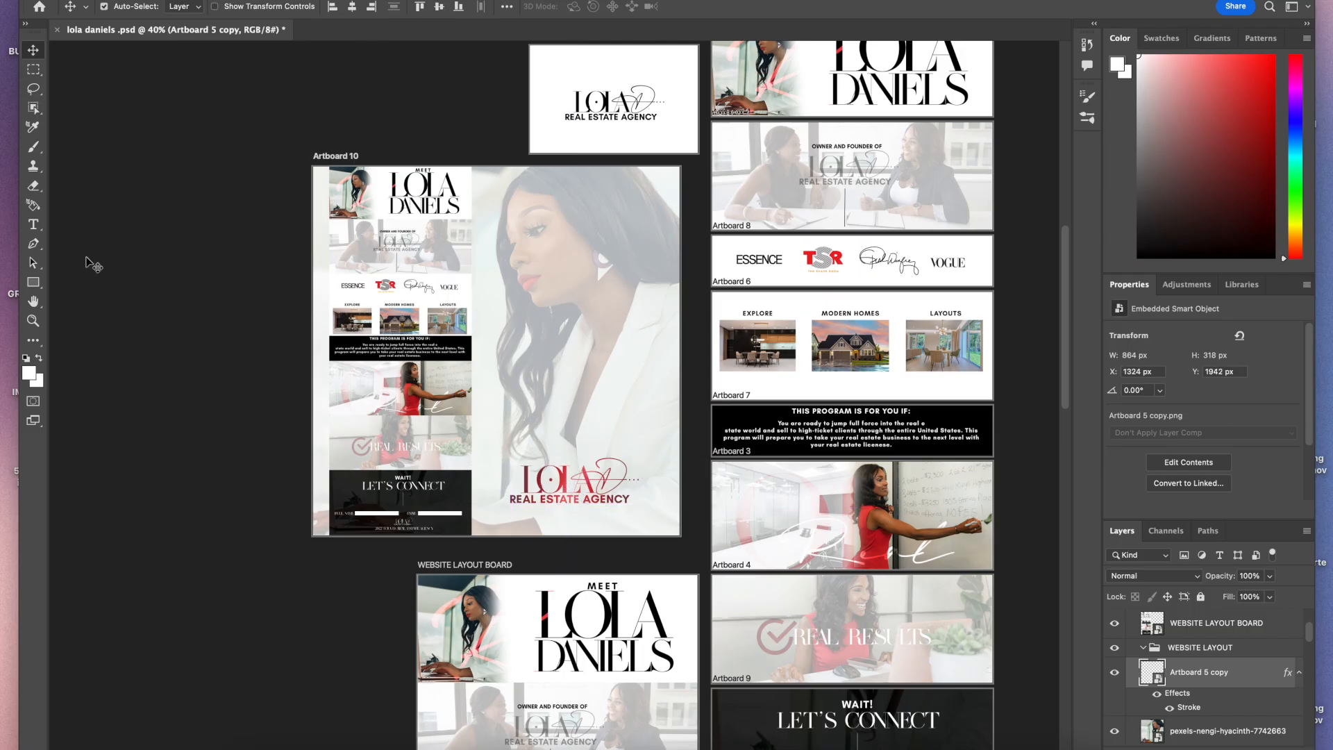
Step: Add a text box beneath the logo on Artboard 10 with the designer credit text and set it to 80 pt
click(33, 225)
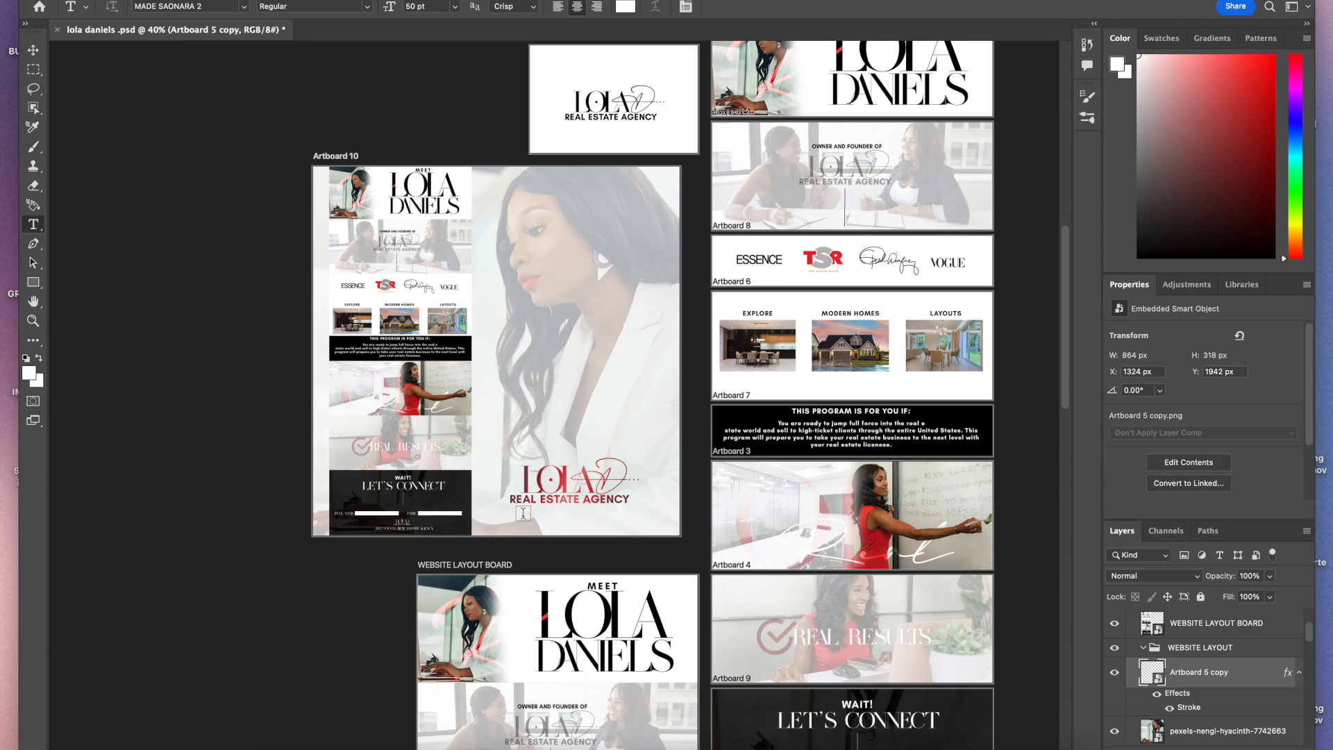
drag(496, 507, 676, 525)
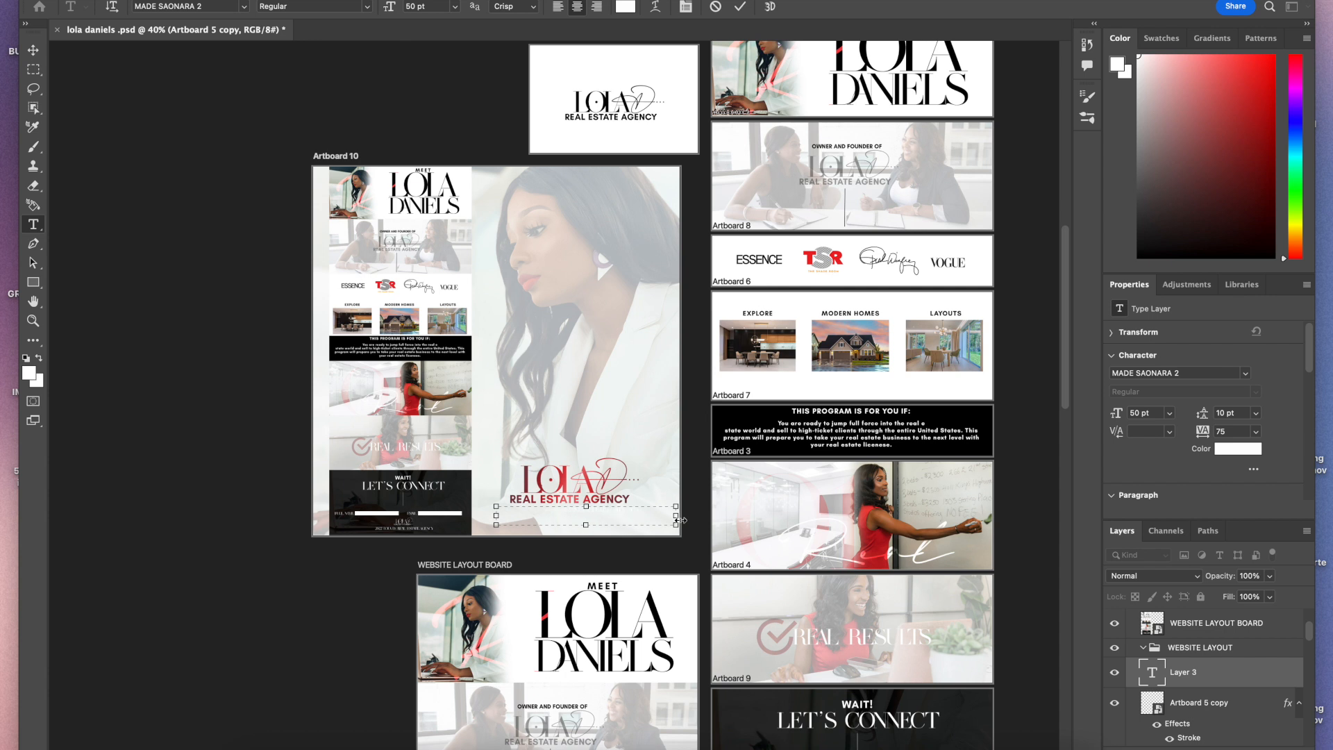
drag(659, 511, 487, 498)
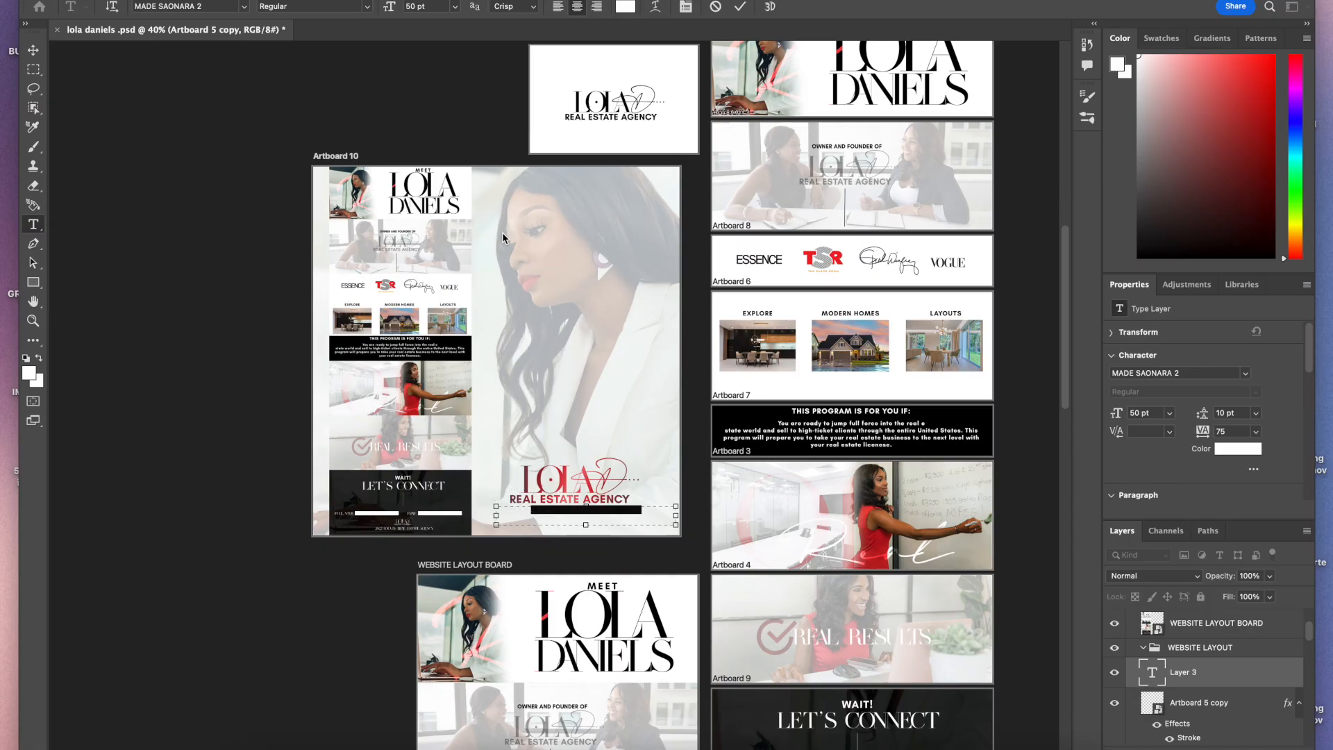
click(445, 7)
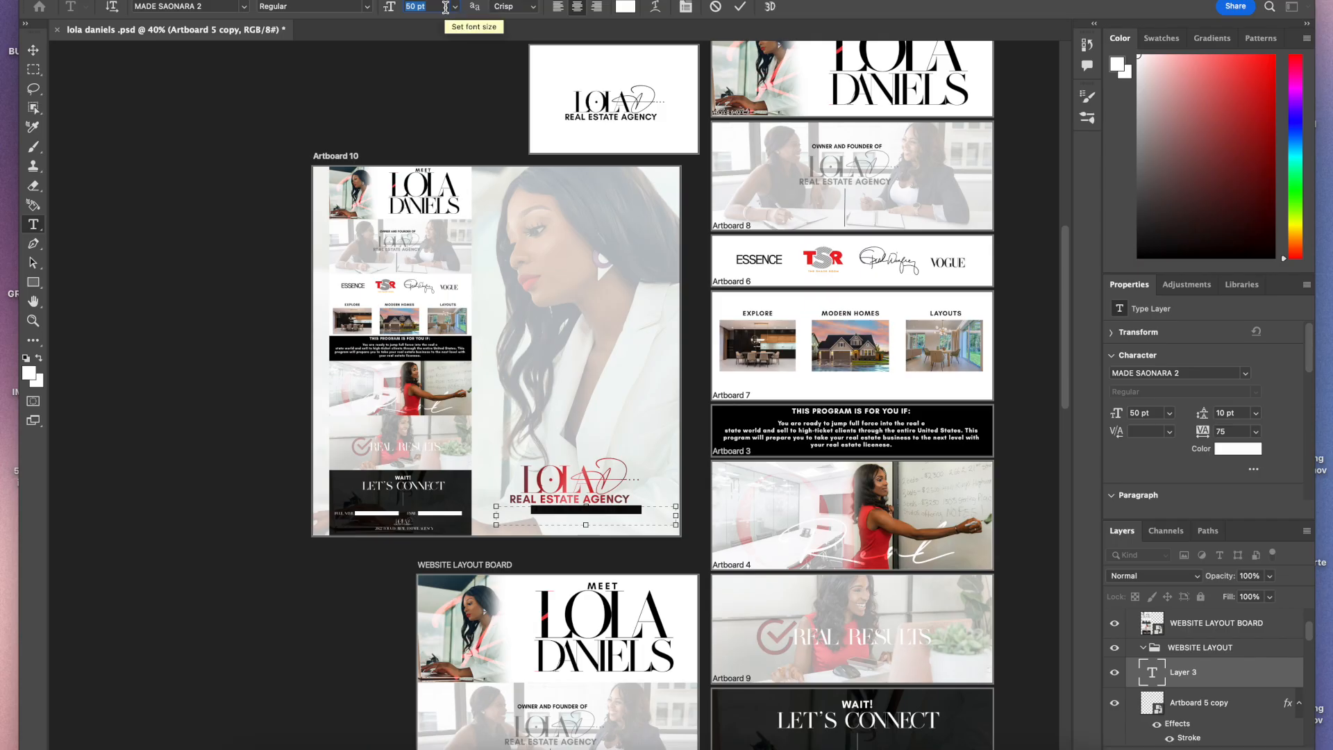
text(80)
key(Return)
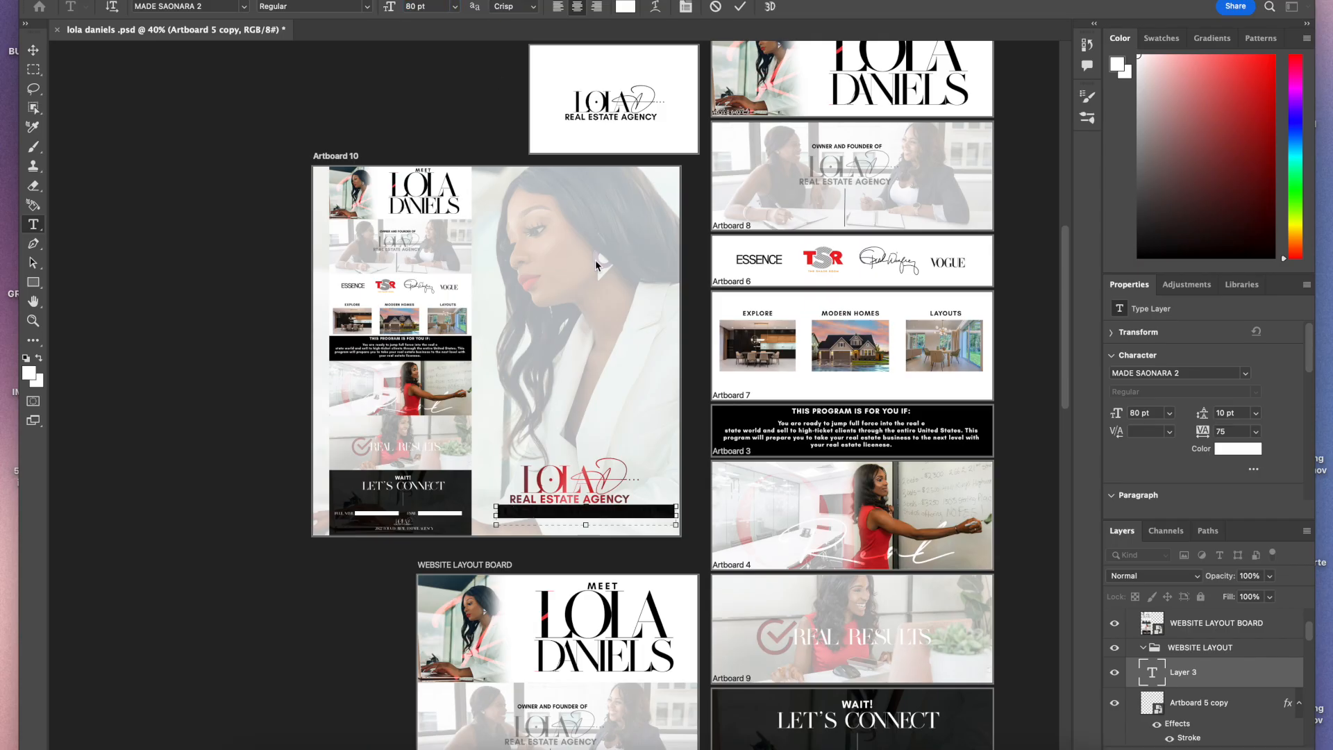
Step: Change the credit text color to black
click(625, 7)
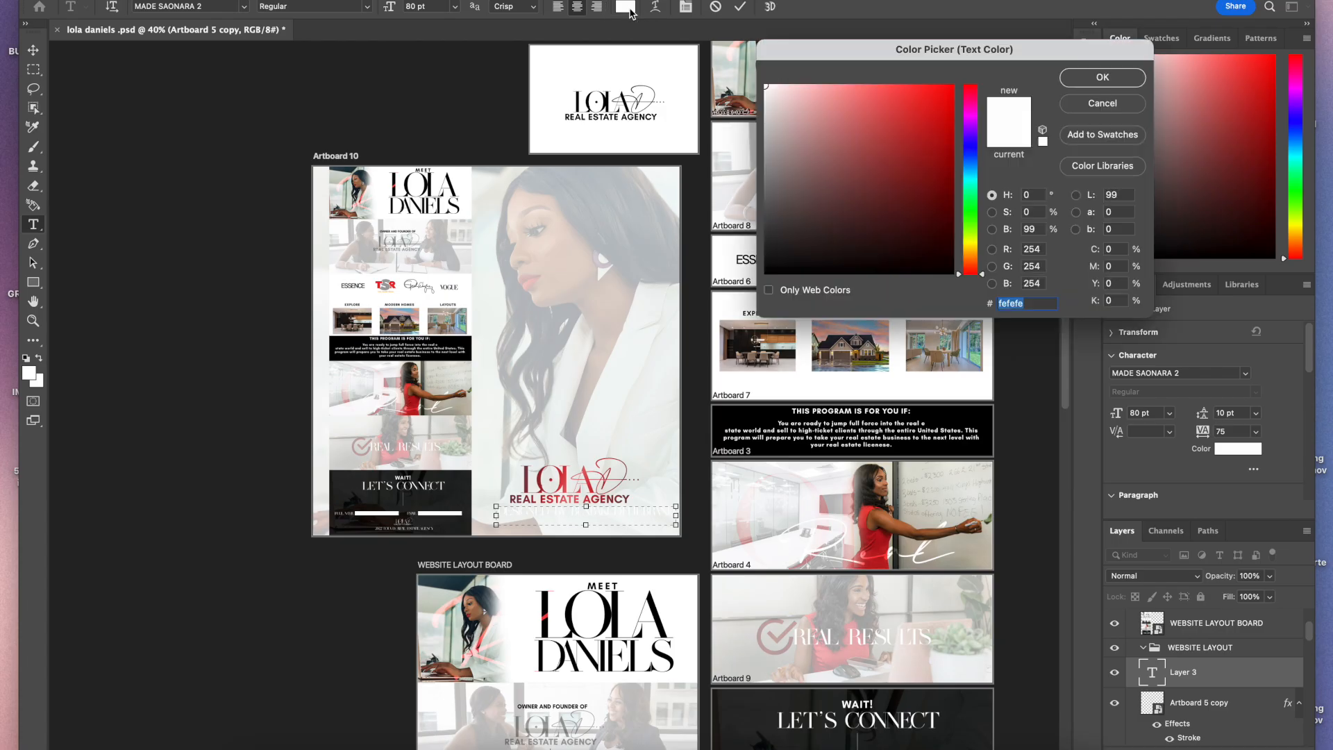
click(953, 273)
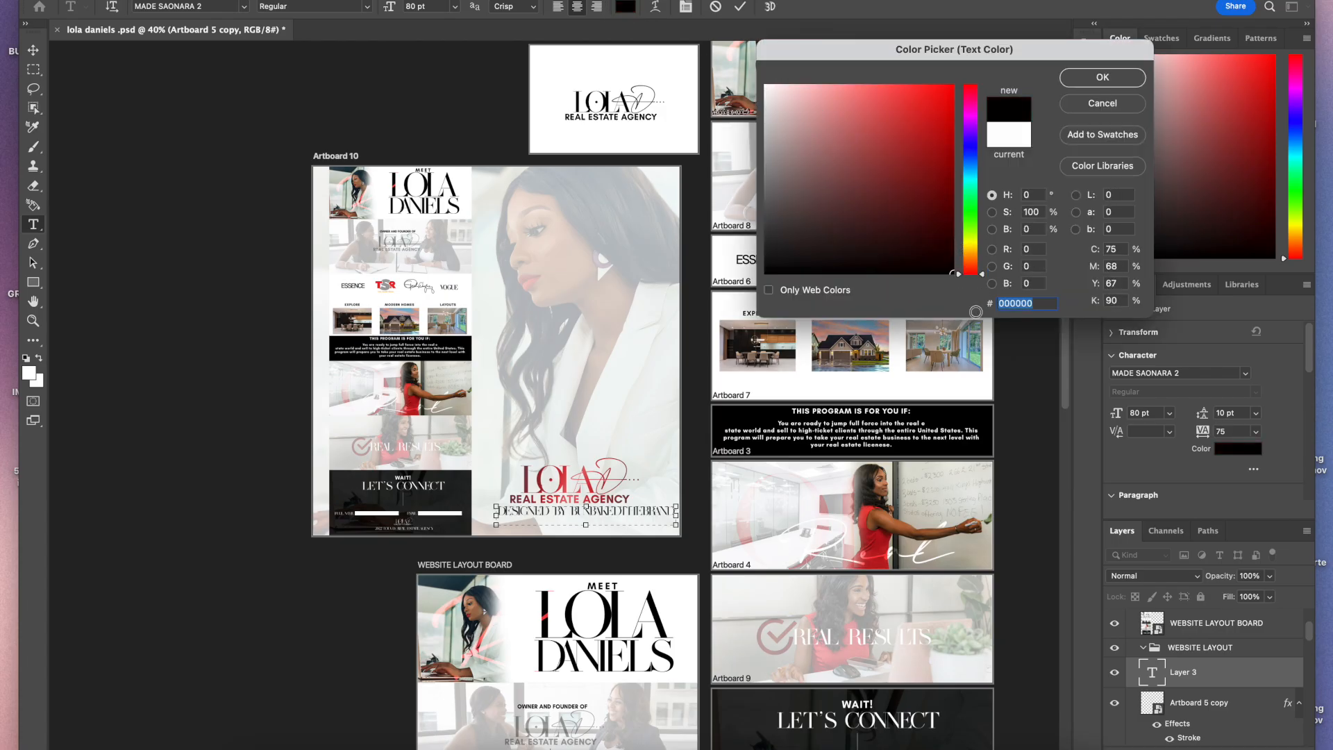
click(1103, 77)
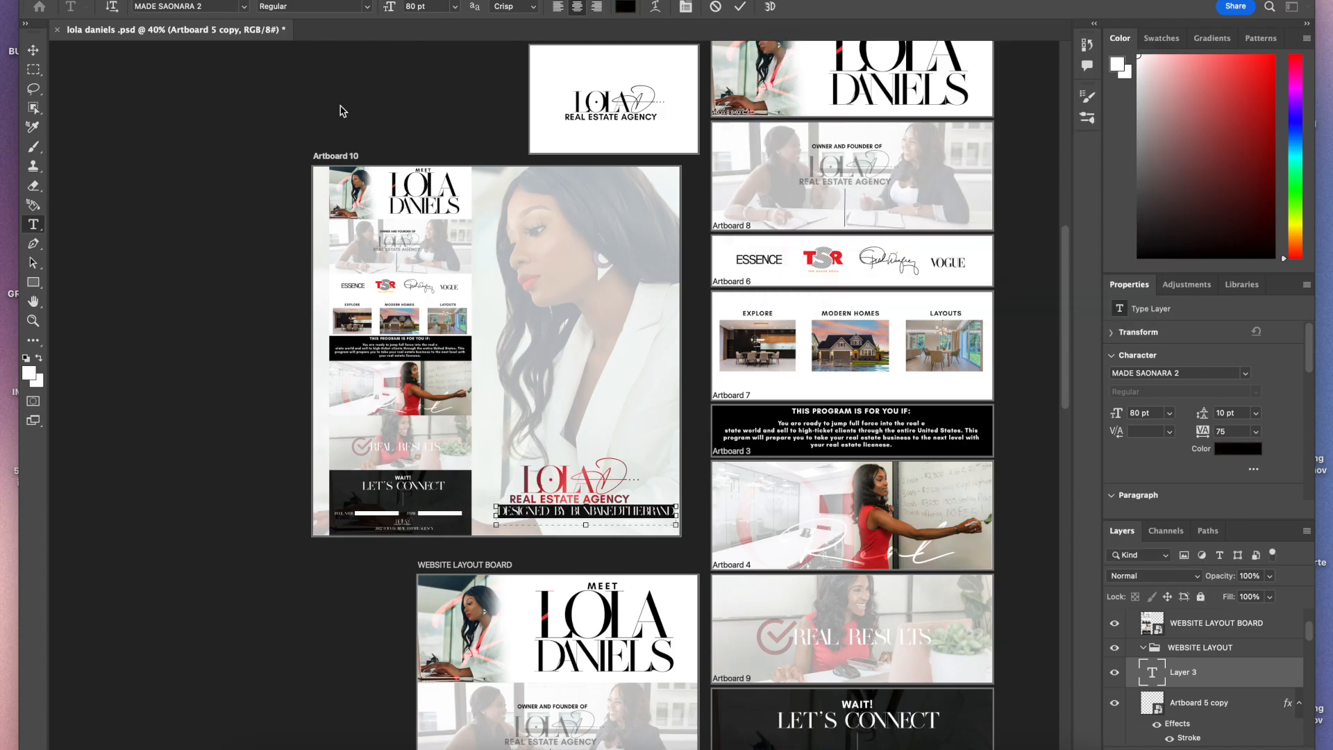
Step: Set the credit text to Glacial Indifference Bold at 50 pt
click(243, 6)
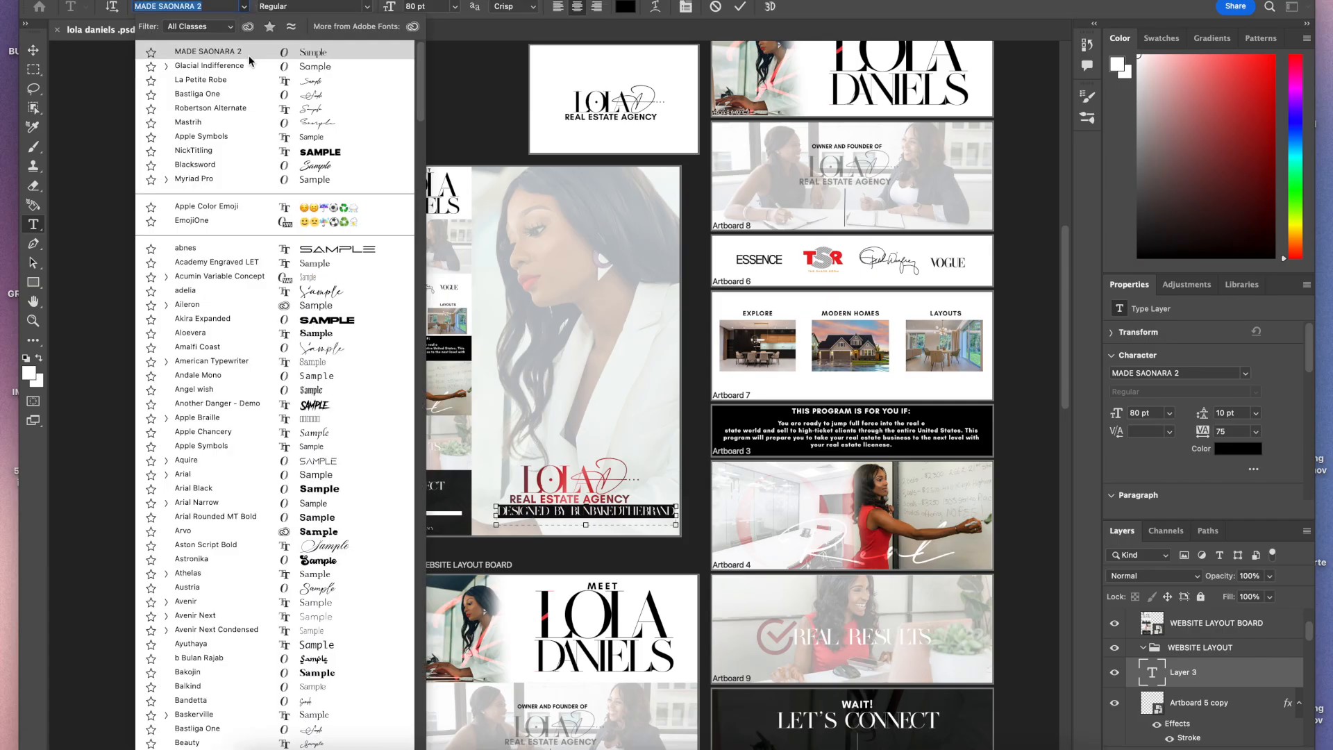
click(245, 65)
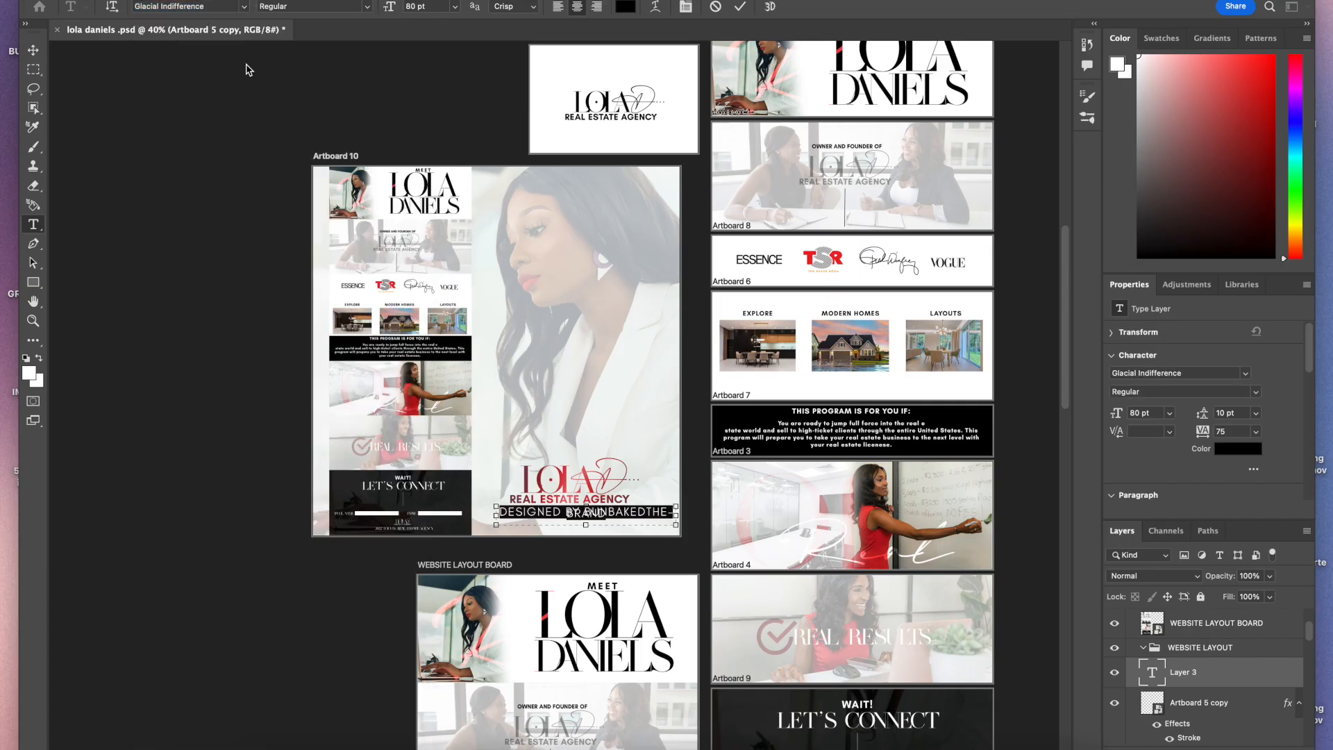
click(244, 7)
click(167, 52)
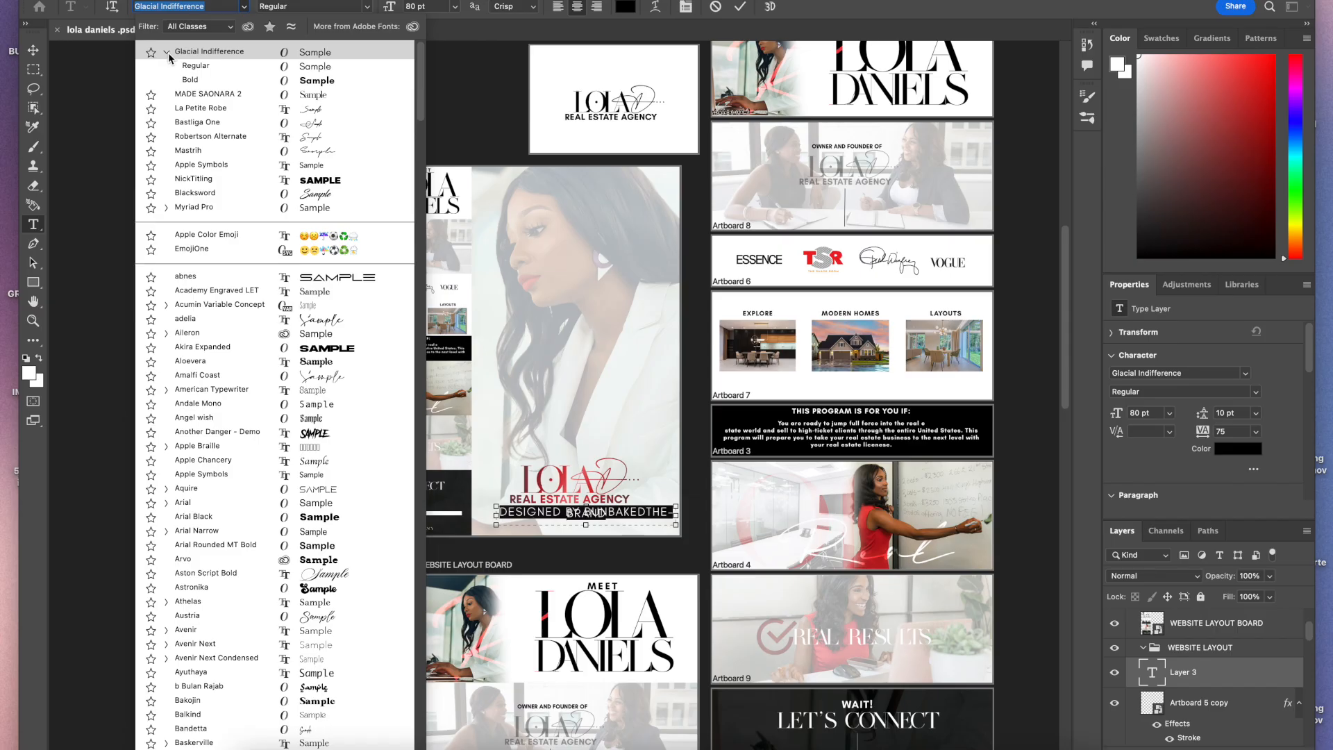
click(199, 81)
click(425, 7)
text(70)
key(Return)
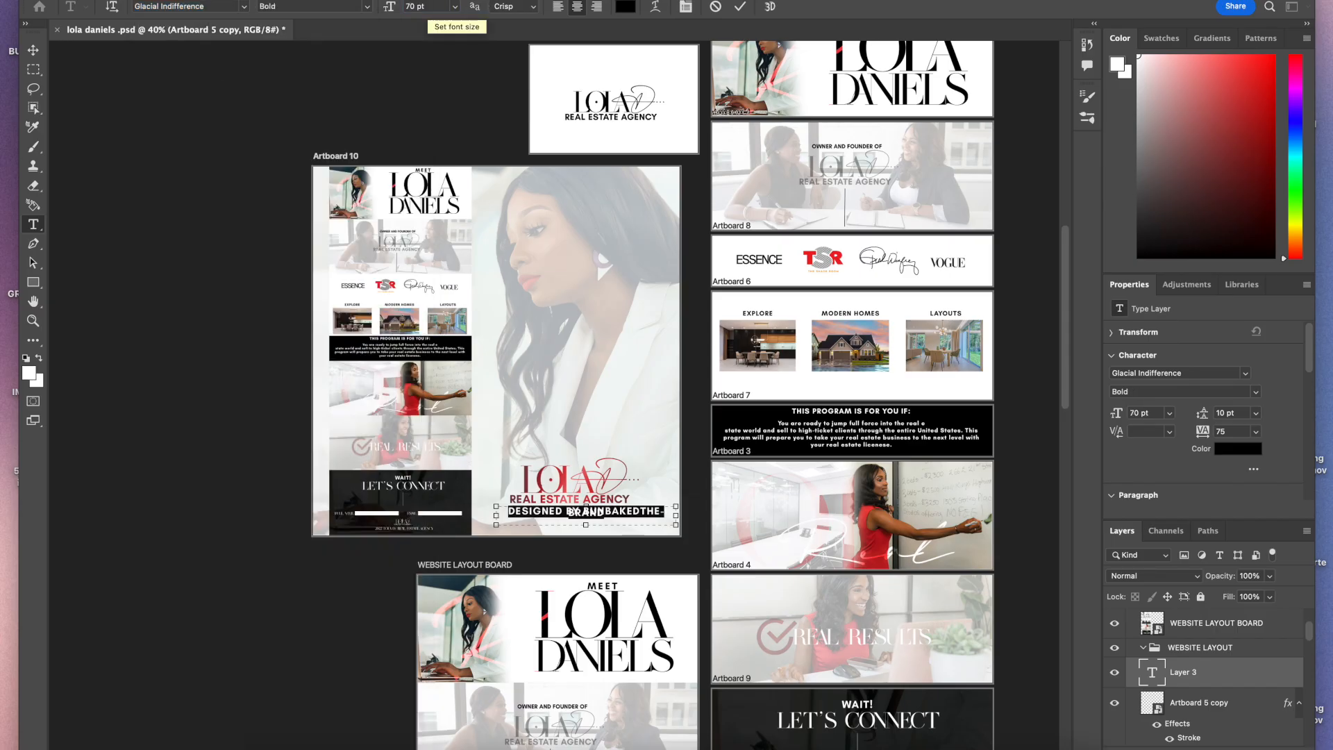
click(425, 6)
text(5)
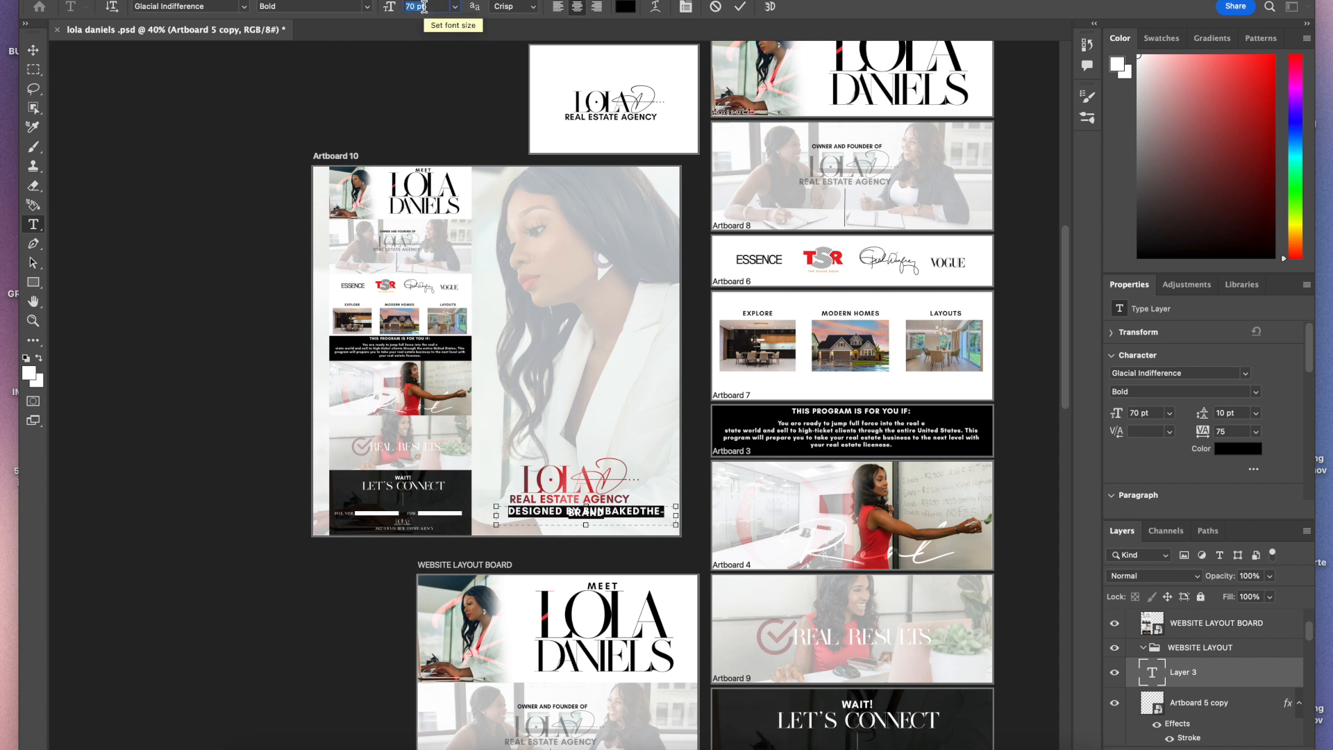
text(0)
key(Return)
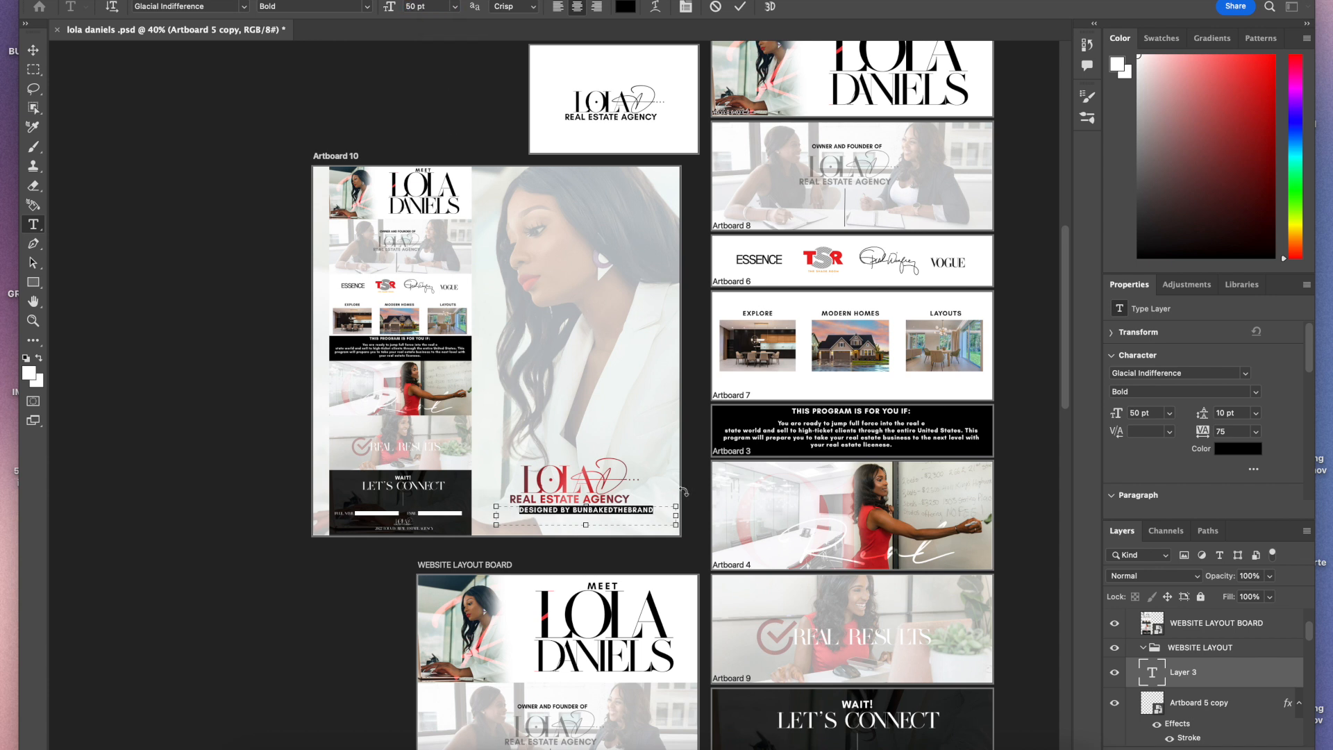
Step: Commit the credit text and move it slightly left under the logo
click(739, 7)
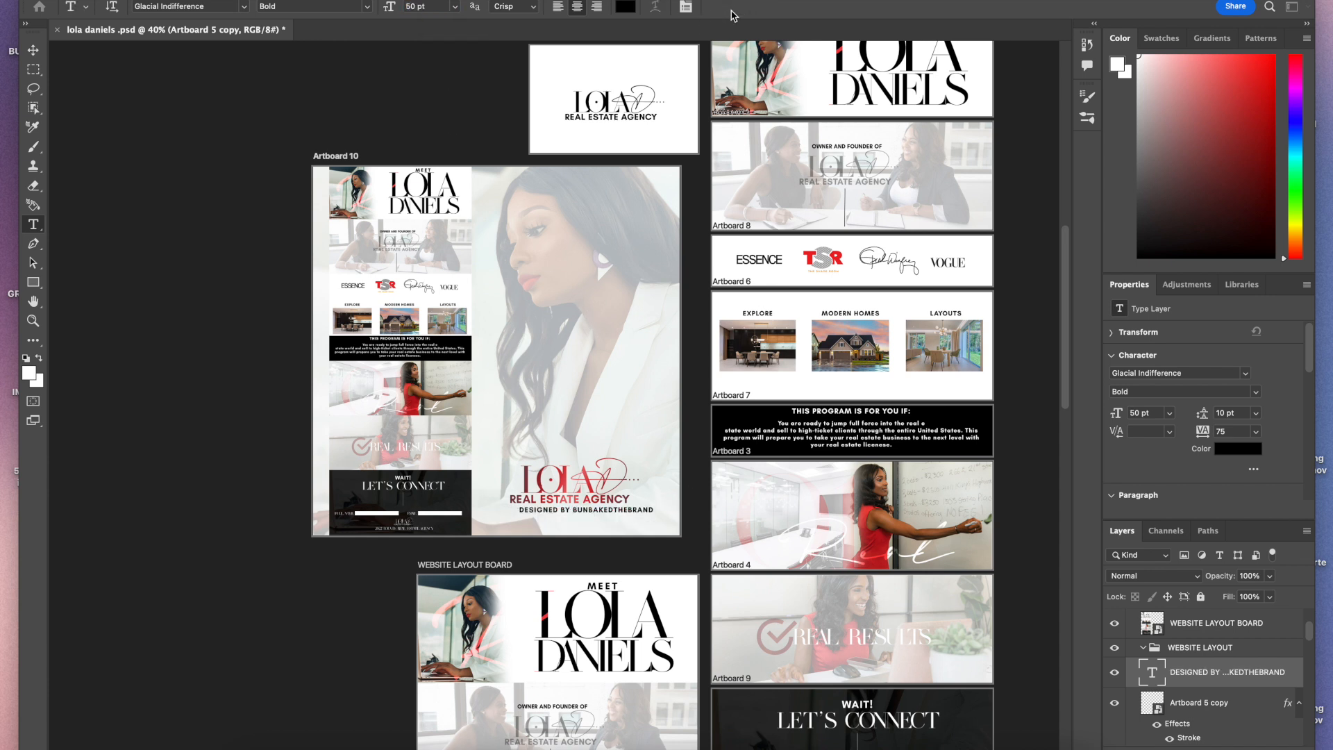
key(v)
drag(656, 512, 640, 511)
Step: Edit the credit text to add a second line reading (BUNCREATIVES CREATIVE STUDIOS)
double_click(639, 511)
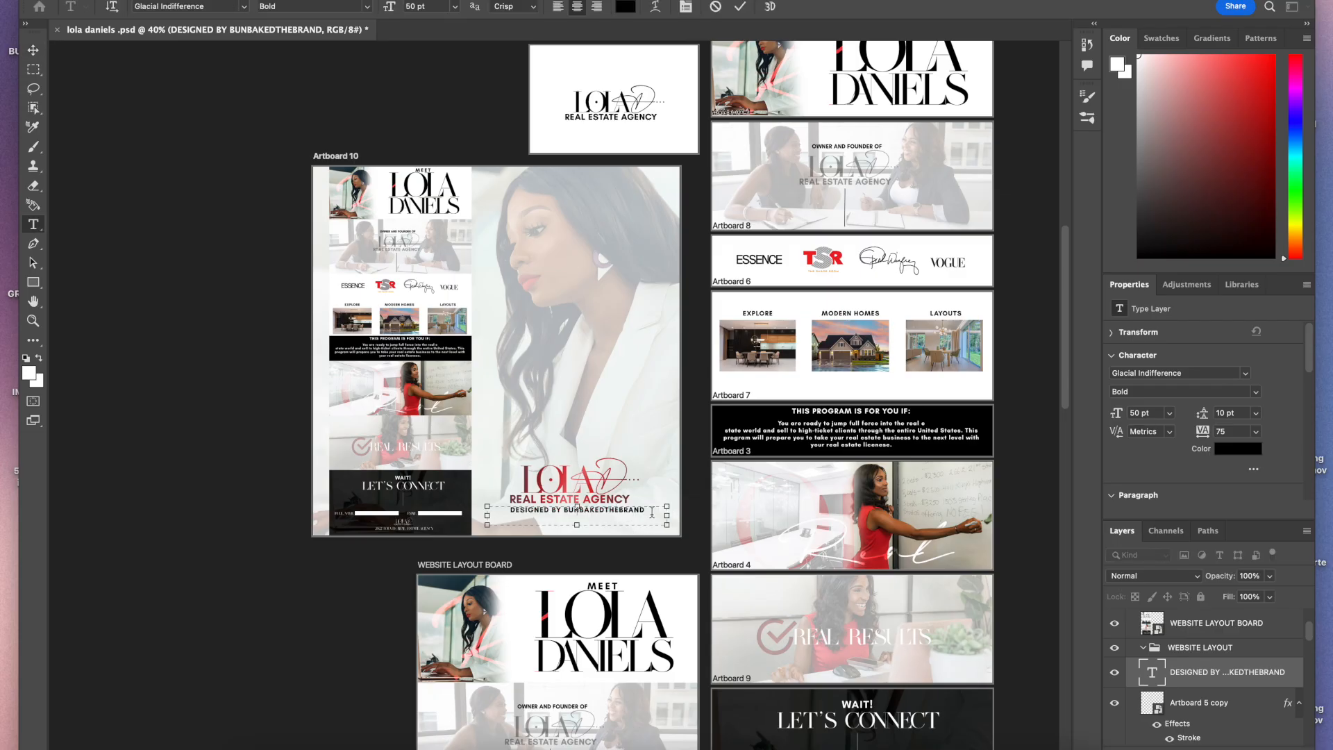
text((BUNCREATIVES)
text(CREATIVE)
text(STUDIOS))
Step: Select all the credit text and increase its leading to 48 pt
drag(667, 507, 668, 496)
key(ctrl+a)
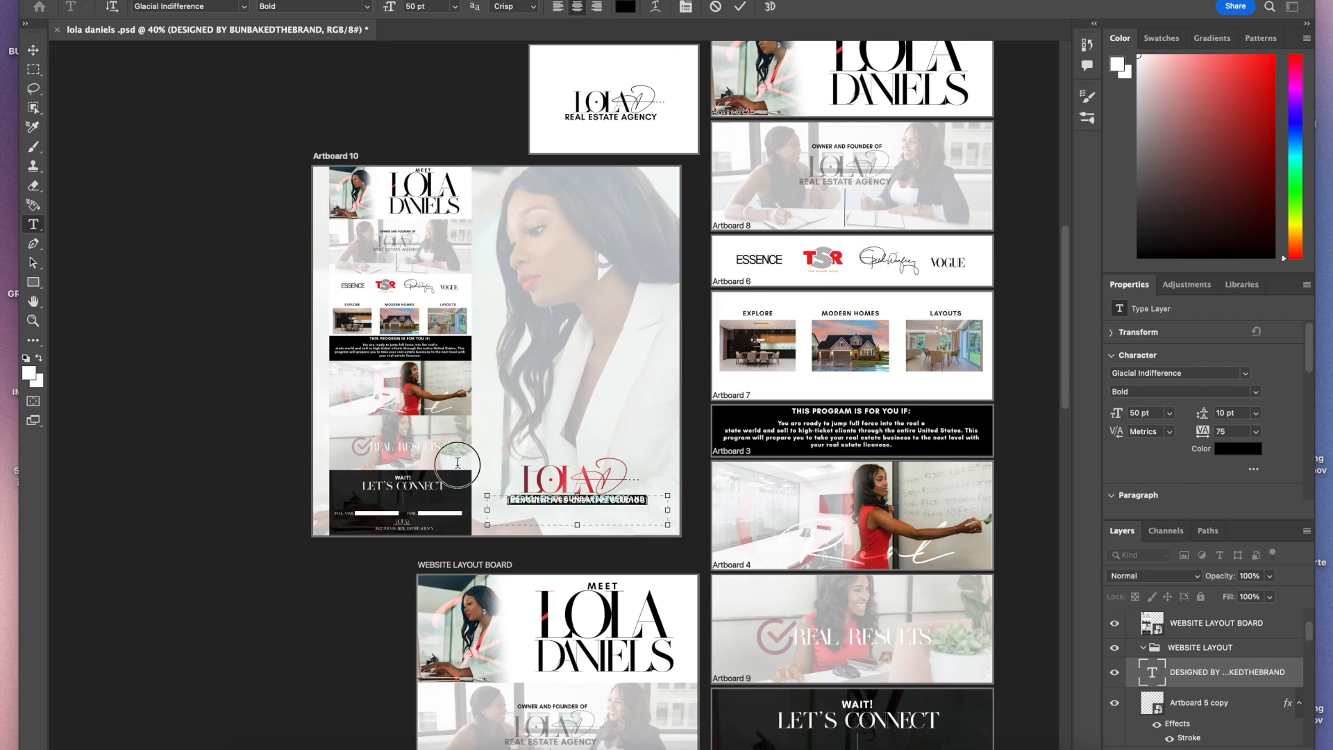
click(1256, 414)
click(1239, 547)
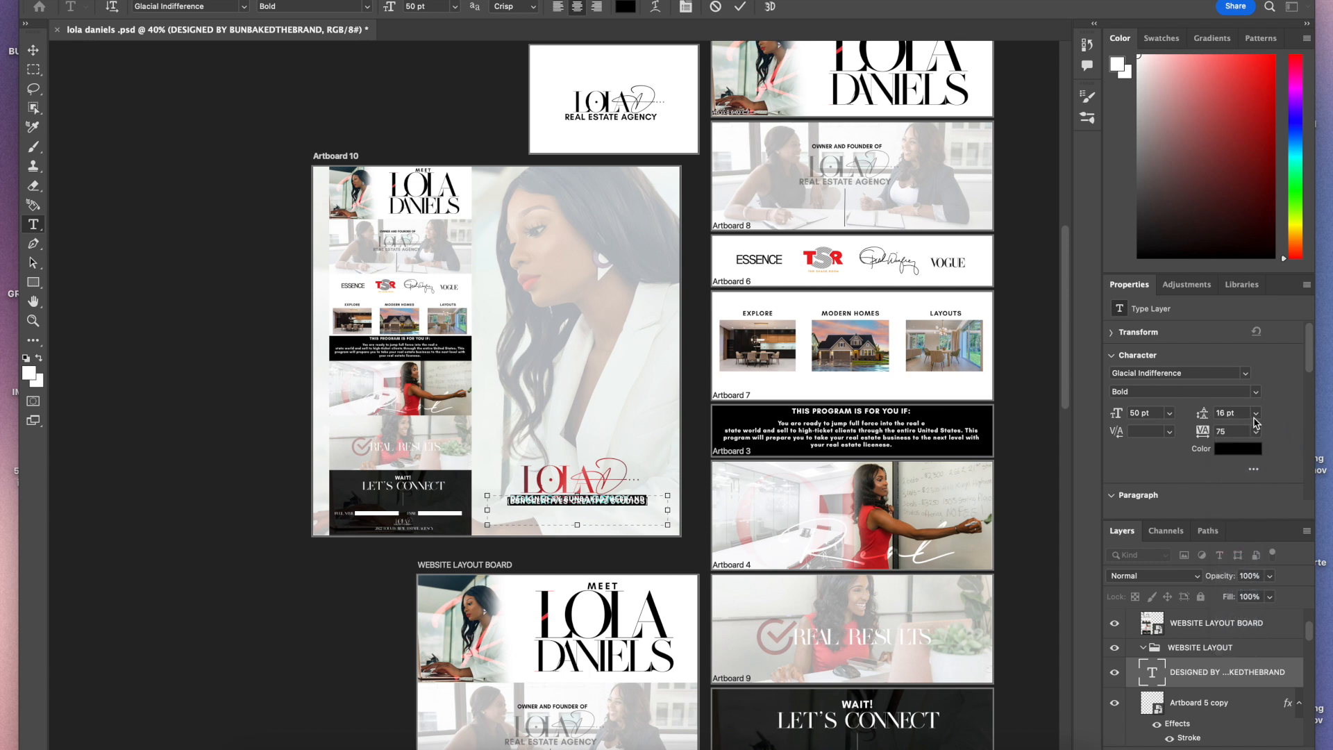
click(1257, 416)
click(1241, 575)
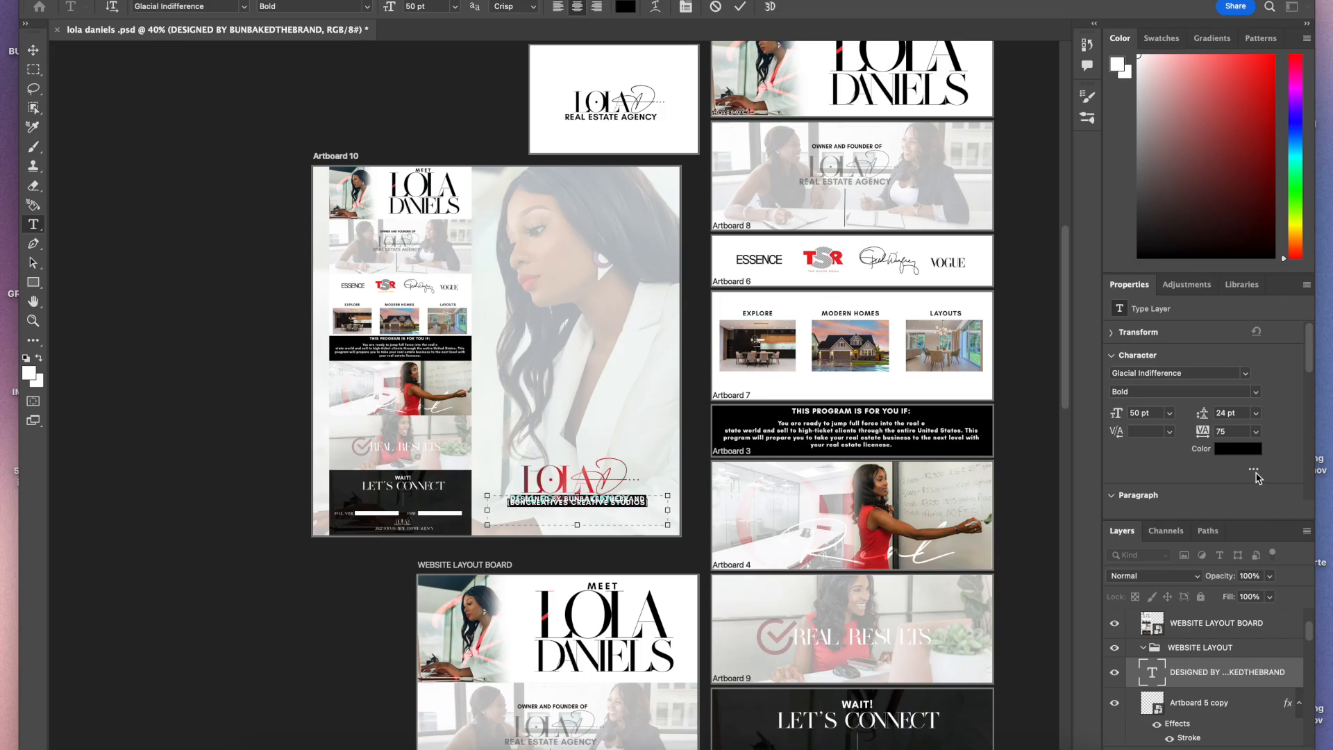
click(1256, 413)
click(1242, 618)
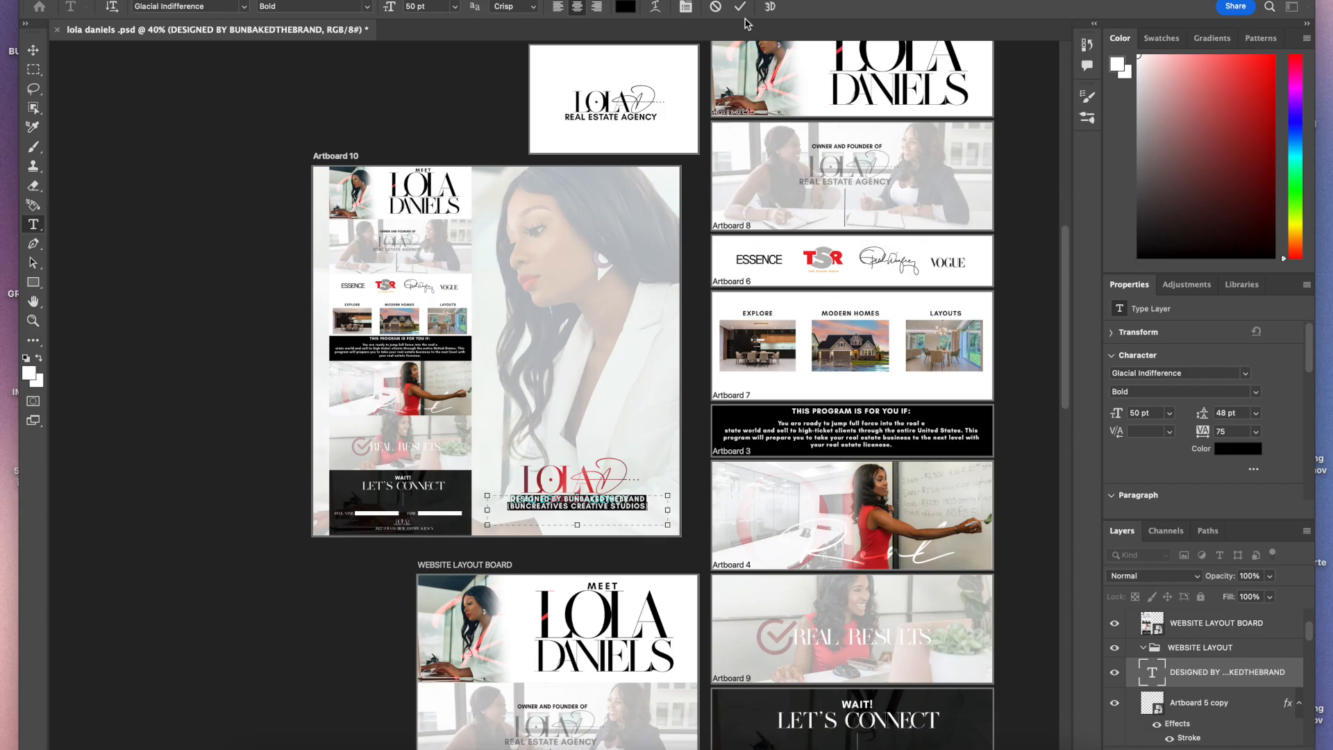
Step: Set the credit text to 45 pt with 36 pt leading and commit the edit
click(428, 7)
text(4)
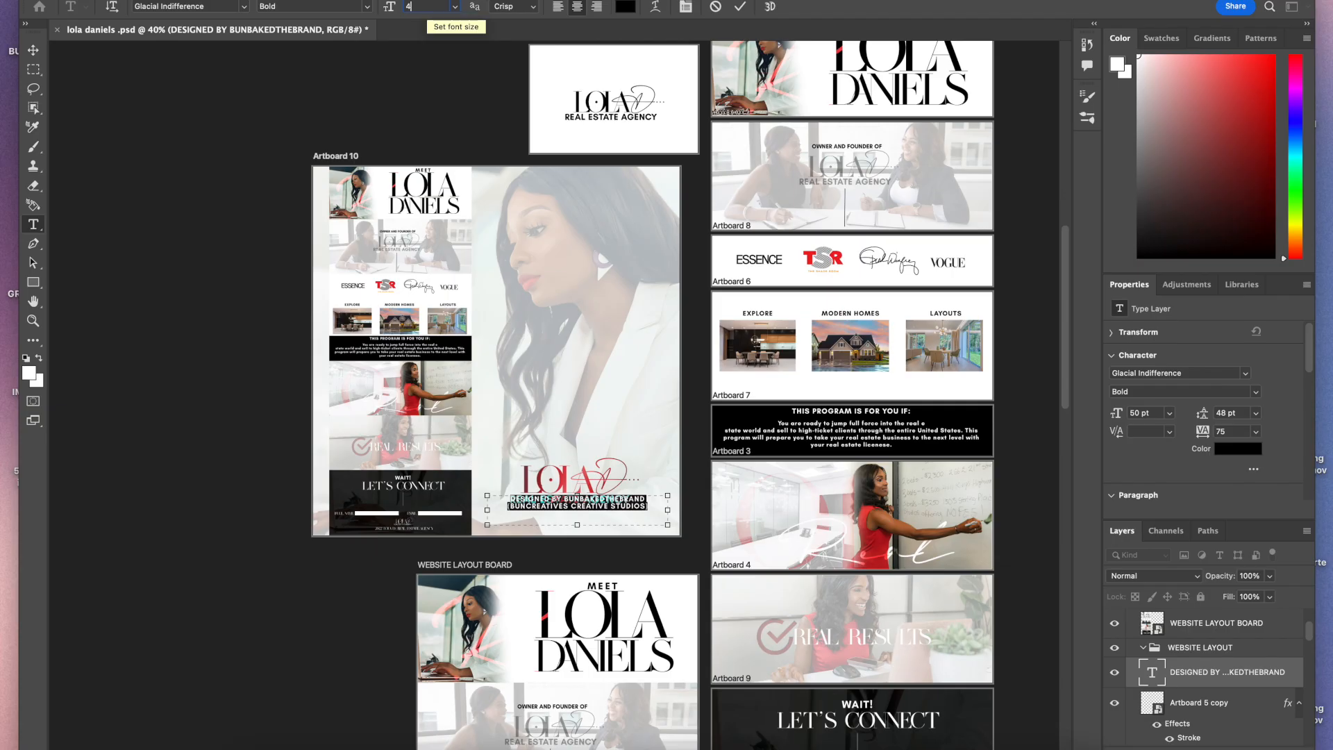
text(5)
key(Return)
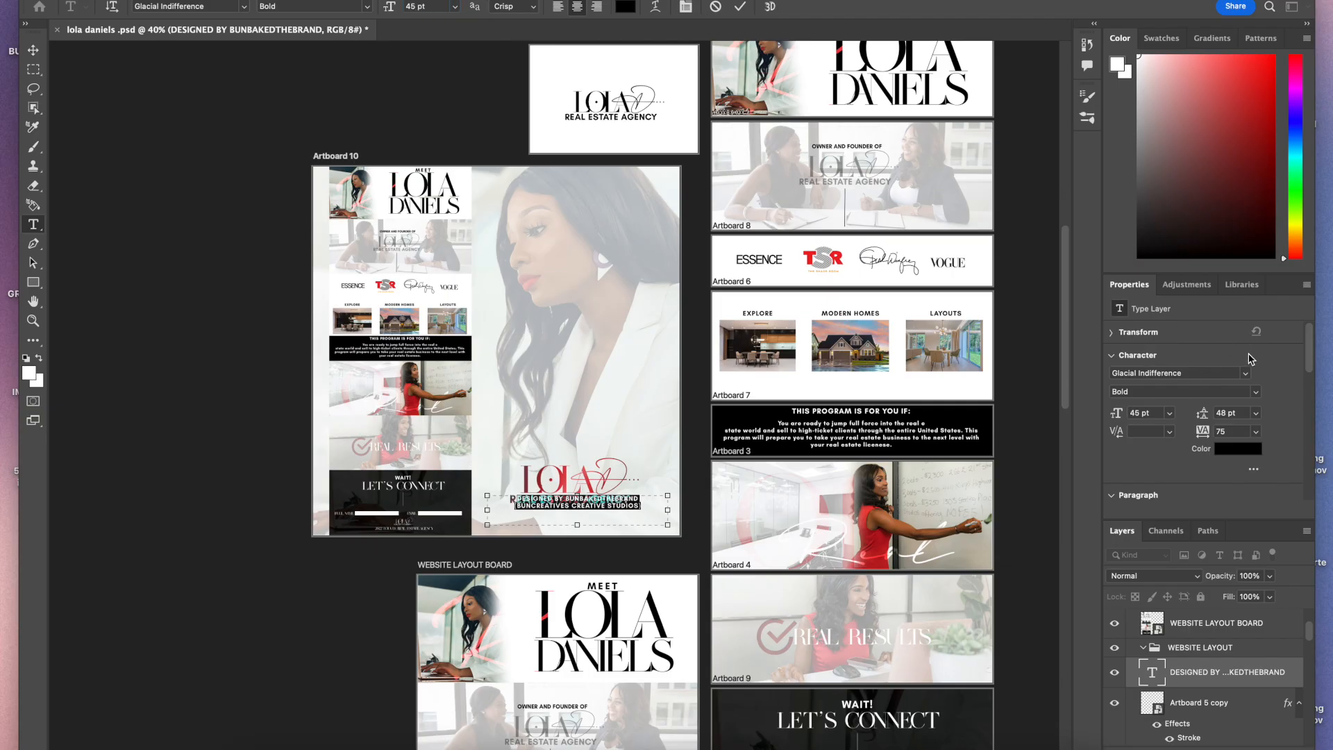
click(1257, 415)
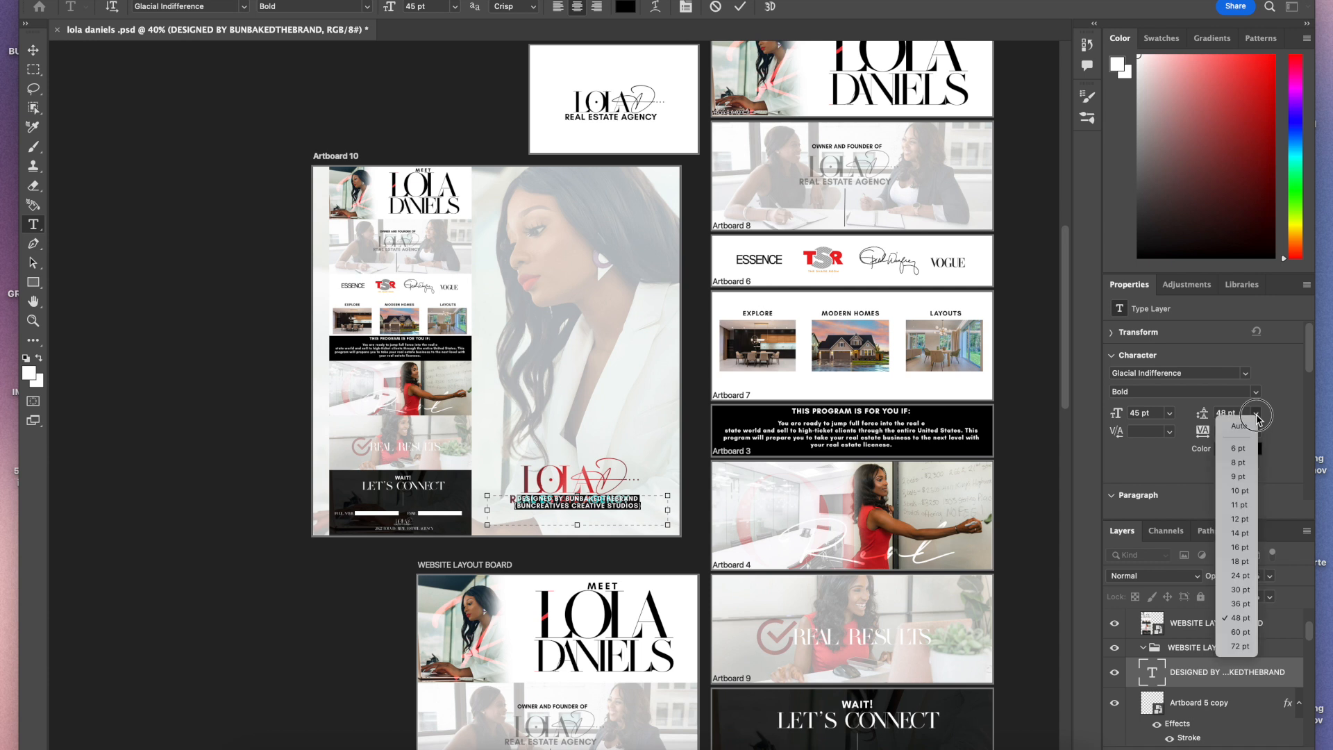
click(1246, 605)
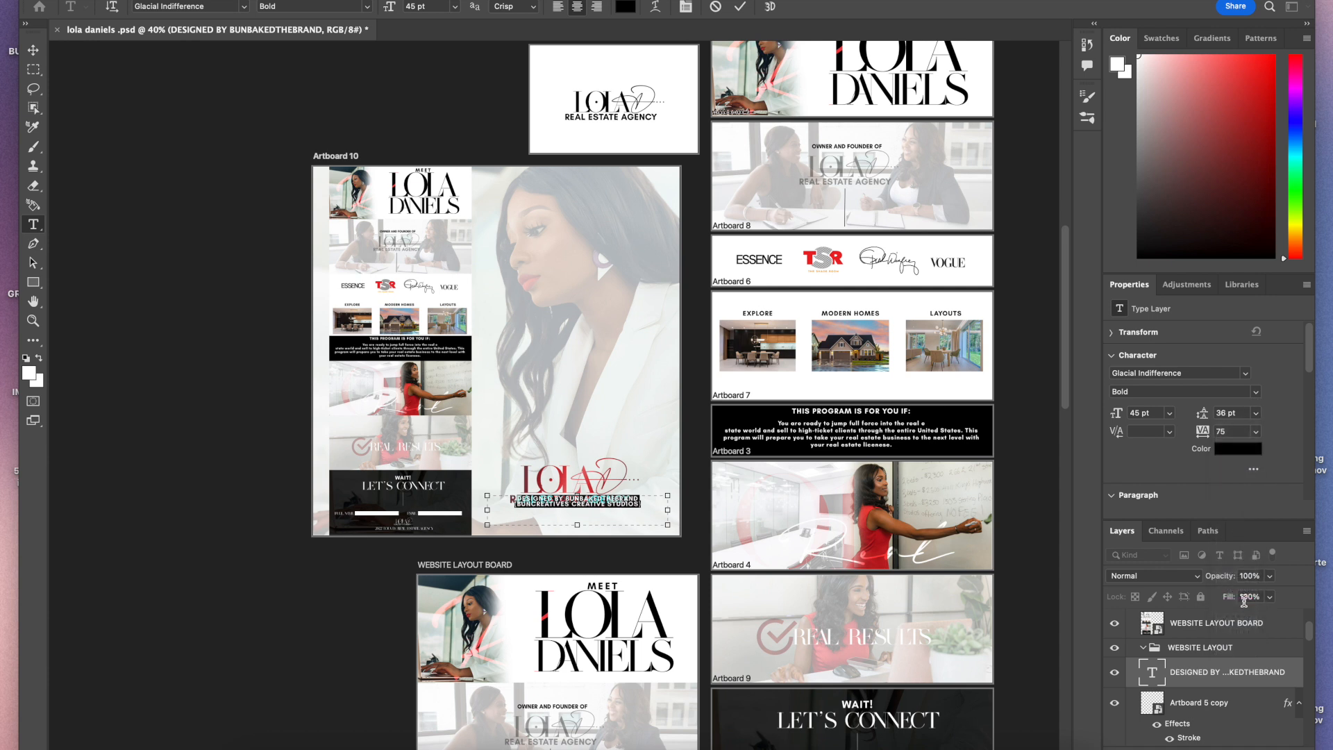
click(741, 7)
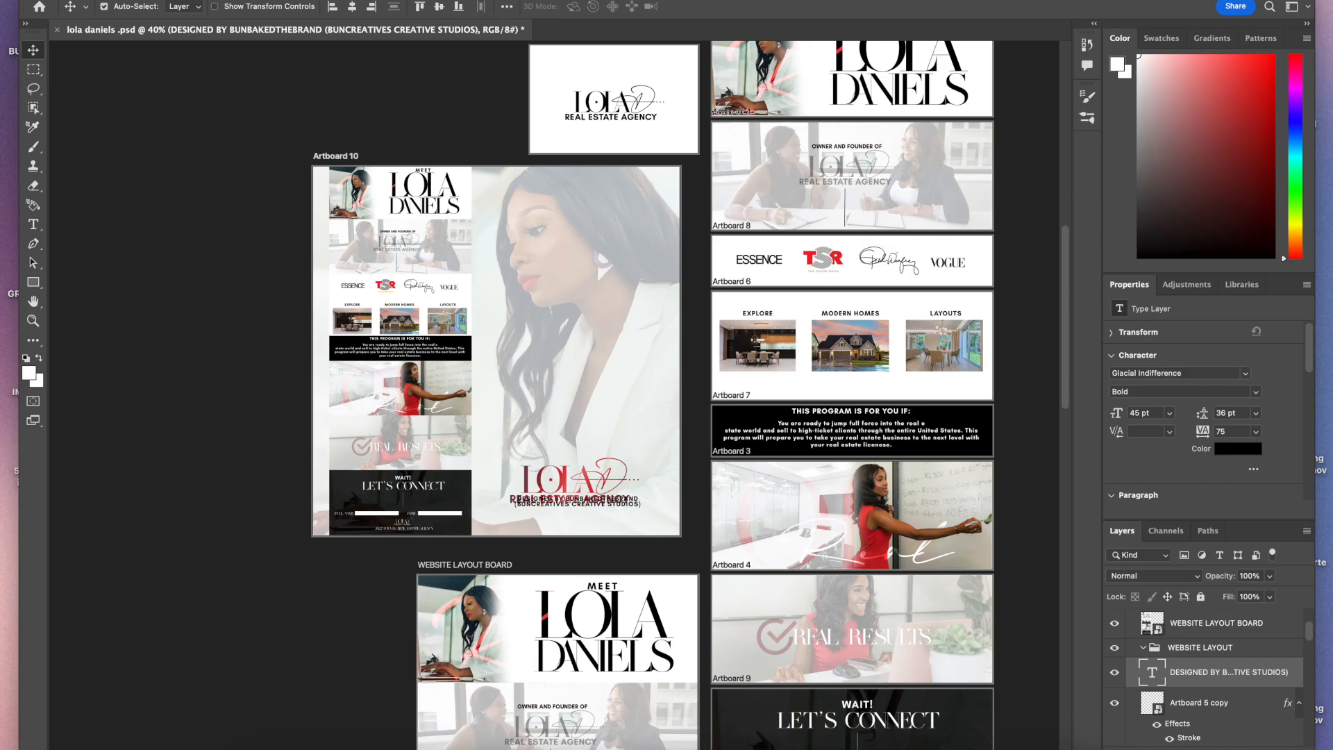
Step: Zoom in on Artboard 10 and nudge the credit text block slightly left under the logo
key(super+plus)
scroll(549, 554, up, 2)
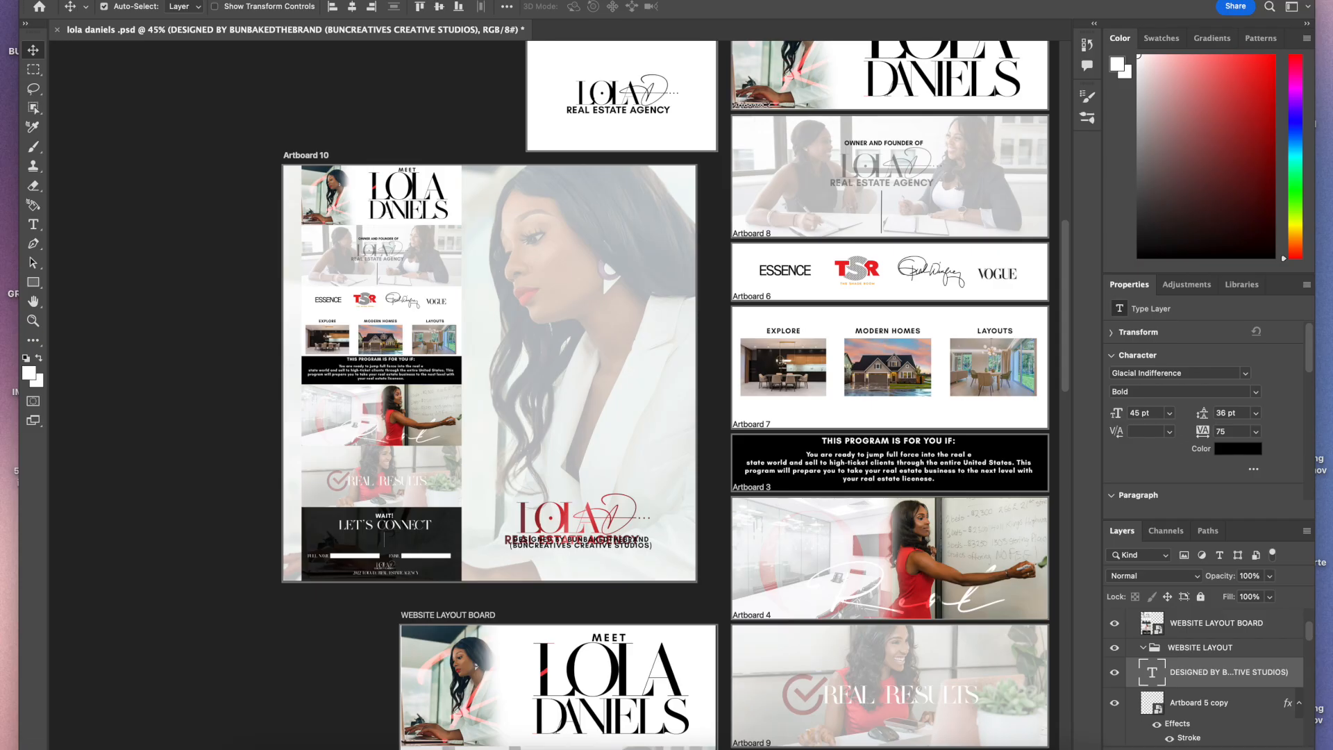
key(super+plus)
scroll(314, 582, down, 3)
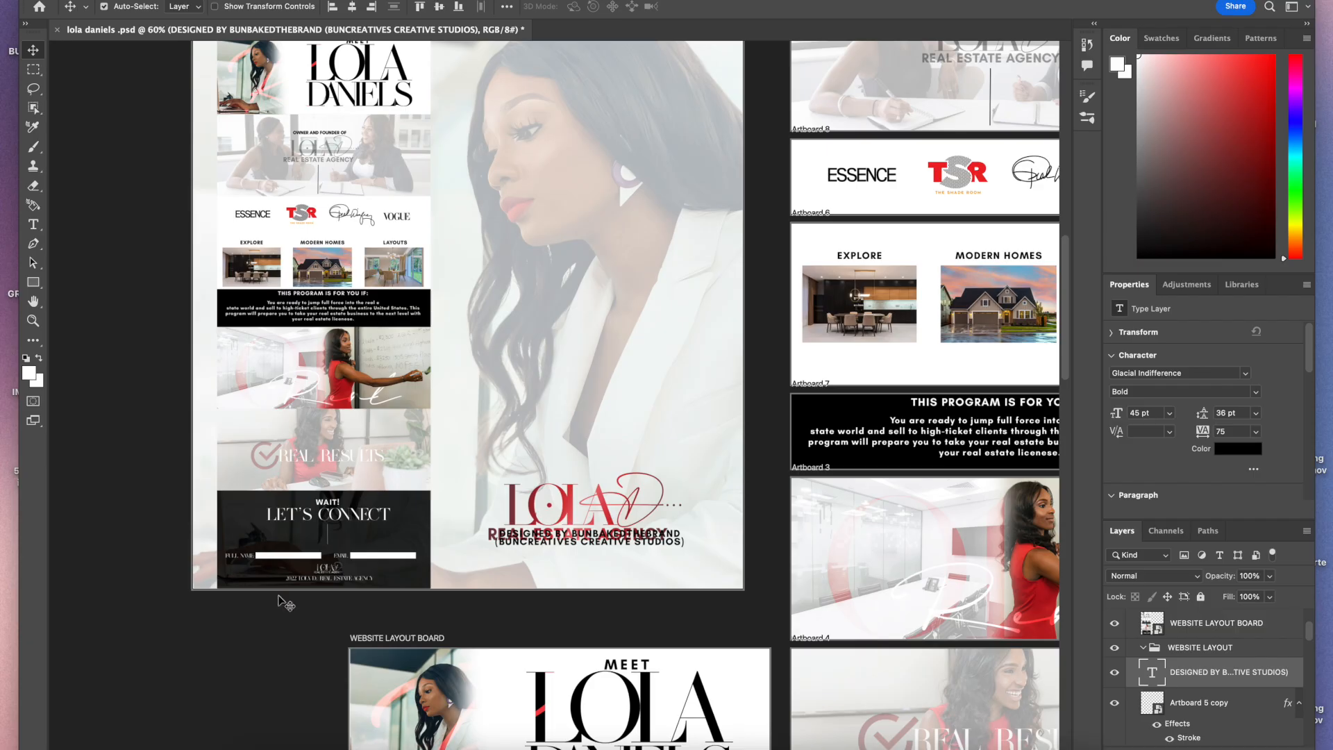
click(674, 552)
drag(673, 552, 661, 556)
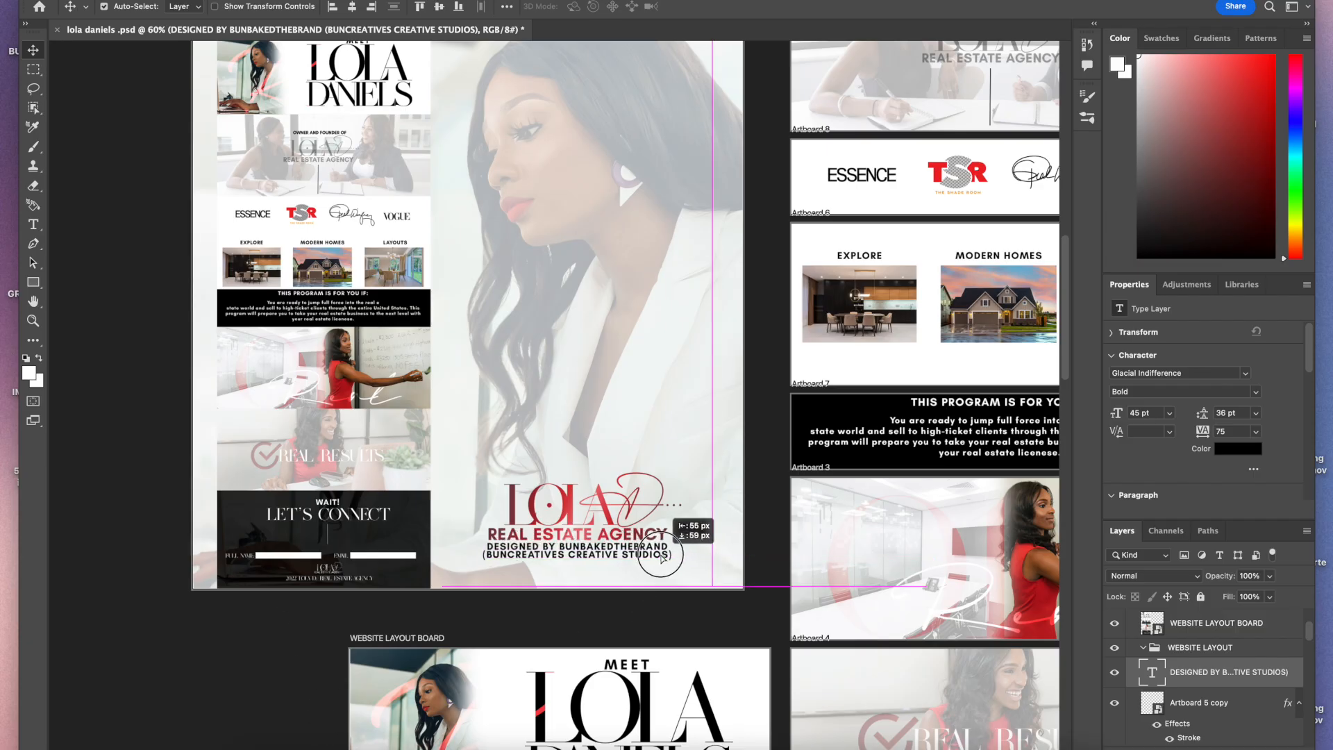
drag(662, 558, 662, 559)
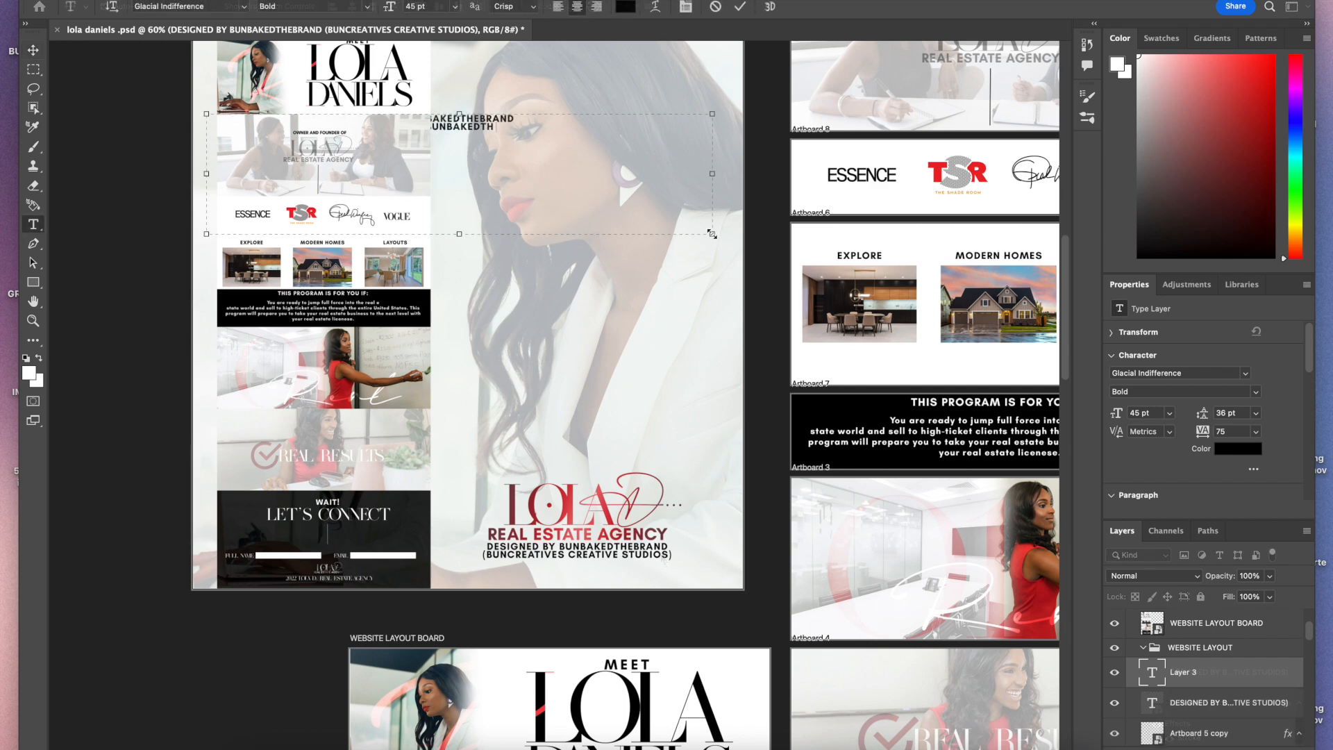
Step: Create a new text box on Artboard 10 filled with repeated lines of BUNBAKEDTHEBRAND and enlarge the box downward
text(EBRANDBUNBAKEDTHEBRAND)
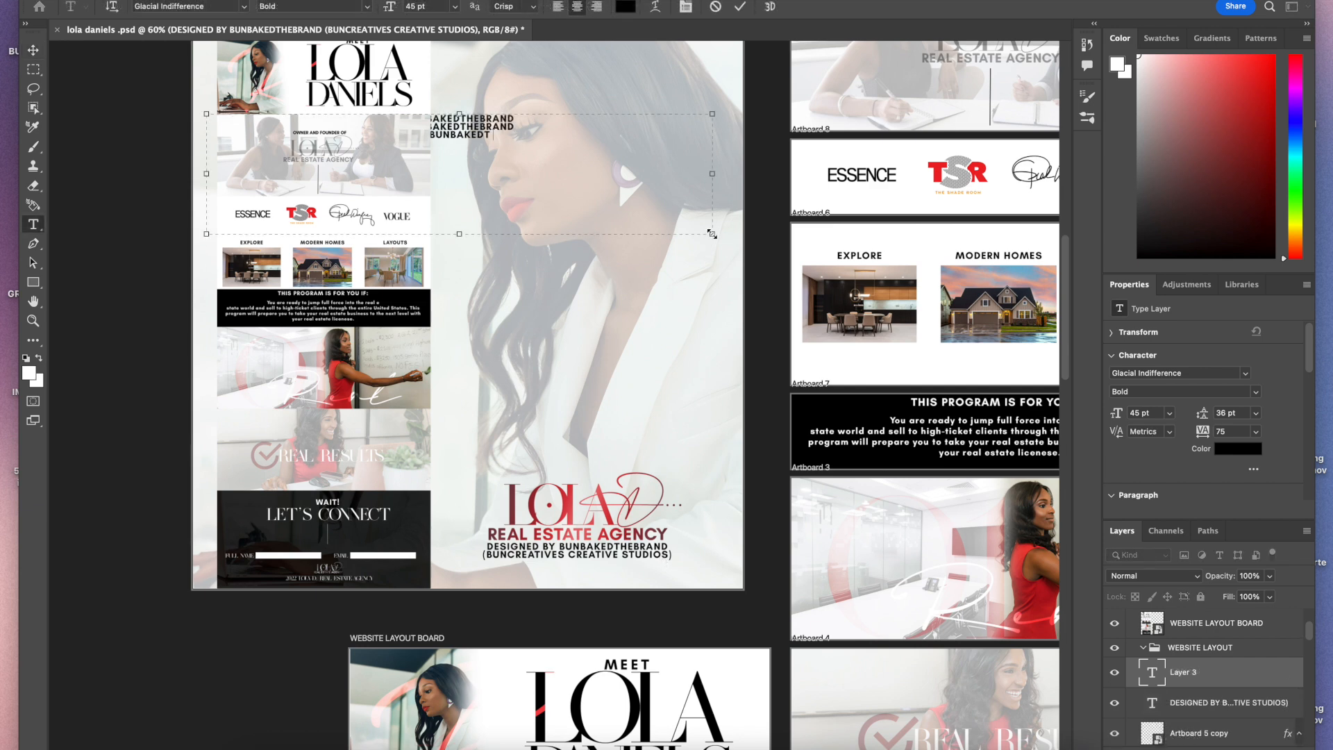
key(Return)
text(BUNBAKED)
text(THEBRAND)
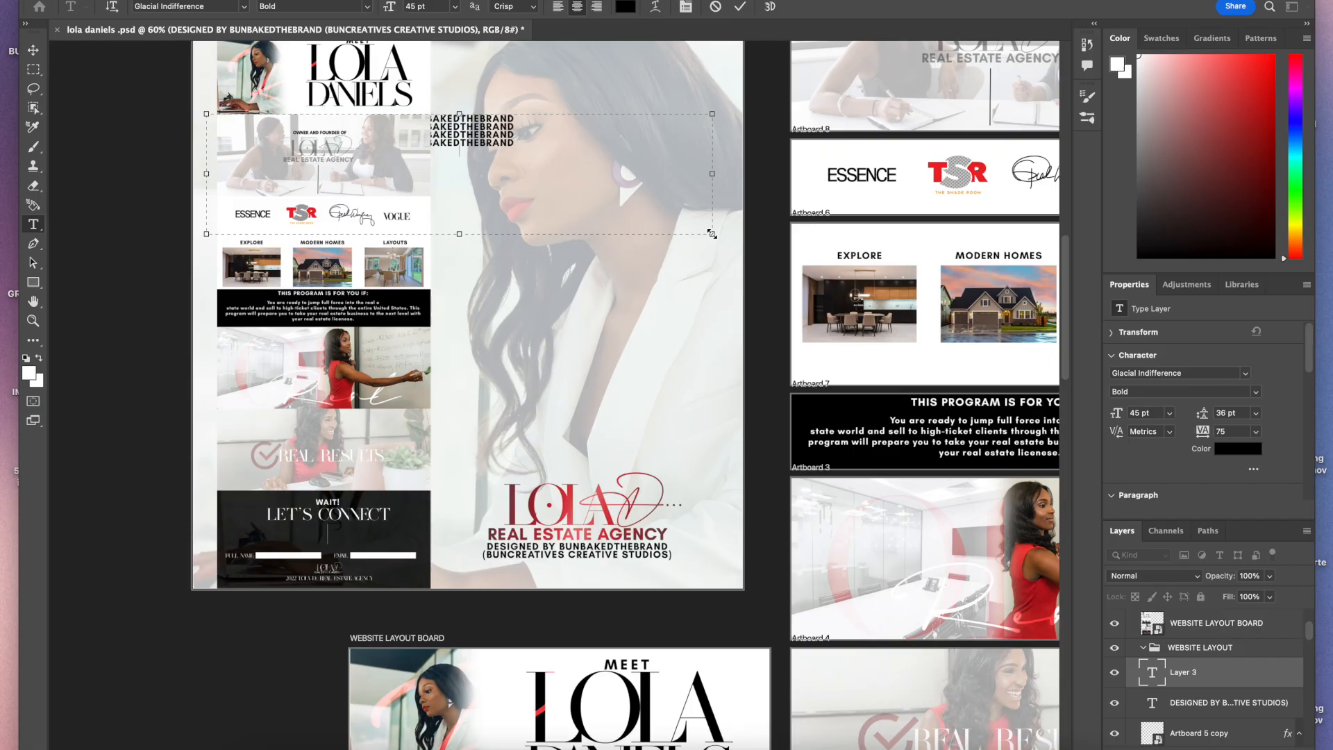
key(ctrl+a)
key(super+c)
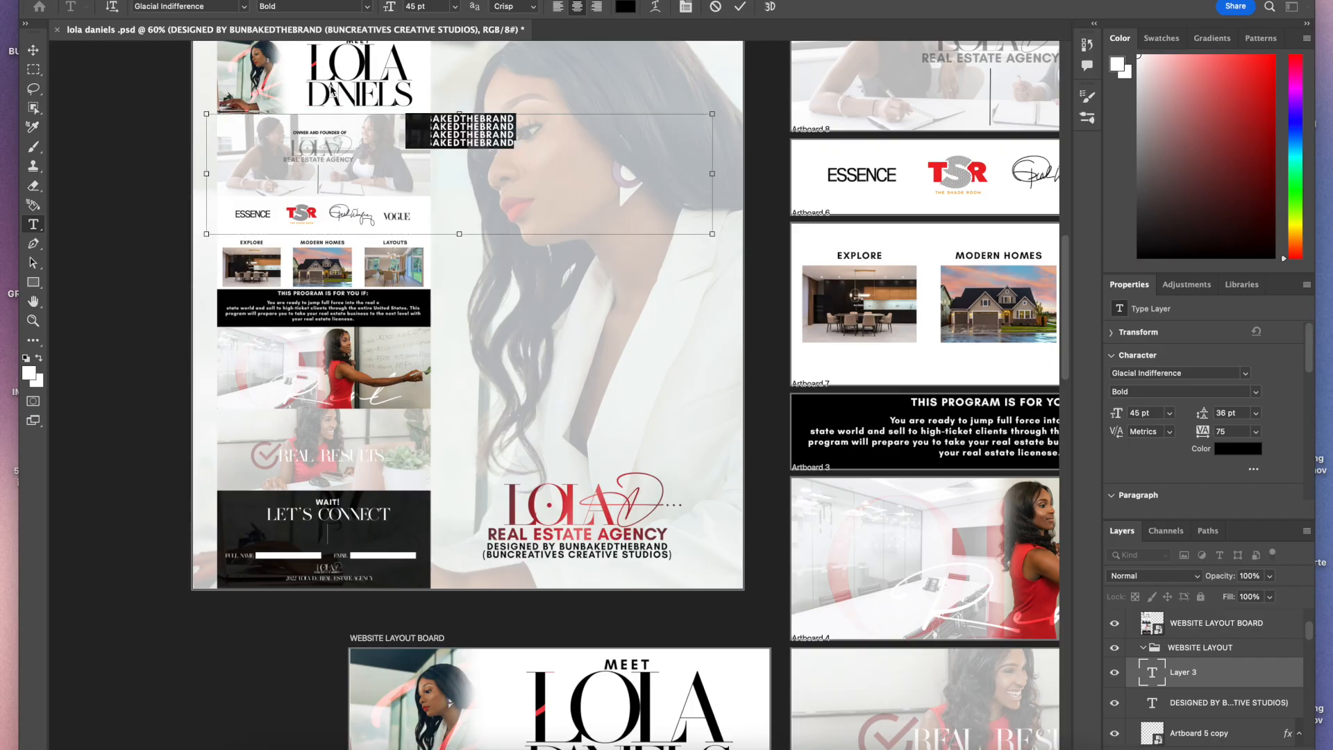
click(540, 147)
key(Return)
key(Return)
key(super+v)
key(super+v)
key(super+v)
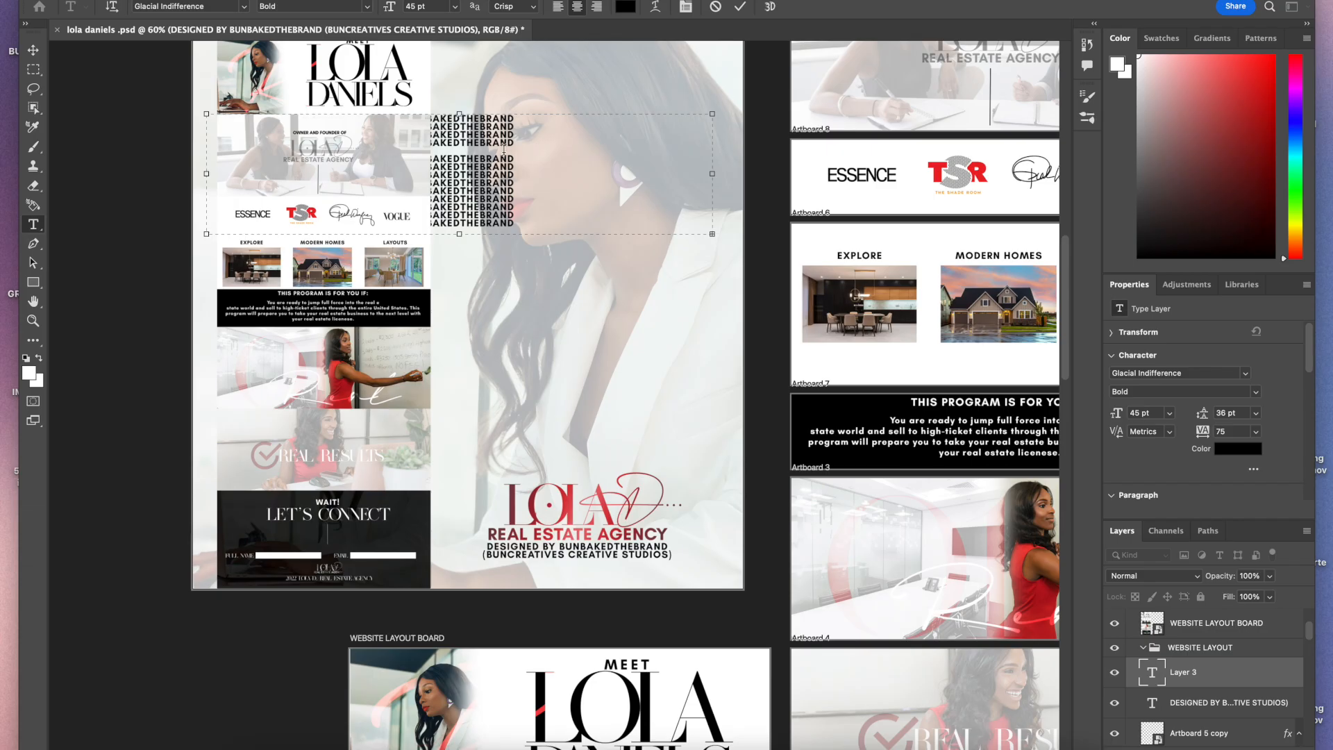
drag(586, 234, 562, 431)
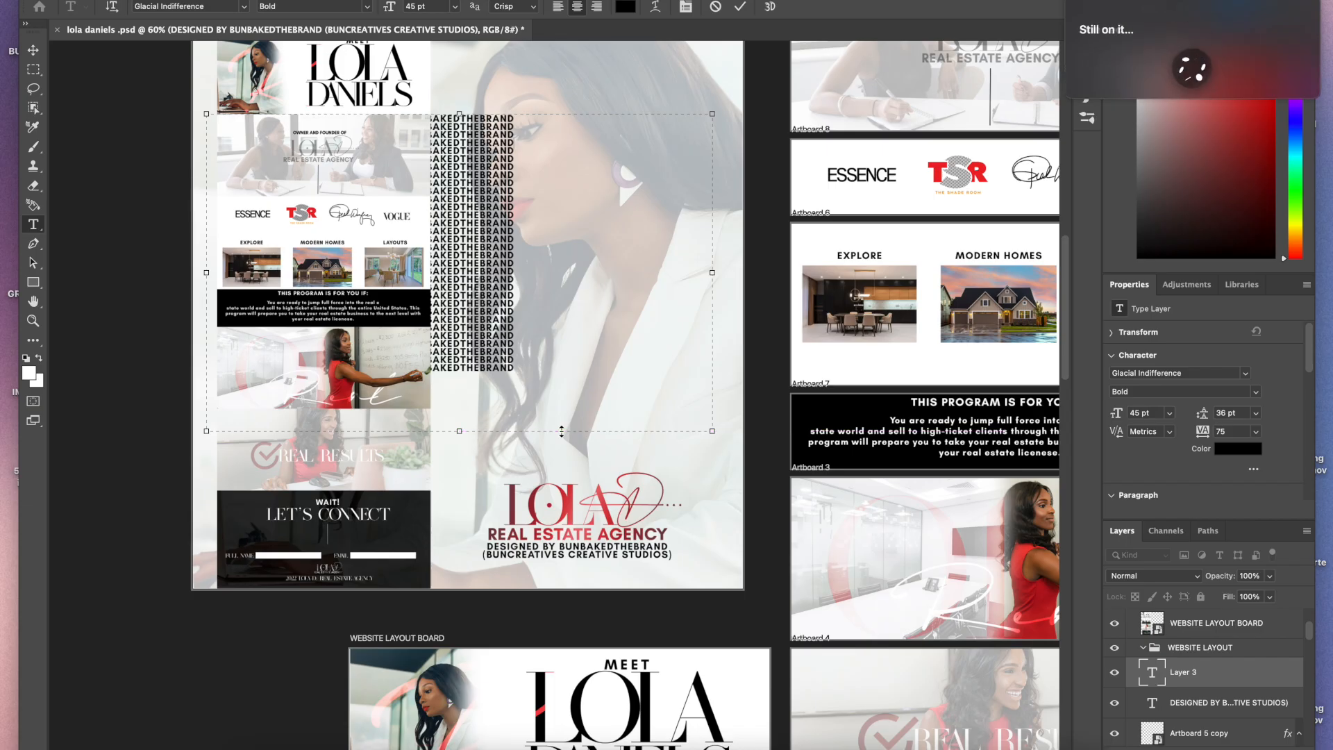
scroll(562, 432, down, 2)
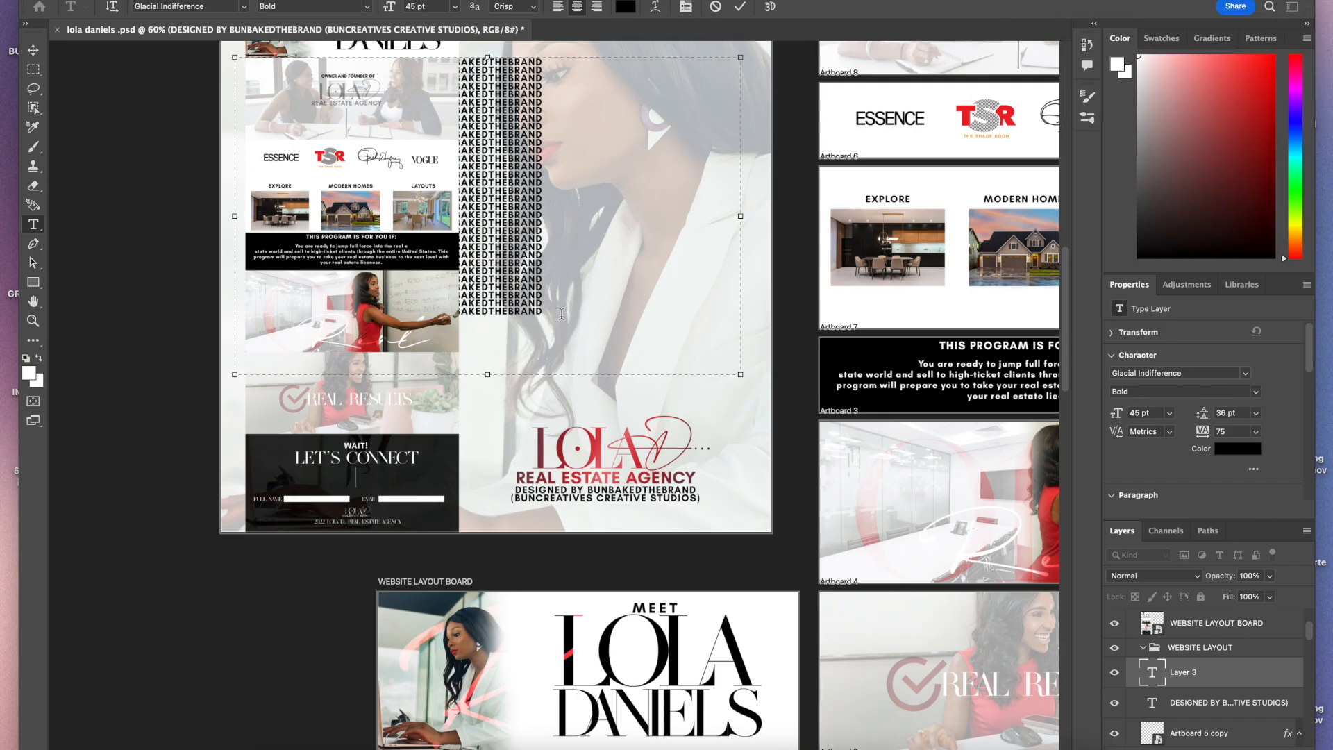
key(super+v)
Step: Select all the repeated text and set its font size to 100 pt
drag(587, 338, 271, 17)
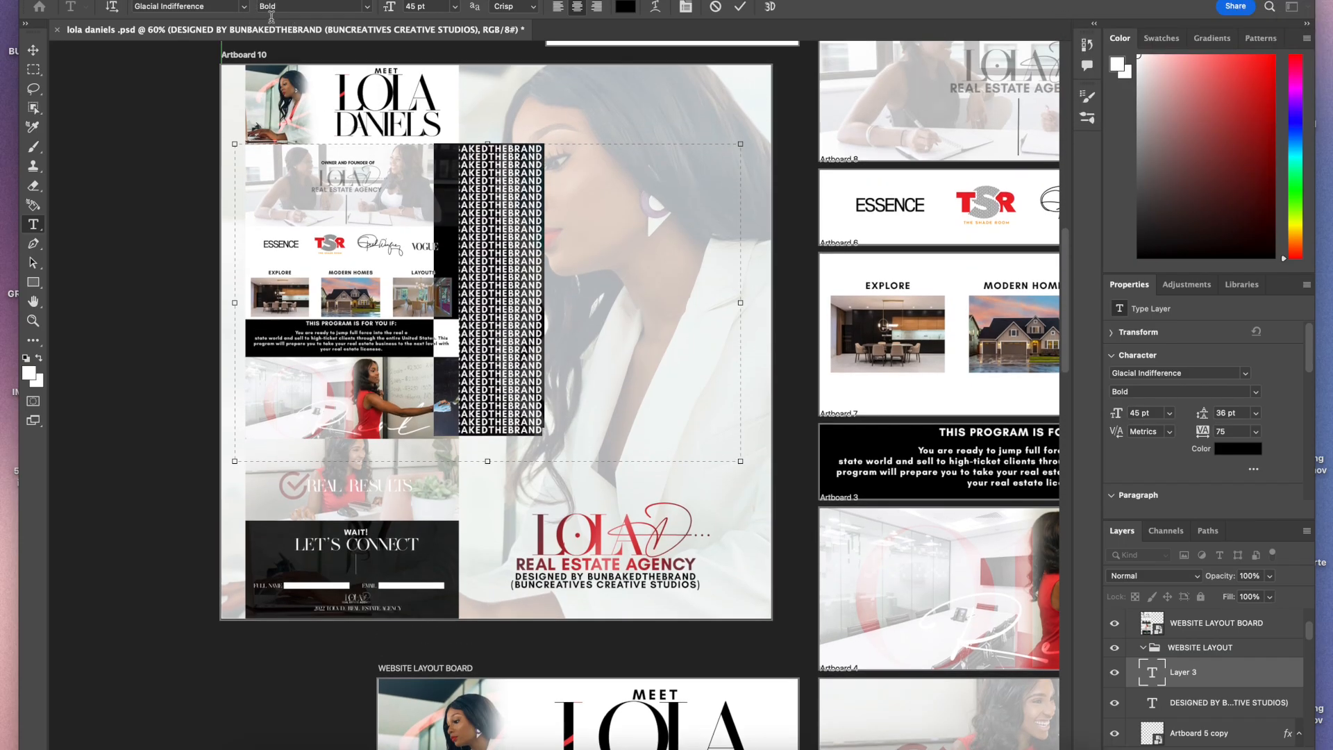
click(417, 6)
text(70)
key(Return)
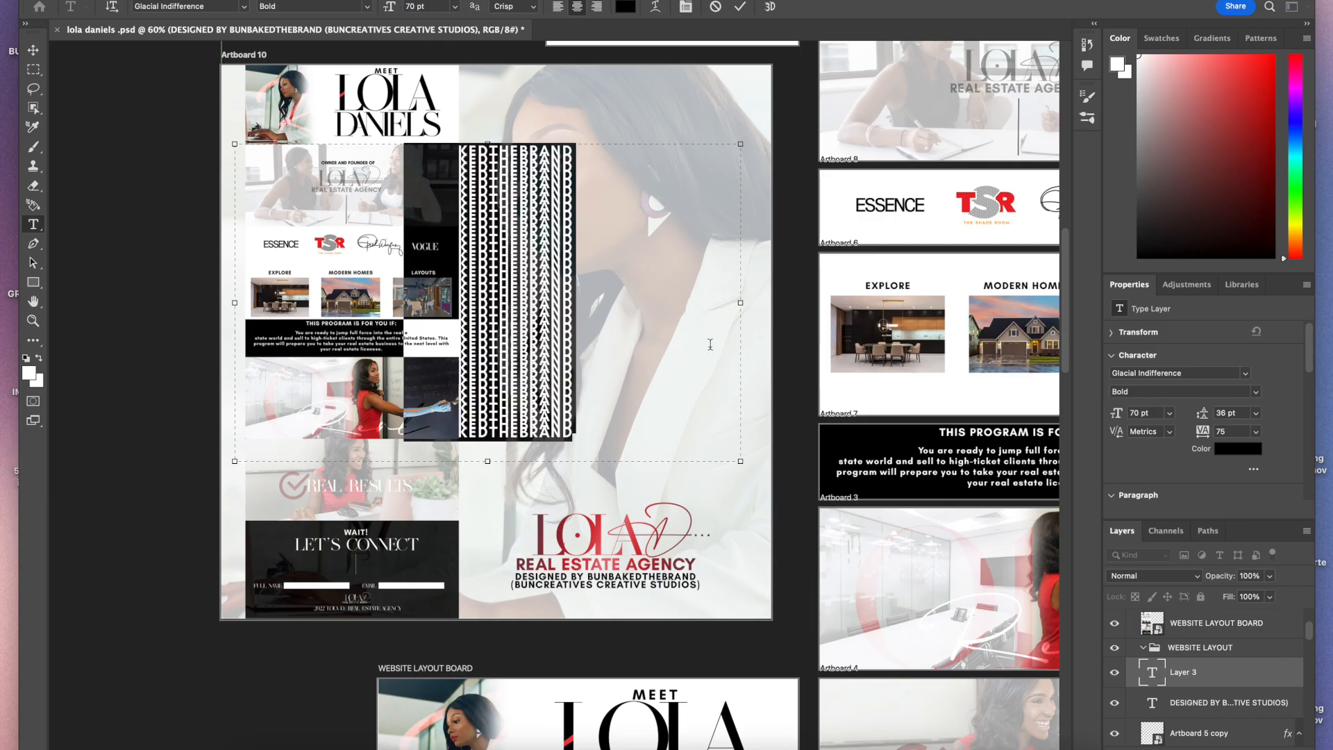
text(100)
key(Return)
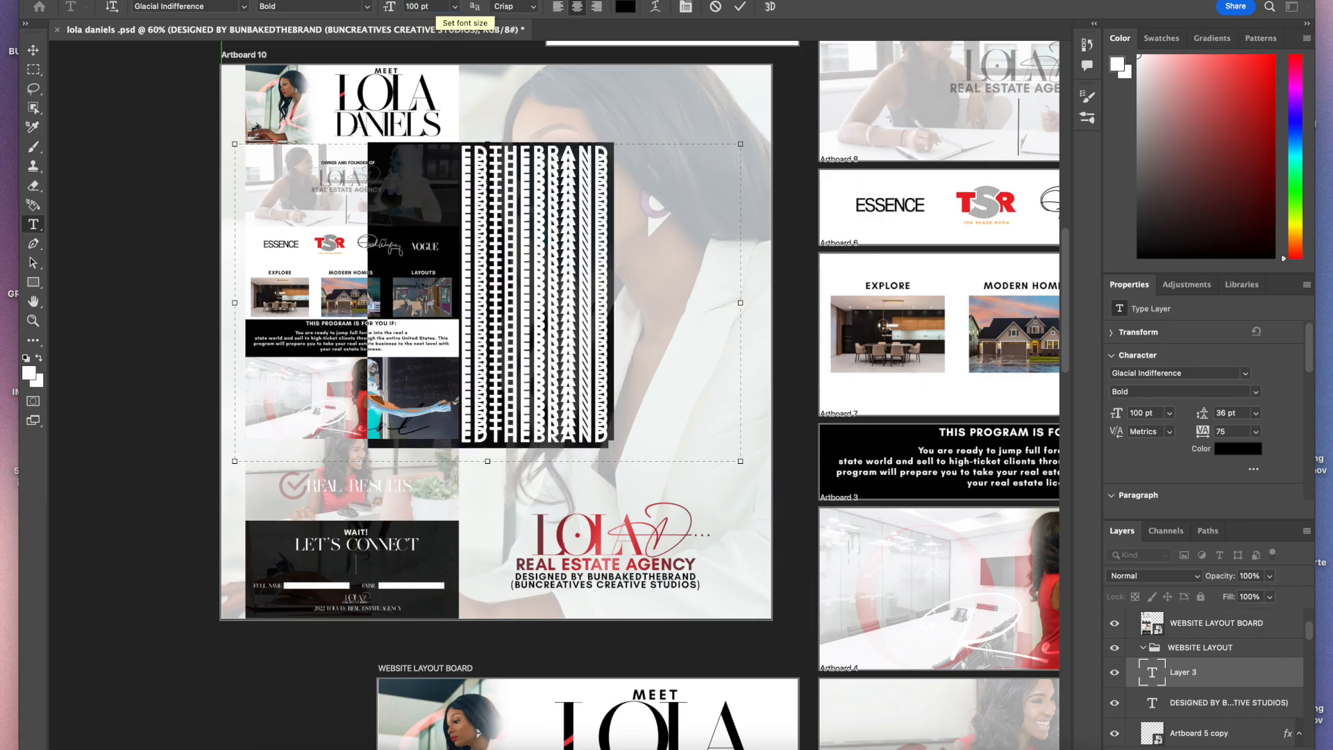
Step: Set the repeated text's tracking to 200 and its leading to 72 pt
click(1256, 432)
click(1236, 631)
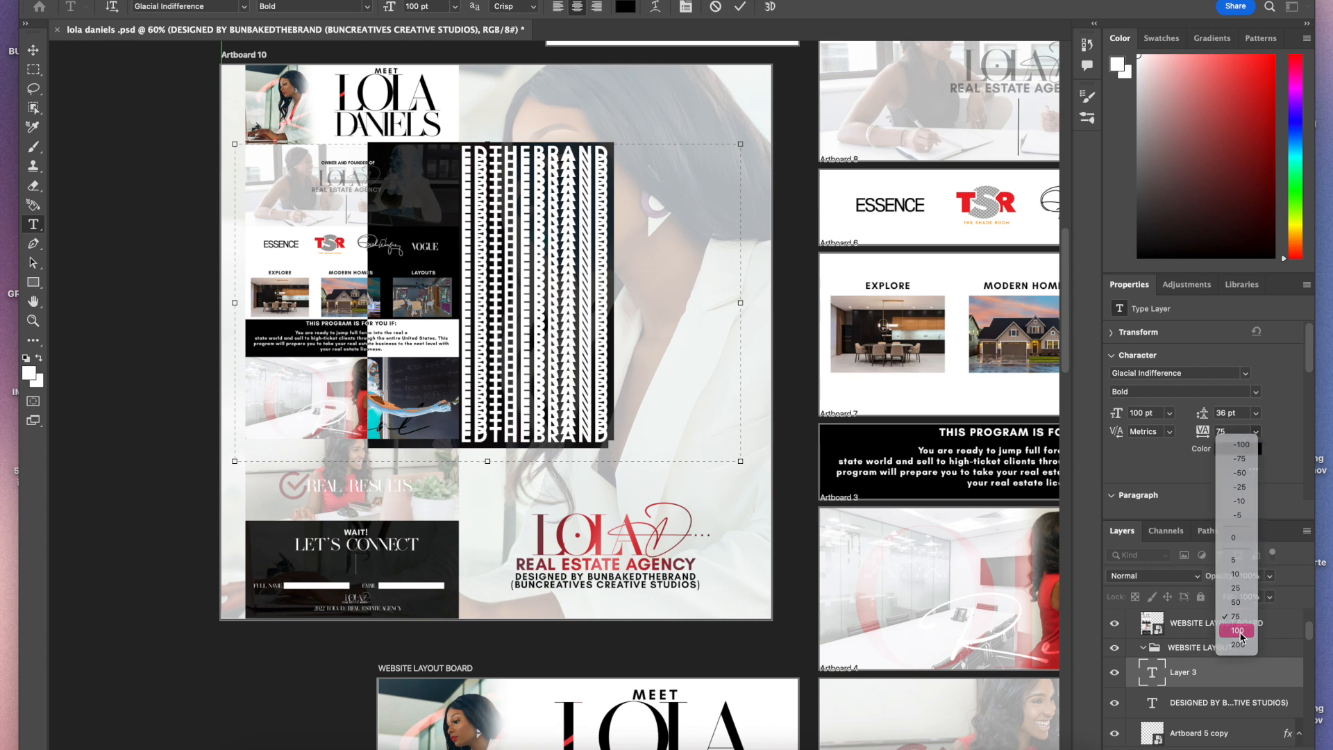
click(1239, 646)
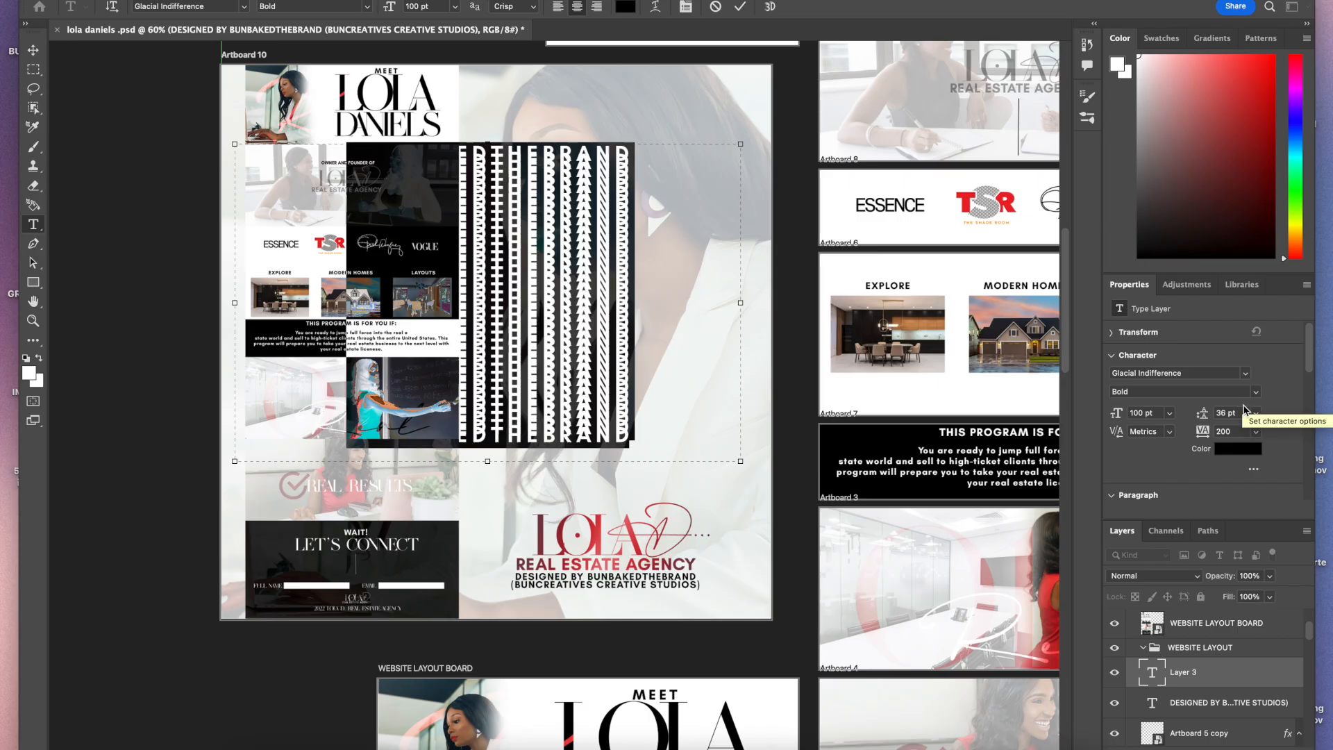
click(1257, 416)
click(1248, 647)
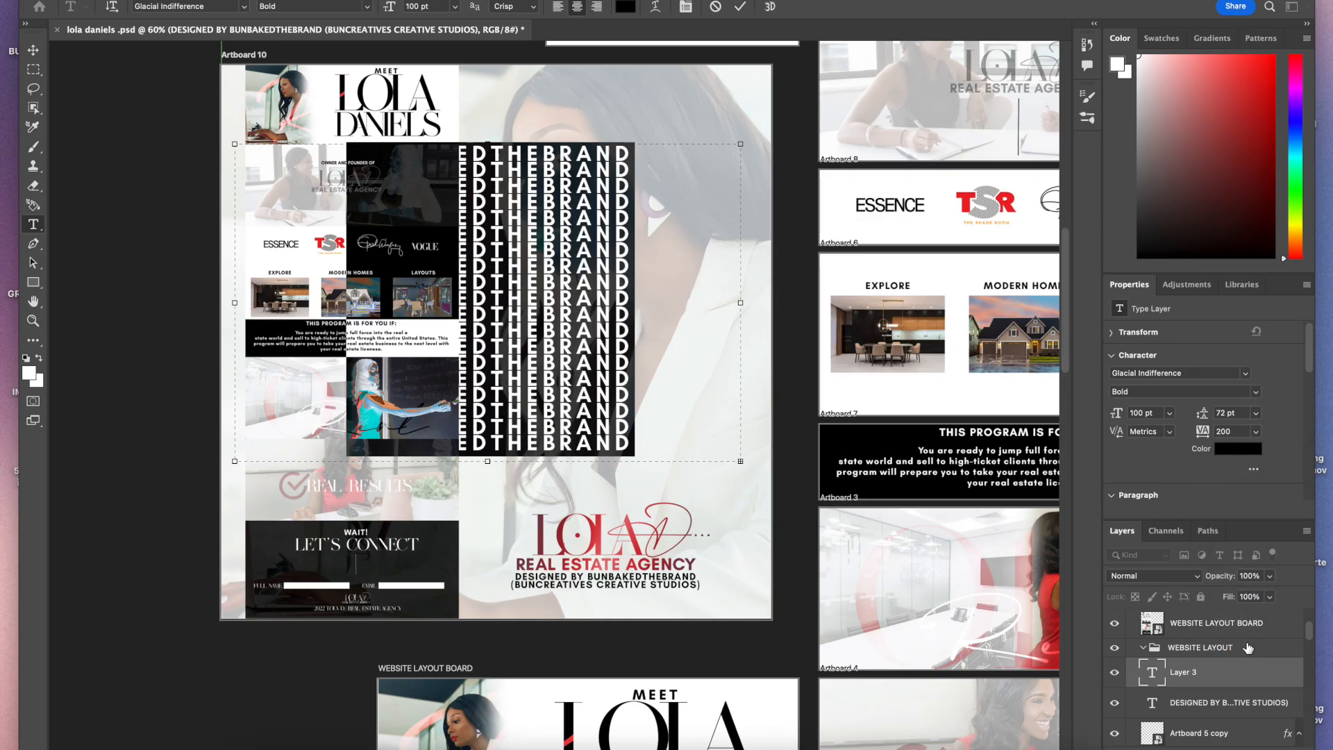
Step: Stretch the repeated text box to cover the full height of Artboard 10
click(662, 454)
drag(624, 465, 657, 617)
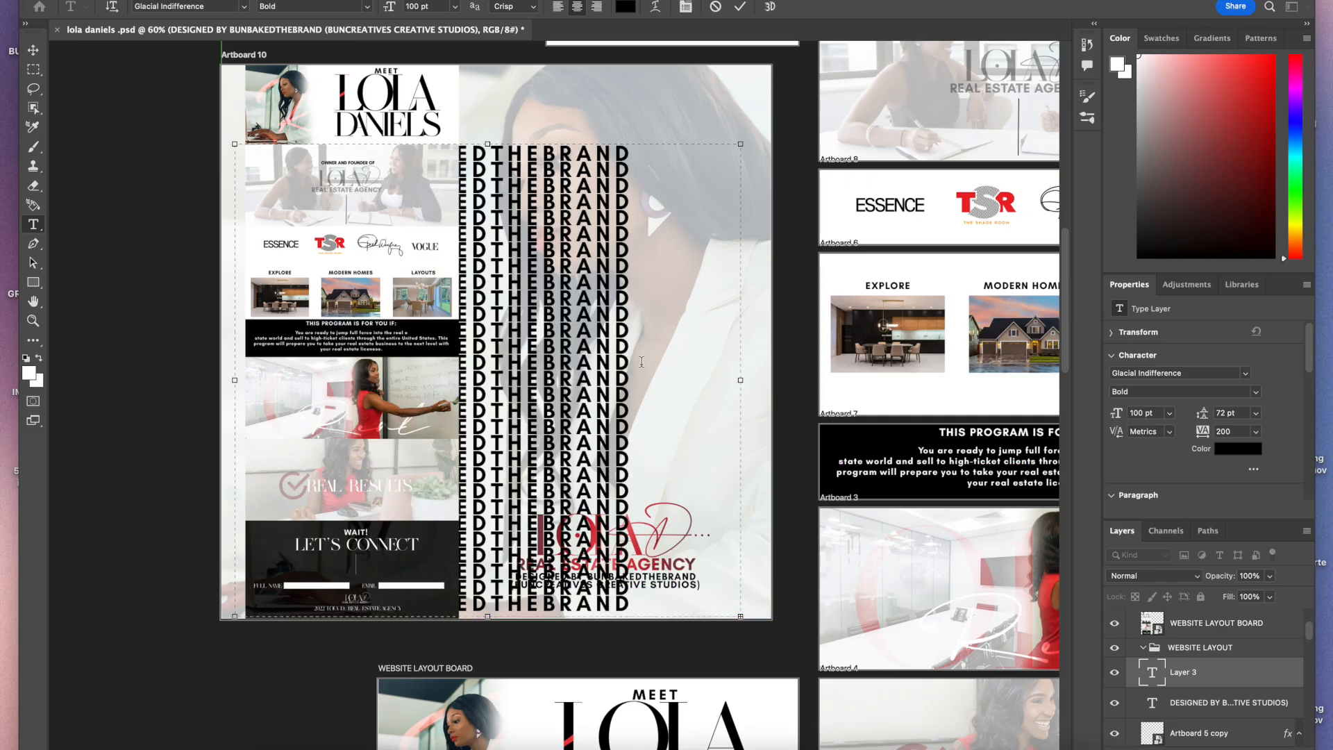
drag(638, 145, 638, 77)
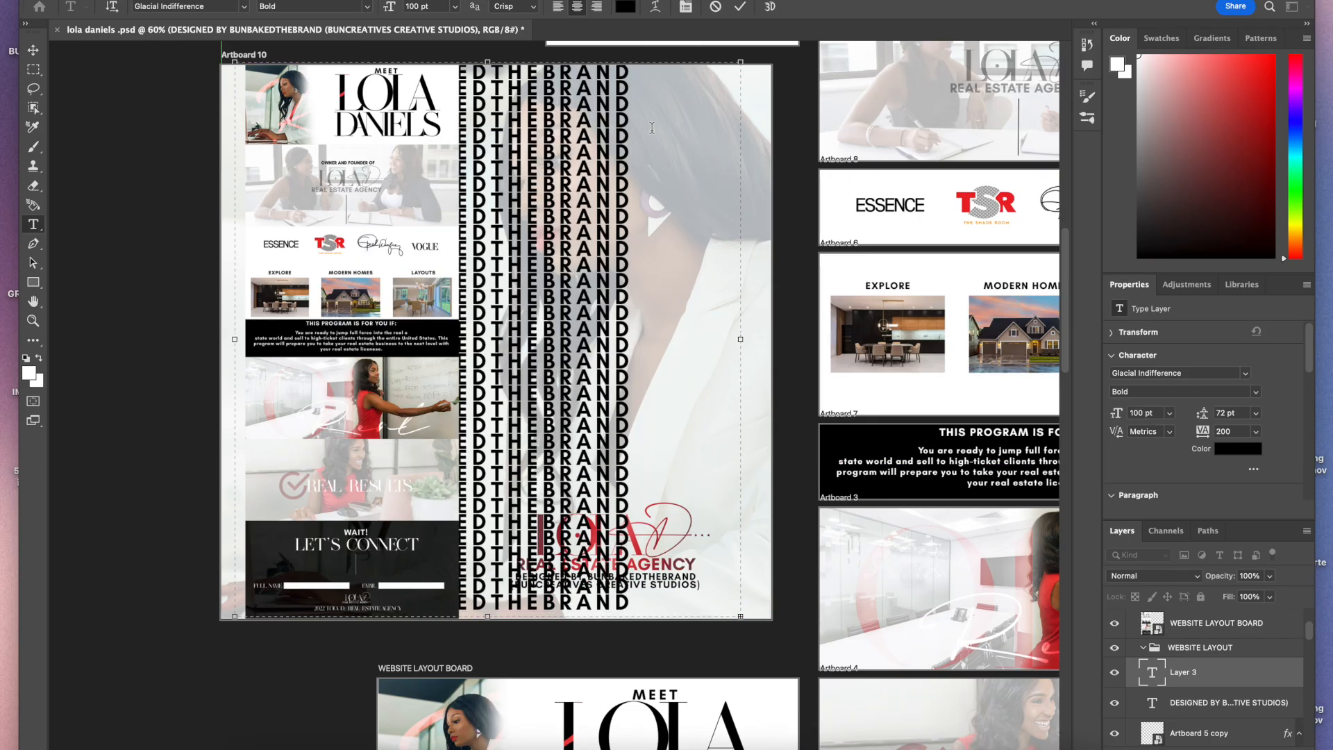
Step: Set the repeated text to 130 pt with 100 pt leading and commit it
drag(655, 595, 305, 34)
double_click(410, 9)
text(130)
key(Return)
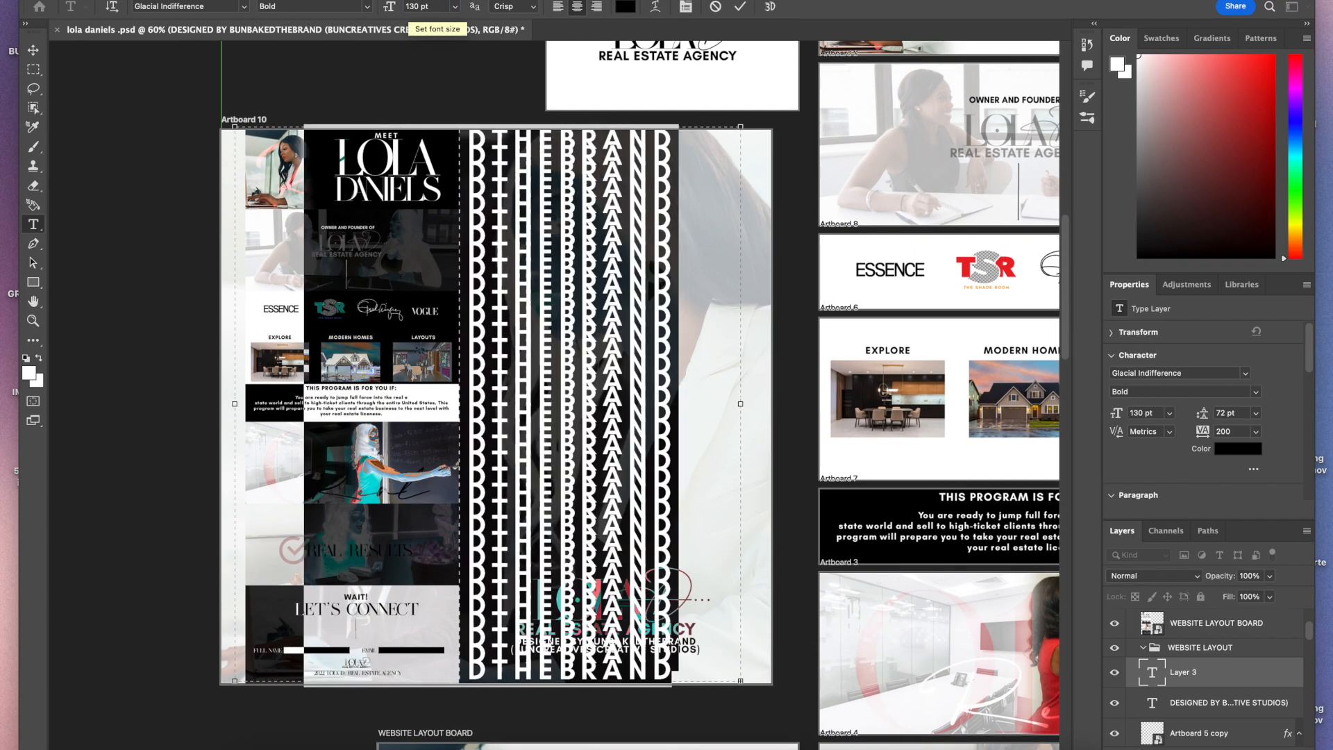
click(1259, 430)
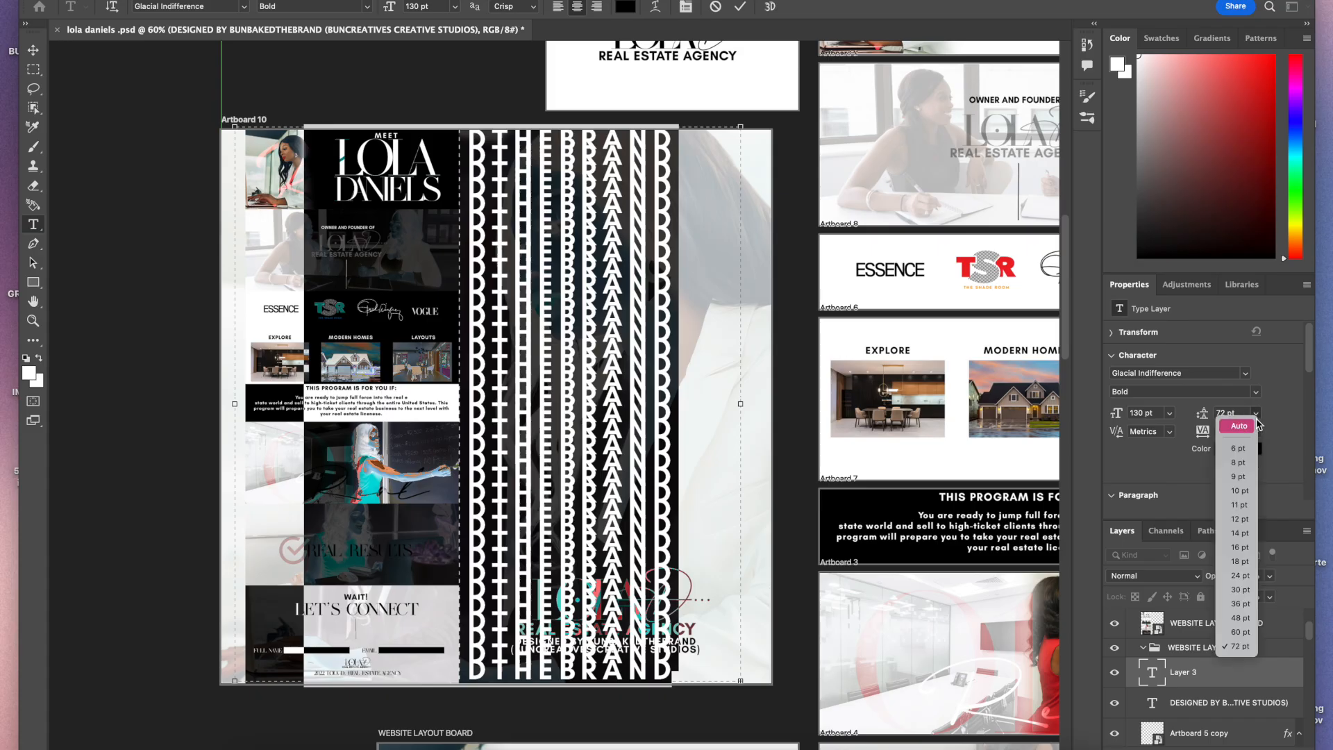
click(1229, 414)
key(Return)
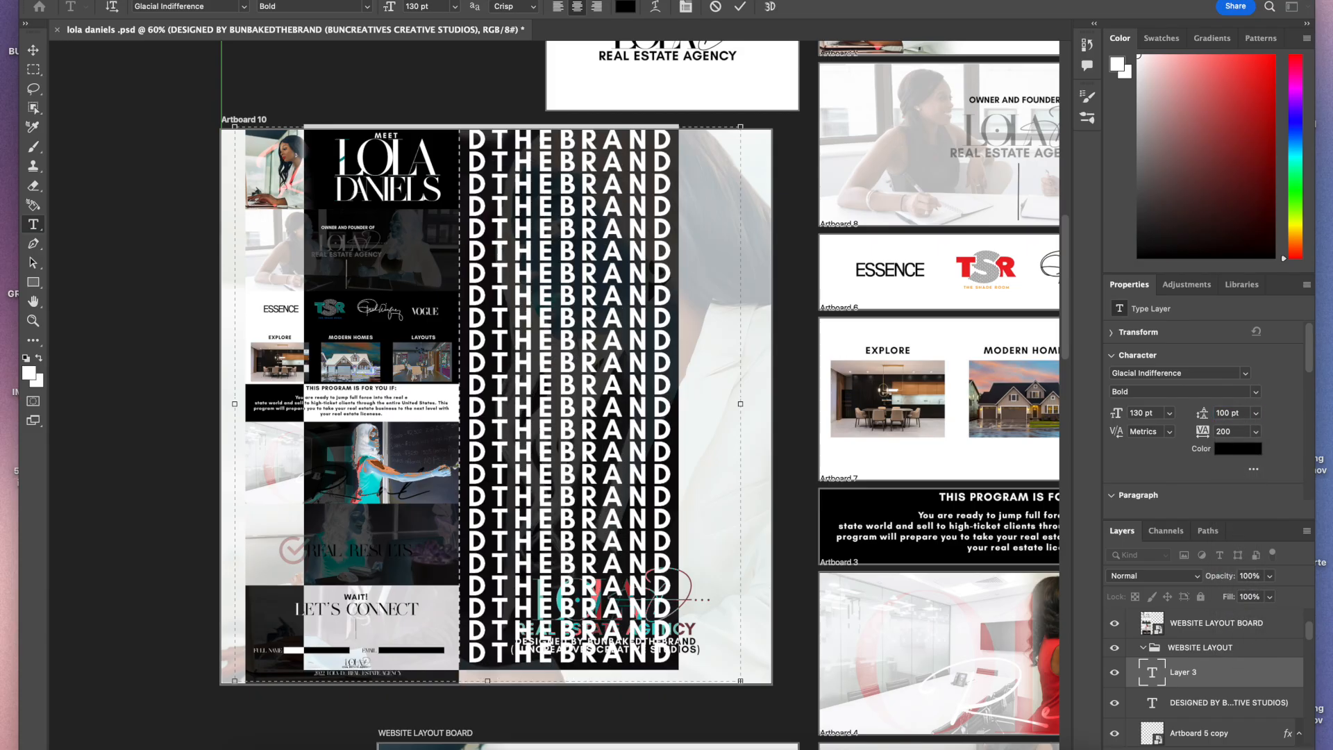
click(741, 7)
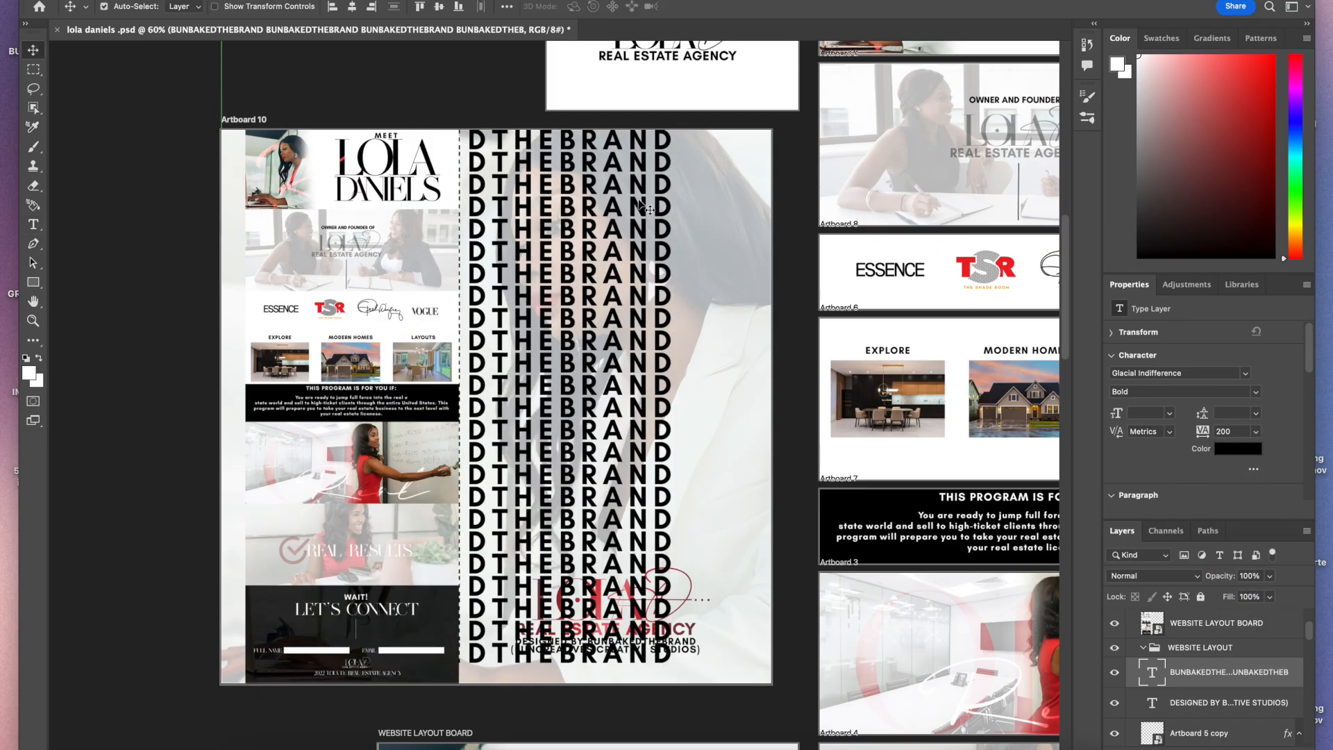
Step: Lower the repeated BUNBAKEDTHEBRAND text layer's opacity to about 7% so it becomes a faint watermark
double_click(663, 184)
key(ctrl+a)
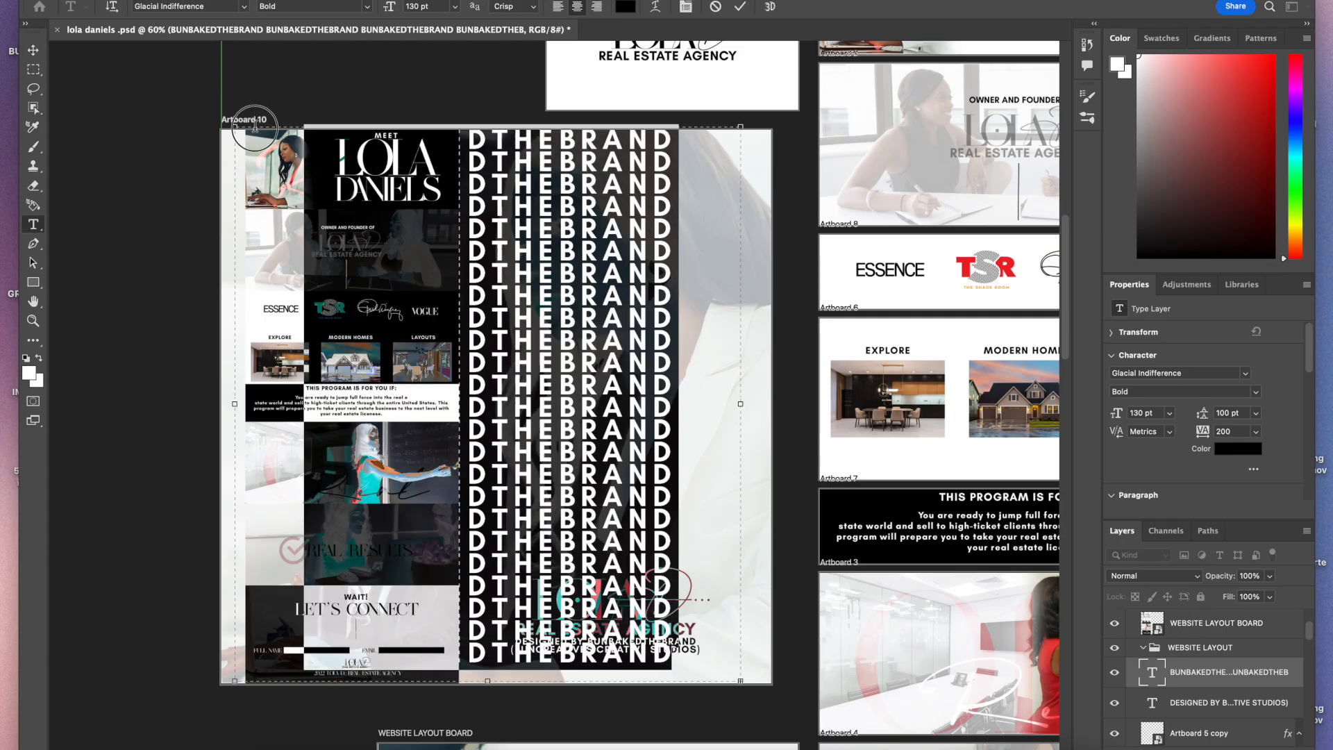
key(super+Return)
click(1270, 577)
drag(1274, 593, 1208, 595)
mouse_move(1236, 672)
mouse_down()
mouse_move(1256, 631)
mouse_move(1246, 663)
mouse_move(1230, 653)
mouse_up()
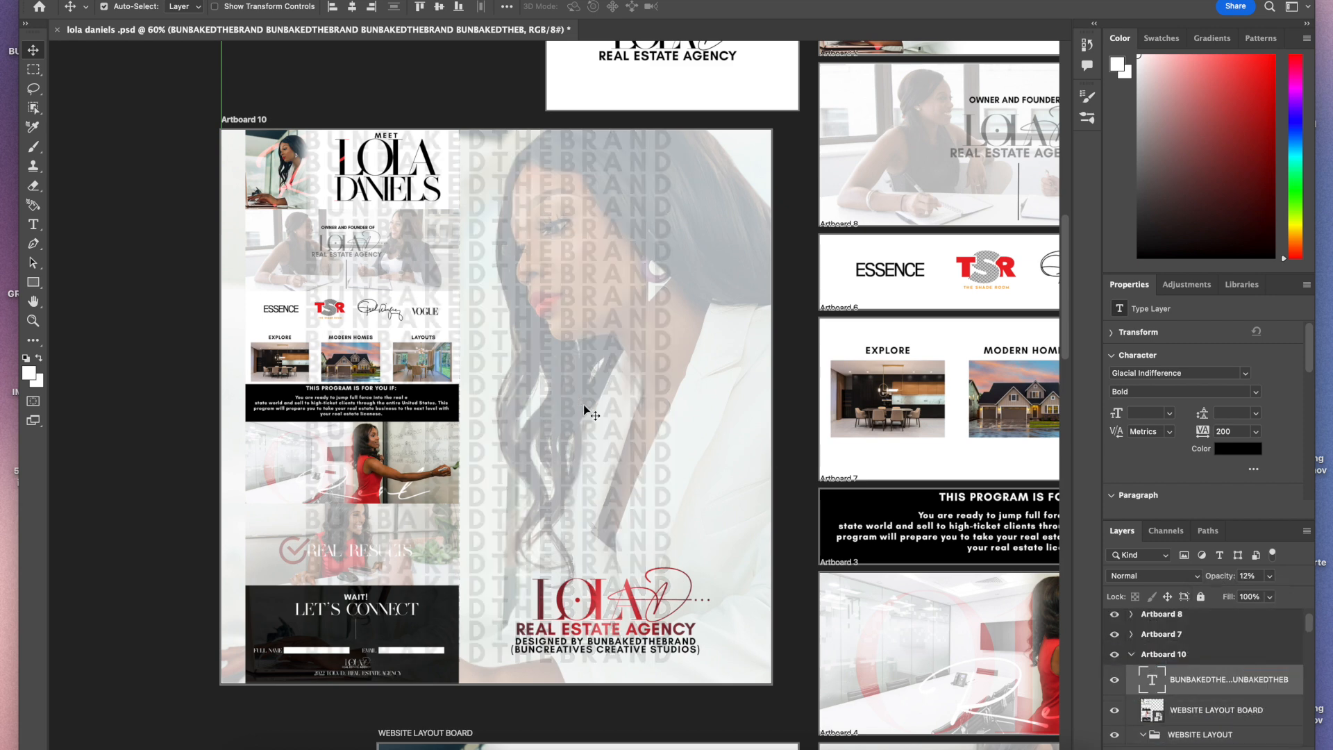
click(1270, 576)
drag(1243, 595, 1241, 600)
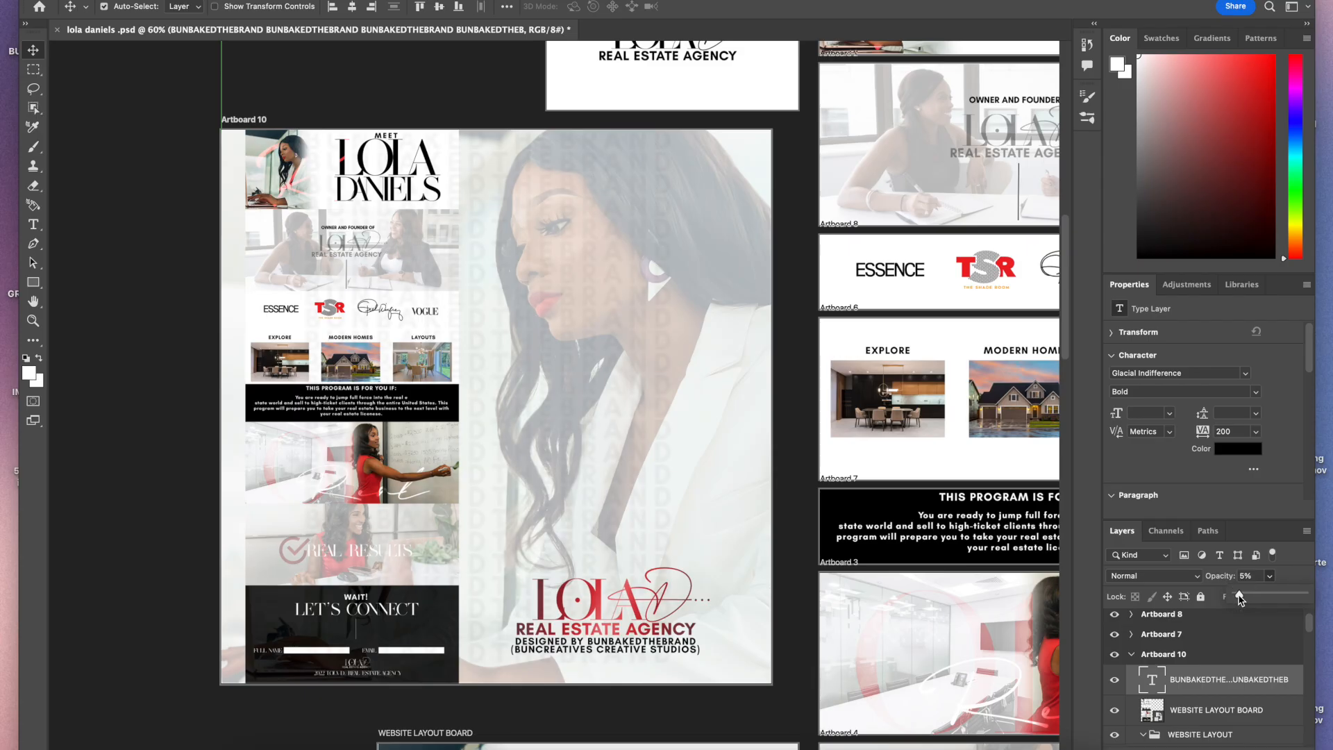
drag(1241, 600, 1243, 598)
Step: Increase the repeated text's tracking to 300 and commit the edit
mouse_move(643, 434)
mouse_down()
mouse_move(660, 461)
mouse_move(390, 429)
mouse_move(678, 450)
mouse_move(637, 447)
mouse_up()
double_click(637, 447)
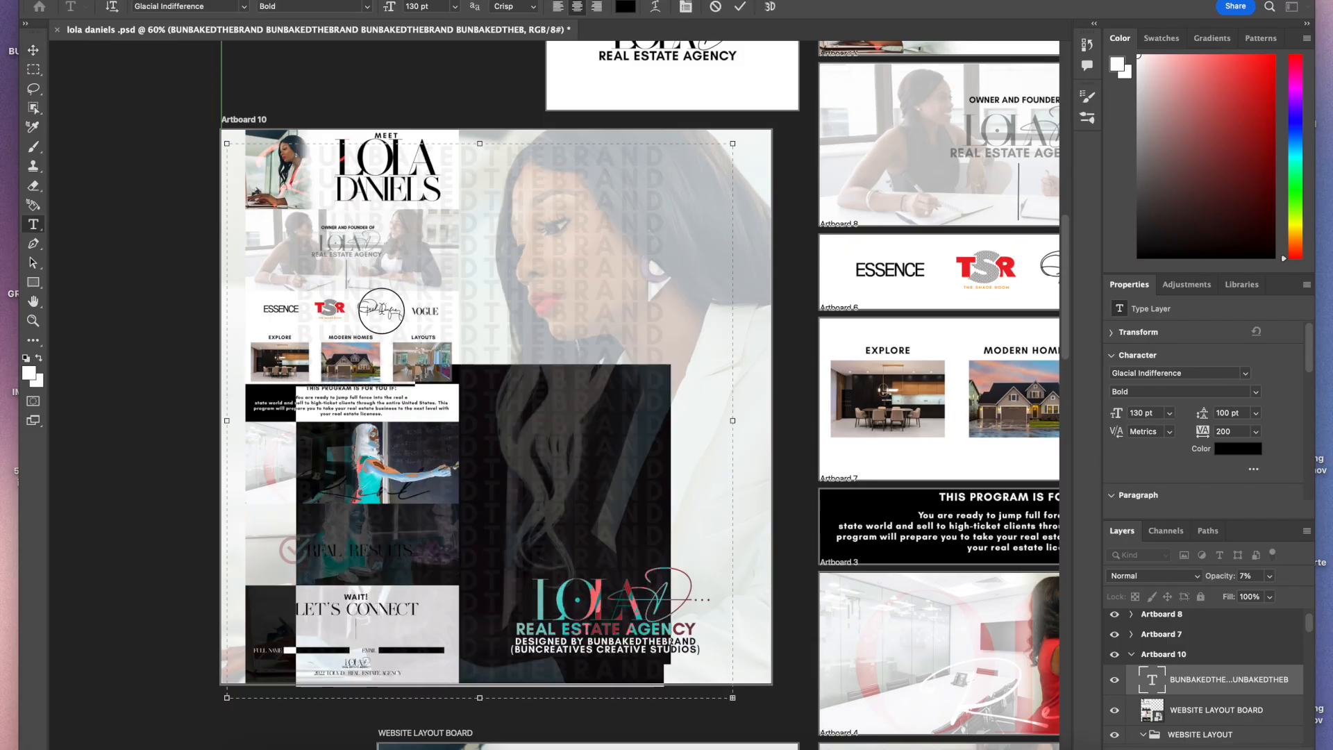
click(1233, 434)
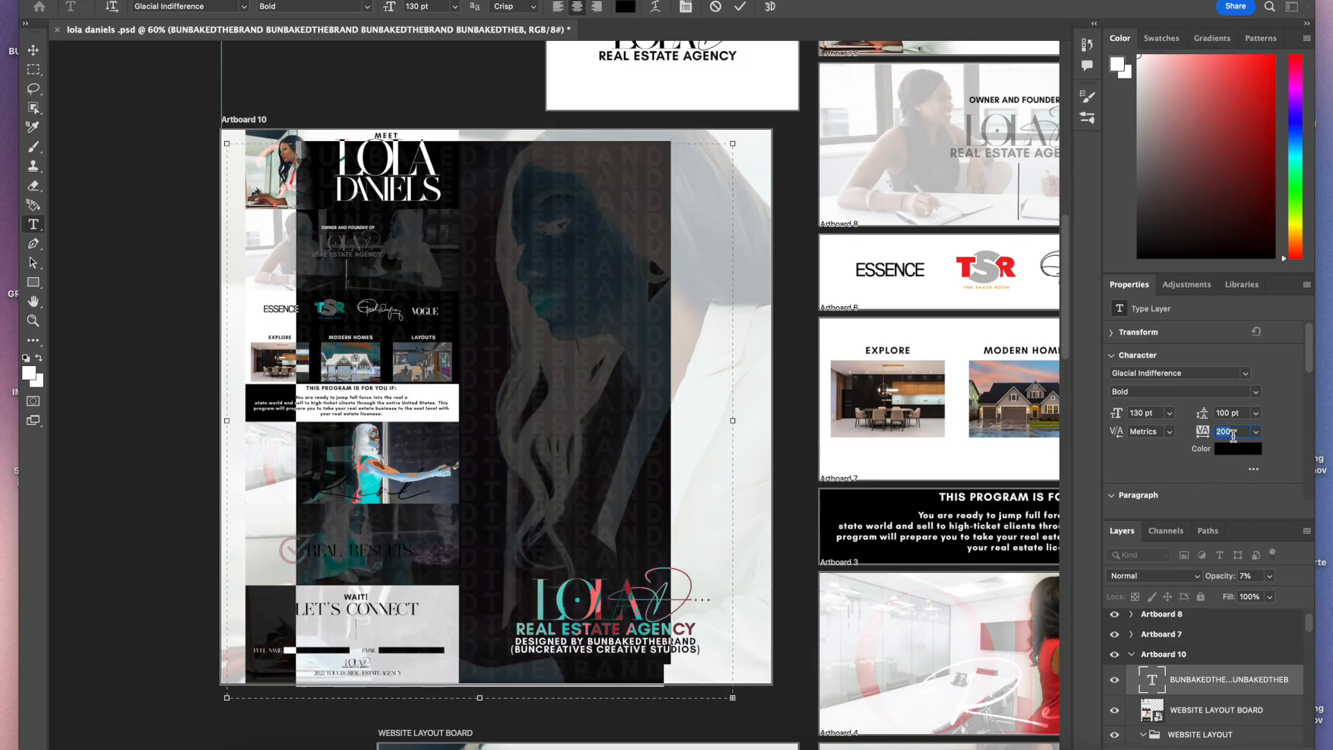
text(250)
key(Return)
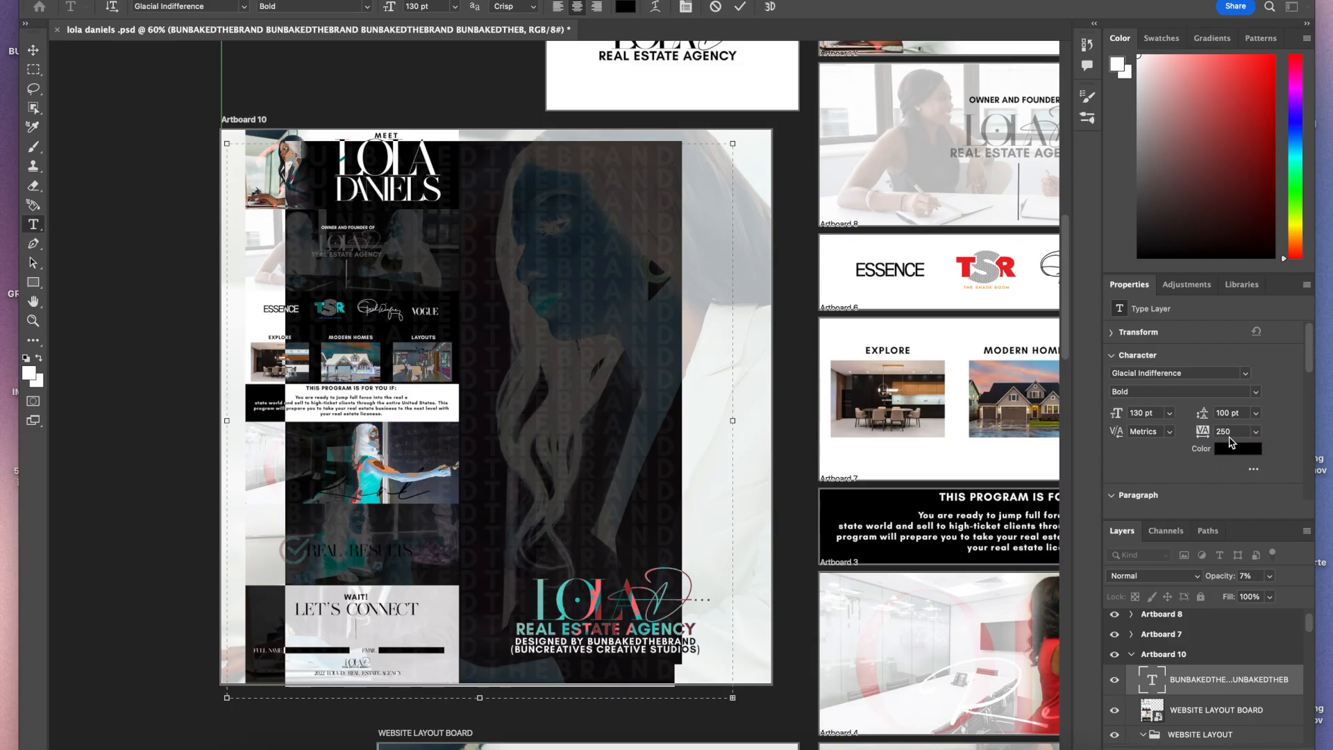
text(300)
key(Return)
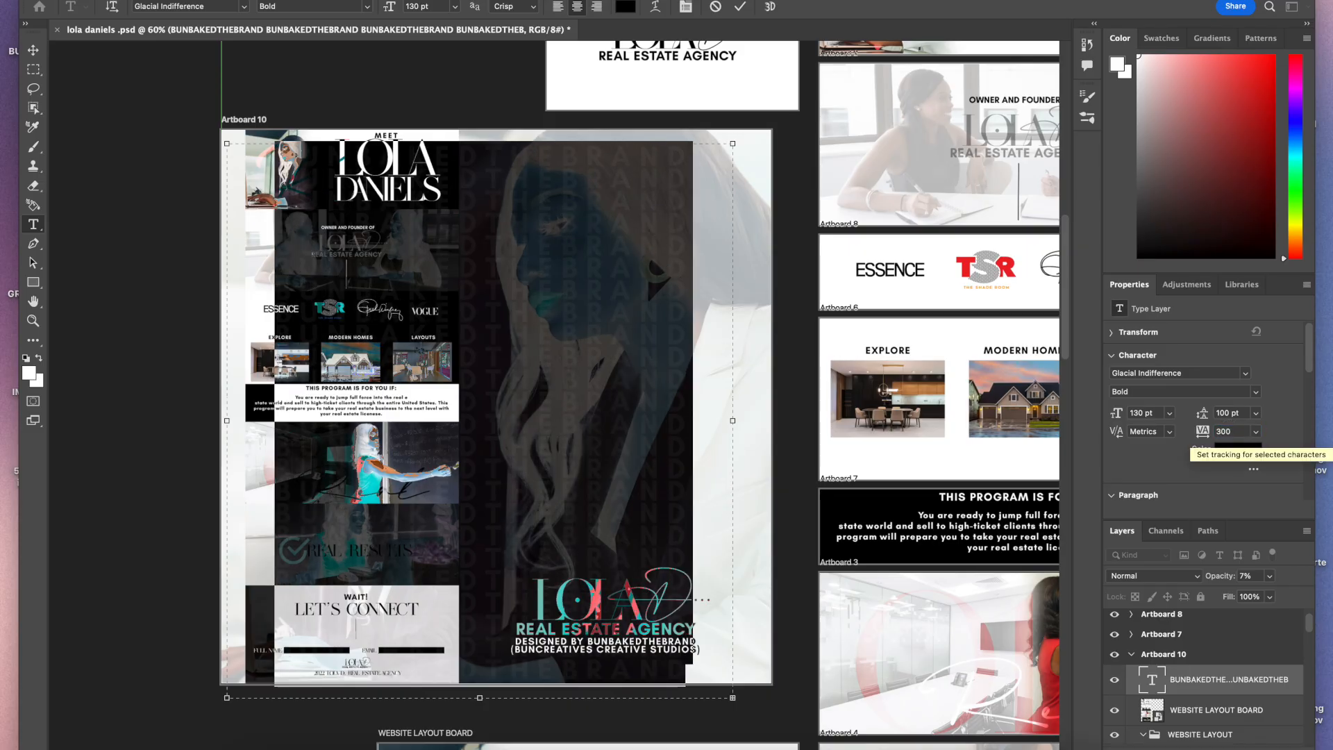
click(741, 6)
Step: Move the watermark text block lower on the artboard and reduce its opacity to 4%
drag(588, 242, 661, 340)
click(1269, 575)
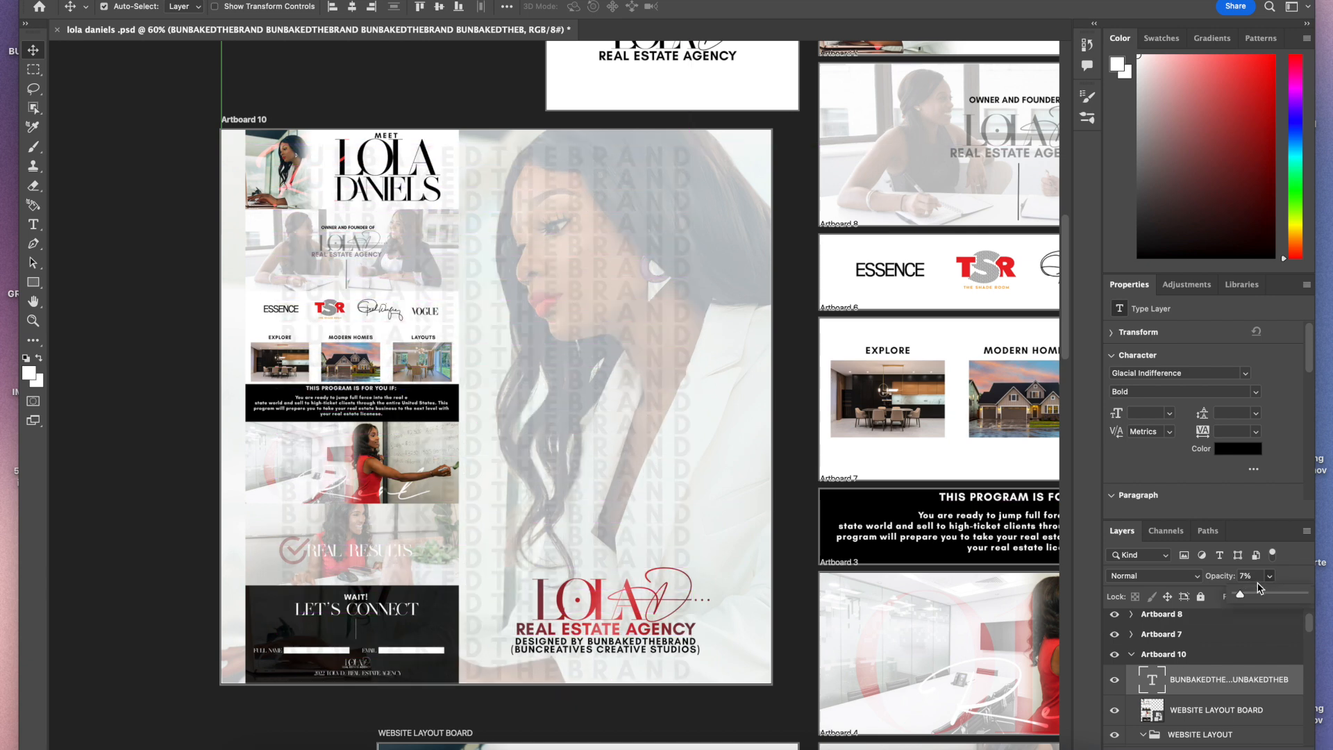
drag(1242, 597, 1240, 599)
Step: Set the watermark text's tracking to 350 and shift the block left across the artboard
click(1229, 676)
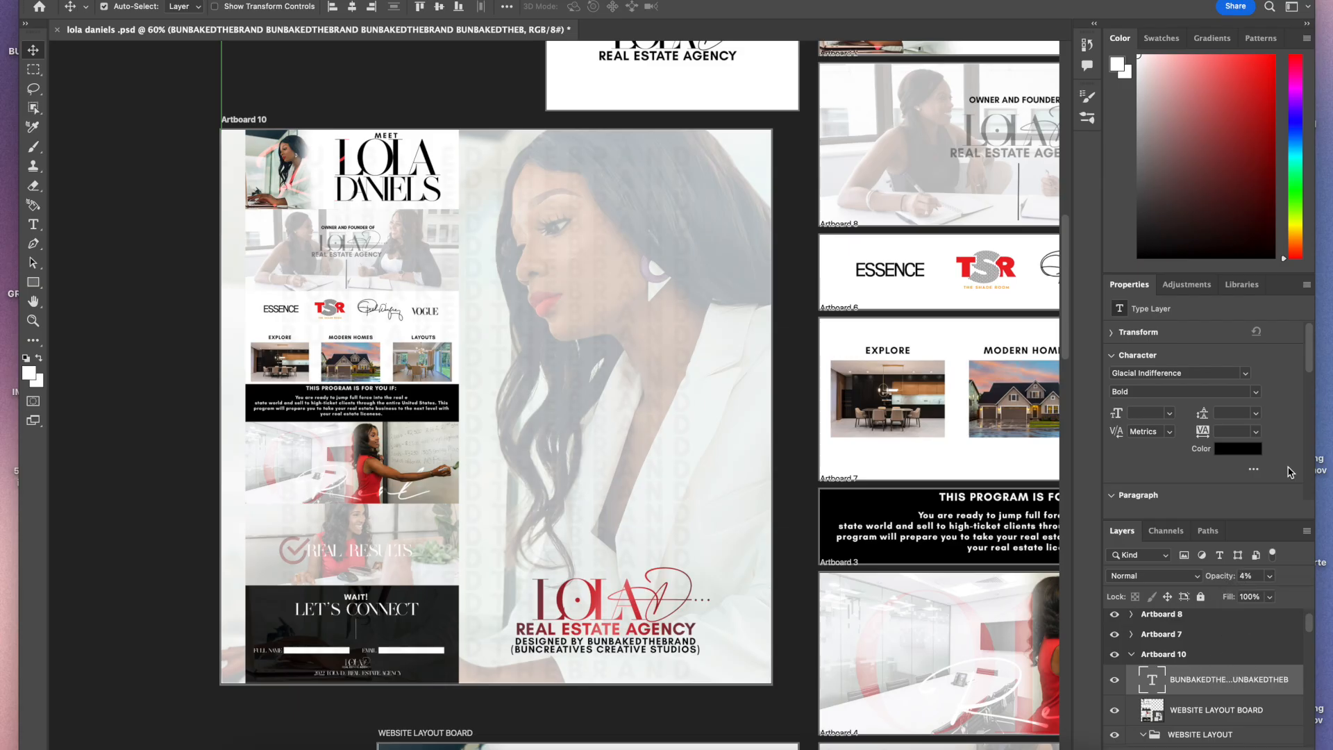
text(34)
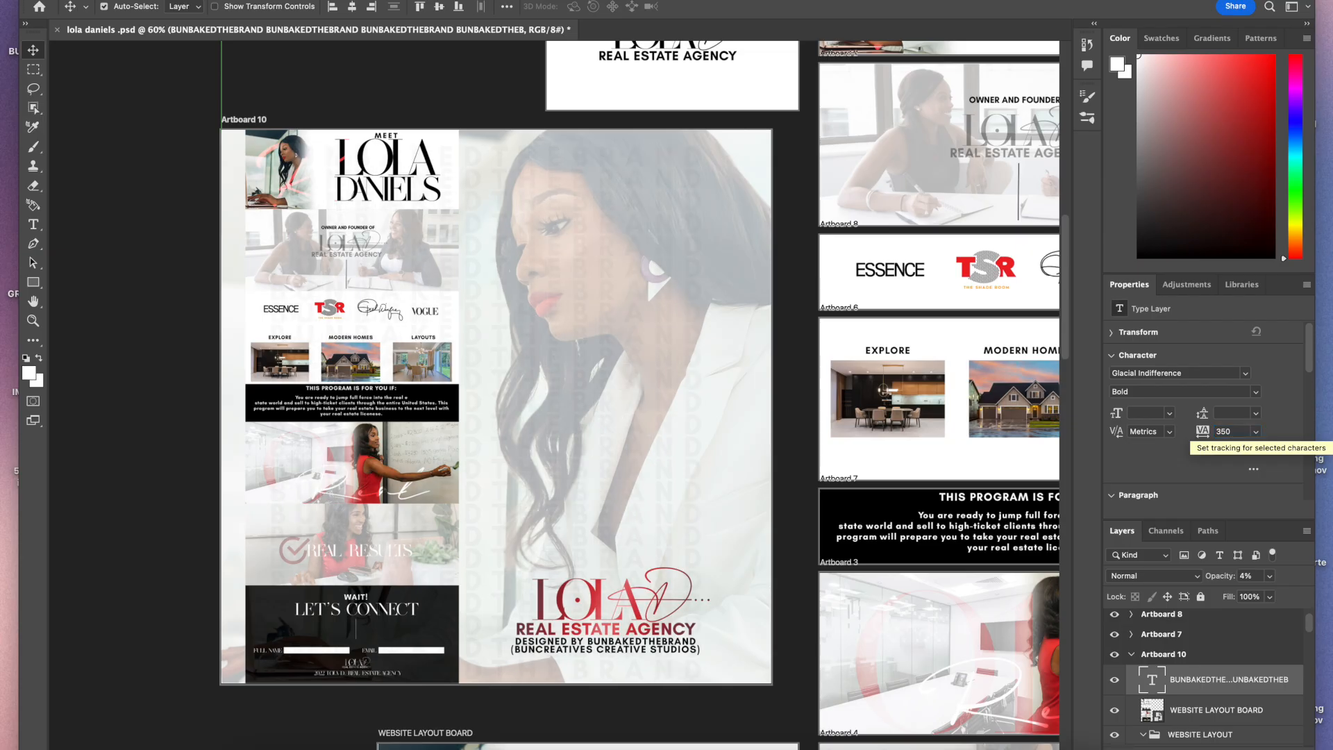
drag(685, 423, 456, 430)
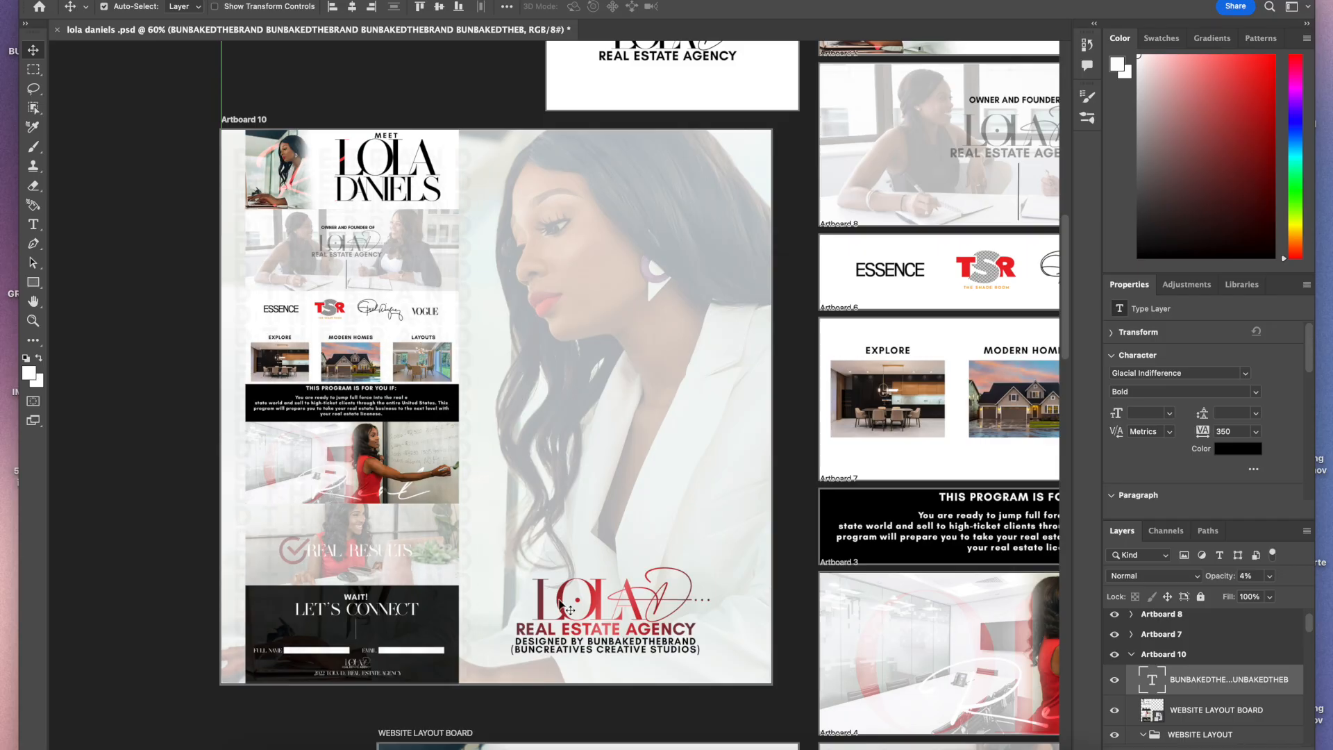